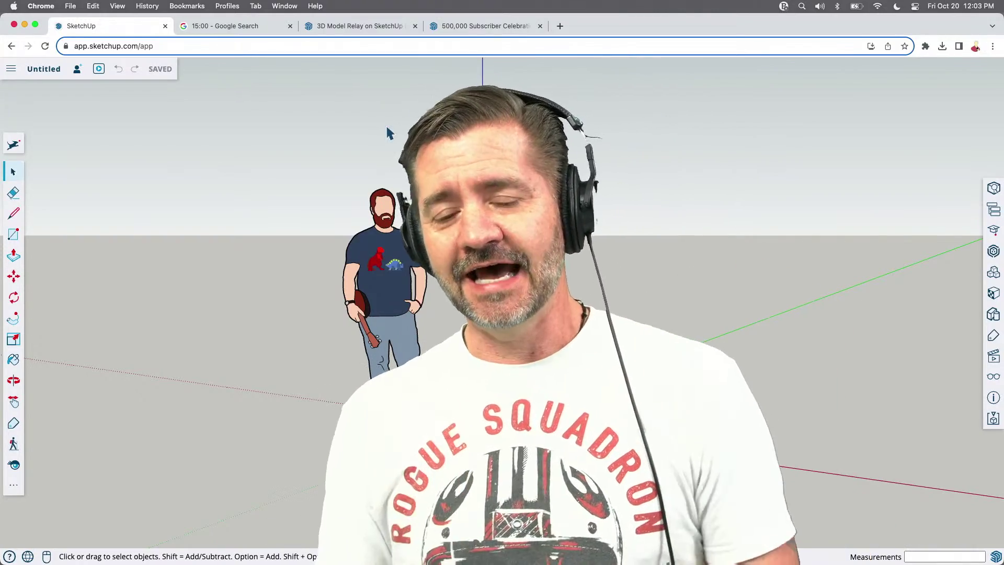
Switch to the '500,000 Subscriber Celebration' thread and scroll back up to its first post
{"action": "left_click", "coordinate": [477, 26]}
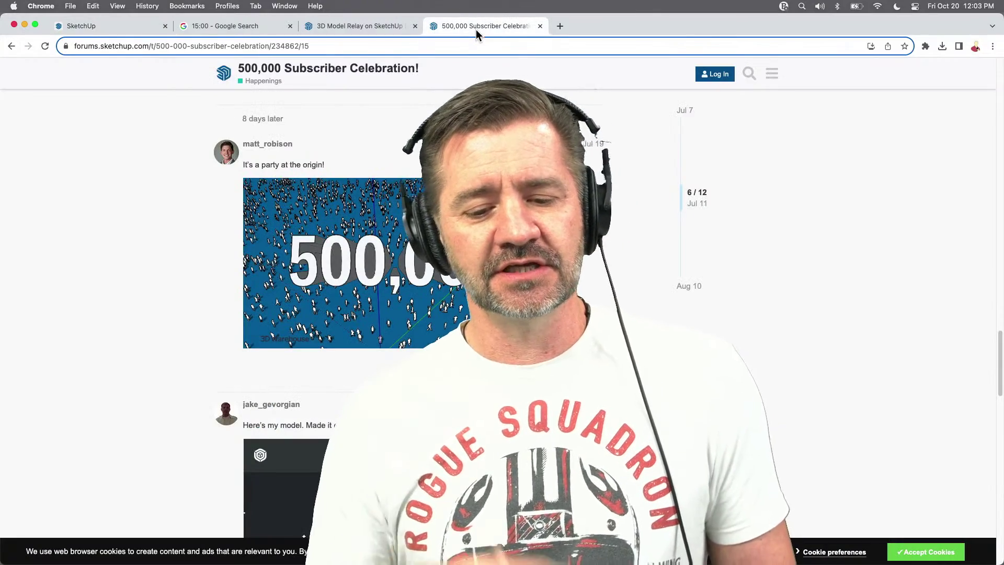
{"action": "scroll", "coordinate": [366, 313], "scroll_direction": "up", "scroll_amount": 10}
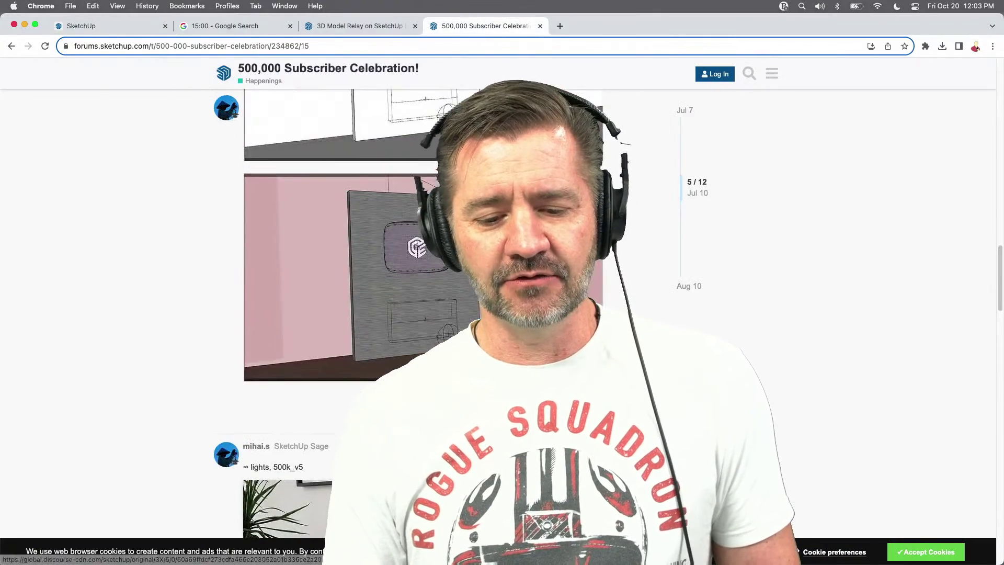
{"action": "scroll", "coordinate": [366, 314], "scroll_direction": "up", "scroll_amount": 15}
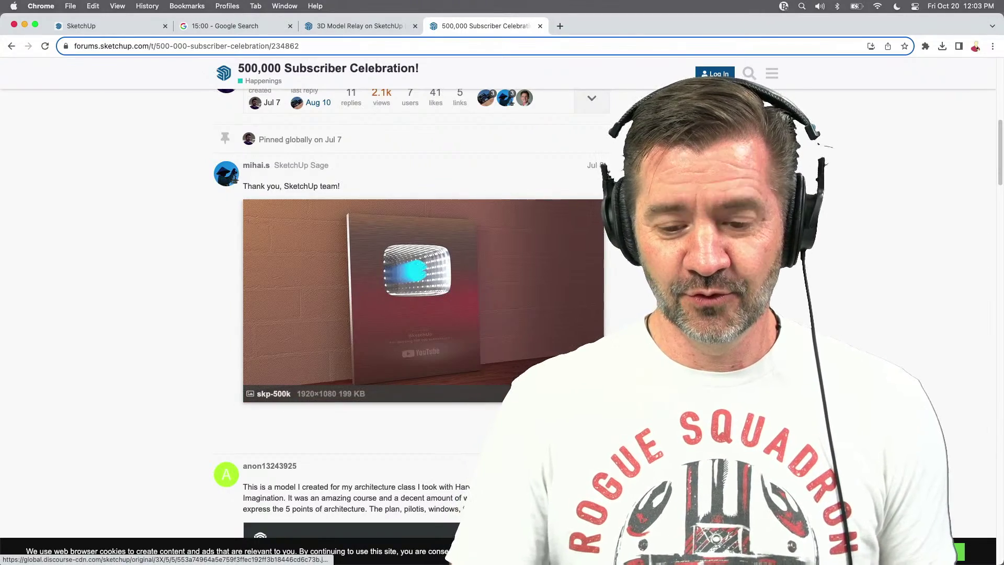
View the skp-500k render enlarged, then scroll down to the 'lights, 500k_v5' render-v5c post
{"action": "left_click", "coordinate": [452, 319]}
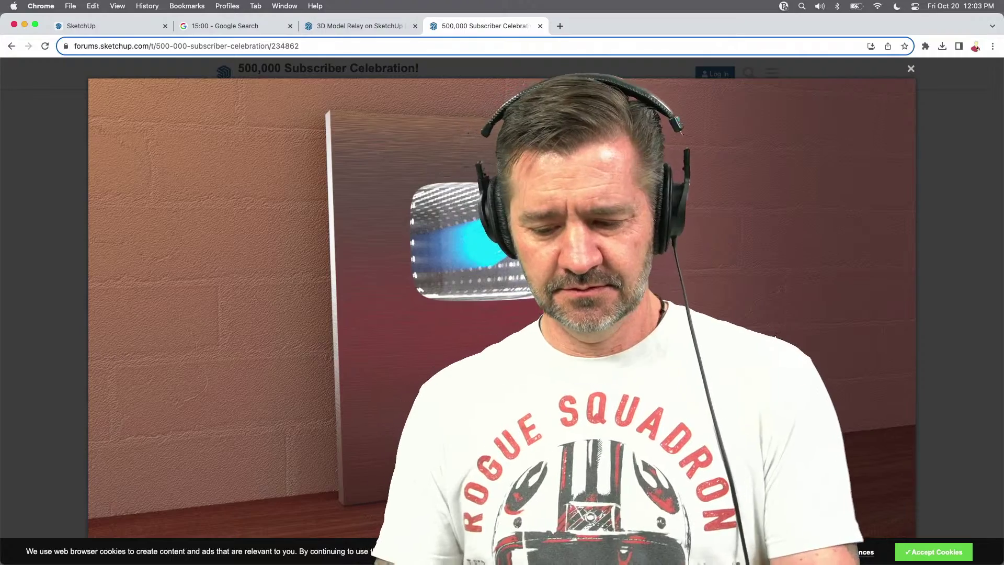
{"action": "key", "text": "Escape"}
{"action": "scroll", "coordinate": [772, 342], "scroll_direction": "down", "scroll_amount": 1}
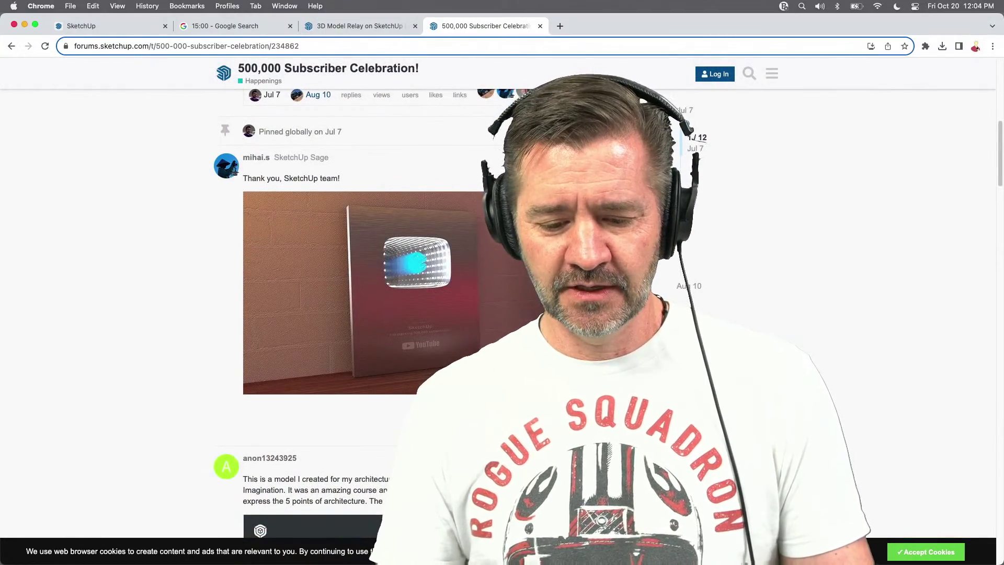
{"action": "scroll", "coordinate": [773, 342], "scroll_direction": "down", "scroll_amount": 1}
{"action": "scroll", "coordinate": [772, 341], "scroll_direction": "down", "scroll_amount": 5}
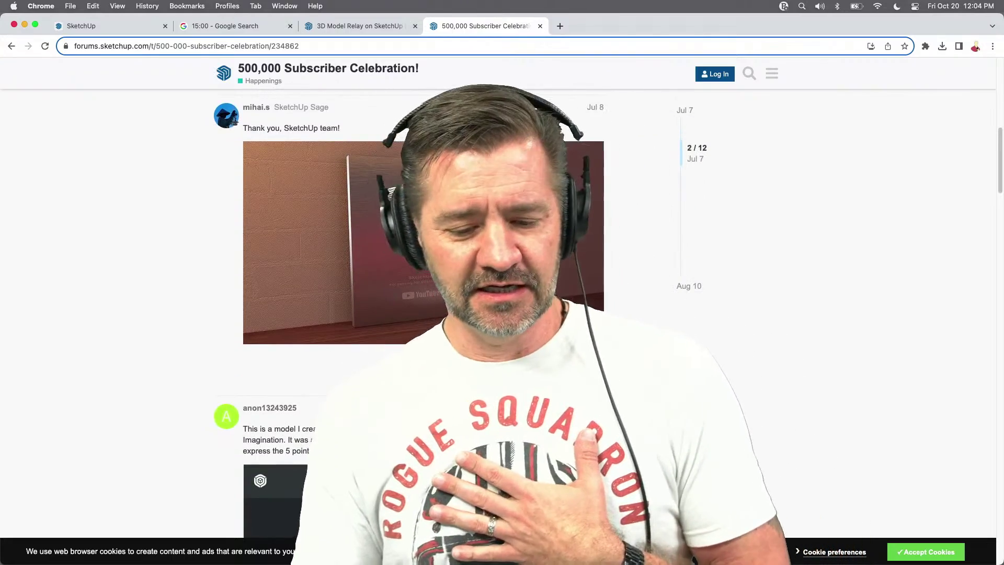
{"action": "scroll", "coordinate": [229, 402], "scroll_direction": "down", "scroll_amount": 3}
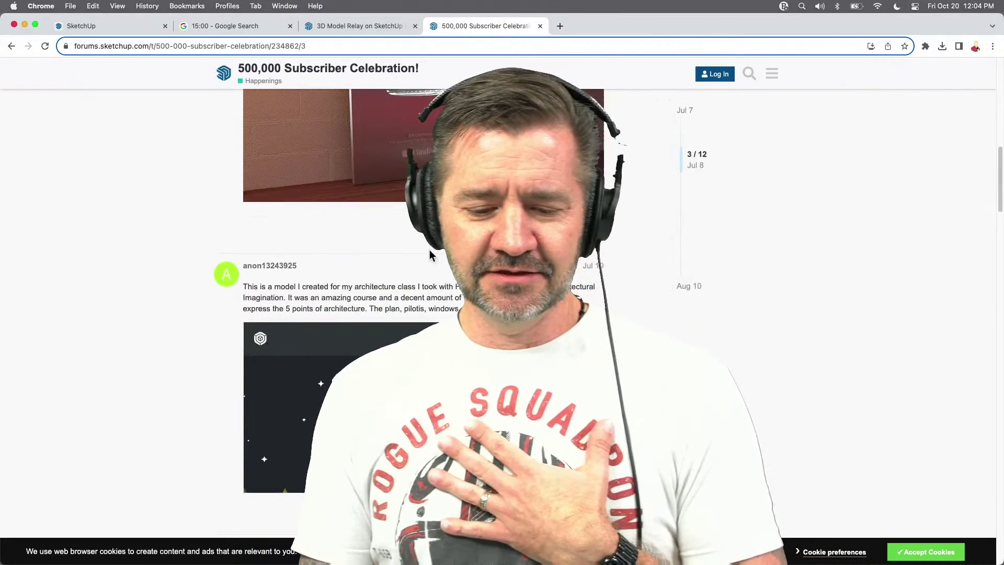
{"action": "scroll", "coordinate": [600, 296], "scroll_direction": "down", "scroll_amount": 5}
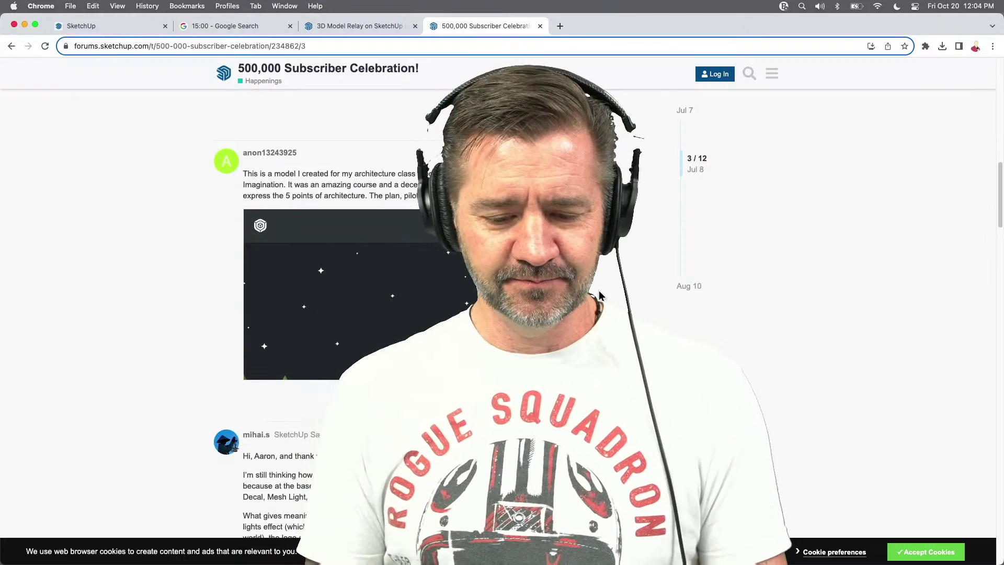
{"action": "scroll", "coordinate": [328, 237], "scroll_direction": "down", "scroll_amount": 20}
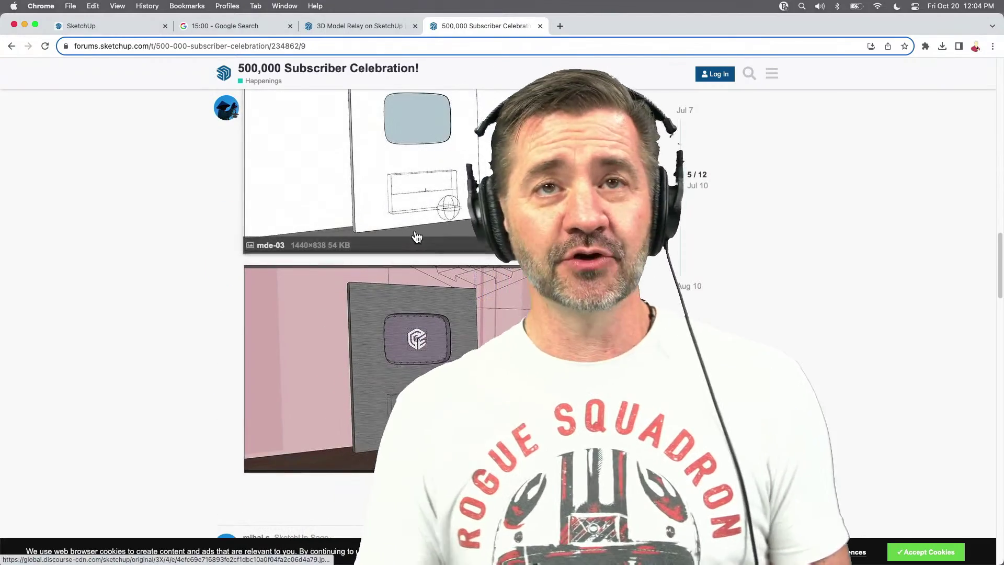
{"action": "scroll", "coordinate": [454, 246], "scroll_direction": "down", "scroll_amount": 1}
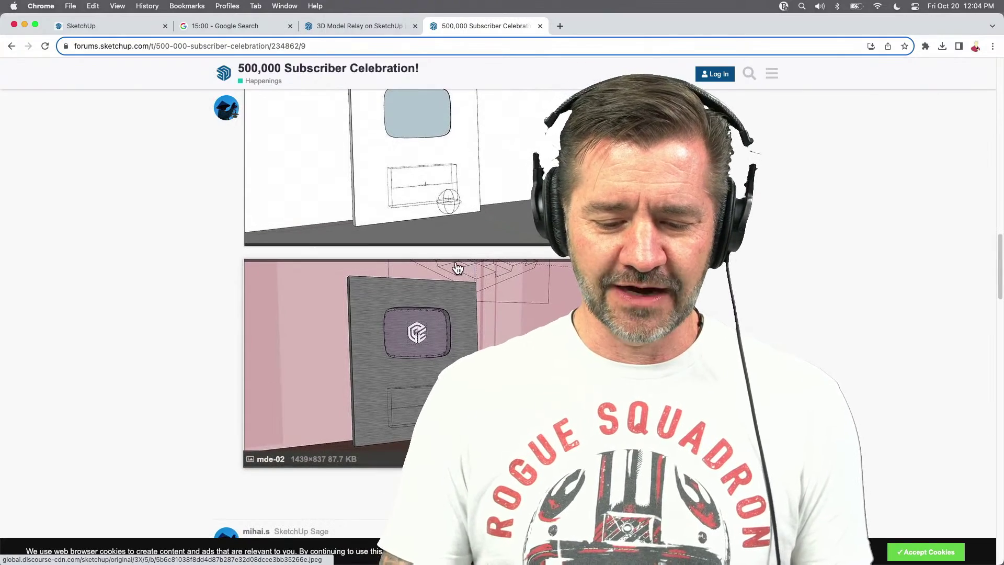
{"action": "scroll", "coordinate": [458, 268], "scroll_direction": "down", "scroll_amount": 6}
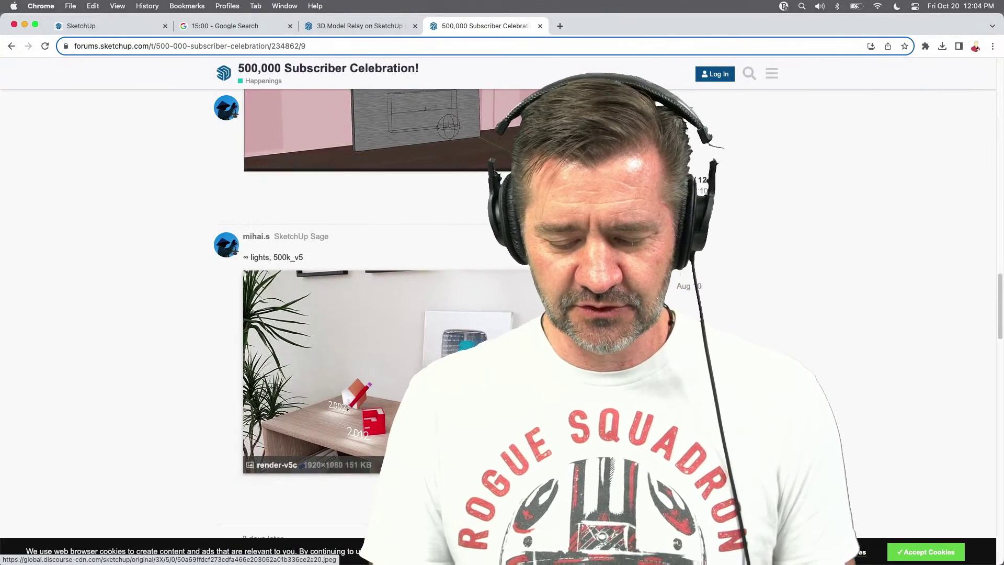
{"action": "scroll", "coordinate": [458, 269], "scroll_direction": "down", "scroll_amount": 1}
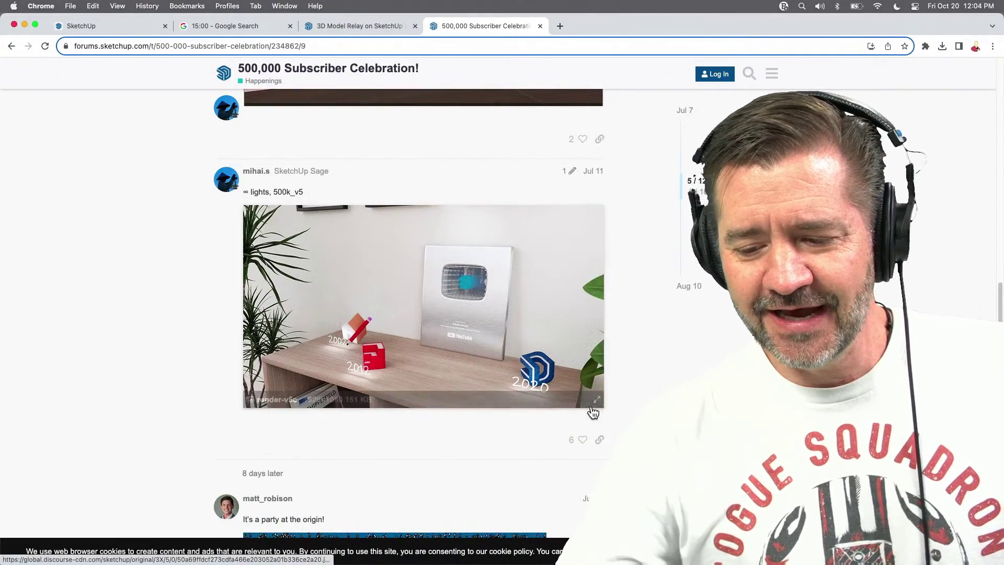
View the render-v5c image full size, read to the thread's end, then close the celebration tab
{"action": "left_click", "coordinate": [597, 401]}
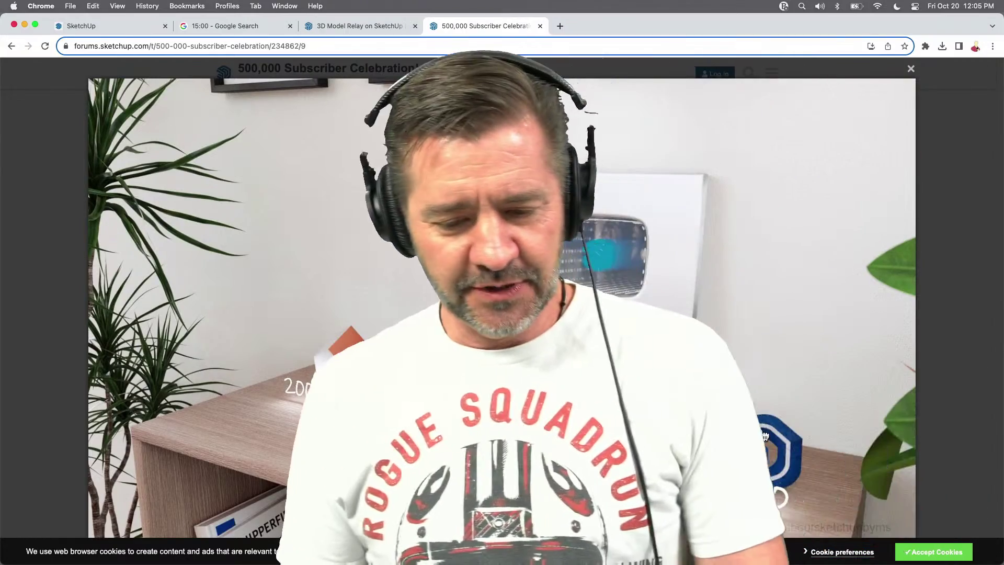
{"action": "key", "text": "Escape"}
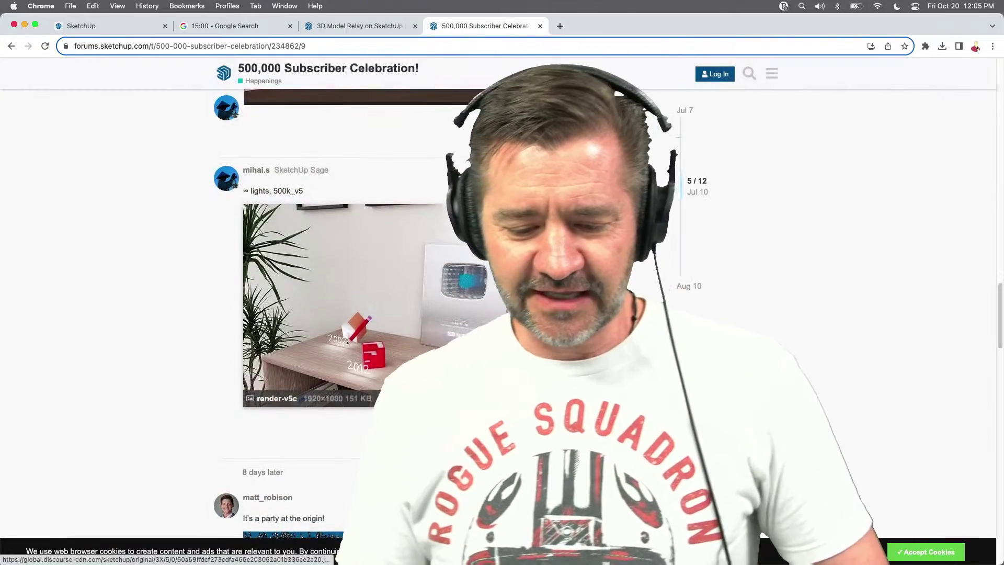
{"action": "scroll", "coordinate": [366, 313], "scroll_direction": "down", "scroll_amount": 4}
{"action": "scroll", "coordinate": [366, 314], "scroll_direction": "down", "scroll_amount": 4}
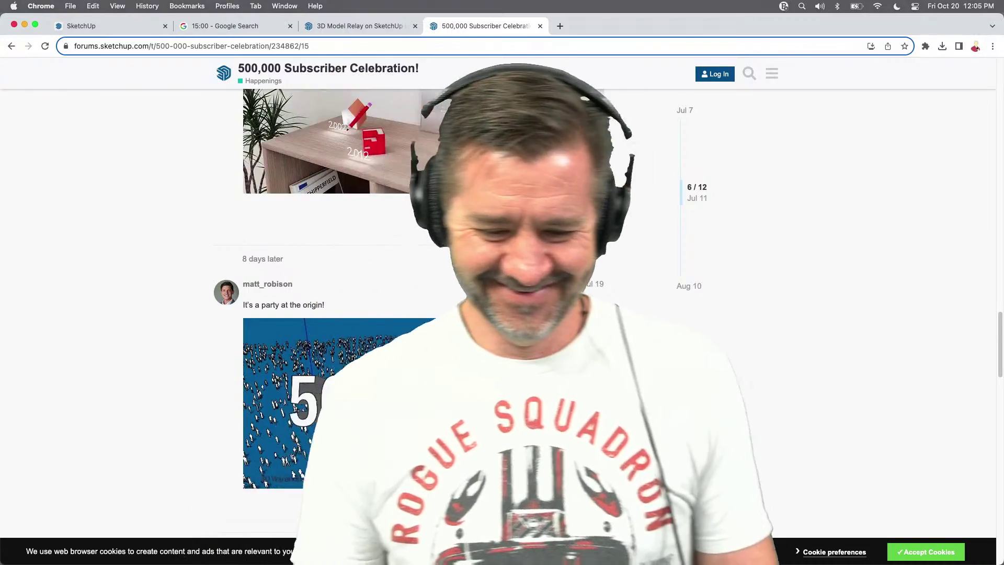
{"action": "scroll", "coordinate": [502, 314], "scroll_direction": "down", "scroll_amount": 3}
{"action": "left_click_drag", "start_coordinate": [698, 191], "coordinate": [712, 214]}
{"action": "scroll", "coordinate": [707, 214], "scroll_direction": "down", "scroll_amount": 10}
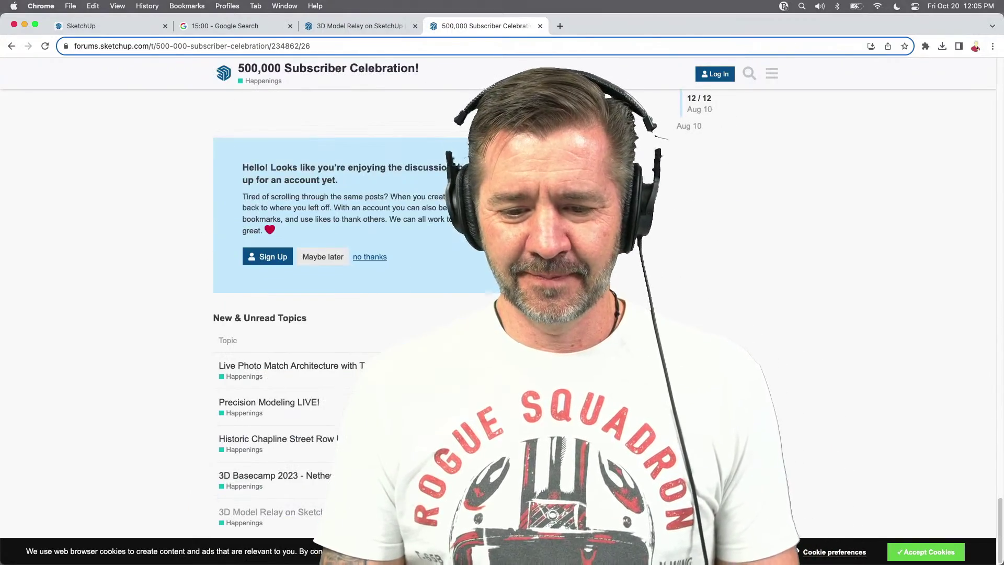
{"action": "left_click", "coordinate": [540, 26]}
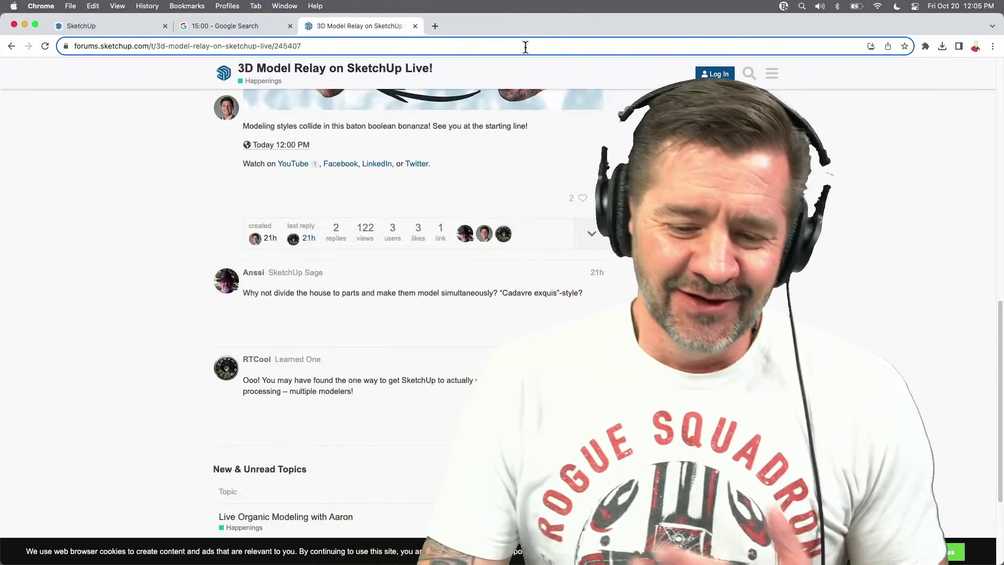
Return to the SketchUp for Web tab showing the Untitled model with its scale figure
{"action": "left_click", "coordinate": [119, 25]}
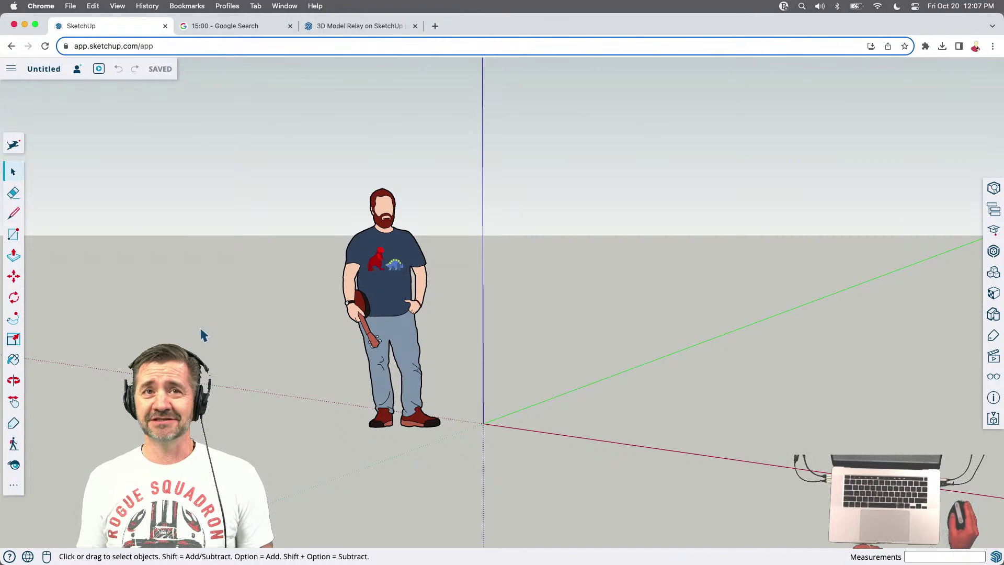
Orbit and zoom around the scale figure, then switch to the '15:00' Google timer tab
{"action": "middle_click_drag", "start_coordinate": [218, 313], "coordinate": [211, 339]}
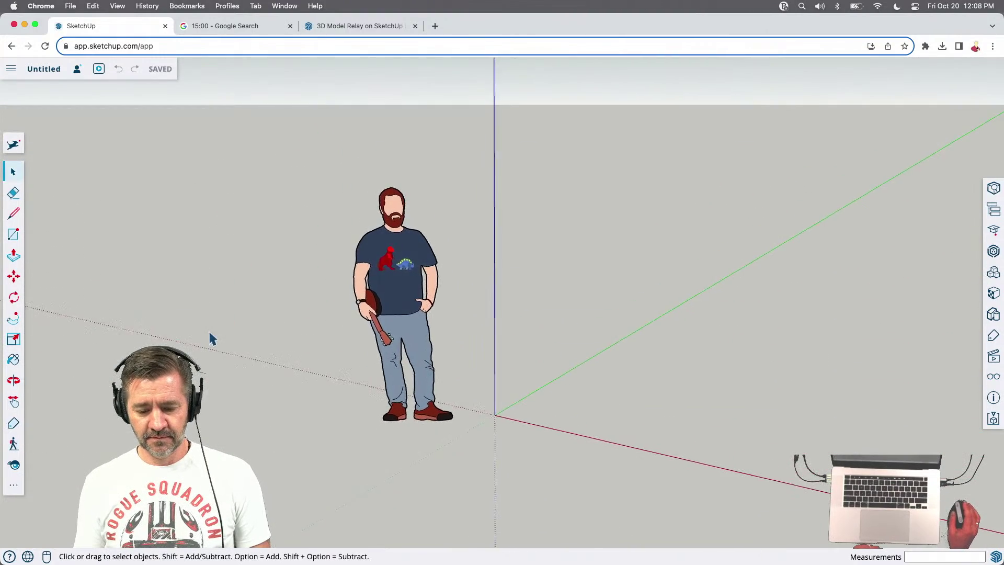
{"action": "scroll", "coordinate": [211, 337], "scroll_direction": "down", "scroll_amount": 2}
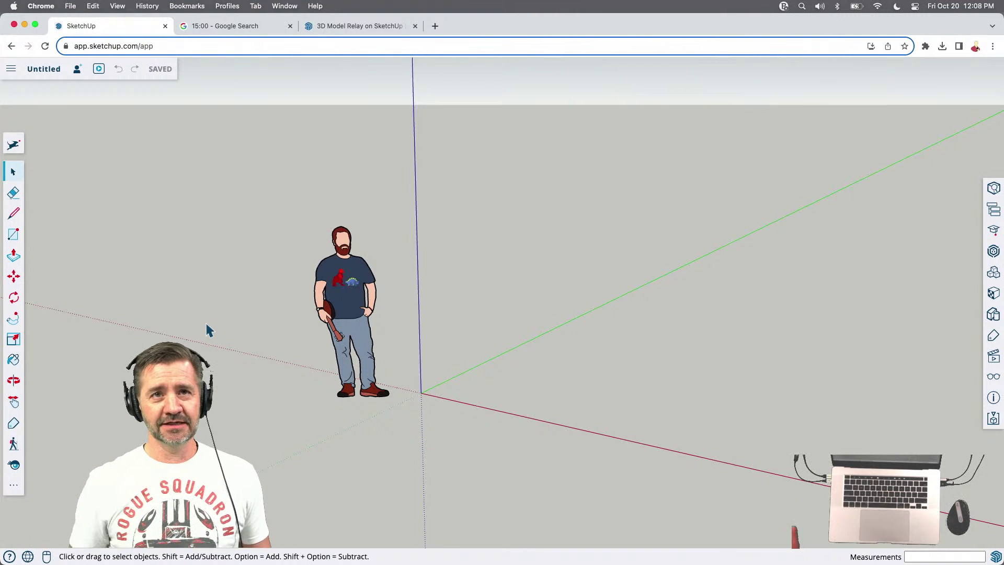
{"action": "scroll", "coordinate": [156, 241], "scroll_direction": "down", "scroll_amount": 1}
{"action": "scroll", "coordinate": [190, 329], "scroll_direction": "down", "scroll_amount": 1}
{"action": "middle_click_drag", "start_coordinate": [193, 321], "coordinate": [217, 316]}
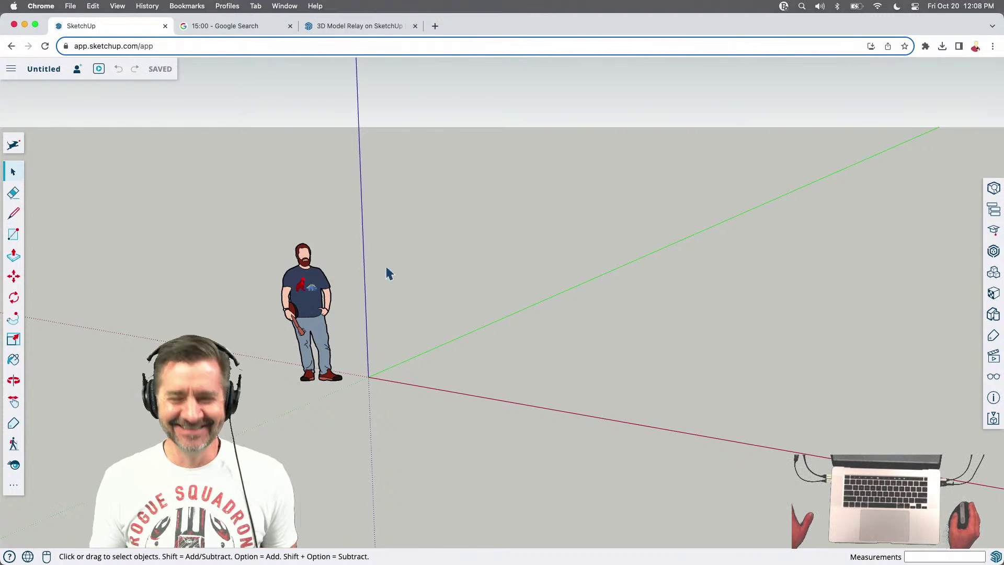
{"action": "middle_click_drag", "start_coordinate": [392, 300], "coordinate": [441, 283]}
{"action": "scroll", "coordinate": [144, 317], "scroll_direction": "down", "scroll_amount": 2}
{"action": "mouse_move", "coordinate": [379, 356]}
{"action": "middle_mouse_down"}
{"action": "mouse_move", "coordinate": [377, 374]}
{"action": "mouse_move", "coordinate": [376, 365]}
{"action": "middle_mouse_up"}
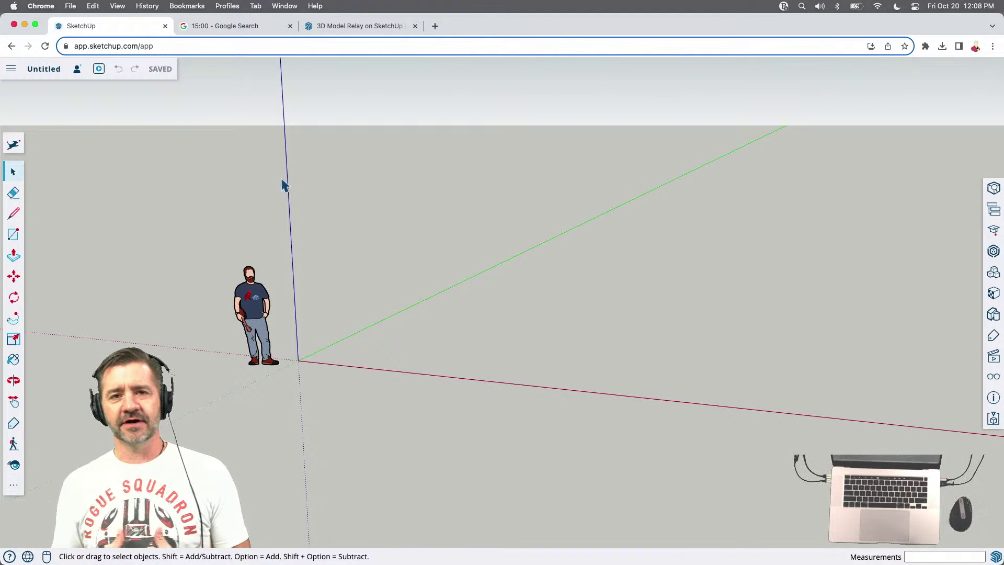
{"action": "left_click", "coordinate": [216, 29]}
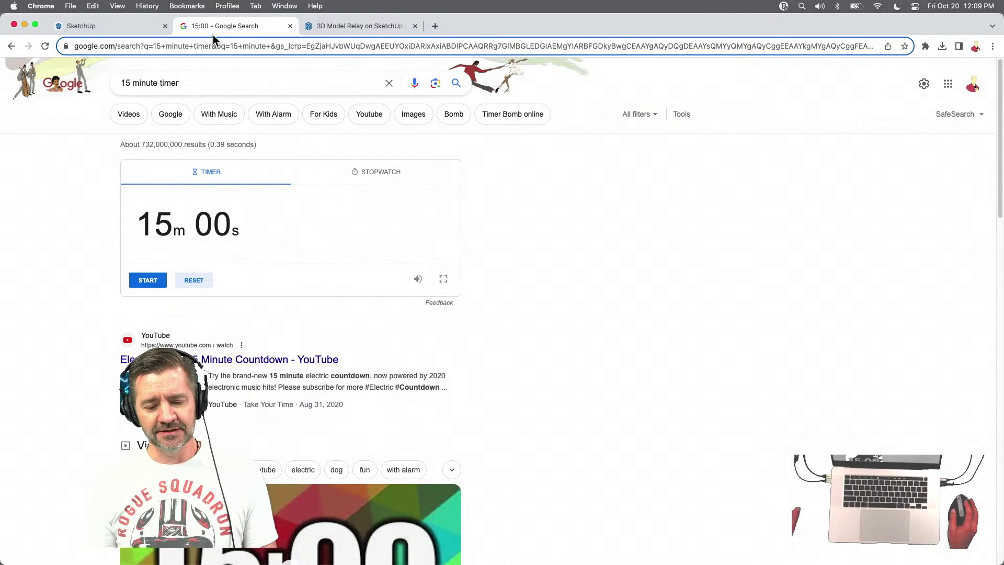
Start the Google 15-minute countdown and go back to the SketchUp model tab
{"action": "left_click", "coordinate": [146, 283]}
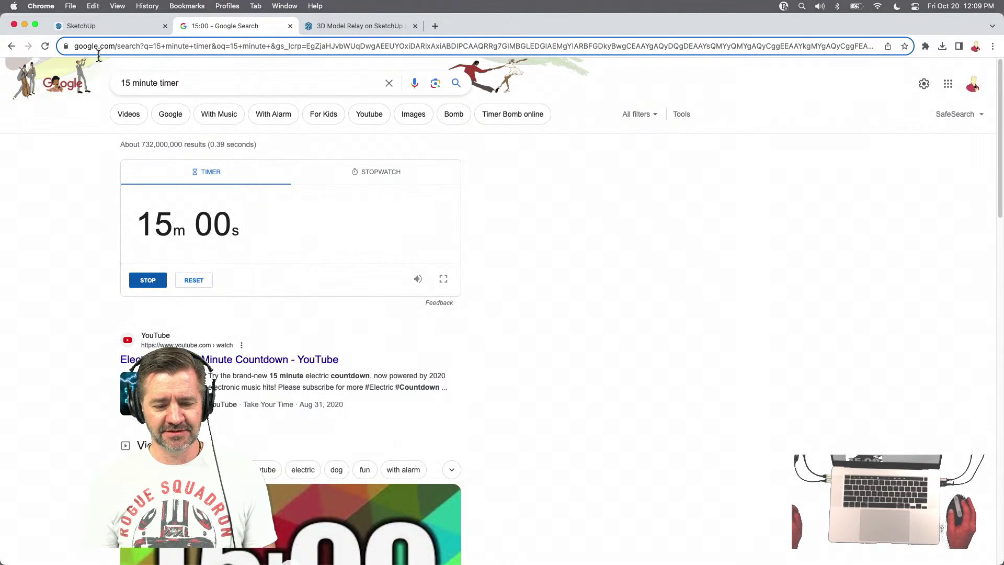
{"action": "left_click", "coordinate": [102, 26]}
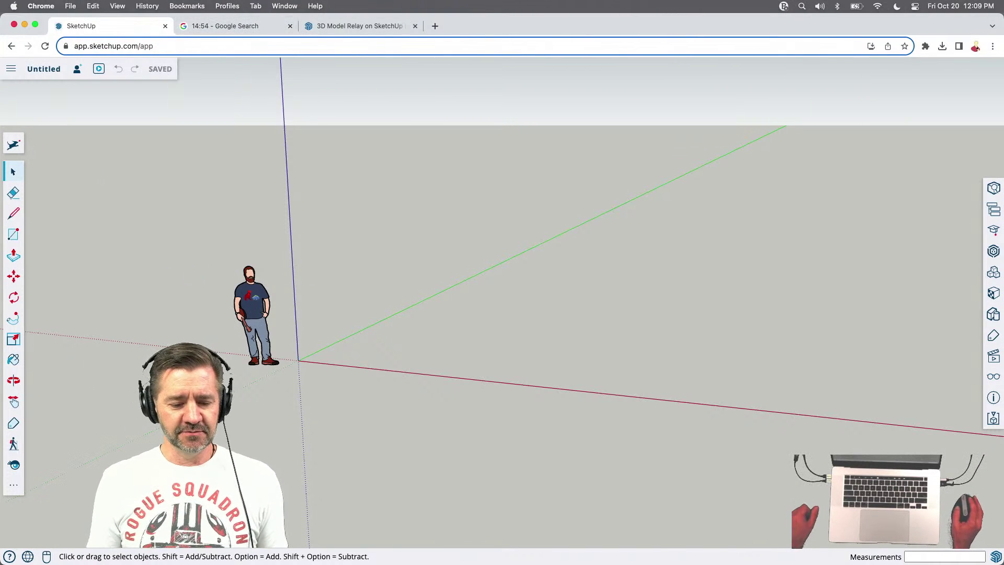
Import Desktop > FloorPlan.png as an image and anchor its first corner at the origin
{"action": "left_click", "coordinate": [12, 71]}
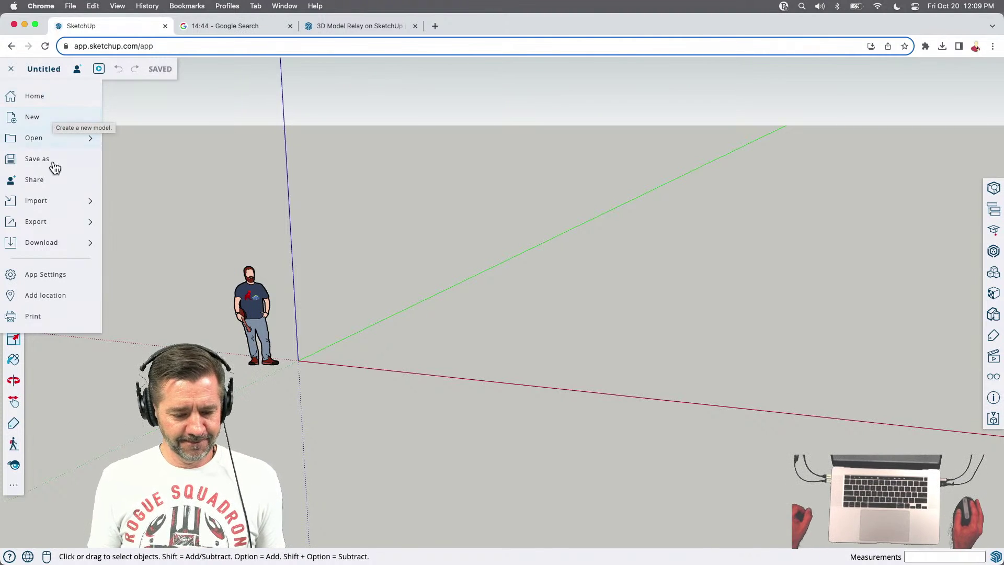
{"action": "mouse_move", "coordinate": [46, 207]}
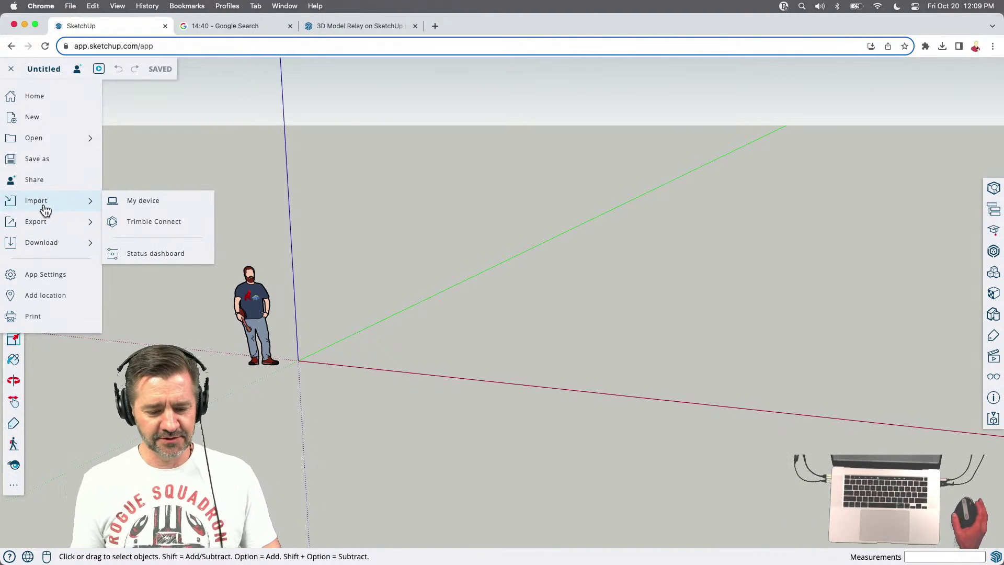
{"action": "left_click", "coordinate": [132, 202]}
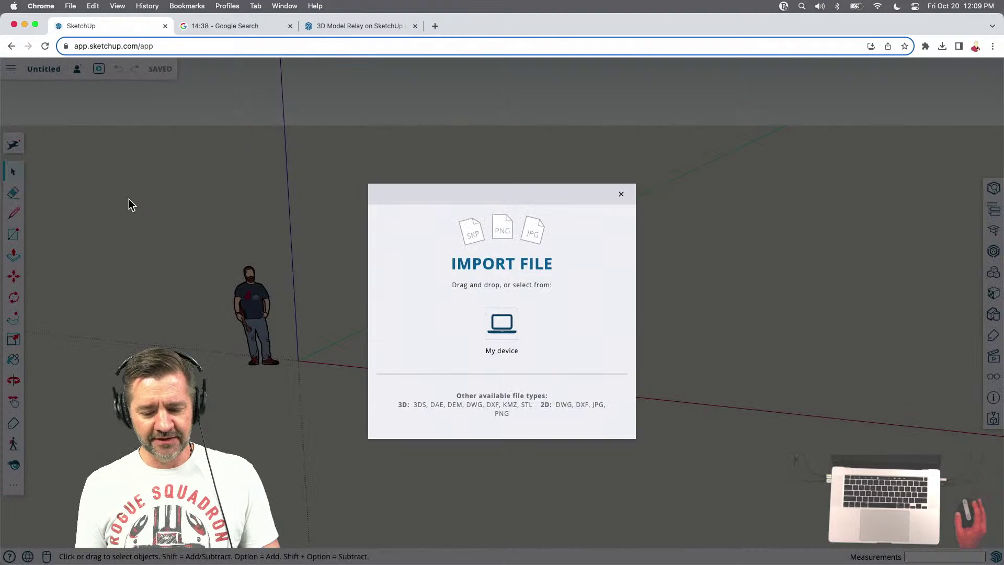
{"action": "left_click", "coordinate": [501, 324]}
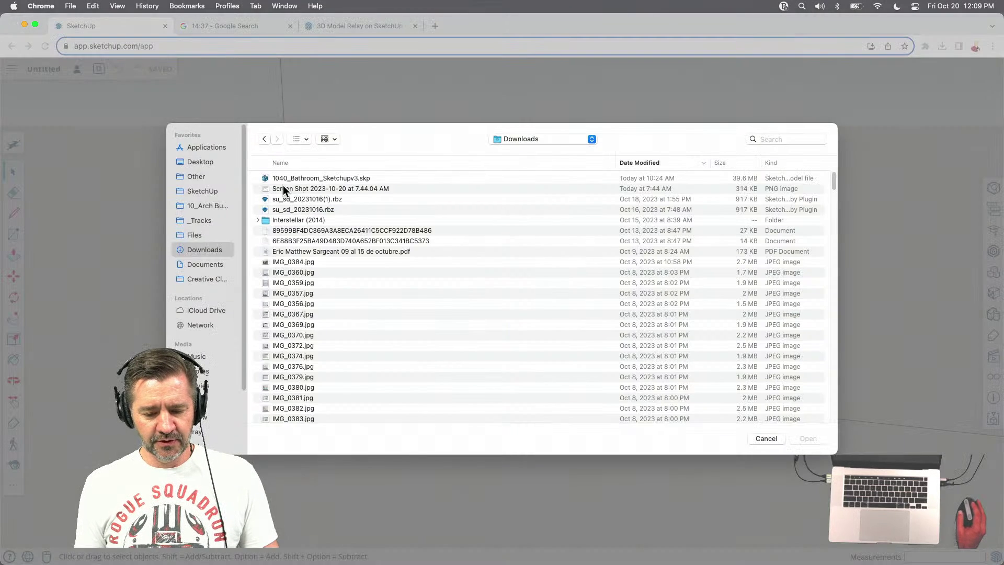
{"action": "left_click", "coordinate": [203, 163]}
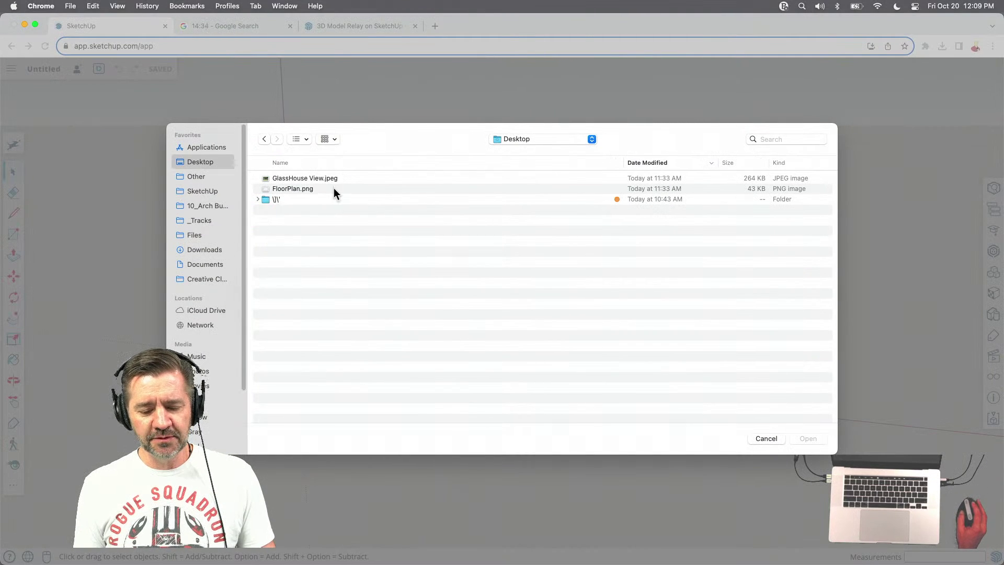
{"action": "left_click", "coordinate": [315, 191]}
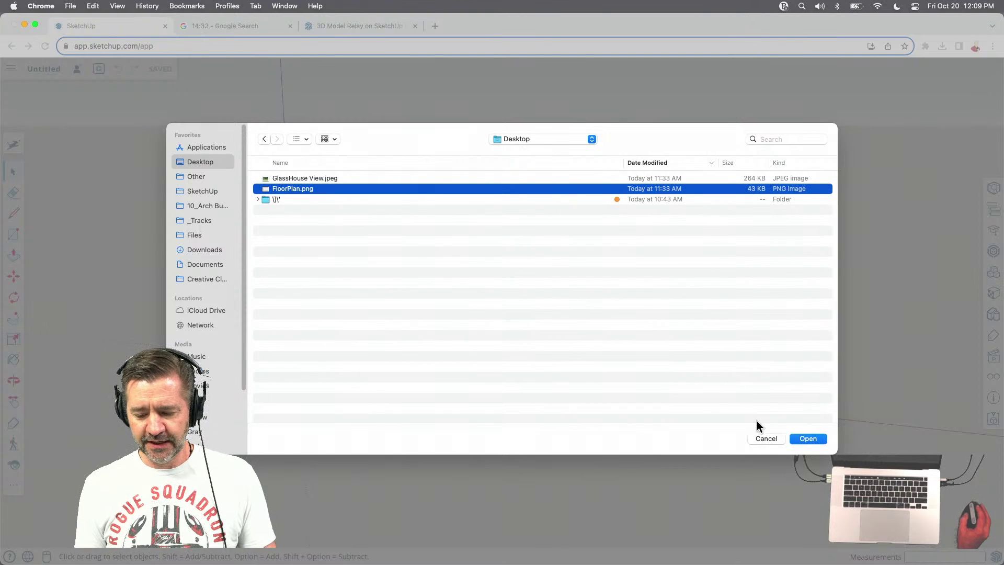
{"action": "left_click", "coordinate": [815, 442]}
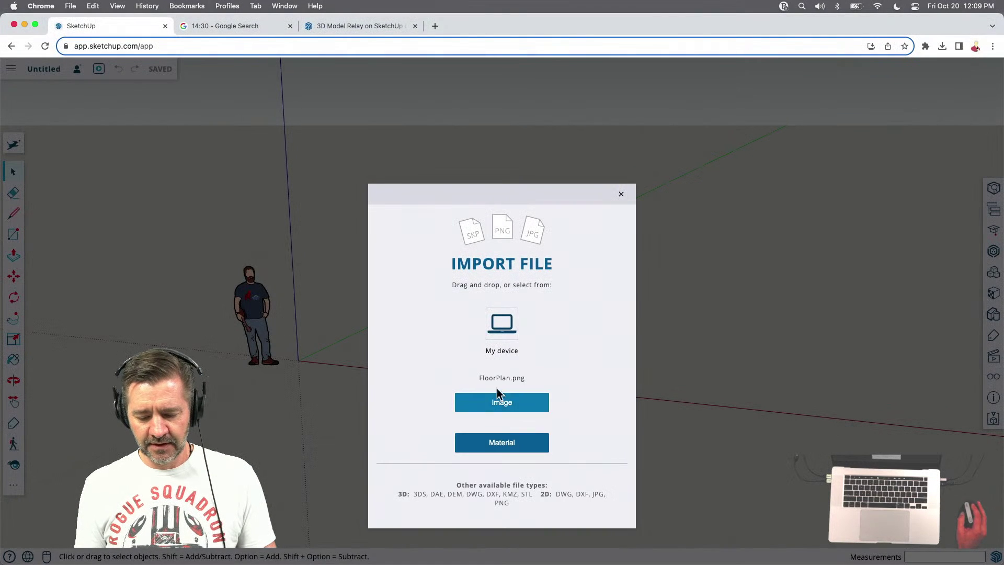
{"action": "left_click", "coordinate": [501, 403]}
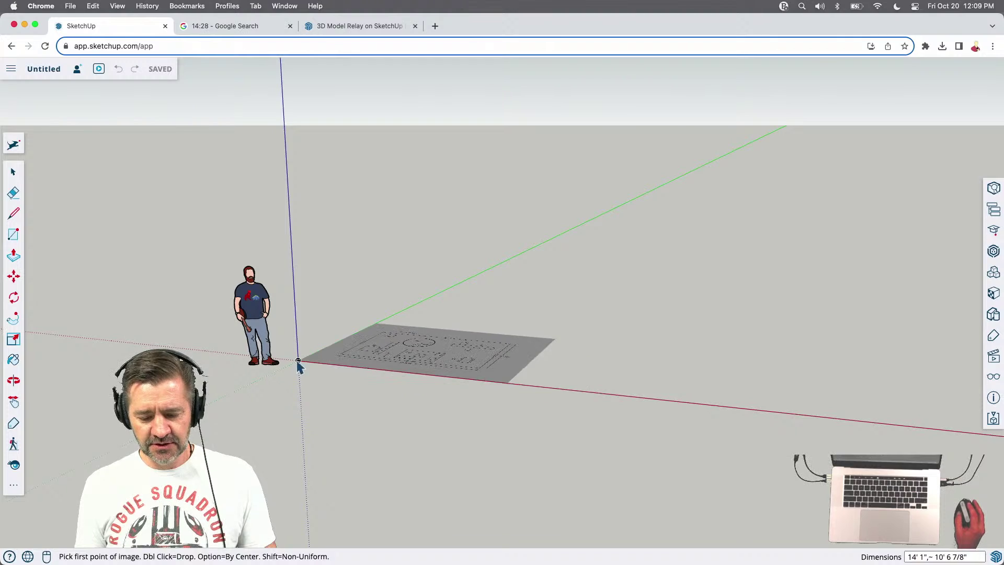
{"action": "left_click", "coordinate": [298, 361]}
Set the floor plan image's second corner, then orbit to look down on the 56 by 32 feet plan
{"action": "left_click", "coordinate": [589, 265]}
{"action": "middle_click_drag", "start_coordinate": [590, 264], "coordinate": [620, 538]}
{"action": "scroll", "coordinate": [453, 375], "scroll_direction": "down", "scroll_amount": 5}
{"action": "middle_click_drag", "start_coordinate": [694, 394], "coordinate": [723, 361]}
{"action": "scroll", "coordinate": [669, 305], "scroll_direction": "up", "scroll_amount": 5}
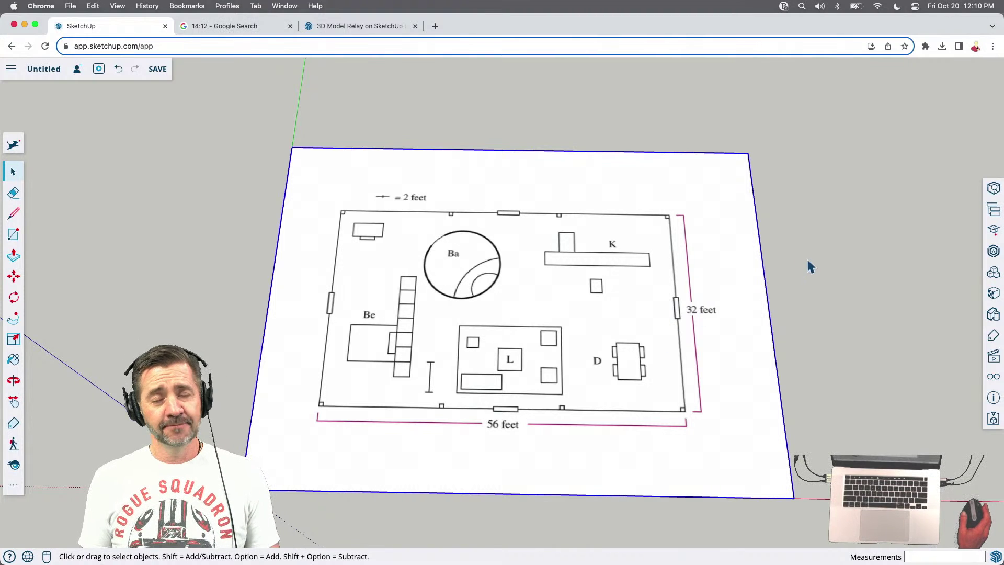
{"action": "middle_click_drag", "start_coordinate": [805, 238], "coordinate": [805, 322]}
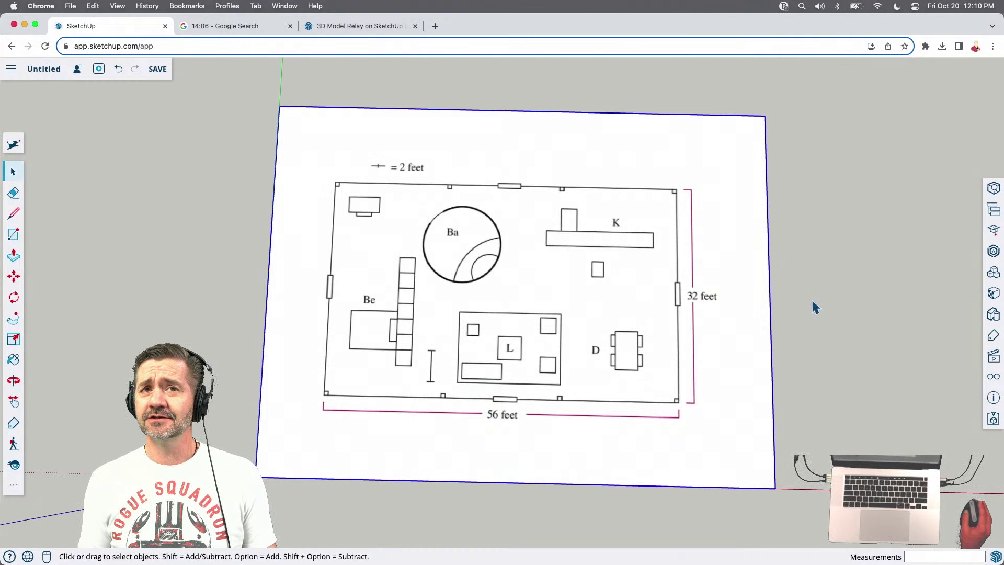
{"action": "middle_click_drag", "start_coordinate": [805, 305], "coordinate": [766, 225]}
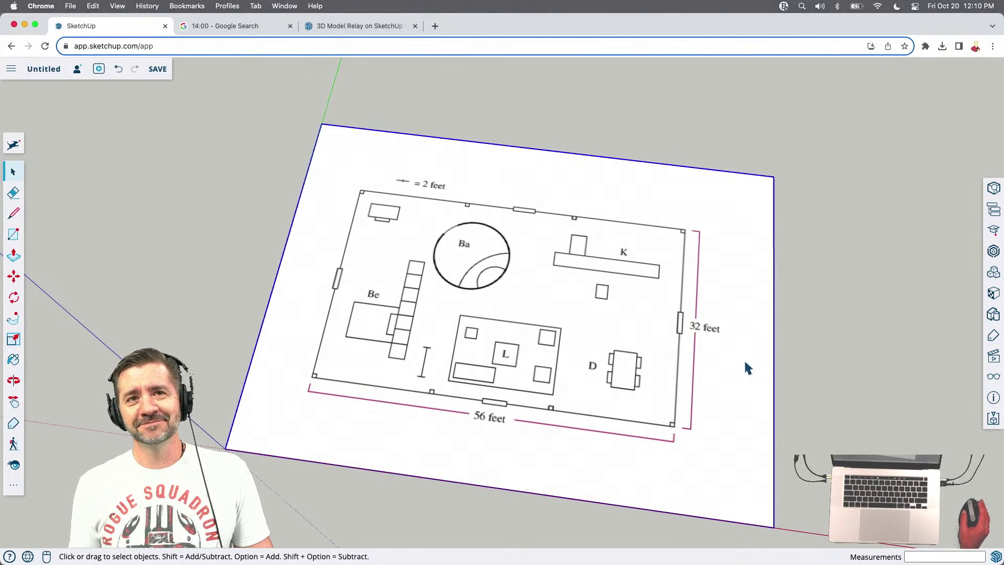
{"action": "middle_click_drag", "start_coordinate": [212, 423], "coordinate": [347, 315]}
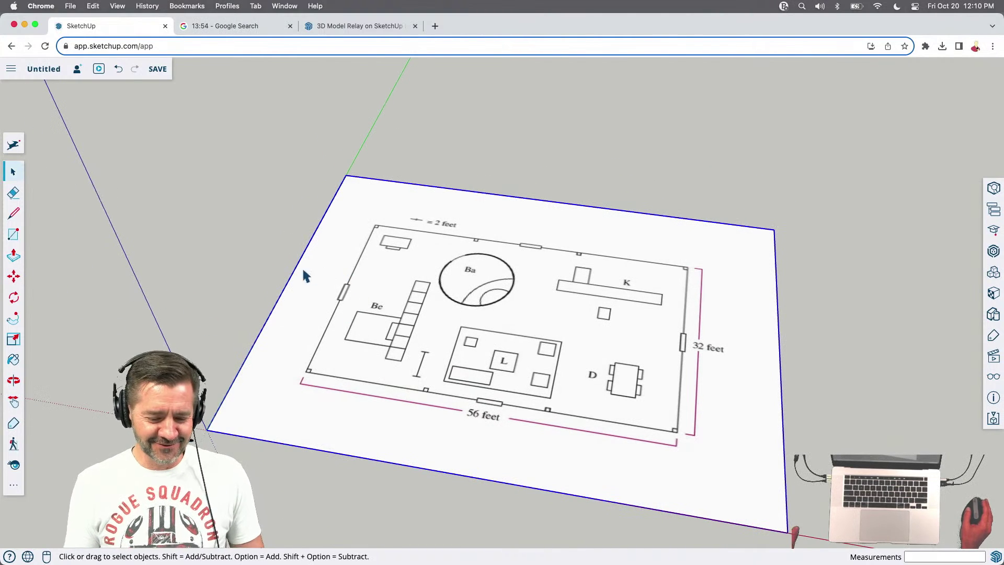
Import GlassHouse View.jpeg from this device as an image
{"action": "left_click", "coordinate": [12, 70]}
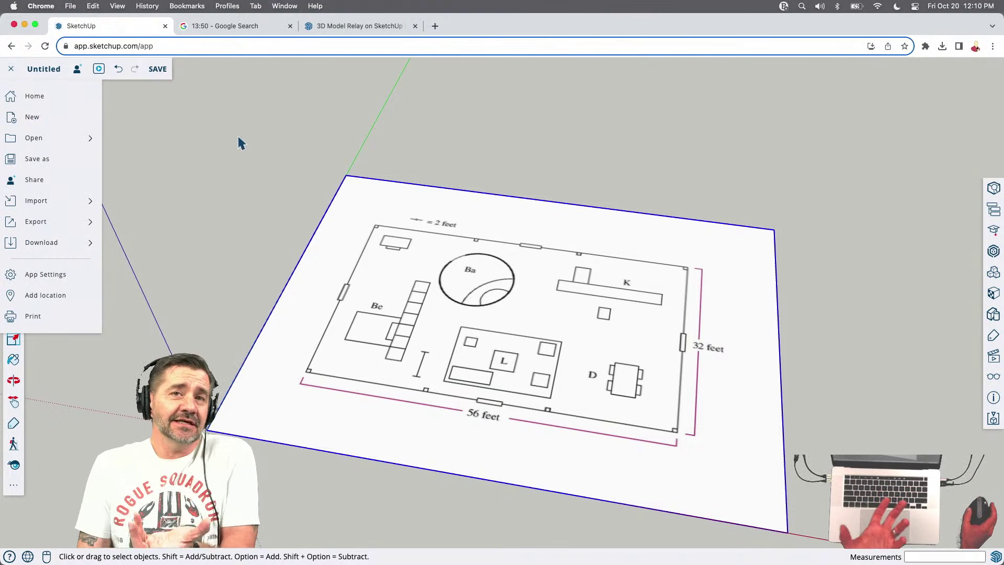
{"action": "mouse_move", "coordinate": [44, 137]}
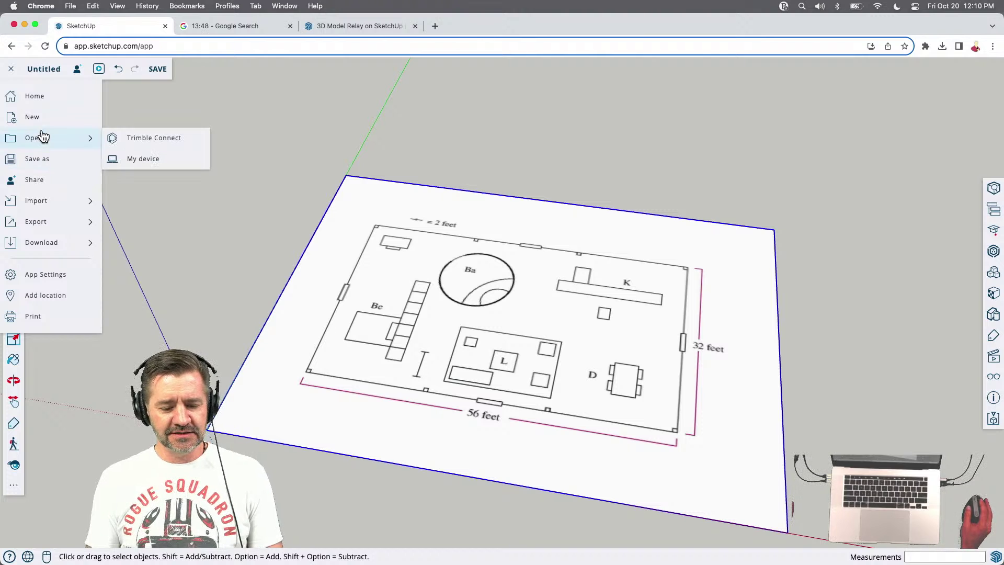
{"action": "mouse_move", "coordinate": [63, 206]}
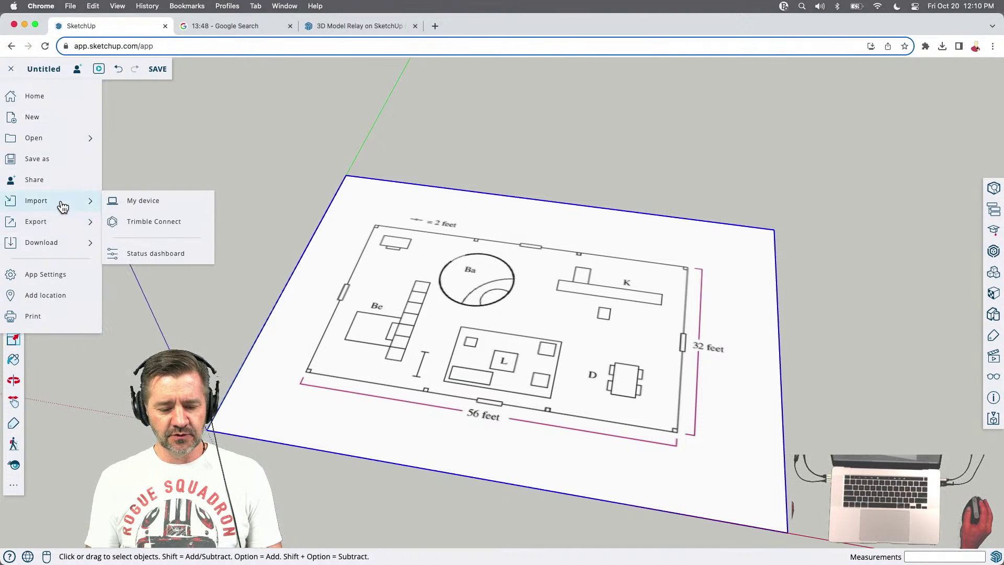
{"action": "left_click", "coordinate": [134, 201]}
{"action": "left_click", "coordinate": [493, 327]}
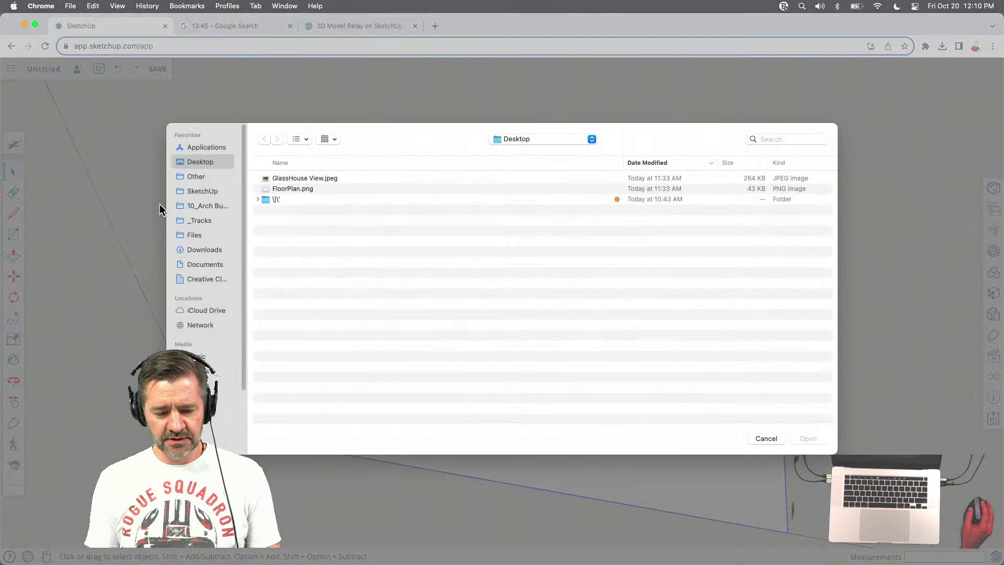
{"action": "left_click", "coordinate": [307, 178]}
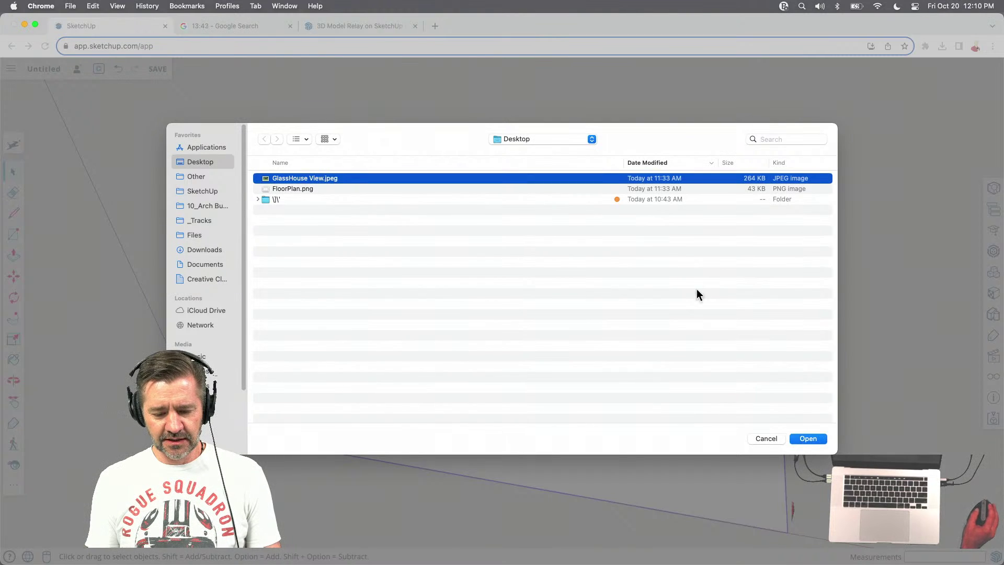
{"action": "left_click", "coordinate": [808, 439]}
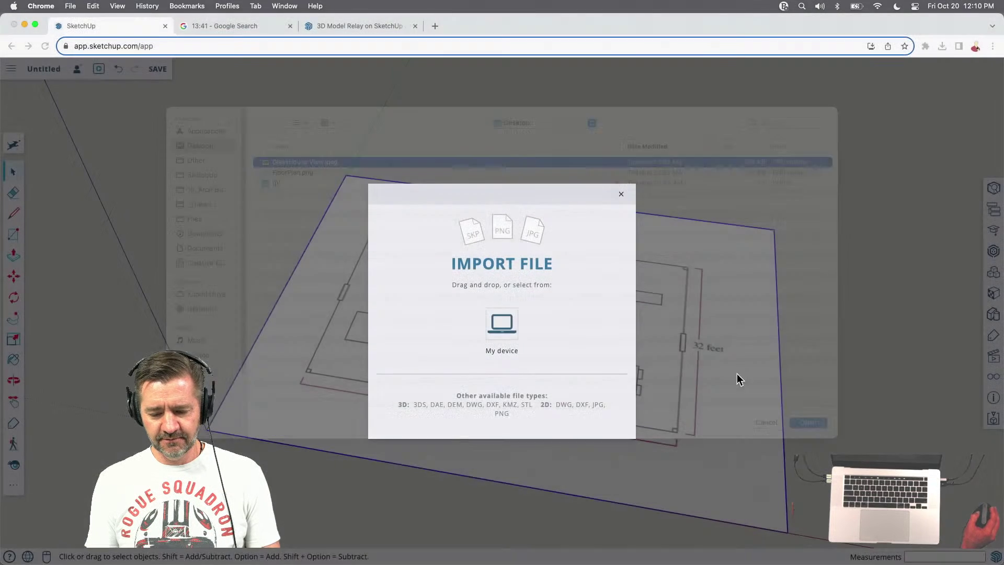
{"action": "left_click", "coordinate": [505, 403]}
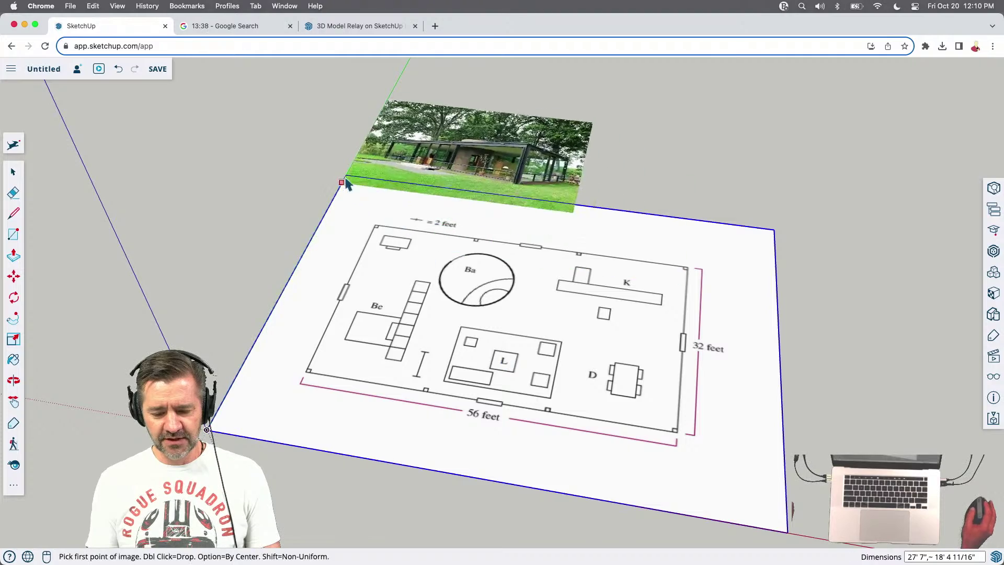
Place the photo on the ground beside the floor plan and view both images in perspective
{"action": "left_click", "coordinate": [358, 152]}
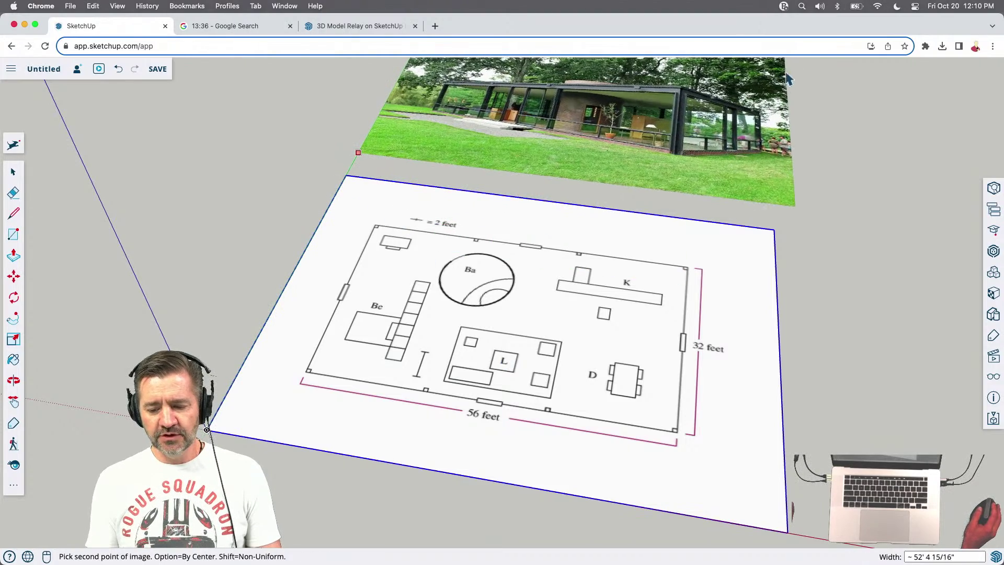
{"action": "left_click", "coordinate": [830, 176]}
{"action": "middle_click_drag", "start_coordinate": [830, 177], "coordinate": [817, 307]}
{"action": "scroll", "coordinate": [716, 287], "scroll_direction": "down", "scroll_amount": 5}
{"action": "scroll", "coordinate": [554, 94], "scroll_direction": "up", "scroll_amount": 4}
{"action": "scroll", "coordinate": [842, 226], "scroll_direction": "up", "scroll_amount": 6}
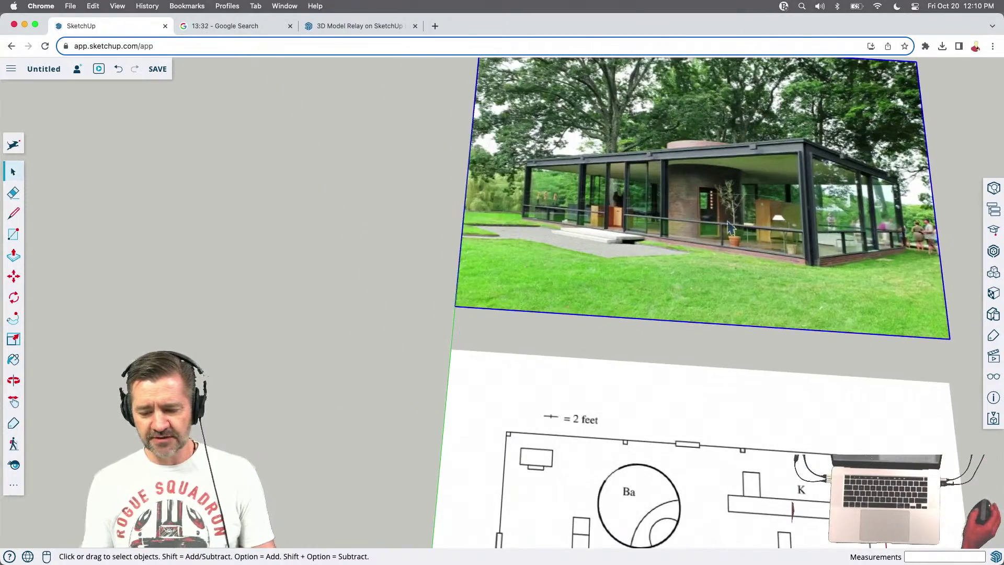
{"action": "scroll", "coordinate": [774, 140], "scroll_direction": "up", "scroll_amount": 2}
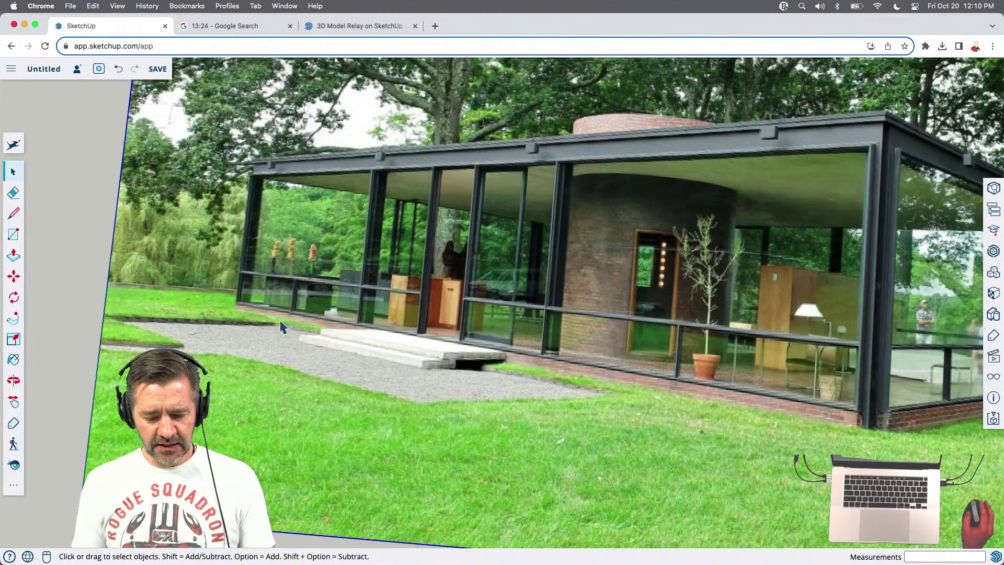
{"action": "scroll", "coordinate": [161, 337], "scroll_direction": "down", "scroll_amount": 2}
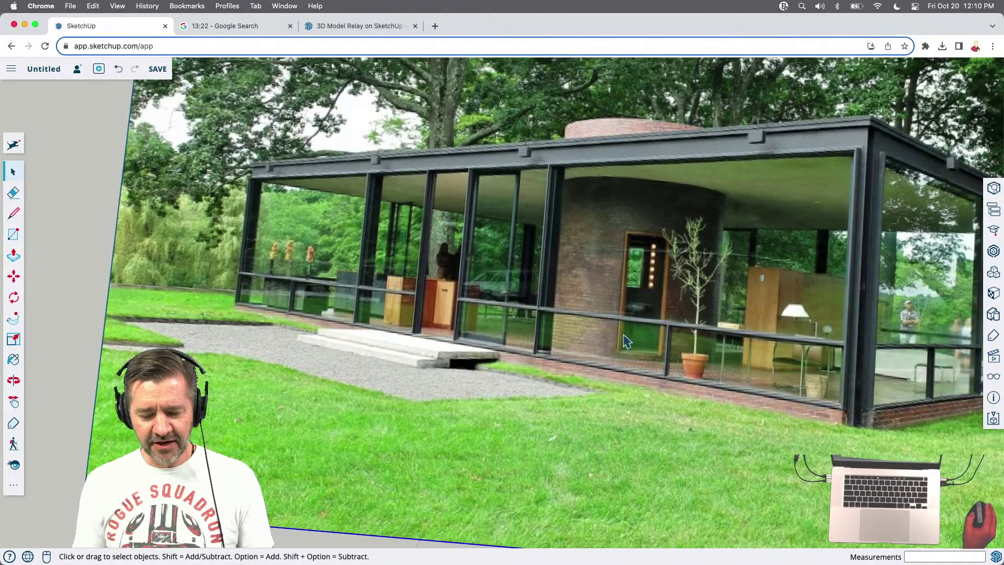
{"action": "scroll", "coordinate": [448, 341], "scroll_direction": "down", "scroll_amount": 5}
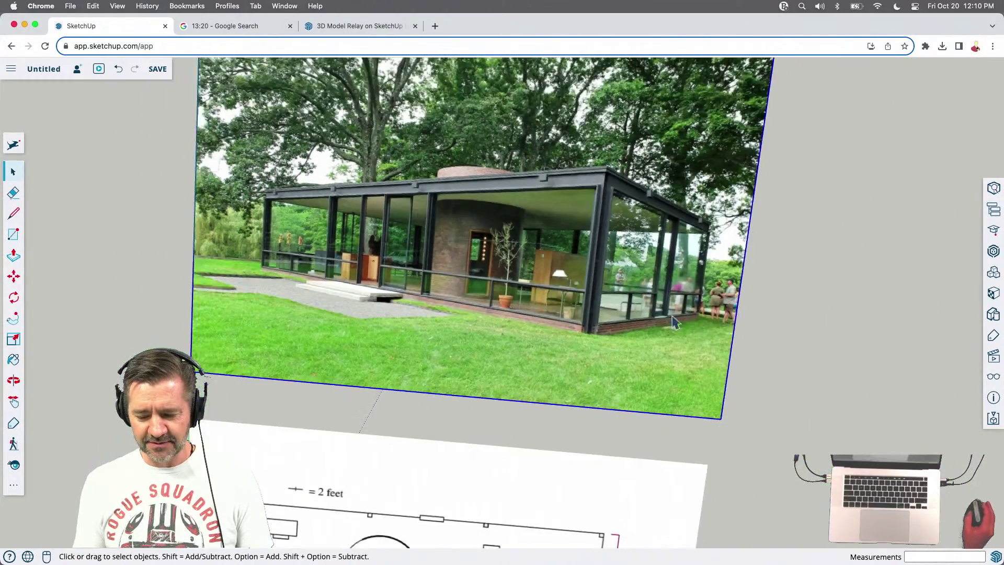
{"action": "scroll", "coordinate": [619, 309], "scroll_direction": "down", "scroll_amount": 4}
{"action": "scroll", "coordinate": [617, 313], "scroll_direction": "up", "scroll_amount": 2}
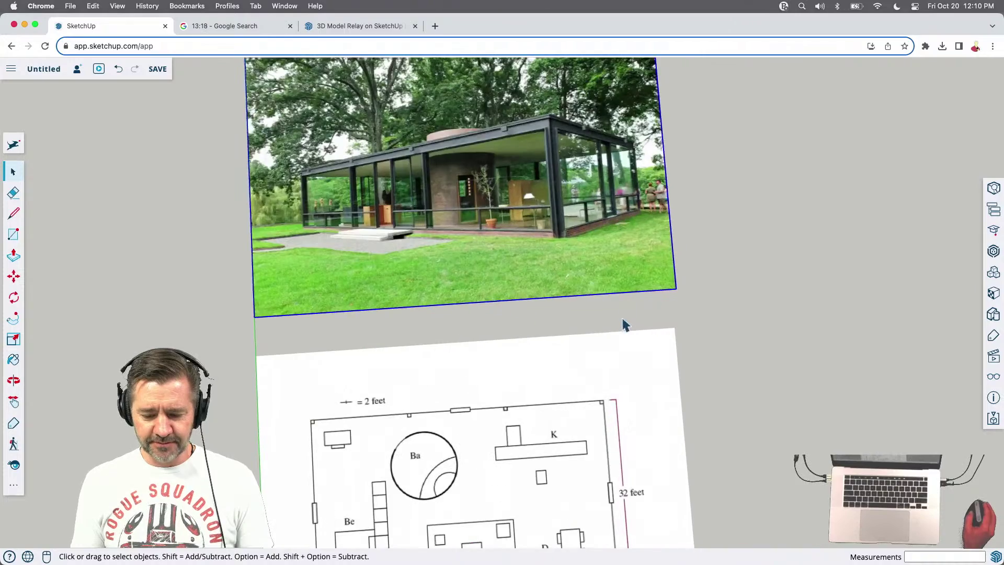
{"action": "scroll", "coordinate": [545, 206], "scroll_direction": "down", "scroll_amount": 2}
{"action": "mouse_move", "coordinate": [640, 415]}
{"action": "middle_mouse_down"}
{"action": "mouse_move", "coordinate": [520, 410]}
{"action": "mouse_move", "coordinate": [574, 352]}
{"action": "mouse_move", "coordinate": [623, 403]}
{"action": "middle_mouse_up"}
{"action": "scroll", "coordinate": [515, 229], "scroll_direction": "down", "scroll_amount": 1}
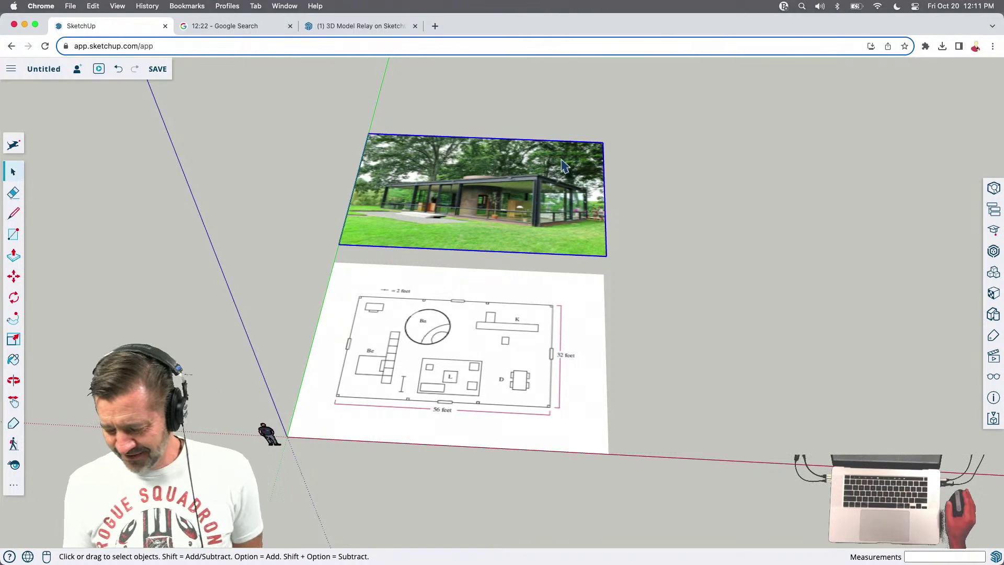
Start a line at the left end of the floor plan's 56-foot dimension
{"action": "middle_click_drag", "start_coordinate": [458, 344], "coordinate": [355, 308]}
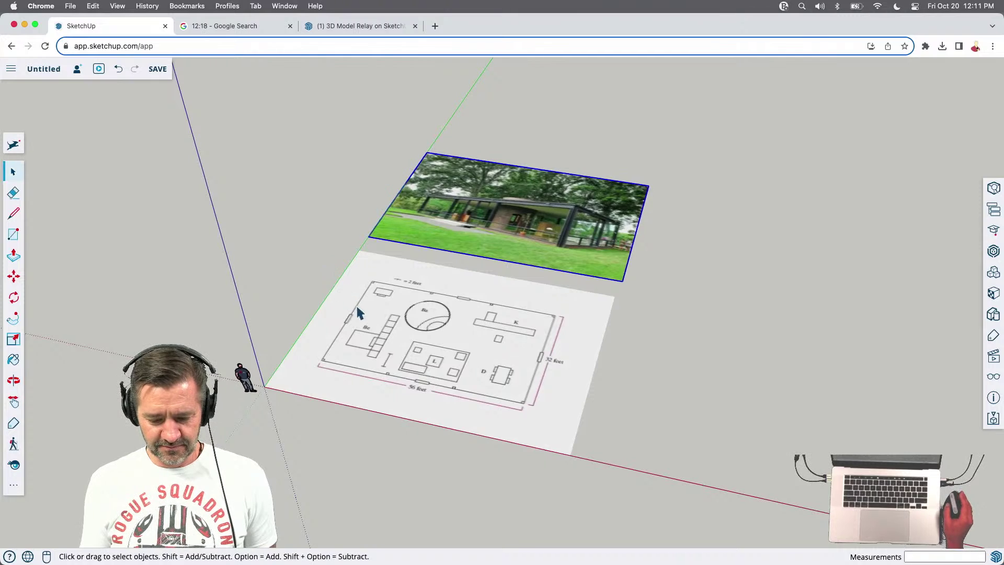
{"action": "scroll", "coordinate": [385, 347], "scroll_direction": "up", "scroll_amount": 8}
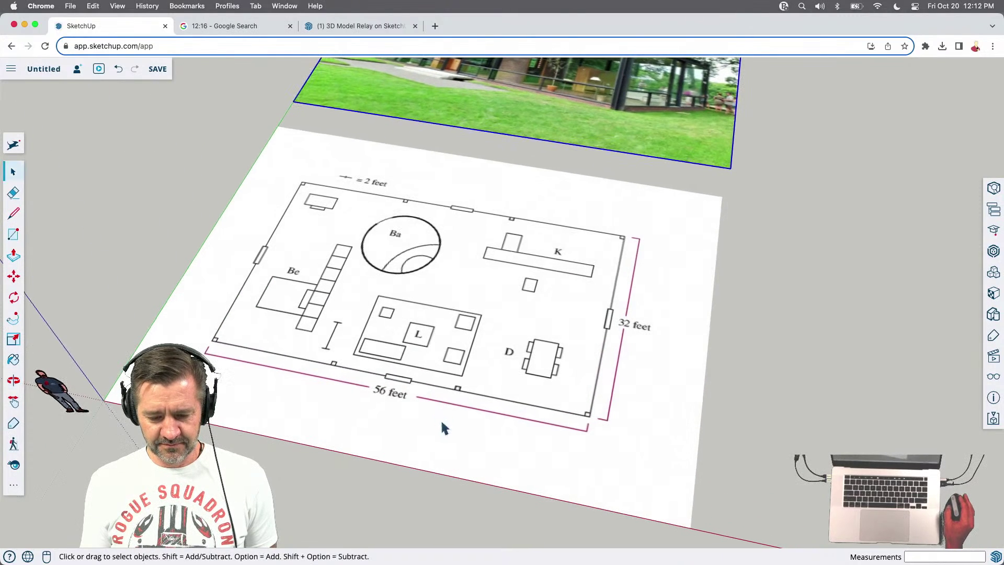
{"action": "left_click", "coordinate": [18, 217]}
{"action": "scroll", "coordinate": [235, 319], "scroll_direction": "up", "scroll_amount": 10}
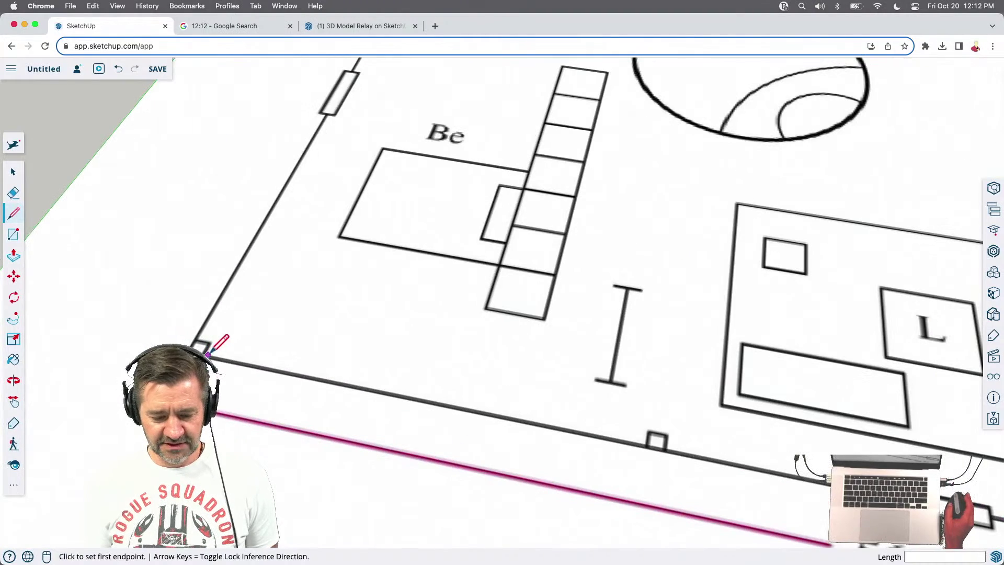
{"action": "scroll", "coordinate": [208, 358], "scroll_direction": "down", "scroll_amount": 6}
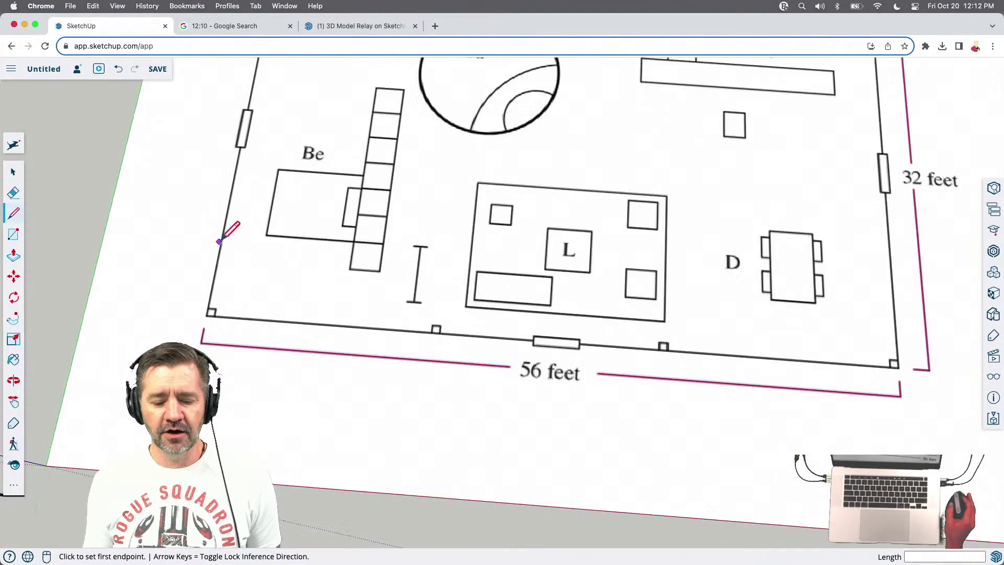
{"action": "scroll", "coordinate": [339, 353], "scroll_direction": "up", "scroll_amount": 2}
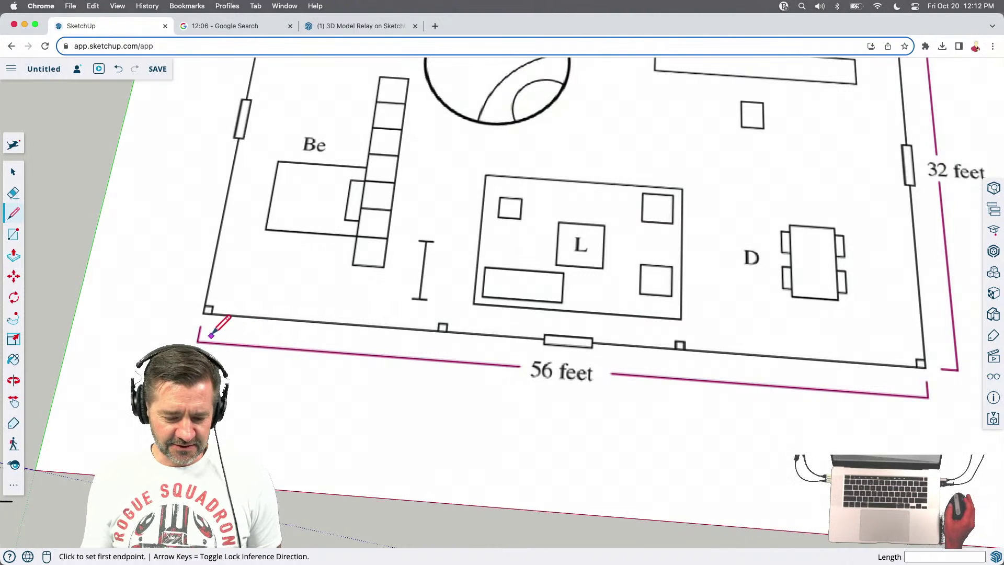
{"action": "scroll", "coordinate": [207, 337], "scroll_direction": "up", "scroll_amount": 6}
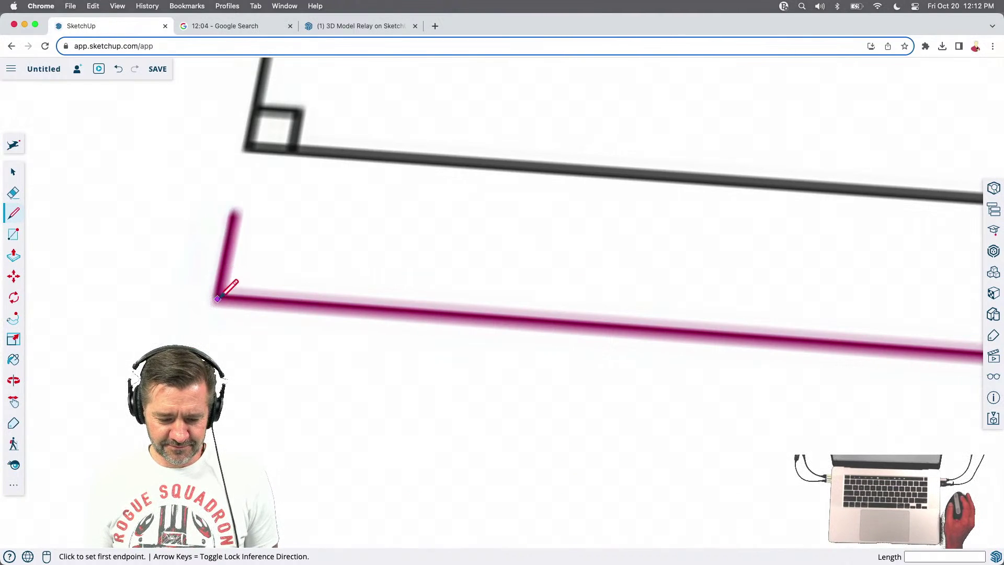
{"action": "left_click", "coordinate": [217, 296]}
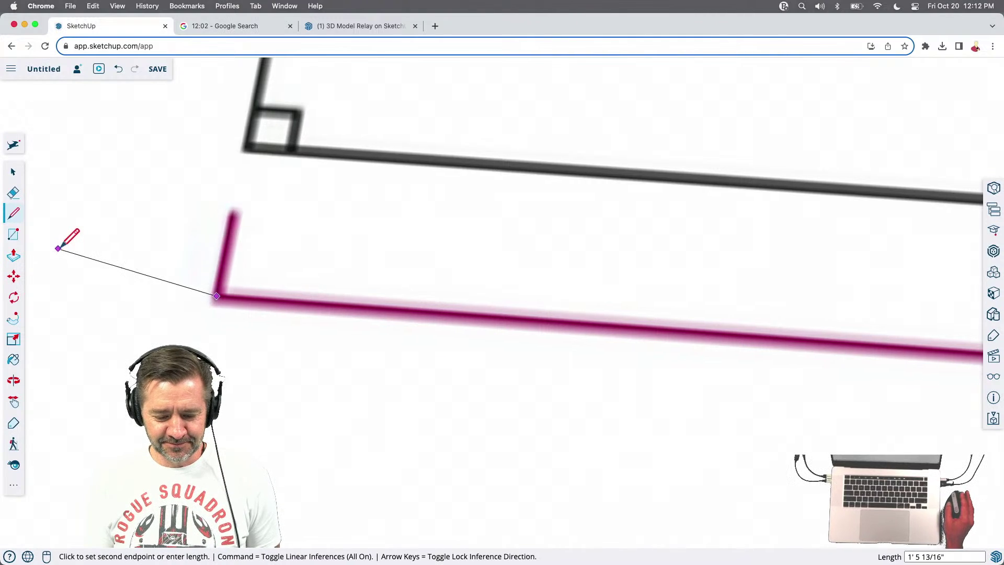
{"action": "scroll", "coordinate": [60, 243], "scroll_direction": "down", "scroll_amount": 4}
{"action": "scroll", "coordinate": [56, 250], "scroll_direction": "down", "scroll_amount": 2}
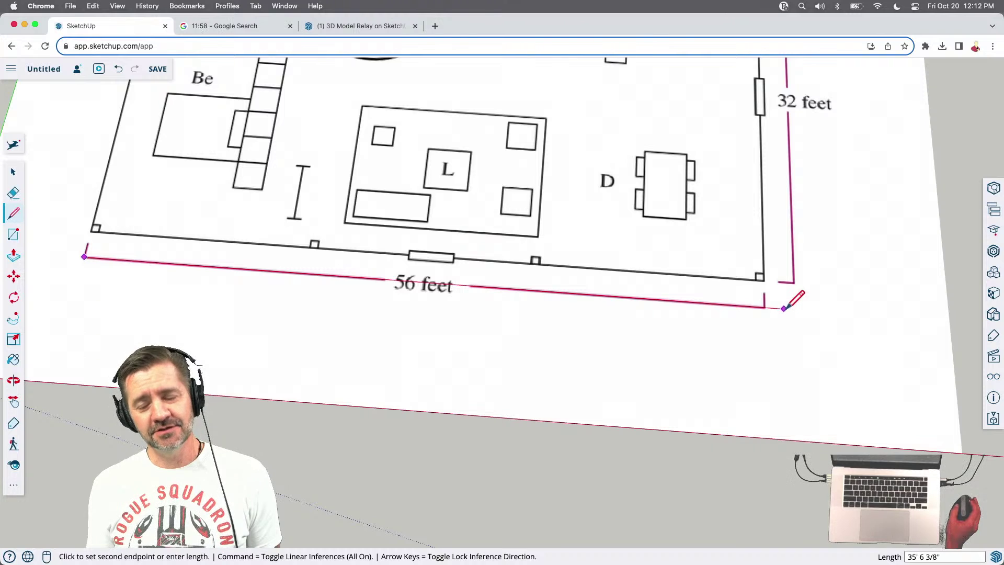
{"action": "scroll", "coordinate": [784, 308], "scroll_direction": "up", "scroll_amount": 6}
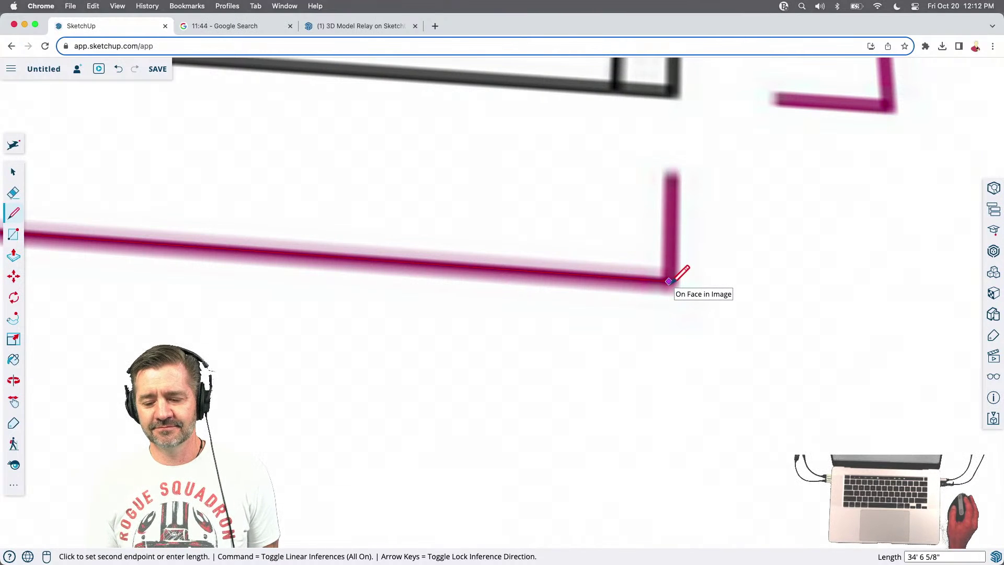
End the line at the 56-foot dimension's right end and return to Select
{"action": "left_click", "coordinate": [668, 282]}
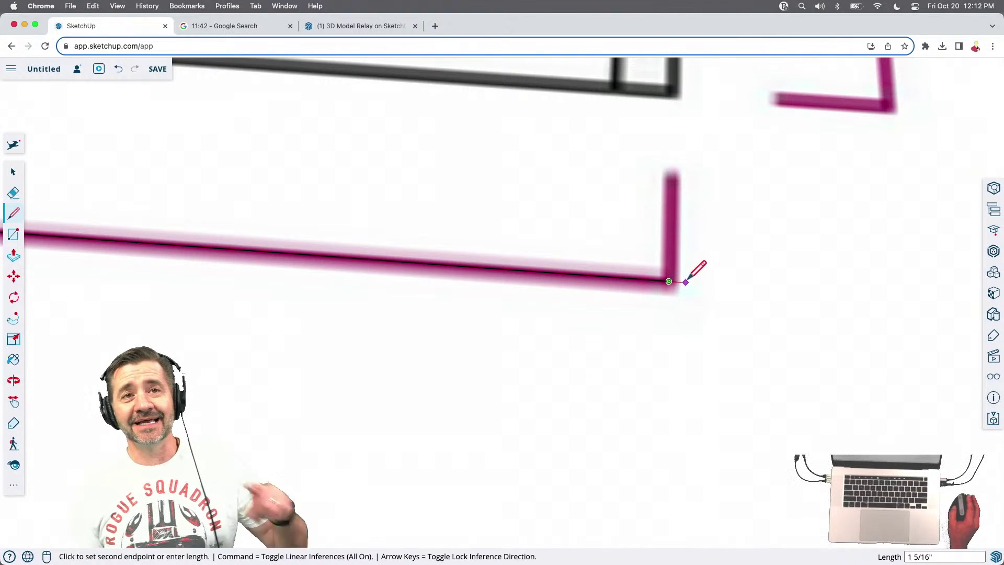
{"action": "scroll", "coordinate": [732, 285], "scroll_direction": "down", "scroll_amount": 3}
{"action": "scroll", "coordinate": [733, 285], "scroll_direction": "down", "scroll_amount": 3}
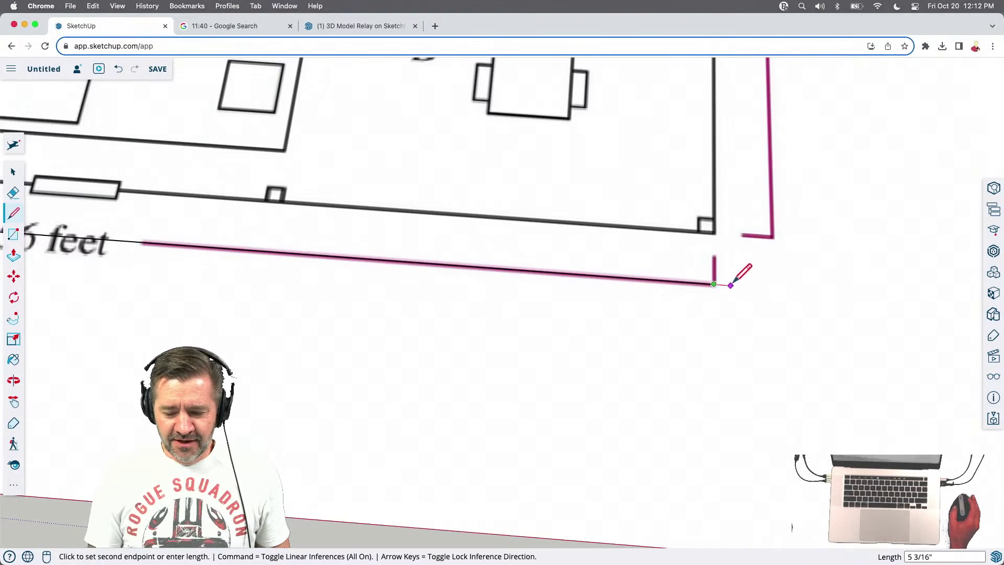
{"action": "scroll", "coordinate": [714, 424], "scroll_direction": "down", "scroll_amount": 2}
{"action": "middle_click_drag", "start_coordinate": [717, 410], "coordinate": [612, 448]}
{"action": "scroll", "coordinate": [679, 397], "scroll_direction": "down", "scroll_amount": 4}
{"action": "middle_click_drag", "start_coordinate": [698, 376], "coordinate": [663, 273]}
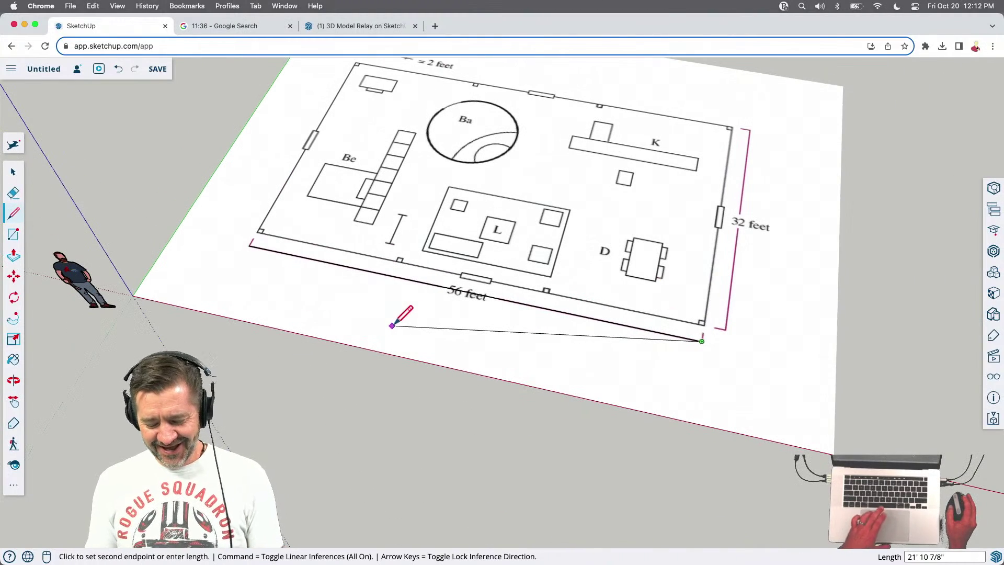
{"action": "key", "text": "space"}
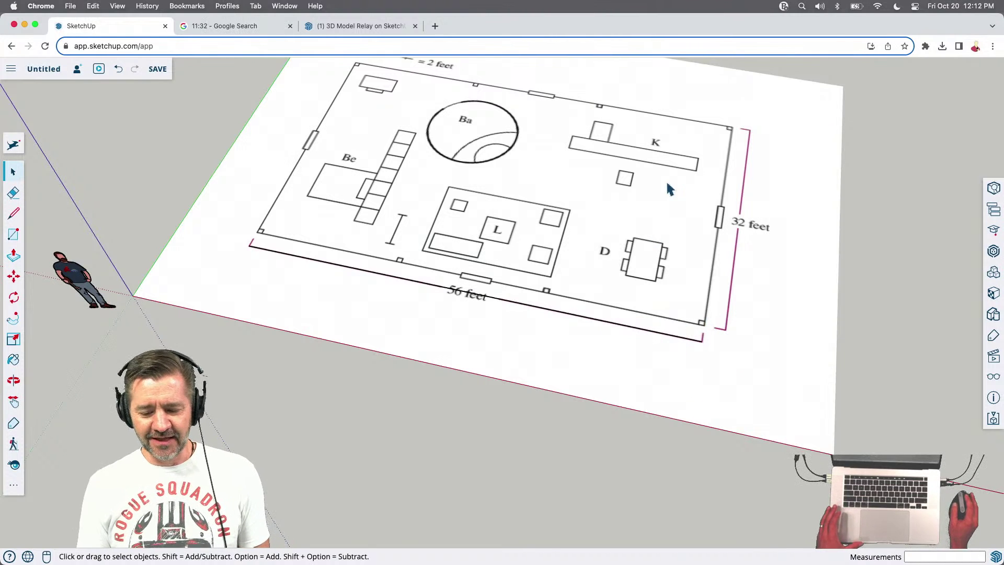
Make the whole floor-plan image a group and enter that group to edit it
{"action": "left_click_drag", "start_coordinate": [319, 418], "coordinate": [320, 416]}
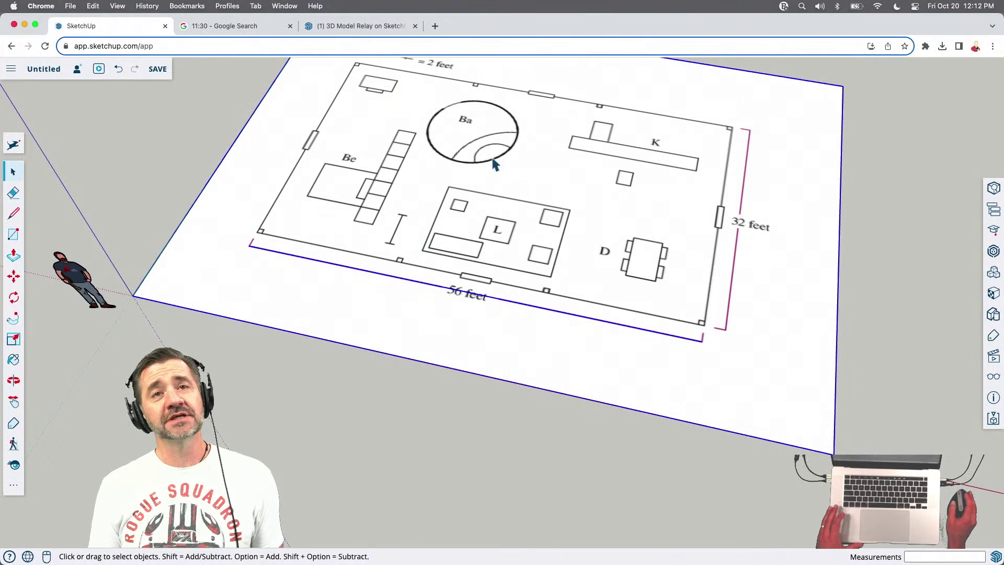
{"action": "right_click", "coordinate": [498, 242]}
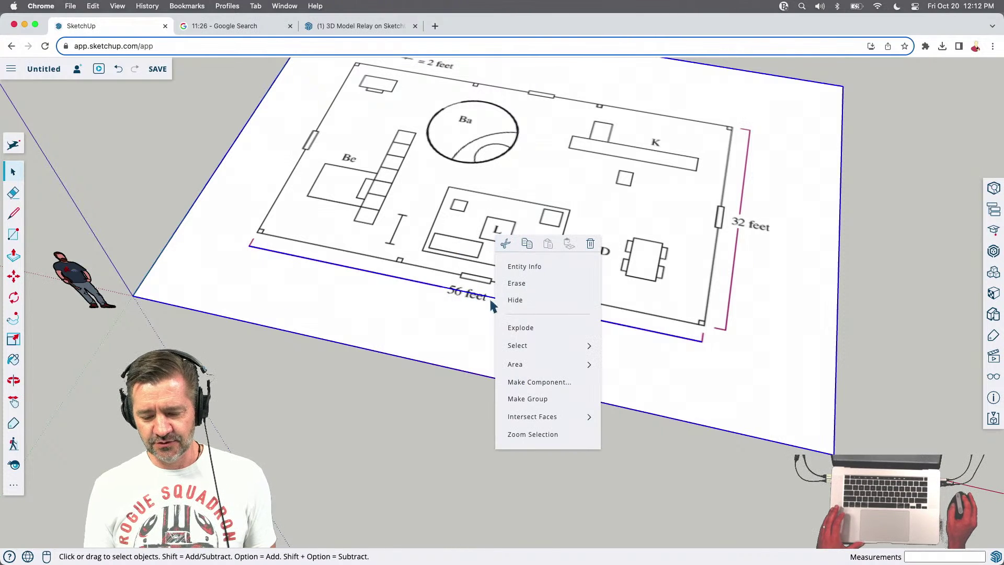
{"action": "left_click", "coordinate": [566, 400]}
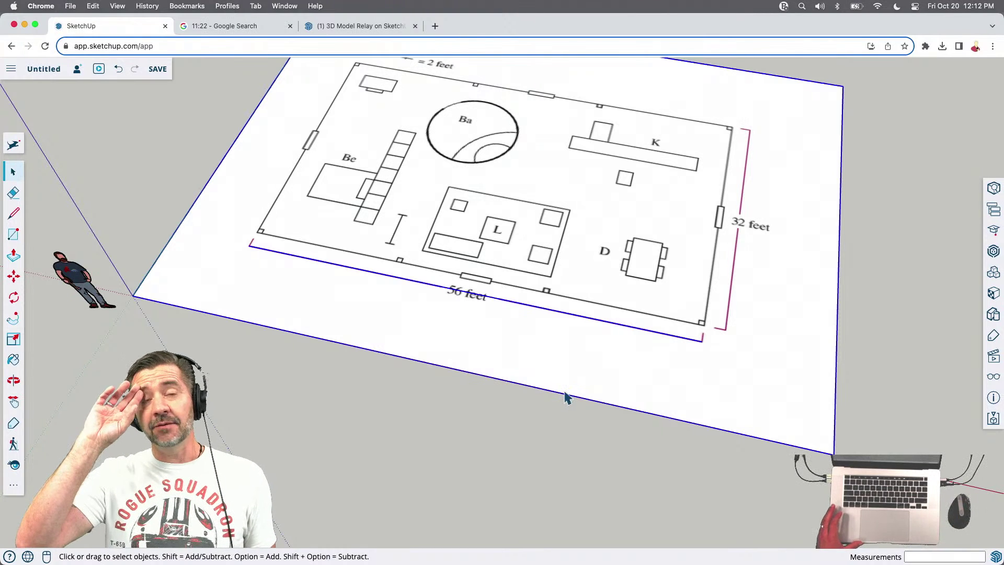
{"action": "double_click", "coordinate": [536, 334]}
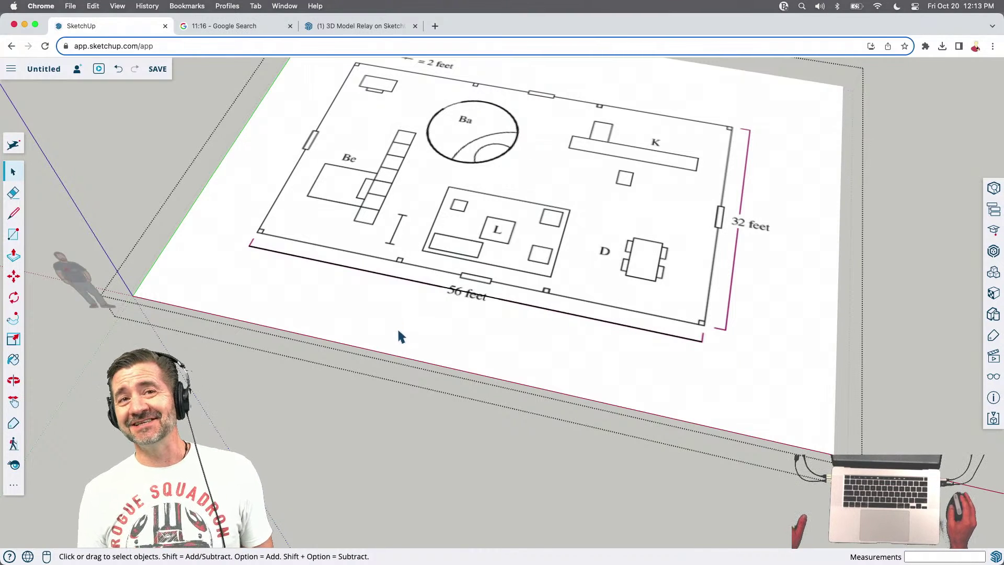
{"action": "key", "text": "o"}
{"action": "left_click_drag", "start_coordinate": [580, 325], "coordinate": [639, 365]}
{"action": "key", "text": "space"}
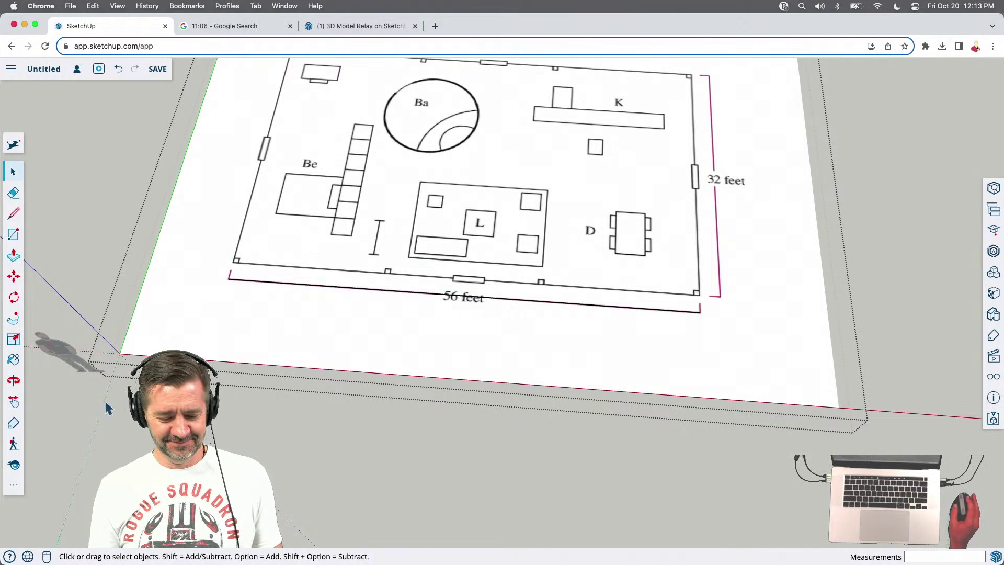
Measure the plan's 56-foot dimension end to end with Tape Measure and resize the group to 56'
{"action": "left_click", "coordinate": [14, 485]}
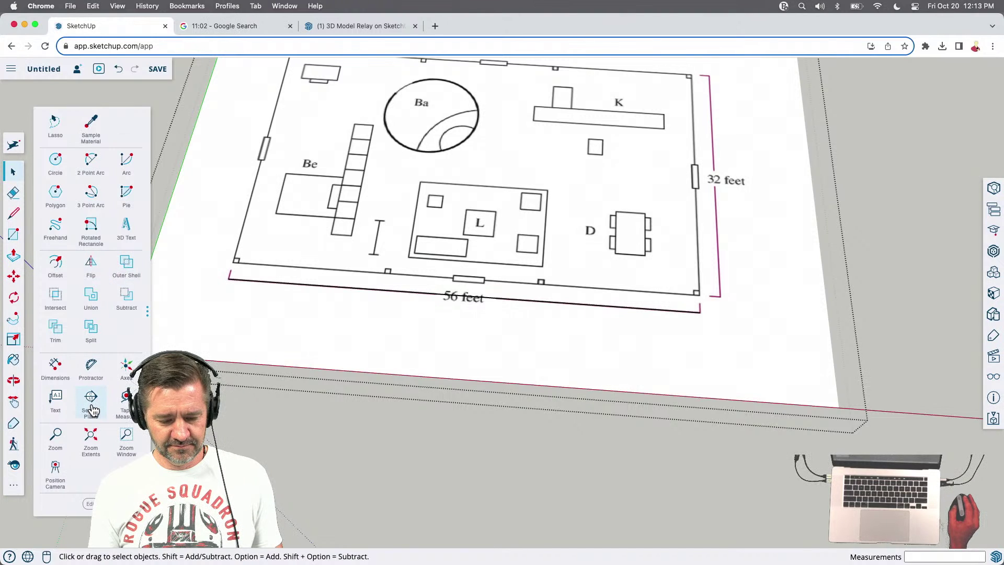
{"action": "left_click", "coordinate": [126, 400]}
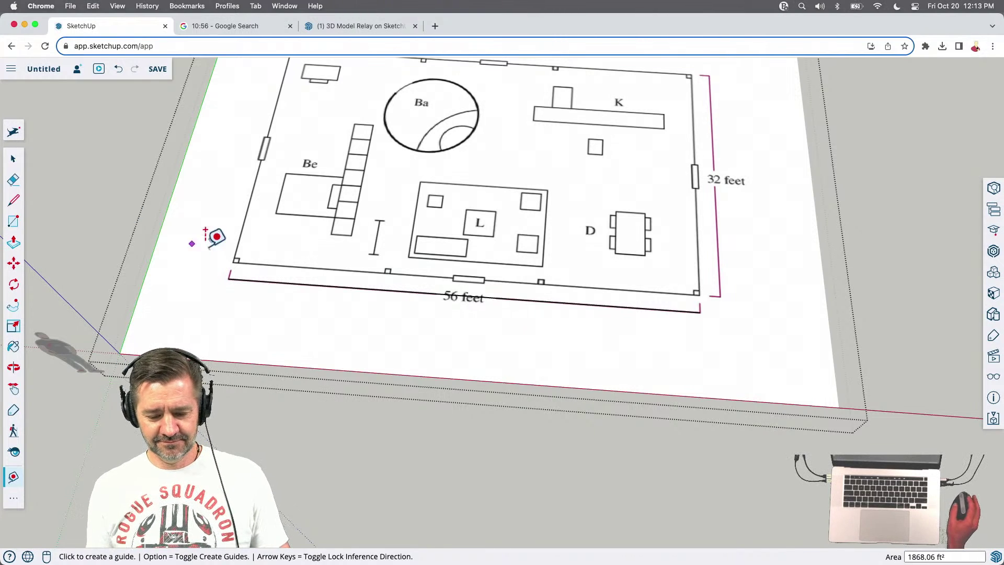
{"action": "left_click", "coordinate": [229, 278]}
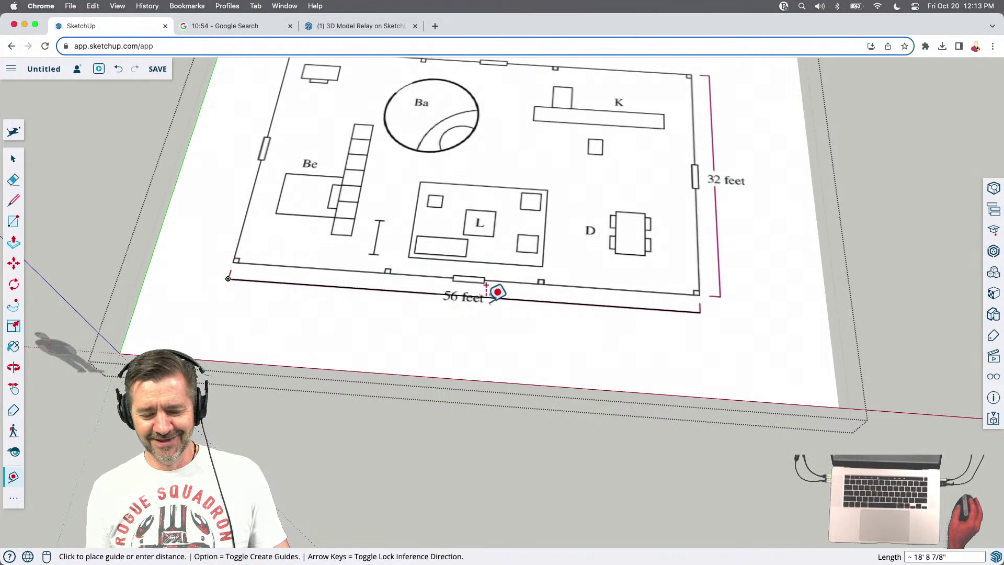
{"action": "left_click", "coordinate": [700, 310]}
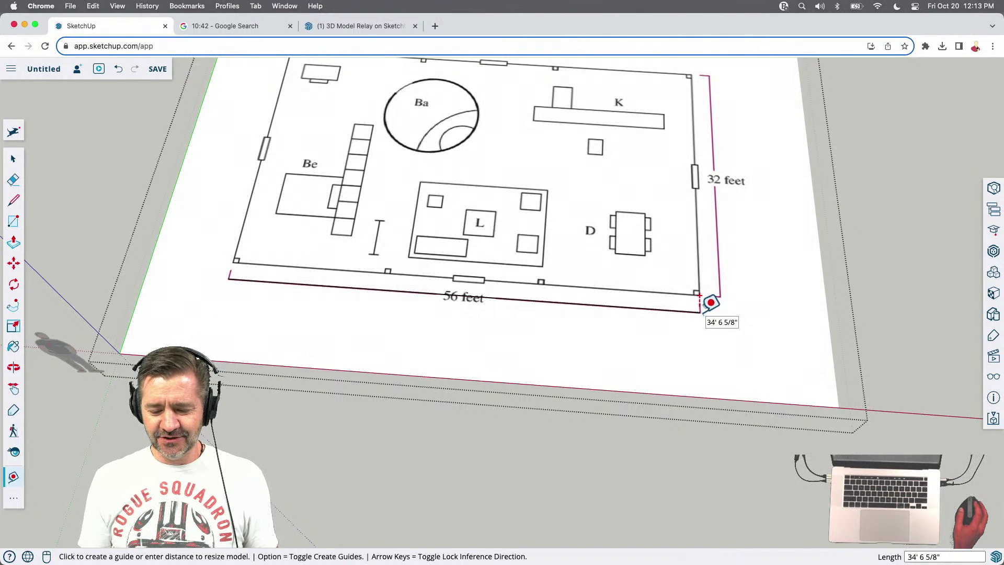
{"action": "type", "text": "56"}
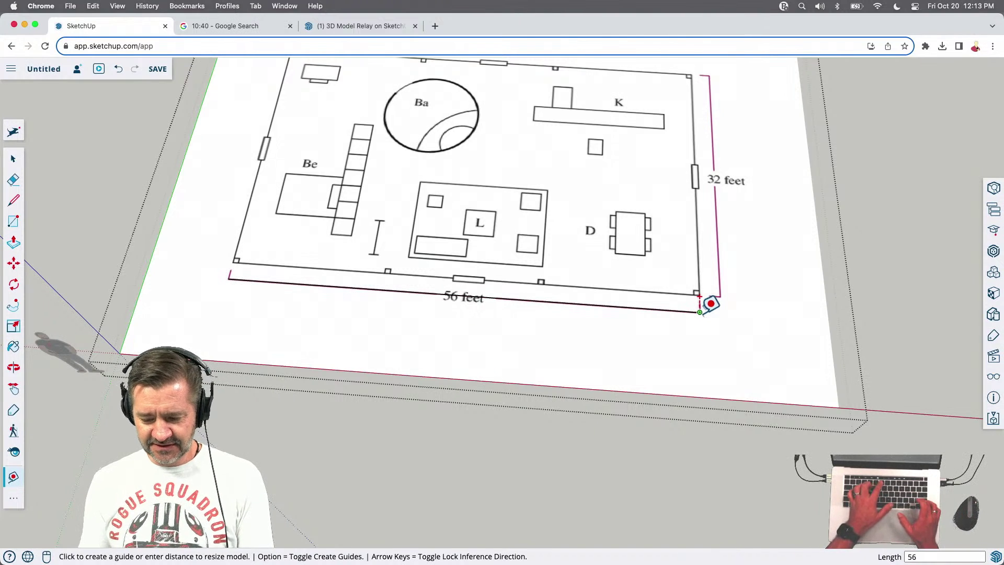
{"action": "type", "text": "'"}
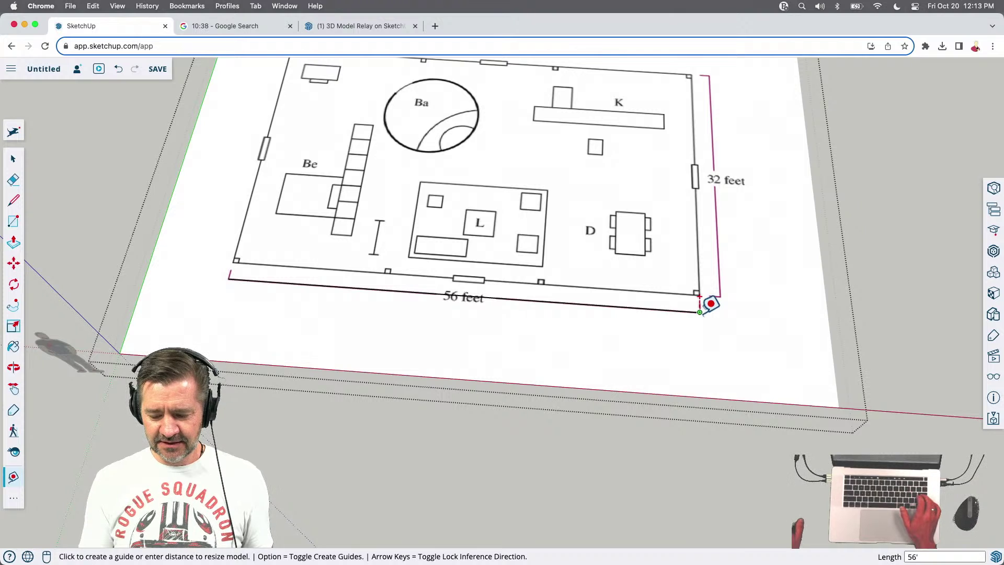
{"action": "key", "text": "Return"}
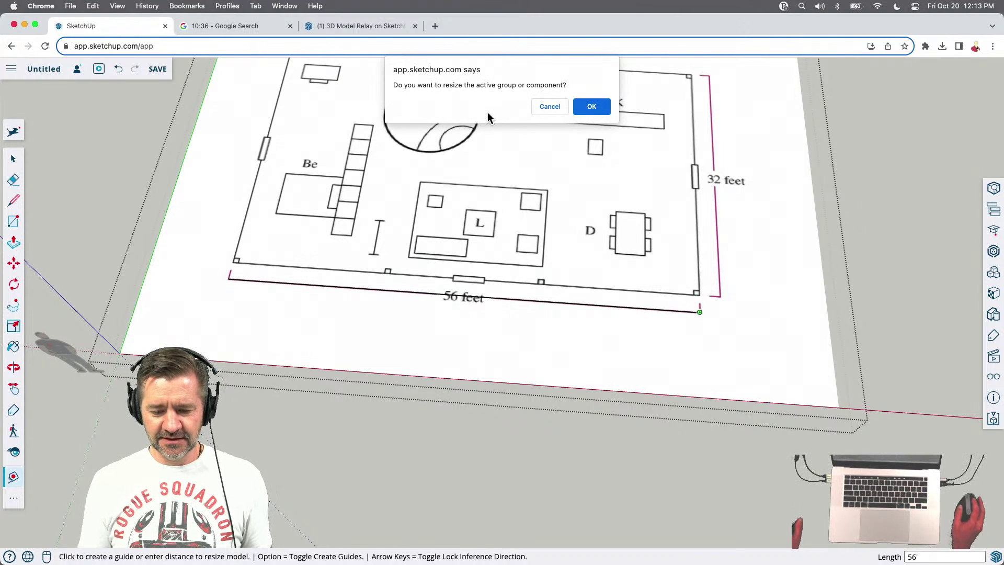
{"action": "left_click", "coordinate": [589, 104]}
{"action": "scroll", "coordinate": [564, 314], "scroll_direction": "down", "scroll_amount": 10}
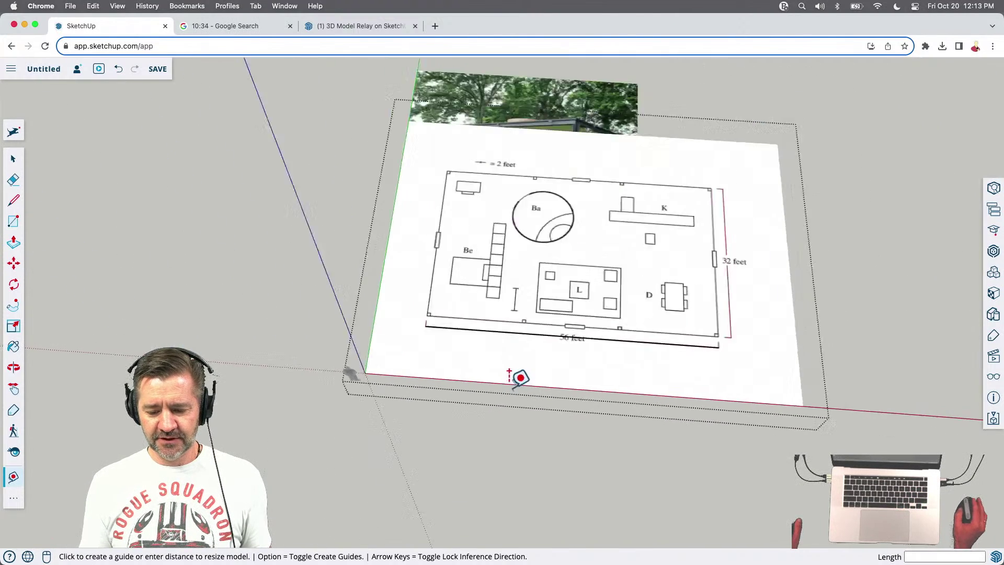
Erase the traced edge over the 56-foot dimension
{"action": "key", "text": "space"}
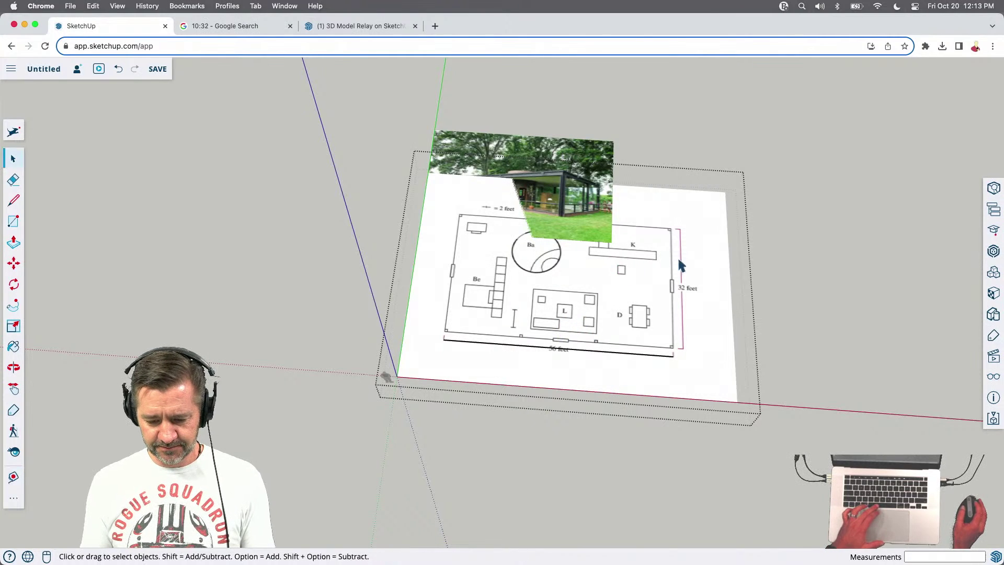
{"action": "key", "text": "e"}
{"action": "left_click", "coordinate": [607, 352]}
{"action": "key", "text": "space"}
Move the house photo up and to the right, away from the floor plan
{"action": "left_click", "coordinate": [596, 198]}
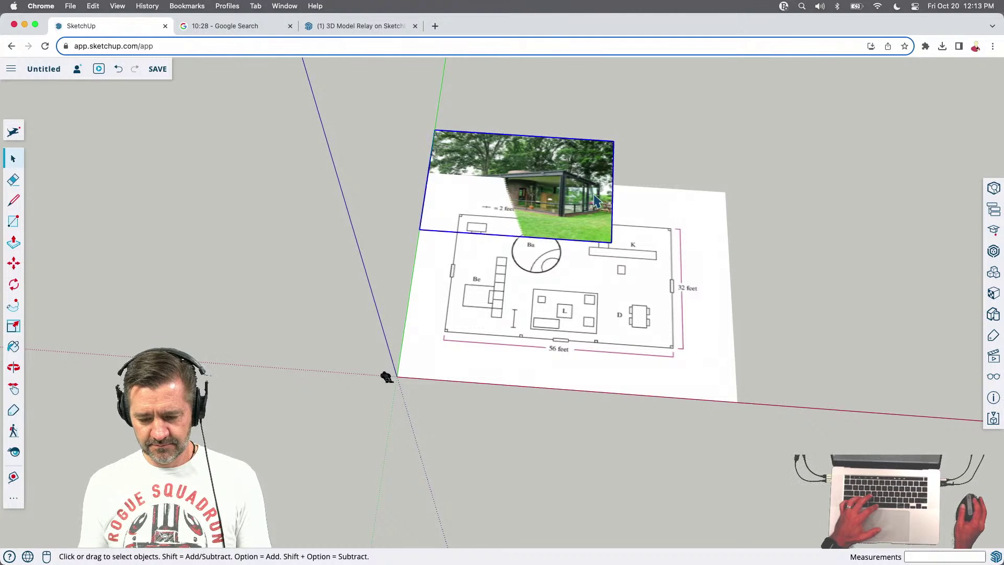
{"action": "key", "text": "m"}
{"action": "left_click", "coordinate": [591, 190]}
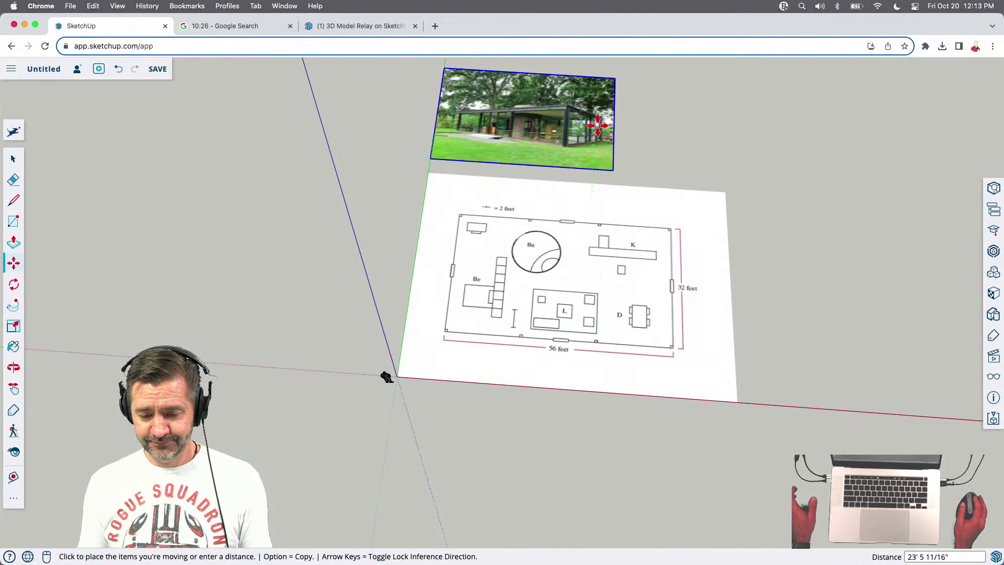
{"action": "left_click", "coordinate": [658, 133]}
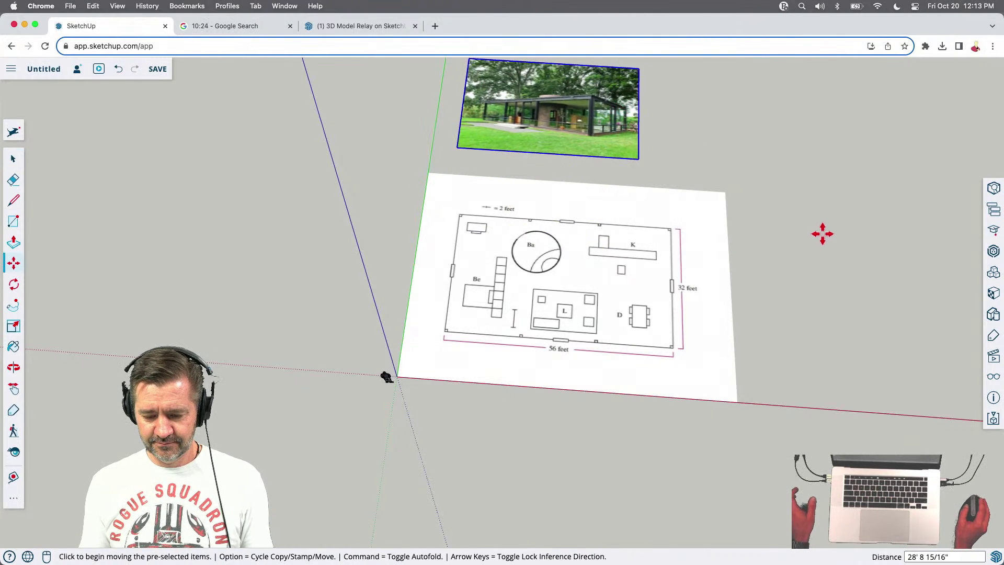
Rotate the house photo 90° about its corner so it stands upright
{"action": "scroll", "coordinate": [618, 189], "scroll_direction": "up", "scroll_amount": 5}
{"action": "middle_click_drag", "start_coordinate": [242, 124], "coordinate": [270, 78]}
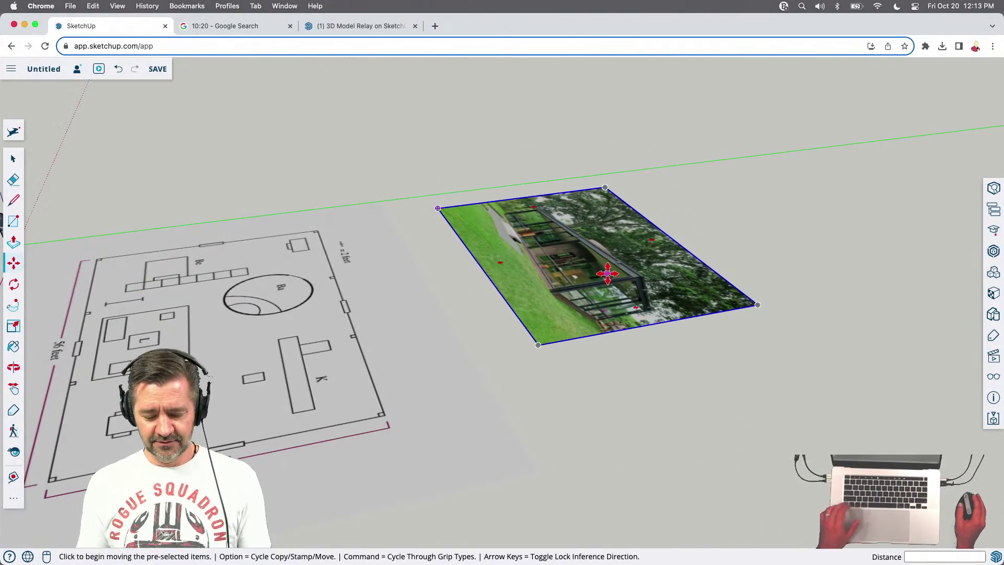
{"action": "key", "text": "q"}
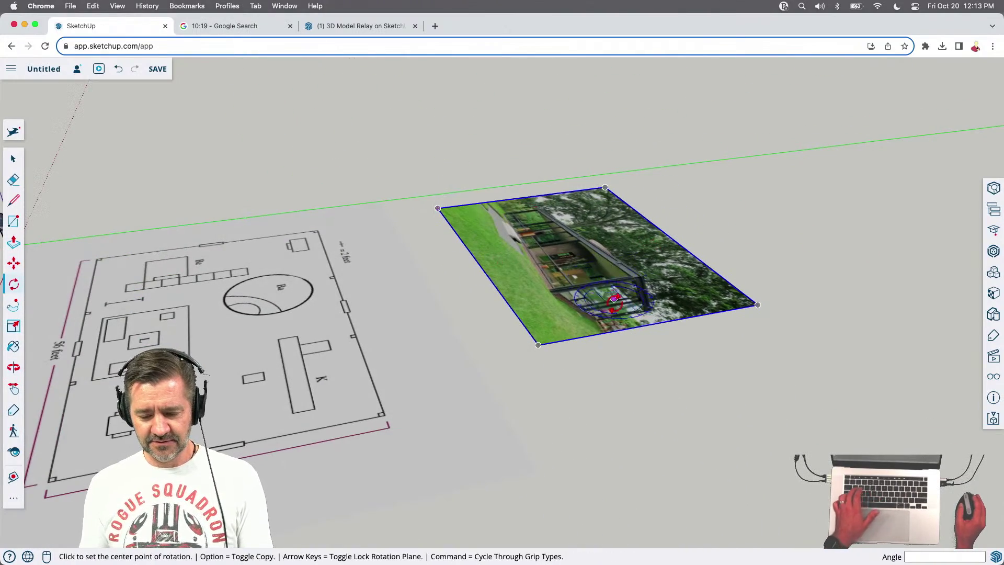
{"action": "left_click", "coordinate": [537, 344]}
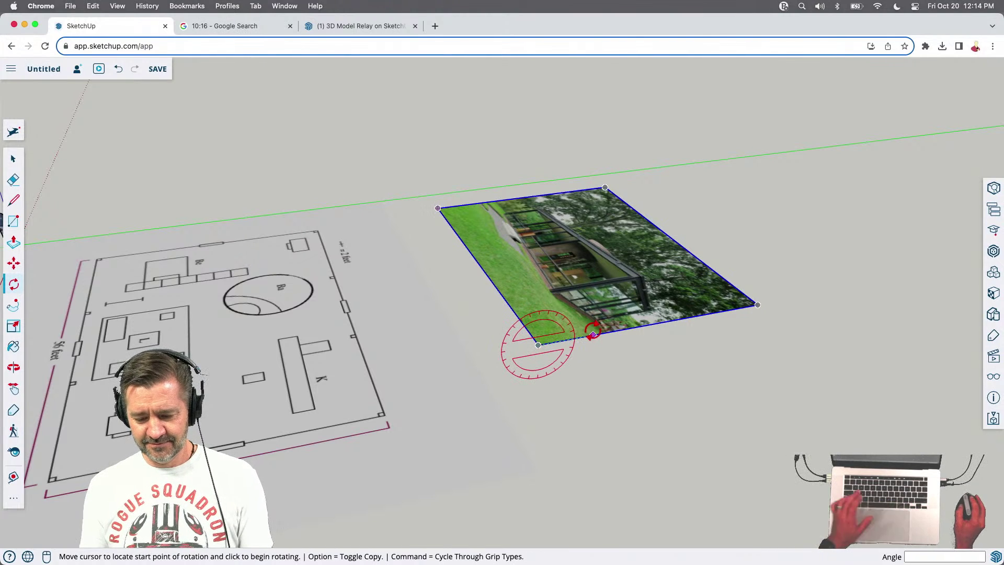
{"action": "left_click", "coordinate": [593, 335]}
{"action": "left_click", "coordinate": [543, 305]}
{"action": "middle_click_drag", "start_coordinate": [406, 371], "coordinate": [733, 363]}
{"action": "scroll", "coordinate": [731, 362], "scroll_direction": "down", "scroll_amount": 3}
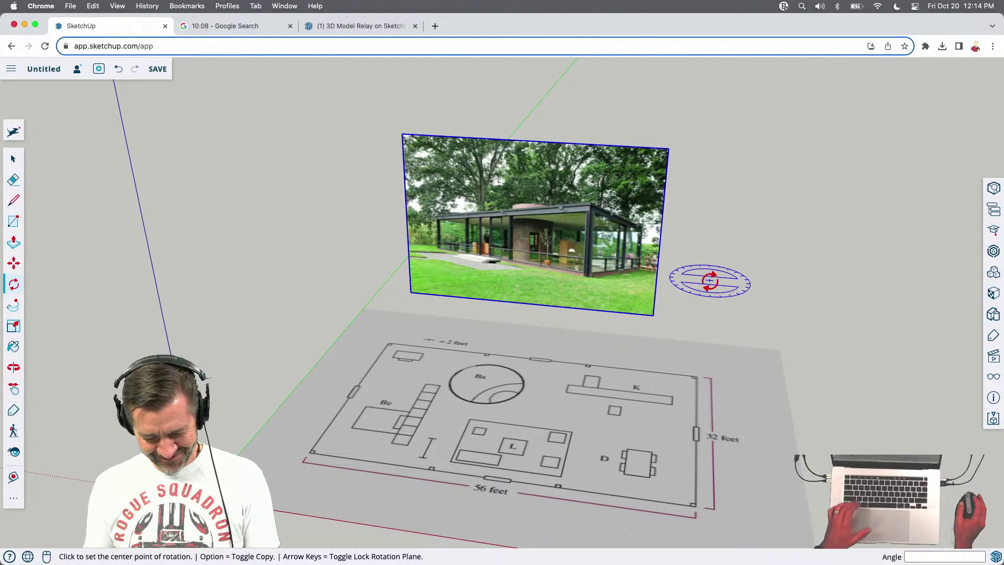
Scale the house photo up to 1.5 times its size
{"action": "key", "text": "s"}
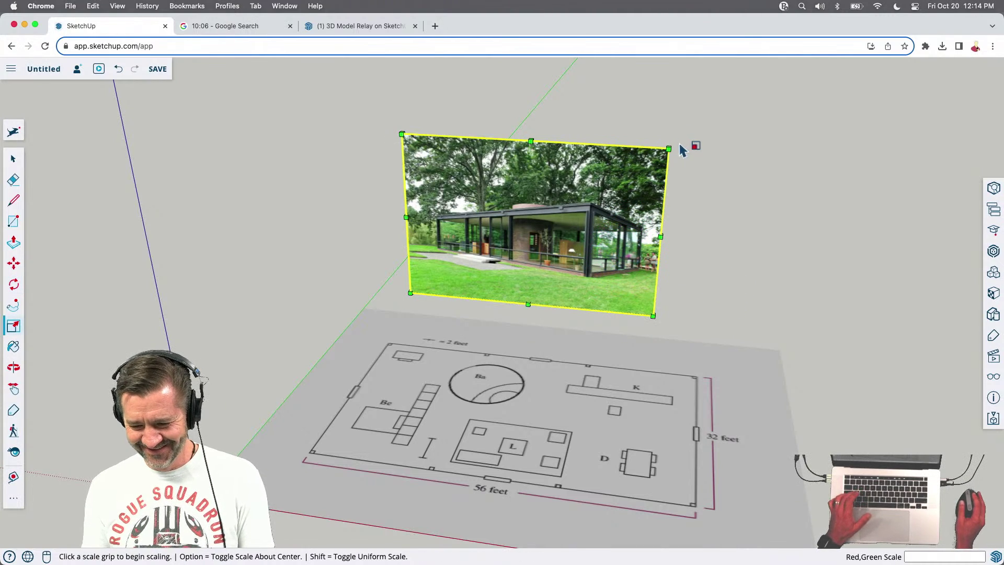
{"action": "left_click_drag", "start_coordinate": [671, 151], "coordinate": [867, 86]}
{"action": "middle_click_drag", "start_coordinate": [516, 332], "coordinate": [525, 361]}
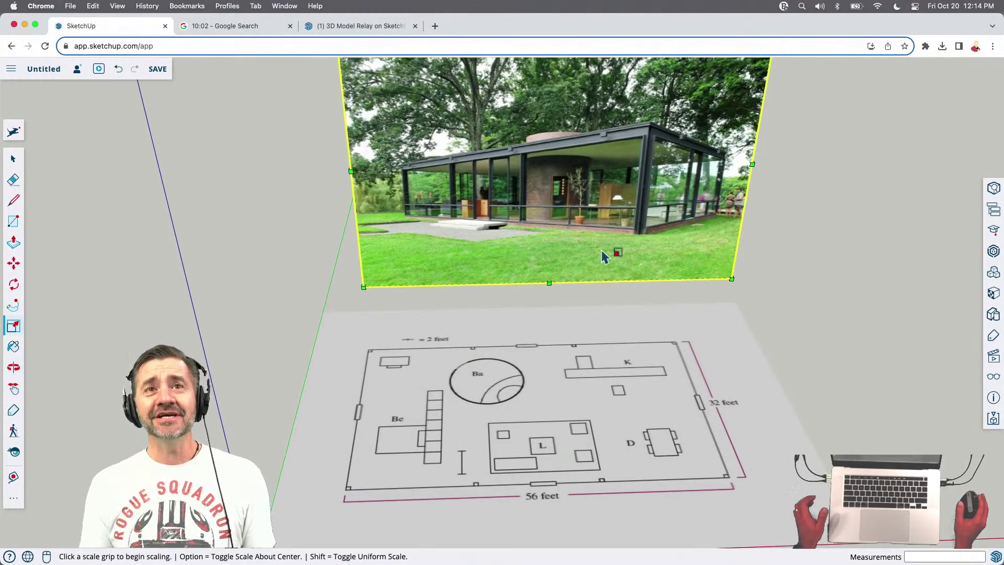
Shift the photo slightly left and zoom in on the floor plan
{"action": "key", "text": "m"}
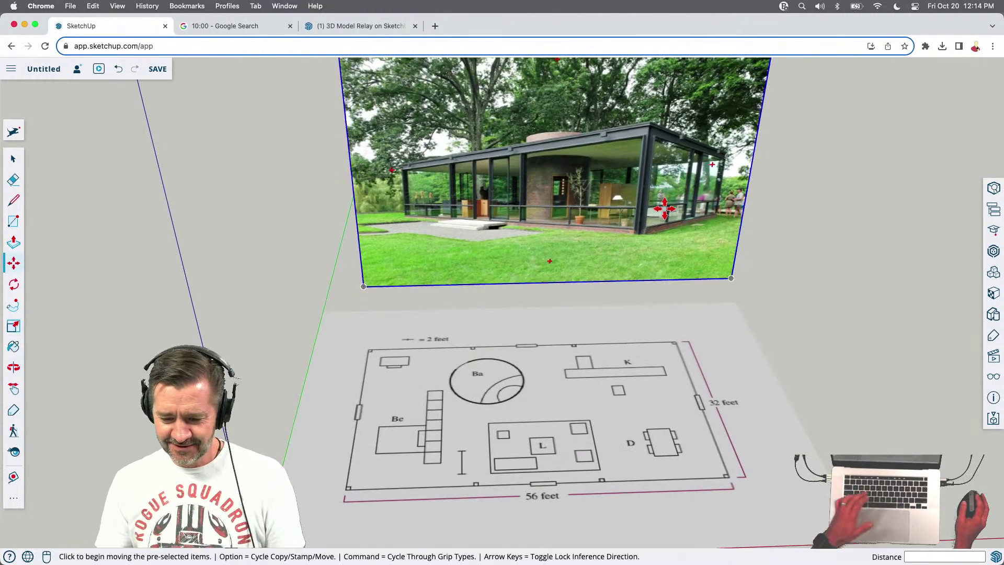
{"action": "left_click", "coordinate": [664, 210]}
{"action": "left_click", "coordinate": [632, 212]}
{"action": "middle_click_drag", "start_coordinate": [817, 328], "coordinate": [751, 410]}
{"action": "scroll", "coordinate": [545, 540], "scroll_direction": "up", "scroll_amount": 5}
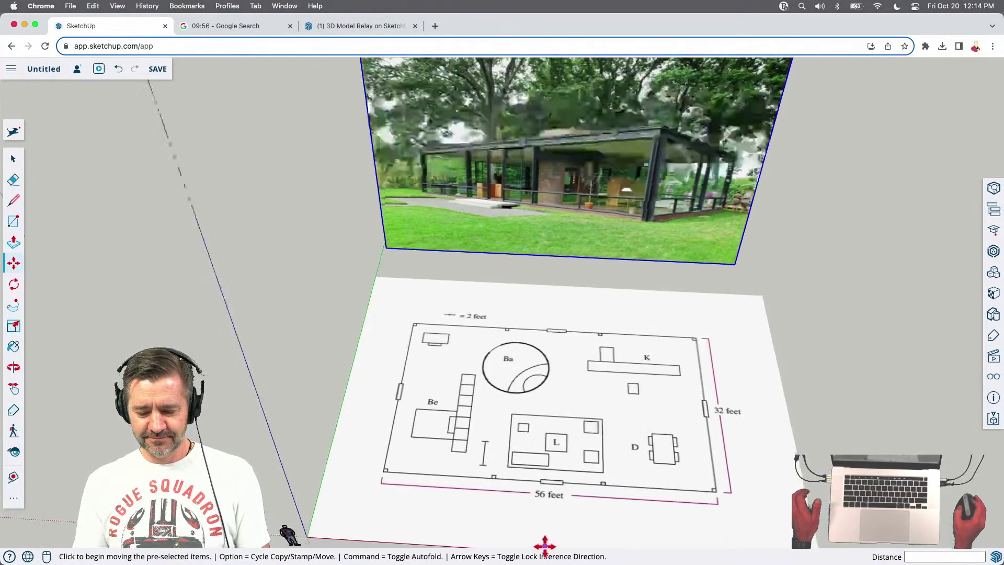
{"action": "scroll", "coordinate": [545, 540], "scroll_direction": "down", "scroll_amount": 3}
{"action": "scroll", "coordinate": [530, 507], "scroll_direction": "up", "scroll_amount": 2}
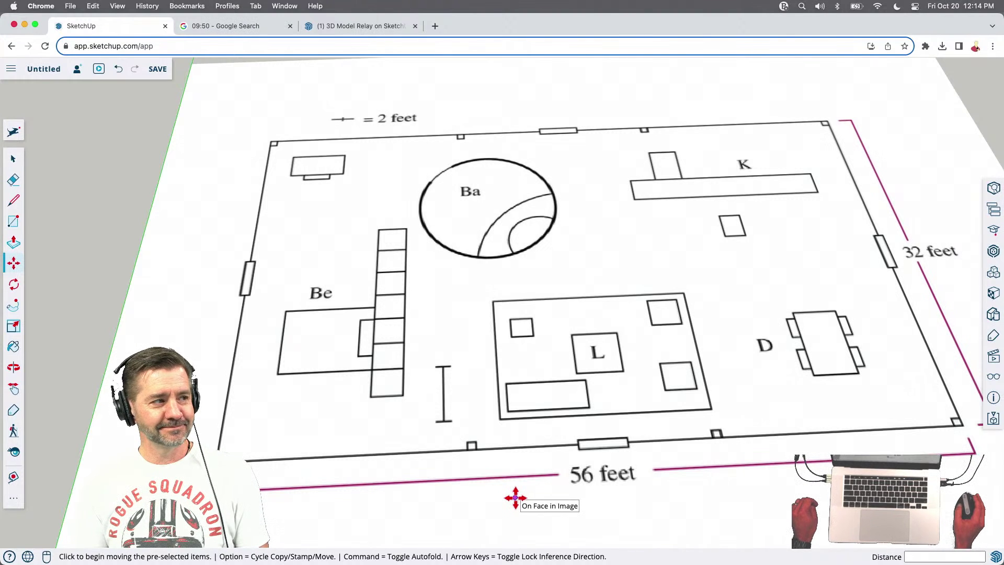
Draw 32' and 56' edges over the plan outline, closing them into a 56 by 32 foot face
{"action": "middle_click_drag", "start_coordinate": [556, 441], "coordinate": [520, 446]}
{"action": "key", "text": "l"}
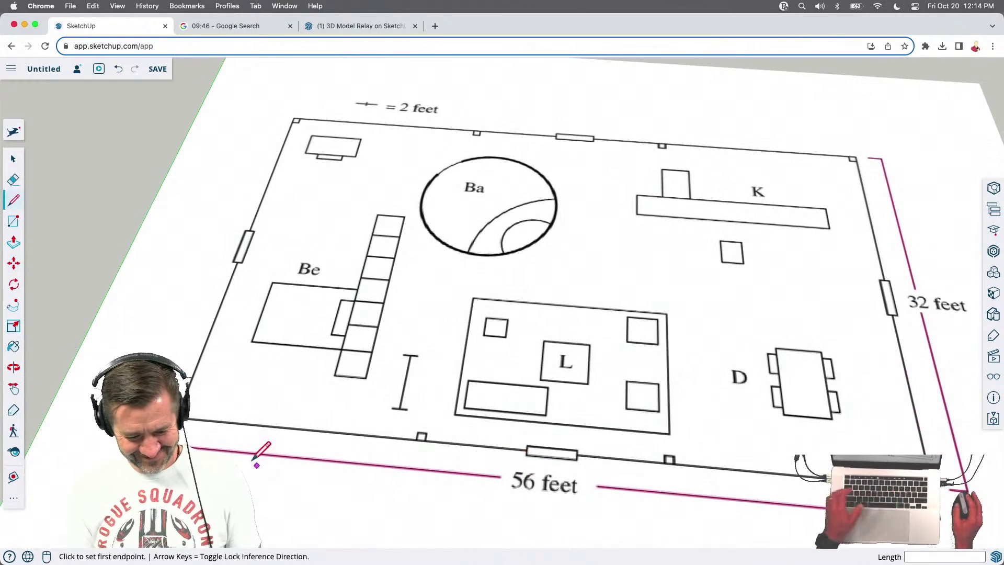
{"action": "scroll", "coordinate": [271, 460], "scroll_direction": "up", "scroll_amount": 3}
{"action": "scroll", "coordinate": [204, 429], "scroll_direction": "up", "scroll_amount": 5}
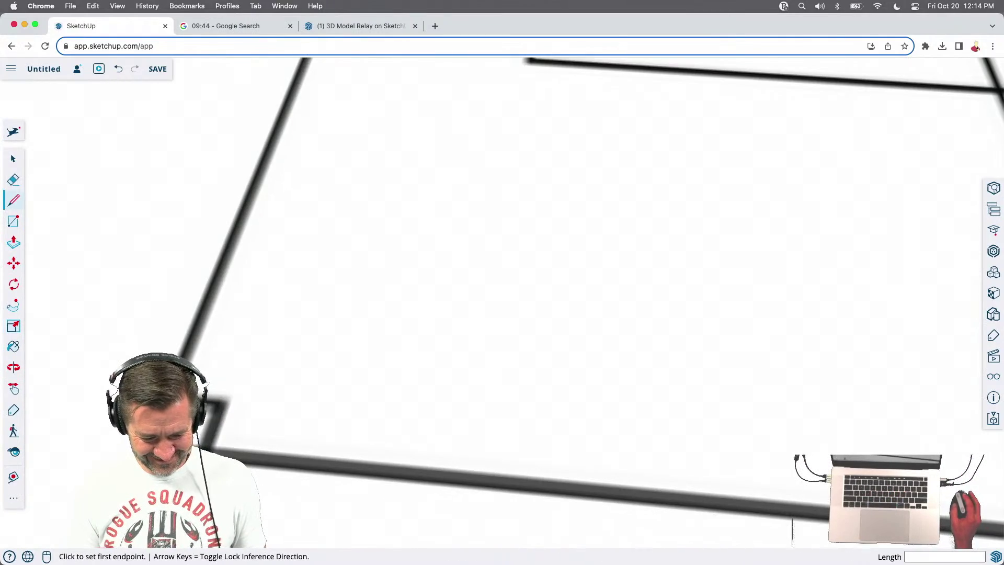
{"action": "scroll", "coordinate": [271, 277], "scroll_direction": "down", "scroll_amount": 10}
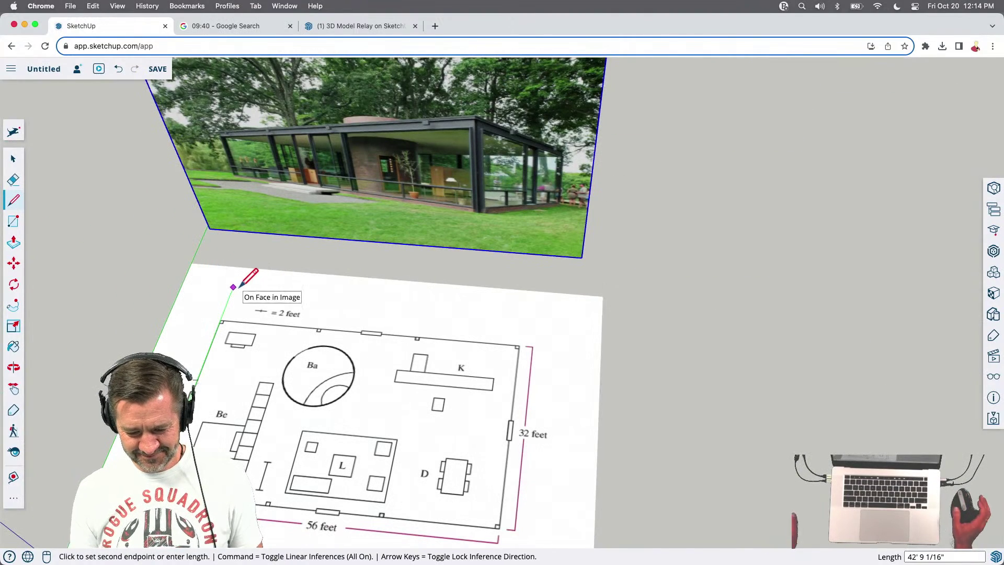
{"action": "type", "text": "2"}
{"action": "key", "text": "Return"}
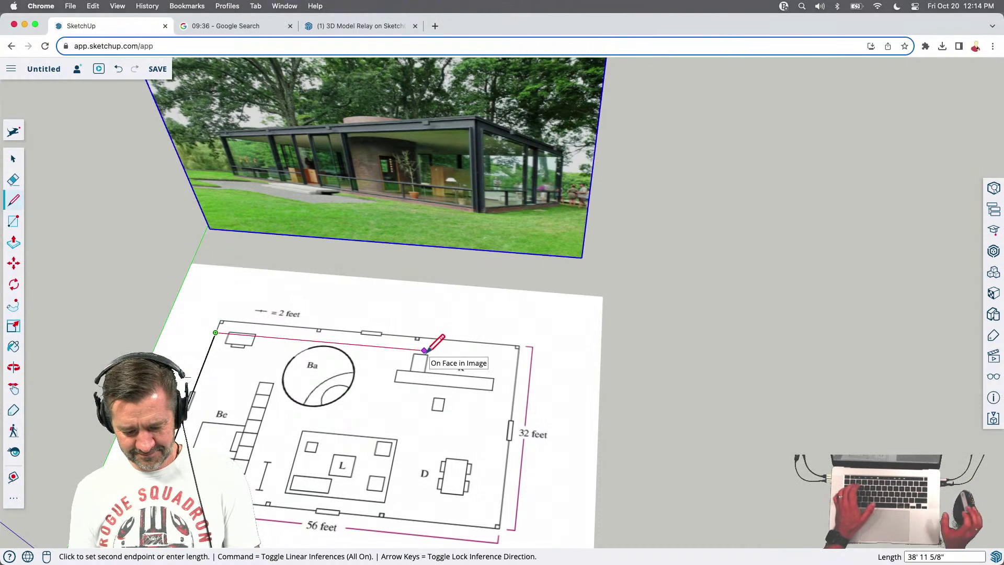
{"action": "type", "text": "56"}
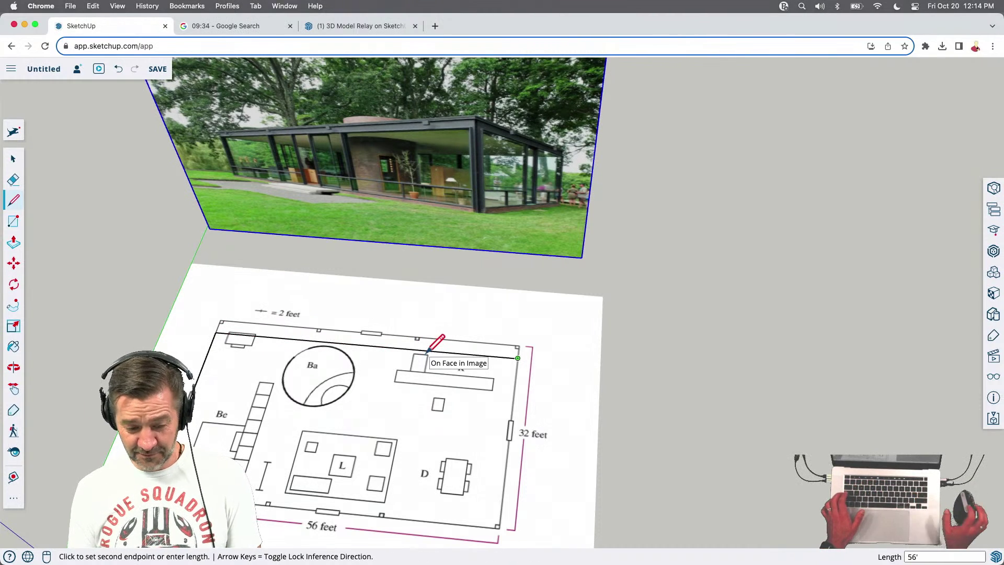
{"action": "key", "text": "Return"}
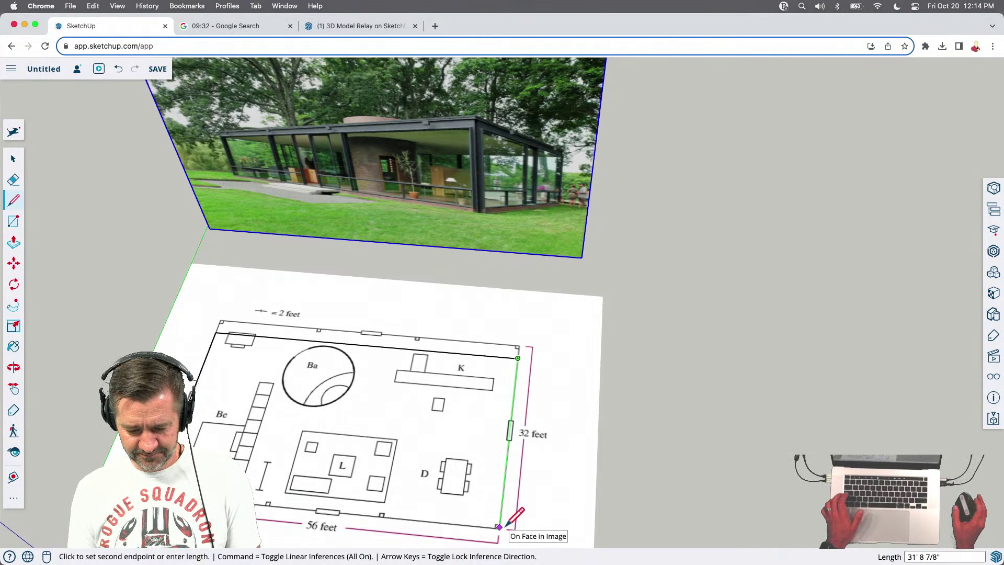
{"action": "key", "text": "shift"}
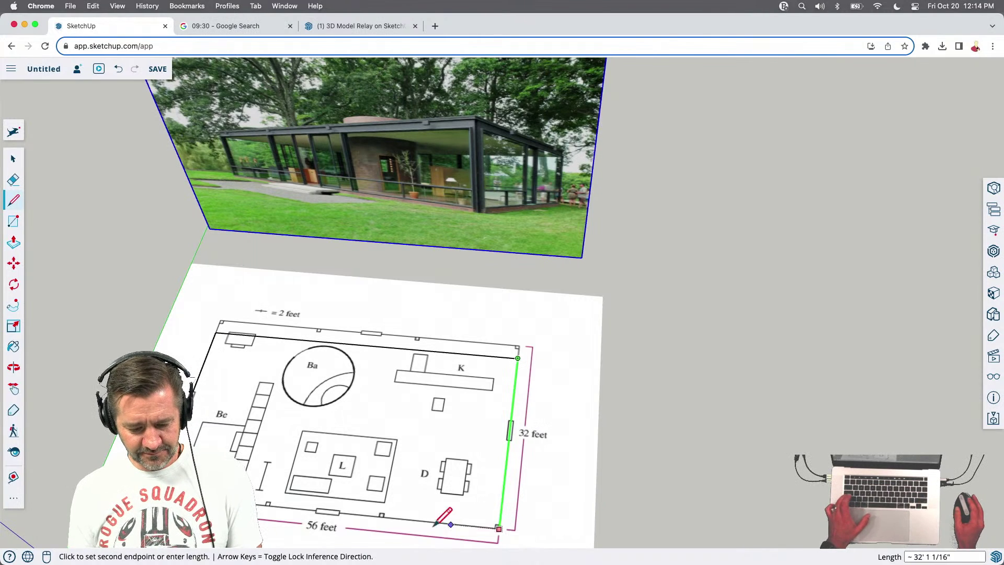
{"action": "left_click", "coordinate": [499, 528]}
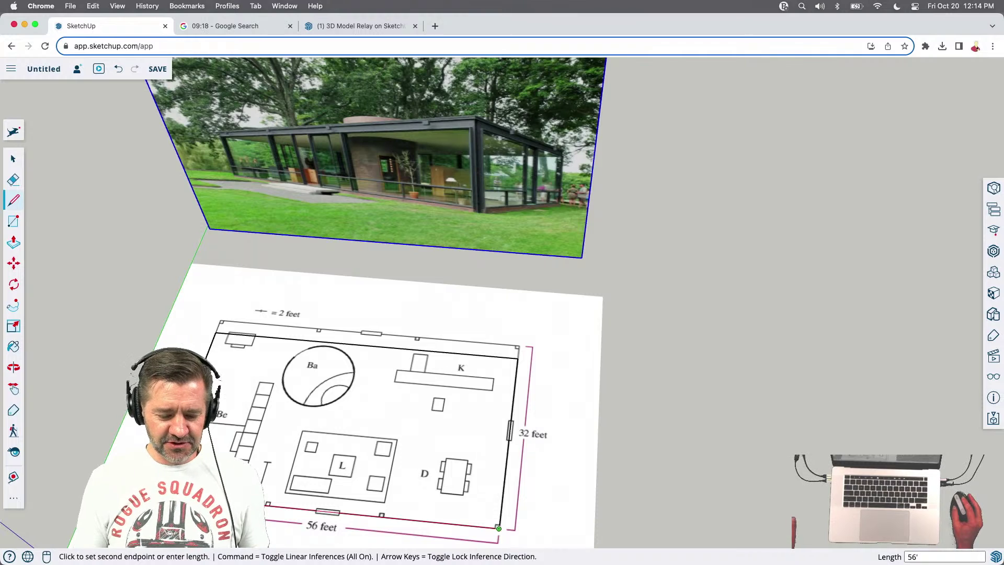
{"action": "left_click", "coordinate": [498, 528]}
{"action": "middle_click_drag", "start_coordinate": [557, 204], "coordinate": [560, 258]}
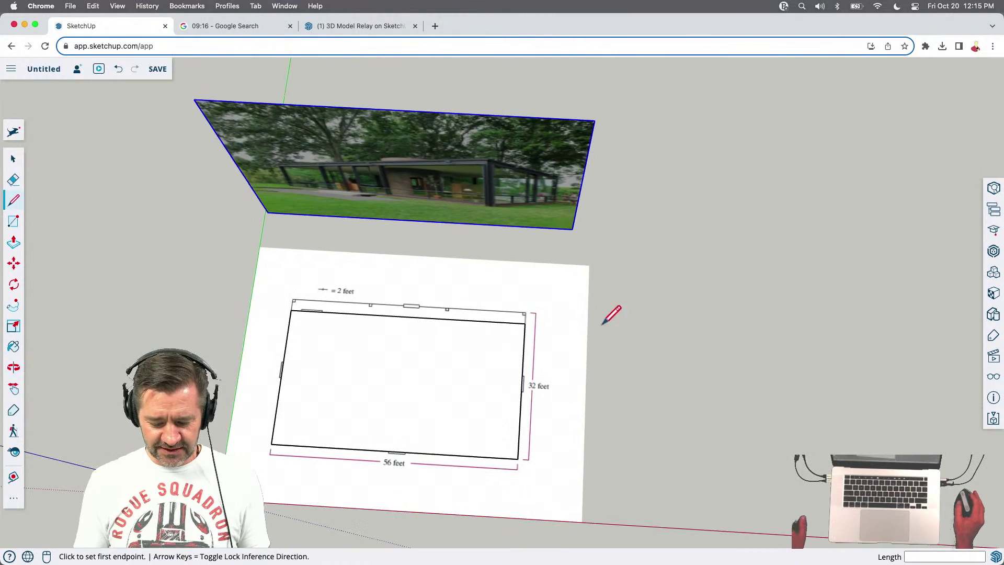
Move the floor-plan image to the right of the traced rectangle and view it from lower down
{"action": "key", "text": "space"}
{"action": "left_click", "coordinate": [567, 378]}
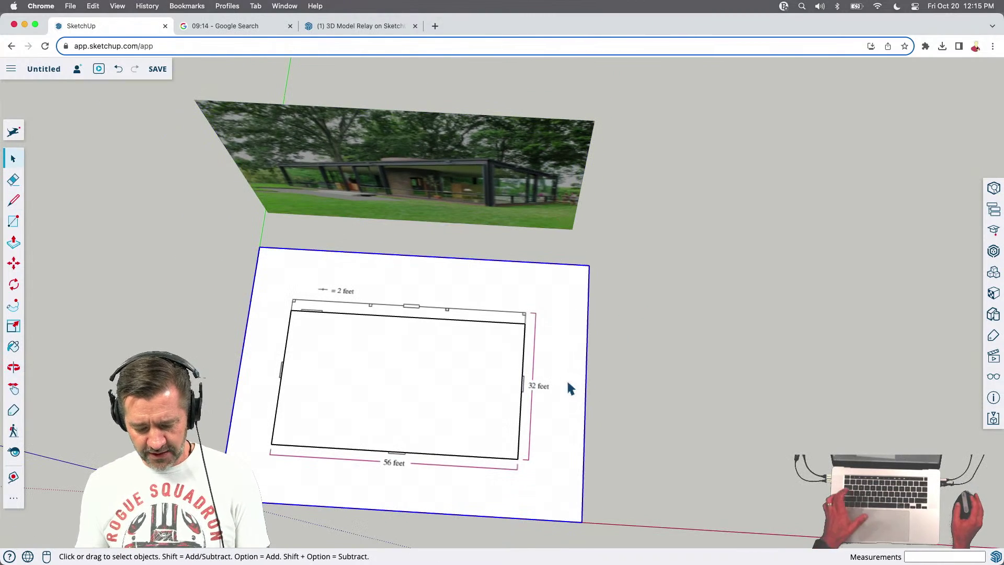
{"action": "key", "text": "m"}
{"action": "left_click", "coordinate": [568, 378]}
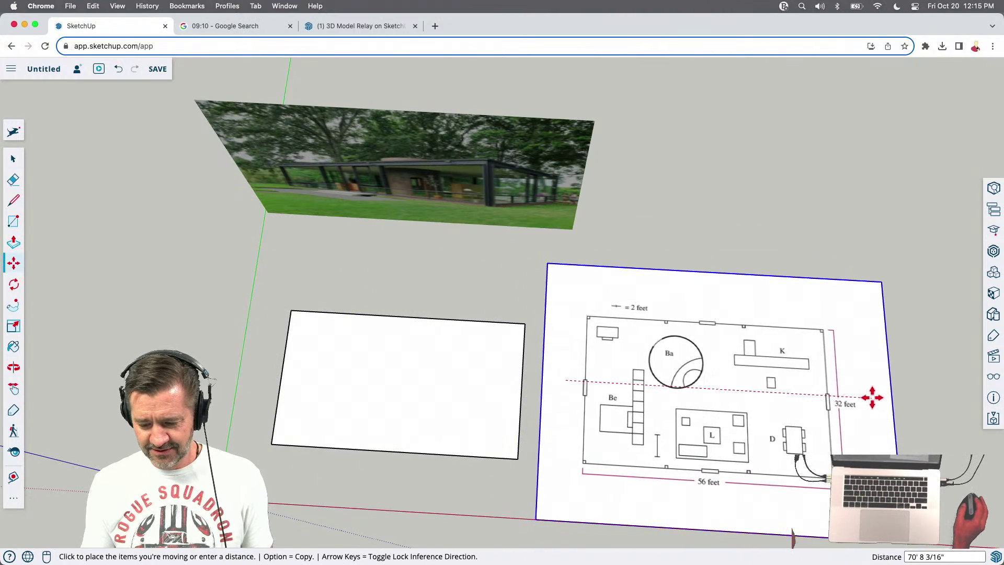
{"action": "left_click", "coordinate": [871, 398]}
{"action": "middle_click_drag", "start_coordinate": [616, 475], "coordinate": [617, 545]}
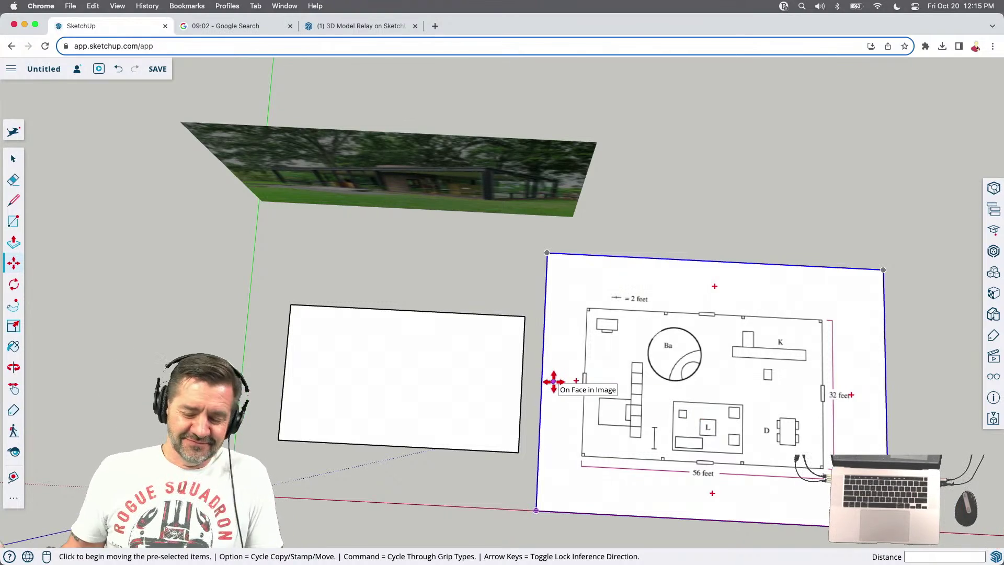
{"action": "middle_click_drag", "start_coordinate": [634, 457], "coordinate": [563, 517]}
{"action": "scroll", "coordinate": [504, 408], "scroll_direction": "up", "scroll_amount": 5}
{"action": "mouse_move", "coordinate": [472, 437]}
{"action": "middle_mouse_down"}
{"action": "mouse_move", "coordinate": [354, 406]}
{"action": "mouse_move", "coordinate": [366, 404]}
{"action": "mouse_move", "coordinate": [385, 365]}
{"action": "middle_mouse_up"}
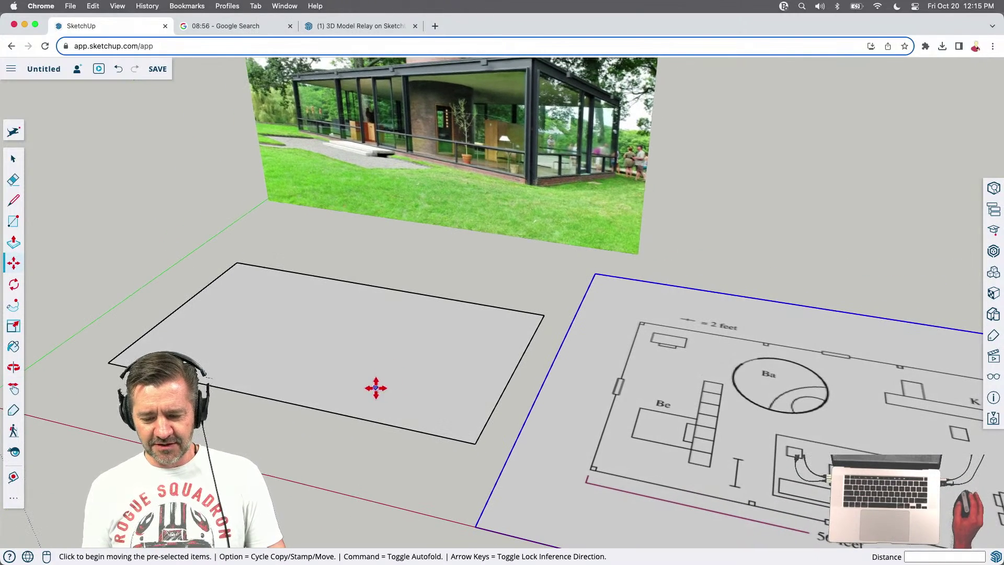
Push/Pull the rectangle face up into a 24-inch-thick slab
{"action": "key", "text": "b"}
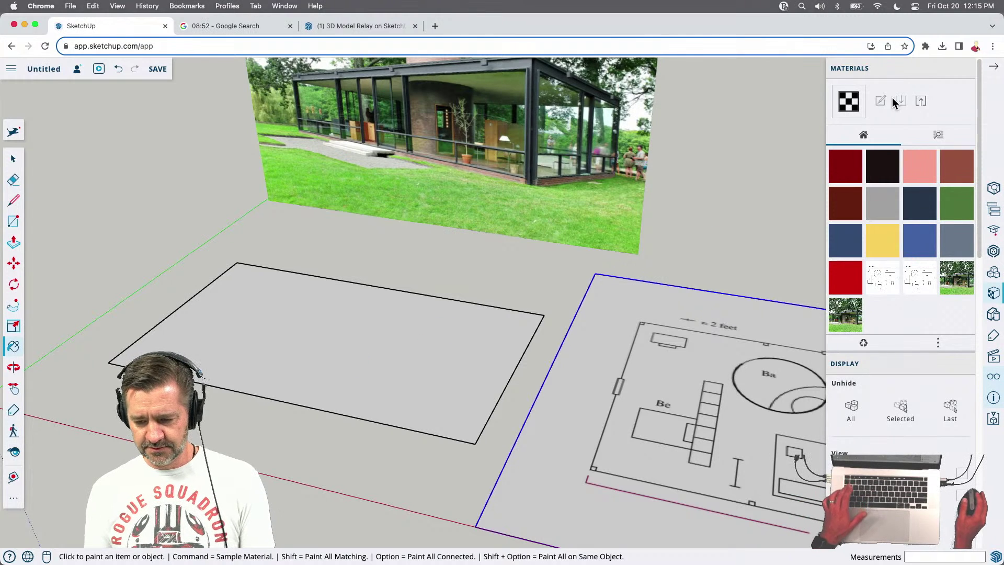
{"action": "left_click", "coordinate": [966, 70]}
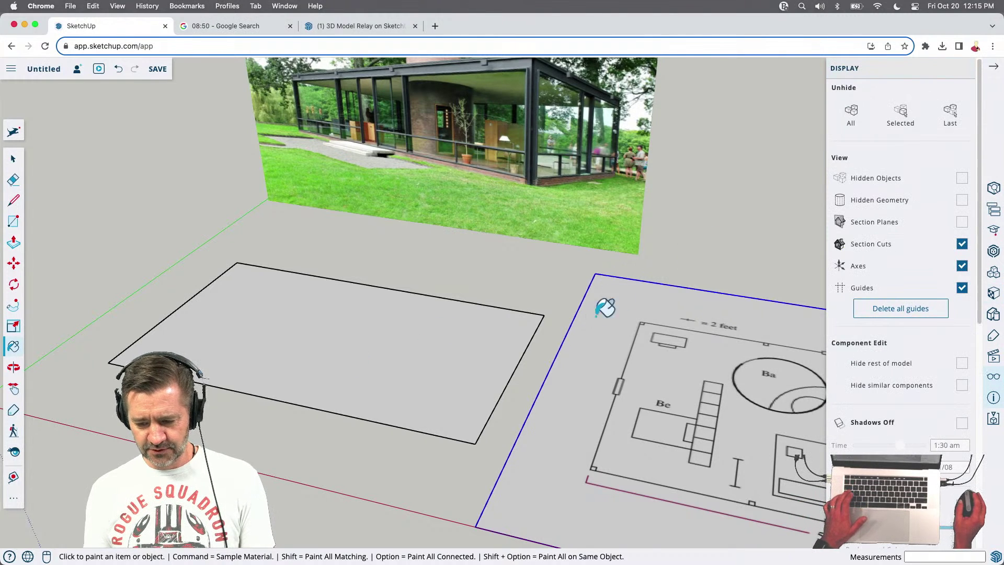
{"action": "left_click", "coordinate": [989, 68]}
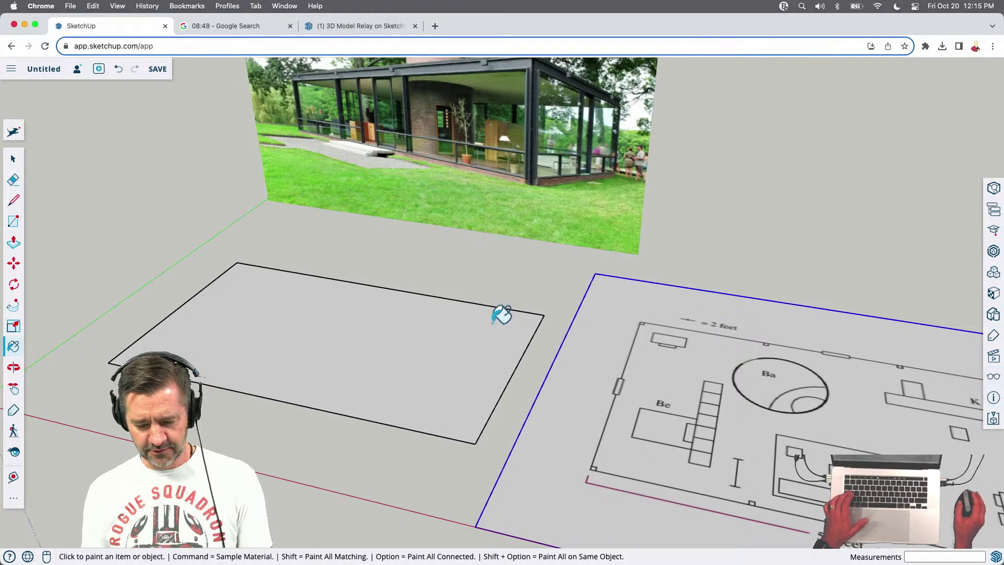
{"action": "key", "text": "p"}
{"action": "left_click_drag", "start_coordinate": [347, 365], "coordinate": [348, 408]}
{"action": "type", "text": "1'"}
{"action": "key", "text": "Return"}
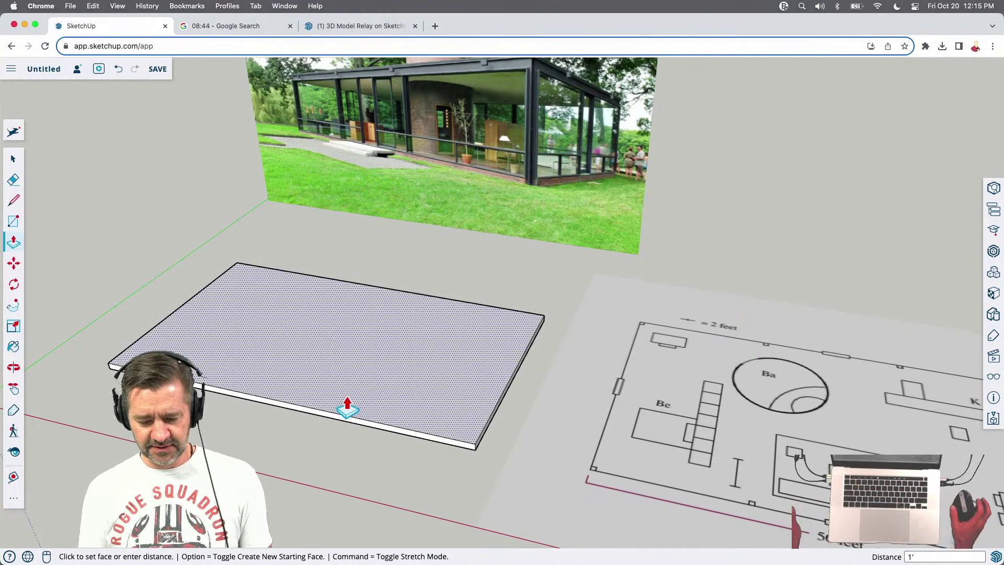
{"action": "type", "text": "24"}
{"action": "key", "text": "Return"}
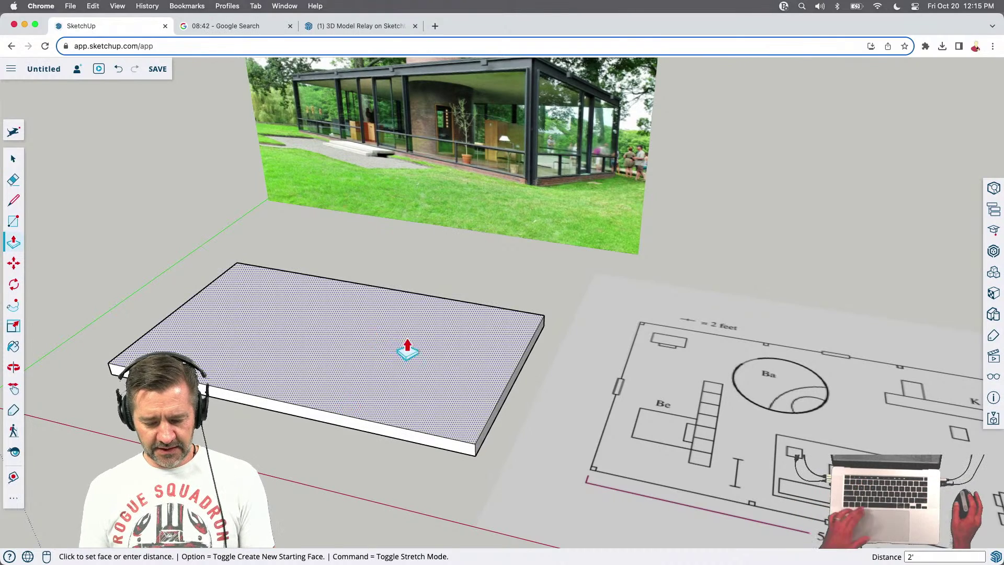
Select the whole slab and make it a group
{"action": "key", "text": "space"}
{"action": "triple_click", "coordinate": [405, 386]}
{"action": "right_click", "coordinate": [408, 387]}
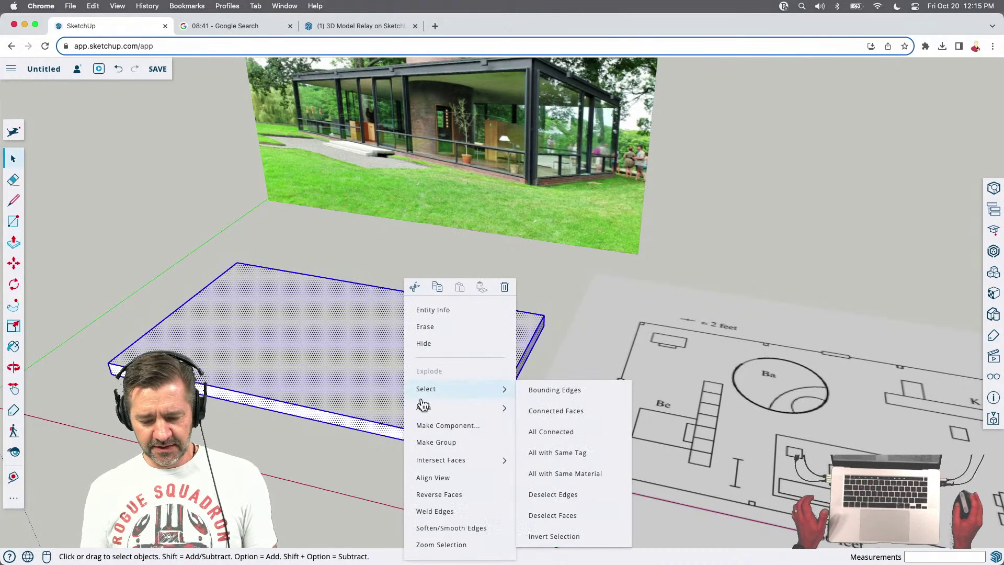
{"action": "left_click", "coordinate": [465, 442]}
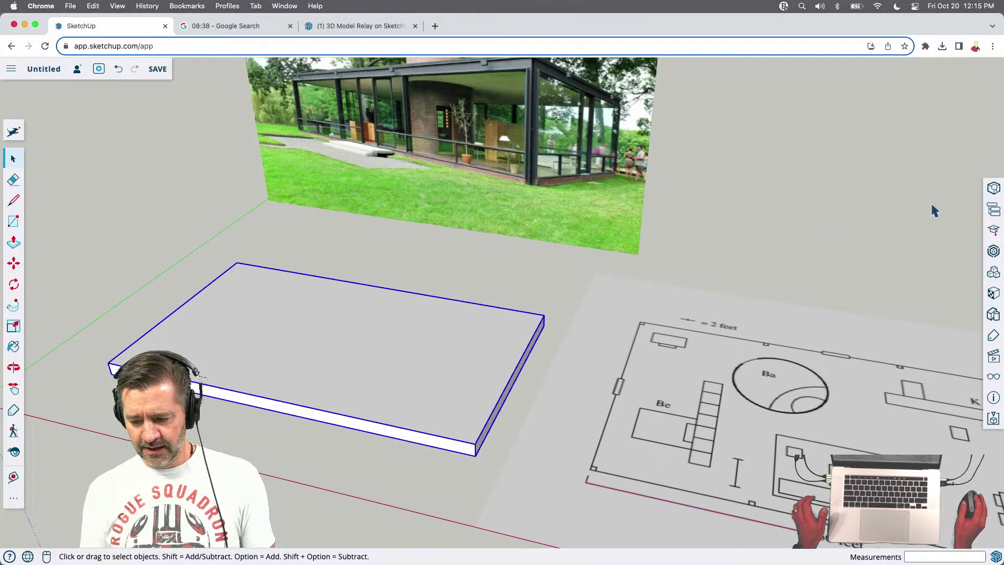
Close the open side panels and show the Tags panel
{"action": "left_click", "coordinate": [994, 210]}
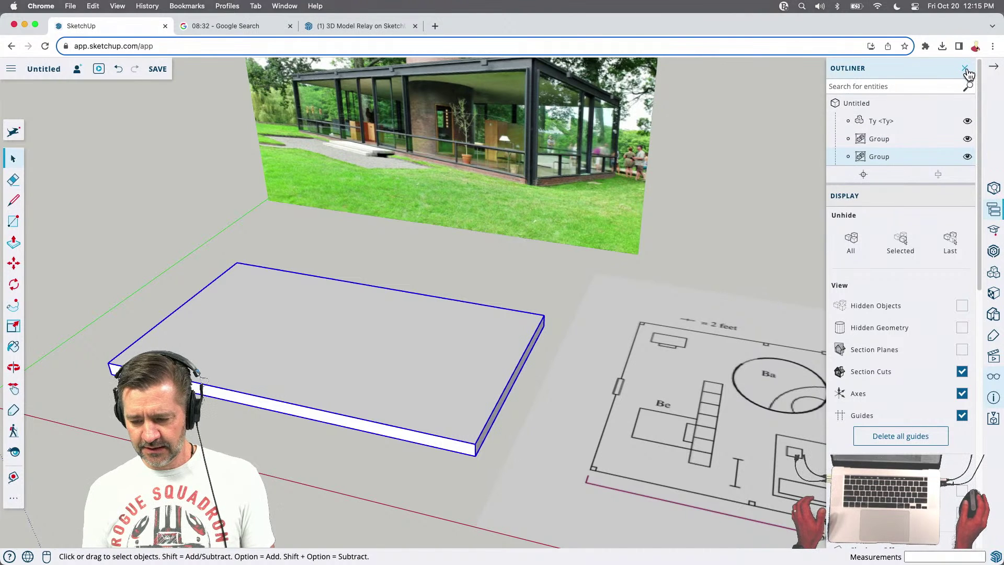
{"action": "left_click", "coordinate": [965, 68]}
{"action": "left_click", "coordinate": [965, 68]}
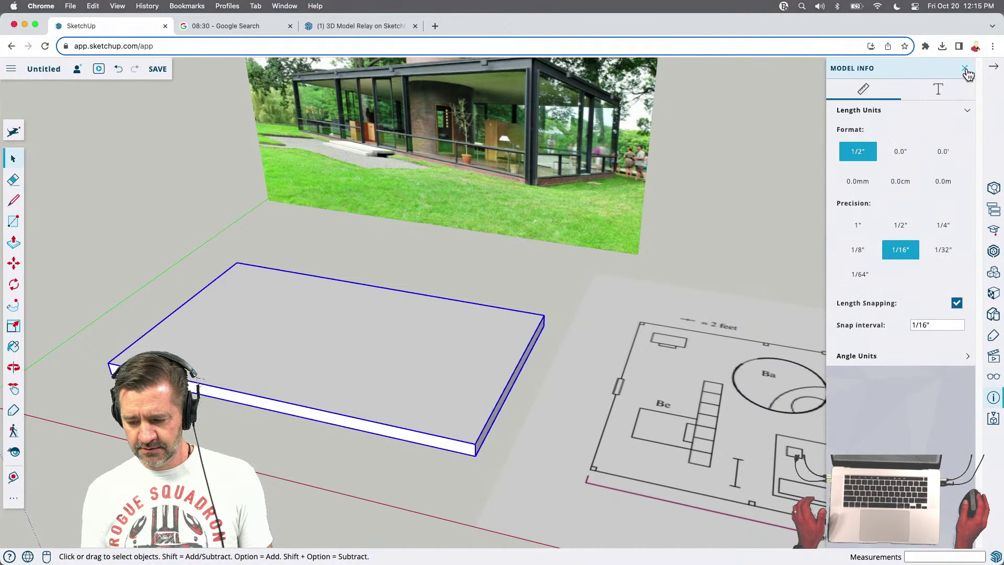
{"action": "left_click", "coordinate": [965, 68]}
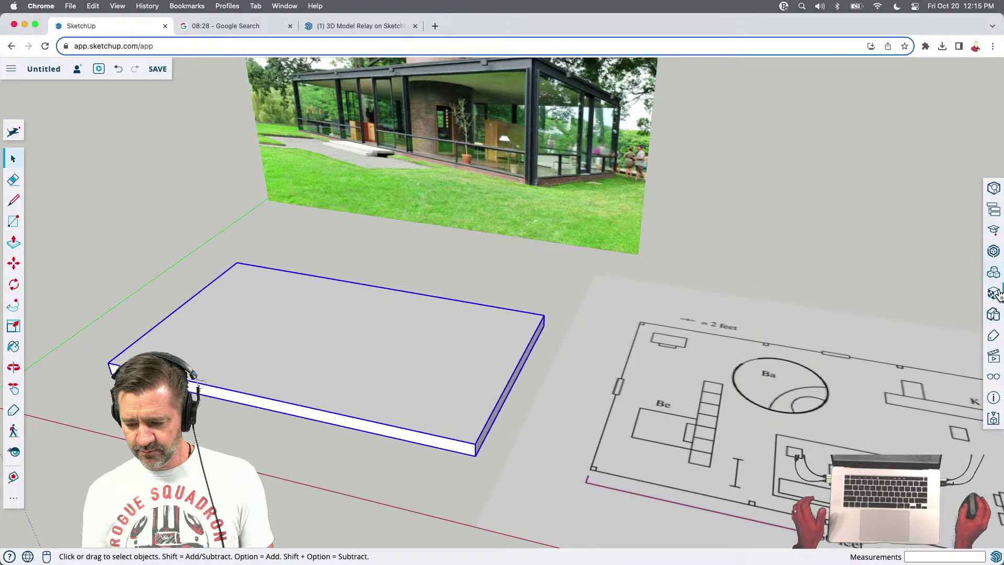
{"action": "left_click", "coordinate": [993, 336]}
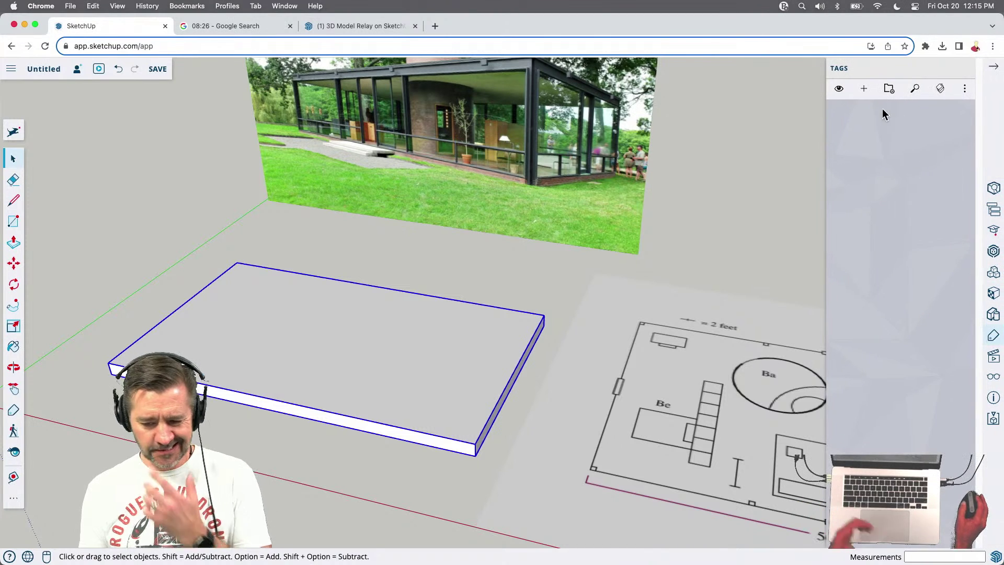
Add tags named Foundation, Columns and Windows
{"action": "left_click", "coordinate": [863, 90]}
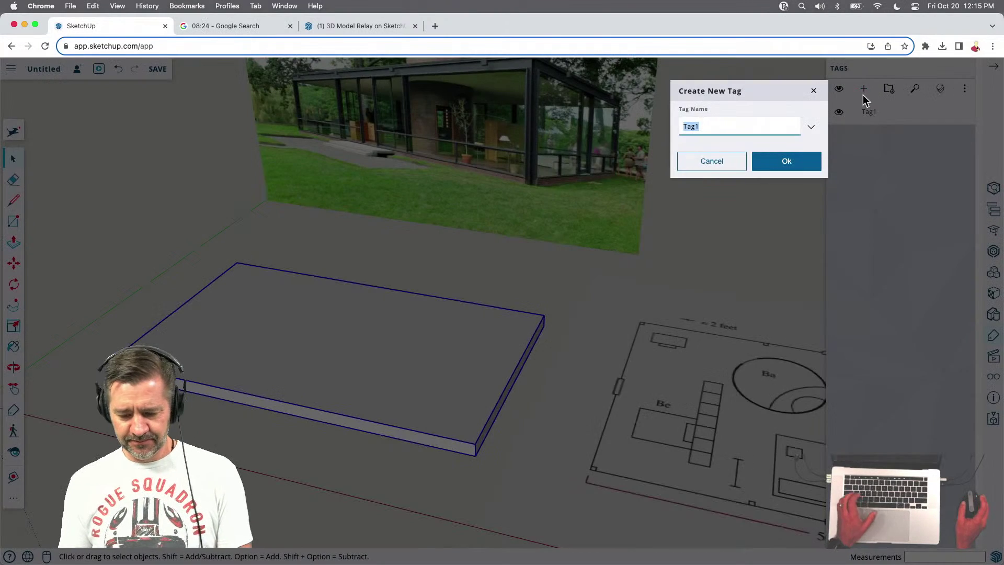
{"action": "type", "text": "Foundation"}
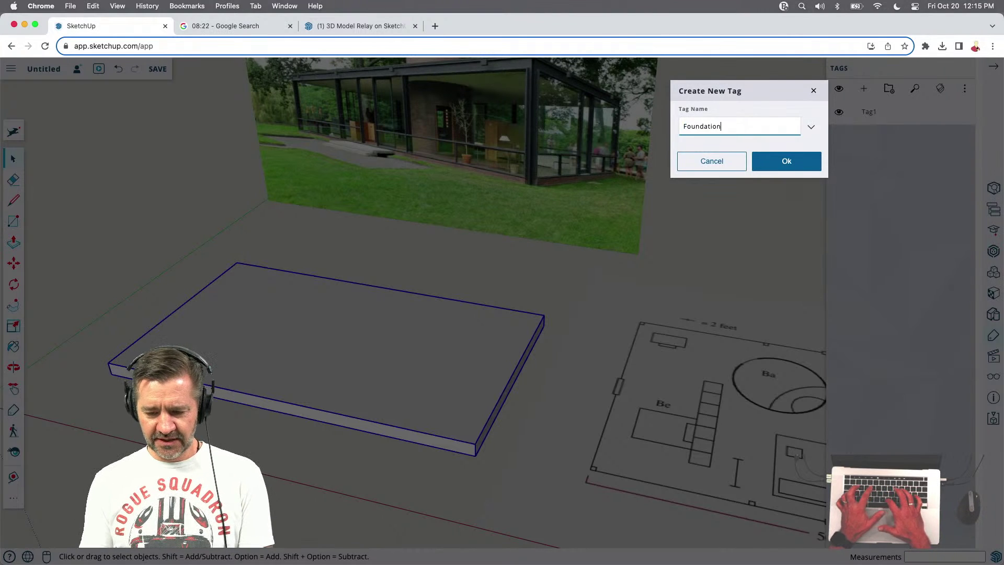
{"action": "key", "text": "Return"}
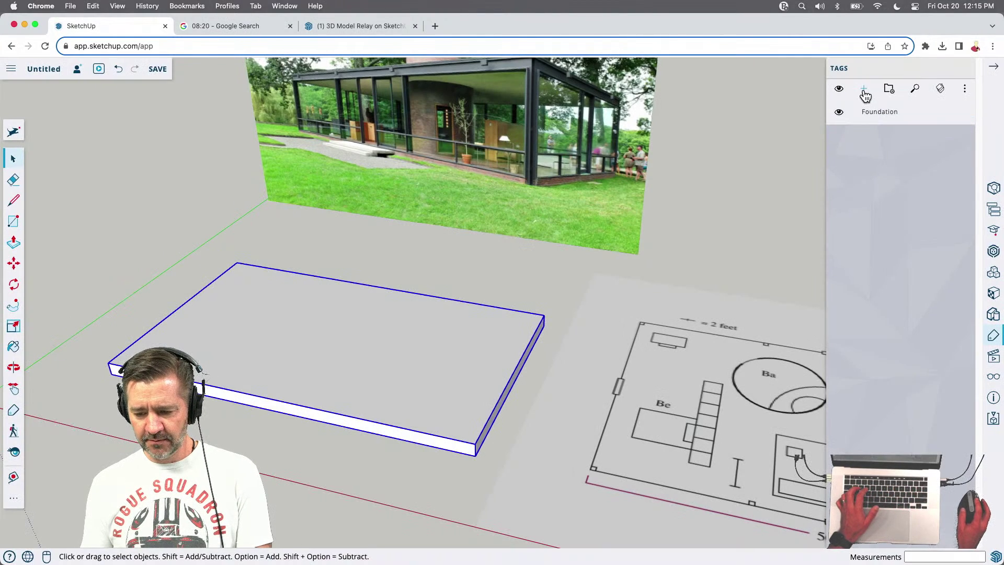
{"action": "left_click", "coordinate": [864, 89]}
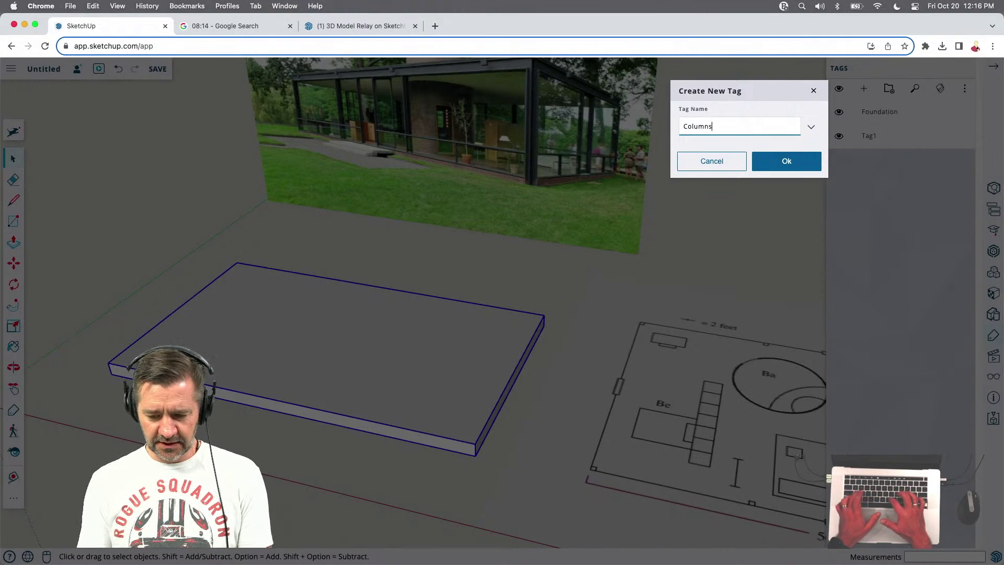
{"action": "key", "text": "Return"}
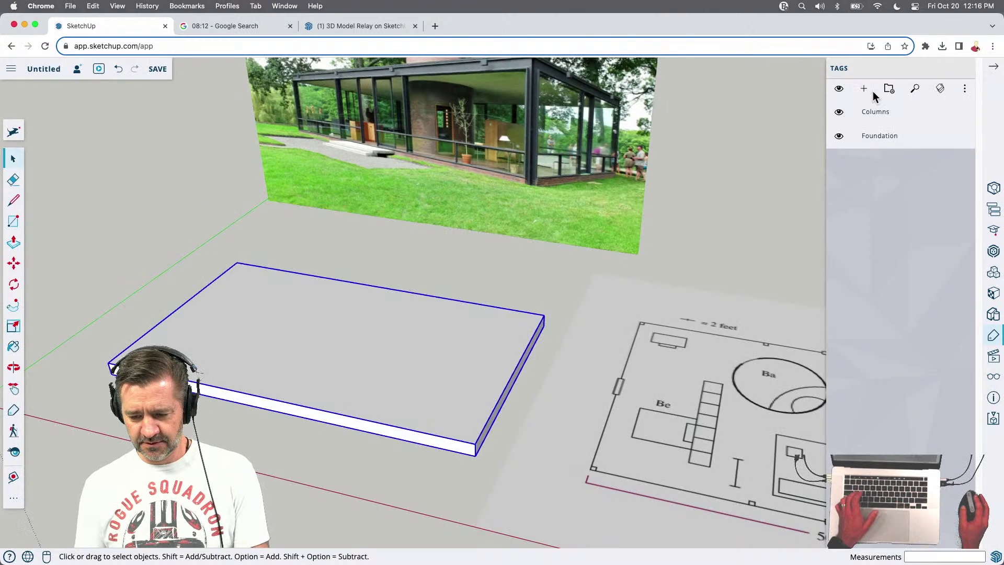
{"action": "left_click", "coordinate": [863, 90]}
{"action": "type", "text": "Windows"}
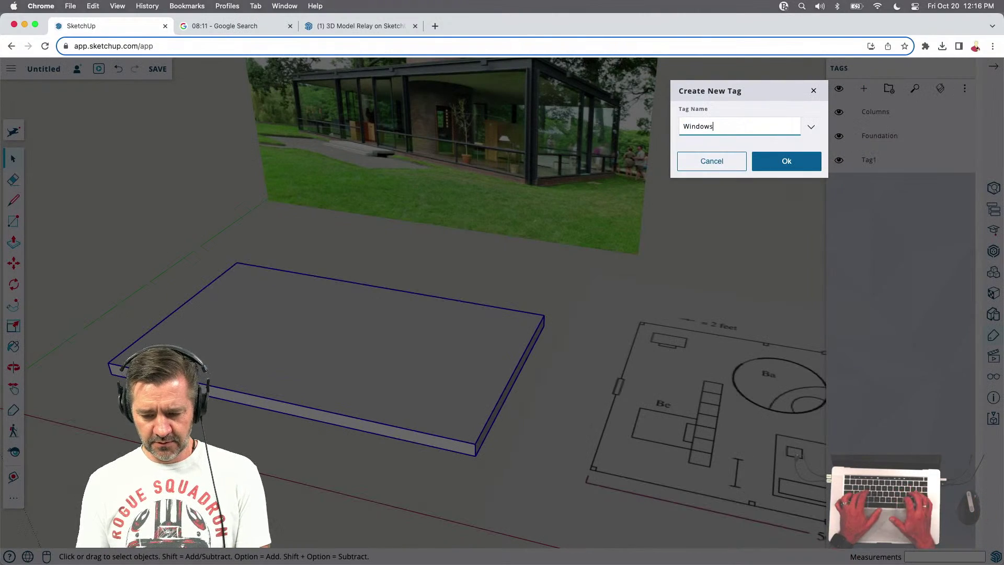
{"action": "key", "text": "Return"}
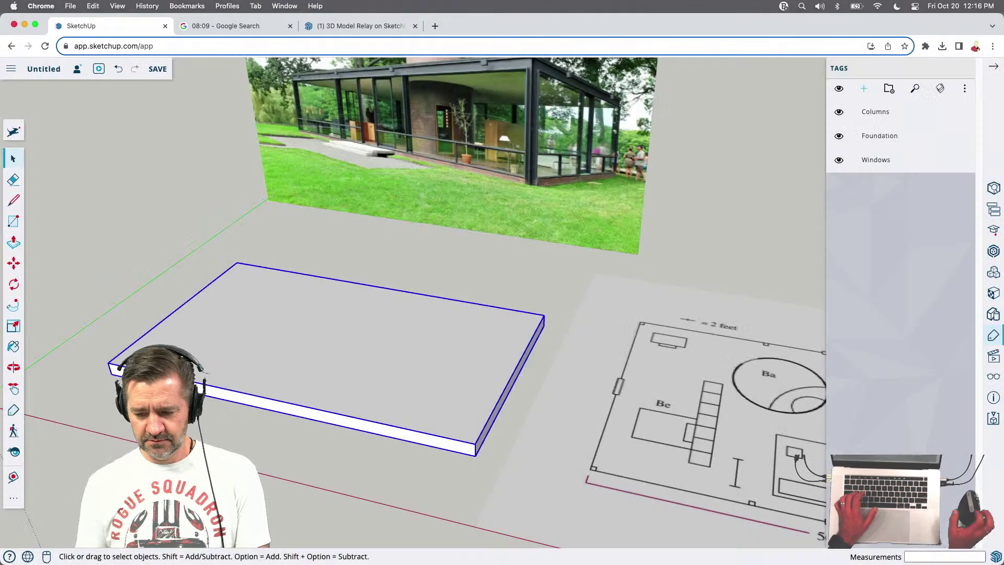
Add tags named Roof and Bathroom
{"action": "left_click", "coordinate": [865, 89]}
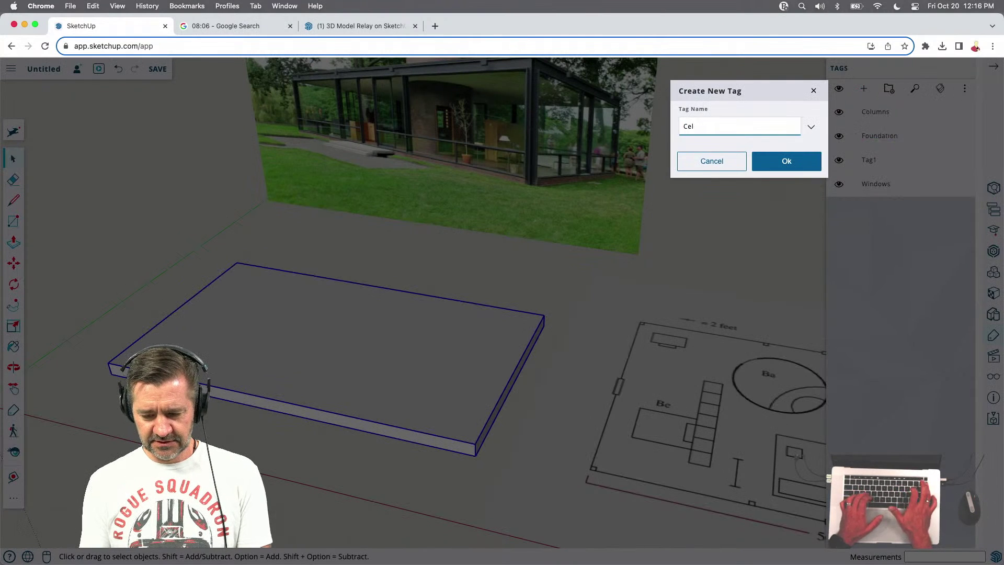
{"action": "type", "text": "C"}
{"action": "key", "text": "BackSpace"}
{"action": "type", "text": "Roof"}
{"action": "key", "text": "Return"}
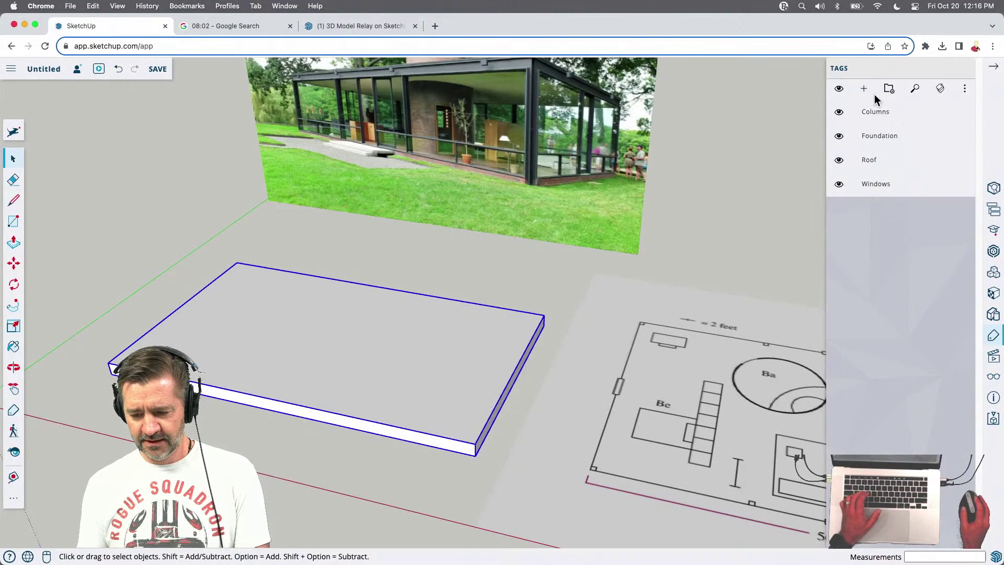
{"action": "left_click", "coordinate": [864, 90]}
{"action": "type", "text": "Bath"}
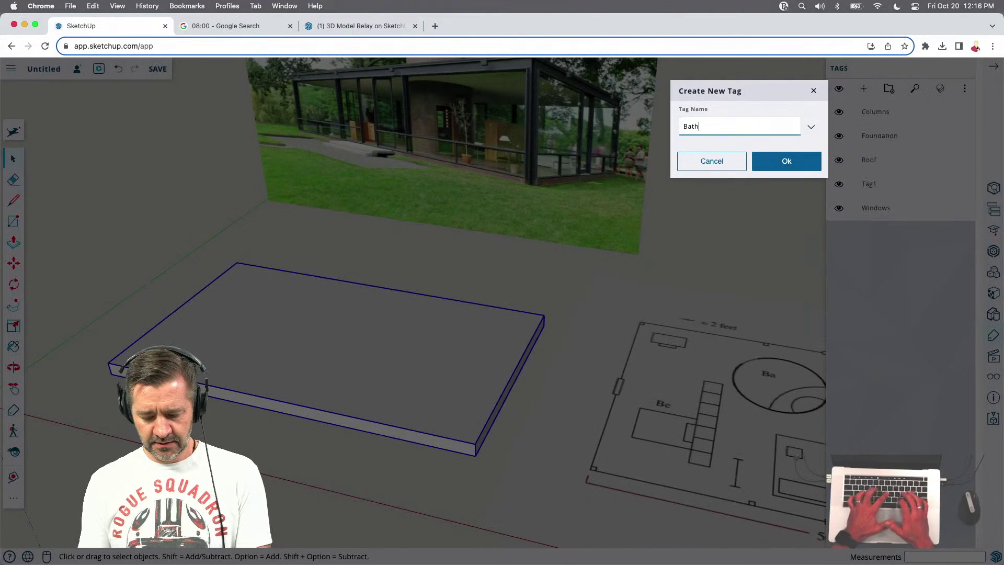
{"action": "type", "text": "room"}
{"action": "key", "text": "Return"}
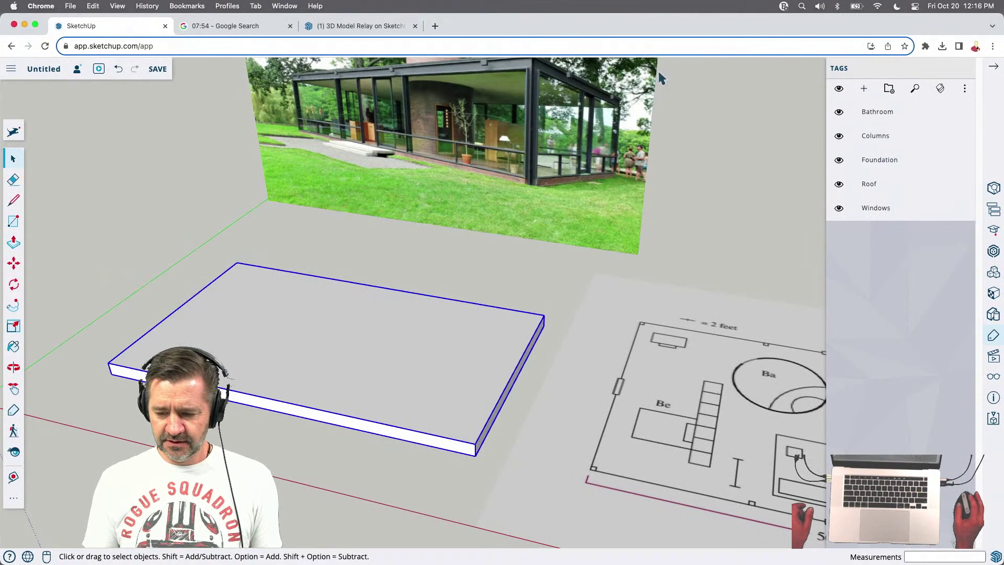
Set the slab group's tag to Foundation in Entity Info, undoing an accidental Columns assignment
{"action": "left_click", "coordinate": [994, 188]}
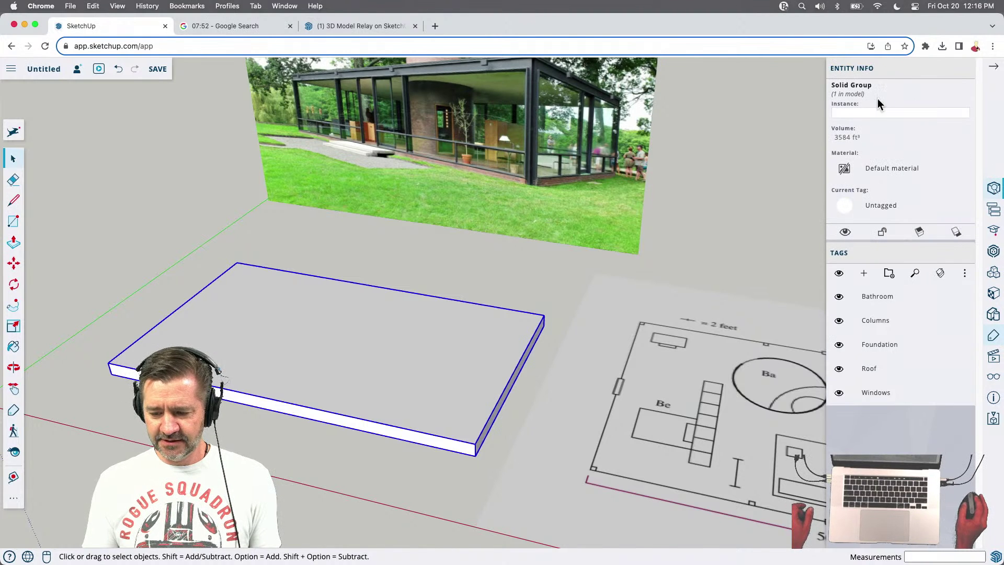
{"action": "left_click", "coordinate": [874, 208]}
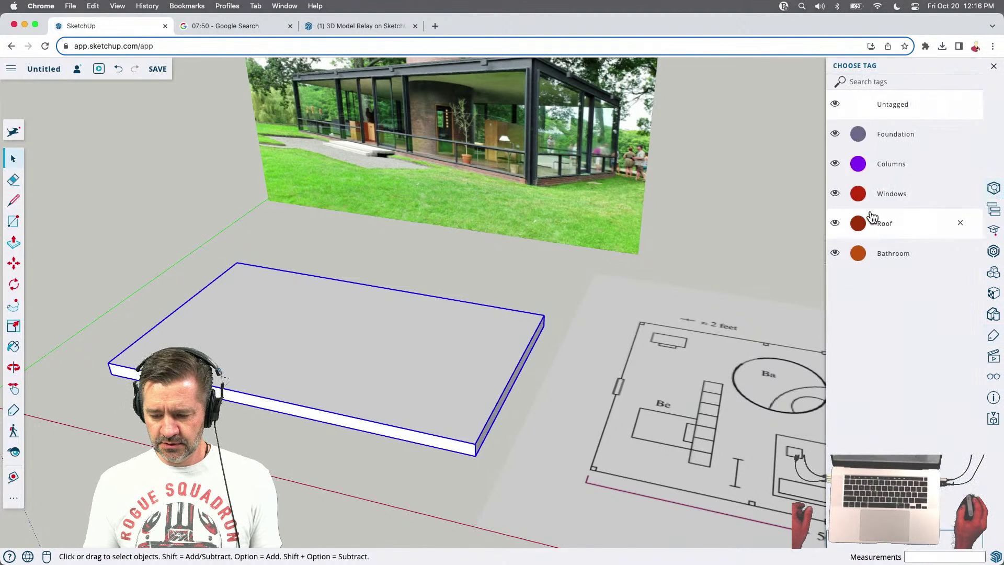
{"action": "left_click", "coordinate": [878, 136]}
{"action": "left_click", "coordinate": [839, 325]}
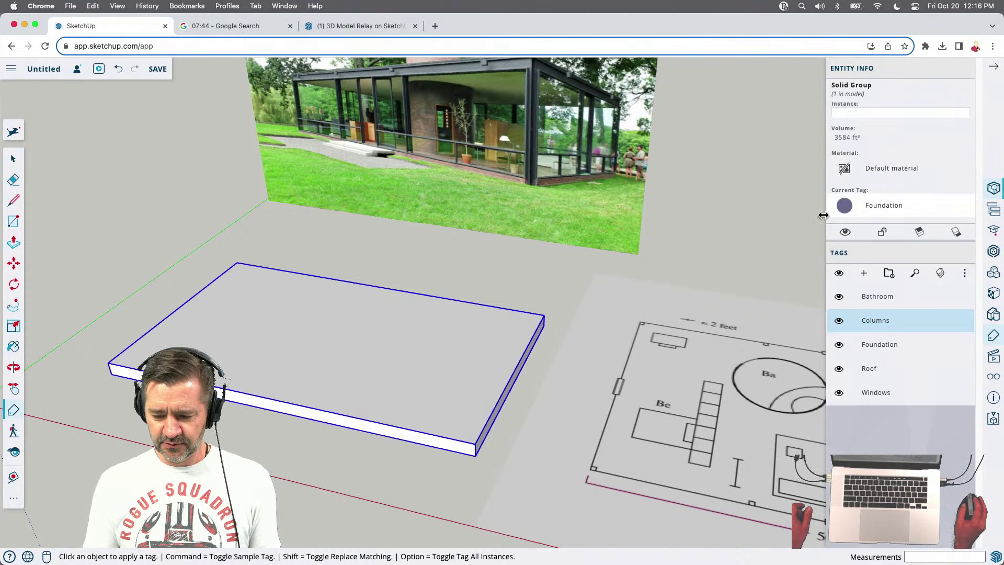
{"action": "key", "text": "space"}
{"action": "left_click", "coordinate": [449, 359]}
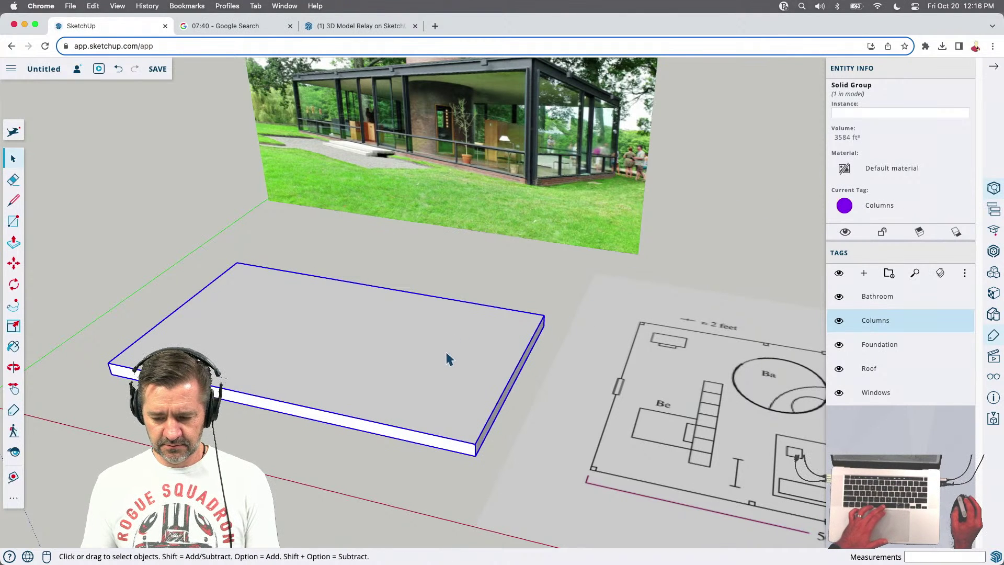
{"action": "left_click", "coordinate": [872, 206]}
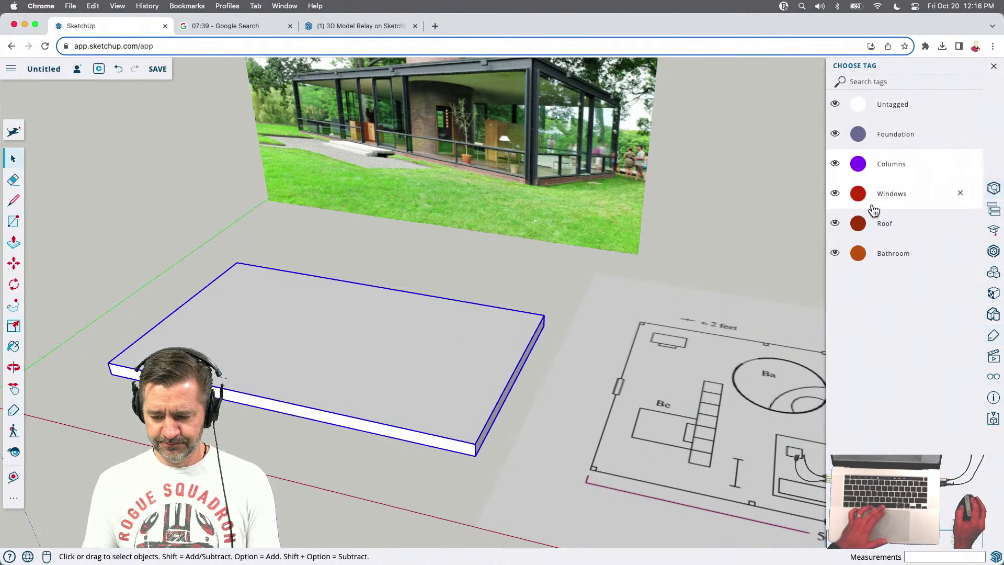
{"action": "left_click", "coordinate": [880, 145]}
{"action": "left_click", "coordinate": [689, 204]}
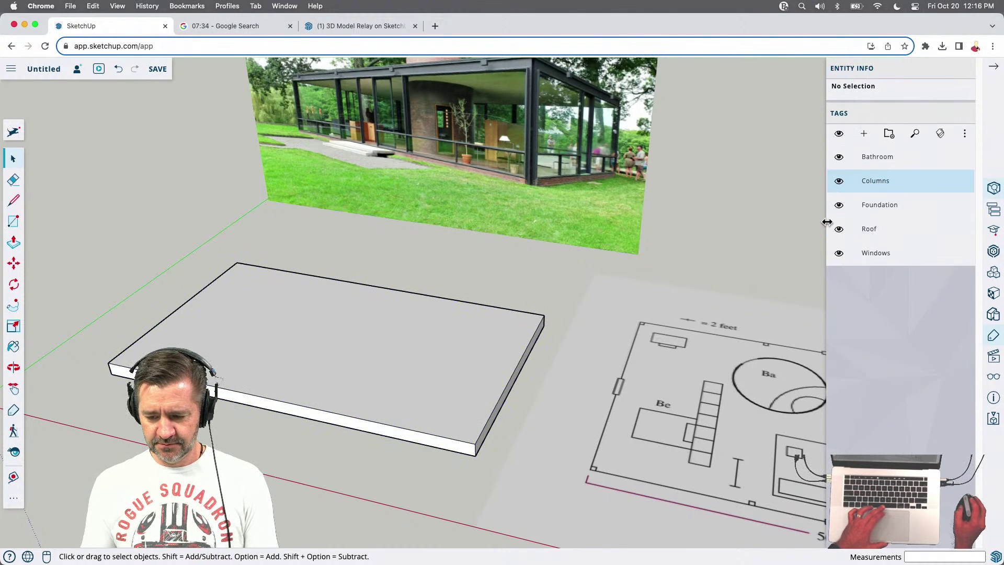
{"action": "left_click", "coordinate": [839, 208]}
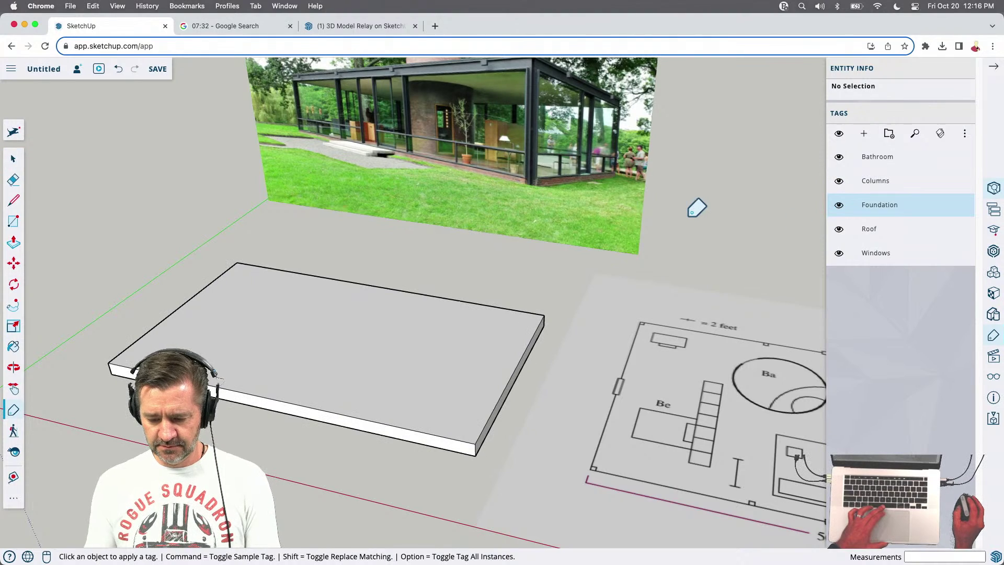
Zoom to the slab's front corner and draw an 8-inch square outline on its top face
{"action": "key", "text": "space"}
{"action": "middle_click_drag", "start_coordinate": [683, 213], "coordinate": [565, 211]}
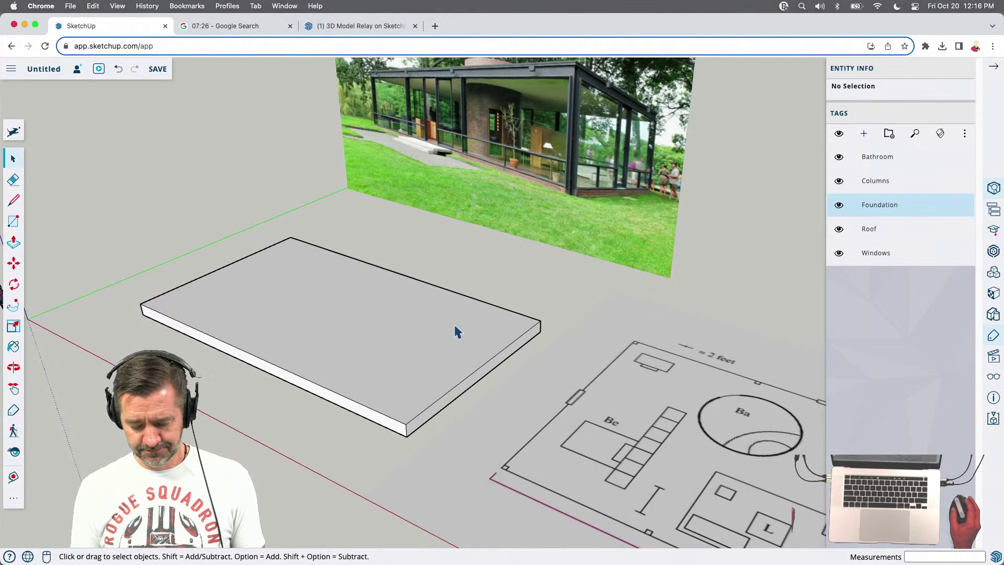
{"action": "middle_click_drag", "start_coordinate": [392, 413], "coordinate": [473, 484]}
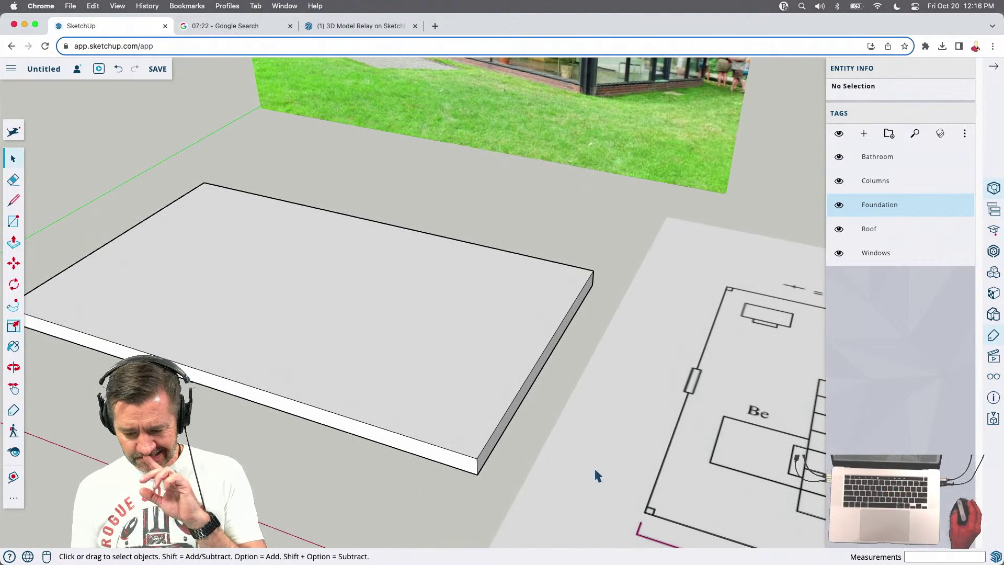
{"action": "middle_click_drag", "start_coordinate": [520, 461], "coordinate": [459, 421]}
{"action": "scroll", "coordinate": [491, 498], "scroll_direction": "up", "scroll_amount": 4}
{"action": "key", "text": "l"}
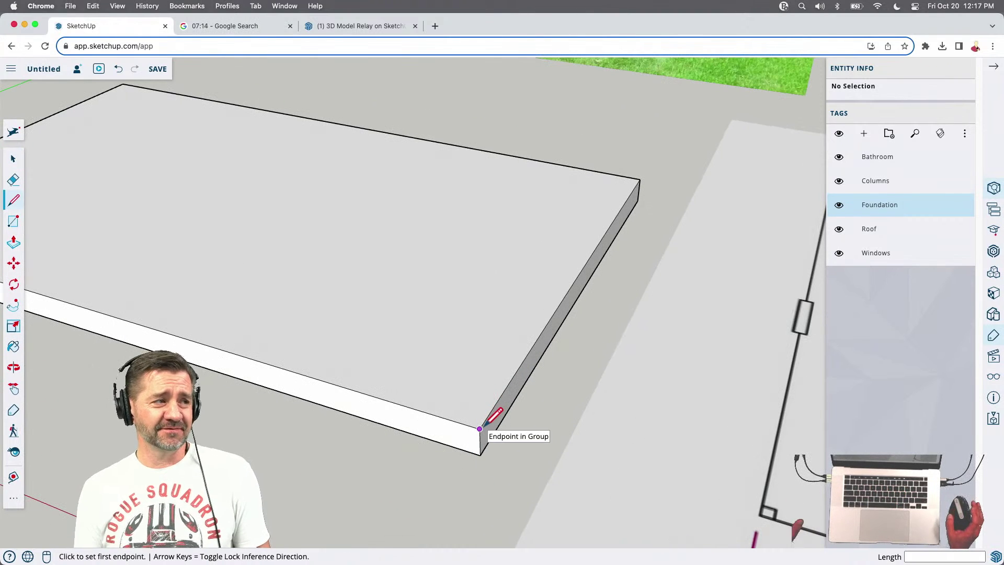
{"action": "left_click", "coordinate": [480, 428]}
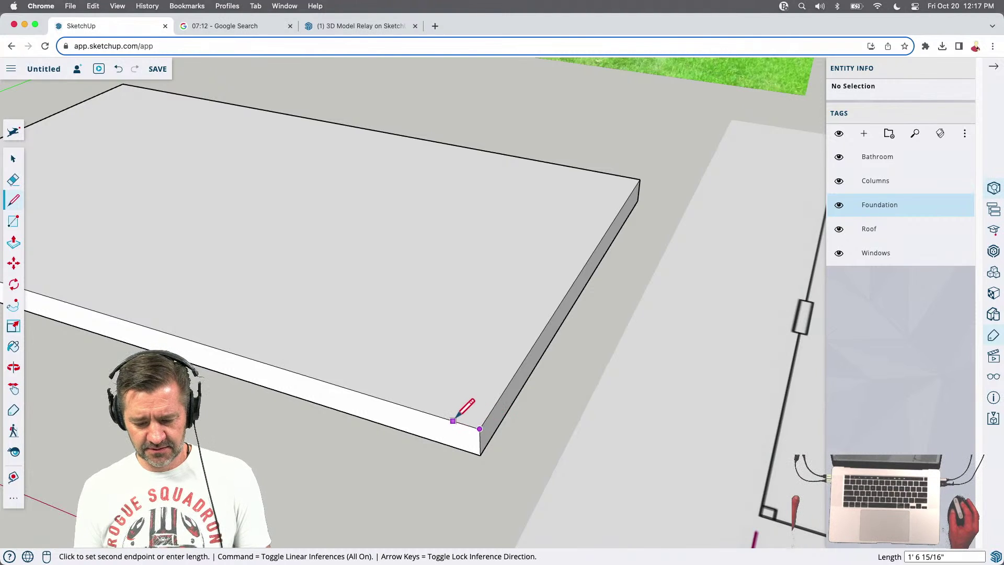
{"action": "scroll", "coordinate": [453, 420], "scroll_direction": "down", "scroll_amount": 3}
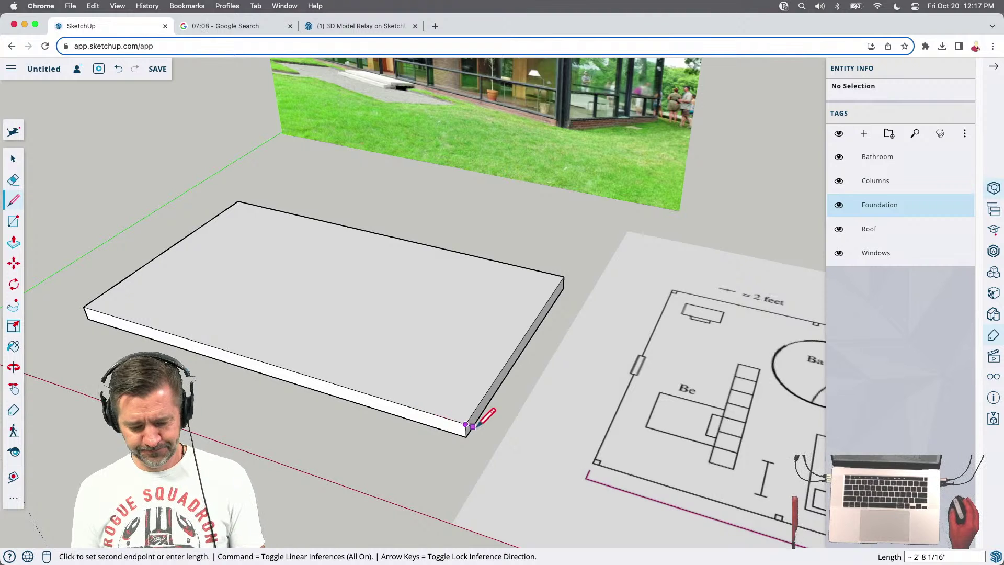
{"action": "scroll", "coordinate": [633, 471], "scroll_direction": "up", "scroll_amount": 10}
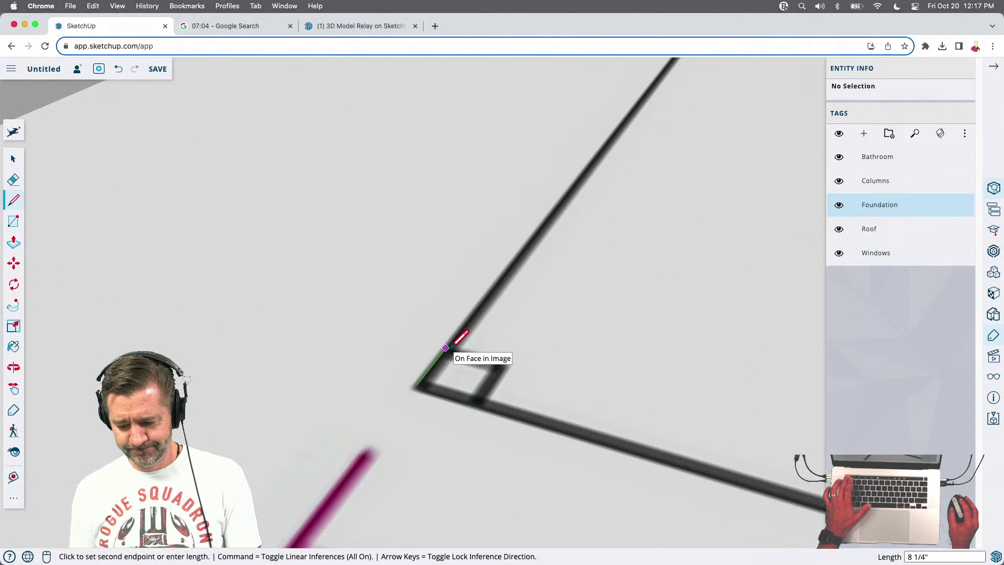
{"action": "key", "text": "Escape"}
{"action": "scroll", "coordinate": [722, 482], "scroll_direction": "down", "scroll_amount": 8}
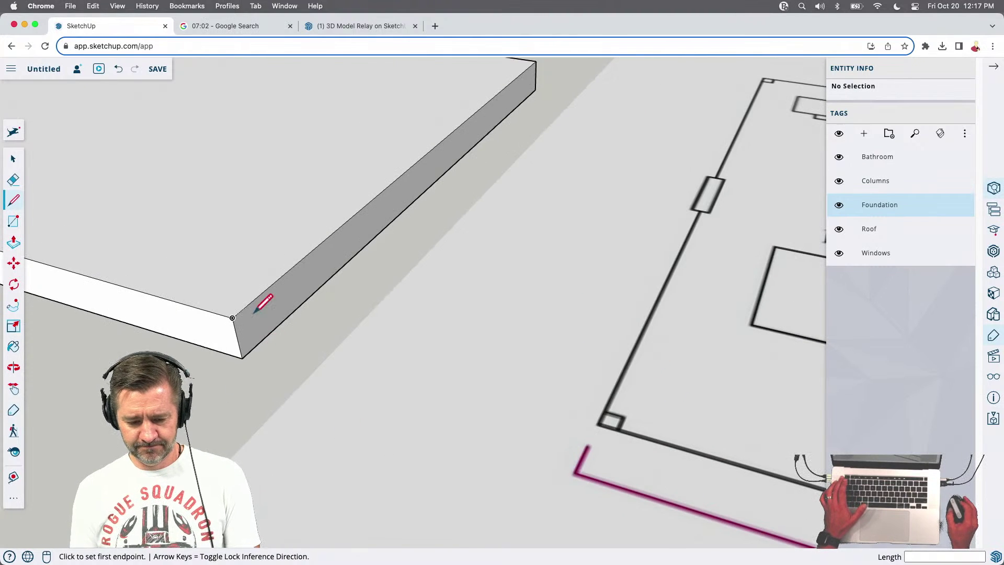
{"action": "left_click", "coordinate": [231, 320]}
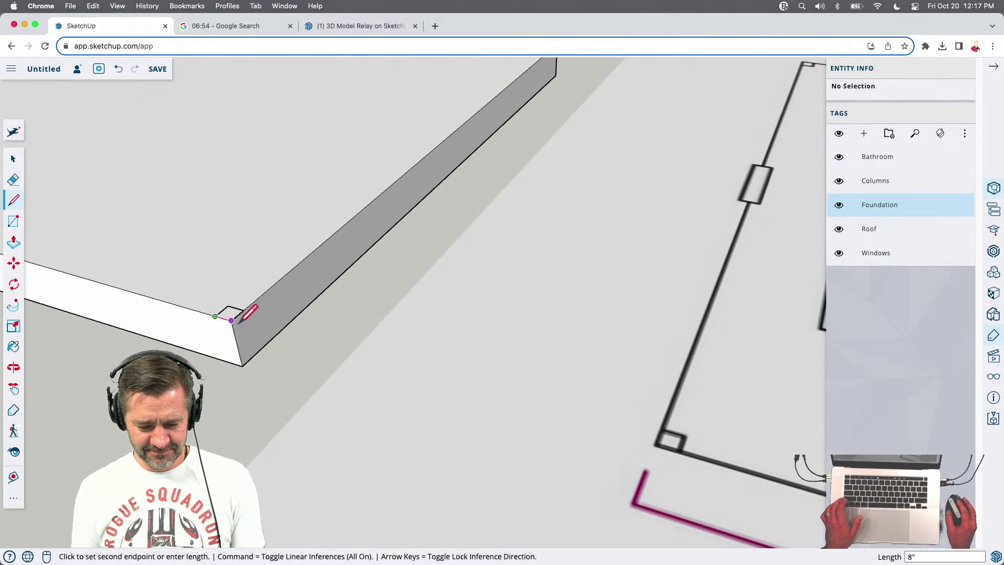
{"action": "left_click", "coordinate": [230, 308]}
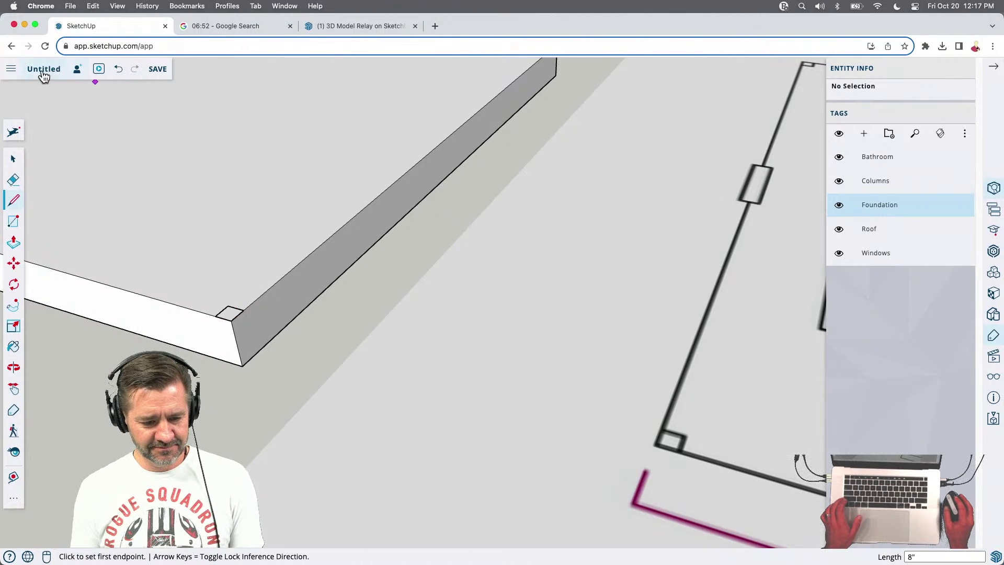
Save the model as 'The Glass House' in the SketchUp projects folder without purging
{"action": "left_click", "coordinate": [156, 72]}
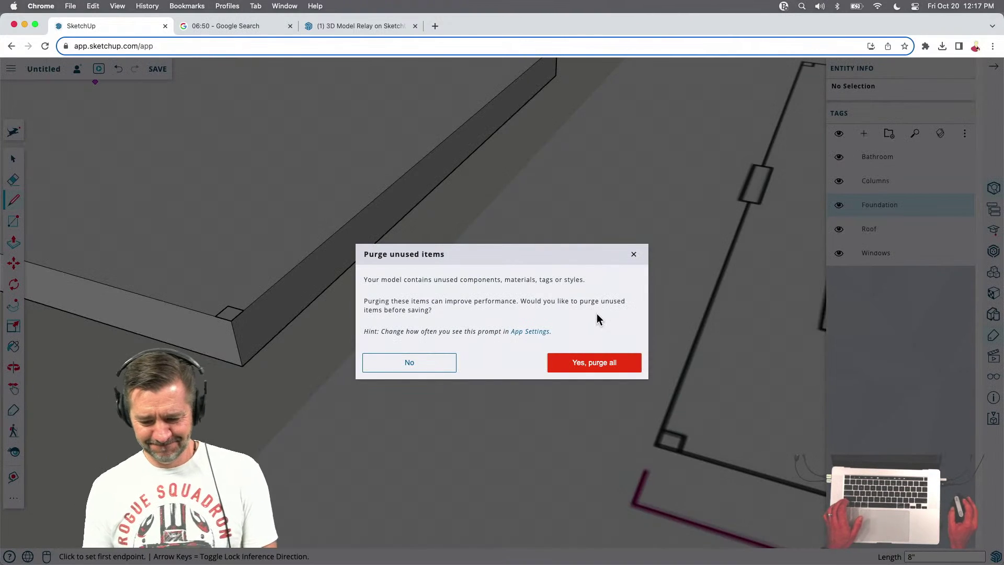
{"action": "left_click", "coordinate": [407, 365]}
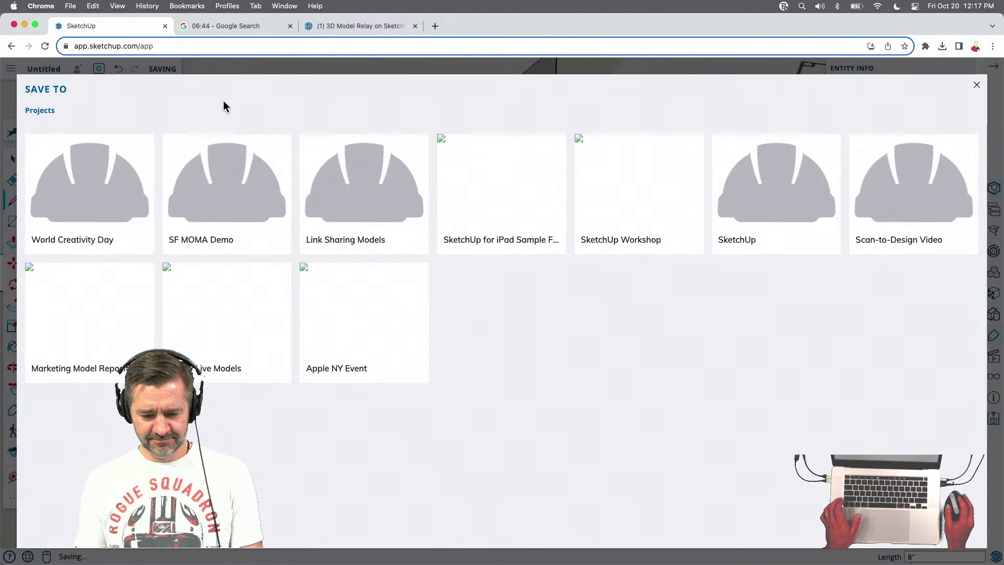
{"action": "left_click", "coordinate": [777, 181]}
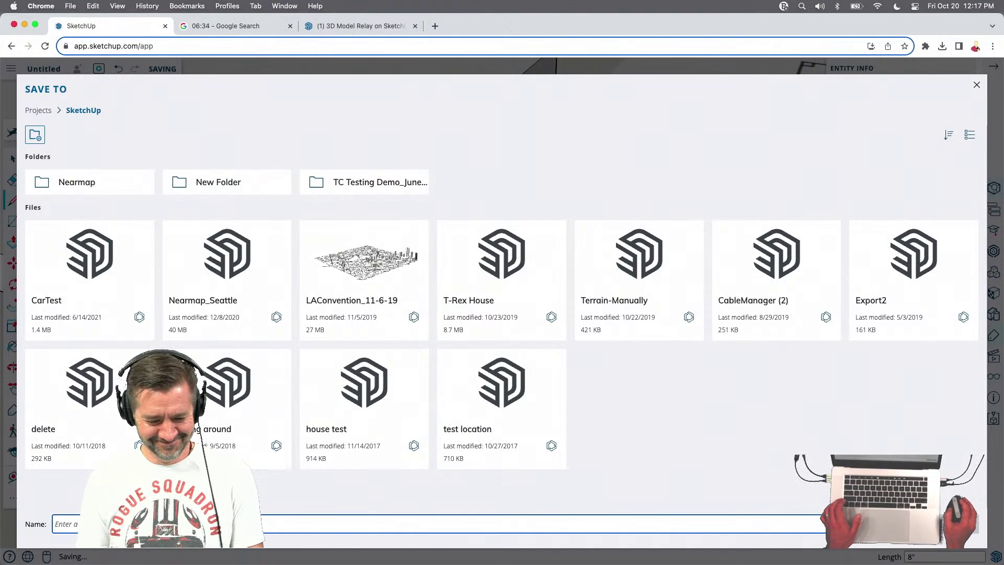
{"action": "type", "text": "The G"}
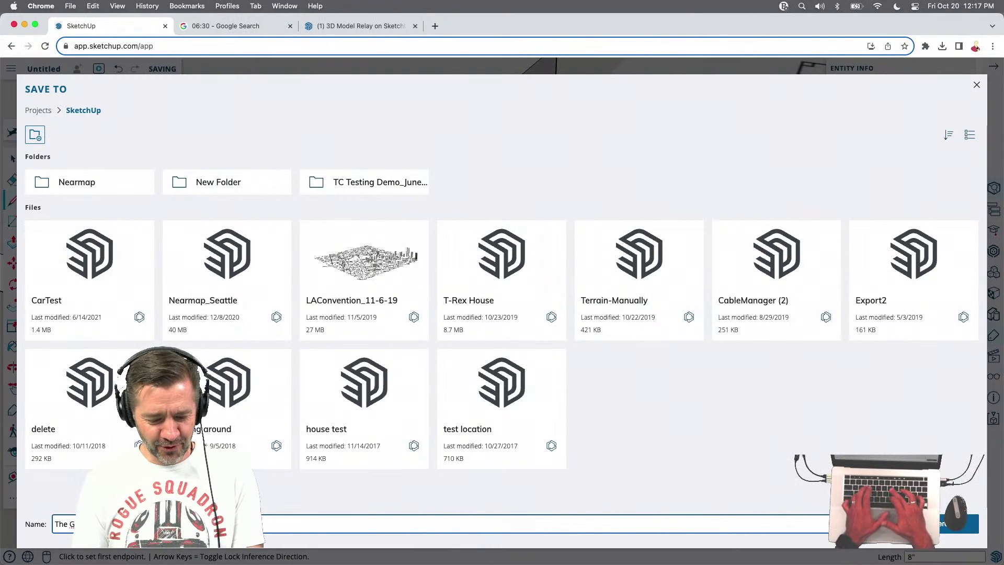
{"action": "type", "text": "las"}
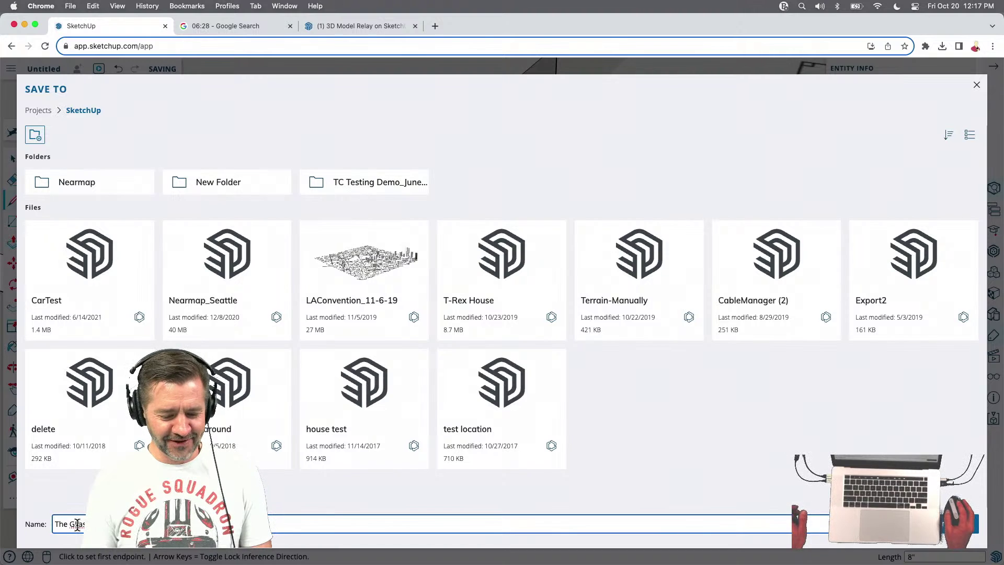
{"action": "type", "text": "s"}
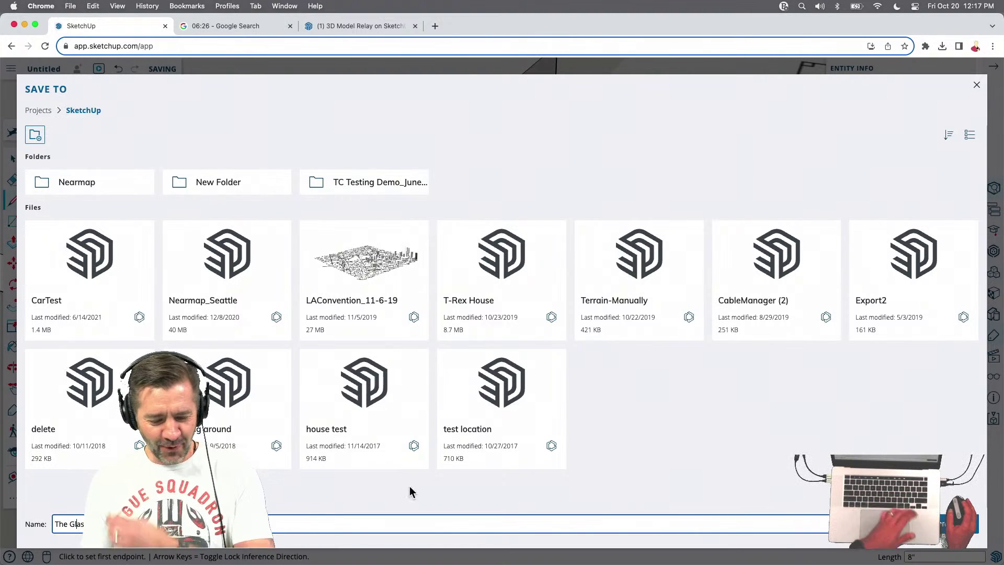
{"action": "key", "text": "Return"}
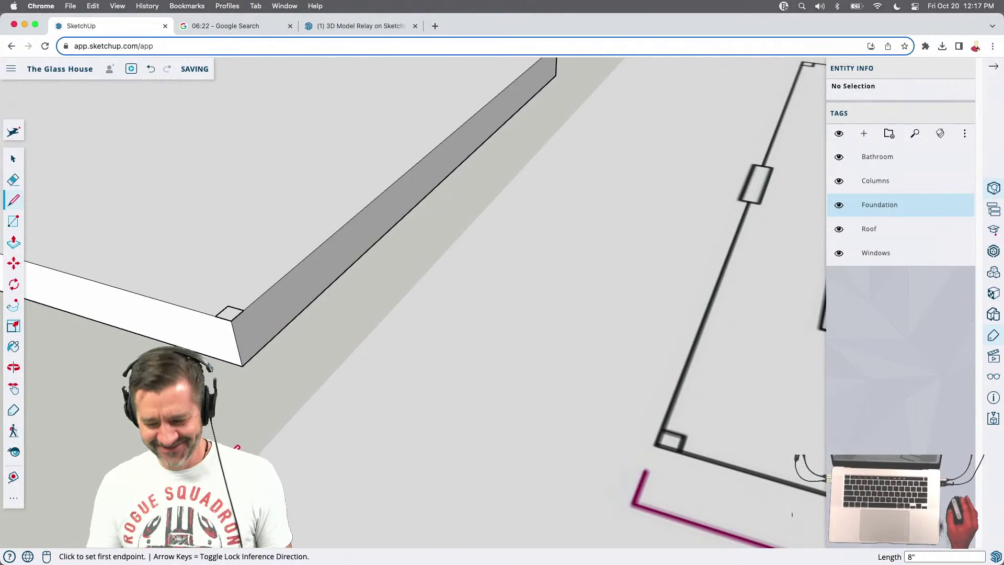
{"action": "scroll", "coordinate": [196, 356], "scroll_direction": "down", "scroll_amount": 5}
Select the small slab-corner square with its edges and make it a component named Columns
{"action": "scroll", "coordinate": [194, 356], "scroll_direction": "down", "scroll_amount": 3}
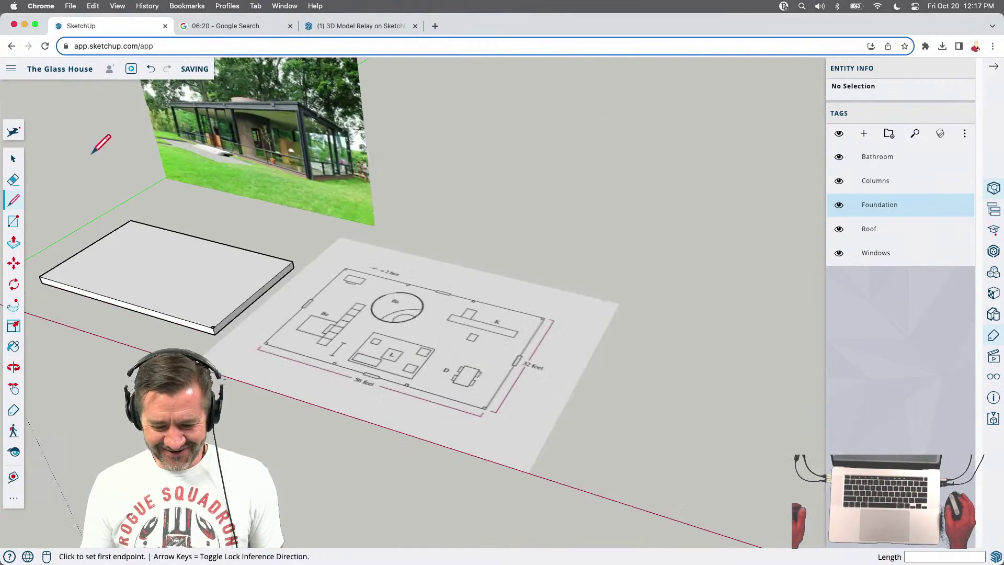
{"action": "scroll", "coordinate": [162, 282], "scroll_direction": "up", "scroll_amount": 8}
{"action": "scroll", "coordinate": [328, 376], "scroll_direction": "down", "scroll_amount": 5}
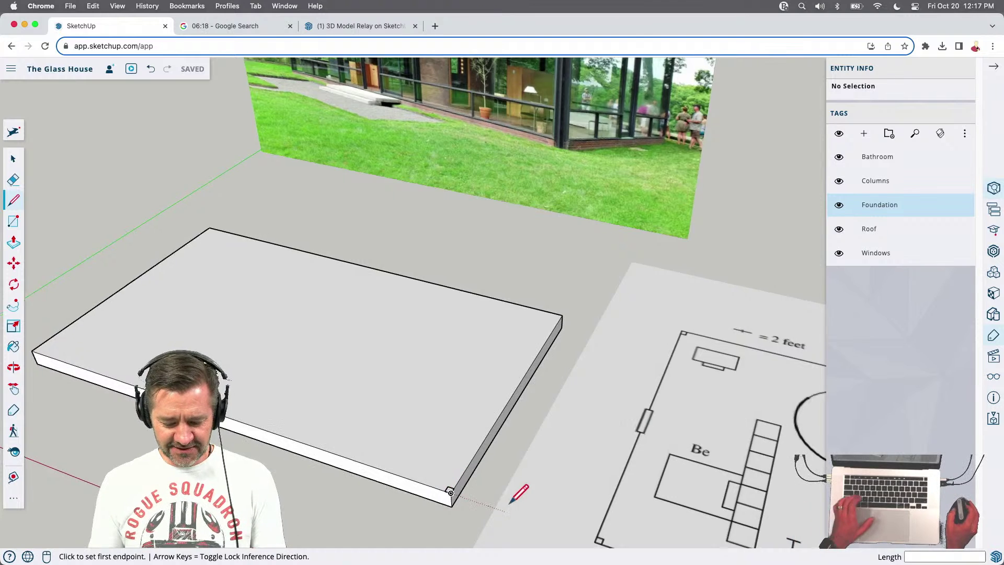
{"action": "scroll", "coordinate": [516, 487], "scroll_direction": "up", "scroll_amount": 4}
{"action": "key", "text": "space"}
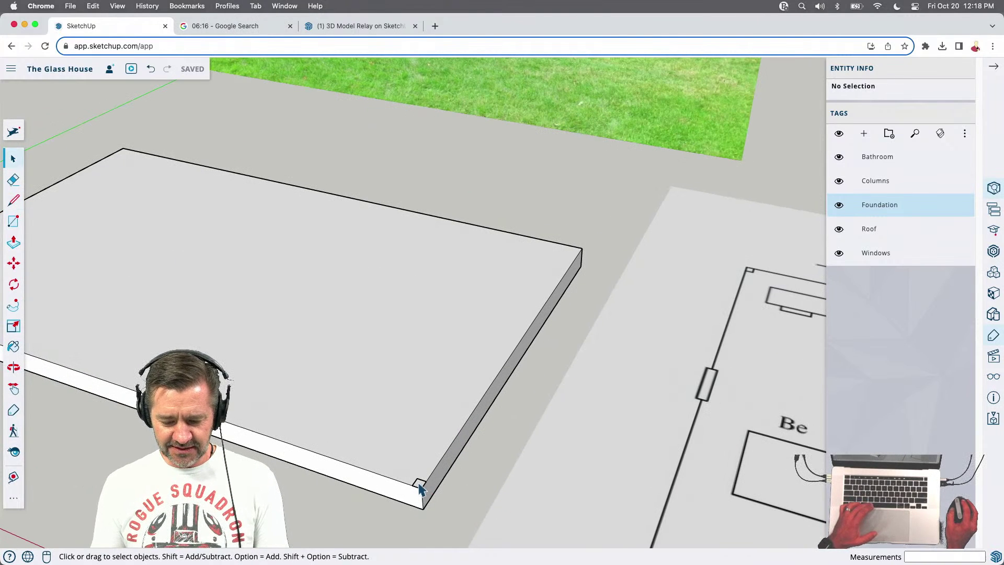
{"action": "left_click", "coordinate": [420, 486]}
{"action": "double_click", "coordinate": [420, 486]}
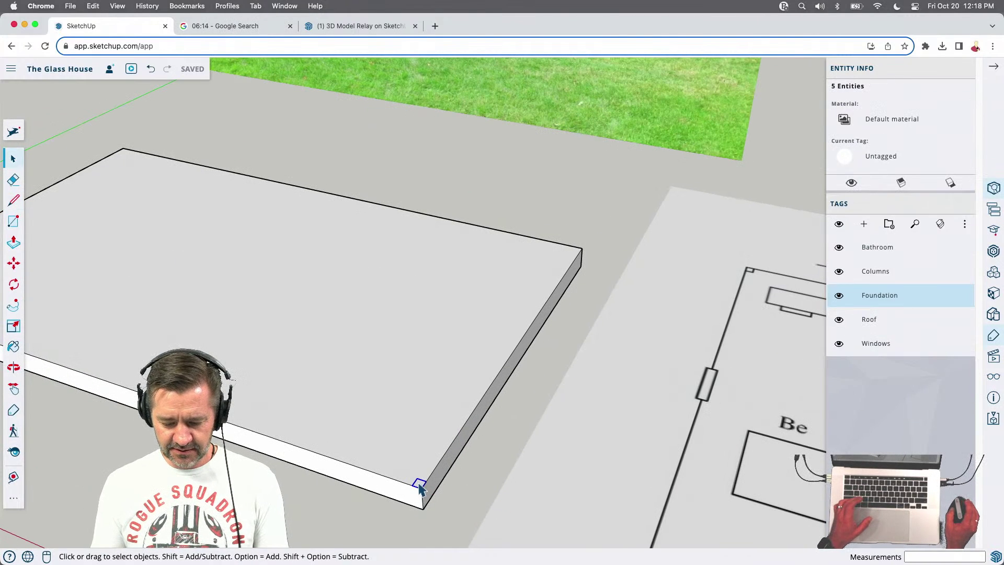
{"action": "right_click", "coordinate": [420, 485]}
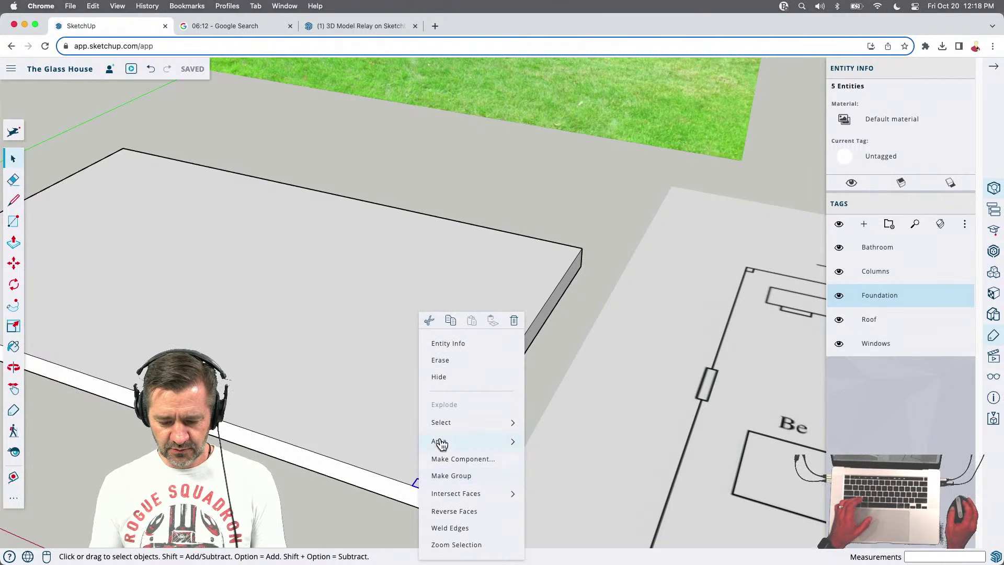
{"action": "left_click", "coordinate": [460, 459]}
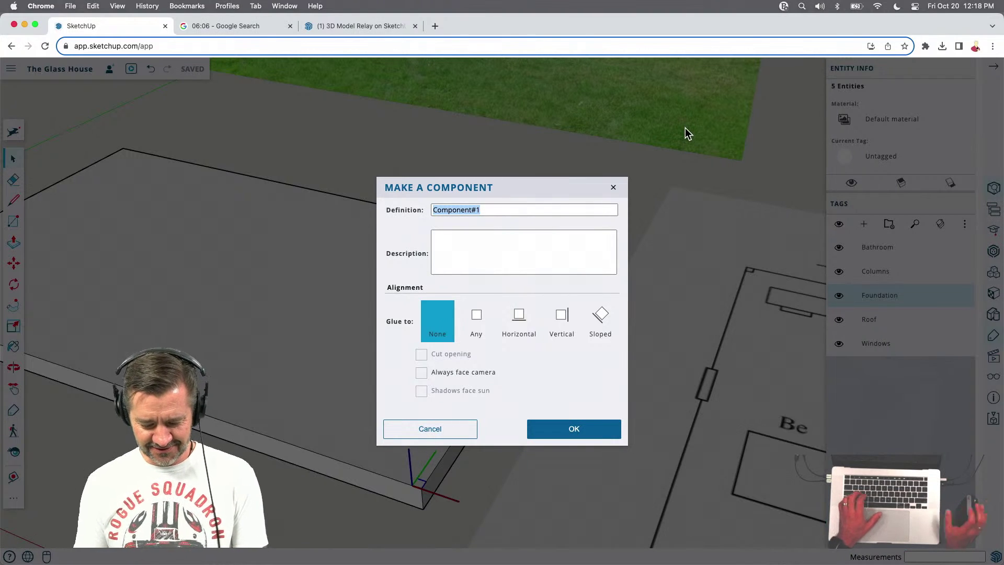
{"action": "type", "text": "Column"}
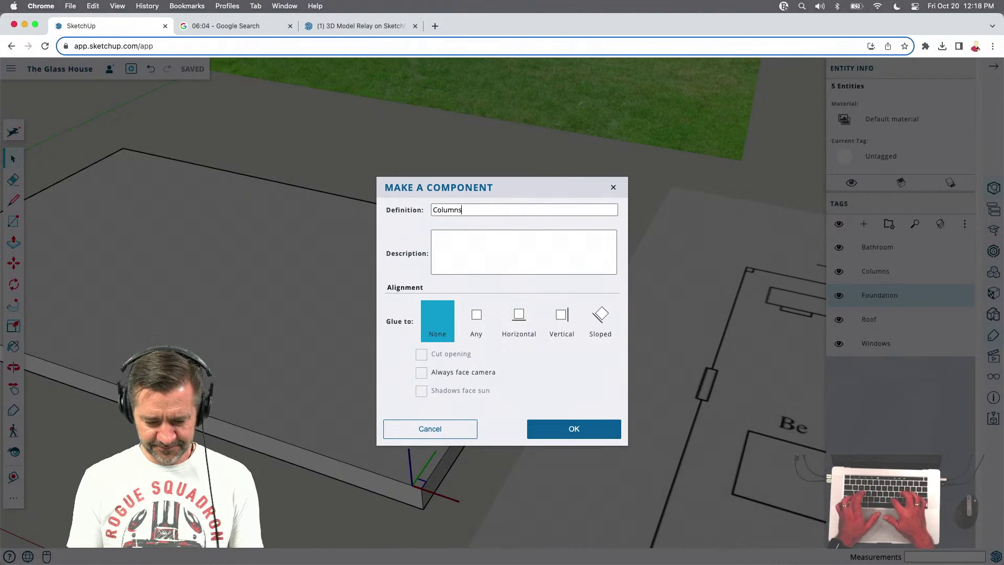
{"action": "type", "text": "s"}
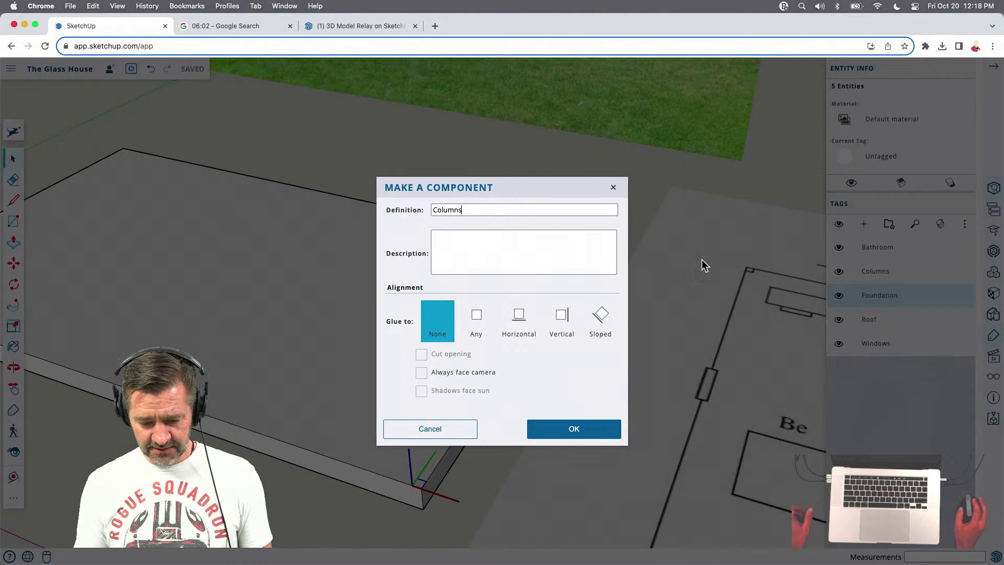
{"action": "left_click", "coordinate": [595, 431]}
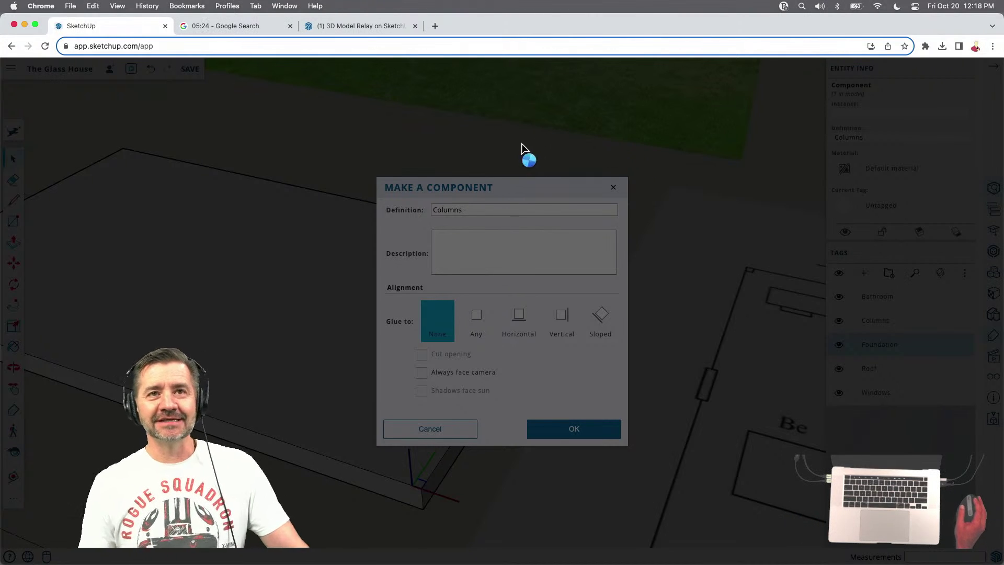
Reload the frozen web app and reopen The Glass House model
{"action": "left_click", "coordinate": [46, 48]}
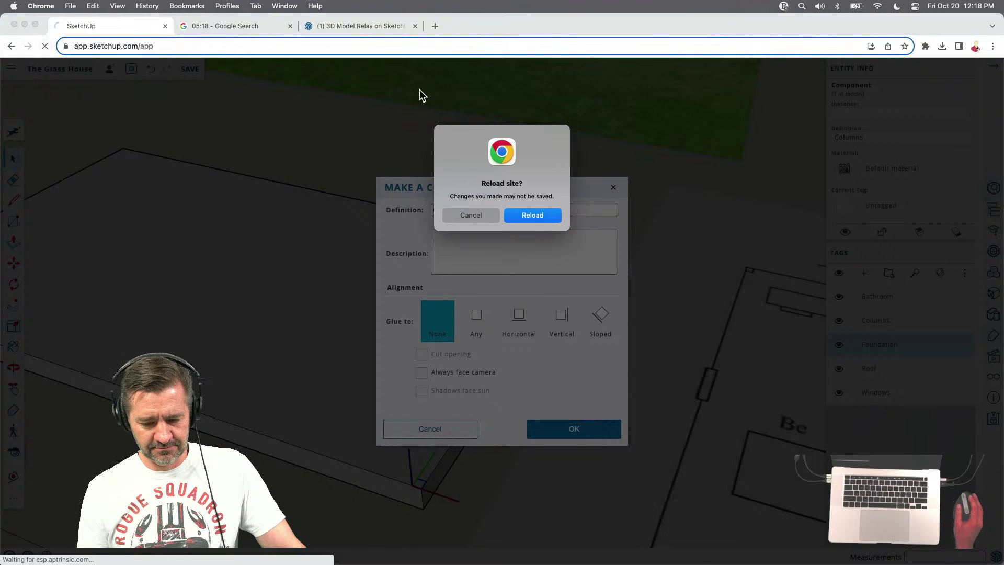
{"action": "left_click", "coordinate": [525, 216]}
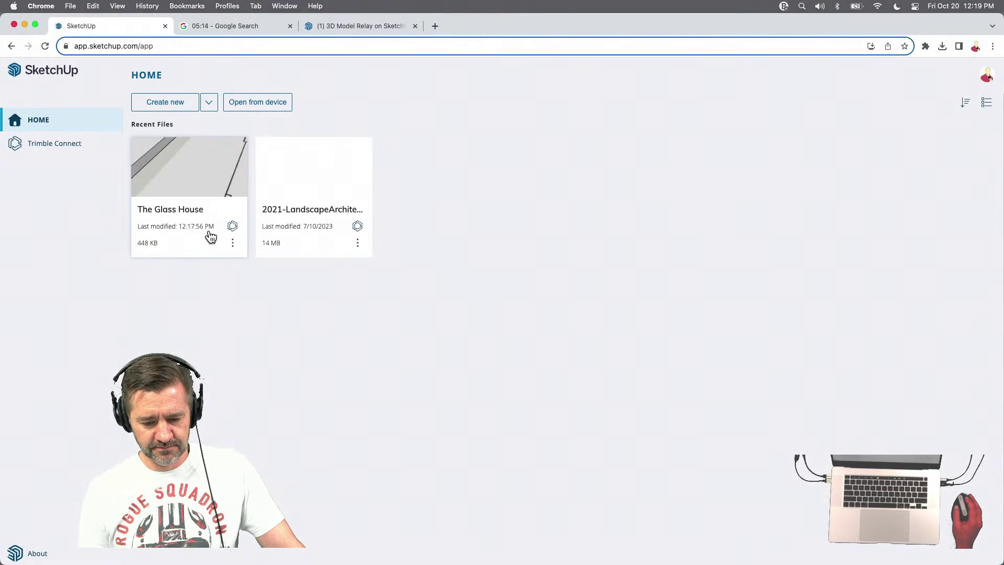
{"action": "left_click", "coordinate": [245, 191]}
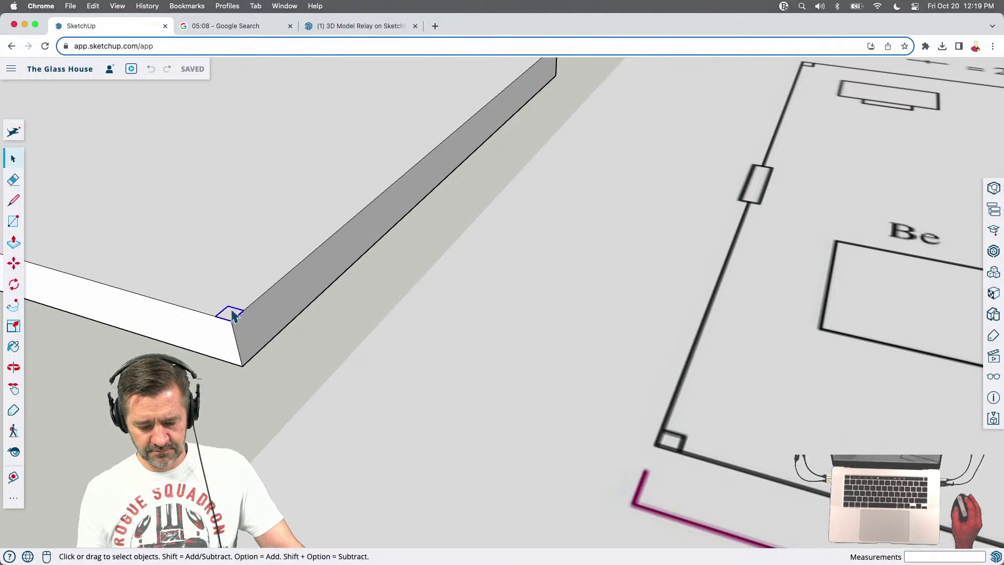
Make the slab-corner square a component named Column
{"action": "right_click", "coordinate": [232, 316]}
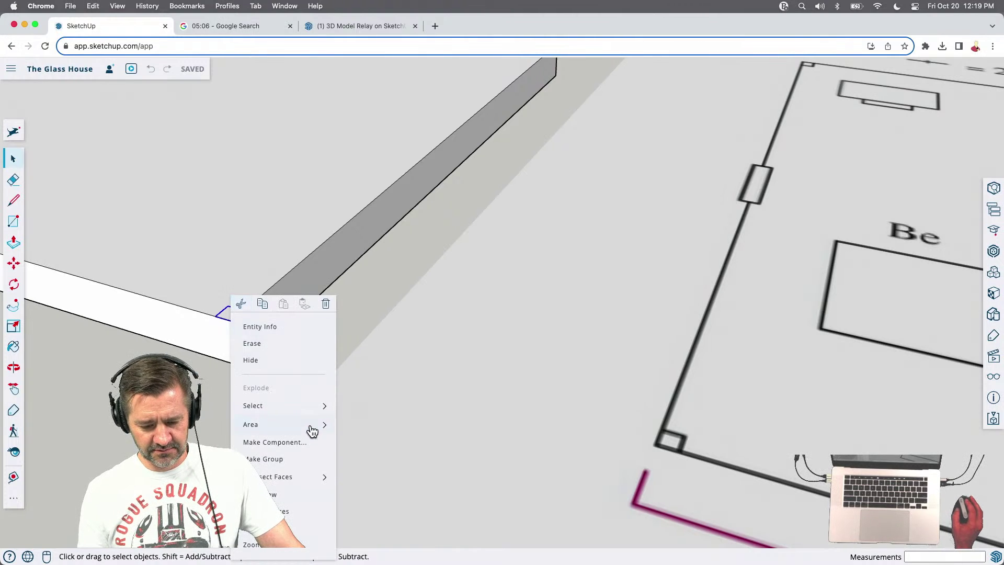
{"action": "left_click", "coordinate": [308, 442]}
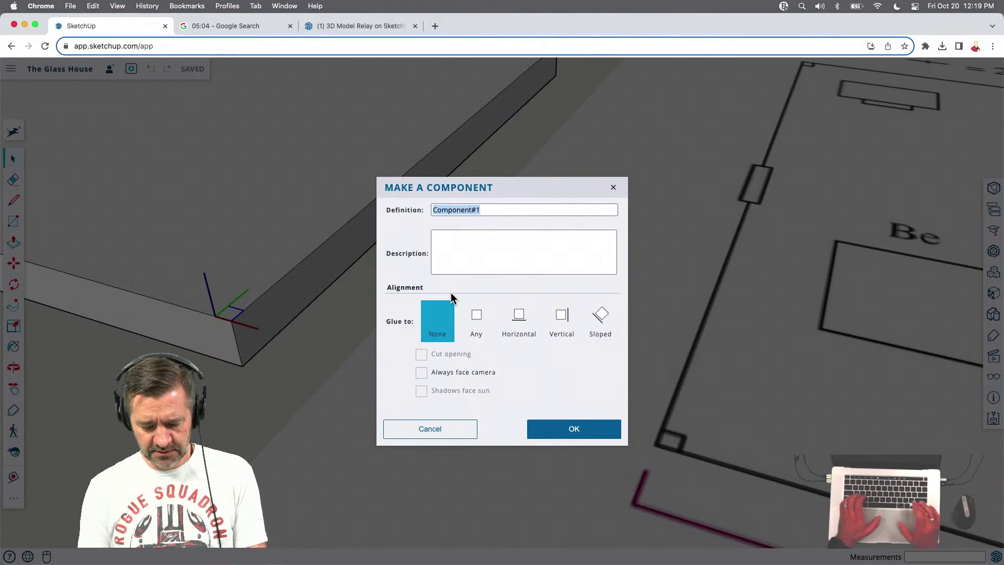
{"action": "type", "text": "Column"}
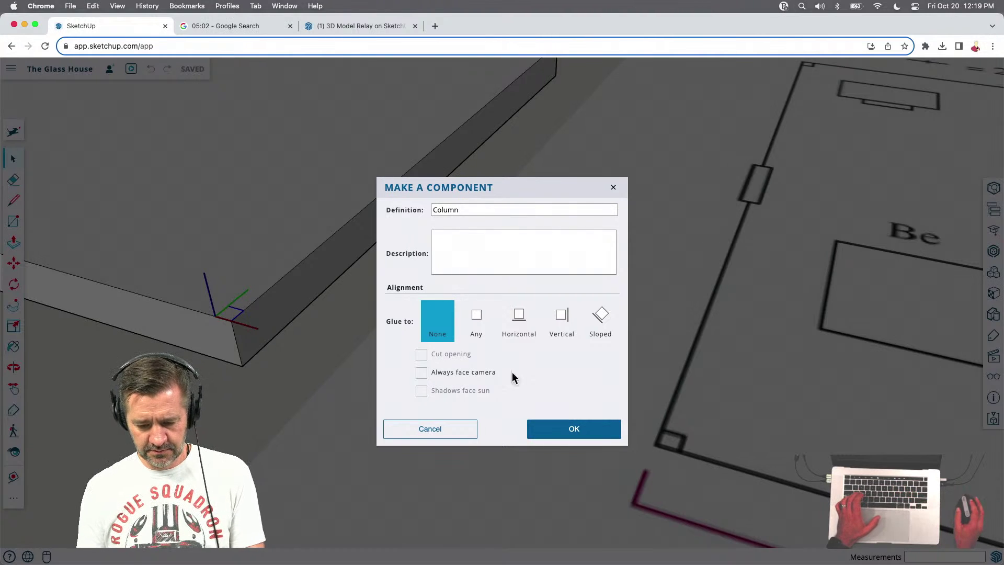
{"action": "left_click", "coordinate": [563, 430]}
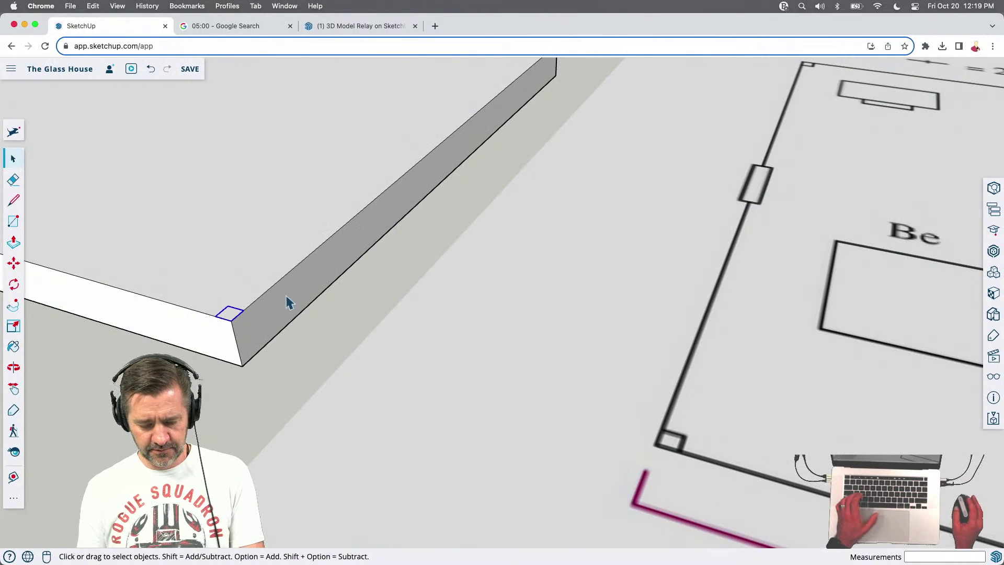
{"action": "scroll", "coordinate": [316, 433], "scroll_direction": "down", "scroll_amount": 3}
Copy the Column square to the slab's far corner
{"action": "key", "text": "m"}
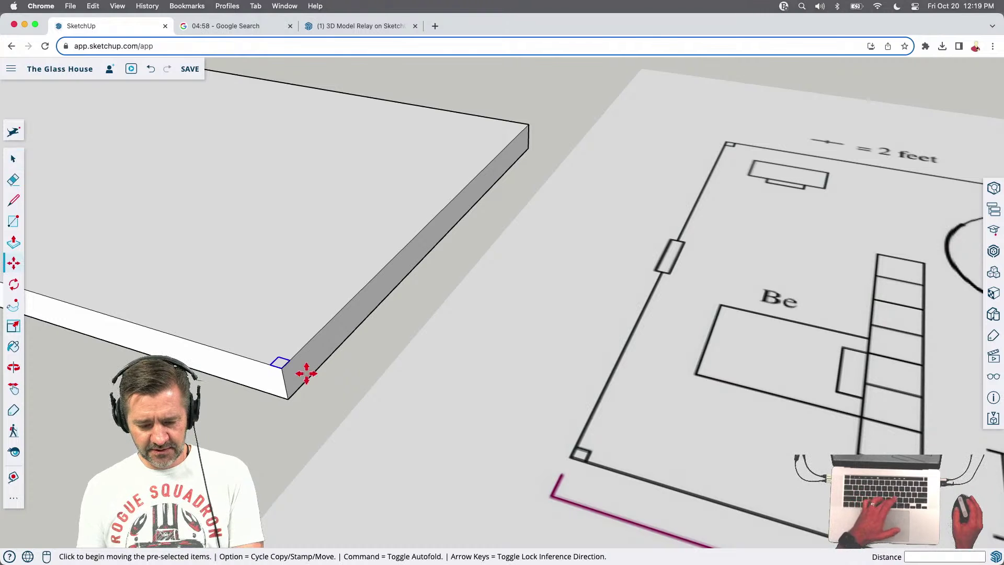
{"action": "left_click", "coordinate": [287, 360]}
{"action": "key", "text": "alt"}
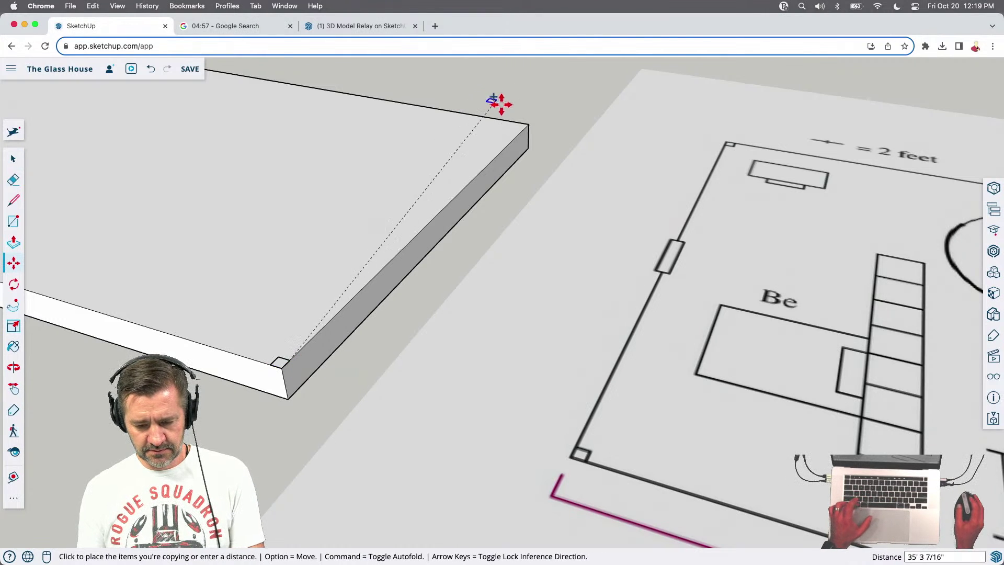
{"action": "left_click", "coordinate": [526, 126]}
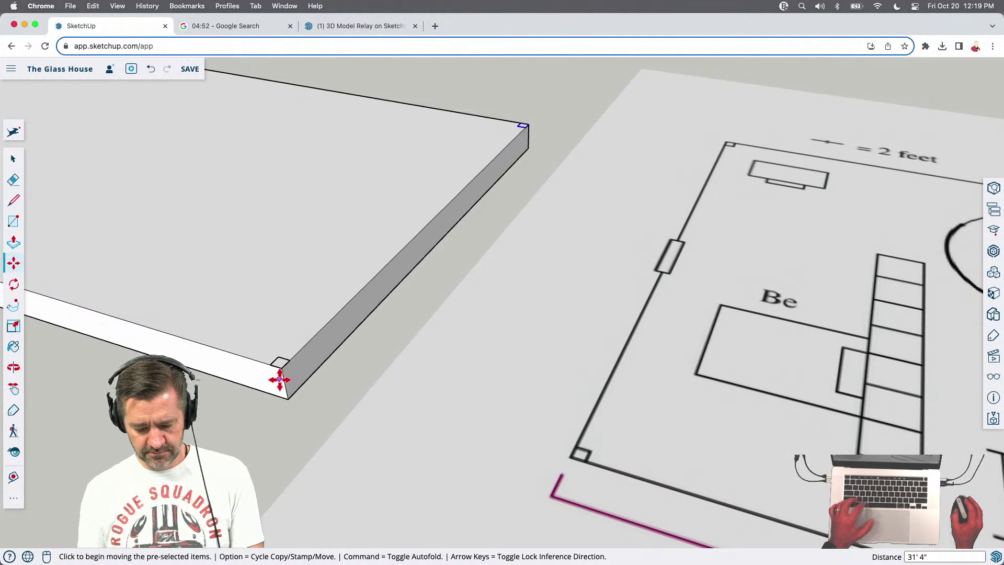
{"action": "key", "text": "space"}
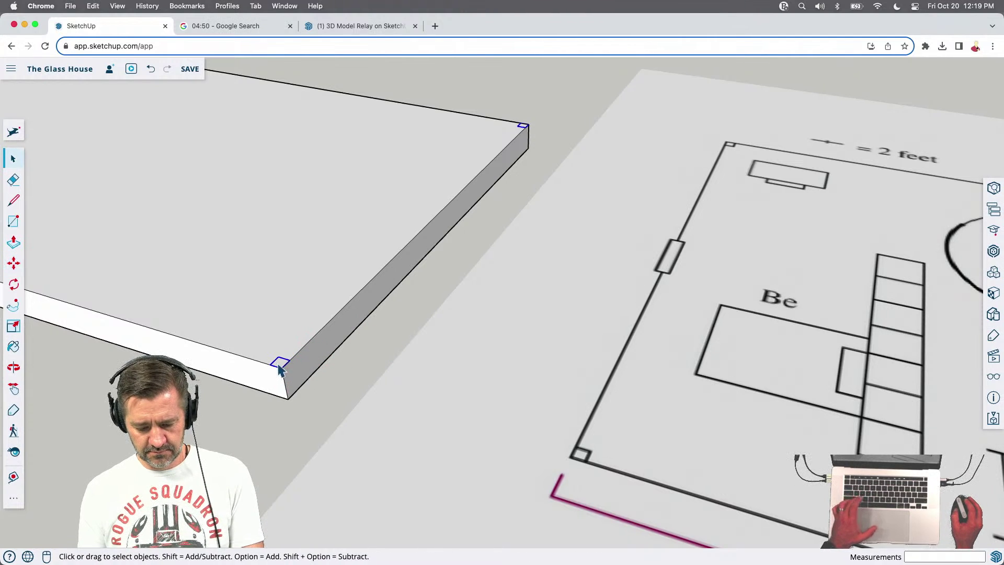
Copy another Column square to the slab's left corner
{"action": "key", "text": "m"}
{"action": "left_click", "coordinate": [276, 361]}
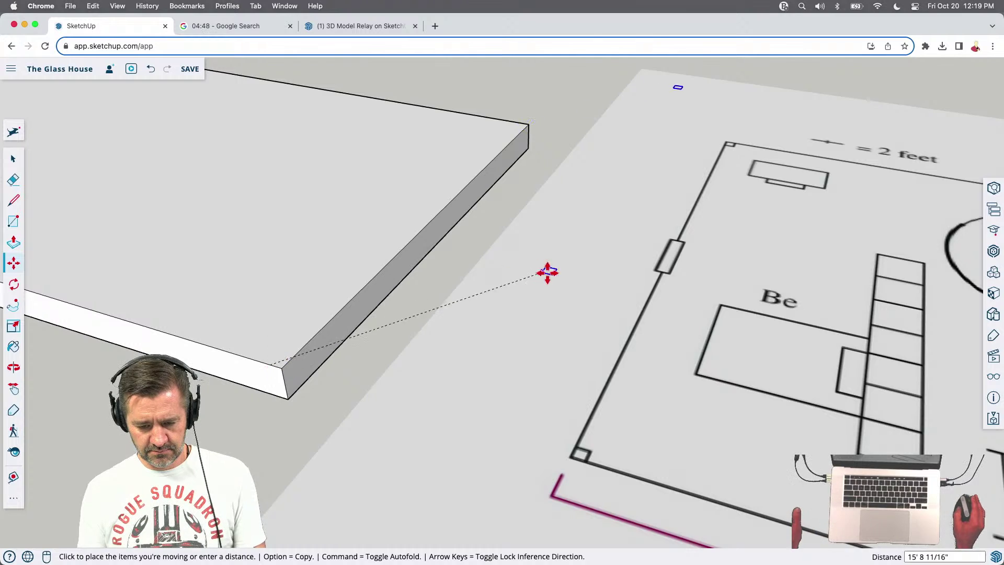
{"action": "scroll", "coordinate": [537, 272], "scroll_direction": "down", "scroll_amount": 8}
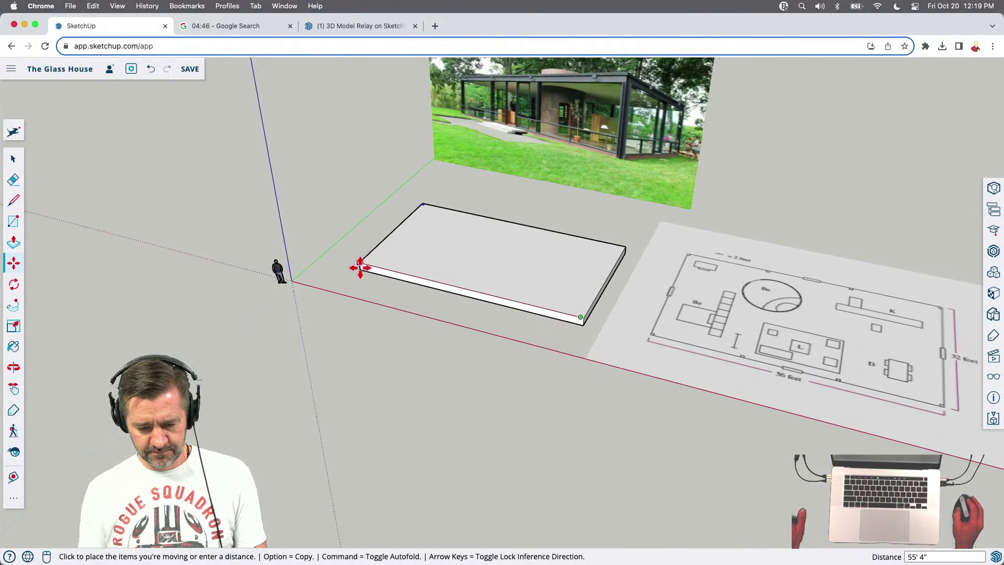
{"action": "scroll", "coordinate": [360, 267], "scroll_direction": "up", "scroll_amount": 6}
{"action": "scroll", "coordinate": [313, 267], "scroll_direction": "down", "scroll_amount": 5}
{"action": "key", "text": "alt"}
{"action": "scroll", "coordinate": [329, 264], "scroll_direction": "up", "scroll_amount": 3}
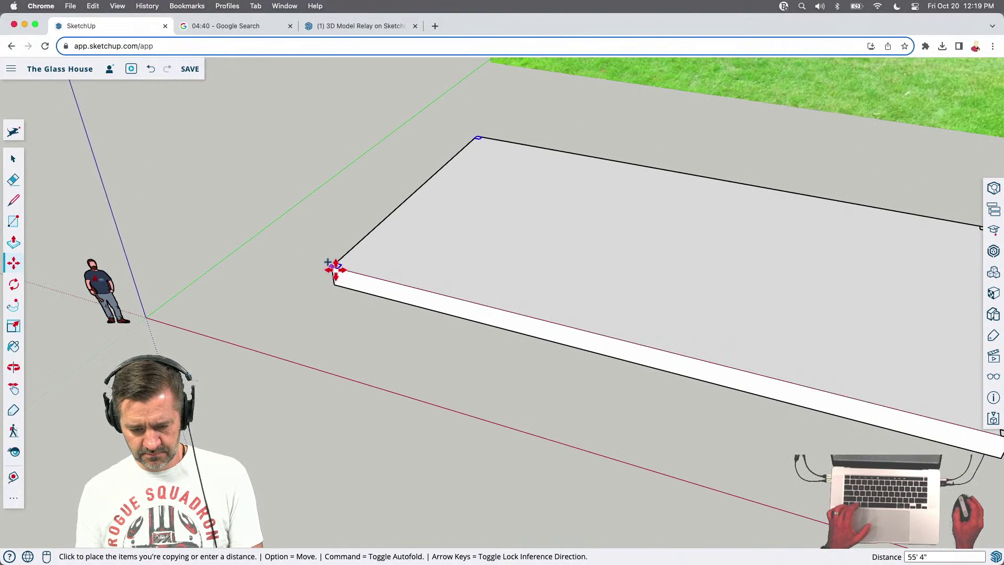
{"action": "left_click", "coordinate": [335, 267]}
{"action": "scroll", "coordinate": [346, 375], "scroll_direction": "down", "scroll_amount": 5}
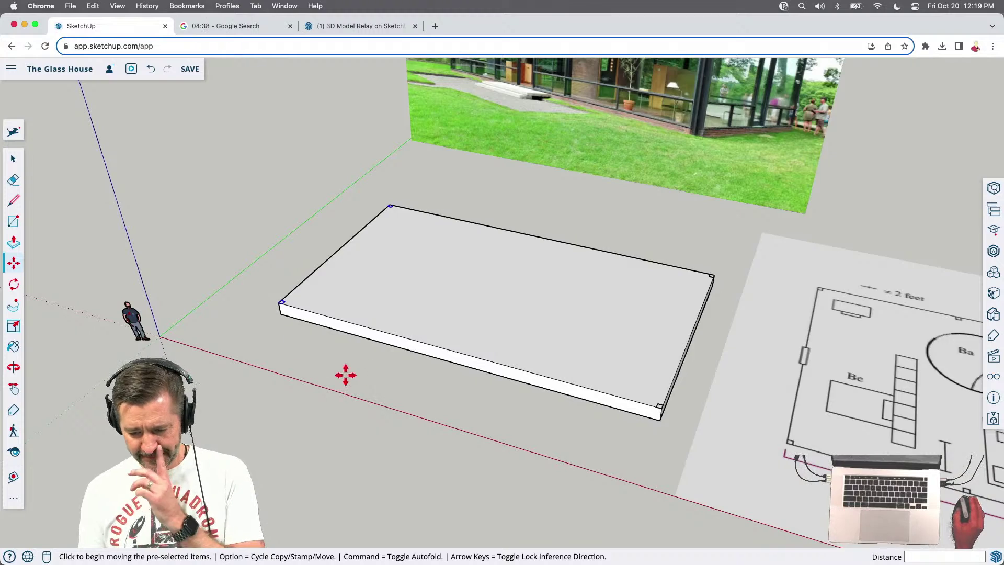
{"action": "scroll", "coordinate": [346, 375], "scroll_direction": "down", "scroll_amount": 3}
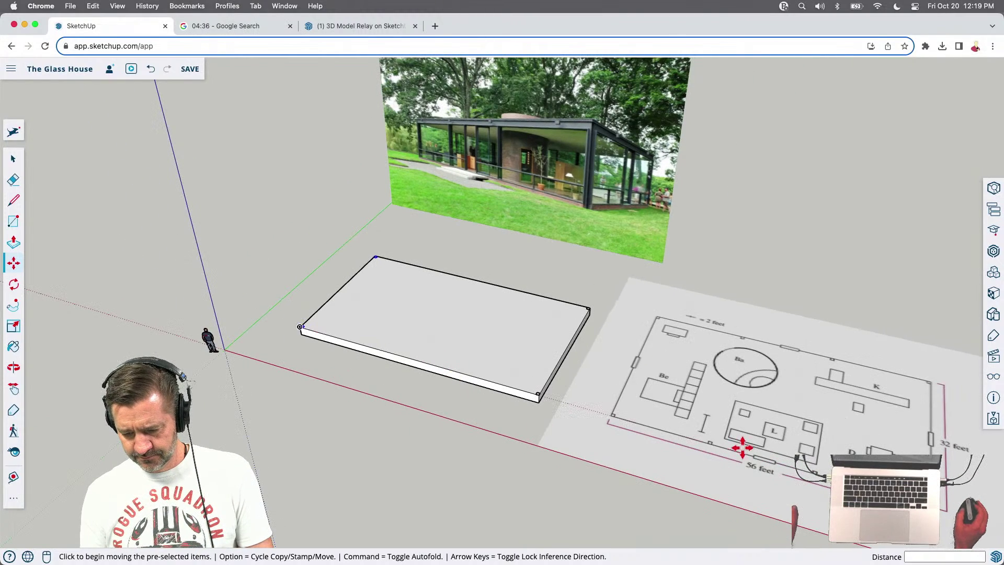
{"action": "scroll", "coordinate": [764, 477], "scroll_direction": "up", "scroll_amount": 2}
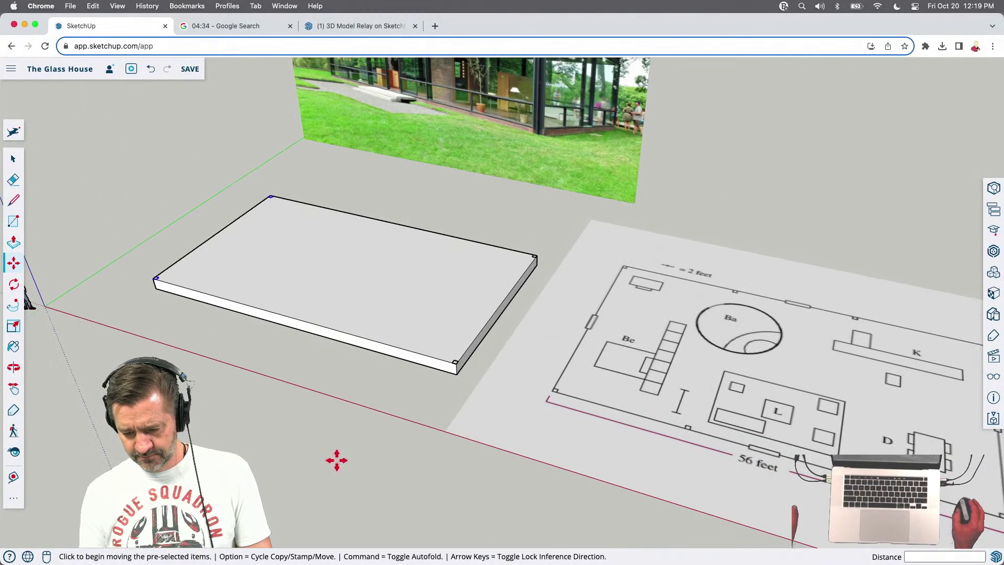
Orbit and zoom in on the slab's front edge, ready to draw a line
{"action": "middle_click_drag", "start_coordinate": [310, 436], "coordinate": [366, 439]}
{"action": "scroll", "coordinate": [376, 426], "scroll_direction": "down", "scroll_amount": 2}
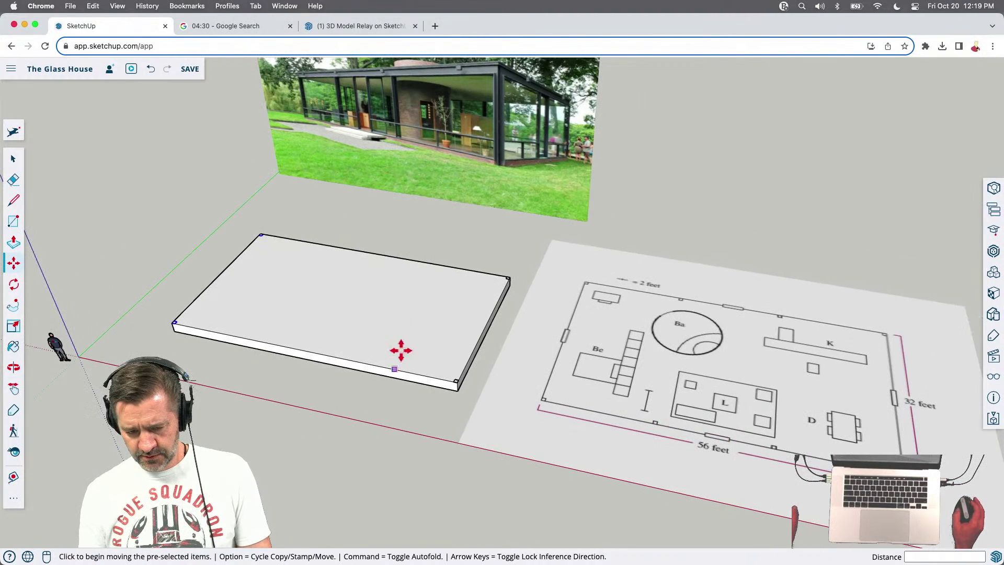
{"action": "scroll", "coordinate": [374, 385], "scroll_direction": "up", "scroll_amount": 3}
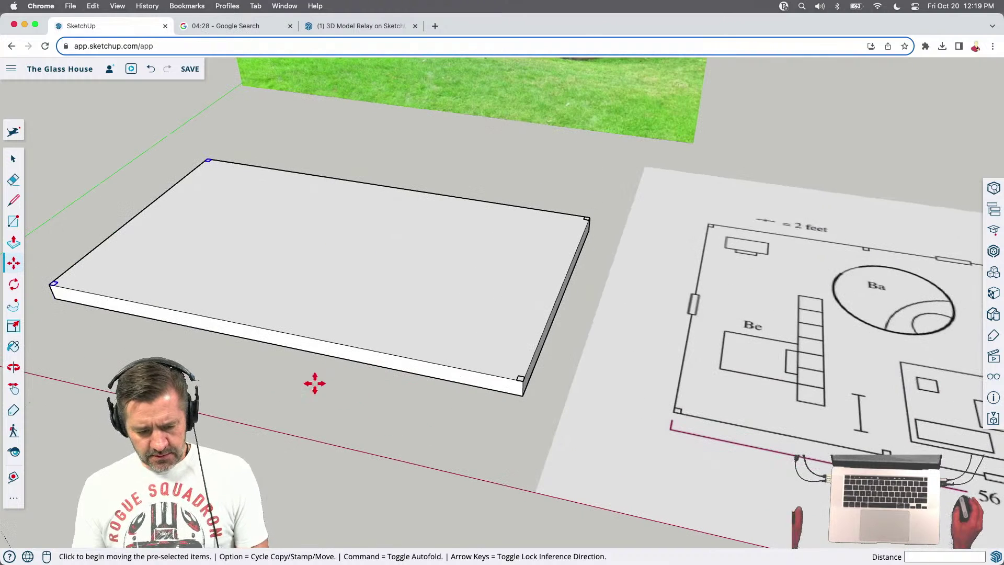
{"action": "key", "text": "l"}
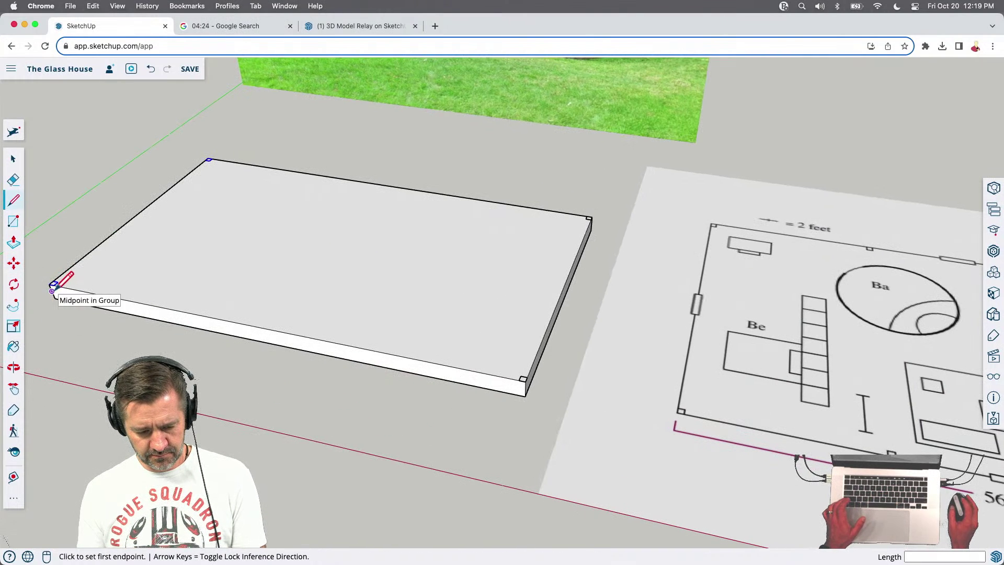
Draw a line along the slab's front edge and divide it into 4 equal segments
{"action": "left_click", "coordinate": [52, 289]}
{"action": "left_click", "coordinate": [526, 388]}
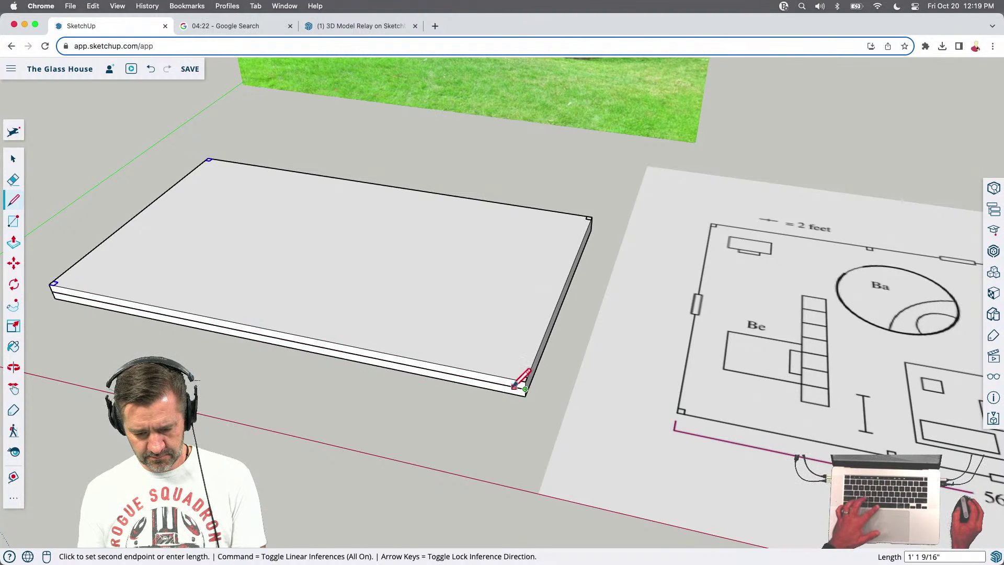
{"action": "key", "text": "space"}
{"action": "right_click", "coordinate": [502, 390]}
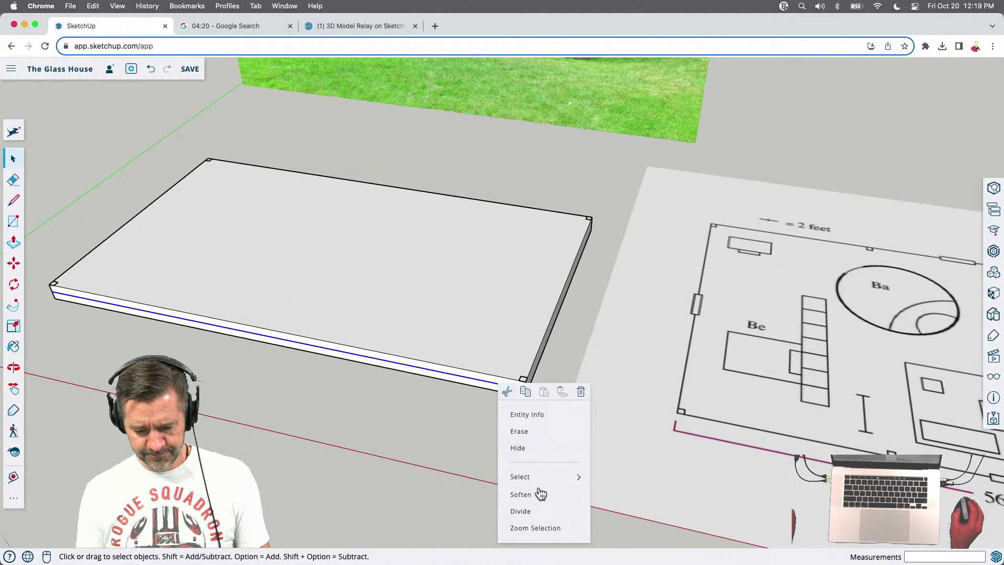
{"action": "left_click", "coordinate": [520, 511]}
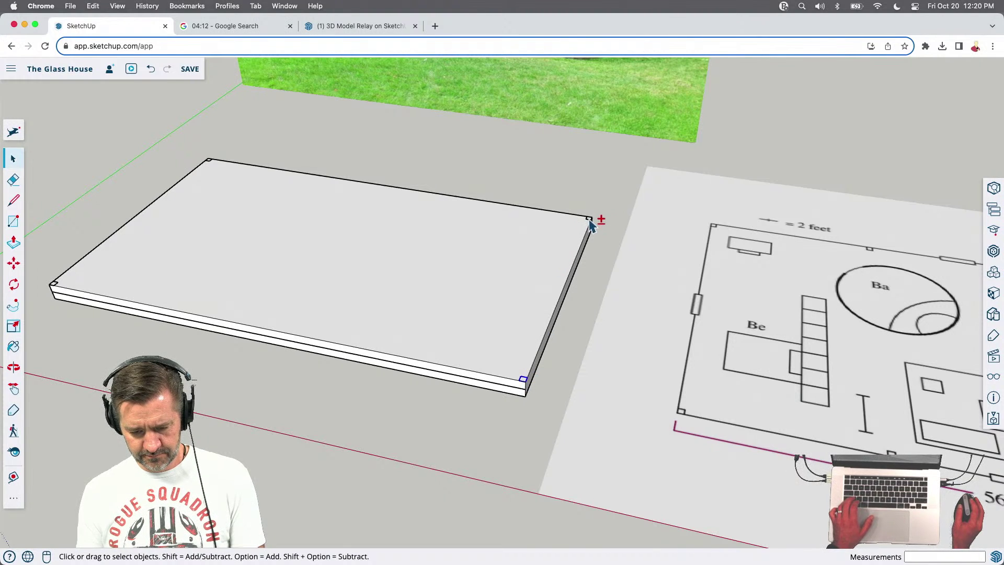
{"action": "scroll", "coordinate": [521, 410], "scroll_direction": "up", "scroll_amount": 5}
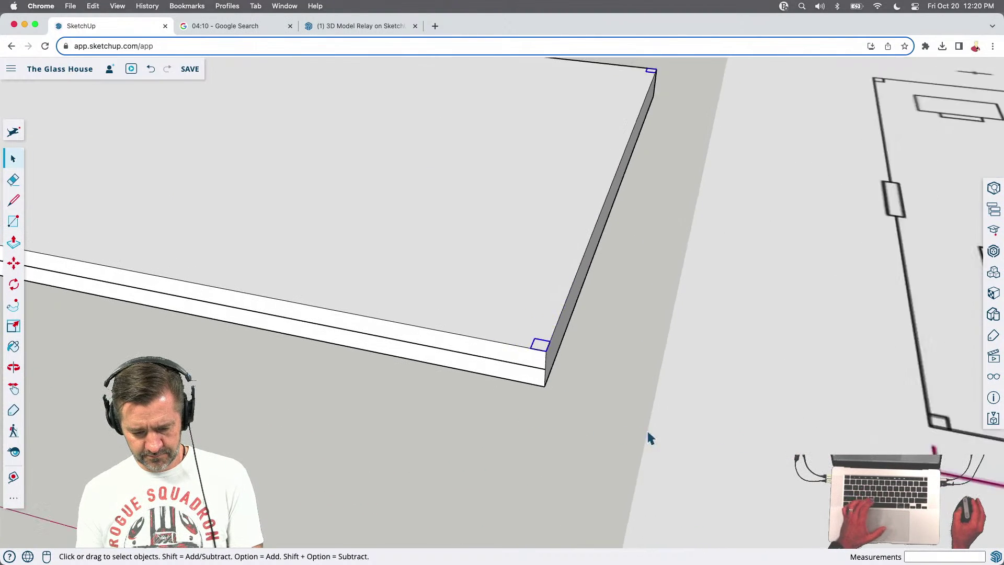
Copy the corner column square to the first division point, cancelling a stray extra copy
{"action": "key", "text": "m"}
{"action": "scroll", "coordinate": [560, 359], "scroll_direction": "up", "scroll_amount": 3}
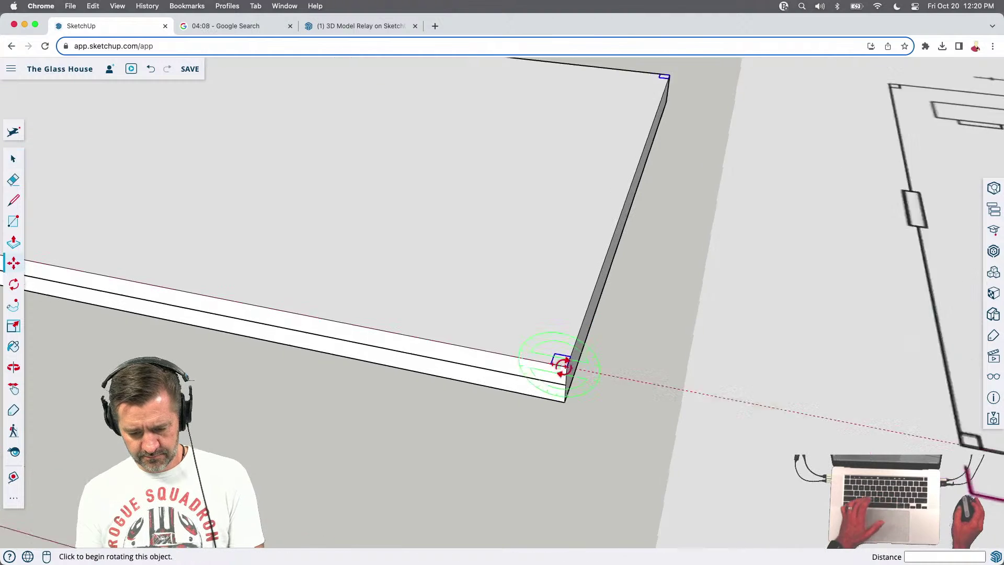
{"action": "left_click", "coordinate": [555, 366]}
{"action": "scroll", "coordinate": [674, 385], "scroll_direction": "down", "scroll_amount": 6}
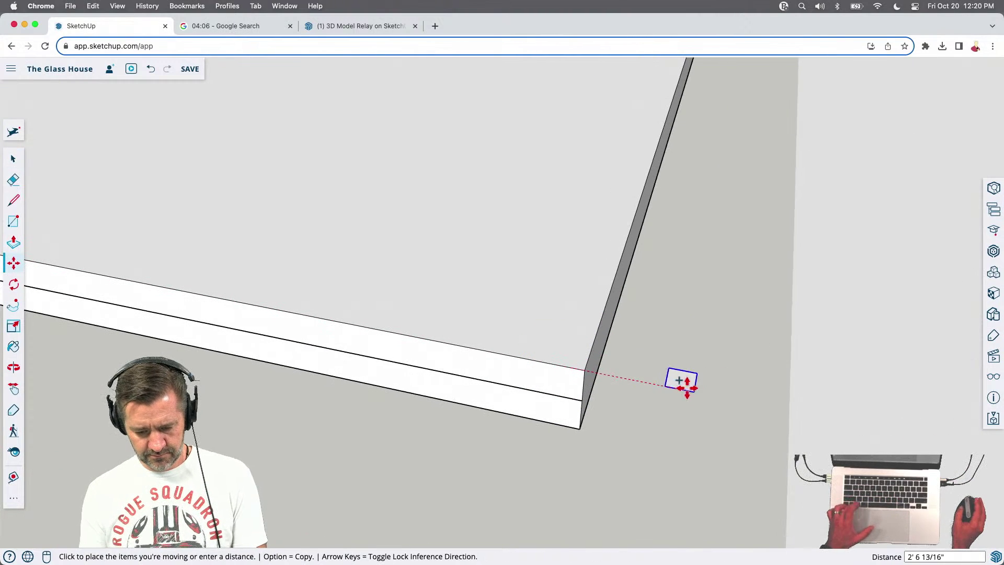
{"action": "key", "text": "alt"}
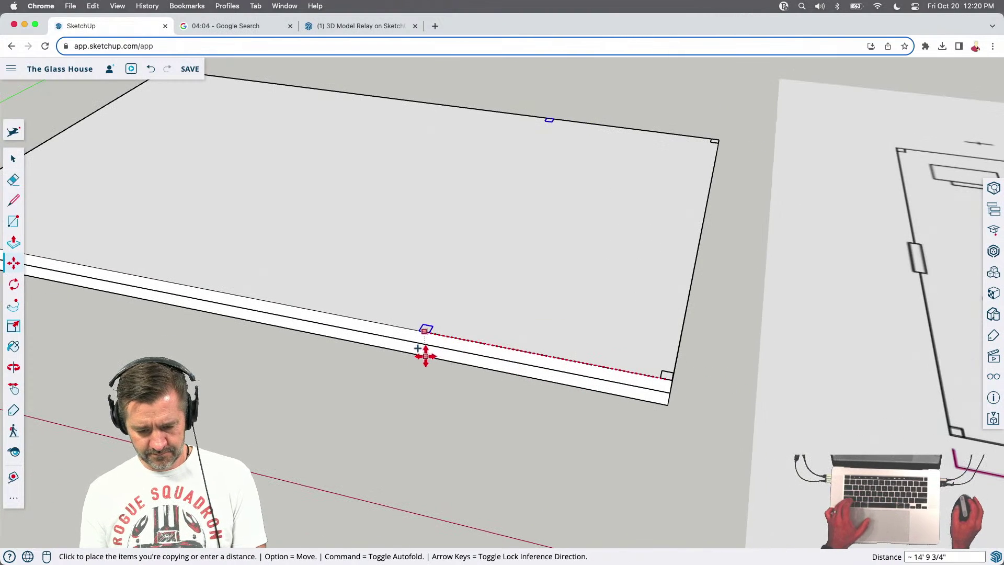
{"action": "left_click", "coordinate": [371, 333]}
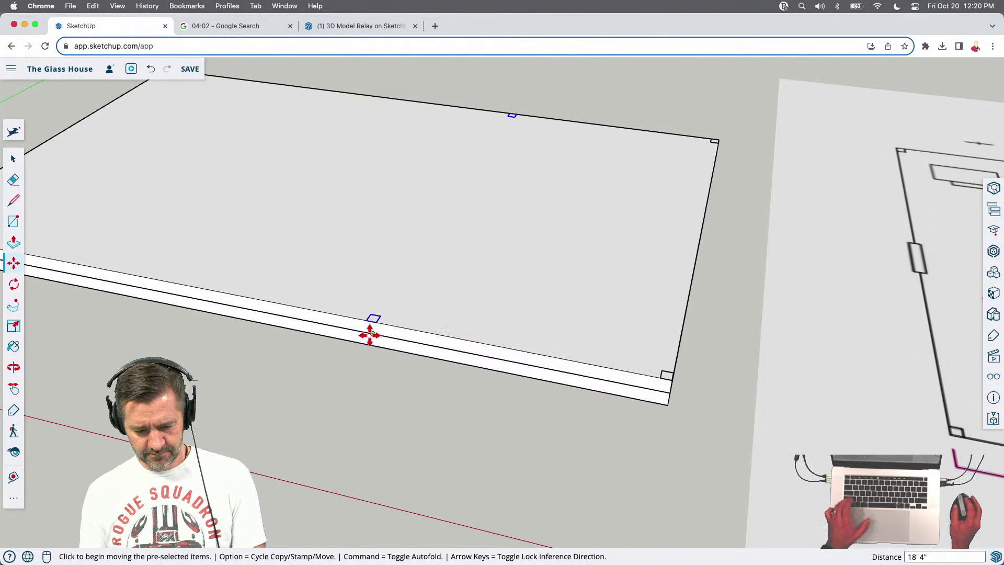
{"action": "left_click", "coordinate": [372, 335]}
{"action": "scroll", "coordinate": [538, 324], "scroll_direction": "down", "scroll_amount": 2}
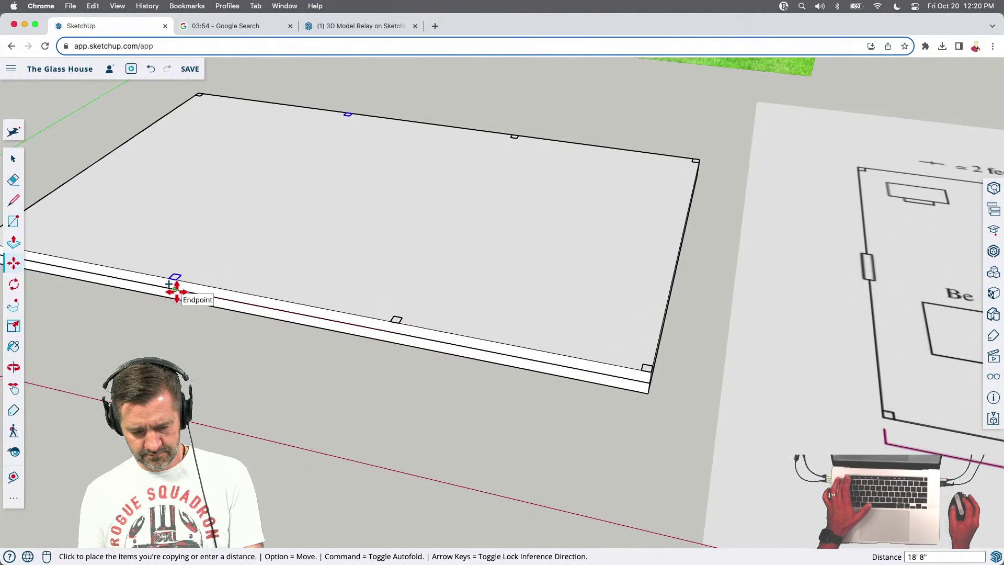
{"action": "key", "text": "Escape"}
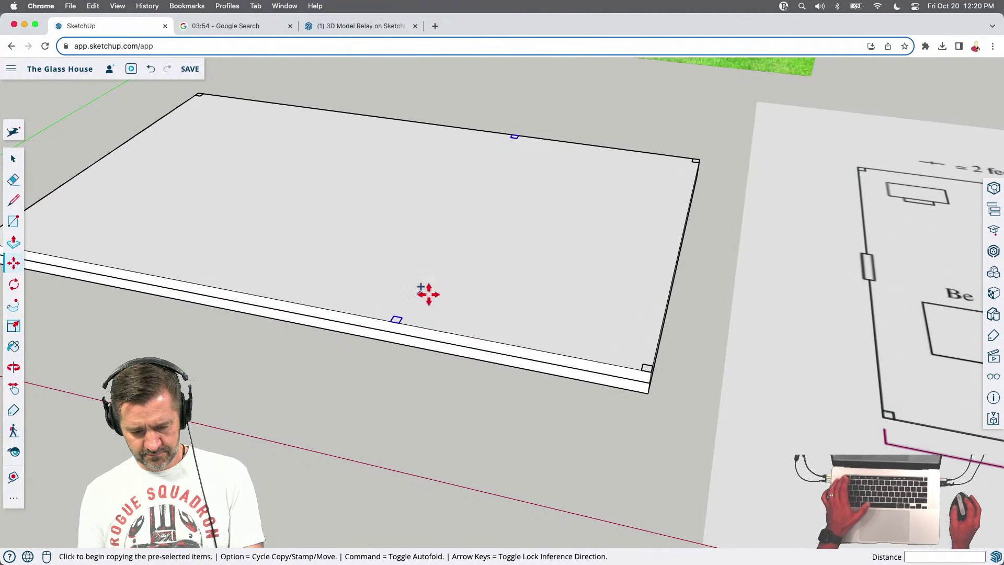
Copy another column square to the next division point and inspect the slab from two sides
{"action": "left_click", "coordinate": [395, 333]}
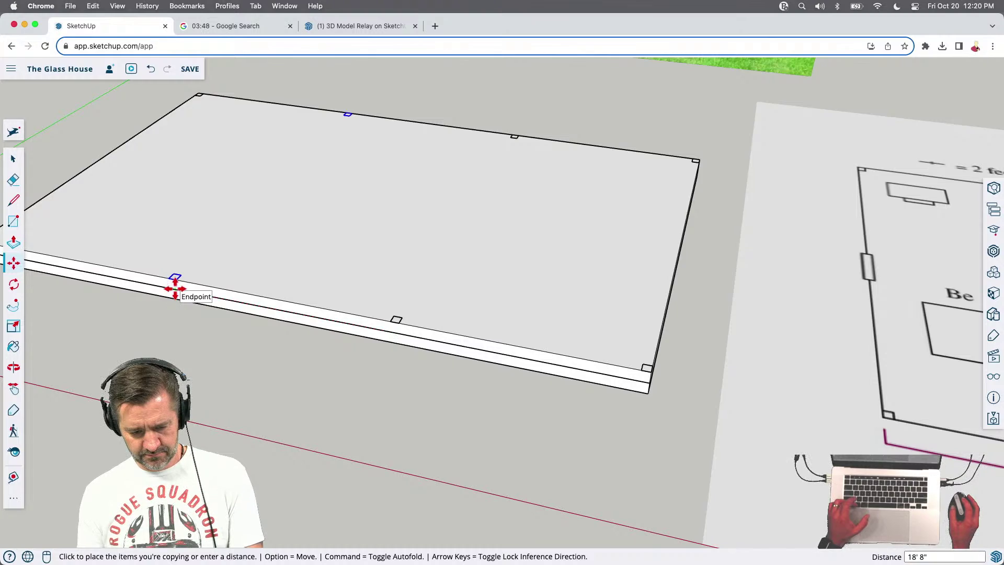
{"action": "left_click", "coordinate": [175, 289]}
{"action": "scroll", "coordinate": [267, 381], "scroll_direction": "down", "scroll_amount": 3}
{"action": "middle_click_drag", "start_coordinate": [267, 381], "coordinate": [450, 434]}
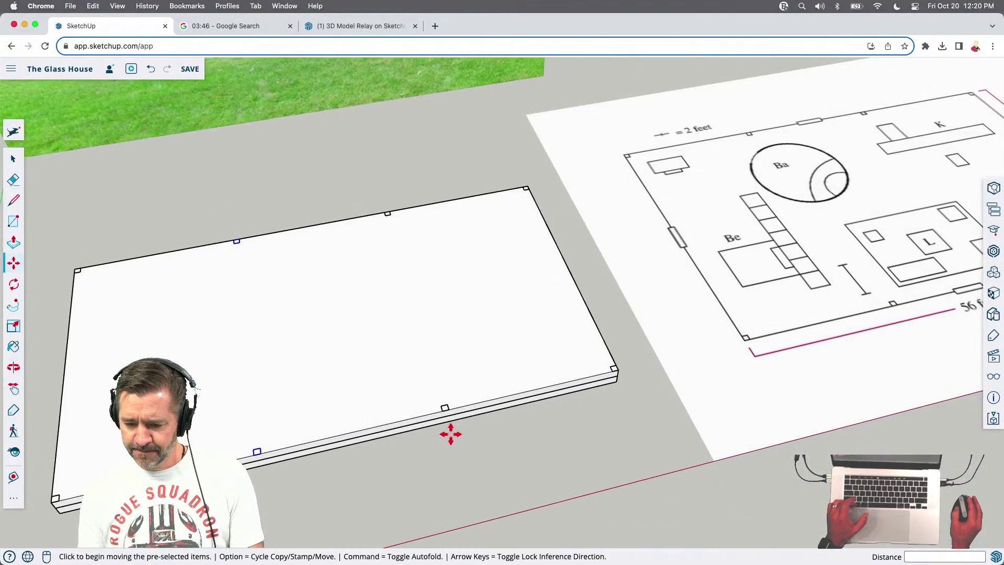
{"action": "scroll", "coordinate": [444, 429], "scroll_direction": "down", "scroll_amount": 3}
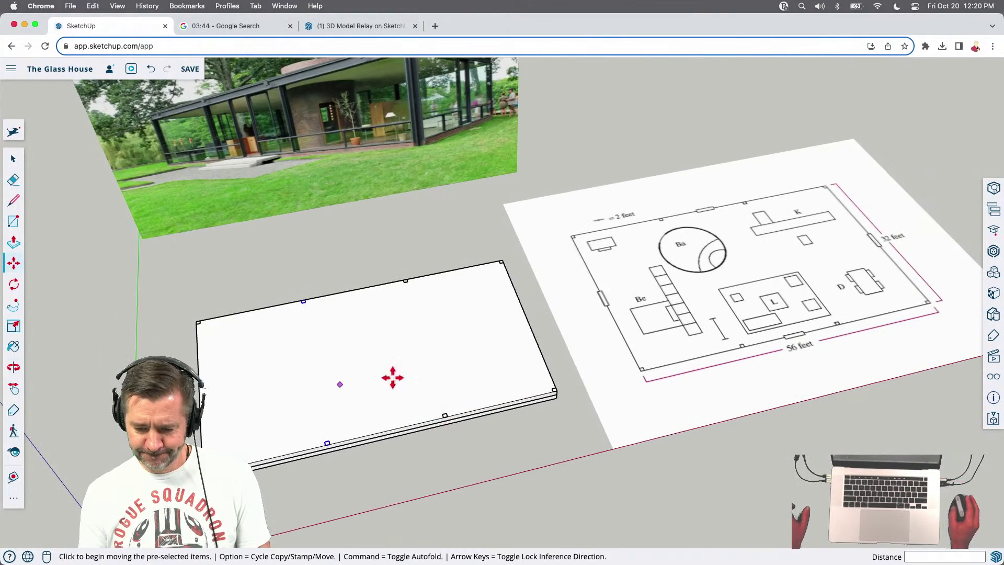
{"action": "middle_click_drag", "start_coordinate": [549, 444], "coordinate": [78, 349]}
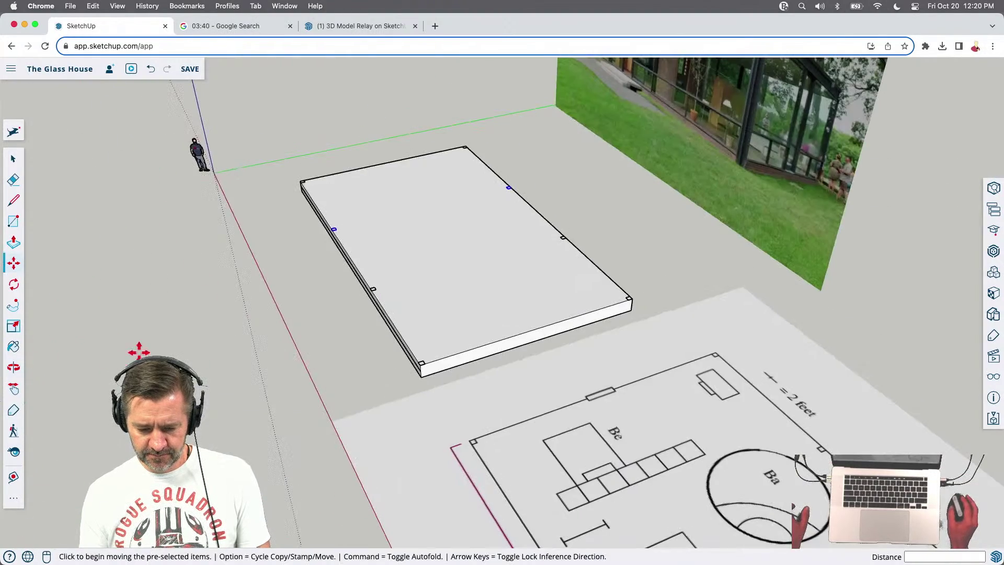
{"action": "scroll", "coordinate": [424, 365], "scroll_direction": "up", "scroll_amount": 5}
{"action": "key", "text": "space"}
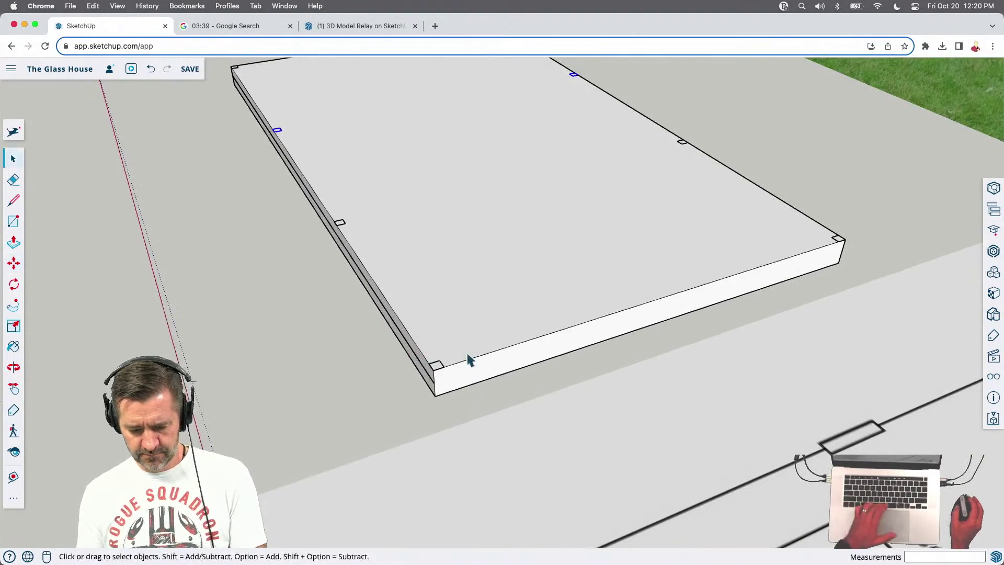
Inside the Column component, Push/Pull the face up 10'
{"action": "double_click", "coordinate": [439, 372]}
{"action": "key", "text": "p"}
{"action": "left_click", "coordinate": [431, 361]}
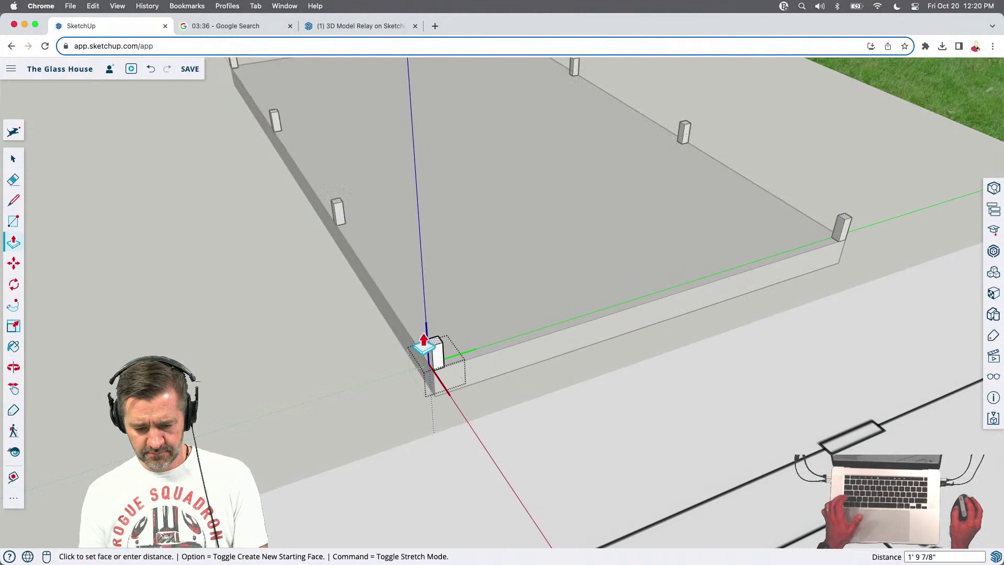
{"action": "type", "text": "10'"}
{"action": "key", "text": "Return"}
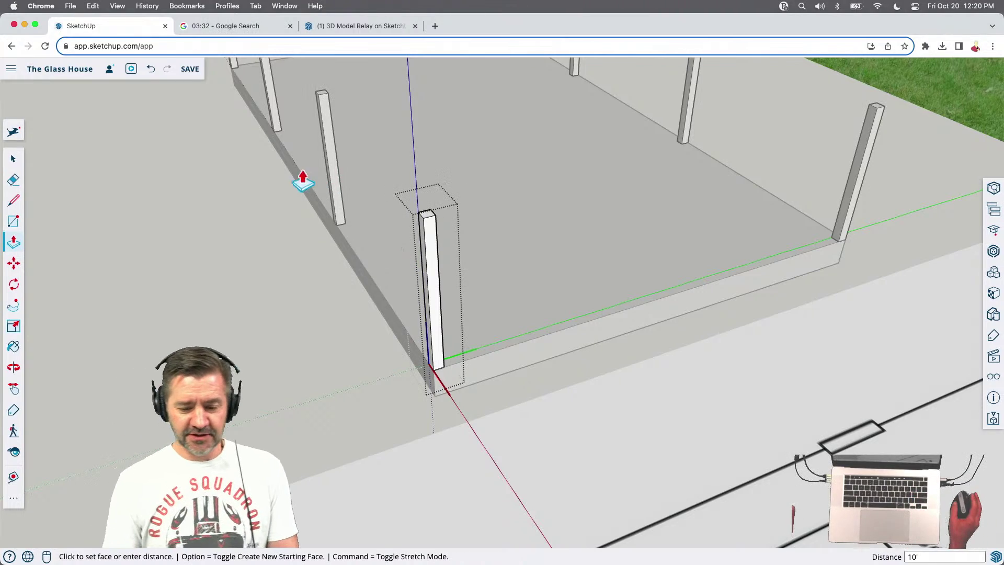
{"action": "key", "text": "space"}
Orbit to an eye-level view and select all eight columns
{"action": "middle_click_drag", "start_coordinate": [235, 321], "coordinate": [404, 361]}
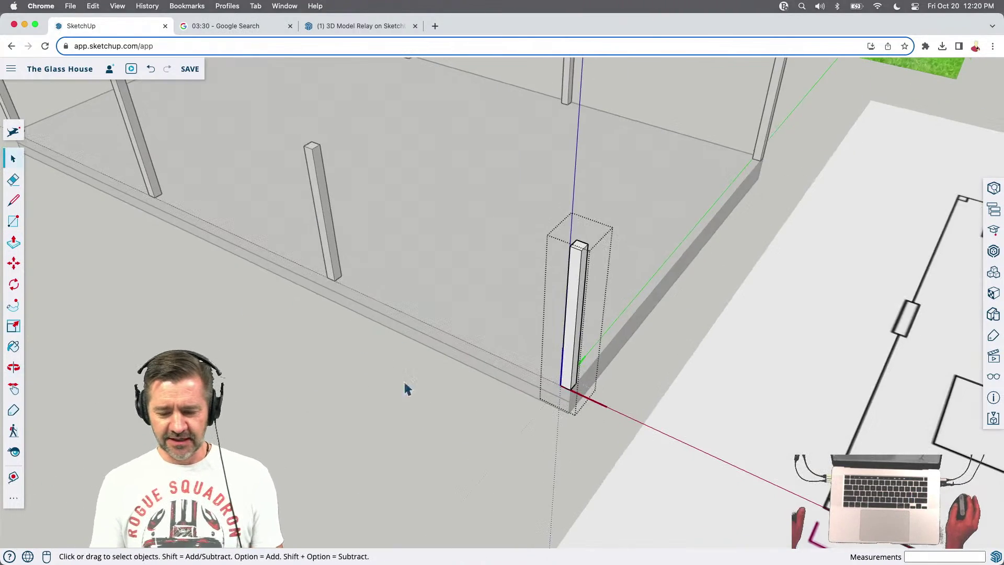
{"action": "scroll", "coordinate": [403, 361], "scroll_direction": "down", "scroll_amount": 5}
{"action": "middle_click_drag", "start_coordinate": [406, 415], "coordinate": [403, 218]}
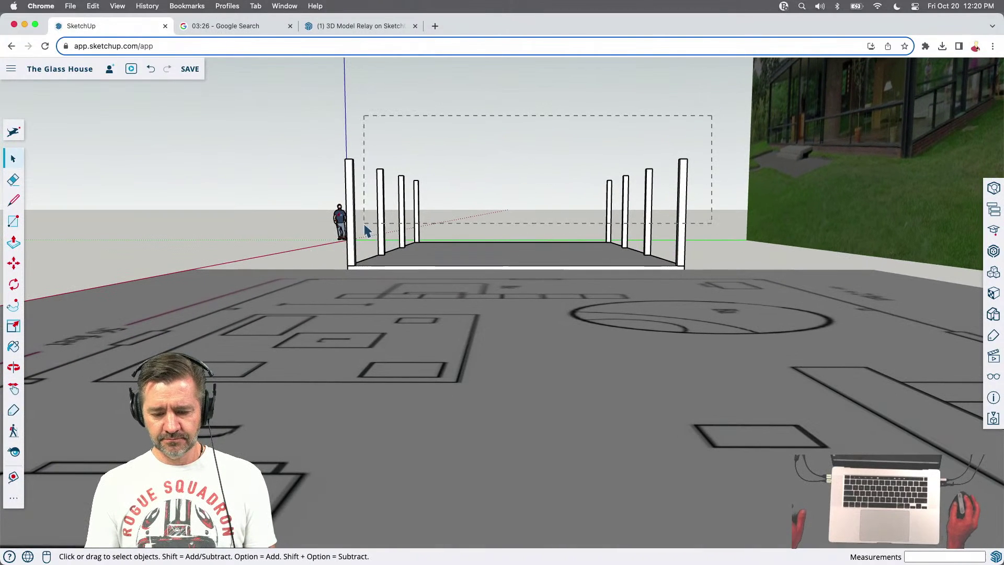
{"action": "left_click_drag", "start_coordinate": [333, 182], "coordinate": [333, 182]}
{"action": "middle_click_drag", "start_coordinate": [268, 189], "coordinate": [678, 277]}
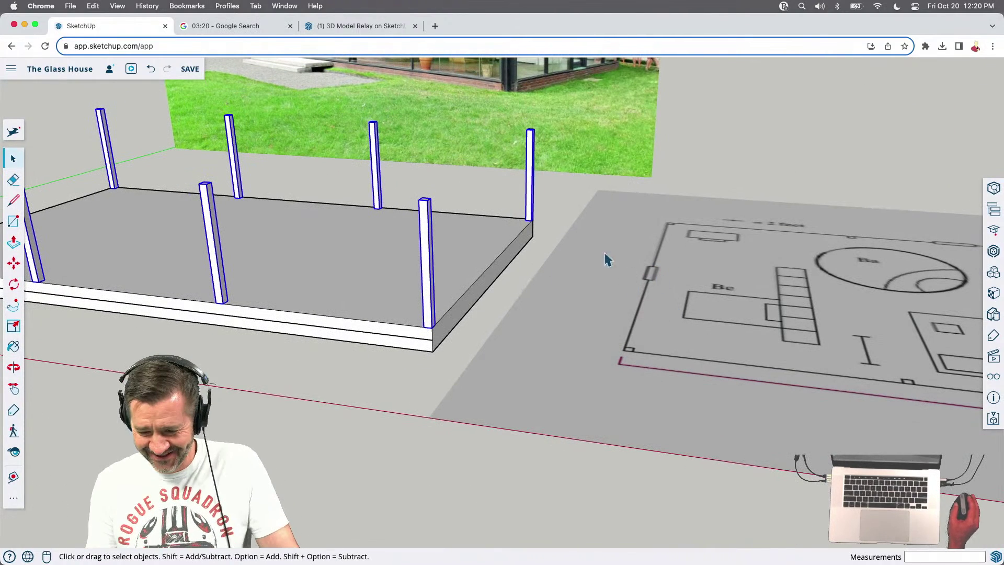
In Entity Info, assign the Columns tag to the eight selected columns
{"action": "left_click", "coordinate": [994, 189]}
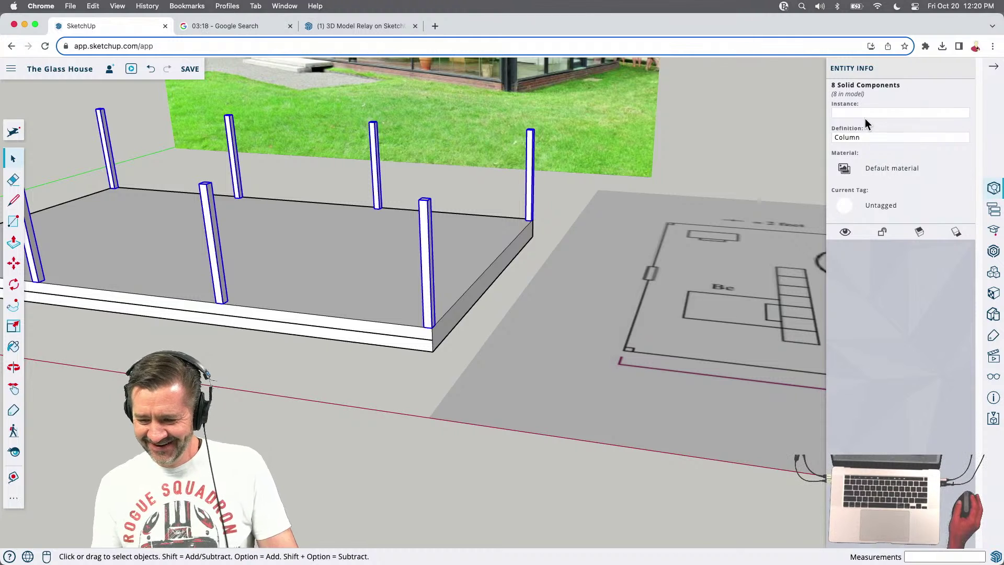
{"action": "left_click", "coordinate": [845, 205]}
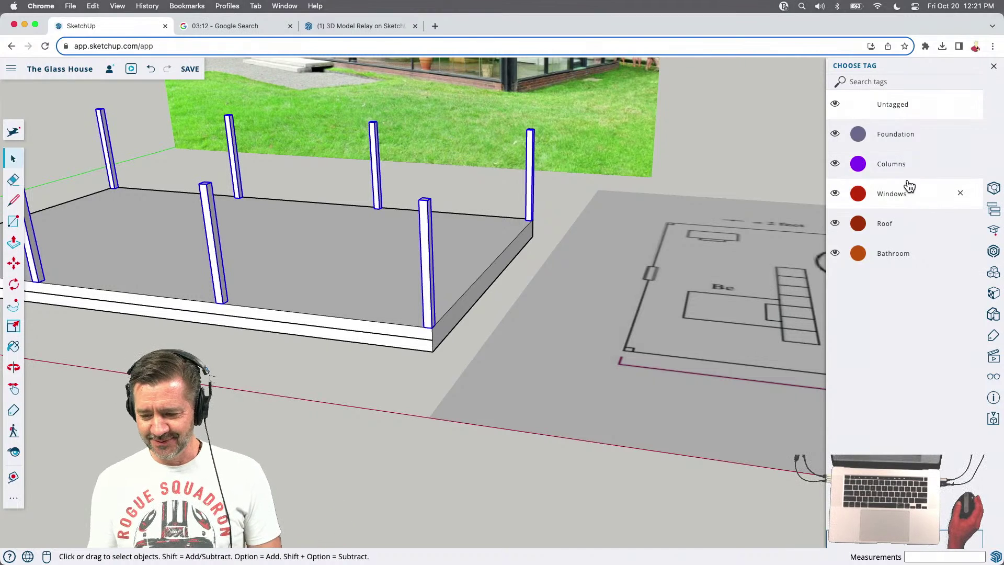
{"action": "left_click", "coordinate": [862, 166]}
{"action": "middle_click_drag", "start_coordinate": [544, 398], "coordinate": [538, 506]}
Draw a first rectangle between column tops, then undo the mistaken face
{"action": "key", "text": "r"}
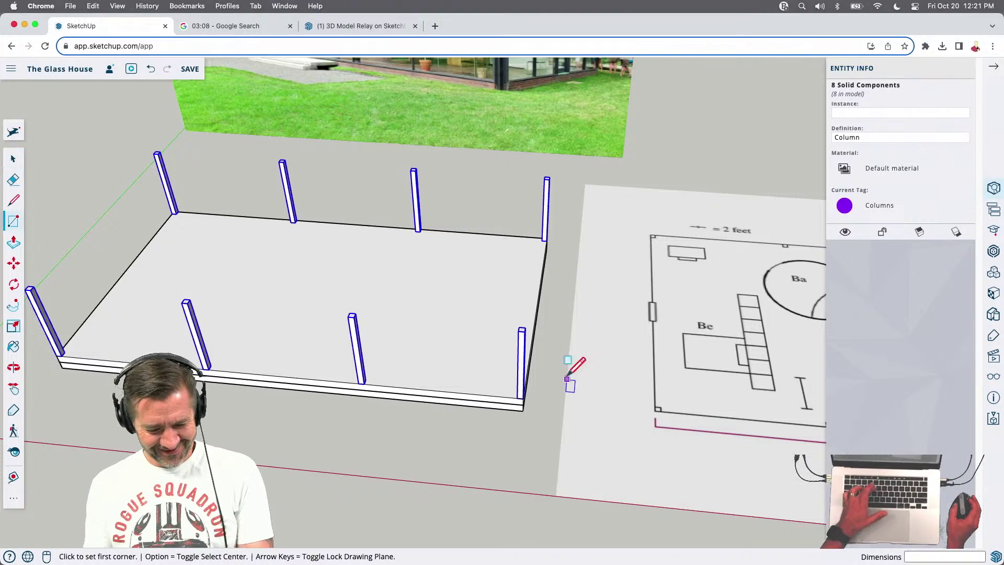
{"action": "scroll", "coordinate": [366, 347], "scroll_direction": "up", "scroll_amount": 5}
{"action": "scroll", "coordinate": [657, 303], "scroll_direction": "down", "scroll_amount": 5}
{"action": "scroll", "coordinate": [207, 285], "scroll_direction": "up", "scroll_amount": 4}
{"action": "scroll", "coordinate": [207, 285], "scroll_direction": "up", "scroll_amount": 2}
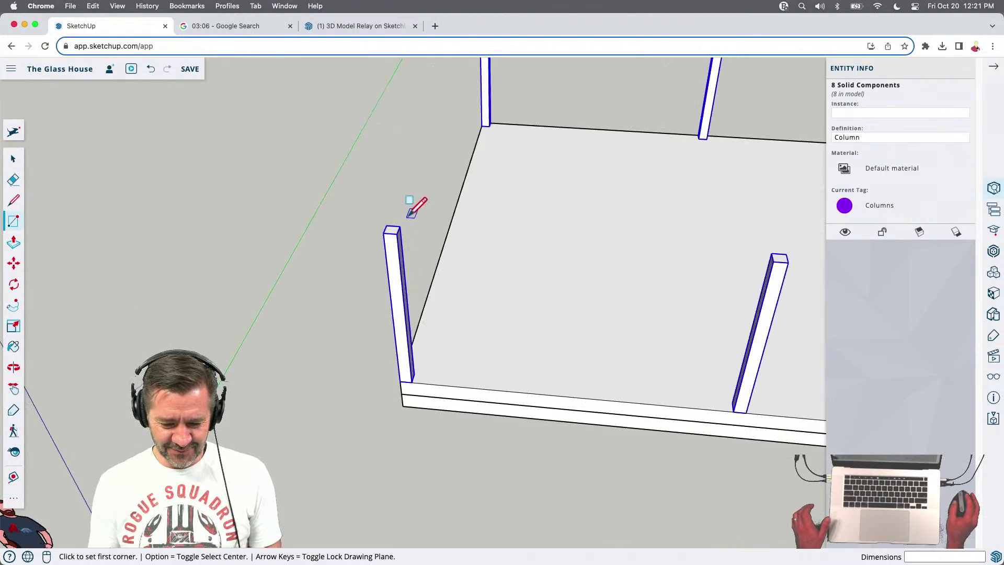
{"action": "left_click", "coordinate": [385, 233]}
{"action": "scroll", "coordinate": [213, 291], "scroll_direction": "down", "scroll_amount": 5}
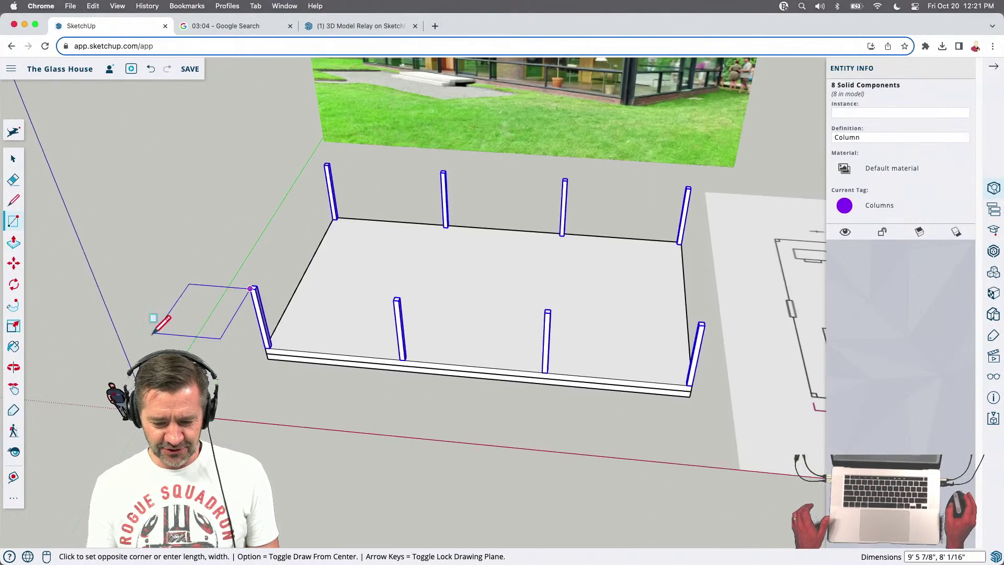
{"action": "scroll", "coordinate": [575, 185], "scroll_direction": "up", "scroll_amount": 6}
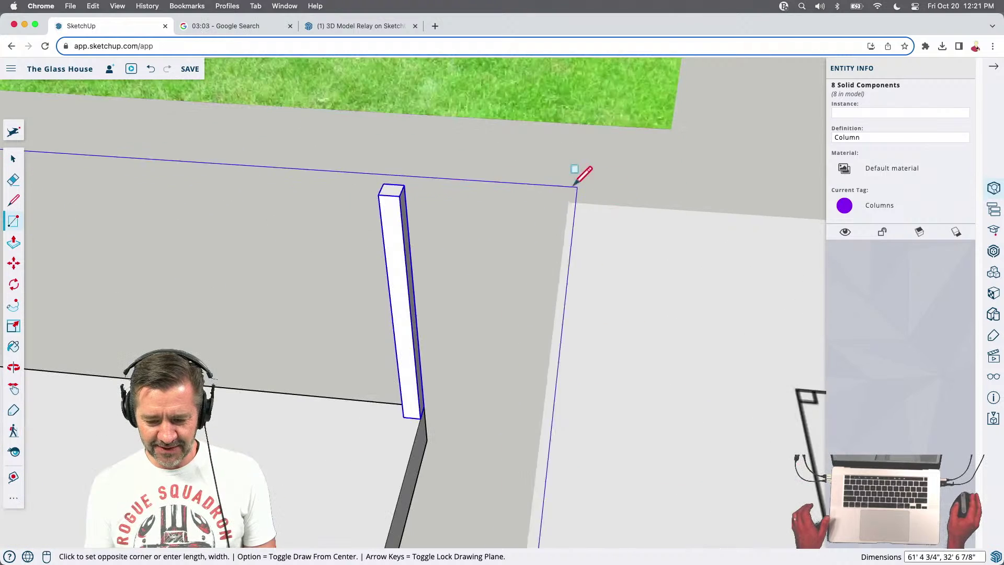
{"action": "left_click", "coordinate": [402, 182]}
{"action": "key", "text": "super+z"}
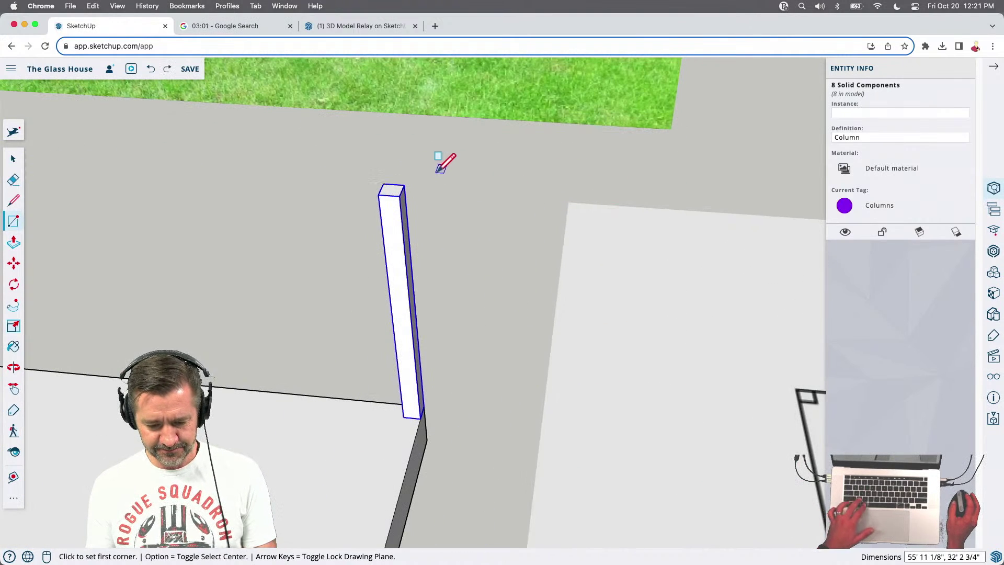
Redraw the roof rectangle from one column top to the far opposite column top
{"action": "left_click", "coordinate": [404, 185]}
{"action": "scroll", "coordinate": [729, 197], "scroll_direction": "down", "scroll_amount": 6}
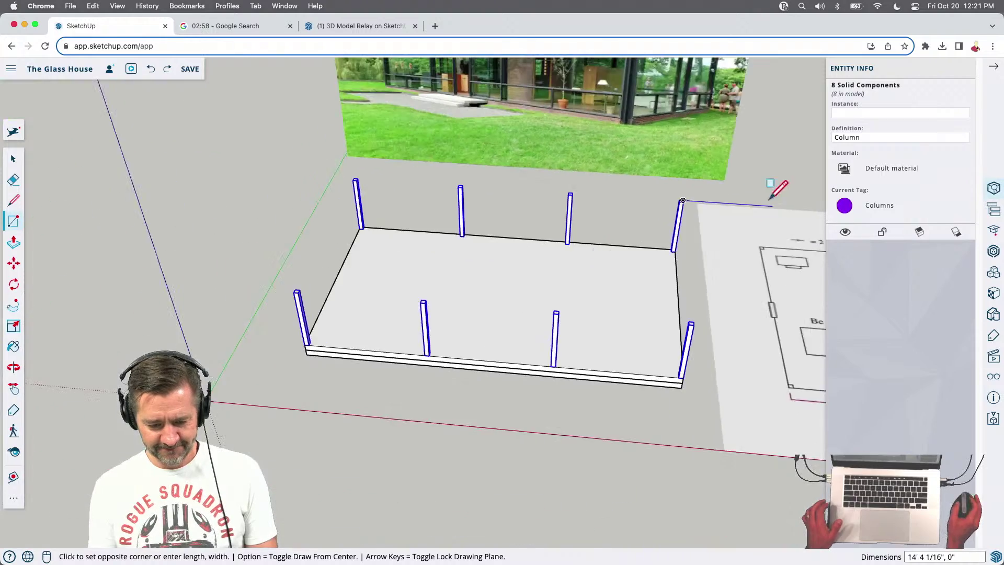
{"action": "scroll", "coordinate": [325, 336], "scroll_direction": "up", "scroll_amount": 6}
{"action": "left_click", "coordinate": [263, 197]}
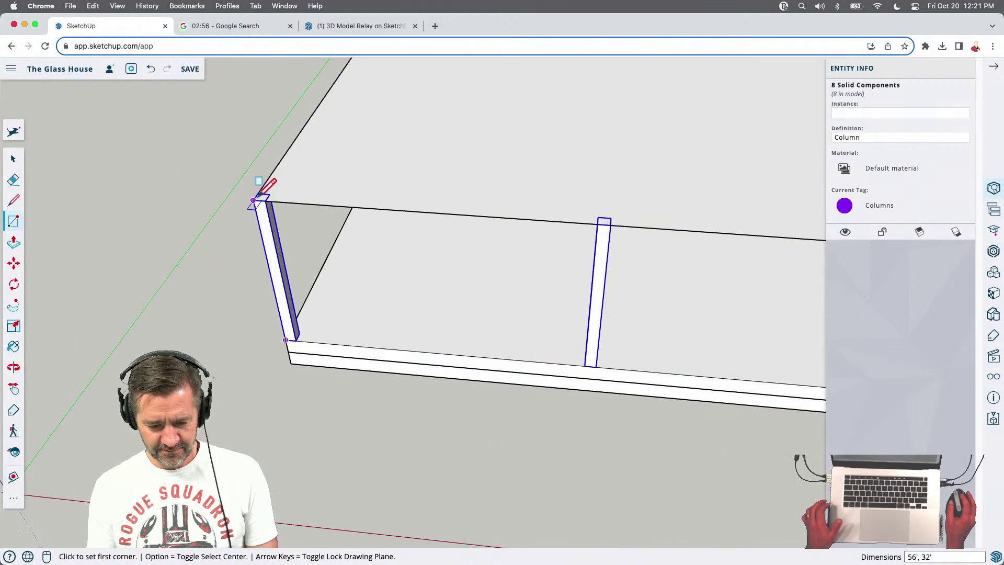
{"action": "scroll", "coordinate": [578, 384], "scroll_direction": "down", "scroll_amount": 3}
{"action": "scroll", "coordinate": [579, 384], "scroll_direction": "down", "scroll_amount": 3}
{"action": "middle_click_drag", "start_coordinate": [359, 307], "coordinate": [604, 265]}
Push/Pull the roof face up 2'
{"action": "key", "text": "p"}
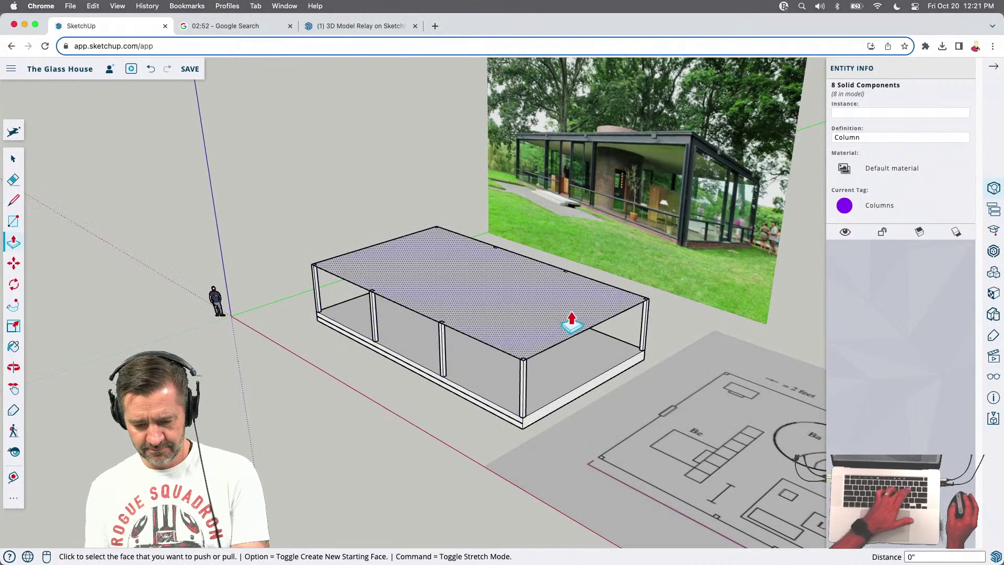
{"action": "left_click", "coordinate": [554, 315]}
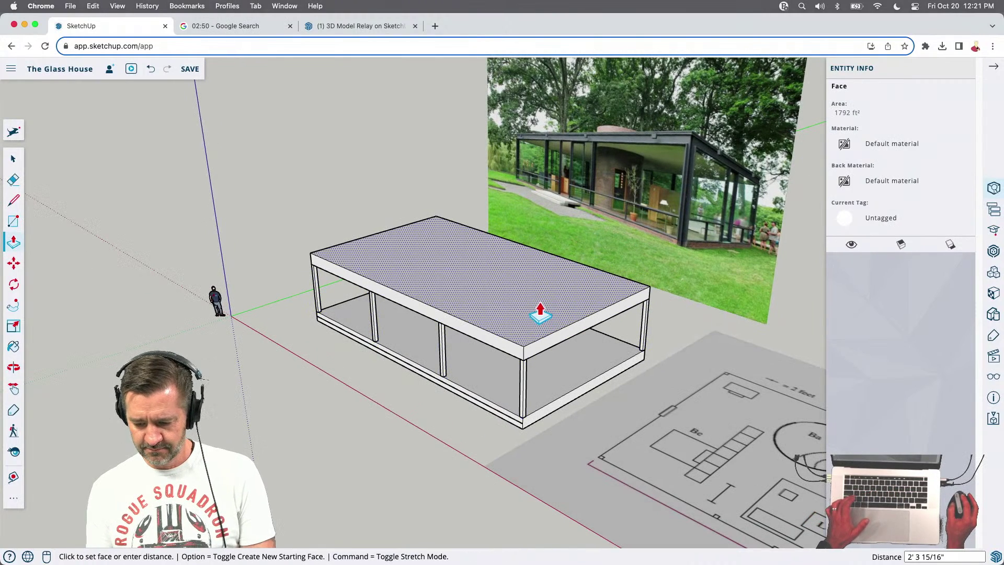
{"action": "type", "text": "2'"}
{"action": "key", "text": "Return"}
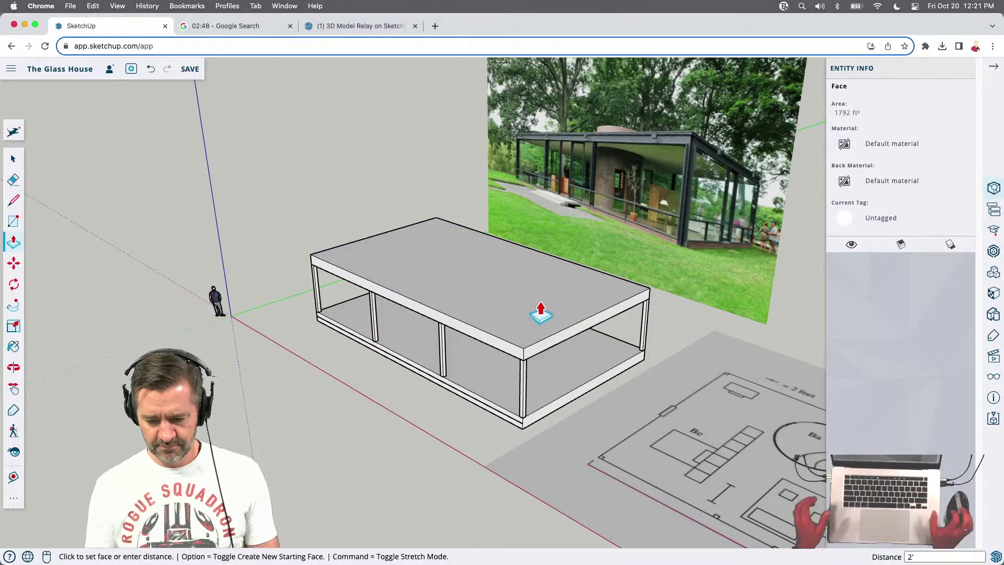
{"action": "middle_click_drag", "start_coordinate": [544, 312], "coordinate": [549, 358]}
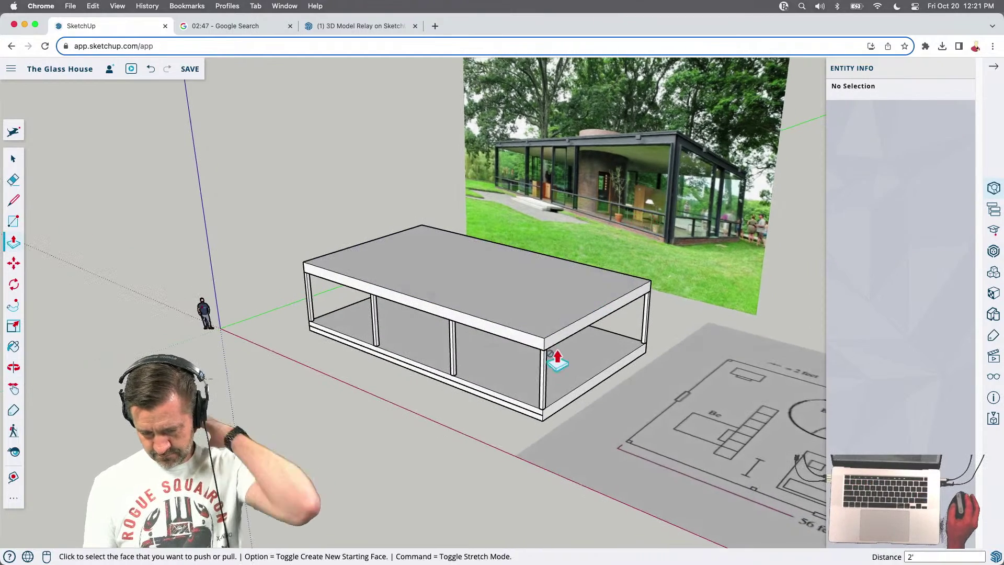
Make the whole roof slab a group and assign it the Roof tag
{"action": "key", "text": "space"}
{"action": "left_click", "coordinate": [497, 316]}
{"action": "triple_click", "coordinate": [495, 311]}
{"action": "right_click", "coordinate": [494, 312]}
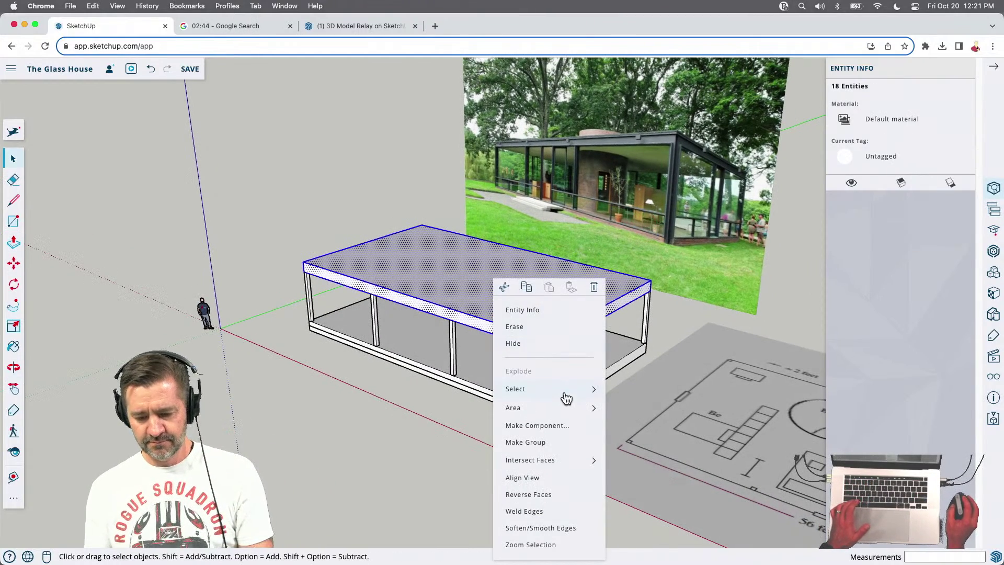
{"action": "left_click", "coordinate": [551, 443]}
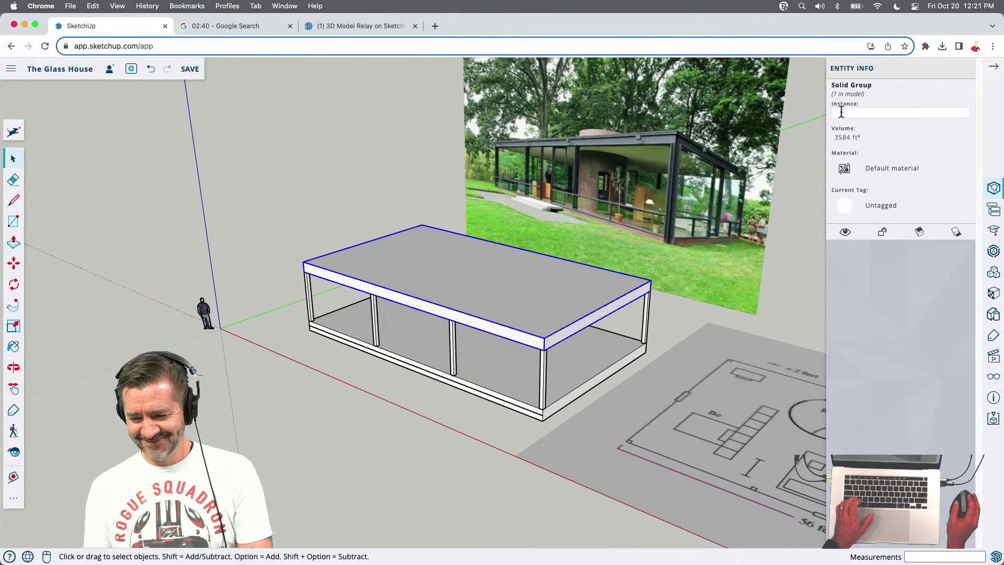
{"action": "left_click", "coordinate": [862, 206]}
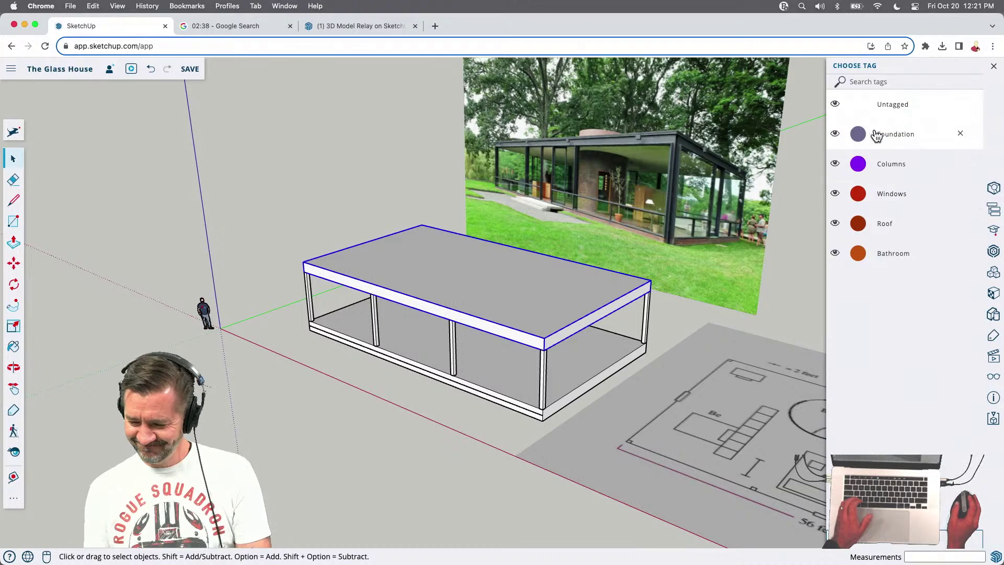
{"action": "left_click", "coordinate": [873, 227]}
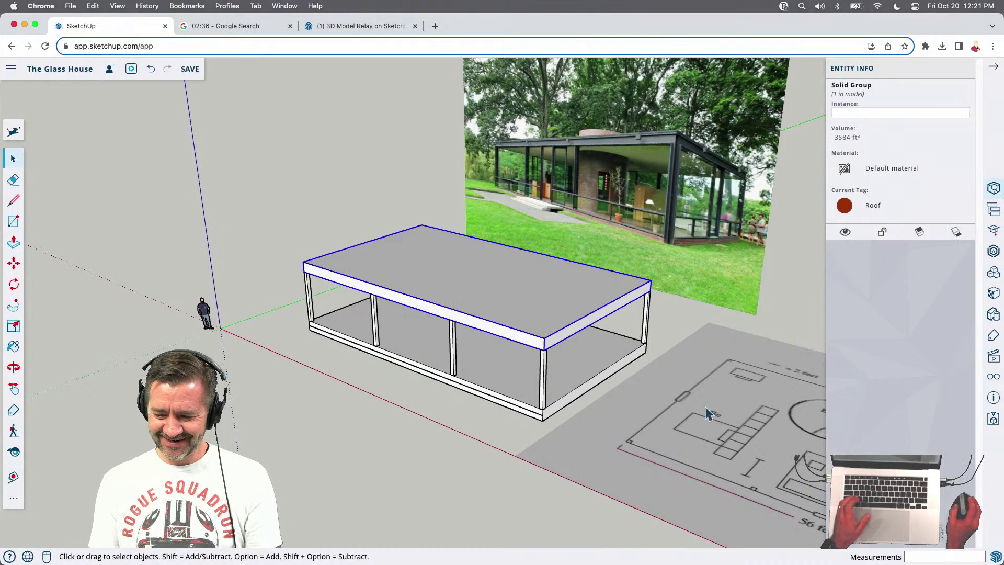
{"action": "left_click", "coordinate": [481, 511]}
{"action": "middle_click_drag", "start_coordinate": [417, 466], "coordinate": [503, 465]}
Hide the Roof tag in the Tags panel and orbit down onto the floor slab
{"action": "middle_click_drag", "start_coordinate": [387, 437], "coordinate": [684, 441]}
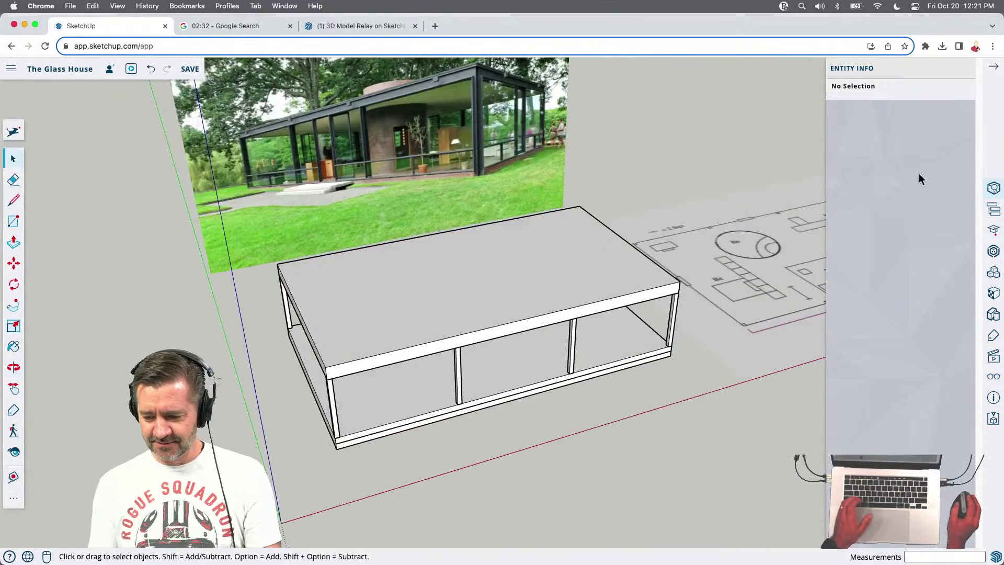
{"action": "left_click", "coordinate": [992, 211]}
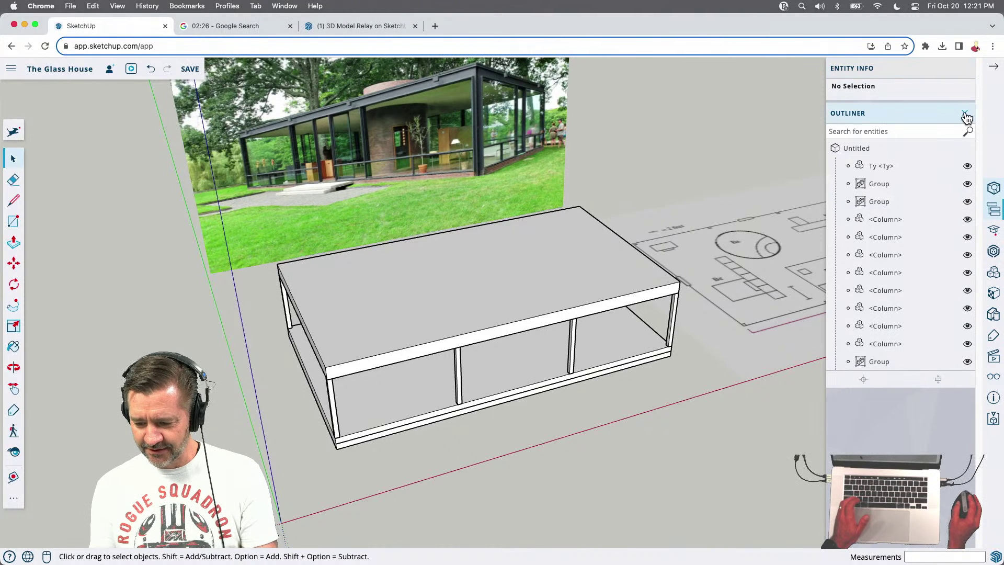
{"action": "left_click", "coordinate": [965, 114]}
{"action": "left_click", "coordinate": [994, 336]}
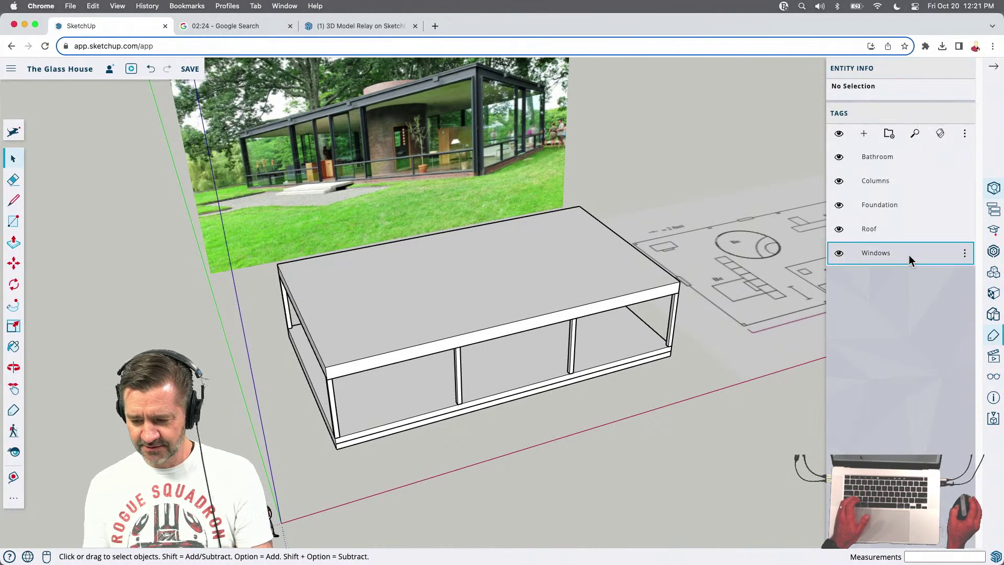
{"action": "left_click", "coordinate": [839, 232]}
{"action": "middle_click_drag", "start_coordinate": [742, 334], "coordinate": [444, 511]}
{"action": "scroll", "coordinate": [412, 265], "scroll_direction": "up", "scroll_amount": 3}
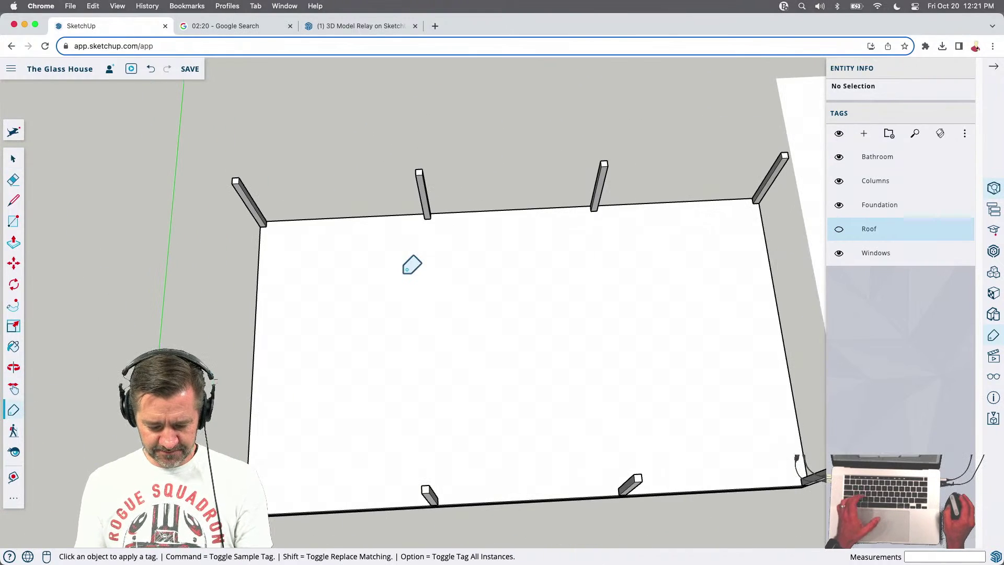
Draw a circle with a 6' radius on the foundation slab floor
{"action": "key", "text": "c"}
{"action": "left_click", "coordinate": [408, 298]}
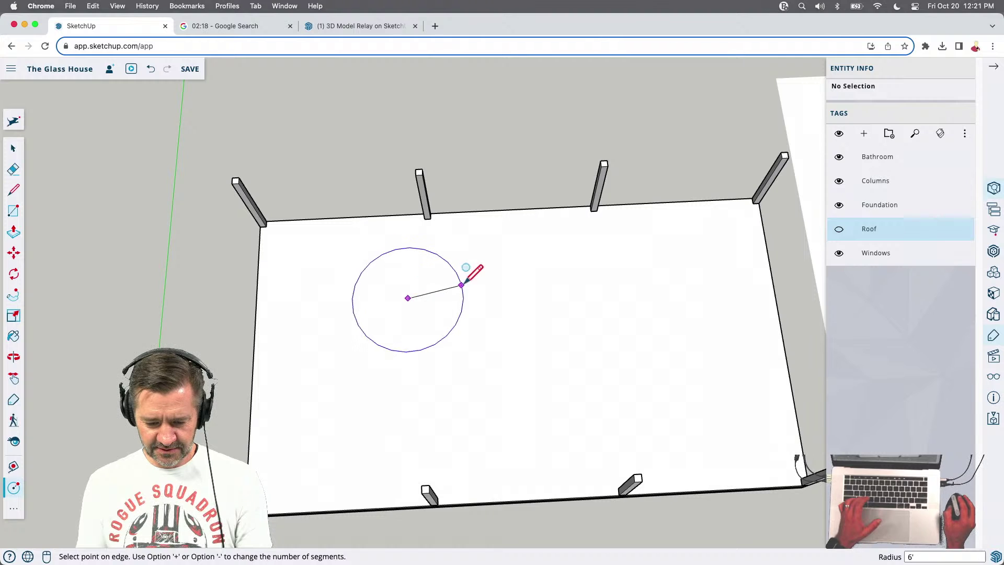
{"action": "scroll", "coordinate": [469, 285], "scroll_direction": "down", "scroll_amount": 5}
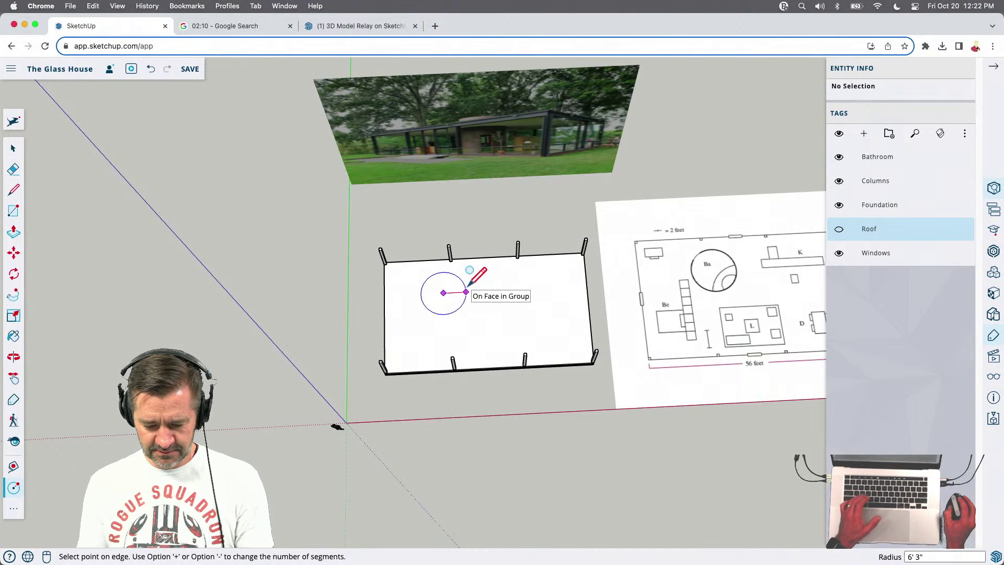
{"action": "type", "text": "6'"}
{"action": "key", "text": "Return"}
Push-pull the circle up 14' into a cylinder and select the whole cylinder
{"action": "middle_click_drag", "start_coordinate": [527, 329], "coordinate": [415, 233]}
{"action": "key", "text": "p"}
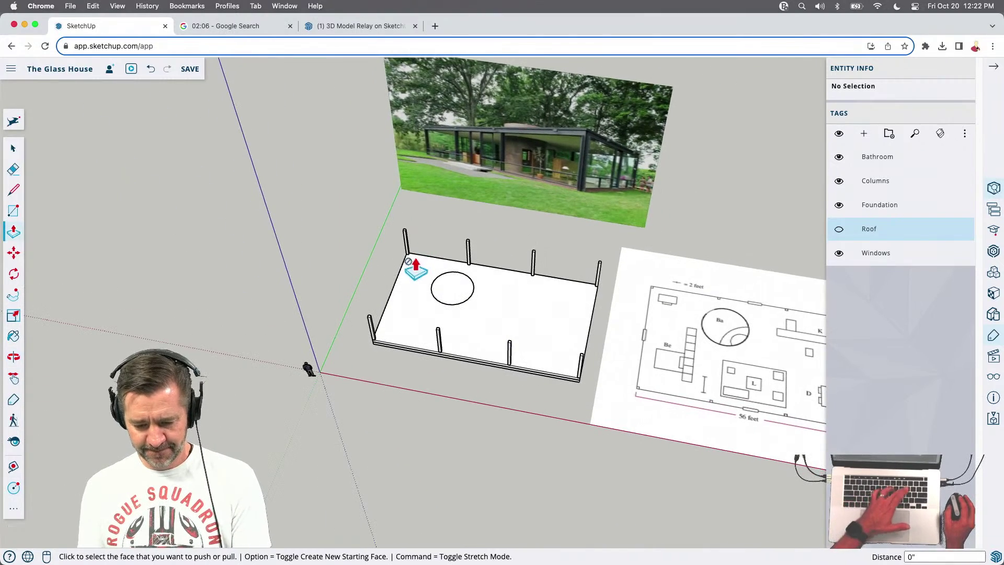
{"action": "left_click", "coordinate": [448, 289]}
{"action": "left_click", "coordinate": [432, 237]}
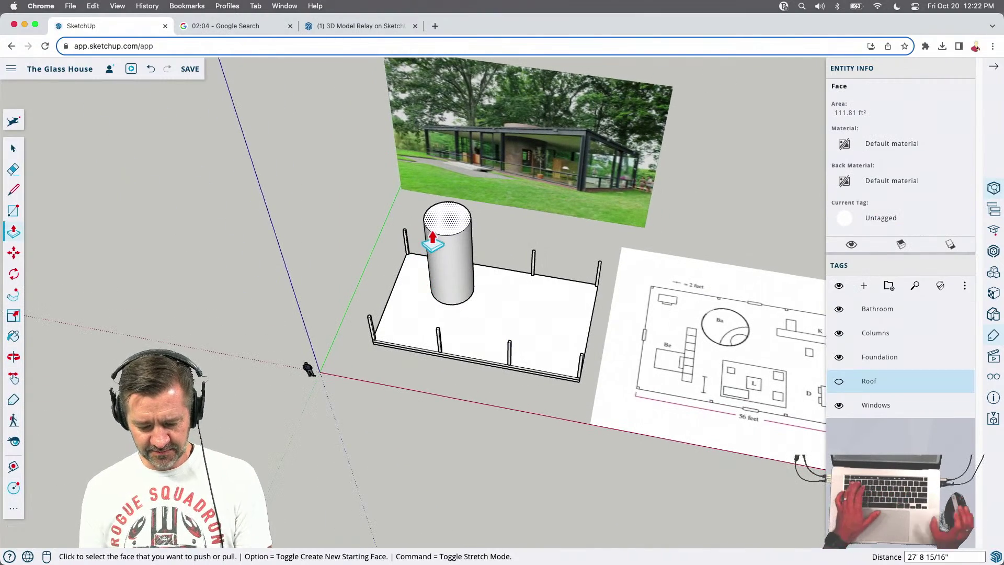
{"action": "type", "text": "14'"}
{"action": "key", "text": "Return"}
{"action": "key", "text": "space"}
{"action": "double_click", "coordinate": [460, 285]}
Make the cylinder a group and assign it the Bathroom tag
{"action": "right_click", "coordinate": [463, 291]}
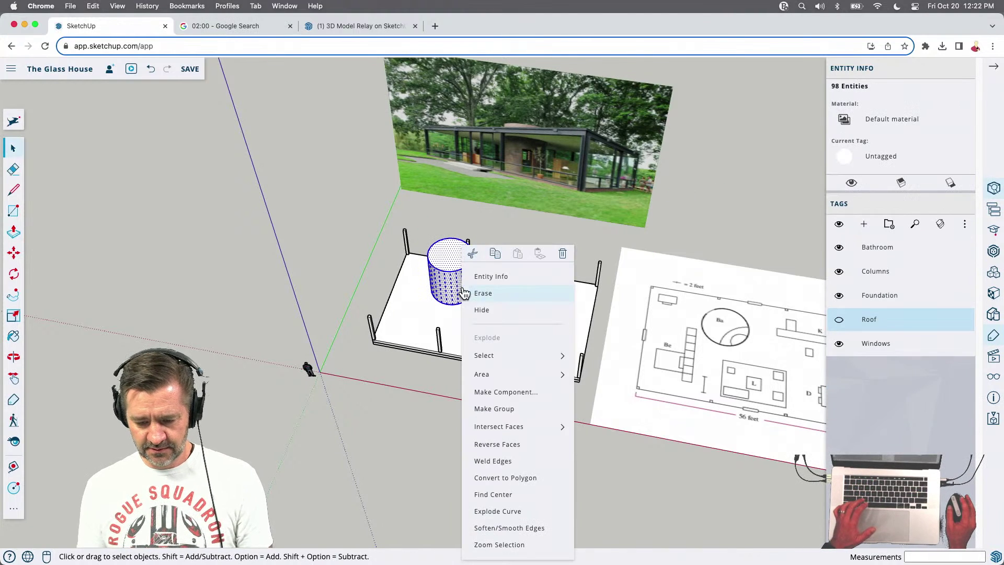
{"action": "left_click", "coordinate": [527, 408]}
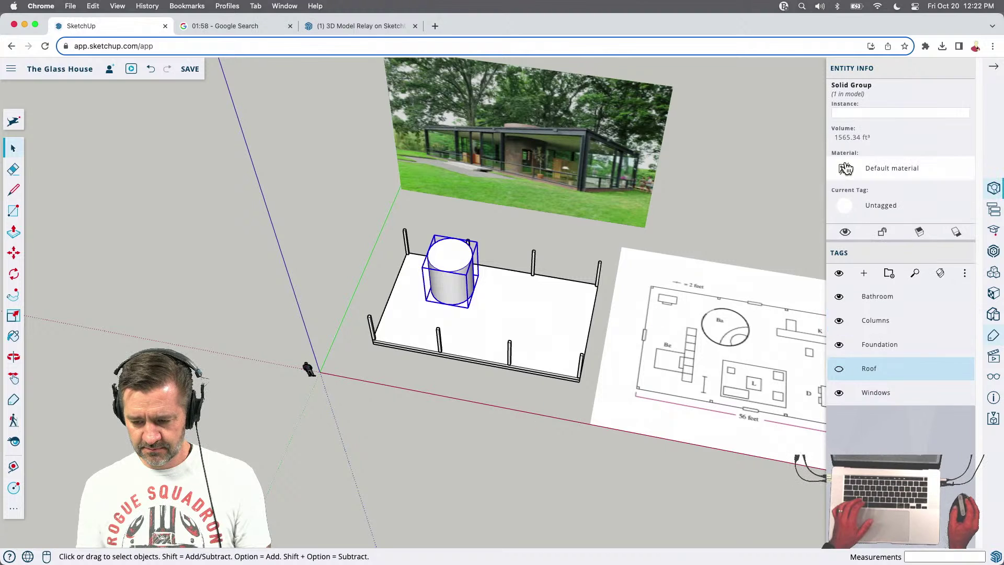
{"action": "left_click", "coordinate": [886, 209]}
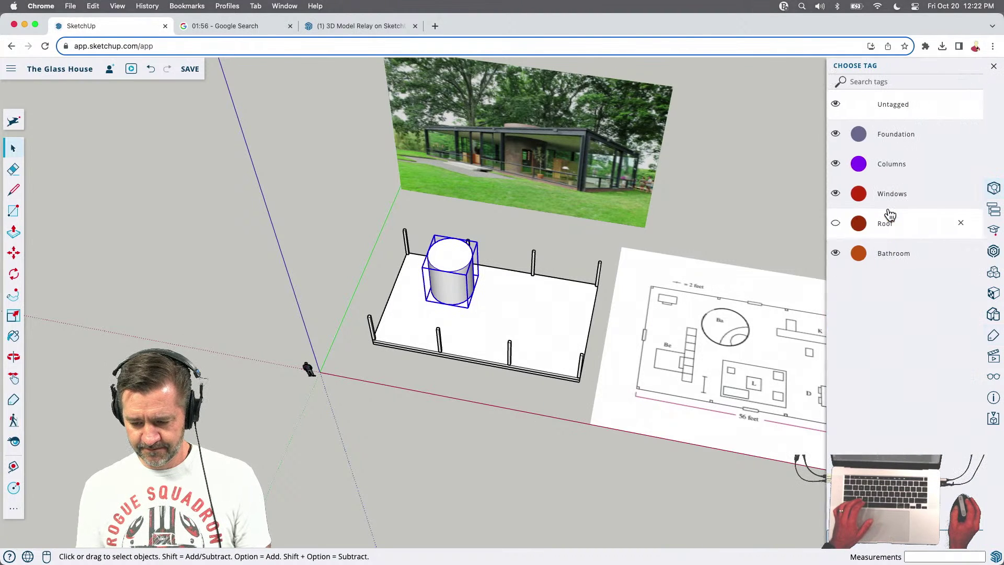
{"action": "left_click", "coordinate": [829, 257]}
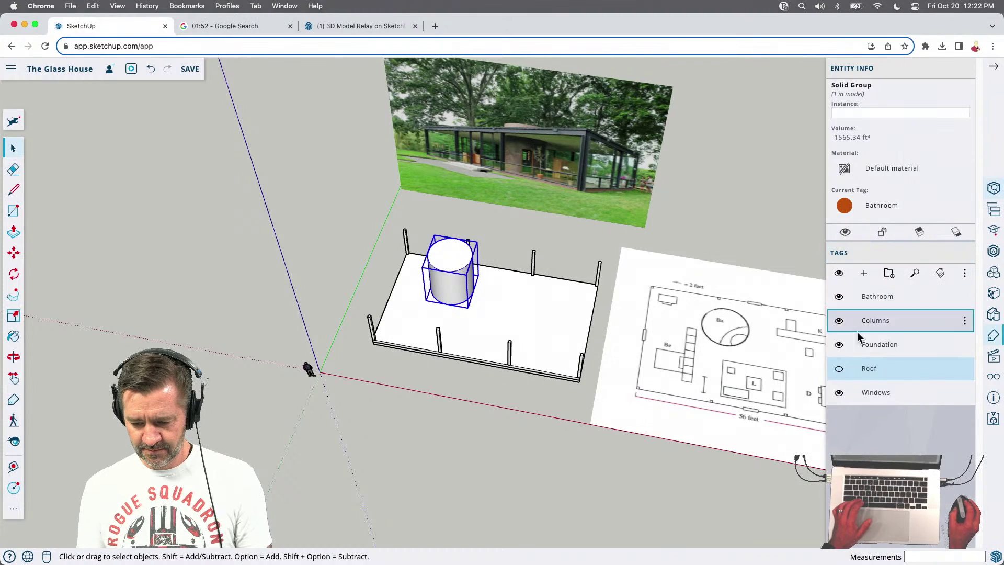
Make the Roof tag visible again and orbit to a more top-down view
{"action": "left_click", "coordinate": [839, 368]}
{"action": "middle_click_drag", "start_coordinate": [646, 455], "coordinate": [555, 369]}
{"action": "left_click", "coordinate": [648, 242]}
{"action": "middle_click_drag", "start_coordinate": [648, 242], "coordinate": [518, 450]}
Nudge the bathroom cylinder group slightly left along the floor
{"action": "left_click", "coordinate": [453, 287]}
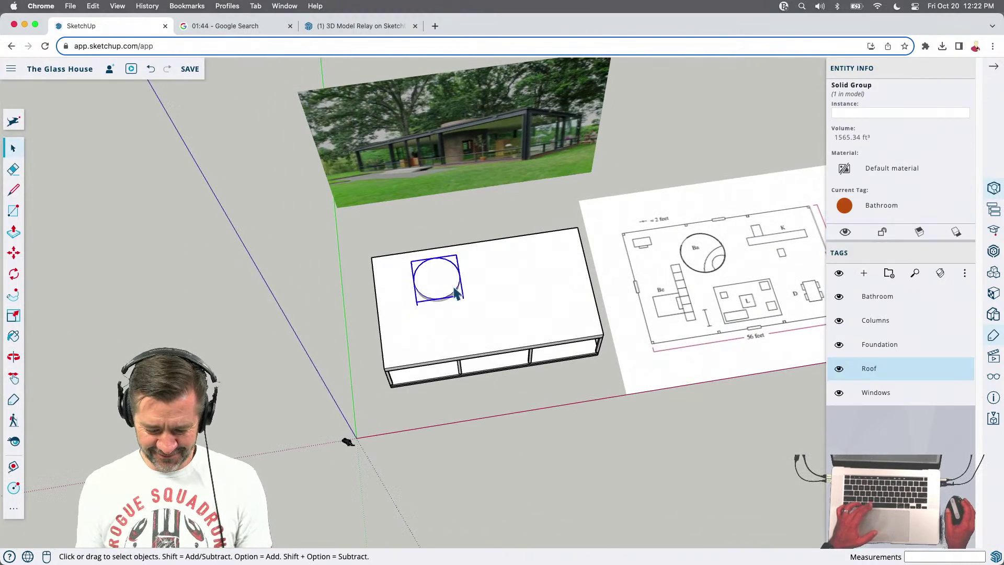
{"action": "key", "text": "m"}
{"action": "left_click", "coordinate": [493, 277]}
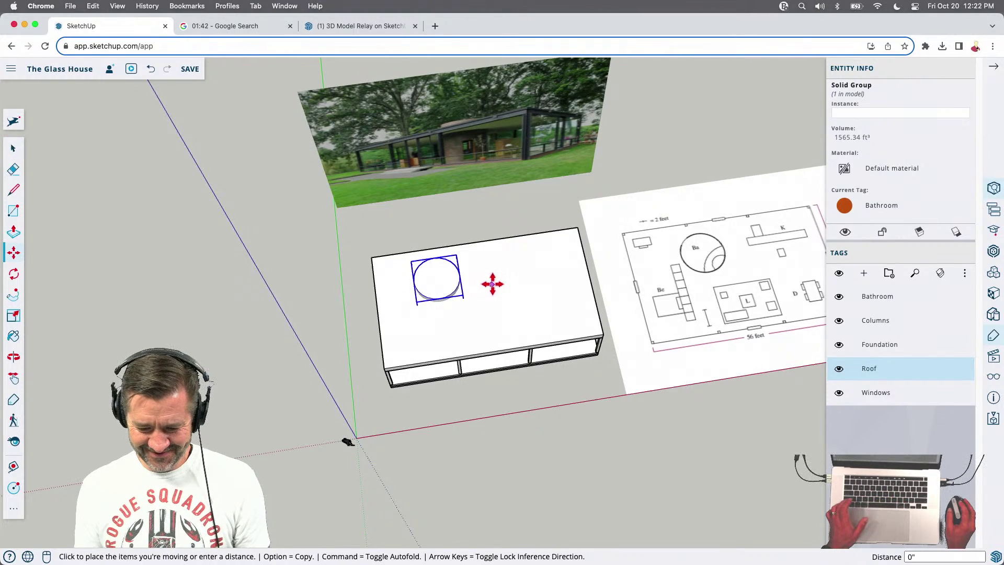
{"action": "key", "text": "Escape"}
{"action": "middle_click_drag", "start_coordinate": [650, 179], "coordinate": [607, 482]}
{"action": "scroll", "coordinate": [535, 407], "scroll_direction": "up", "scroll_amount": 5}
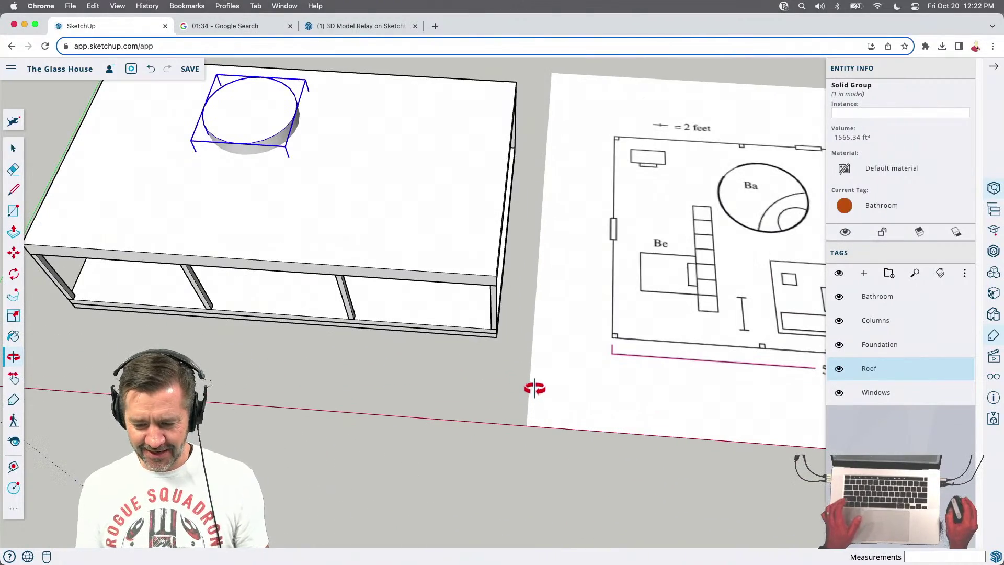
{"action": "middle_click_drag", "start_coordinate": [241, 440], "coordinate": [288, 328]}
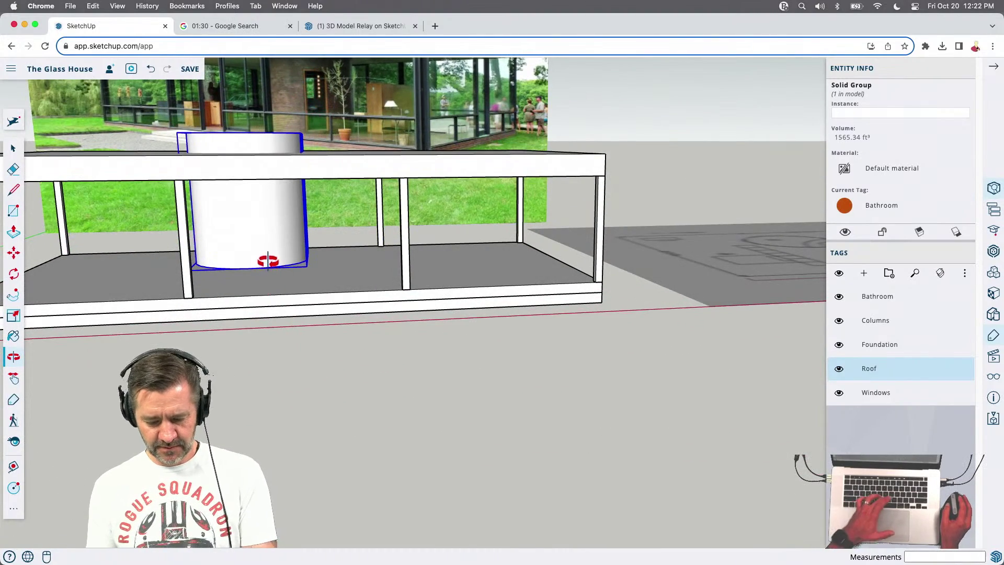
{"action": "key", "text": "m"}
{"action": "left_click", "coordinate": [282, 292]}
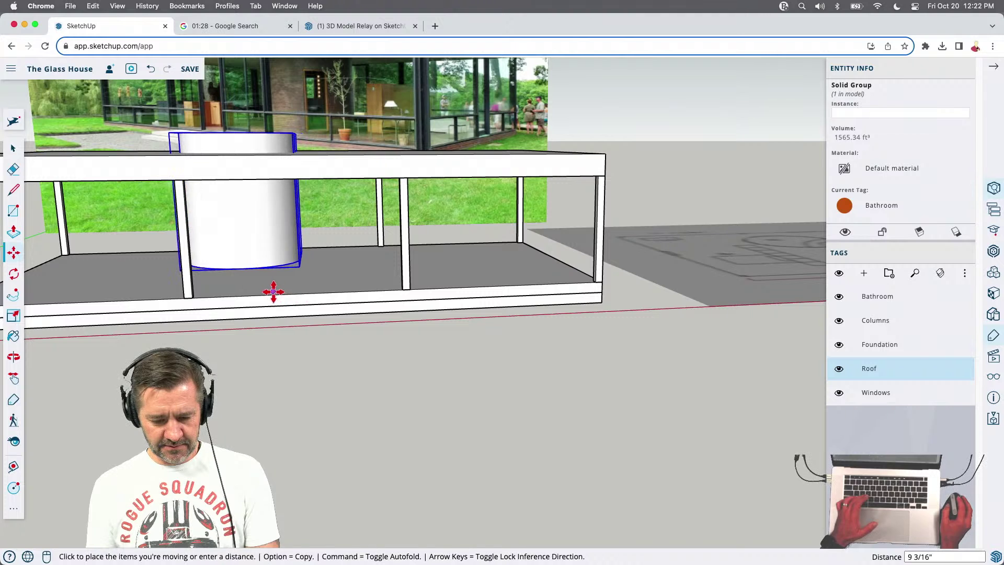
{"action": "left_click", "coordinate": [270, 292]}
Erase the two stray edges along the front base and orbit out to an overview
{"action": "key", "text": "e"}
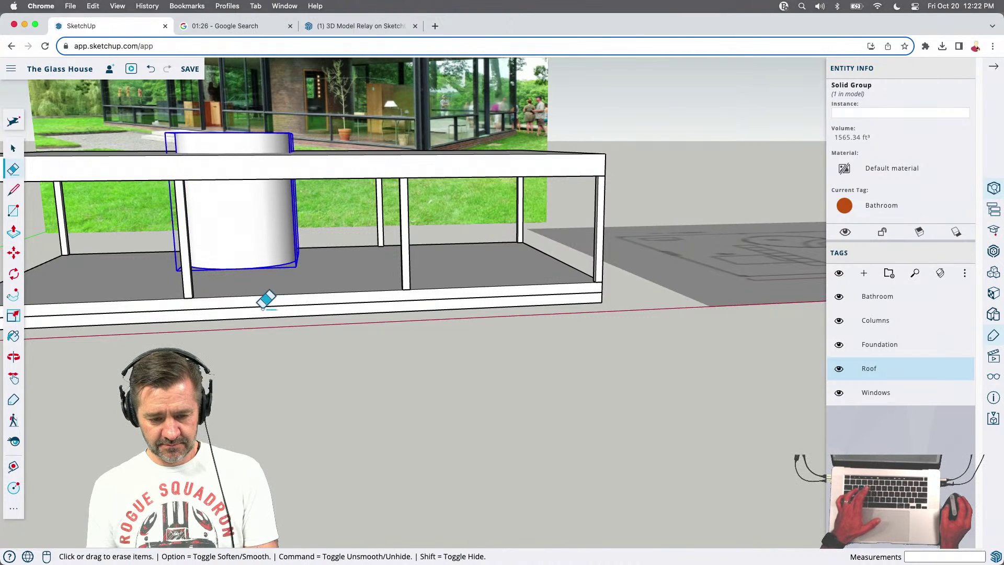
{"action": "left_click", "coordinate": [265, 299]}
{"action": "left_click", "coordinate": [399, 300]}
{"action": "middle_click_drag", "start_coordinate": [481, 252], "coordinate": [293, 390]}
{"action": "key", "text": "o"}
{"action": "left_click_drag", "start_coordinate": [147, 356], "coordinate": [176, 314]}
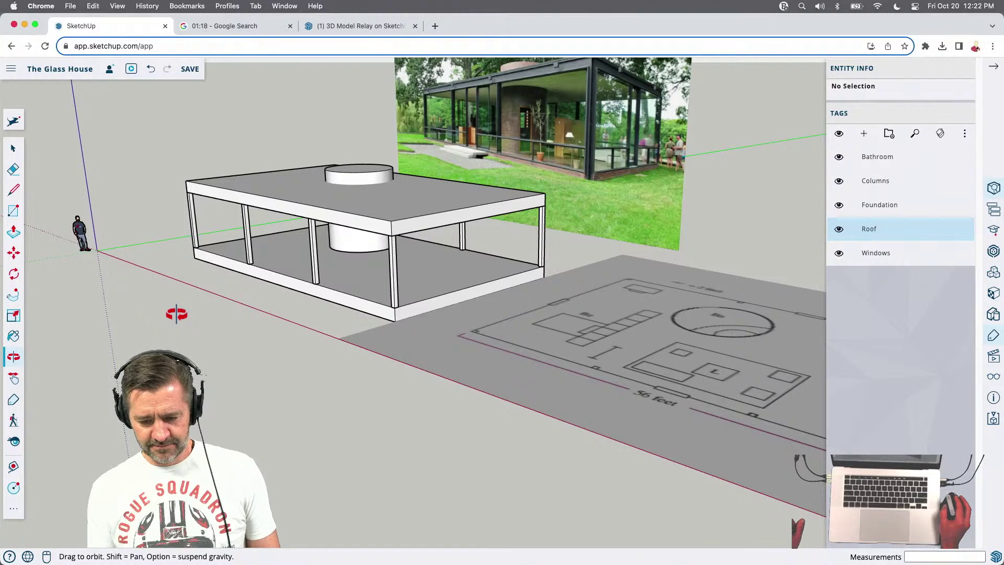
{"action": "key", "text": "e"}
{"action": "scroll", "coordinate": [308, 315], "scroll_direction": "up", "scroll_amount": 3}
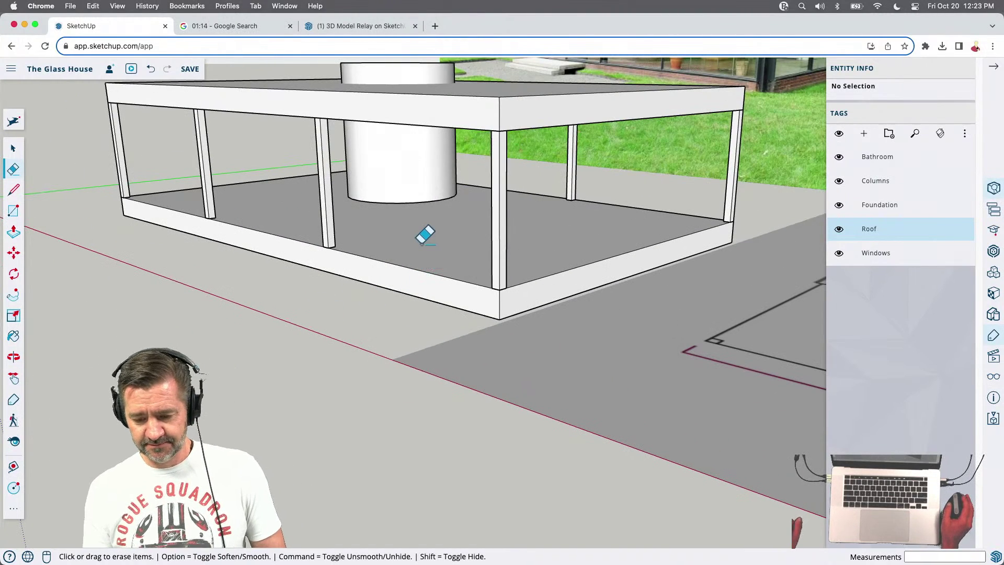
{"action": "scroll", "coordinate": [426, 235], "scroll_direction": "down", "scroll_amount": 2}
{"action": "middle_click_drag", "start_coordinate": [363, 231], "coordinate": [370, 415]}
{"action": "scroll", "coordinate": [313, 366], "scroll_direction": "down", "scroll_amount": 5}
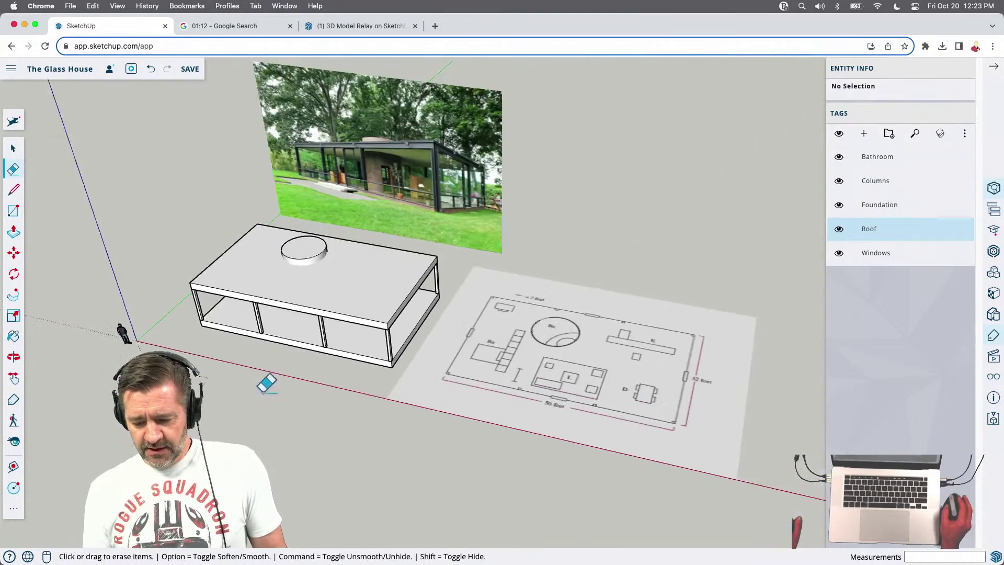
{"action": "scroll", "coordinate": [490, 365], "scroll_direction": "up", "scroll_amount": 2}
{"action": "middle_click_drag", "start_coordinate": [543, 361], "coordinate": [433, 291]}
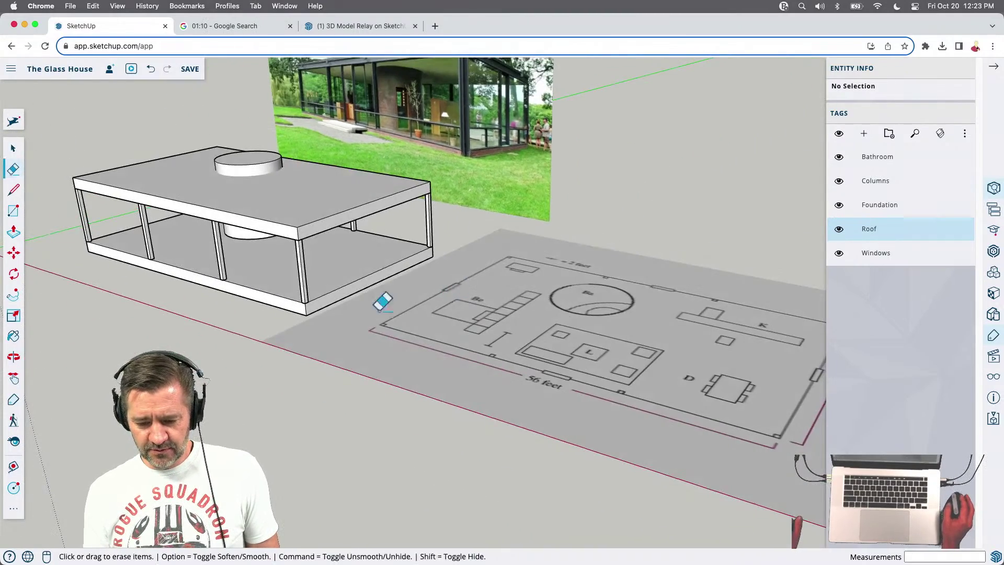
{"action": "middle_click_drag", "start_coordinate": [586, 398], "coordinate": [528, 387]}
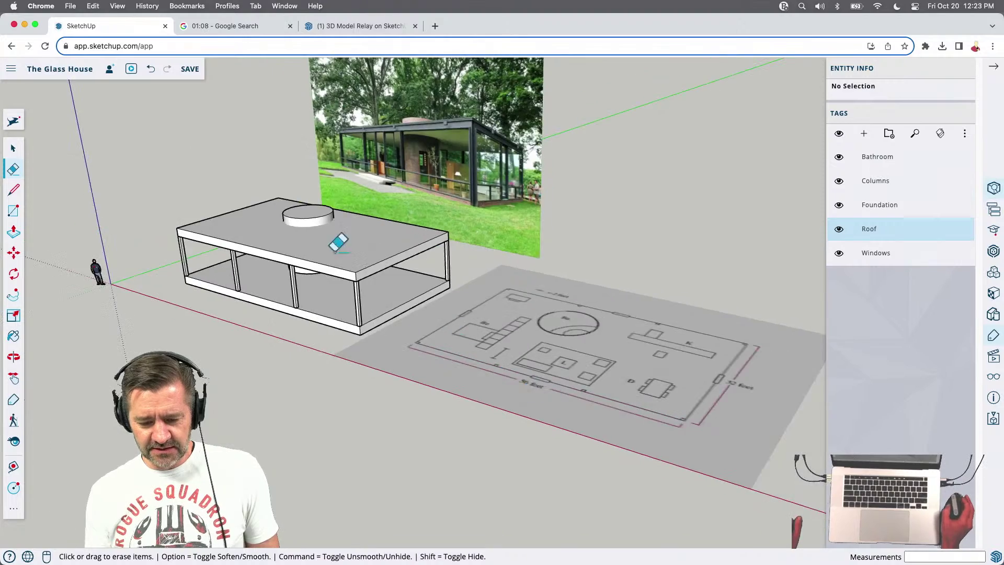
{"action": "scroll", "coordinate": [324, 219], "scroll_direction": "up", "scroll_amount": 2}
{"action": "middle_click_drag", "start_coordinate": [262, 164], "coordinate": [411, 313]}
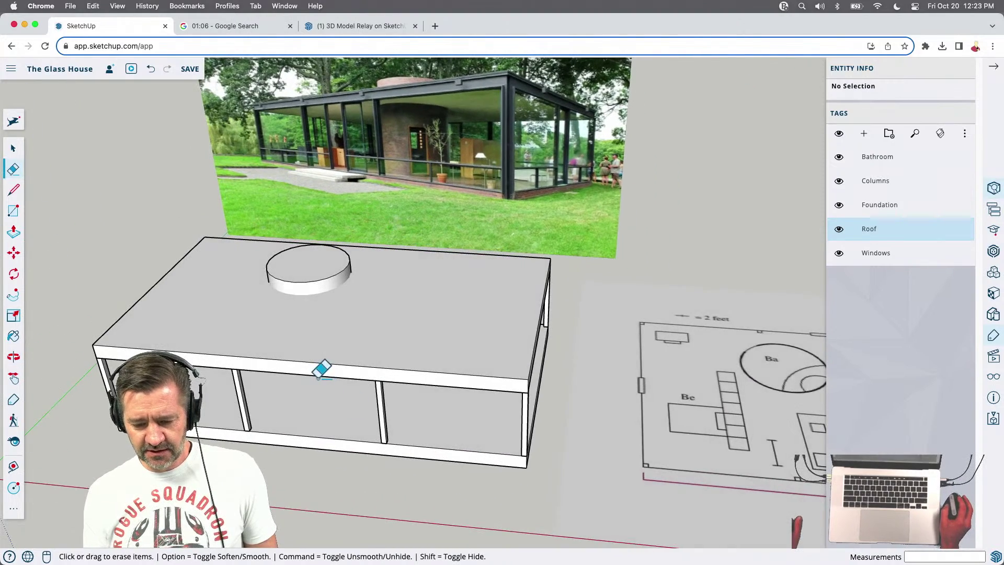
{"action": "scroll", "coordinate": [268, 344], "scroll_direction": "down", "scroll_amount": 1}
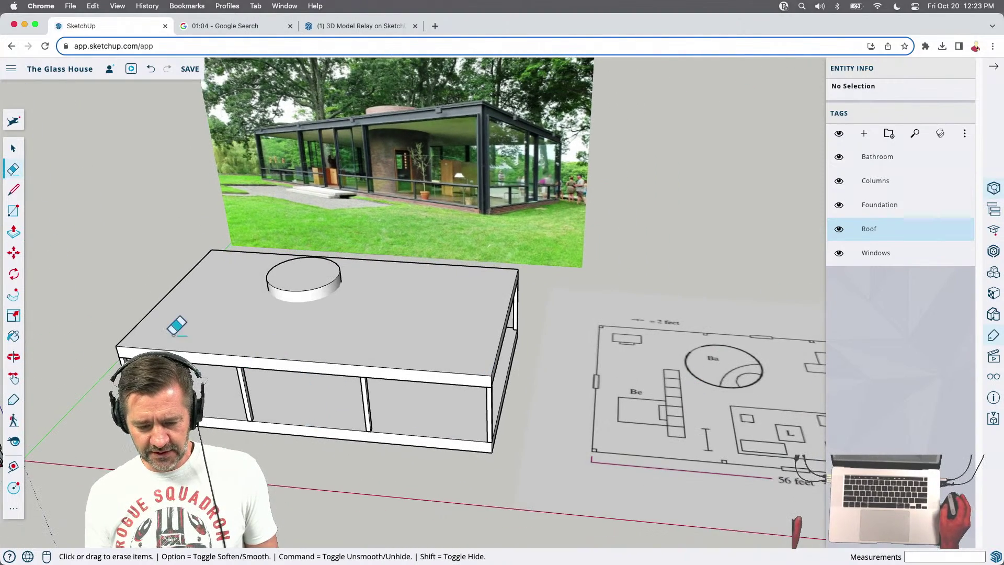
{"action": "middle_click_drag", "start_coordinate": [507, 356], "coordinate": [476, 343]}
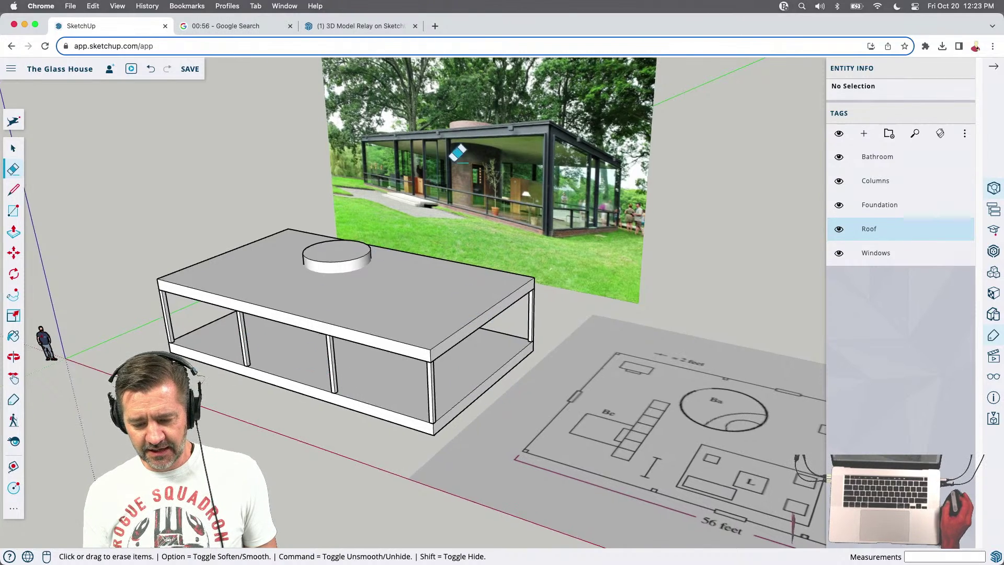
{"action": "scroll", "coordinate": [477, 232], "scroll_direction": "up", "scroll_amount": 5}
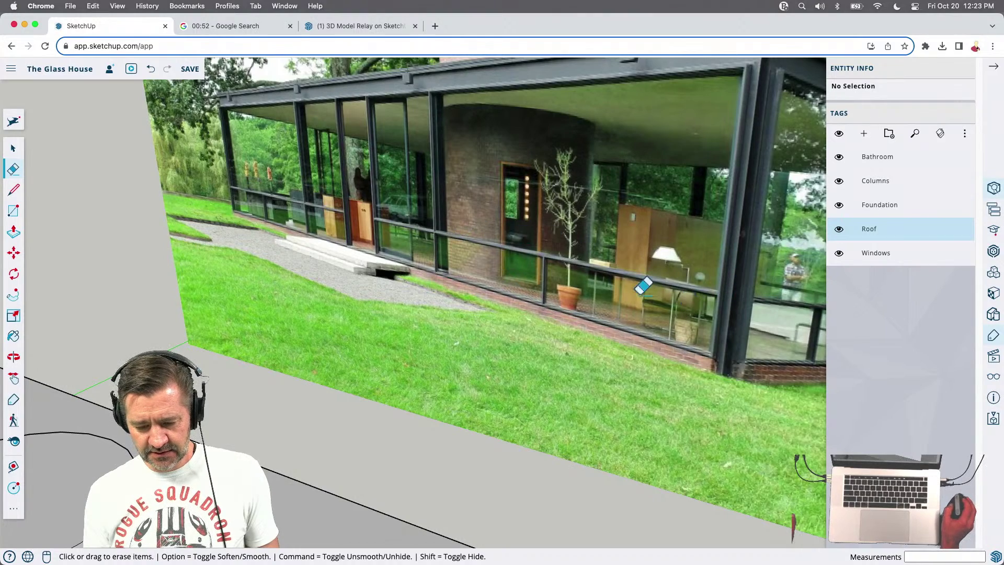
{"action": "scroll", "coordinate": [445, 161], "scroll_direction": "down", "scroll_amount": 6}
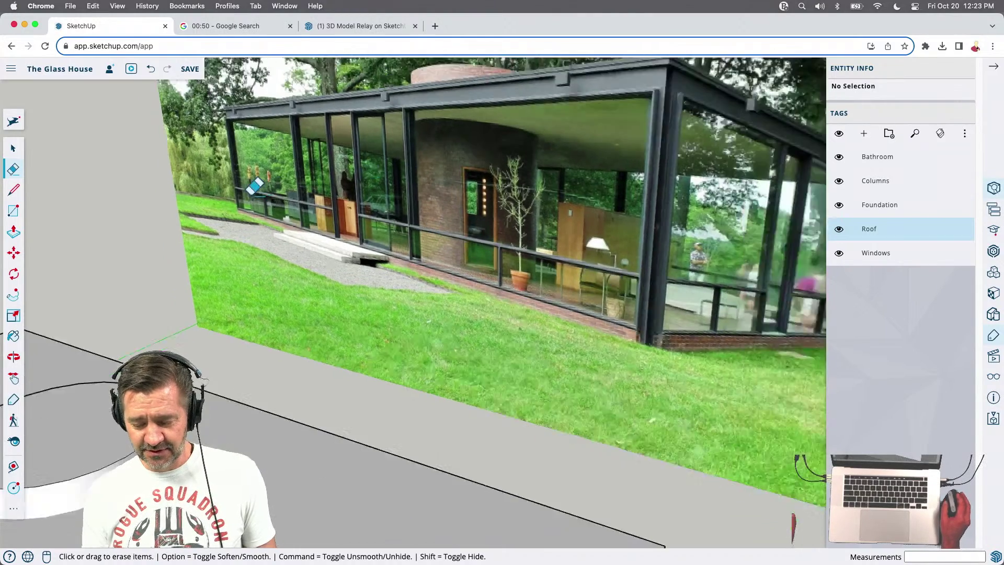
{"action": "middle_click_drag", "start_coordinate": [548, 179], "coordinate": [679, 199]}
{"action": "scroll", "coordinate": [678, 199], "scroll_direction": "down", "scroll_amount": 5}
{"action": "scroll", "coordinate": [417, 363], "scroll_direction": "up", "scroll_amount": 4}
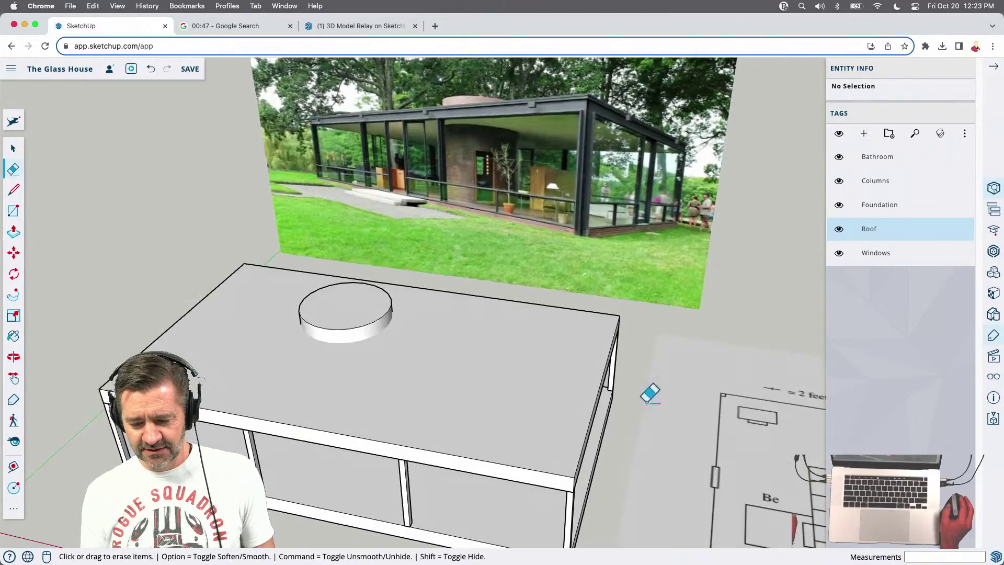
{"action": "scroll", "coordinate": [577, 149], "scroll_direction": "up", "scroll_amount": 3}
{"action": "mouse_move", "coordinate": [577, 149]}
{"action": "middle_mouse_down"}
{"action": "mouse_move", "coordinate": [523, 235]}
{"action": "mouse_move", "coordinate": [520, 287]}
{"action": "middle_mouse_up"}
{"action": "scroll", "coordinate": [520, 287], "scroll_direction": "up", "scroll_amount": 3}
{"action": "scroll", "coordinate": [522, 118], "scroll_direction": "up", "scroll_amount": 3}
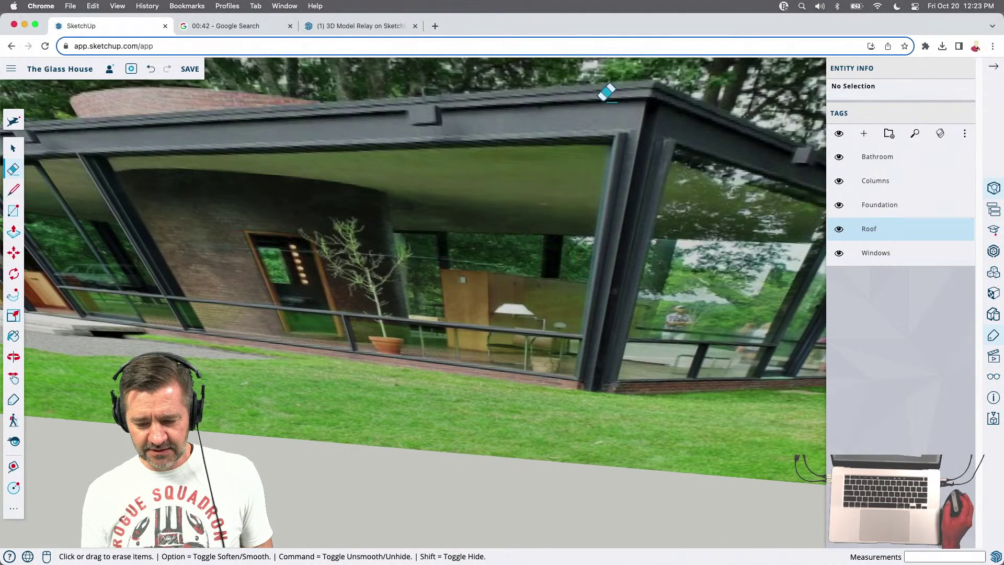
{"action": "scroll", "coordinate": [620, 125], "scroll_direction": "down", "scroll_amount": 2}
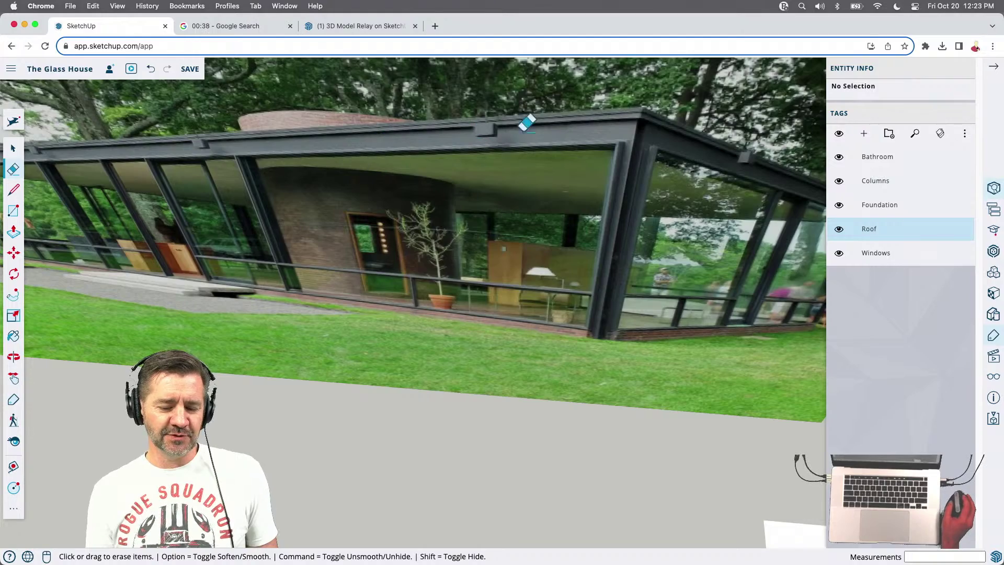
{"action": "middle_click_drag", "start_coordinate": [567, 190], "coordinate": [566, 233]}
{"action": "scroll", "coordinate": [554, 183], "scroll_direction": "down", "scroll_amount": 5}
{"action": "middle_click_drag", "start_coordinate": [545, 145], "coordinate": [536, 209]}
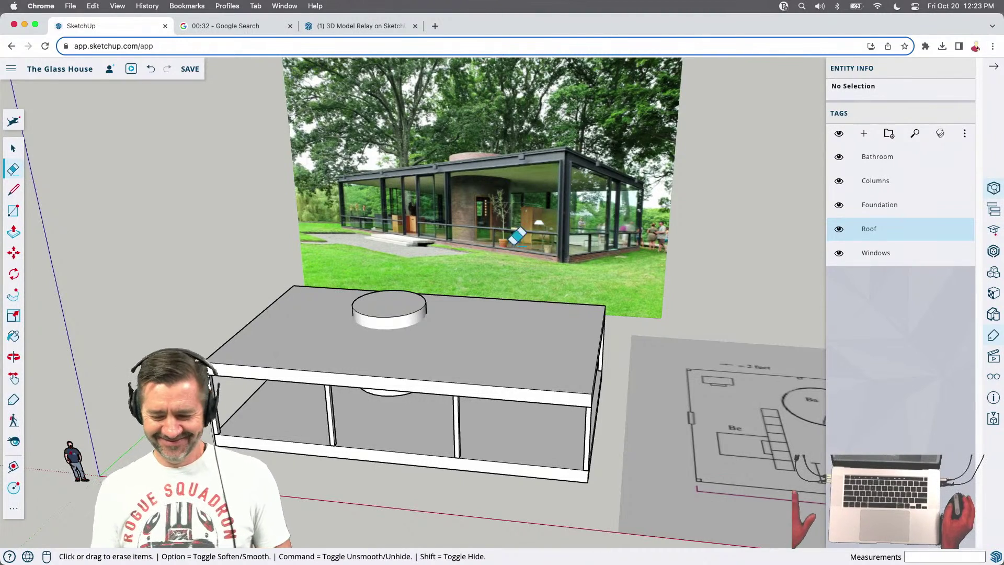
{"action": "middle_click_drag", "start_coordinate": [544, 259], "coordinate": [523, 180]}
{"action": "scroll", "coordinate": [544, 376], "scroll_direction": "down", "scroll_amount": 6}
{"action": "scroll", "coordinate": [499, 402], "scroll_direction": "up", "scroll_amount": 10}
{"action": "scroll", "coordinate": [498, 402], "scroll_direction": "down", "scroll_amount": 8}
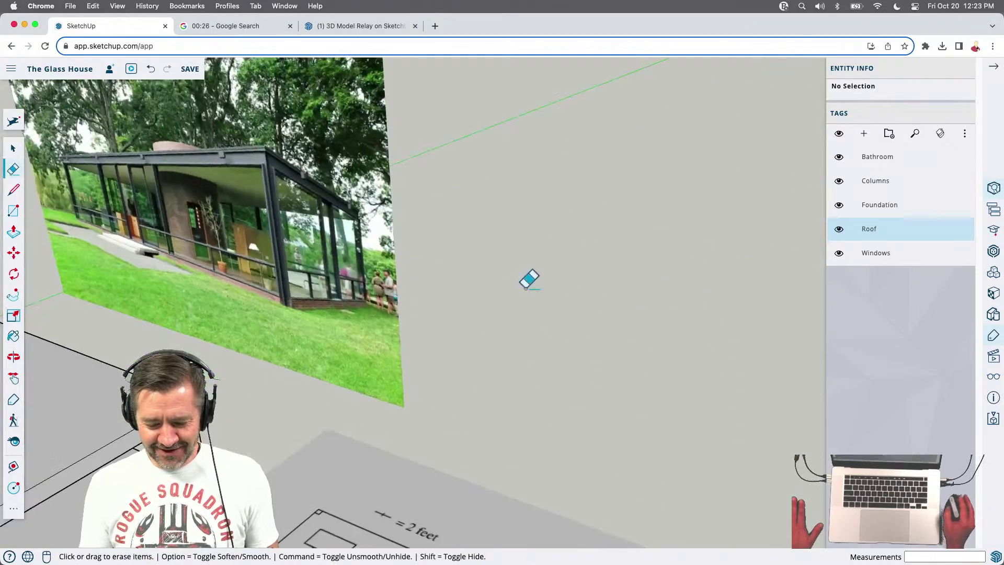
{"action": "scroll", "coordinate": [472, 441], "scroll_direction": "up", "scroll_amount": 5}
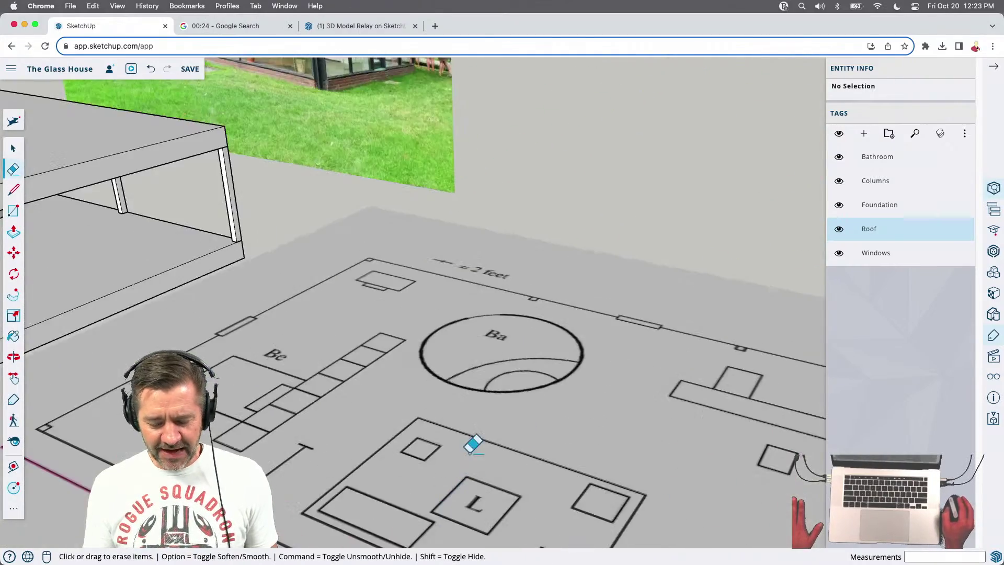
{"action": "scroll", "coordinate": [496, 449], "scroll_direction": "up", "scroll_amount": 4}
{"action": "scroll", "coordinate": [495, 449], "scroll_direction": "down", "scroll_amount": 3}
{"action": "scroll", "coordinate": [537, 446], "scroll_direction": "up", "scroll_amount": 2}
{"action": "scroll", "coordinate": [579, 469], "scroll_direction": "down", "scroll_amount": 3}
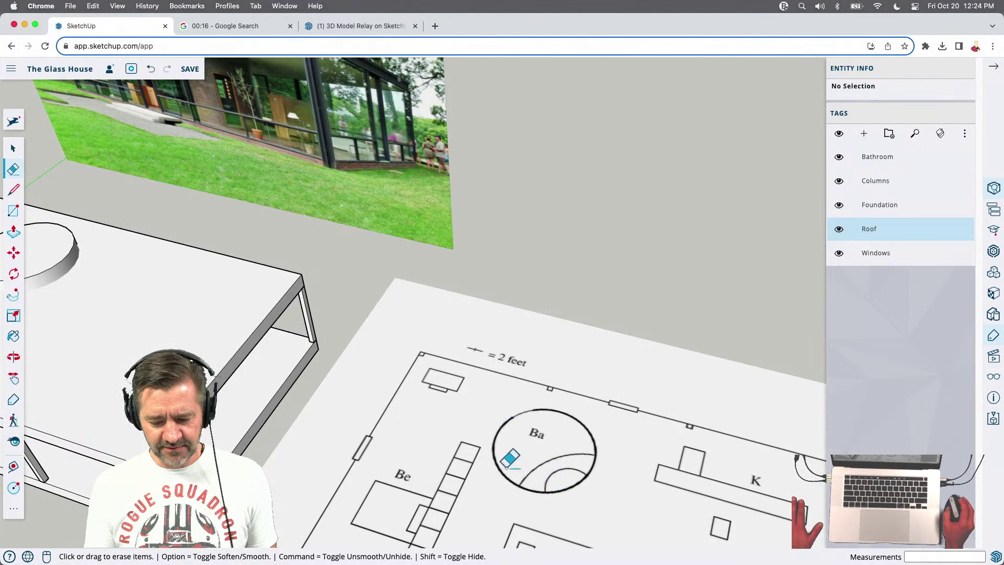
{"action": "middle_click_drag", "start_coordinate": [592, 442], "coordinate": [584, 400]}
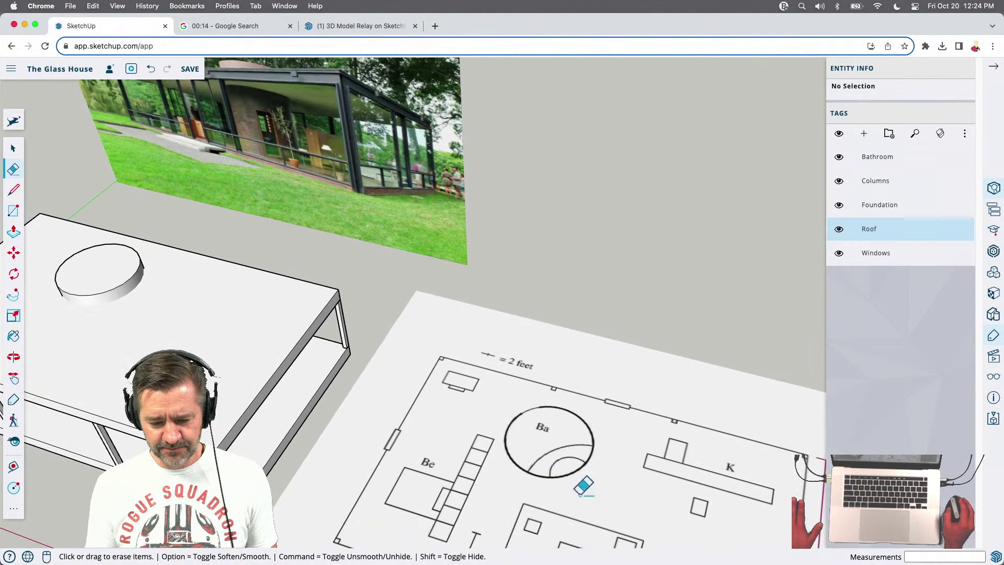
{"action": "scroll", "coordinate": [258, 152], "scroll_direction": "up", "scroll_amount": 6}
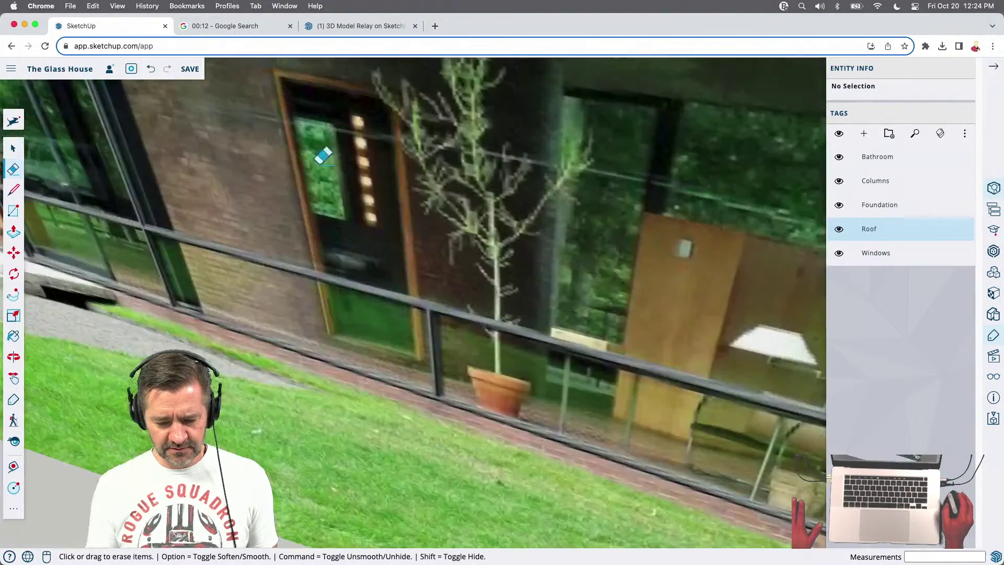
{"action": "scroll", "coordinate": [348, 167], "scroll_direction": "down", "scroll_amount": 3}
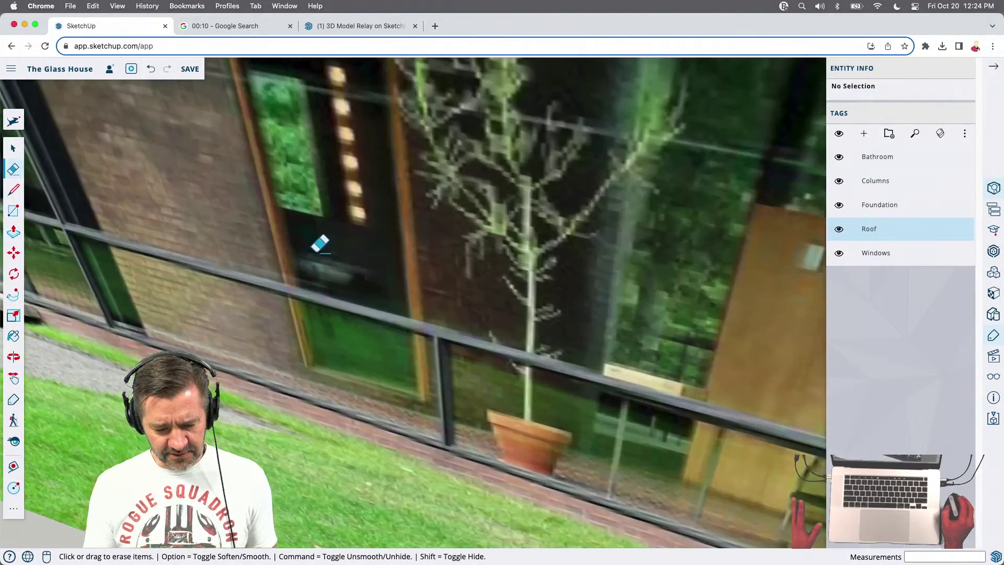
{"action": "scroll", "coordinate": [320, 240], "scroll_direction": "down", "scroll_amount": 4}
{"action": "scroll", "coordinate": [297, 135], "scroll_direction": "down", "scroll_amount": 7}
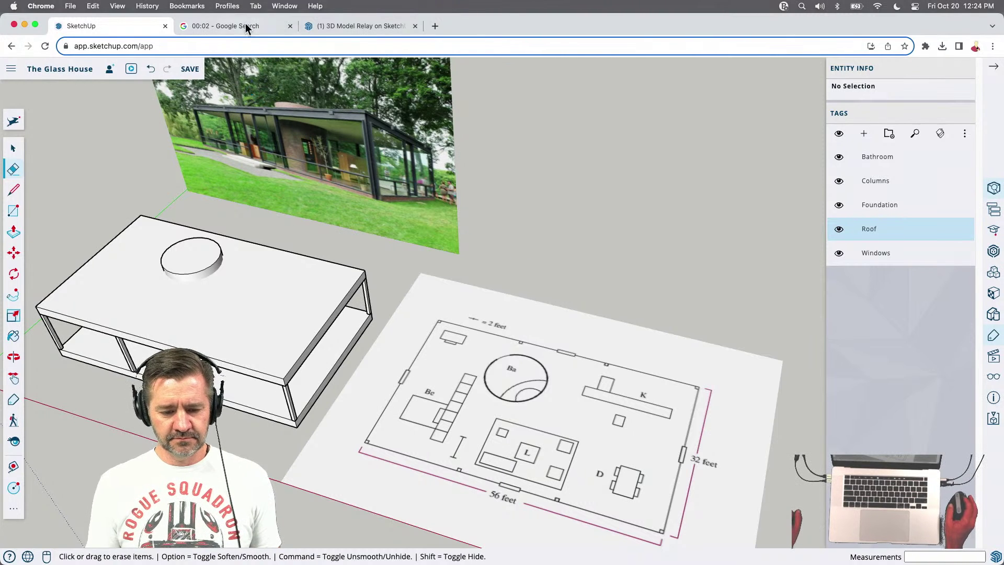
Save the Glass House model, then reset the '15 minute timer' to 15m 00s
{"action": "left_click", "coordinate": [197, 71]}
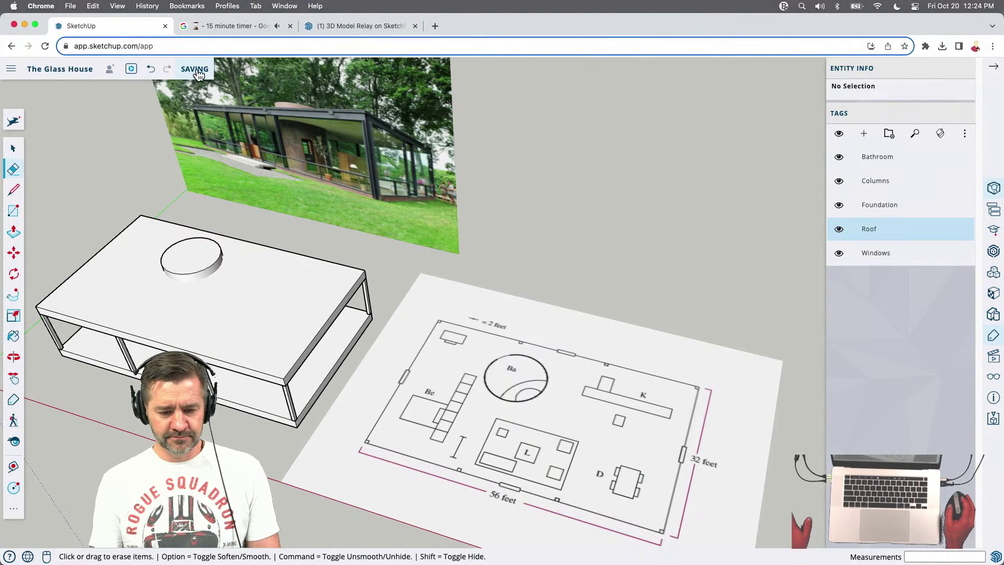
{"action": "left_click", "coordinate": [215, 22]}
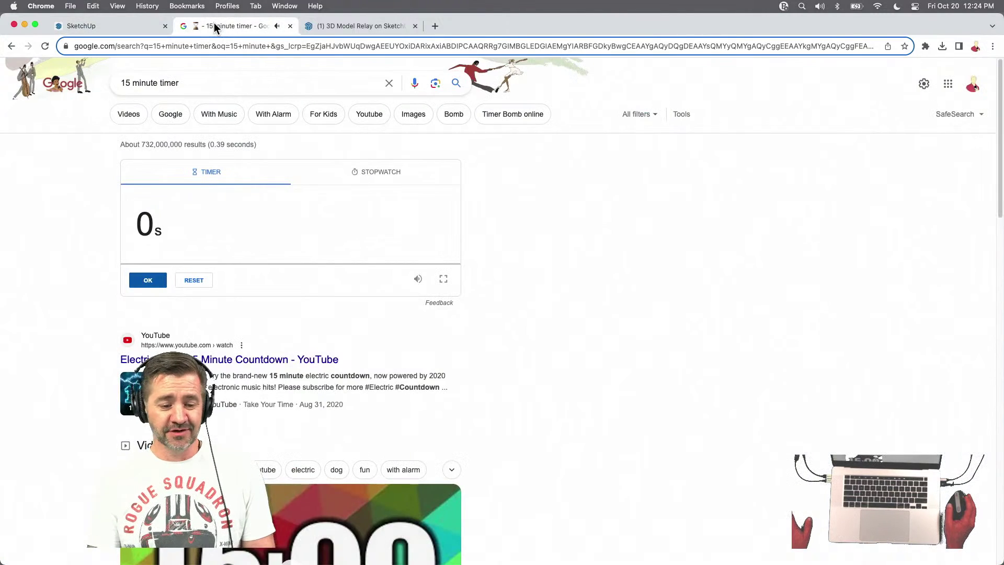
{"action": "left_click", "coordinate": [192, 282]}
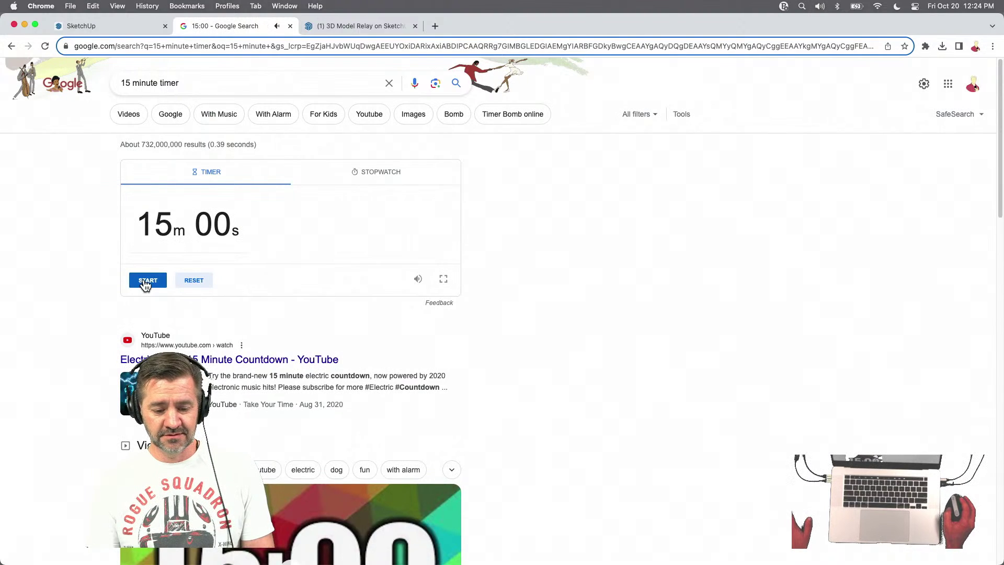
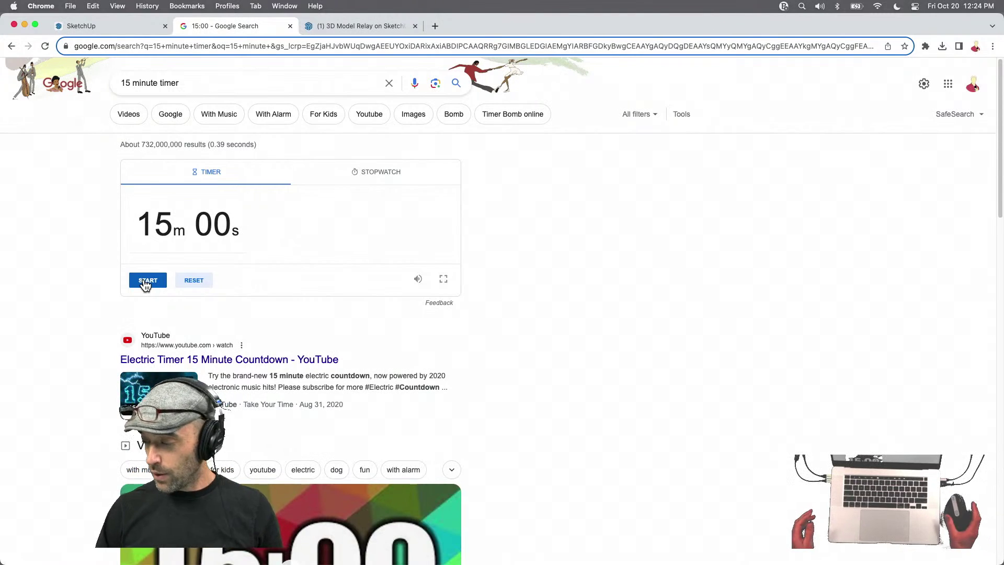
Start the Google 15-minute countdown and return to the Glass House model tab
{"action": "mouse_move", "coordinate": [999, 562]}
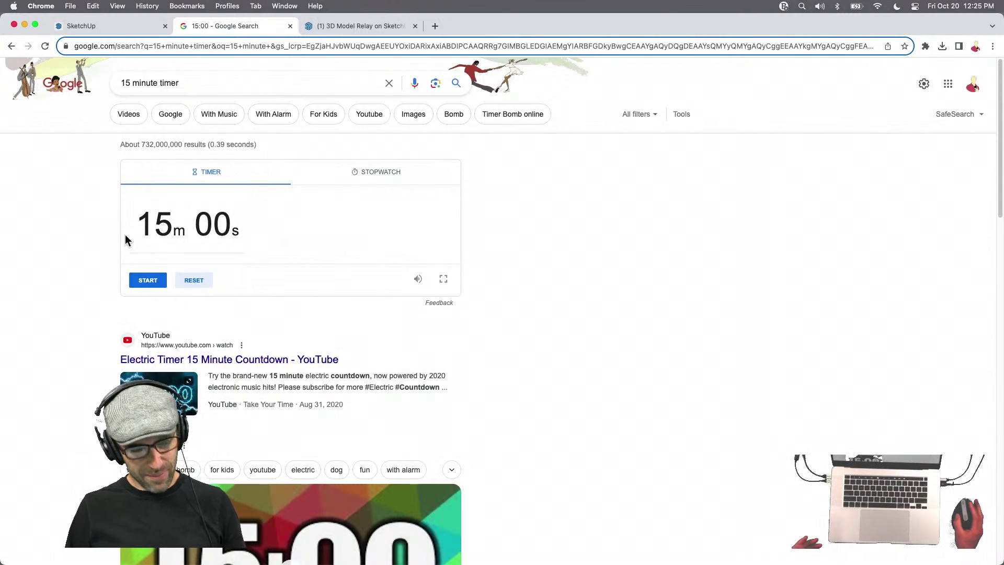
{"action": "left_click", "coordinate": [148, 280]}
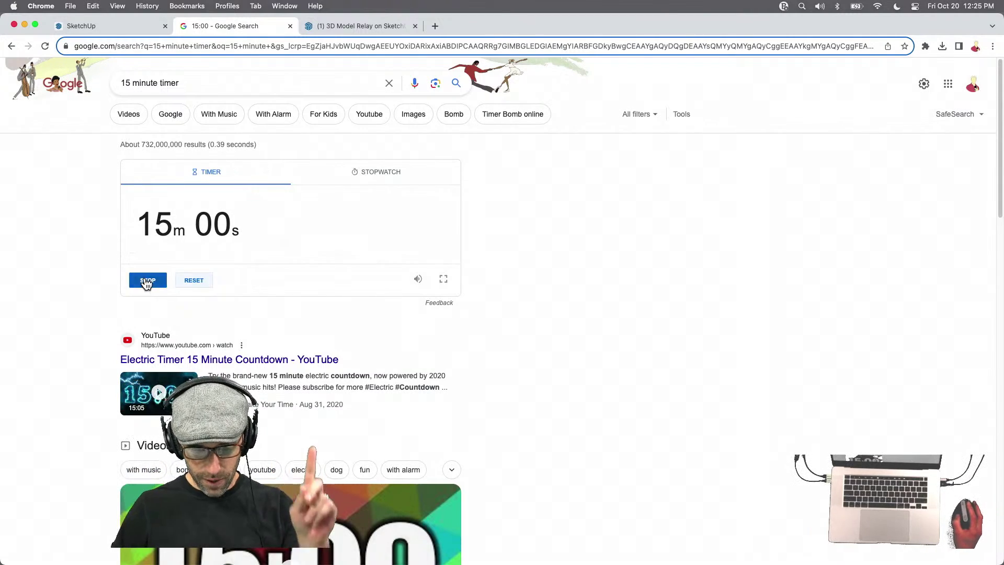
{"action": "left_click", "coordinate": [114, 26]}
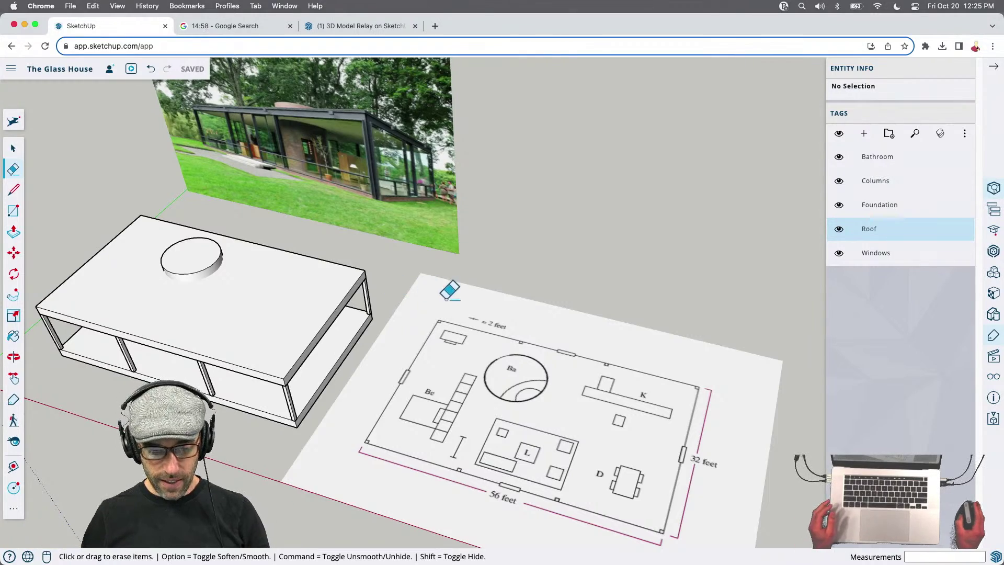
Stop erasing and orbit the model to a higher angle over the floor plan
{"action": "scroll", "coordinate": [445, 297], "scroll_direction": "down", "scroll_amount": 2}
{"action": "key", "text": "space"}
{"action": "middle_click_drag", "start_coordinate": [392, 337], "coordinate": [390, 366]}
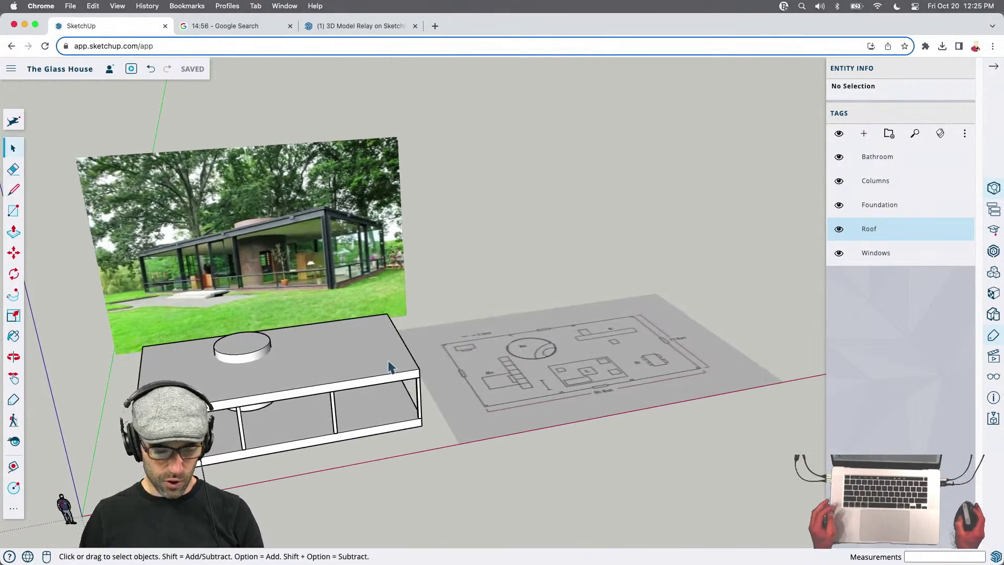
{"action": "middle_click_drag", "start_coordinate": [474, 385], "coordinate": [262, 395]}
{"action": "middle_click_drag", "start_coordinate": [457, 312], "coordinate": [482, 293]}
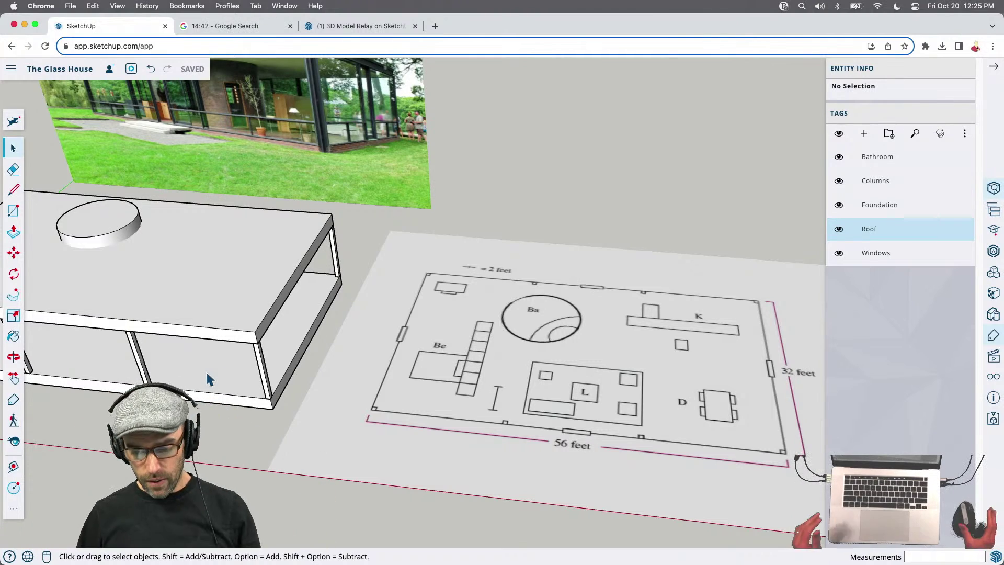
{"action": "middle_click_drag", "start_coordinate": [444, 434], "coordinate": [473, 377]}
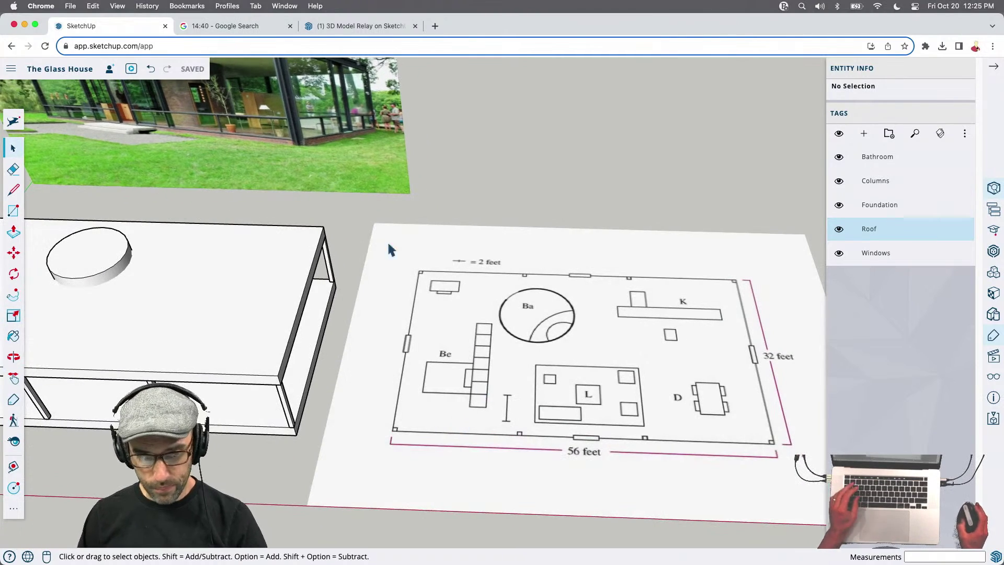
Switch to the top-down plan view scene and pan the floor plan into the centre
{"action": "left_click", "coordinate": [992, 312]}
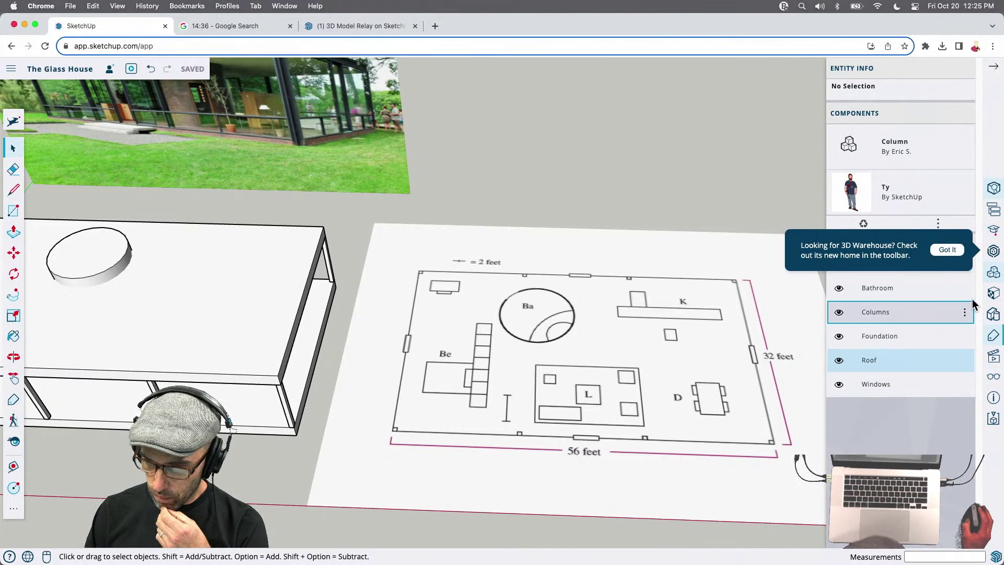
{"action": "left_click", "coordinate": [994, 314]}
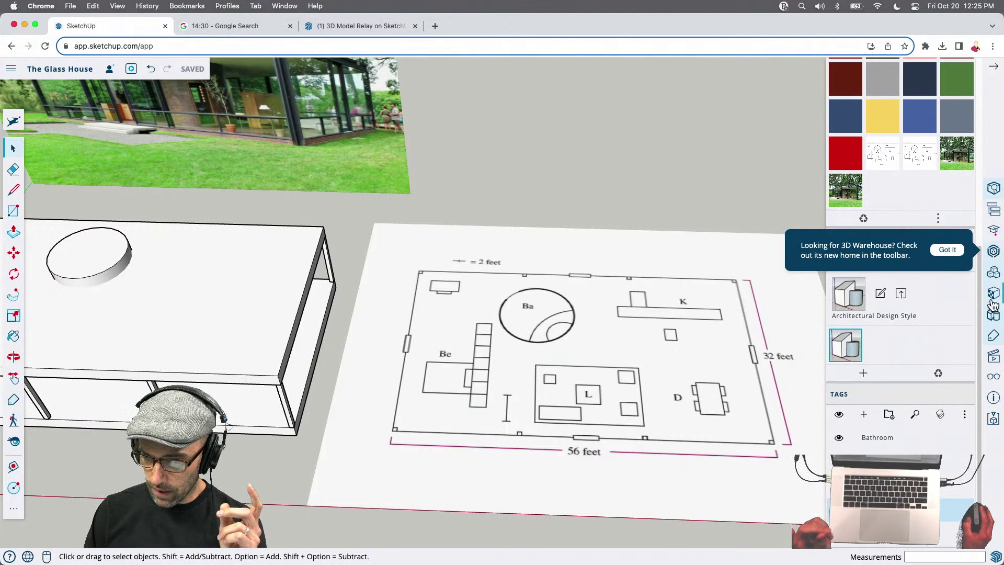
{"action": "left_click", "coordinate": [994, 356]}
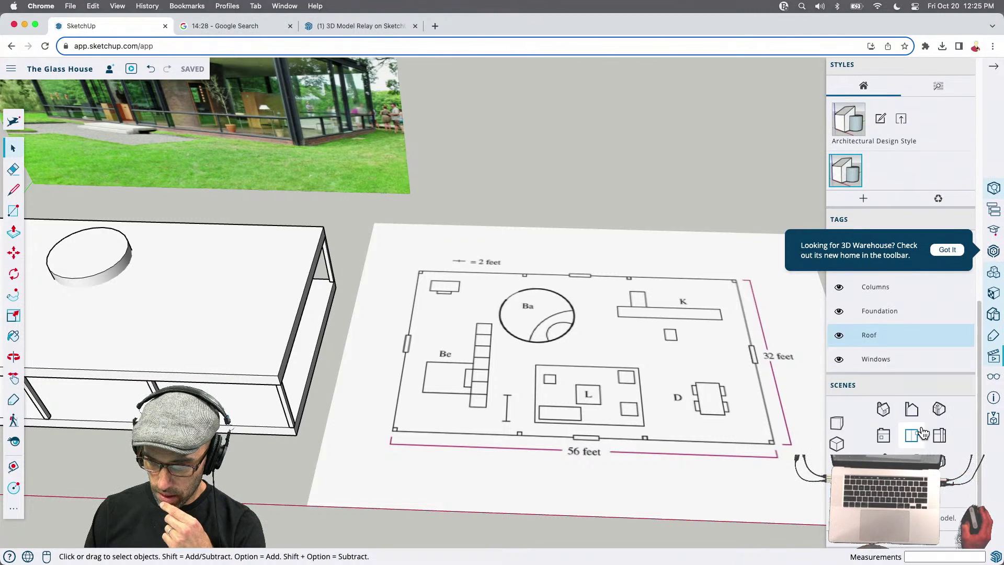
{"action": "left_click", "coordinate": [837, 443]}
{"action": "scroll", "coordinate": [899, 426], "scroll_direction": "up", "scroll_amount": 1}
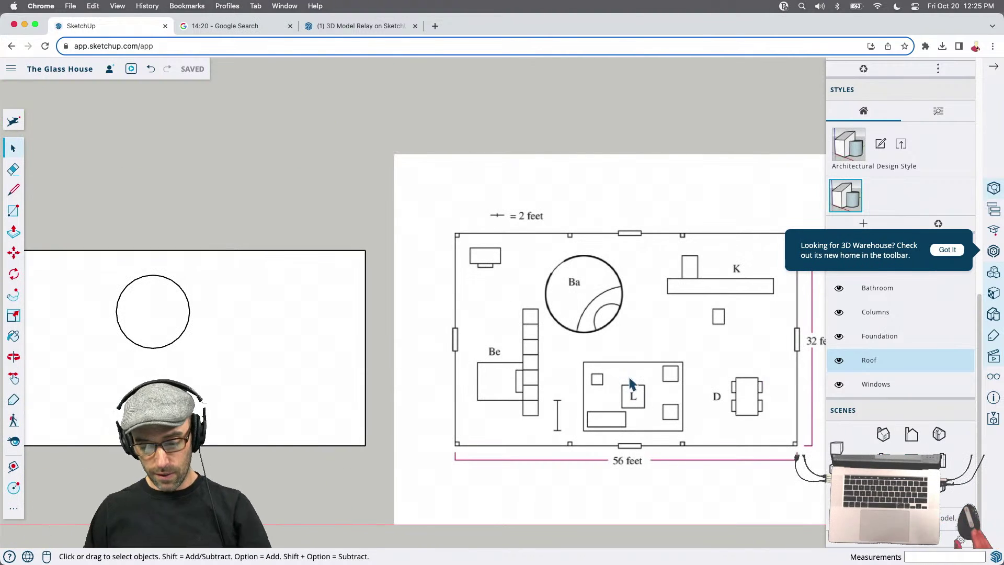
{"action": "middle_click_drag", "start_coordinate": [630, 385], "coordinate": [453, 343], "text": "shift"}
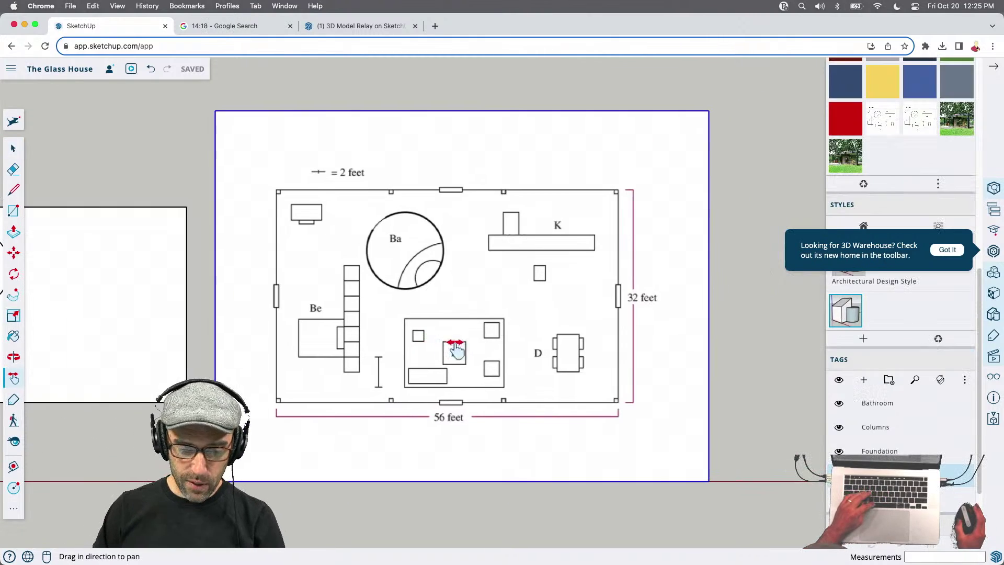
Draw a rectangle over the tall narrow strip beside the Be room
{"action": "scroll", "coordinate": [314, 326], "scroll_direction": "up", "scroll_amount": 6}
{"action": "key", "text": "r"}
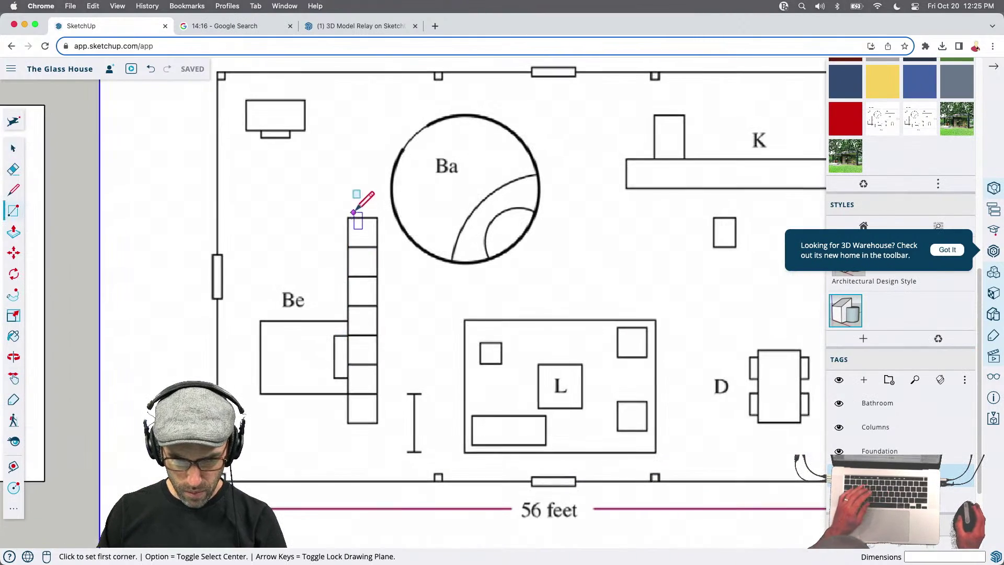
{"action": "left_click", "coordinate": [348, 220]}
{"action": "scroll", "coordinate": [377, 424], "scroll_direction": "up", "scroll_amount": 3}
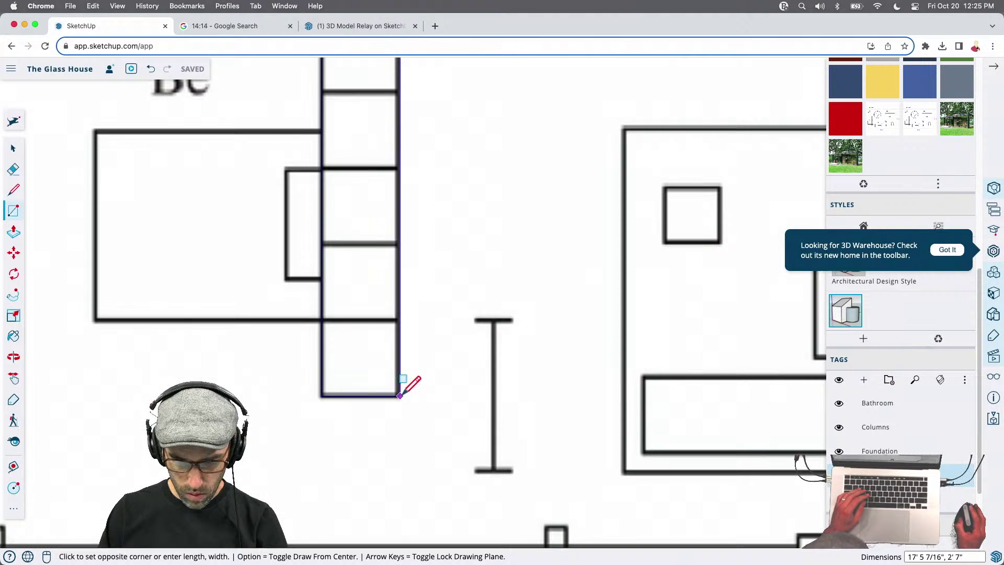
{"action": "scroll", "coordinate": [397, 394], "scroll_direction": "down", "scroll_amount": 3}
{"action": "scroll", "coordinate": [397, 394], "scroll_direction": "up", "scroll_amount": 3}
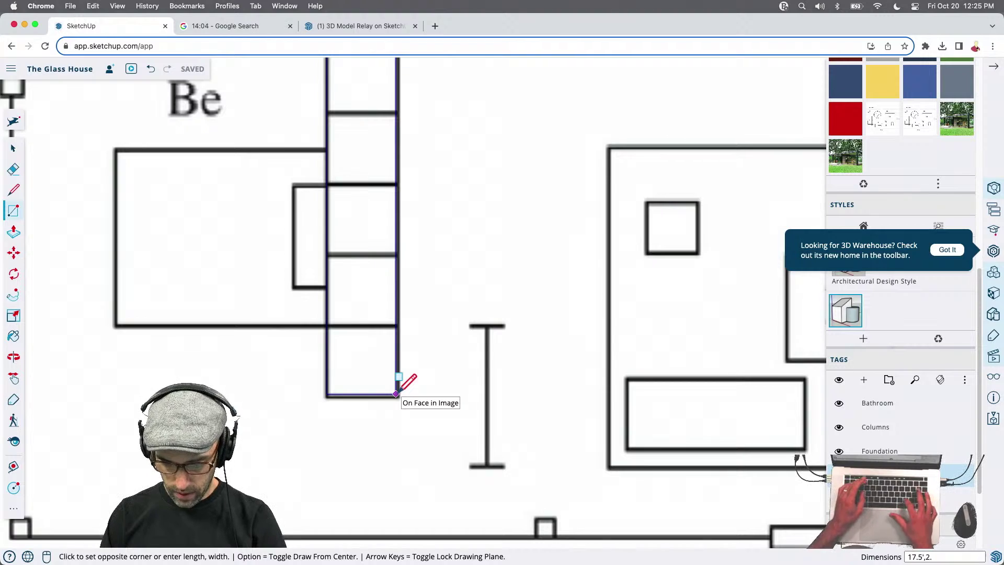
{"action": "left_click", "coordinate": [396, 393]}
{"action": "key", "text": "space"}
{"action": "scroll", "coordinate": [359, 352], "scroll_direction": "down", "scroll_amount": 6}
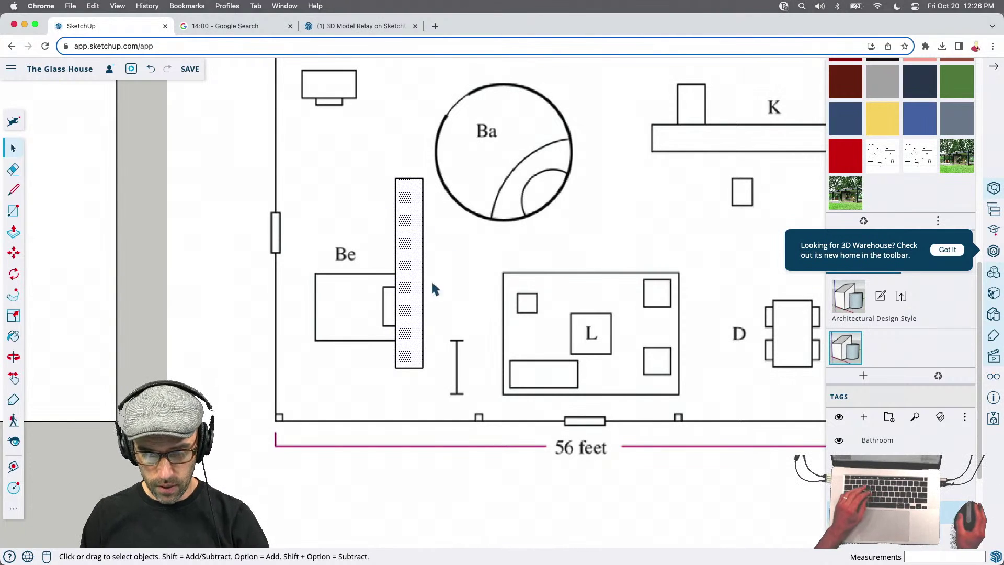
Select the rectangle face with its edges and make it a component
{"action": "right_click", "coordinate": [401, 314]}
{"action": "mouse_move", "coordinate": [427, 398]}
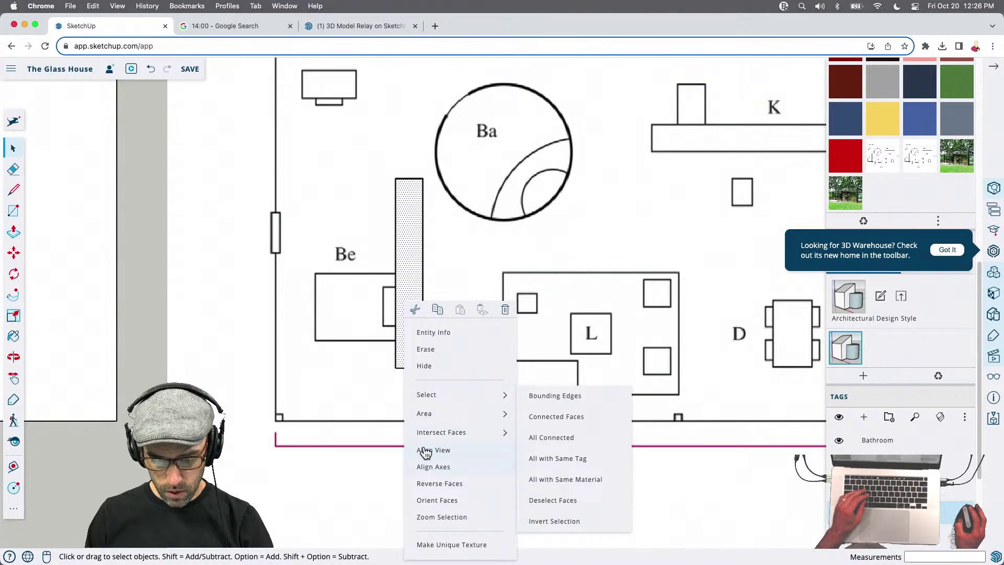
{"action": "double_click", "coordinate": [405, 272]}
{"action": "right_click", "coordinate": [406, 271]}
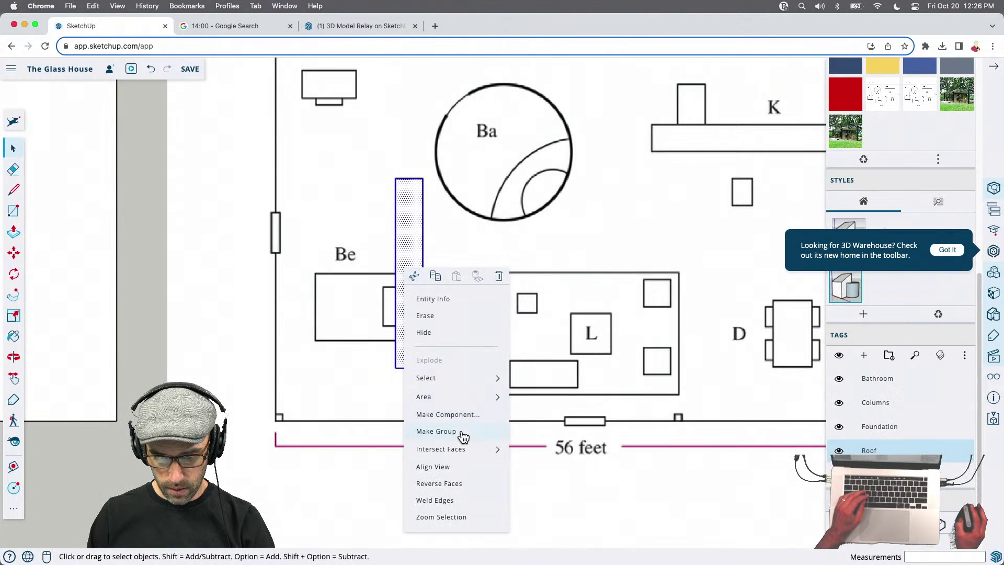
{"action": "left_click", "coordinate": [450, 414]}
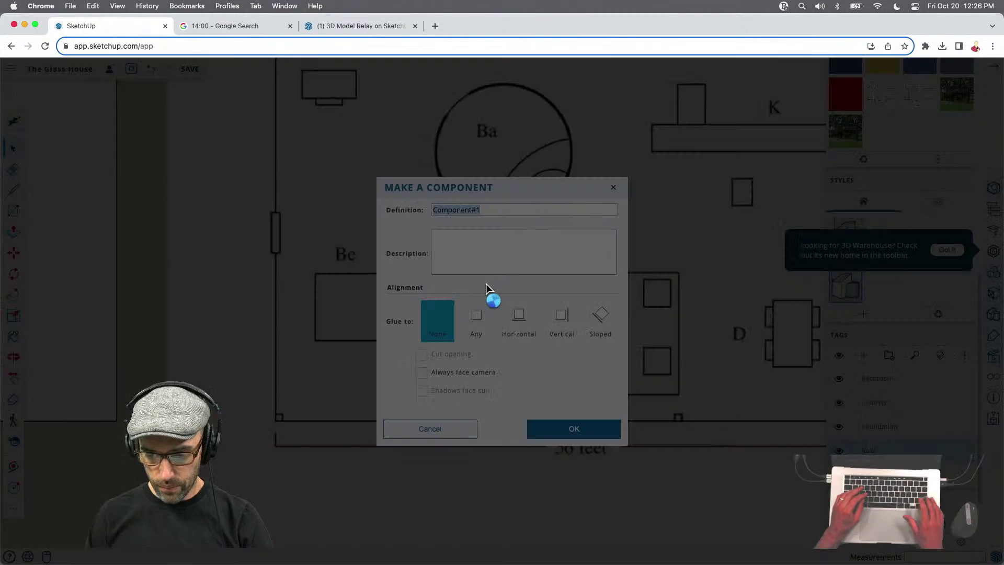
{"action": "key", "text": "Return"}
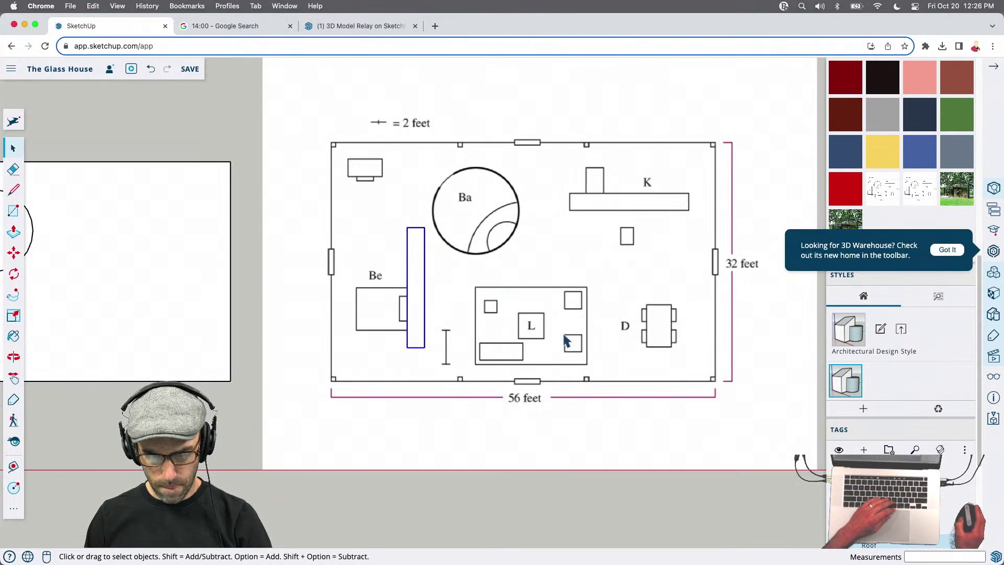
Select the tall rectangle and measure up the Be room's left edge with the Tape Measure
{"action": "scroll", "coordinate": [559, 341], "scroll_direction": "down", "scroll_amount": 2}
{"action": "left_click", "coordinate": [576, 366]}
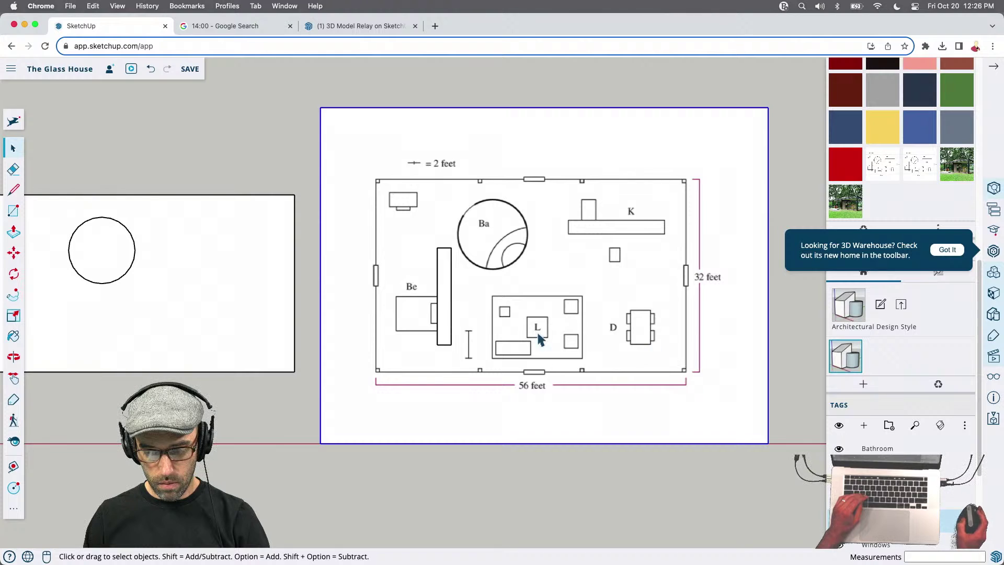
{"action": "scroll", "coordinate": [439, 328], "scroll_direction": "up", "scroll_amount": 2}
{"action": "left_click", "coordinate": [444, 347]}
{"action": "scroll", "coordinate": [446, 348], "scroll_direction": "down", "scroll_amount": 3}
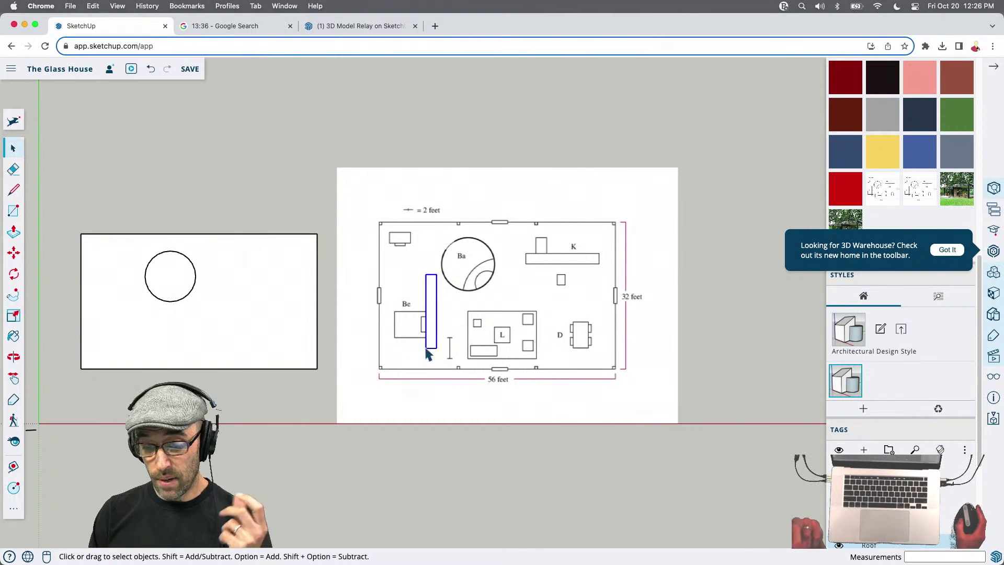
{"action": "scroll", "coordinate": [410, 343], "scroll_direction": "up", "scroll_amount": 4}
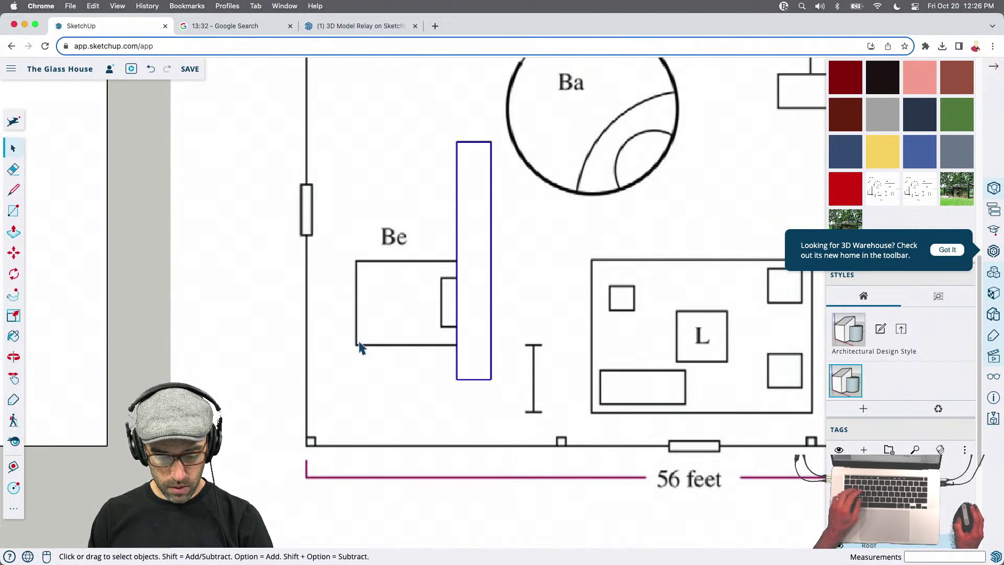
{"action": "key", "text": "shift"}
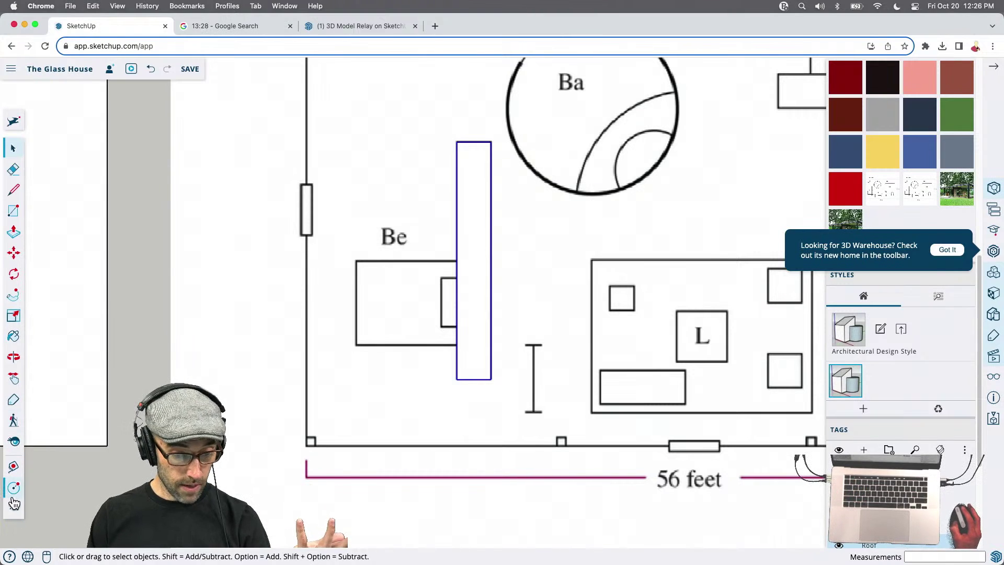
{"action": "left_click", "coordinate": [13, 466]}
{"action": "left_click", "coordinate": [15, 509]}
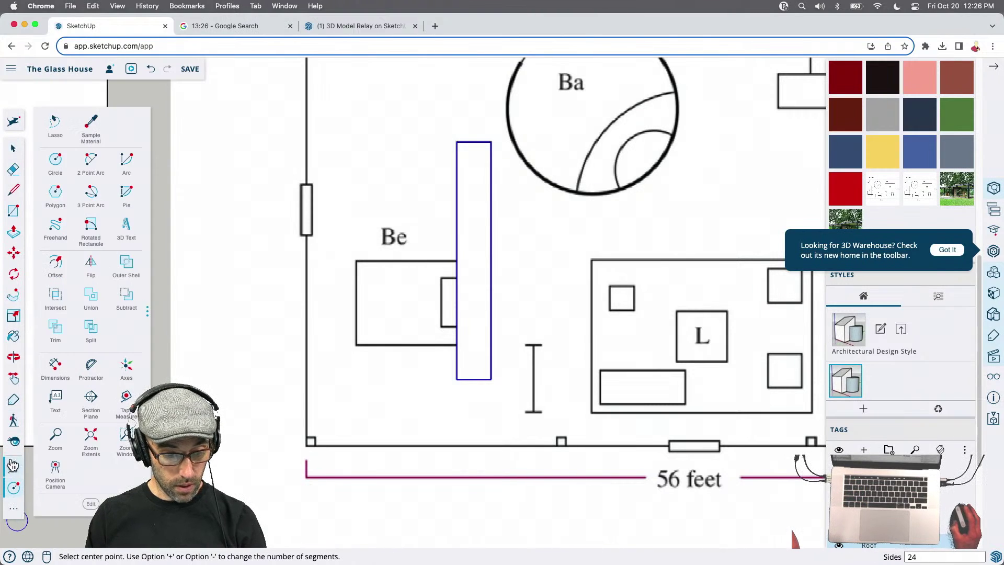
{"action": "left_click", "coordinate": [16, 468]}
{"action": "left_click", "coordinate": [356, 345]}
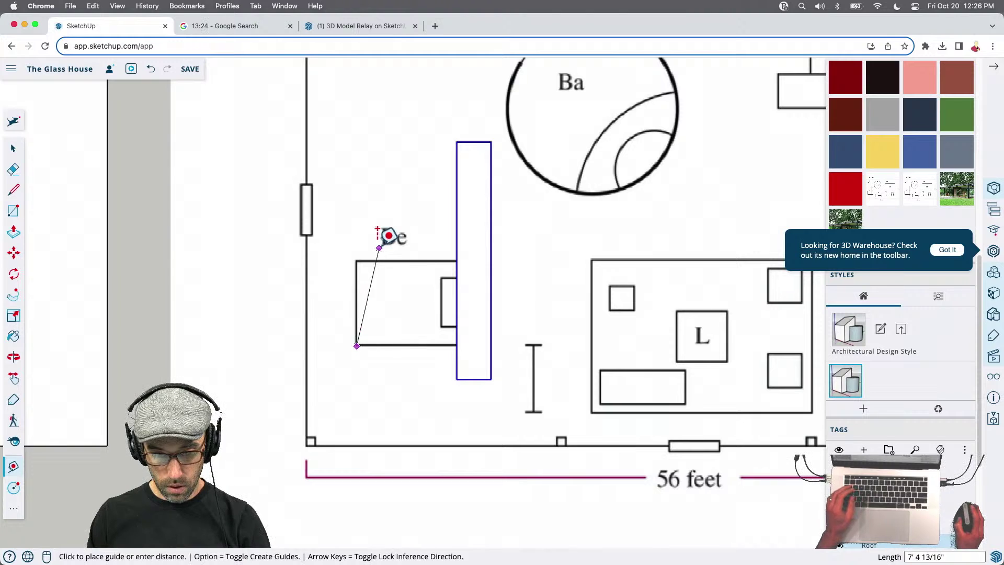
{"action": "scroll", "coordinate": [356, 259], "scroll_direction": "up", "scroll_amount": 3}
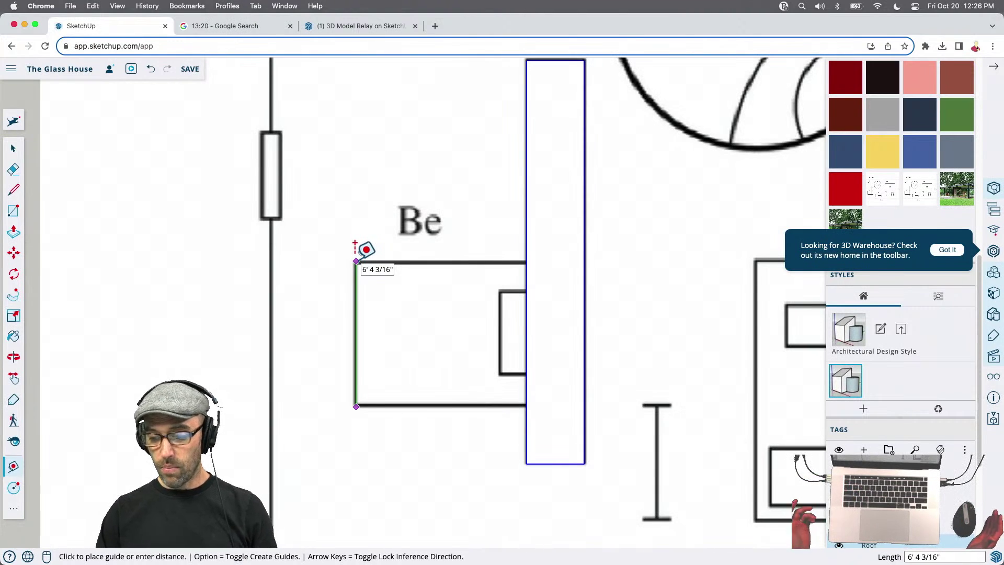
{"action": "key", "text": "space"}
Draw a rectangle from the Be room's top-right corner, entering 5' for its size
{"action": "key", "text": "r"}
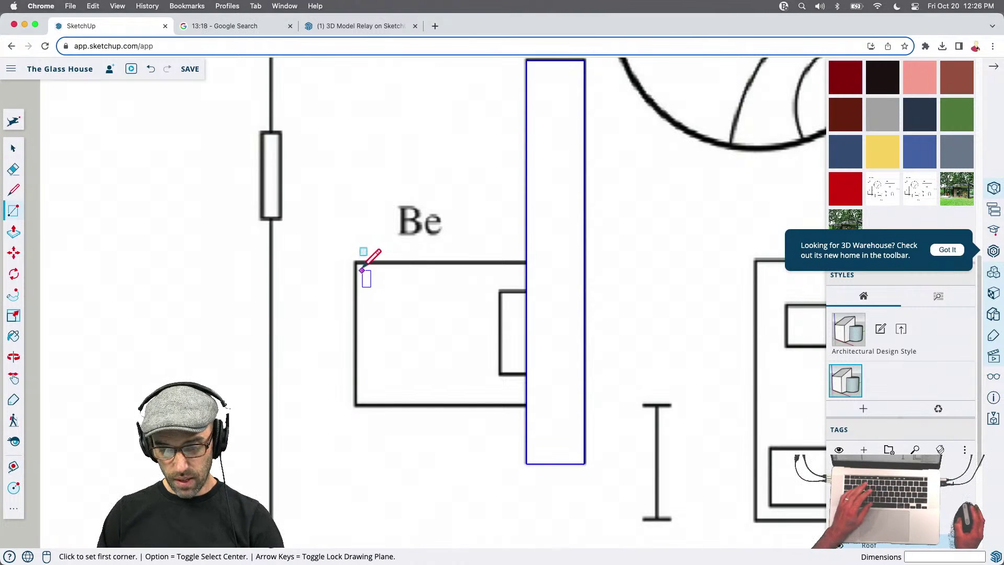
{"action": "left_click", "coordinate": [526, 262]}
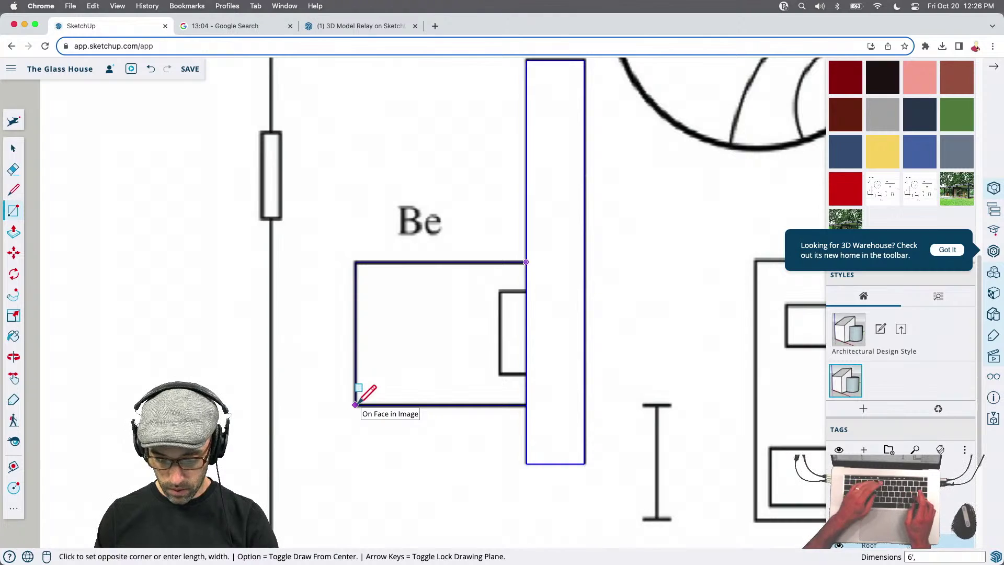
{"action": "type", "text": "5'"}
{"action": "key", "text": "Return"}
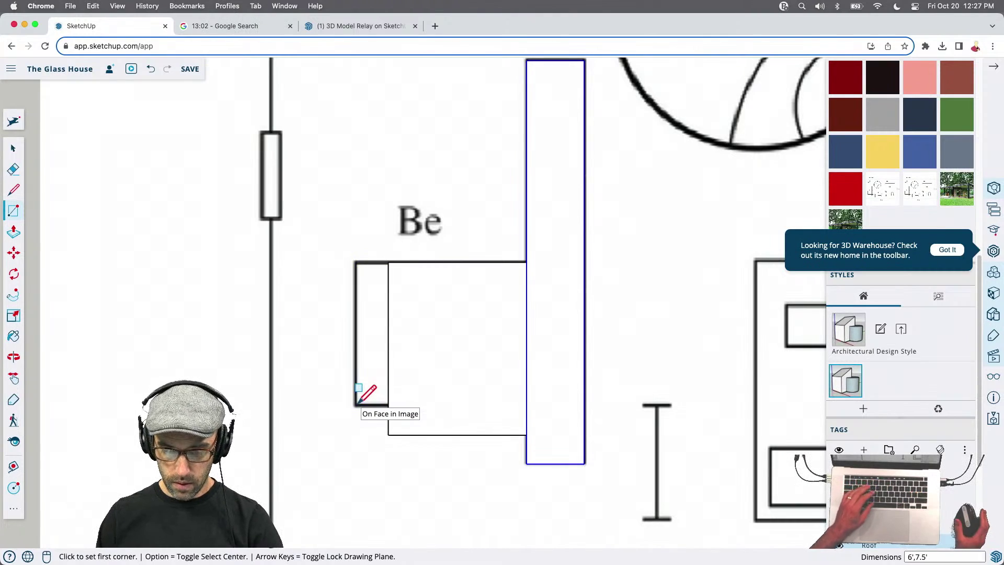
{"action": "key", "text": "space"}
Rotate the new rectangle 90° about its corner and move it 6' down
{"action": "left_click", "coordinate": [424, 405]}
{"action": "key", "text": "q"}
{"action": "left_click", "coordinate": [526, 262]}
{"action": "left_click", "coordinate": [526, 338]}
{"action": "type", "text": "90"}
{"action": "key", "text": "Return"}
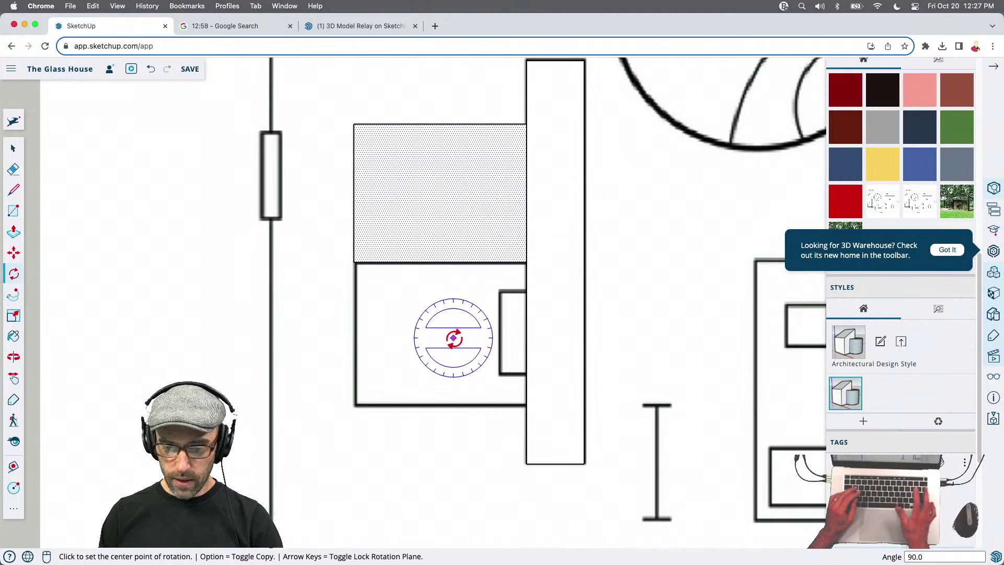
{"action": "key", "text": "m"}
{"action": "left_click", "coordinate": [435, 289]}
{"action": "type", "text": "6"}
{"action": "key", "text": "Return"}
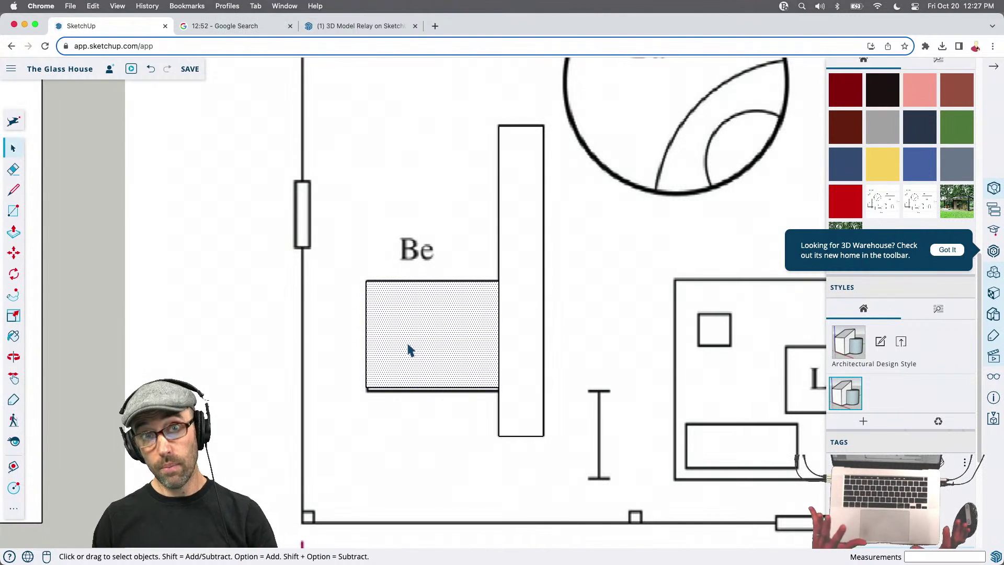
{"action": "scroll", "coordinate": [392, 324], "scroll_direction": "down", "scroll_amount": 5}
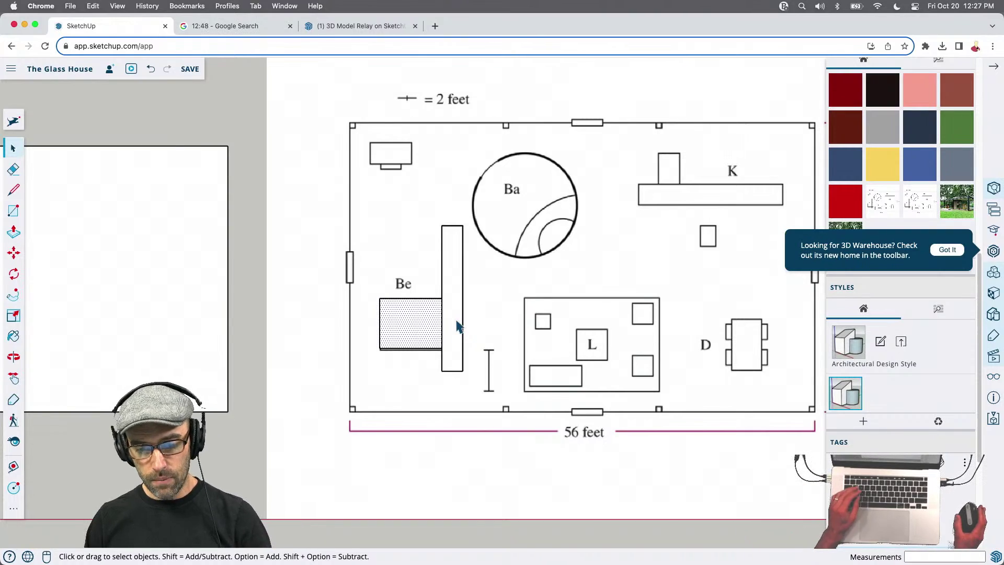
Push/Pull the Be rectangle up to 1' 6", undoing the too-tall first attempt
{"action": "middle_click_drag", "start_coordinate": [389, 399], "coordinate": [418, 355]}
{"action": "scroll", "coordinate": [438, 312], "scroll_direction": "up", "scroll_amount": 5}
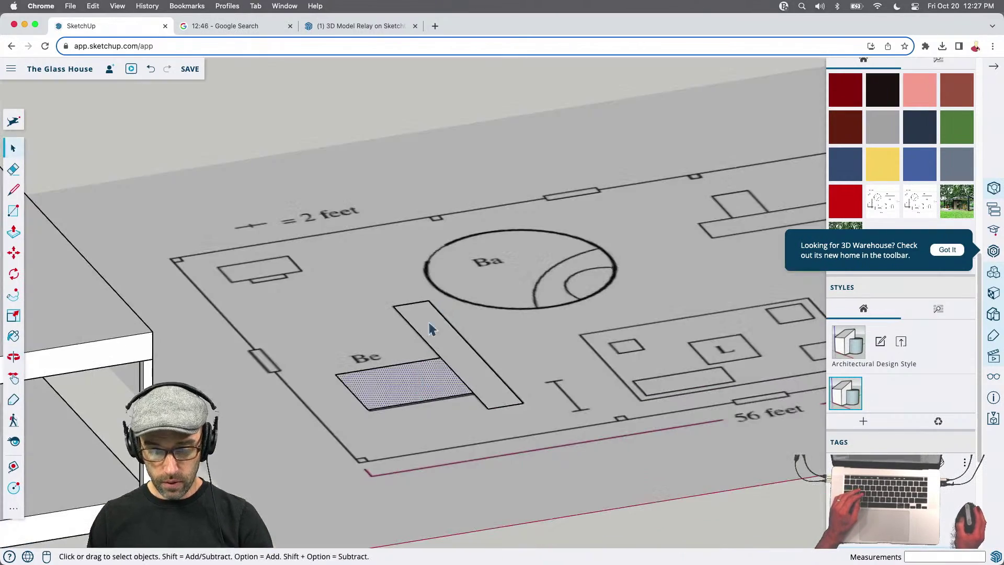
{"action": "scroll", "coordinate": [393, 380], "scroll_direction": "up", "scroll_amount": 2}
{"action": "key", "text": "p"}
{"action": "left_click", "coordinate": [373, 387]}
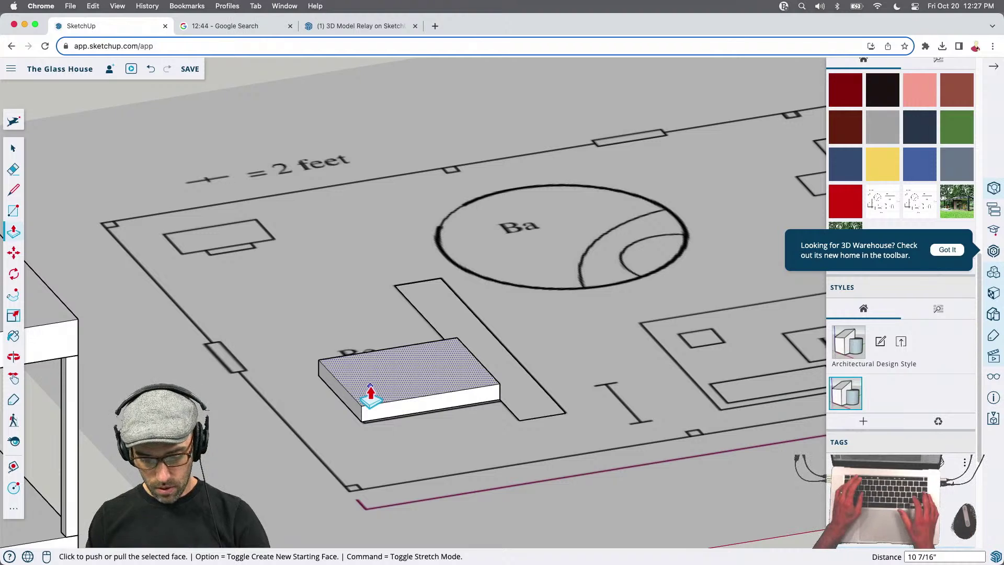
{"action": "type", "text": "22"}
{"action": "key", "text": "Return"}
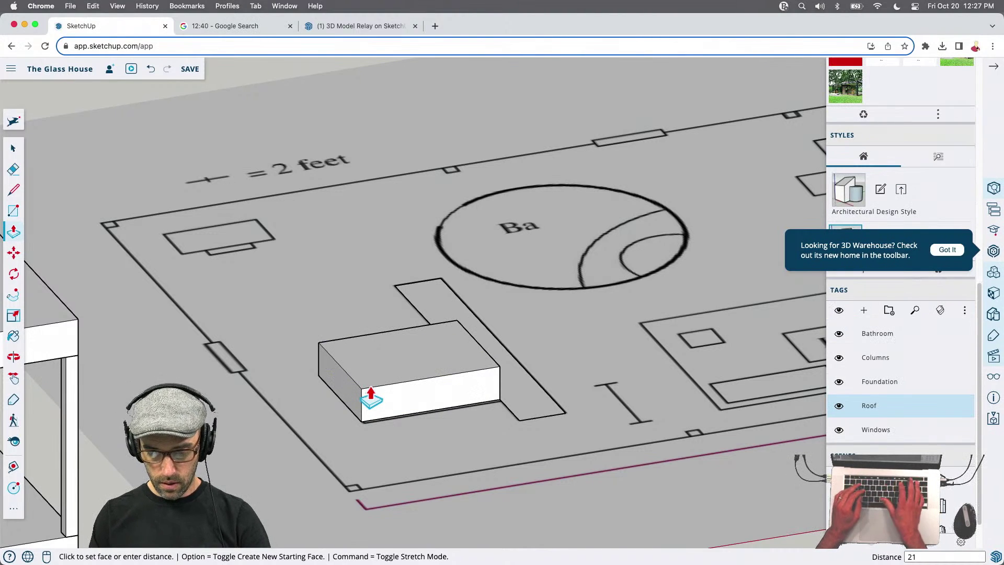
{"action": "key", "text": "Return"}
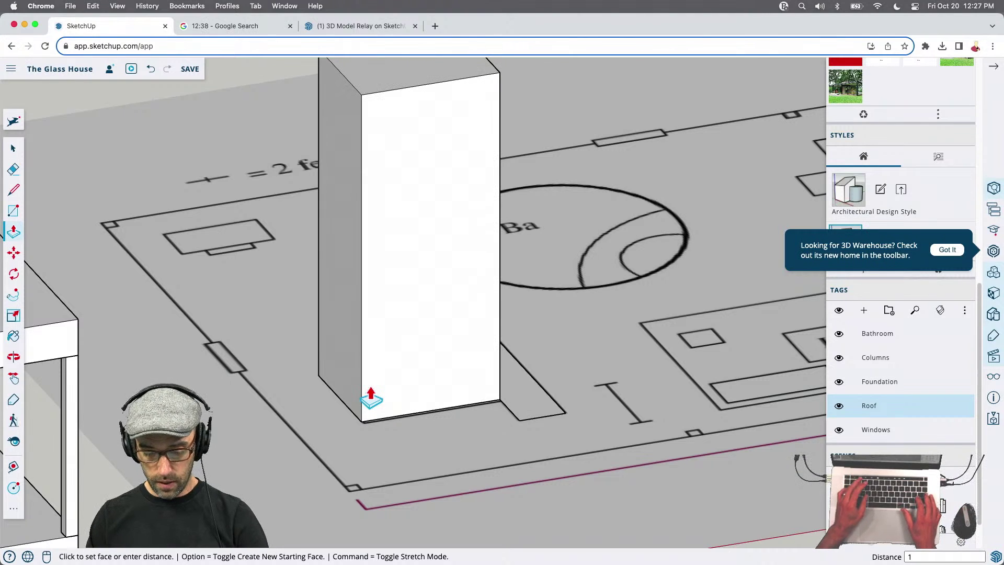
{"action": "key", "text": "super+z"}
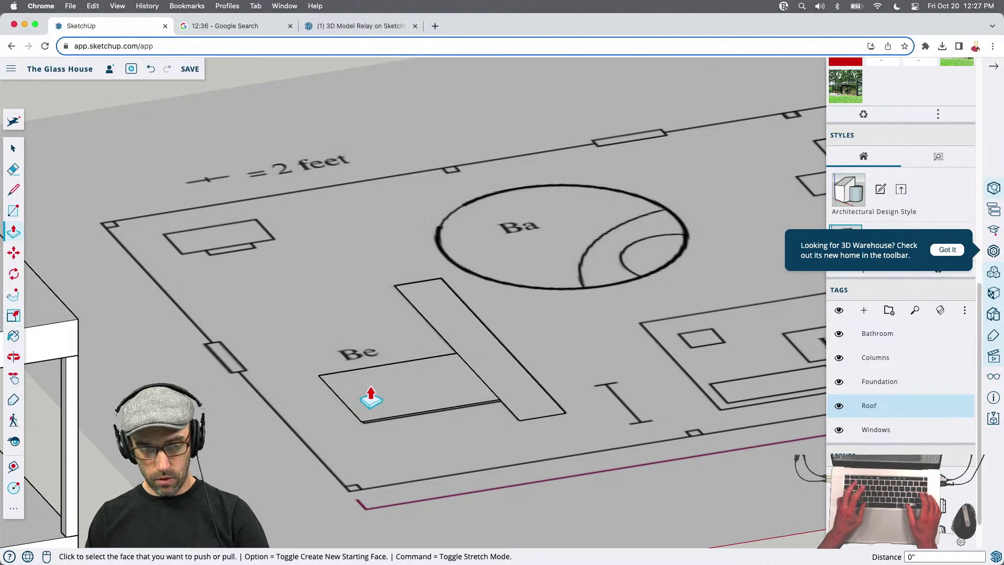
{"action": "left_click", "coordinate": [371, 397]}
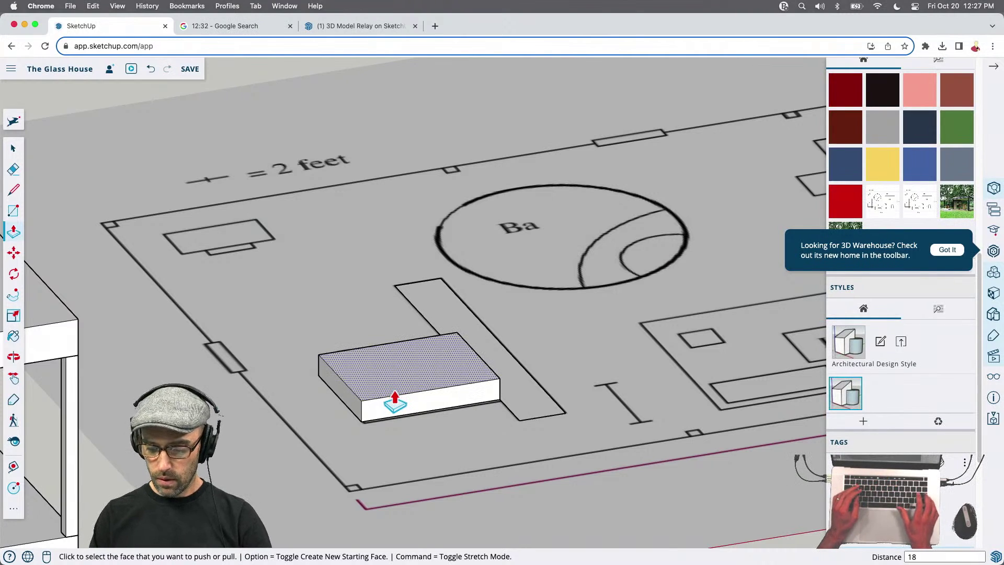
{"action": "key", "text": "Return"}
Select the whole 1' 6" Be box and make it a group
{"action": "key", "text": "space"}
{"action": "middle_click_drag", "start_coordinate": [581, 396], "coordinate": [531, 399]}
{"action": "triple_click", "coordinate": [470, 361]}
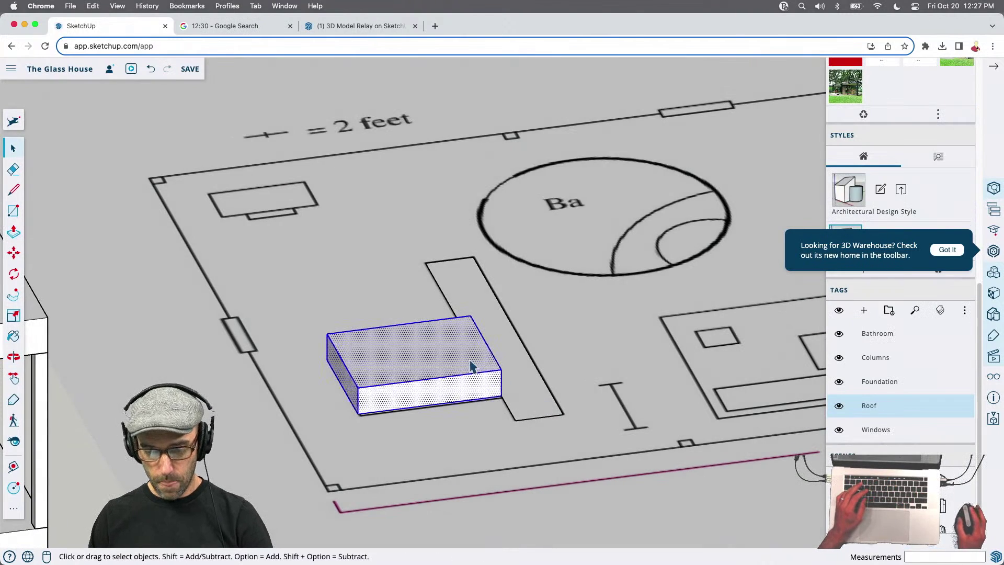
{"action": "right_click", "coordinate": [458, 370]}
{"action": "left_click", "coordinate": [497, 442]}
Pull the long partition bar beside the box up about 6' into a tall block
{"action": "middle_click_drag", "start_coordinate": [562, 385], "coordinate": [531, 385]}
{"action": "left_click", "coordinate": [539, 365]}
{"action": "double_click", "coordinate": [539, 364]}
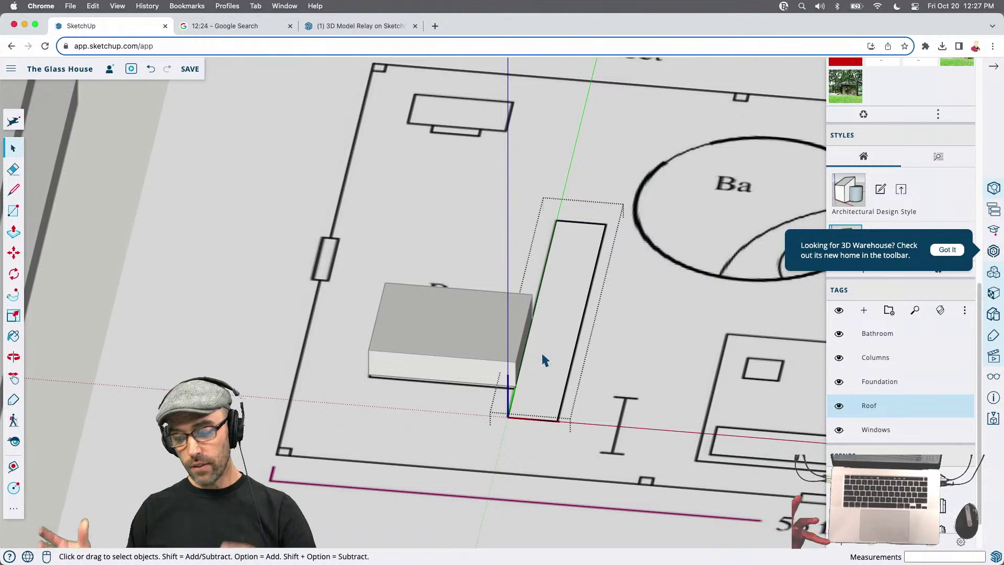
{"action": "key", "text": "p"}
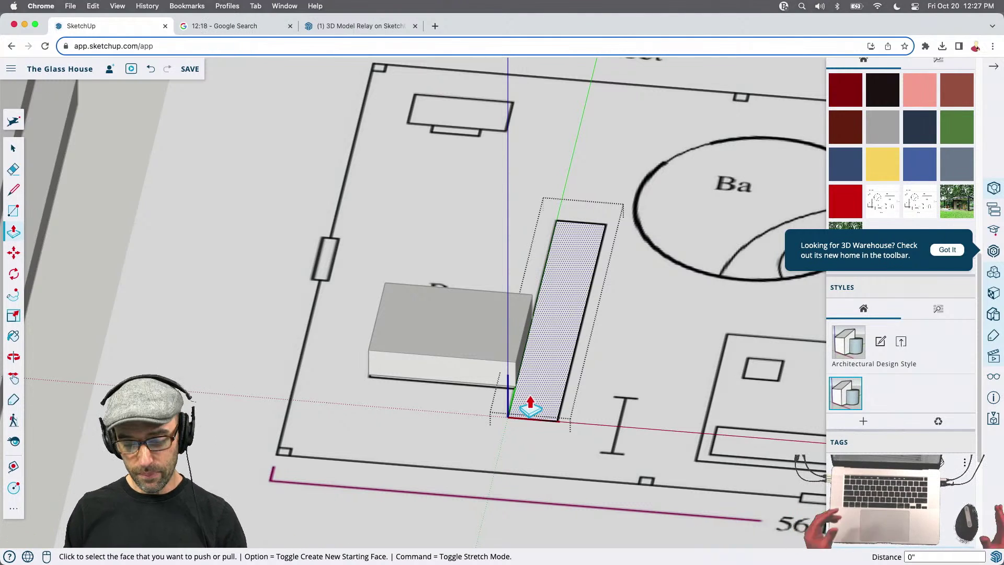
{"action": "middle_click_drag", "start_coordinate": [532, 394], "coordinate": [594, 343]}
{"action": "left_click", "coordinate": [594, 343]}
{"action": "left_click", "coordinate": [594, 259]}
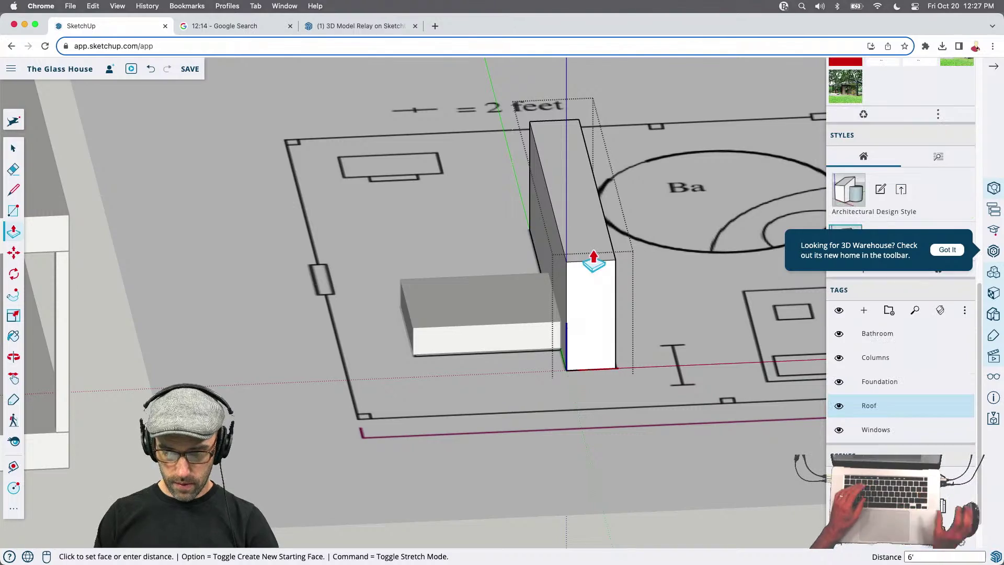
{"action": "key", "text": "space"}
{"action": "scroll", "coordinate": [489, 306], "scroll_direction": "down", "scroll_amount": 5}
{"action": "scroll", "coordinate": [347, 188], "scroll_direction": "down", "scroll_amount": 5}
{"action": "scroll", "coordinate": [304, 141], "scroll_direction": "up", "scroll_amount": 15}
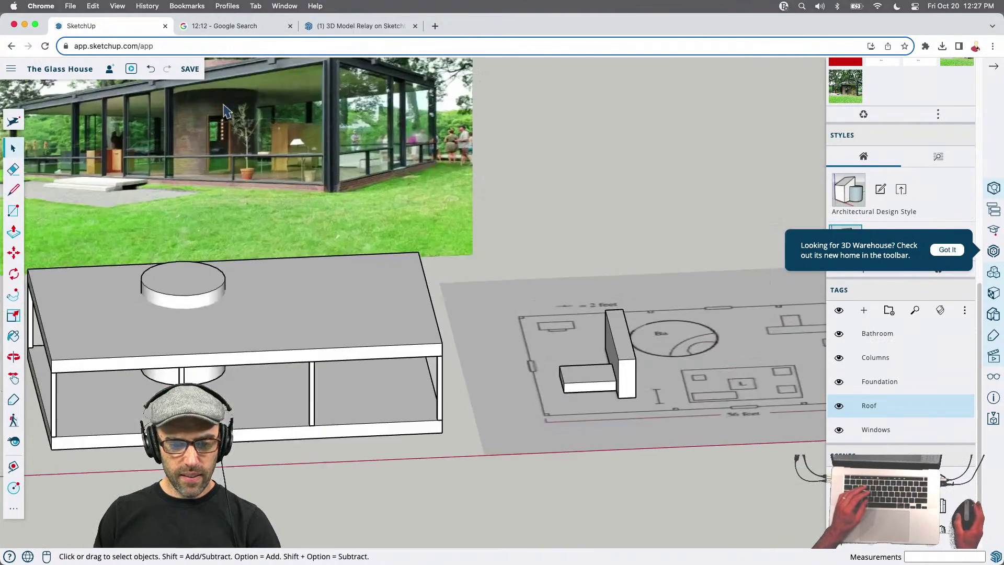
{"action": "scroll", "coordinate": [313, 295], "scroll_direction": "down", "scroll_amount": 2}
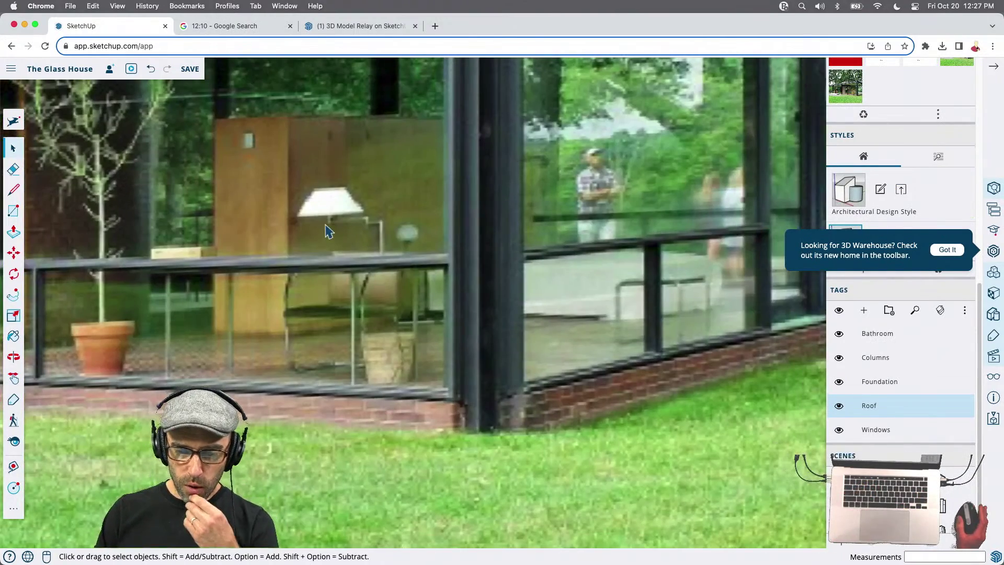
{"action": "scroll", "coordinate": [313, 298], "scroll_direction": "down", "scroll_amount": 2}
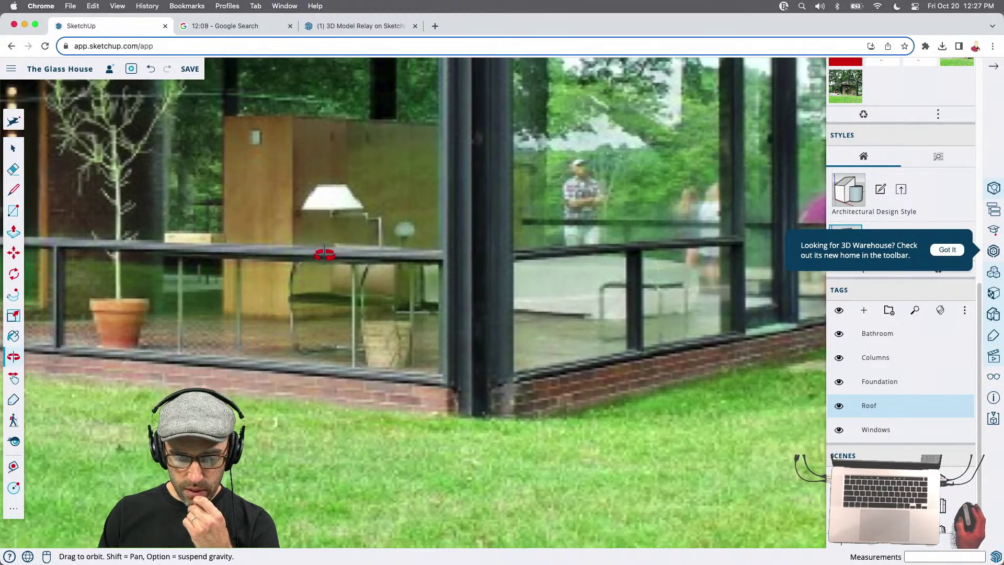
{"action": "scroll", "coordinate": [371, 306], "scroll_direction": "down", "scroll_amount": 2}
{"action": "scroll", "coordinate": [454, 253], "scroll_direction": "down", "scroll_amount": 2}
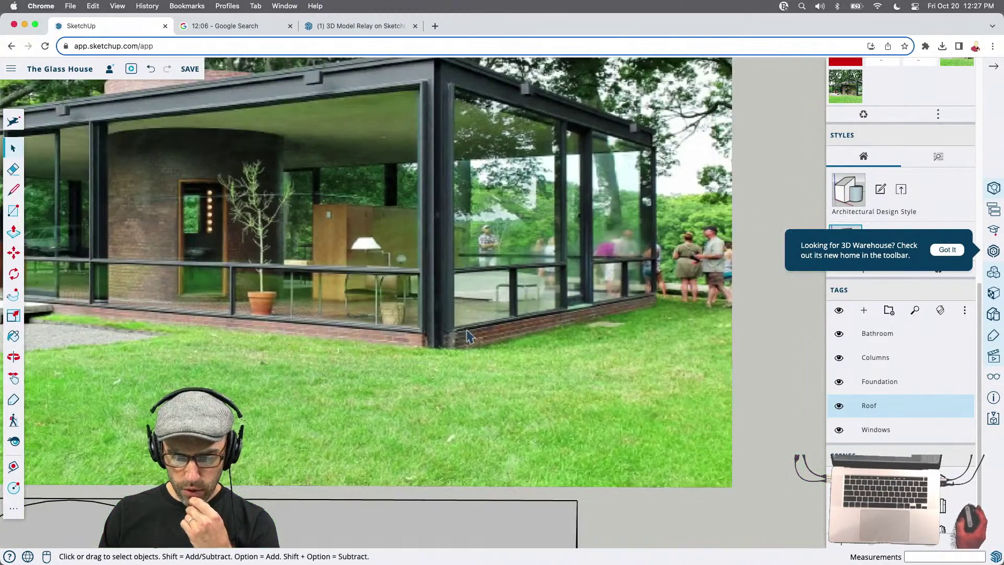
{"action": "scroll", "coordinate": [509, 291], "scroll_direction": "up", "scroll_amount": 2}
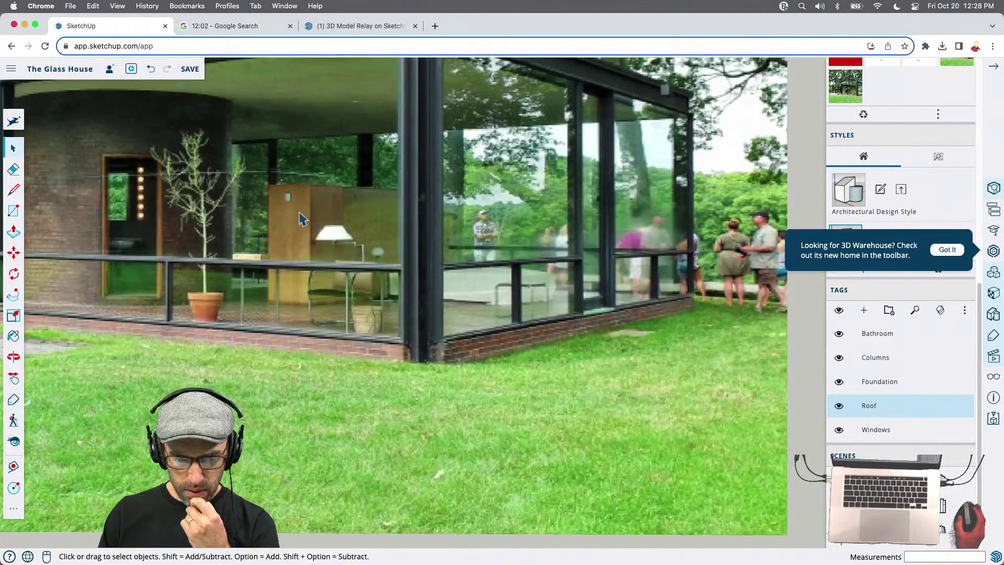
{"action": "scroll", "coordinate": [308, 209], "scroll_direction": "up", "scroll_amount": 2}
{"action": "scroll", "coordinate": [348, 222], "scroll_direction": "up", "scroll_amount": 2}
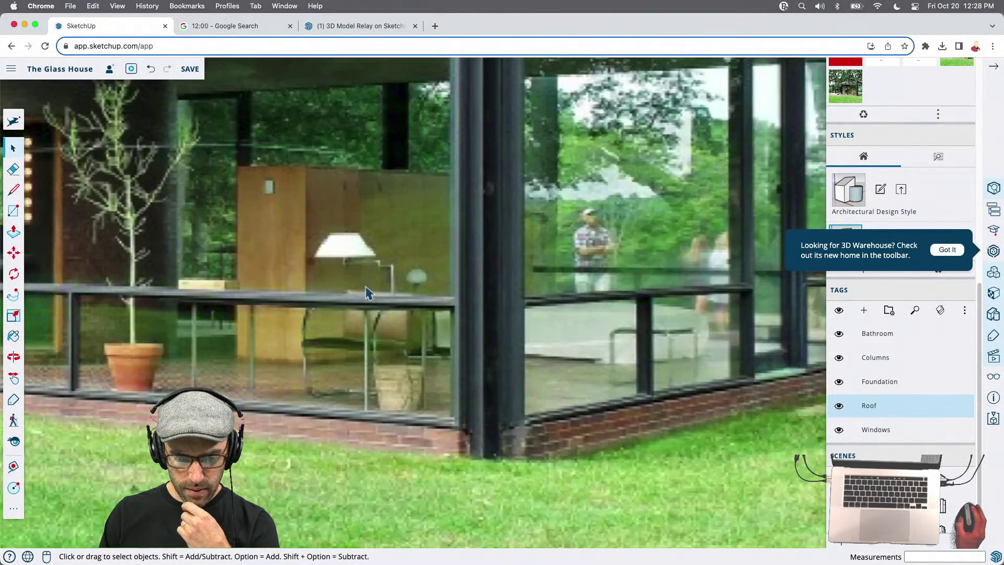
{"action": "scroll", "coordinate": [356, 209], "scroll_direction": "down", "scroll_amount": 2}
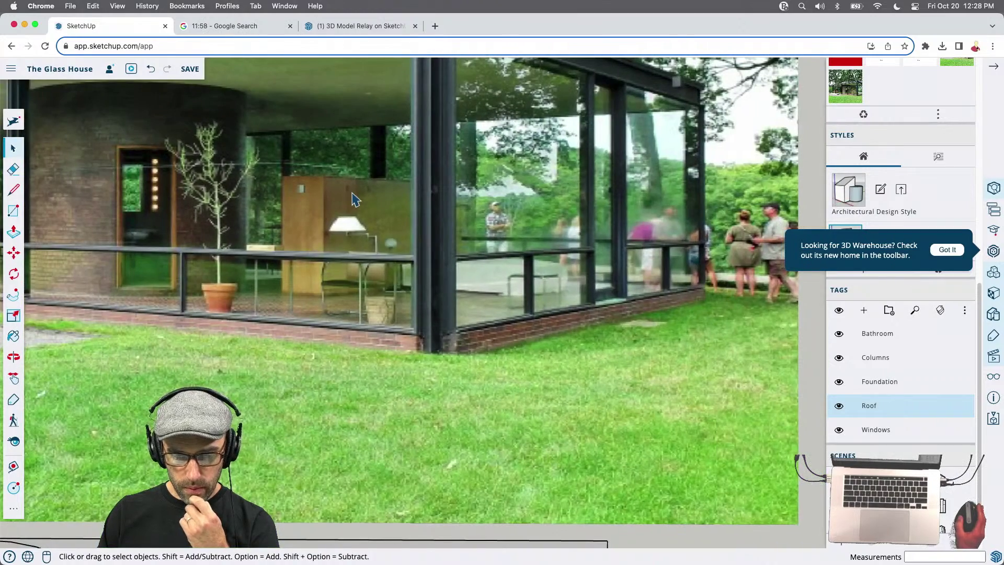
{"action": "scroll", "coordinate": [355, 200], "scroll_direction": "down", "scroll_amount": 2}
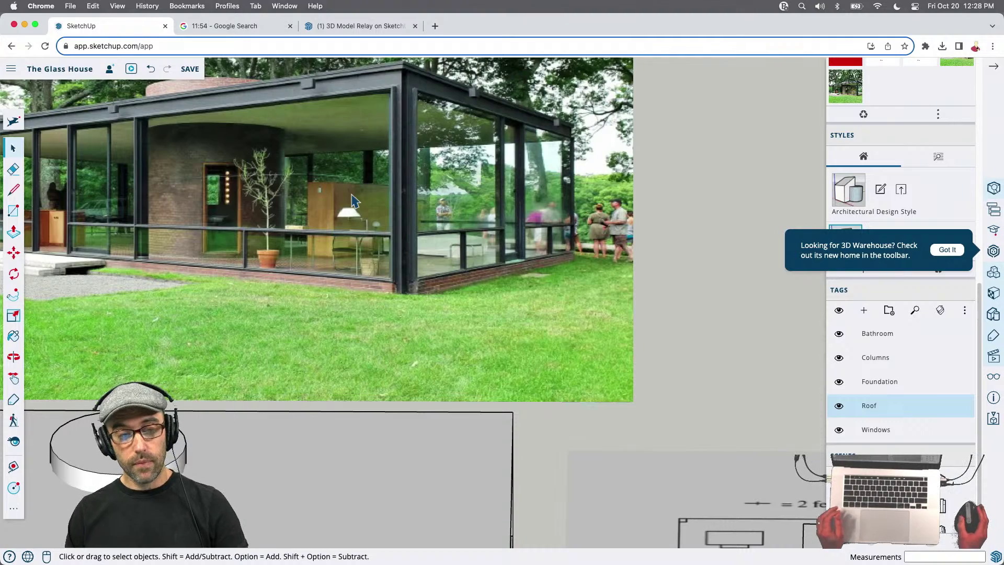
{"action": "scroll", "coordinate": [376, 259], "scroll_direction": "down", "scroll_amount": 3}
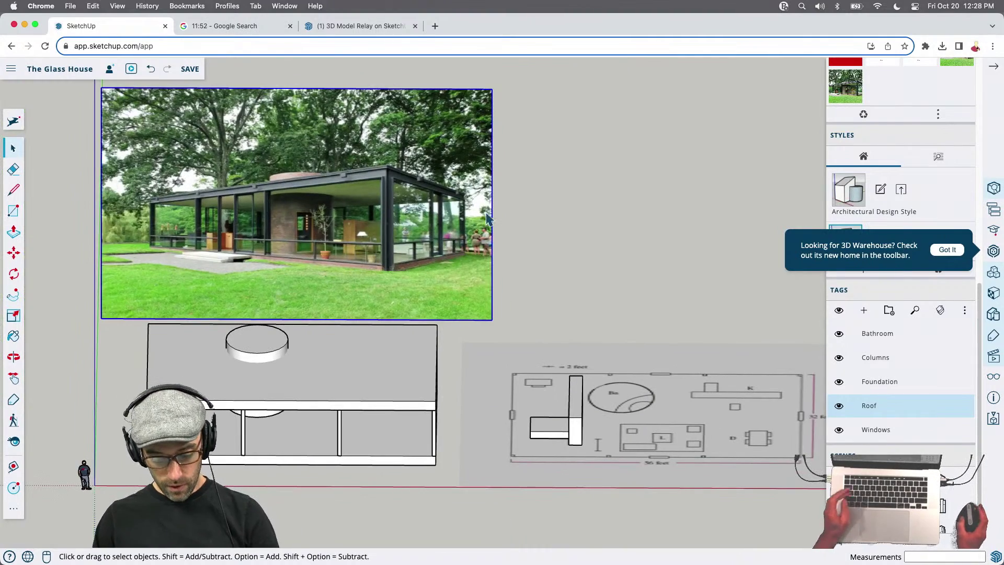
Scale the reference photo from its centre back to its original width
{"action": "key", "text": "s"}
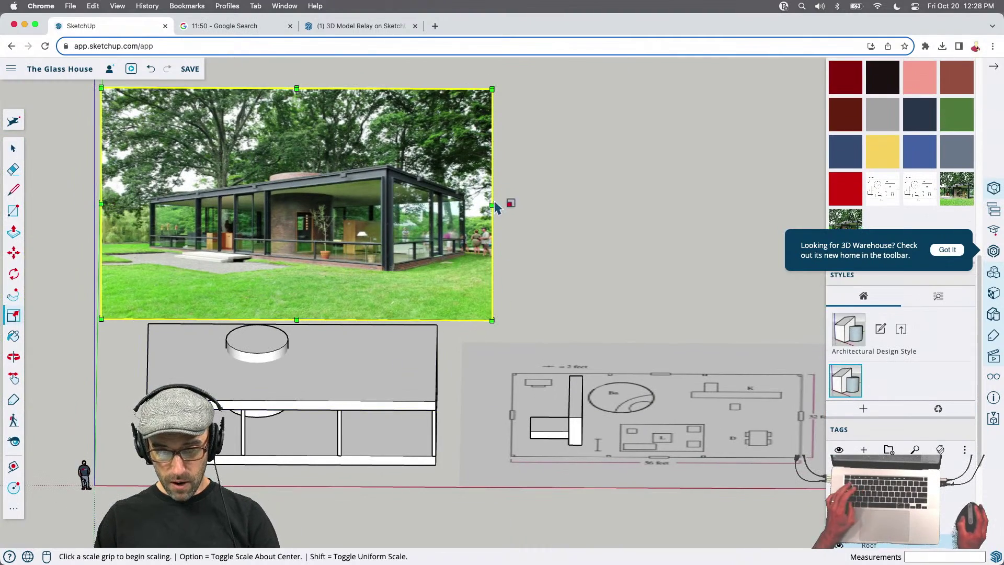
{"action": "left_click", "coordinate": [492, 204]}
{"action": "key", "text": "alt"}
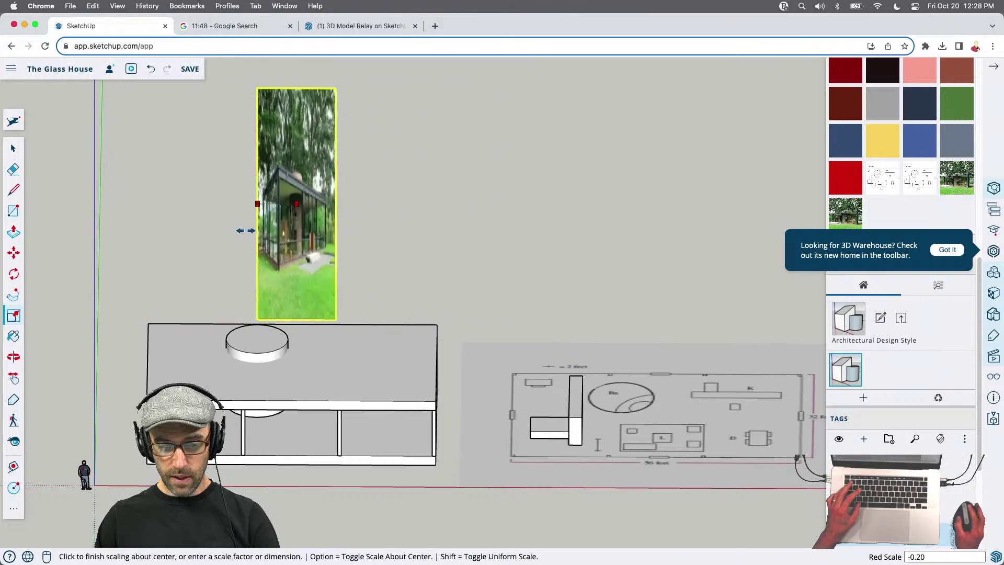
{"action": "left_click", "coordinate": [102, 233]}
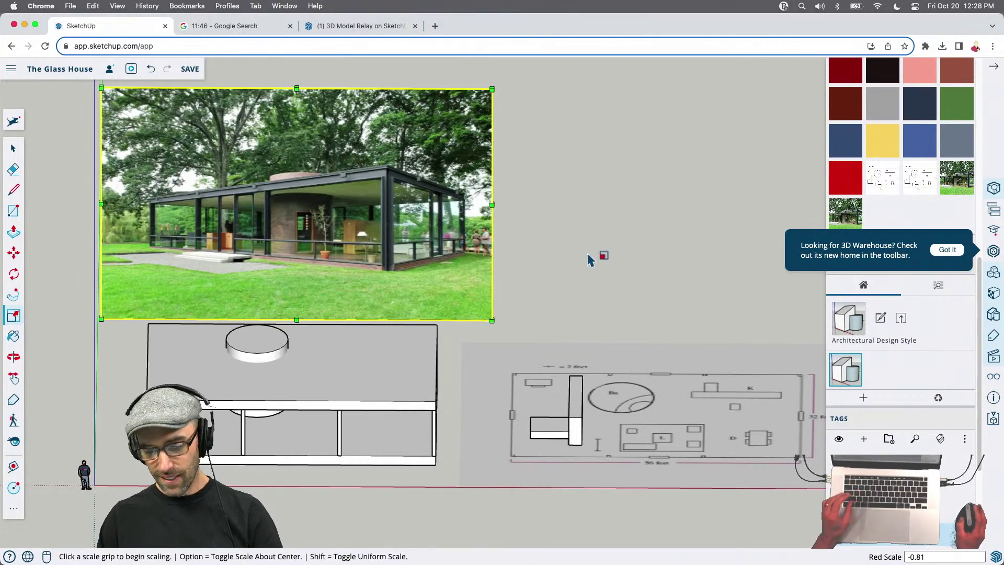
{"action": "key", "text": "space"}
{"action": "scroll", "coordinate": [511, 403], "scroll_direction": "up", "scroll_amount": 5}
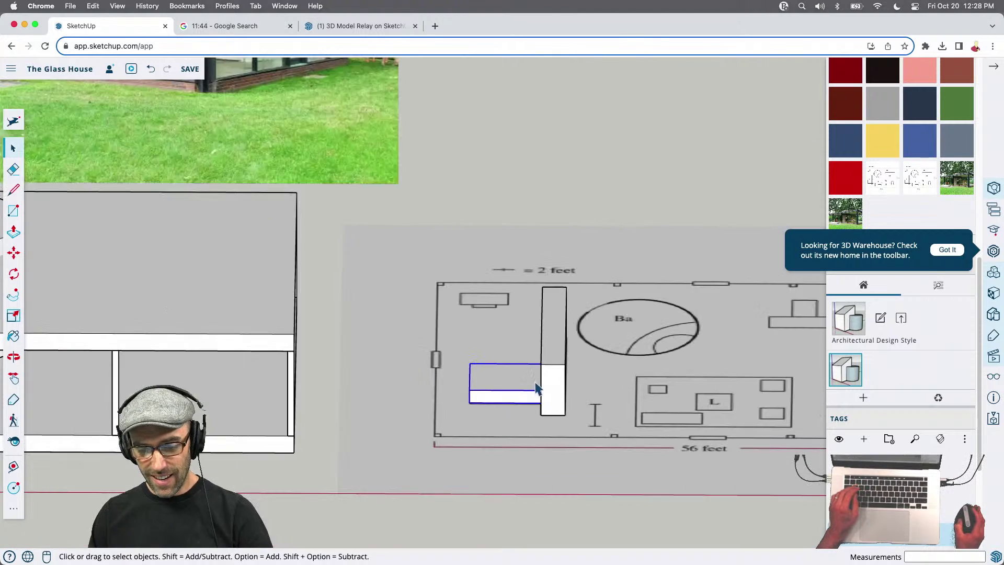
{"action": "scroll", "coordinate": [554, 395], "scroll_direction": "down", "scroll_amount": 3}
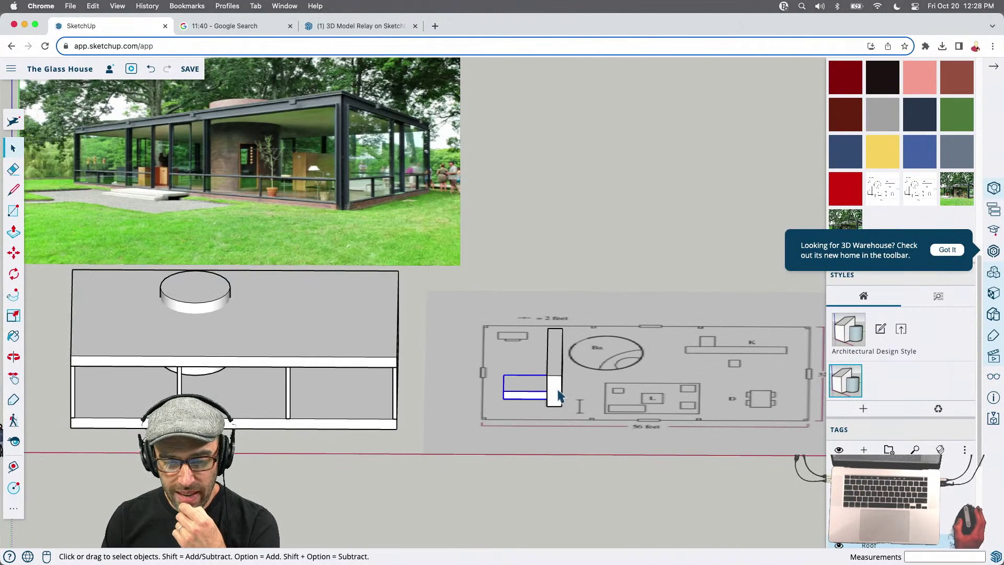
{"action": "scroll", "coordinate": [558, 395], "scroll_direction": "down", "scroll_amount": 4}
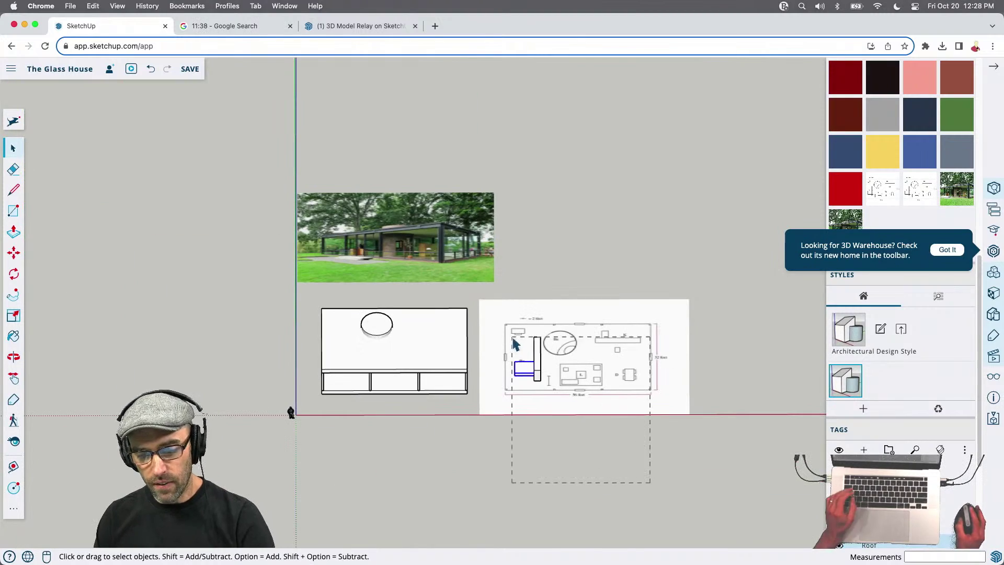
Rotate the floor-plan image 180° about a point on the plan
{"action": "left_click", "coordinate": [514, 344]}
{"action": "scroll", "coordinate": [575, 361], "scroll_direction": "up", "scroll_amount": 2}
{"action": "key", "text": "q"}
{"action": "left_click", "coordinate": [611, 369]}
{"action": "left_click", "coordinate": [444, 316]}
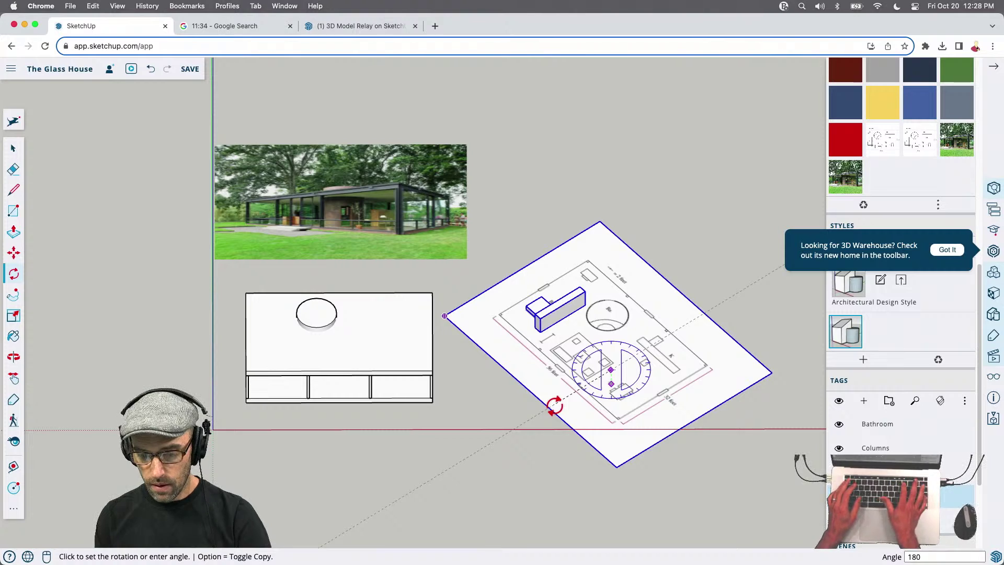
{"action": "key", "text": "Return"}
{"action": "key", "text": "space"}
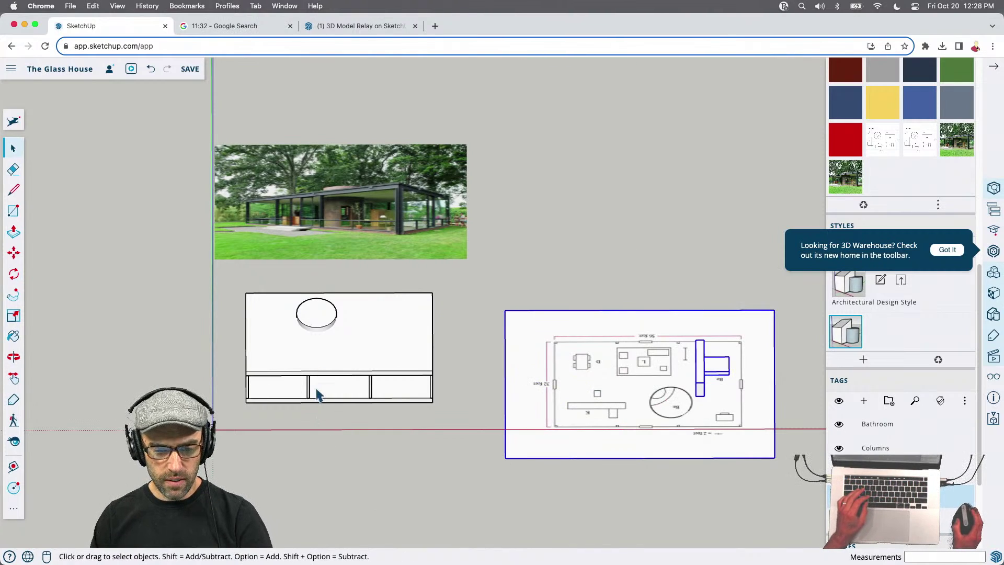
{"action": "scroll", "coordinate": [329, 351], "scroll_direction": "up", "scroll_amount": 8}
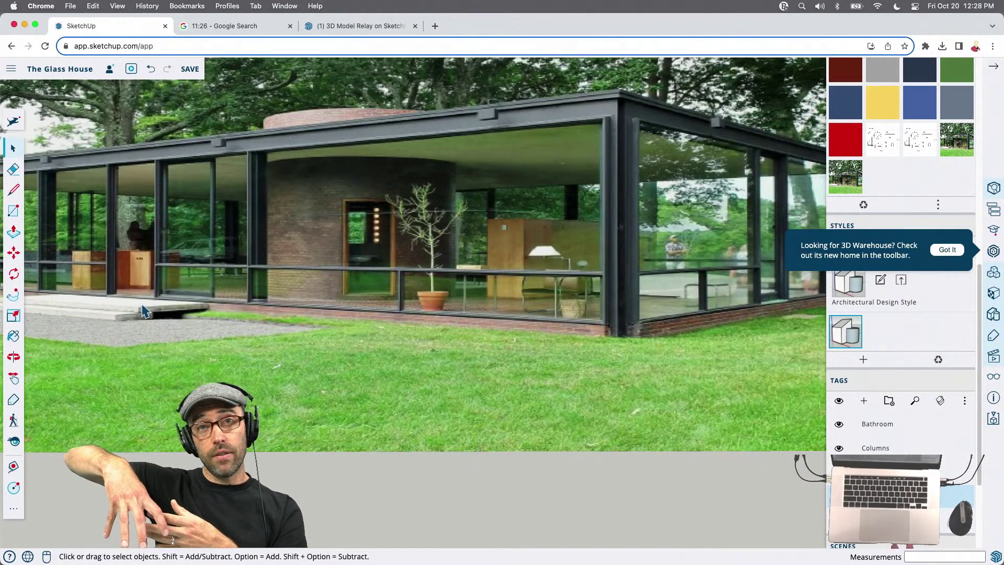
Select the sketched model drawing and rotate it 180°
{"action": "scroll", "coordinate": [324, 188], "scroll_direction": "down", "scroll_amount": 10}
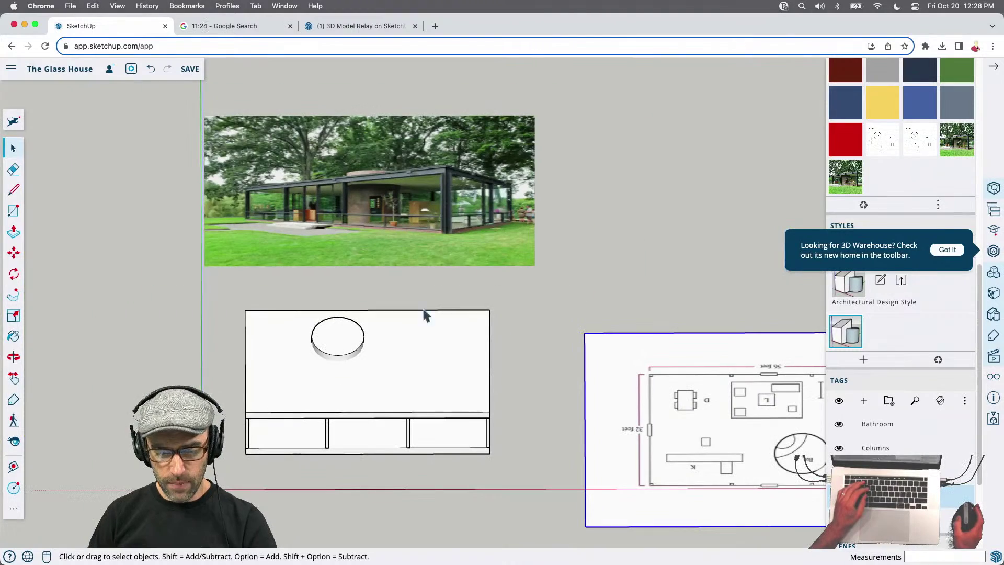
{"action": "left_click_drag", "start_coordinate": [497, 518], "coordinate": [223, 301]}
{"action": "key", "text": "q"}
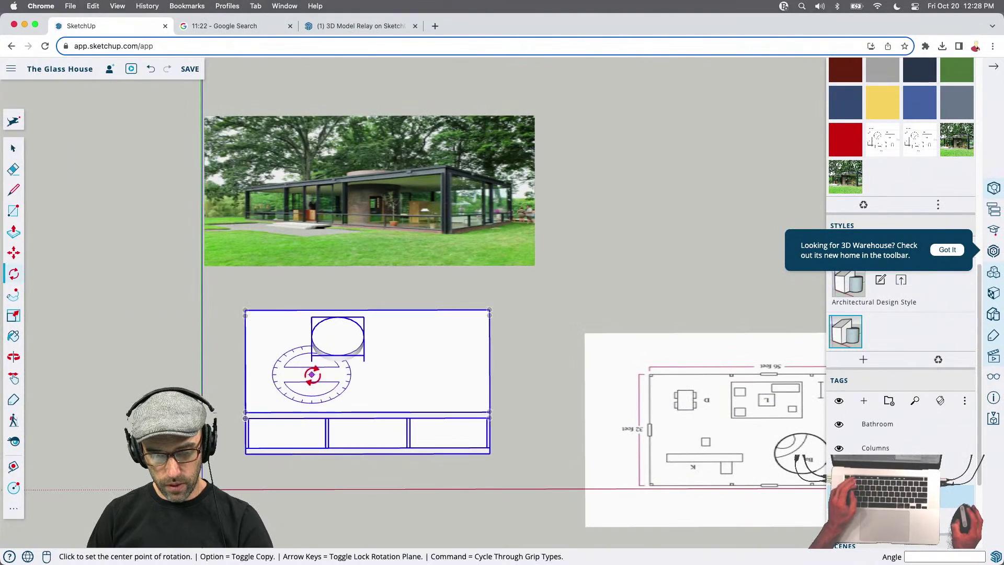
{"action": "left_click", "coordinate": [360, 380]}
{"action": "type", "text": "1"}
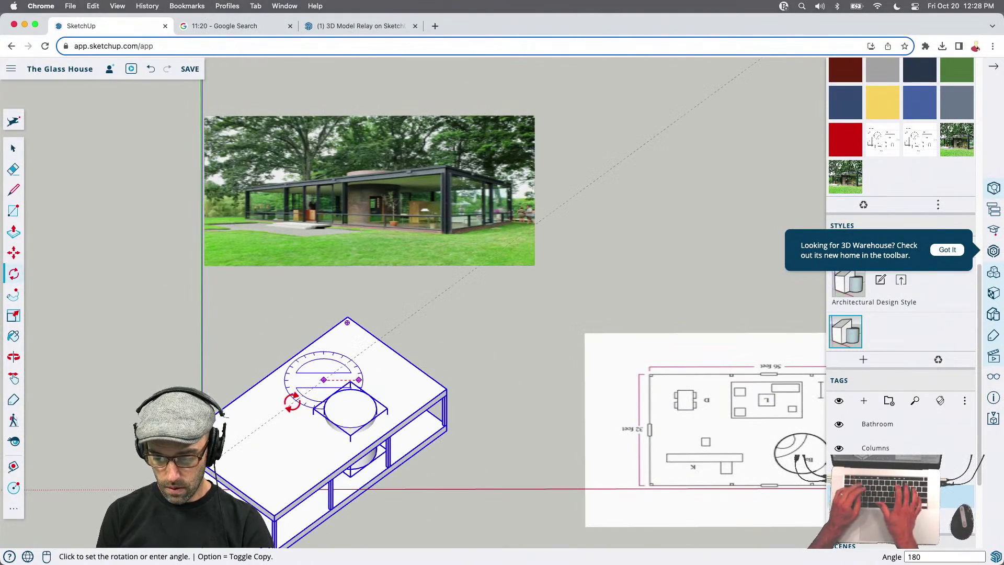
{"action": "type", "text": "80"}
{"action": "key", "text": "Return"}
Move the drawing about 25' 6 7/16" to the left
{"action": "key", "text": "m"}
{"action": "left_click", "coordinate": [310, 521]}
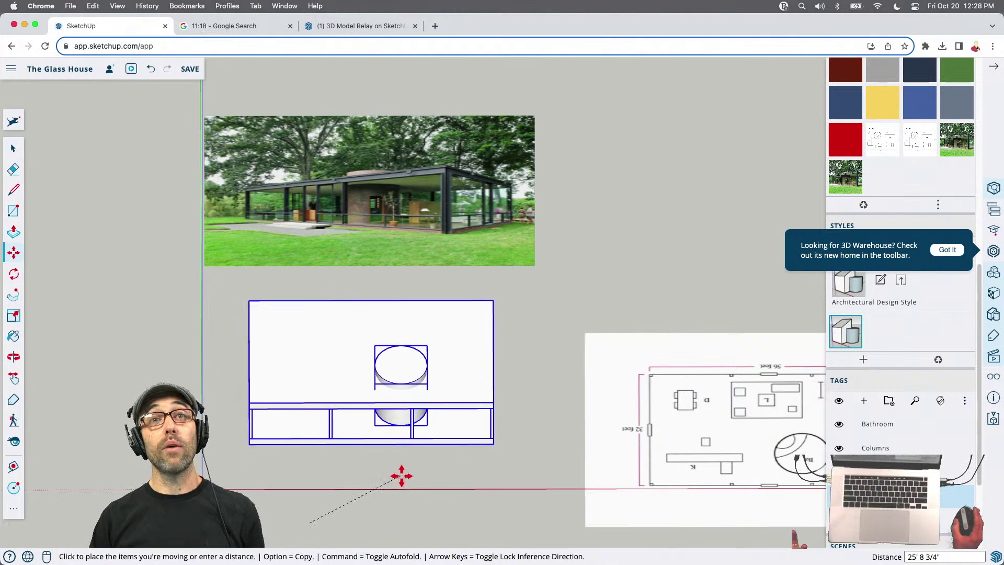
{"action": "left_click", "coordinate": [401, 473]}
{"action": "key", "text": "space"}
{"action": "scroll", "coordinate": [442, 332], "scroll_direction": "down", "scroll_amount": 3}
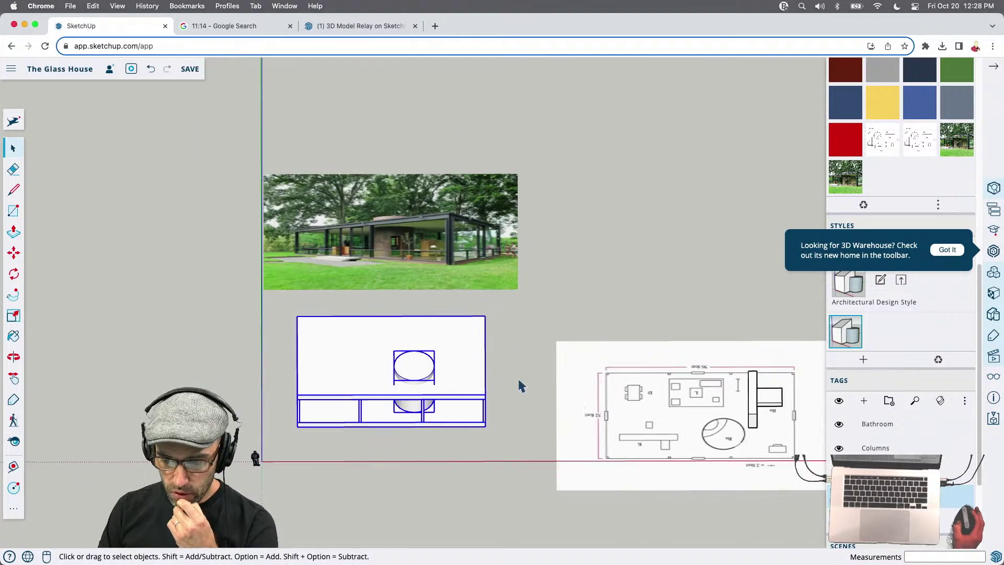
Make the wall-and-box piece on the floor plan into Component#2
{"action": "scroll", "coordinate": [445, 281], "scroll_direction": "up", "scroll_amount": 3}
{"action": "mouse_move", "coordinate": [444, 281]}
{"action": "middle_mouse_down"}
{"action": "mouse_move", "coordinate": [459, 292]}
{"action": "mouse_move", "coordinate": [418, 167]}
{"action": "middle_mouse_up"}
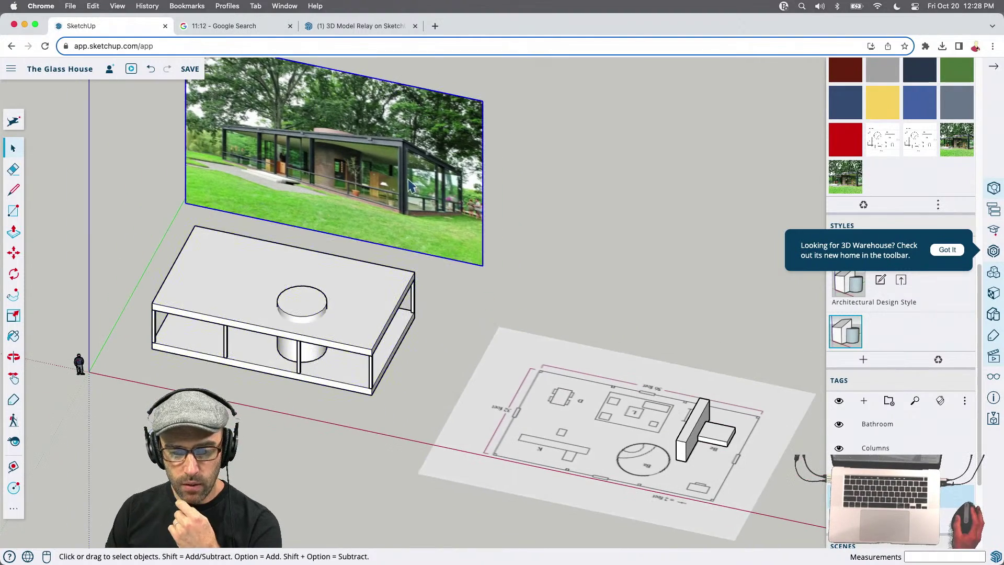
{"action": "left_click", "coordinate": [698, 427]}
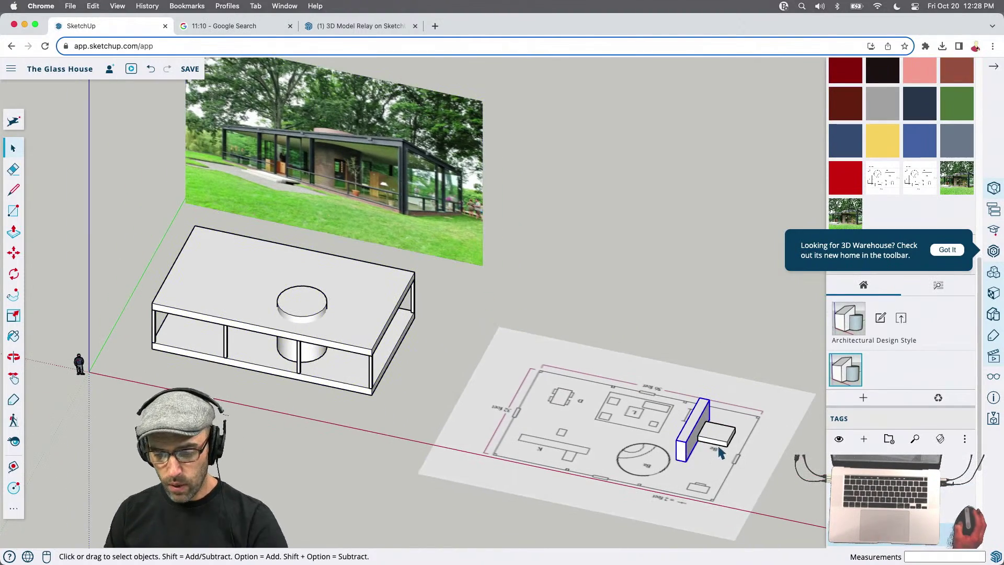
{"action": "right_click", "coordinate": [717, 442]}
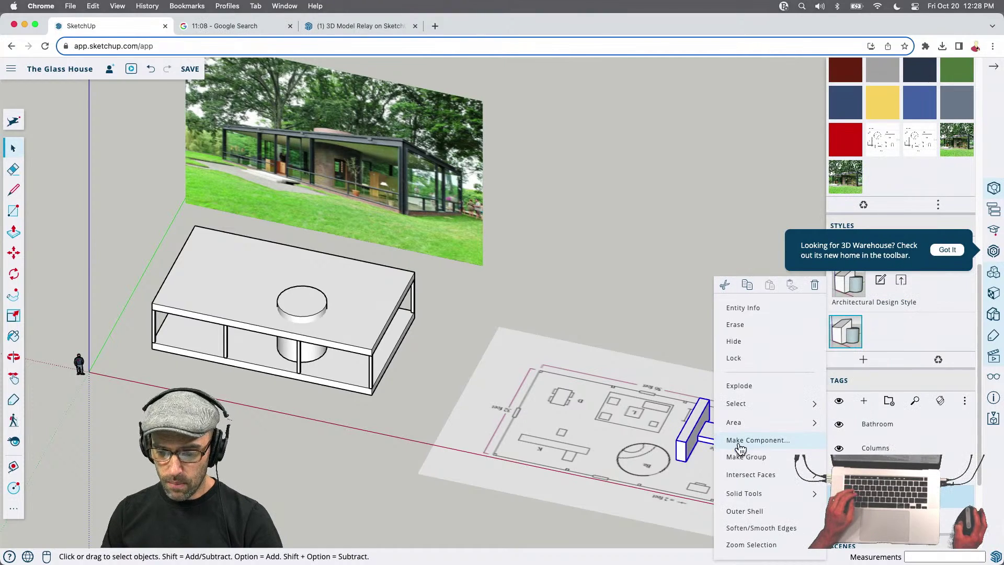
{"action": "left_click", "coordinate": [751, 441]}
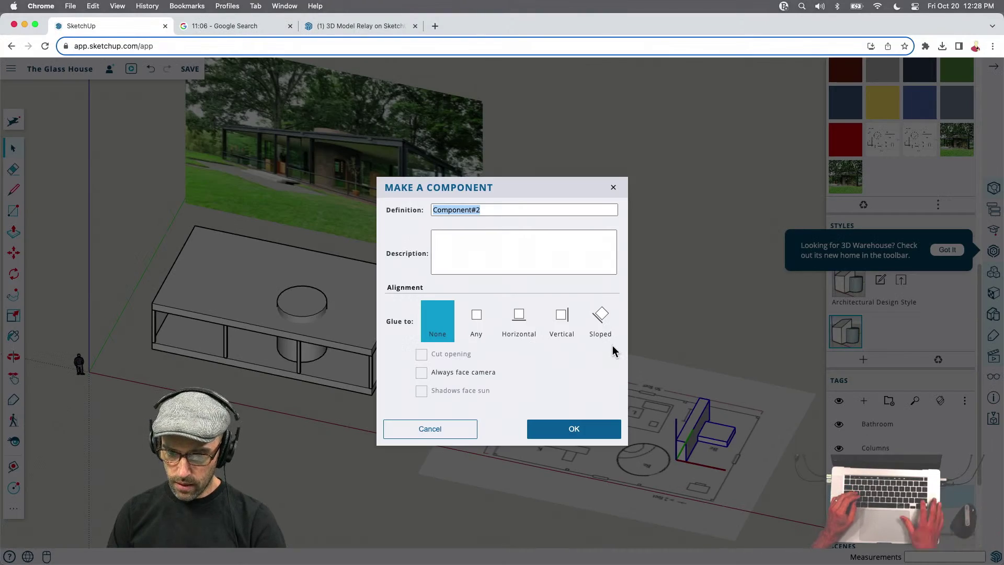
{"action": "key", "text": "Return"}
Start a Move copy of the core component toward the house, then cancel it
{"action": "key", "text": "m"}
{"action": "key", "text": "alt"}
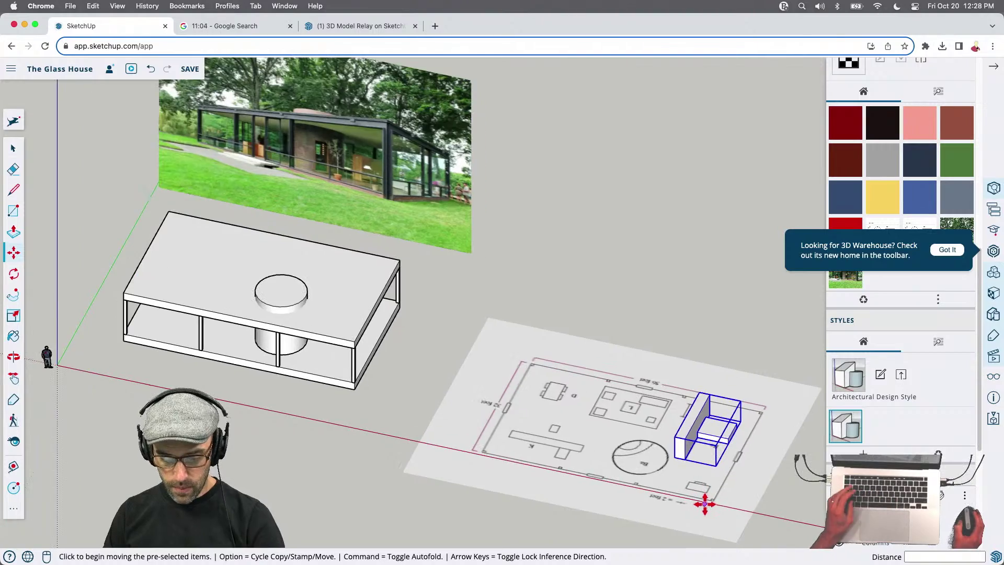
{"action": "left_click", "coordinate": [704, 503]}
{"action": "scroll", "coordinate": [387, 377], "scroll_direction": "up", "scroll_amount": 10}
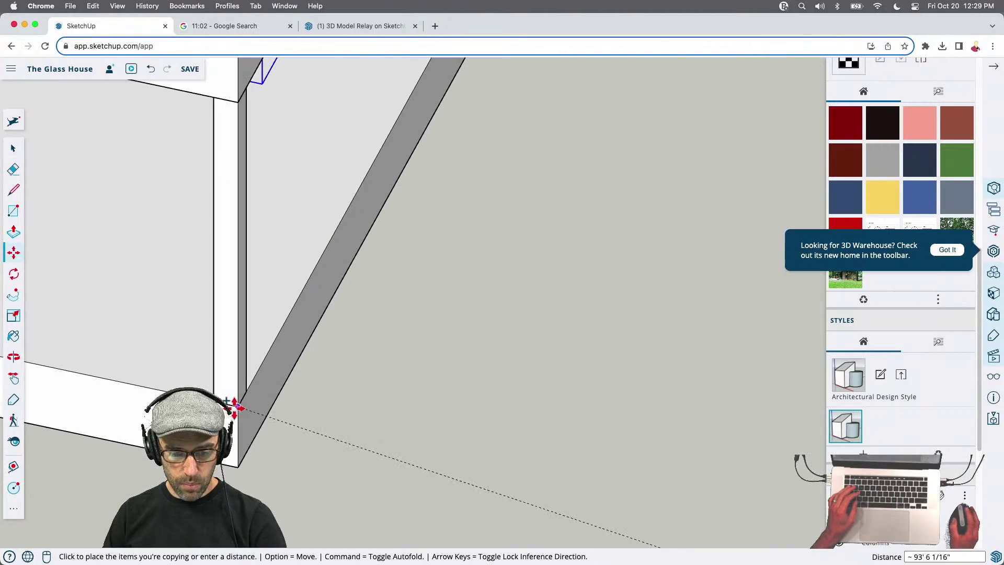
{"action": "scroll", "coordinate": [235, 406], "scroll_direction": "down", "scroll_amount": 10}
{"action": "middle_click_drag", "start_coordinate": [553, 371], "coordinate": [402, 288]}
{"action": "scroll", "coordinate": [276, 336], "scroll_direction": "down", "scroll_amount": 10}
{"action": "scroll", "coordinate": [575, 366], "scroll_direction": "up", "scroll_amount": 8}
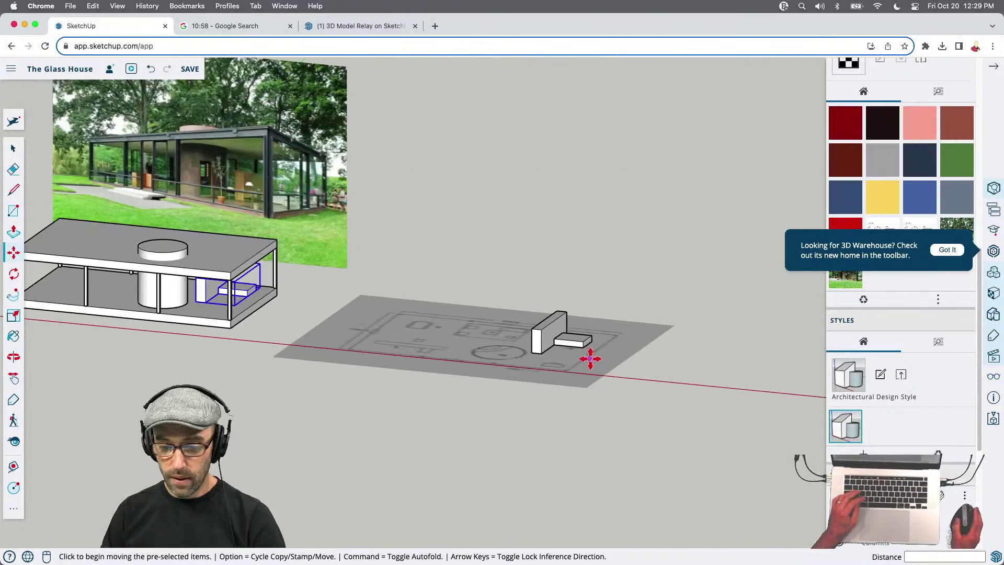
{"action": "scroll", "coordinate": [557, 439], "scroll_direction": "up", "scroll_amount": 6}
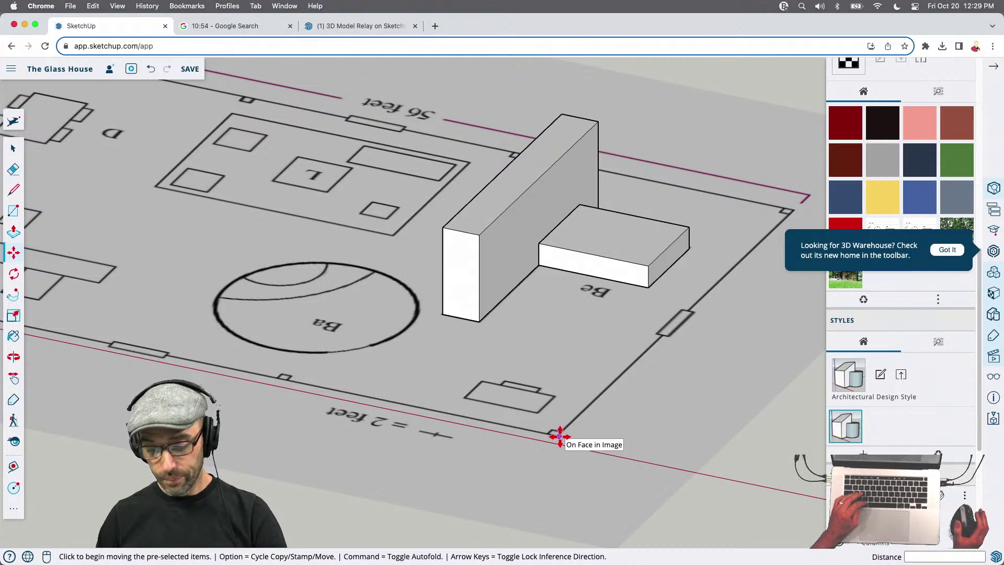
{"action": "scroll", "coordinate": [578, 432], "scroll_direction": "down", "scroll_amount": 10}
{"action": "key", "text": "space"}
Reselect the core component, orbit over the floor plan and return to the overall view
{"action": "left_click", "coordinate": [615, 302]}
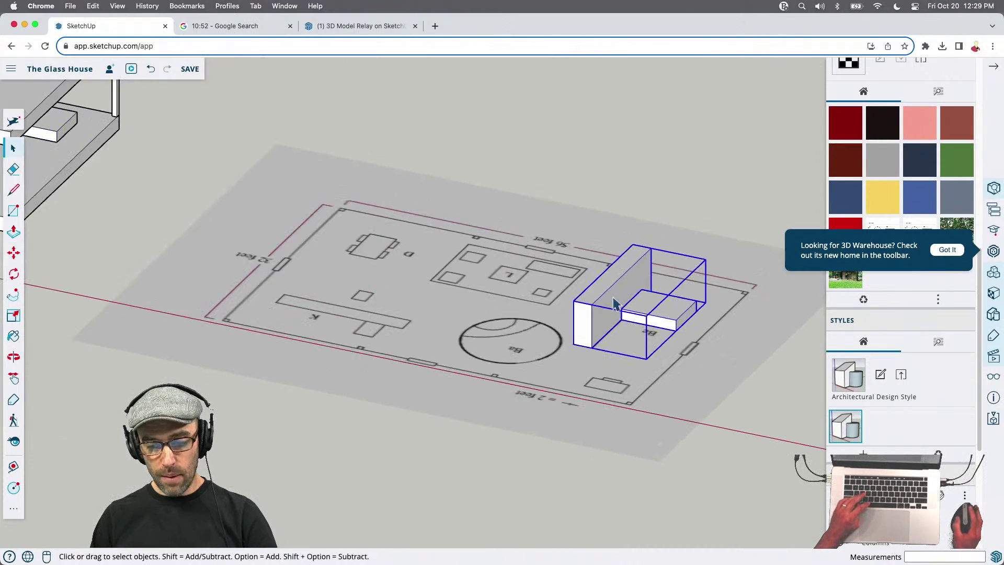
{"action": "scroll", "coordinate": [614, 302], "scroll_direction": "down", "scroll_amount": 5}
{"action": "middle_click_drag", "start_coordinate": [615, 302], "coordinate": [646, 304]}
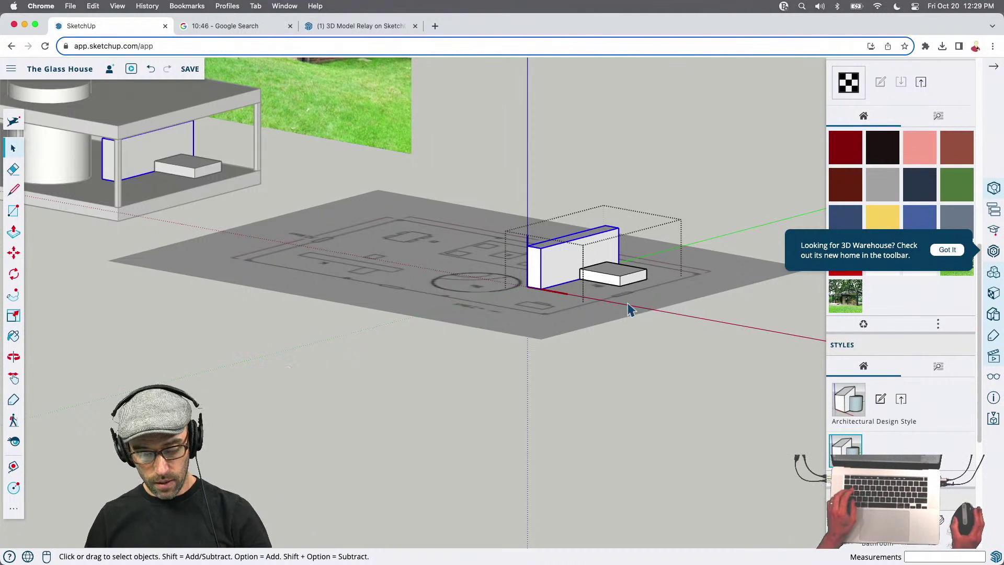
{"action": "middle_click_drag", "start_coordinate": [513, 219], "coordinate": [643, 359]}
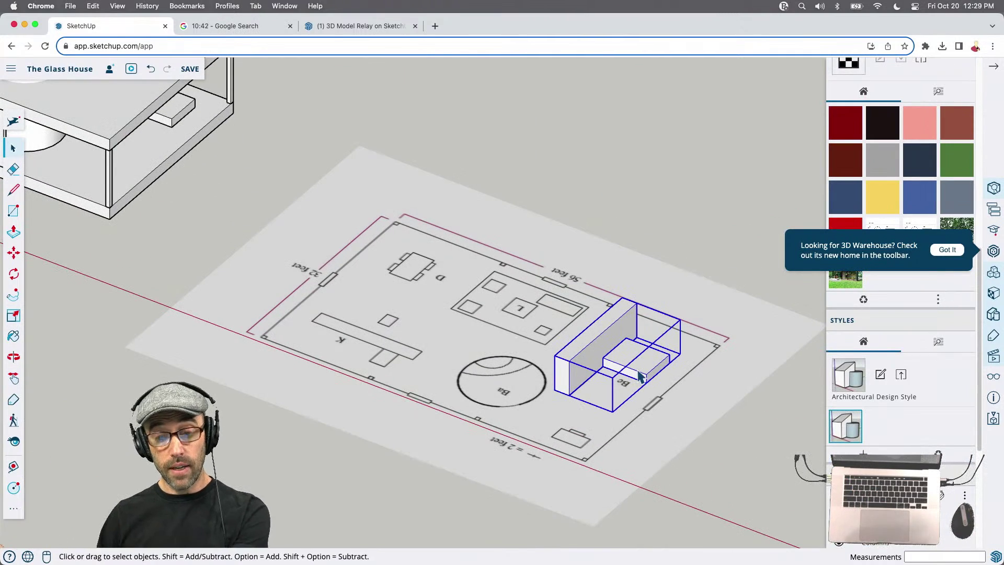
{"action": "key", "text": "shift+z"}
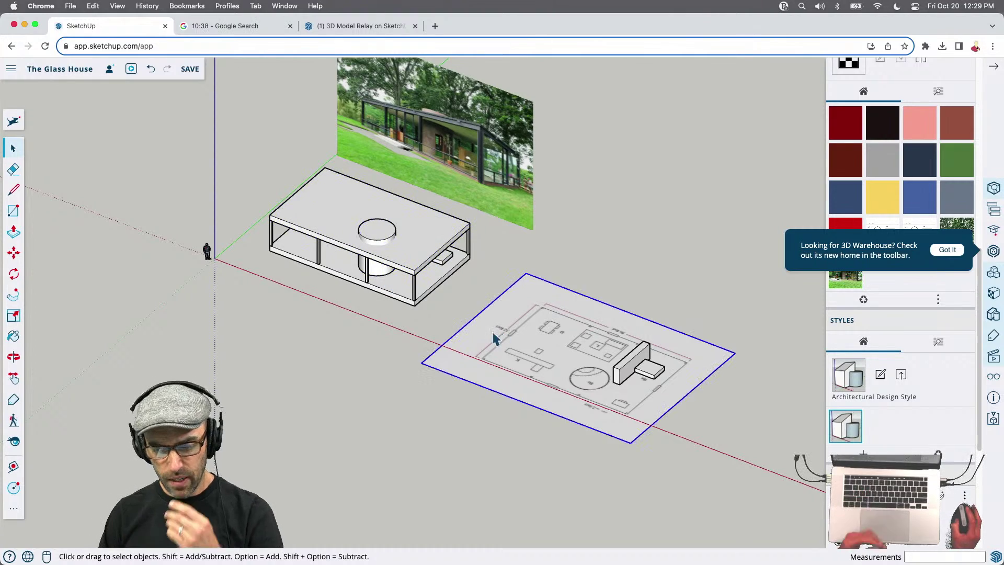
{"action": "middle_click_drag", "start_coordinate": [494, 337], "coordinate": [515, 238]}
{"action": "scroll", "coordinate": [382, 180], "scroll_direction": "up", "scroll_amount": 6}
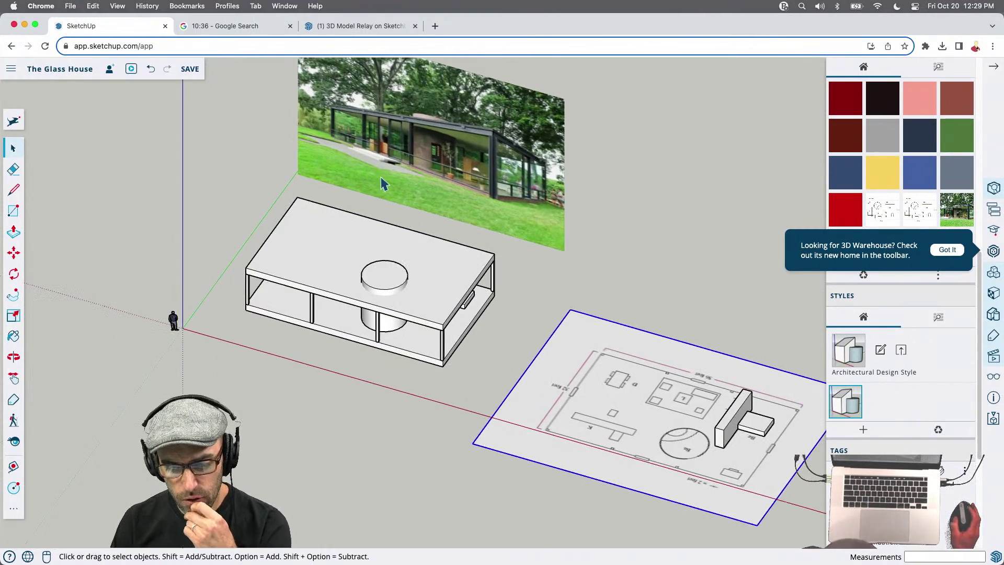
{"action": "scroll", "coordinate": [357, 121], "scroll_direction": "down", "scroll_amount": 5}
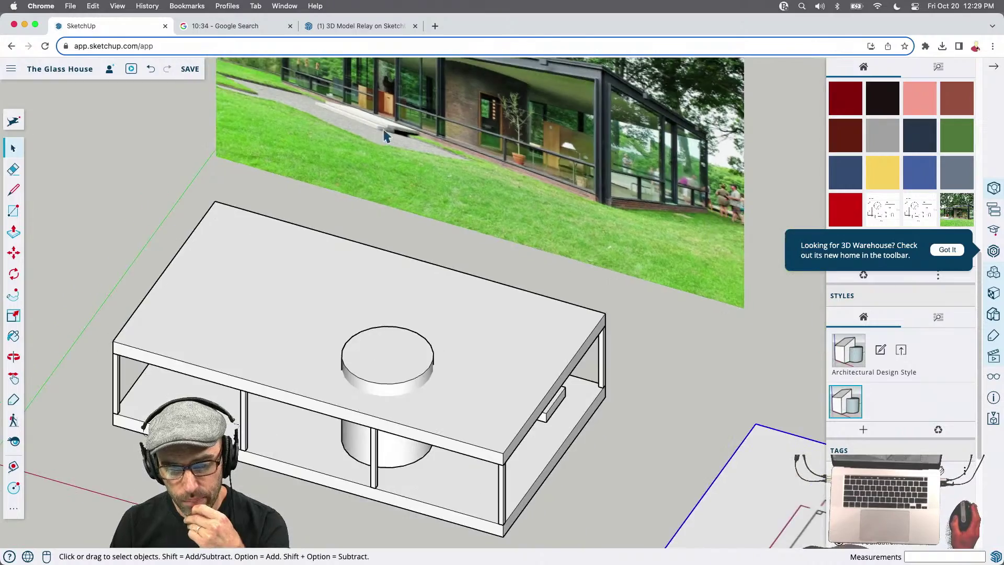
{"action": "scroll", "coordinate": [328, 127], "scroll_direction": "up", "scroll_amount": 6}
{"action": "scroll", "coordinate": [369, 150], "scroll_direction": "up", "scroll_amount": 3}
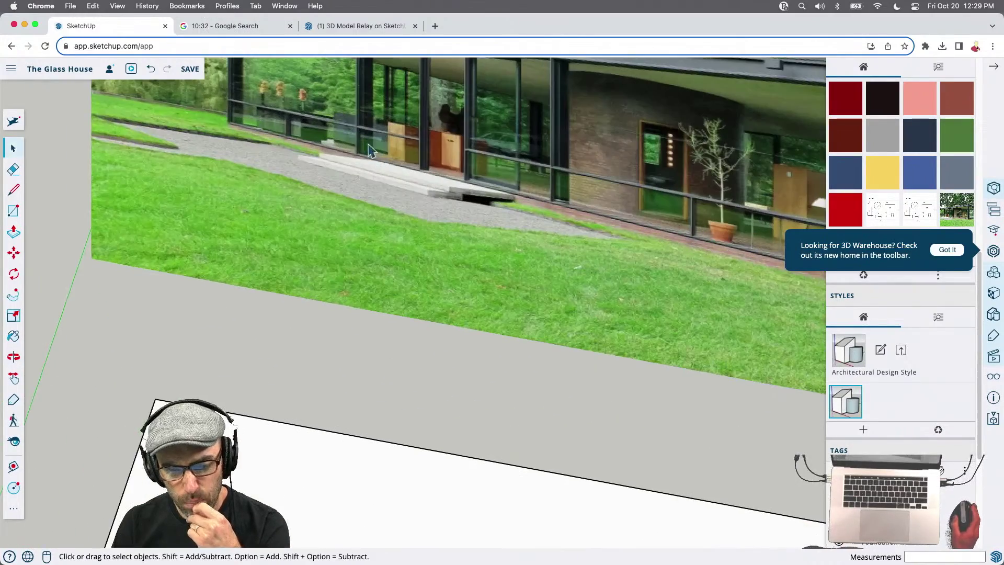
{"action": "scroll", "coordinate": [397, 173], "scroll_direction": "up", "scroll_amount": 1}
{"action": "scroll", "coordinate": [389, 175], "scroll_direction": "up", "scroll_amount": 2}
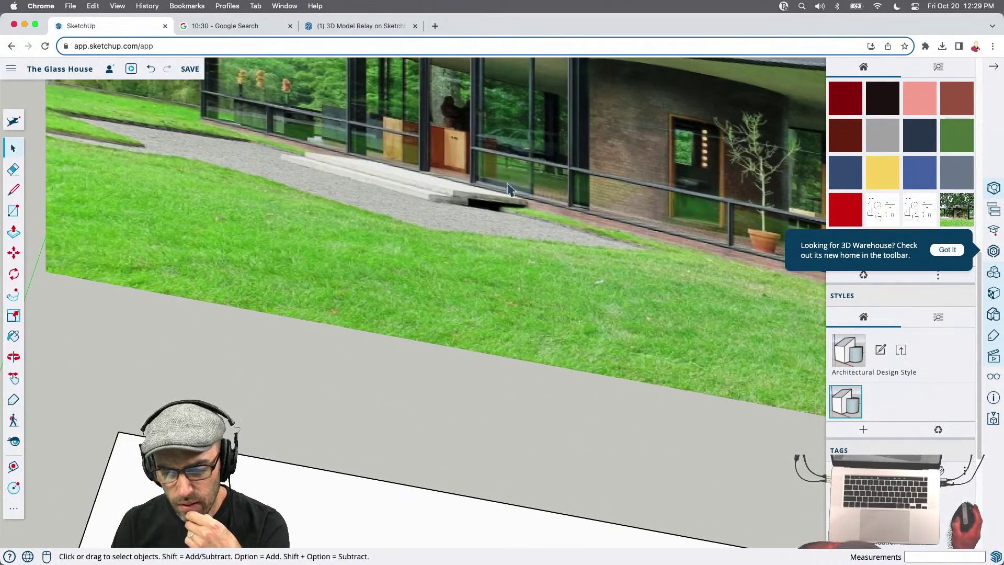
{"action": "scroll", "coordinate": [531, 185], "scroll_direction": "up", "scroll_amount": 2}
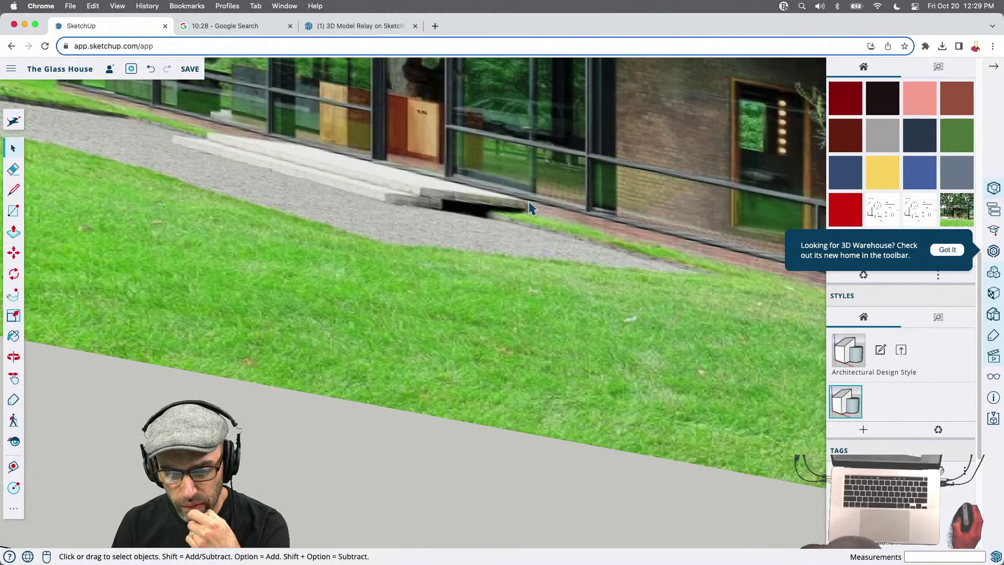
{"action": "key", "text": "h"}
{"action": "left_click_drag", "start_coordinate": [540, 217], "coordinate": [526, 385]}
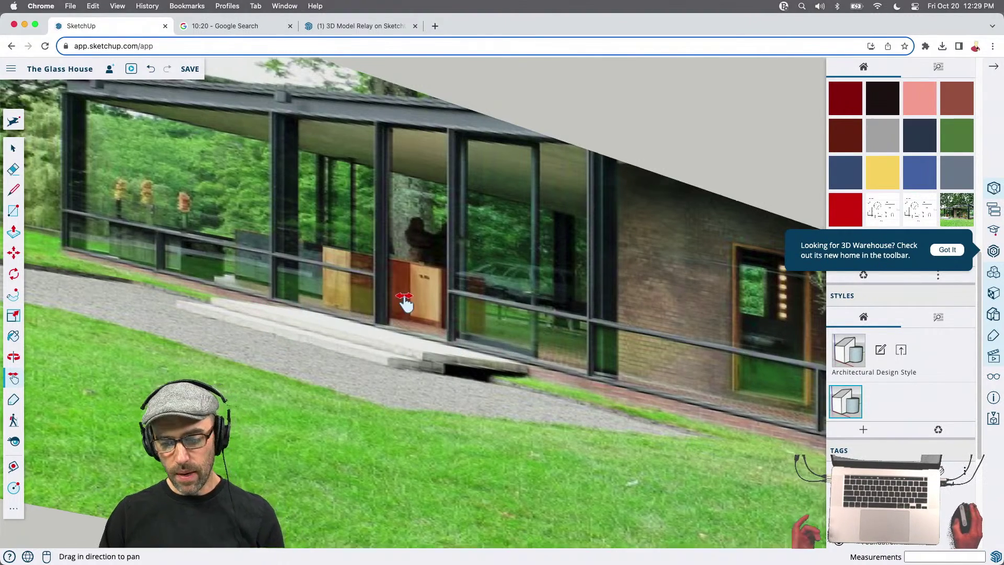
{"action": "scroll", "coordinate": [406, 302], "scroll_direction": "down", "scroll_amount": 15}
Draw a 10' by 3' rectangle on the ground near the house
{"action": "key", "text": "space"}
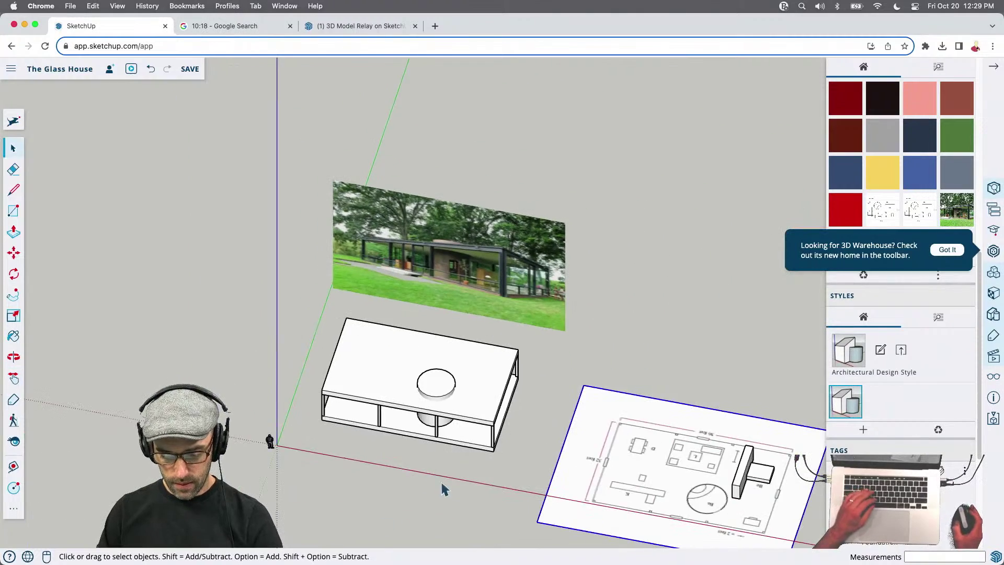
{"action": "scroll", "coordinate": [439, 484], "scroll_direction": "up", "scroll_amount": 3}
{"action": "key", "text": "r"}
{"action": "left_click", "coordinate": [352, 461]}
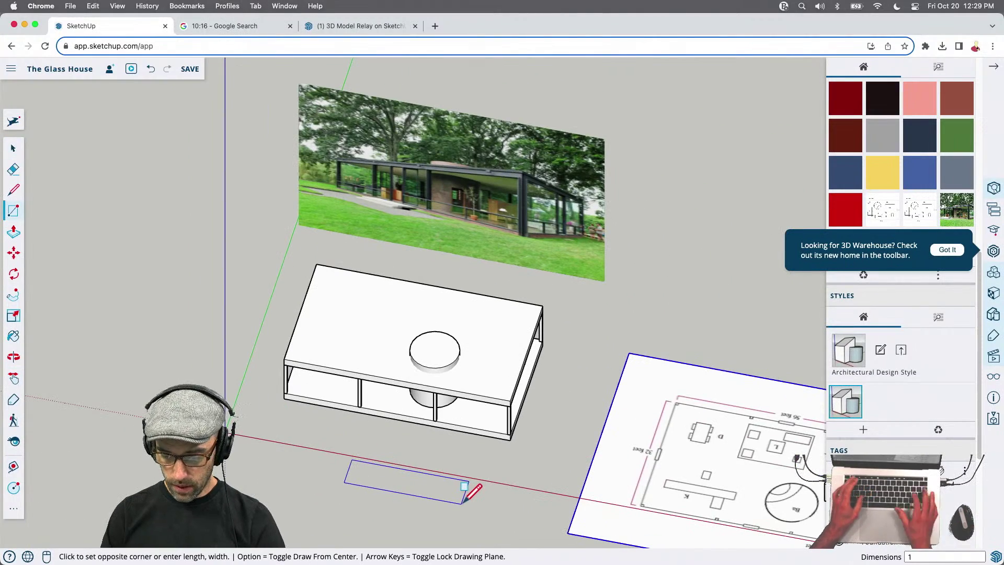
{"action": "type", "text": "10',"}
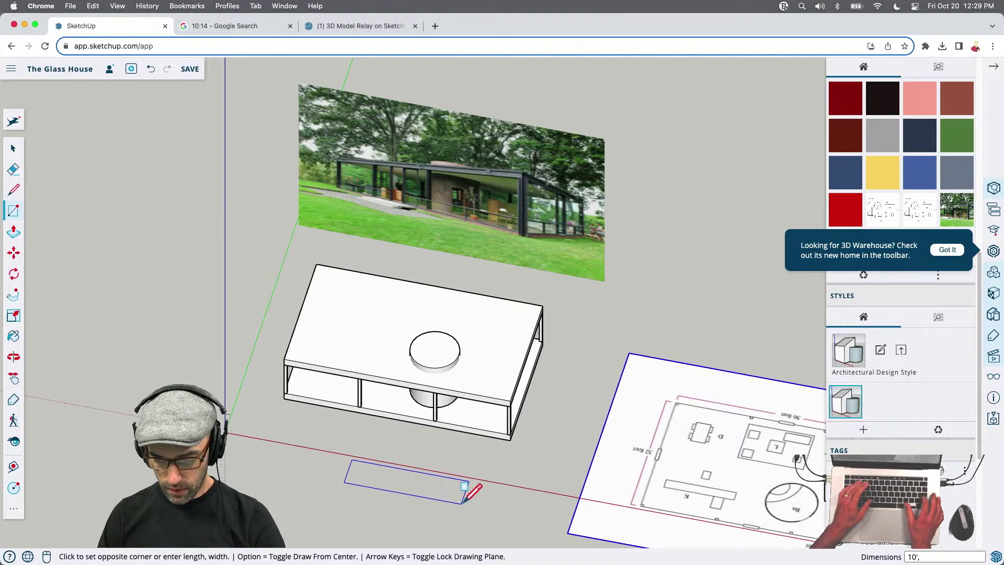
{"action": "type", "text": "3'"}
{"action": "key", "text": "Return"}
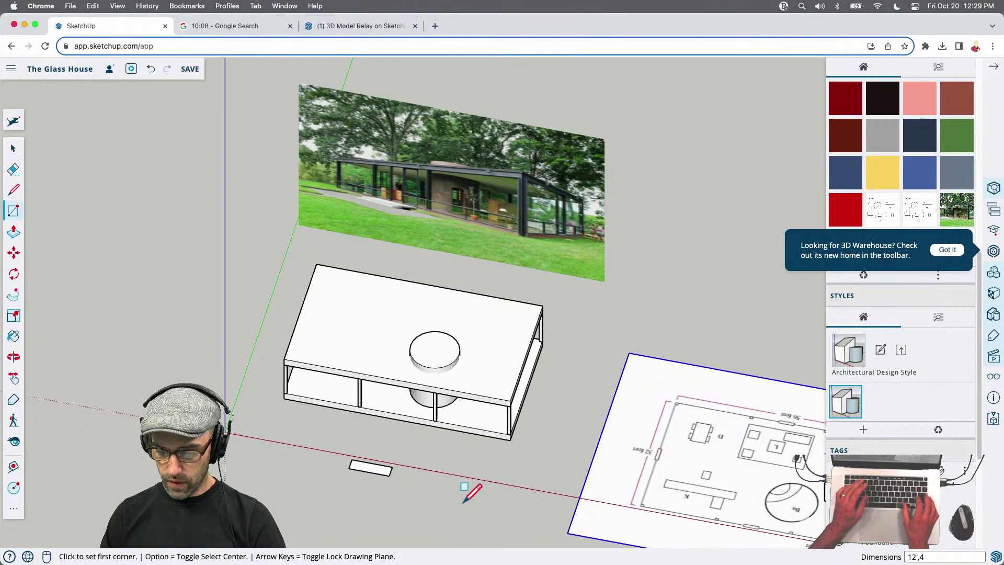
Turn the new rectangle into a component
{"action": "key", "text": "space"}
{"action": "scroll", "coordinate": [361, 465], "scroll_direction": "up", "scroll_amount": 5}
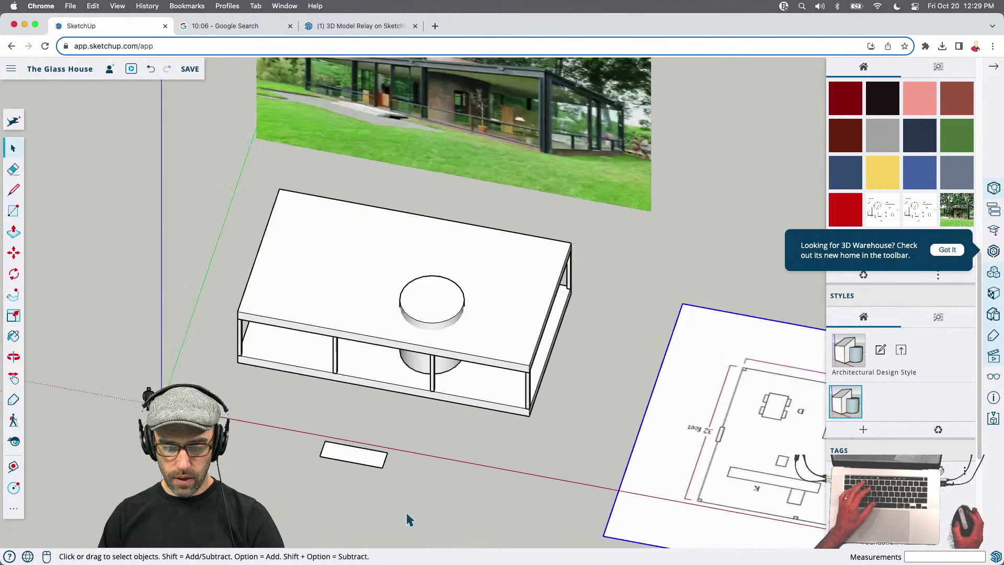
{"action": "right_click", "coordinate": [343, 442]}
{"action": "left_click", "coordinate": [381, 443]}
{"action": "key", "text": "Return"}
{"action": "scroll", "coordinate": [366, 447], "scroll_direction": "up", "scroll_amount": 2}
Inside the component, raise the rectangle into a slab 6 thick
{"action": "double_click", "coordinate": [348, 440]}
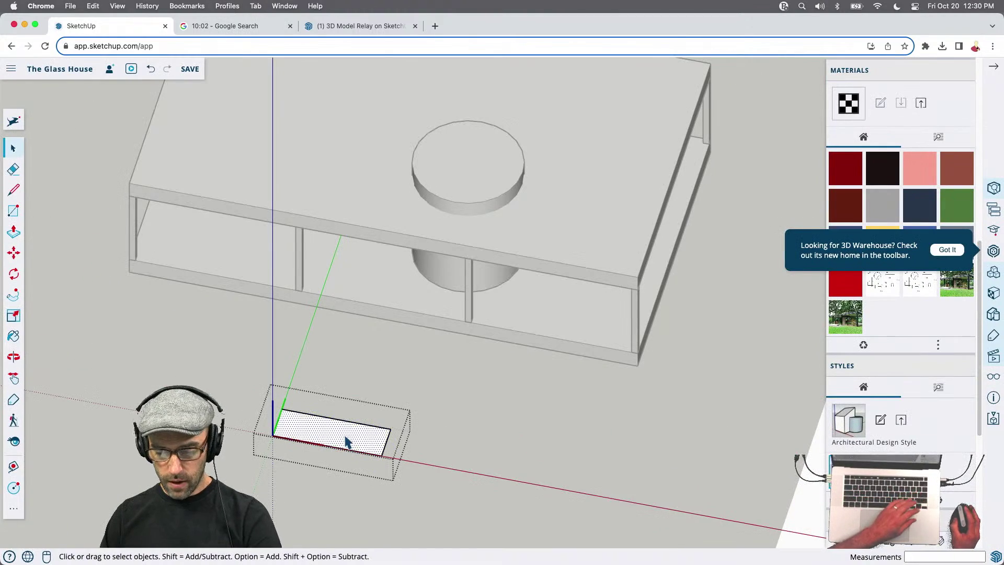
{"action": "key", "text": "p"}
{"action": "left_click", "coordinate": [332, 448]}
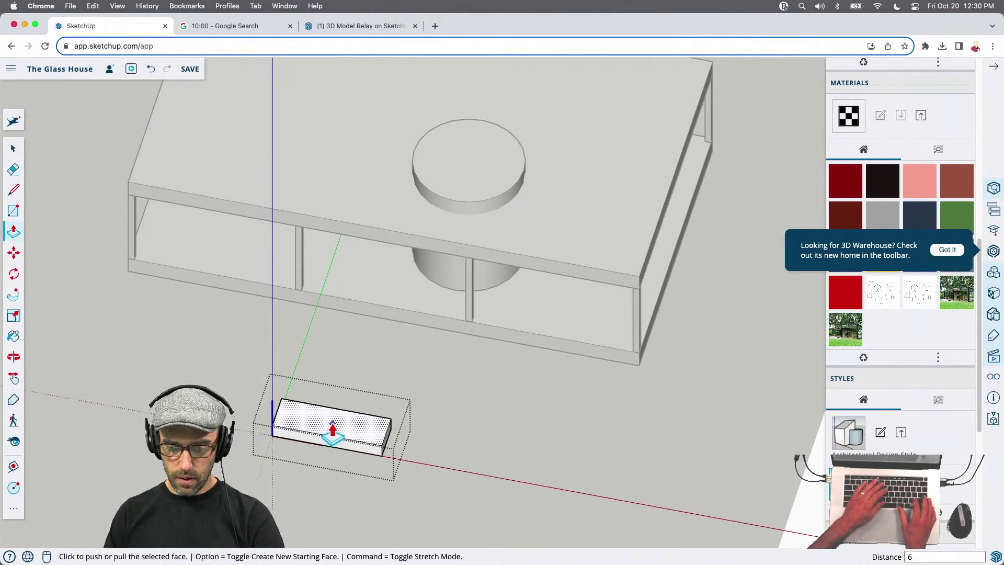
{"action": "type", "text": "6"}
{"action": "key", "text": "Return"}
{"action": "key", "text": "space"}
{"action": "left_click", "coordinate": [448, 450]}
{"action": "scroll", "coordinate": [348, 381], "scroll_direction": "up", "scroll_amount": 4}
Move the slab against the house's front edge as an entry step
{"action": "left_click", "coordinate": [341, 388]}
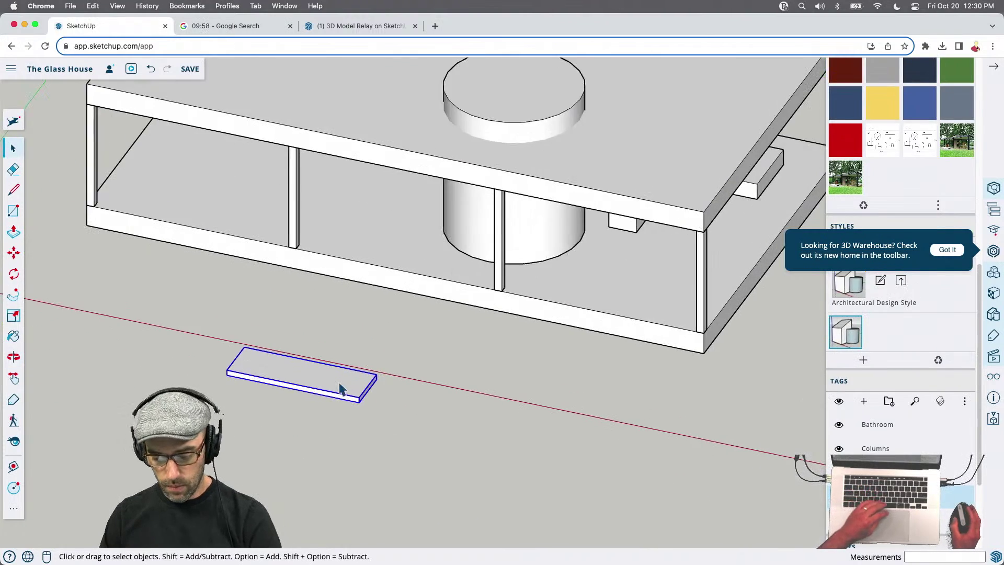
{"action": "scroll", "coordinate": [293, 373], "scroll_direction": "up", "scroll_amount": 2}
{"action": "key", "text": "m"}
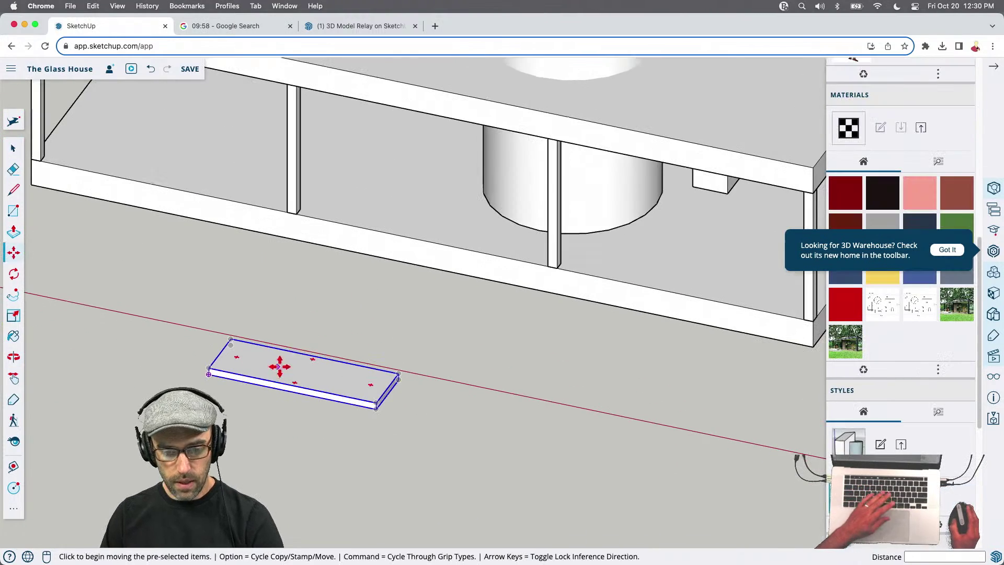
{"action": "left_click", "coordinate": [312, 357]}
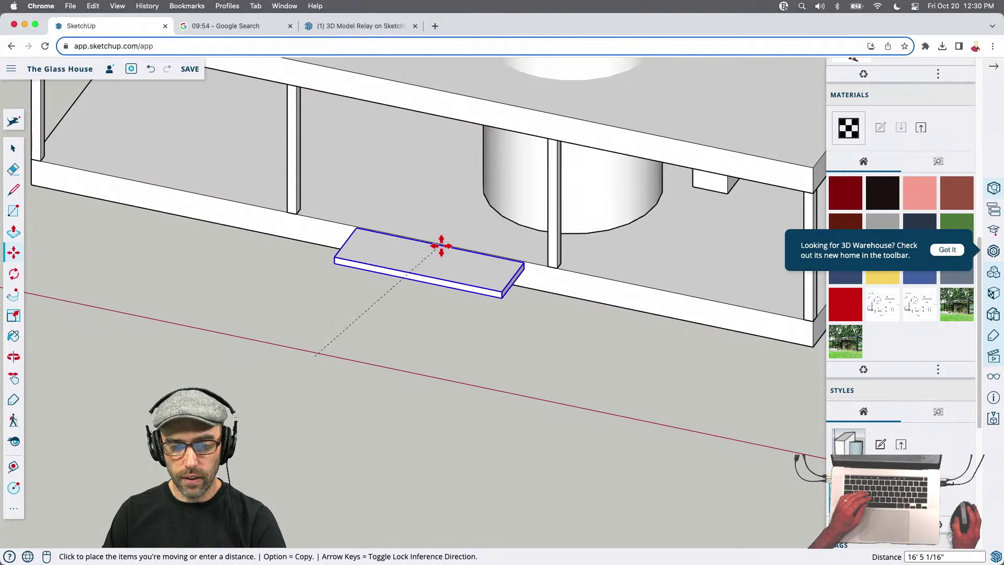
{"action": "middle_click_drag", "start_coordinate": [410, 249], "coordinate": [397, 243]}
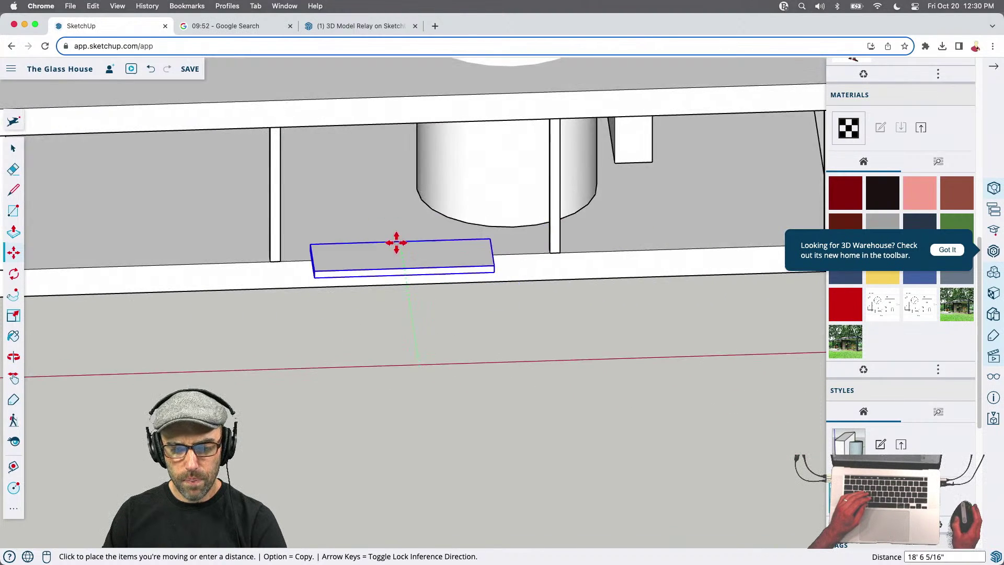
{"action": "scroll", "coordinate": [397, 243], "scroll_direction": "up", "scroll_amount": 3}
{"action": "left_click", "coordinate": [437, 262]}
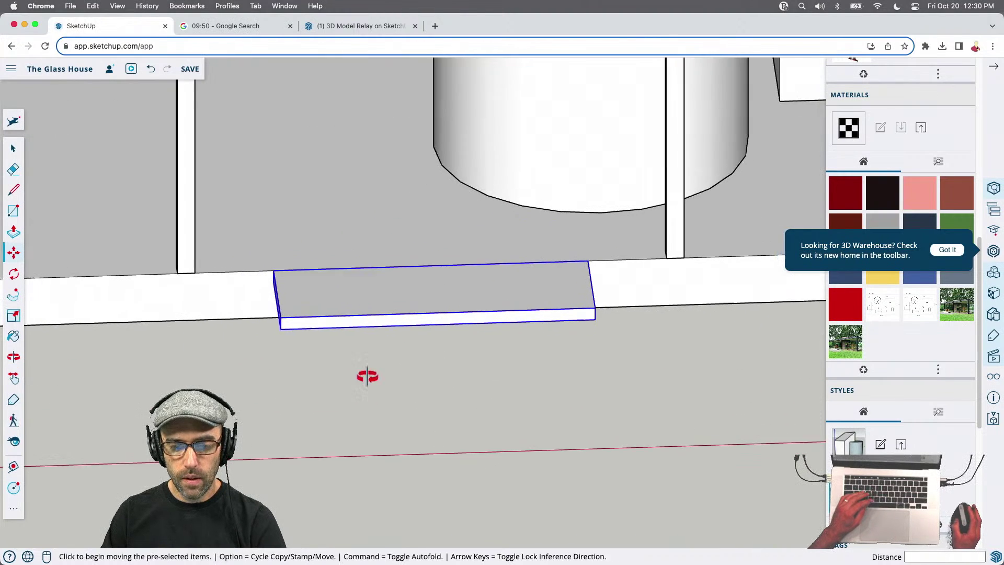
Zoom to compare the photo's steps, then toggle Move into copy mode
{"action": "scroll", "coordinate": [369, 371], "scroll_direction": "down", "scroll_amount": 10}
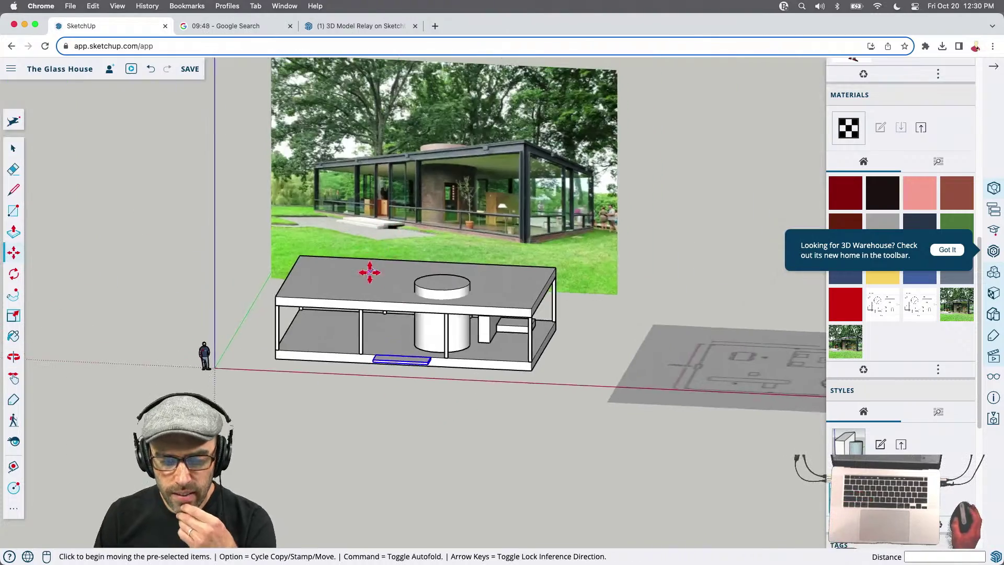
{"action": "scroll", "coordinate": [416, 208], "scroll_direction": "up", "scroll_amount": 8}
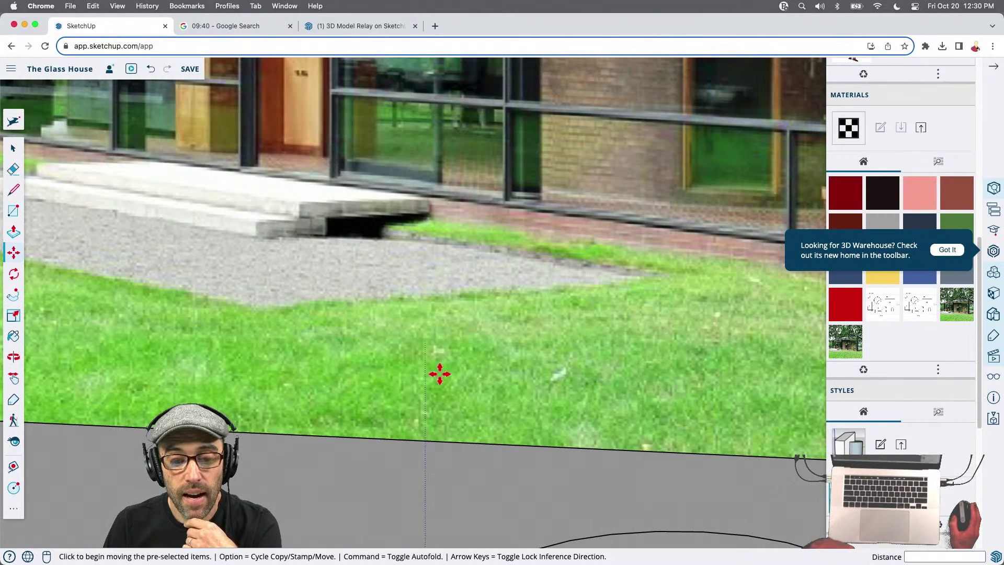
{"action": "scroll", "coordinate": [441, 364], "scroll_direction": "down", "scroll_amount": 2}
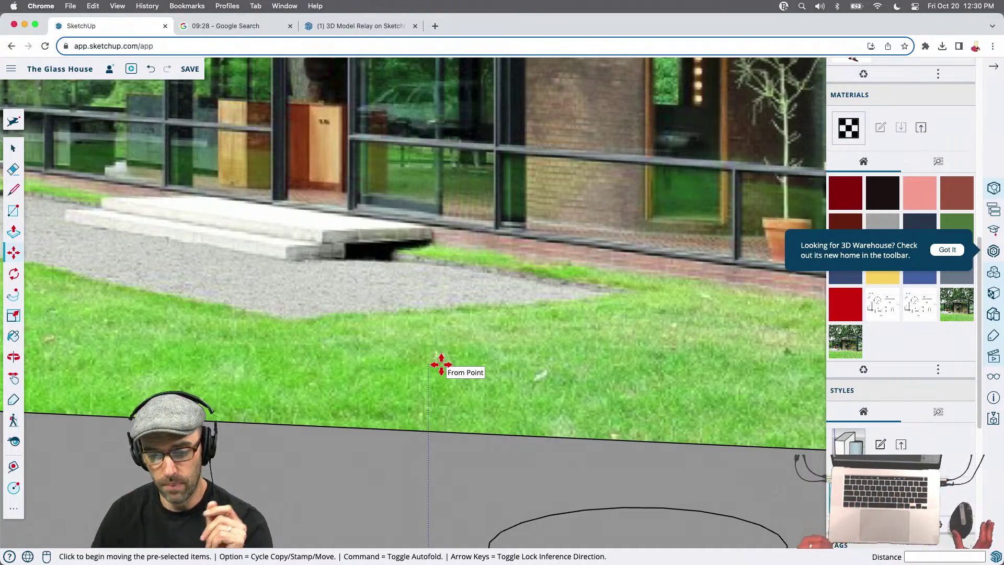
{"action": "scroll", "coordinate": [270, 230], "scroll_direction": "down", "scroll_amount": 10}
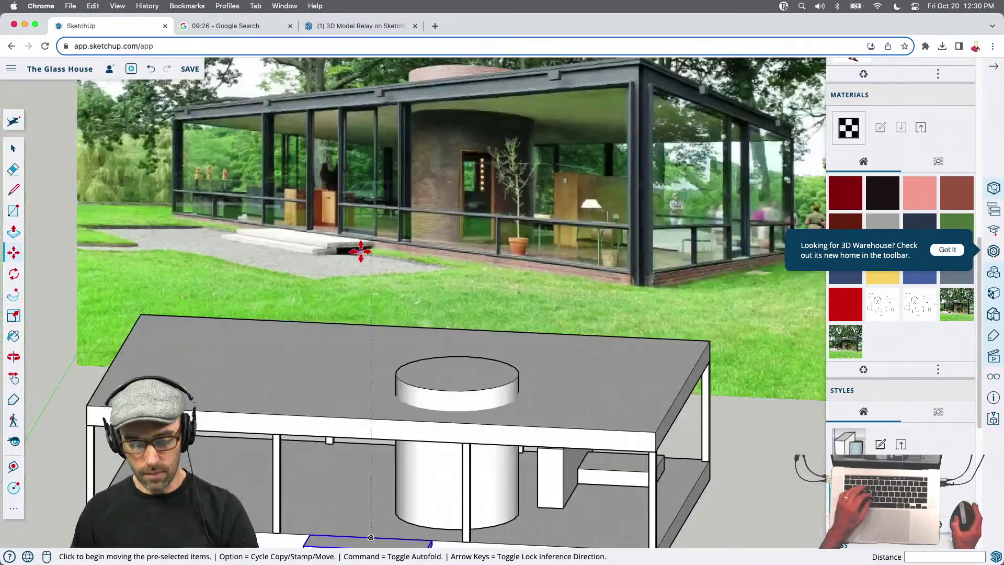
{"action": "scroll", "coordinate": [266, 433], "scroll_direction": "up", "scroll_amount": 8}
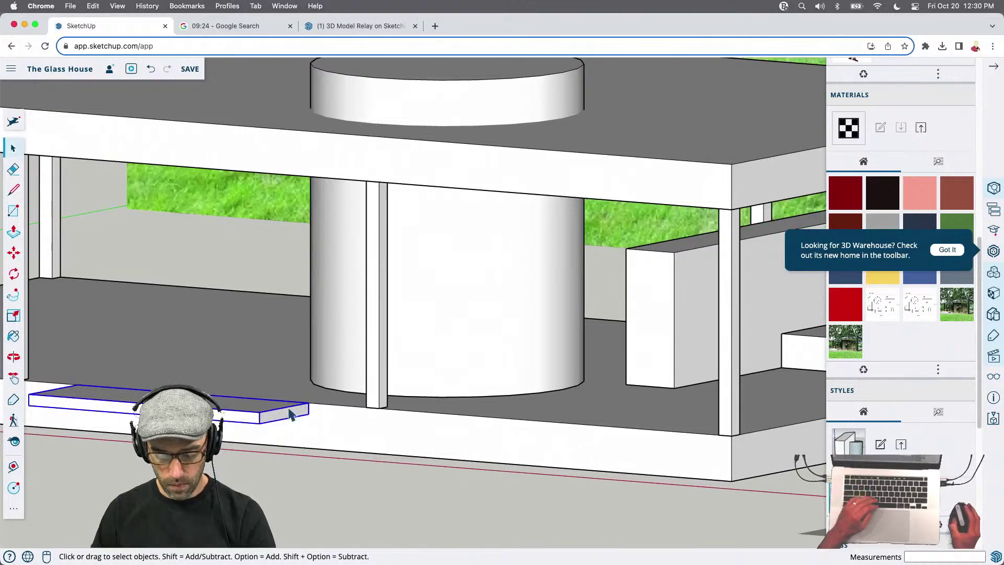
{"action": "key", "text": "alt"}
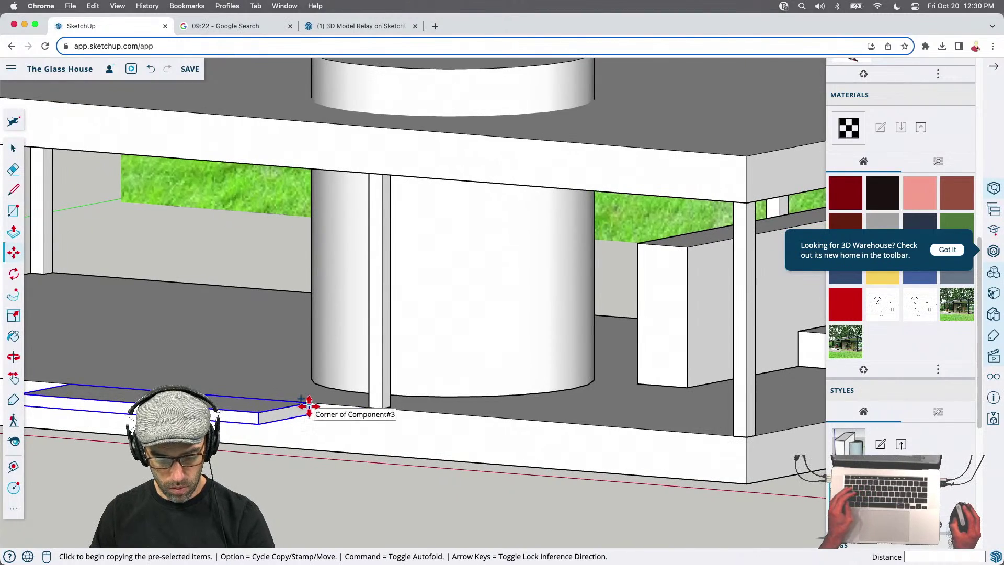
Place a copy of the step slab just in front of the first step
{"action": "left_click", "coordinate": [309, 405]}
{"action": "left_click", "coordinate": [258, 420]}
{"action": "scroll", "coordinate": [392, 335], "scroll_direction": "down", "scroll_amount": 8}
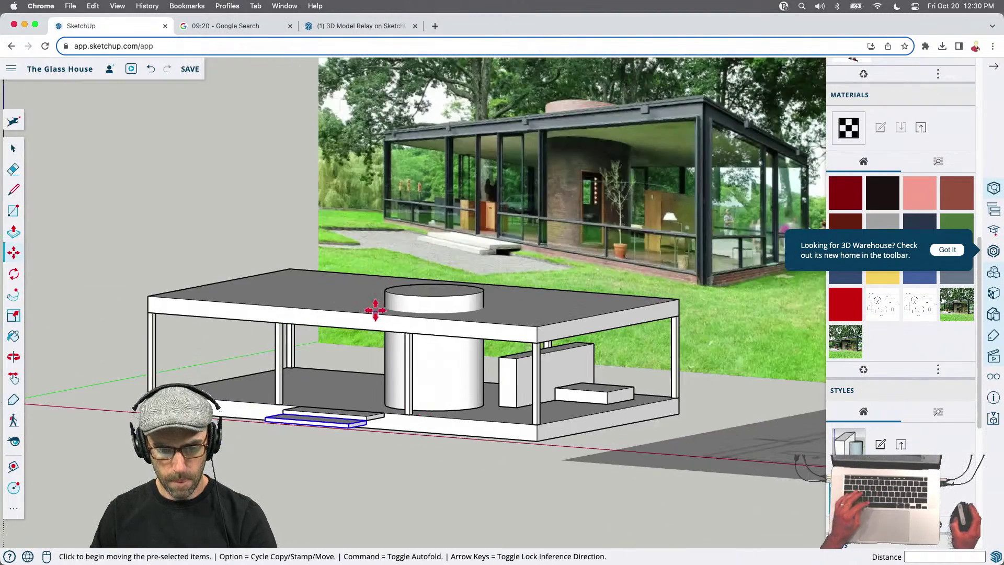
{"action": "scroll", "coordinate": [477, 152], "scroll_direction": "up", "scroll_amount": 10}
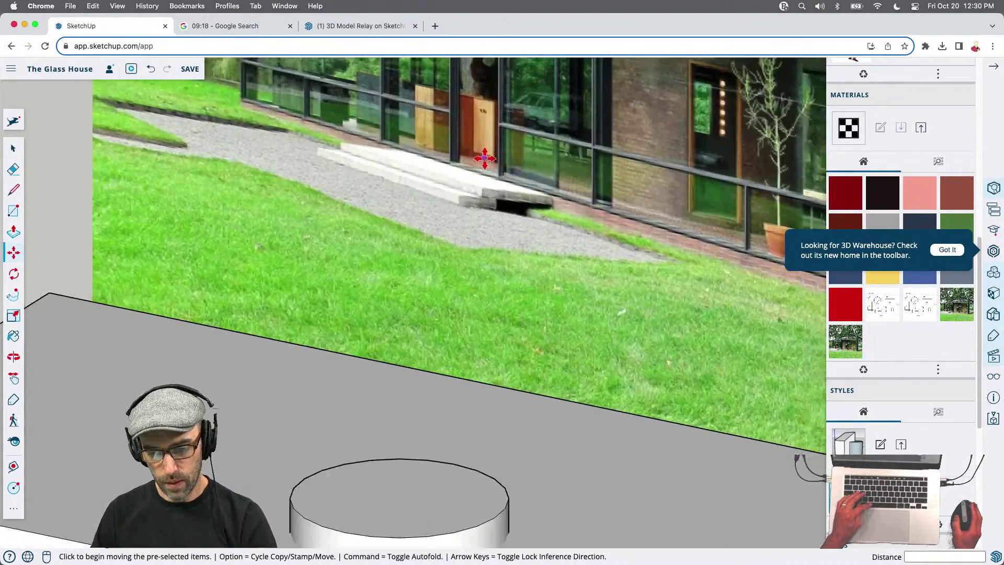
{"action": "scroll", "coordinate": [484, 157], "scroll_direction": "down", "scroll_amount": 10}
{"action": "middle_click_drag", "start_coordinate": [497, 246], "coordinate": [517, 519]}
{"action": "key", "text": "space"}
Draw a terrace rectangle on the ground around the steps
{"action": "key", "text": "r"}
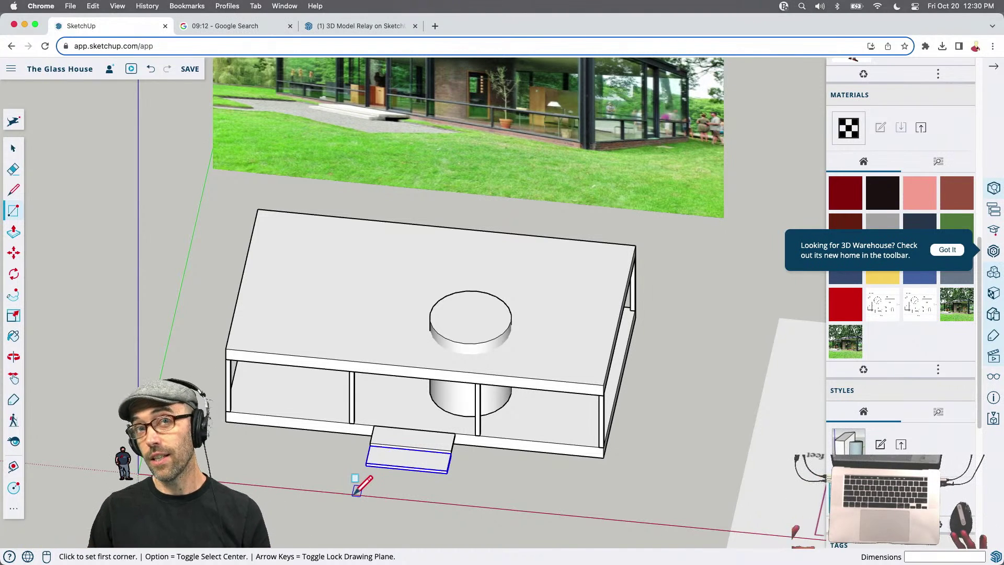
{"action": "scroll", "coordinate": [398, 484], "scroll_direction": "up", "scroll_amount": 2}
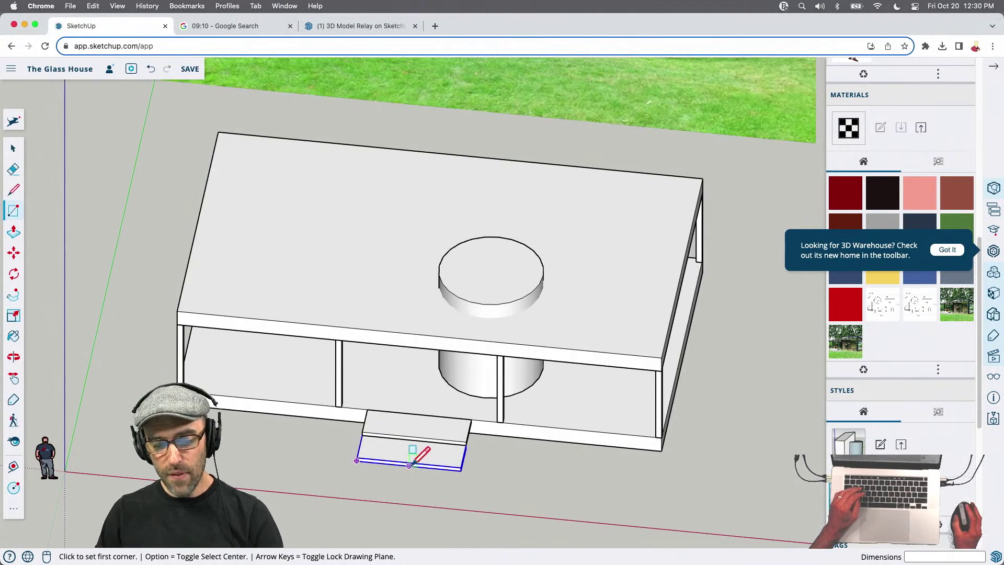
{"action": "left_click", "coordinate": [409, 465]}
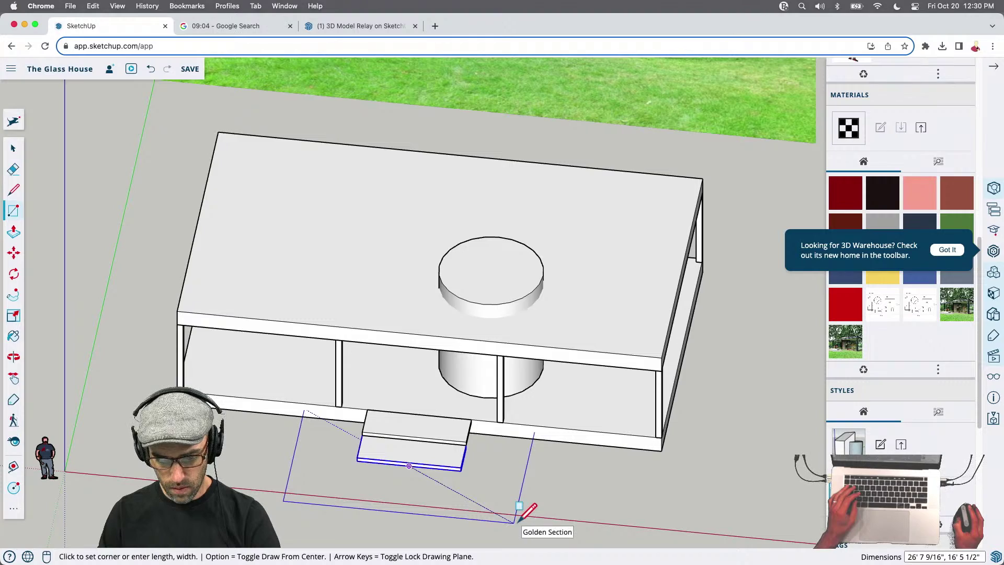
{"action": "left_click", "coordinate": [516, 522]}
Intersect the terrace face with the model and view it from the front
{"action": "key", "text": "space"}
{"action": "left_click", "coordinate": [503, 475]}
{"action": "right_click", "coordinate": [502, 489]}
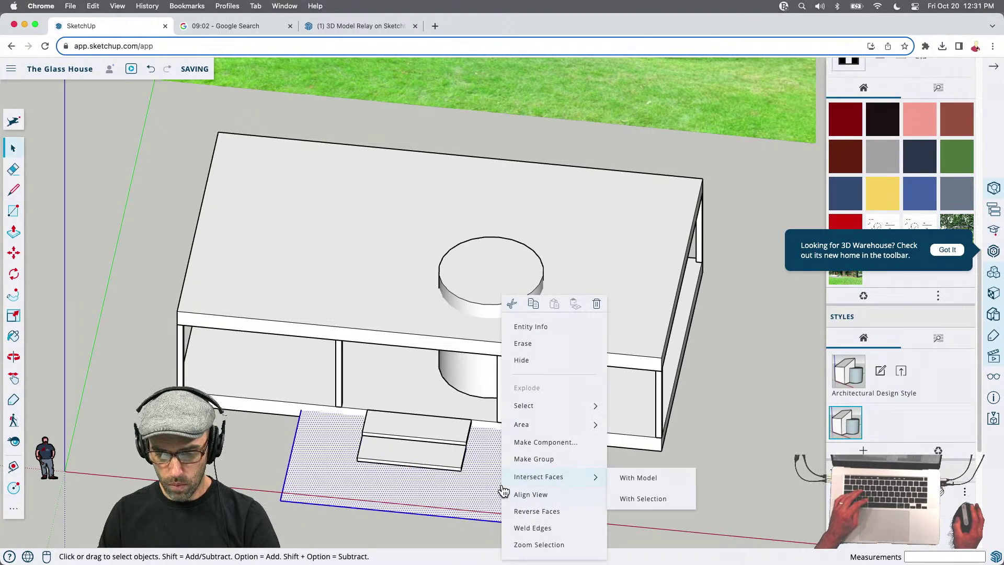
{"action": "left_click", "coordinate": [629, 477]}
{"action": "middle_click_drag", "start_coordinate": [563, 457], "coordinate": [436, 453]}
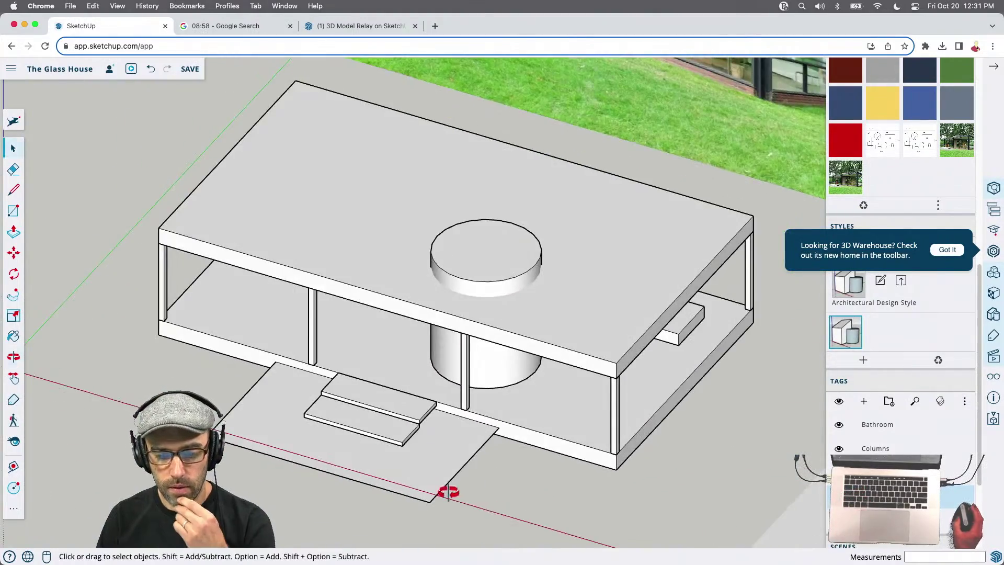
{"action": "scroll", "coordinate": [411, 410], "scroll_direction": "up", "scroll_amount": 5}
Push/pull the terrace face up 1' into a thick slab
{"action": "key", "text": "p"}
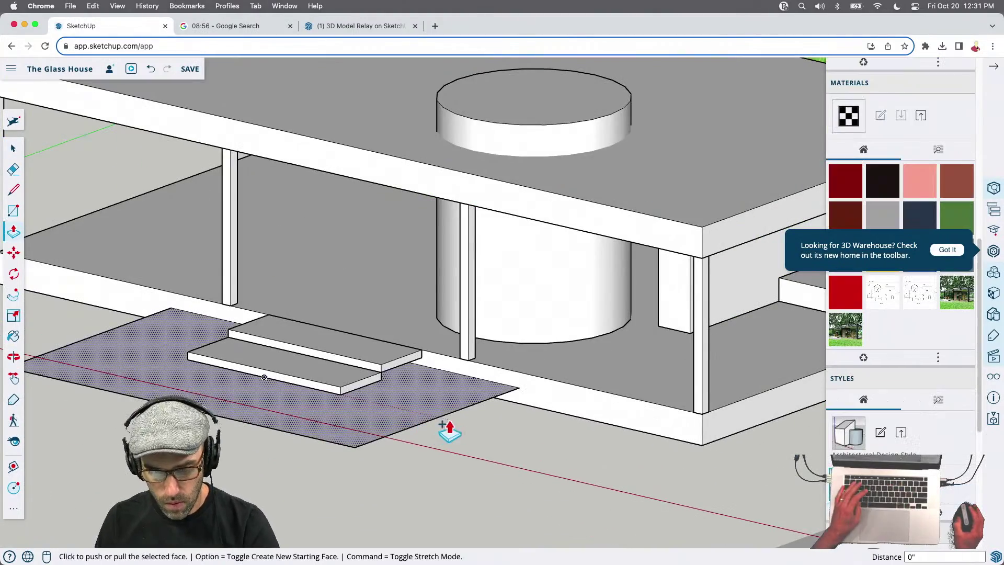
{"action": "left_click", "coordinate": [447, 423]}
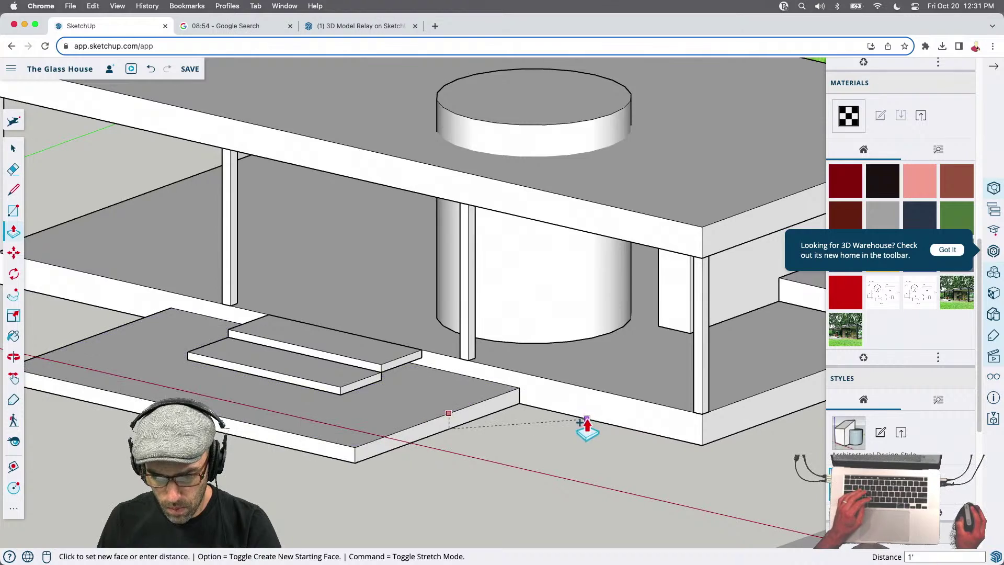
{"action": "left_click", "coordinate": [587, 426]}
{"action": "key", "text": "space"}
{"action": "scroll", "coordinate": [496, 426], "scroll_direction": "down", "scroll_amount": 5}
{"action": "scroll", "coordinate": [497, 426], "scroll_direction": "up", "scroll_amount": 3}
Extend the terrace slab's front face out to the house corner
{"action": "key", "text": "p"}
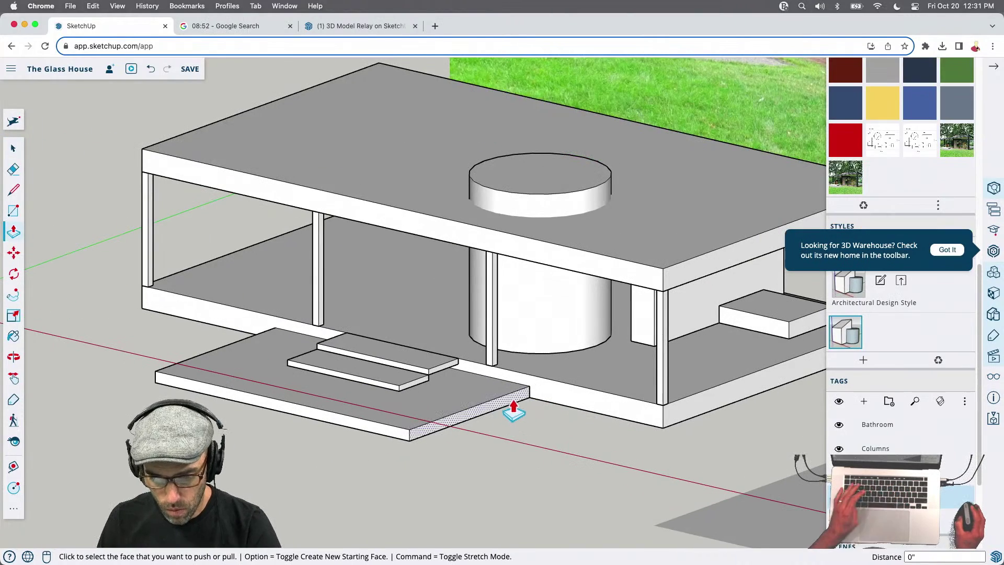
{"action": "left_click", "coordinate": [506, 404]}
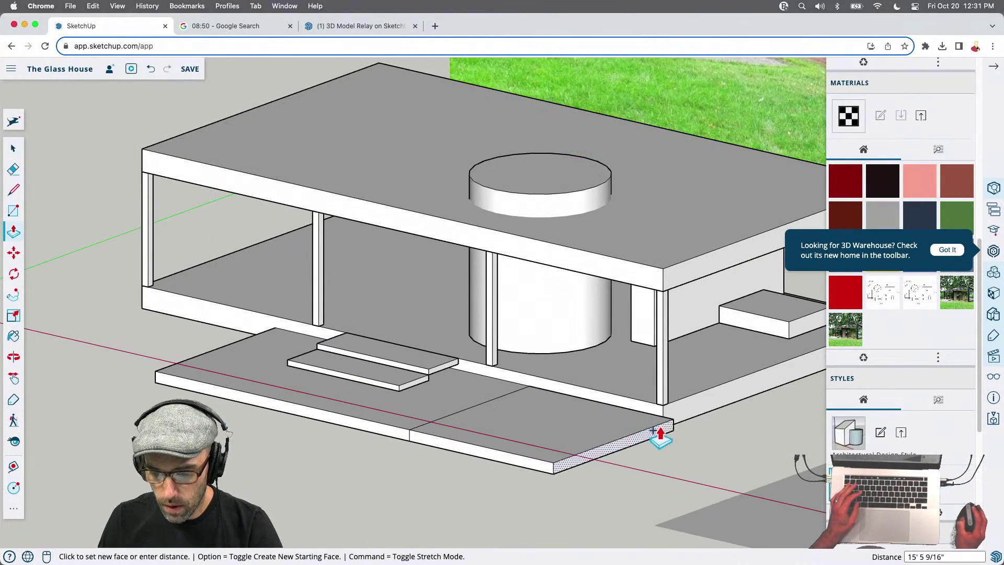
{"action": "left_click", "coordinate": [668, 414]}
{"action": "middle_click_drag", "start_coordinate": [675, 419], "coordinate": [470, 448]}
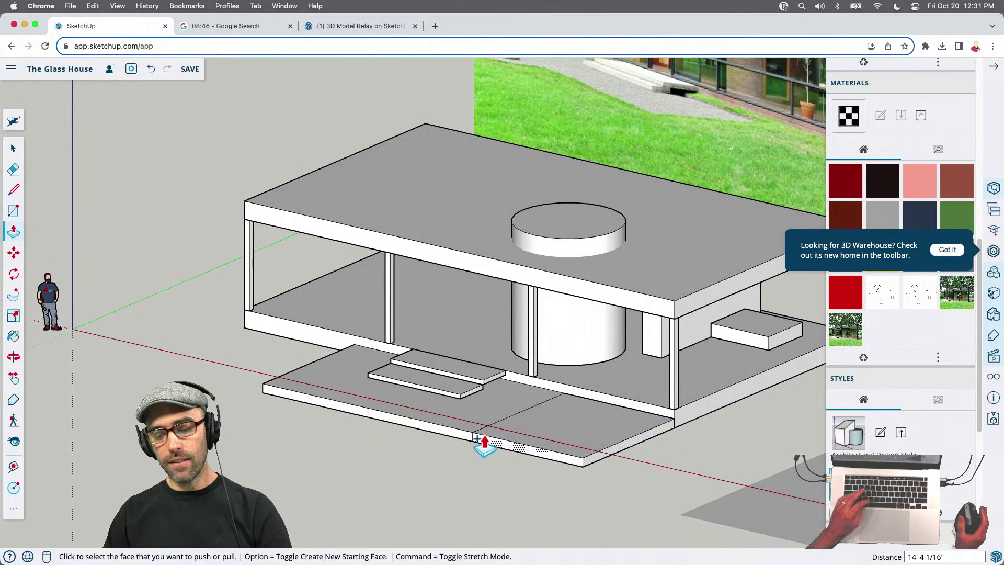
{"action": "scroll", "coordinate": [470, 444], "scroll_direction": "down", "scroll_amount": 5}
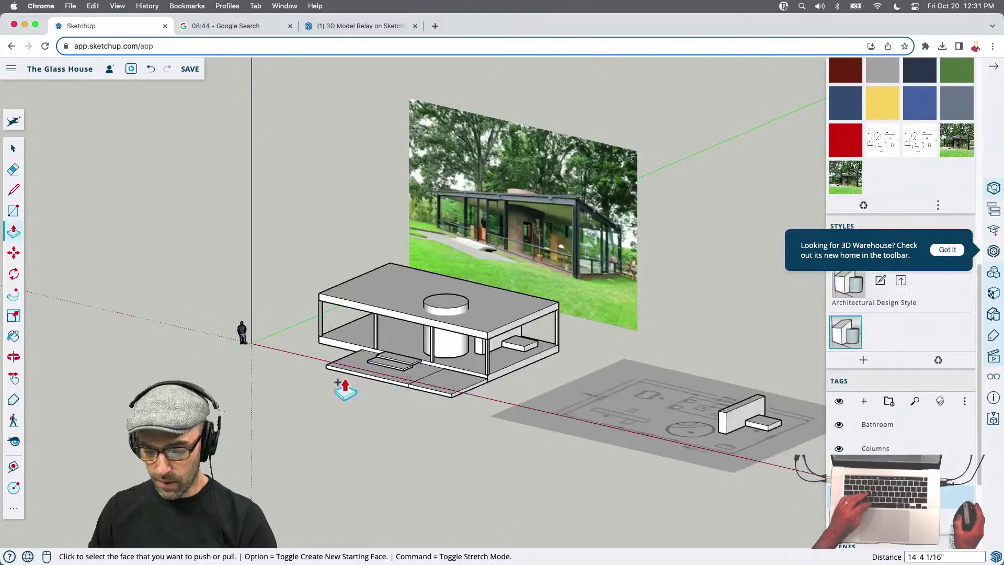
{"action": "scroll", "coordinate": [447, 218], "scroll_direction": "up", "scroll_amount": 5}
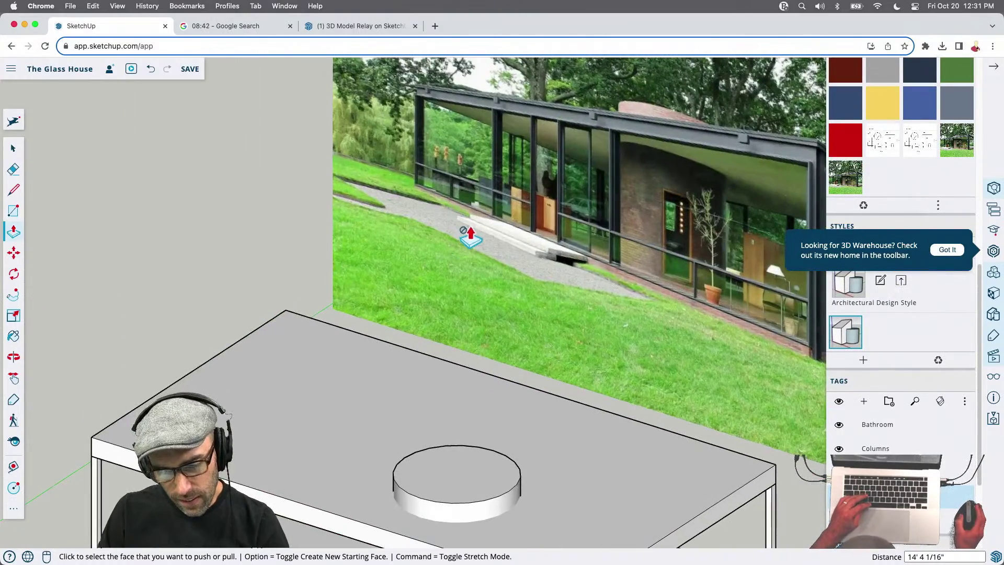
{"action": "scroll", "coordinate": [528, 248], "scroll_direction": "down", "scroll_amount": 5}
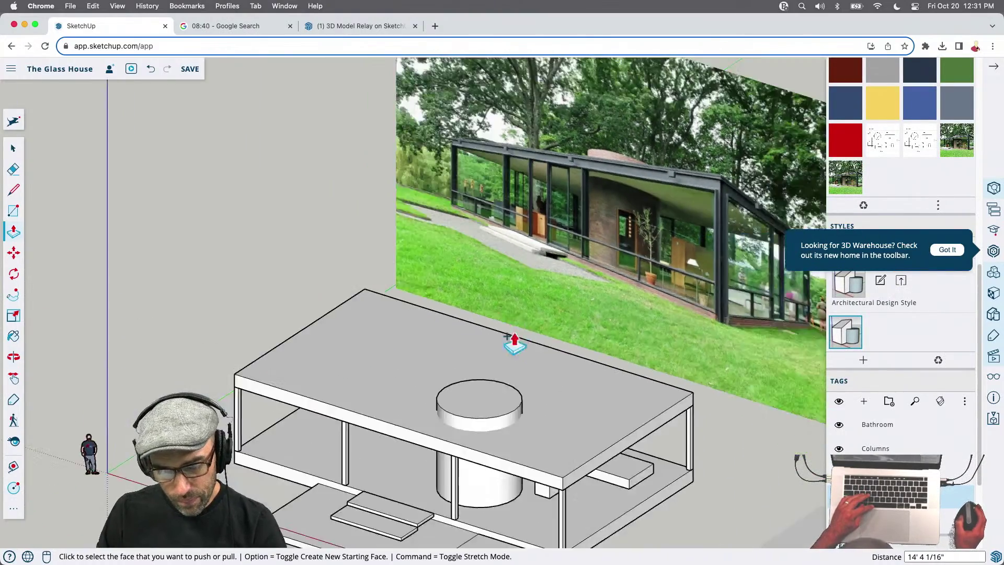
{"action": "middle_click_drag", "start_coordinate": [519, 331], "coordinate": [368, 260]}
{"action": "scroll", "coordinate": [372, 520], "scroll_direction": "up", "scroll_amount": 5}
Begin a move-copy of the step, then cancel it
{"action": "key", "text": "space"}
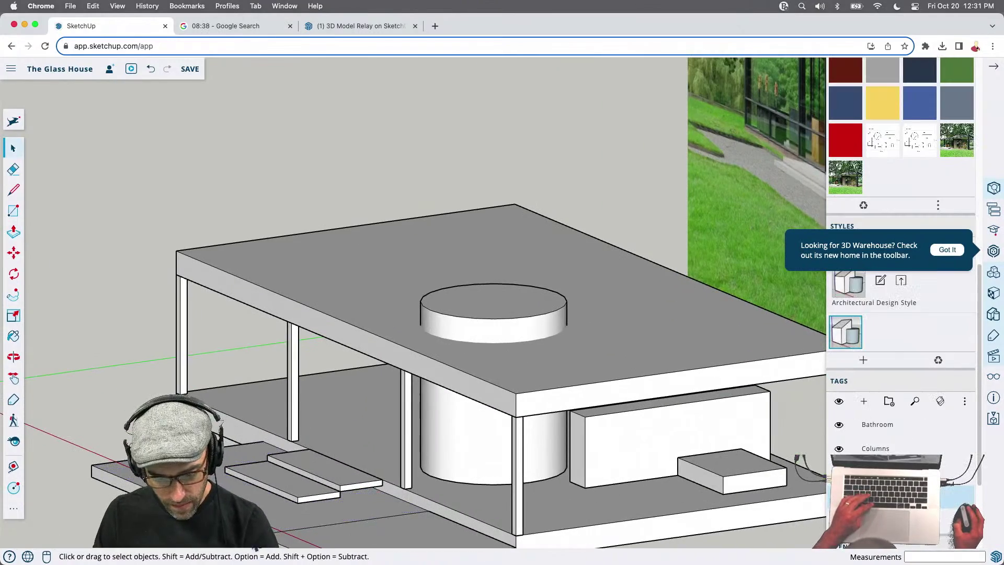
{"action": "scroll", "coordinate": [314, 460], "scroll_direction": "down", "scroll_amount": 5}
{"action": "scroll", "coordinate": [292, 490], "scroll_direction": "up", "scroll_amount": 6}
{"action": "key", "text": "m"}
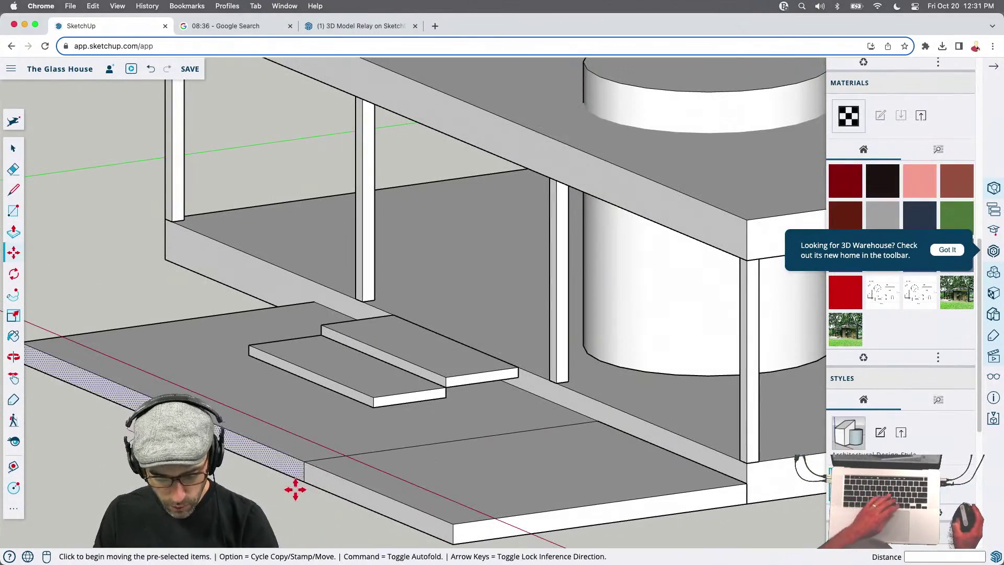
{"action": "key", "text": "alt"}
{"action": "left_click", "coordinate": [303, 462]}
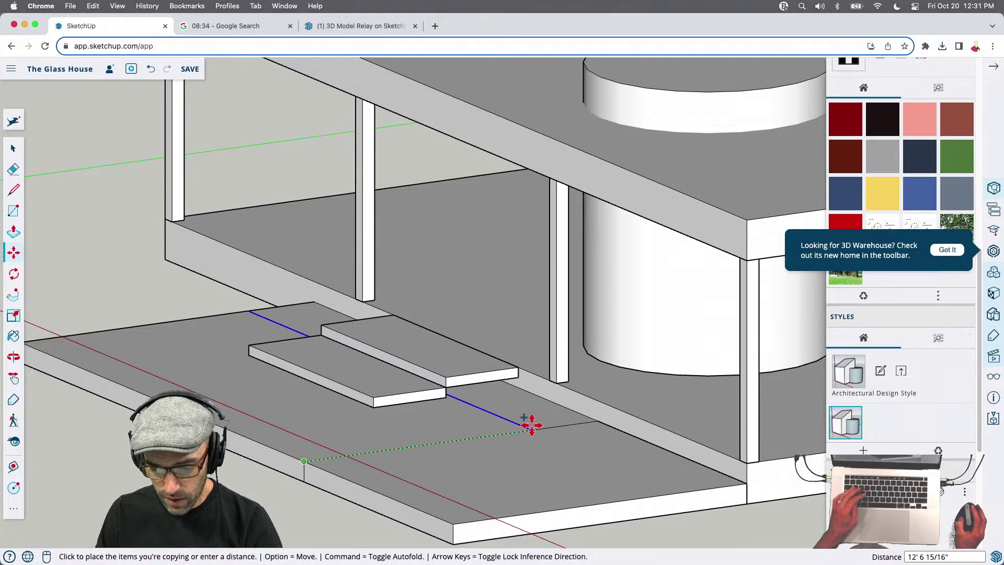
{"action": "key", "text": "Escape"}
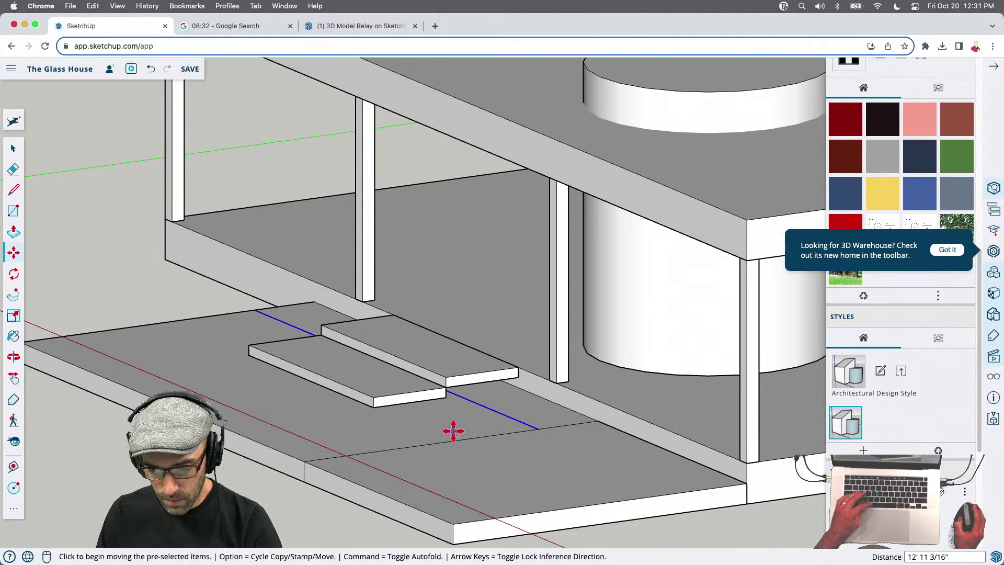
{"action": "key", "text": "space"}
{"action": "scroll", "coordinate": [387, 454], "scroll_direction": "down", "scroll_amount": 8}
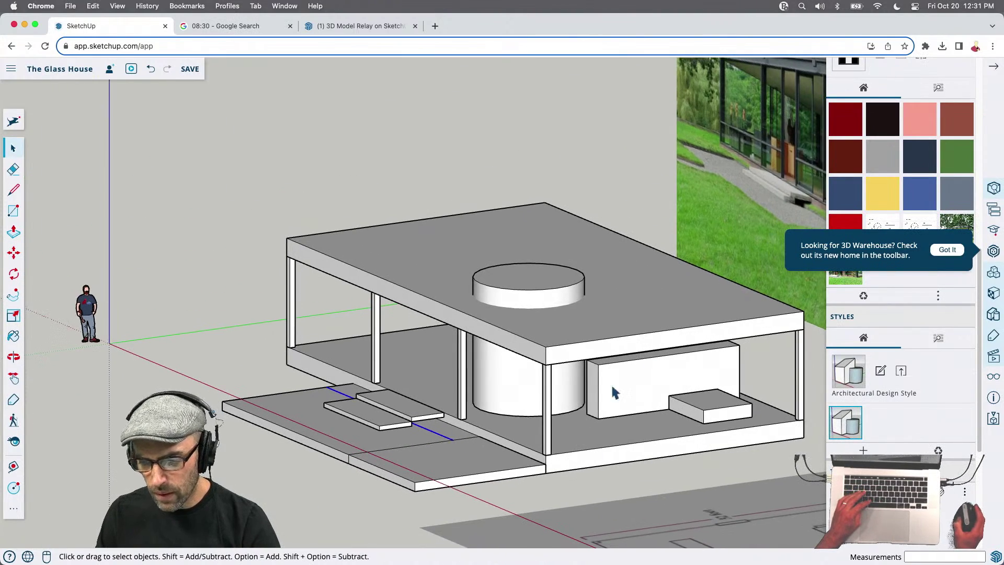
{"action": "scroll", "coordinate": [618, 247], "scroll_direction": "up", "scroll_amount": 10}
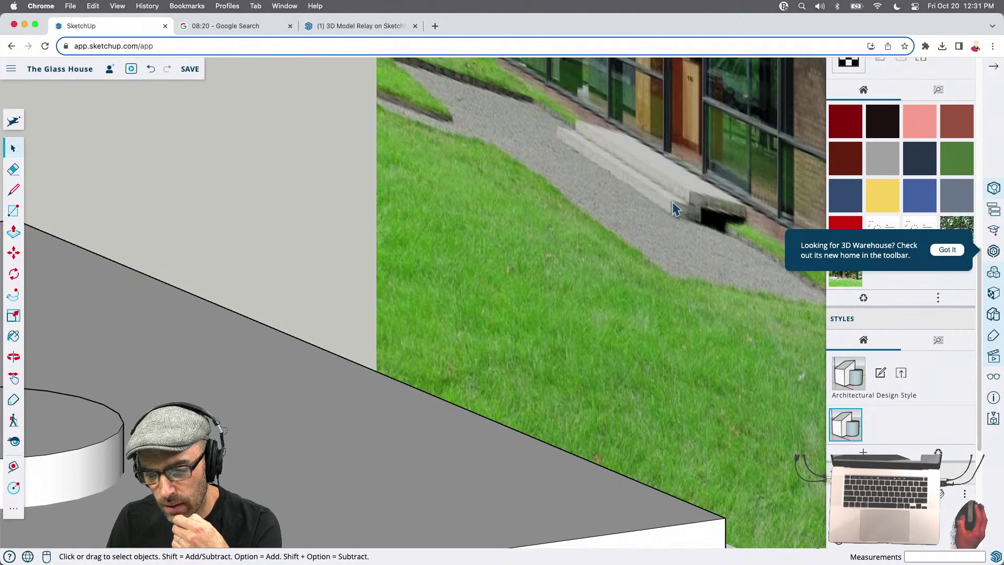
{"action": "scroll", "coordinate": [679, 209], "scroll_direction": "down", "scroll_amount": 10}
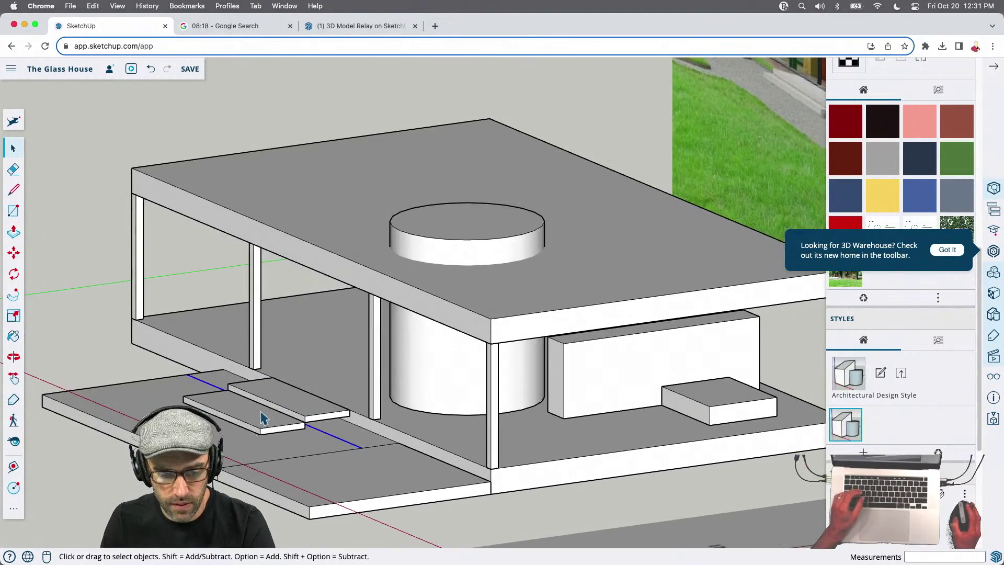
Scale the lower entry step's width by .5 along green
{"action": "left_click", "coordinate": [261, 418]}
{"action": "scroll", "coordinate": [262, 419], "scroll_direction": "up", "scroll_amount": 5}
{"action": "key", "text": "s"}
{"action": "left_click", "coordinate": [147, 408]}
{"action": "type", "text": ".5"}
{"action": "key", "text": "Return"}
Move the lower step so it butts against the upper step's end
{"action": "key", "text": "m"}
{"action": "scroll", "coordinate": [381, 418], "scroll_direction": "down", "scroll_amount": 3}
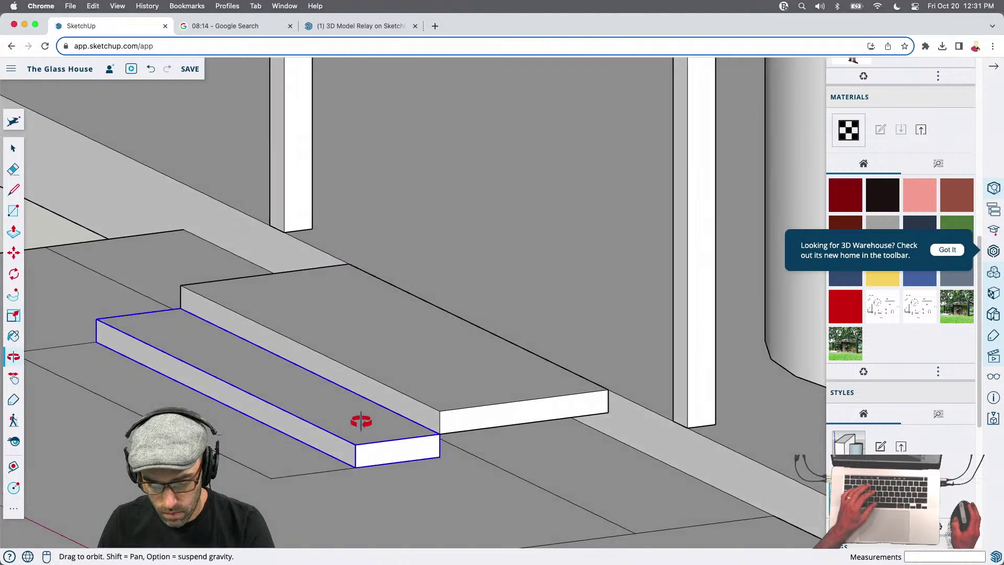
{"action": "left_click", "coordinate": [378, 442]}
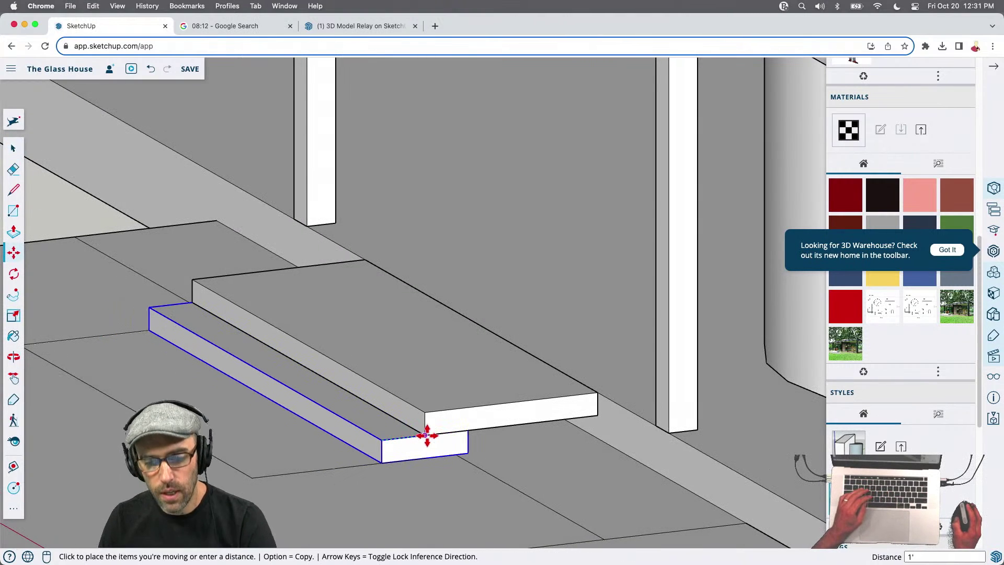
{"action": "left_click", "coordinate": [426, 432]}
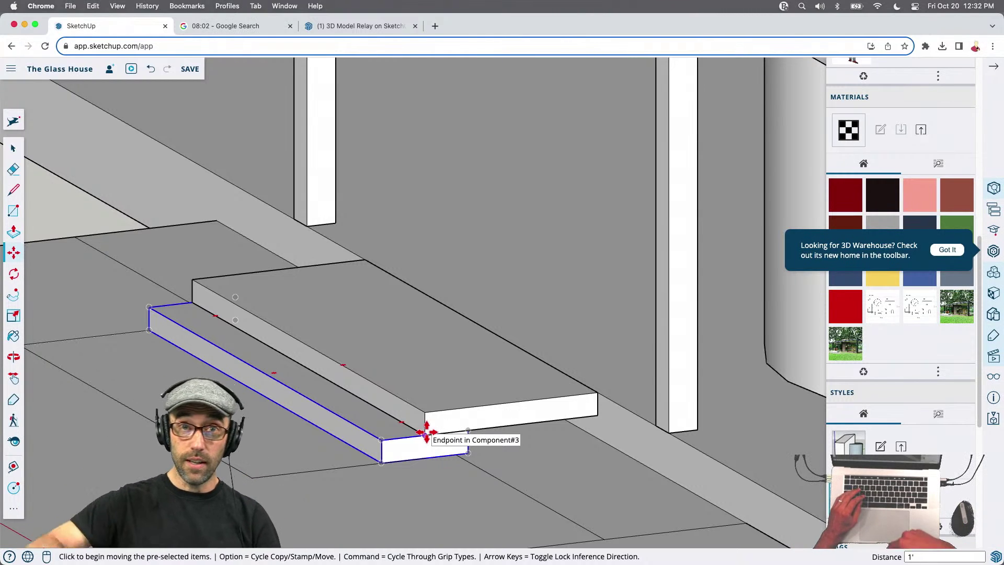
{"action": "key", "text": "space"}
{"action": "middle_click_drag", "start_coordinate": [427, 433], "coordinate": [404, 466]}
Select a floor face and start moving it, then cancel
{"action": "left_click", "coordinate": [433, 457]}
{"action": "key", "text": "m"}
{"action": "left_click", "coordinate": [430, 459]}
{"action": "key", "text": "space"}
Copy the step slab in front of the existing step and orbit around the house
{"action": "key", "text": "m"}
{"action": "key", "text": "alt"}
{"action": "scroll", "coordinate": [442, 416], "scroll_direction": "up", "scroll_amount": 2}
{"action": "left_click", "coordinate": [444, 416]}
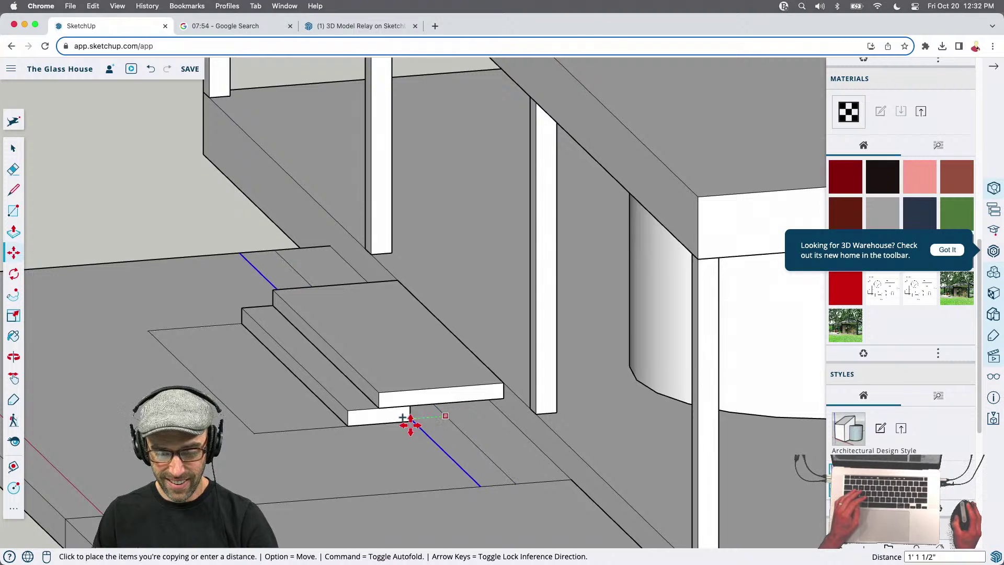
{"action": "scroll", "coordinate": [408, 418], "scroll_direction": "up", "scroll_amount": 2}
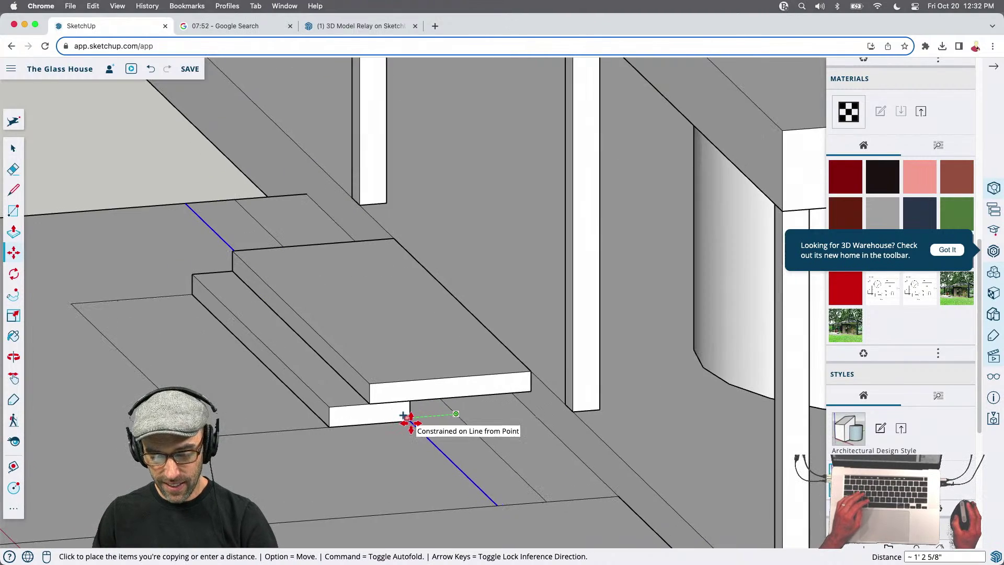
{"action": "left_click", "coordinate": [411, 423]}
{"action": "scroll", "coordinate": [411, 422], "scroll_direction": "down", "scroll_amount": 5}
{"action": "middle_click_drag", "start_coordinate": [337, 414], "coordinate": [683, 365]}
{"action": "scroll", "coordinate": [609, 250], "scroll_direction": "up", "scroll_amount": 4}
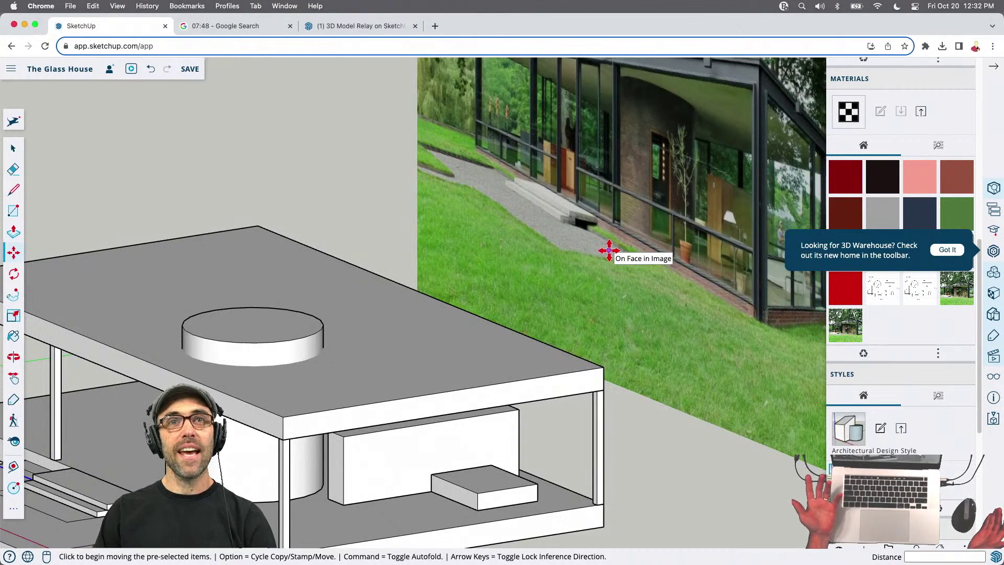
{"action": "scroll", "coordinate": [246, 464], "scroll_direction": "down", "scroll_amount": 2}
{"action": "scroll", "coordinate": [246, 464], "scroll_direction": "up", "scroll_amount": 6}
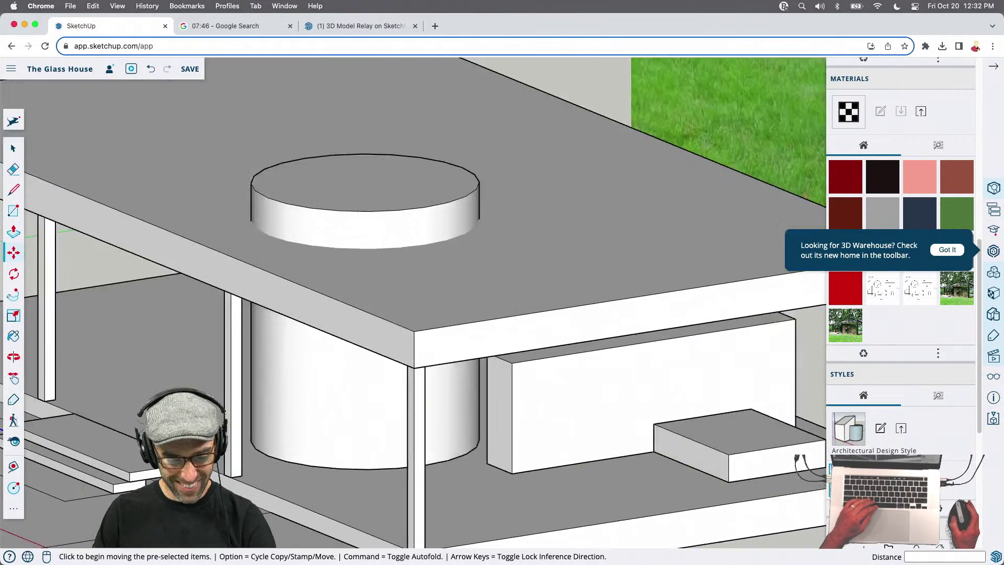
Clean up the floor in front of the house and select the terrace floor face
{"action": "key", "text": "space"}
{"action": "key", "text": "e"}
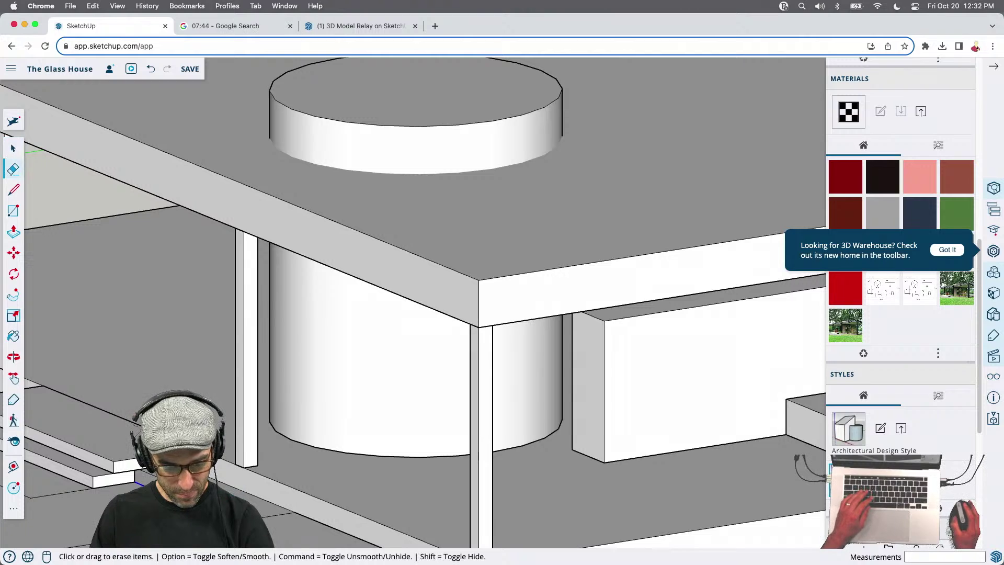
{"action": "key", "text": "space"}
{"action": "mouse_move", "coordinate": [304, 497]}
{"action": "middle_mouse_down", "text": "shift"}
{"action": "mouse_move", "coordinate": [410, 421]}
{"action": "mouse_move", "coordinate": [371, 448]}
{"action": "middle_mouse_up", "text": "shift"}
{"action": "left_click", "coordinate": [320, 439]}
{"action": "key", "text": "r"}
{"action": "key", "text": "space"}
{"action": "key", "text": "e"}
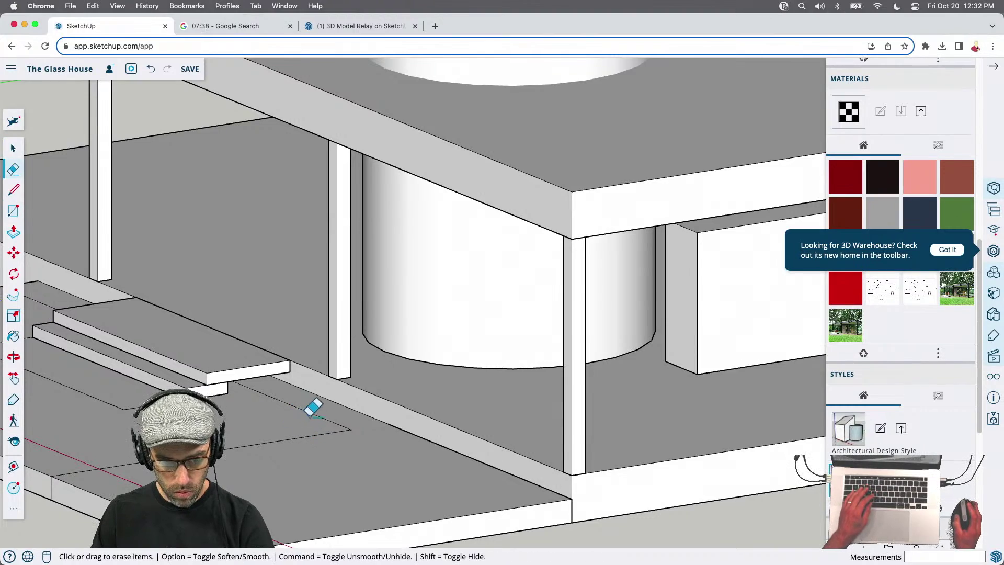
{"action": "key", "text": "space"}
{"action": "left_click", "coordinate": [347, 425]}
Erase the stray edge on the terrace beside the entry steps
{"action": "scroll", "coordinate": [384, 439], "scroll_direction": "up", "scroll_amount": 2}
{"action": "key", "text": "p"}
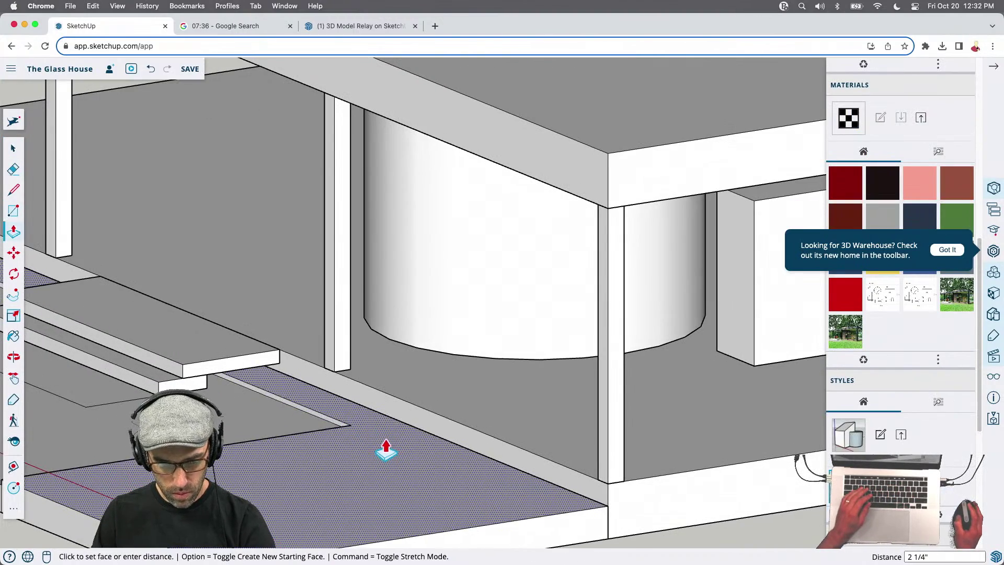
{"action": "middle_click_drag", "start_coordinate": [385, 447], "coordinate": [441, 418]}
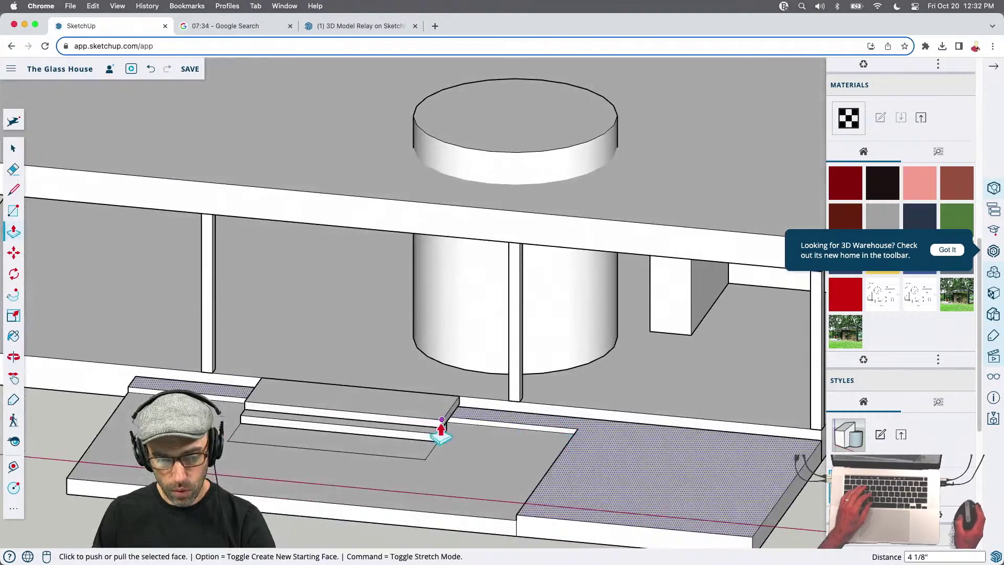
{"action": "key", "text": "space"}
{"action": "key", "text": "l"}
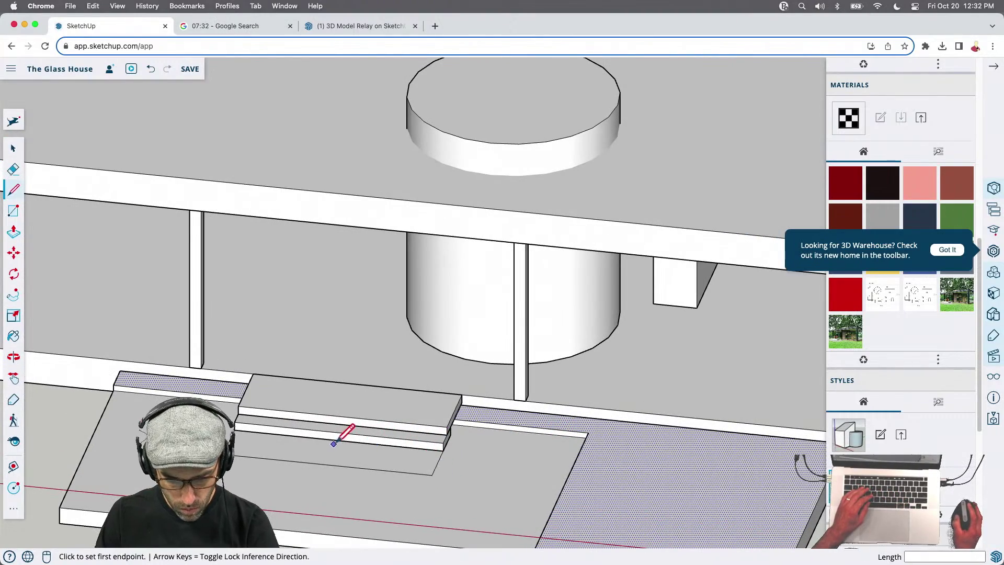
{"action": "left_click", "coordinate": [338, 440]}
{"action": "key", "text": "space"}
{"action": "middle_click_drag", "start_coordinate": [303, 520], "coordinate": [448, 470]}
{"action": "key", "text": "e"}
{"action": "left_click", "coordinate": [450, 461]}
Copy the terrace edge 3' across the slab with Move and Alt
{"action": "key", "text": "space"}
{"action": "middle_click_drag", "start_coordinate": [277, 449], "coordinate": [351, 491]}
{"action": "scroll", "coordinate": [349, 488], "scroll_direction": "up", "scroll_amount": 3}
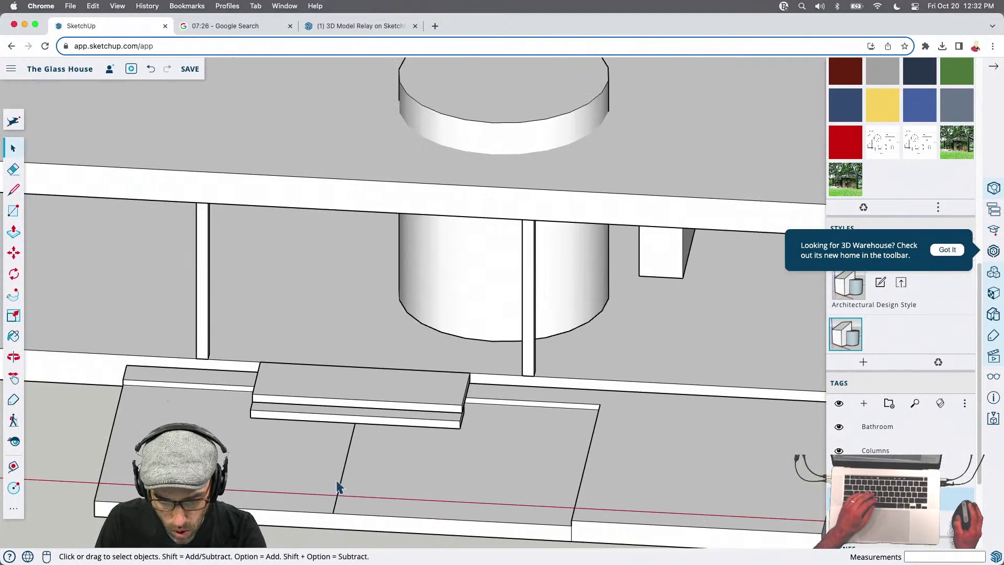
{"action": "double_click", "coordinate": [341, 489]}
{"action": "key", "text": "m"}
{"action": "key", "text": "space"}
{"action": "key", "text": "m"}
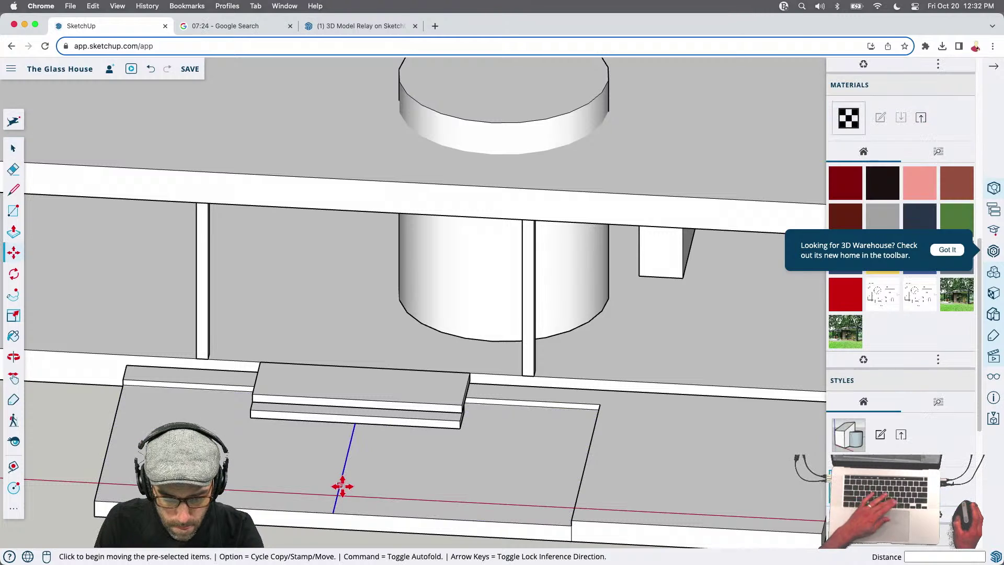
{"action": "left_click", "coordinate": [346, 488]}
{"action": "key", "text": "alt"}
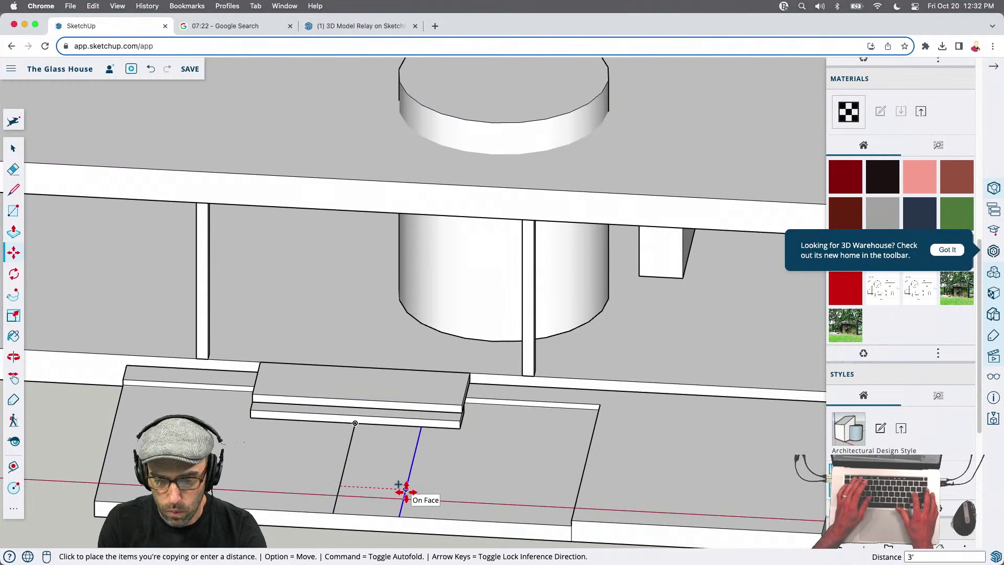
{"action": "type", "text": "3'"}
{"action": "key", "text": "Return"}
Copy another terrace edge 6' to the left
{"action": "key", "text": "space"}
{"action": "key", "text": "m"}
{"action": "left_click", "coordinate": [375, 480]}
{"action": "key", "text": "alt"}
{"action": "type", "text": "6'"}
{"action": "key", "text": "Return"}
{"action": "key", "text": "space"}
Push the terrace slab's left end face inward
{"action": "scroll", "coordinate": [348, 460], "scroll_direction": "down", "scroll_amount": 5}
{"action": "key", "text": "o"}
{"action": "left_click_drag", "start_coordinate": [359, 529], "coordinate": [407, 442]}
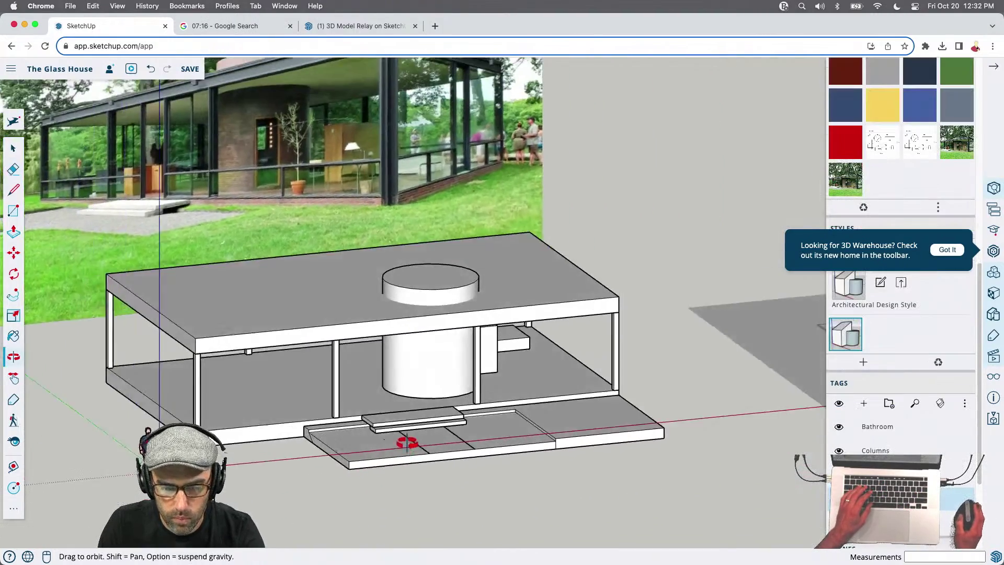
{"action": "key", "text": "space"}
{"action": "scroll", "coordinate": [324, 450], "scroll_direction": "up", "scroll_amount": 8}
{"action": "key", "text": "e"}
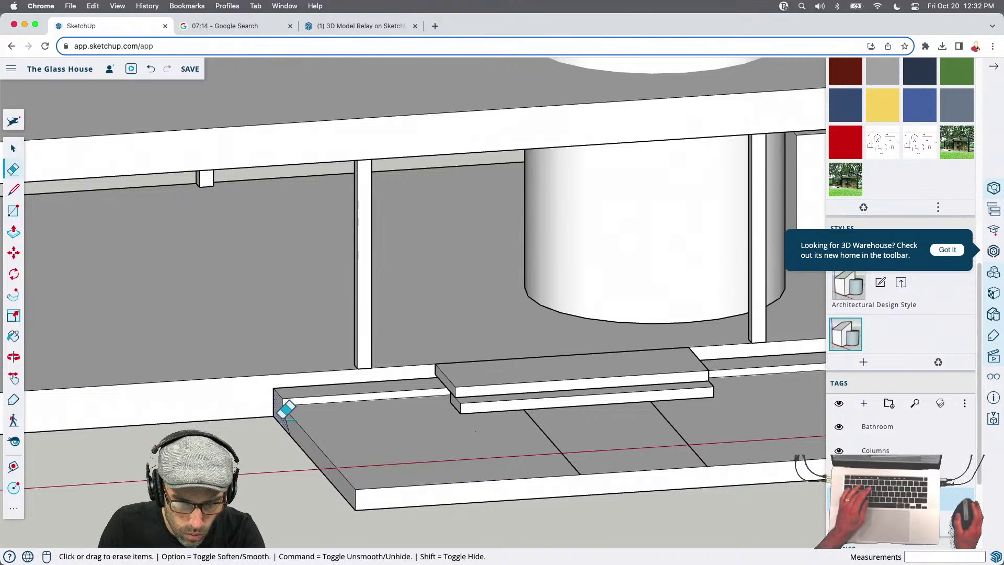
{"action": "key", "text": "space"}
{"action": "scroll", "coordinate": [293, 437], "scroll_direction": "down", "scroll_amount": 1}
{"action": "key", "text": "p"}
{"action": "left_click", "coordinate": [302, 448]}
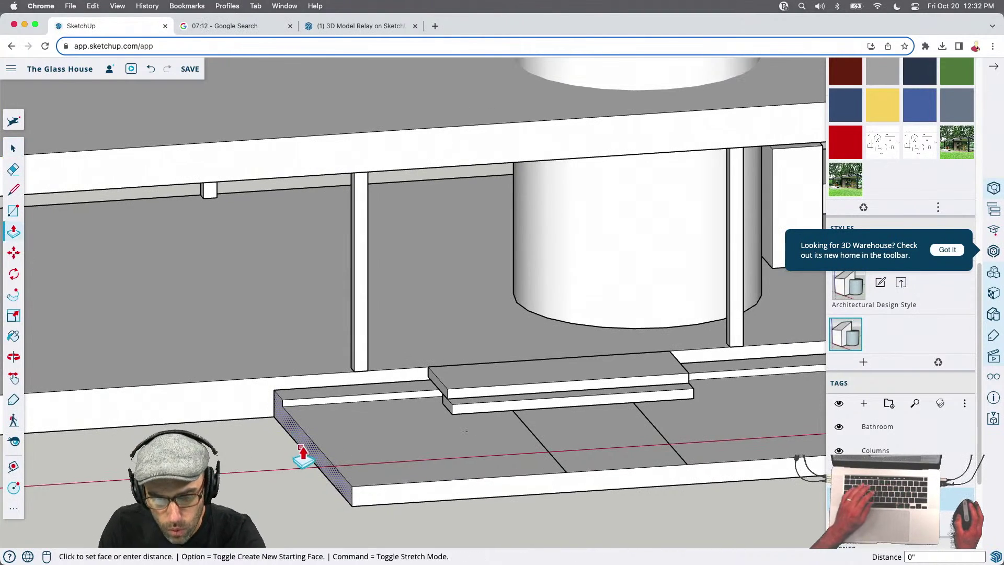
{"action": "left_click", "coordinate": [439, 385]}
Orbit high over the slab to inspect its trimmed ends
{"action": "key", "text": "r"}
{"action": "left_click", "coordinate": [360, 391]}
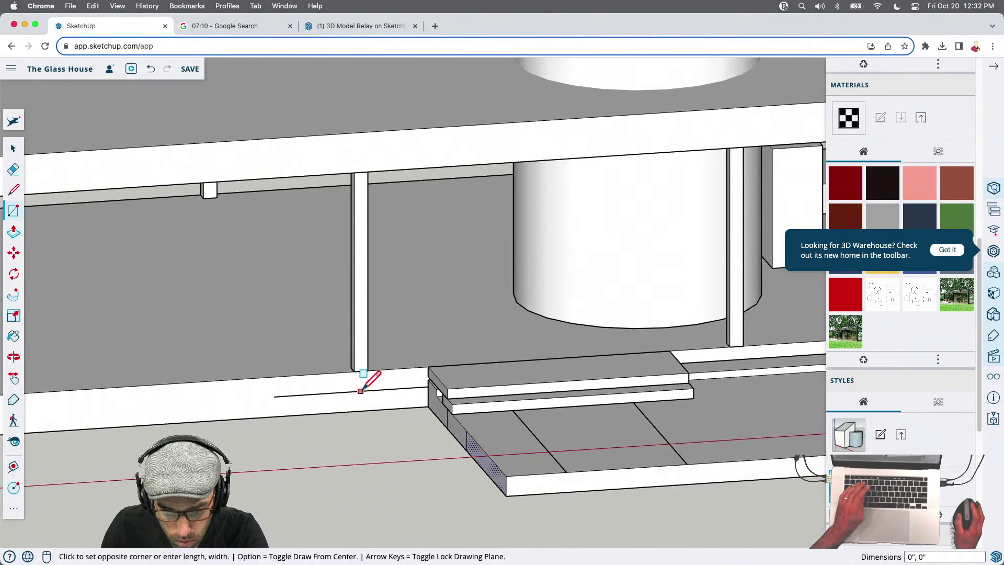
{"action": "key", "text": "space"}
{"action": "scroll", "coordinate": [522, 477], "scroll_direction": "down", "scroll_amount": 5}
{"action": "middle_click_drag", "start_coordinate": [522, 477], "coordinate": [520, 471]}
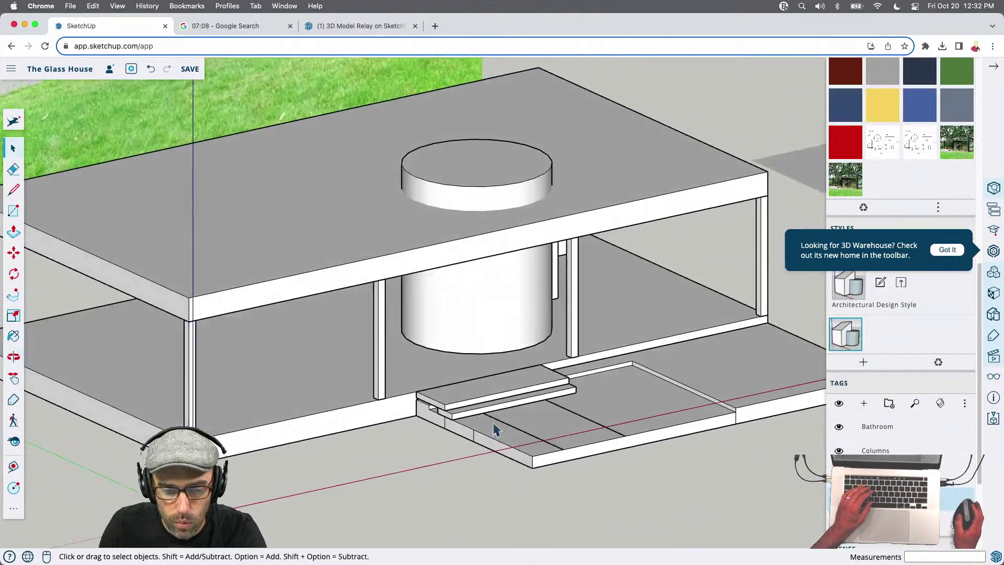
{"action": "scroll", "coordinate": [479, 450], "scroll_direction": "up", "scroll_amount": 5}
{"action": "key", "text": "e"}
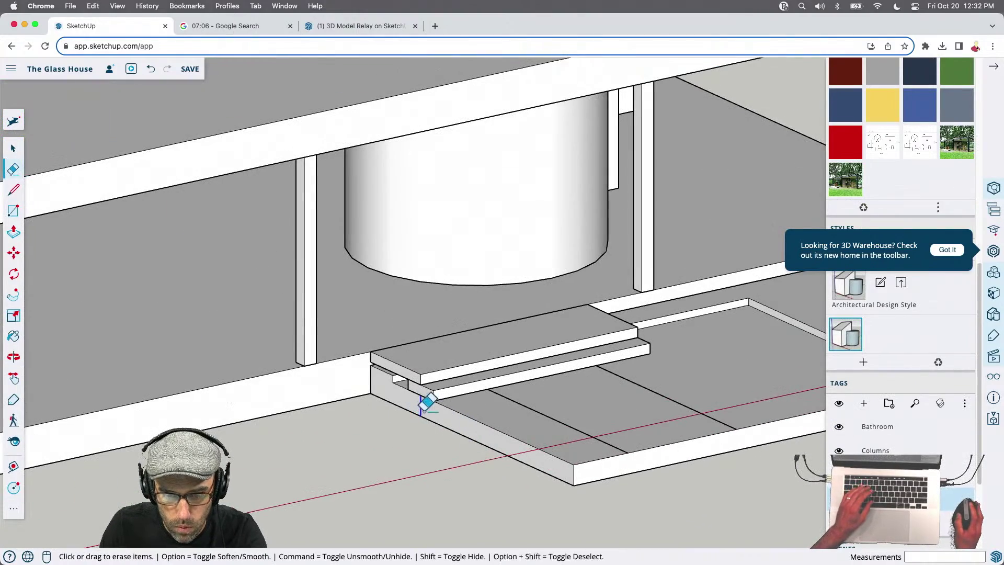
{"action": "scroll", "coordinate": [311, 431], "scroll_direction": "down", "scroll_amount": 5}
{"action": "mouse_move", "coordinate": [272, 439]}
{"action": "middle_mouse_down"}
{"action": "mouse_move", "coordinate": [332, 488]}
{"action": "mouse_move", "coordinate": [364, 392]}
{"action": "mouse_move", "coordinate": [347, 410]}
{"action": "middle_mouse_up"}
{"action": "scroll", "coordinate": [343, 443], "scroll_direction": "up", "scroll_amount": 3}
Push the slab's other end face back
{"action": "key", "text": "space"}
{"action": "scroll", "coordinate": [359, 412], "scroll_direction": "up", "scroll_amount": 2}
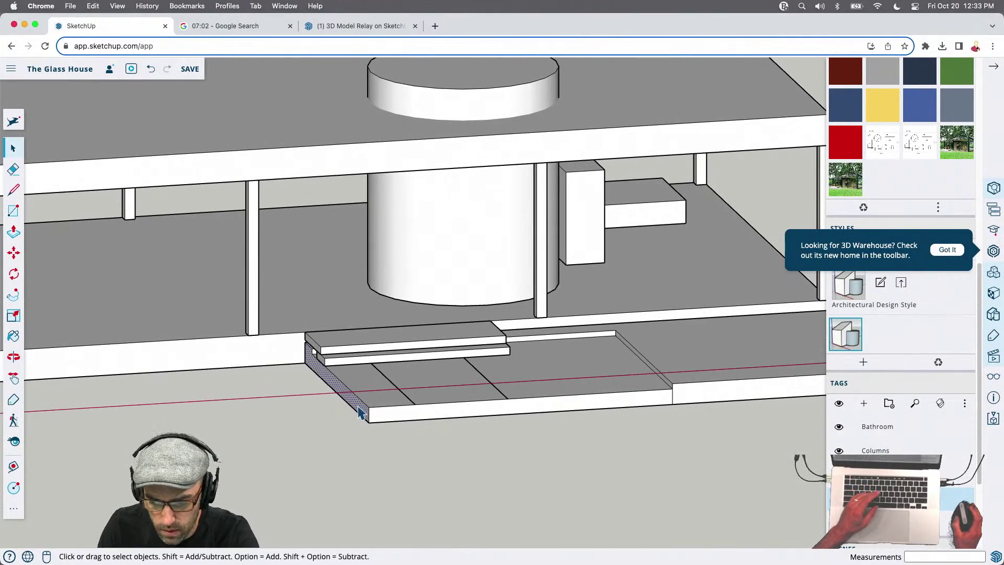
{"action": "key", "text": "p"}
{"action": "scroll", "coordinate": [359, 412], "scroll_direction": "up", "scroll_amount": 1}
{"action": "left_click", "coordinate": [358, 420]}
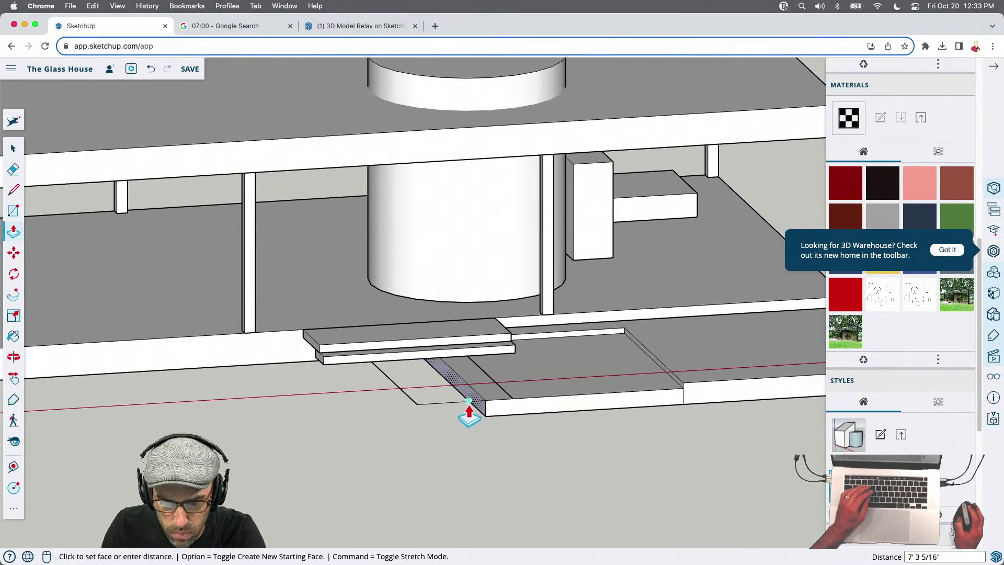
{"action": "left_click", "coordinate": [460, 407]}
Select the terrace floor face and the slab's left edge from a head-on view
{"action": "key", "text": "r"}
{"action": "key", "text": "e"}
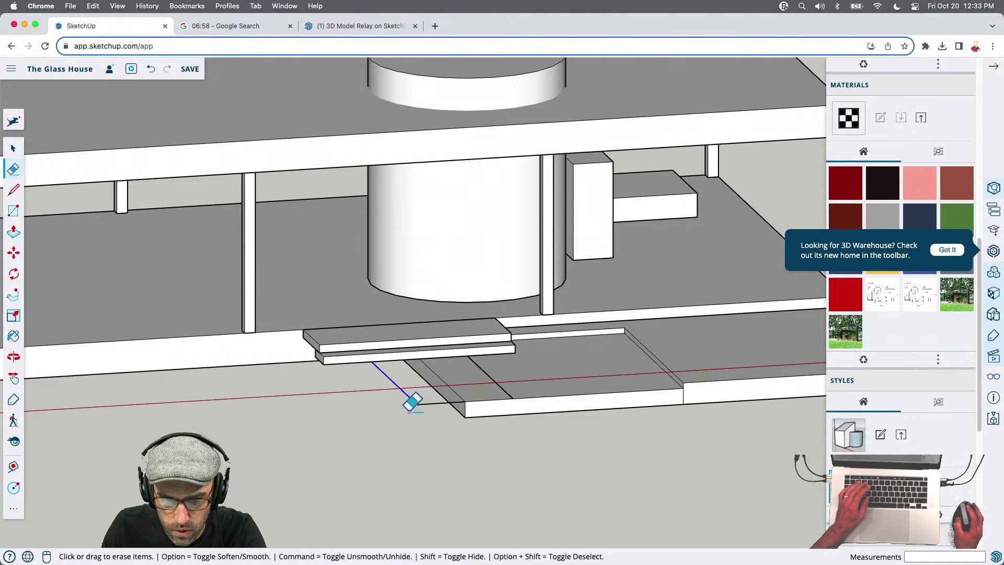
{"action": "mouse_move", "coordinate": [498, 410]}
{"action": "middle_mouse_down"}
{"action": "mouse_move", "coordinate": [391, 420]}
{"action": "mouse_move", "coordinate": [446, 413]}
{"action": "mouse_move", "coordinate": [578, 311]}
{"action": "mouse_move", "coordinate": [555, 348]}
{"action": "mouse_move", "coordinate": [426, 441]}
{"action": "mouse_move", "coordinate": [369, 467]}
{"action": "mouse_move", "coordinate": [341, 451]}
{"action": "mouse_move", "coordinate": [341, 460]}
{"action": "middle_mouse_up"}
{"action": "key", "text": "space"}
{"action": "scroll", "coordinate": [393, 419], "scroll_direction": "down", "scroll_amount": 5}
{"action": "left_click", "coordinate": [394, 420]}
{"action": "scroll", "coordinate": [395, 421], "scroll_direction": "up", "scroll_amount": 5}
{"action": "left_click", "coordinate": [506, 361]}
Copy the slab edge to split a narrow strip off the terrace beside the lower step
{"action": "key", "text": "m"}
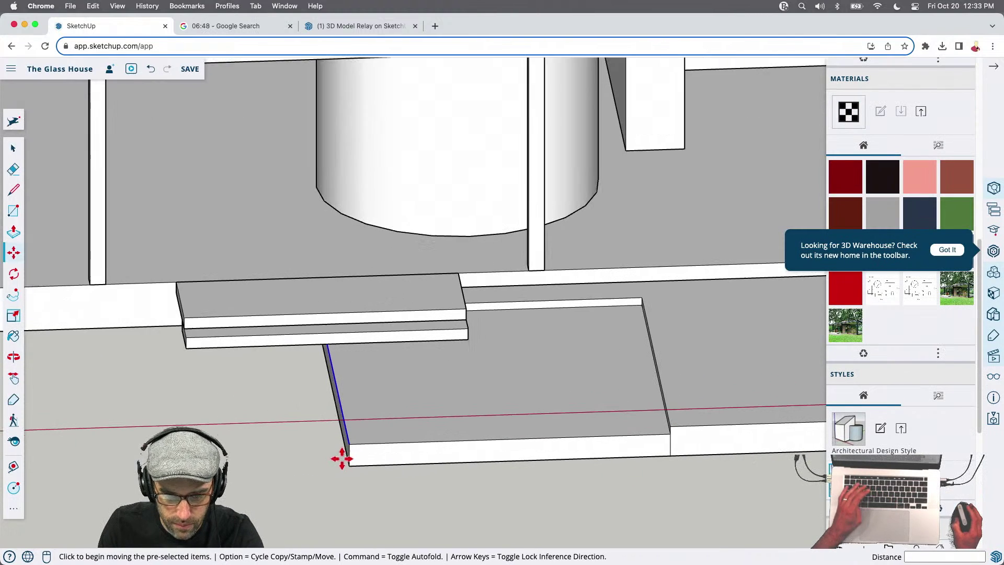
{"action": "left_click", "coordinate": [350, 445]}
{"action": "key", "text": "alt"}
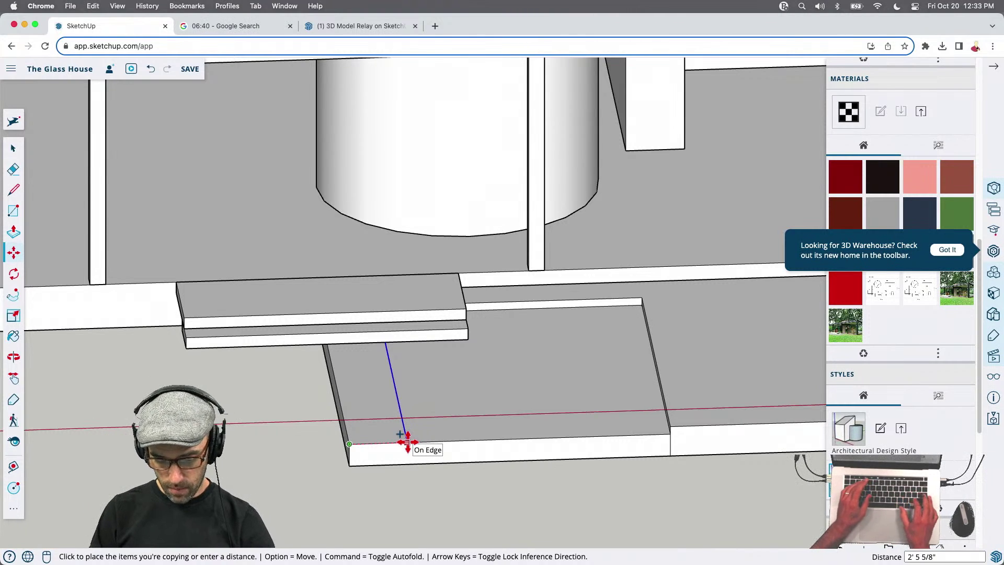
{"action": "key", "text": "space"}
{"action": "left_click", "coordinate": [400, 421]}
{"action": "mouse_move", "coordinate": [400, 421]}
{"action": "middle_mouse_down"}
{"action": "mouse_move", "coordinate": [425, 348]}
{"action": "mouse_move", "coordinate": [379, 407]}
{"action": "middle_mouse_up"}
Make the terrace slab a component and copy it to the left of the house
{"action": "triple_click", "coordinate": [379, 407]}
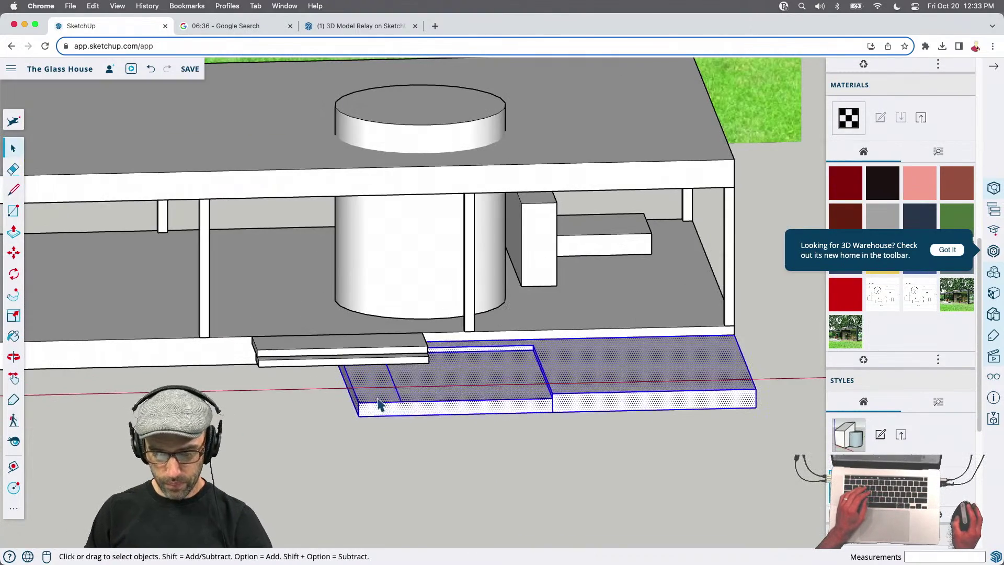
{"action": "right_click", "coordinate": [381, 404]}
{"action": "left_click", "coordinate": [442, 428]}
{"action": "left_click", "coordinate": [608, 432]}
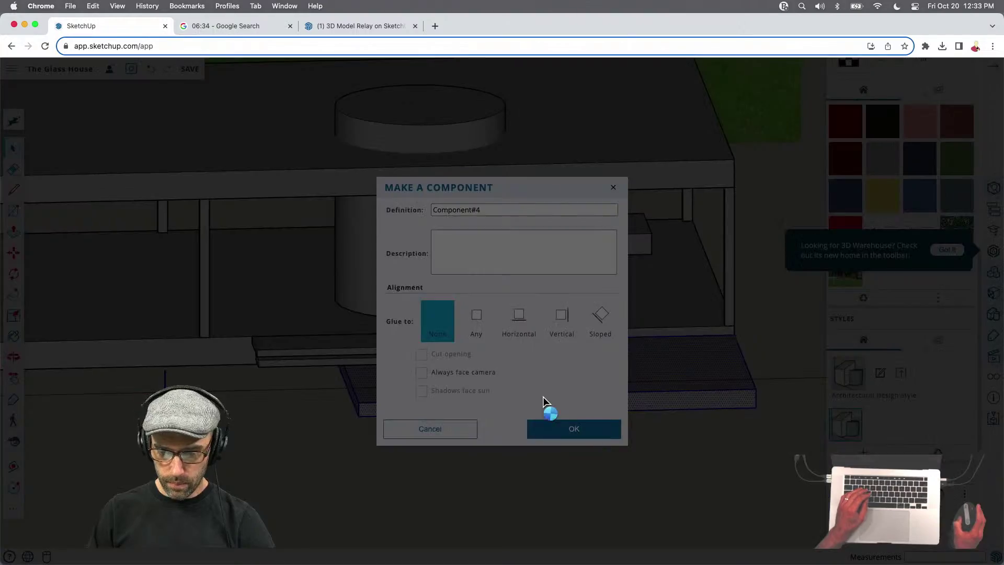
{"action": "key", "text": "f"}
{"action": "key", "text": "m"}
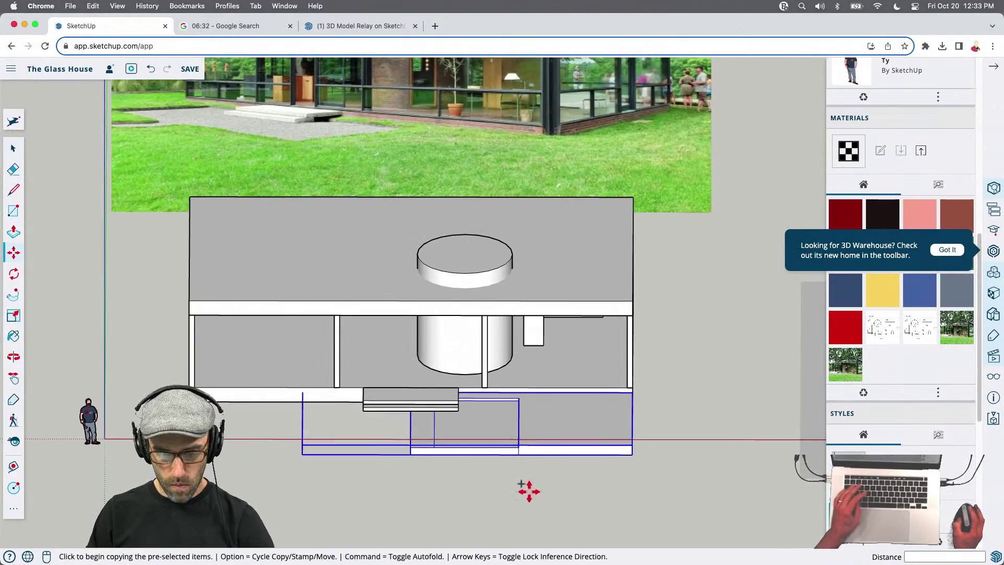
{"action": "left_click", "coordinate": [535, 486]}
{"action": "left_click", "coordinate": [428, 486]}
Mirror the slab copy with a -1 red-axis scale and place it beside the original
{"action": "key", "text": "i"}
{"action": "key", "text": "s"}
{"action": "left_click", "coordinate": [441, 445]}
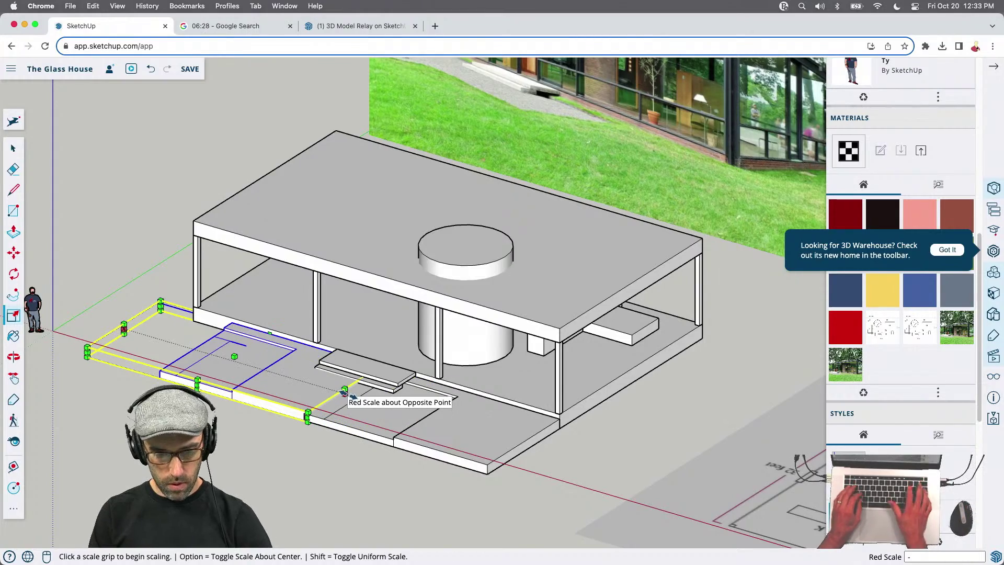
{"action": "type", "text": "-1"}
{"action": "key", "text": "Return"}
{"action": "key", "text": "m"}
{"action": "scroll", "coordinate": [119, 345], "scroll_direction": "up", "scroll_amount": 3}
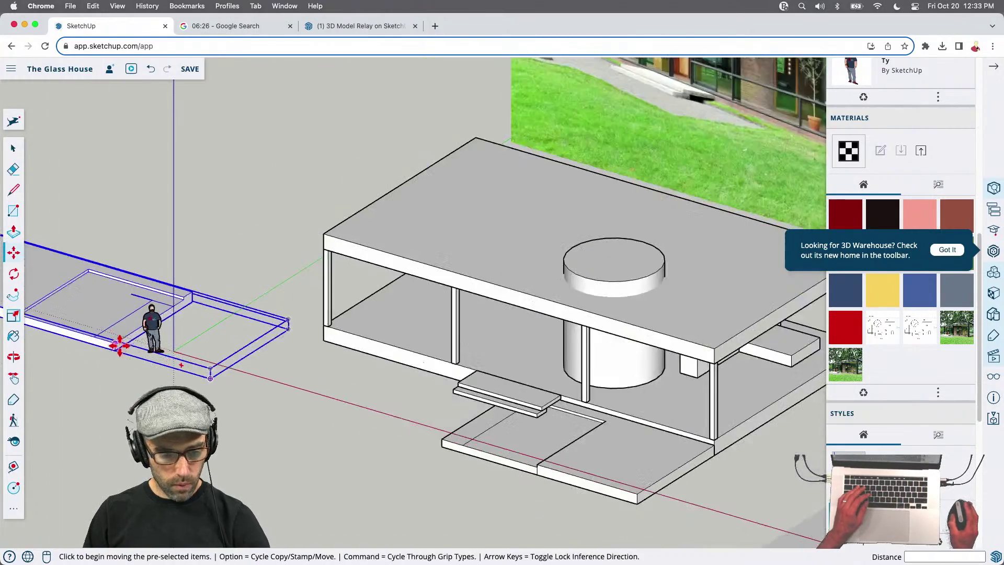
{"action": "left_click", "coordinate": [115, 343]}
{"action": "scroll", "coordinate": [399, 421], "scroll_direction": "down", "scroll_amount": 3}
{"action": "scroll", "coordinate": [461, 448], "scroll_direction": "up", "scroll_amount": 3}
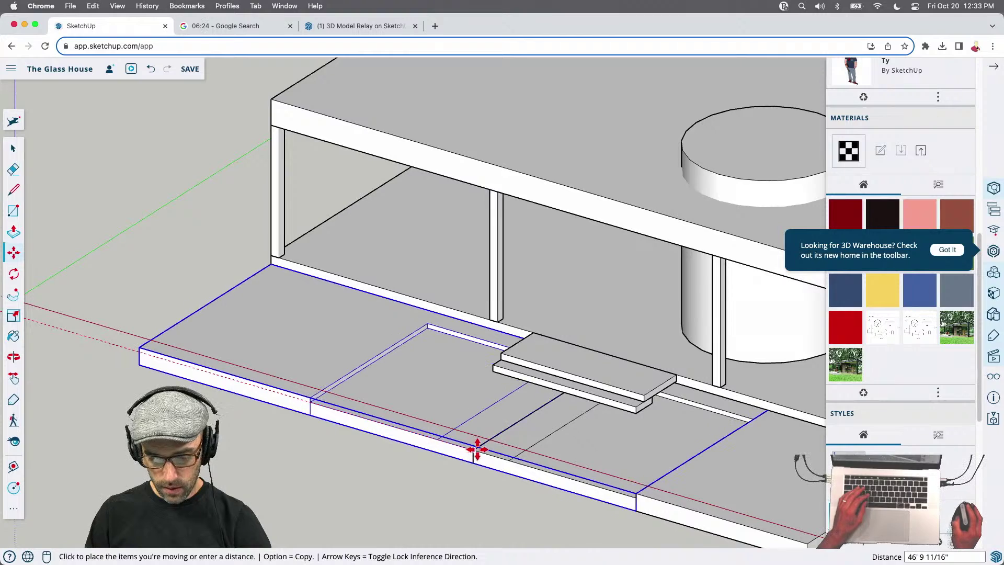
{"action": "left_click", "coordinate": [474, 449]}
Hide the stray vertical edge on the front slab
{"action": "key", "text": "space"}
{"action": "middle_click_drag", "start_coordinate": [461, 487], "coordinate": [605, 437]}
{"action": "double_click", "coordinate": [594, 427]}
{"action": "left_click", "coordinate": [594, 427]}
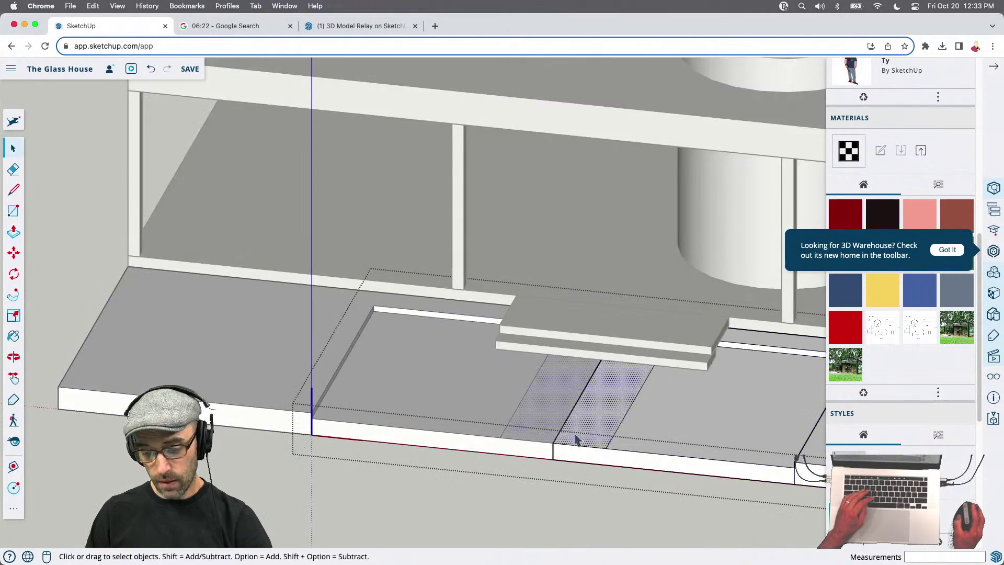
{"action": "scroll", "coordinate": [620, 346], "scroll_direction": "up", "scroll_amount": 3}
{"action": "left_click", "coordinate": [614, 415]}
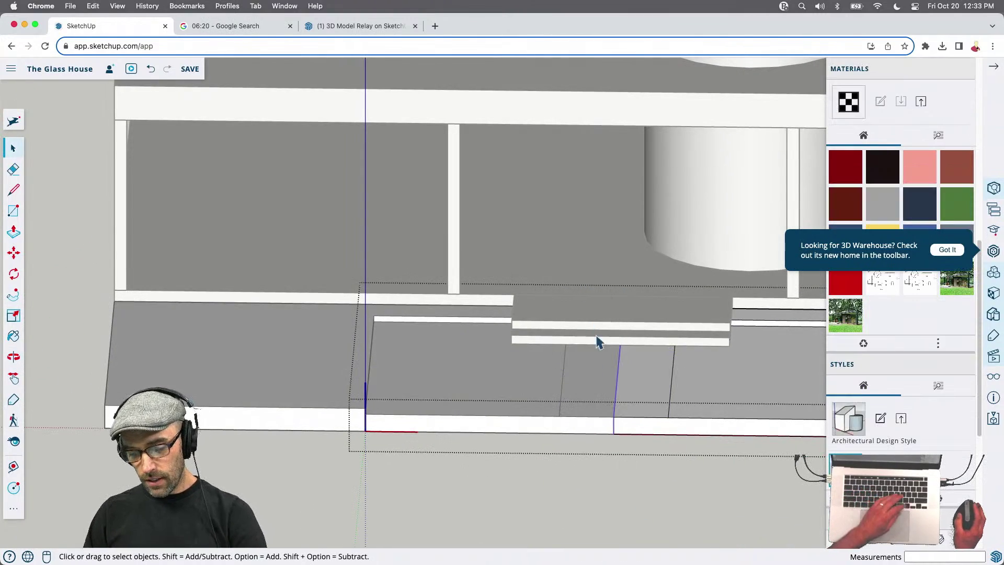
{"action": "left_click", "coordinate": [645, 464]}
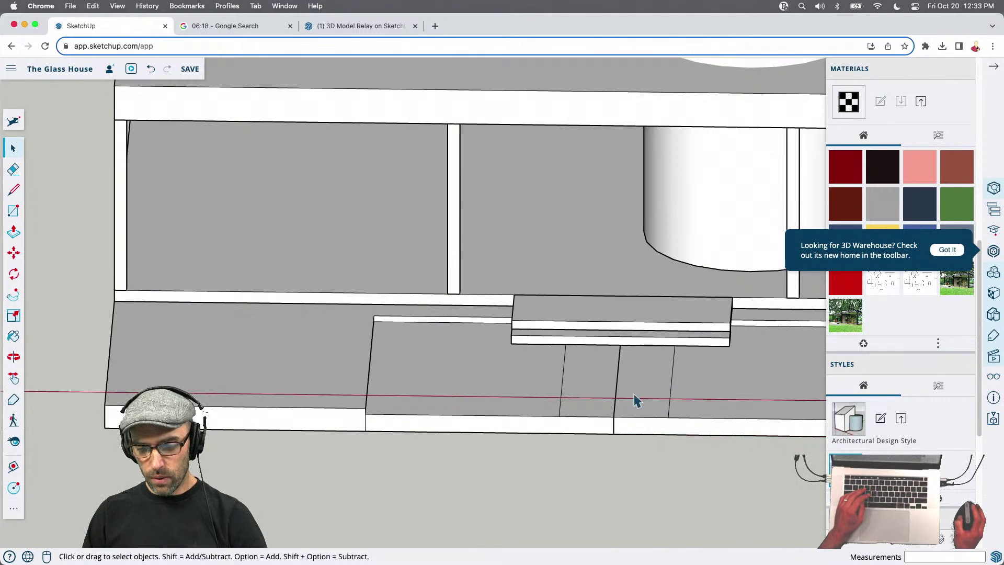
{"action": "left_click", "coordinate": [620, 405]}
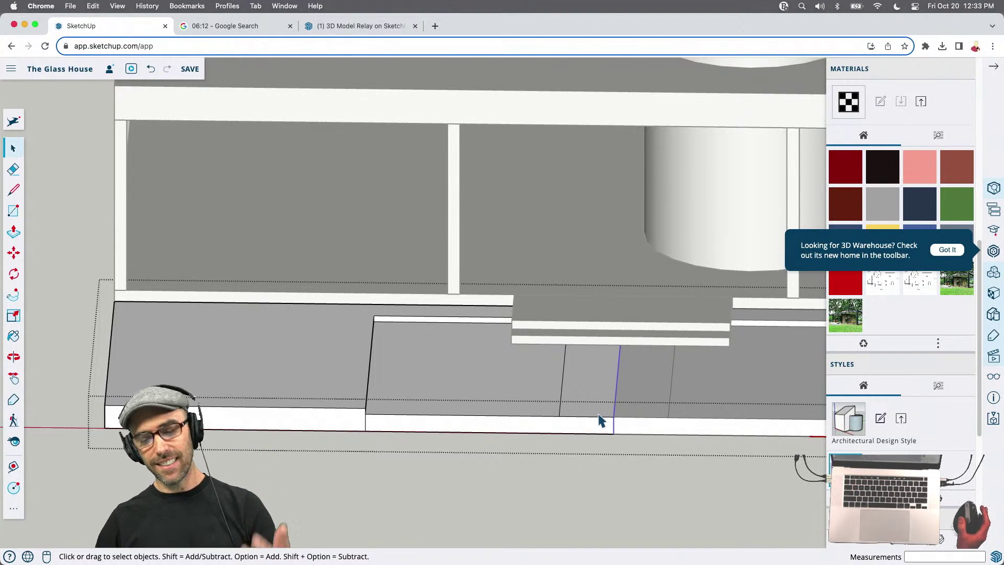
{"action": "right_click", "coordinate": [618, 401]}
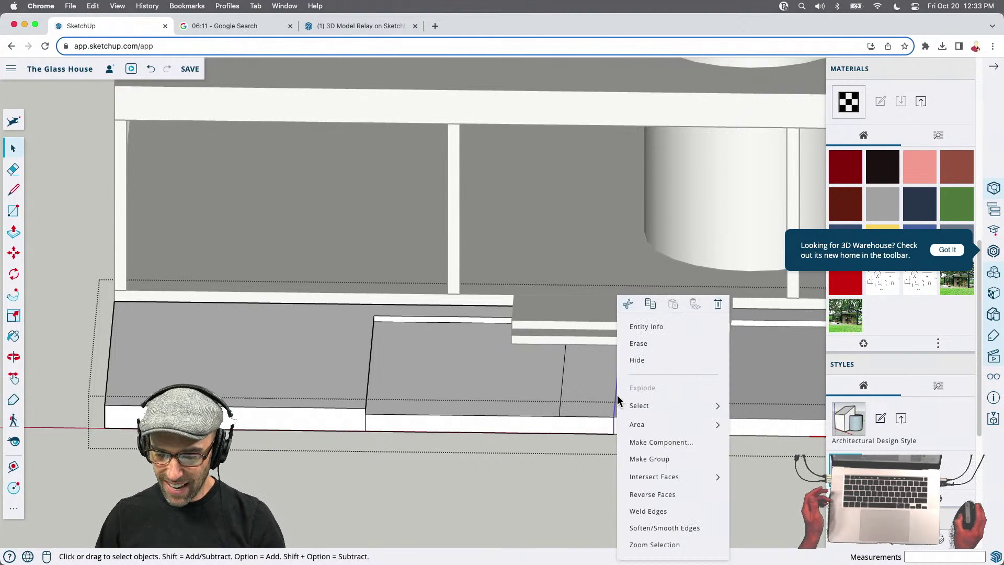
{"action": "left_click", "coordinate": [636, 360]}
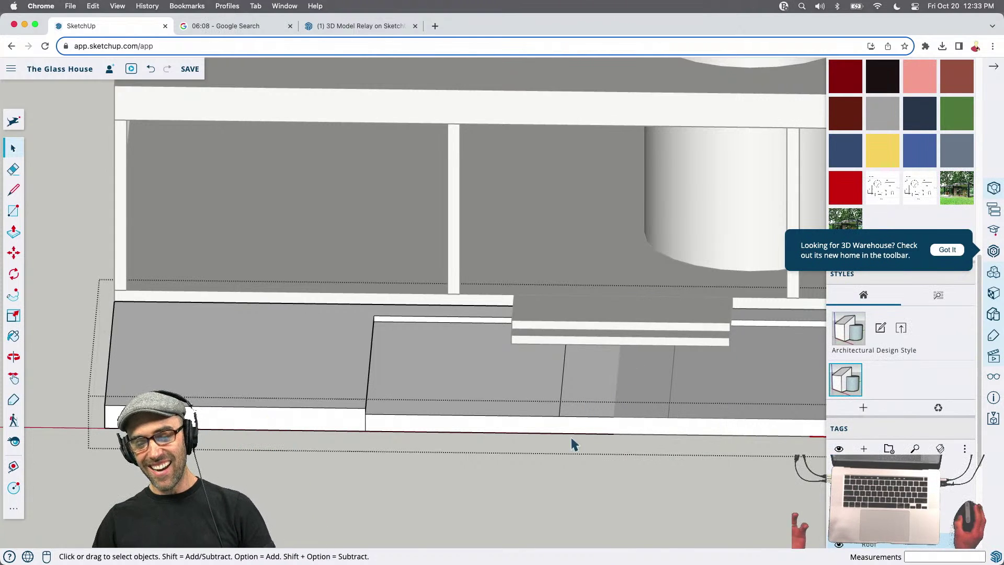
Leave the slab group and select its front wall and left floor faces
{"action": "left_click", "coordinate": [565, 481]}
{"action": "left_click", "coordinate": [495, 406]}
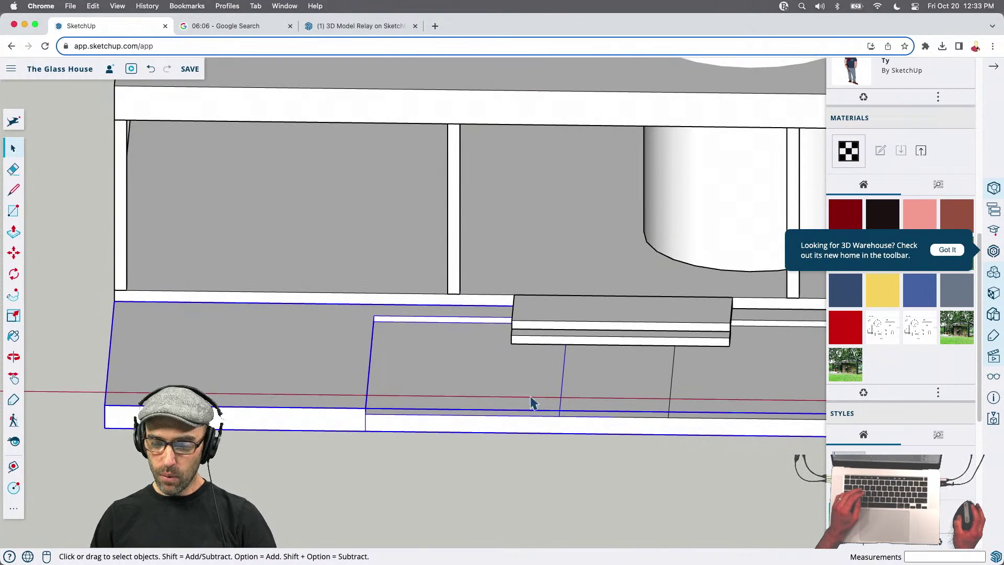
{"action": "left_click", "coordinate": [601, 379]}
{"action": "scroll", "coordinate": [565, 369], "scroll_direction": "up", "scroll_amount": 3}
{"action": "key", "text": "p"}
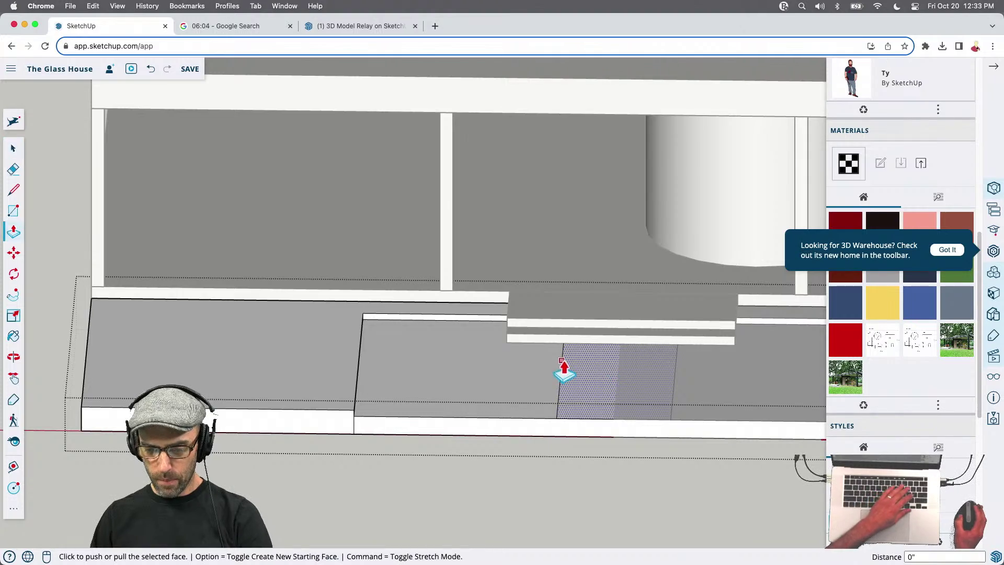
{"action": "key", "text": "space"}
{"action": "left_click", "coordinate": [530, 381], "text": "shift"}
{"action": "mouse_move", "coordinate": [530, 380]}
{"action": "middle_mouse_down"}
{"action": "mouse_move", "coordinate": [480, 327]}
{"action": "mouse_move", "coordinate": [525, 369]}
{"action": "middle_mouse_up"}
{"action": "scroll", "coordinate": [498, 363], "scroll_direction": "down", "scroll_amount": 10}
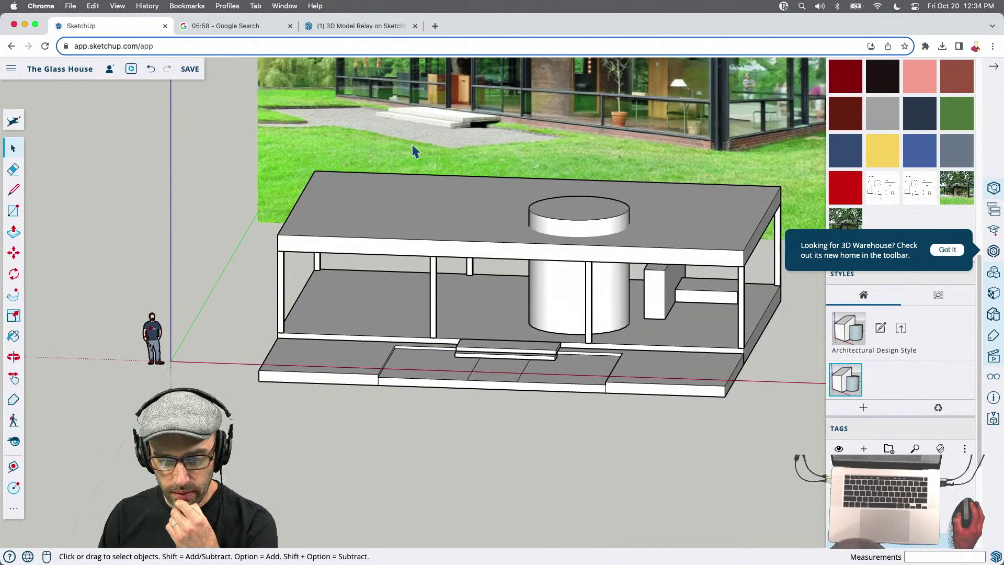
Open the front slab group and draw a line splitting off a narrow section of its front face
{"action": "middle_click_drag", "start_coordinate": [441, 145], "coordinate": [401, 119]}
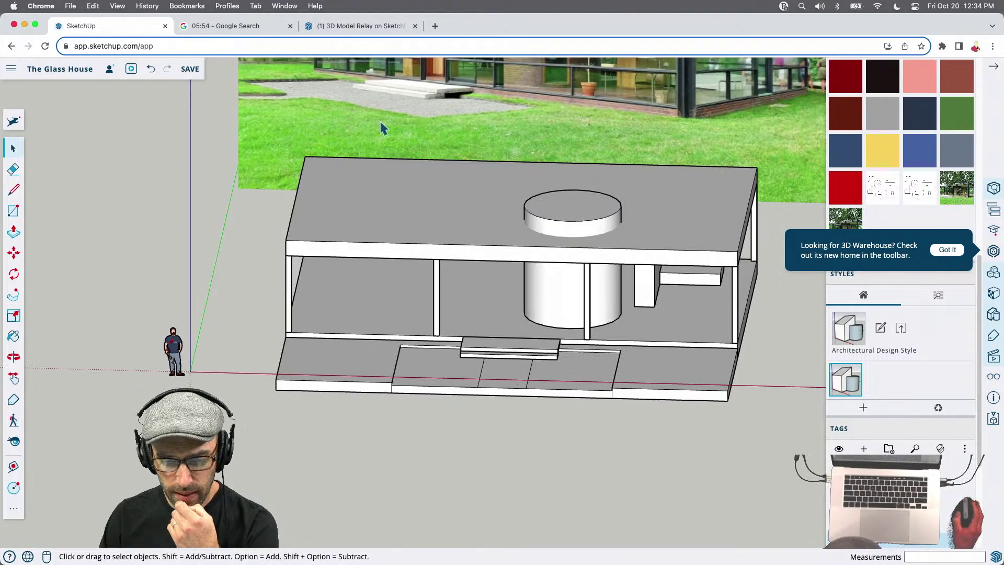
{"action": "middle_click_drag", "start_coordinate": [756, 340], "coordinate": [689, 407]}
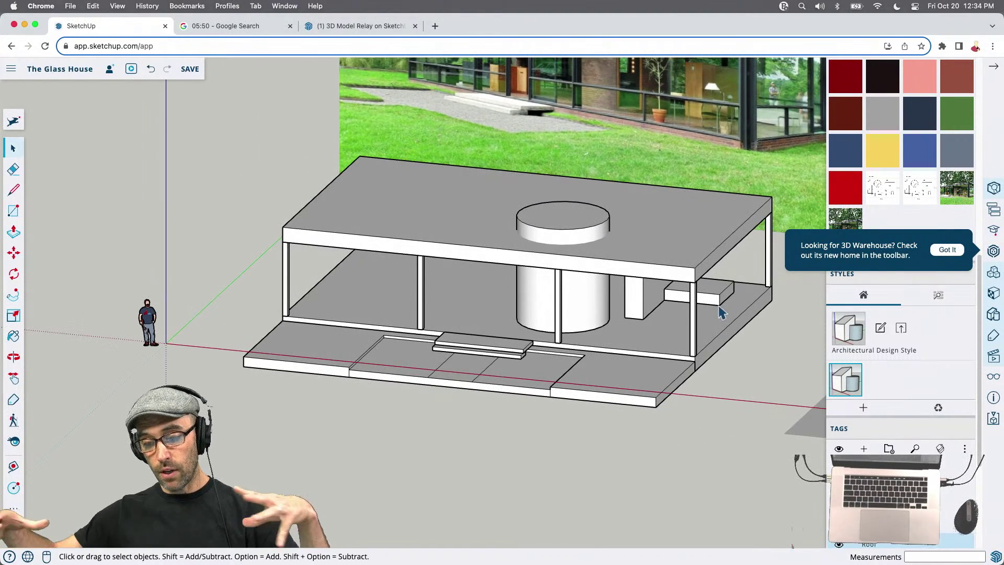
{"action": "scroll", "coordinate": [418, 387], "scroll_direction": "up", "scroll_amount": 3}
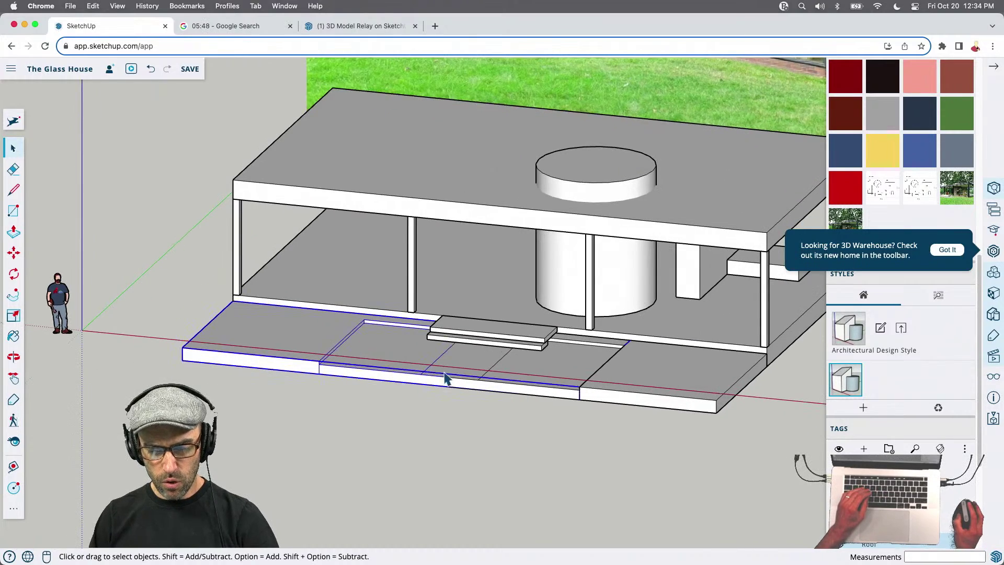
{"action": "scroll", "coordinate": [469, 365], "scroll_direction": "down", "scroll_amount": 3}
{"action": "scroll", "coordinate": [467, 376], "scroll_direction": "up", "scroll_amount": 3}
{"action": "double_click", "coordinate": [460, 388]}
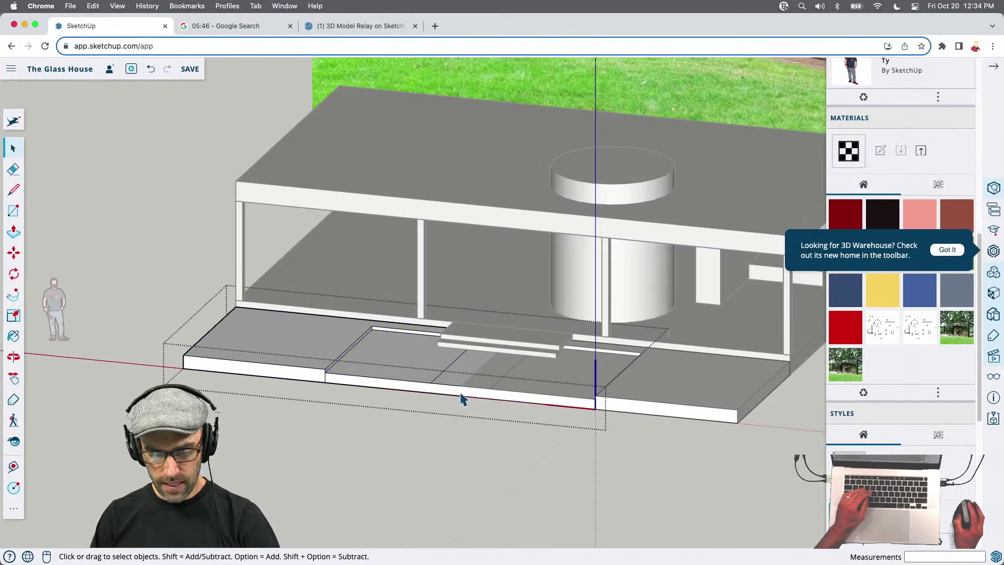
{"action": "left_click", "coordinate": [456, 389]}
{"action": "scroll", "coordinate": [443, 387], "scroll_direction": "up", "scroll_amount": 1}
{"action": "key", "text": "l"}
{"action": "left_click", "coordinate": [425, 393]}
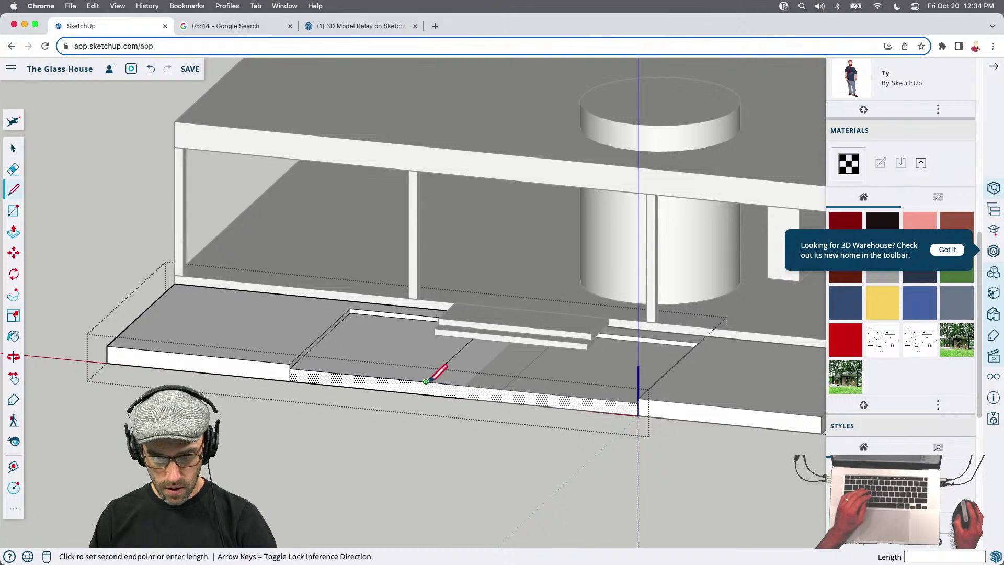
{"action": "left_click", "coordinate": [426, 393]}
Push/Pull the narrow split section outward to form the entry walkway
{"action": "key", "text": "space"}
{"action": "left_click", "coordinate": [437, 396]}
{"action": "key", "text": "p"}
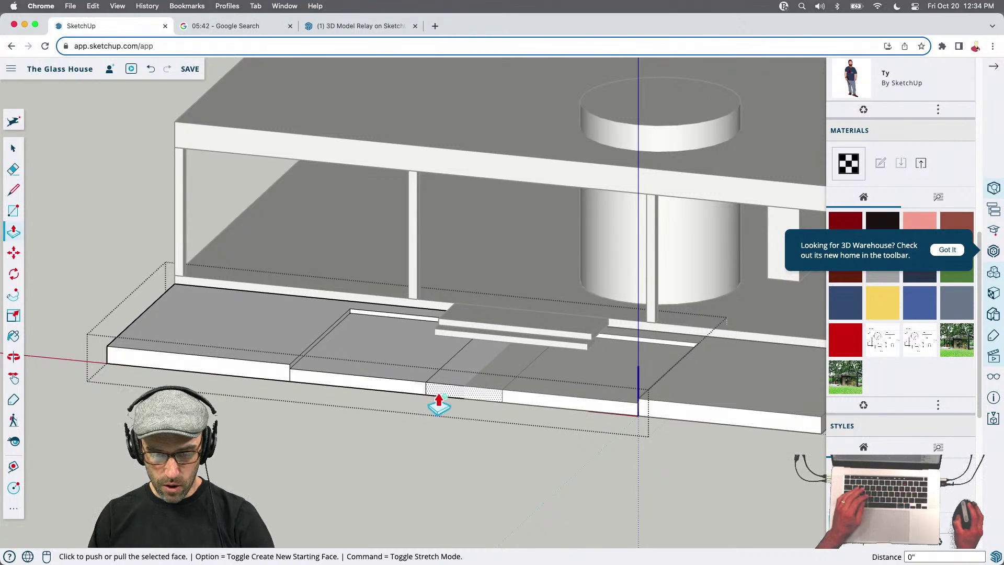
{"action": "left_click", "coordinate": [439, 403]}
{"action": "left_click", "coordinate": [298, 521]}
{"action": "middle_click_drag", "start_coordinate": [314, 517], "coordinate": [497, 377]}
{"action": "scroll", "coordinate": [406, 375], "scroll_direction": "up", "scroll_amount": 5}
Pull the front slab's front face out into a long terrace slab
{"action": "key", "text": "space"}
{"action": "left_click", "coordinate": [406, 374]}
{"action": "key", "text": "p"}
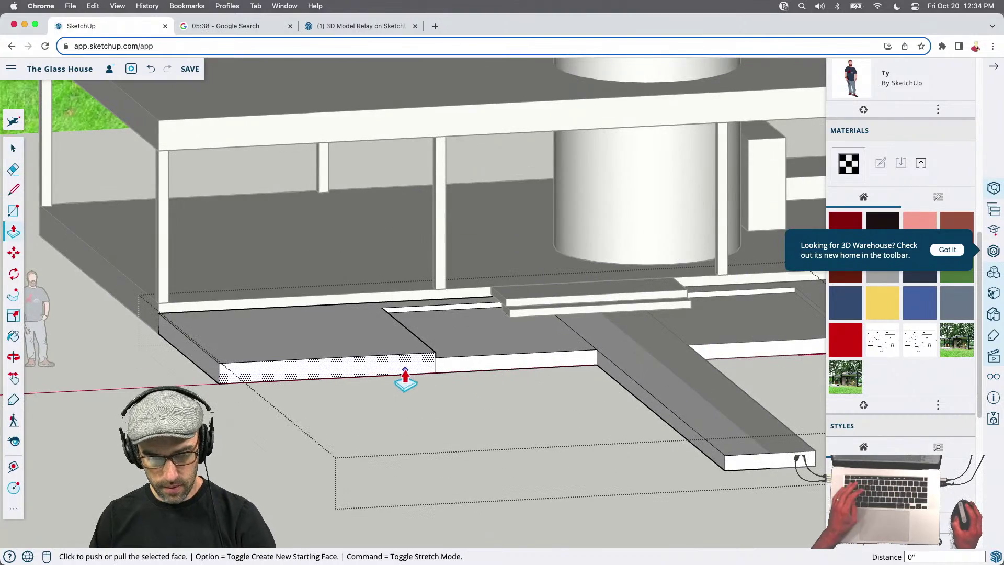
{"action": "left_click", "coordinate": [405, 373]}
{"action": "left_click", "coordinate": [729, 477]}
{"action": "middle_click_drag", "start_coordinate": [647, 448], "coordinate": [225, 364]}
{"action": "key", "text": "space"}
{"action": "key", "text": "e"}
{"action": "scroll", "coordinate": [205, 333], "scroll_direction": "up", "scroll_amount": 4}
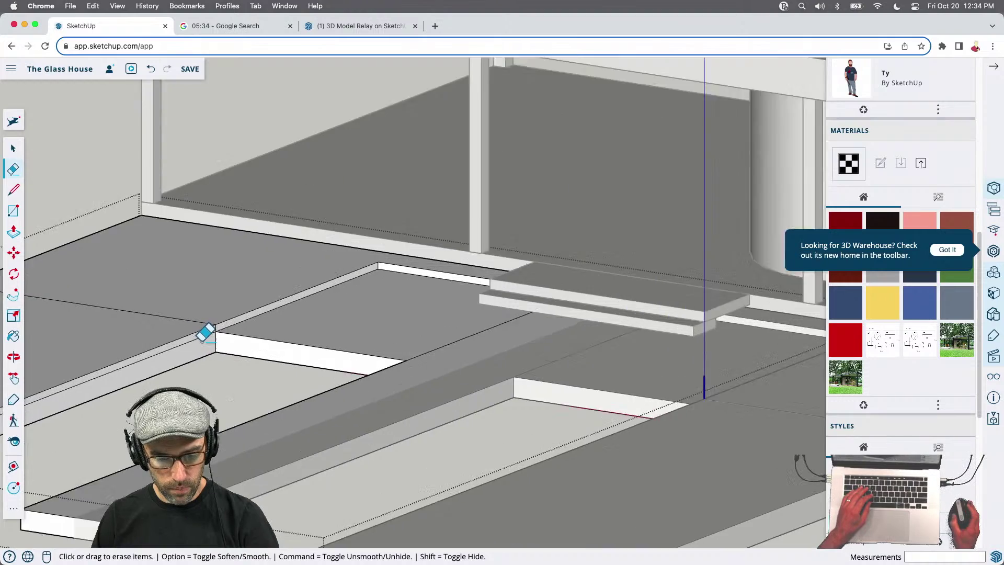
Extrude the side slab face forward 10'7 15/16", replacing an undone 1'5 1/8" attempt
{"action": "key", "text": "space"}
{"action": "key", "text": "p"}
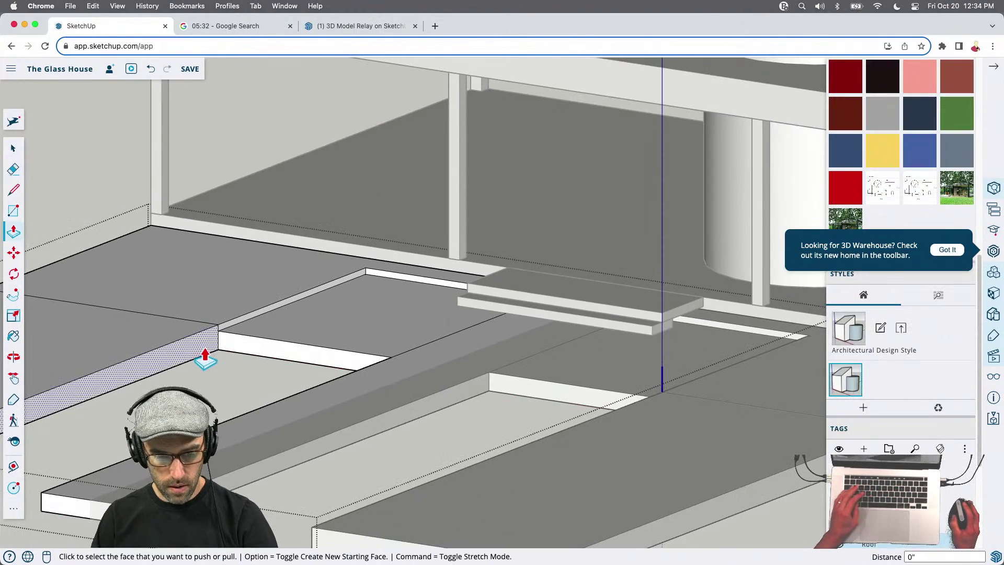
{"action": "left_click", "coordinate": [204, 351]}
{"action": "left_click", "coordinate": [217, 360]}
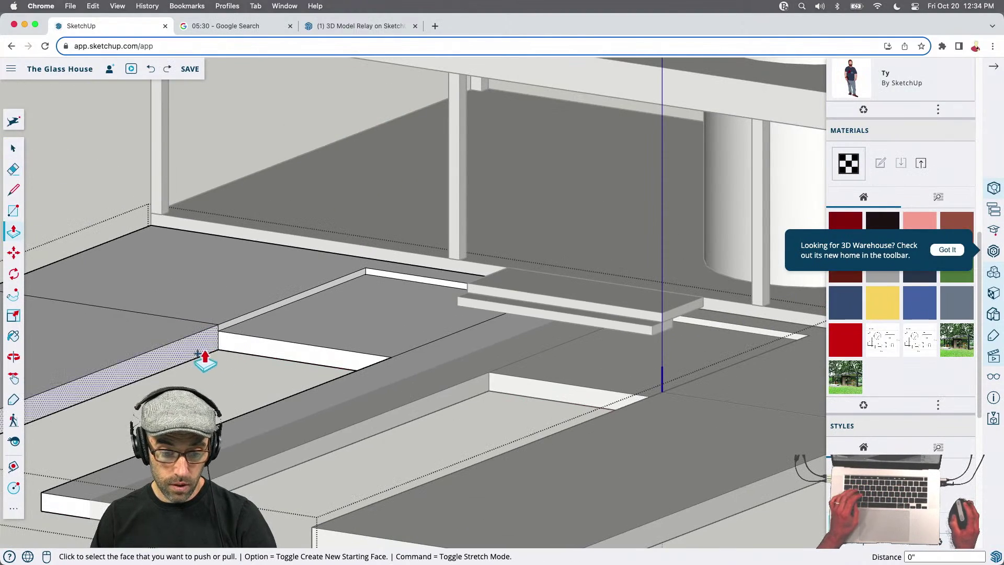
{"action": "key", "text": "super+z"}
{"action": "key", "text": "p"}
{"action": "left_click", "coordinate": [199, 361]}
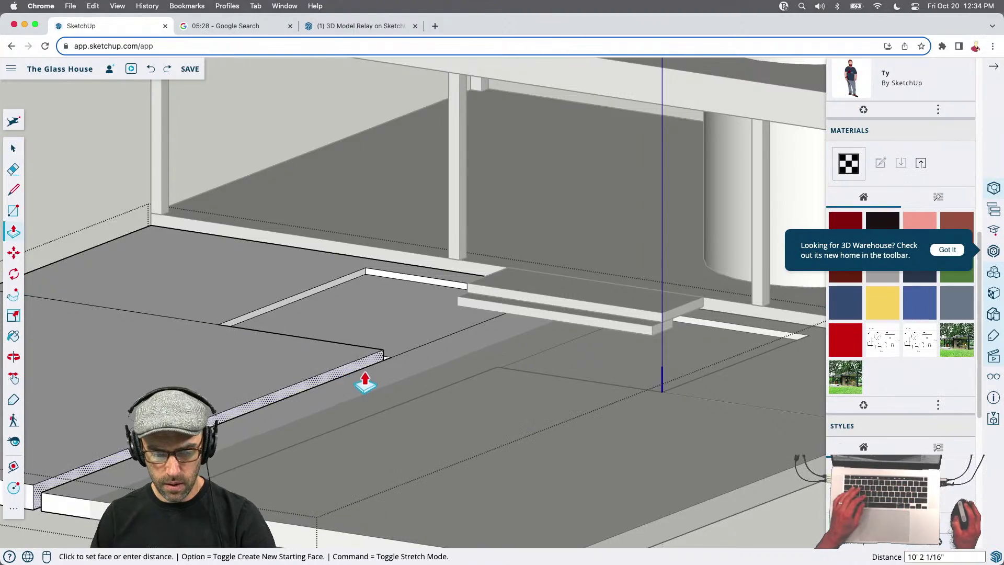
{"action": "left_click", "coordinate": [90, 481]}
{"action": "scroll", "coordinate": [358, 318], "scroll_direction": "down", "scroll_amount": 5}
{"action": "middle_click_drag", "start_coordinate": [358, 319], "coordinate": [418, 404]}
Erase the stray edge near the middle step and close the slab group
{"action": "key", "text": "space"}
{"action": "scroll", "coordinate": [426, 481], "scroll_direction": "down", "scroll_amount": 4}
{"action": "middle_click_drag", "start_coordinate": [426, 481], "coordinate": [318, 453]}
{"action": "mouse_move", "coordinate": [480, 373]}
{"action": "middle_mouse_down"}
{"action": "mouse_move", "coordinate": [470, 359]}
{"action": "mouse_move", "coordinate": [480, 373]}
{"action": "middle_mouse_up"}
{"action": "key", "text": "e"}
{"action": "left_click", "coordinate": [475, 348]}
{"action": "key", "text": "space"}
{"action": "left_click", "coordinate": [480, 375]}
{"action": "key", "text": "b"}
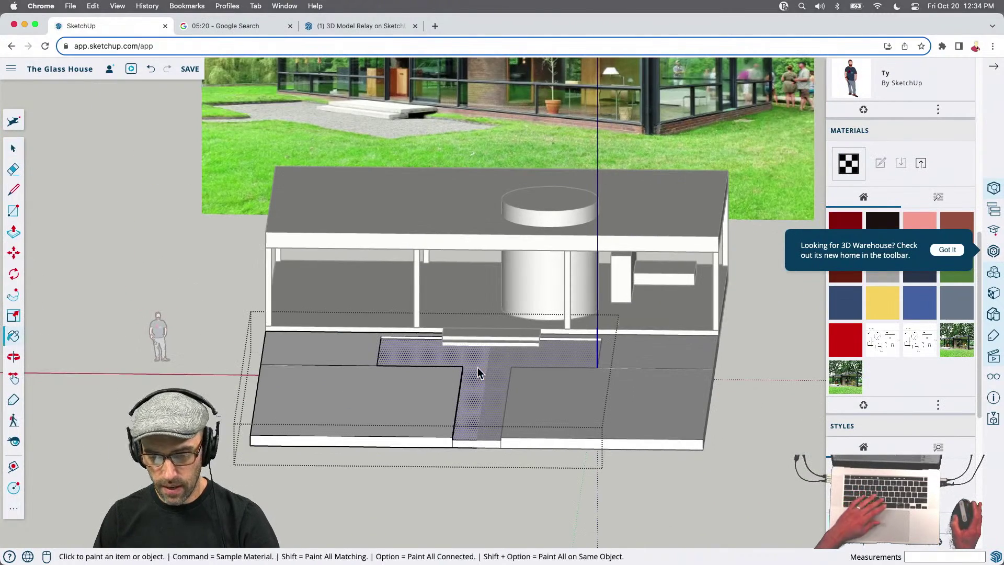
{"action": "key", "text": "space"}
{"action": "left_click", "coordinate": [235, 413]}
{"action": "middle_click_drag", "start_coordinate": [235, 413], "coordinate": [500, 411]}
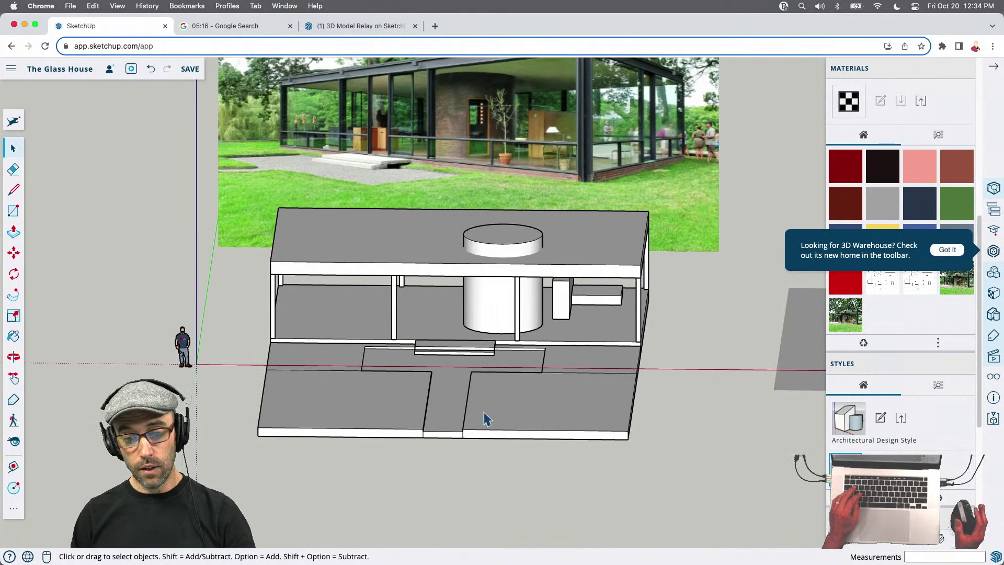
{"action": "scroll", "coordinate": [483, 413], "scroll_direction": "down", "scroll_amount": 3}
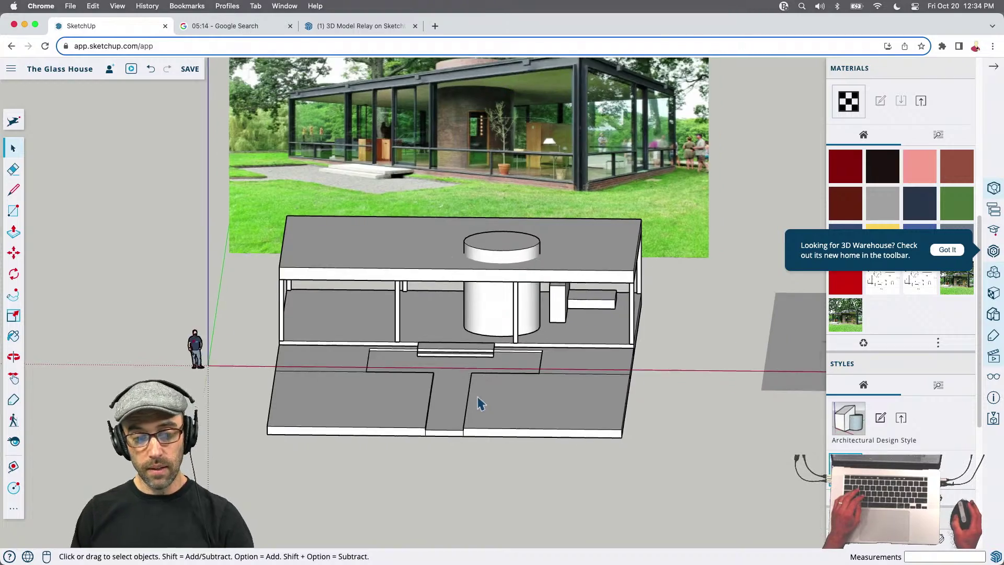
{"action": "middle_click_drag", "start_coordinate": [471, 407], "coordinate": [564, 392]}
{"action": "scroll", "coordinate": [564, 392], "scroll_direction": "up", "scroll_amount": 5}
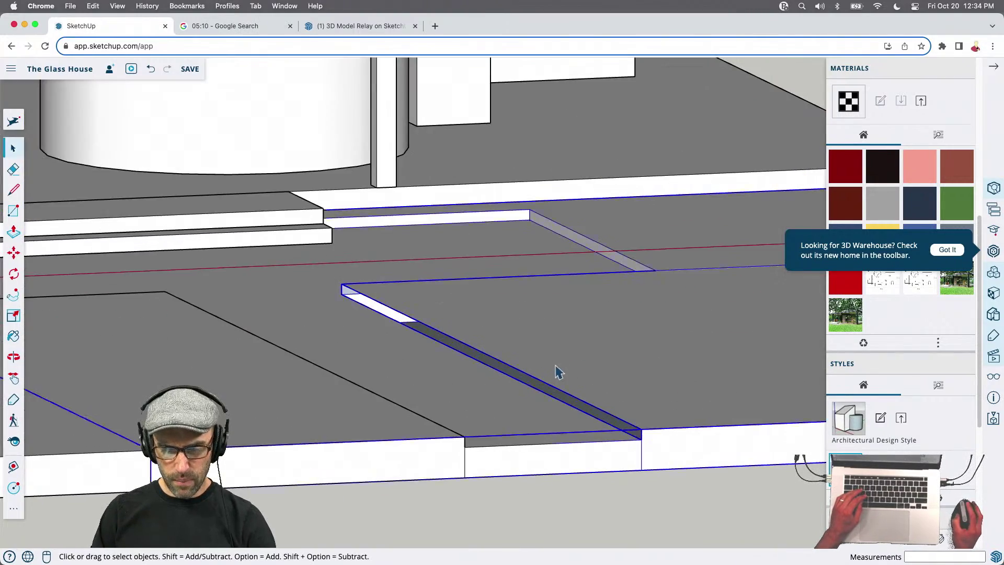
{"action": "triple_click", "coordinate": [557, 377]}
{"action": "key", "text": "l"}
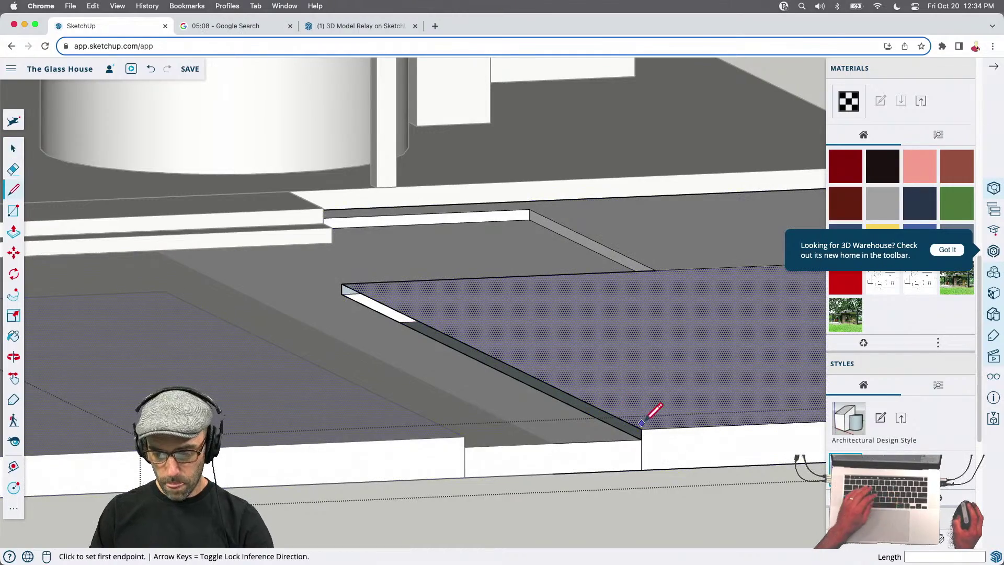
{"action": "left_click", "coordinate": [652, 418]}
{"action": "key", "text": "Escape"}
{"action": "key", "text": "space"}
{"action": "scroll", "coordinate": [541, 398], "scroll_direction": "down", "scroll_amount": 3}
{"action": "scroll", "coordinate": [541, 398], "scroll_direction": "down", "scroll_amount": 5}
{"action": "middle_click_drag", "start_coordinate": [484, 430], "coordinate": [507, 488]}
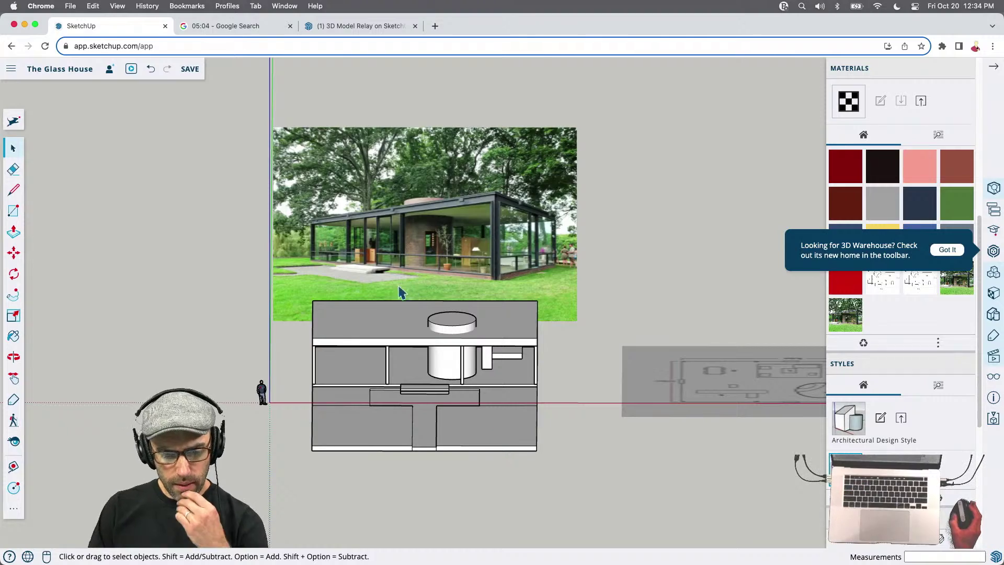
{"action": "scroll", "coordinate": [396, 309], "scroll_direction": "up", "scroll_amount": 5}
{"action": "mouse_move", "coordinate": [530, 408]}
{"action": "middle_mouse_down"}
{"action": "mouse_move", "coordinate": [676, 369]}
{"action": "mouse_move", "coordinate": [666, 347]}
{"action": "mouse_move", "coordinate": [684, 343]}
{"action": "middle_mouse_up"}
{"action": "left_click", "coordinate": [672, 343]}
{"action": "scroll", "coordinate": [498, 406], "scroll_direction": "down", "scroll_amount": 5}
{"action": "scroll", "coordinate": [614, 291], "scroll_direction": "up", "scroll_amount": 4}
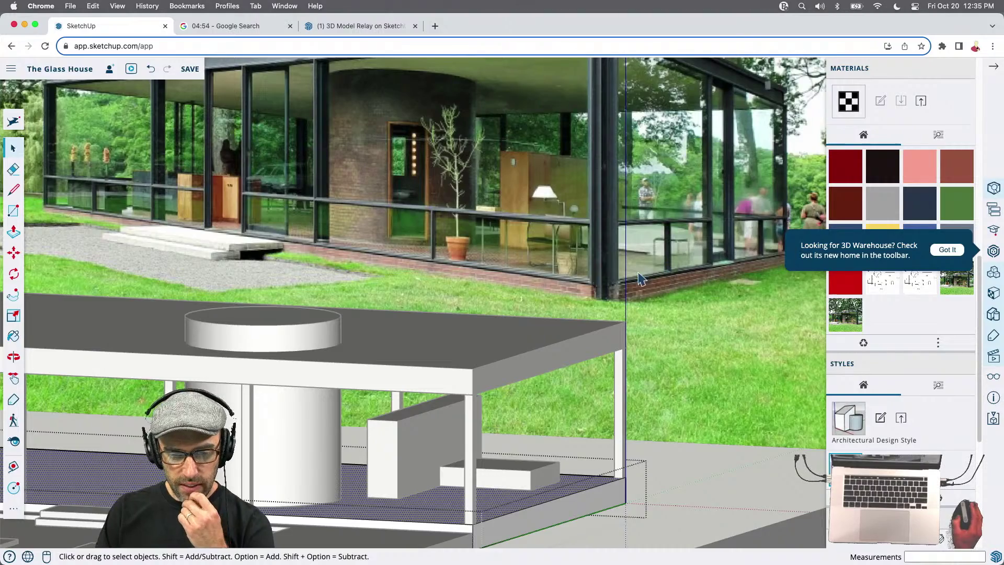
{"action": "scroll", "coordinate": [642, 275], "scroll_direction": "down", "scroll_amount": 3}
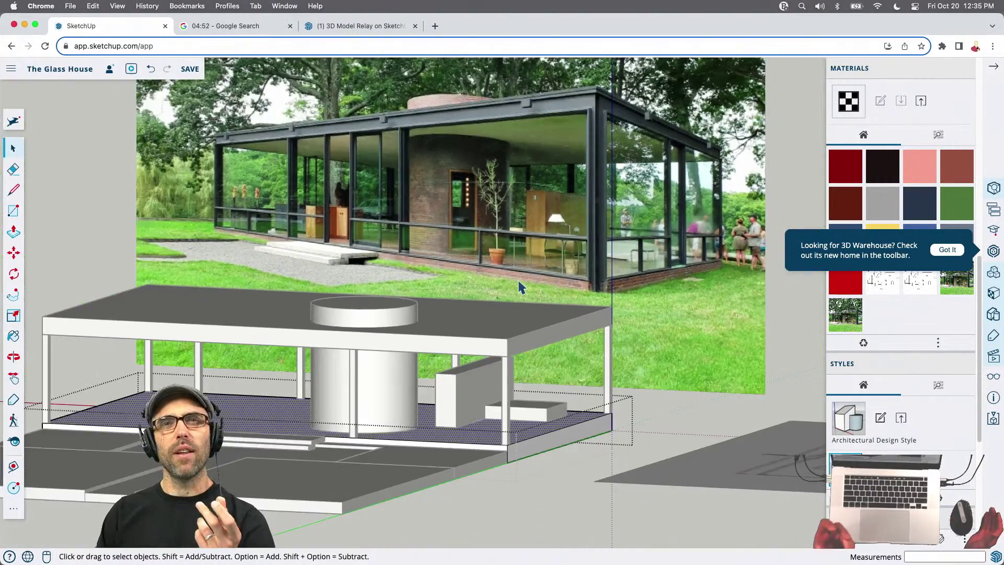
{"action": "scroll", "coordinate": [399, 302], "scroll_direction": "down", "scroll_amount": 2}
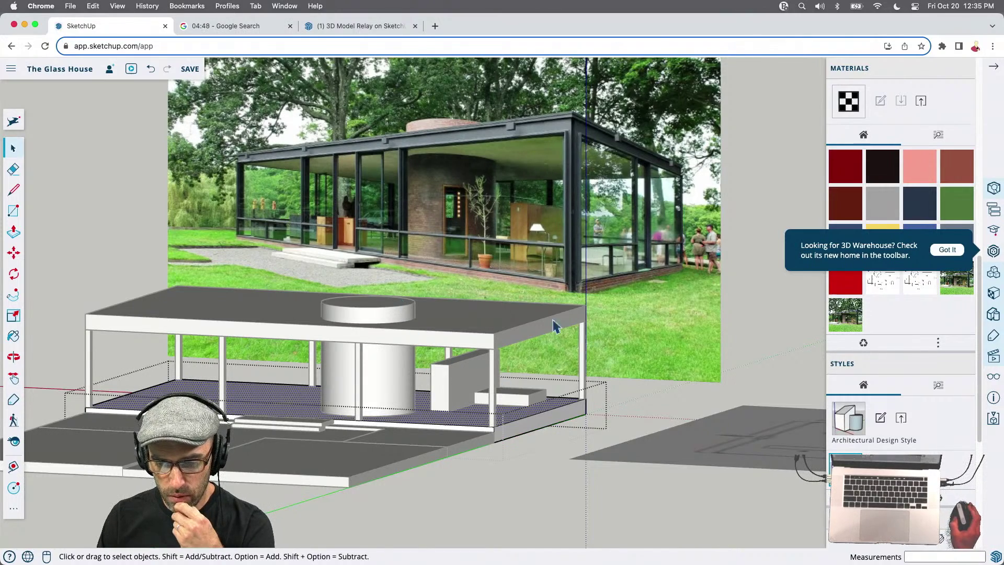
{"action": "left_click", "coordinate": [503, 506]}
{"action": "middle_click_drag", "start_coordinate": [454, 407], "coordinate": [521, 410]}
{"action": "scroll", "coordinate": [413, 402], "scroll_direction": "up", "scroll_amount": 2}
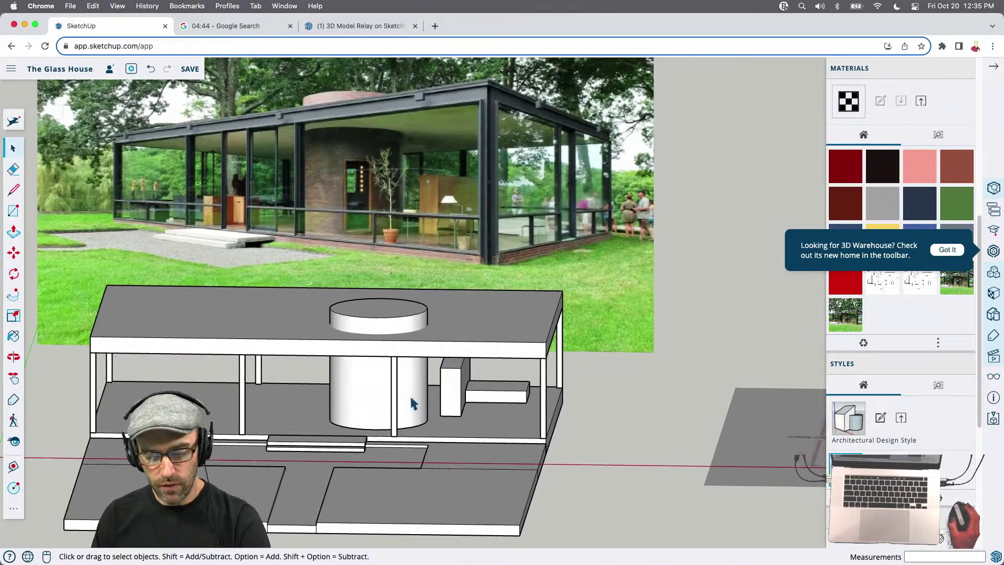
Draw a rectangular panel from one column's top to the next column's base, right of the core
{"action": "scroll", "coordinate": [405, 366], "scroll_direction": "up", "scroll_amount": 3}
{"action": "key", "text": "r"}
{"action": "left_click", "coordinate": [391, 328]}
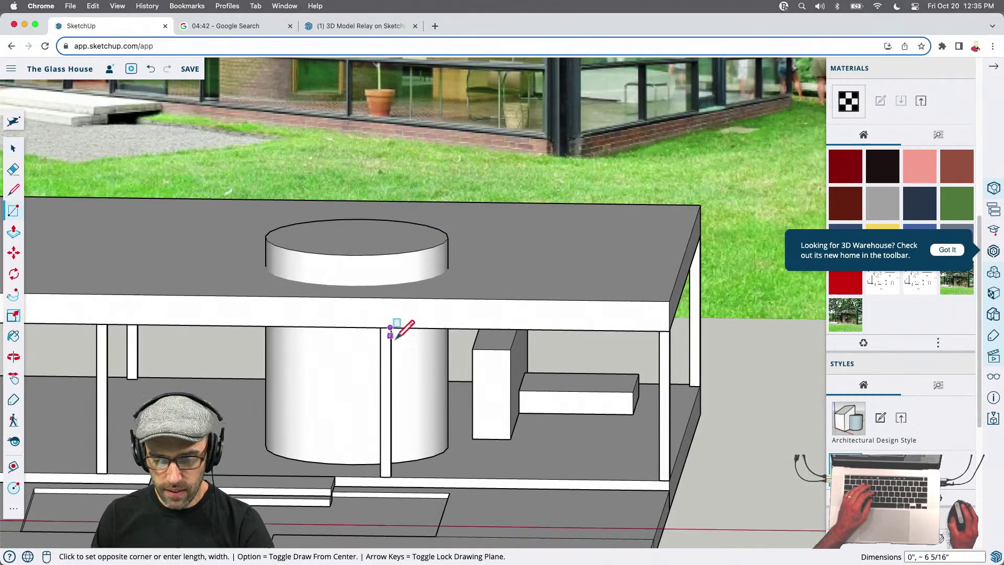
{"action": "left_click", "coordinate": [658, 480]}
{"action": "middle_click_drag", "start_coordinate": [659, 480], "coordinate": [486, 381]}
{"action": "key", "text": "space"}
{"action": "left_click", "coordinate": [499, 381]}
{"action": "middle_click_drag", "start_coordinate": [547, 344], "coordinate": [493, 437]}
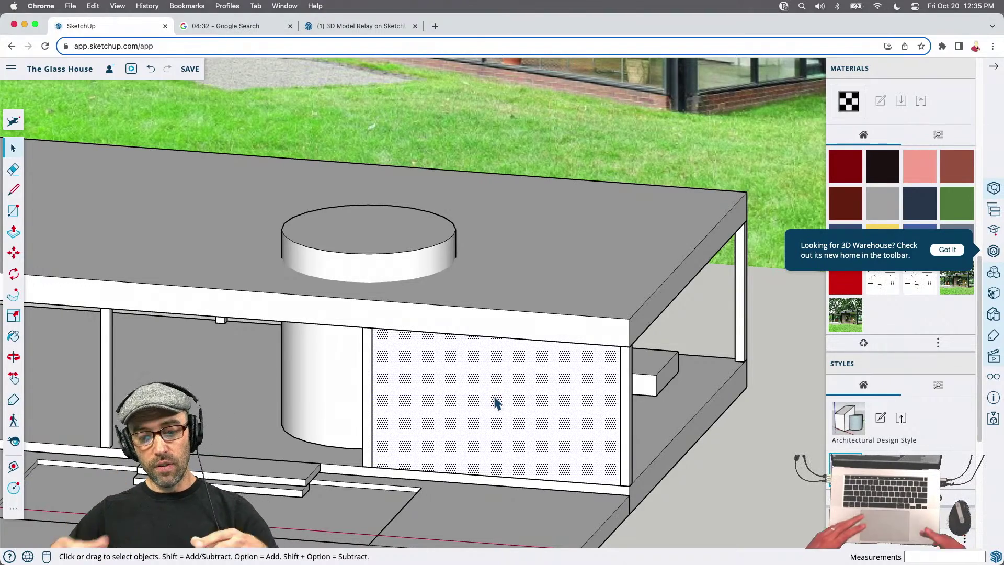
{"action": "middle_click_drag", "start_coordinate": [496, 393], "coordinate": [440, 372]}
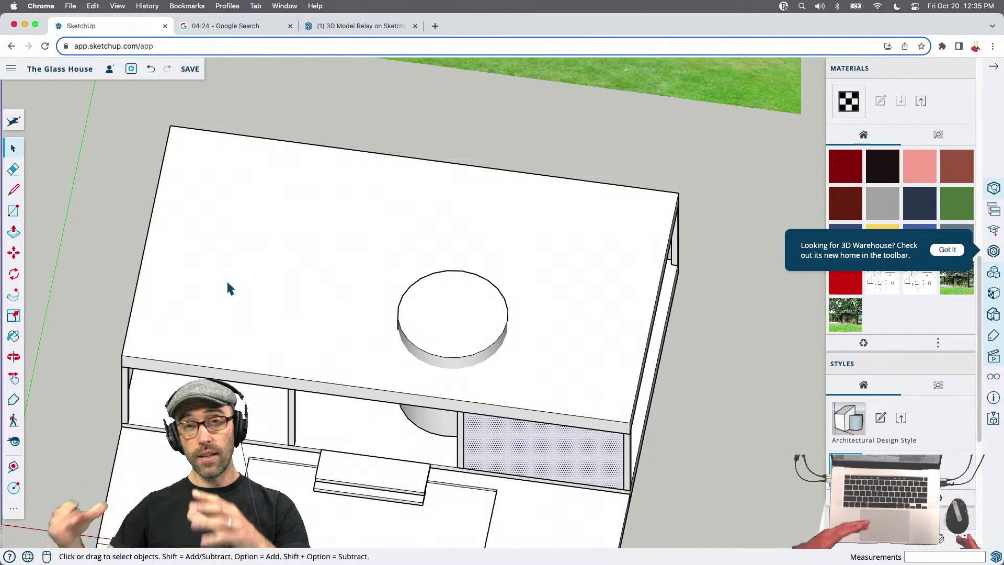
Make the new panel face a component named 'WindowModule'
{"action": "mouse_move", "coordinate": [491, 503]}
{"action": "middle_mouse_down"}
{"action": "mouse_move", "coordinate": [515, 446]}
{"action": "mouse_move", "coordinate": [561, 400]}
{"action": "middle_mouse_up"}
{"action": "right_click", "coordinate": [558, 410]}
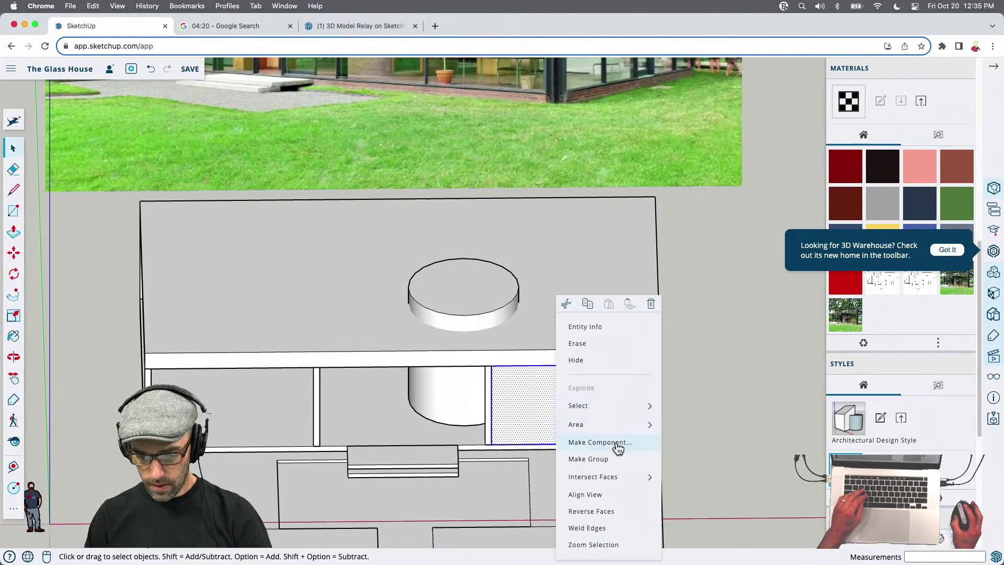
{"action": "left_click", "coordinate": [599, 443]}
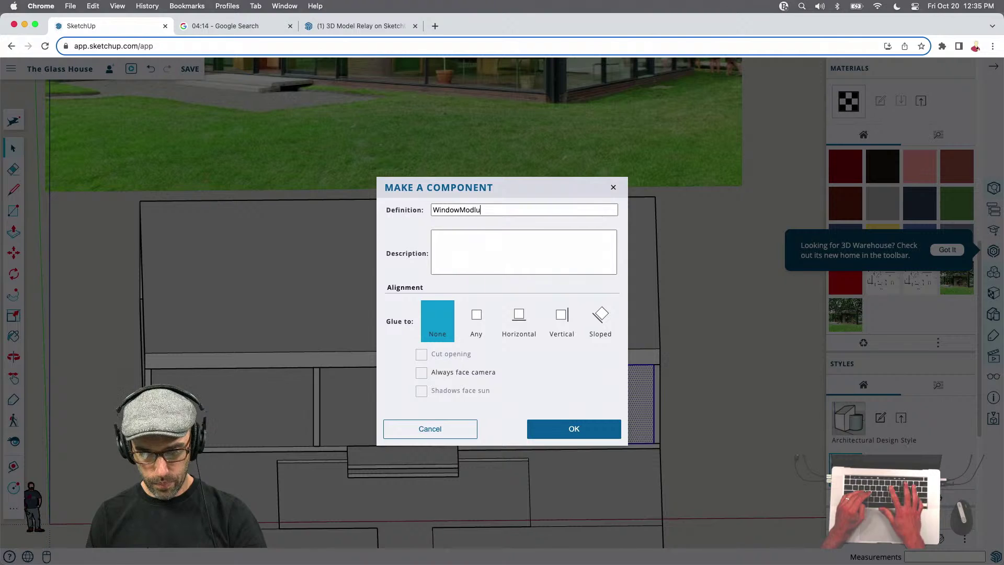
{"action": "type", "text": "WindowModule"}
{"action": "left_click", "coordinate": [596, 424]}
{"action": "mouse_move", "coordinate": [628, 455]}
{"action": "middle_mouse_down"}
{"action": "mouse_move", "coordinate": [562, 385]}
{"action": "mouse_move", "coordinate": [579, 370]}
{"action": "mouse_move", "coordinate": [574, 408]}
{"action": "mouse_move", "coordinate": [556, 399]}
{"action": "middle_mouse_up"}
Copy the WindowModule panel into the neighbouring bay
{"action": "key", "text": "m"}
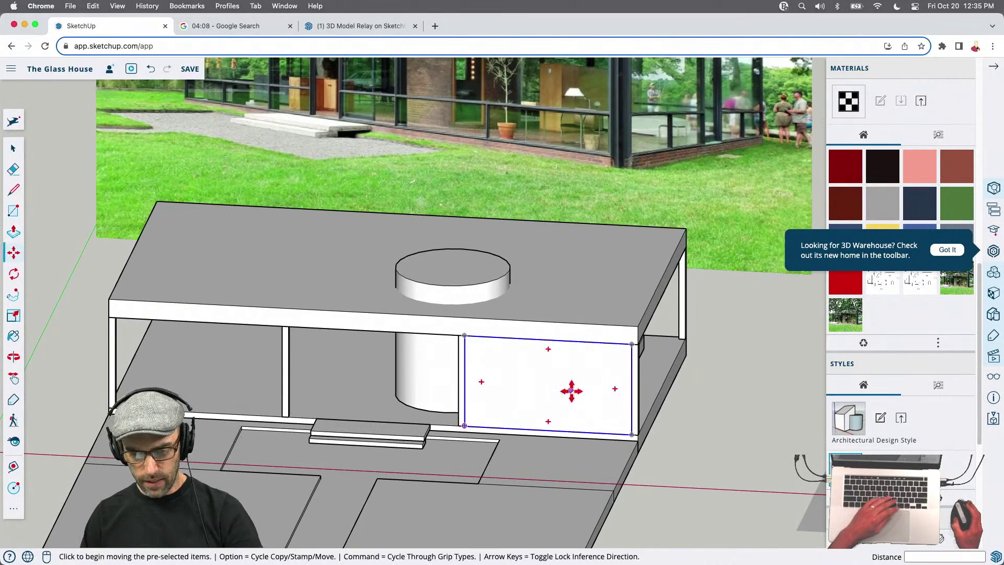
{"action": "scroll", "coordinate": [579, 399], "scroll_direction": "up", "scroll_amount": 3}
{"action": "key", "text": "alt"}
{"action": "left_click", "coordinate": [644, 332]}
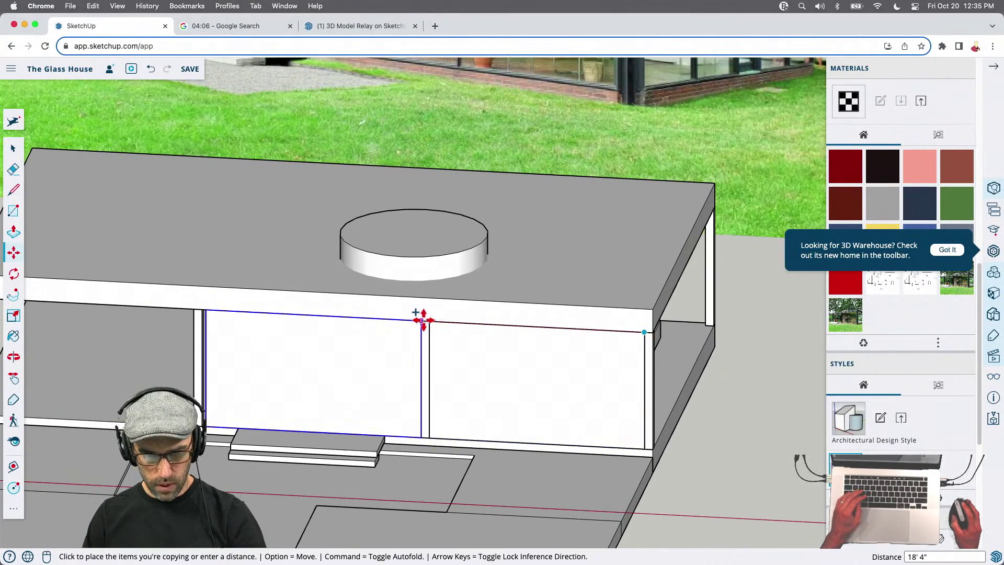
{"action": "scroll", "coordinate": [420, 319], "scroll_direction": "up", "scroll_amount": 3}
{"action": "scroll", "coordinate": [421, 324], "scroll_direction": "down", "scroll_amount": 3}
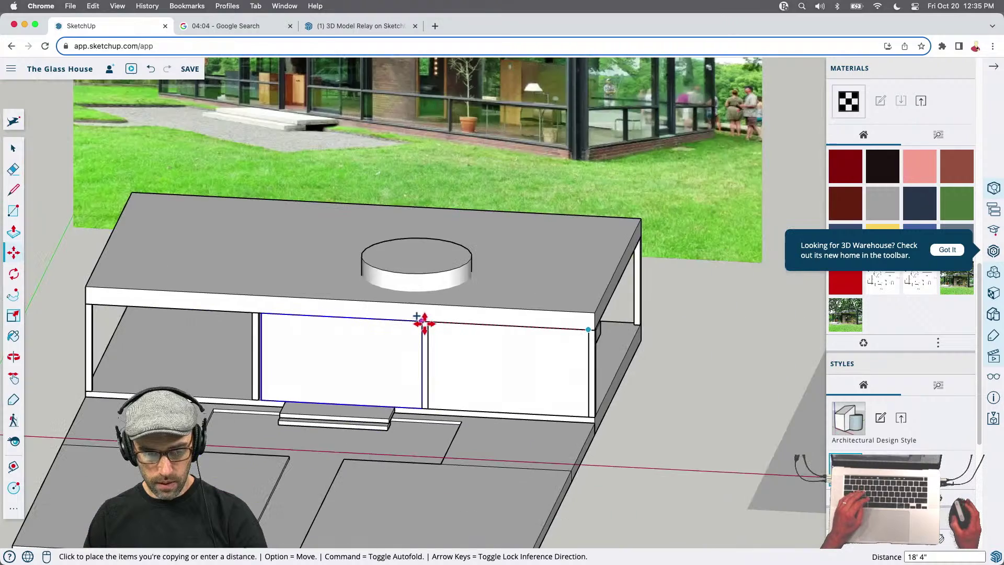
{"action": "scroll", "coordinate": [416, 323], "scroll_direction": "up", "scroll_amount": 3}
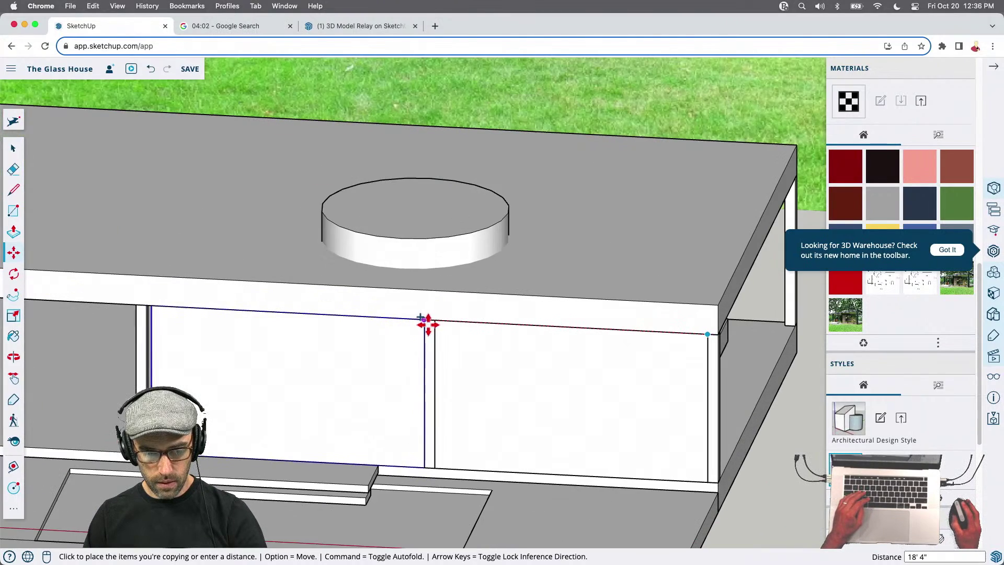
{"action": "left_click", "coordinate": [427, 324]}
Copy another glass panel into the left bay
{"action": "scroll", "coordinate": [566, 394], "scroll_direction": "down", "scroll_amount": 5}
{"action": "scroll", "coordinate": [524, 356], "scroll_direction": "up", "scroll_amount": 3}
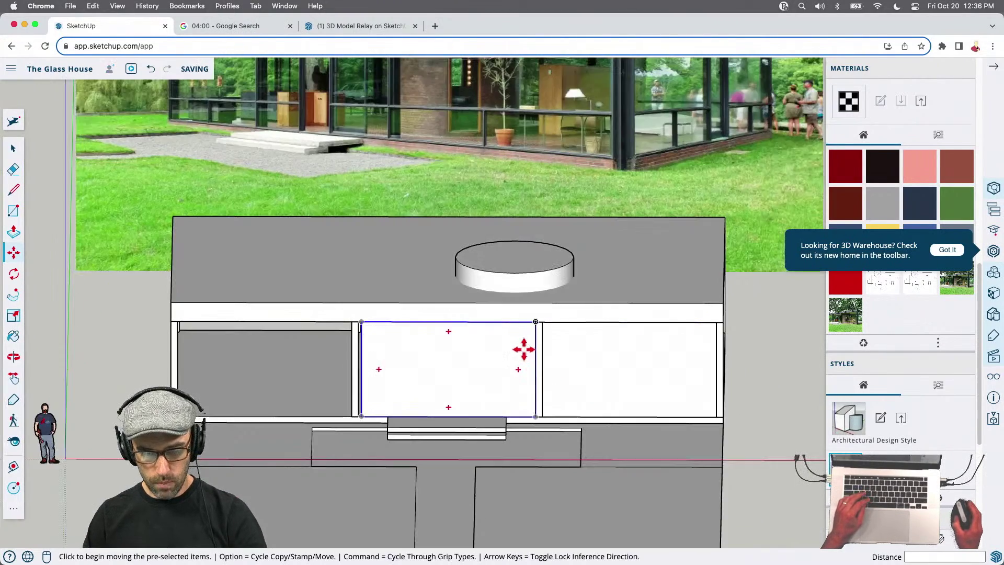
{"action": "scroll", "coordinate": [524, 356], "scroll_direction": "up", "scroll_amount": 2}
{"action": "key", "text": "alt"}
{"action": "left_click", "coordinate": [538, 315]}
{"action": "left_click", "coordinate": [318, 315]}
{"action": "middle_click_drag", "start_coordinate": [337, 315], "coordinate": [121, 343]}
Delete the left and middle glass panels
{"action": "key", "text": "space"}
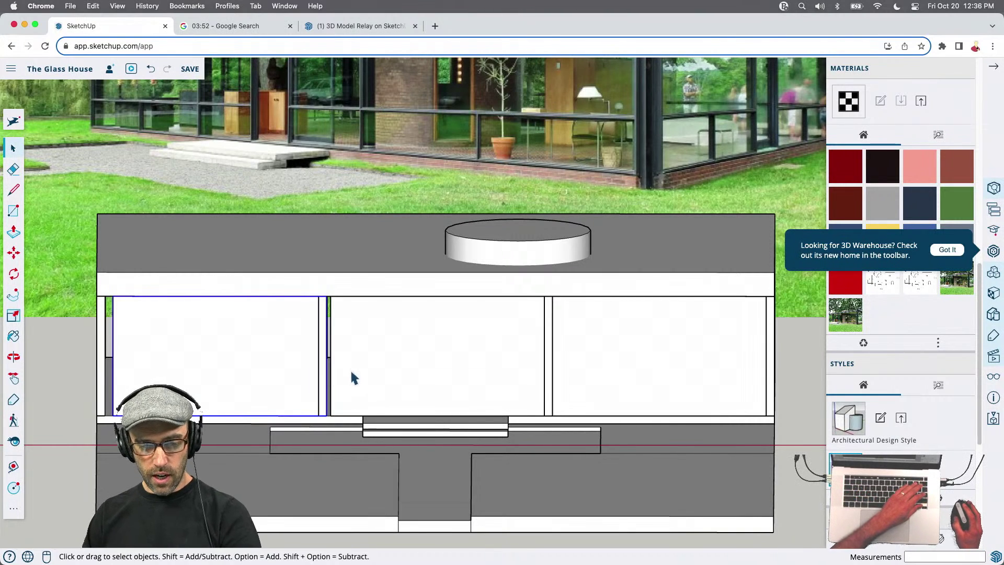
{"action": "key", "text": "Delete"}
{"action": "left_click", "coordinate": [397, 372]}
{"action": "key", "text": "Delete"}
Delete the right glass panel and the mullion beside it
{"action": "left_click", "coordinate": [544, 387]}
{"action": "key", "text": "Delete"}
{"action": "left_click", "coordinate": [548, 389]}
{"action": "key", "text": "Delete"}
Attempt to move the remaining left mullion, then cancel the move
{"action": "left_click", "coordinate": [321, 391]}
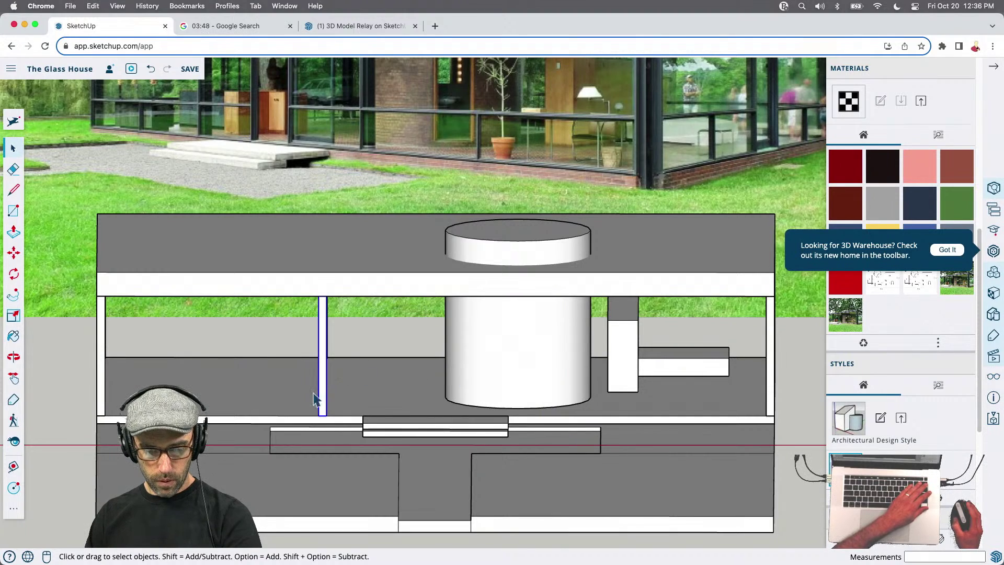
{"action": "middle_click_drag", "start_coordinate": [313, 398], "coordinate": [320, 434]}
{"action": "key", "text": "m"}
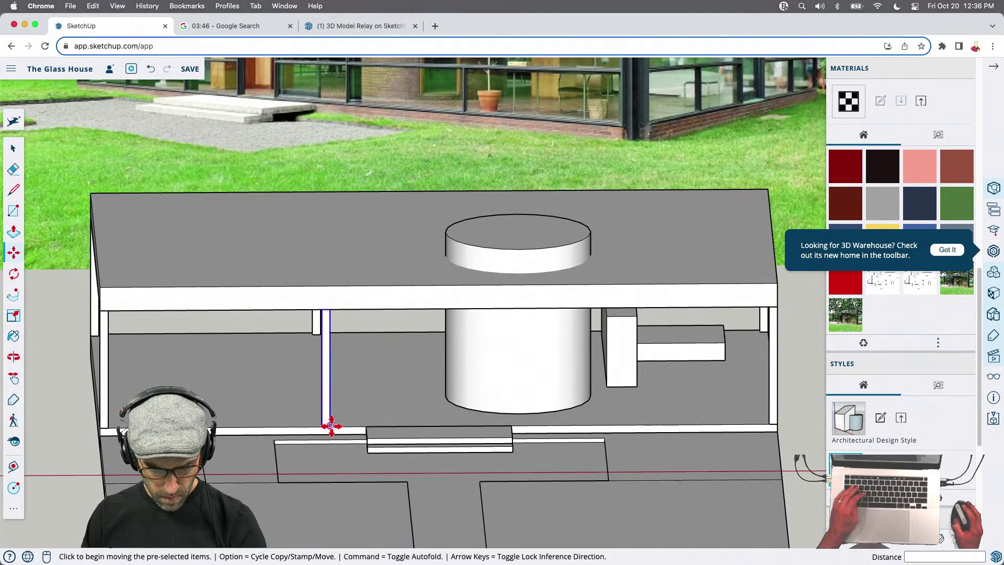
{"action": "left_click", "coordinate": [331, 426]}
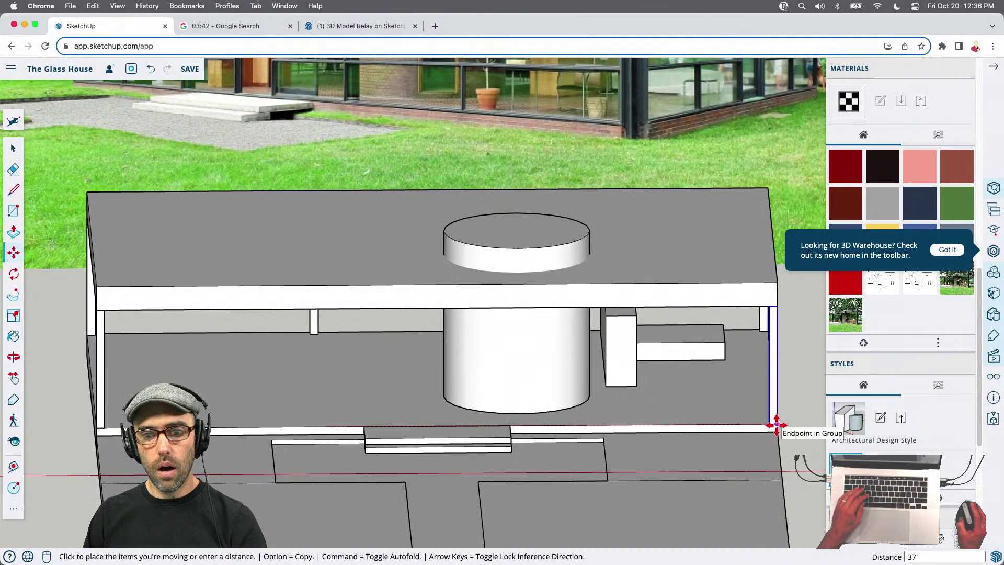
{"action": "scroll", "coordinate": [544, 413], "scroll_direction": "down", "scroll_amount": 5}
{"action": "key", "text": "space"}
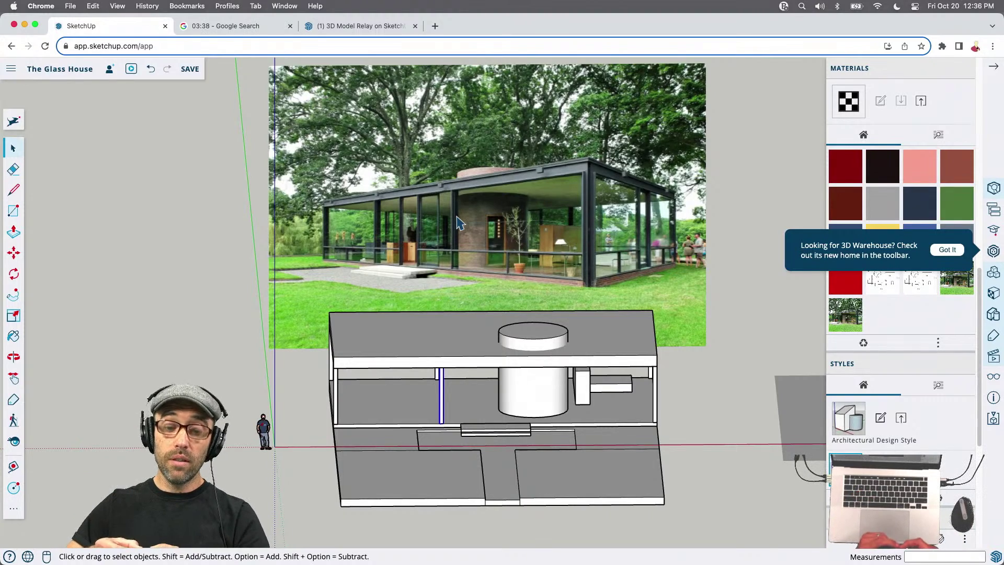
{"action": "scroll", "coordinate": [416, 244], "scroll_direction": "up", "scroll_amount": 4}
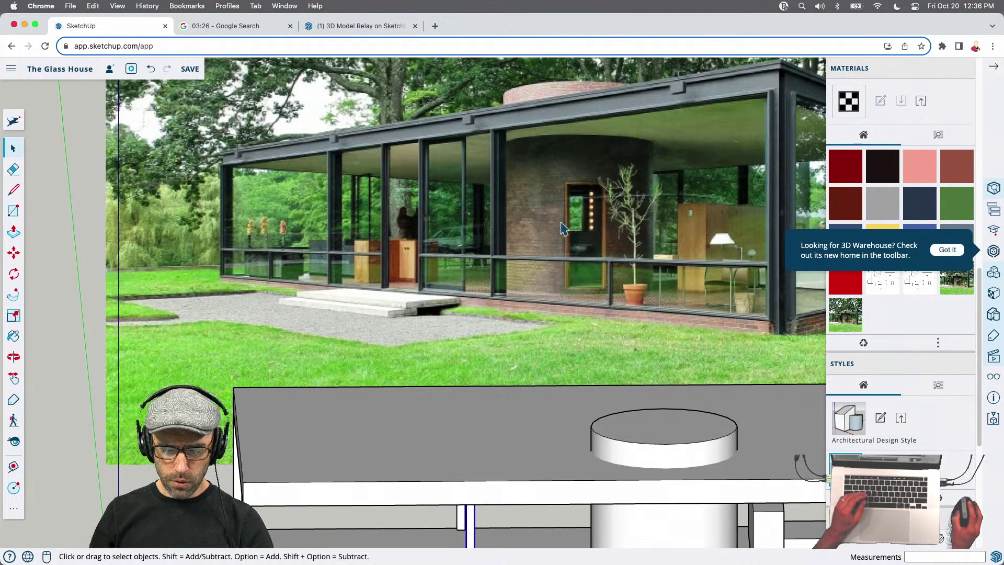
{"action": "scroll", "coordinate": [354, 176], "scroll_direction": "down", "scroll_amount": 3}
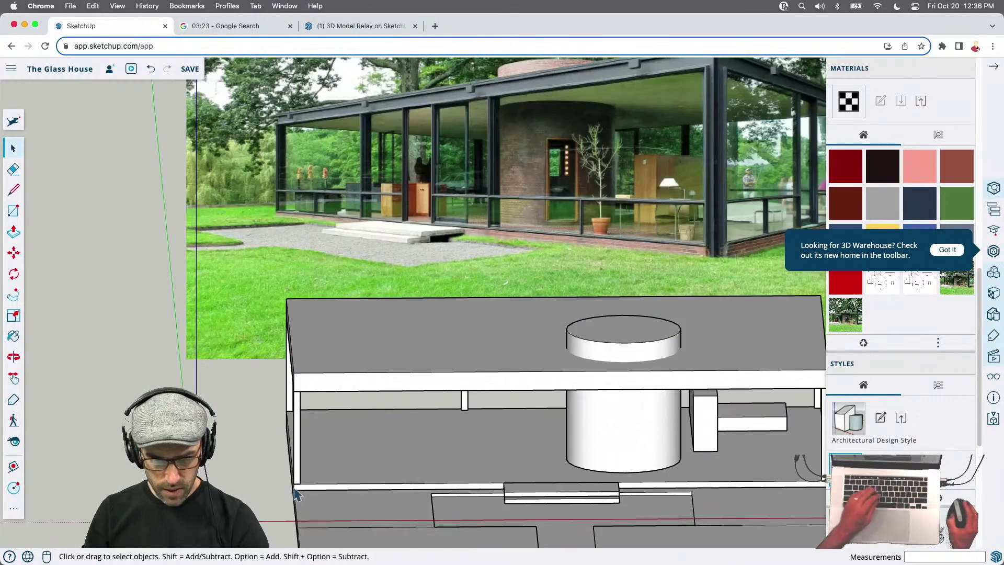
Copy the left corner post to the far right corner and divide it /3 into equal bays
{"action": "left_click", "coordinate": [296, 473]}
{"action": "scroll", "coordinate": [296, 489], "scroll_direction": "up", "scroll_amount": 2}
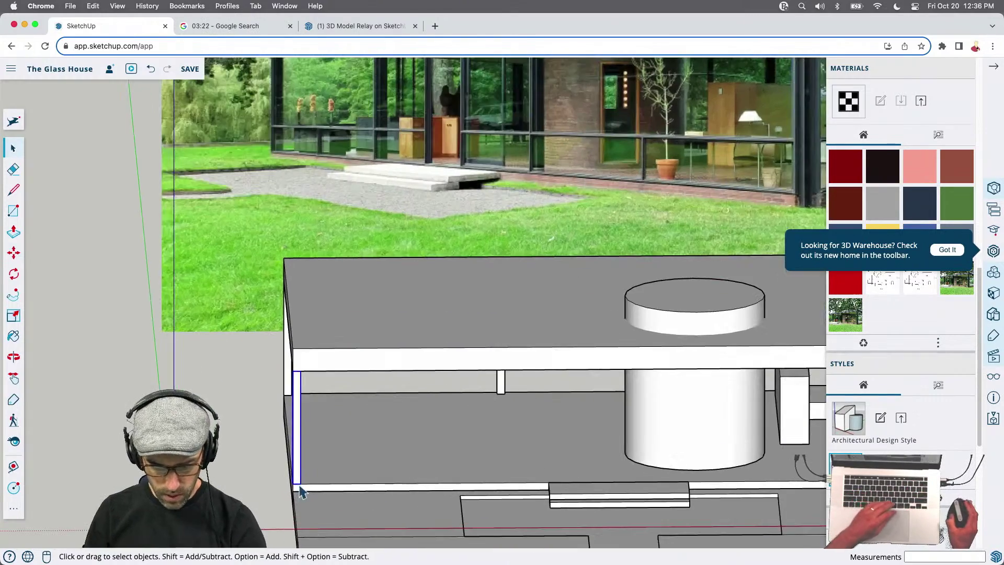
{"action": "key", "text": "m"}
{"action": "scroll", "coordinate": [298, 486], "scroll_direction": "up", "scroll_amount": 2}
{"action": "key", "text": "alt"}
{"action": "scroll", "coordinate": [302, 485], "scroll_direction": "up", "scroll_amount": 2}
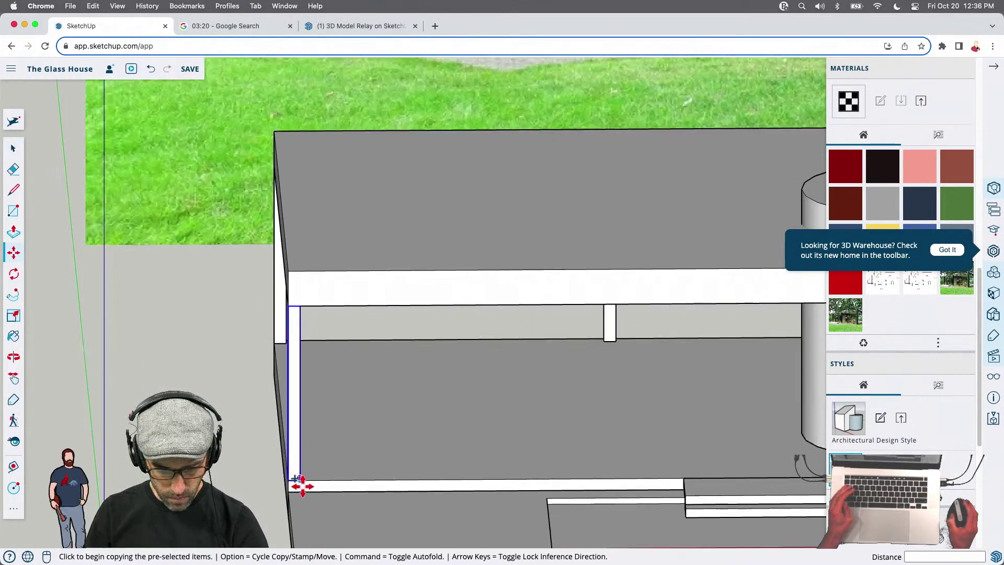
{"action": "left_click", "coordinate": [301, 480]}
{"action": "scroll", "coordinate": [301, 480], "scroll_direction": "down", "scroll_amount": 3}
{"action": "scroll", "coordinate": [571, 474], "scroll_direction": "up", "scroll_amount": 3}
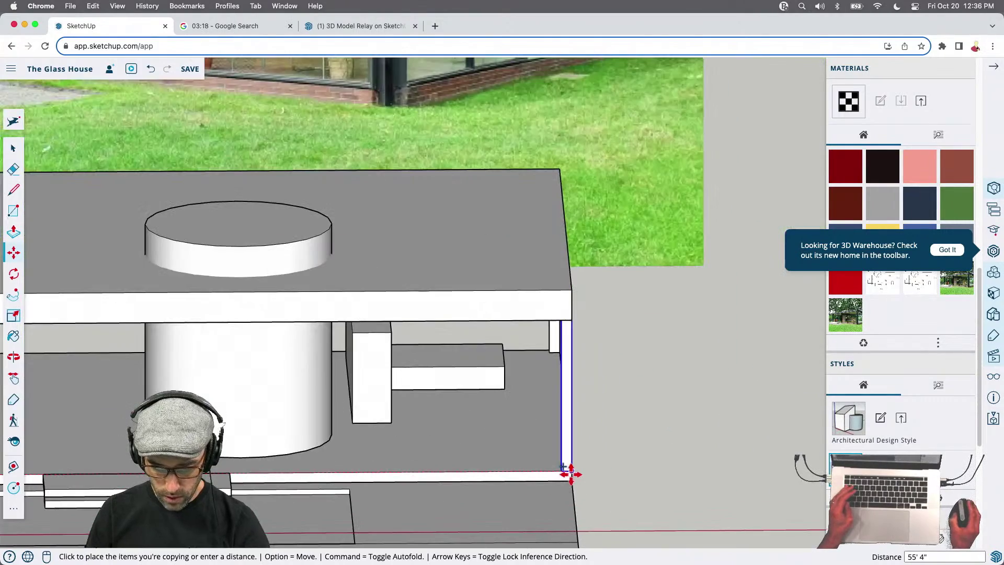
{"action": "left_click", "coordinate": [570, 472]}
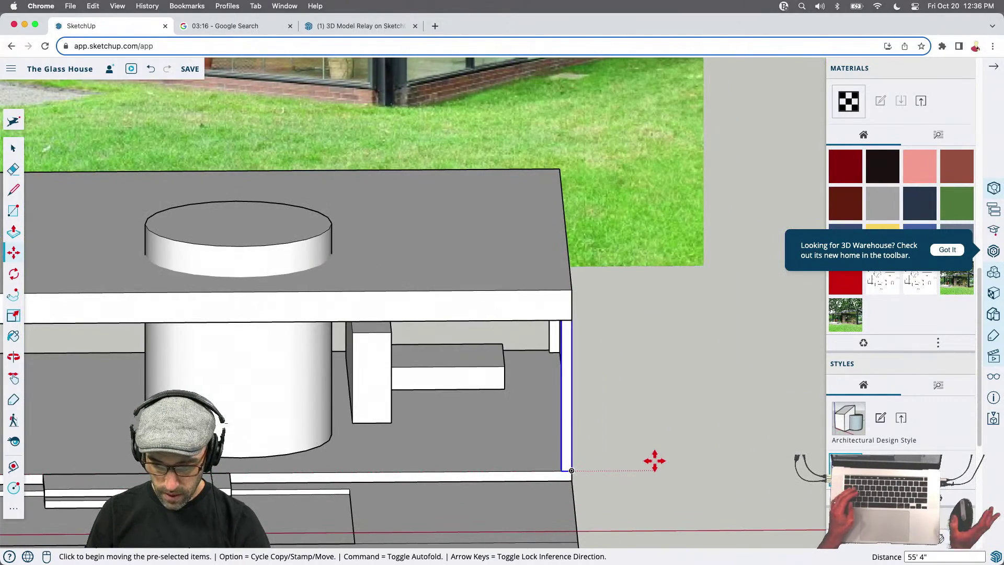
{"action": "type", "text": "/3"}
{"action": "key", "text": "Return"}
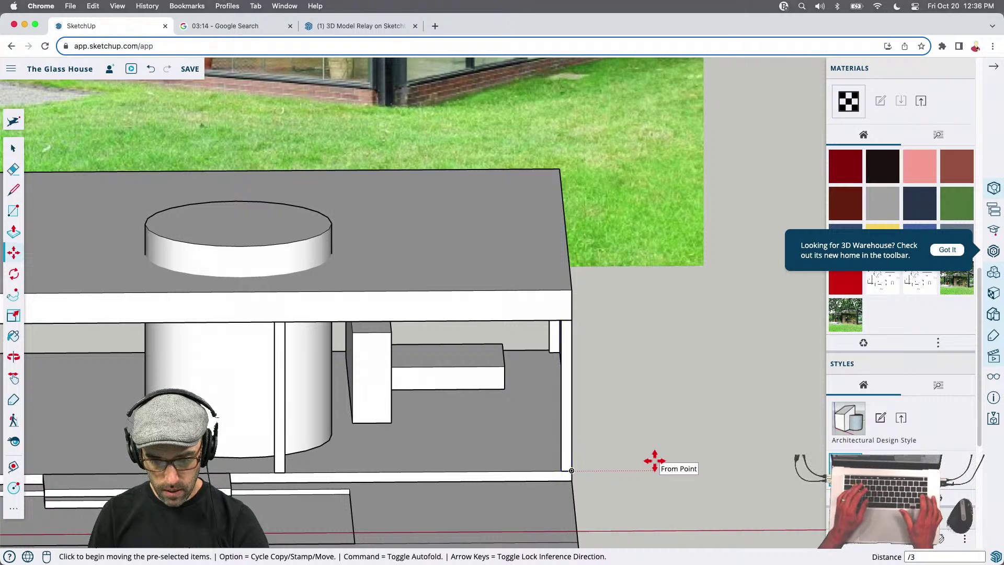
{"action": "scroll", "coordinate": [654, 460], "scroll_direction": "down", "scroll_amount": 2}
{"action": "key", "text": "space"}
Draw a glass panel rectangle across the first bay and make it a component
{"action": "key", "text": "r"}
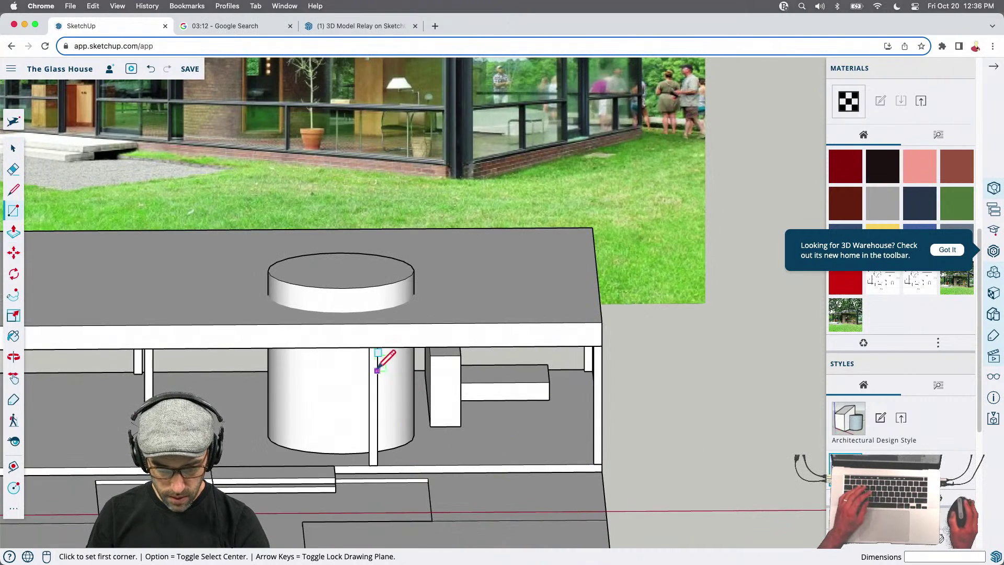
{"action": "left_click", "coordinate": [377, 346]}
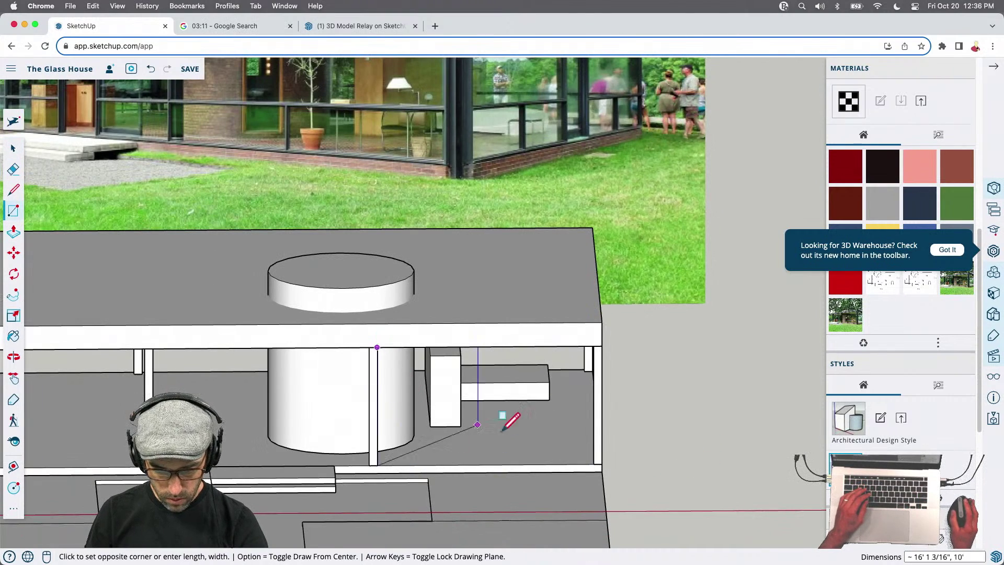
{"action": "left_click", "coordinate": [594, 463]}
{"action": "key", "text": "space"}
{"action": "left_click", "coordinate": [525, 432]}
{"action": "right_click", "coordinate": [524, 432]}
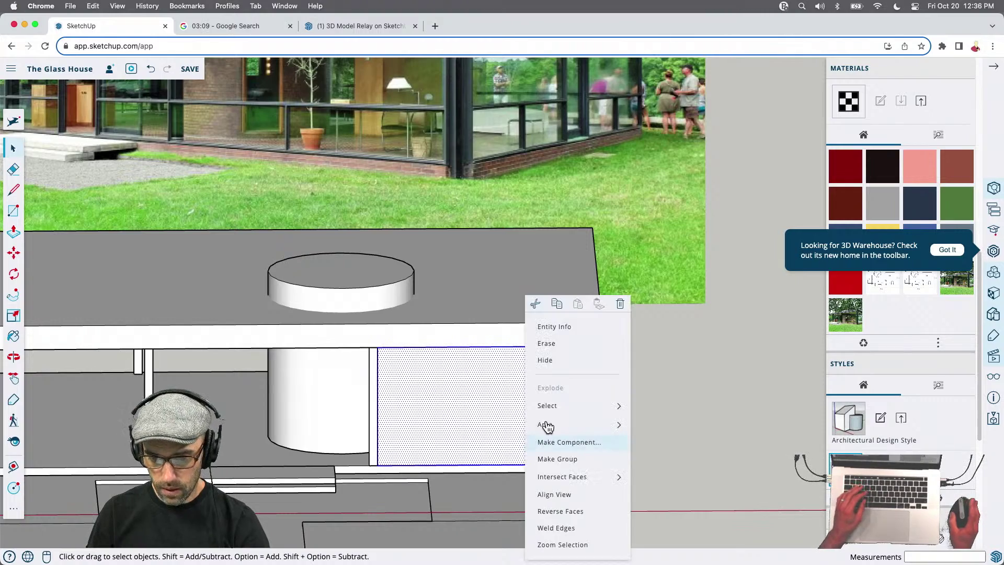
{"action": "left_click", "coordinate": [572, 443]}
{"action": "key", "text": "Return"}
Copy the panel one bay over and repeat it x2 to fill the third bay
{"action": "key", "text": "m"}
{"action": "key", "text": "alt"}
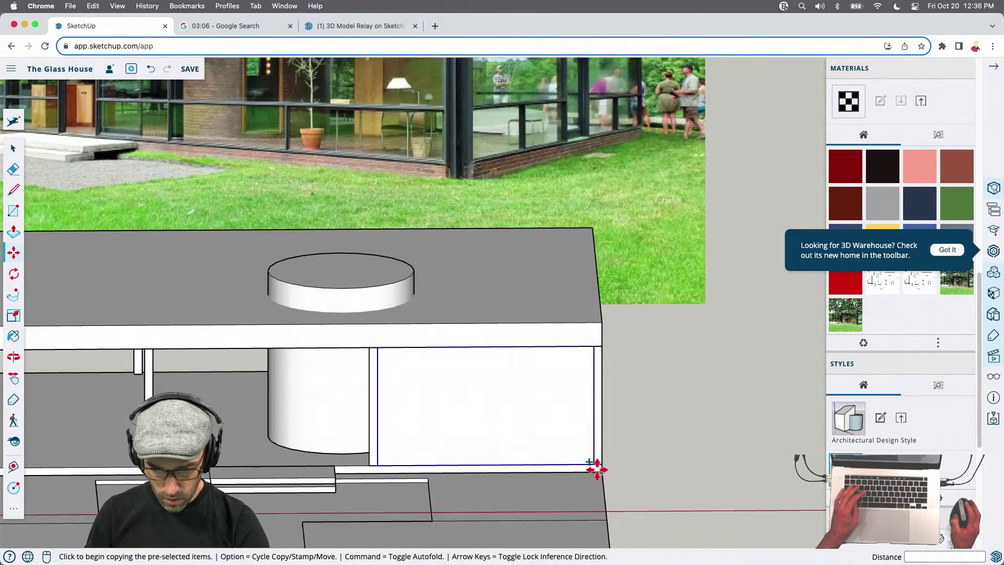
{"action": "left_click", "coordinate": [595, 464]}
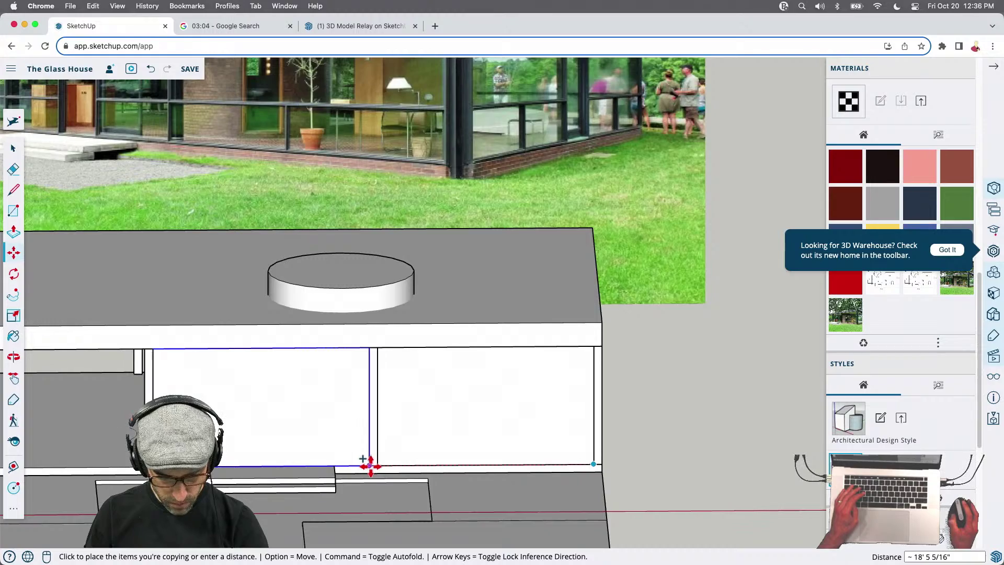
{"action": "left_click", "coordinate": [370, 464]}
{"action": "type", "text": "x"}
{"action": "key", "text": "Return"}
{"action": "key", "text": "space"}
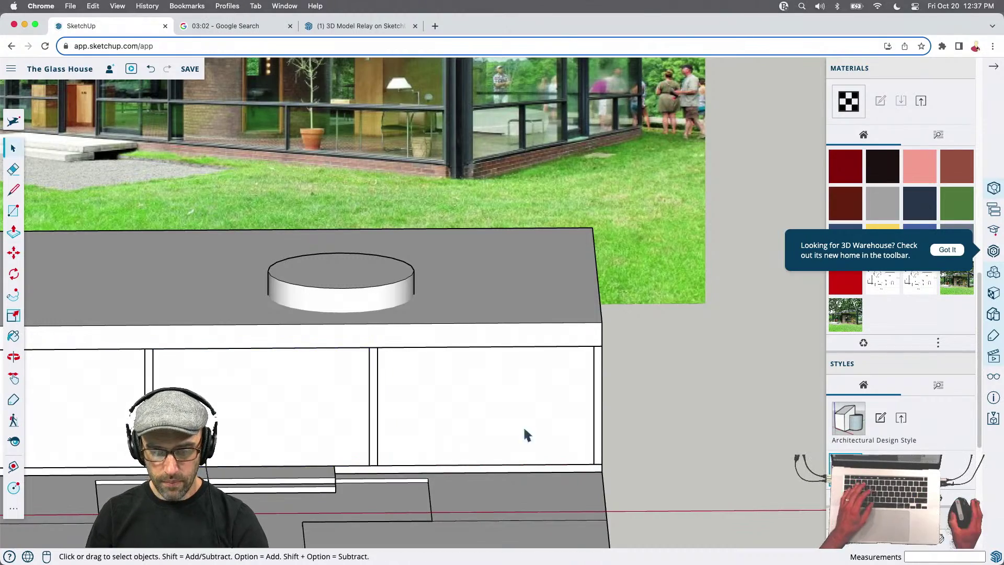
{"action": "scroll", "coordinate": [556, 419], "scroll_direction": "down", "scroll_amount": 5}
{"action": "middle_click_drag", "start_coordinate": [366, 440], "coordinate": [584, 399]}
Turn the selected side glass pieces into a component
{"action": "scroll", "coordinate": [585, 399], "scroll_direction": "up", "scroll_amount": 2}
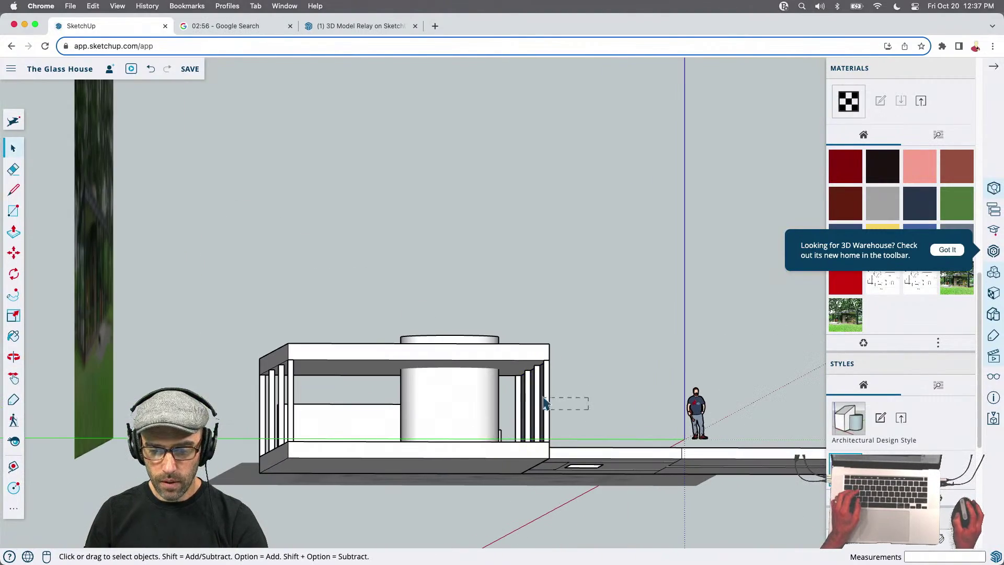
{"action": "left_click_drag", "start_coordinate": [521, 389], "coordinate": [528, 403]}
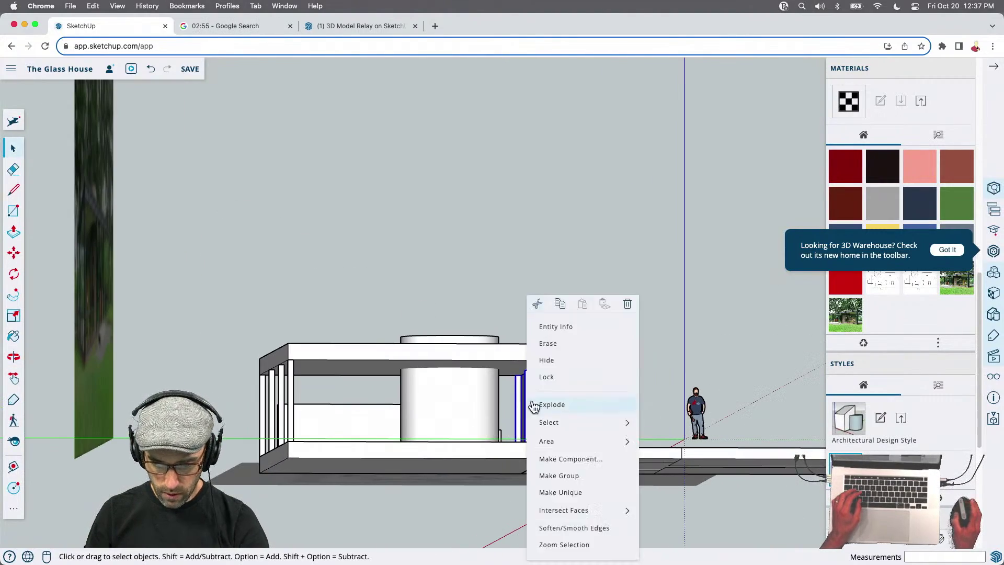
{"action": "left_click", "coordinate": [562, 460]}
{"action": "left_click", "coordinate": [574, 430]}
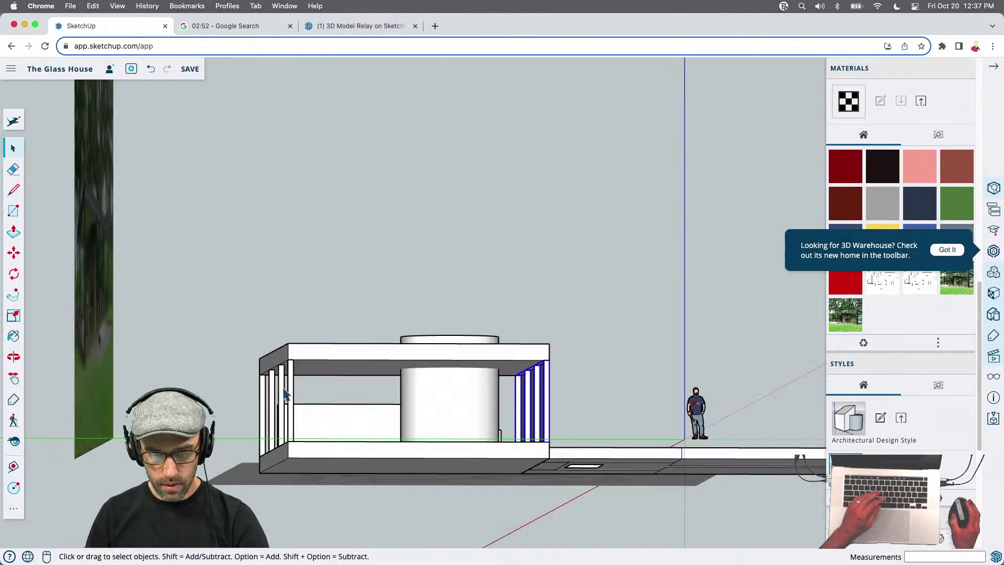
Copy the glass wall component across to the opposite side of the house
{"action": "middle_click_drag", "start_coordinate": [595, 417], "coordinate": [366, 471]}
{"action": "left_click", "coordinate": [230, 451]}
{"action": "key", "text": "m"}
{"action": "scroll", "coordinate": [373, 524], "scroll_direction": "up", "scroll_amount": 2}
{"action": "key", "text": "alt"}
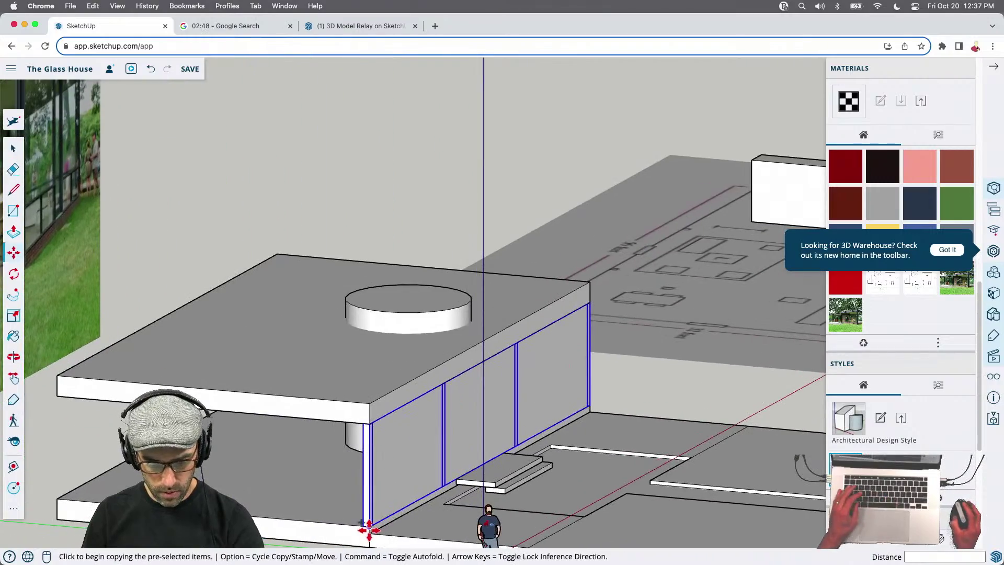
{"action": "left_click", "coordinate": [373, 522]}
{"action": "scroll", "coordinate": [68, 492], "scroll_direction": "up", "scroll_amount": 2}
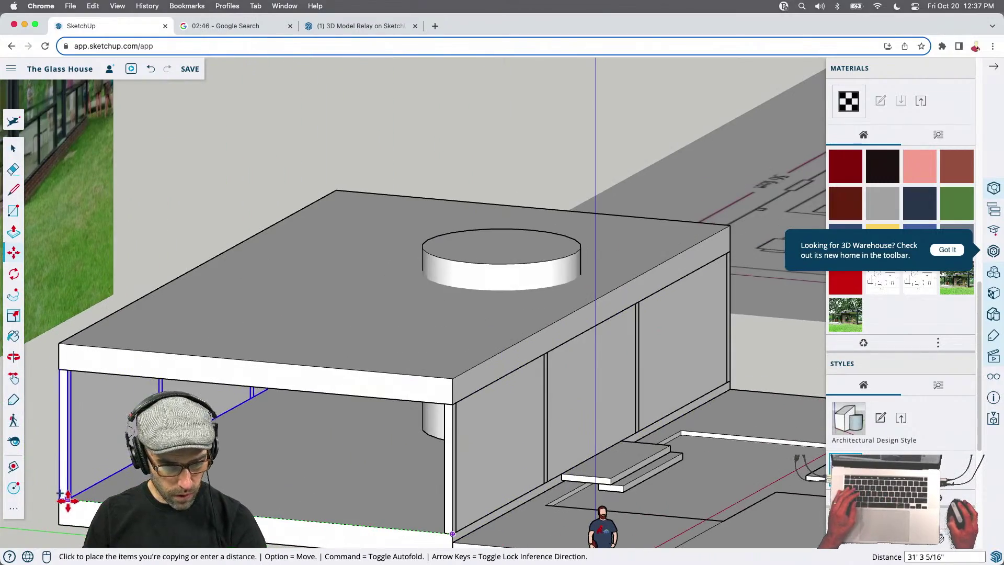
{"action": "left_click", "coordinate": [67, 497]}
{"action": "scroll", "coordinate": [329, 488], "scroll_direction": "down", "scroll_amount": 3}
{"action": "middle_click_drag", "start_coordinate": [329, 488], "coordinate": [449, 453]}
{"action": "scroll", "coordinate": [287, 446], "scroll_direction": "up", "scroll_amount": 2}
{"action": "middle_click_drag", "start_coordinate": [287, 446], "coordinate": [218, 460]}
Mirror the copied glass wall by scaling it -1 along green
{"action": "key", "text": "space"}
{"action": "scroll", "coordinate": [217, 460], "scroll_direction": "up", "scroll_amount": 2}
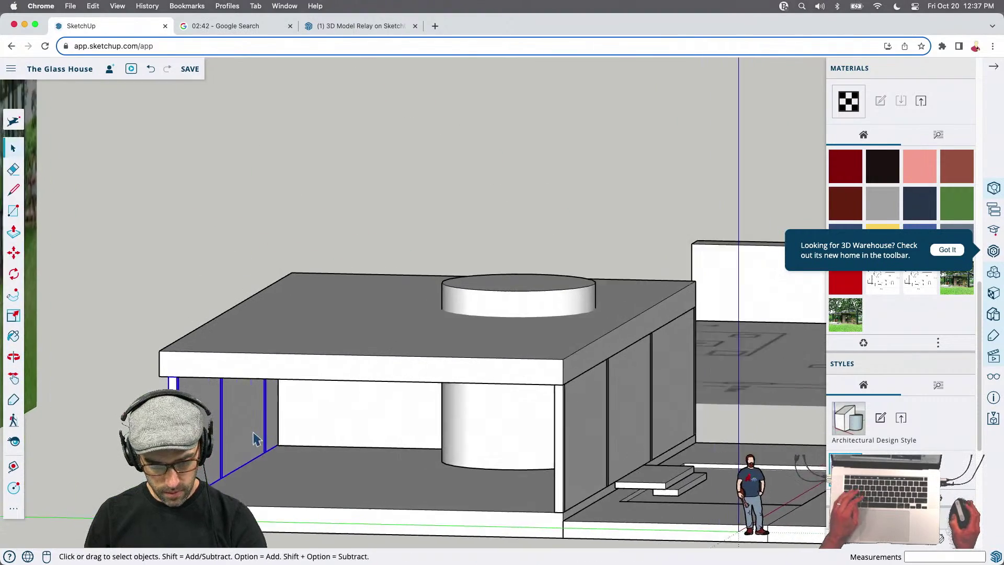
{"action": "key", "text": "s"}
{"action": "left_click", "coordinate": [232, 396]}
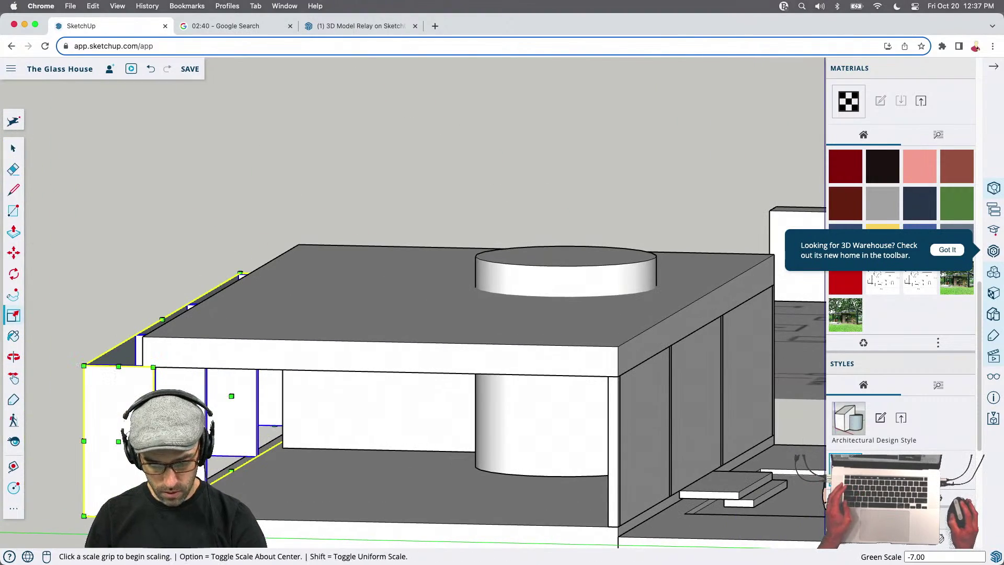
{"action": "type", "text": "-1"}
{"action": "key", "text": "Return"}
Check the copied wall's corner, starting a move from it and then cancelling
{"action": "key", "text": "m"}
{"action": "scroll", "coordinate": [218, 460], "scroll_direction": "up", "scroll_amount": 5}
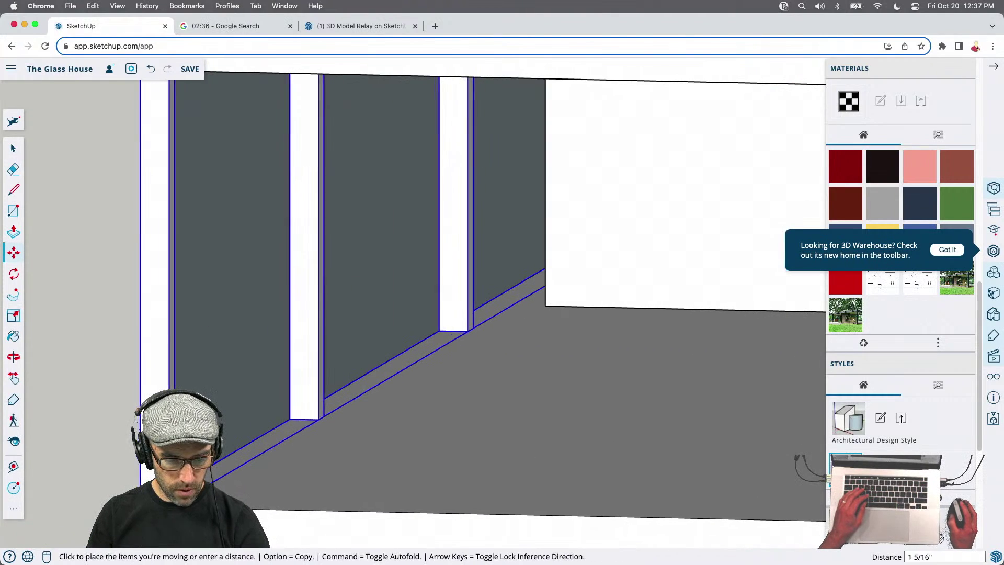
{"action": "middle_click_drag", "start_coordinate": [324, 528], "coordinate": [303, 489]}
{"action": "scroll", "coordinate": [538, 466], "scroll_direction": "down", "scroll_amount": 5}
{"action": "scroll", "coordinate": [598, 476], "scroll_direction": "up", "scroll_amount": 6}
{"action": "left_click", "coordinate": [591, 471]}
{"action": "key", "text": "Escape"}
{"action": "scroll", "coordinate": [435, 419], "scroll_direction": "down", "scroll_amount": 6}
{"action": "key", "text": "space"}
Open the floor-plan wall block for editing from a top-down view
{"action": "middle_click_drag", "start_coordinate": [429, 429], "coordinate": [314, 496]}
{"action": "key", "text": "c"}
{"action": "middle_click_drag", "start_coordinate": [572, 439], "coordinate": [450, 495]}
{"action": "left_click", "coordinate": [450, 495]}
{"action": "key", "text": "space"}
{"action": "scroll", "coordinate": [482, 411], "scroll_direction": "up", "scroll_amount": 4}
{"action": "left_click", "coordinate": [532, 345]}
{"action": "middle_click_drag", "start_coordinate": [531, 344], "coordinate": [413, 504]}
{"action": "double_click", "coordinate": [530, 364]}
Exit the wall block and briefly inspect the glass mullion component
{"action": "left_click", "coordinate": [421, 521]}
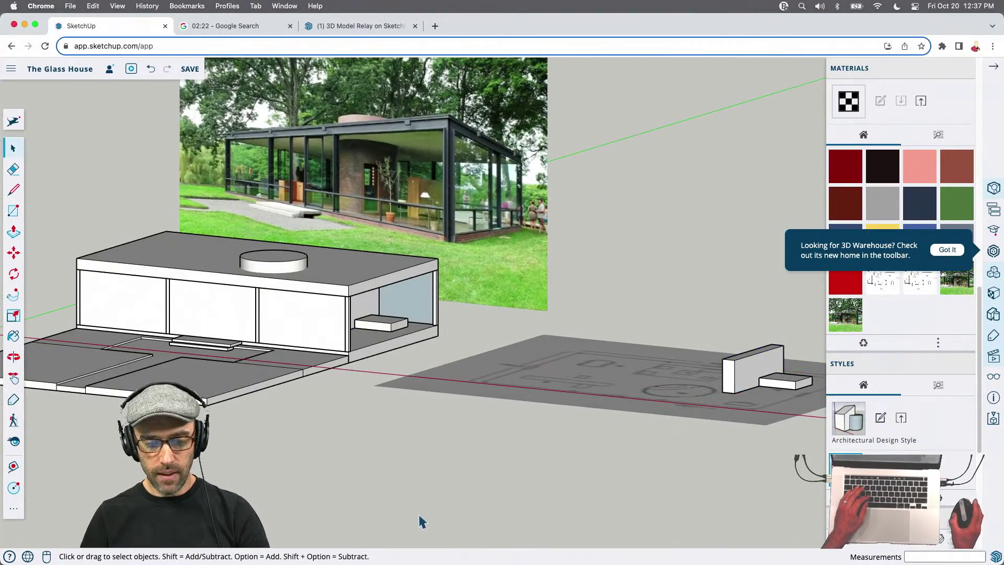
{"action": "scroll", "coordinate": [519, 201], "scroll_direction": "up", "scroll_amount": 3}
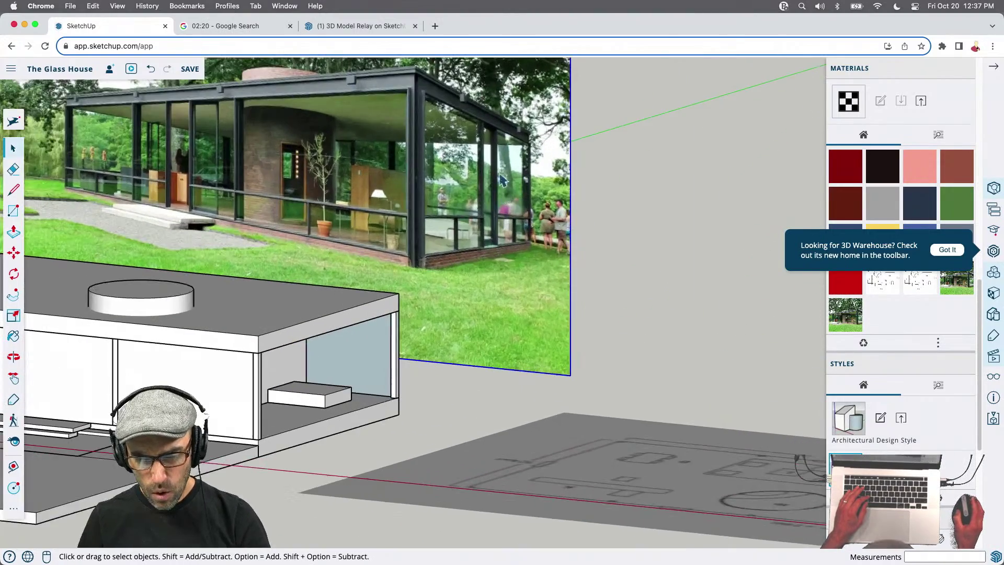
{"action": "scroll", "coordinate": [494, 152], "scroll_direction": "up", "scroll_amount": 1}
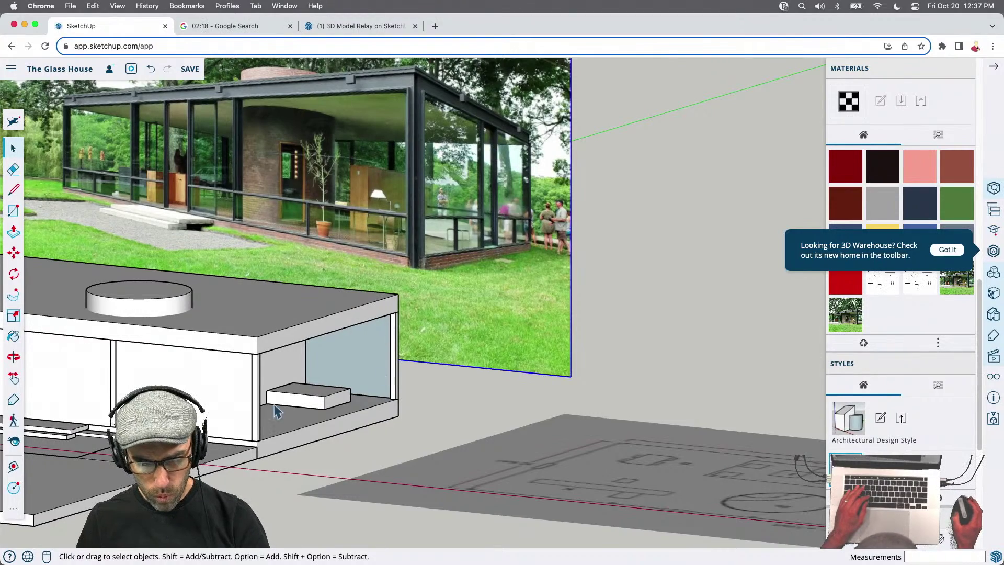
{"action": "scroll", "coordinate": [283, 410], "scroll_direction": "up", "scroll_amount": 3}
{"action": "double_click", "coordinate": [262, 444]}
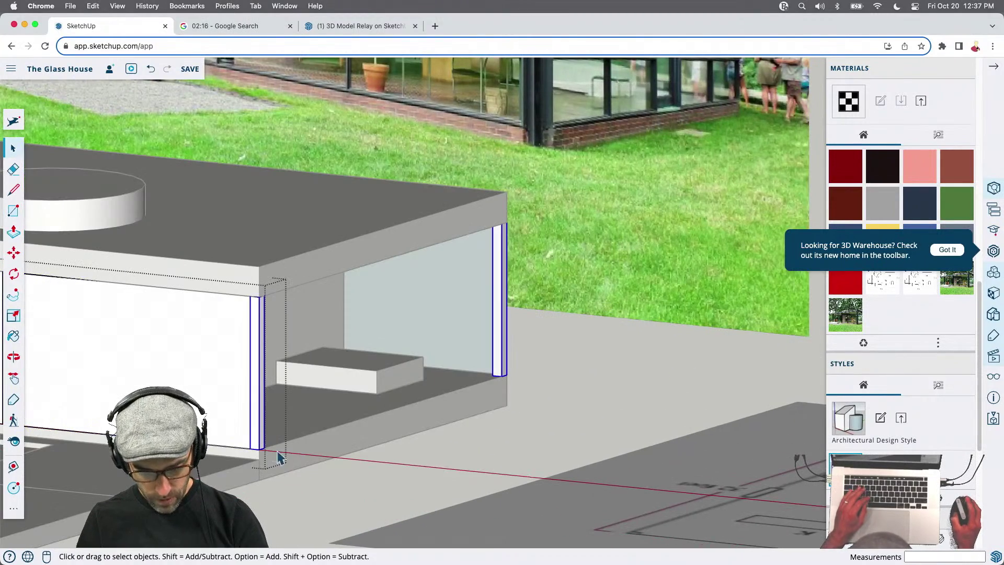
{"action": "left_click", "coordinate": [327, 503]}
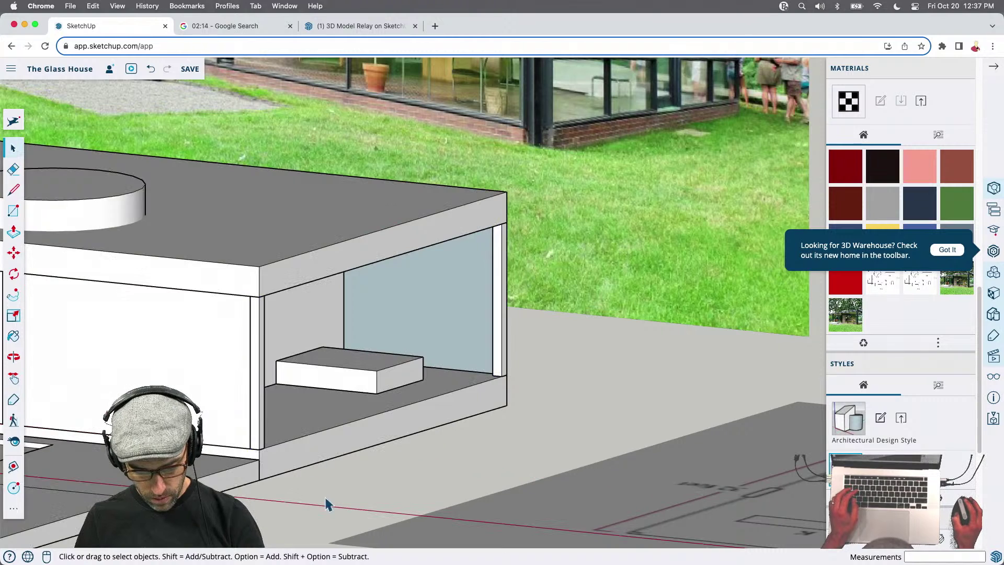
{"action": "left_click", "coordinate": [11, 69]}
{"action": "left_click", "coordinate": [11, 72]}
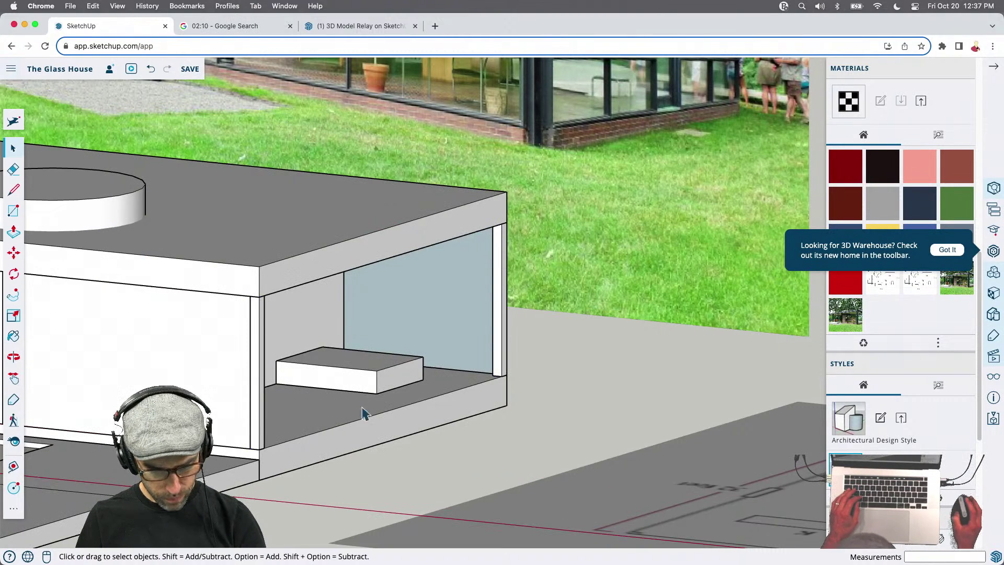
Paste the copied column and set it against the left wall
{"action": "key", "text": "super+v"}
{"action": "left_click", "coordinate": [386, 486]}
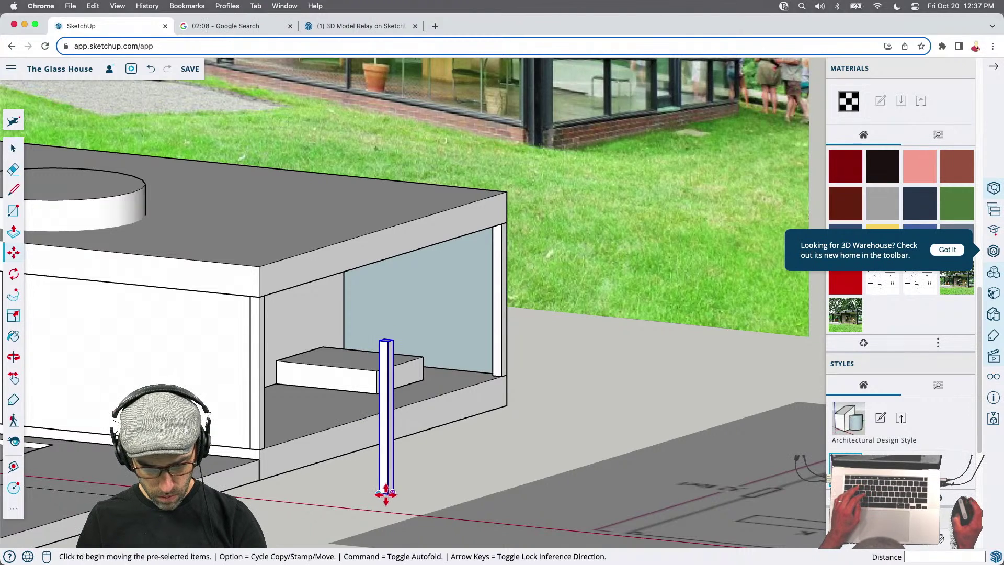
{"action": "scroll", "coordinate": [386, 491], "scroll_direction": "up", "scroll_amount": 3}
{"action": "left_click", "coordinate": [389, 491]}
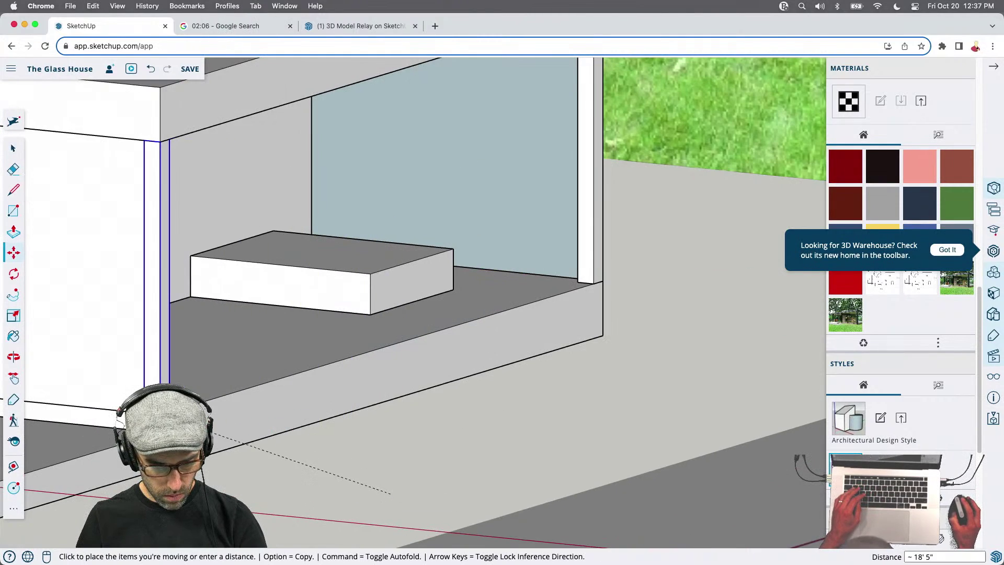
{"action": "left_click", "coordinate": [159, 419]}
{"action": "scroll", "coordinate": [162, 366], "scroll_direction": "up", "scroll_amount": 1}
{"action": "key", "text": "alt"}
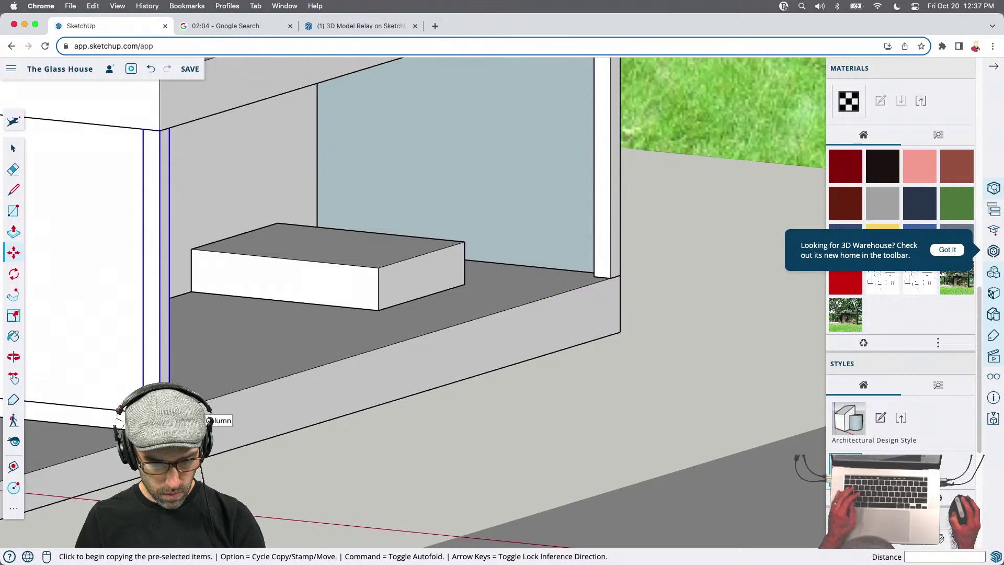
{"action": "left_click", "coordinate": [220, 416]}
{"action": "scroll", "coordinate": [381, 359], "scroll_direction": "down", "scroll_amount": 3}
{"action": "middle_click_drag", "start_coordinate": [309, 412], "coordinate": [332, 363]}
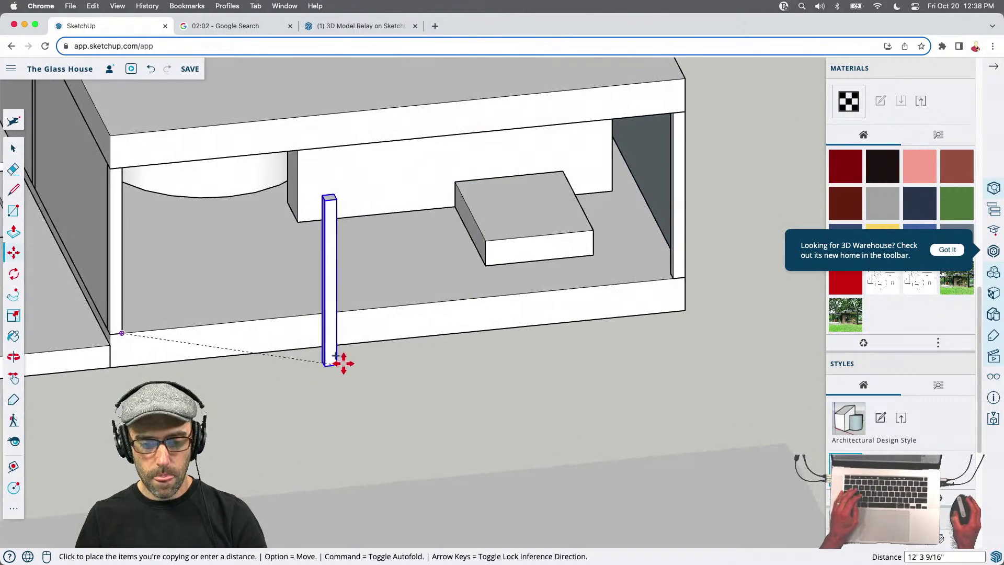
{"action": "key", "text": "Escape"}
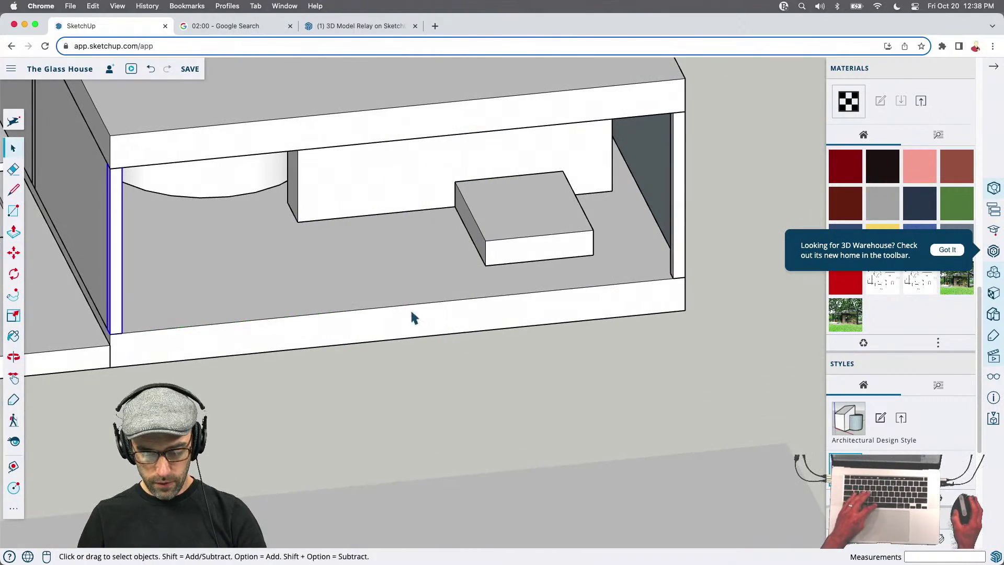
Move the column 15' 8" along the wall into the front opening
{"action": "scroll", "coordinate": [128, 337], "scroll_direction": "up", "scroll_amount": 2}
{"action": "scroll", "coordinate": [104, 345], "scroll_direction": "up", "scroll_amount": 2}
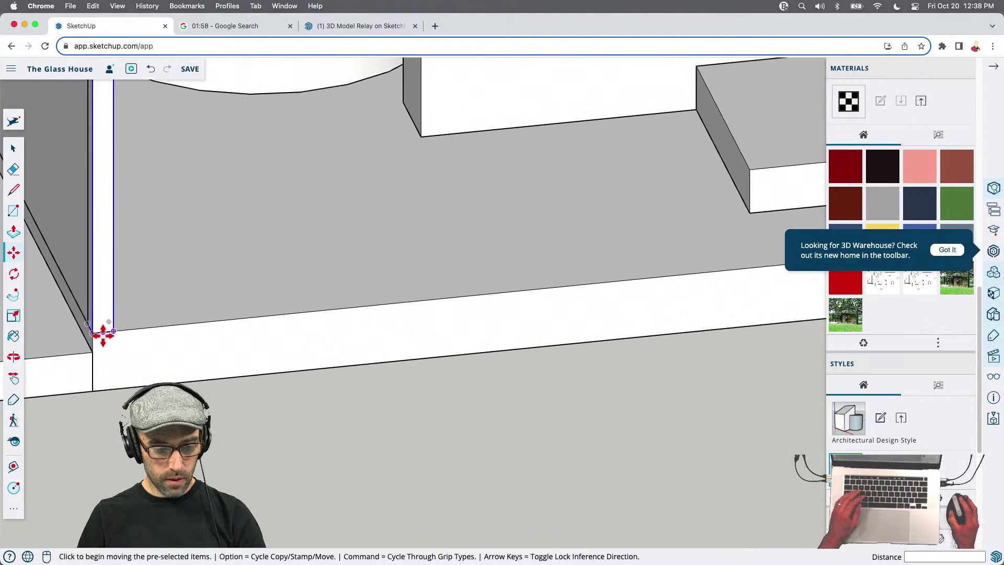
{"action": "left_click", "coordinate": [101, 333]}
{"action": "scroll", "coordinate": [101, 332], "scroll_direction": "down", "scroll_amount": 3}
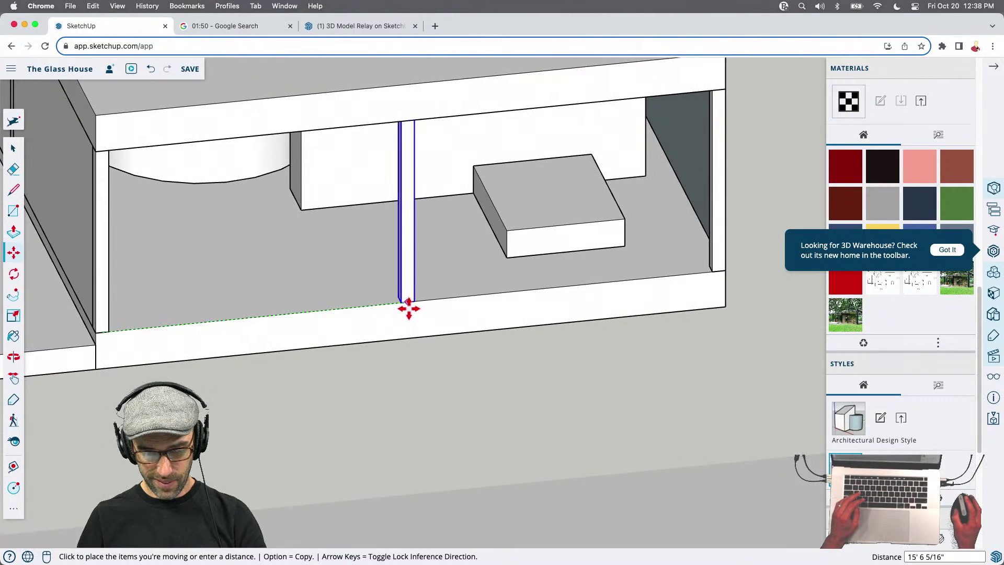
{"action": "scroll", "coordinate": [409, 301], "scroll_direction": "down", "scroll_amount": 2}
{"action": "left_click", "coordinate": [413, 301]}
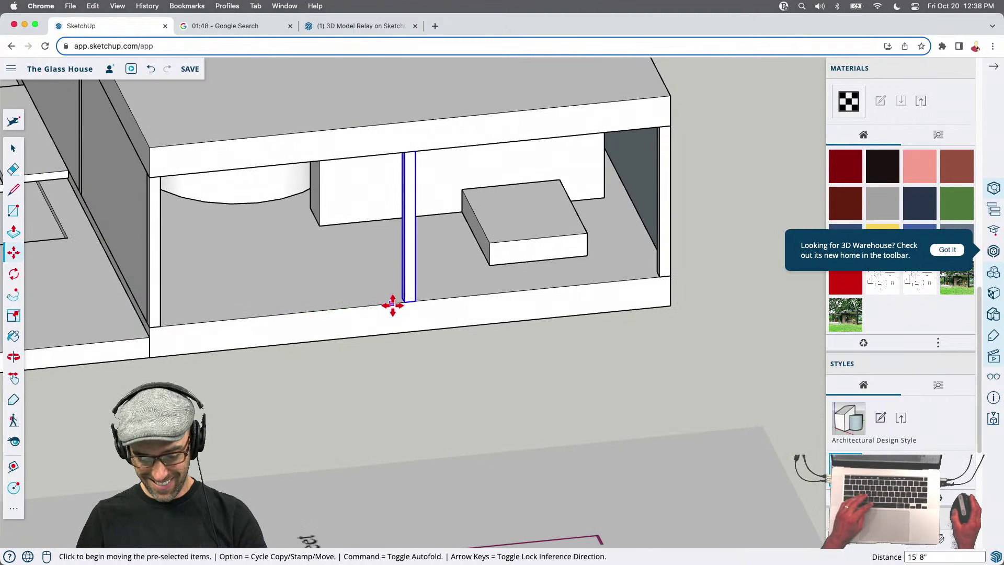
Copy the mullion 2' apart with a 2x array and delete the extra copy
{"action": "key", "text": "alt"}
{"action": "left_click", "coordinate": [399, 335]}
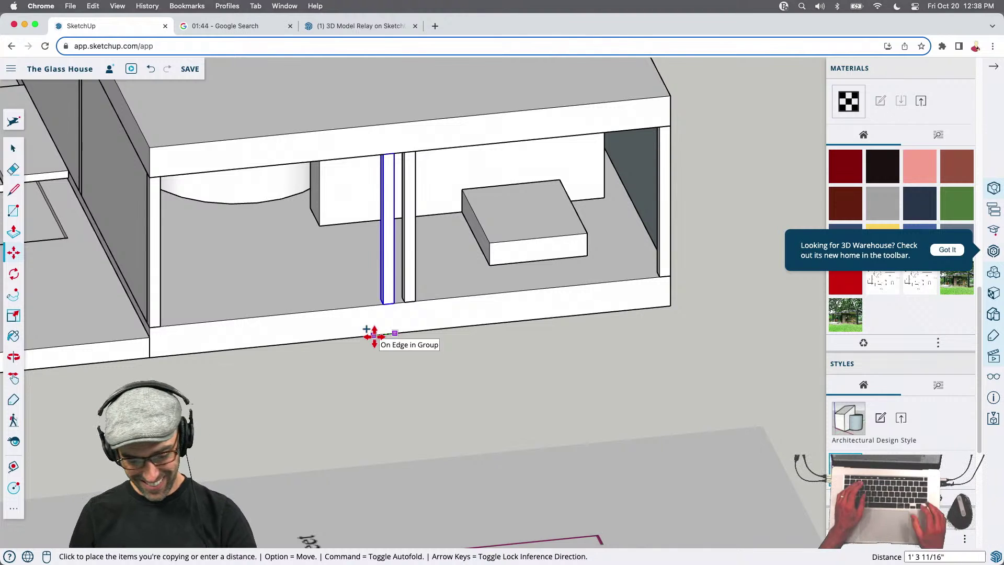
{"action": "left_click", "coordinate": [374, 341]}
{"action": "left_click", "coordinate": [422, 371]}
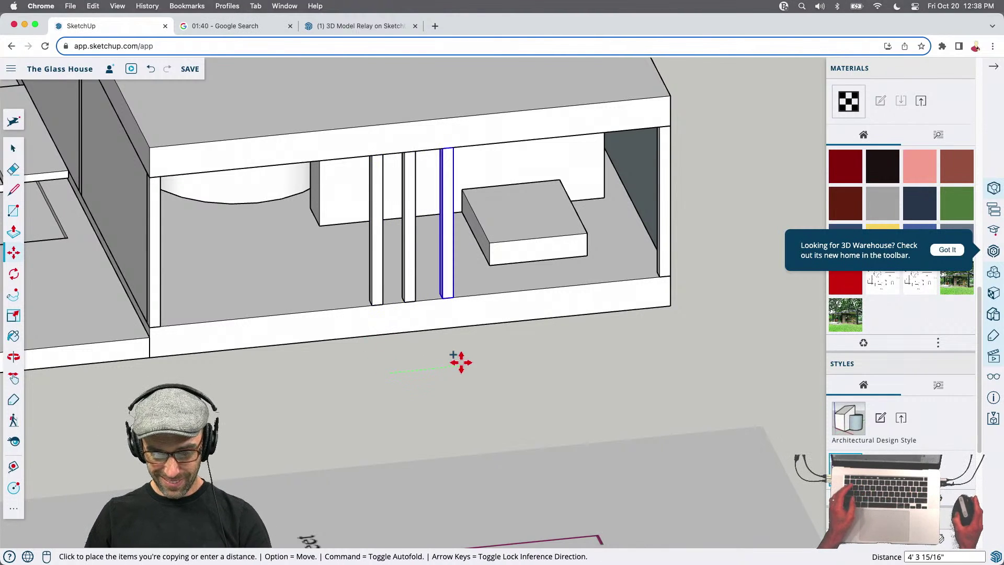
{"action": "type", "text": "2'"}
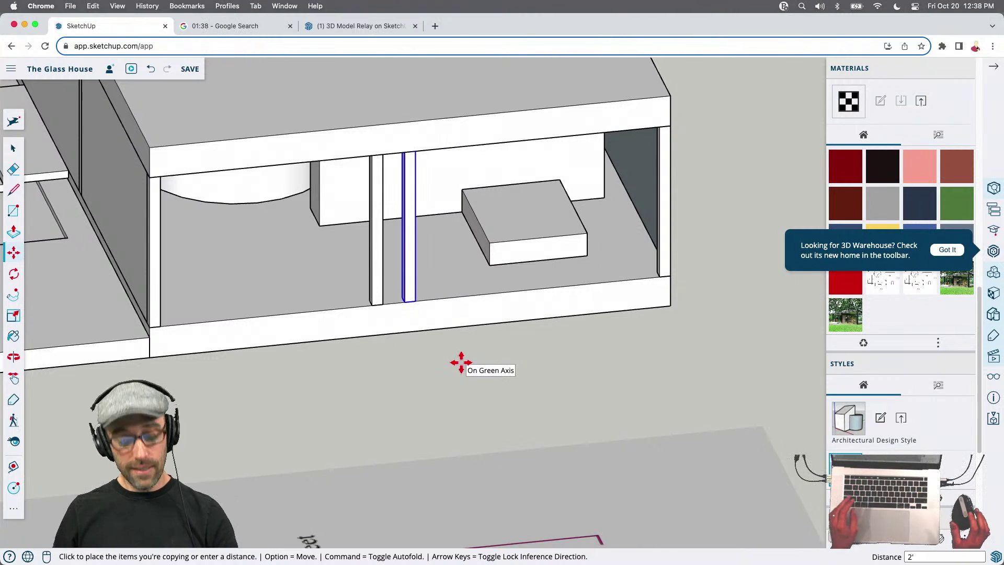
{"action": "key", "text": "Return"}
{"action": "type", "text": "2x"}
{"action": "key", "text": "Return"}
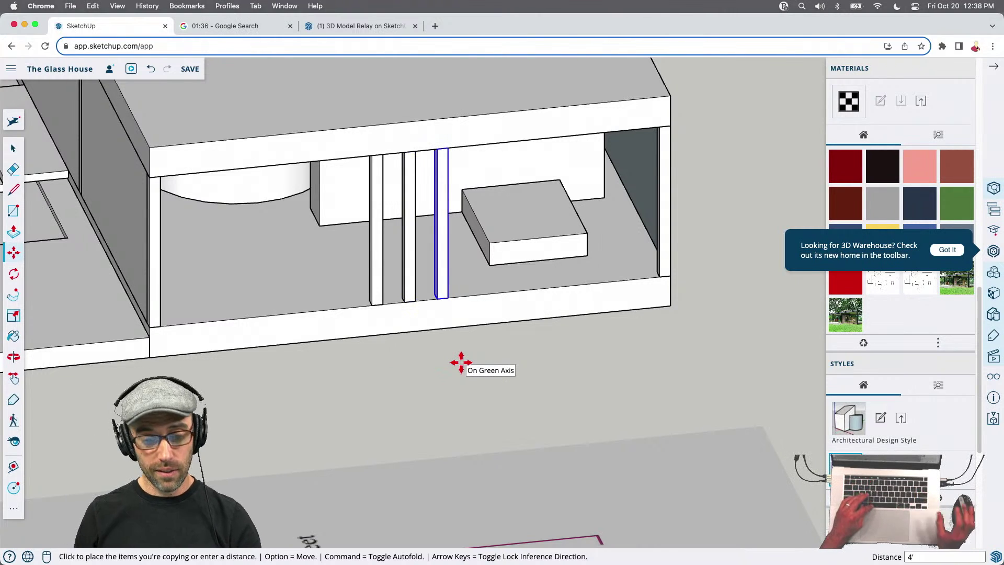
{"action": "key", "text": "space"}
{"action": "left_click", "coordinate": [412, 296]}
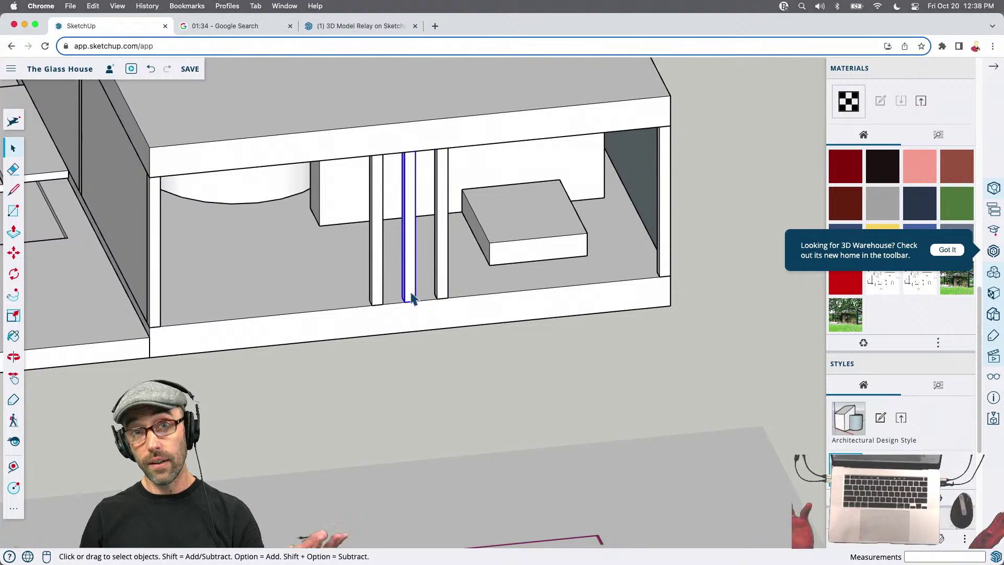
{"action": "key", "text": "Delete"}
Pull back to view the whole glass house and paste in the wall panel
{"action": "middle_click_drag", "start_coordinate": [412, 302], "coordinate": [424, 282]}
{"action": "scroll", "coordinate": [427, 282], "scroll_direction": "down", "scroll_amount": 3}
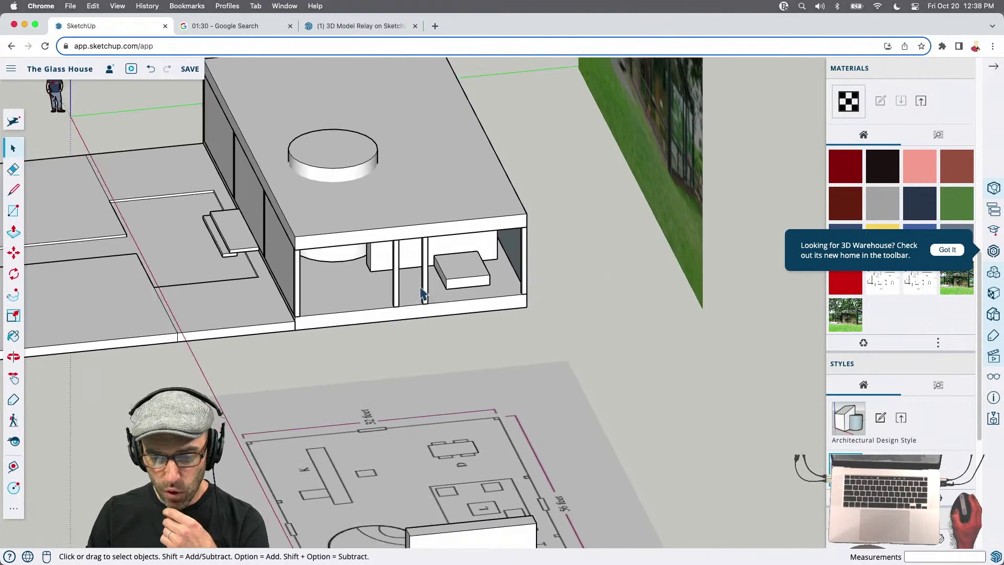
{"action": "scroll", "coordinate": [423, 292], "scroll_direction": "down", "scroll_amount": 5}
{"action": "middle_click_drag", "start_coordinate": [596, 262], "coordinate": [581, 180]}
{"action": "scroll", "coordinate": [581, 180], "scroll_direction": "up", "scroll_amount": 6}
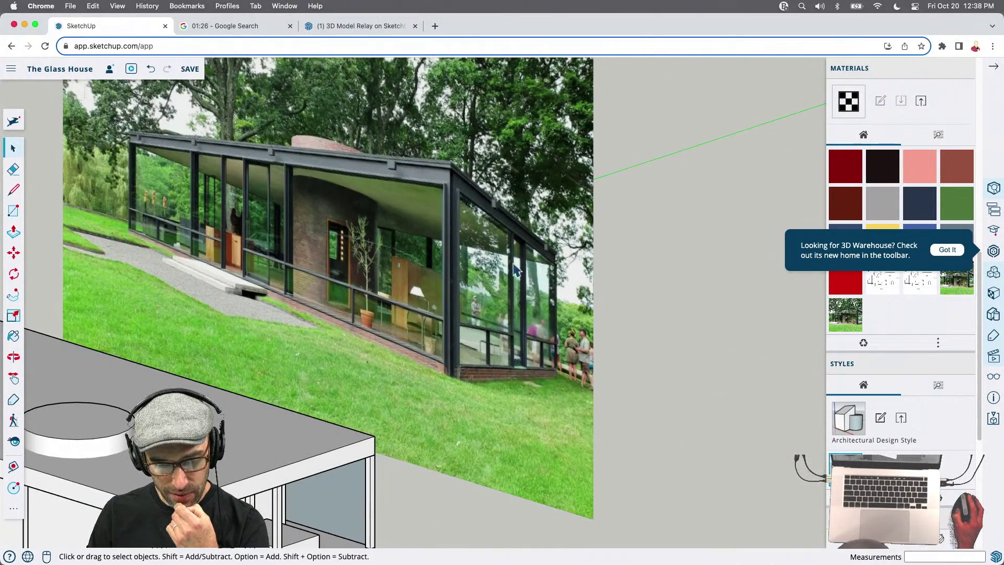
{"action": "scroll", "coordinate": [525, 360], "scroll_direction": "down", "scroll_amount": 5}
{"action": "middle_click_drag", "start_coordinate": [366, 428], "coordinate": [152, 397]}
{"action": "scroll", "coordinate": [333, 442], "scroll_direction": "up", "scroll_amount": 4}
{"action": "scroll", "coordinate": [183, 391], "scroll_direction": "down", "scroll_amount": 3}
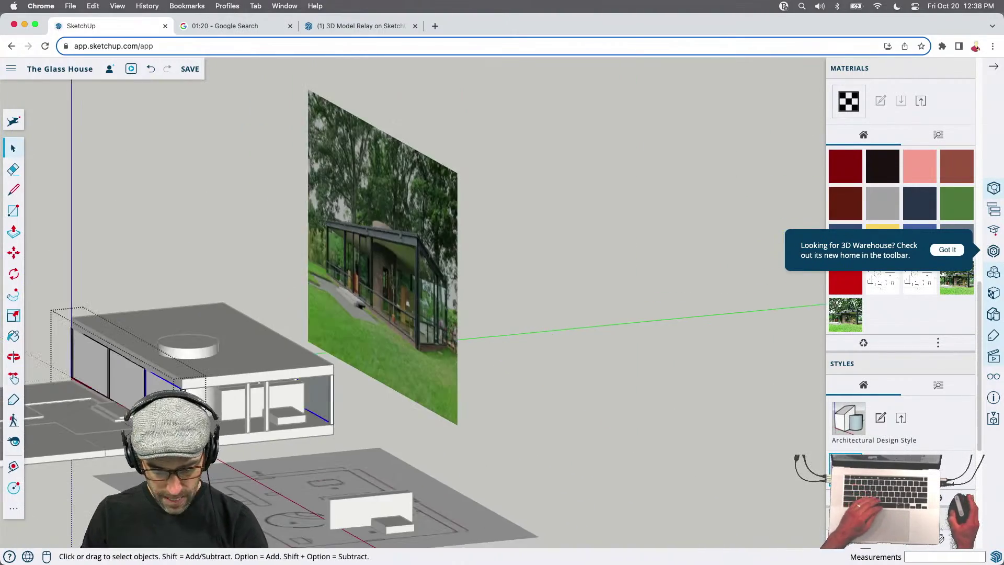
{"action": "scroll", "coordinate": [259, 473], "scroll_direction": "up", "scroll_amount": 2}
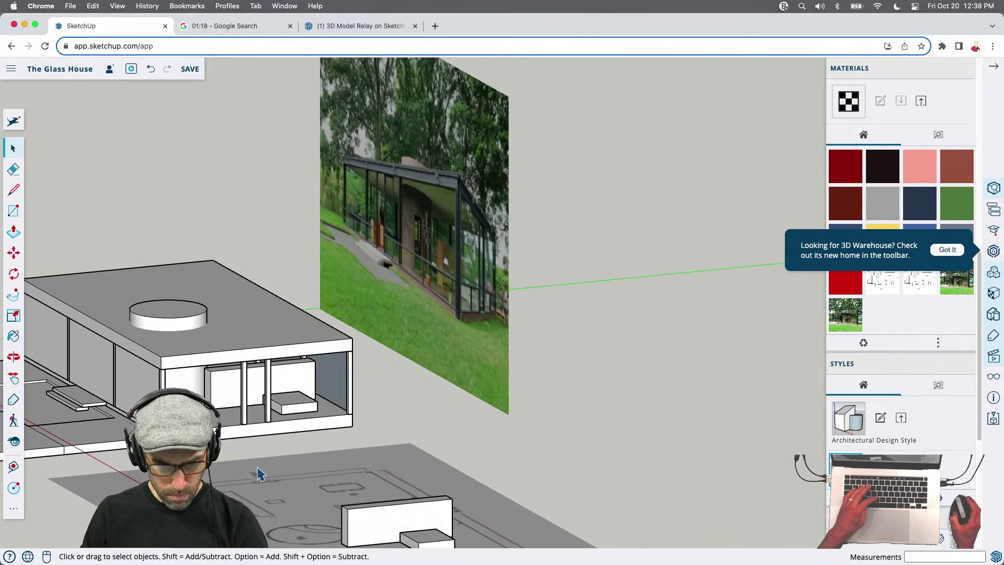
{"action": "key", "text": "super+v"}
{"action": "scroll", "coordinate": [236, 460], "scroll_direction": "up", "scroll_amount": 2}
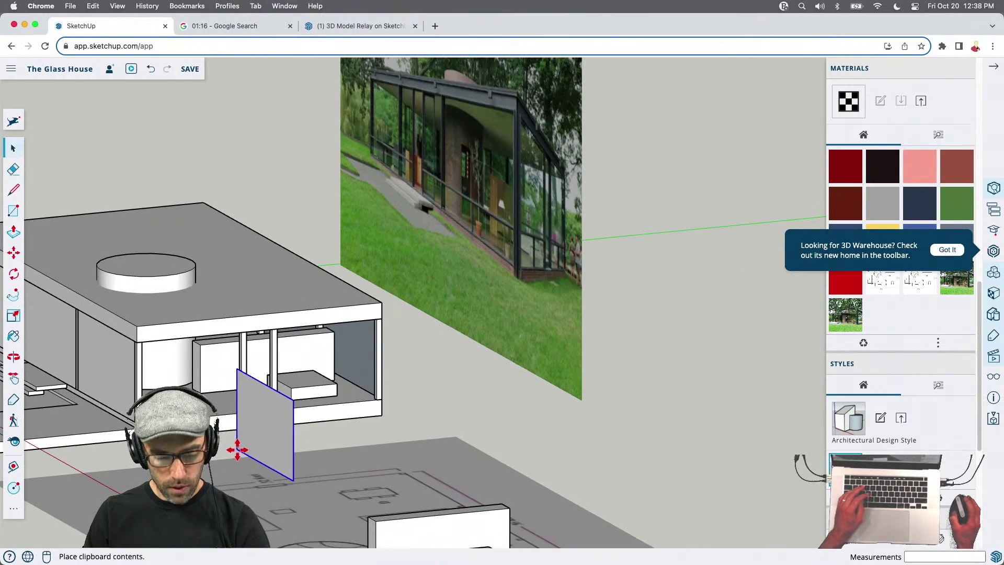
Place the pasted glass panel and rotate it 90° upright
{"action": "left_click", "coordinate": [238, 450]}
{"action": "scroll", "coordinate": [235, 455], "scroll_direction": "up", "scroll_amount": 2}
{"action": "key", "text": "q"}
{"action": "left_click", "coordinate": [231, 466]}
{"action": "left_click", "coordinate": [258, 481]}
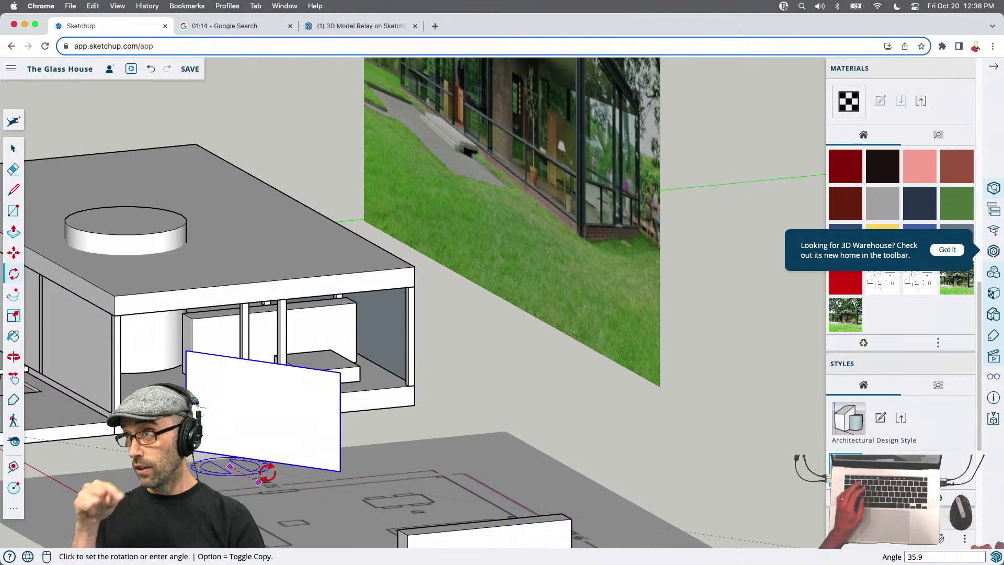
{"action": "type", "text": "9"}
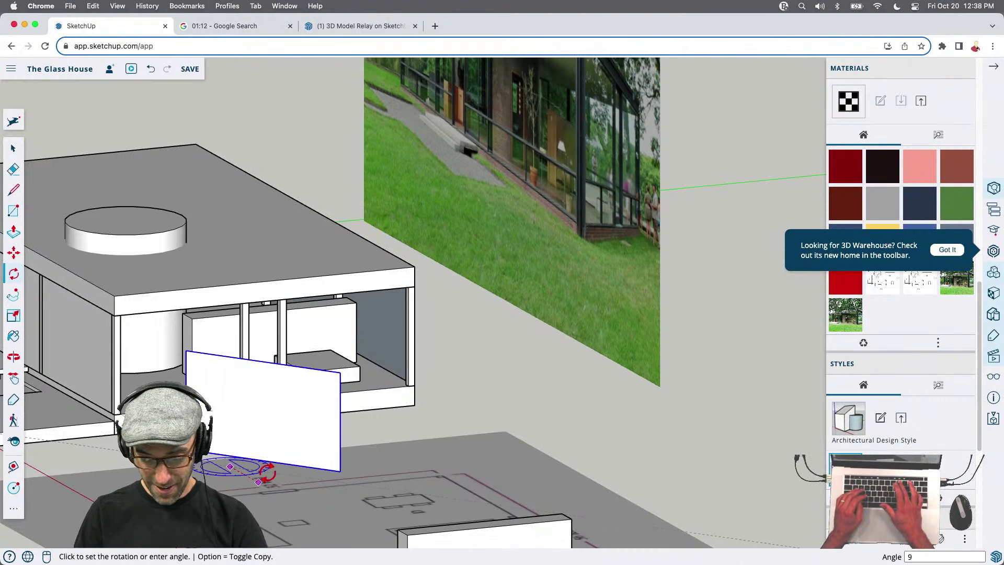
{"action": "type", "text": "0"}
{"action": "key", "text": "Return"}
Scale the panel to 0.73 along red so it fits the bay beside the corner
{"action": "key", "text": "m"}
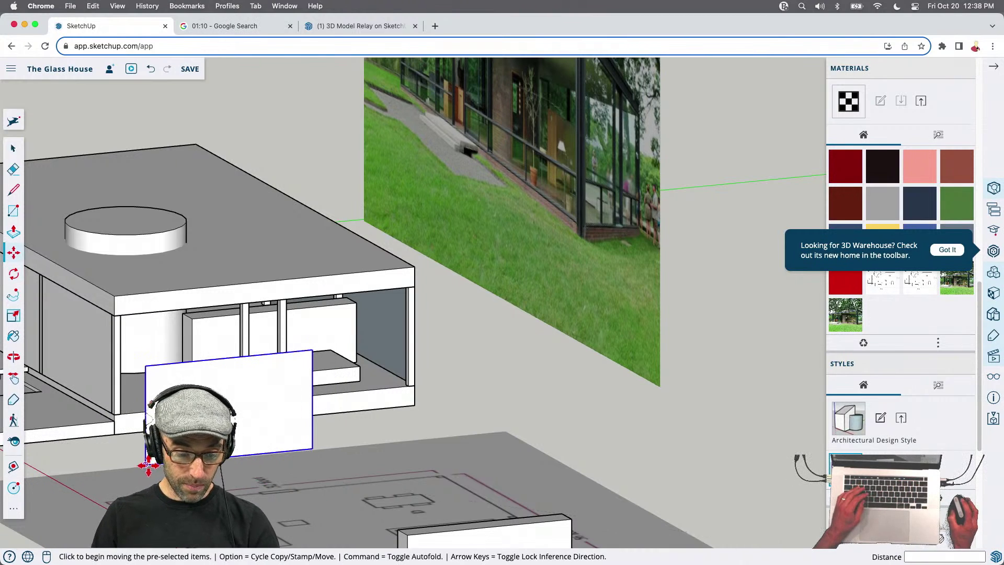
{"action": "scroll", "coordinate": [148, 465], "scroll_direction": "up", "scroll_amount": 5}
{"action": "key", "text": "s"}
{"action": "left_click", "coordinate": [532, 284]}
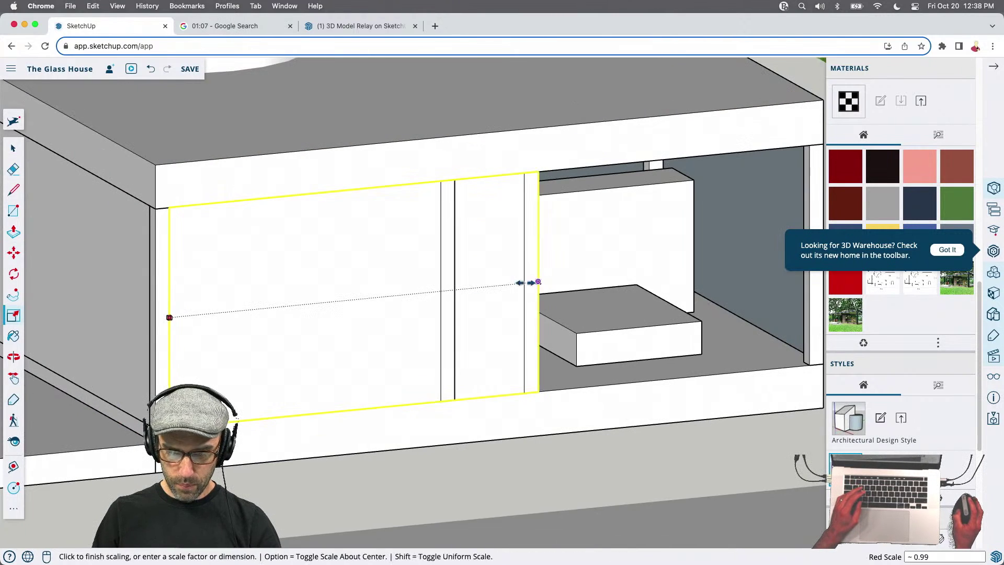
{"action": "left_click", "coordinate": [441, 291]}
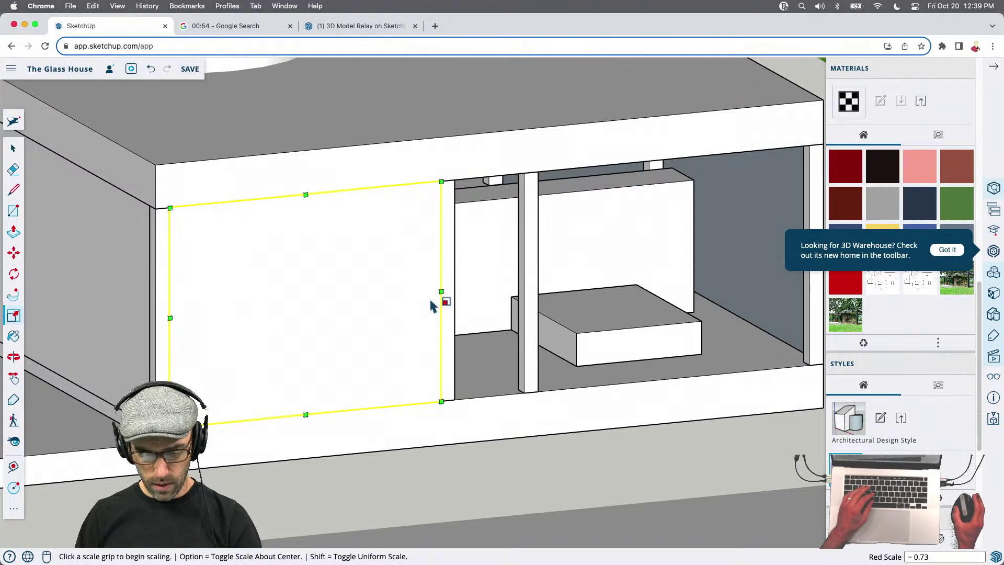
{"action": "key", "text": "space"}
{"action": "scroll", "coordinate": [432, 306], "scroll_direction": "down", "scroll_amount": 5}
{"action": "middle_click_drag", "start_coordinate": [375, 339], "coordinate": [335, 351]}
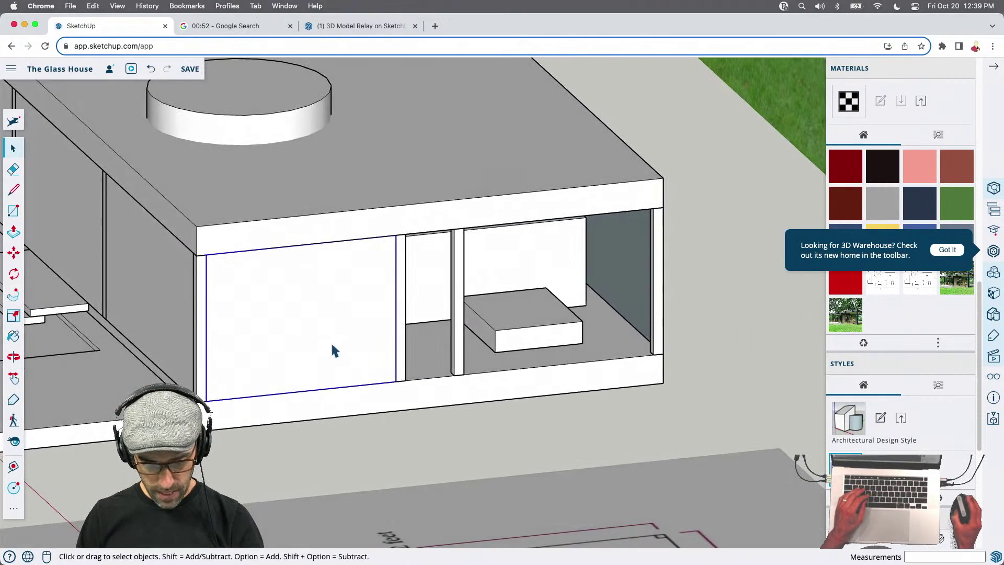
Make the glass panel a unique component
{"action": "key", "text": "m"}
{"action": "key", "text": "alt"}
{"action": "key", "text": "space"}
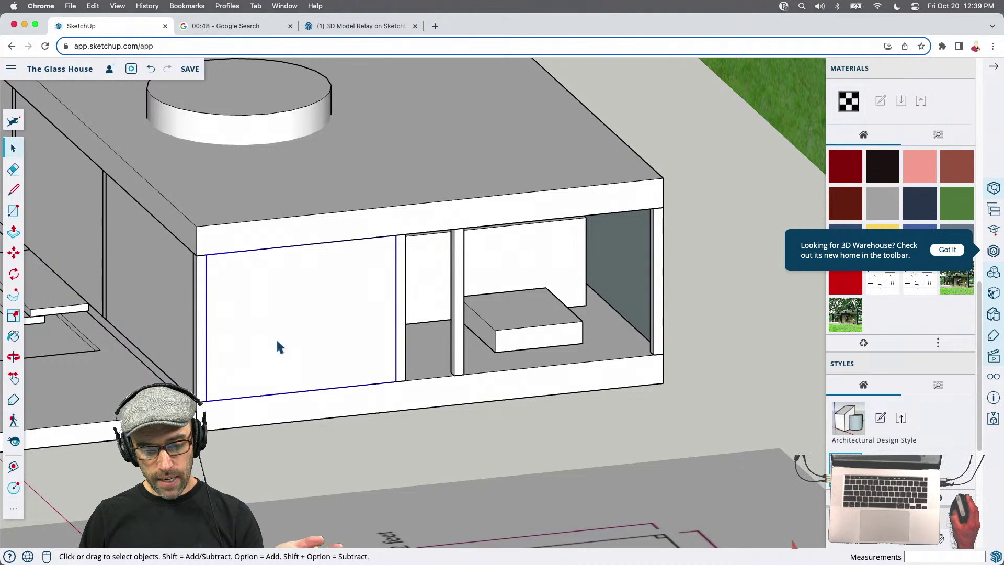
{"action": "right_click", "coordinate": [277, 342]}
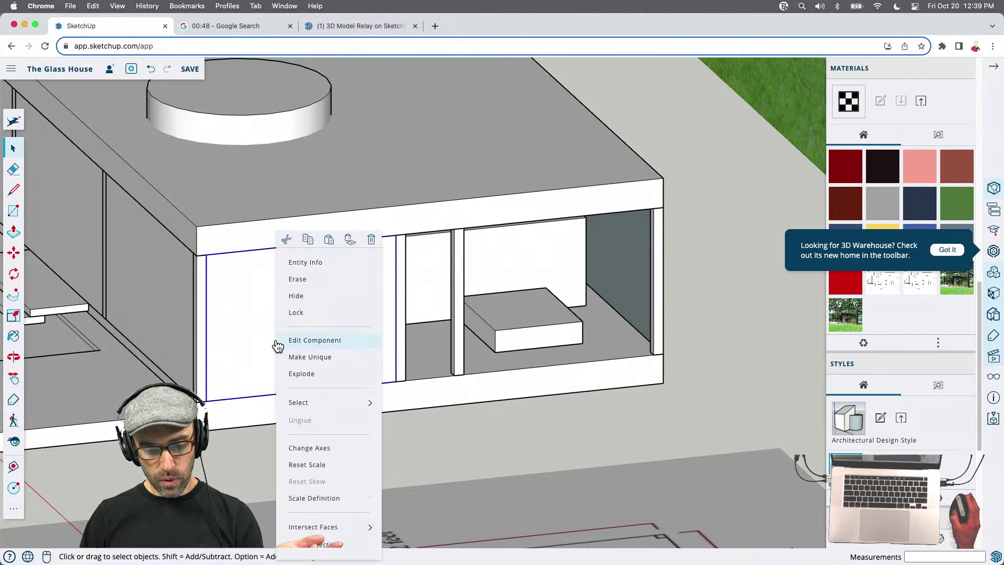
{"action": "left_click", "coordinate": [319, 357]}
Copy the glass panel to the right of the front door
{"action": "key", "text": "m"}
{"action": "key", "text": "alt"}
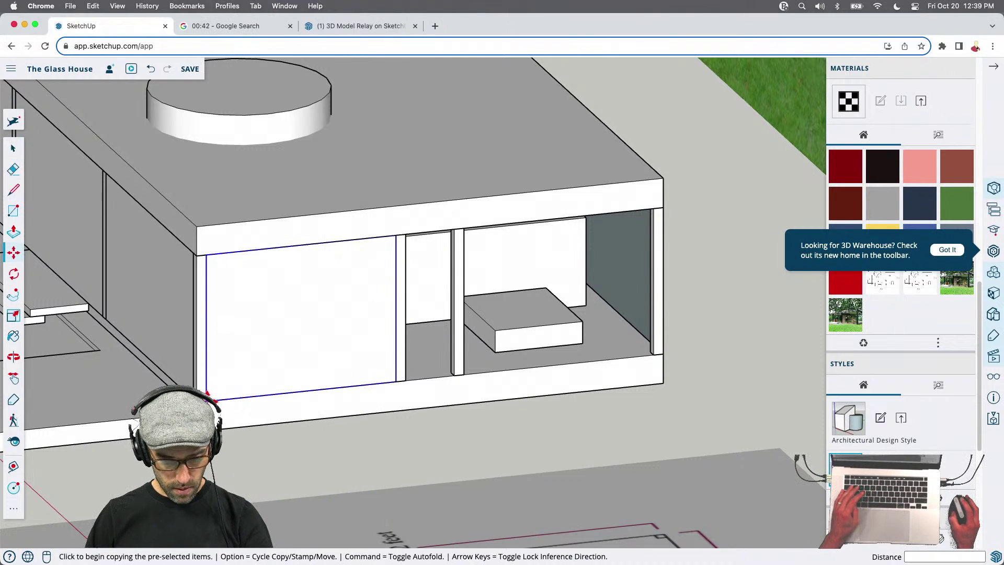
{"action": "left_click", "coordinate": [208, 399]}
{"action": "left_click", "coordinate": [464, 370]}
{"action": "middle_click_drag", "start_coordinate": [564, 369], "coordinate": [587, 358]}
{"action": "key", "text": "space"}
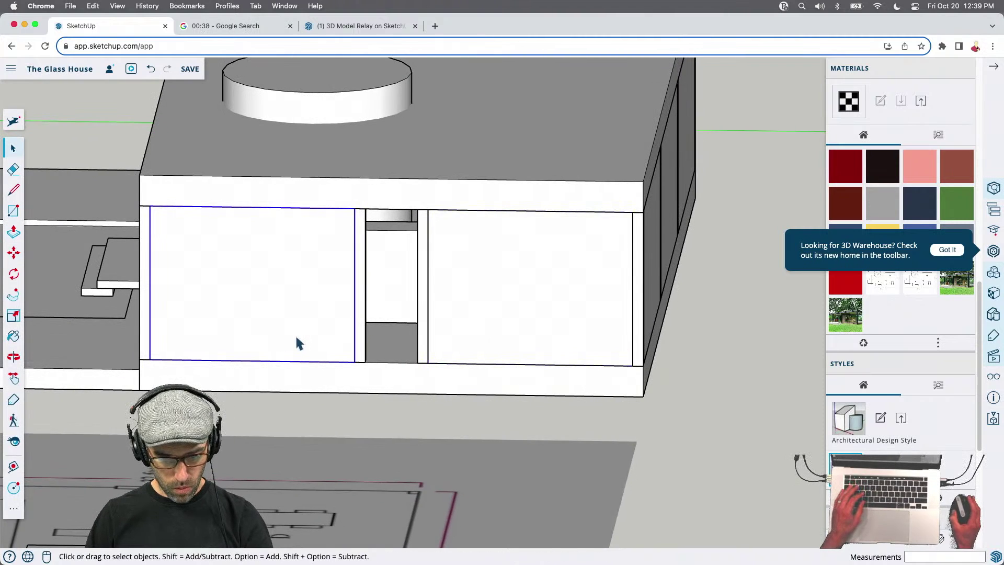
{"action": "scroll", "coordinate": [298, 343], "scroll_direction": "up", "scroll_amount": 1}
{"action": "scroll", "coordinate": [607, 369], "scroll_direction": "up", "scroll_amount": 3}
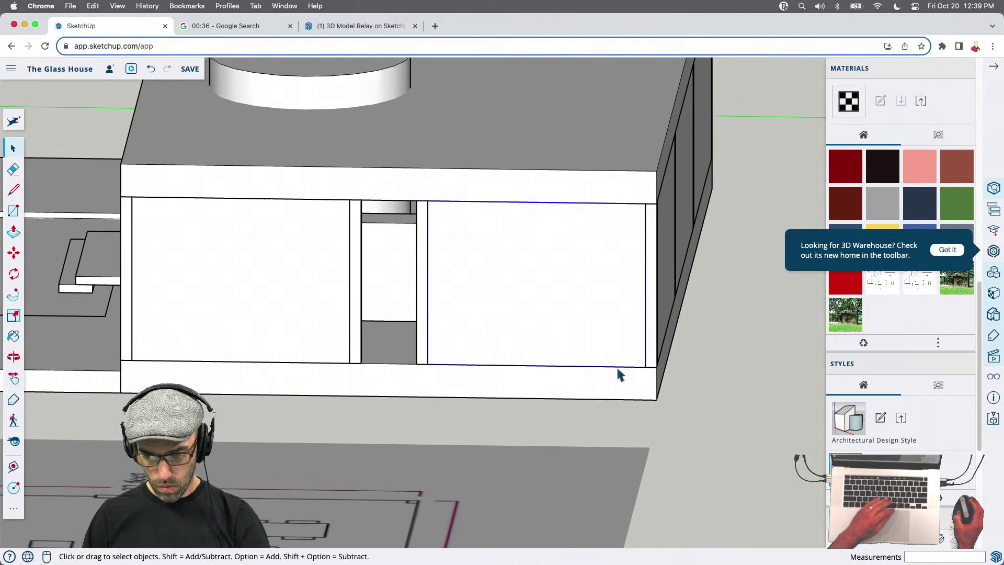
Shift the panel about 11" further left
{"action": "key", "text": "m"}
{"action": "left_click", "coordinate": [652, 365]}
{"action": "left_click", "coordinate": [638, 366]}
{"action": "key", "text": "space"}
{"action": "scroll", "coordinate": [601, 360], "scroll_direction": "down", "scroll_amount": 2}
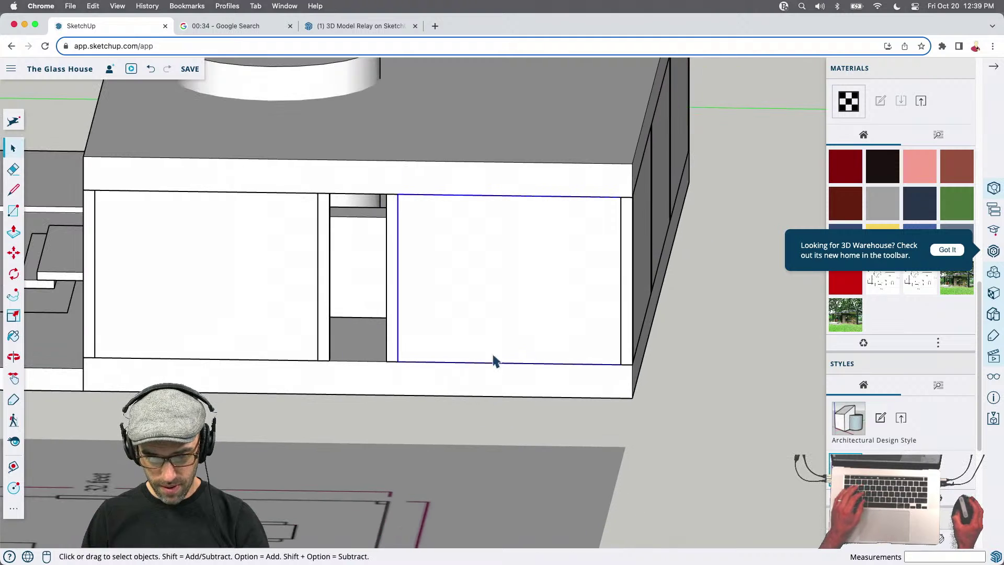
Copy the panel into the central gap and narrow it to about 0.26 along red
{"action": "key", "text": "m"}
{"action": "key", "text": "alt"}
{"action": "left_click", "coordinate": [621, 364]}
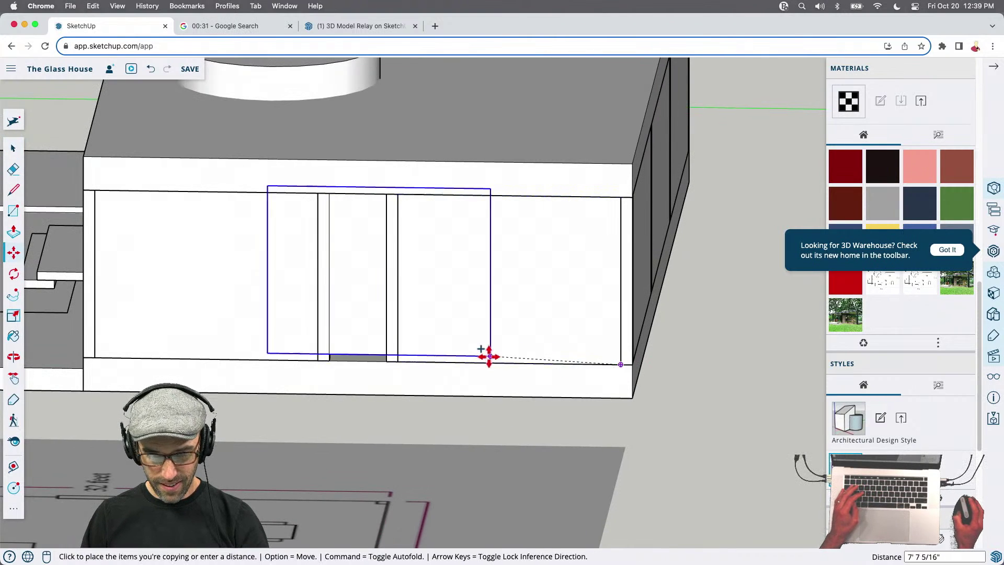
{"action": "left_click", "coordinate": [386, 360]}
{"action": "key", "text": "s"}
{"action": "left_click", "coordinate": [163, 274]}
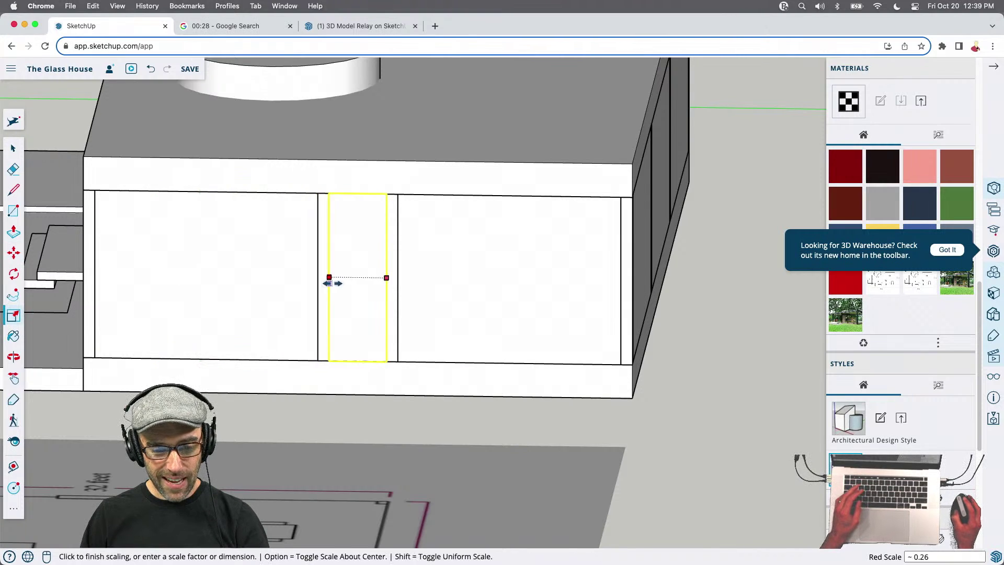
{"action": "left_click", "coordinate": [332, 278]}
{"action": "key", "text": "space"}
{"action": "scroll", "coordinate": [365, 309], "scroll_direction": "down", "scroll_amount": 3}
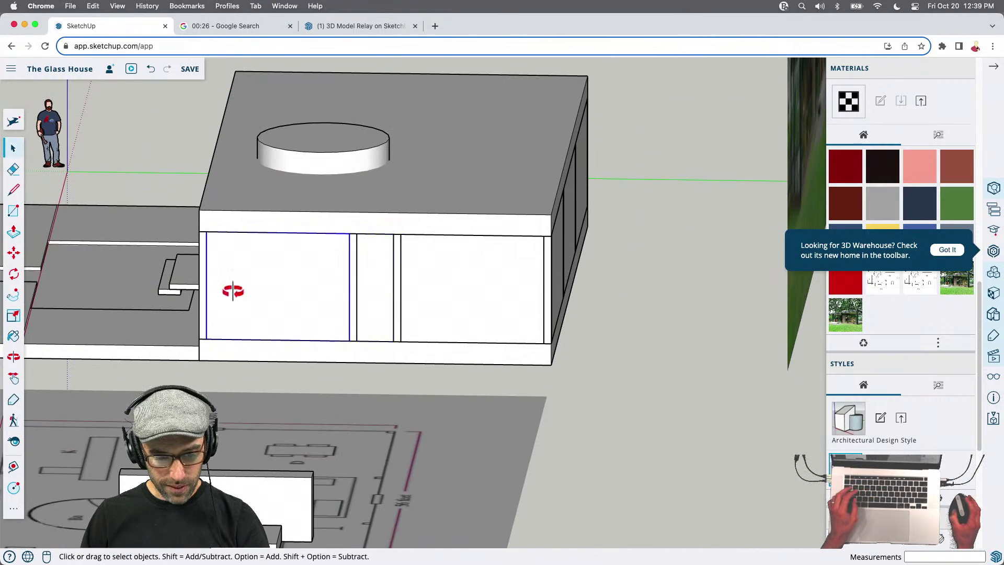
{"action": "middle_click_drag", "start_coordinate": [222, 286], "coordinate": [368, 308]}
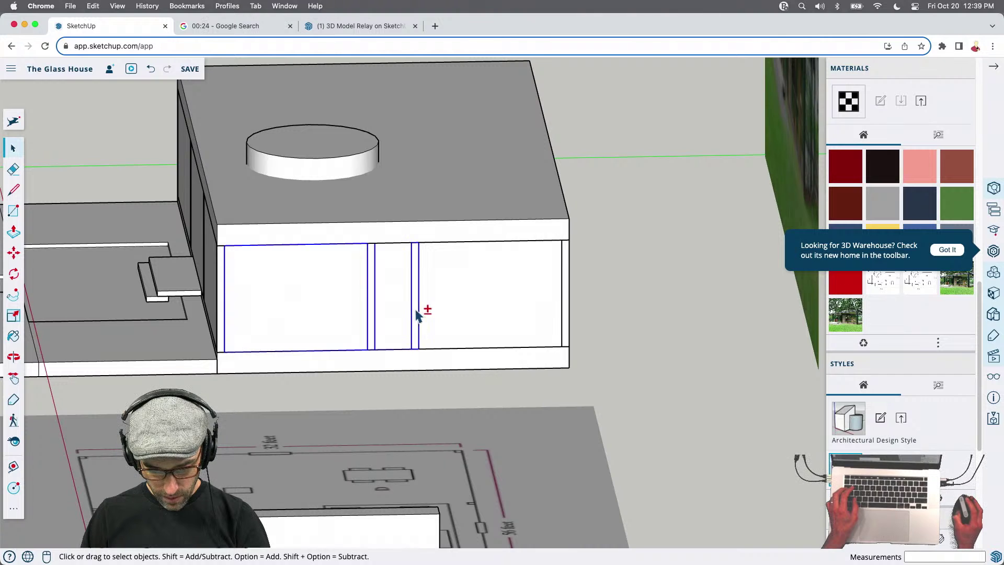
Make the selected front window panels into a component
{"action": "right_click", "coordinate": [439, 312]}
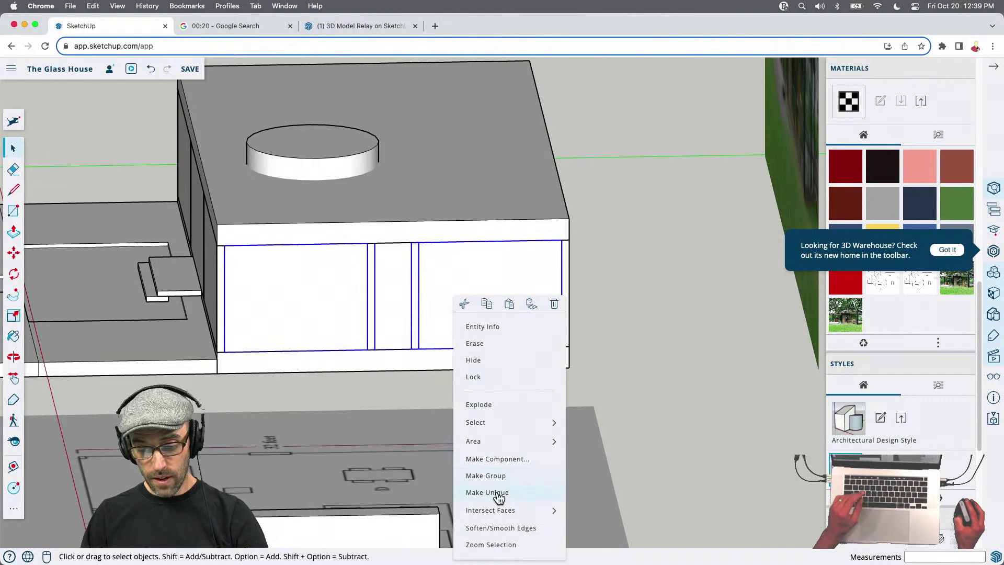
{"action": "left_click", "coordinate": [494, 459]}
{"action": "key", "text": "Return"}
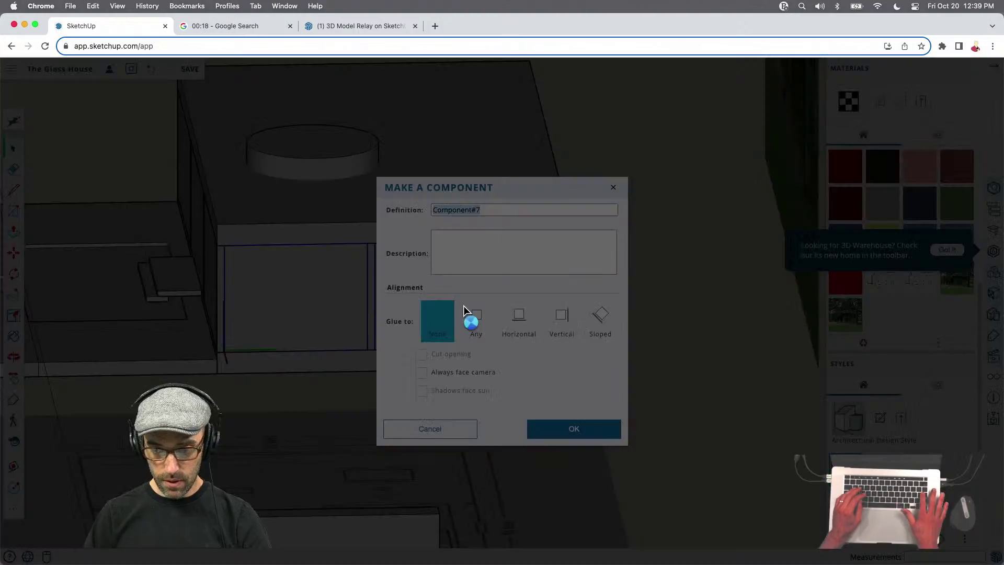
{"action": "scroll", "coordinate": [467, 314], "scroll_direction": "down", "scroll_amount": 5}
{"action": "middle_click_drag", "start_coordinate": [469, 336], "coordinate": [564, 430]}
Copy the window panel component with Move and Alt, undoing a stray first copy
{"action": "key", "text": "m"}
{"action": "key", "text": "alt"}
{"action": "left_click", "coordinate": [551, 488]}
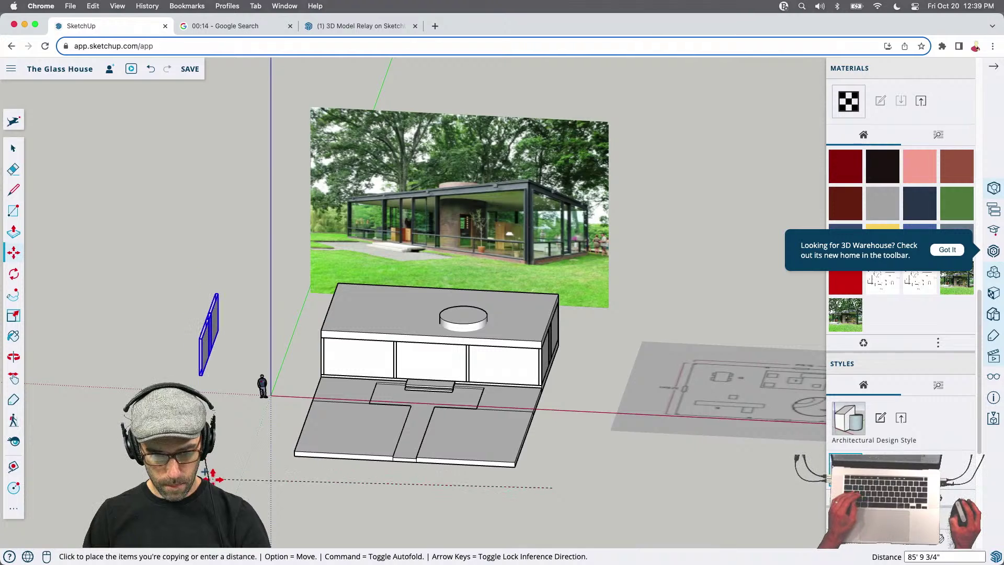
{"action": "key", "text": "Escape"}
{"action": "key", "text": "super+z"}
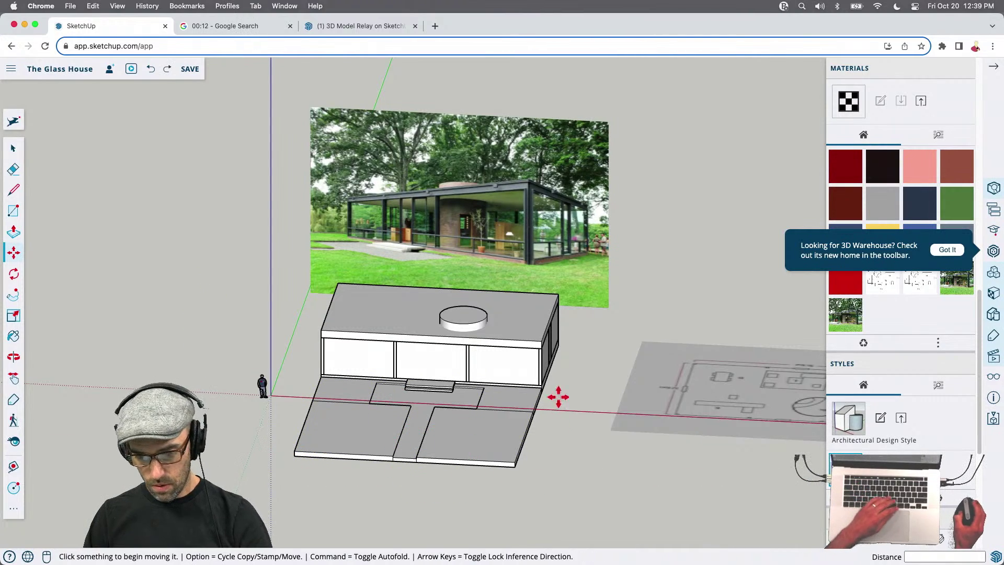
{"action": "middle_click_drag", "start_coordinate": [553, 421], "coordinate": [521, 361]}
{"action": "key", "text": "space"}
{"action": "left_click", "coordinate": [549, 351]}
{"action": "key", "text": "m"}
{"action": "key", "text": "alt"}
{"action": "left_click", "coordinate": [503, 510]}
Mirror the panel copy by scaling it to -1
{"action": "key", "text": "s"}
{"action": "scroll", "coordinate": [251, 313], "scroll_direction": "up", "scroll_amount": 5}
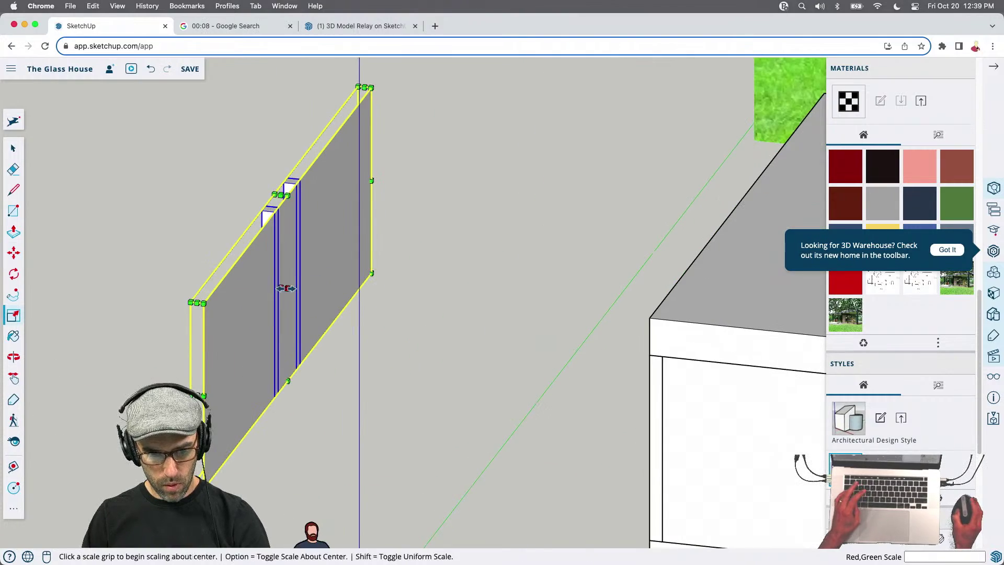
{"action": "left_click", "coordinate": [237, 283]}
{"action": "type", "text": "-1"}
{"action": "key", "text": "Return"}
Move the mirrored panels onto the house's side wall corner
{"action": "key", "text": "m"}
{"action": "left_click", "coordinate": [274, 302]}
{"action": "middle_click_drag", "start_coordinate": [275, 302], "coordinate": [638, 453]}
{"action": "scroll", "coordinate": [751, 454], "scroll_direction": "up", "scroll_amount": 5}
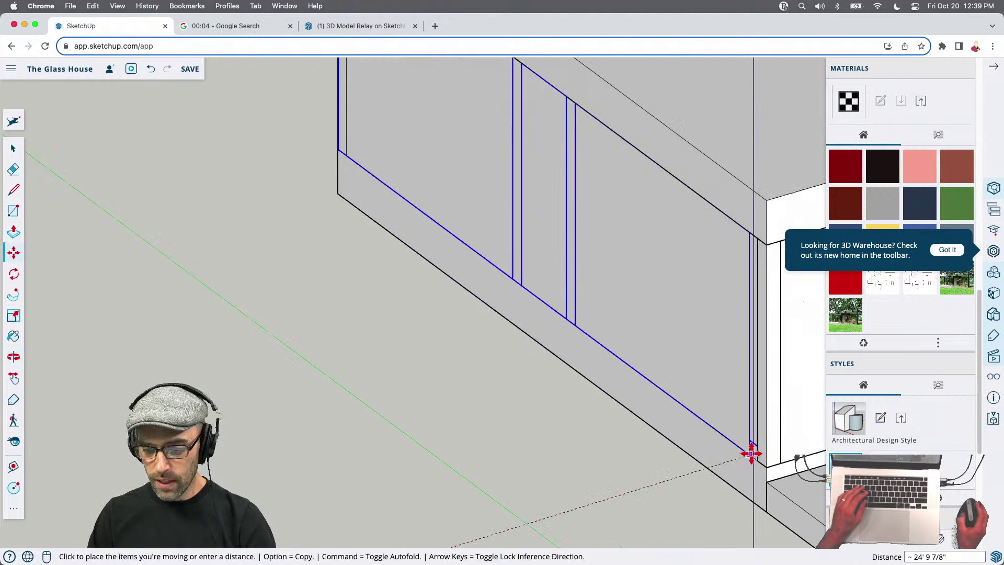
{"action": "left_click", "coordinate": [748, 448]}
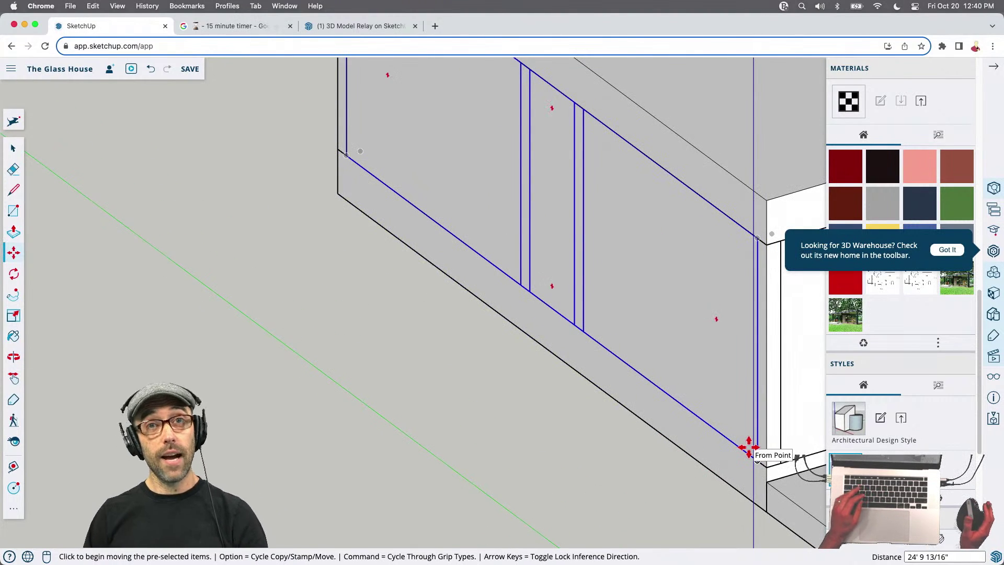
Open the window panel group and its nested right glass panel for editing
{"action": "scroll", "coordinate": [332, 363], "scroll_direction": "down", "scroll_amount": 10}
{"action": "key", "text": "space"}
{"action": "double_click", "coordinate": [486, 335]}
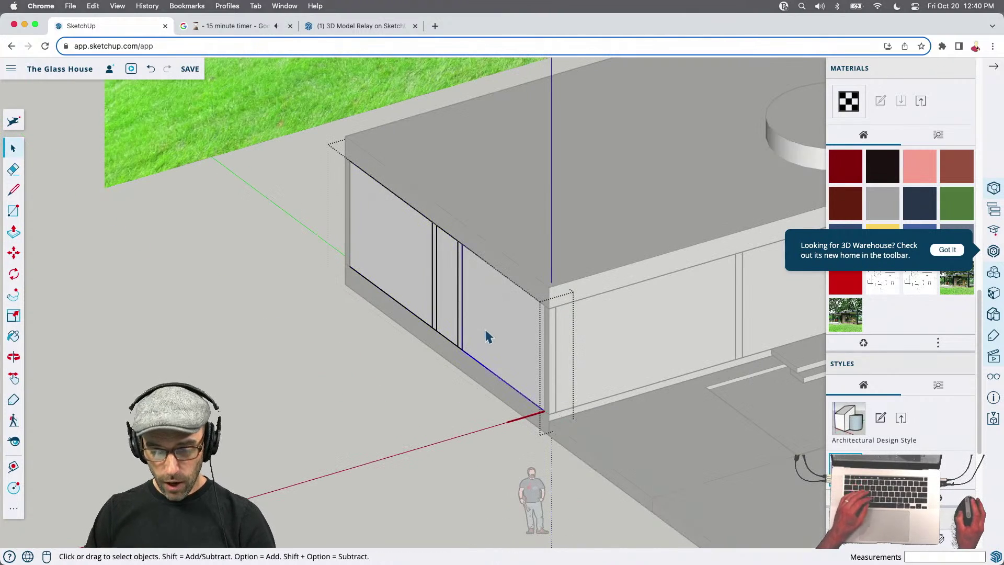
{"action": "double_click", "coordinate": [486, 335]}
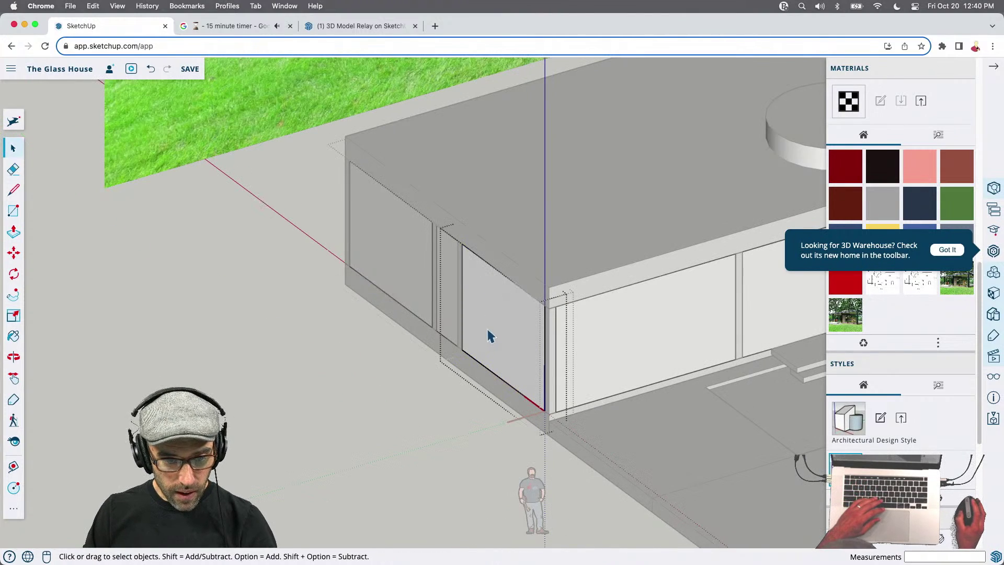
{"action": "left_click", "coordinate": [228, 28]}
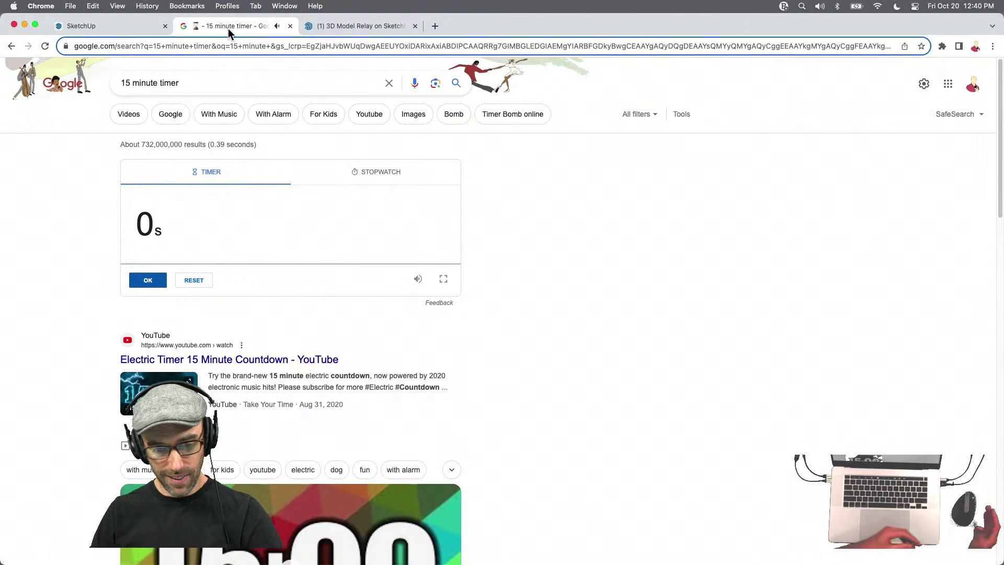
{"action": "left_click", "coordinate": [134, 32]}
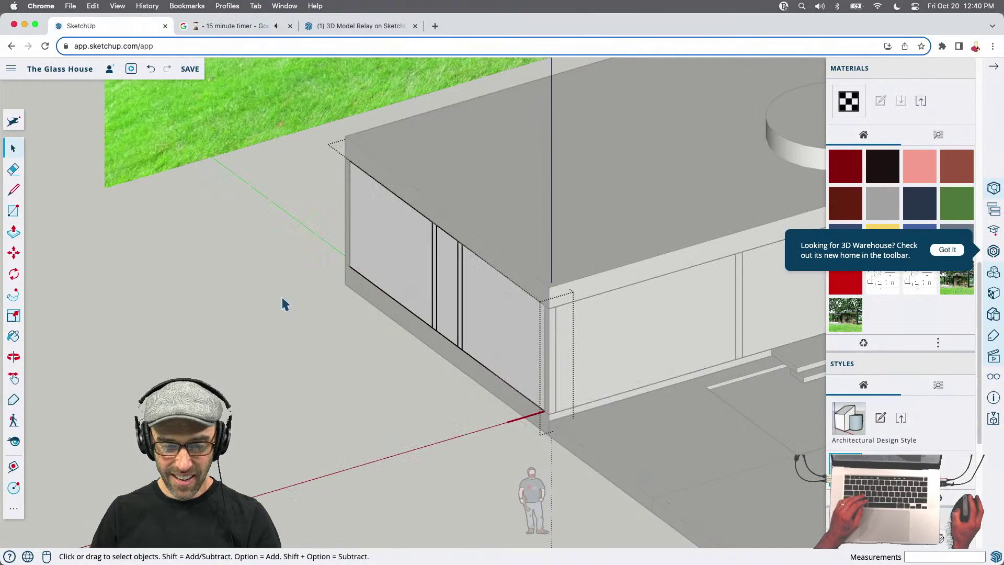
Save the Glass House model without purging, then bring up the 15 minute timer tab
{"action": "left_click", "coordinate": [184, 75]}
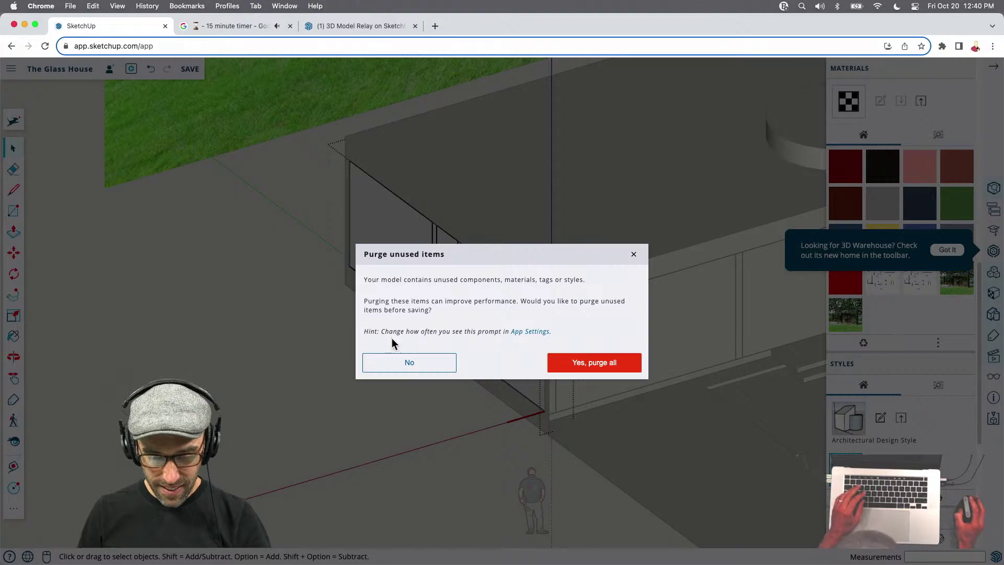
{"action": "left_click", "coordinate": [386, 366]}
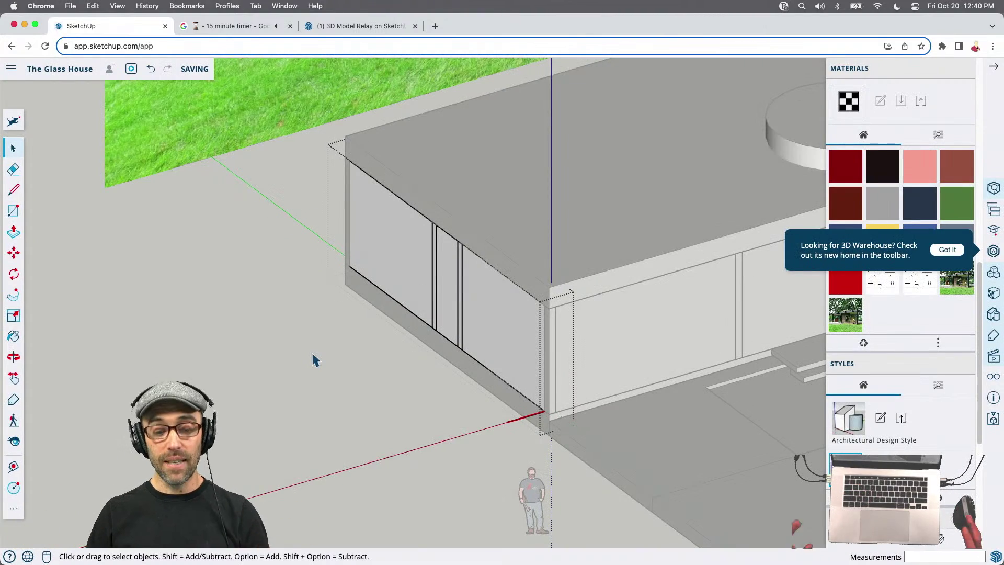
{"action": "scroll", "coordinate": [313, 360], "scroll_direction": "down", "scroll_amount": 10}
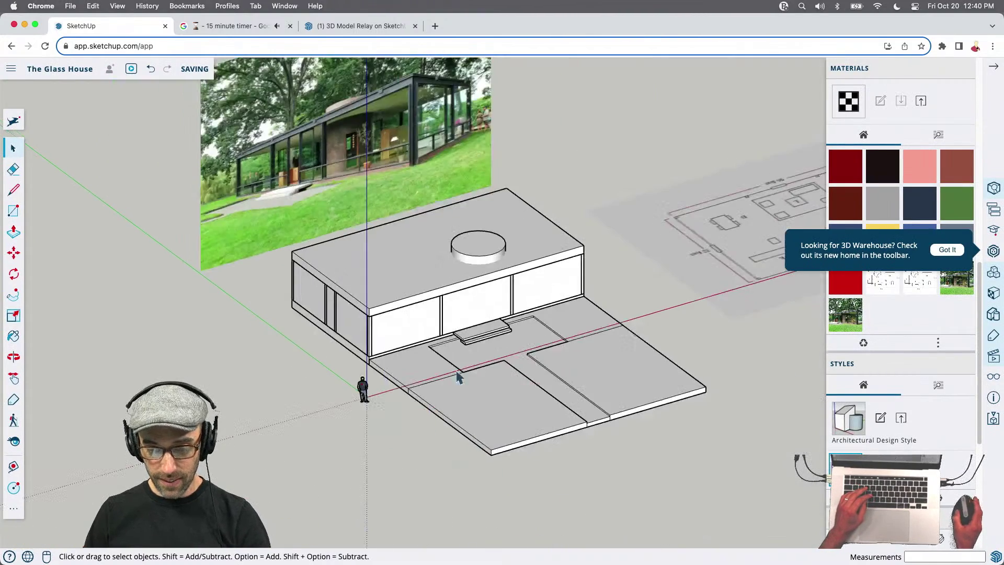
{"action": "scroll", "coordinate": [298, 378], "scroll_direction": "down", "scroll_amount": 1}
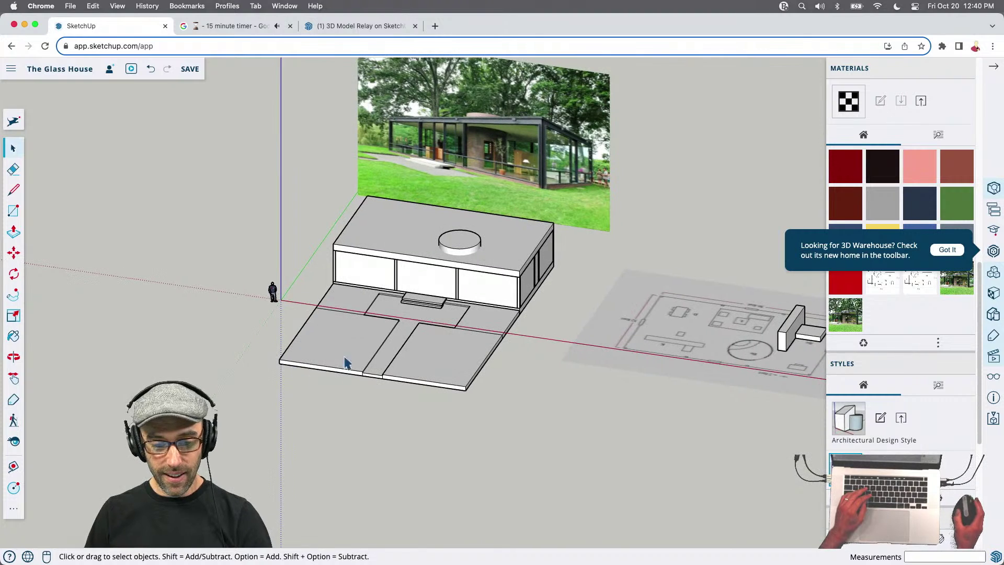
{"action": "left_click", "coordinate": [239, 29]}
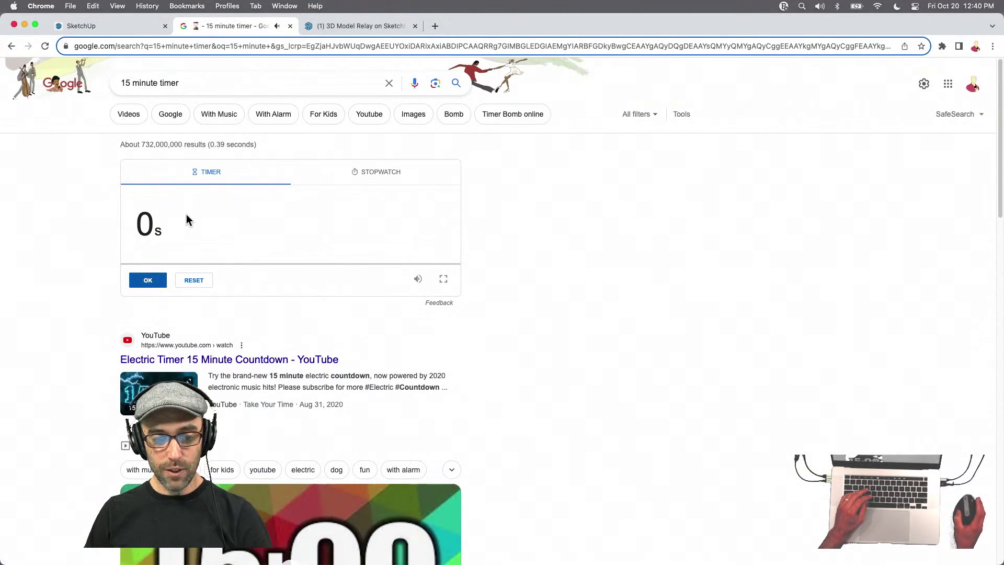
Enter '15m 00' as the Google timer's duration for a 15-minute countdown
{"action": "left_click", "coordinate": [152, 230]}
{"action": "type", "text": "15m "}
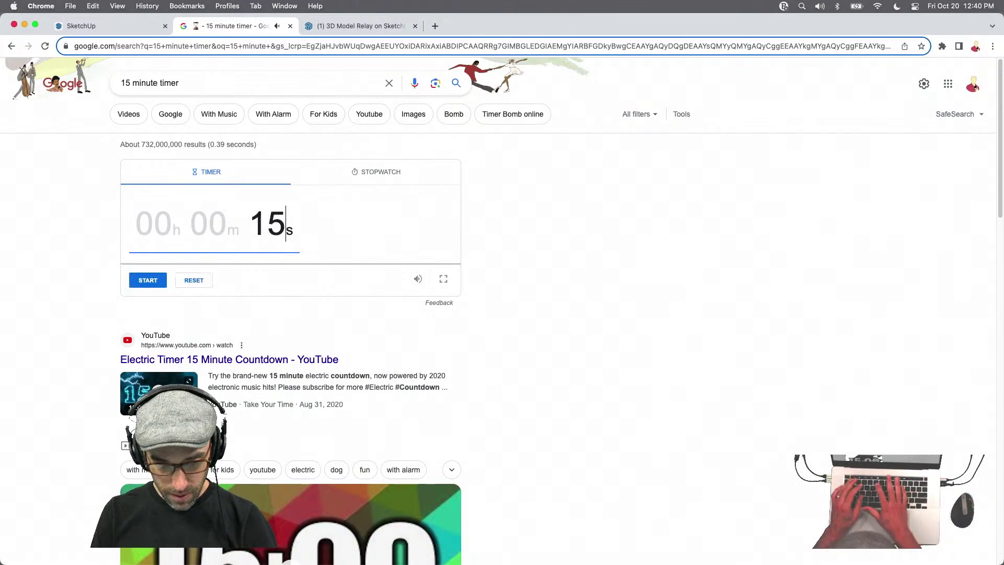
{"action": "type", "text": "00"}
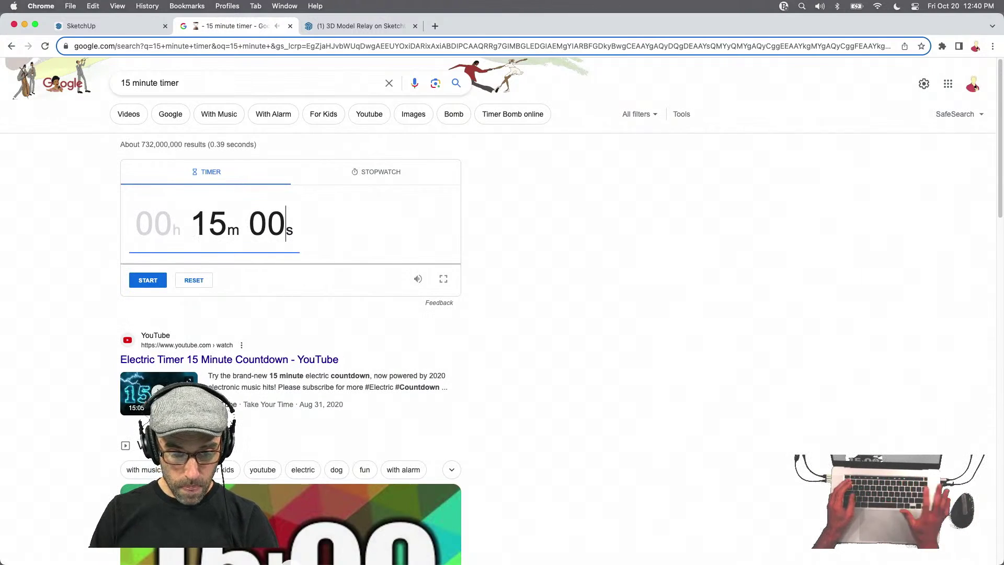
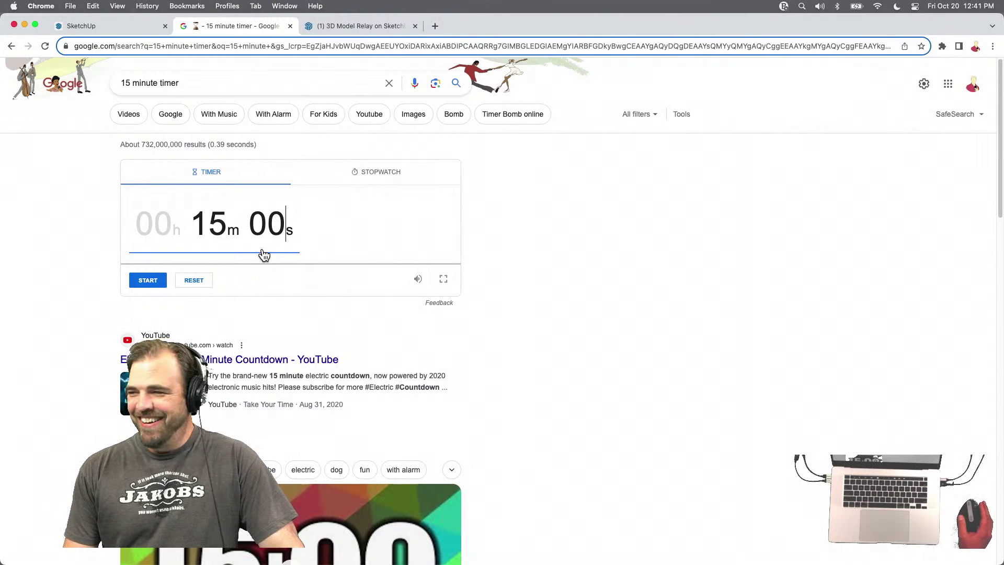
Change the Google timer to 15 minutes, start the countdown, and switch back to the SketchUp tab
{"action": "left_click", "coordinate": [217, 229]}
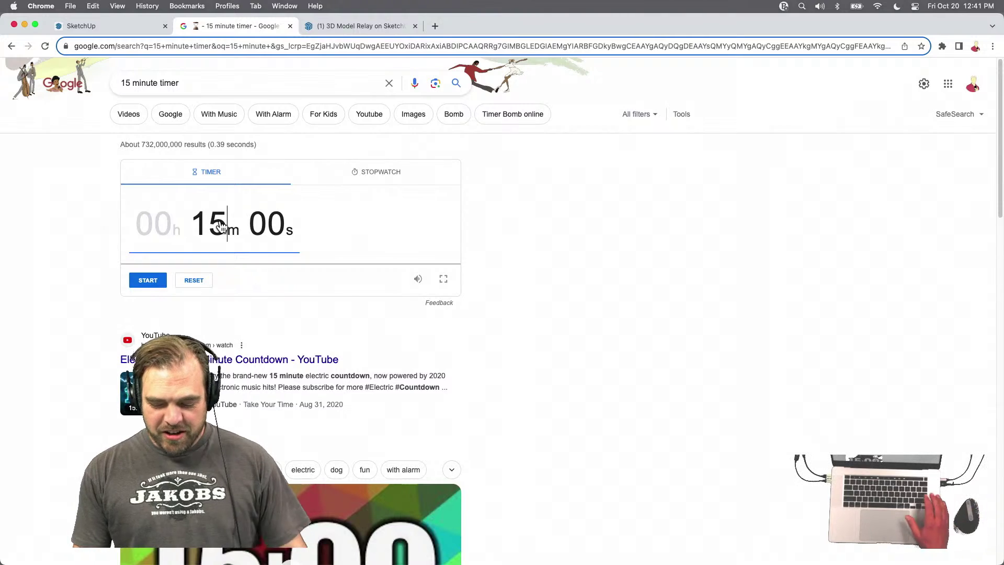
{"action": "key", "text": "BackSpace"}
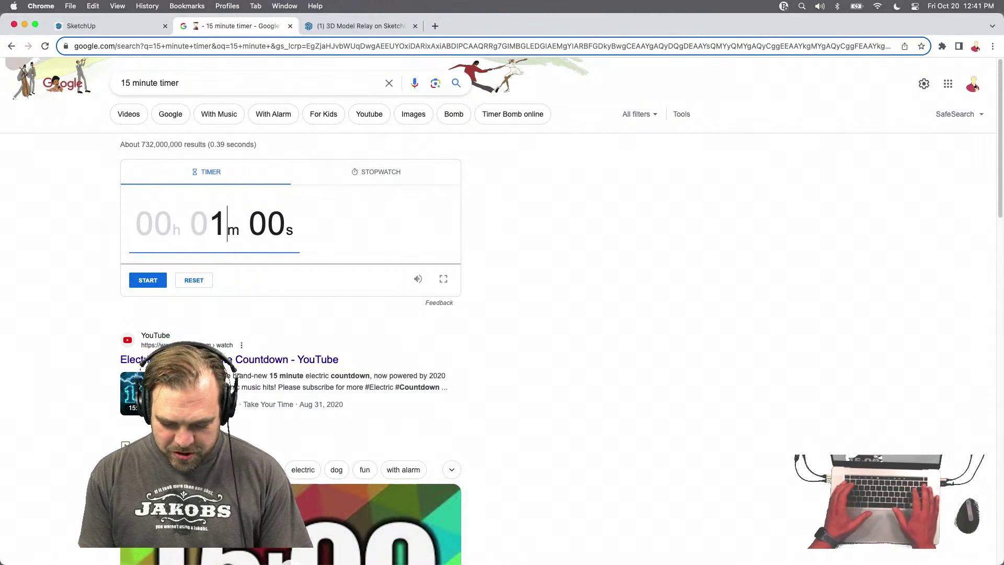
{"action": "key", "text": "BackSpace"}
{"action": "type", "text": "8"}
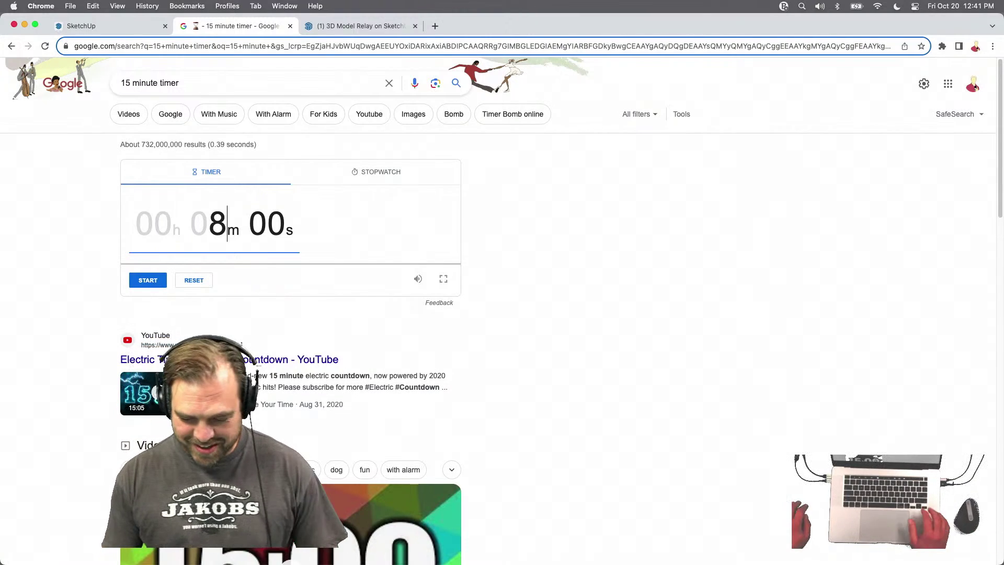
{"action": "key", "text": "BackSpace"}
{"action": "type", "text": "15"}
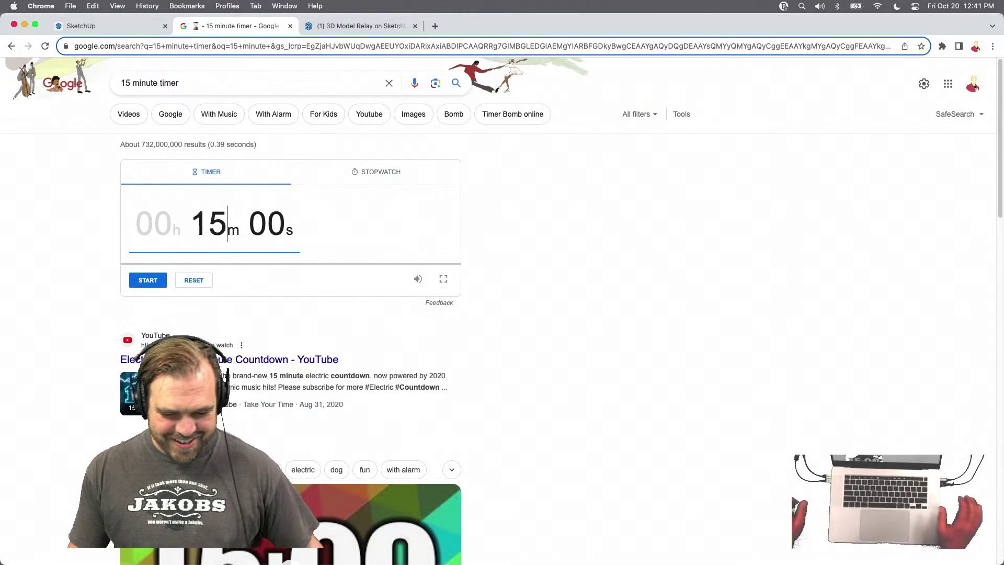
{"action": "left_click", "coordinate": [142, 282]}
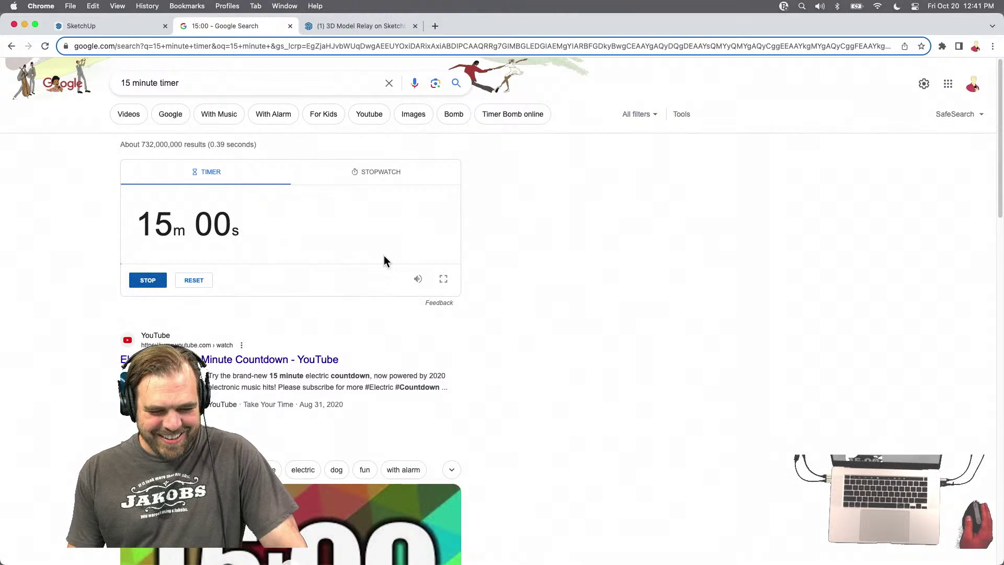
{"action": "left_click", "coordinate": [147, 30]}
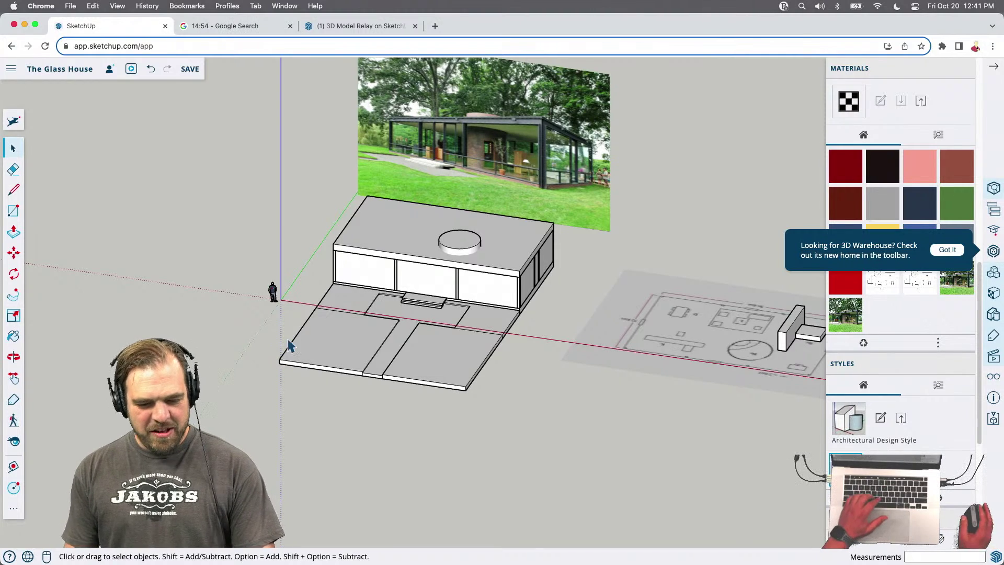
Orbit and zoom in on the glass house's corner wall, ending on a lower, frontal view
{"action": "middle_click_drag", "start_coordinate": [442, 302], "coordinate": [390, 347]}
{"action": "scroll", "coordinate": [474, 308], "scroll_direction": "up", "scroll_amount": 3}
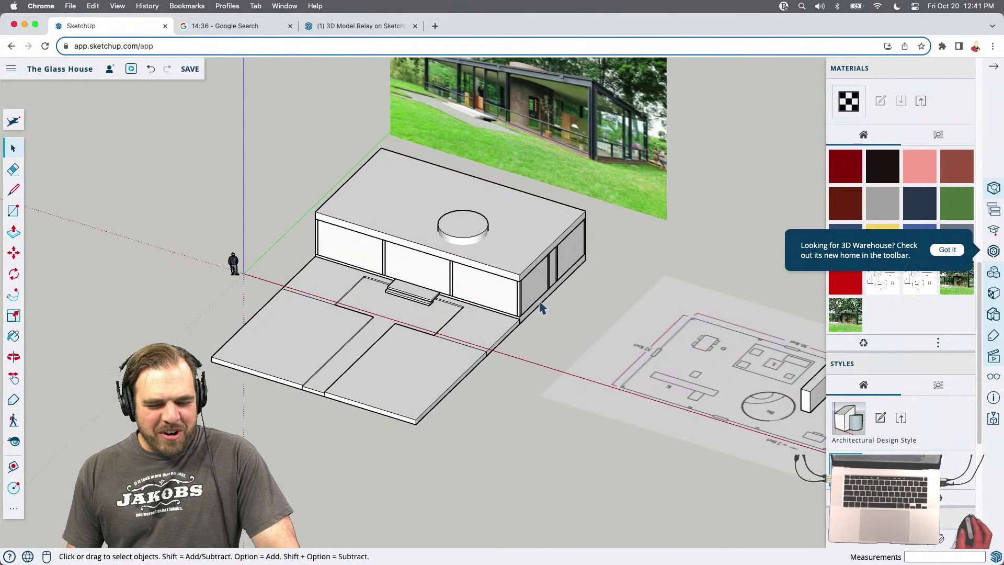
{"action": "scroll", "coordinate": [538, 312], "scroll_direction": "up", "scroll_amount": 8}
{"action": "middle_click_drag", "start_coordinate": [538, 312], "coordinate": [580, 400]}
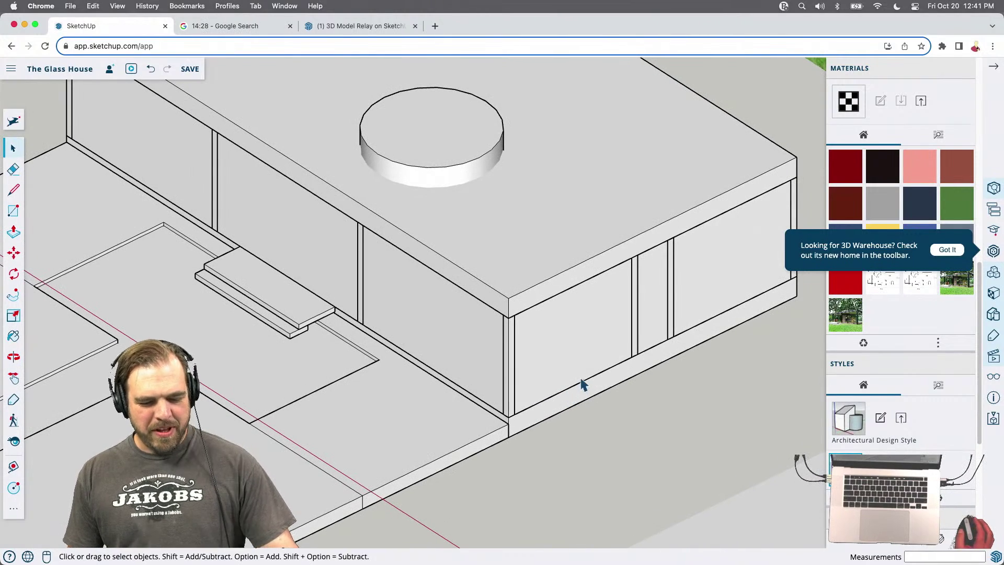
{"action": "scroll", "coordinate": [617, 359], "scroll_direction": "up", "scroll_amount": 1}
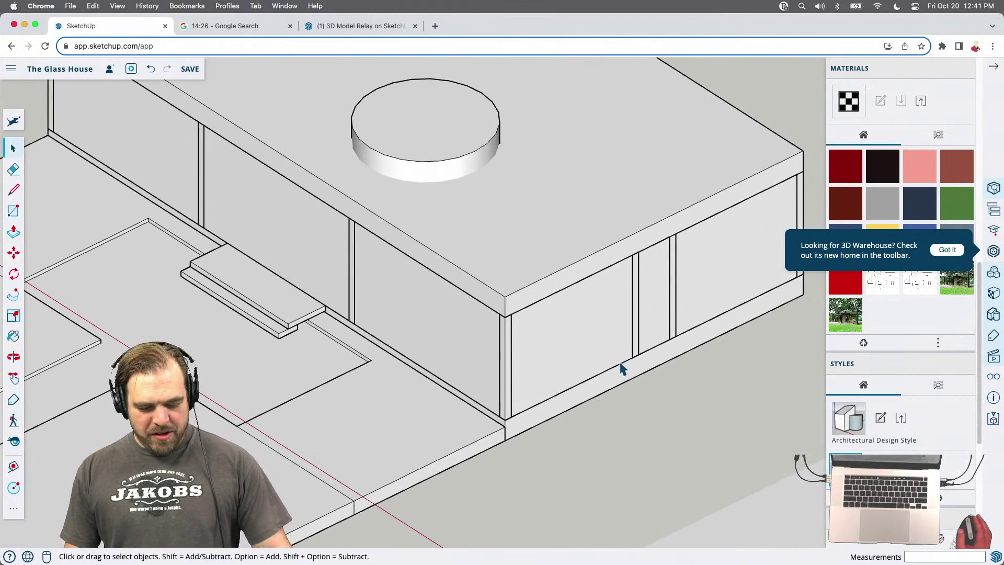
{"action": "key", "text": "z"}
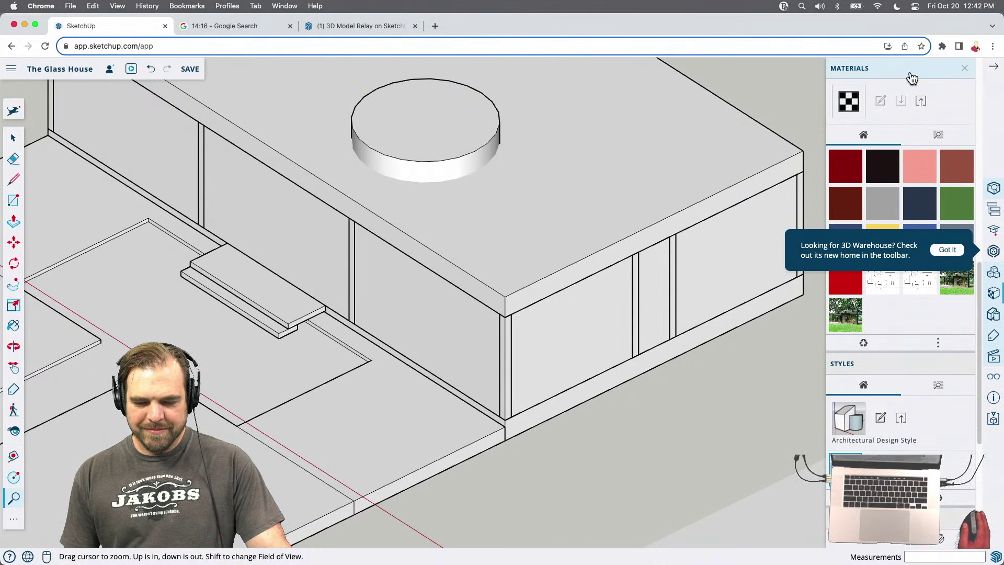
{"action": "key", "text": "space"}
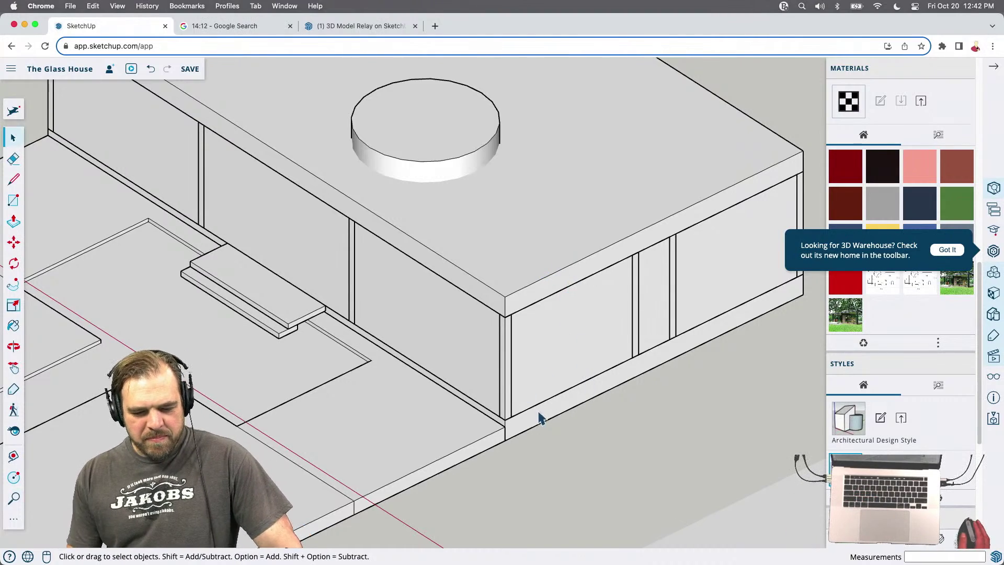
{"action": "middle_click_drag", "start_coordinate": [574, 482], "coordinate": [664, 400]}
Collapse the Materials and Styles panels, dismiss the 3D Warehouse tip, then collapse Tags, Scenes and Components
{"action": "left_click", "coordinate": [899, 66]}
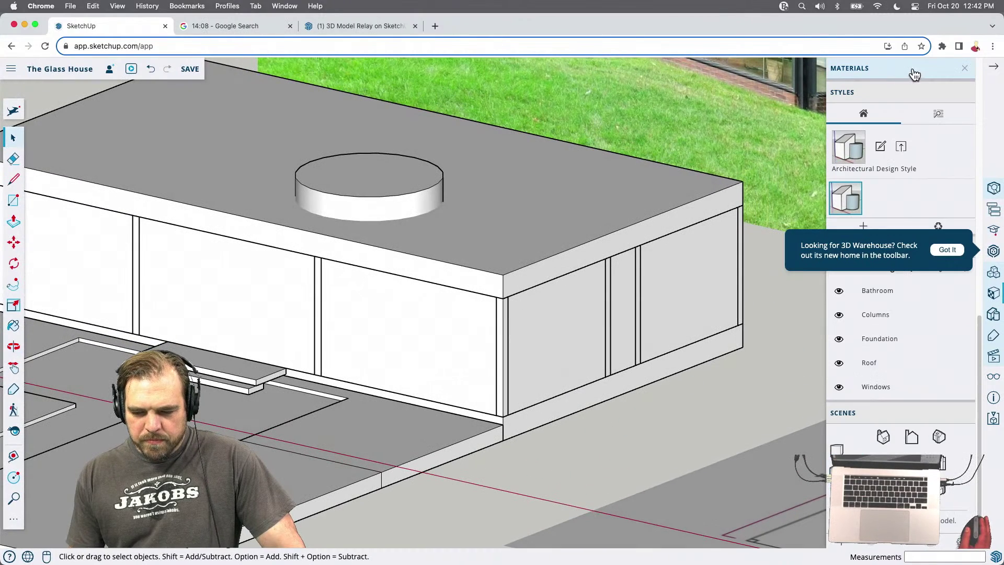
{"action": "left_click", "coordinate": [904, 97]}
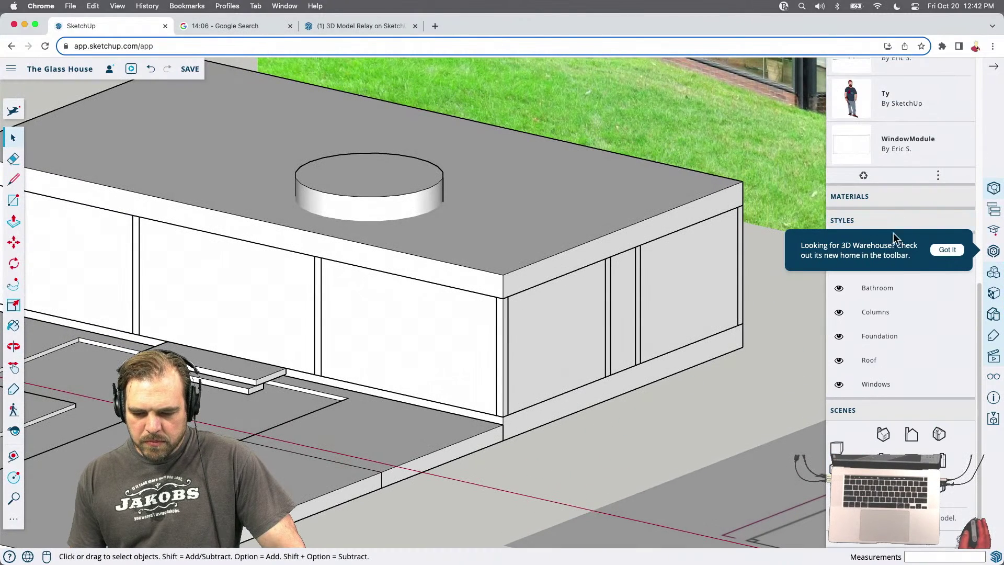
{"action": "left_click", "coordinate": [946, 250]}
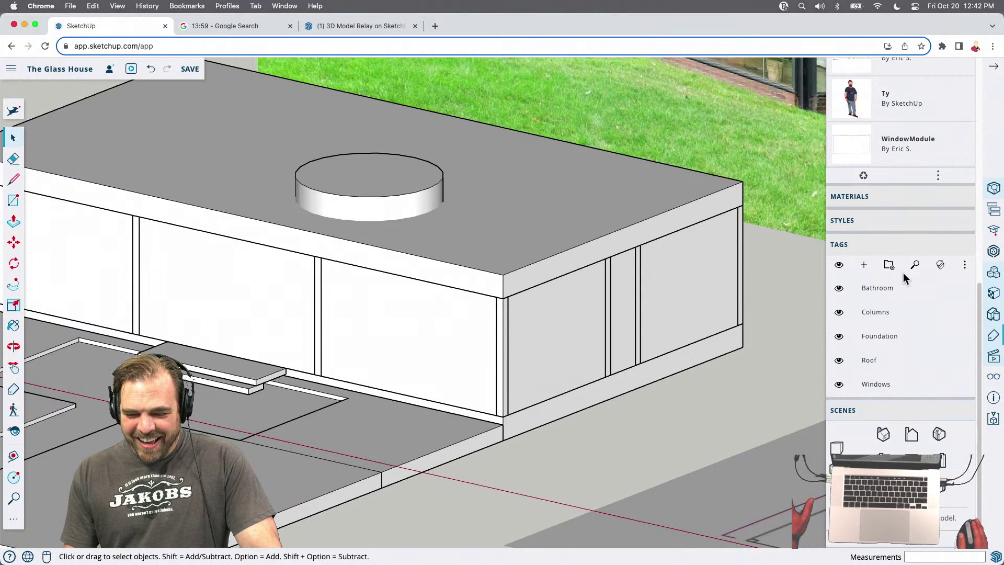
{"action": "left_click", "coordinate": [891, 249]}
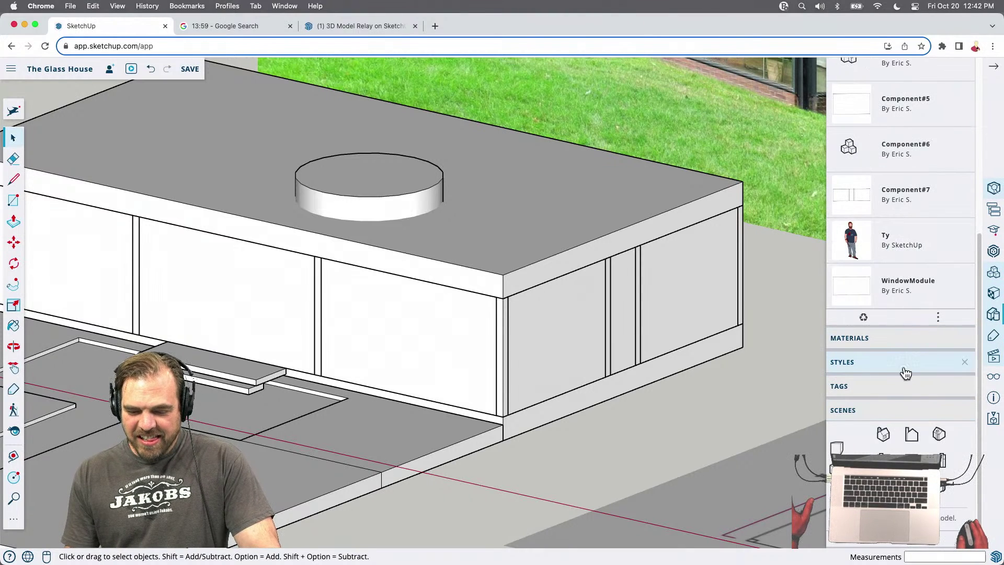
{"action": "left_click", "coordinate": [898, 391]}
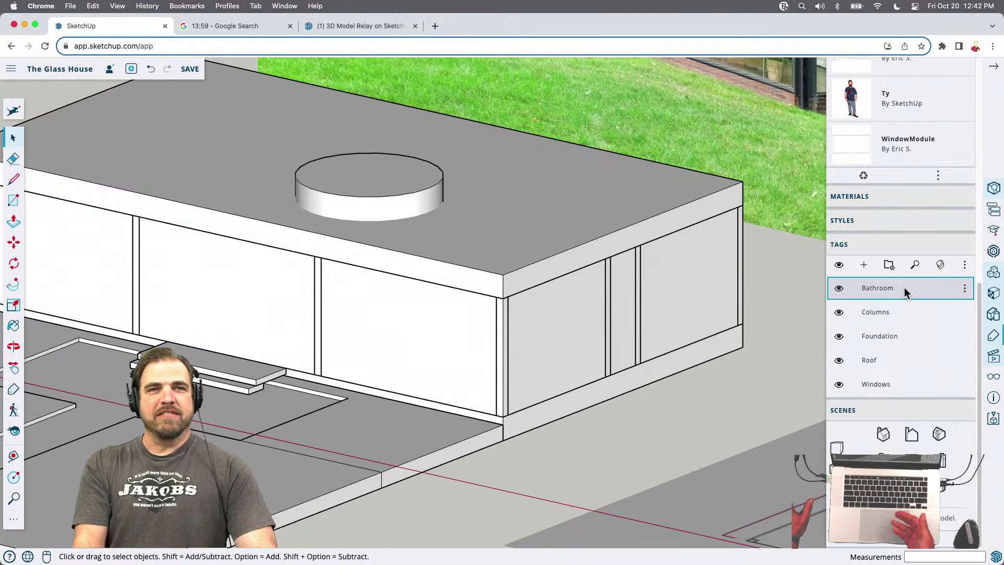
{"action": "left_click", "coordinate": [901, 246]}
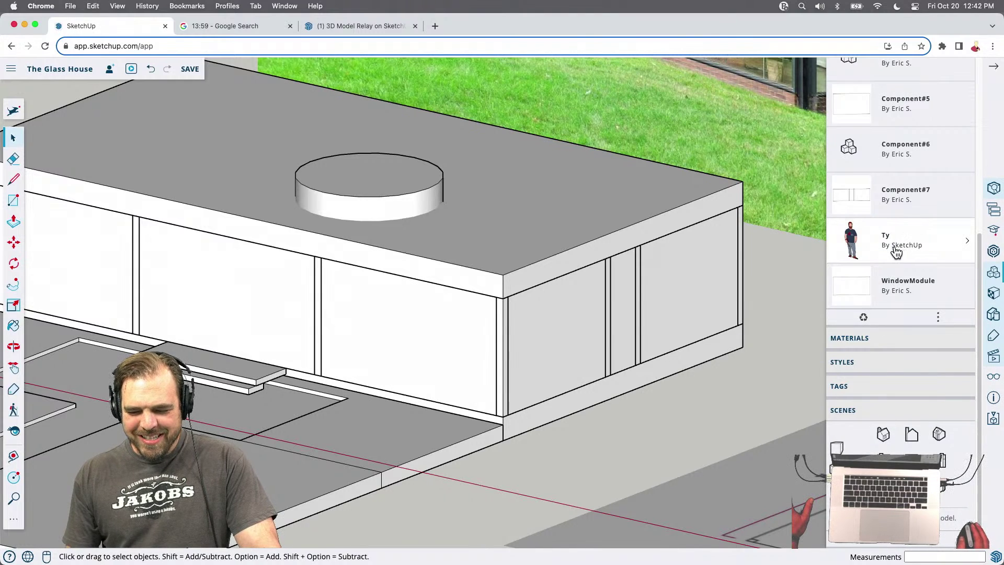
{"action": "left_click", "coordinate": [893, 411]}
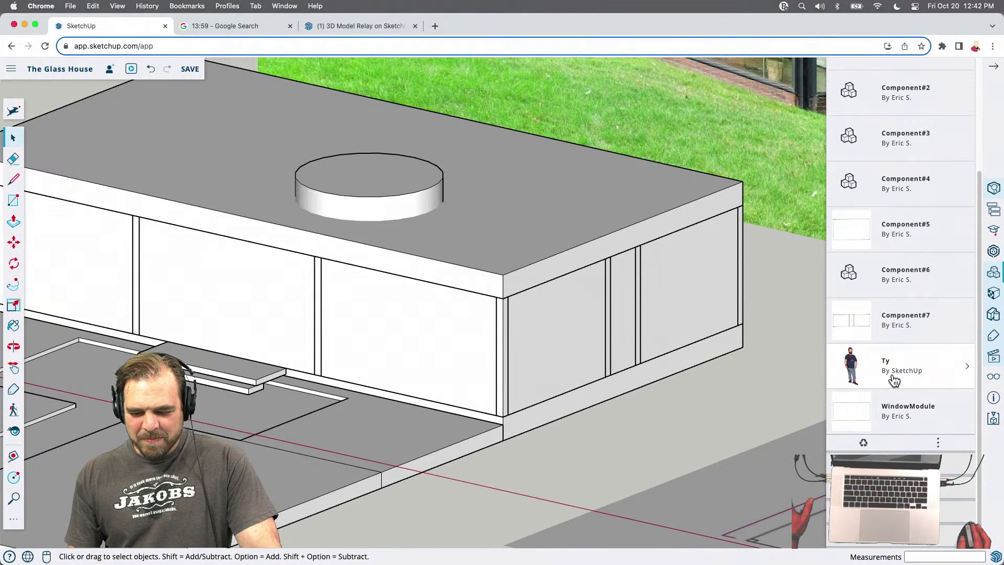
{"action": "scroll", "coordinate": [858, 162], "scroll_direction": "up", "scroll_amount": 5}
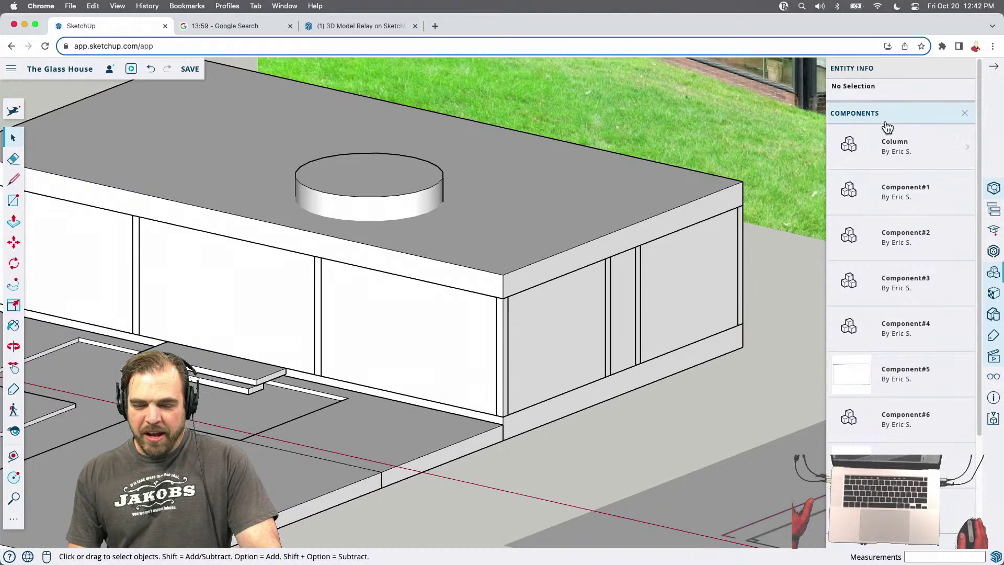
{"action": "left_click", "coordinate": [889, 114]}
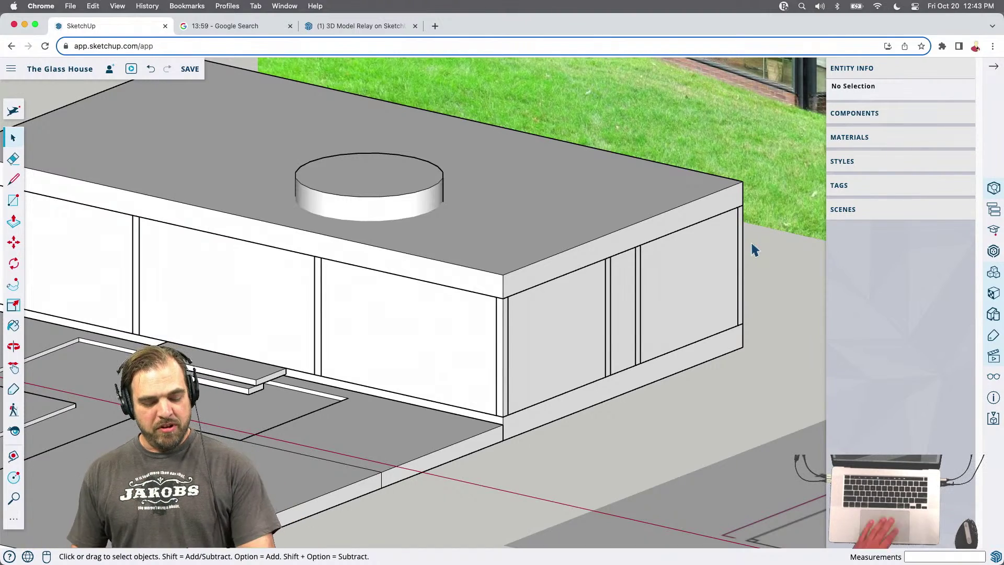
Window-select all 13 house parts and Move-copy the house to the left of the original
{"action": "middle_click_drag", "start_coordinate": [585, 271], "coordinate": [649, 386]}
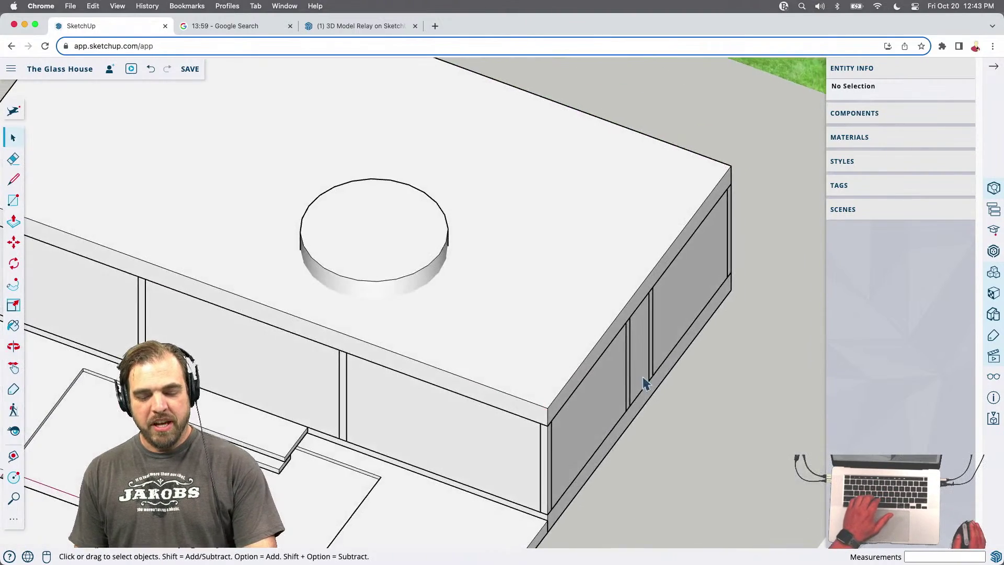
{"action": "scroll", "coordinate": [650, 389], "scroll_direction": "down", "scroll_amount": 10}
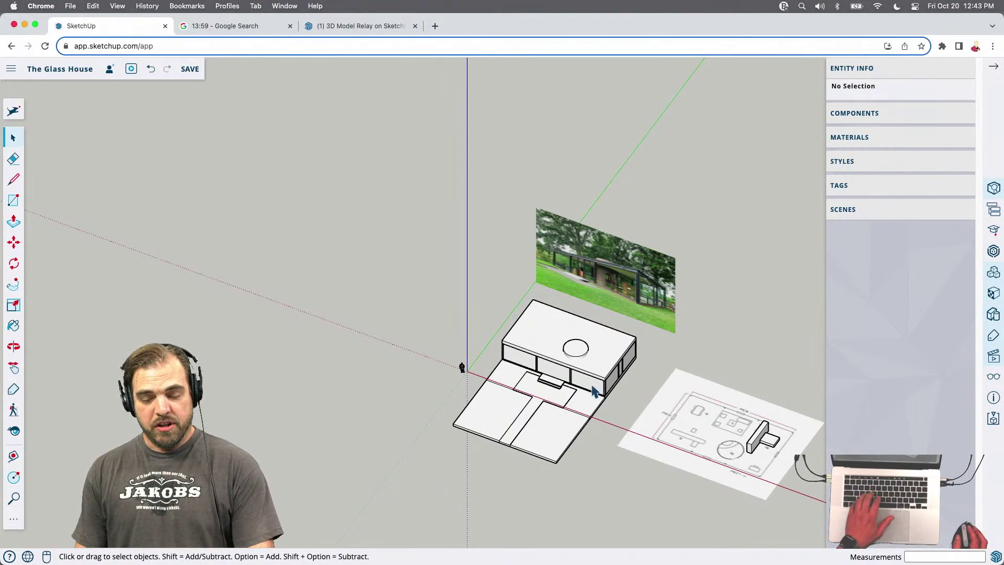
{"action": "scroll", "coordinate": [591, 385], "scroll_direction": "up", "scroll_amount": 3}
{"action": "left_click_drag", "start_coordinate": [342, 247], "coordinate": [727, 547]}
{"action": "key", "text": "m"}
{"action": "key", "text": "alt"}
{"action": "left_click", "coordinate": [603, 442]}
{"action": "left_click", "coordinate": [338, 344]}
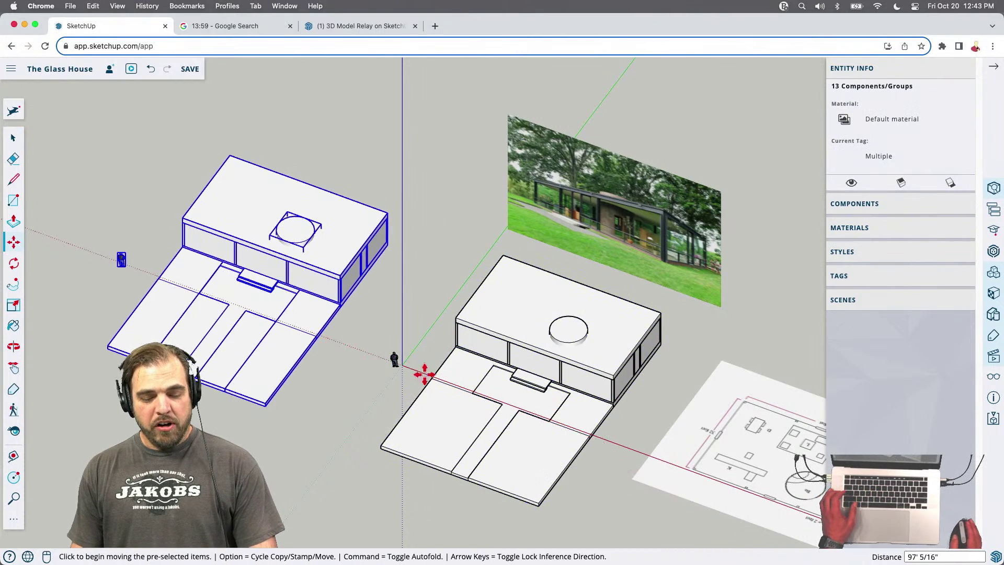
Place more house copies at the lower left and to the right, then undo the last copy
{"action": "scroll", "coordinate": [381, 370], "scroll_direction": "down", "scroll_amount": 3}
{"action": "key", "text": "alt"}
{"action": "left_click", "coordinate": [387, 375]}
{"action": "scroll", "coordinate": [313, 467], "scroll_direction": "down", "scroll_amount": 3}
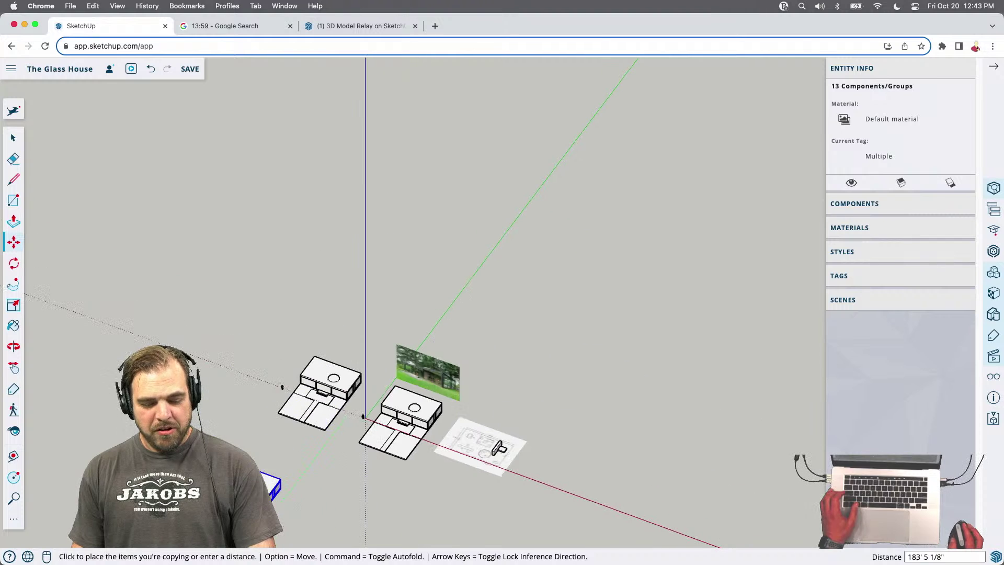
{"action": "left_click", "coordinate": [278, 523]}
{"action": "key", "text": "alt"}
{"action": "left_click", "coordinate": [279, 497]}
{"action": "left_click", "coordinate": [212, 387]}
{"action": "key", "text": "alt"}
{"action": "left_click", "coordinate": [211, 387]}
{"action": "left_click", "coordinate": [612, 414]}
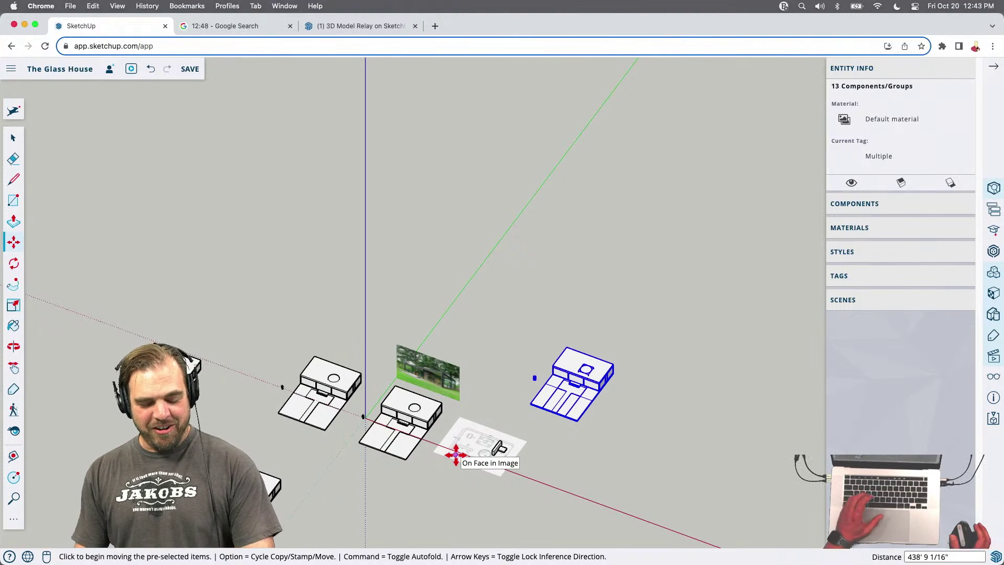
{"action": "key", "text": "super+z"}
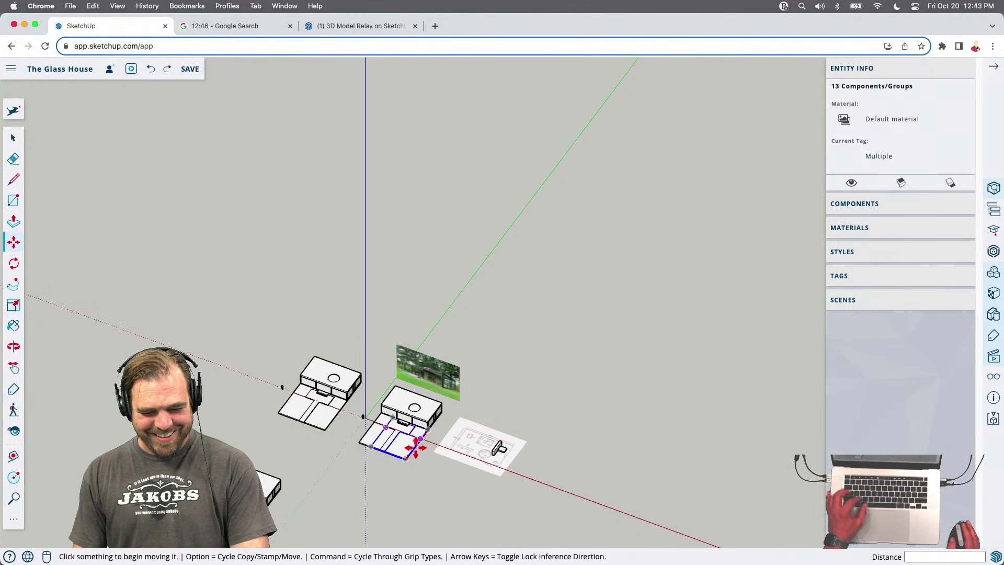
Undo the left house copy and reframe the view of the whole model
{"action": "key", "text": "super+z"}
{"action": "scroll", "coordinate": [428, 451], "scroll_direction": "up", "scroll_amount": 10}
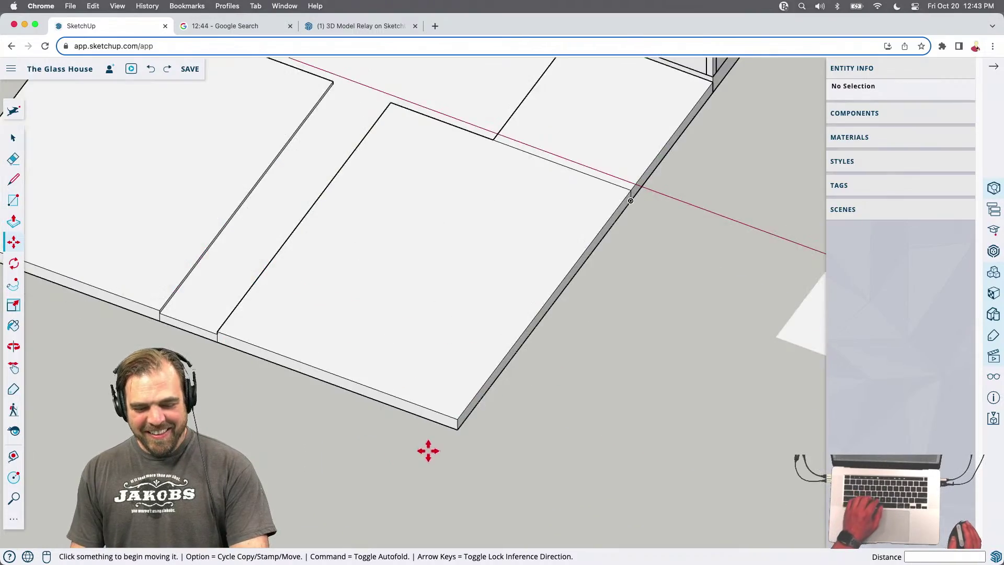
{"action": "scroll", "coordinate": [428, 451], "scroll_direction": "down", "scroll_amount": 10}
{"action": "middle_click_drag", "start_coordinate": [591, 381], "coordinate": [419, 381]}
{"action": "key", "text": "m"}
{"action": "scroll", "coordinate": [392, 293], "scroll_direction": "up", "scroll_amount": 6}
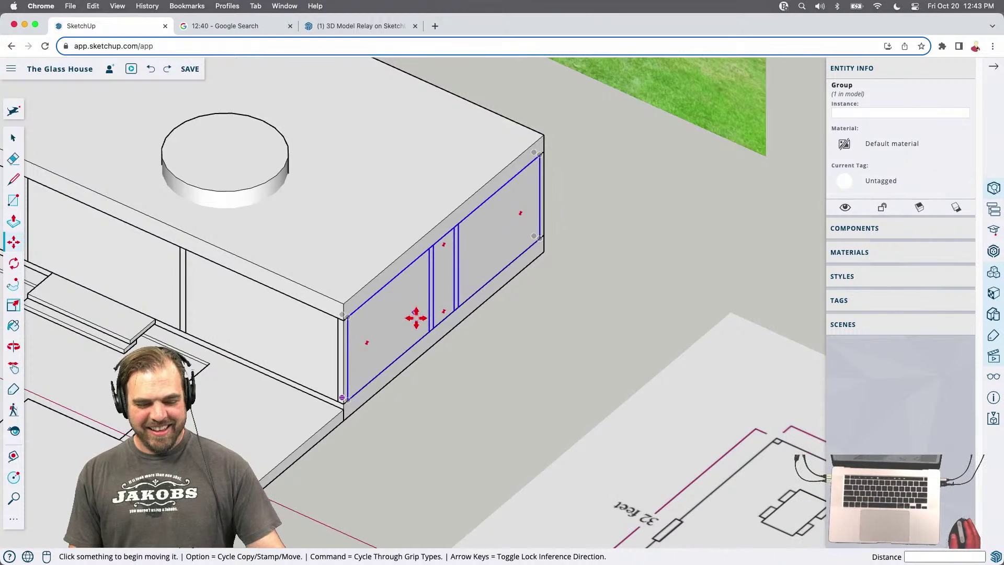
{"action": "key", "text": "z"}
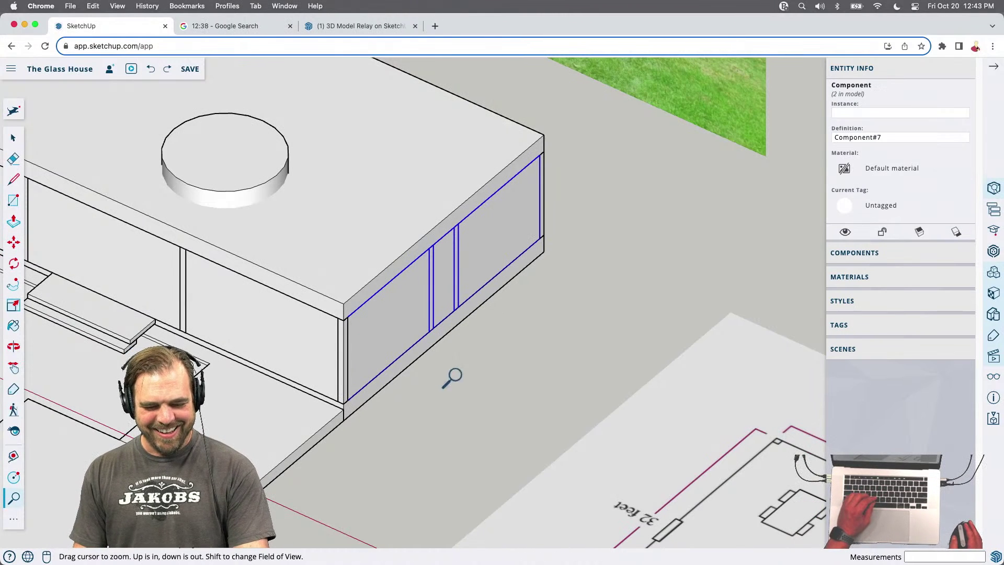
{"action": "key", "text": "space"}
Select the corner glass-wall component, start moving it, then cancel the move
{"action": "left_click", "coordinate": [407, 343]}
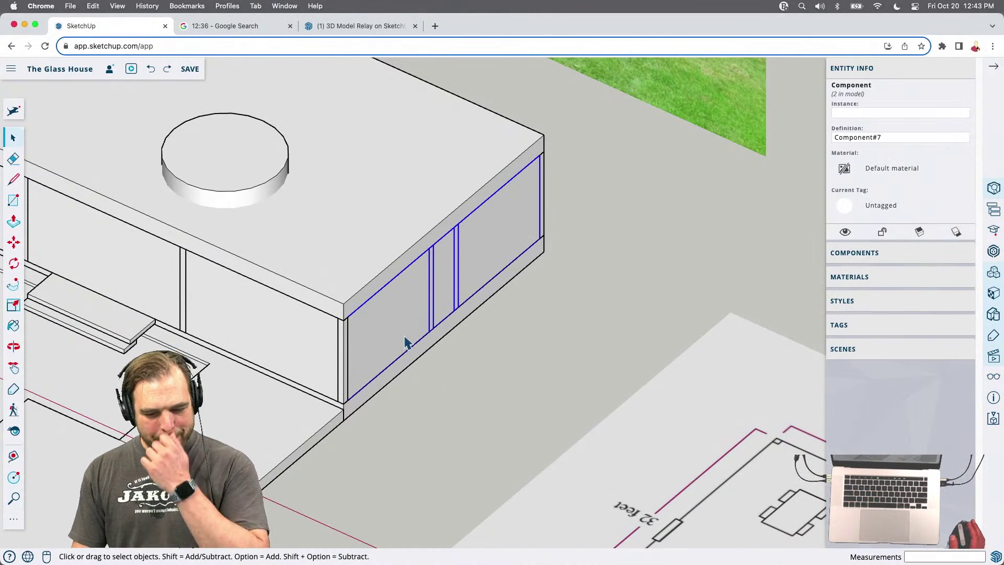
{"action": "key", "text": "m"}
{"action": "left_click", "coordinate": [448, 338]}
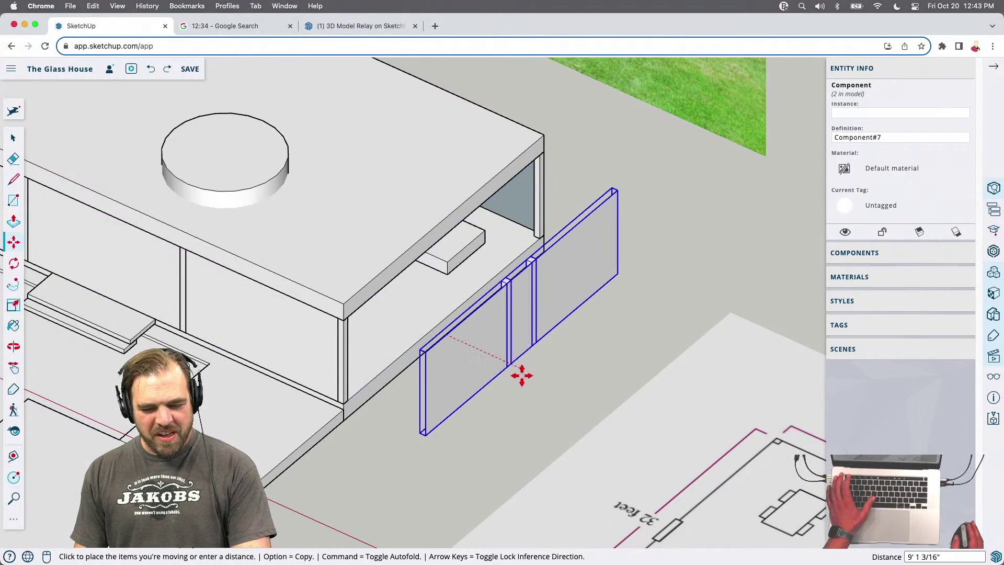
{"action": "key", "text": "space"}
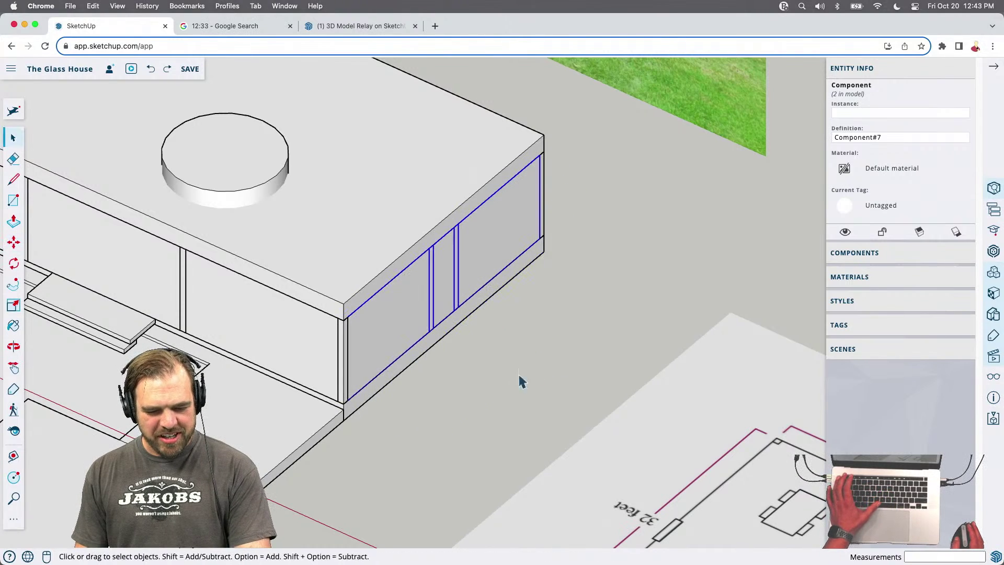
Move the front-left glass wall module onto the house corner endpoint and select the right-side module
{"action": "left_click", "coordinate": [318, 355]}
{"action": "scroll", "coordinate": [478, 314], "scroll_direction": "down", "scroll_amount": 3}
{"action": "key", "text": "m"}
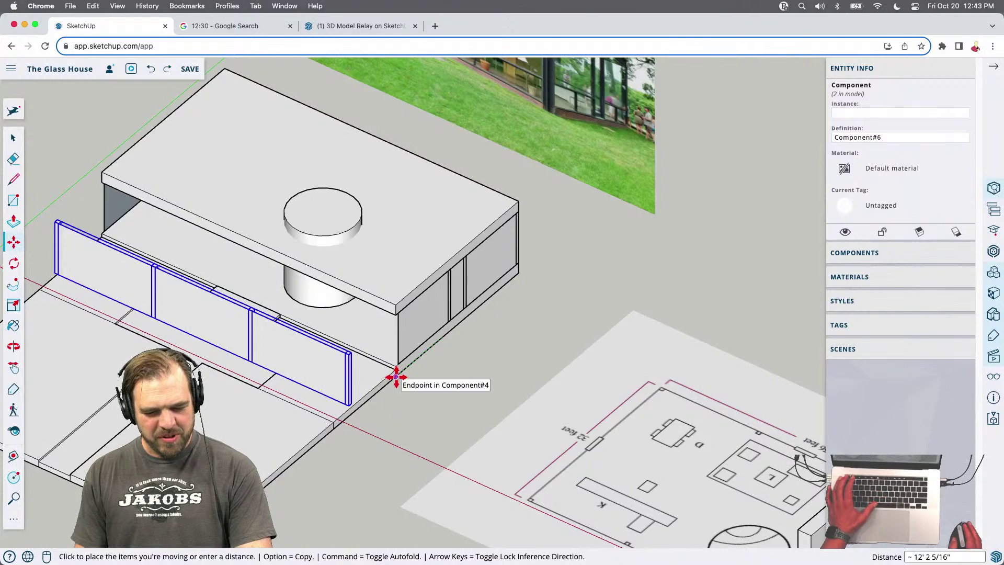
{"action": "left_click", "coordinate": [396, 376]}
{"action": "key", "text": "space"}
{"action": "scroll", "coordinate": [390, 348], "scroll_direction": "up", "scroll_amount": 6}
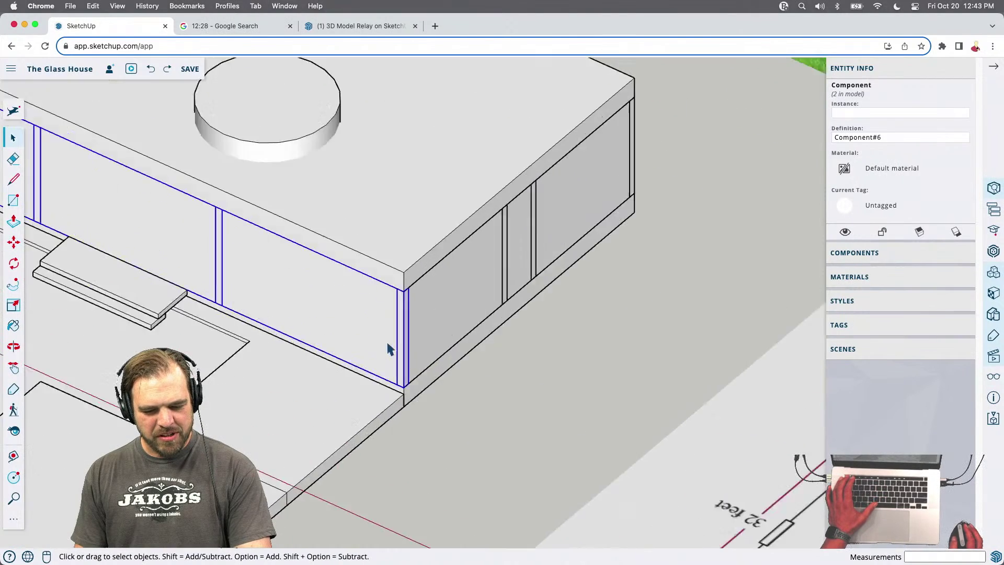
{"action": "scroll", "coordinate": [390, 341], "scroll_direction": "down", "scroll_amount": 4}
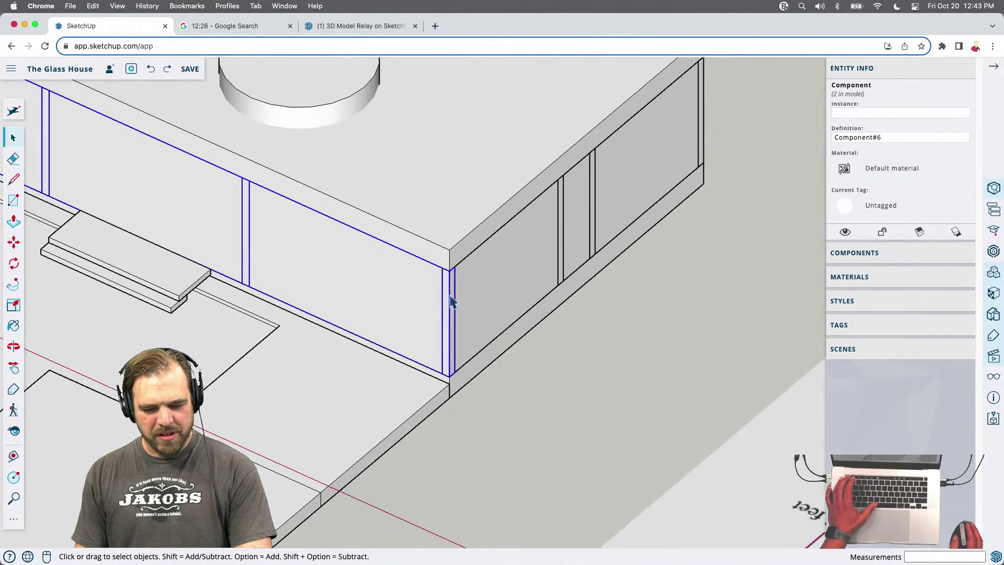
{"action": "left_click", "coordinate": [517, 283]}
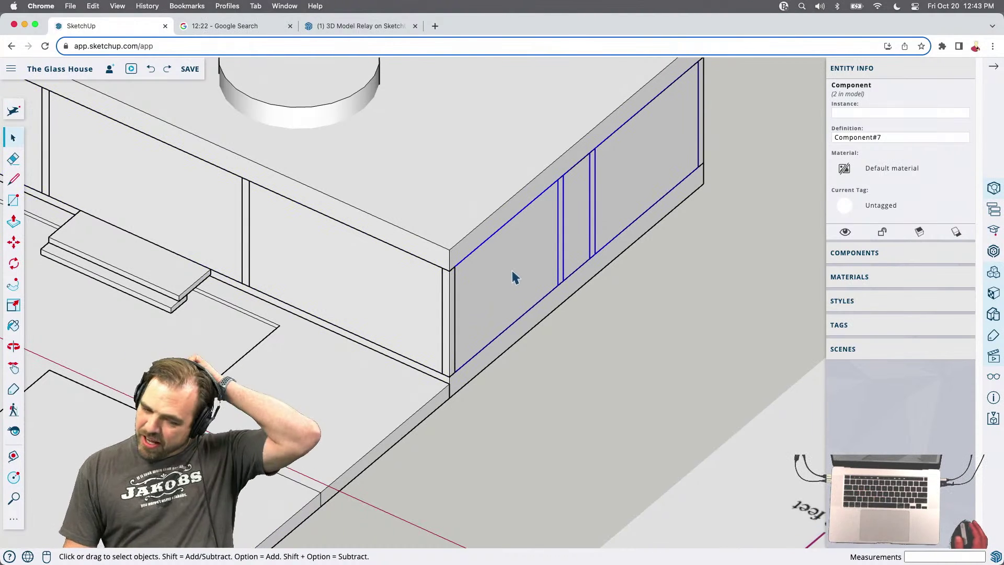
{"action": "scroll", "coordinate": [513, 278], "scroll_direction": "down", "scroll_amount": 3}
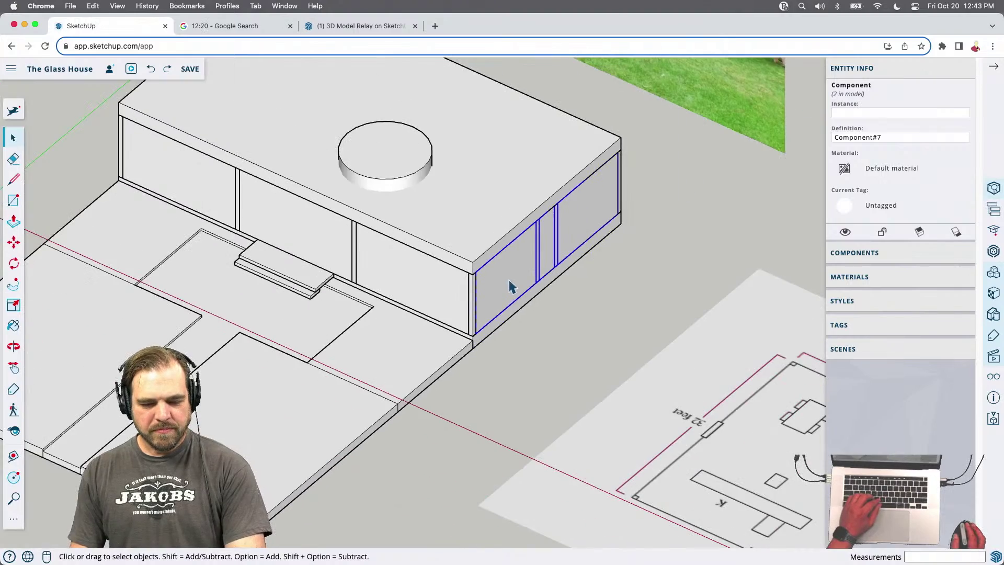
{"action": "middle_click_drag", "start_coordinate": [468, 255], "coordinate": [450, 218]}
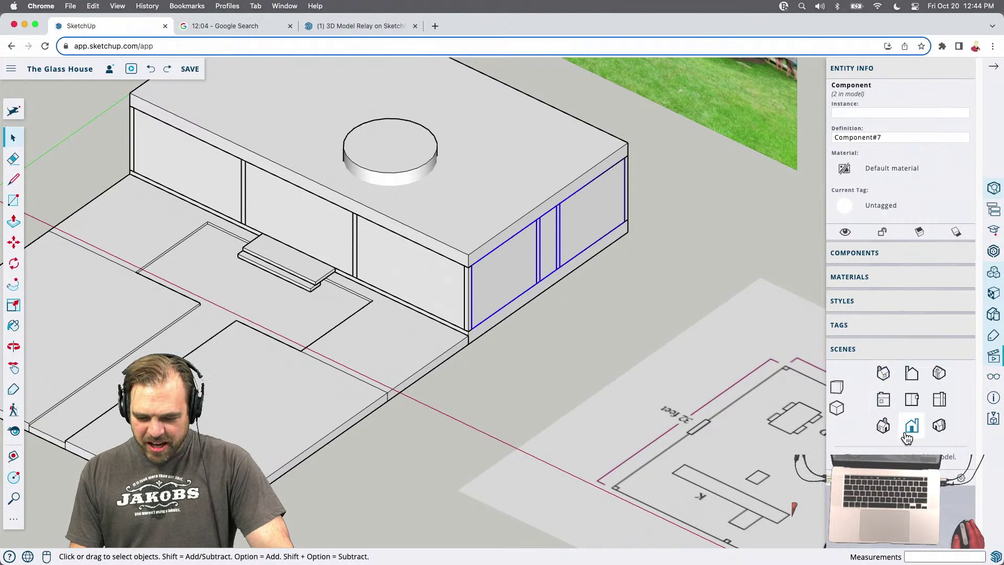
Jump to preset scene views and set the field of view to 50°
{"action": "left_click", "coordinate": [938, 428]}
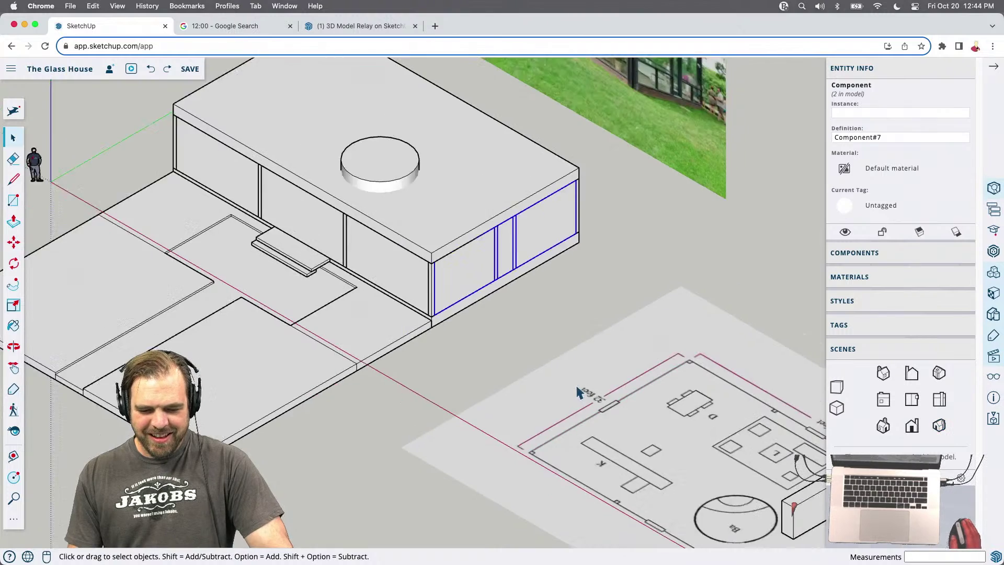
{"action": "key", "text": "z"}
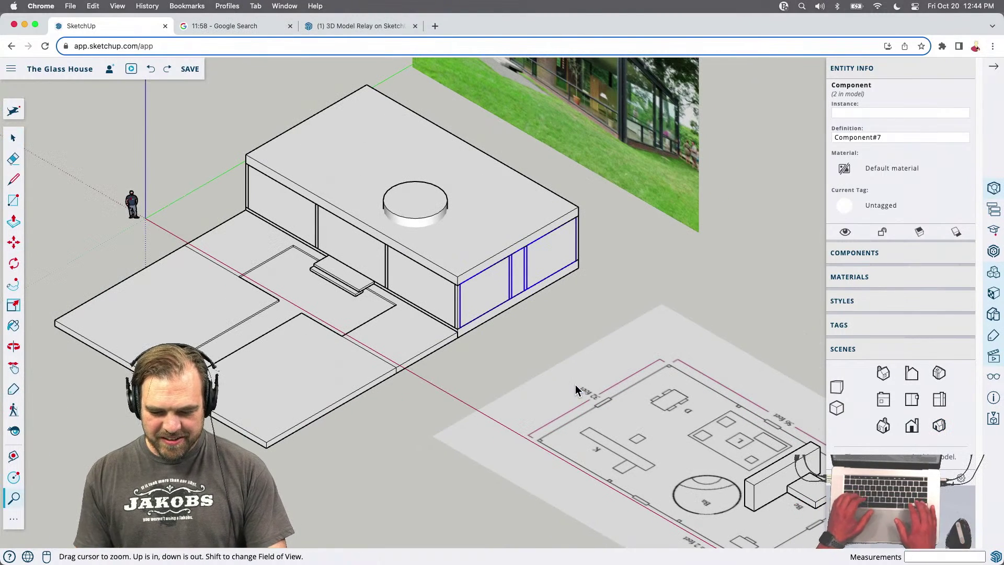
{"action": "left_click", "coordinate": [833, 417]}
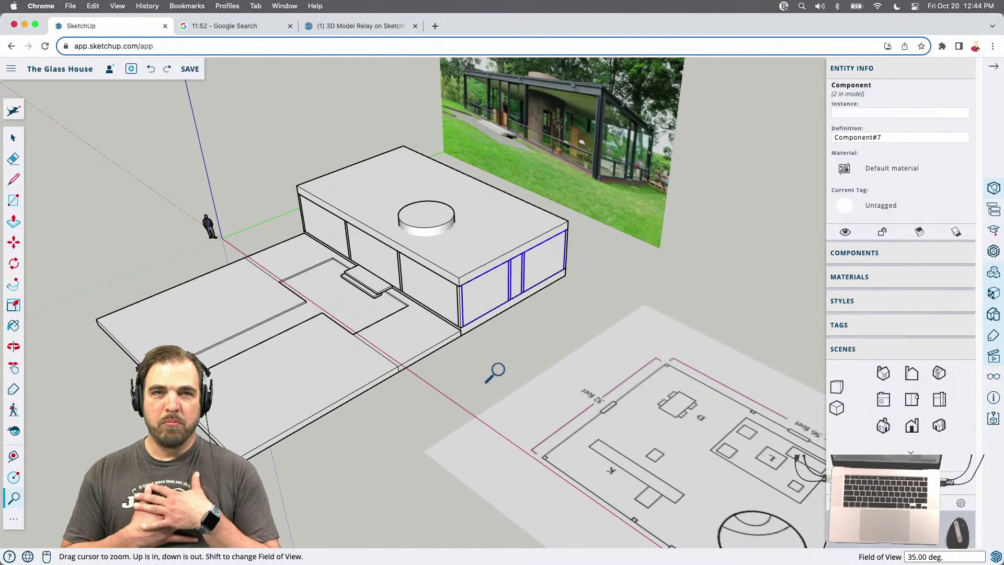
{"action": "type", "text": "50"}
{"action": "key", "text": "Return"}
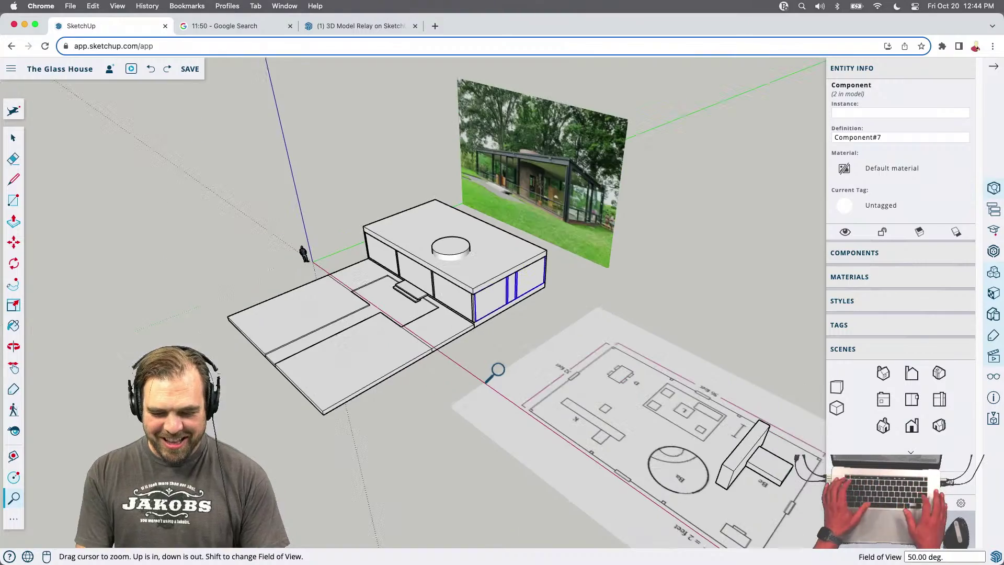
{"action": "scroll", "coordinate": [484, 262], "scroll_direction": "up", "scroll_amount": 10}
{"action": "scroll", "coordinate": [465, 267], "scroll_direction": "down", "scroll_amount": 5}
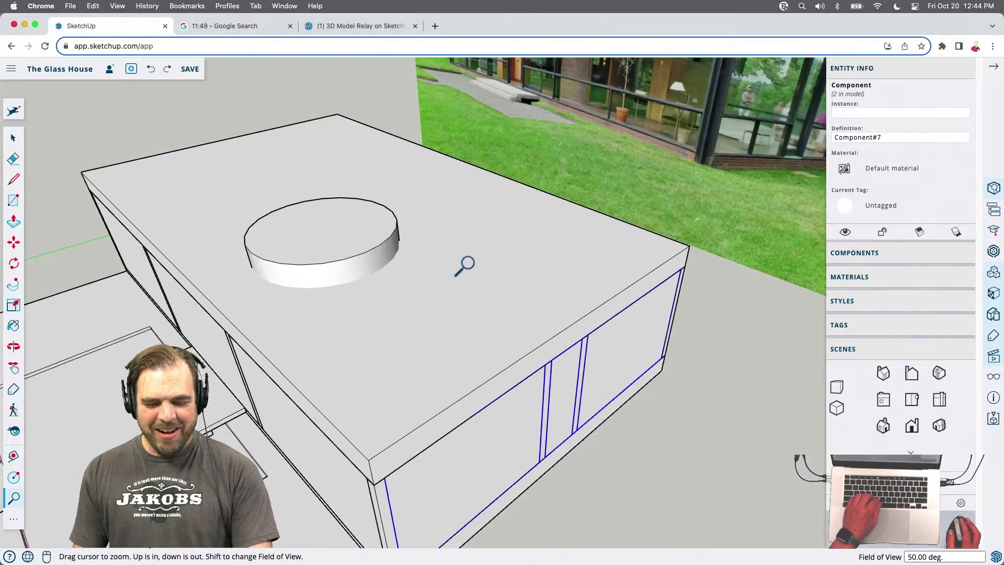
{"action": "middle_click_drag", "start_coordinate": [475, 327], "coordinate": [455, 177]}
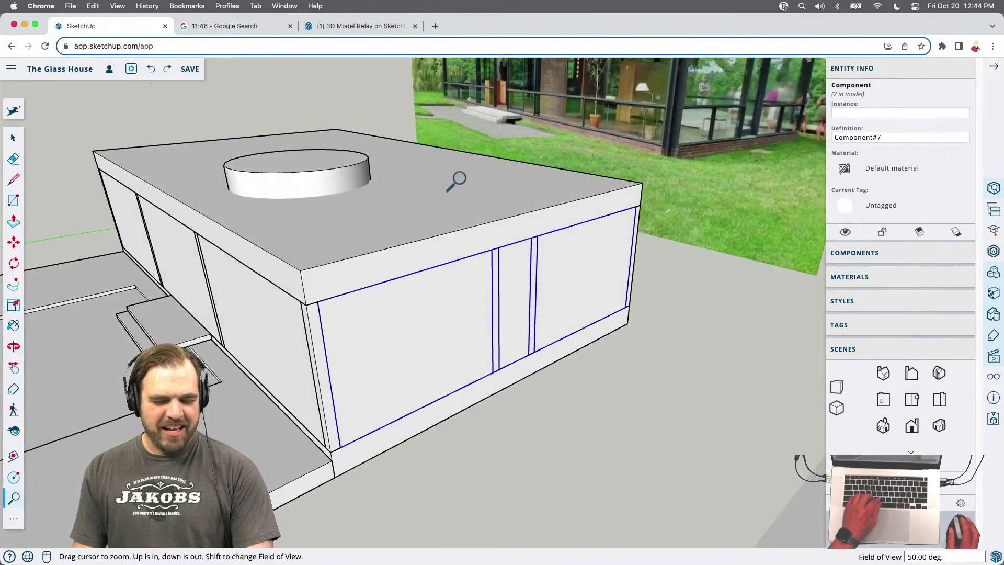
{"action": "key", "text": "space"}
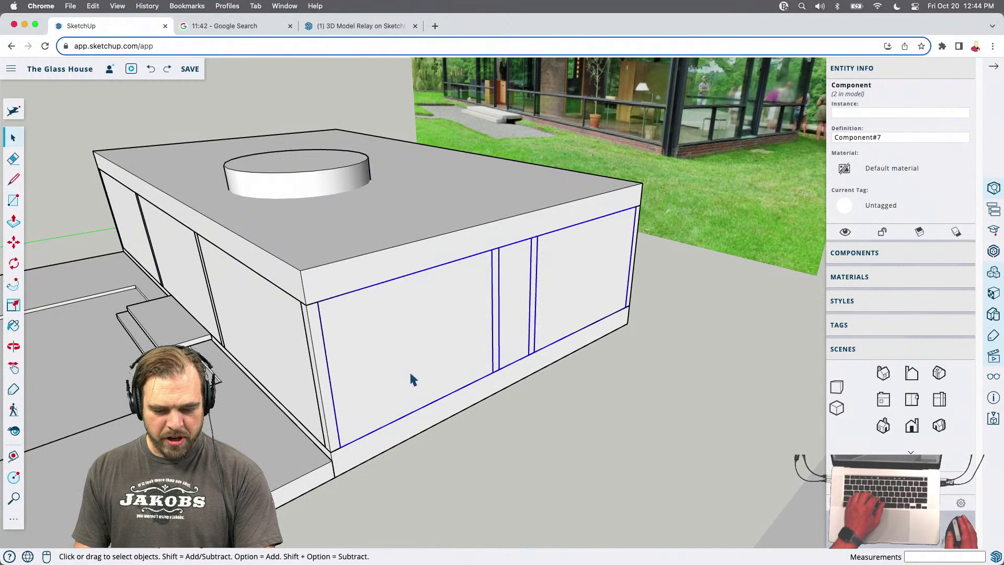
Open the glass wall module for editing and select its front glass panel
{"action": "double_click", "coordinate": [359, 367]}
{"action": "scroll", "coordinate": [361, 371], "scroll_direction": "up", "scroll_amount": 5}
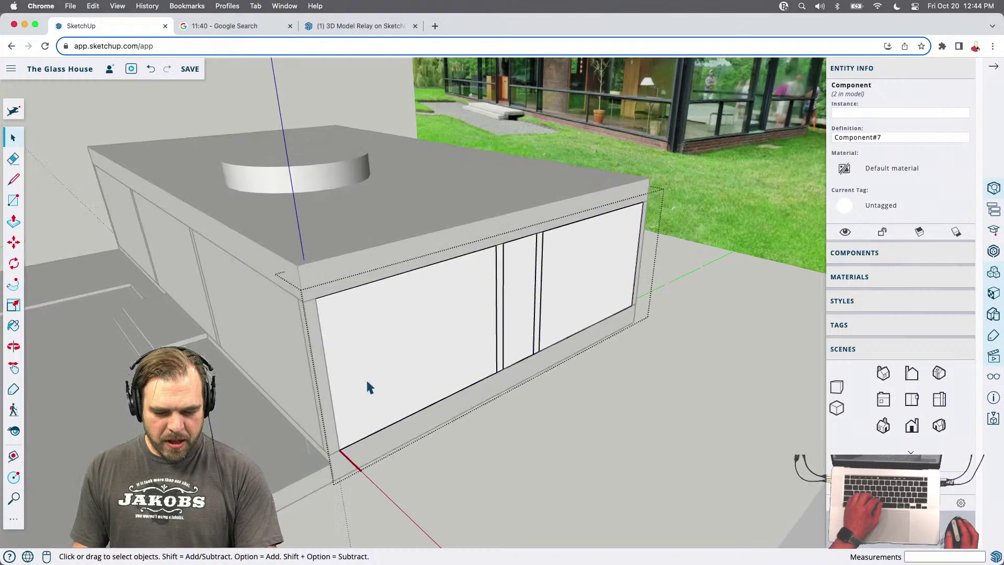
{"action": "left_click", "coordinate": [450, 343]}
{"action": "scroll", "coordinate": [434, 329], "scroll_direction": "down", "scroll_amount": 10}
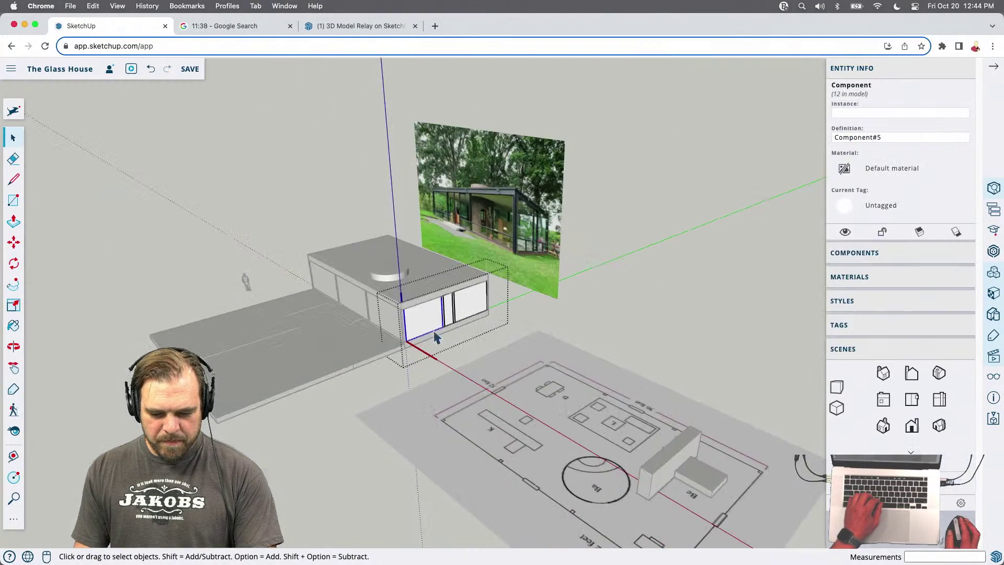
{"action": "scroll", "coordinate": [428, 322], "scroll_direction": "up", "scroll_amount": 8}
{"action": "scroll", "coordinate": [428, 329], "scroll_direction": "up", "scroll_amount": 5}
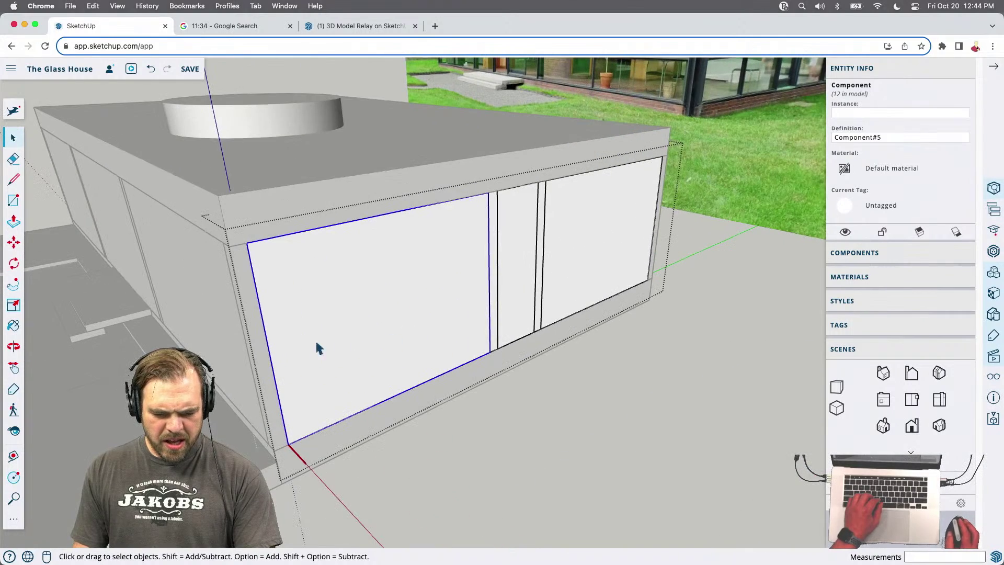
Delete the front glass panel, select the module's frame strips, and expand the Components list
{"action": "key", "text": "Delete"}
{"action": "triple_click", "coordinate": [258, 332]}
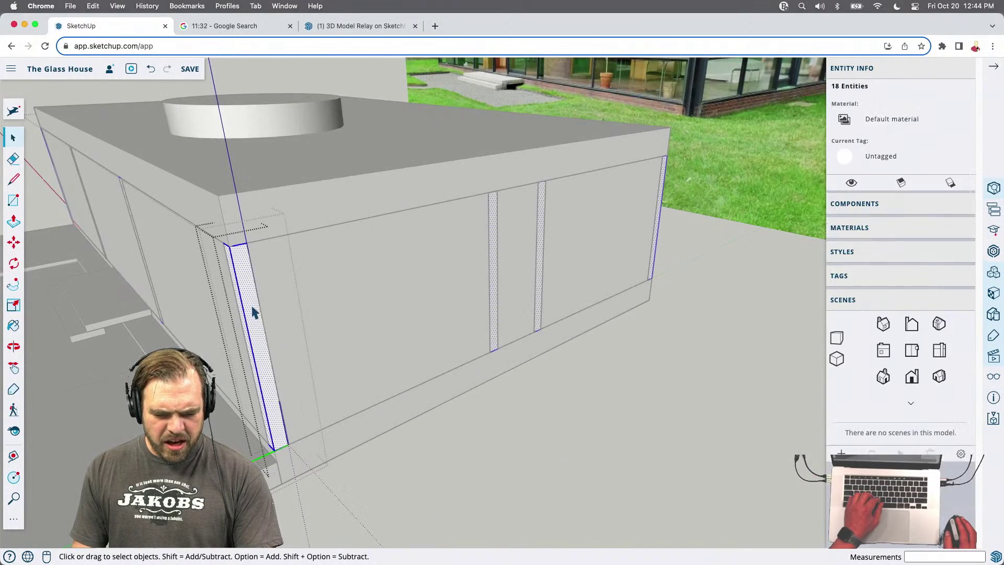
{"action": "middle_click_drag", "start_coordinate": [413, 329], "coordinate": [445, 384]}
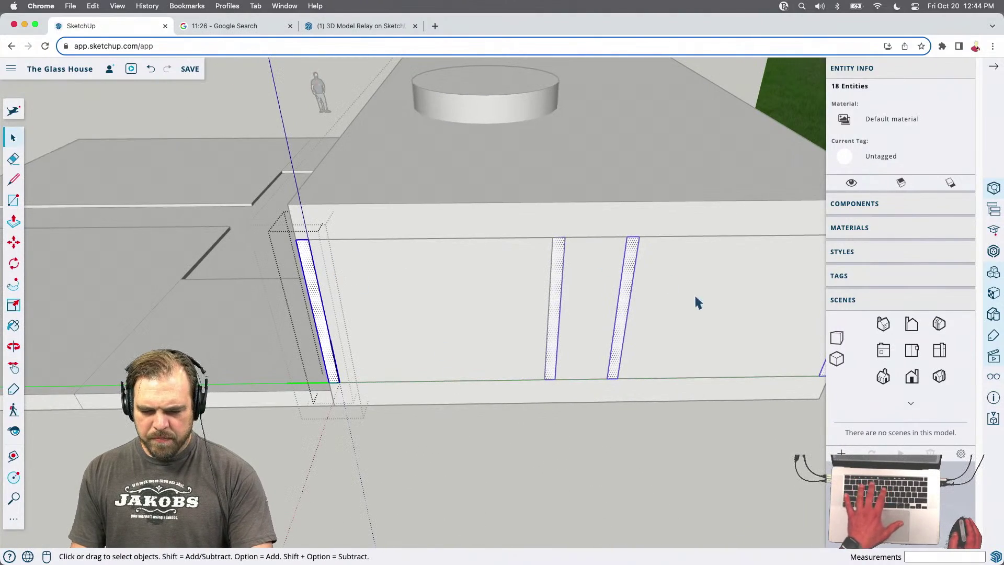
{"action": "left_click", "coordinate": [905, 203]}
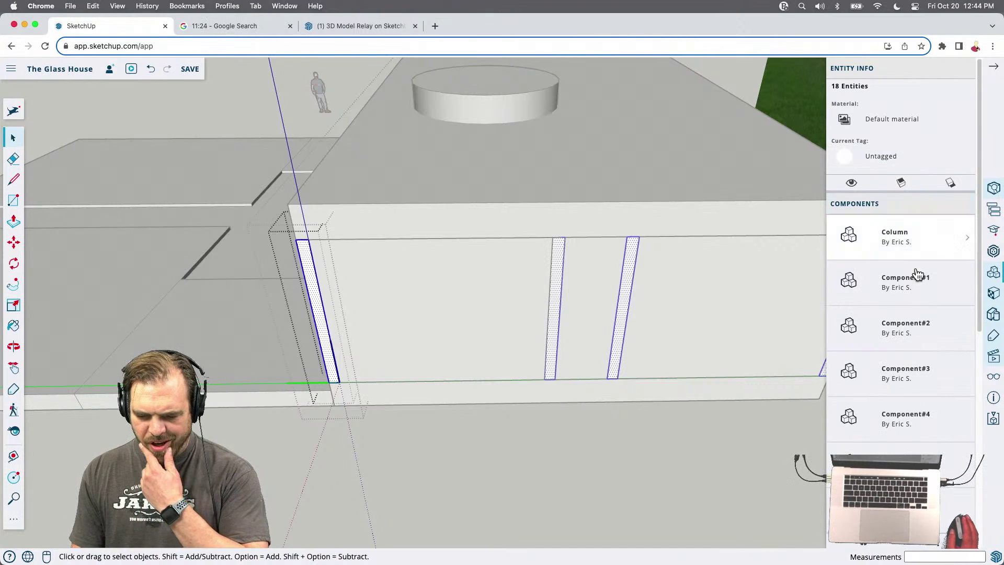
{"action": "scroll", "coordinate": [915, 272], "scroll_direction": "down", "scroll_amount": 5}
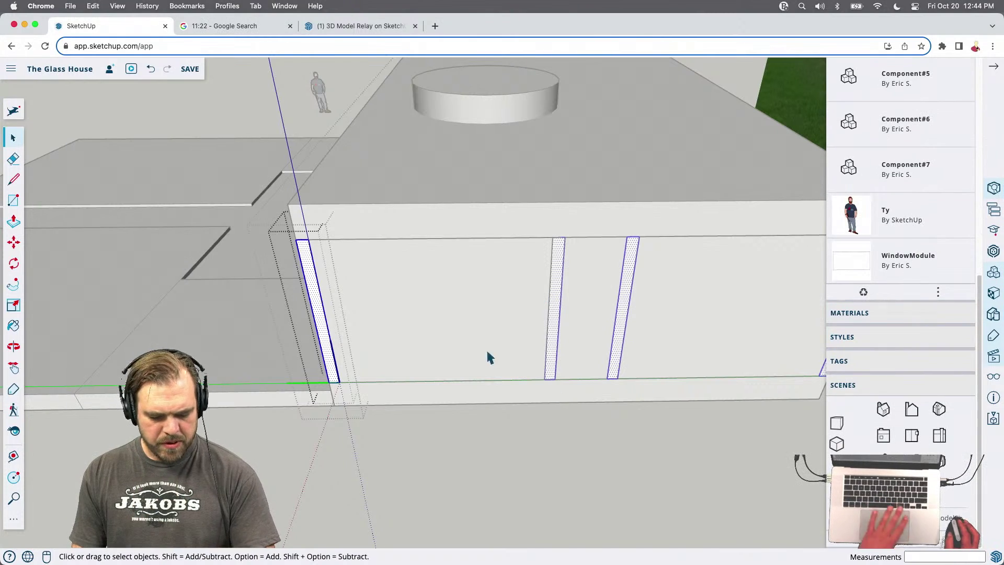
Orbit around the building to view the remaining frame corner upright
{"action": "middle_click_drag", "start_coordinate": [381, 330], "coordinate": [275, 321]}
{"action": "scroll", "coordinate": [332, 275], "scroll_direction": "up", "scroll_amount": 10}
{"action": "scroll", "coordinate": [333, 276], "scroll_direction": "down", "scroll_amount": 8}
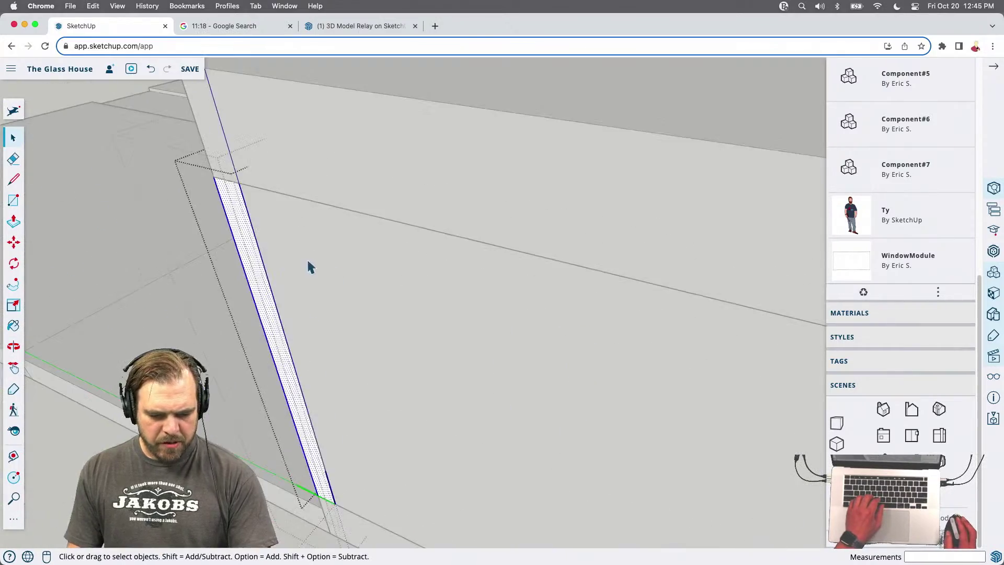
{"action": "middle_click_drag", "start_coordinate": [291, 204], "coordinate": [702, 328]}
{"action": "scroll", "coordinate": [410, 286], "scroll_direction": "down", "scroll_amount": 5}
{"action": "middle_click_drag", "start_coordinate": [410, 286], "coordinate": [546, 103]}
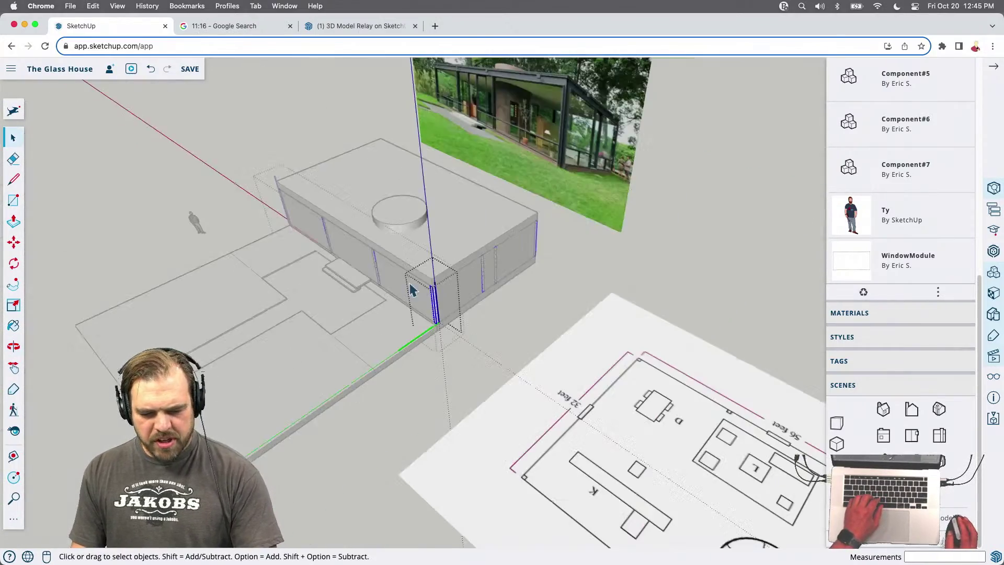
{"action": "scroll", "coordinate": [558, 81], "scroll_direction": "up", "scroll_amount": 10}
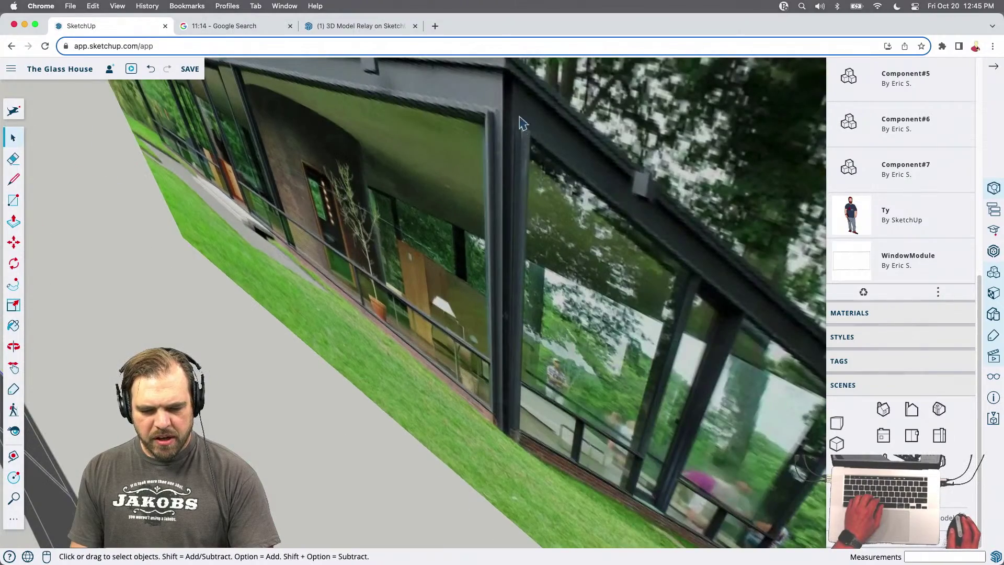
{"action": "middle_click_drag", "start_coordinate": [492, 221], "coordinate": [598, 75]}
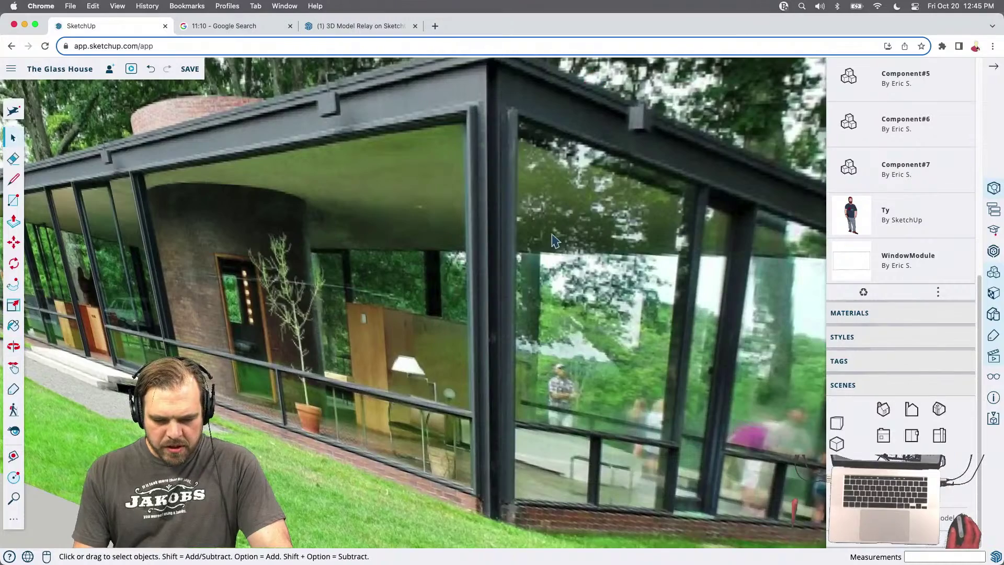
{"action": "middle_click_drag", "start_coordinate": [492, 261], "coordinate": [502, 309]}
{"action": "key", "text": "space"}
{"action": "scroll", "coordinate": [470, 325], "scroll_direction": "up", "scroll_amount": 5}
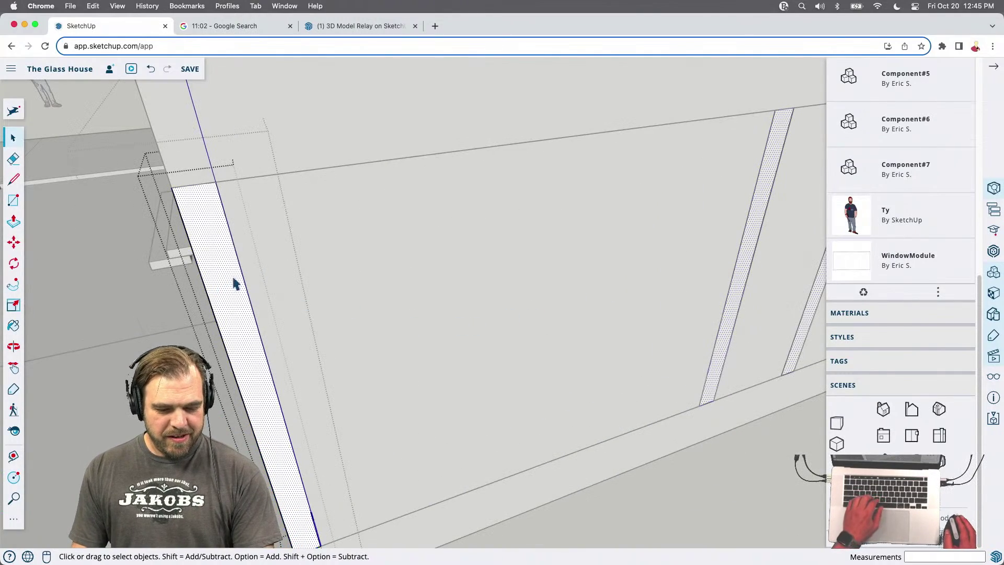
{"action": "middle_click_drag", "start_coordinate": [271, 307], "coordinate": [461, 234]}
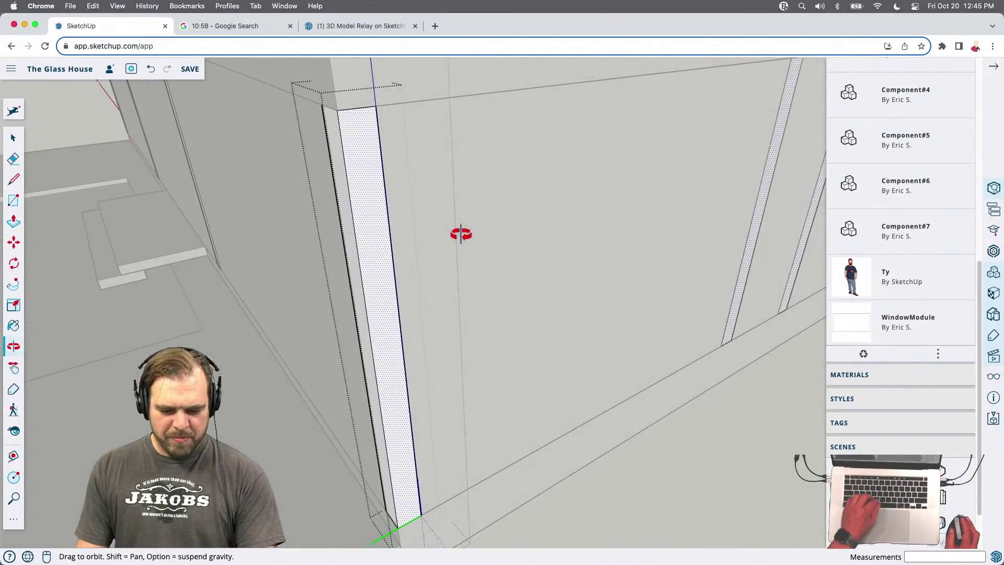
Draw vertical lines up the corner pillar, including a 10' line, from base to top
{"action": "key", "text": "l"}
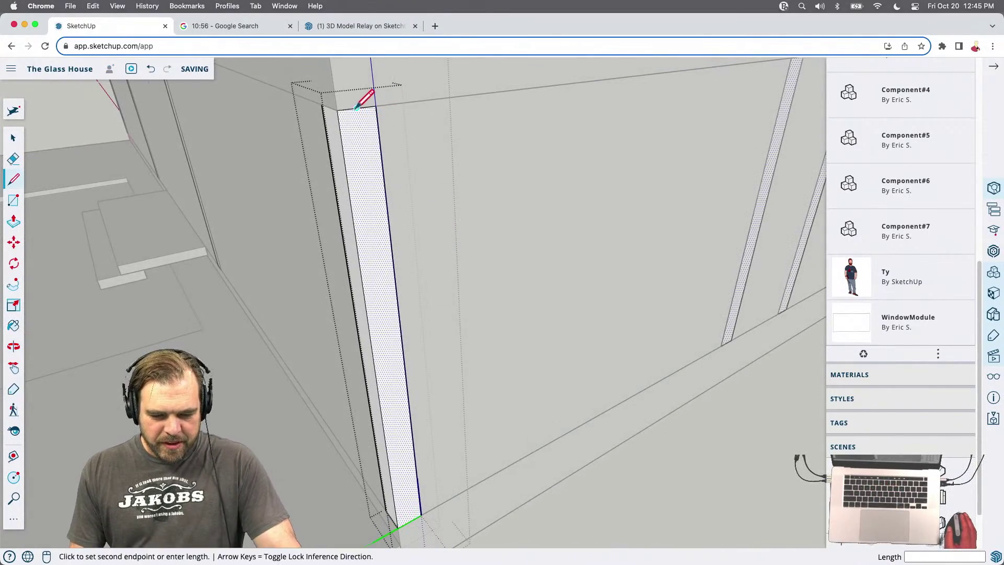
{"action": "key", "text": "Return"}
{"action": "middle_click_drag", "start_coordinate": [398, 454], "coordinate": [548, 399]}
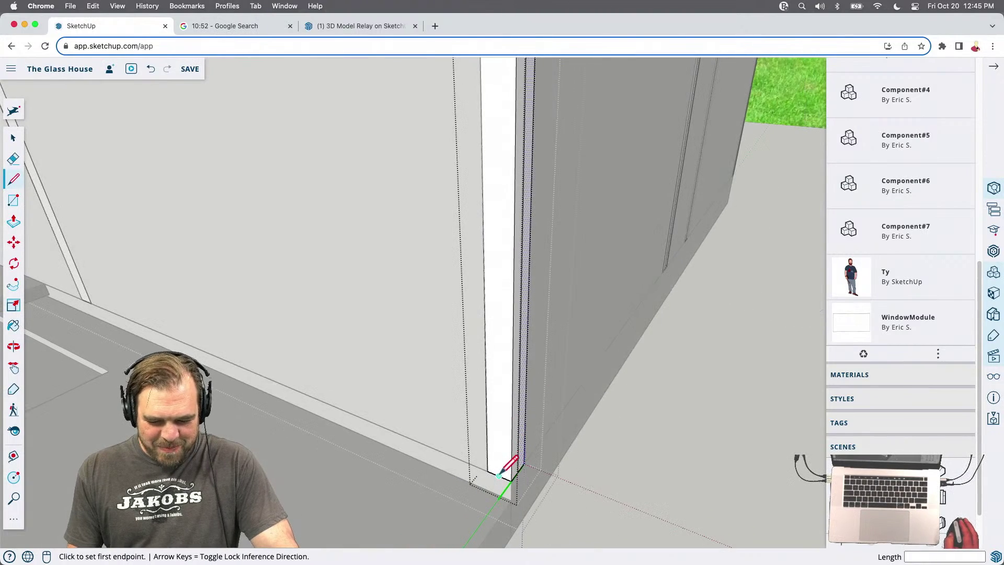
{"action": "left_click", "coordinate": [499, 475]}
{"action": "scroll", "coordinate": [502, 473], "scroll_direction": "down", "scroll_amount": 5}
{"action": "left_click", "coordinate": [503, 261]}
{"action": "middle_click_drag", "start_coordinate": [503, 261], "coordinate": [377, 287]}
{"action": "scroll", "coordinate": [387, 301], "scroll_direction": "up", "scroll_amount": 4}
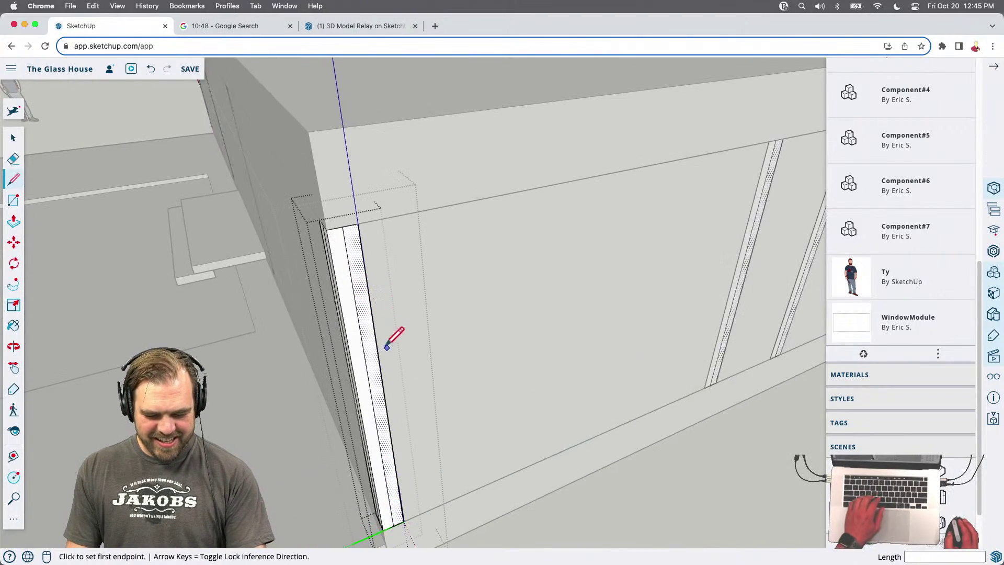
{"action": "middle_click_drag", "start_coordinate": [382, 343], "coordinate": [360, 357]}
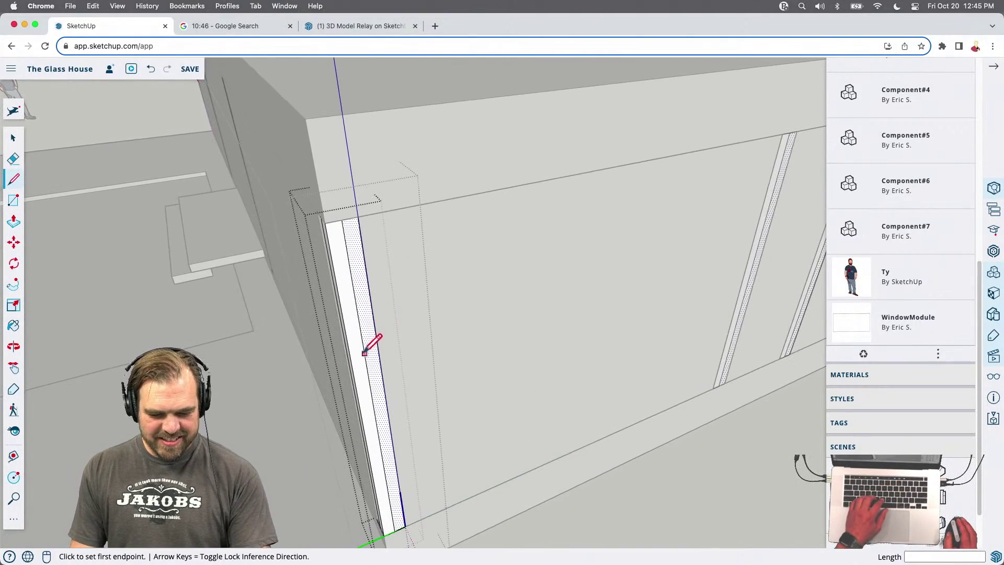
Push/Pull the pillar's front face out 2 inches and orbit around the corner to check it
{"action": "key", "text": "b"}
{"action": "key", "text": "p"}
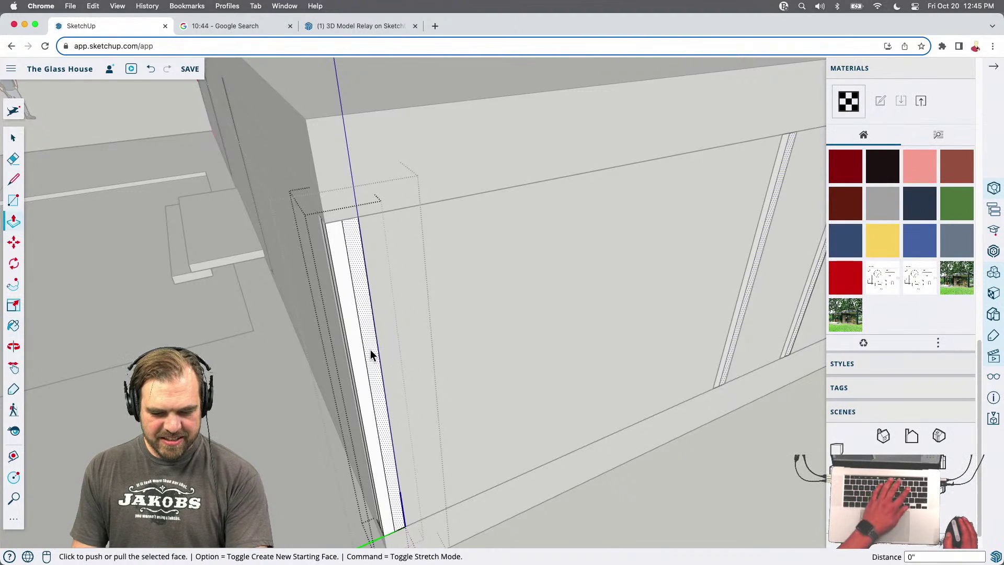
{"action": "left_click", "coordinate": [372, 343]}
{"action": "scroll", "coordinate": [385, 359], "scroll_direction": "down", "scroll_amount": 2}
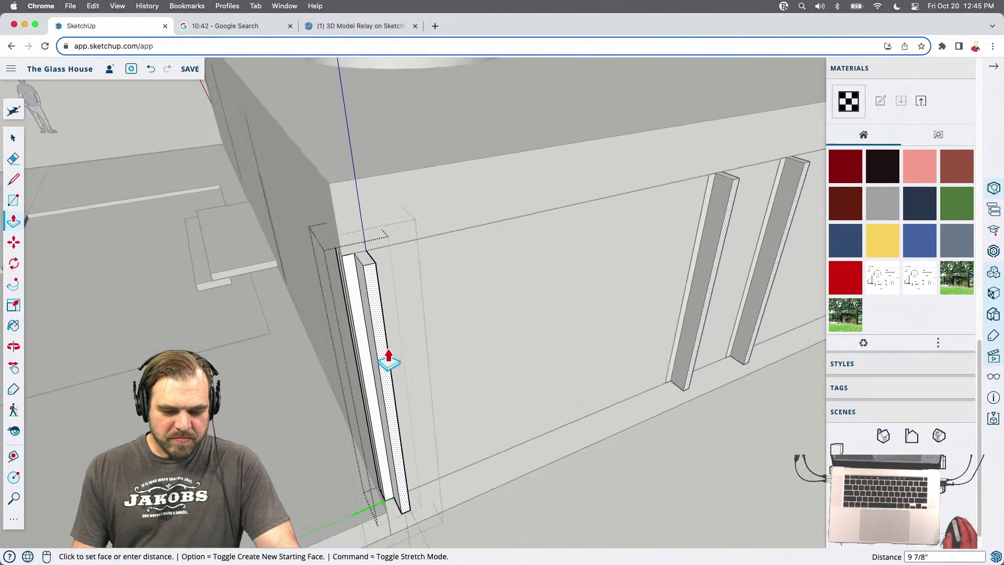
{"action": "middle_click_drag", "start_coordinate": [350, 354], "coordinate": [520, 314]}
{"action": "type", "text": "2"}
{"action": "key", "text": "Return"}
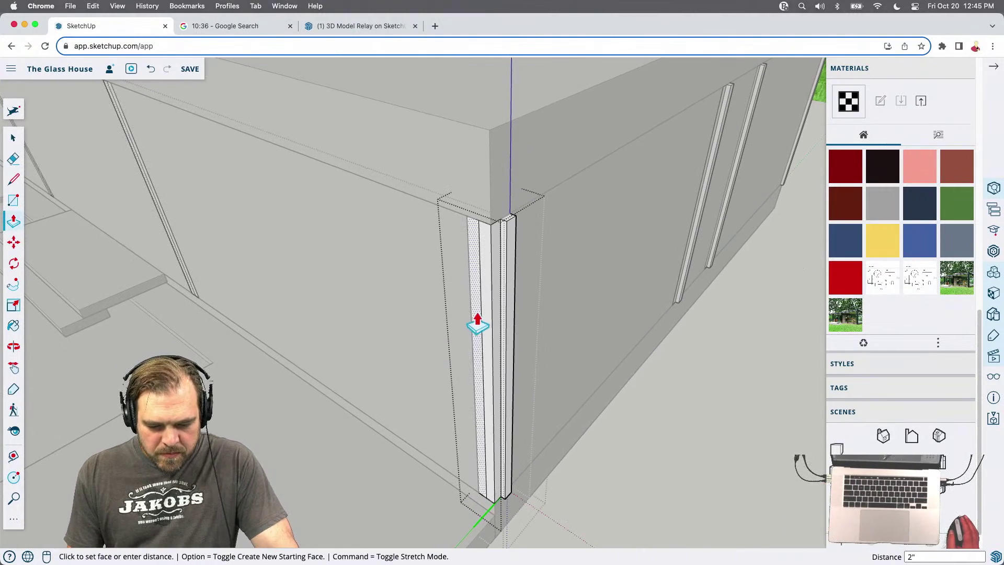
{"action": "middle_click_drag", "start_coordinate": [616, 334], "coordinate": [277, 326]}
{"action": "middle_click_drag", "start_coordinate": [379, 328], "coordinate": [333, 349]}
{"action": "key", "text": "p"}
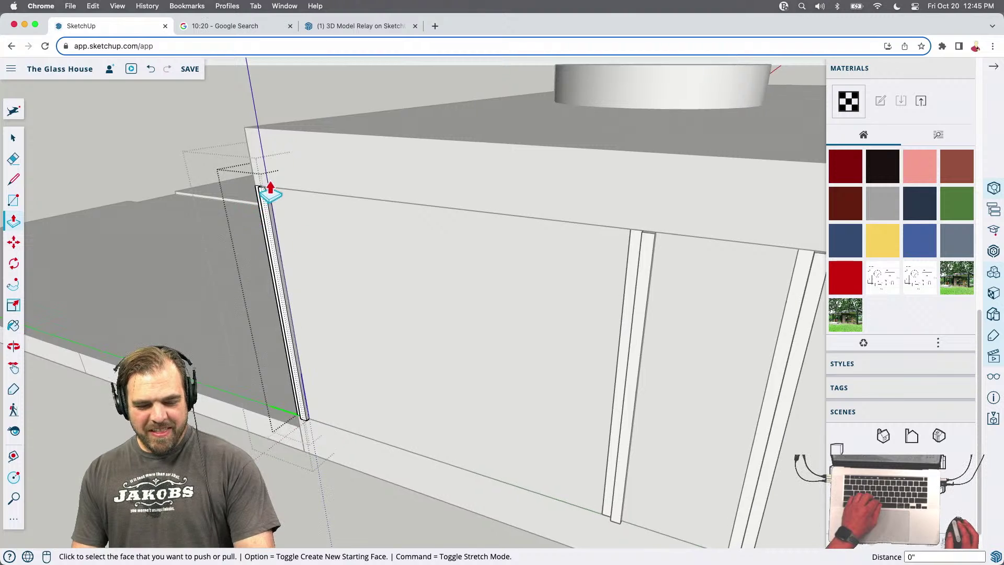
Option-copy the pillar's edge 4 inches over to form a narrow strip
{"action": "scroll", "coordinate": [265, 198], "scroll_direction": "up", "scroll_amount": 5}
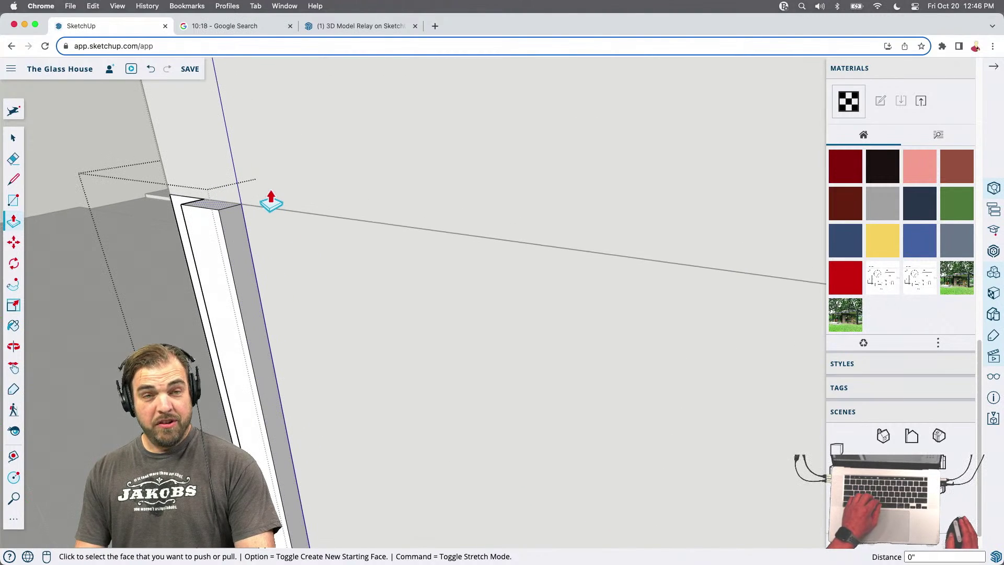
{"action": "key", "text": "space"}
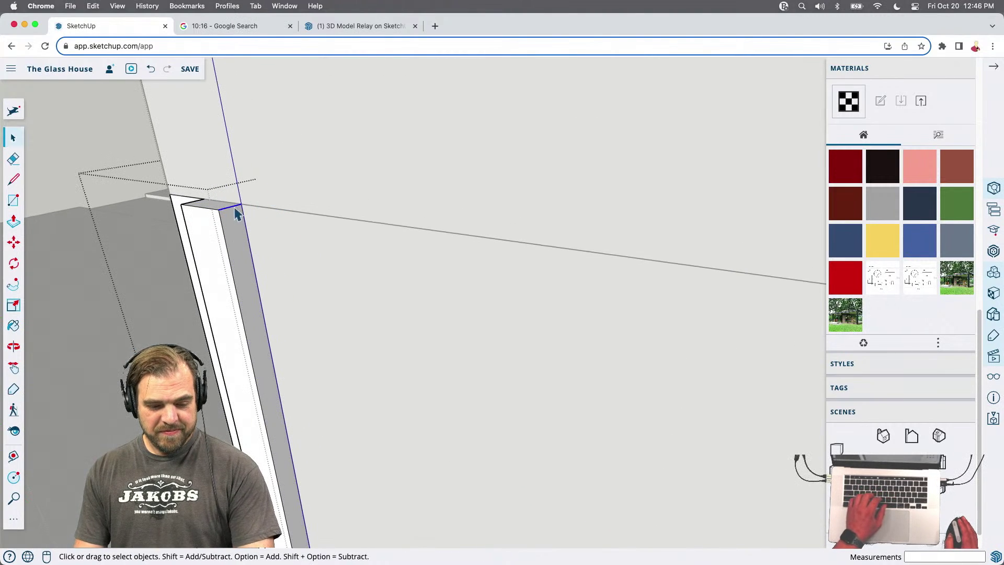
{"action": "scroll", "coordinate": [316, 150], "scroll_direction": "down", "scroll_amount": 3}
{"action": "key", "text": "m"}
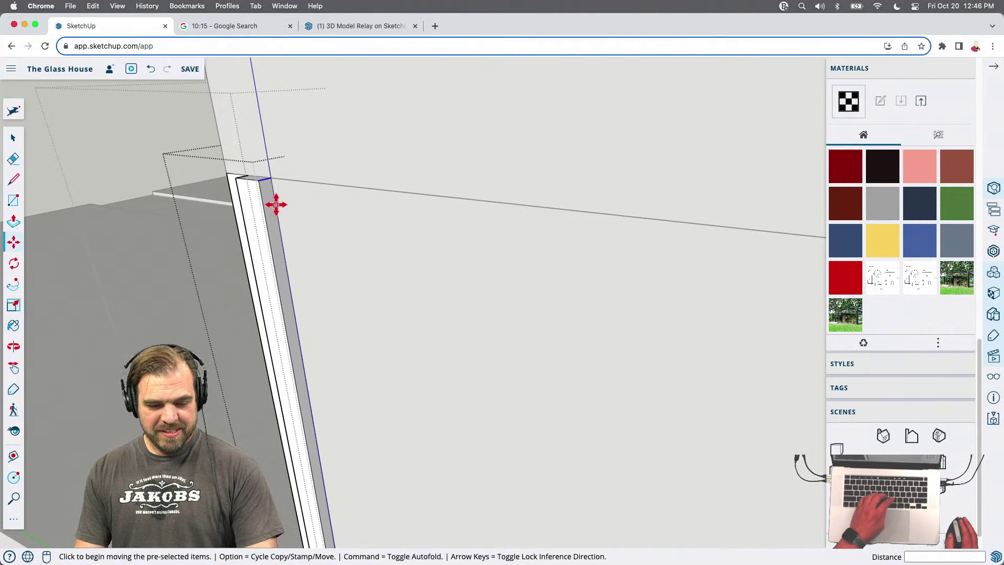
{"action": "left_click", "coordinate": [257, 180]}
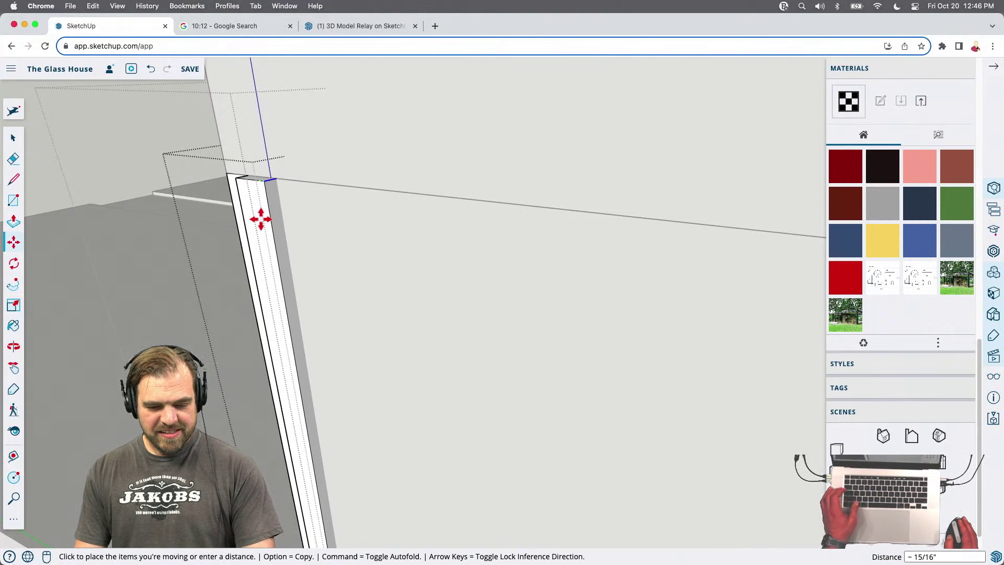
{"action": "key", "text": "alt"}
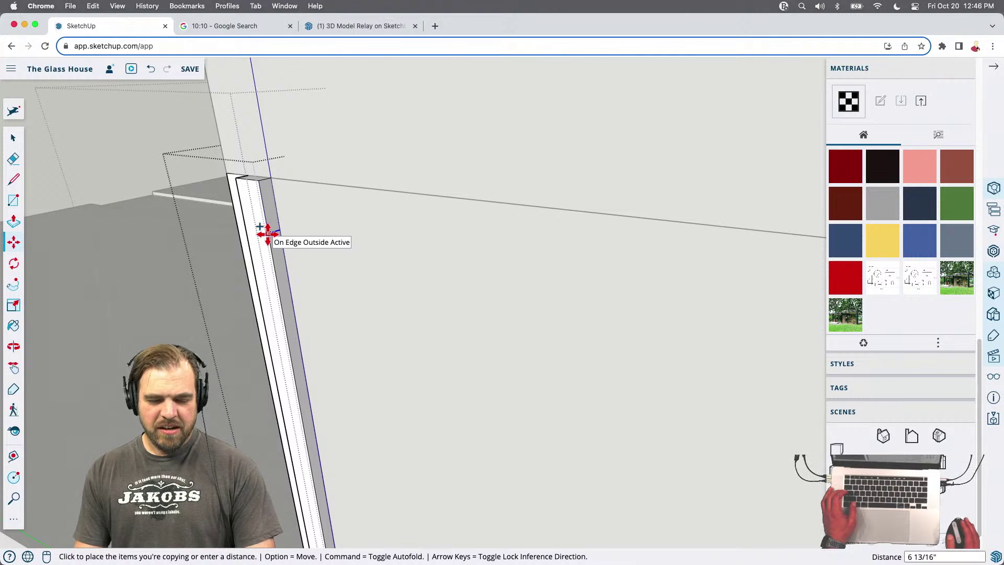
{"action": "middle_click_drag", "start_coordinate": [266, 229], "coordinate": [193, 187]}
{"action": "scroll", "coordinate": [204, 204], "scroll_direction": "up", "scroll_amount": 3}
{"action": "key", "text": "t"}
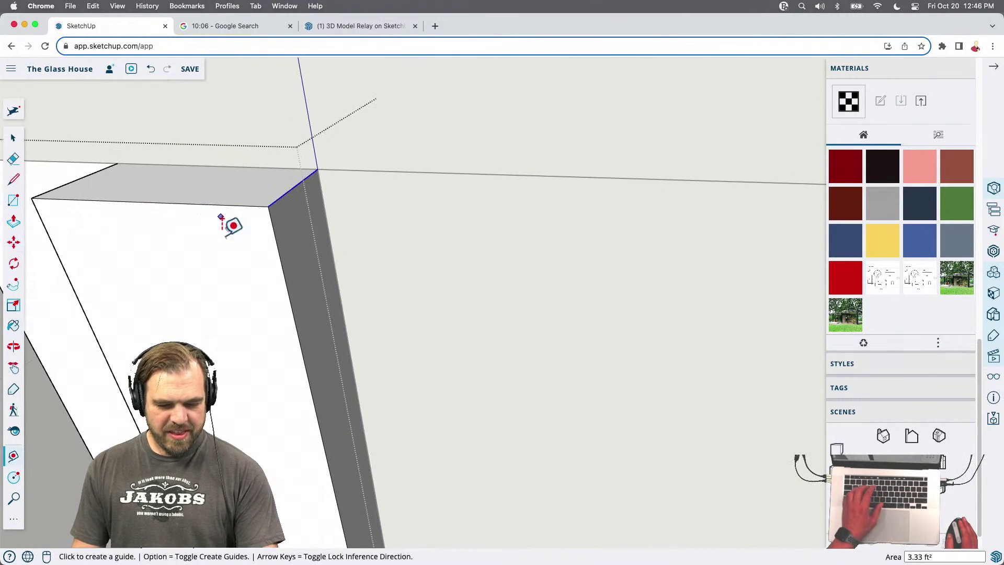
{"action": "left_click", "coordinate": [268, 207]}
{"action": "middle_click_drag", "start_coordinate": [267, 206], "coordinate": [319, 209]}
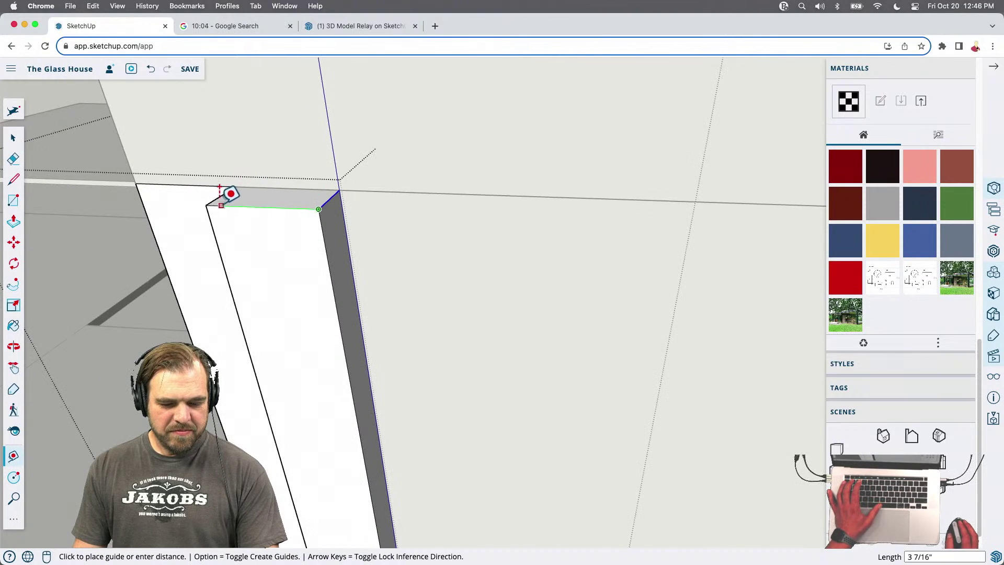
{"action": "key", "text": "space"}
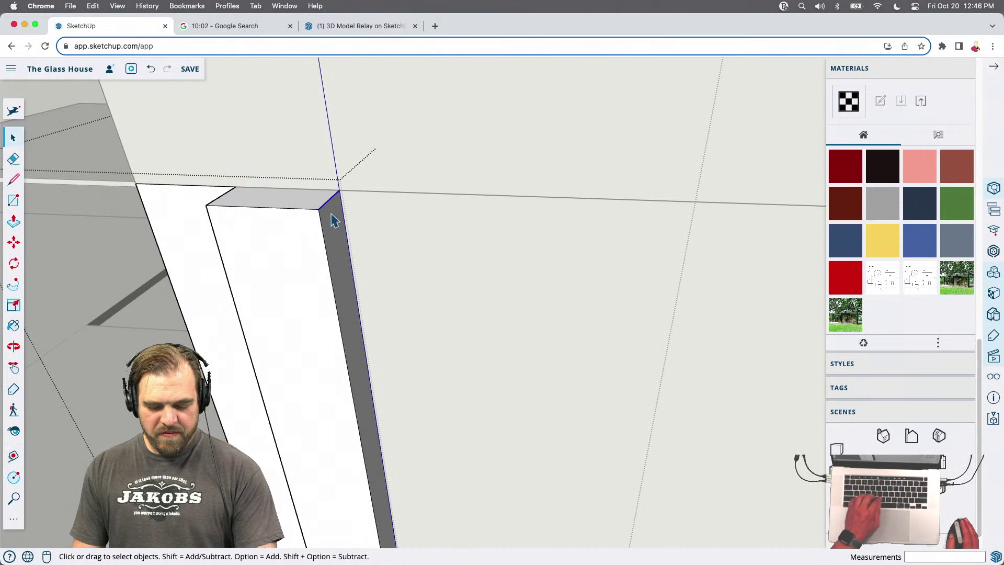
{"action": "key", "text": "m"}
{"action": "left_click", "coordinate": [319, 210]}
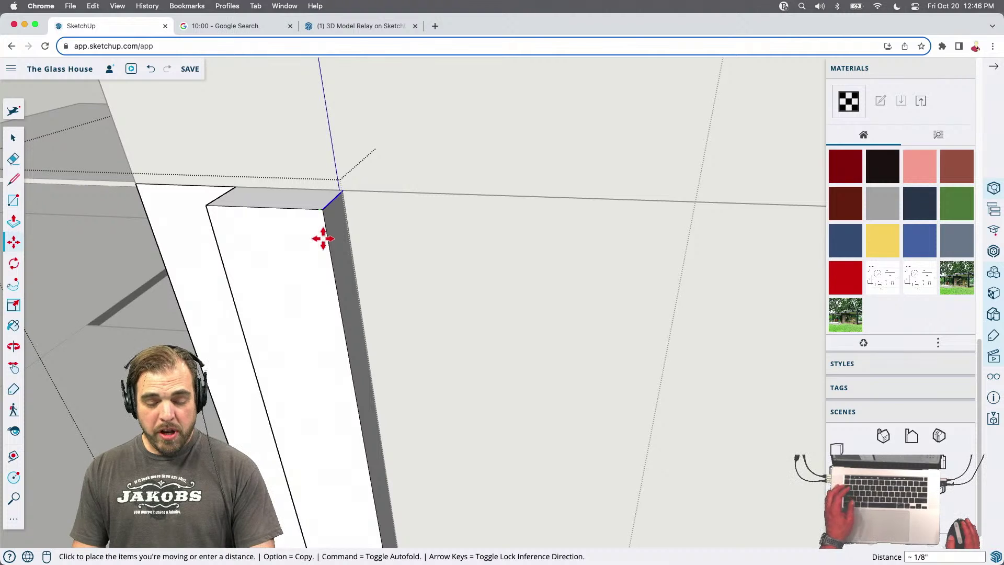
{"action": "key", "text": "alt"}
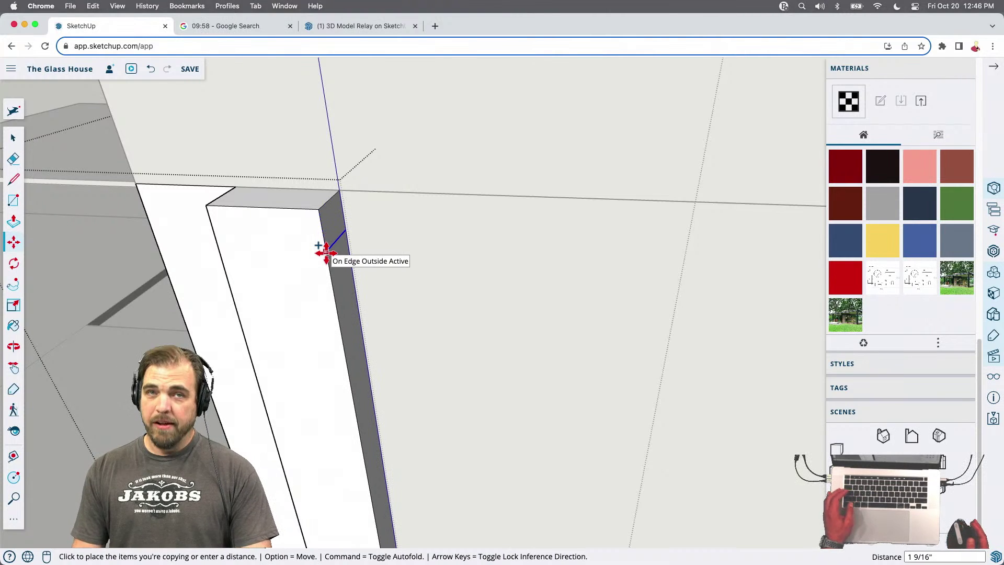
{"action": "key", "text": "Return"}
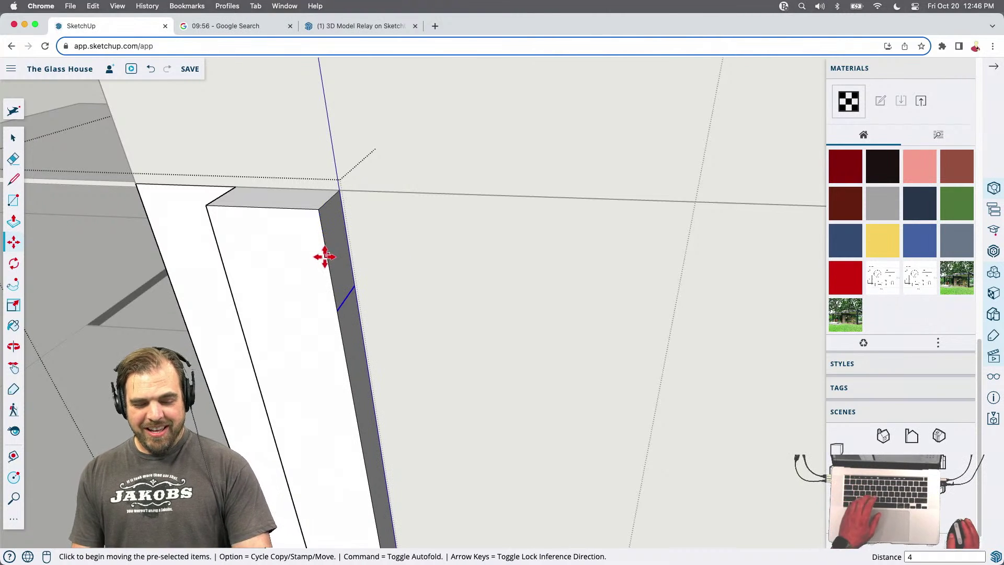
{"action": "scroll", "coordinate": [293, 261], "scroll_direction": "down", "scroll_amount": 10}
{"action": "scroll", "coordinate": [219, 320], "scroll_direction": "up", "scroll_amount": 8}
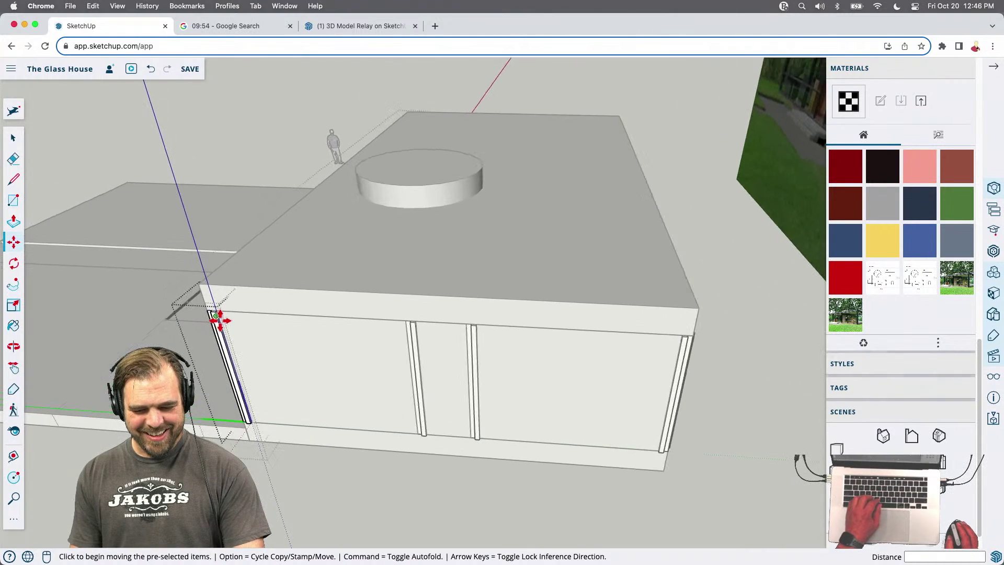
Push/Pull the new strip along the wall top so the top rail ends at the next post
{"action": "key", "text": "p"}
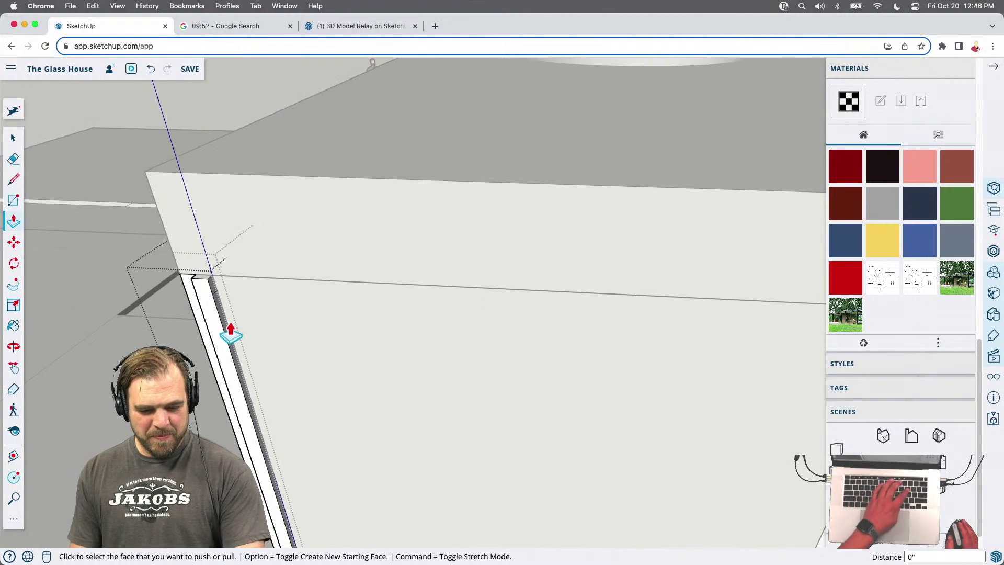
{"action": "left_click", "coordinate": [213, 295]}
{"action": "scroll", "coordinate": [275, 314], "scroll_direction": "down", "scroll_amount": 5}
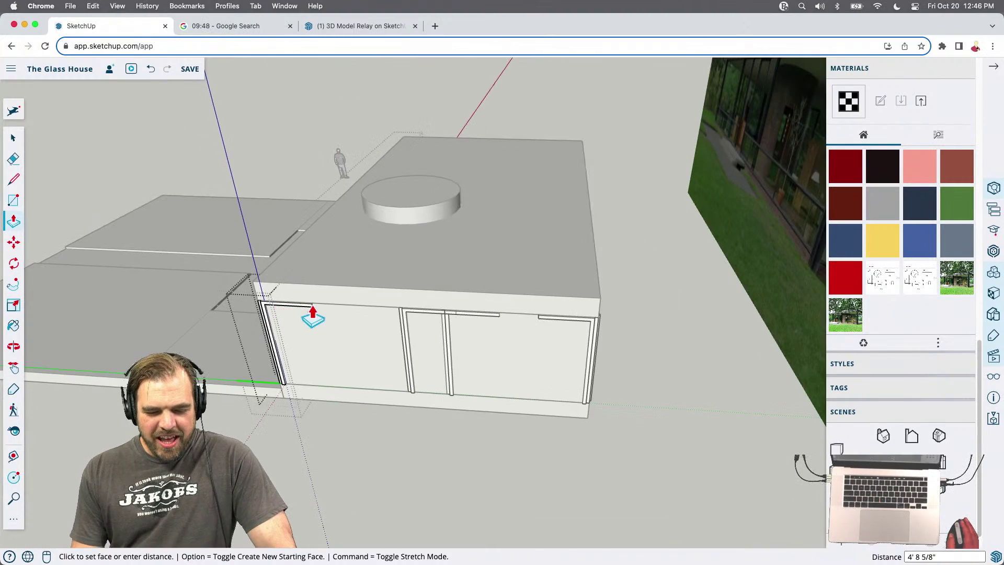
{"action": "middle_click_drag", "start_coordinate": [312, 319], "coordinate": [94, 338]}
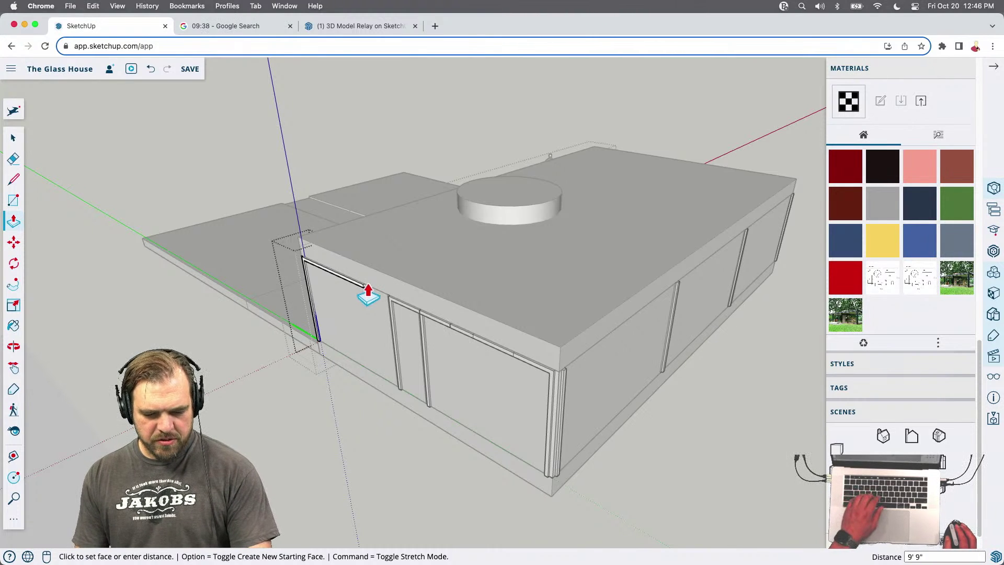
{"action": "scroll", "coordinate": [367, 309], "scroll_direction": "up", "scroll_amount": 3}
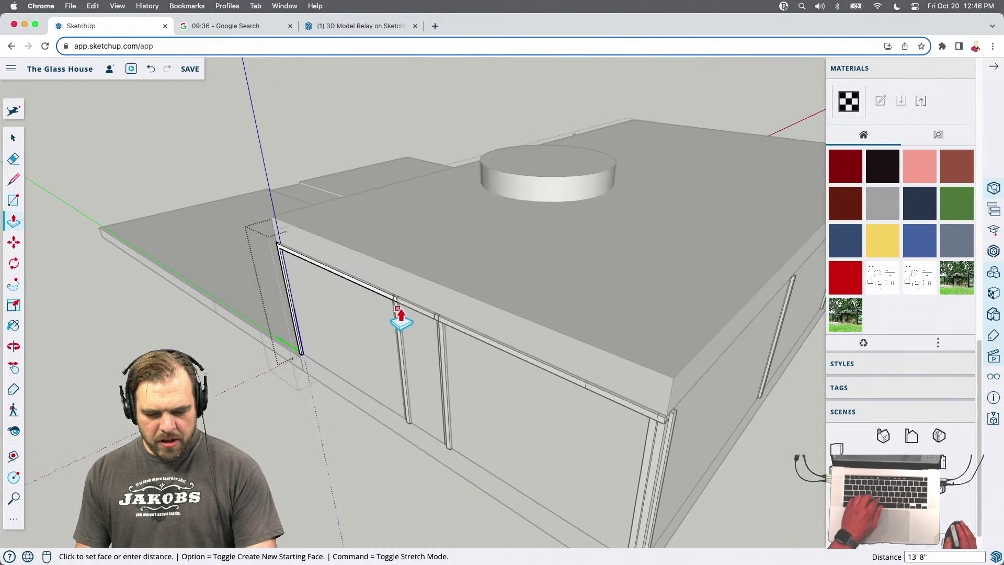
{"action": "scroll", "coordinate": [395, 317], "scroll_direction": "up", "scroll_amount": 5}
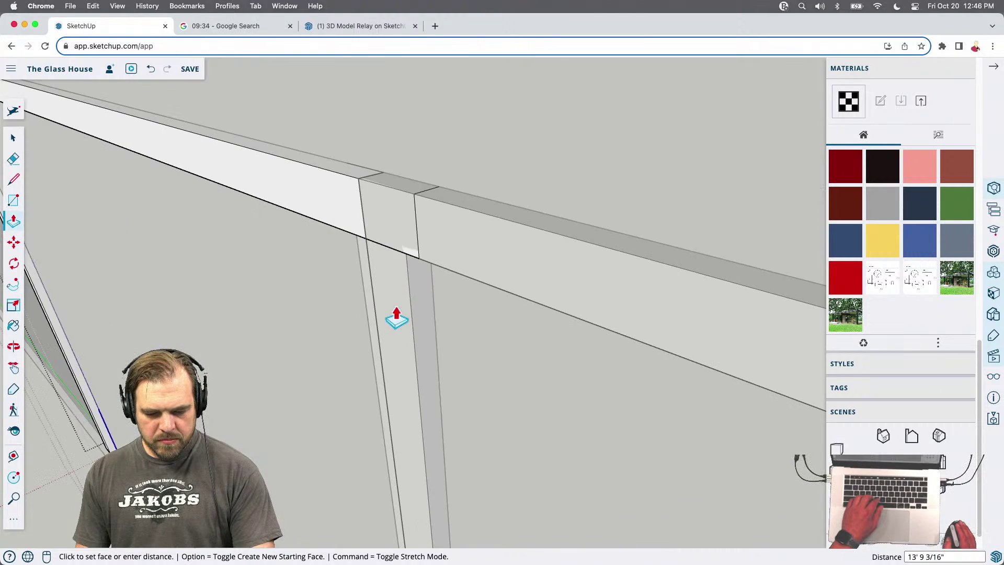
{"action": "left_click", "coordinate": [365, 241]}
{"action": "scroll", "coordinate": [406, 257], "scroll_direction": "down", "scroll_amount": 6}
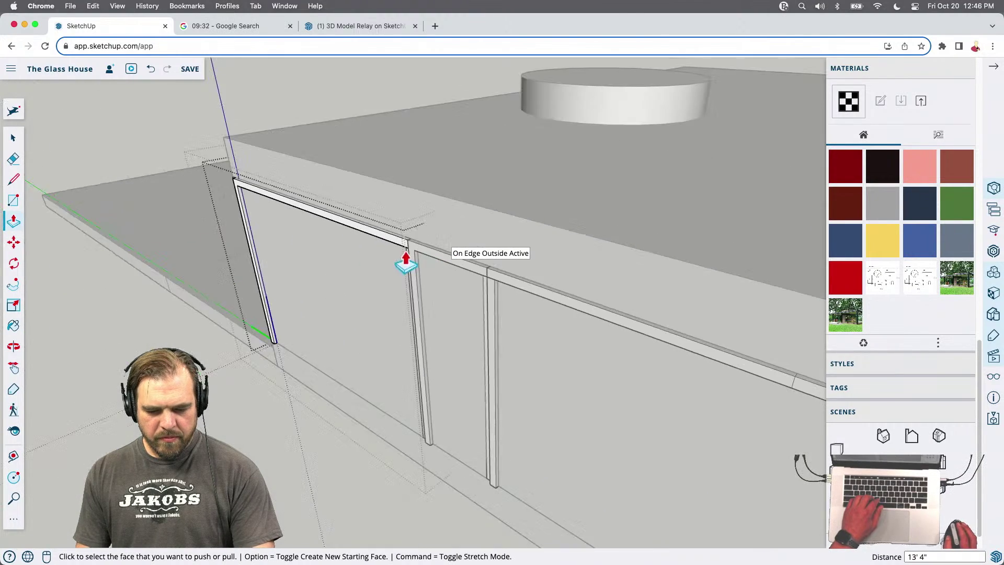
{"action": "middle_click_drag", "start_coordinate": [375, 262], "coordinate": [566, 268]}
{"action": "scroll", "coordinate": [324, 244], "scroll_direction": "up", "scroll_amount": 5}
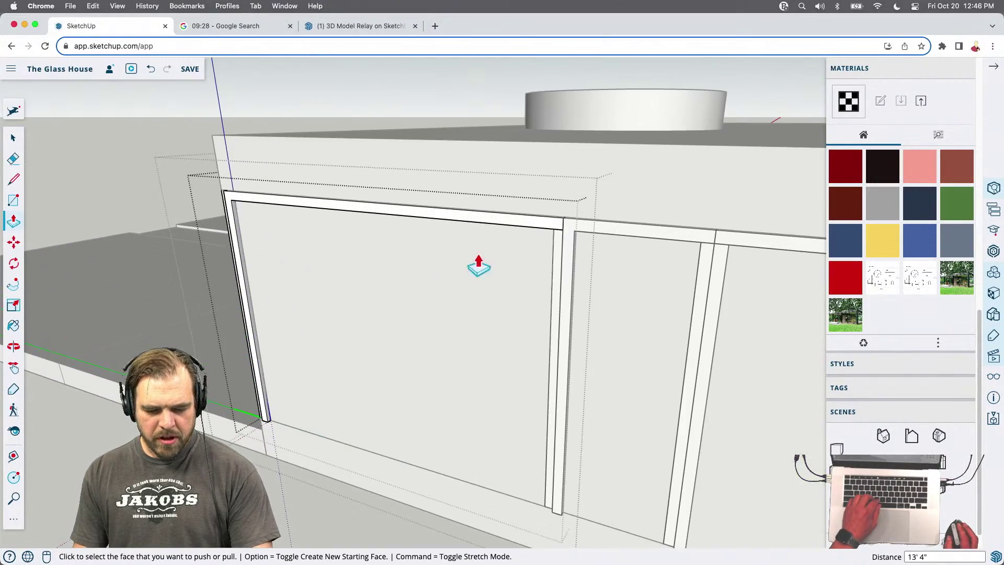
{"action": "middle_click_drag", "start_coordinate": [475, 264], "coordinate": [379, 253]}
{"action": "scroll", "coordinate": [460, 230], "scroll_direction": "up", "scroll_amount": 3}
Copy the top rail down to the frame's bottom as a matching bottom rail
{"action": "key", "text": "space"}
{"action": "left_click", "coordinate": [636, 233]}
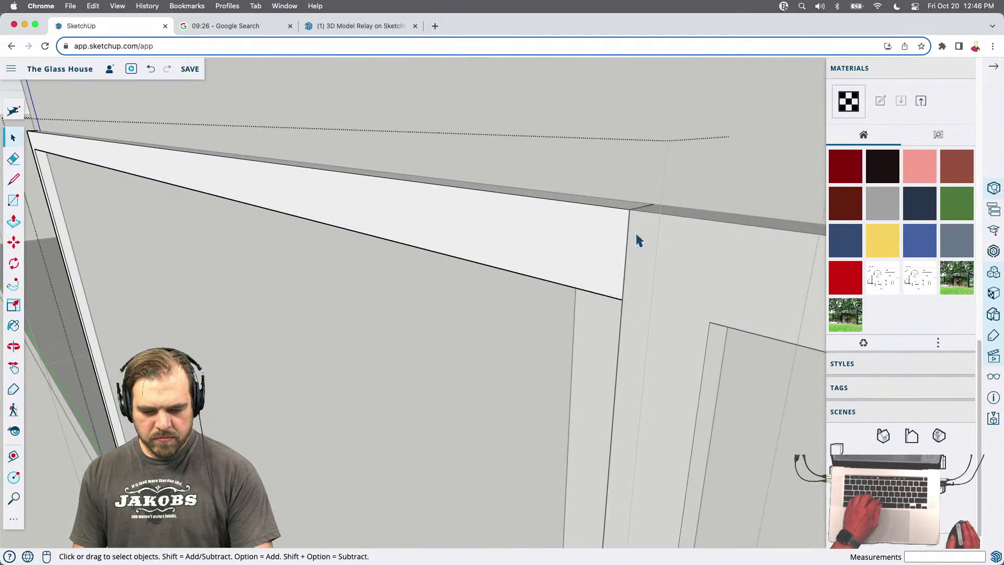
{"action": "scroll", "coordinate": [645, 225], "scroll_direction": "down", "scroll_amount": 2}
{"action": "key", "text": "m"}
{"action": "left_click", "coordinate": [636, 256]}
{"action": "key", "text": "alt"}
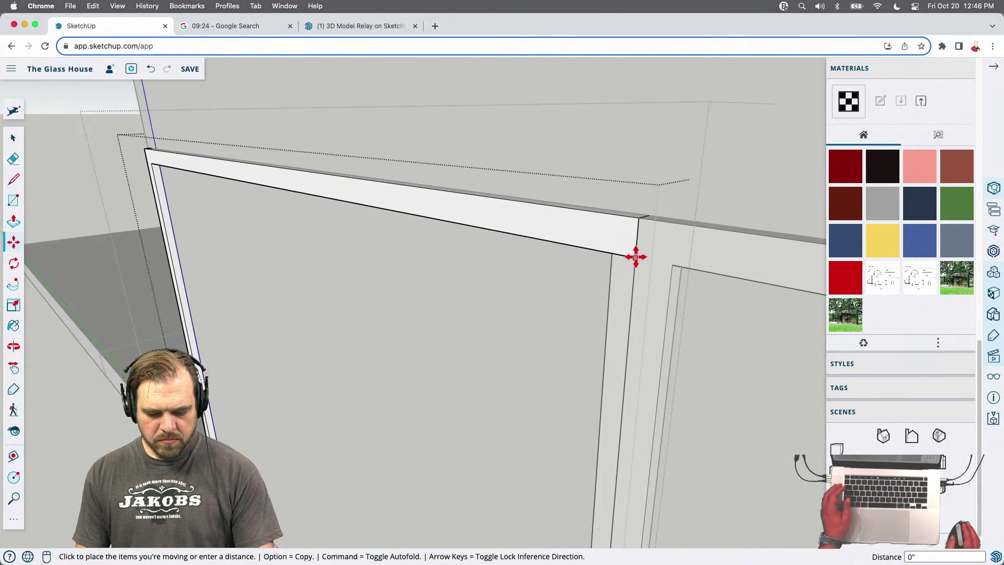
{"action": "scroll", "coordinate": [436, 368], "scroll_direction": "down", "scroll_amount": 5}
{"action": "scroll", "coordinate": [437, 368], "scroll_direction": "up", "scroll_amount": 5}
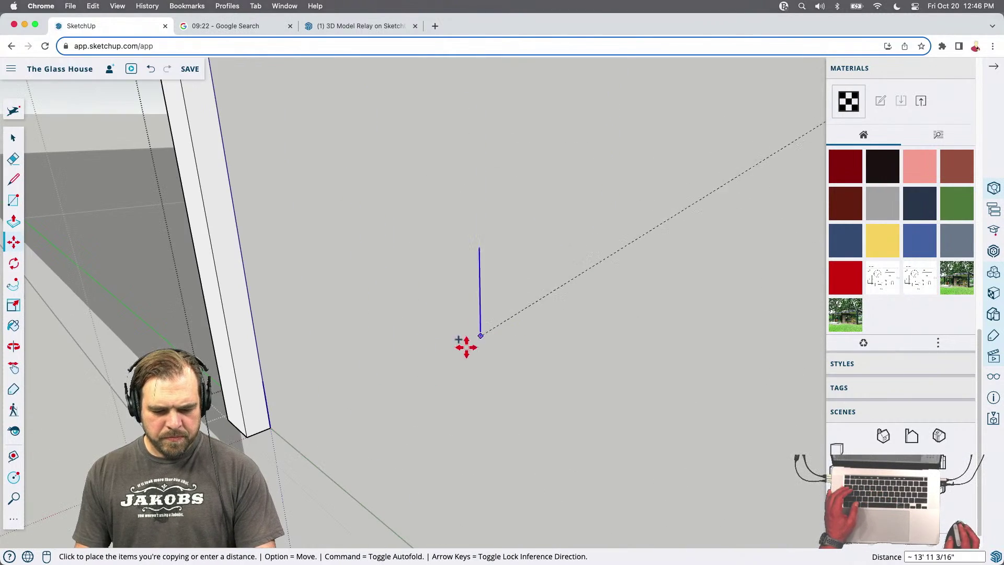
{"action": "left_click", "coordinate": [252, 410]}
{"action": "scroll", "coordinate": [259, 335], "scroll_direction": "down", "scroll_amount": 2}
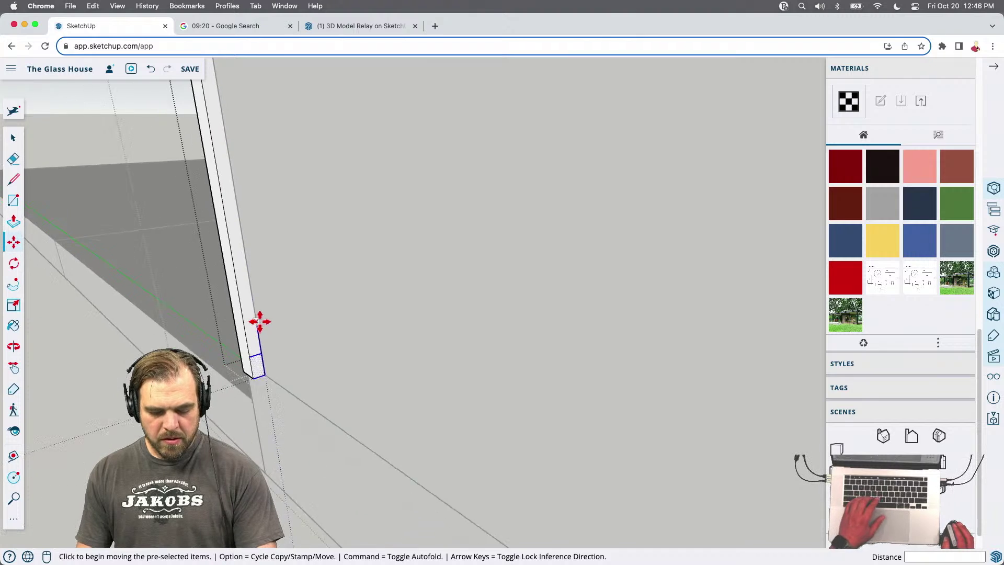
{"action": "key", "text": "b"}
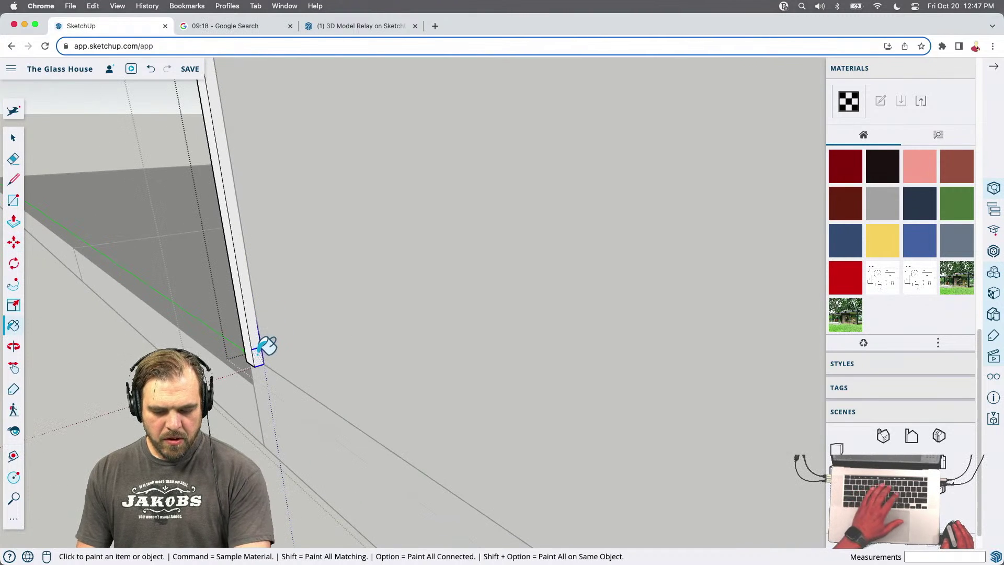
{"action": "key", "text": "p"}
{"action": "scroll", "coordinate": [258, 360], "scroll_direction": "down", "scroll_amount": 6}
{"action": "middle_click_drag", "start_coordinate": [263, 329], "coordinate": [663, 385]}
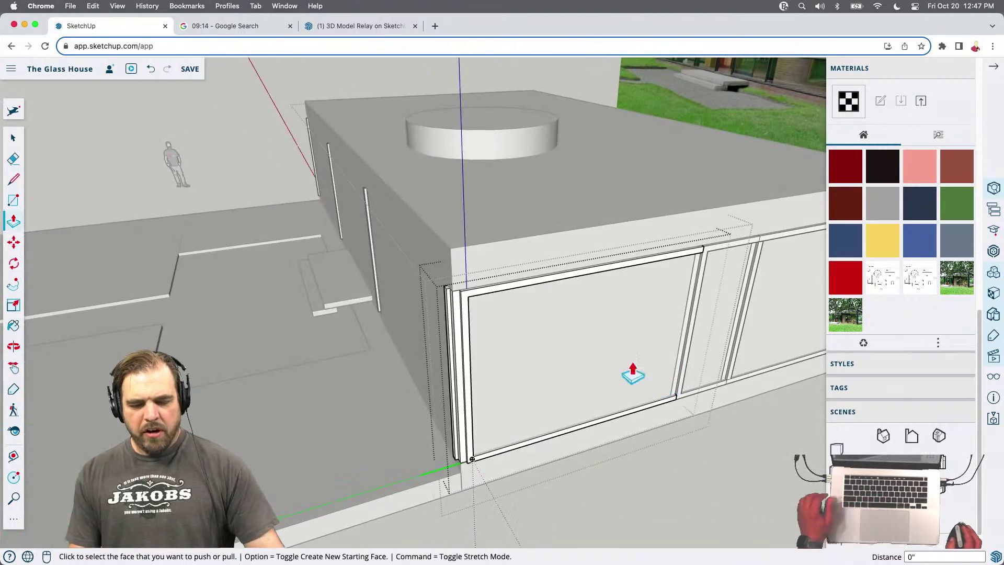
Option-copy the corner post 4 inches away
{"action": "middle_click_drag", "start_coordinate": [447, 298], "coordinate": [582, 314]}
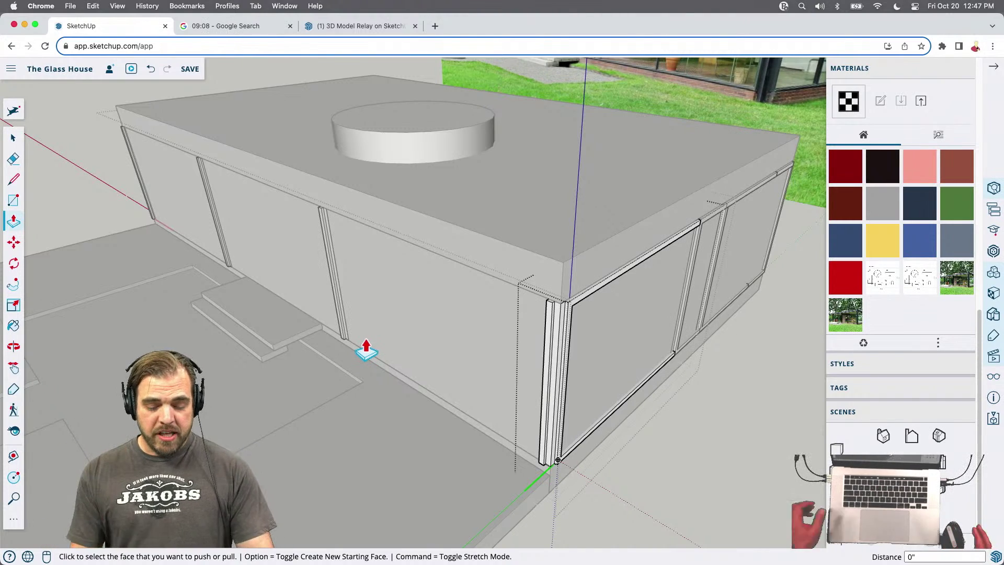
{"action": "middle_click_drag", "start_coordinate": [370, 368], "coordinate": [702, 386]}
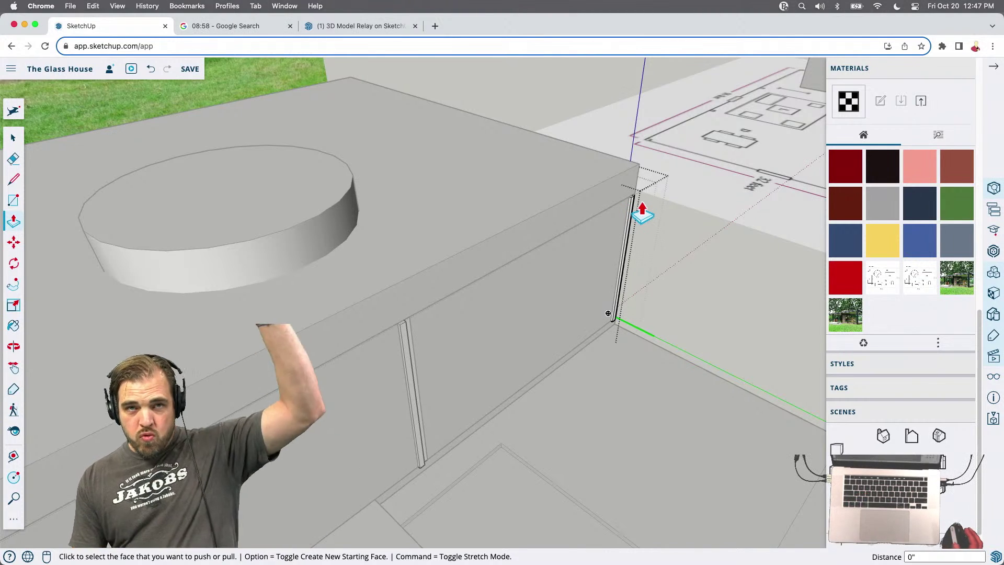
{"action": "key", "text": "space"}
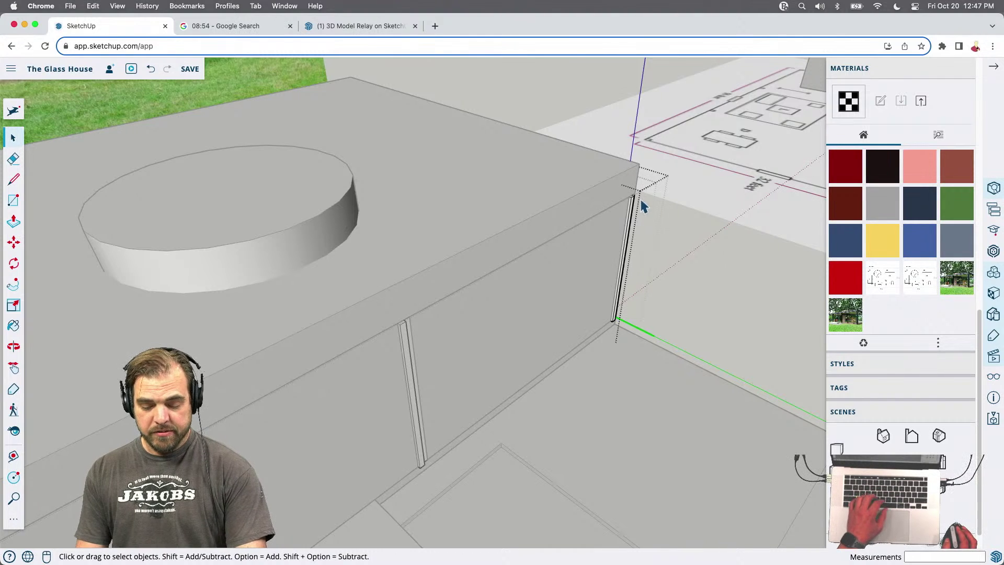
{"action": "scroll", "coordinate": [638, 206], "scroll_direction": "up", "scroll_amount": 5}
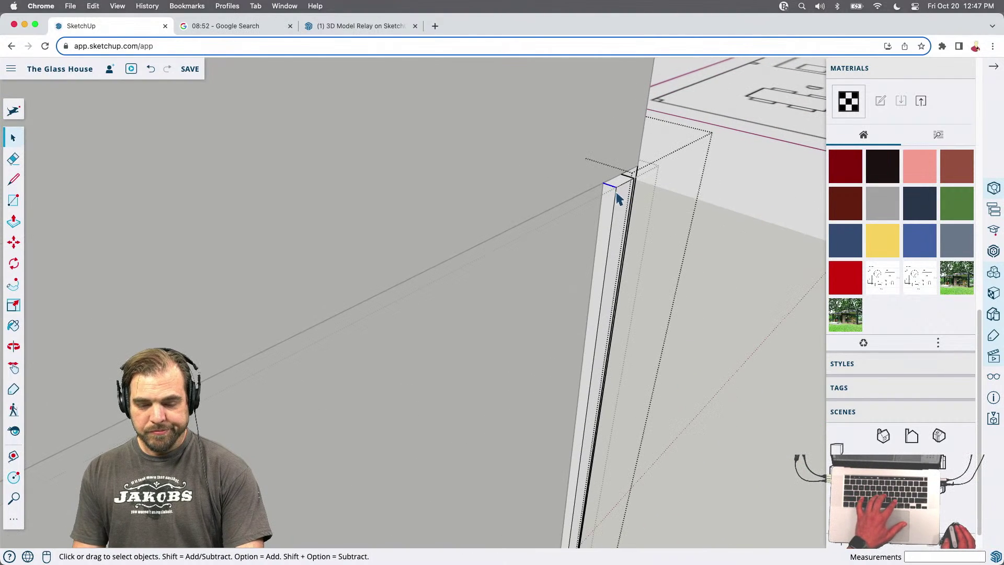
{"action": "key", "text": "m"}
{"action": "left_click", "coordinate": [617, 190]}
{"action": "key", "text": "alt"}
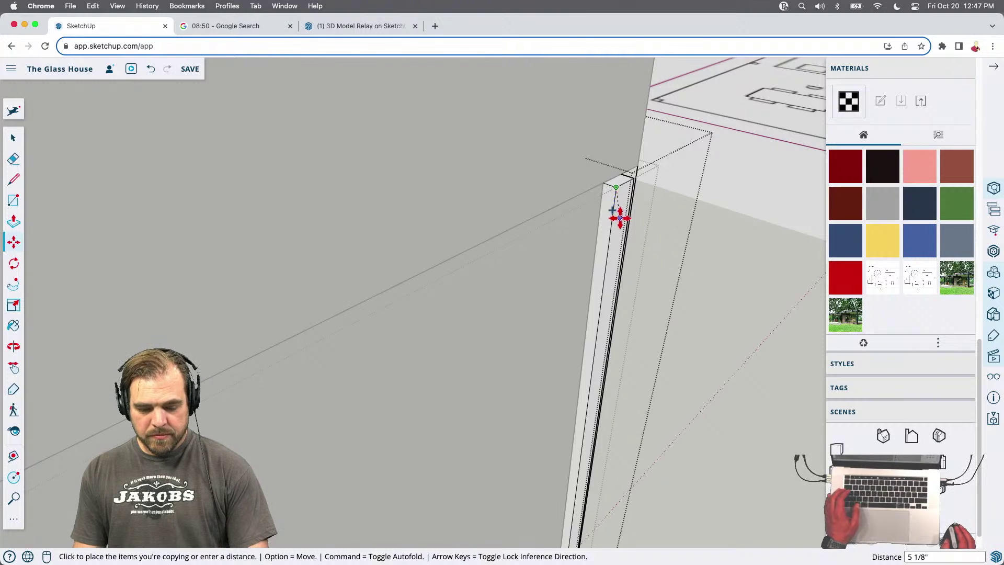
{"action": "type", "text": "4"}
{"action": "key", "text": "Return"}
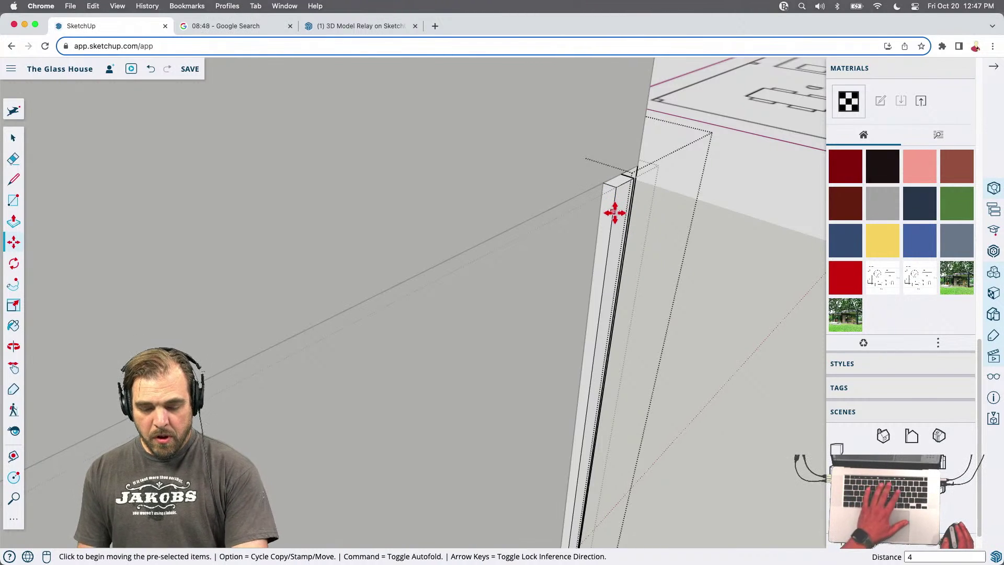
Push/Pull the thin end face to extend the glass wall across the house's end
{"action": "key", "text": "p"}
{"action": "left_click", "coordinate": [611, 204]}
{"action": "scroll", "coordinate": [605, 199], "scroll_direction": "down", "scroll_amount": 10}
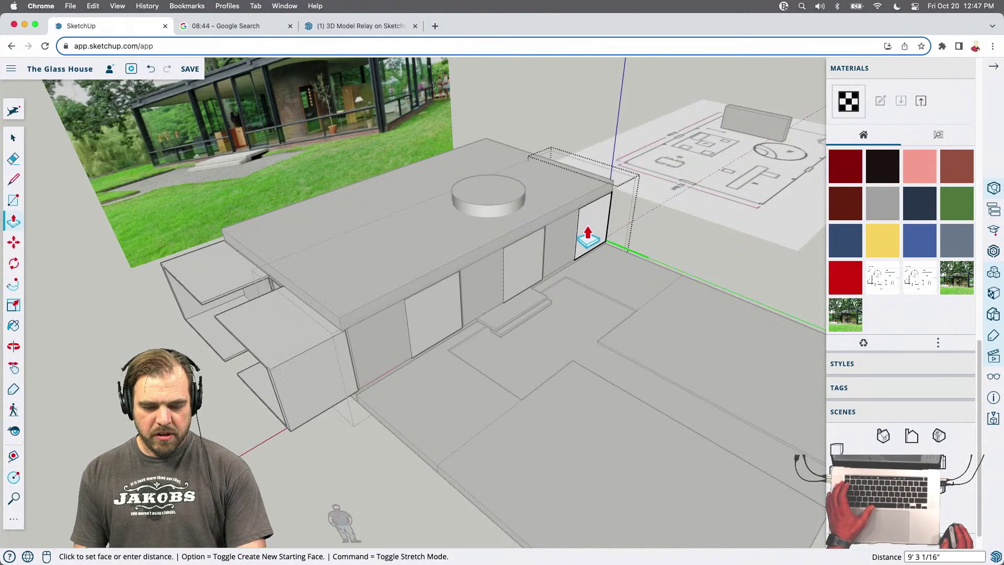
{"action": "left_click", "coordinate": [569, 259]}
{"action": "key", "text": "space"}
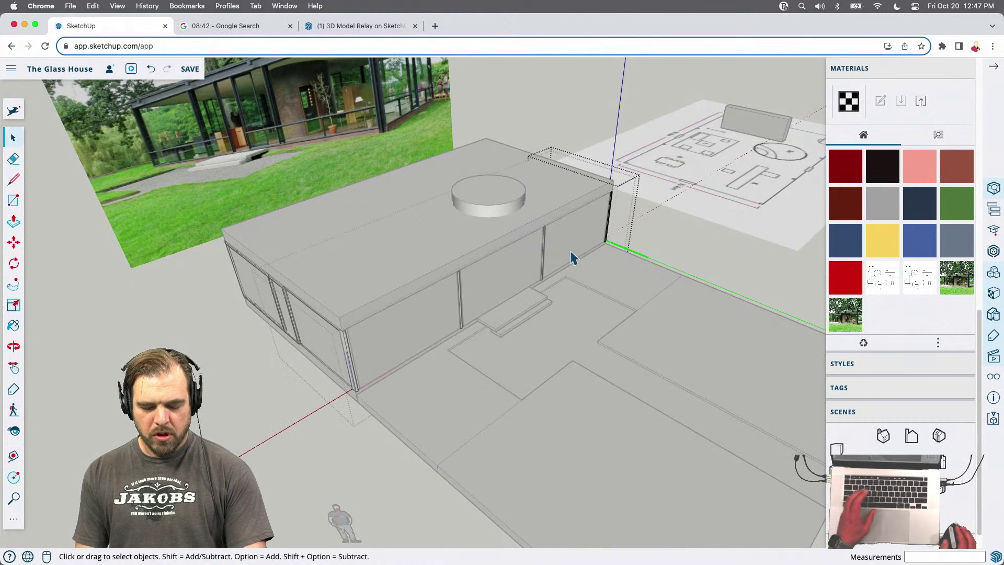
Close the corner component and house group edits, then select the roof box
{"action": "middle_click_drag", "start_coordinate": [583, 246], "coordinate": [570, 253]}
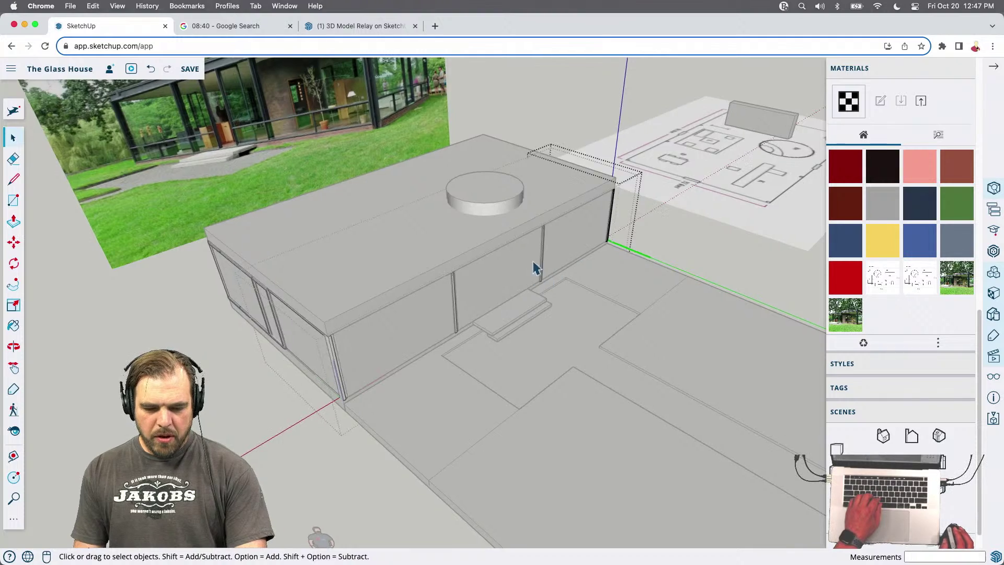
{"action": "scroll", "coordinate": [529, 273], "scroll_direction": "up", "scroll_amount": 8}
{"action": "scroll", "coordinate": [448, 285], "scroll_direction": "down", "scroll_amount": 4}
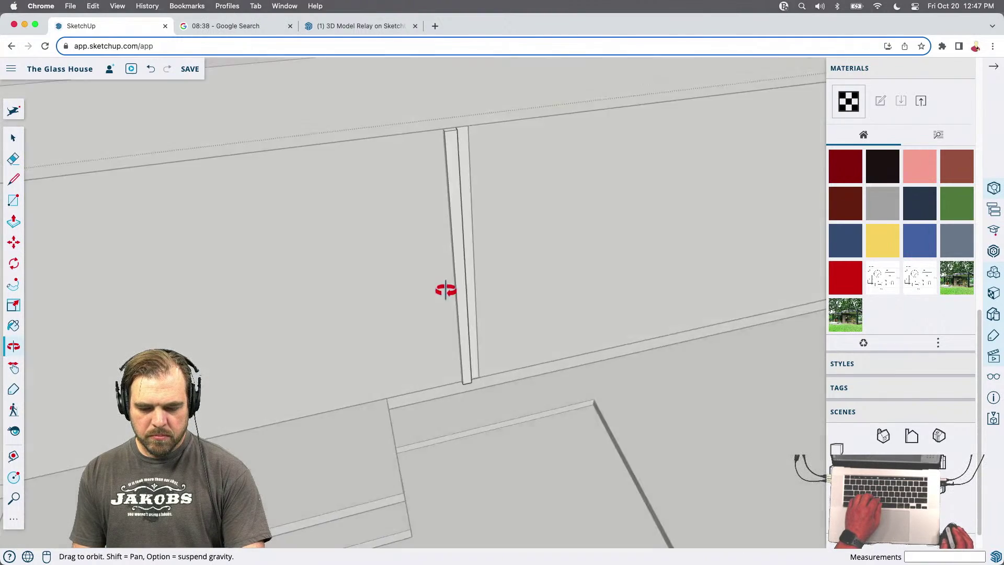
{"action": "scroll", "coordinate": [453, 299], "scroll_direction": "down", "scroll_amount": 6}
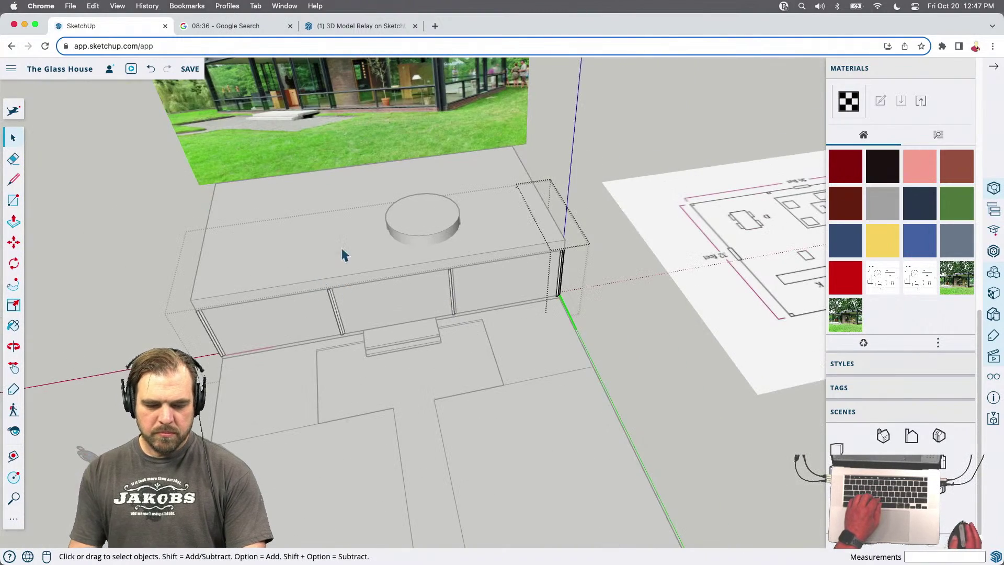
{"action": "left_click", "coordinate": [151, 247]}
{"action": "left_click", "coordinate": [165, 237]}
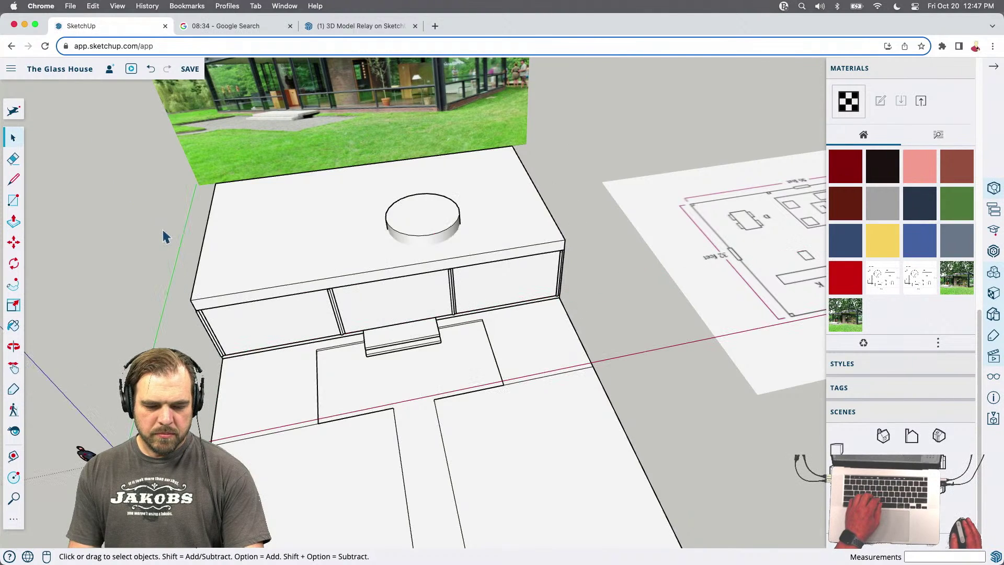
{"action": "left_click", "coordinate": [264, 271]}
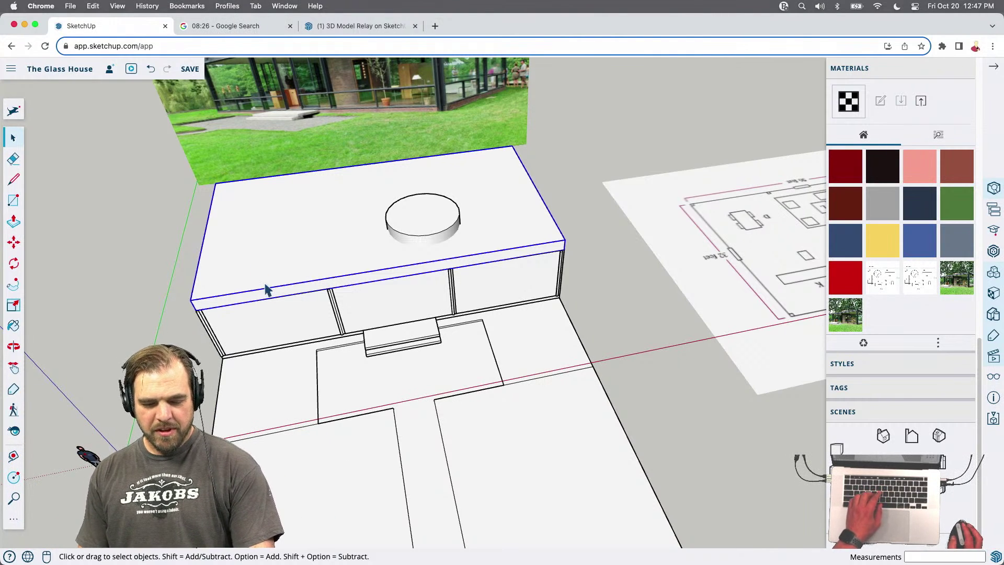
Cancel the Make Component dialog and pick up the roof to move it along the red axis
{"action": "key", "text": "g"}
{"action": "left_click", "coordinate": [443, 430]}
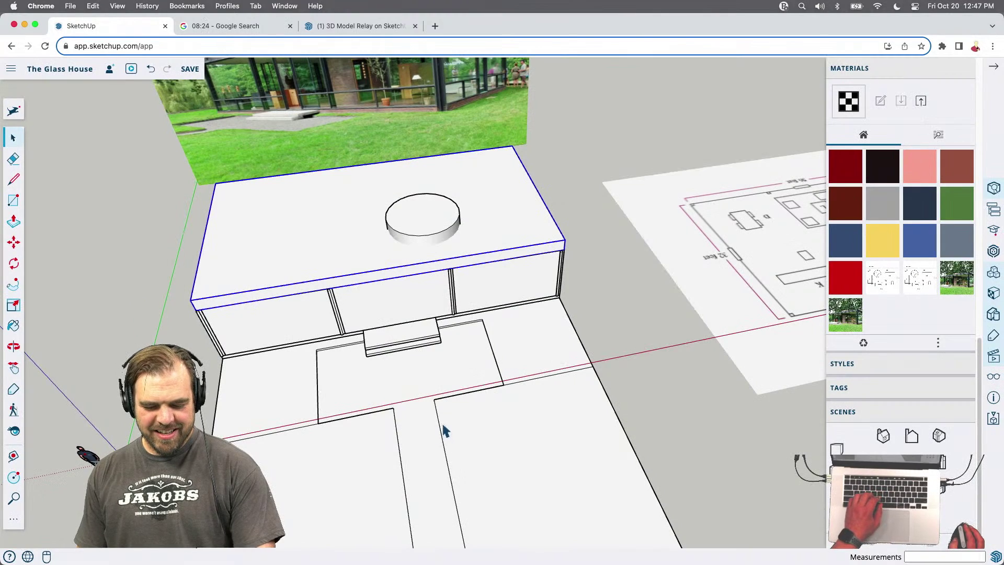
{"action": "scroll", "coordinate": [375, 268], "scroll_direction": "down", "scroll_amount": 5}
{"action": "key", "text": "m"}
{"action": "left_click", "coordinate": [529, 226]}
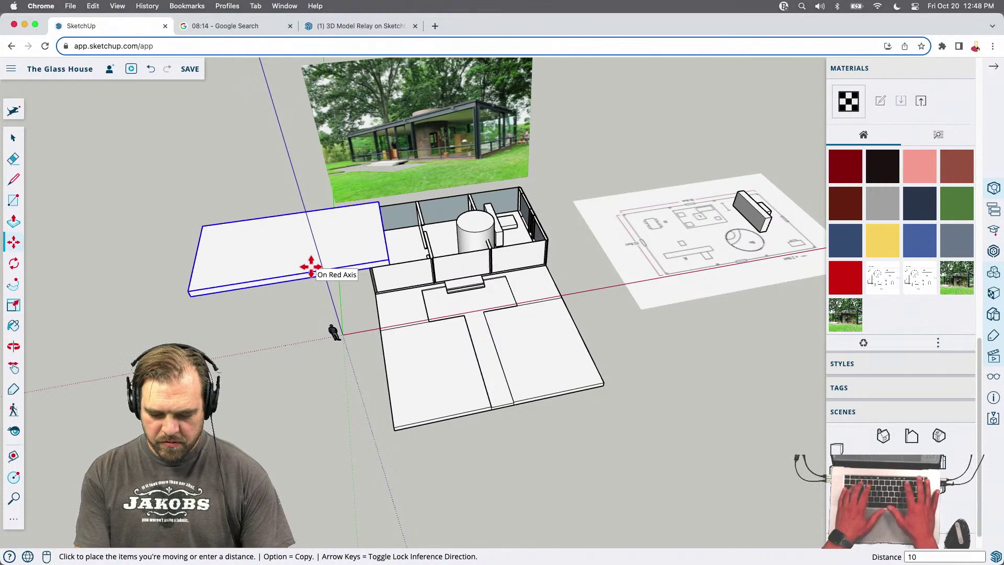
Drop the roof 100' to the left and orbit in on the uncovered walls
{"action": "key", "text": "Return"}
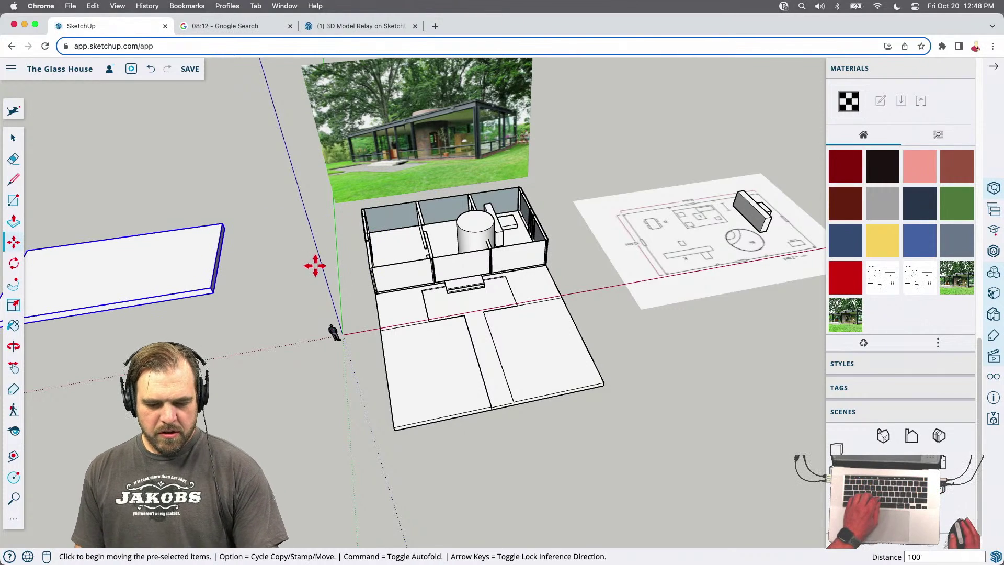
{"action": "middle_click_drag", "start_coordinate": [403, 292], "coordinate": [548, 242]}
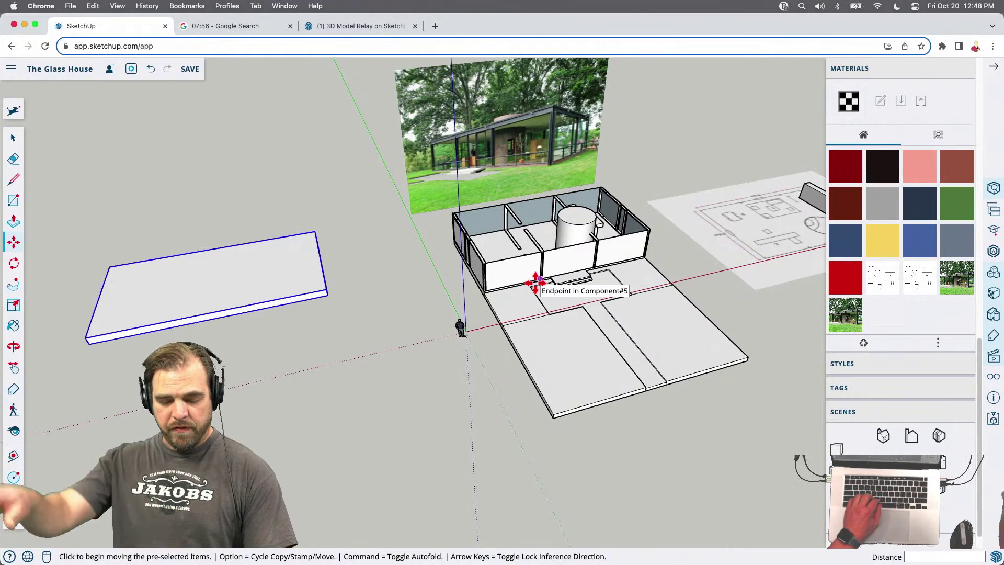
{"action": "scroll", "coordinate": [508, 269], "scroll_direction": "up", "scroll_amount": 5}
{"action": "middle_click_drag", "start_coordinate": [515, 262], "coordinate": [488, 354]}
{"action": "key", "text": "space"}
Open the wall group and select the interior partitions and wall post, viewing from above
{"action": "left_click", "coordinate": [443, 267]}
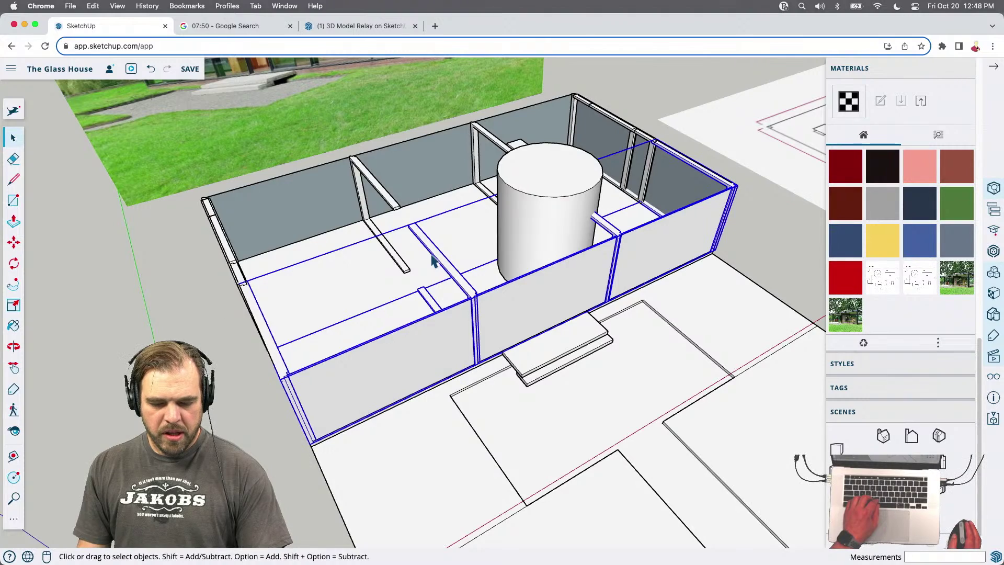
{"action": "double_click", "coordinate": [444, 265]}
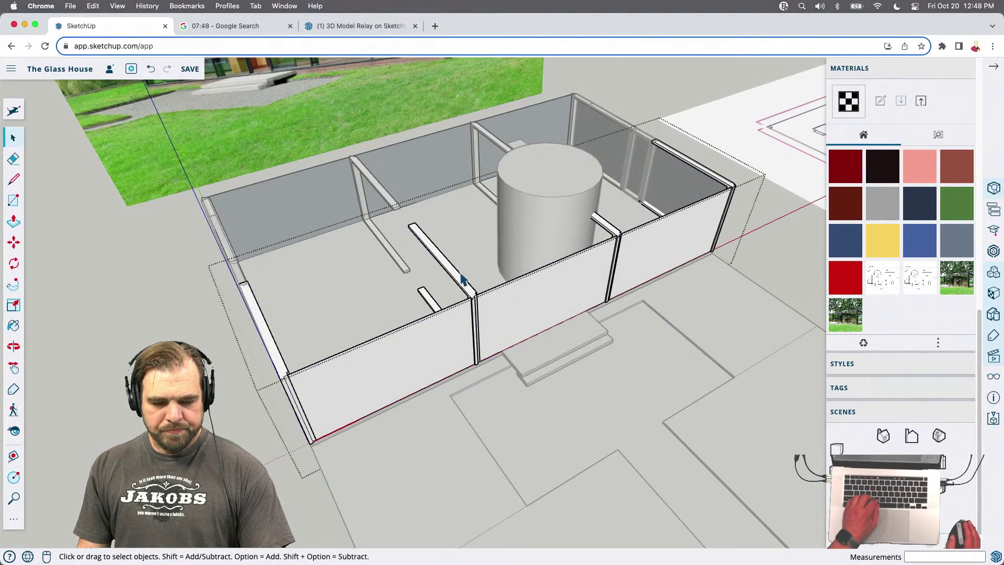
{"action": "left_click", "coordinate": [453, 276]}
{"action": "middle_click_drag", "start_coordinate": [412, 284], "coordinate": [538, 336]}
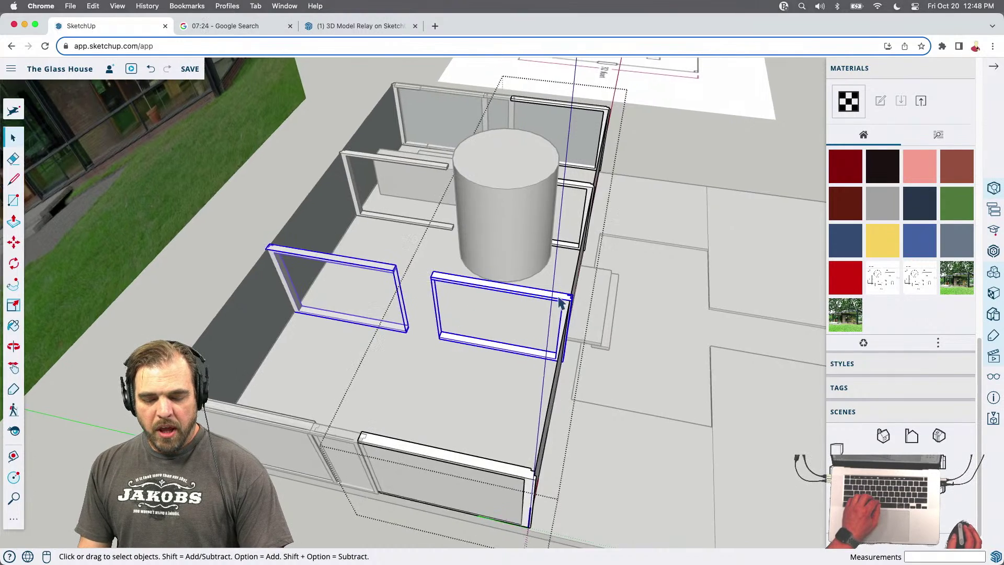
{"action": "scroll", "coordinate": [555, 301], "scroll_direction": "up", "scroll_amount": 3}
Select the window frame modules on the end wall, including the linked copy
{"action": "scroll", "coordinate": [569, 302], "scroll_direction": "up", "scroll_amount": 2}
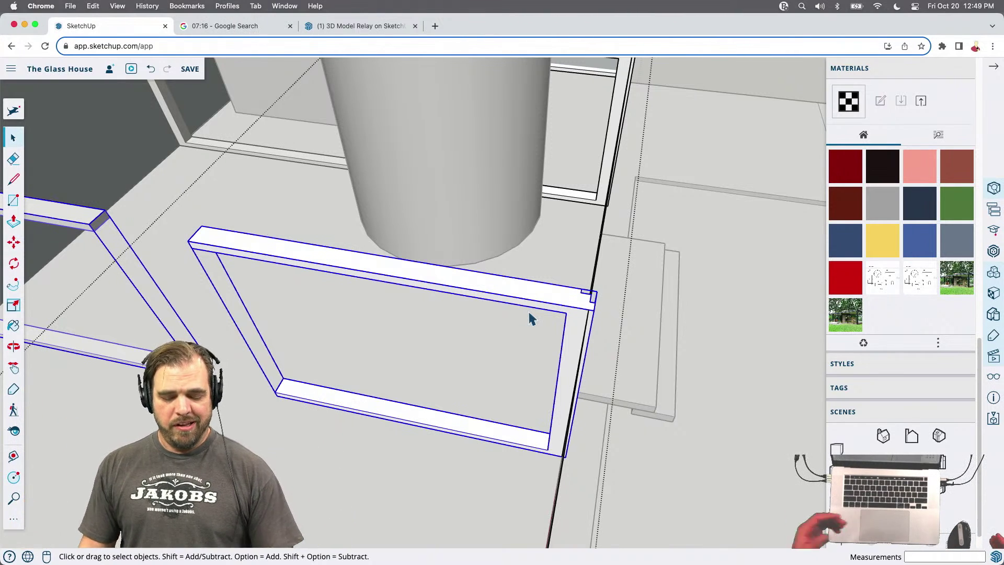
{"action": "middle_click_drag", "start_coordinate": [523, 311], "coordinate": [317, 317]}
{"action": "middle_click_drag", "start_coordinate": [477, 324], "coordinate": [565, 317]}
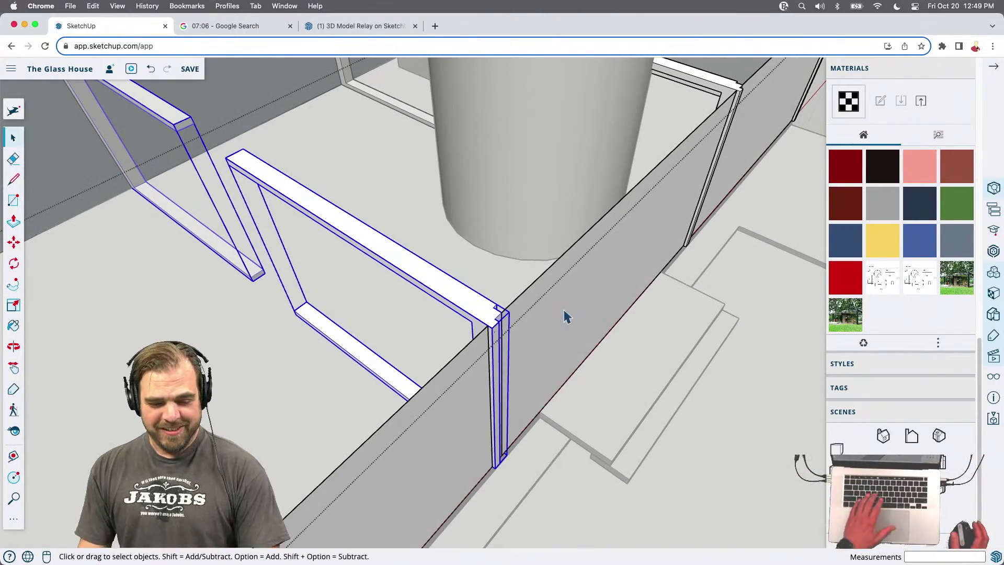
{"action": "scroll", "coordinate": [491, 364], "scroll_direction": "down", "scroll_amount": 5}
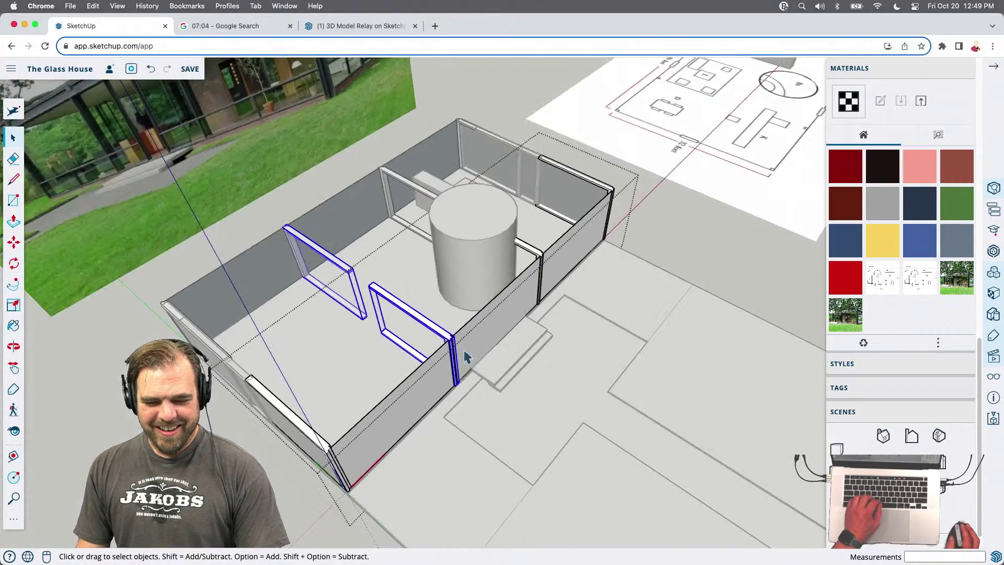
{"action": "middle_click_drag", "start_coordinate": [580, 310], "coordinate": [583, 342]}
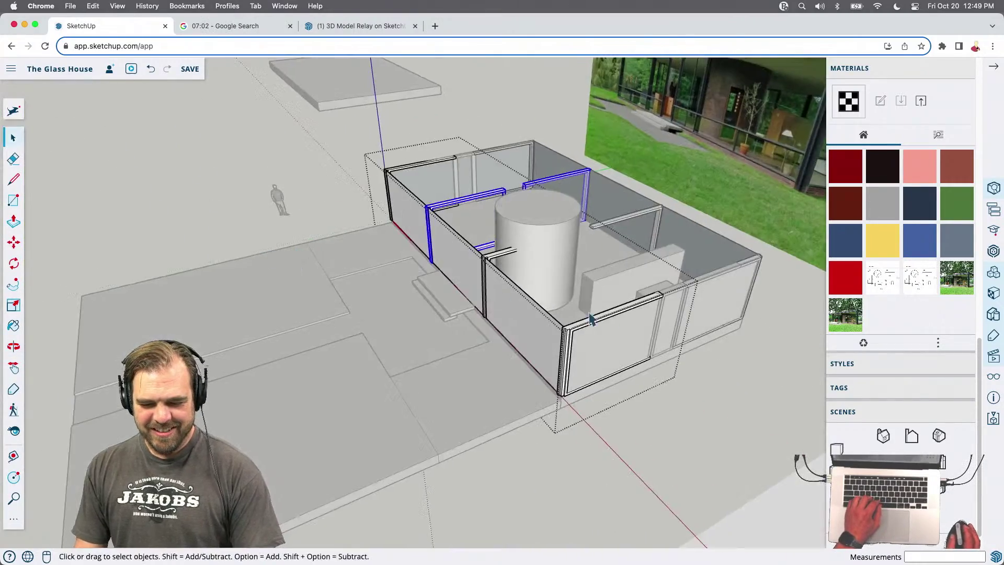
{"action": "scroll", "coordinate": [585, 345], "scroll_direction": "up", "scroll_amount": 2}
{"action": "scroll", "coordinate": [585, 344], "scroll_direction": "up", "scroll_amount": 3}
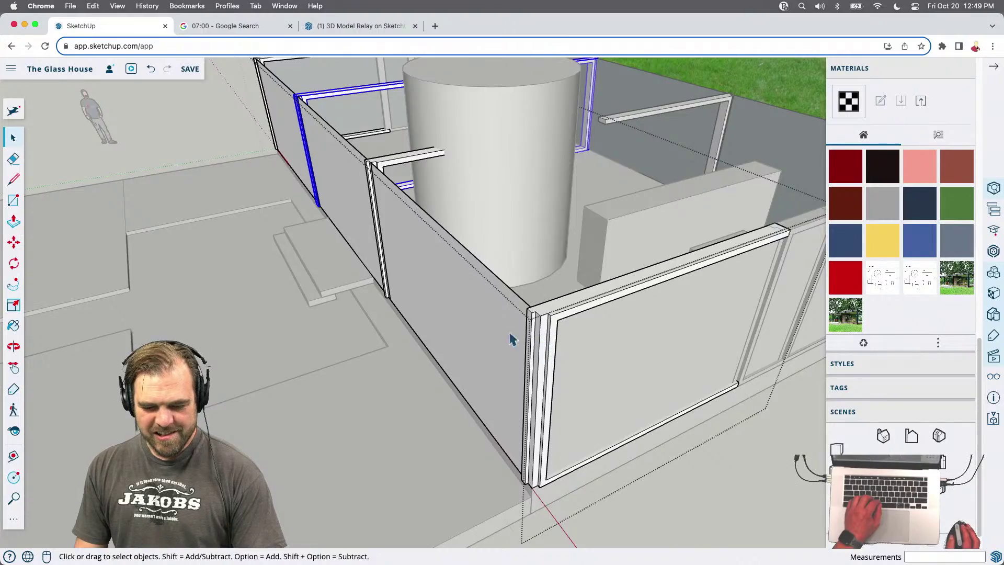
{"action": "scroll", "coordinate": [532, 337], "scroll_direction": "down", "scroll_amount": 3}
{"action": "mouse_move", "coordinate": [634, 363]}
{"action": "middle_mouse_down"}
{"action": "mouse_move", "coordinate": [779, 365]}
{"action": "mouse_move", "coordinate": [635, 363]}
{"action": "middle_mouse_up"}
{"action": "scroll", "coordinate": [537, 400], "scroll_direction": "up", "scroll_amount": 3}
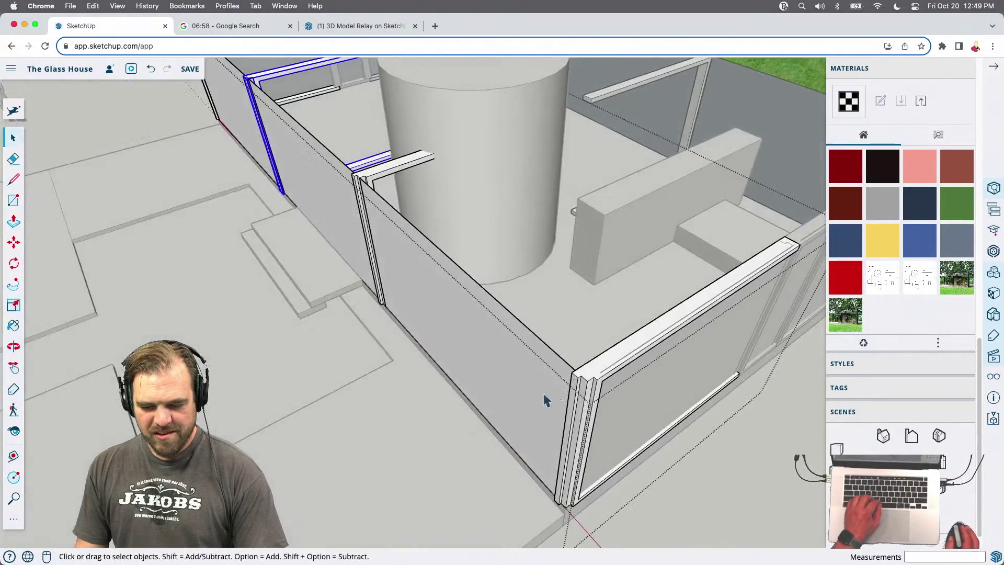
{"action": "left_click", "coordinate": [592, 372]}
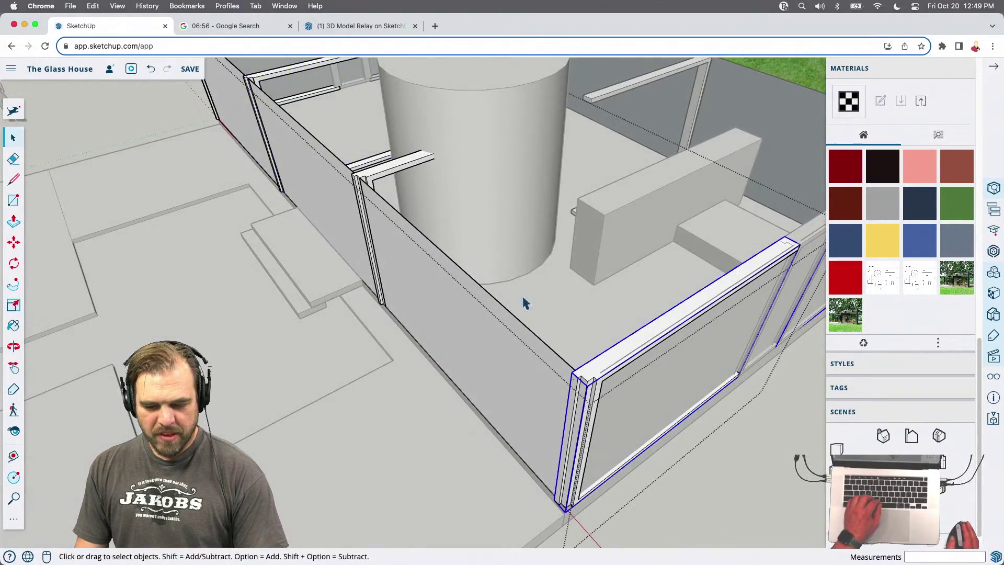
{"action": "left_click", "coordinate": [395, 180]}
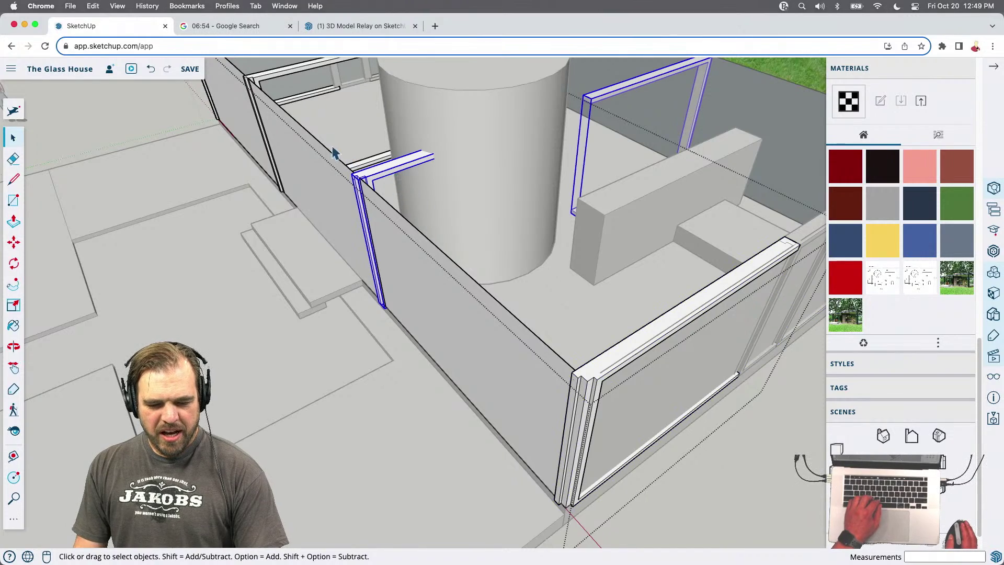
{"action": "scroll", "coordinate": [330, 157], "scroll_direction": "down", "scroll_amount": 3}
{"action": "middle_click_drag", "start_coordinate": [320, 233], "coordinate": [321, 206]}
{"action": "scroll", "coordinate": [321, 206], "scroll_direction": "up", "scroll_amount": 3}
{"action": "left_click", "coordinate": [235, 157], "text": "shift"}
{"action": "scroll", "coordinate": [524, 322], "scroll_direction": "down", "scroll_amount": 2}
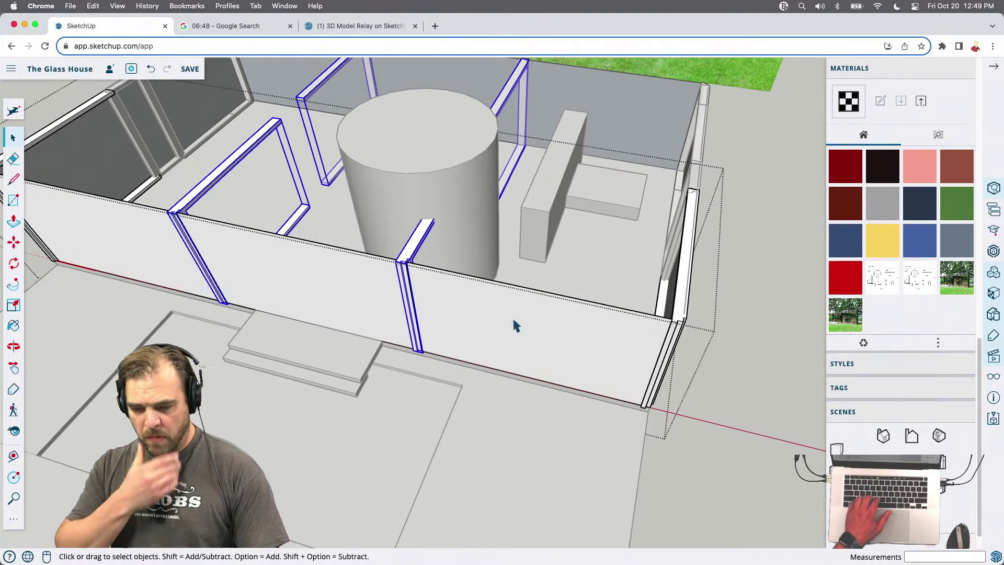
Close the edited group and select the right glass wall group and the front-left wall group
{"action": "middle_click_drag", "start_coordinate": [629, 314], "coordinate": [570, 366]}
{"action": "scroll", "coordinate": [560, 379], "scroll_direction": "down", "scroll_amount": 2}
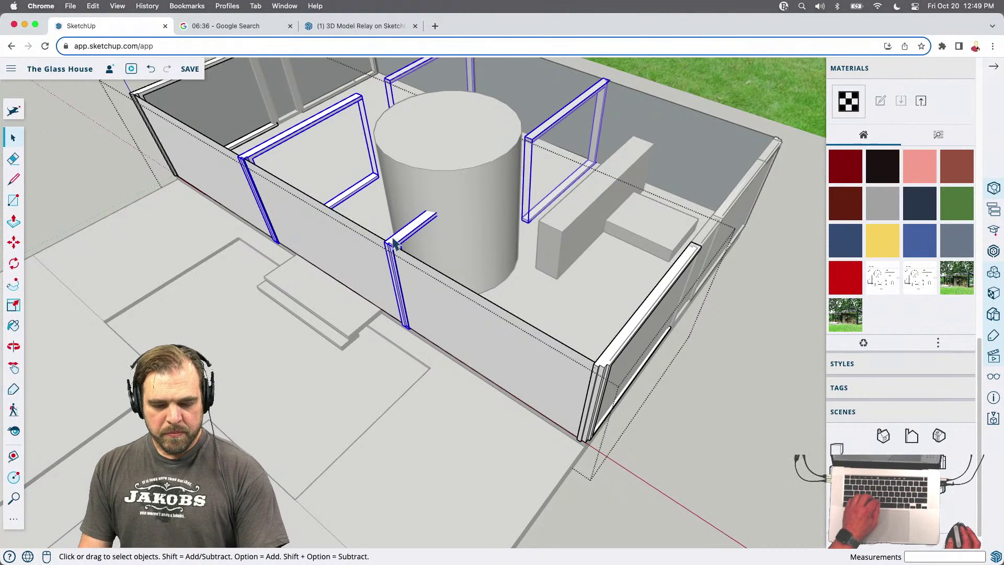
{"action": "scroll", "coordinate": [397, 240], "scroll_direction": "up", "scroll_amount": 5}
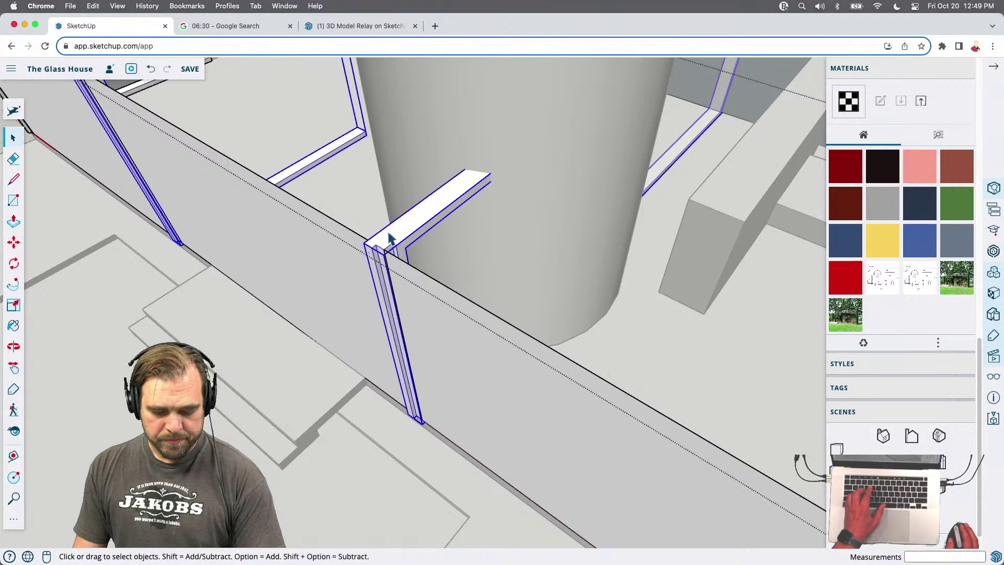
{"action": "key", "text": "r"}
{"action": "key", "text": "space"}
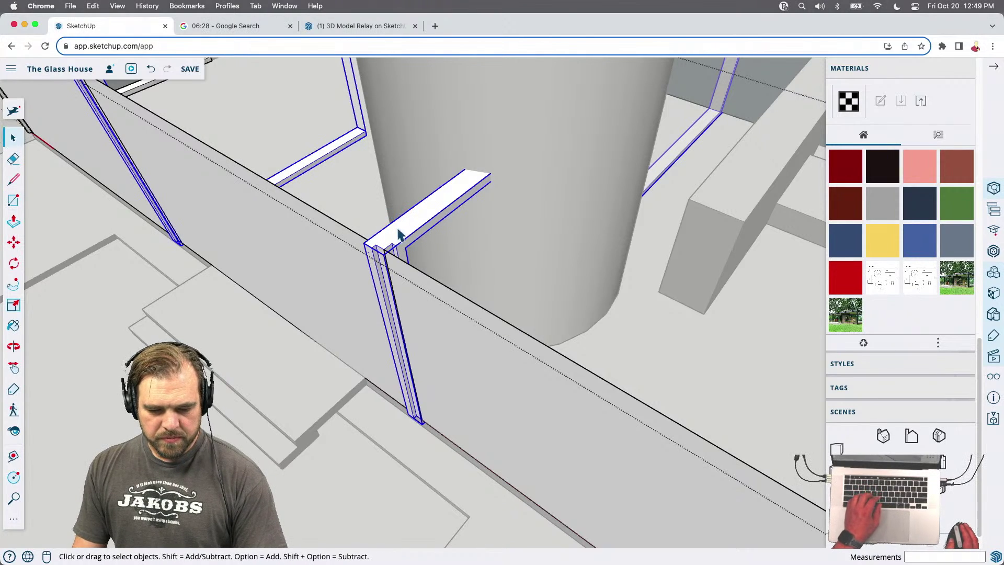
{"action": "scroll", "coordinate": [398, 235], "scroll_direction": "up", "scroll_amount": 2}
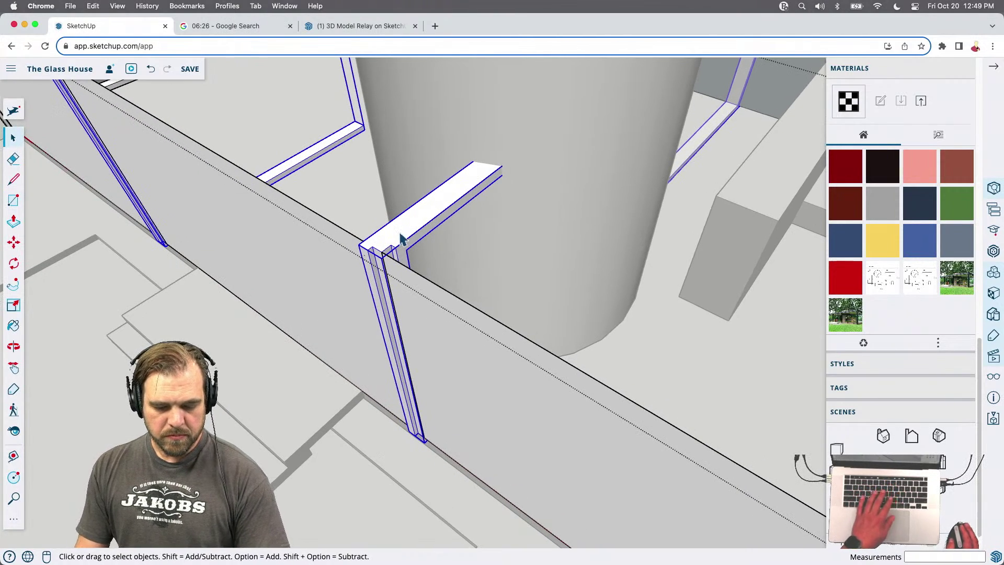
{"action": "scroll", "coordinate": [401, 237], "scroll_direction": "down", "scroll_amount": 6}
{"action": "middle_click_drag", "start_coordinate": [440, 282], "coordinate": [394, 206]}
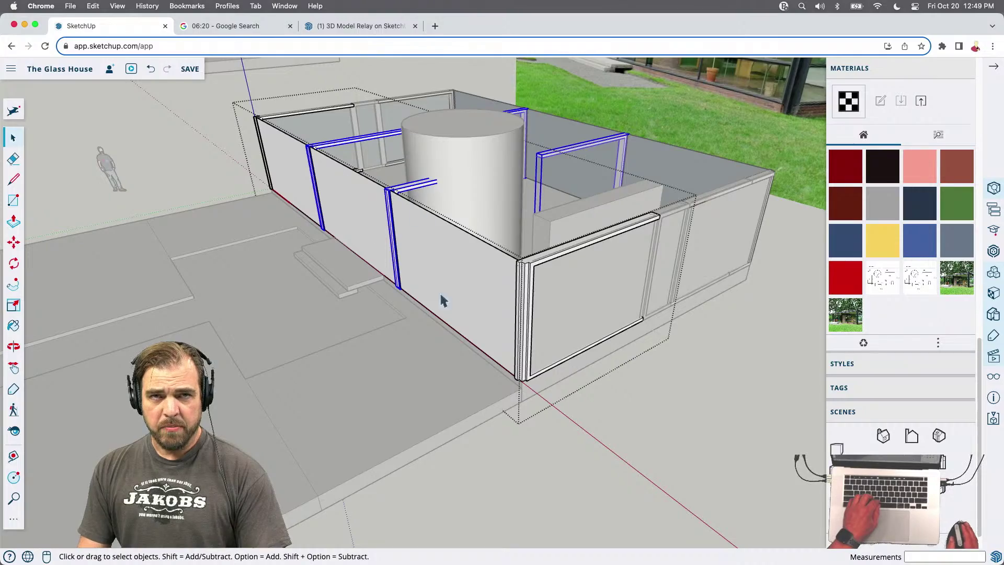
{"action": "middle_click_drag", "start_coordinate": [388, 234], "coordinate": [455, 257]}
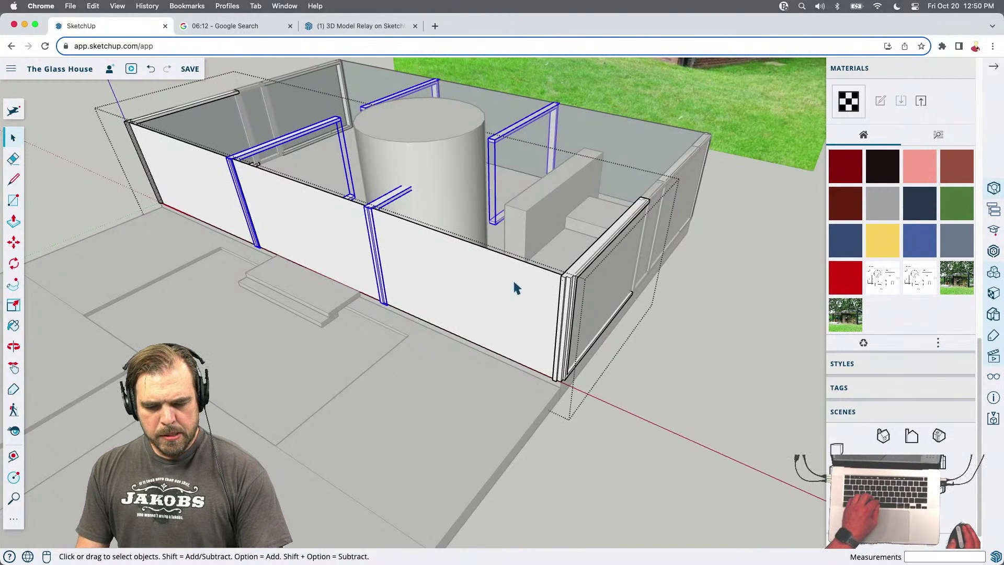
{"action": "left_click", "coordinate": [678, 419]}
{"action": "scroll", "coordinate": [627, 277], "scroll_direction": "up", "scroll_amount": 3}
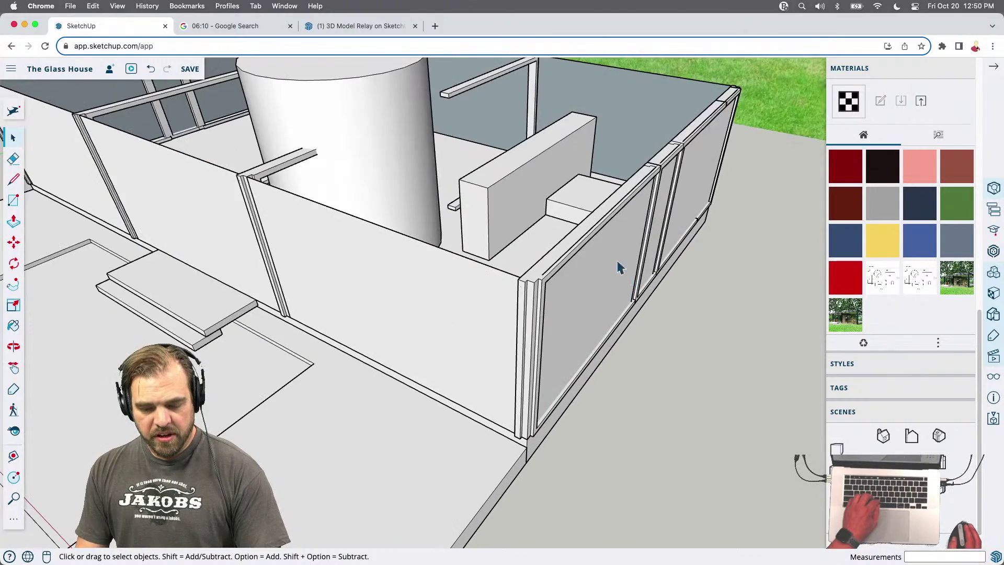
{"action": "left_click", "coordinate": [592, 241]}
{"action": "left_click", "coordinate": [545, 295]}
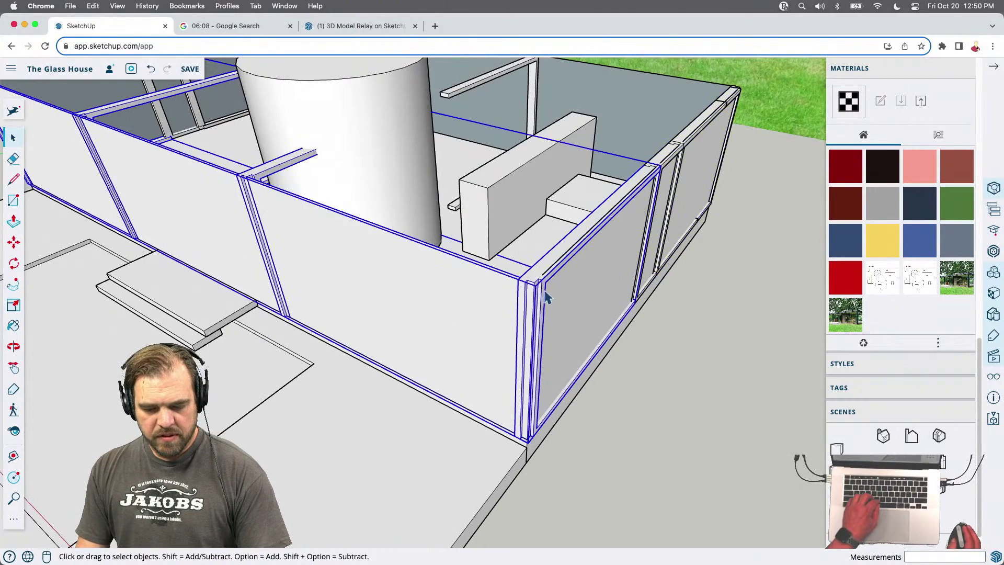
{"action": "middle_click_drag", "start_coordinate": [579, 328], "coordinate": [451, 302]}
{"action": "scroll", "coordinate": [433, 257], "scroll_direction": "down", "scroll_amount": 6}
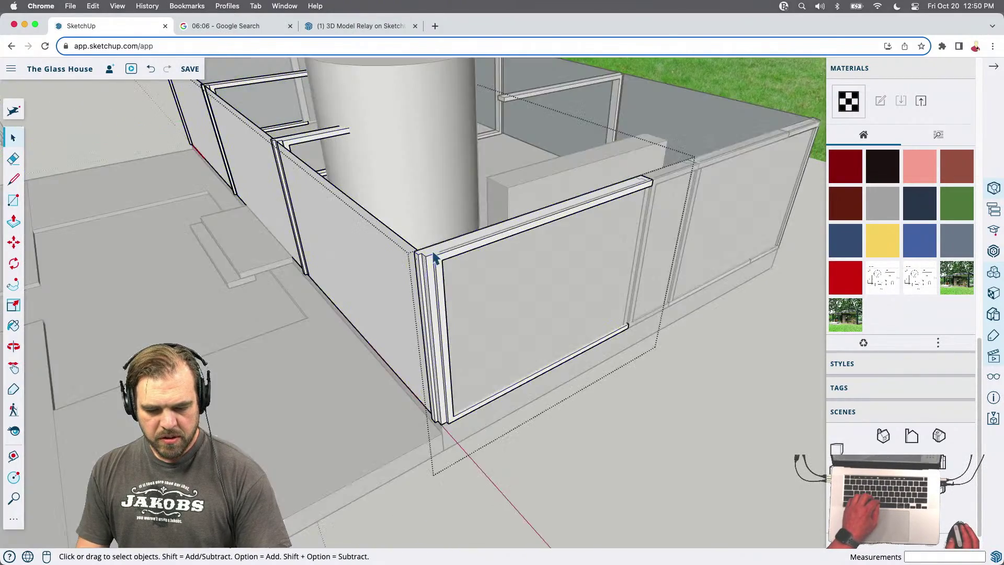
Move the selected window frames out away from the house
{"action": "key", "text": "m"}
{"action": "left_click", "coordinate": [527, 338]}
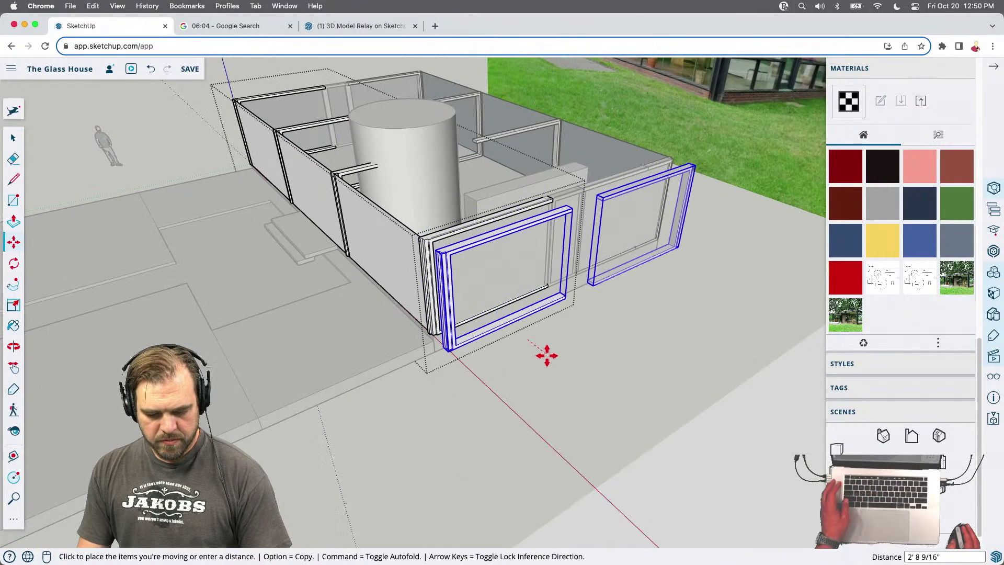
{"action": "left_click", "coordinate": [597, 394]}
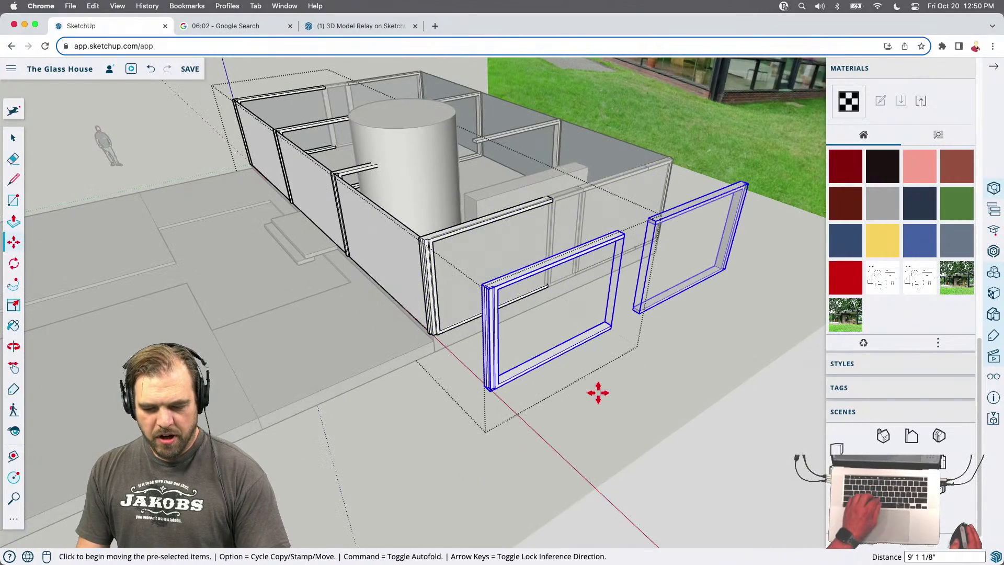
{"action": "middle_click_drag", "start_coordinate": [602, 297], "coordinate": [273, 318]}
{"action": "scroll", "coordinate": [280, 281], "scroll_direction": "up", "scroll_amount": 5}
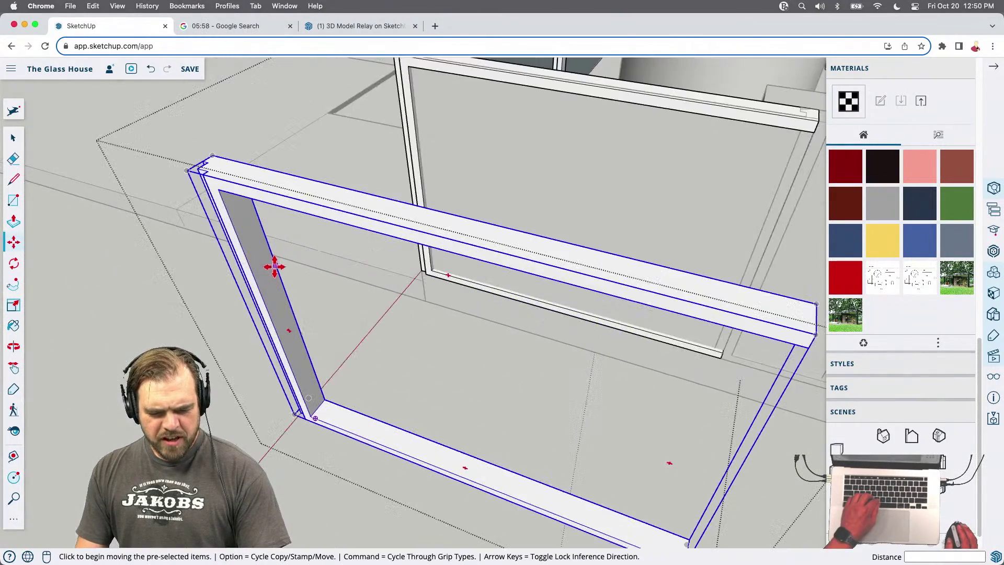
Make one window frame a unique component and open it for editing
{"action": "key", "text": "space"}
{"action": "right_click", "coordinate": [237, 186]}
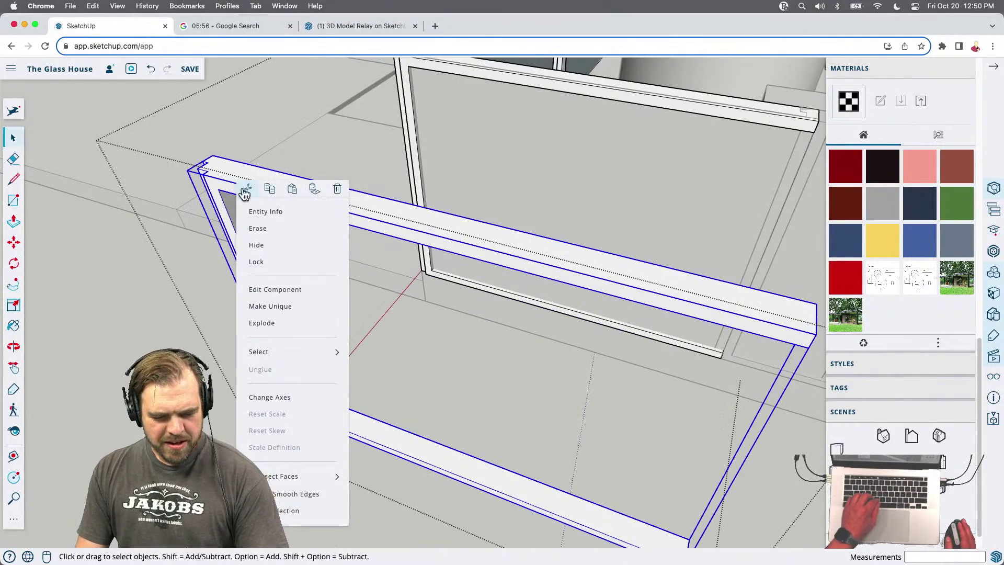
{"action": "left_click", "coordinate": [283, 310]}
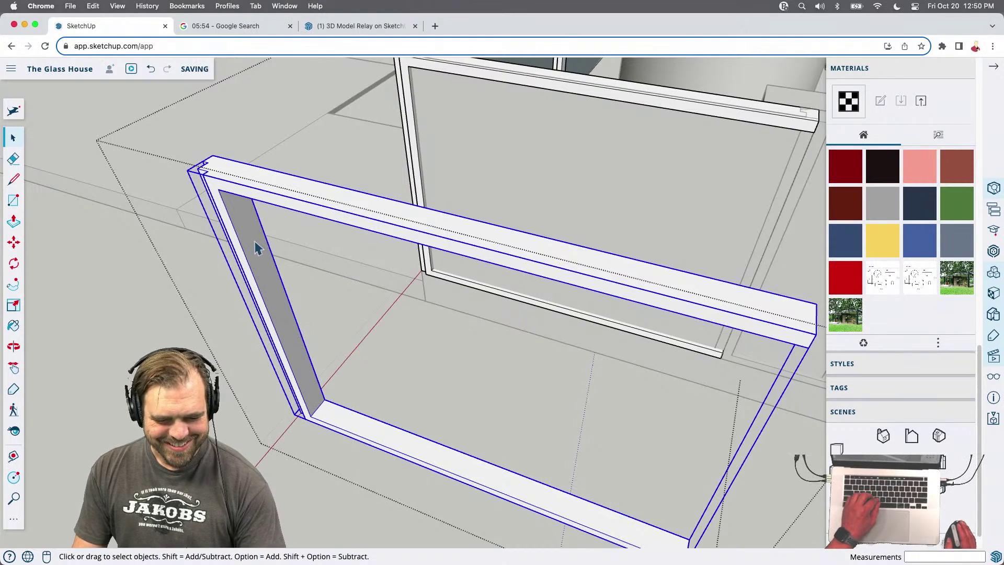
{"action": "middle_click_drag", "start_coordinate": [258, 251], "coordinate": [257, 247]}
{"action": "triple_click", "coordinate": [256, 247]}
{"action": "scroll", "coordinate": [256, 247], "scroll_direction": "down", "scroll_amount": 3}
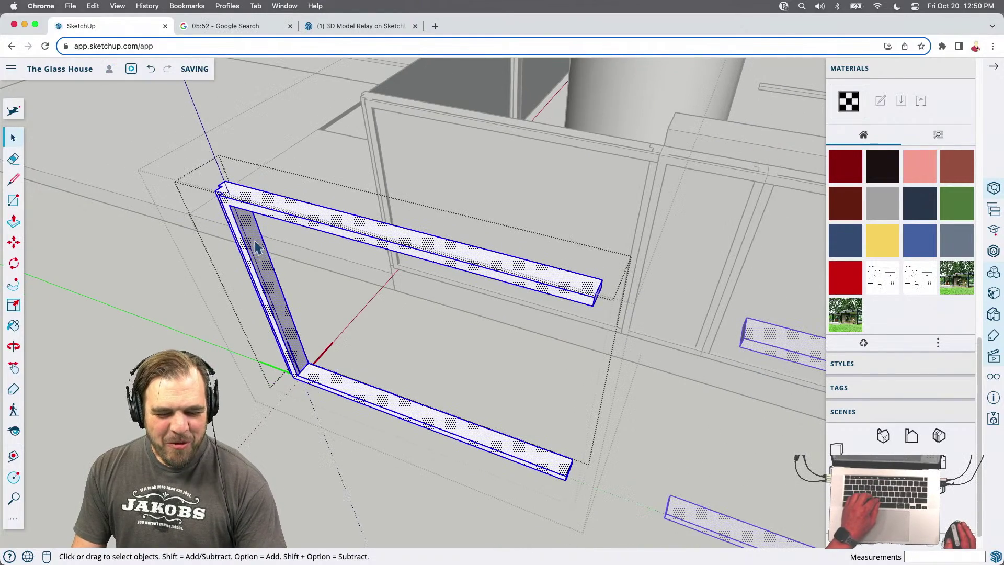
Shorten the horizontal frame pieces toward the upright and erase the leftover edge, leaving a C-bracket
{"action": "left_click_drag", "start_coordinate": [187, 163], "coordinate": [289, 430]}
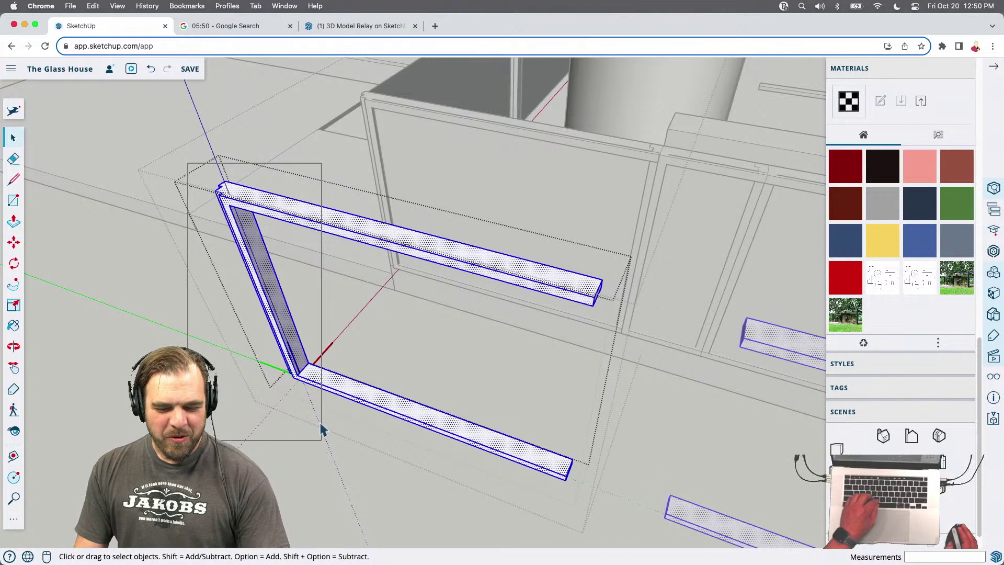
{"action": "left_click_drag", "start_coordinate": [320, 441], "coordinate": [321, 440]}
{"action": "left_click_drag", "start_coordinate": [513, 246], "coordinate": [681, 519]}
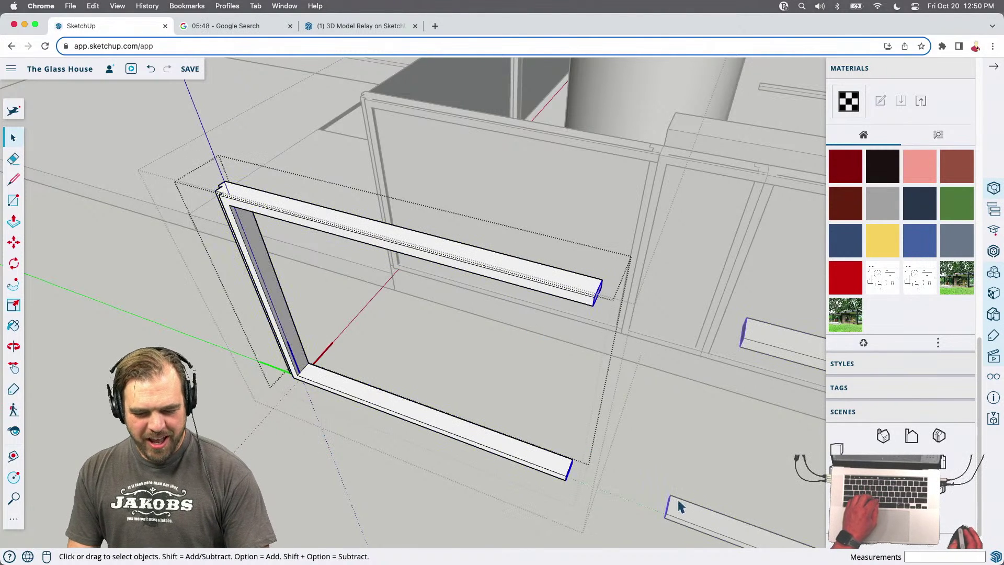
{"action": "key", "text": "m"}
{"action": "left_click", "coordinate": [544, 394]}
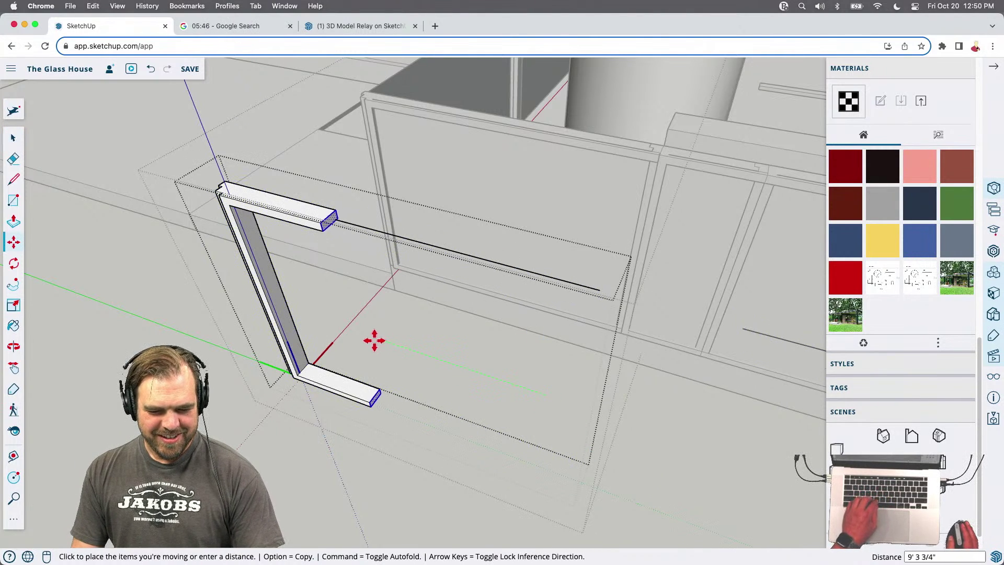
{"action": "left_click", "coordinate": [373, 340]}
{"action": "key", "text": "e"}
{"action": "left_click", "coordinate": [445, 251]}
Copy the C-bracket to the right and mirror the copy at -1 scale
{"action": "key", "text": "space"}
{"action": "left_click_drag", "start_coordinate": [205, 154], "coordinate": [443, 462]}
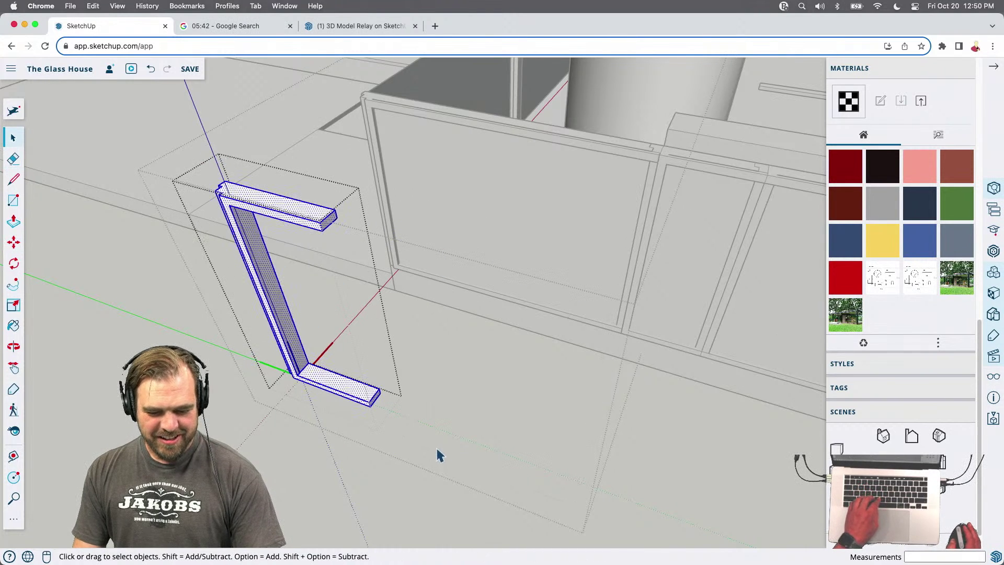
{"action": "key", "text": "m"}
{"action": "left_click", "coordinate": [348, 360]}
{"action": "key", "text": "alt"}
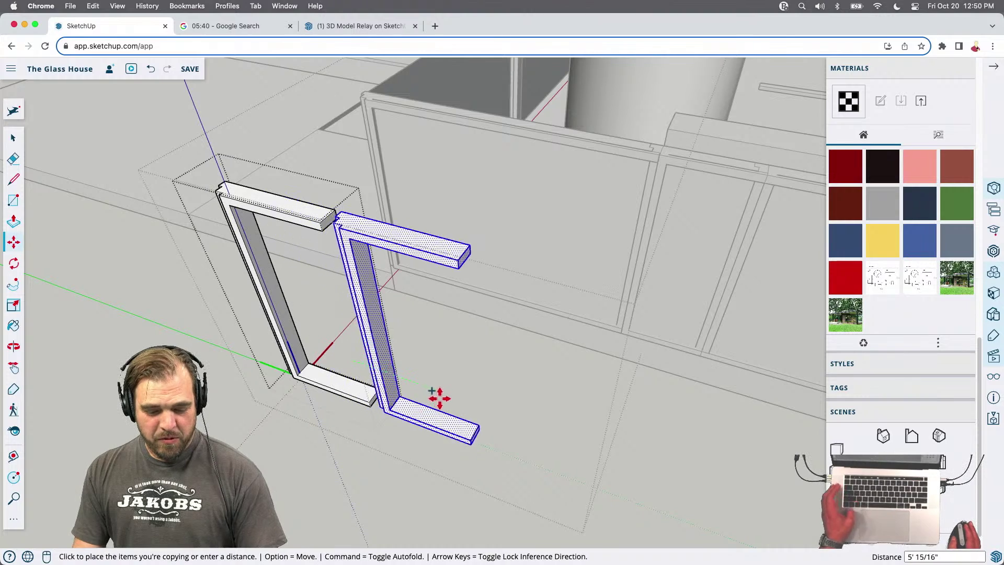
{"action": "left_click", "coordinate": [456, 393]}
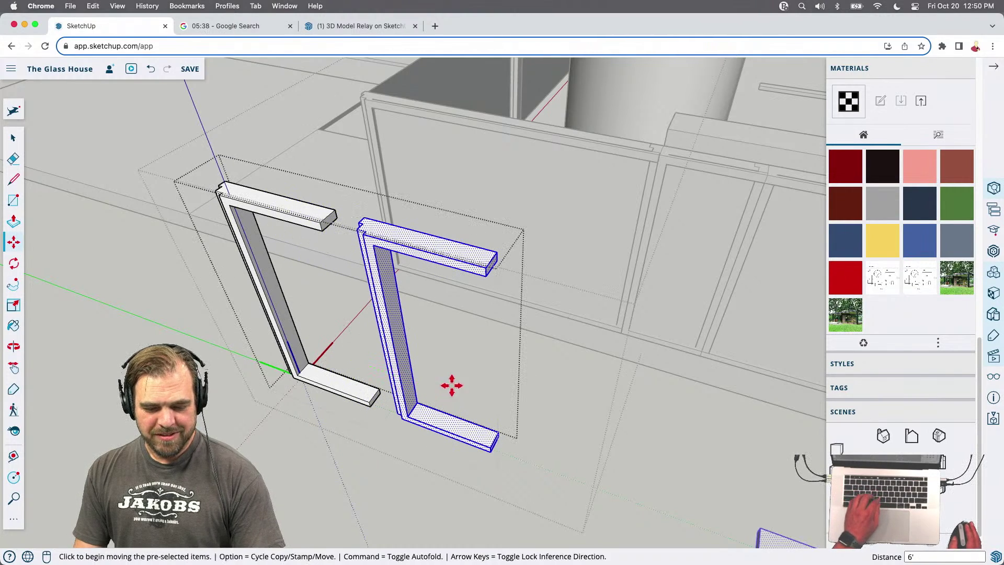
{"action": "key", "text": "s"}
{"action": "left_click", "coordinate": [374, 338]}
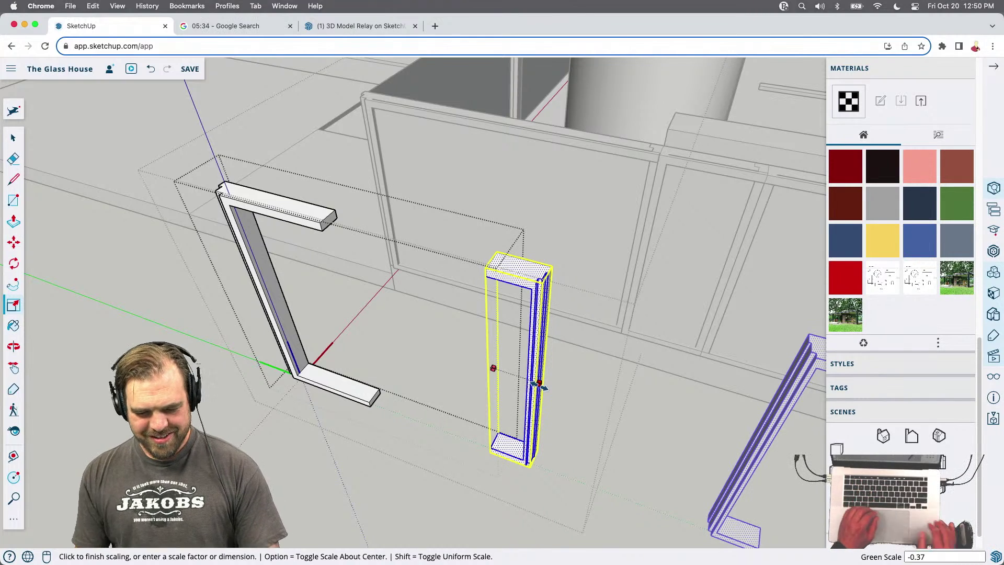
{"action": "left_click", "coordinate": [631, 412]}
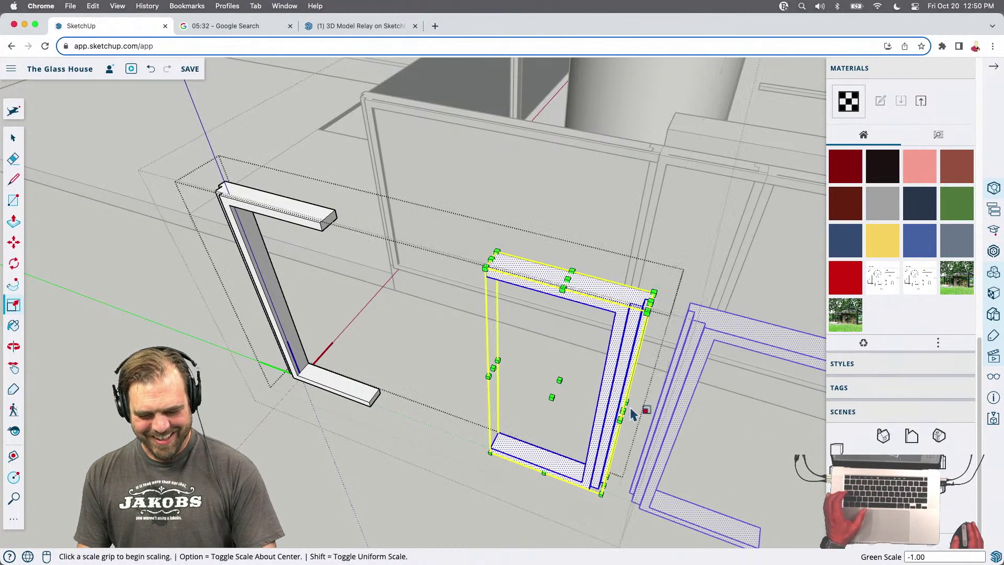
Move the mirrored bracket along the green axis so it faces the original
{"action": "key", "text": "m"}
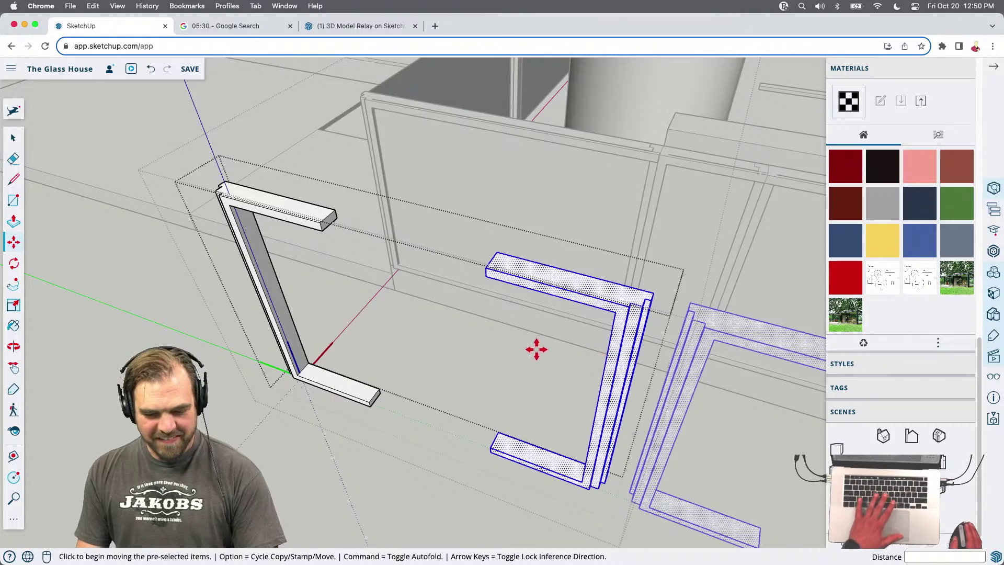
{"action": "scroll", "coordinate": [531, 346], "scroll_direction": "down", "scroll_amount": 3}
{"action": "scroll", "coordinate": [632, 291], "scroll_direction": "up", "scroll_amount": 5}
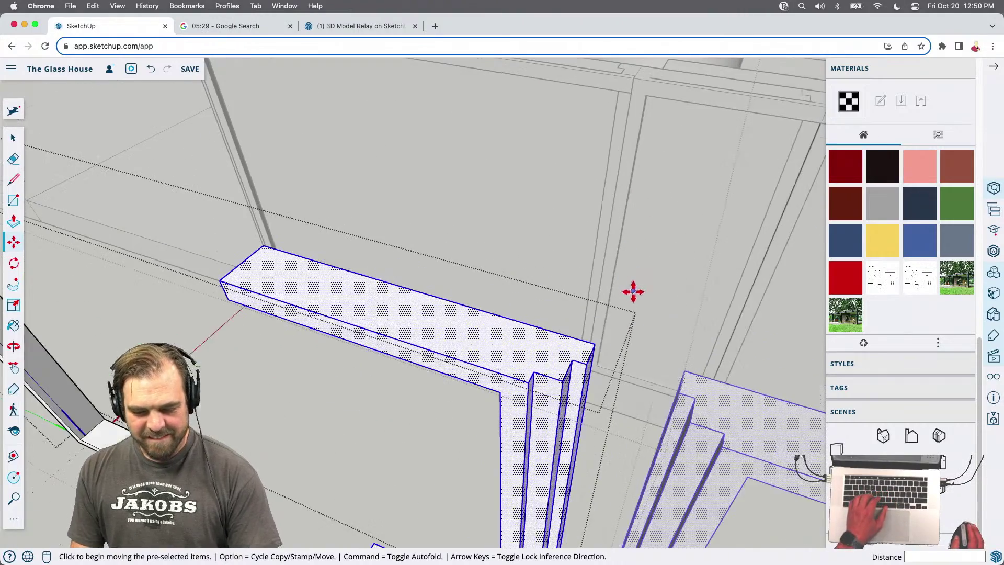
{"action": "left_click", "coordinate": [594, 349]}
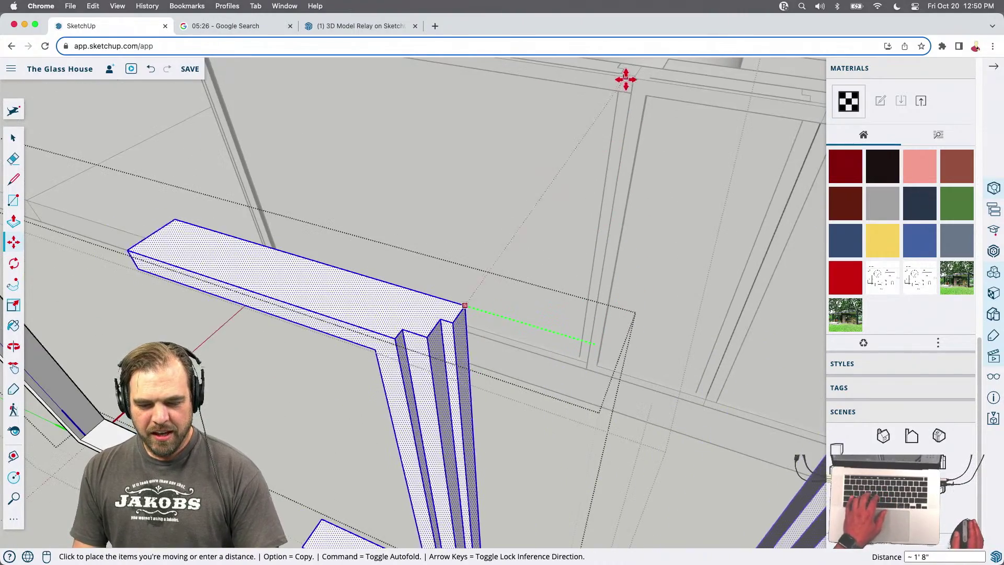
{"action": "left_click", "coordinate": [633, 79]}
{"action": "scroll", "coordinate": [667, 116], "scroll_direction": "down", "scroll_amount": 5}
{"action": "middle_click_drag", "start_coordinate": [715, 206], "coordinate": [610, 240]}
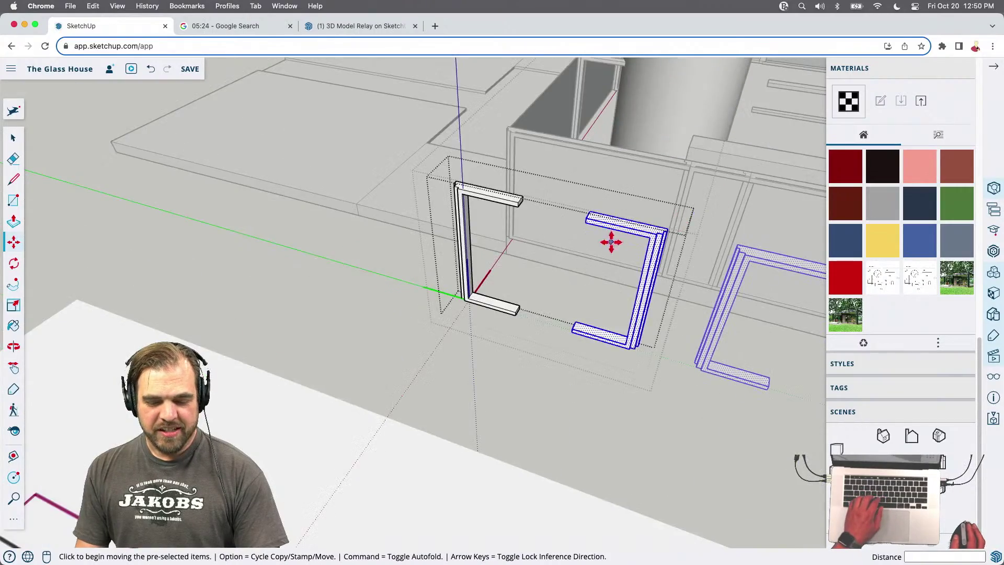
{"action": "scroll", "coordinate": [613, 232], "scroll_direction": "up", "scroll_amount": 3}
{"action": "middle_click_drag", "start_coordinate": [560, 260], "coordinate": [533, 264]}
{"action": "key", "text": "space"}
{"action": "left_click_drag", "start_coordinate": [499, 125], "coordinate": [596, 453]}
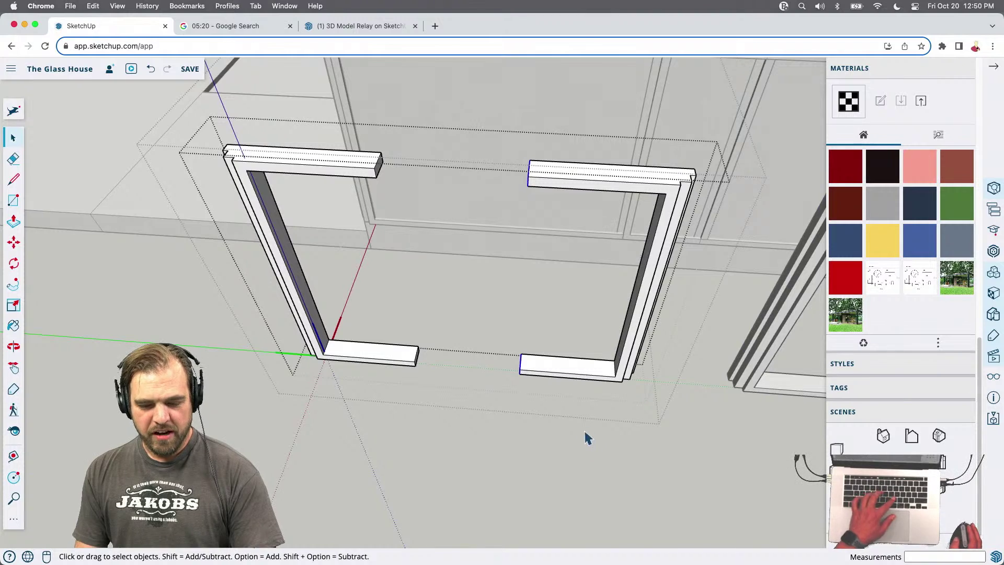
Slide the right bracket closer to the left one
{"action": "scroll", "coordinate": [574, 384], "scroll_direction": "down", "scroll_amount": 1}
{"action": "key", "text": "m"}
{"action": "left_click", "coordinate": [531, 191]}
{"action": "scroll", "coordinate": [532, 190], "scroll_direction": "up", "scroll_amount": 3}
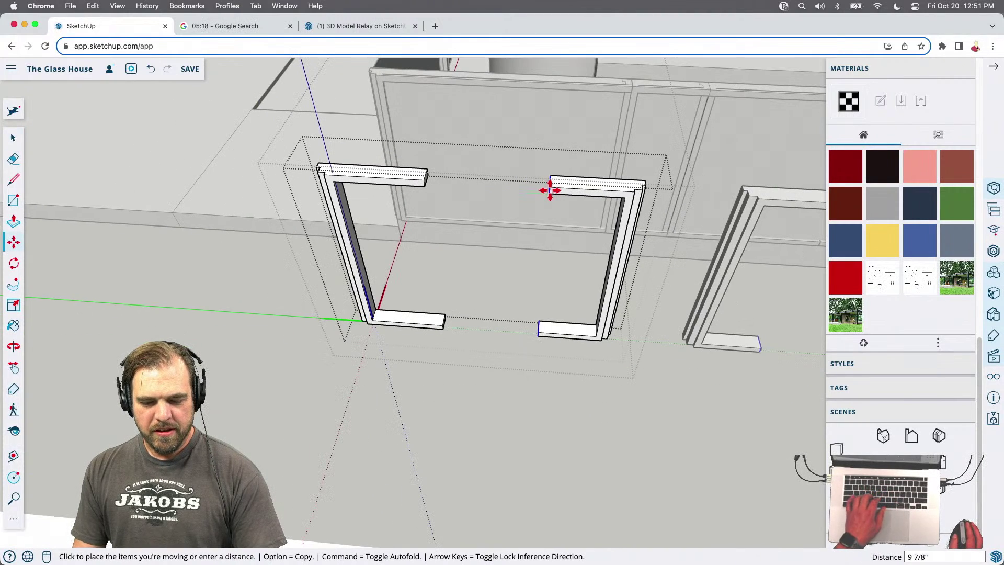
{"action": "key", "text": "space"}
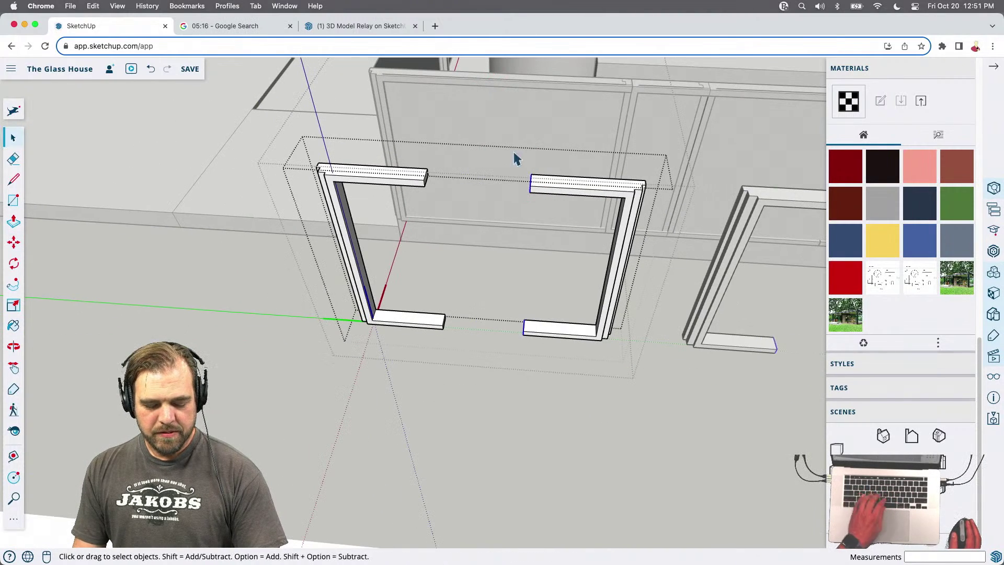
{"action": "key", "text": "m"}
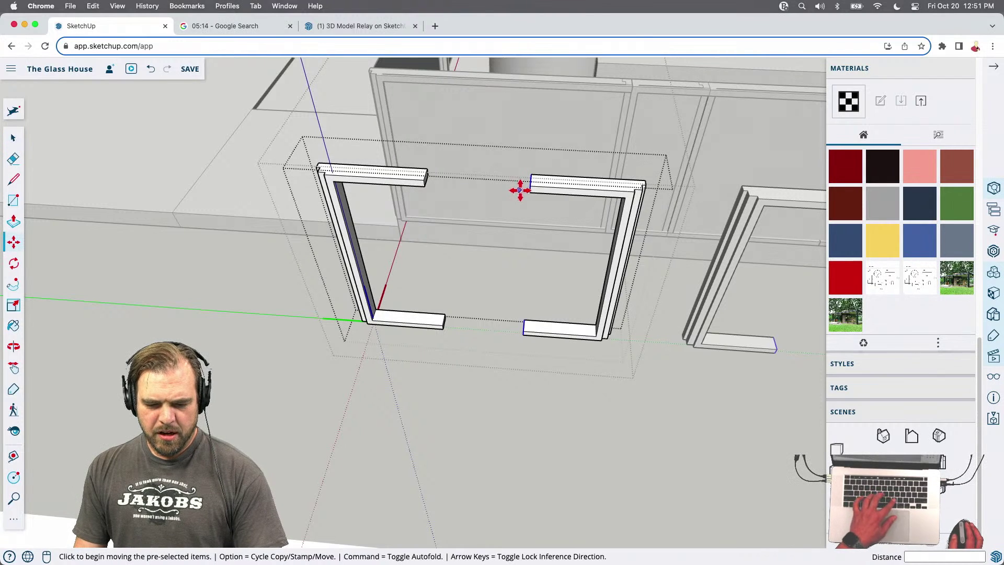
{"action": "left_click", "coordinate": [529, 192]}
{"action": "left_click", "coordinate": [426, 188]}
{"action": "key", "text": "space"}
{"action": "left_click_drag", "start_coordinate": [409, 147], "coordinate": [527, 415]}
Delete both window frames and close the group being edited
{"action": "middle_click_drag", "start_coordinate": [519, 414], "coordinate": [706, 425]}
{"action": "mouse_move", "coordinate": [541, 359]}
{"action": "middle_mouse_down"}
{"action": "mouse_move", "coordinate": [495, 366]}
{"action": "mouse_move", "coordinate": [484, 321]}
{"action": "mouse_move", "coordinate": [490, 369]}
{"action": "mouse_move", "coordinate": [559, 353]}
{"action": "middle_mouse_up"}
{"action": "left_click", "coordinate": [569, 363]}
{"action": "key", "text": "Delete"}
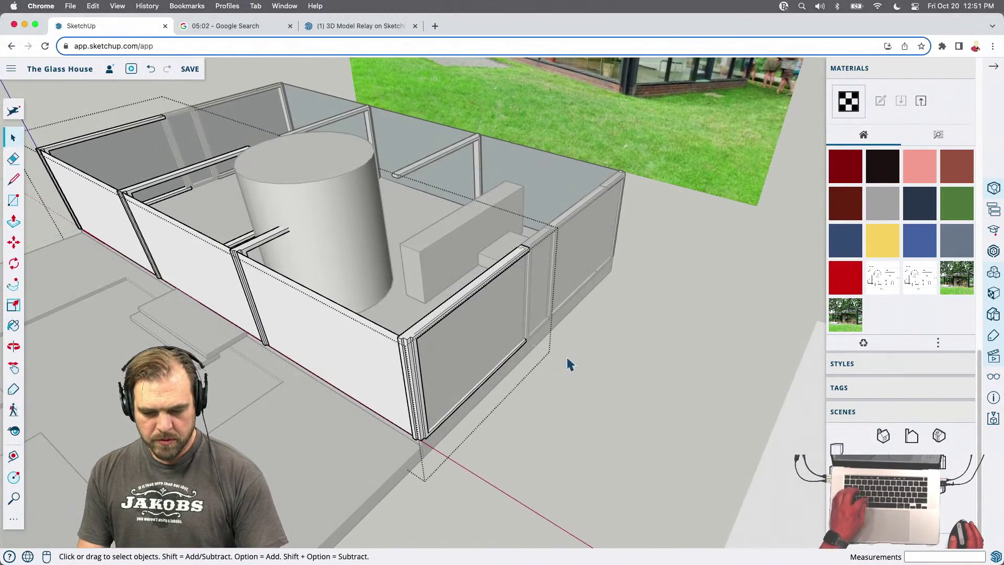
{"action": "left_click", "coordinate": [608, 448]}
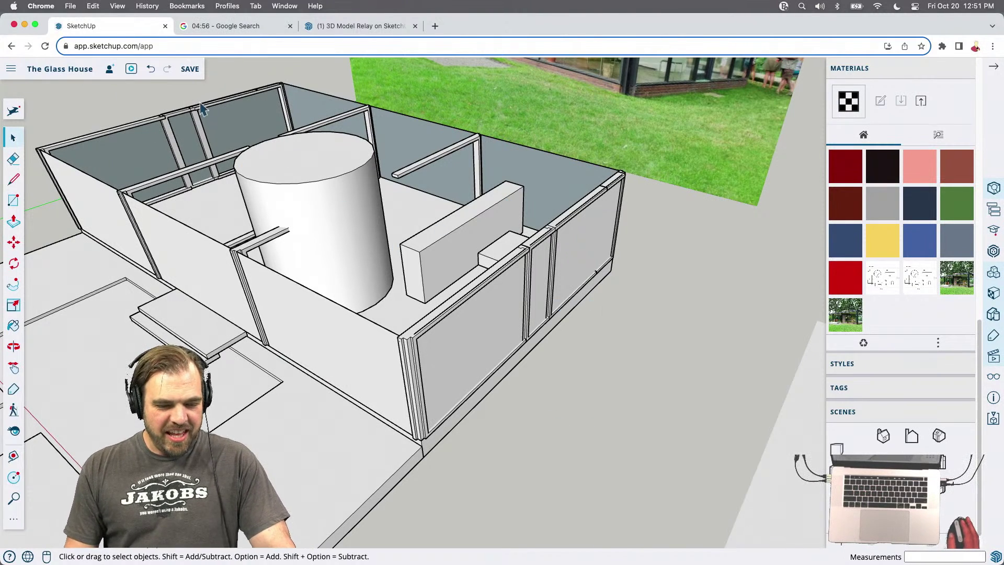
Paste the copied window frame back in with Paste in Place
{"action": "left_click", "coordinate": [11, 70]}
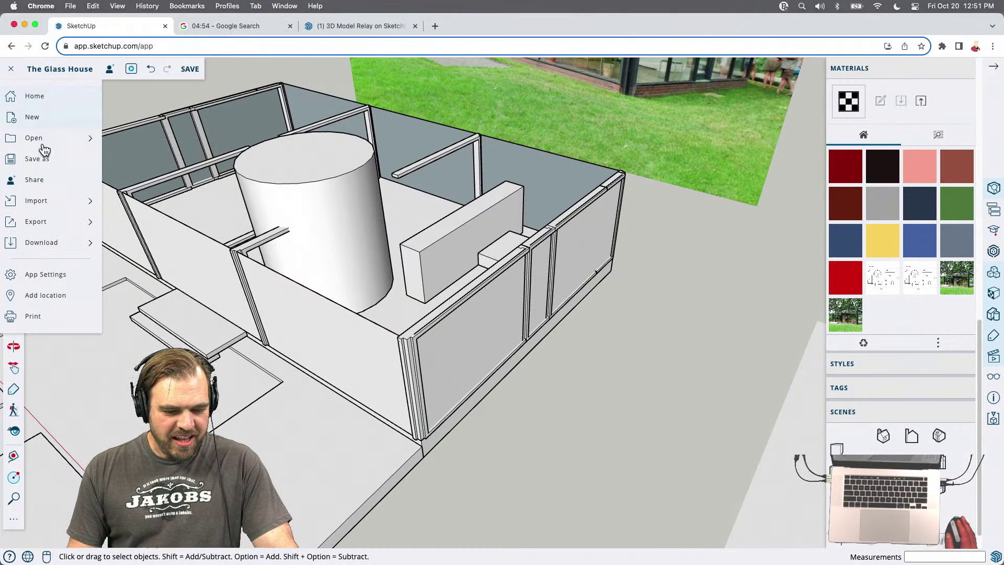
{"action": "left_click", "coordinate": [552, 432]}
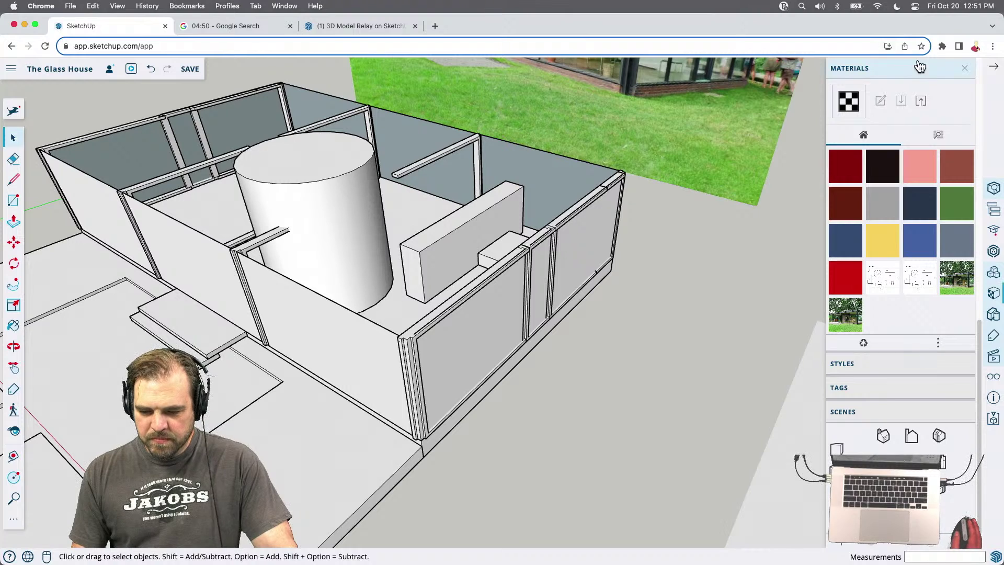
{"action": "left_click", "coordinate": [916, 78]}
{"action": "left_click", "coordinate": [20, 115]}
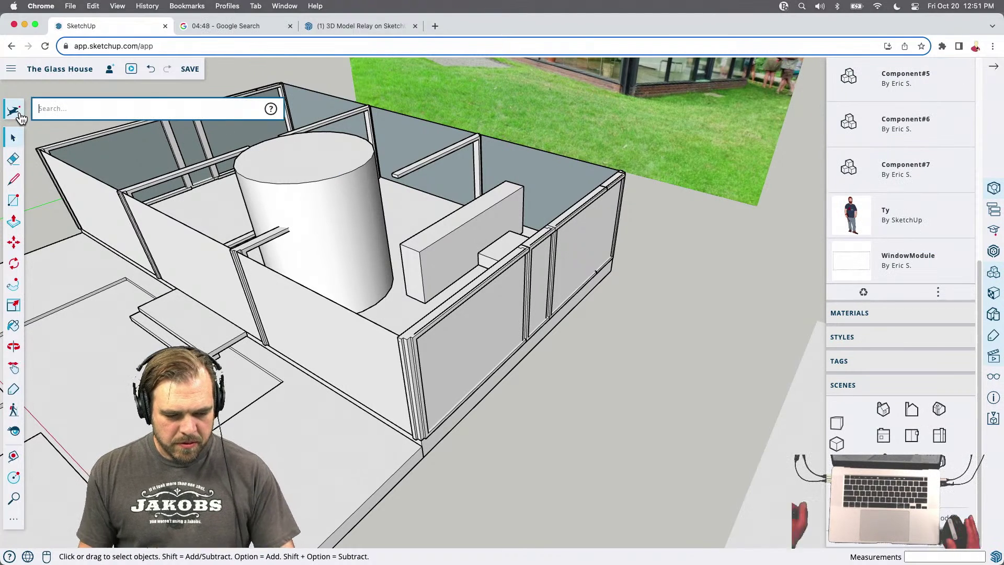
{"action": "type", "text": "past"}
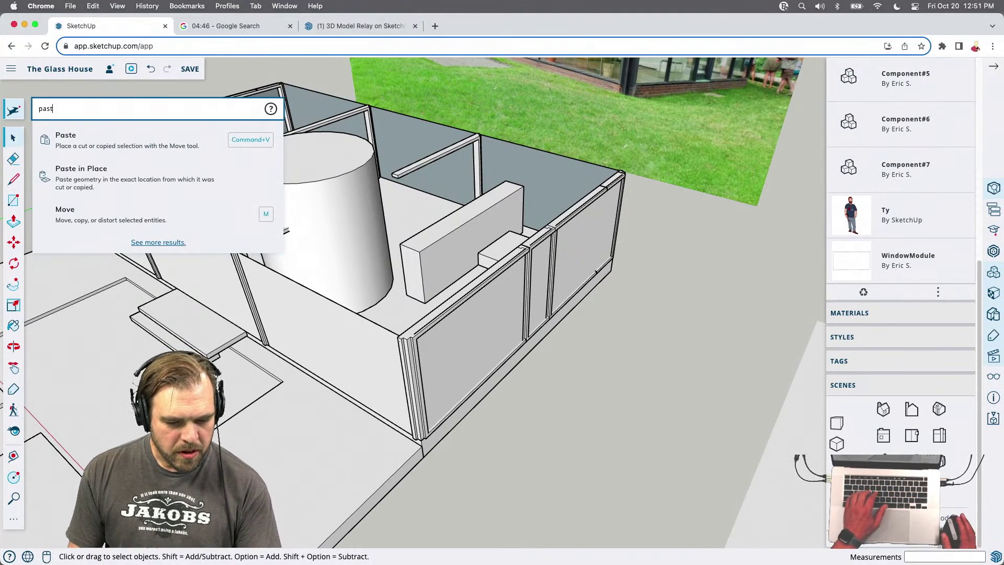
{"action": "left_click", "coordinate": [129, 182]}
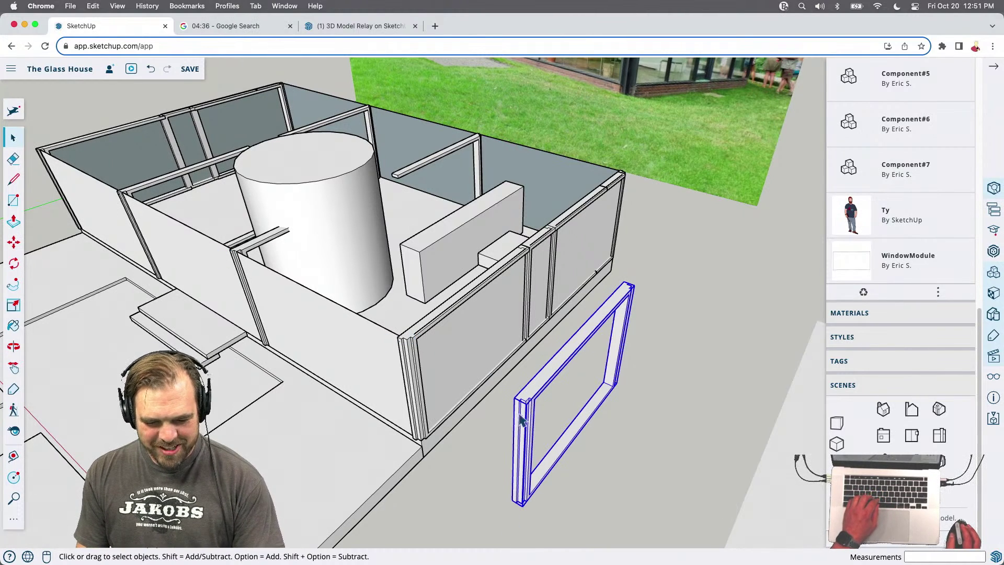
Delete the old window panel from inside the front wall group
{"action": "left_click", "coordinate": [469, 323]}
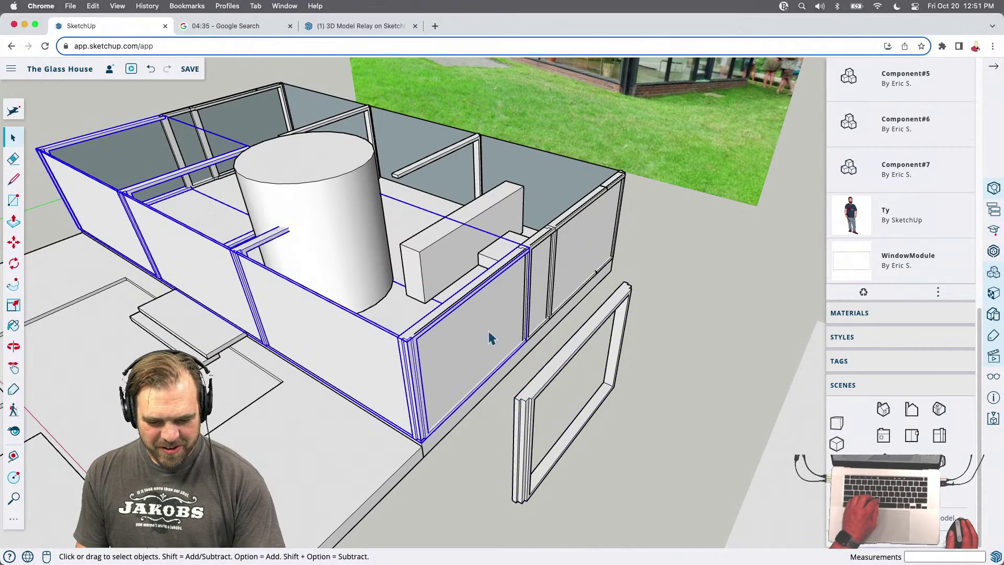
{"action": "double_click", "coordinate": [425, 323]}
{"action": "left_click", "coordinate": [427, 324]}
{"action": "key", "text": "Escape"}
{"action": "left_click", "coordinate": [427, 324]}
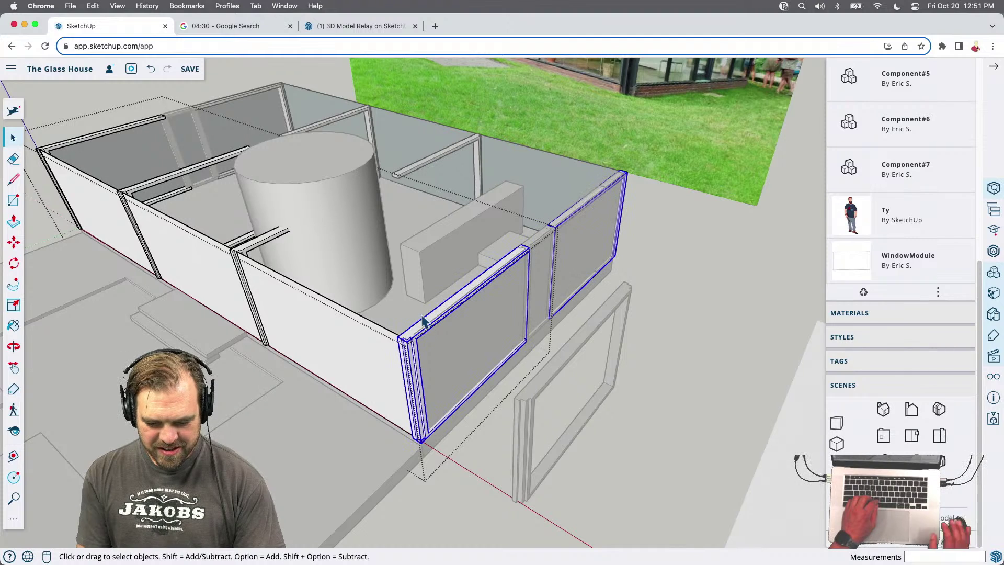
{"action": "key", "text": "Delete"}
{"action": "left_click", "coordinate": [655, 370]}
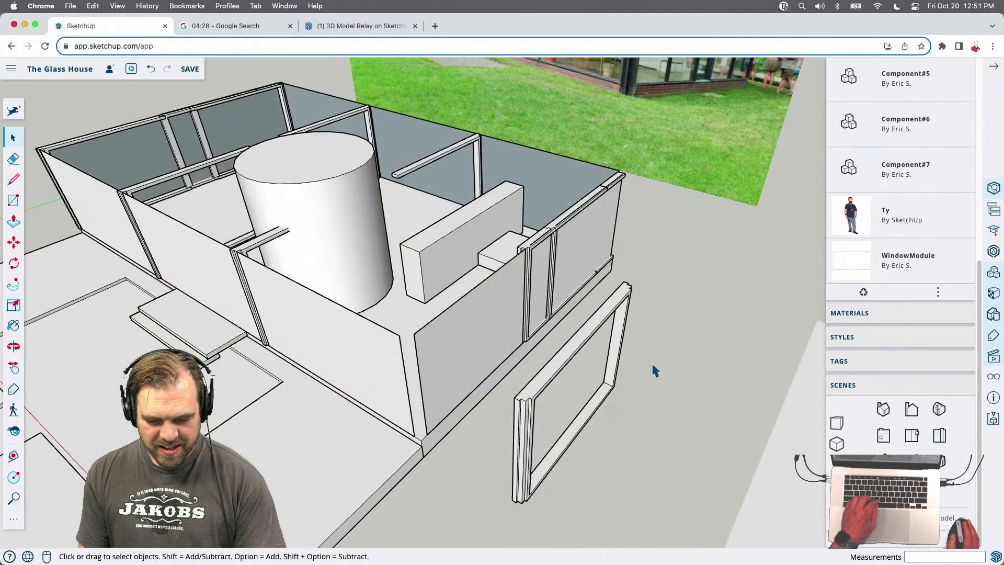
Move the loose window frame against the front wall, set at its corner
{"action": "left_click", "coordinate": [601, 232]}
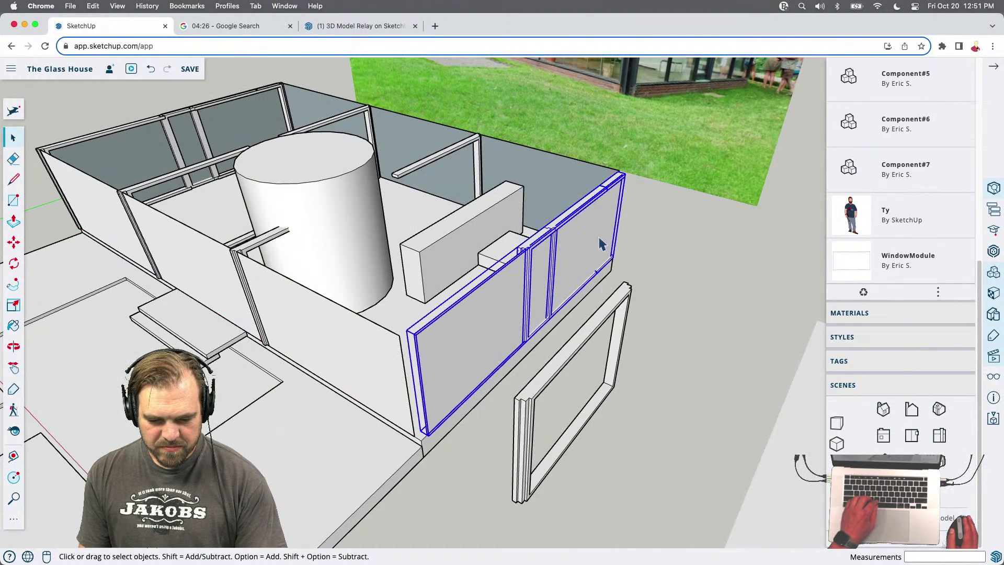
{"action": "left_click", "coordinate": [572, 360]}
{"action": "key", "text": "m"}
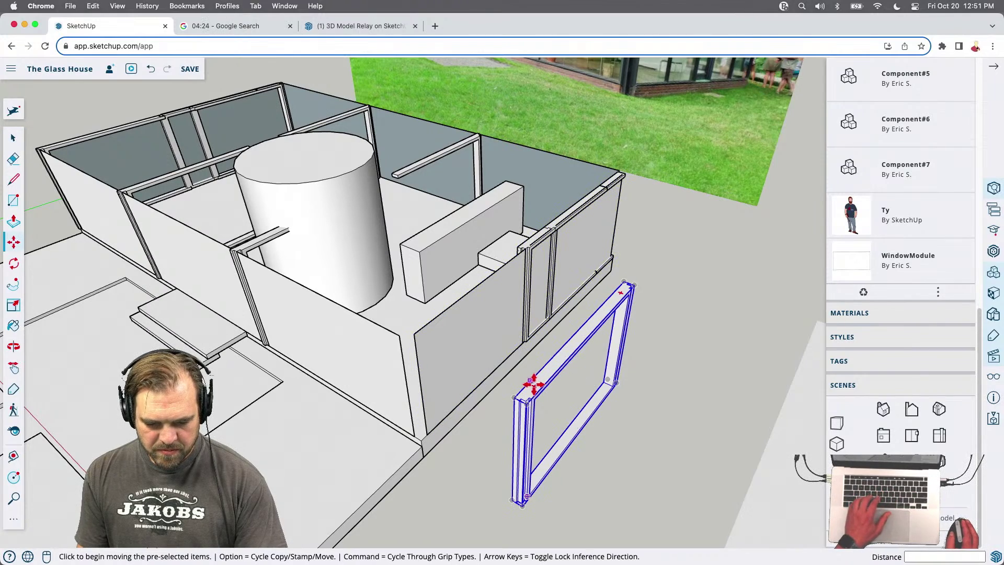
{"action": "left_click", "coordinate": [537, 371]}
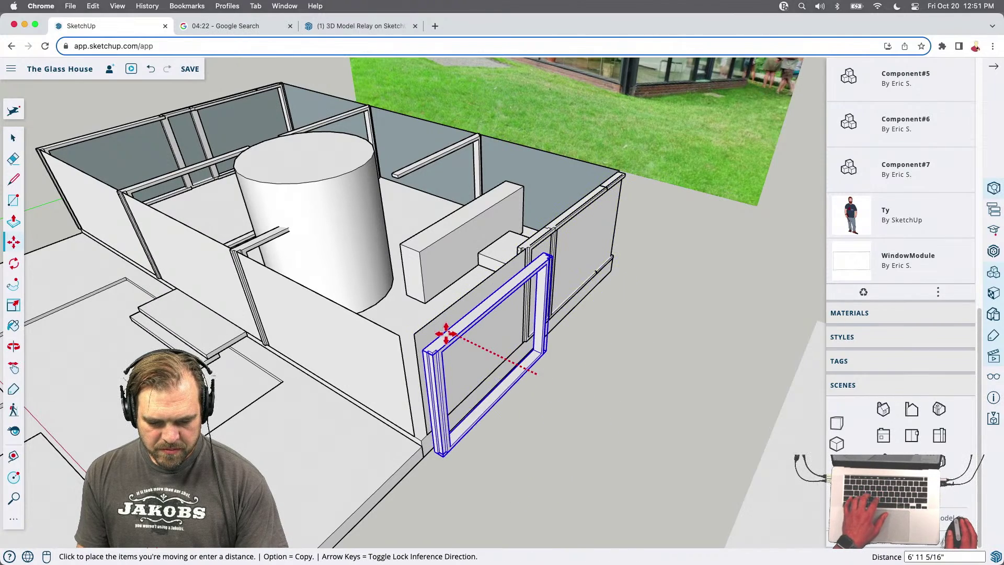
{"action": "left_click", "coordinate": [443, 331]}
{"action": "scroll", "coordinate": [443, 333], "scroll_direction": "up", "scroll_amount": 5}
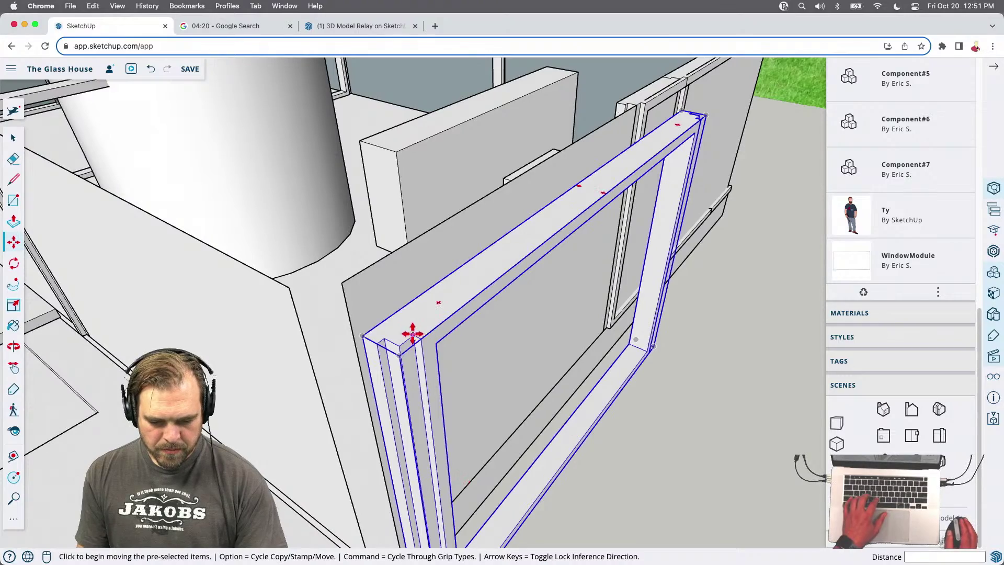
{"action": "left_click", "coordinate": [415, 337]}
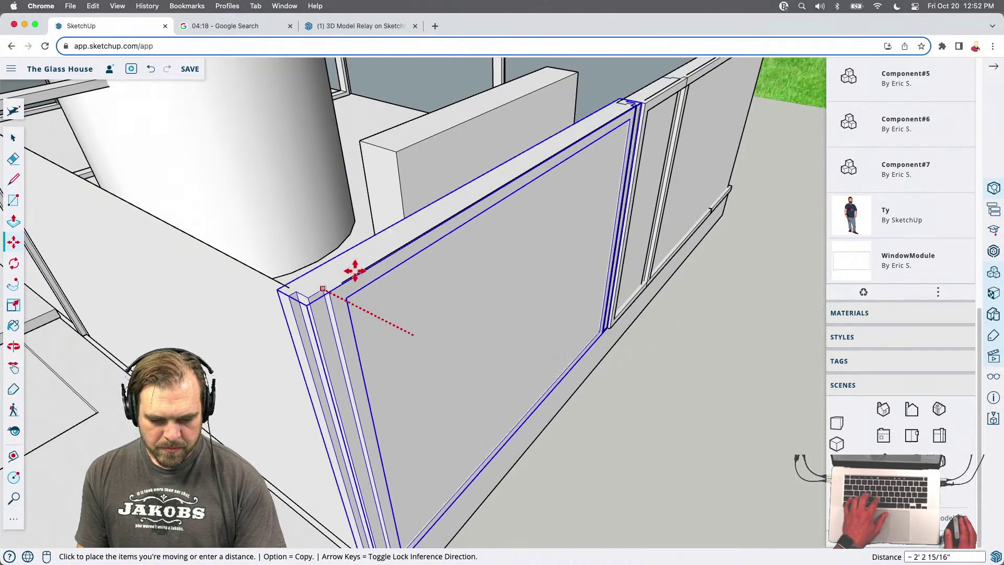
{"action": "left_click", "coordinate": [350, 277]}
{"action": "scroll", "coordinate": [347, 325], "scroll_direction": "down", "scroll_amount": 5}
{"action": "middle_click_drag", "start_coordinate": [560, 331], "coordinate": [377, 365]}
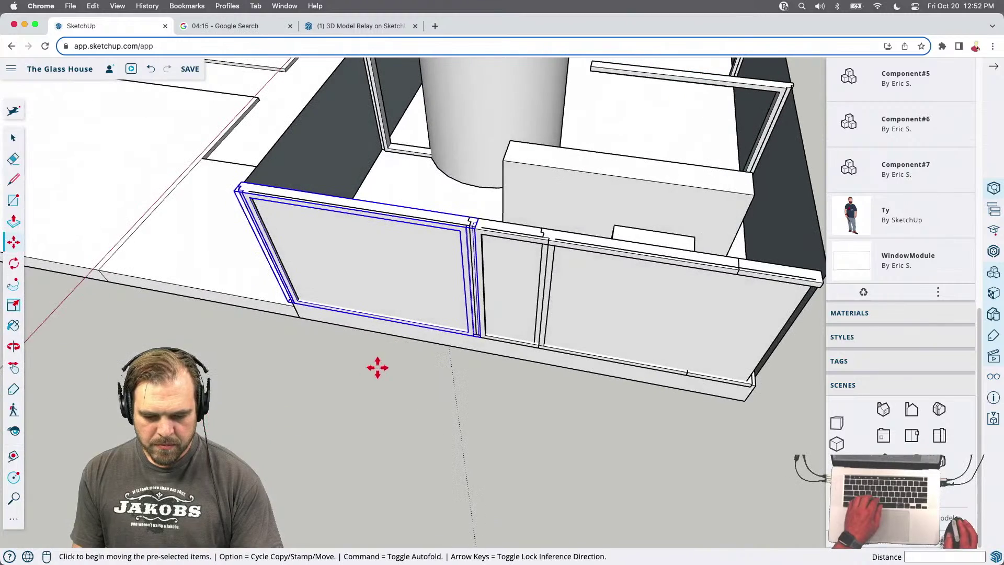
Copy the frame further right along the wall and set the extra frame on the ground
{"action": "left_click", "coordinate": [392, 281]}
{"action": "key", "text": "alt"}
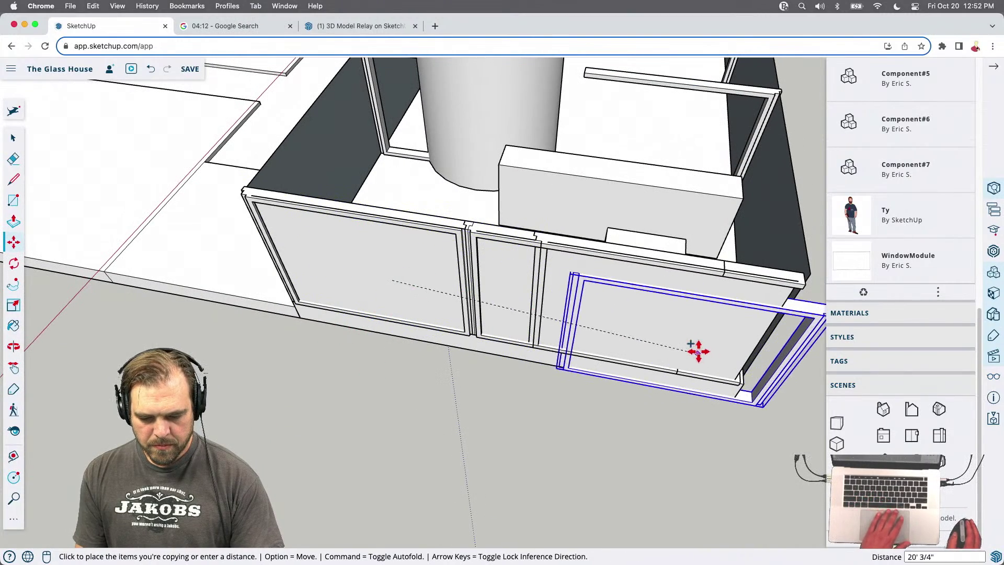
{"action": "left_click", "coordinate": [695, 331]}
{"action": "key", "text": "space"}
{"action": "left_click", "coordinate": [587, 292]}
{"action": "scroll", "coordinate": [617, 309], "scroll_direction": "down", "scroll_amount": 5}
{"action": "scroll", "coordinate": [628, 314], "scroll_direction": "up", "scroll_amount": 5}
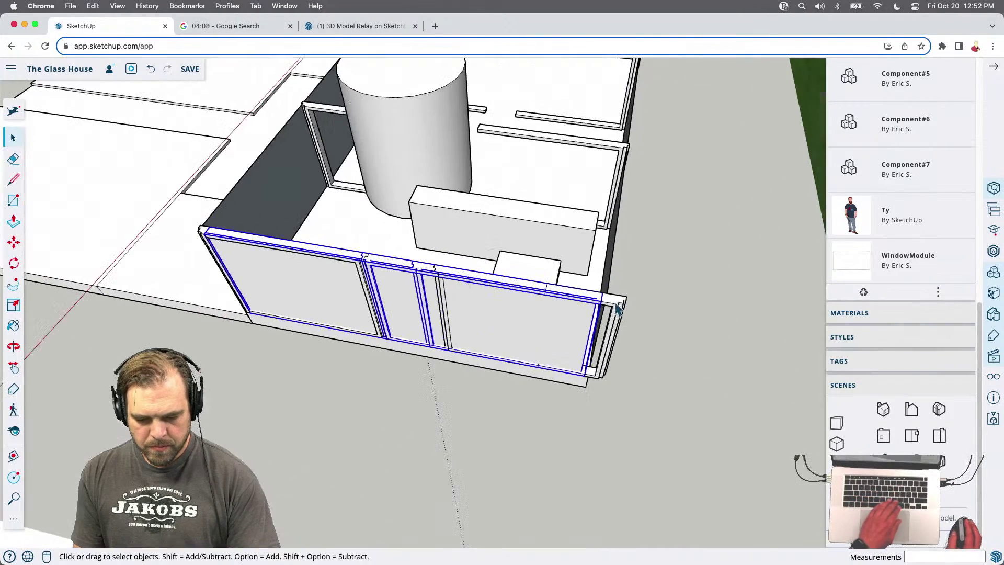
{"action": "key", "text": "m"}
{"action": "left_click", "coordinate": [507, 401]}
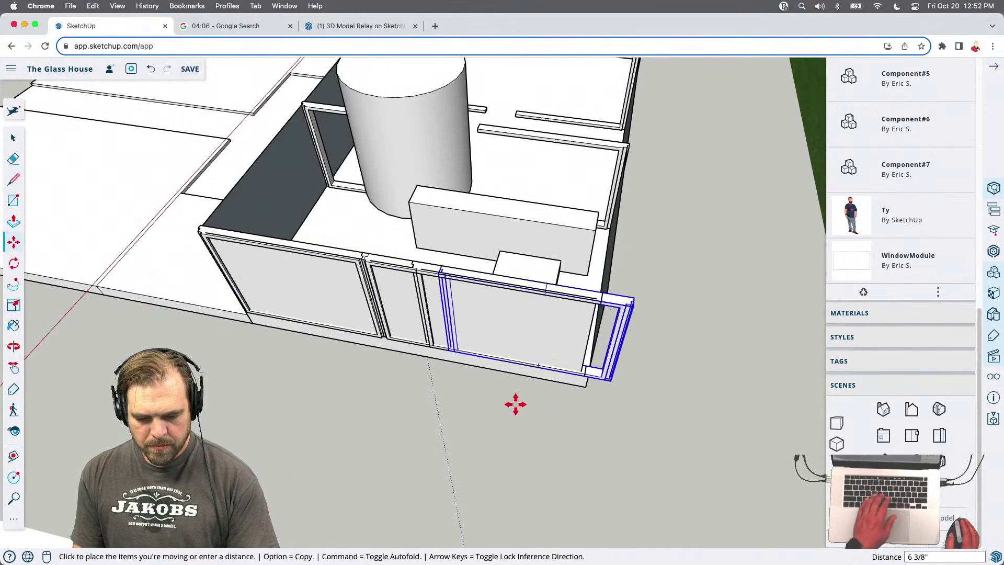
{"action": "left_click", "coordinate": [686, 439]}
{"action": "key", "text": "space"}
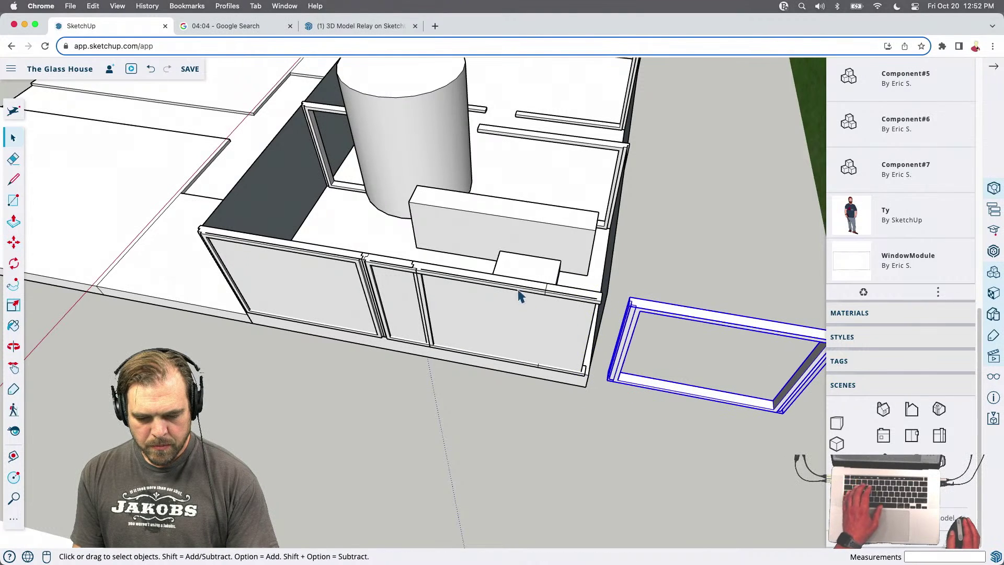
Delete the extra window piece inside the front window group
{"action": "left_click", "coordinate": [517, 291]}
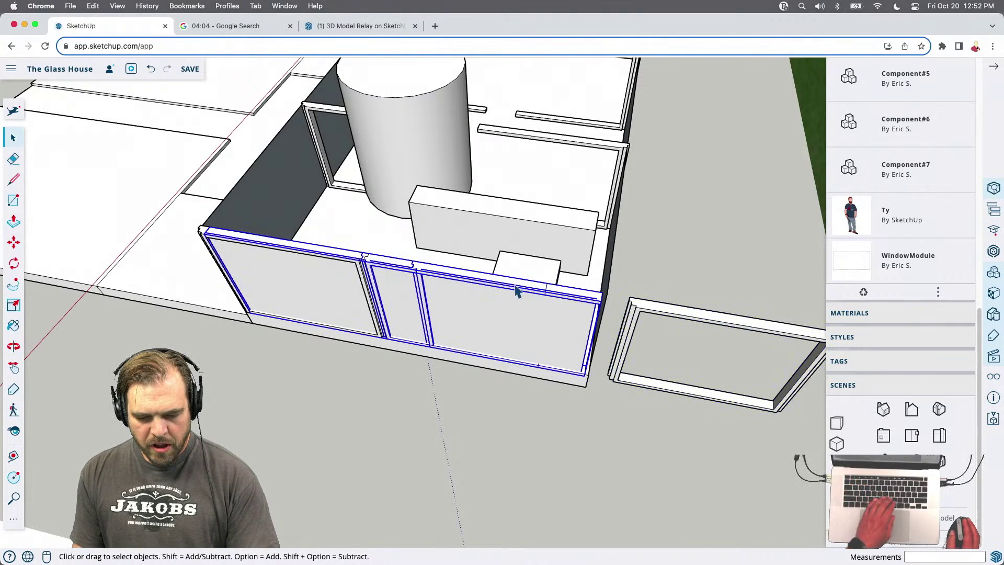
{"action": "double_click", "coordinate": [558, 296]}
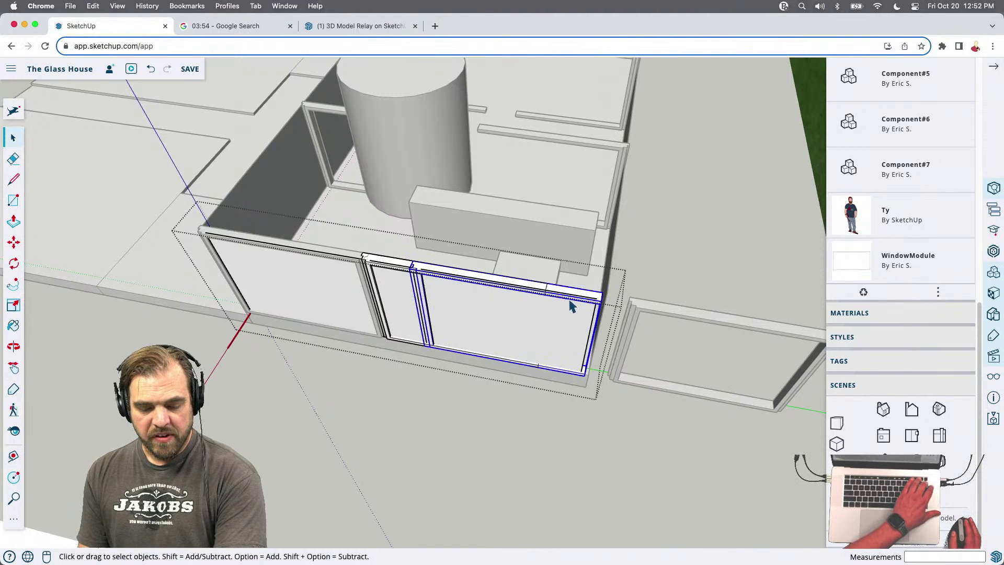
{"action": "key", "text": "Delete"}
{"action": "left_click", "coordinate": [524, 290]}
Make the front window component unique, then exit the window group
{"action": "right_click", "coordinate": [499, 284]}
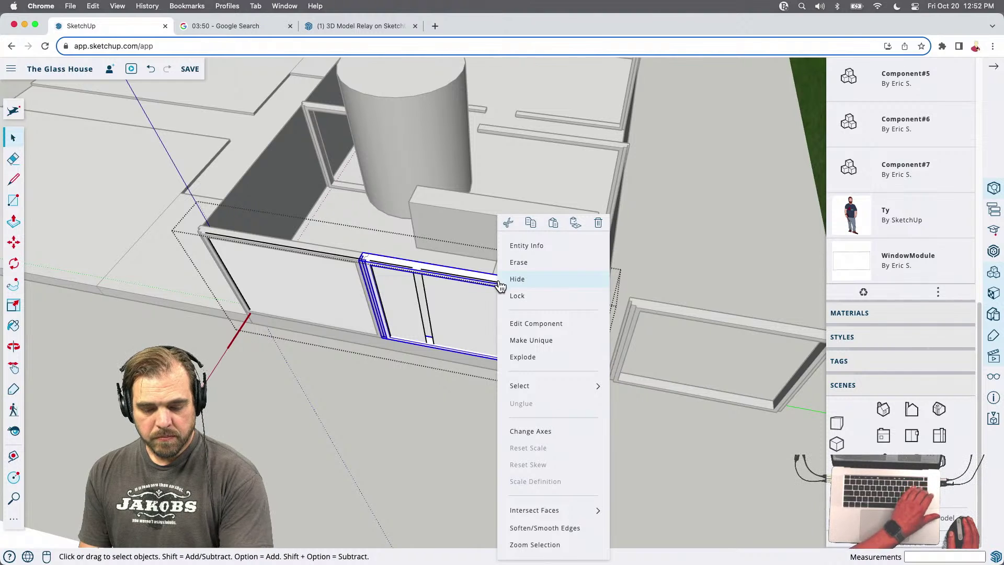
{"action": "left_click", "coordinate": [531, 340]}
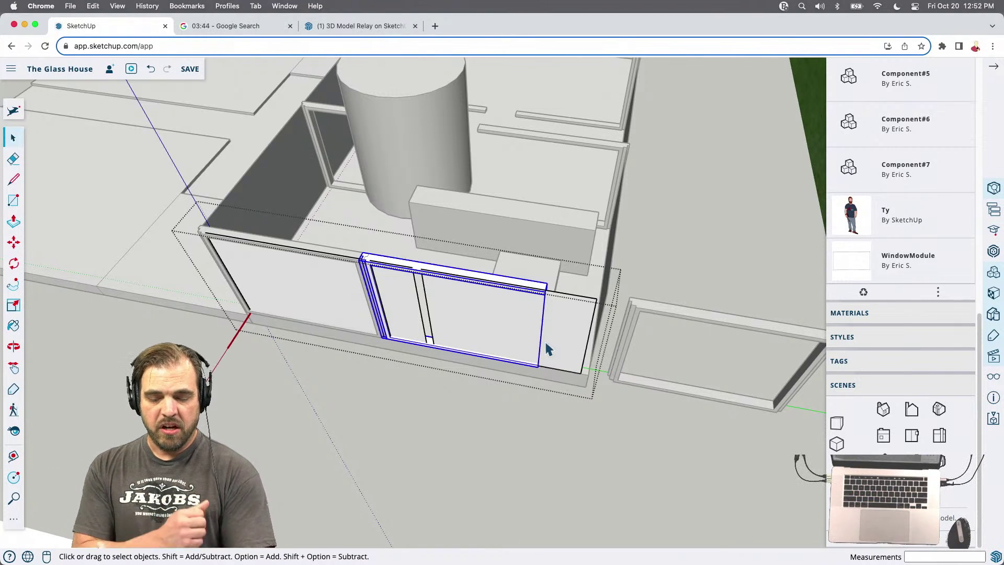
{"action": "middle_click_drag", "start_coordinate": [511, 352], "coordinate": [728, 341]}
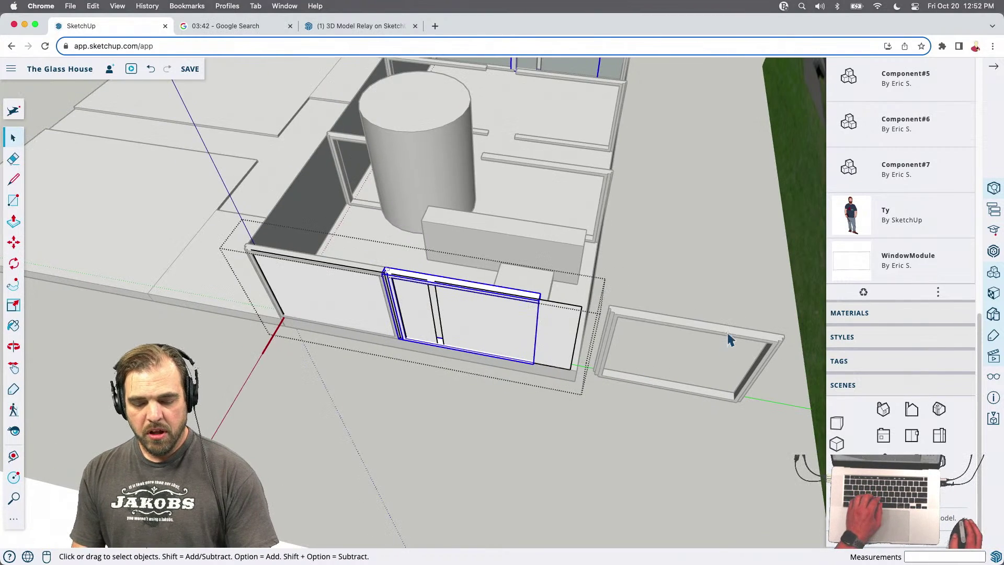
{"action": "key", "text": "Escape"}
Move the loose ground frame into the wall's right opening, flush with the corner
{"action": "left_click", "coordinate": [750, 347]}
{"action": "key", "text": "m"}
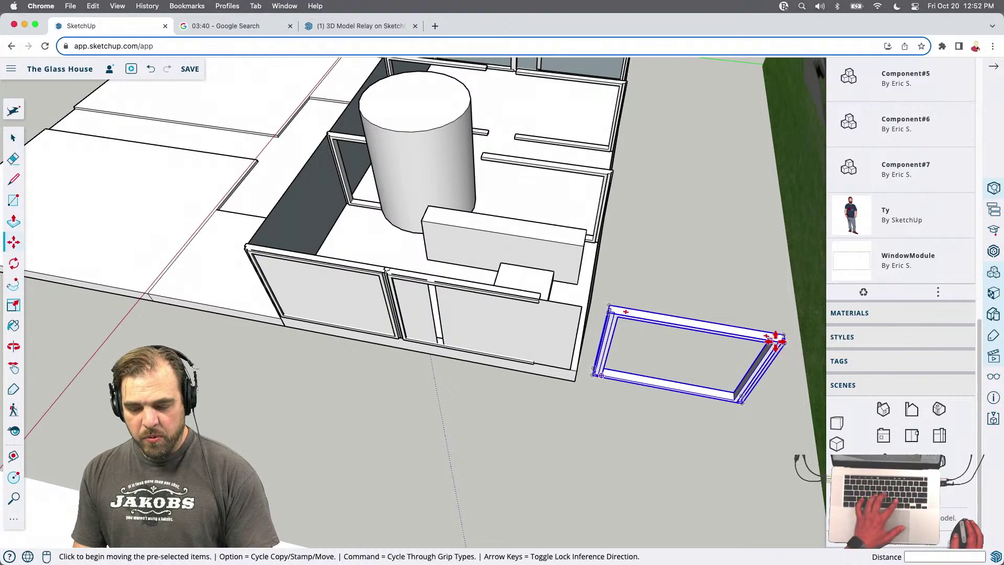
{"action": "left_click", "coordinate": [786, 333]}
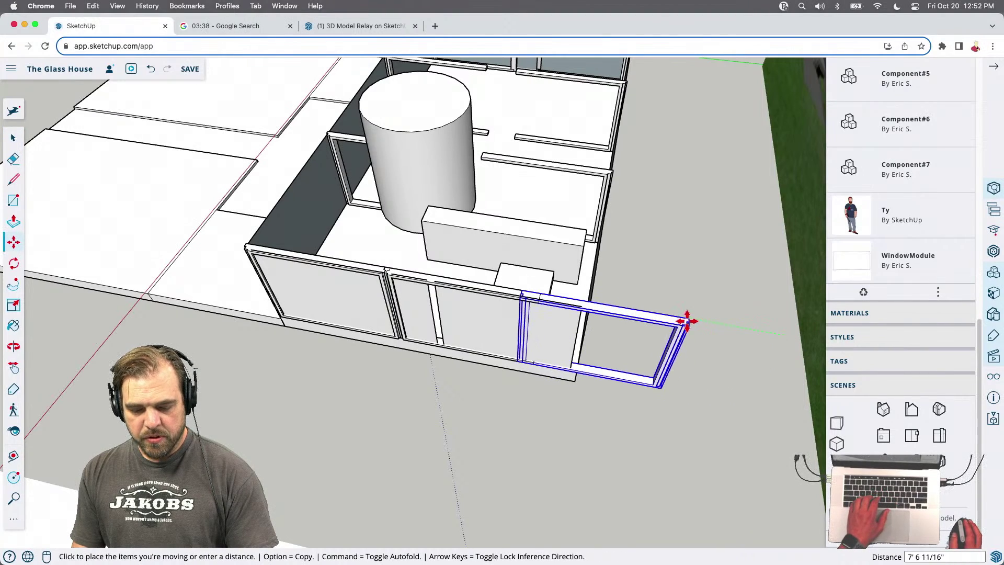
{"action": "left_click", "coordinate": [620, 319]}
{"action": "middle_click_drag", "start_coordinate": [572, 348], "coordinate": [526, 287]}
{"action": "scroll", "coordinate": [527, 305], "scroll_direction": "up", "scroll_amount": 6}
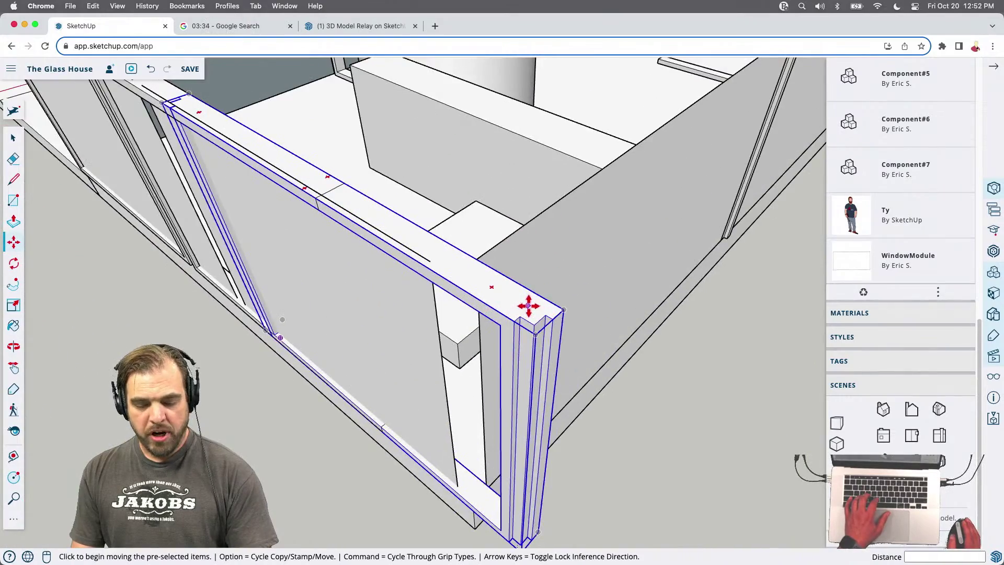
{"action": "scroll", "coordinate": [544, 315], "scroll_direction": "up", "scroll_amount": 2}
{"action": "left_click", "coordinate": [552, 318]}
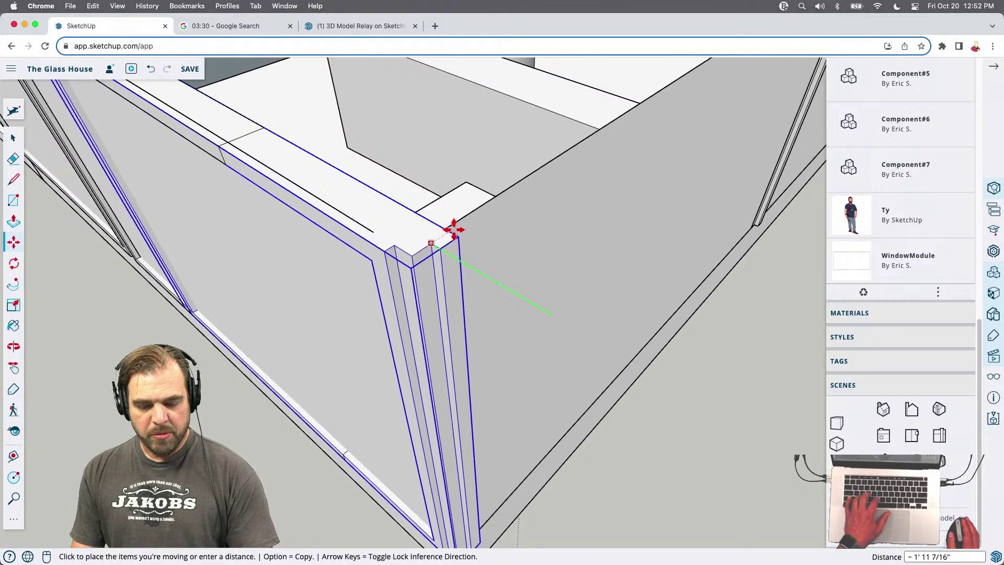
{"action": "left_click", "coordinate": [520, 273]}
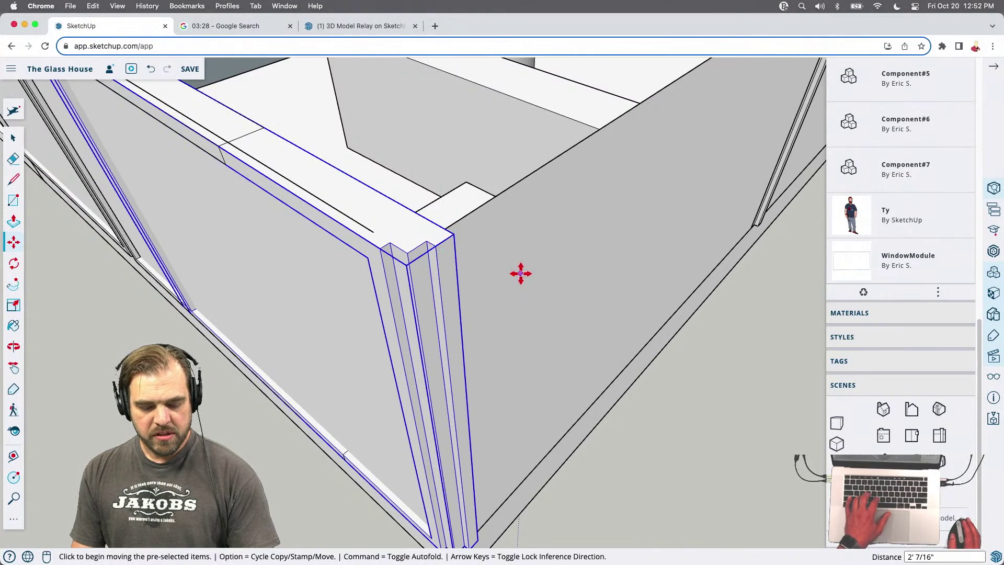
{"action": "scroll", "coordinate": [535, 296], "scroll_direction": "down", "scroll_amount": 5}
{"action": "scroll", "coordinate": [453, 272], "scroll_direction": "up", "scroll_amount": 4}
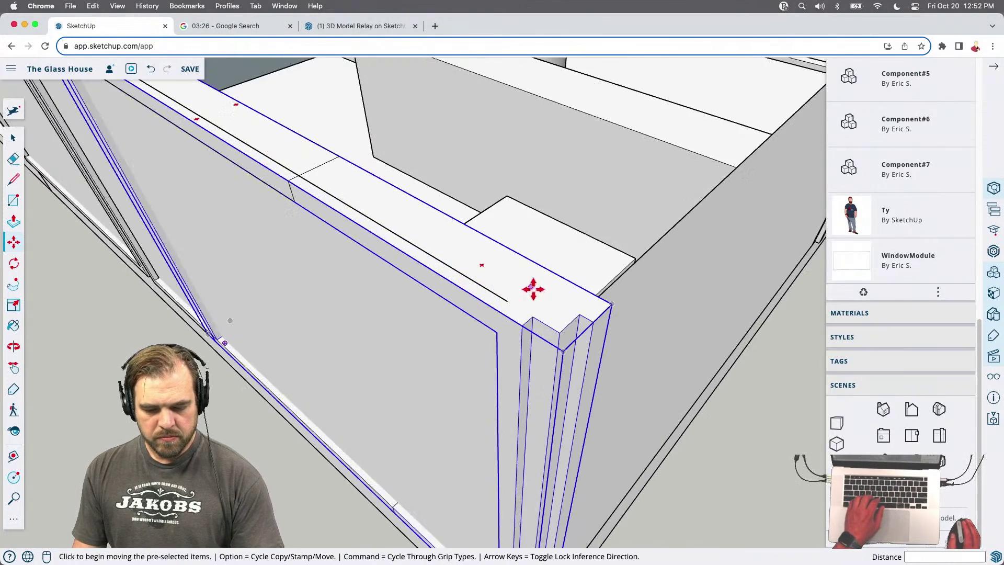
{"action": "scroll", "coordinate": [535, 318], "scroll_direction": "down", "scroll_amount": 6}
{"action": "middle_click_drag", "start_coordinate": [359, 293], "coordinate": [510, 291]}
Reselect the window component and start moving it
{"action": "left_click", "coordinate": [441, 269]}
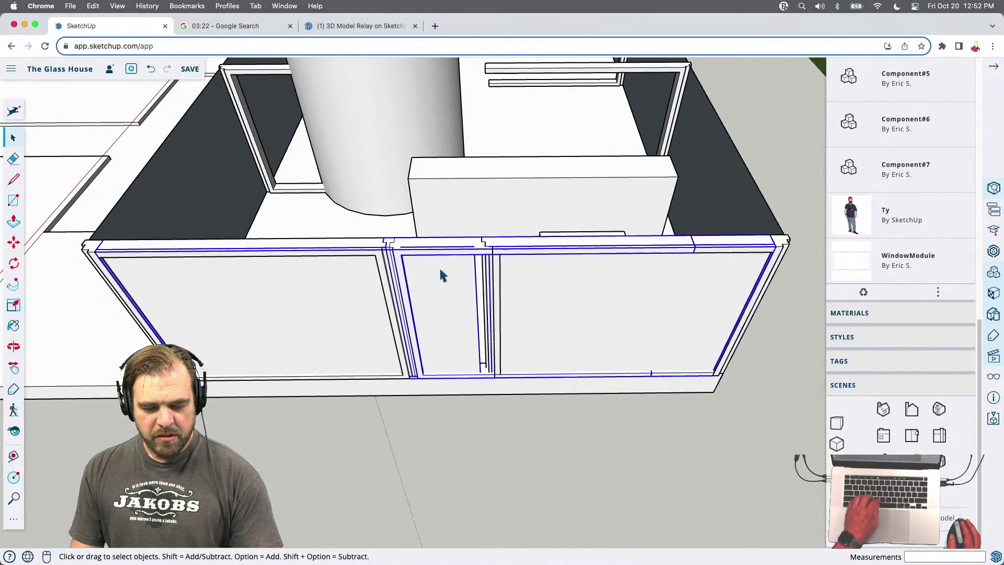
{"action": "left_click", "coordinate": [471, 421]}
{"action": "left_click", "coordinate": [464, 260]}
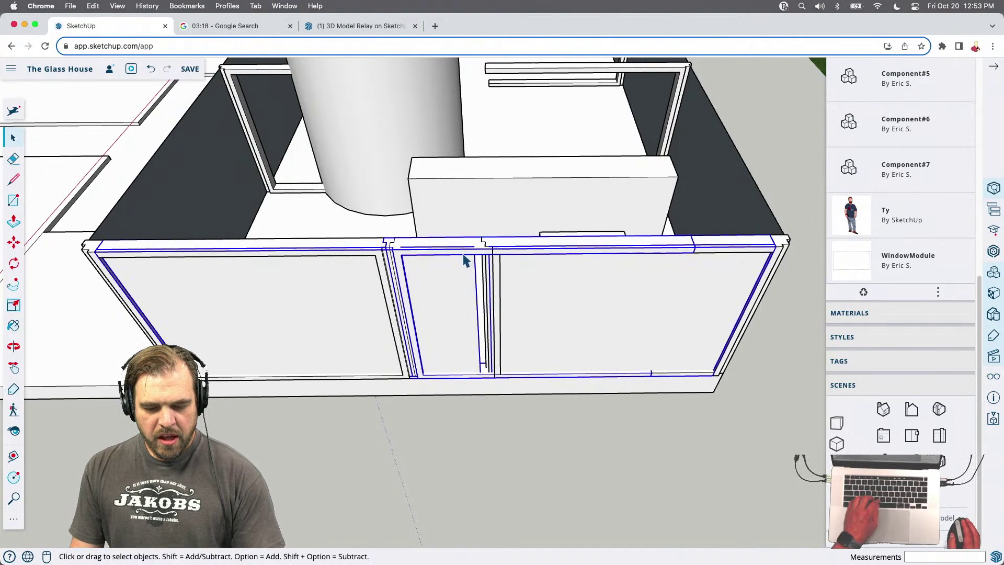
{"action": "key", "text": "m"}
{"action": "left_click", "coordinate": [570, 303]}
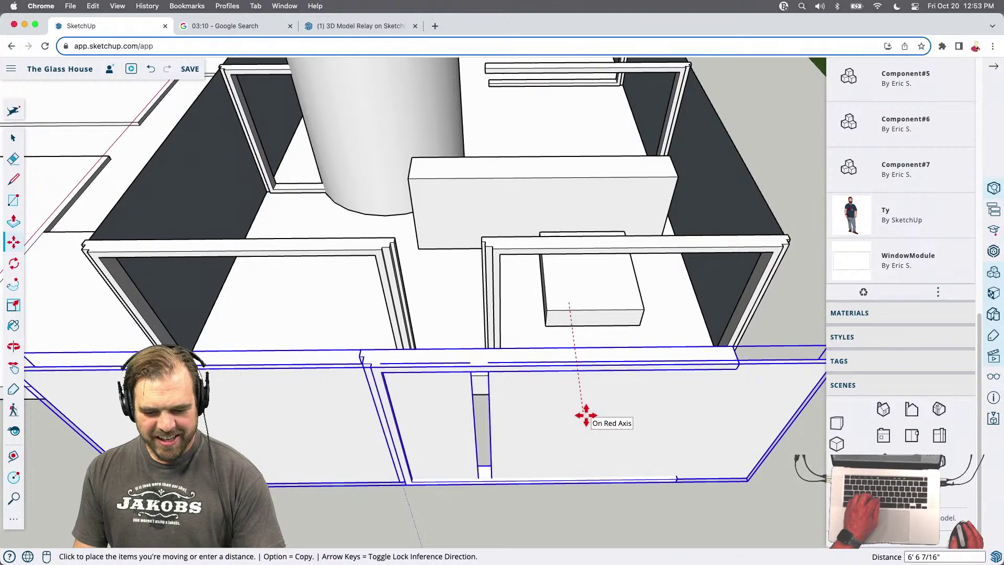
Move the window module 5' along the red axis out from the house
{"action": "key", "text": "space"}
{"action": "scroll", "coordinate": [486, 306], "scroll_direction": "down", "scroll_amount": 2}
{"action": "middle_click_drag", "start_coordinate": [564, 347], "coordinate": [419, 302]}
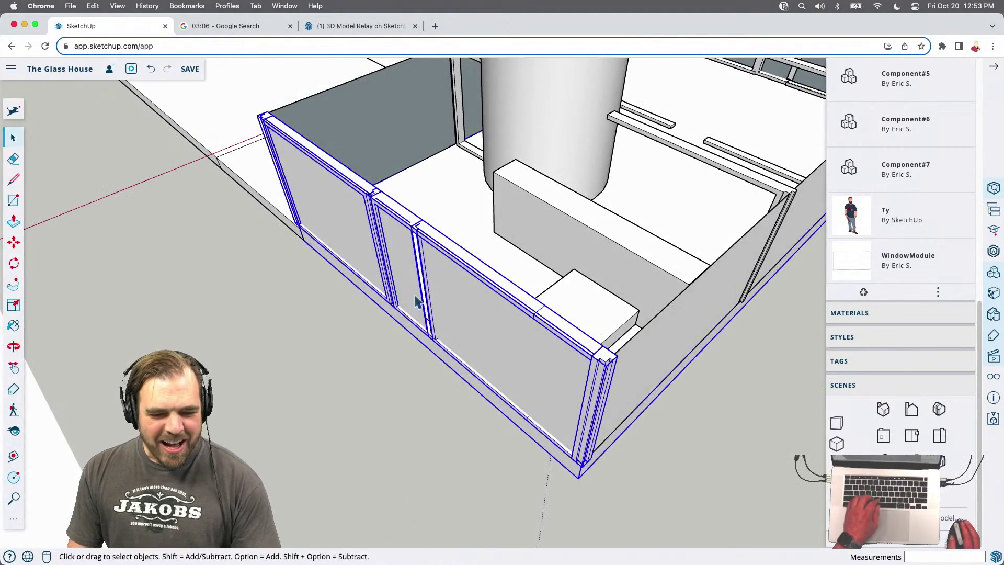
{"action": "key", "text": "m"}
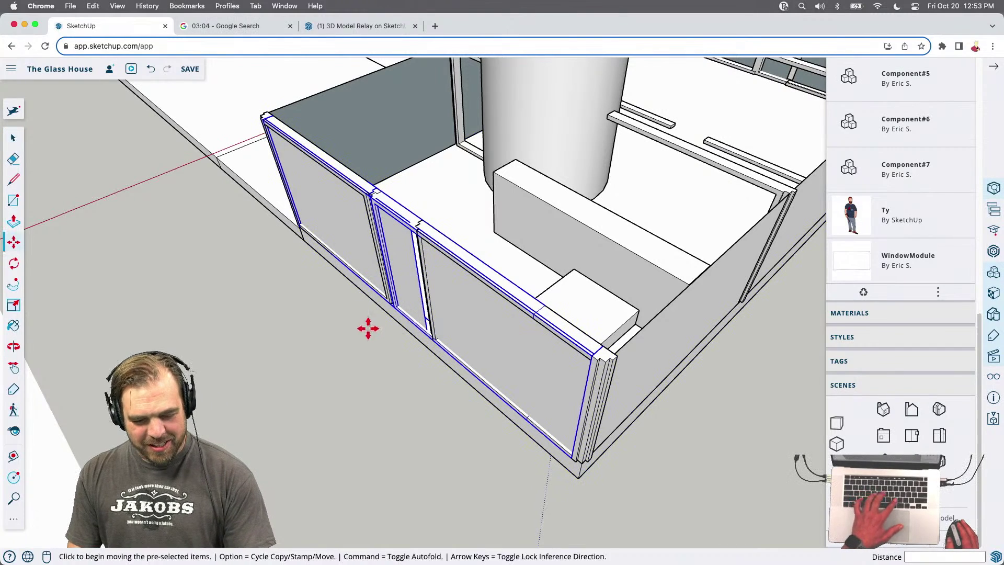
{"action": "left_click", "coordinate": [365, 329]}
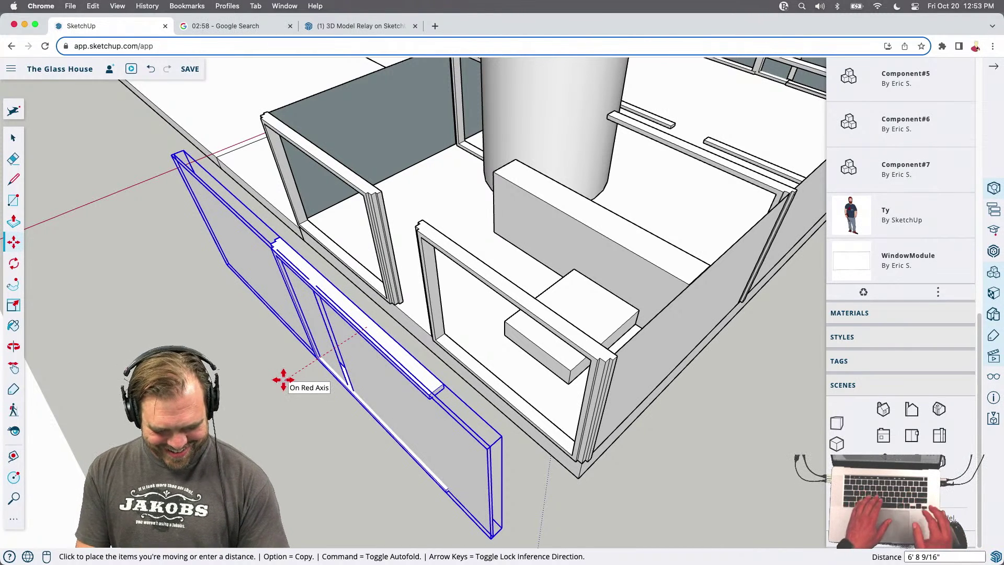
{"action": "type", "text": "'"}
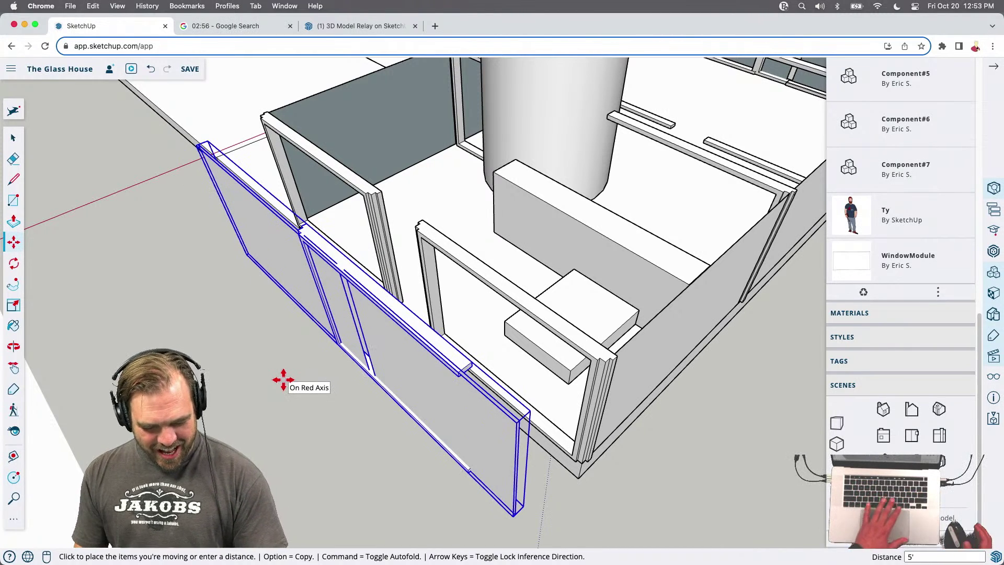
{"action": "key", "text": "Return"}
Open the moved window module to inspect its inner frame, then exit editing
{"action": "key", "text": "space"}
{"action": "middle_click_drag", "start_coordinate": [302, 352], "coordinate": [402, 272]}
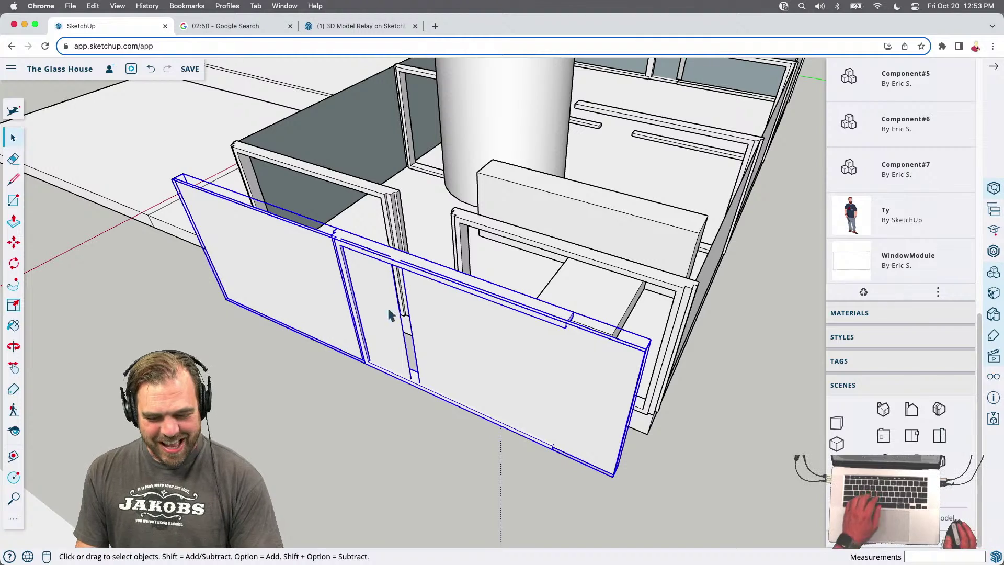
{"action": "scroll", "coordinate": [424, 280], "scroll_direction": "up", "scroll_amount": 2}
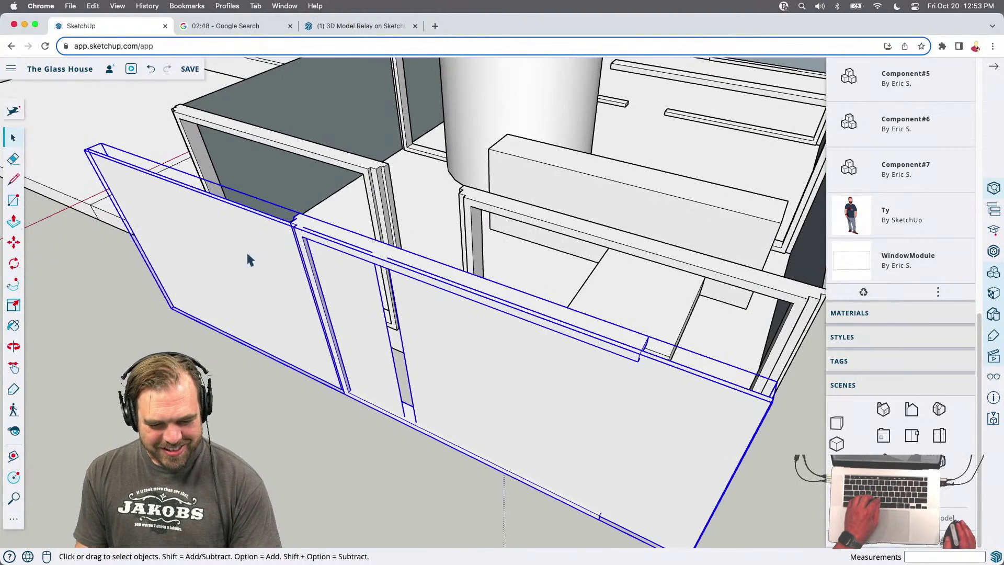
{"action": "double_click", "coordinate": [257, 270]}
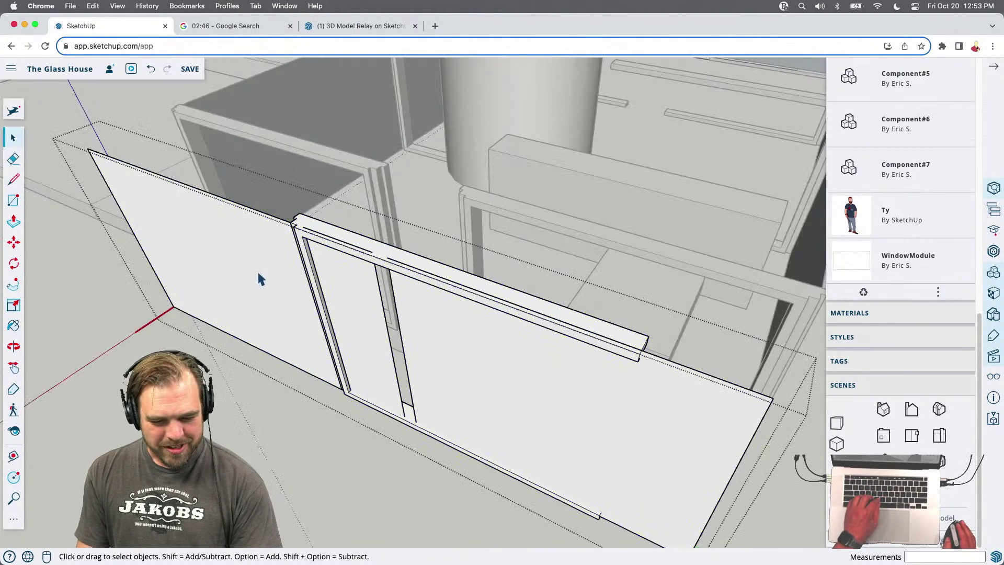
{"action": "left_click", "coordinate": [414, 268]}
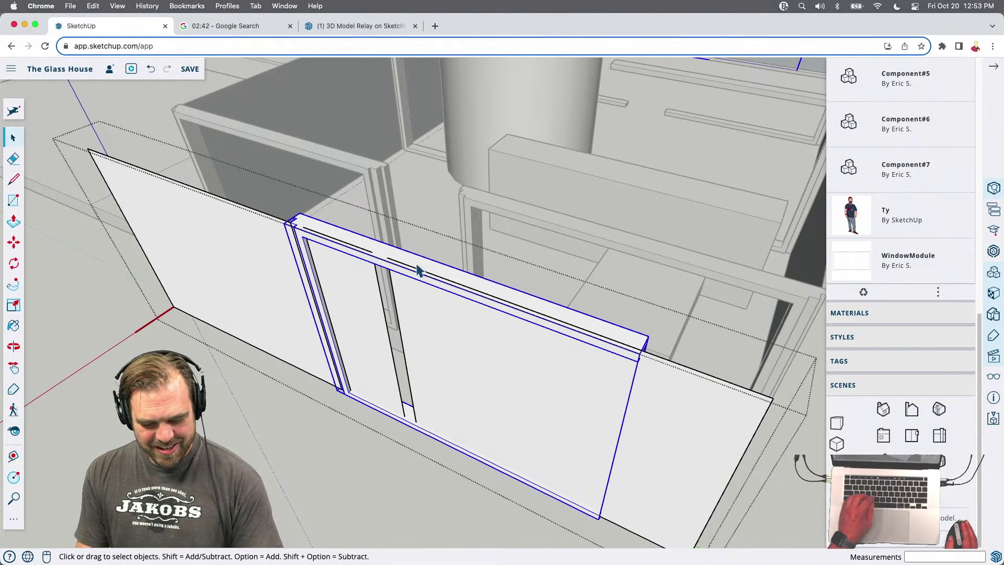
{"action": "key", "text": "Escape"}
{"action": "scroll", "coordinate": [416, 269], "scroll_direction": "down", "scroll_amount": 8}
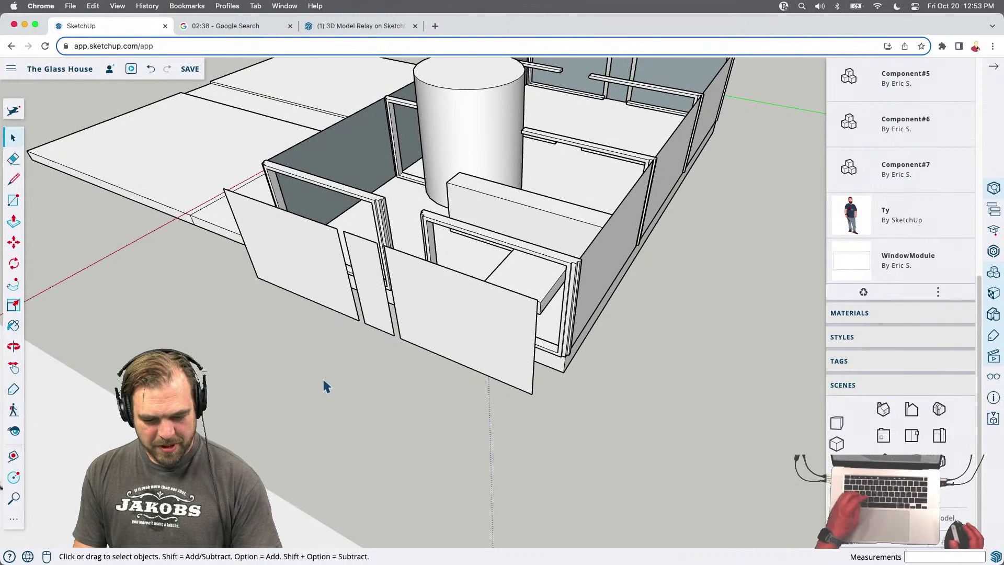
{"action": "left_click", "coordinate": [14, 111]}
Paste the window module in place, then edit it and shorten its rails
{"action": "type", "text": "past"}
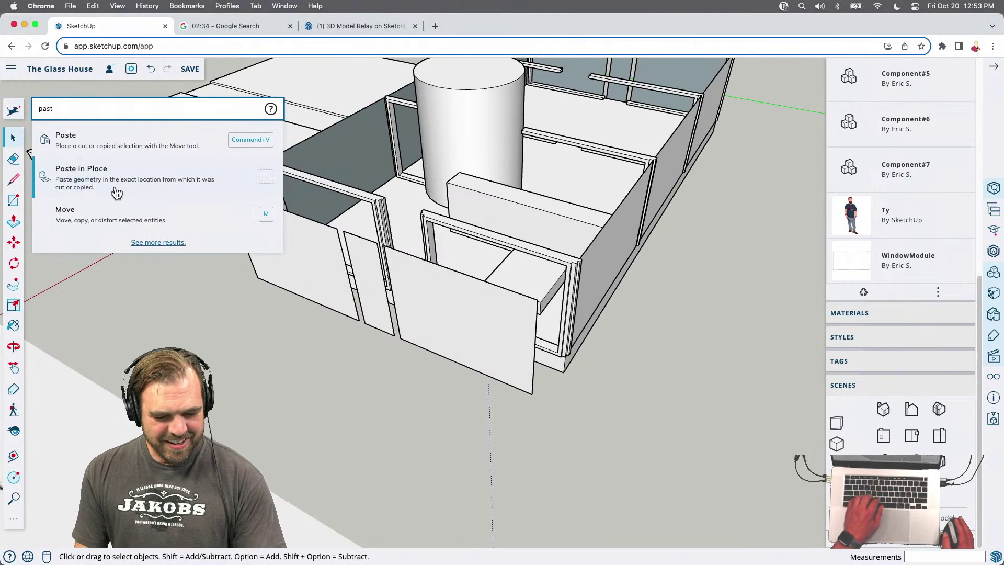
{"action": "left_click", "coordinate": [181, 183]}
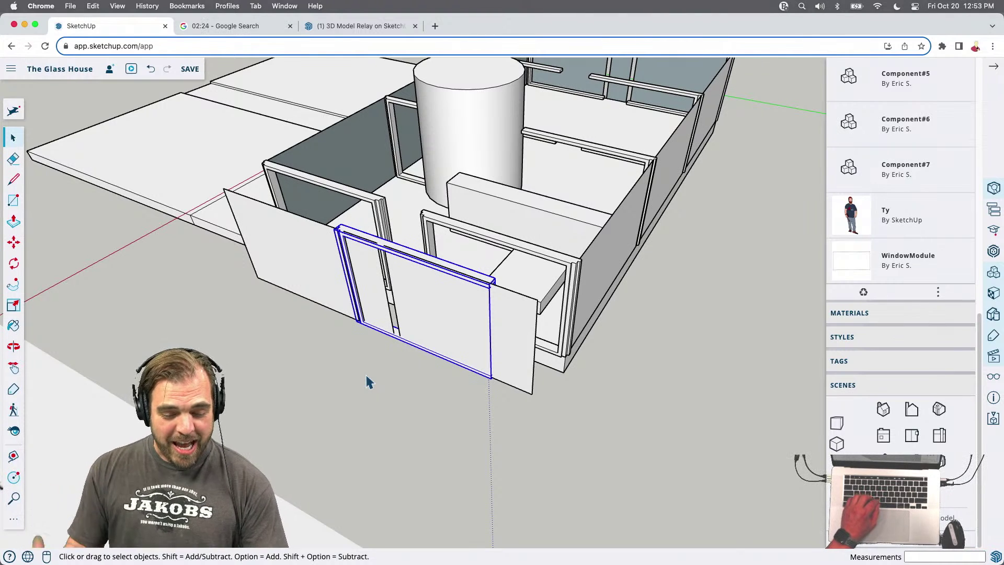
{"action": "double_click", "coordinate": [441, 266]}
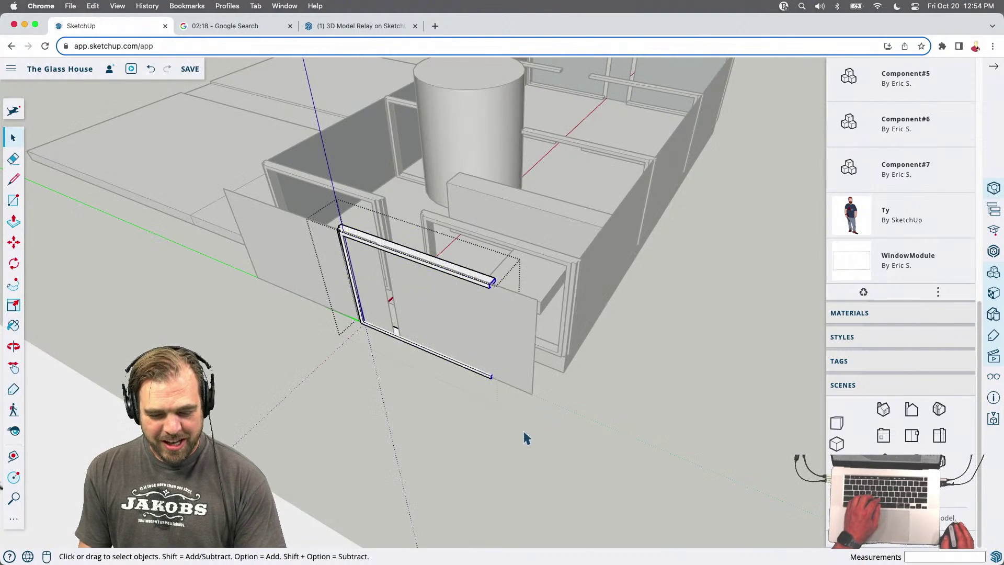
{"action": "scroll", "coordinate": [453, 279], "scroll_direction": "up", "scroll_amount": 3}
{"action": "scroll", "coordinate": [538, 271], "scroll_direction": "down", "scroll_amount": 2}
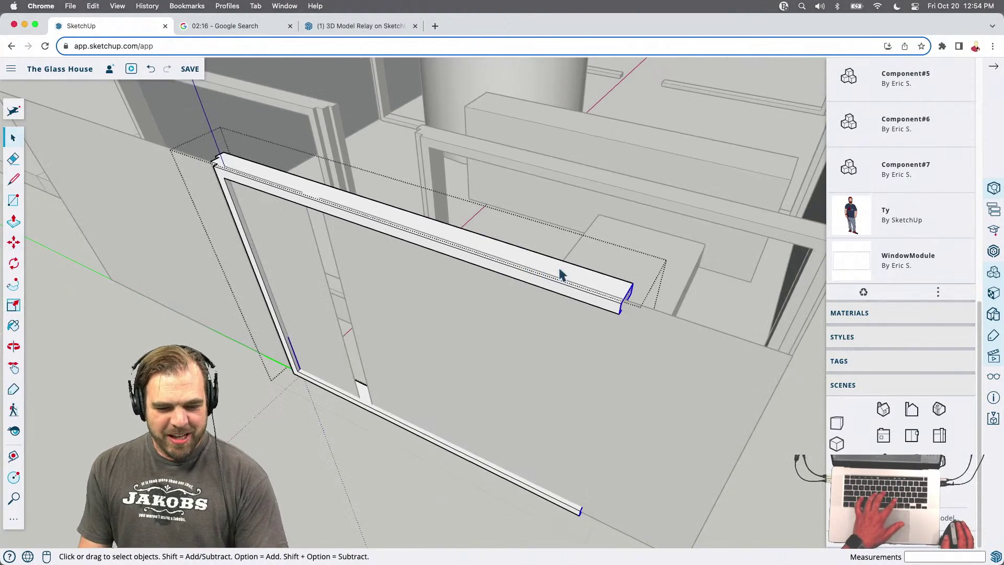
{"action": "key", "text": "m"}
{"action": "left_click", "coordinate": [634, 289]}
{"action": "left_click", "coordinate": [273, 183]}
{"action": "key", "text": "space"}
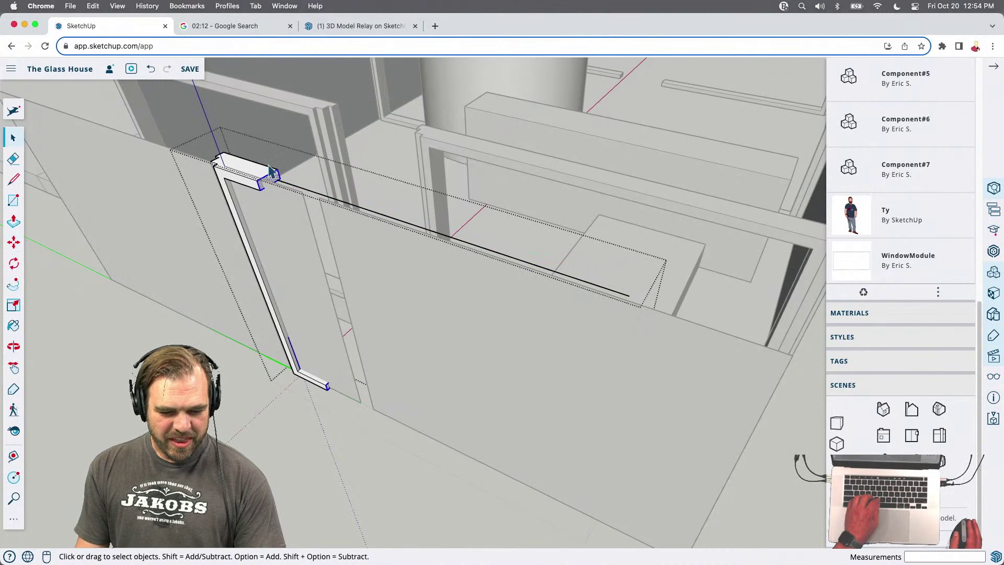
Erase the leftover long rail edge from the shortened frame
{"action": "middle_click_drag", "start_coordinate": [295, 219], "coordinate": [461, 296]}
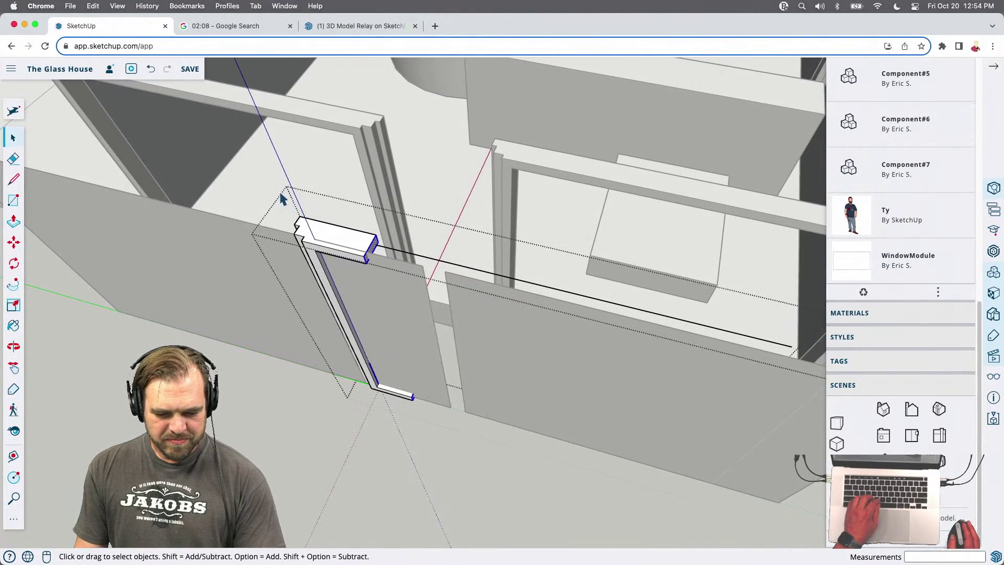
{"action": "key", "text": "e"}
{"action": "left_click", "coordinate": [475, 256]}
{"action": "key", "text": "space"}
Copy the L-shaped frame piece and mirror the copy with a -1 scale
{"action": "left_click_drag", "start_coordinate": [269, 209], "coordinate": [450, 445]}
{"action": "middle_click_drag", "start_coordinate": [450, 445], "coordinate": [413, 418]}
{"action": "key", "text": "m"}
{"action": "key", "text": "alt"}
{"action": "left_click", "coordinate": [406, 414]}
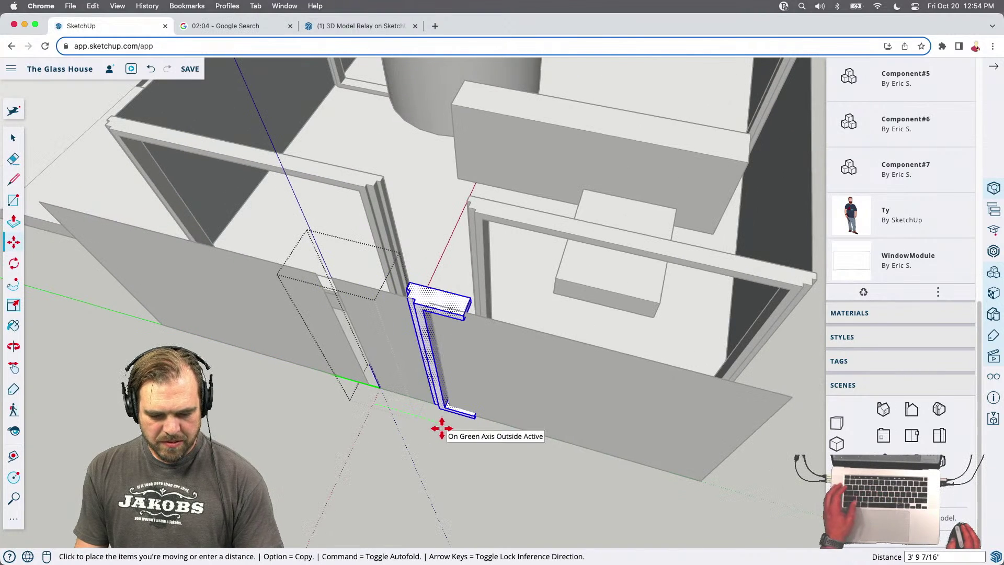
{"action": "left_click", "coordinate": [465, 431]}
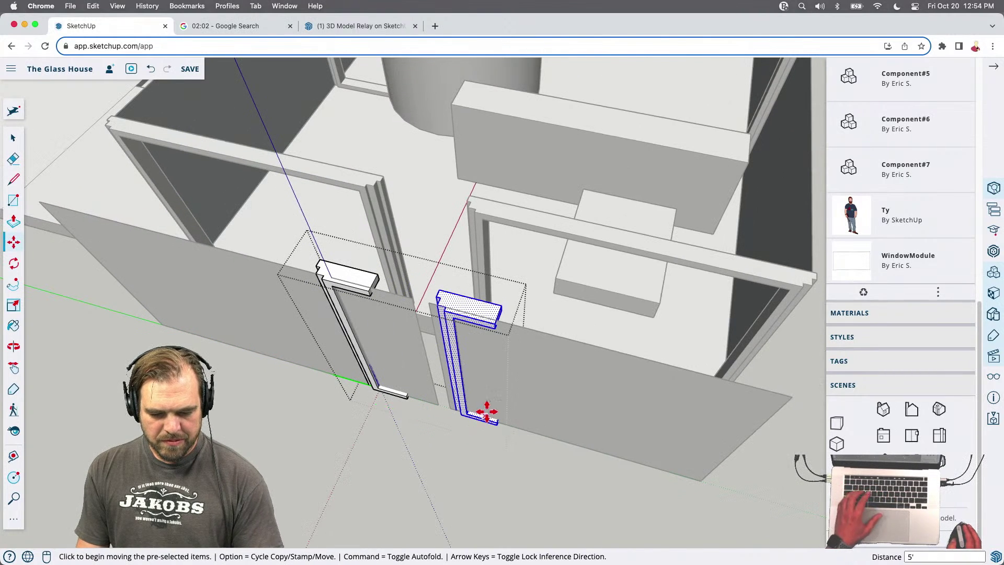
{"action": "key", "text": "s"}
{"action": "left_click", "coordinate": [447, 361]}
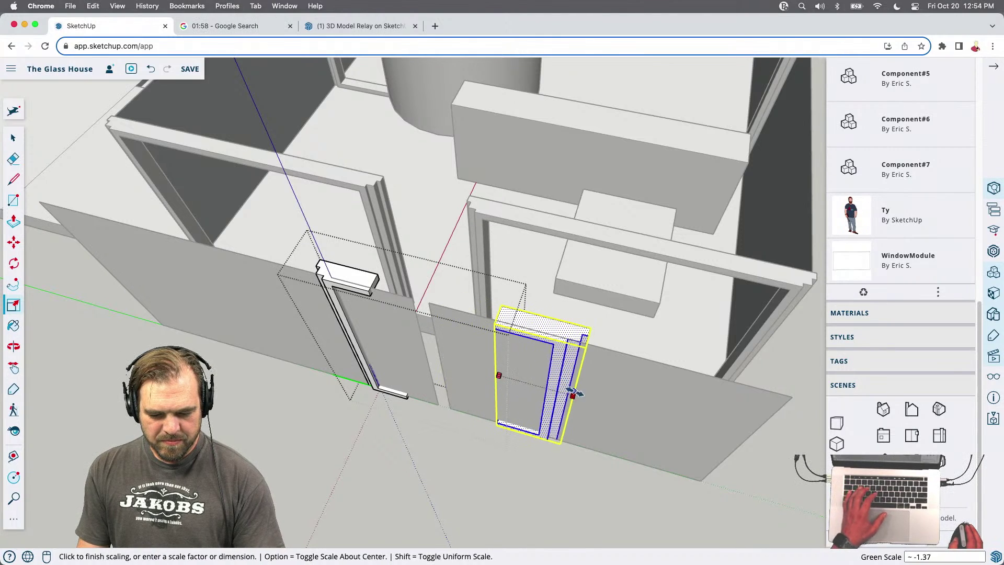
{"action": "middle_click_drag", "start_coordinate": [554, 395], "coordinate": [536, 372]}
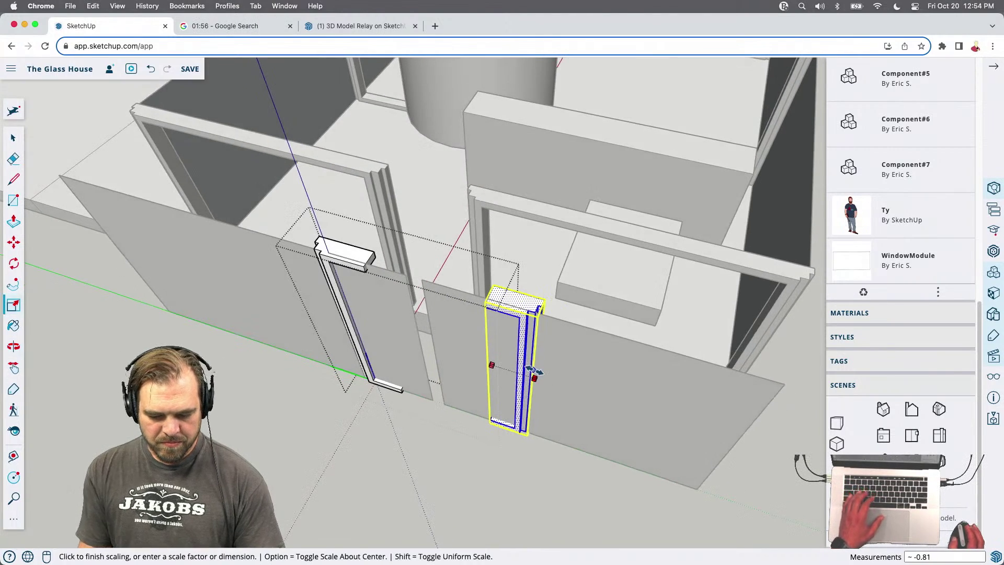
{"action": "type", "text": "-1"}
{"action": "key", "text": "Return"}
Place the mirrored L-shaped piece beside the white frame piece
{"action": "key", "text": "m"}
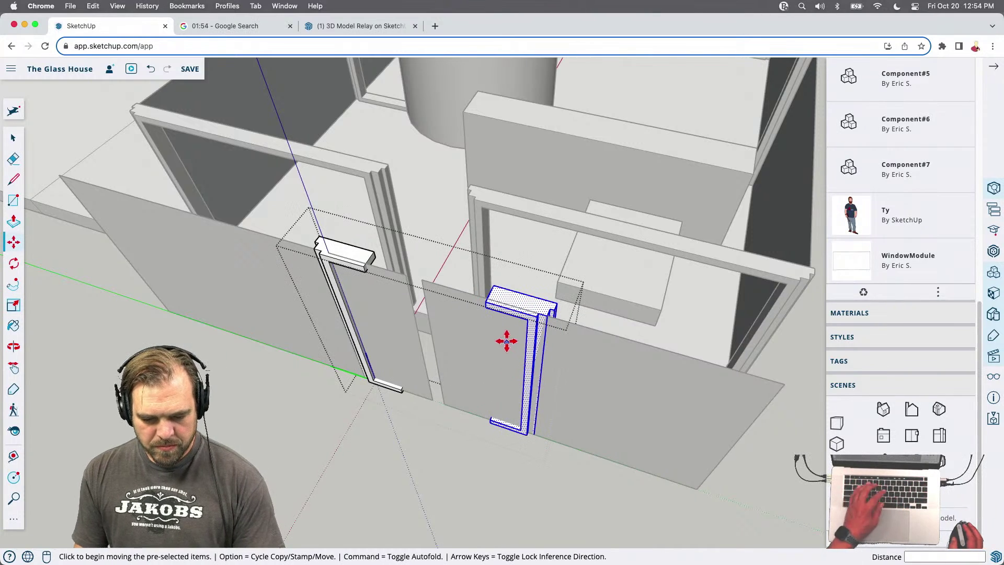
{"action": "left_click", "coordinate": [492, 287]}
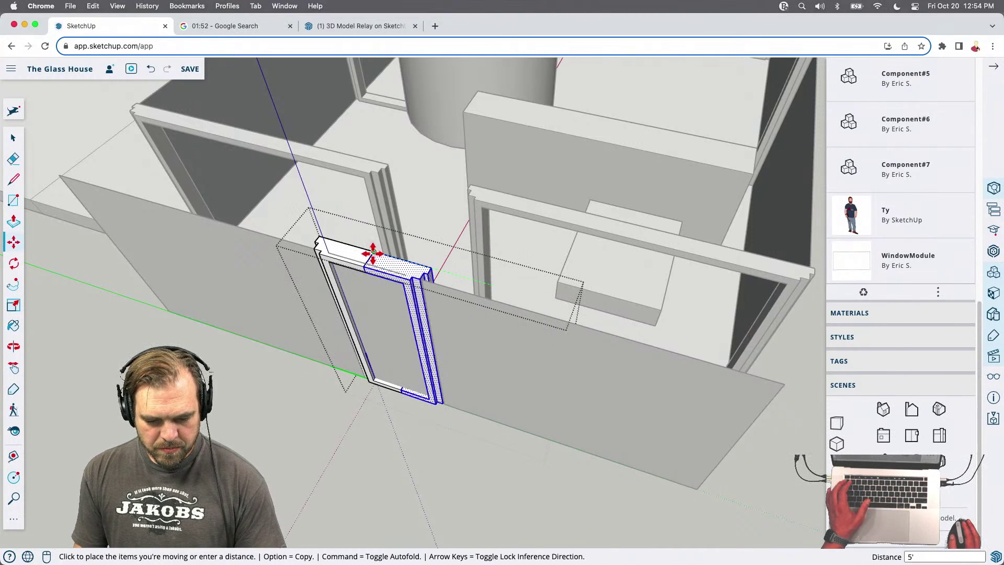
{"action": "left_click", "coordinate": [370, 258]}
{"action": "key", "text": "o"}
{"action": "left_click_drag", "start_coordinate": [464, 338], "coordinate": [594, 336]}
{"action": "key", "text": "m"}
{"action": "key", "text": "space"}
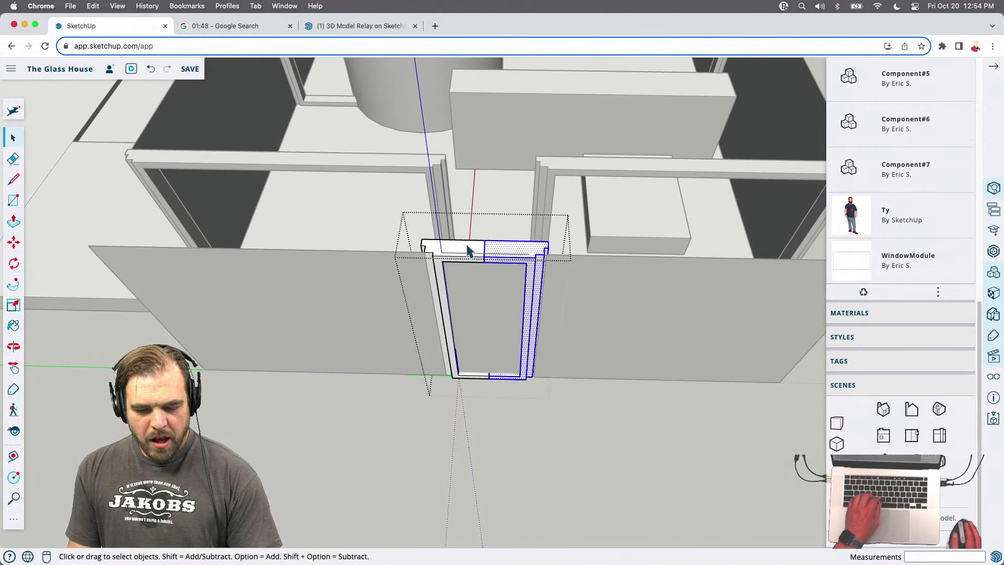
{"action": "left_click", "coordinate": [515, 415]}
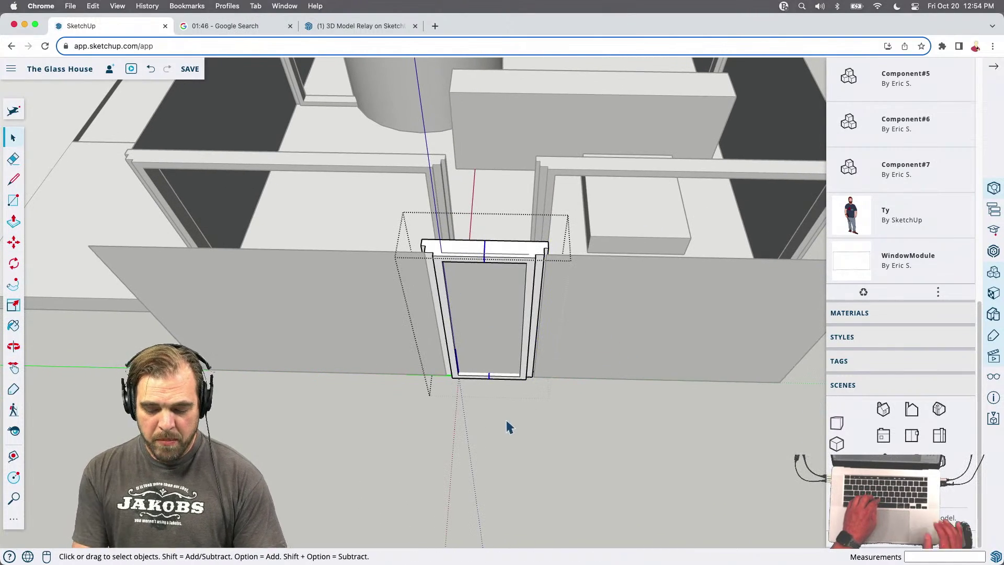
Move the right and left jambs inward to narrow the frame to door width
{"action": "left_click_drag", "start_coordinate": [488, 228], "coordinate": [602, 447]}
{"action": "key", "text": "m"}
{"action": "middle_click_drag", "start_coordinate": [543, 277], "coordinate": [551, 241]}
{"action": "left_click", "coordinate": [547, 244]}
{"action": "left_click", "coordinate": [486, 206]}
{"action": "key", "text": "space"}
{"action": "left_click_drag", "start_coordinate": [355, 224], "coordinate": [490, 491]}
{"action": "key", "text": "m"}
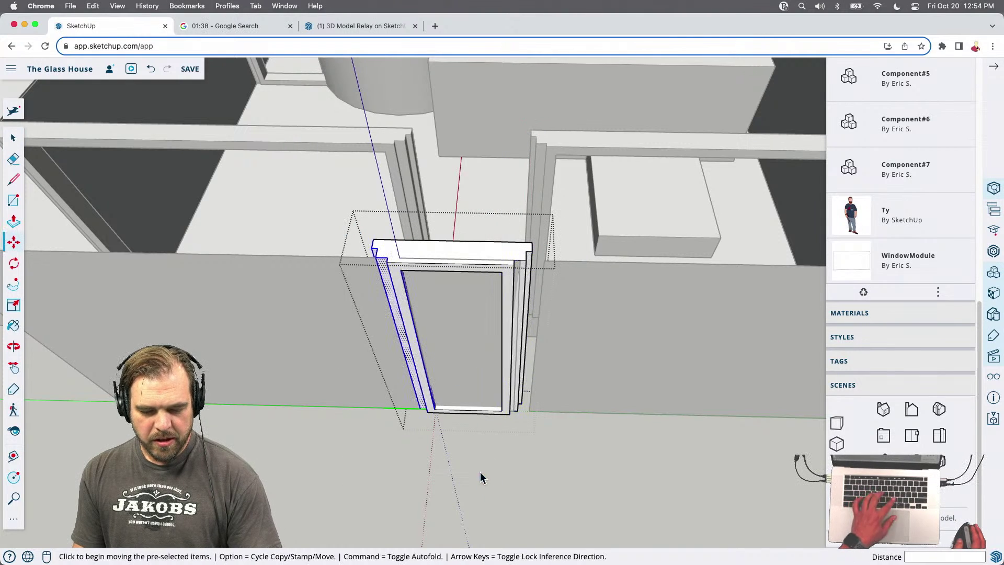
{"action": "left_click", "coordinate": [373, 242]}
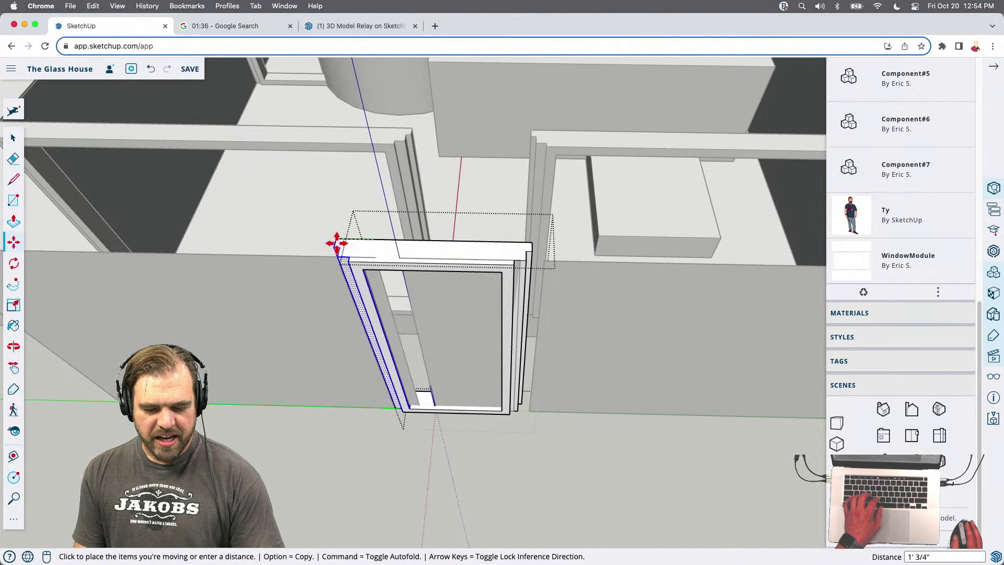
{"action": "left_click", "coordinate": [412, 128]}
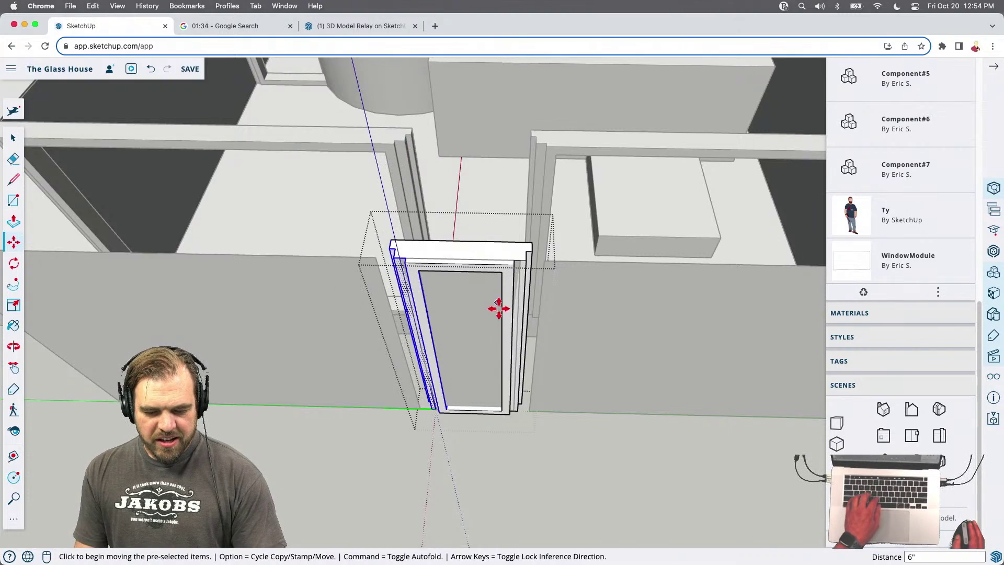
{"action": "scroll", "coordinate": [543, 327], "scroll_direction": "down", "scroll_amount": 3}
{"action": "middle_click_drag", "start_coordinate": [543, 327], "coordinate": [470, 334]}
{"action": "key", "text": "space"}
Set the whole door frame against the corner of Column#2
{"action": "left_click", "coordinate": [450, 291]}
{"action": "scroll", "coordinate": [470, 264], "scroll_direction": "up", "scroll_amount": 3}
{"action": "key", "text": "m"}
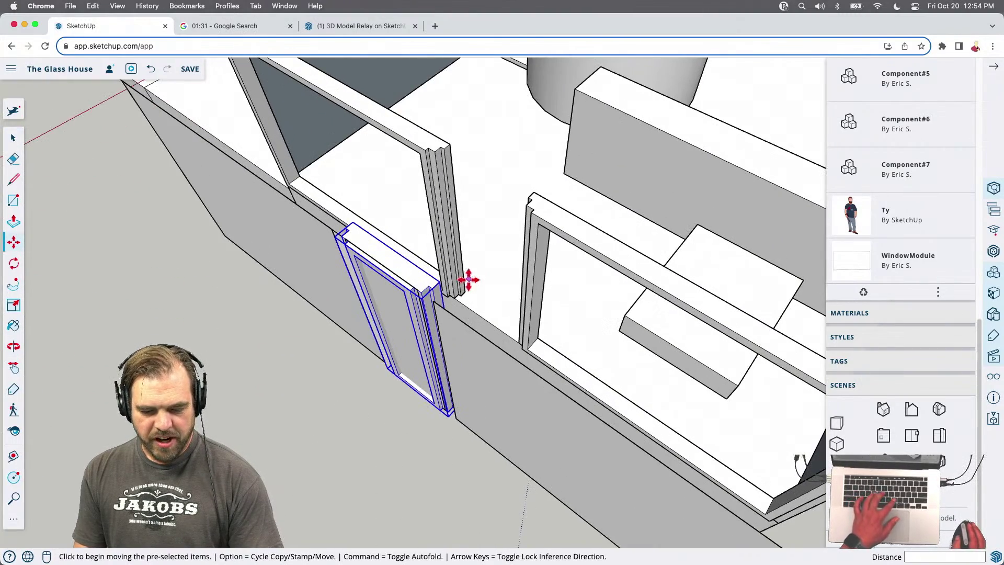
{"action": "left_click", "coordinate": [441, 285]}
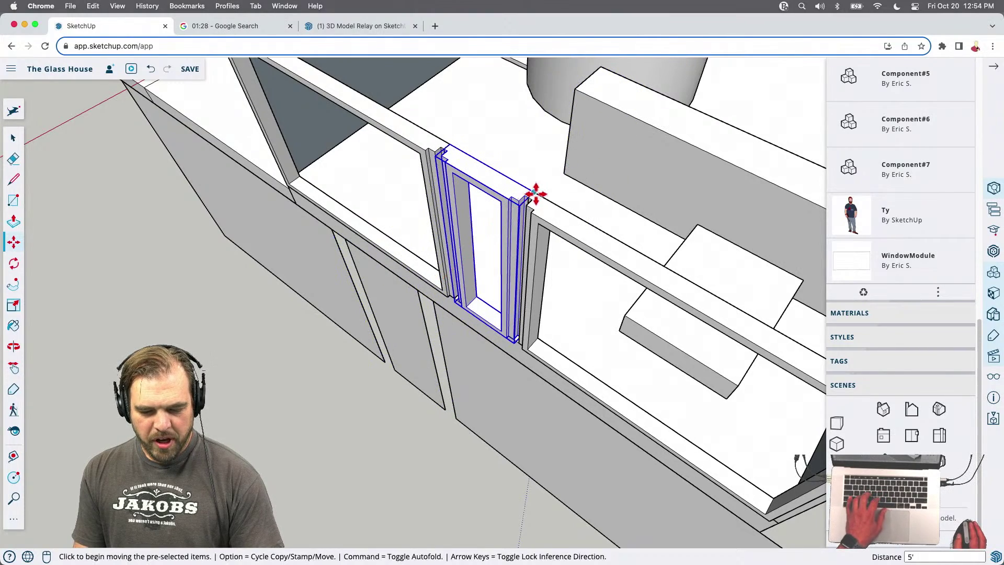
{"action": "left_click", "coordinate": [534, 197]}
{"action": "key", "text": "space"}
{"action": "scroll", "coordinate": [418, 260], "scroll_direction": "down", "scroll_amount": 5}
Select the window module next to the door together with the left window frame
{"action": "left_click", "coordinate": [453, 306]}
{"action": "scroll", "coordinate": [455, 309], "scroll_direction": "up", "scroll_amount": 5}
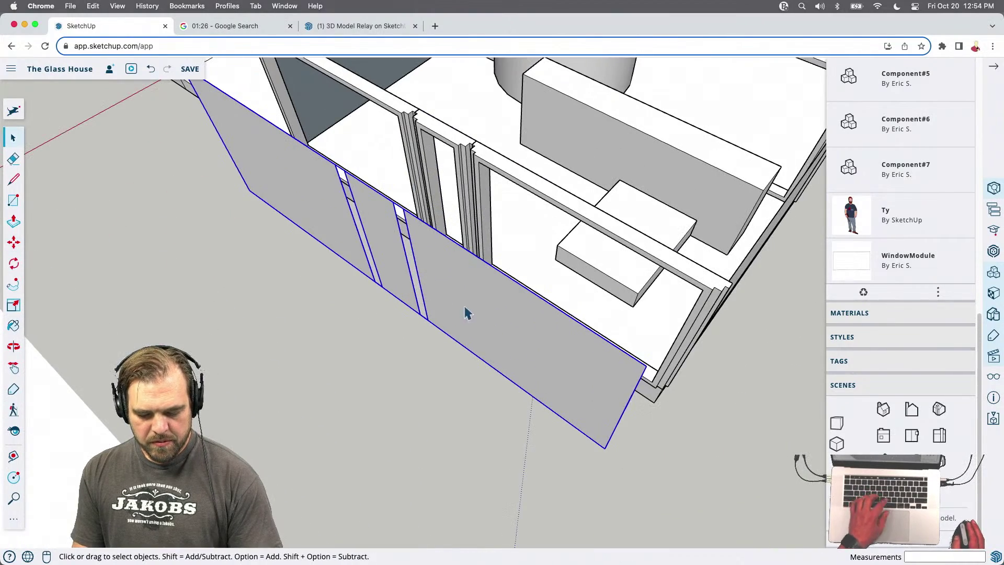
{"action": "key", "text": "m"}
{"action": "middle_click_drag", "start_coordinate": [459, 330], "coordinate": [484, 306]}
{"action": "key", "text": "space"}
{"action": "left_click", "coordinate": [482, 267]}
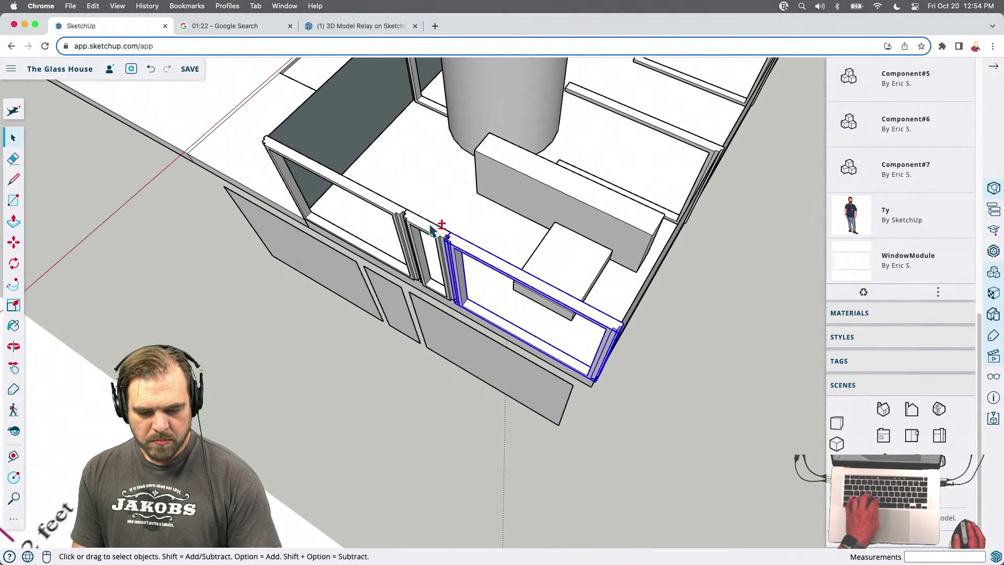
{"action": "left_click", "coordinate": [391, 220], "text": "shift"}
{"action": "middle_click_drag", "start_coordinate": [570, 309], "coordinate": [520, 366]}
Copy the selected window frames to the far corner of the glass house
{"action": "key", "text": "m"}
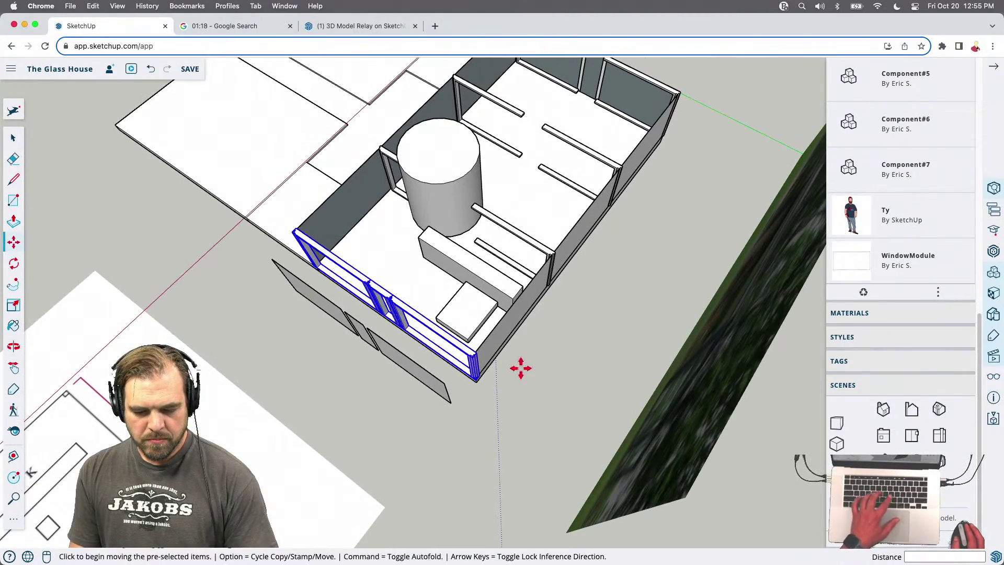
{"action": "left_click", "coordinate": [519, 366]}
{"action": "key", "text": "alt"}
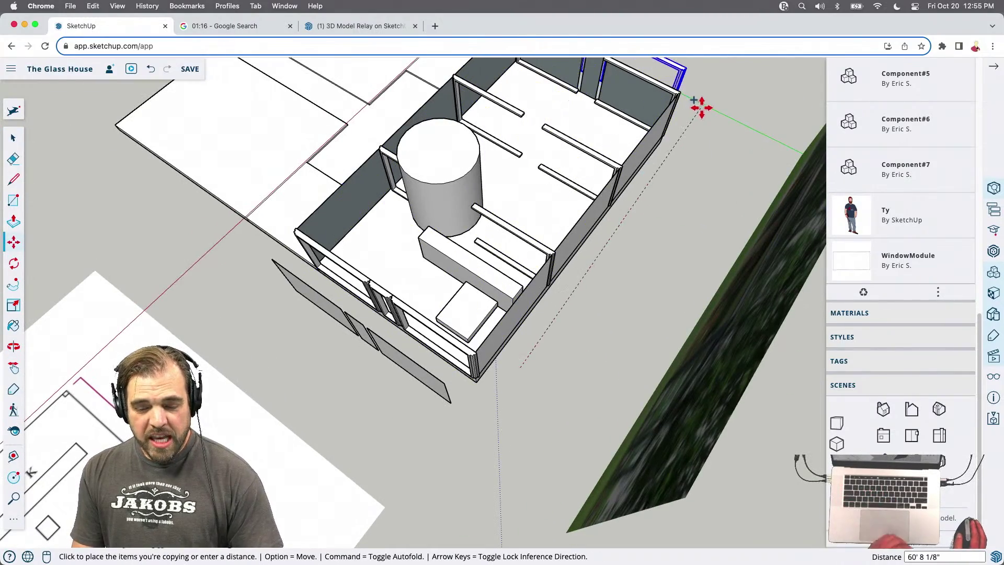
{"action": "left_click", "coordinate": [707, 110]}
{"action": "middle_click_drag", "start_coordinate": [725, 126], "coordinate": [571, 209]}
{"action": "scroll", "coordinate": [567, 186], "scroll_direction": "up", "scroll_amount": 5}
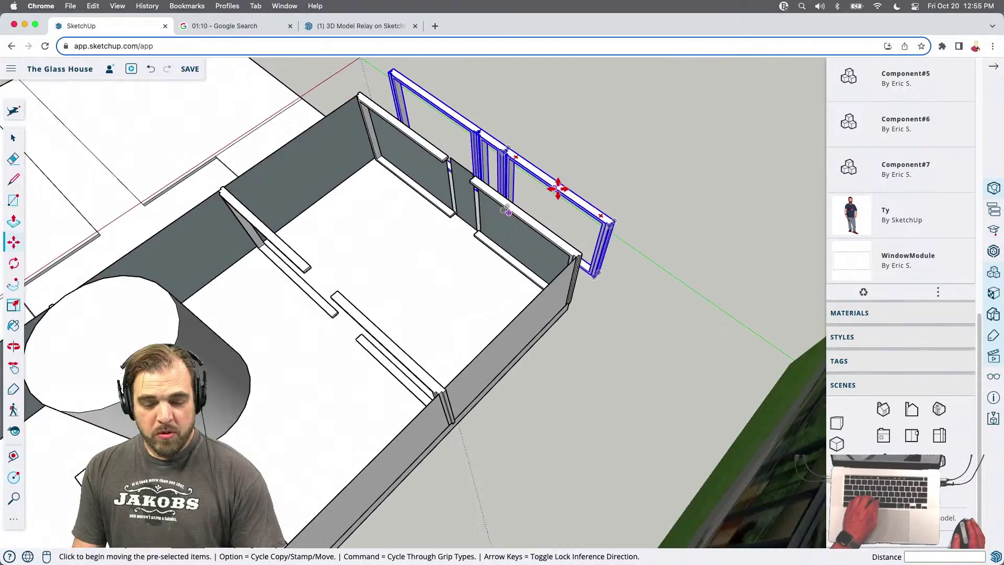
{"action": "scroll", "coordinate": [515, 168], "scroll_direction": "up", "scroll_amount": 4}
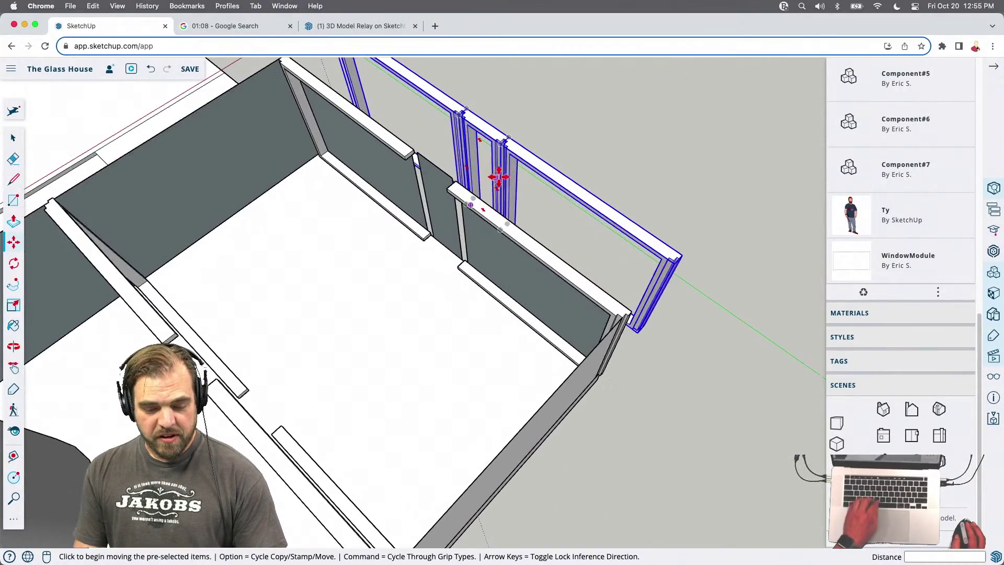
{"action": "middle_click_drag", "start_coordinate": [519, 186], "coordinate": [484, 227]}
Reselect the copied frames and mirror them with a -1 scale on the red axis
{"action": "key", "text": "shift+s"}
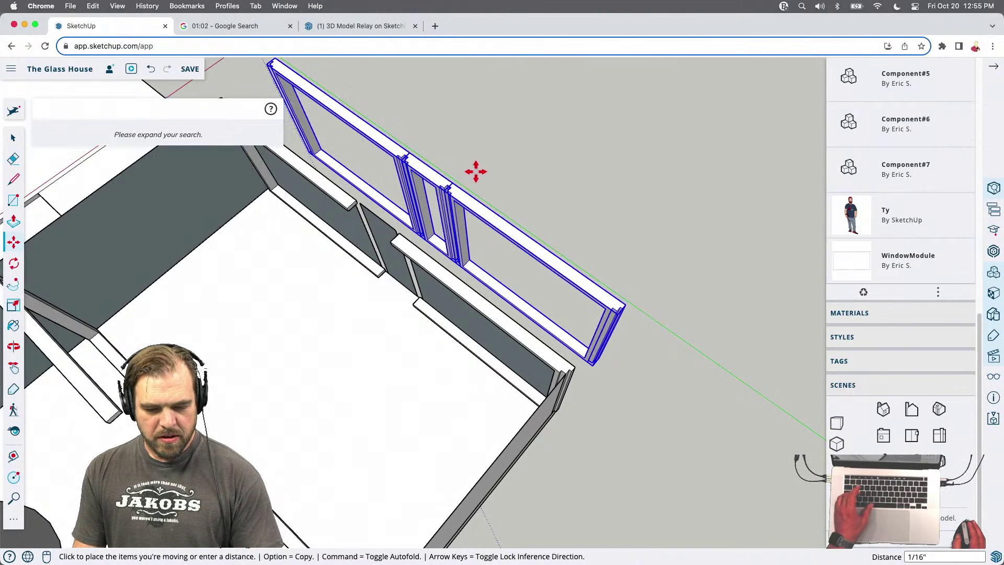
{"action": "key", "text": "Escape"}
{"action": "key", "text": "space"}
{"action": "left_click_drag", "start_coordinate": [468, 152], "coordinate": [423, 207]}
{"action": "key", "text": "shift+s"}
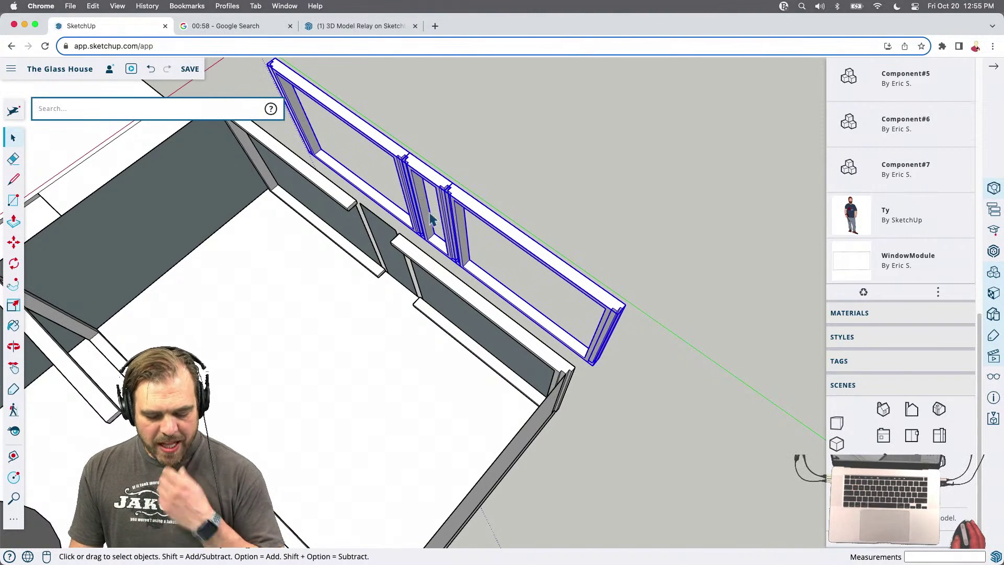
{"action": "key", "text": "Escape"}
{"action": "key", "text": "s"}
{"action": "key", "text": "space"}
{"action": "left_click_drag", "start_coordinate": [478, 102], "coordinate": [383, 134]}
{"action": "key", "text": "s"}
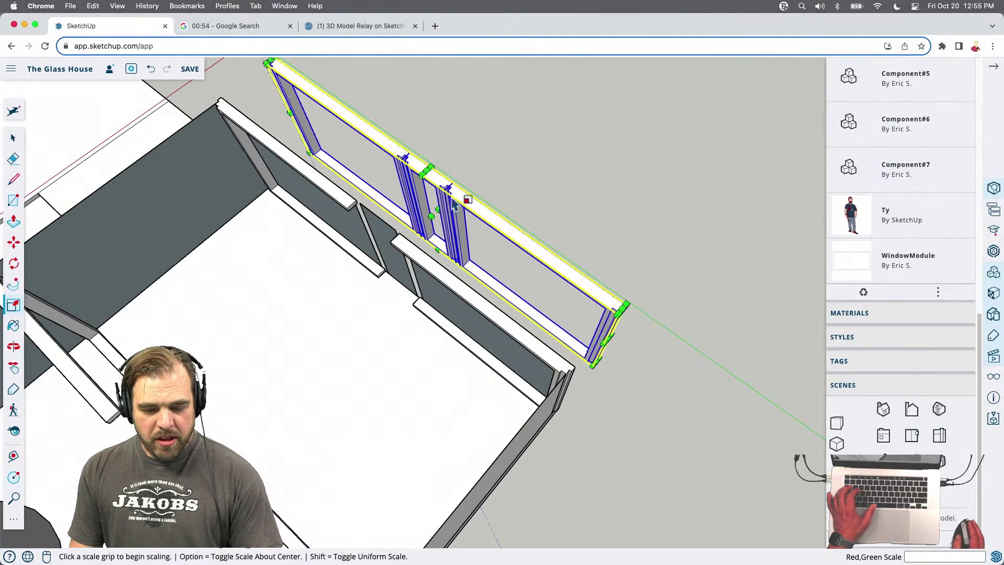
{"action": "left_click", "coordinate": [437, 249]}
{"action": "type", "text": "-1"}
{"action": "key", "text": "Return"}
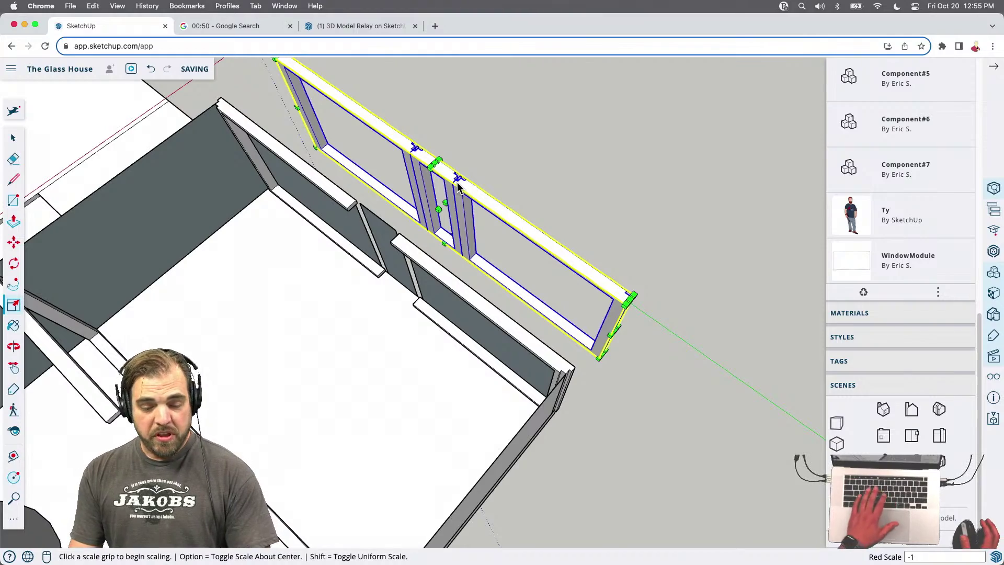
Slide the mirrored frames along the red axis into place on the far wall
{"action": "mouse_move", "coordinate": [491, 252]}
{"action": "middle_mouse_down"}
{"action": "mouse_move", "coordinate": [422, 172]}
{"action": "mouse_move", "coordinate": [501, 249]}
{"action": "middle_mouse_up"}
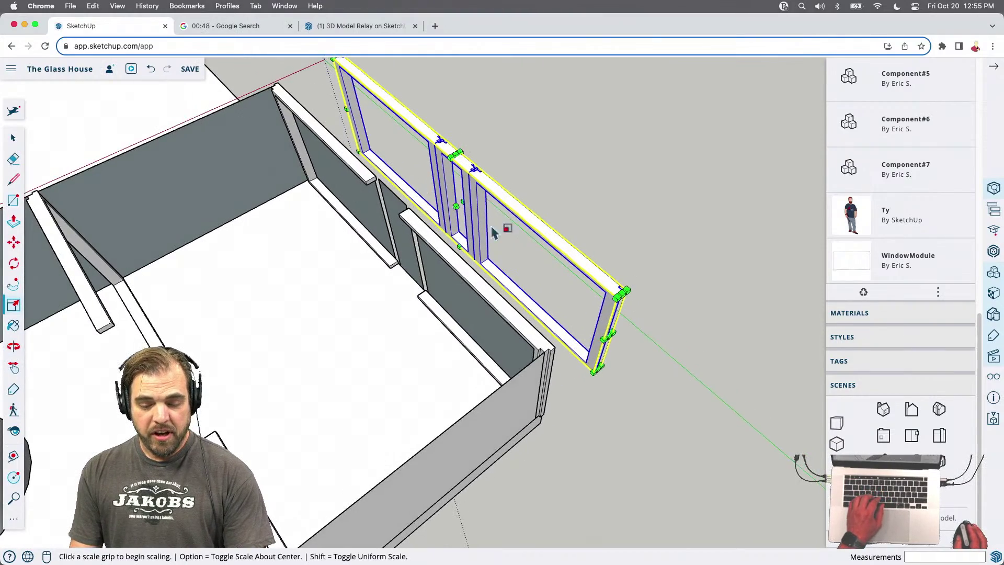
{"action": "scroll", "coordinate": [495, 250], "scroll_direction": "up", "scroll_amount": 4}
{"action": "key", "text": "m"}
{"action": "left_click", "coordinate": [487, 250]}
{"action": "key", "text": "Escape"}
{"action": "key", "text": "space"}
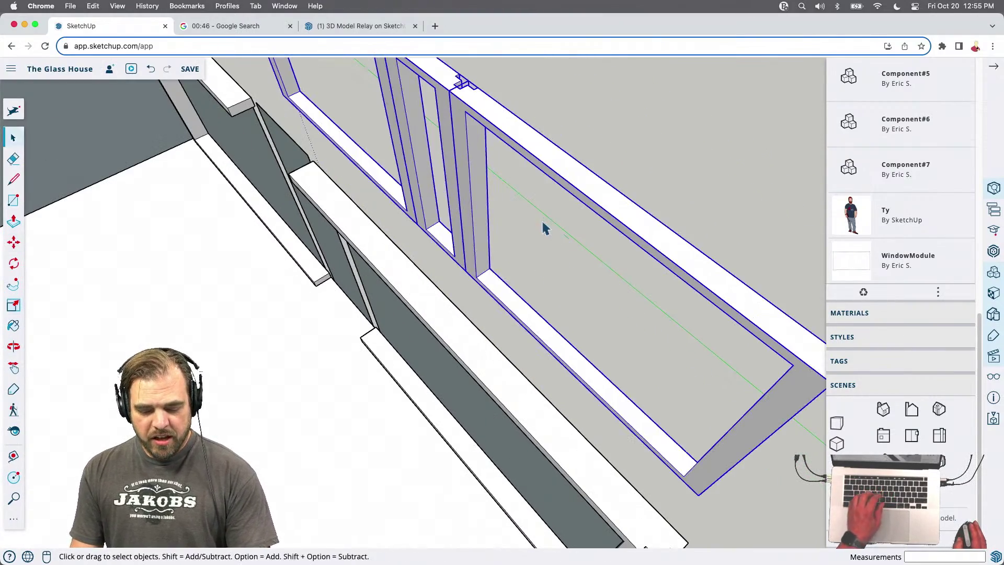
{"action": "key", "text": "m"}
{"action": "left_click", "coordinate": [560, 173]}
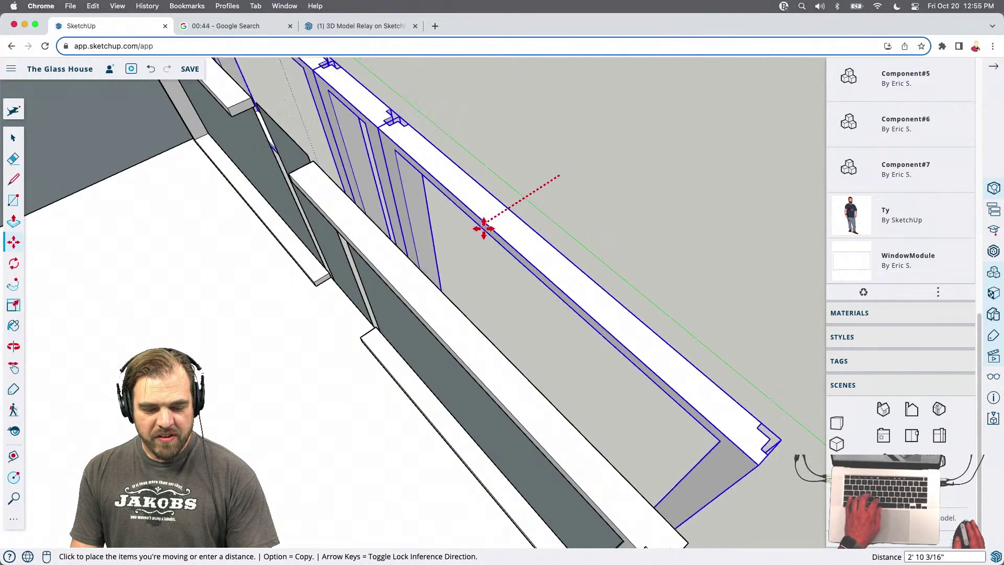
{"action": "left_click", "coordinate": [395, 287]}
{"action": "key", "text": "space"}
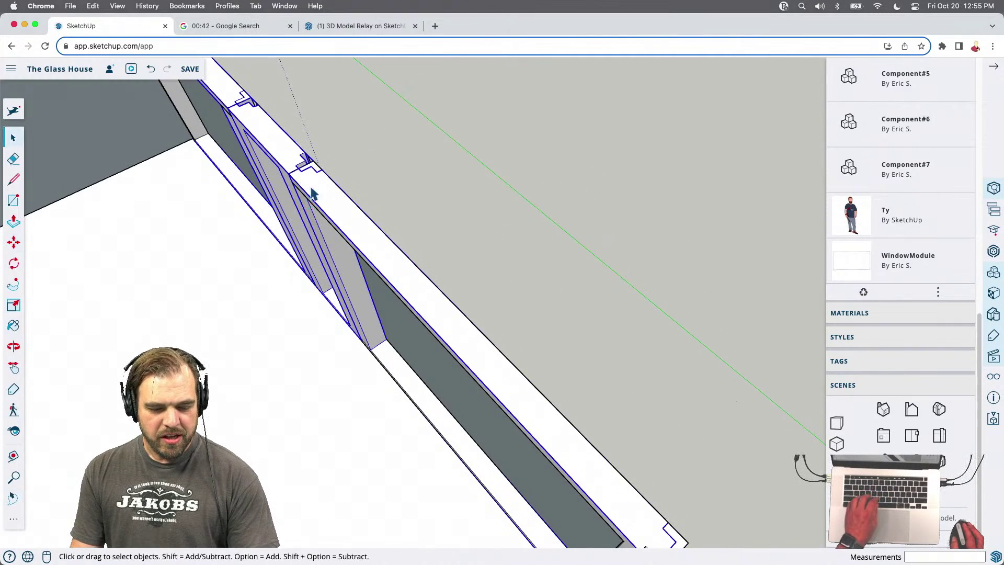
{"action": "scroll", "coordinate": [428, 222], "scroll_direction": "down", "scroll_amount": 5}
{"action": "left_click", "coordinate": [528, 250]}
{"action": "middle_click_drag", "start_coordinate": [542, 253], "coordinate": [389, 174]}
{"action": "key", "text": "XF86AudioMute"}
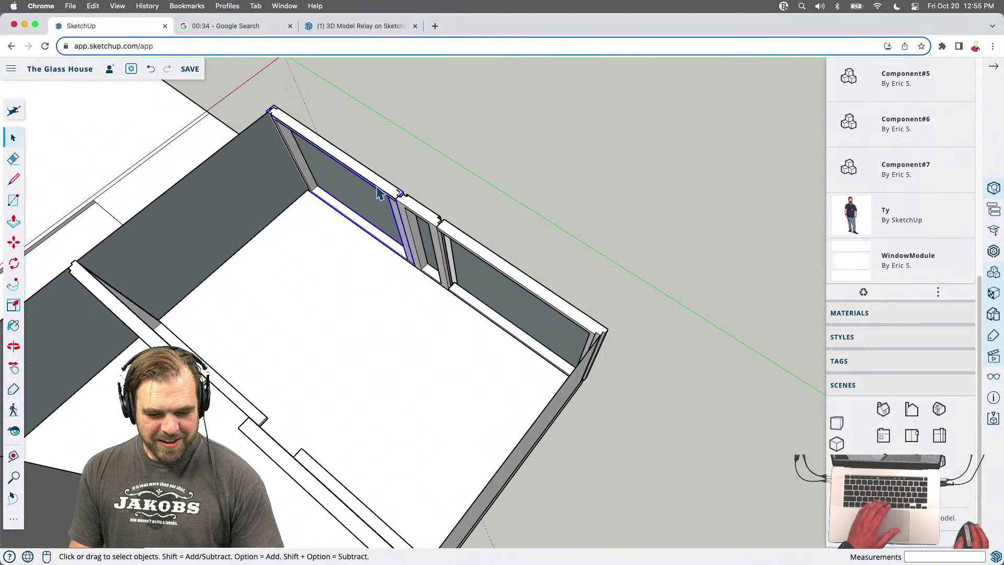
Cancel a trial move of the window module and undo the last change
{"action": "key", "text": "XF86AudioMute"}
{"action": "middle_click_drag", "start_coordinate": [458, 207], "coordinate": [551, 255]}
{"action": "scroll", "coordinate": [538, 240], "scroll_direction": "up", "scroll_amount": 3}
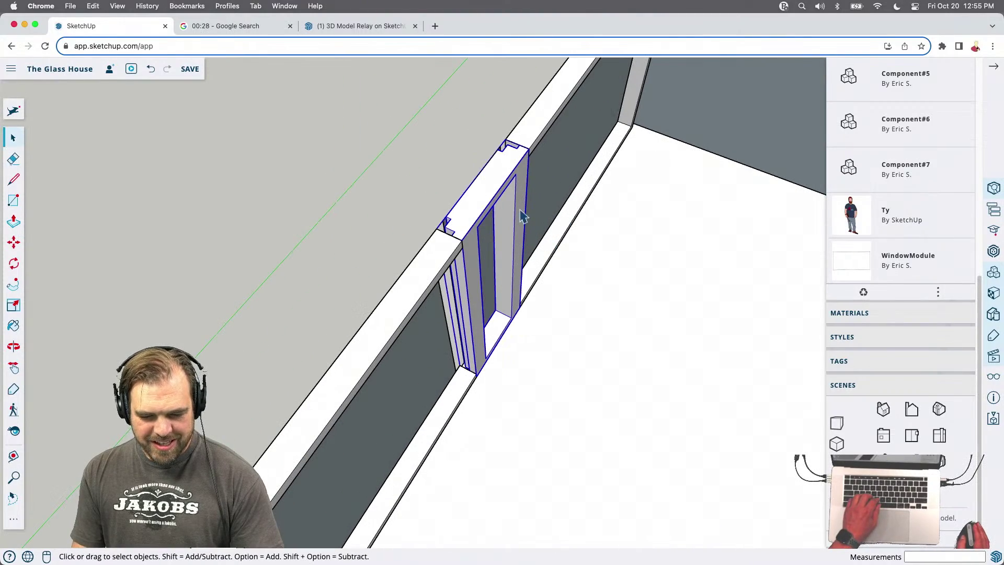
{"action": "key", "text": "m"}
{"action": "left_click", "coordinate": [493, 173]}
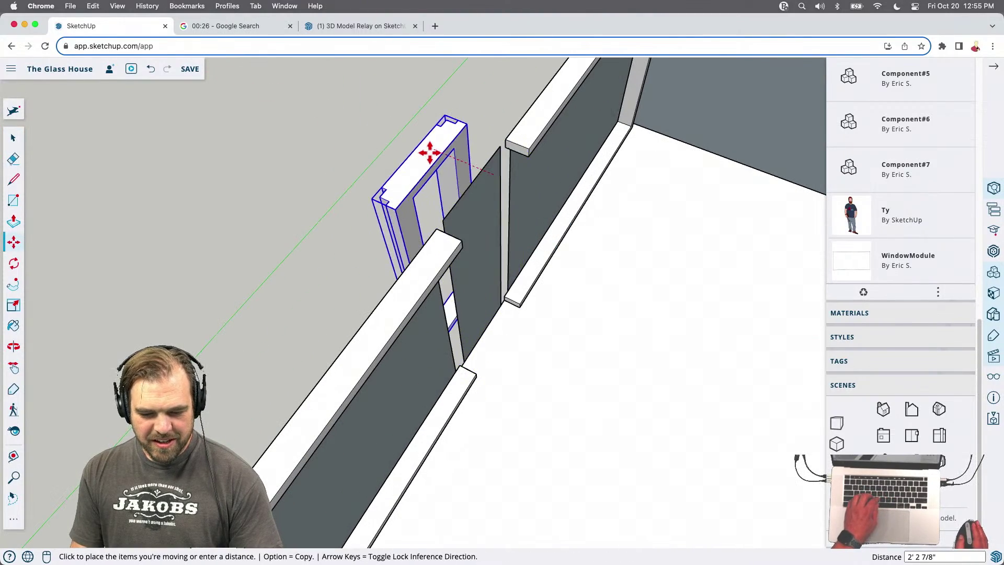
{"action": "key", "text": "Escape"}
{"action": "key", "text": "space"}
{"action": "scroll", "coordinate": [413, 173], "scroll_direction": "down", "scroll_amount": 4}
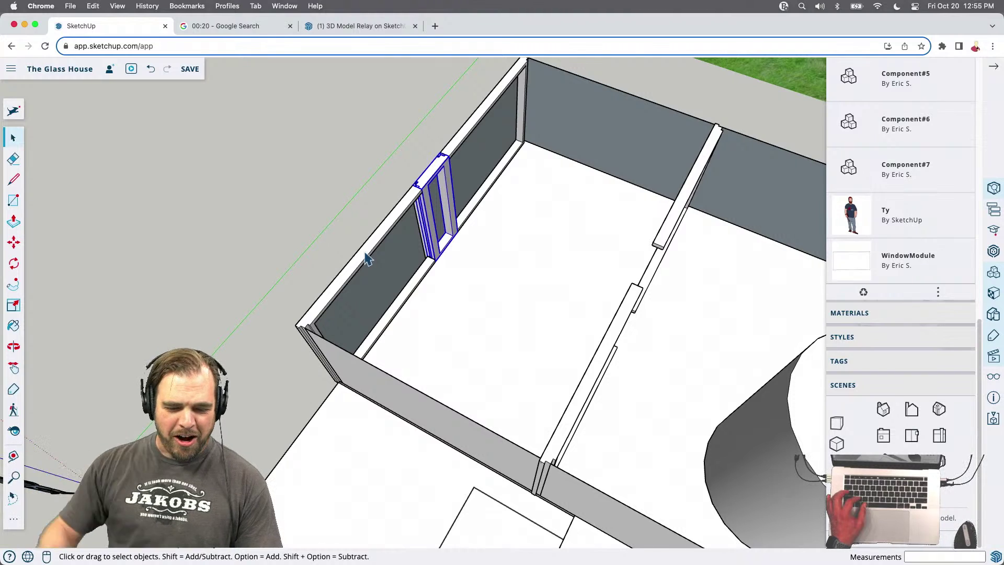
{"action": "key", "text": "super+z"}
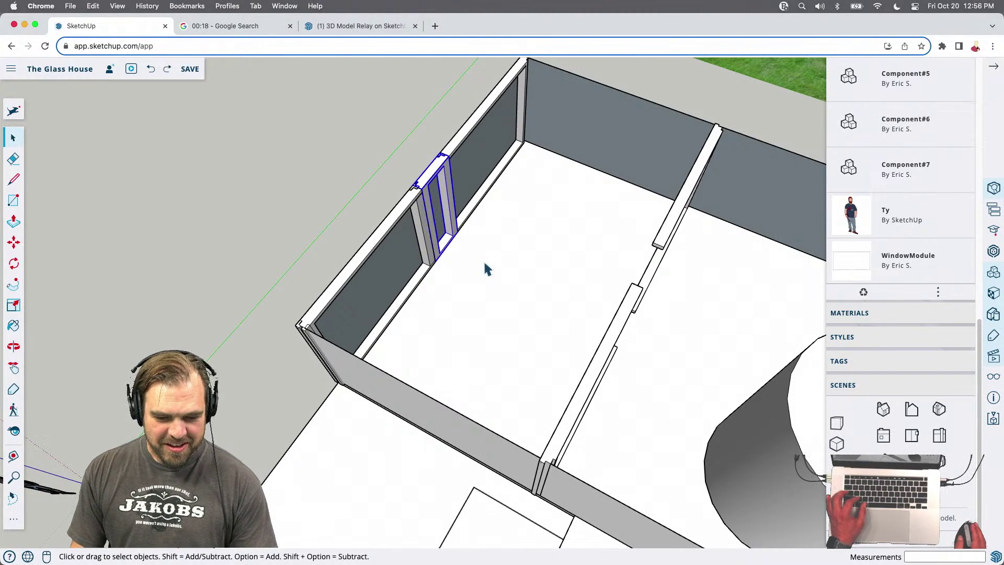
Move the window module 5' along the side wall
{"action": "scroll", "coordinate": [465, 169], "scroll_direction": "up", "scroll_amount": 5}
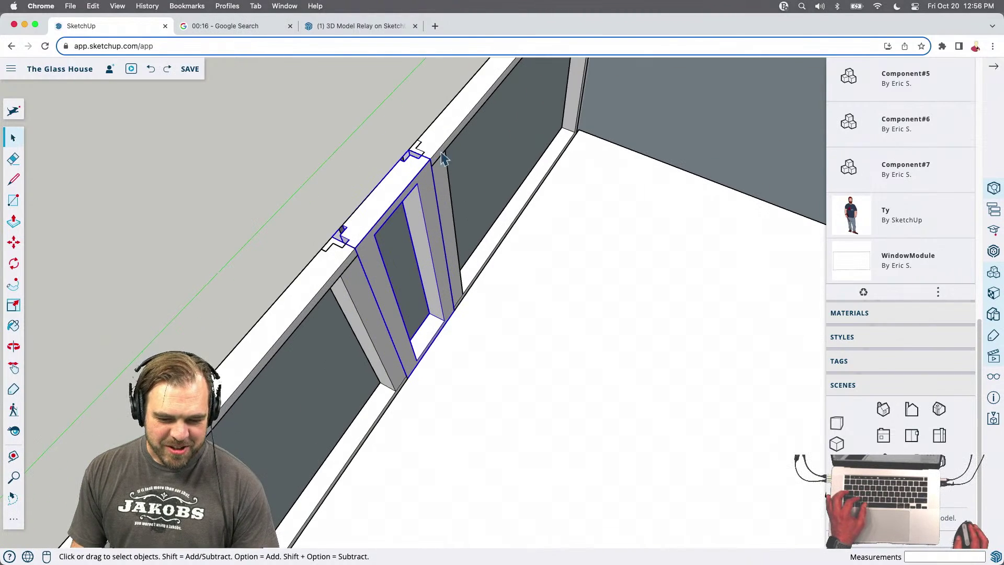
{"action": "scroll", "coordinate": [494, 255], "scroll_direction": "down", "scroll_amount": 2}
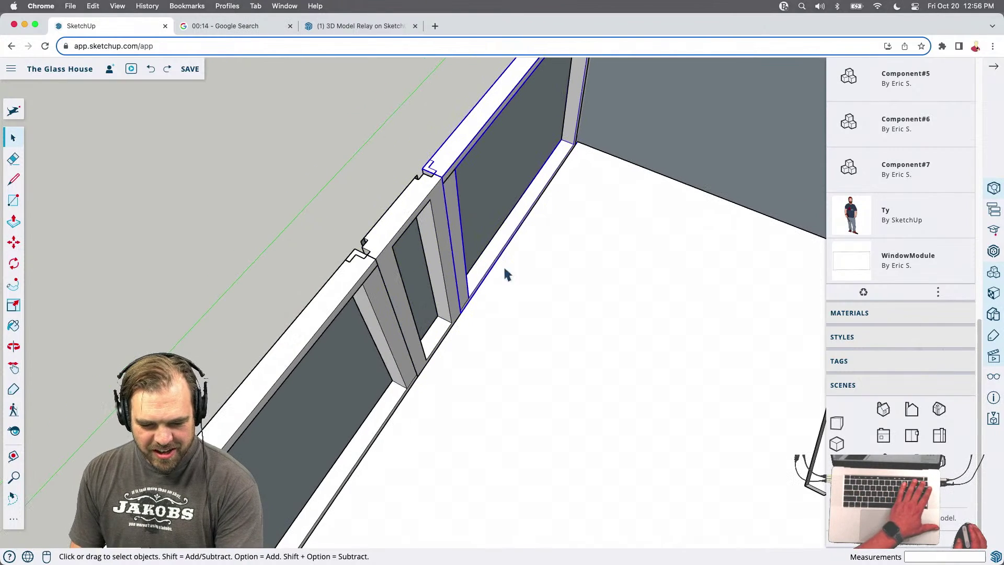
{"action": "key", "text": "m"}
{"action": "left_click", "coordinate": [486, 315]}
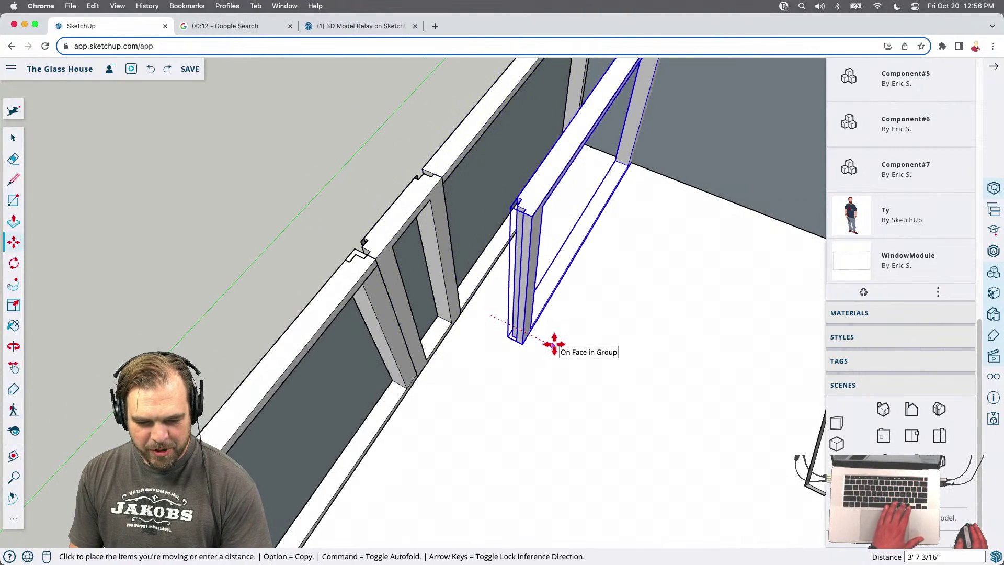
{"action": "type", "text": "5'"}
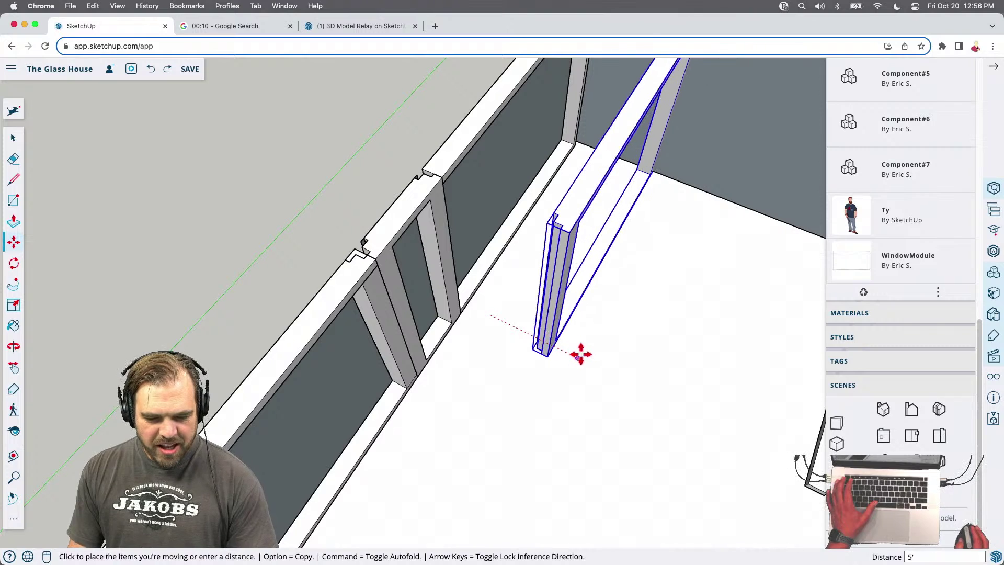
{"action": "key", "text": "Return"}
{"action": "key", "text": "space"}
Select the adjoining glass wall group and begin moving it
{"action": "left_click", "coordinate": [429, 175]}
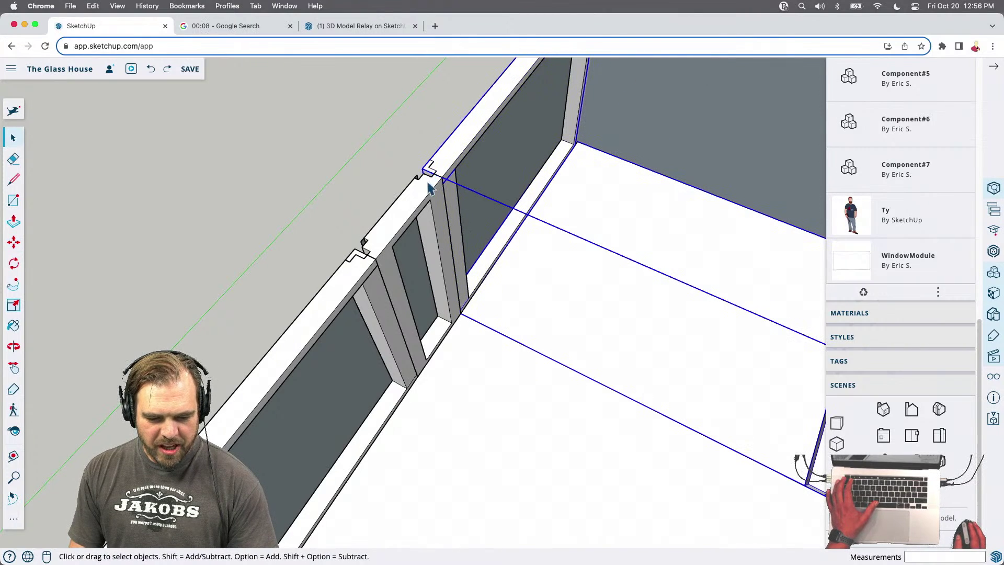
{"action": "middle_click_drag", "start_coordinate": [277, 233], "coordinate": [486, 289]}
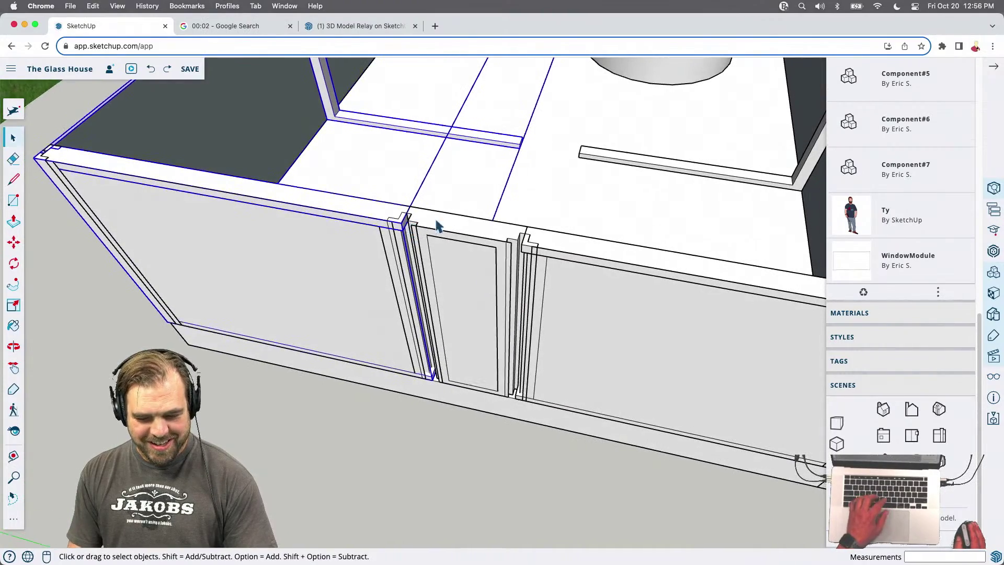
{"action": "key", "text": "m"}
{"action": "left_click", "coordinate": [417, 421]}
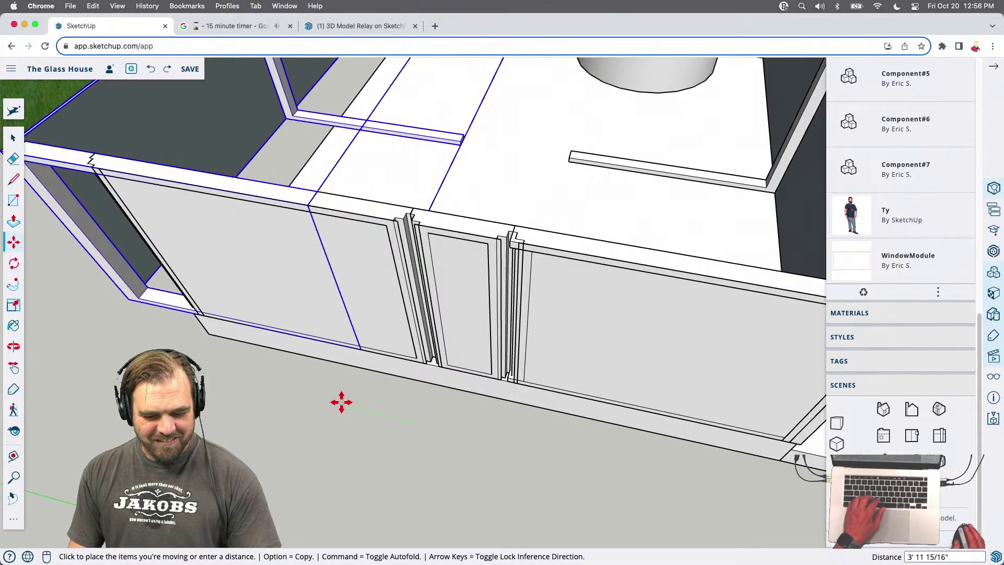
Drop the wall group in place and erase the leftover frame piece at its corner
{"action": "left_click", "coordinate": [341, 402]}
{"action": "scroll", "coordinate": [342, 402], "scroll_direction": "down", "scroll_amount": 2}
{"action": "middle_click_drag", "start_coordinate": [432, 408], "coordinate": [248, 314]}
{"action": "key", "text": "space"}
{"action": "double_click", "coordinate": [288, 325]}
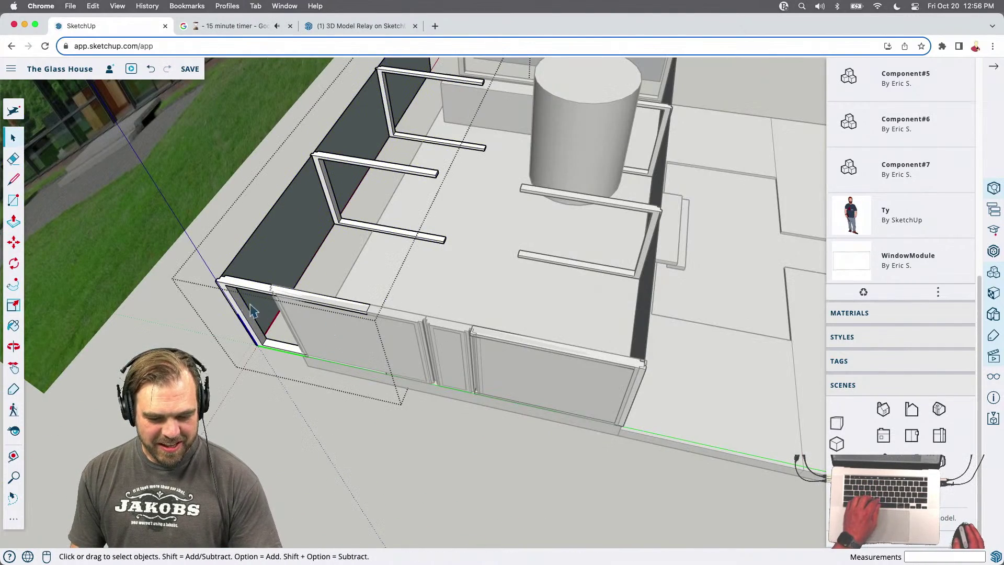
{"action": "key", "text": "e"}
{"action": "left_click", "coordinate": [253, 287]}
{"action": "key", "text": "space"}
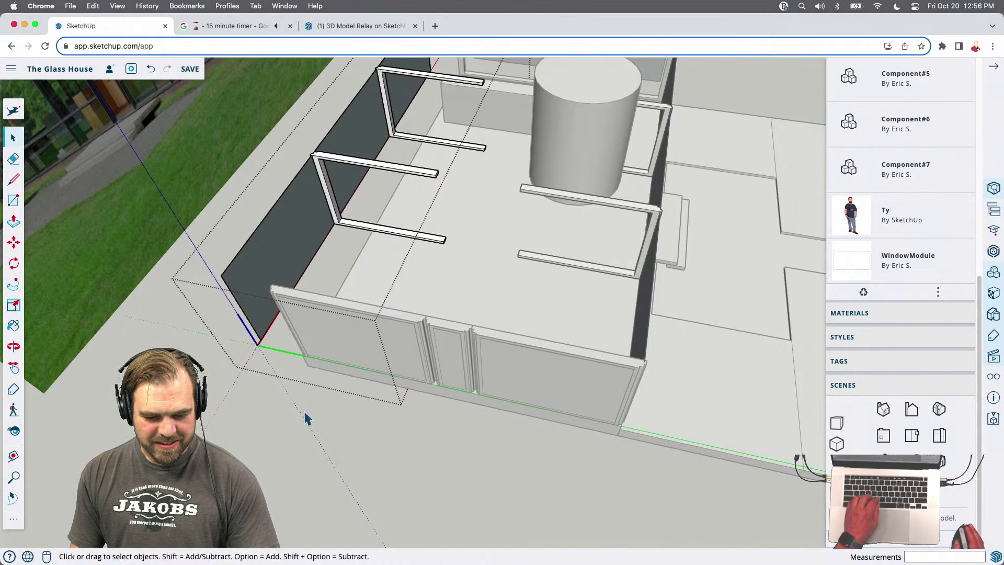
Move the wall group 5' along the green axis and orbit to view the whole house
{"action": "key", "text": "Escape"}
{"action": "left_click", "coordinate": [265, 289]}
{"action": "key", "text": "m"}
{"action": "left_click", "coordinate": [267, 345]}
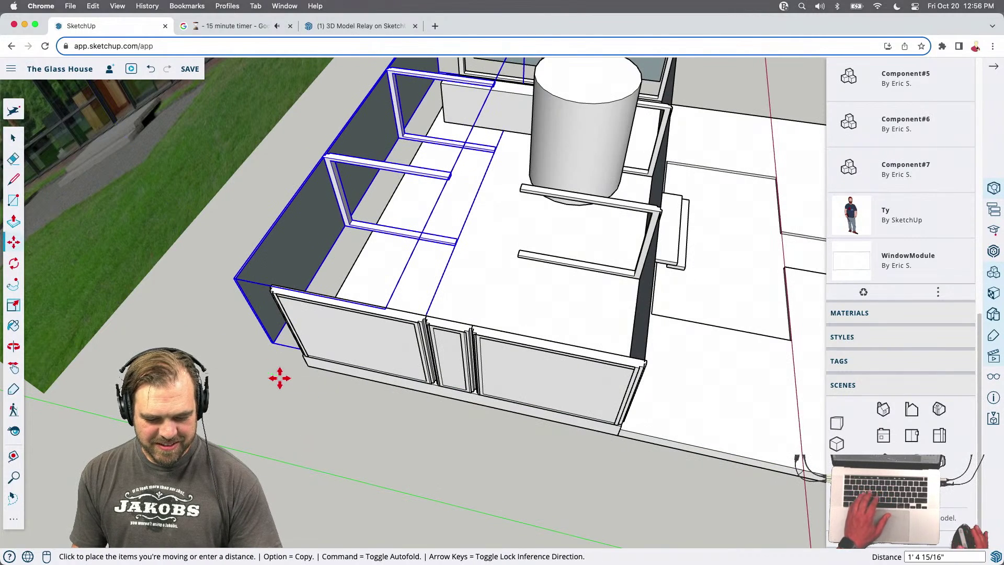
{"action": "type", "text": "5'"}
{"action": "key", "text": "Return"}
{"action": "key", "text": "space"}
{"action": "left_click", "coordinate": [448, 410]}
{"action": "middle_click_drag", "start_coordinate": [498, 364], "coordinate": [470, 365]}
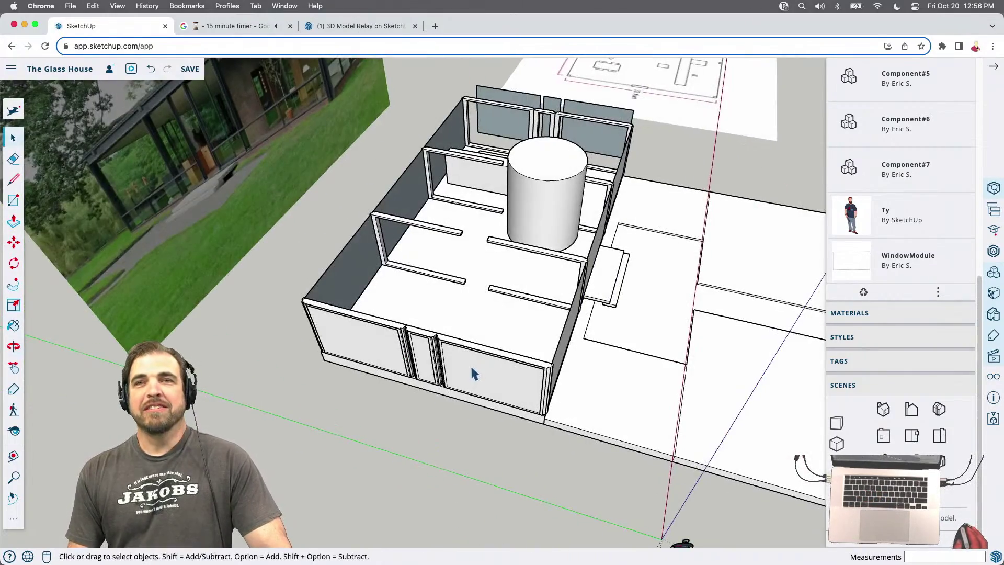
{"action": "middle_click_drag", "start_coordinate": [349, 369], "coordinate": [704, 348]}
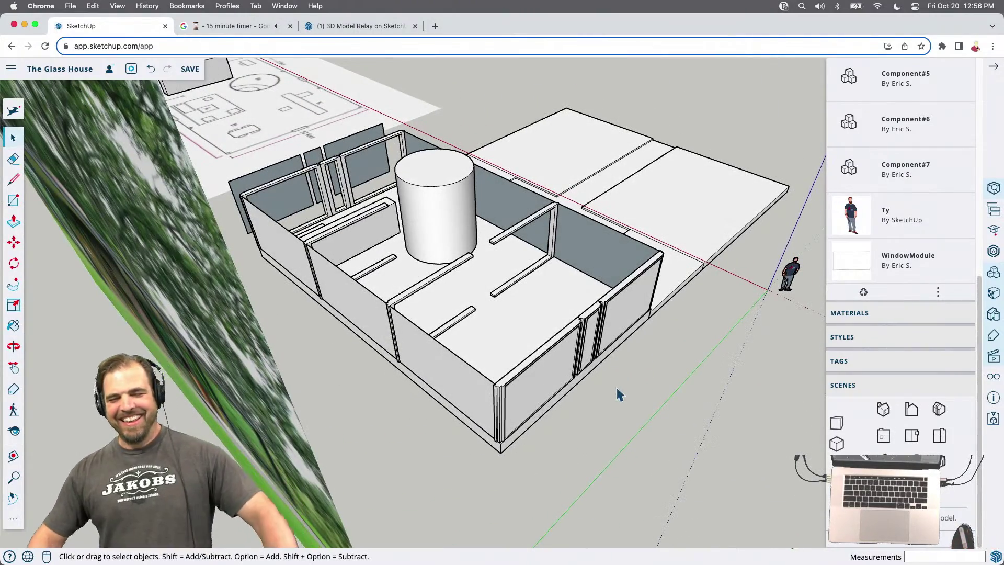
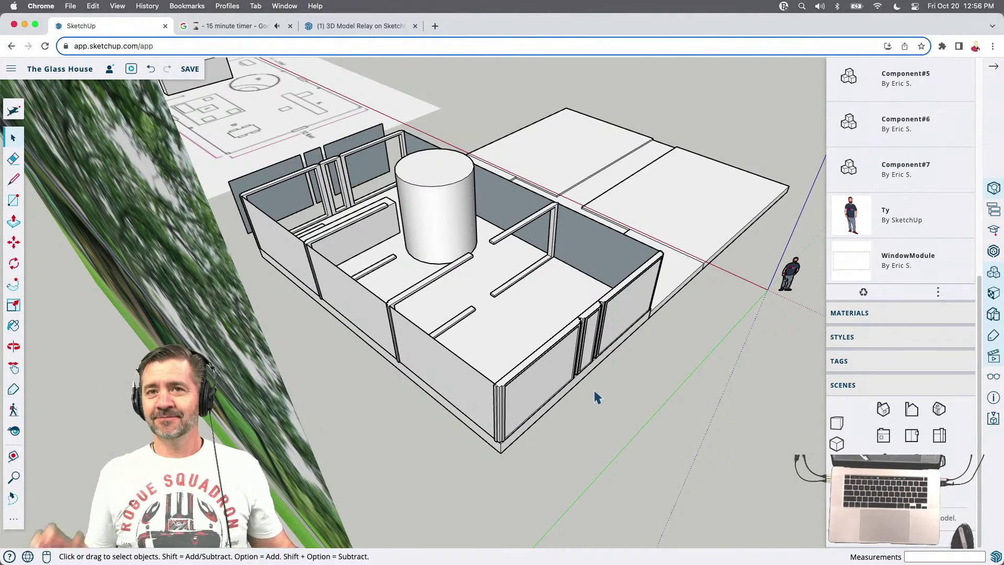
Orbit and zoom around the Glass House to inspect it from several sides and above
{"action": "middle_click_drag", "start_coordinate": [723, 287], "coordinate": [94, 292]}
{"action": "middle_click_drag", "start_coordinate": [396, 235], "coordinate": [379, 194]}
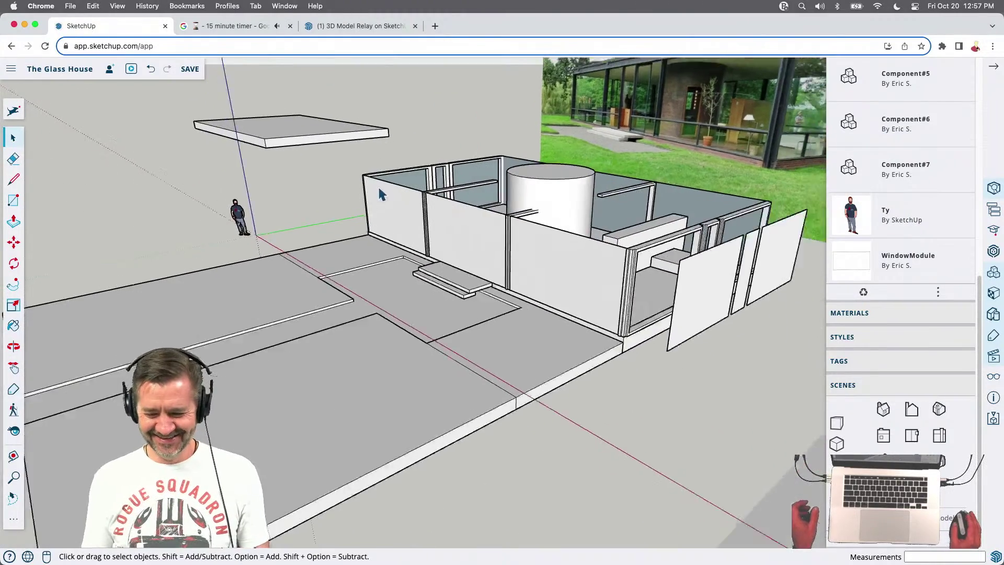
{"action": "scroll", "coordinate": [379, 194], "scroll_direction": "down", "scroll_amount": 2}
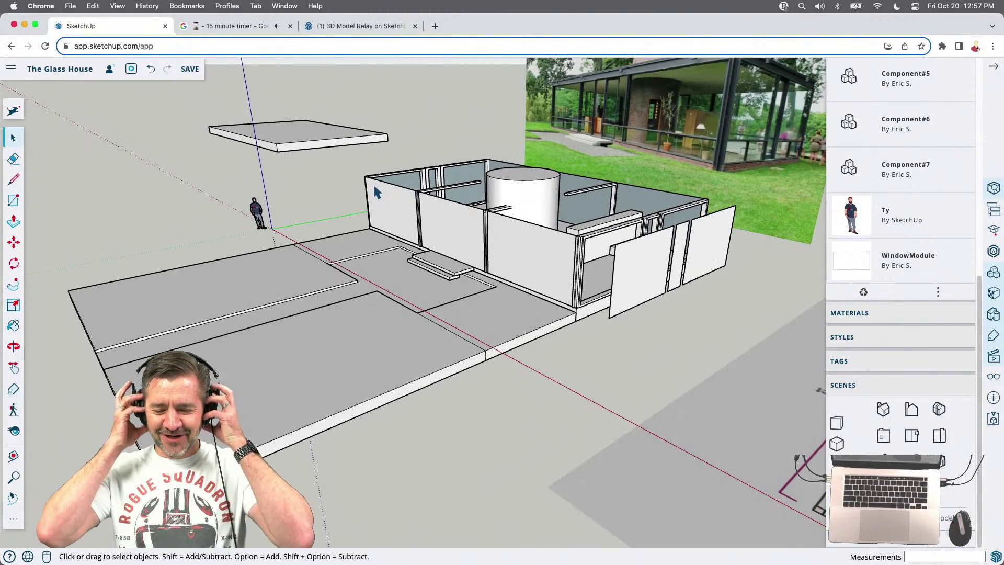
{"action": "middle_click_drag", "start_coordinate": [558, 207], "coordinate": [650, 267]}
{"action": "middle_click_drag", "start_coordinate": [267, 358], "coordinate": [677, 242]}
{"action": "scroll", "coordinate": [659, 232], "scroll_direction": "up", "scroll_amount": 5}
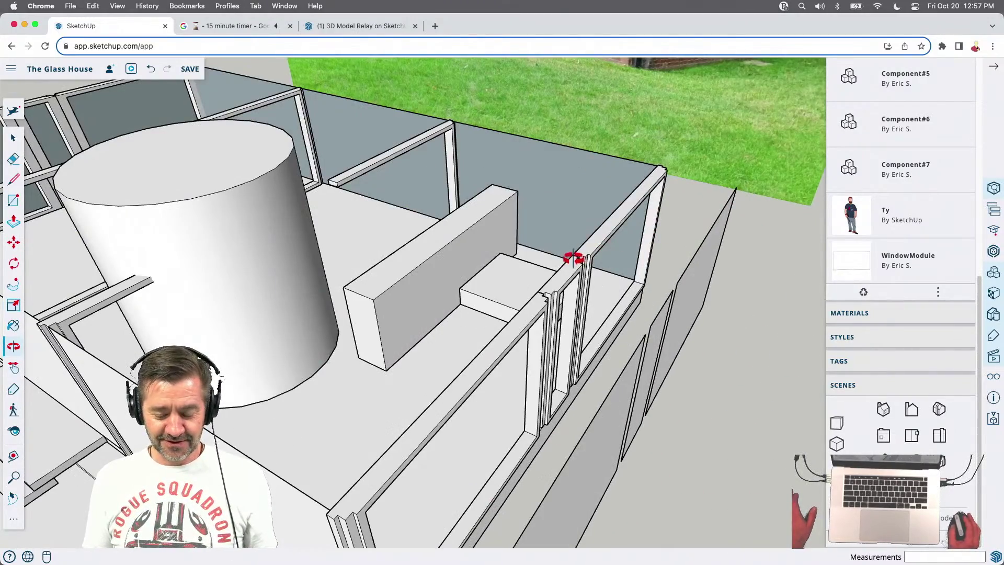
{"action": "middle_click_drag", "start_coordinate": [438, 245], "coordinate": [340, 298]}
{"action": "scroll", "coordinate": [502, 288], "scroll_direction": "up", "scroll_amount": 3}
{"action": "scroll", "coordinate": [623, 249], "scroll_direction": "down", "scroll_amount": 5}
{"action": "middle_click_drag", "start_coordinate": [623, 249], "coordinate": [639, 171]}
{"action": "scroll", "coordinate": [639, 231], "scroll_direction": "up", "scroll_amount": 2}
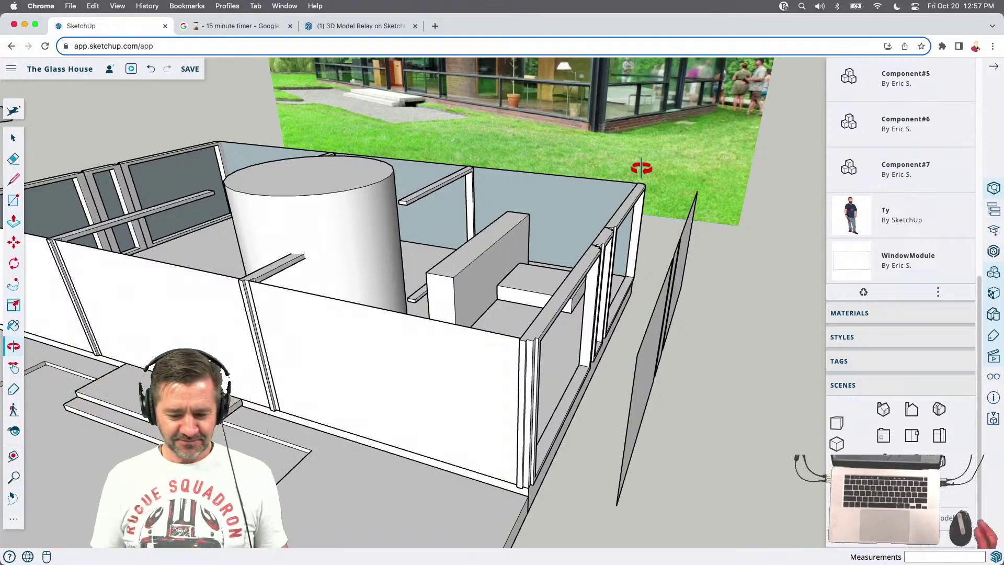
{"action": "middle_click_drag", "start_coordinate": [628, 164], "coordinate": [538, 218]}
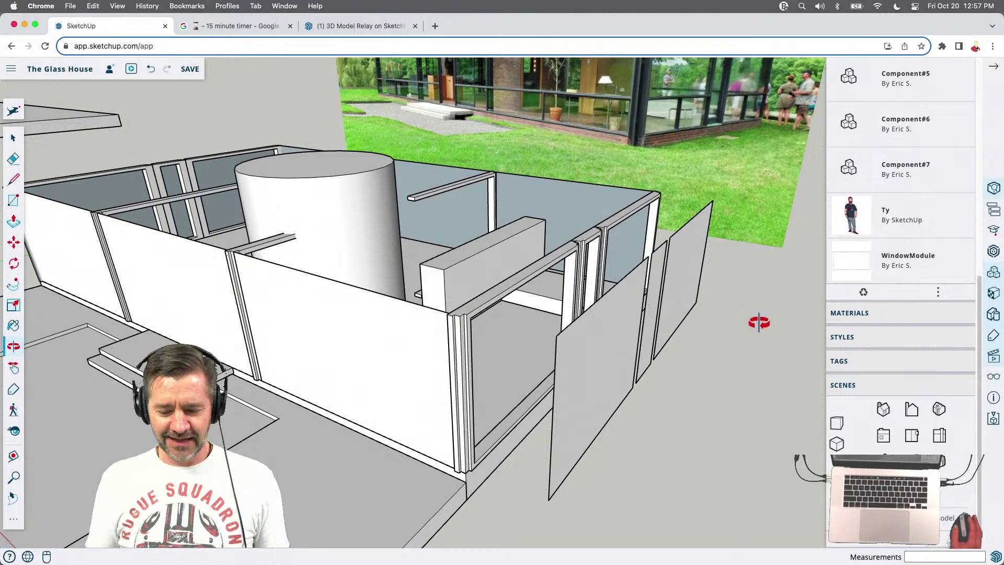
Reset the Google timer to 15m 00s, start it, and return to SketchUp
{"action": "left_click", "coordinate": [238, 25]}
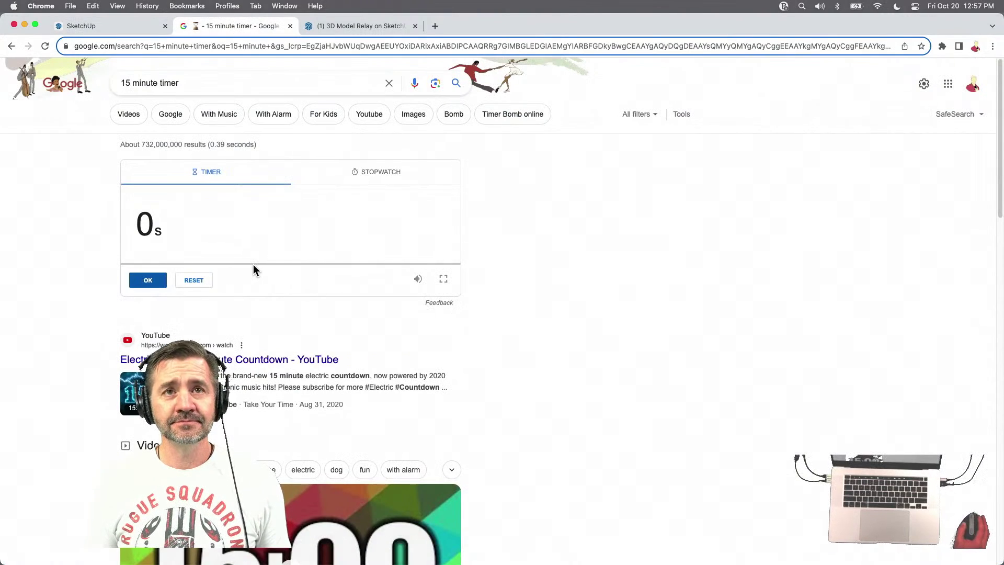
{"action": "left_click", "coordinate": [193, 282]}
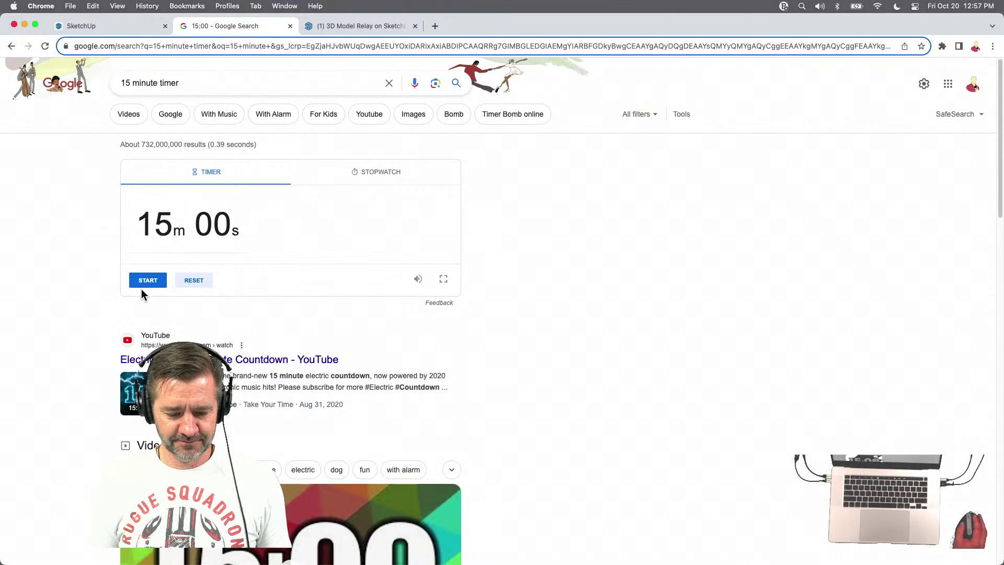
{"action": "left_click", "coordinate": [146, 283]}
{"action": "left_click", "coordinate": [81, 26]}
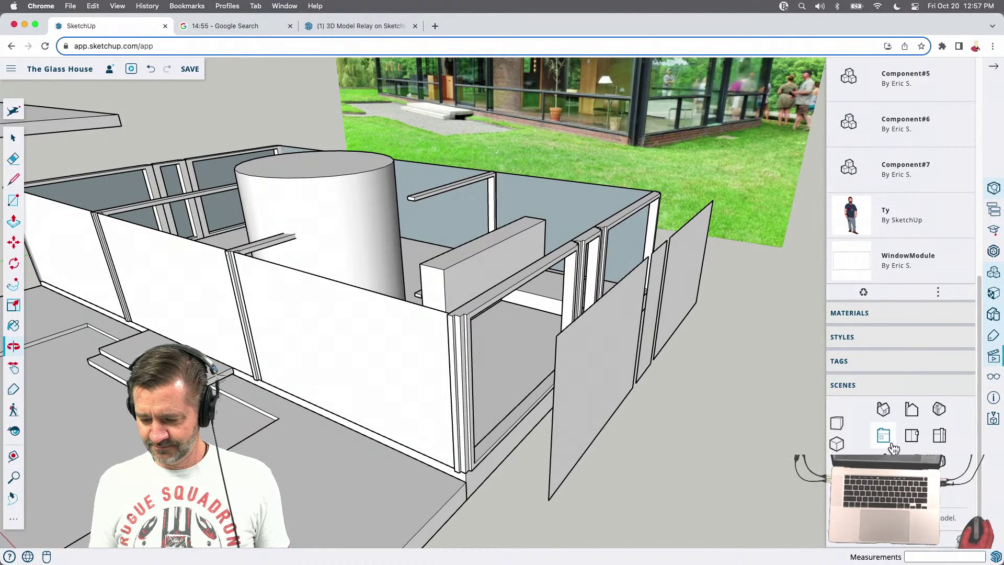
With Paint Bucket, pick Translucent Glass Sky Reflection from the Glass and Mirrors materials
{"action": "left_click", "coordinate": [871, 339]}
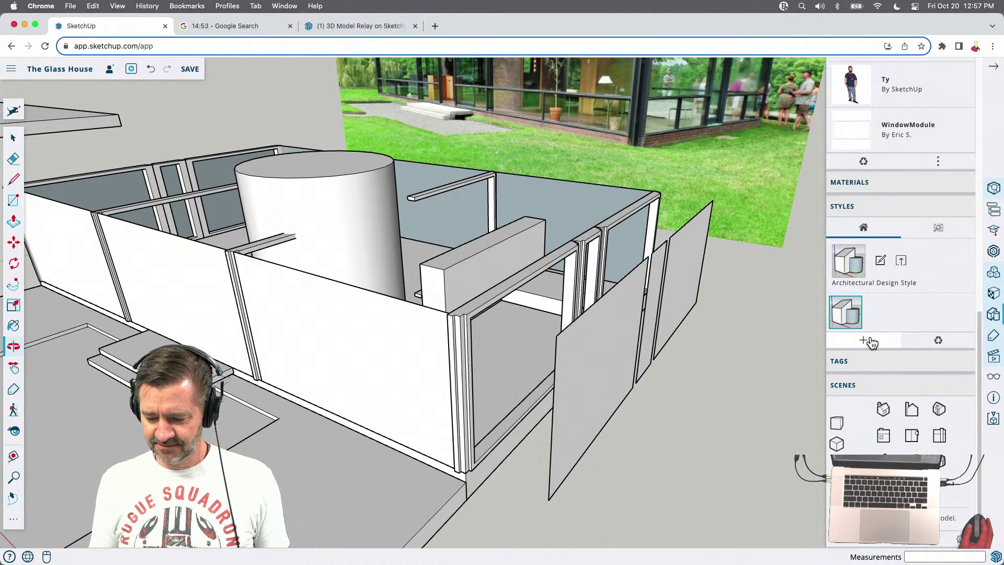
{"action": "left_click_drag", "start_coordinate": [627, 385], "coordinate": [499, 414]}
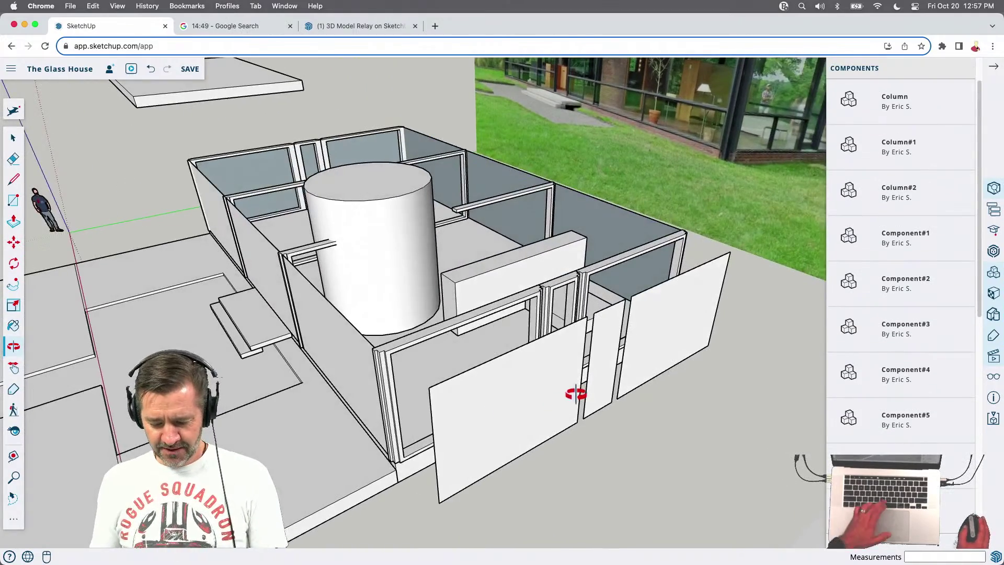
{"action": "key", "text": "b"}
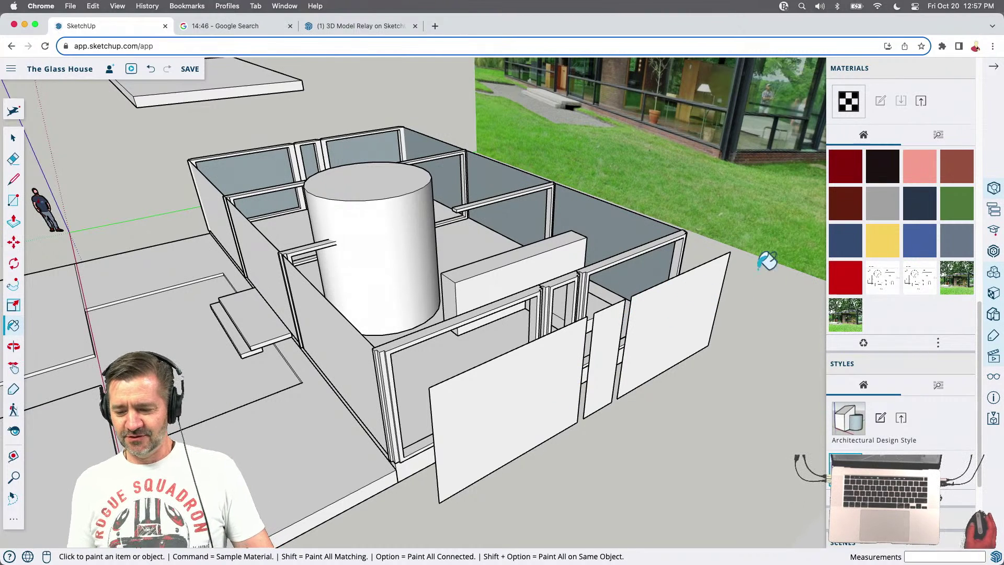
{"action": "left_click", "coordinate": [939, 136]}
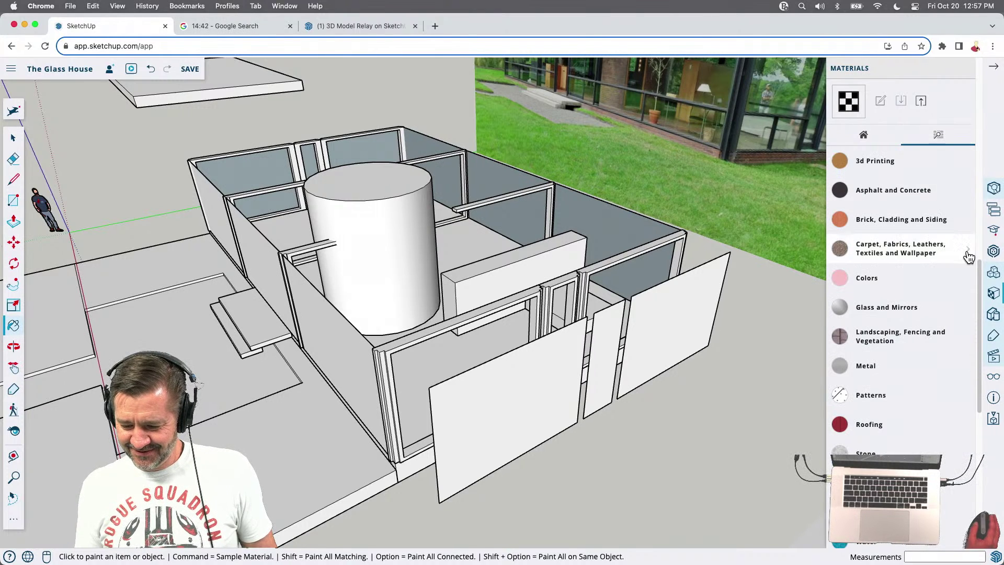
{"action": "scroll", "coordinate": [922, 407], "scroll_direction": "down", "scroll_amount": 3}
{"action": "scroll", "coordinate": [889, 377], "scroll_direction": "up", "scroll_amount": 3}
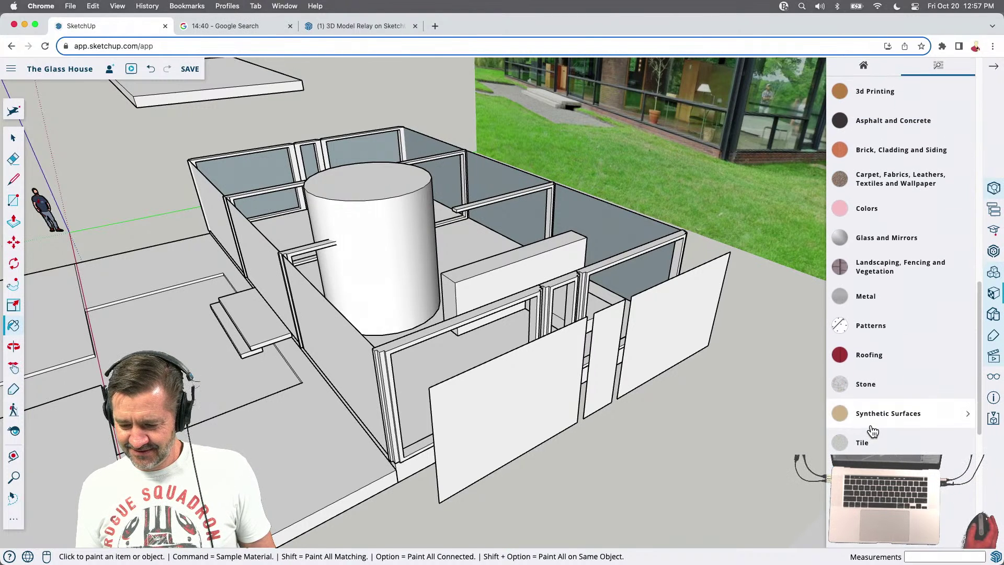
{"action": "scroll", "coordinate": [878, 360], "scroll_direction": "up", "scroll_amount": 2}
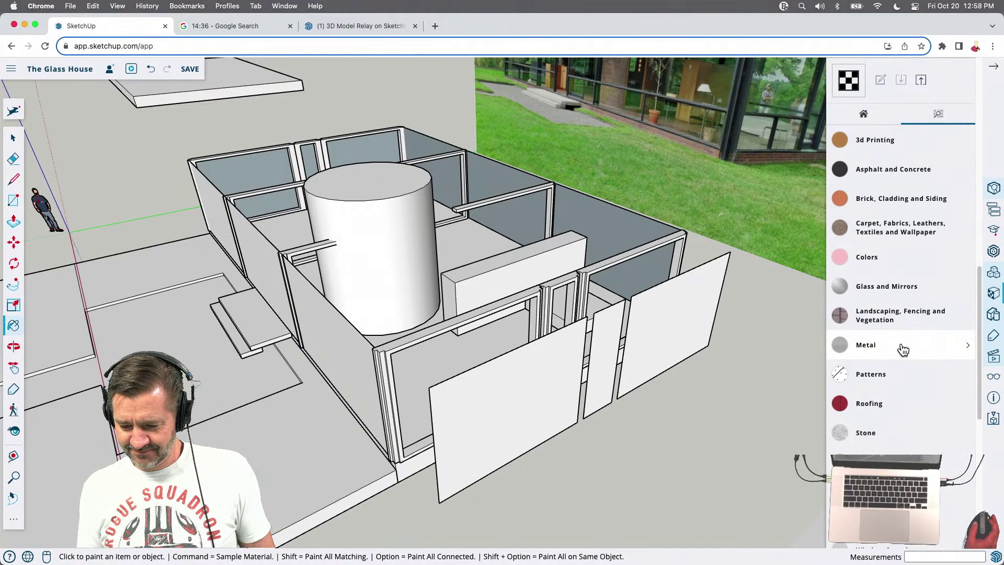
{"action": "scroll", "coordinate": [903, 350], "scroll_direction": "up", "scroll_amount": 1}
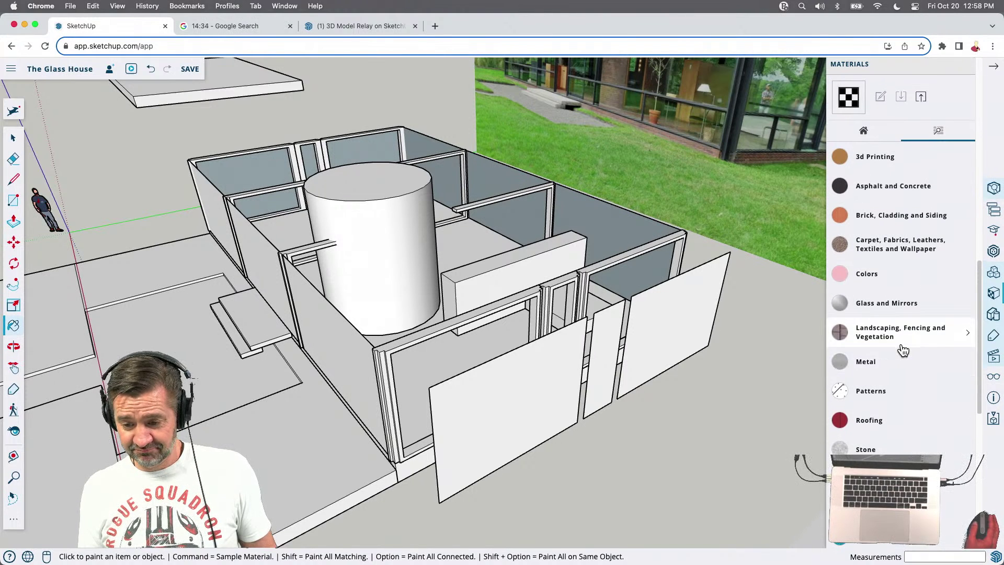
{"action": "left_click", "coordinate": [887, 304]}
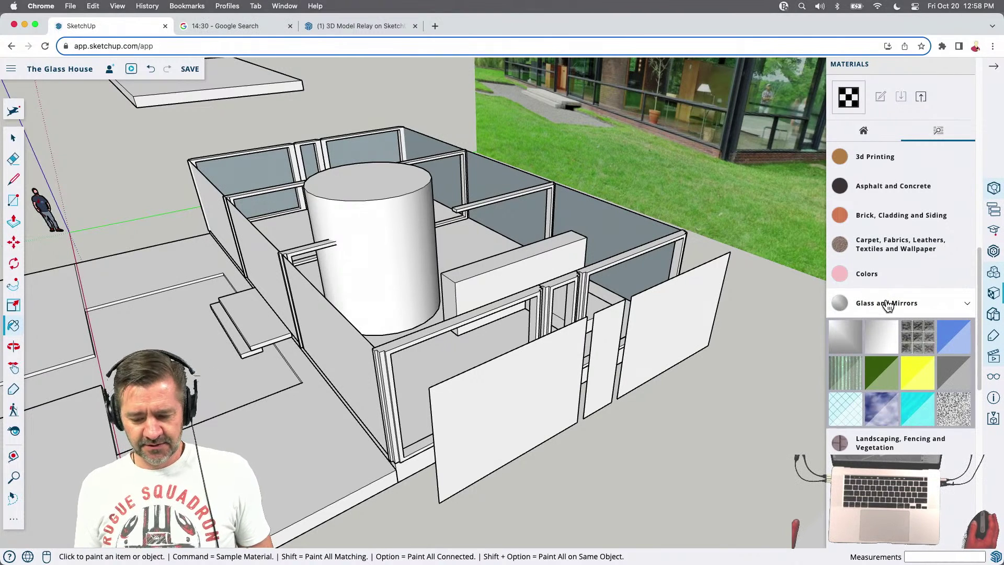
{"action": "left_click", "coordinate": [876, 424]}
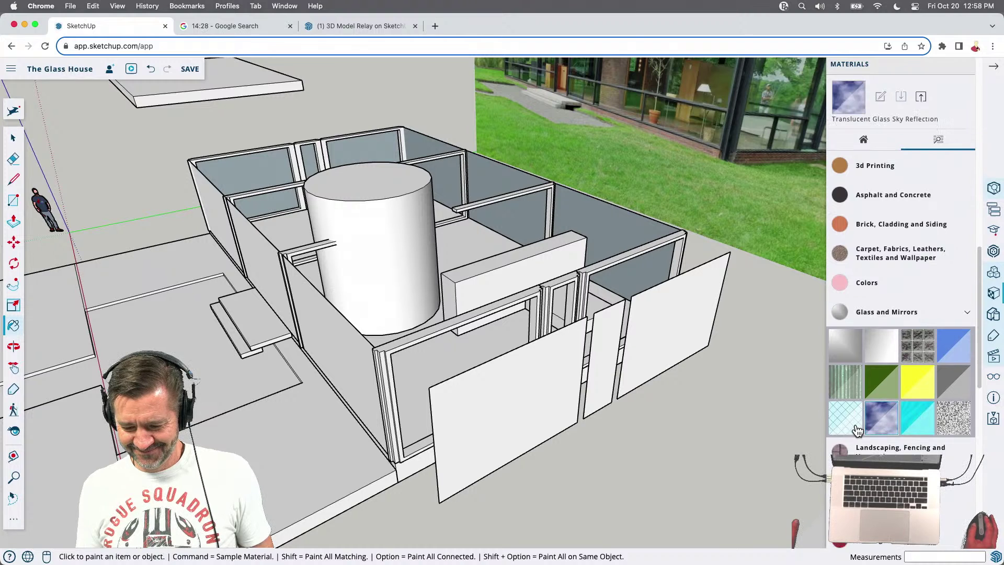
Paint the front panels, back walls, back-left panes and left inner wall with sky glass
{"action": "left_click", "coordinate": [494, 412]}
{"action": "left_click", "coordinate": [608, 226]}
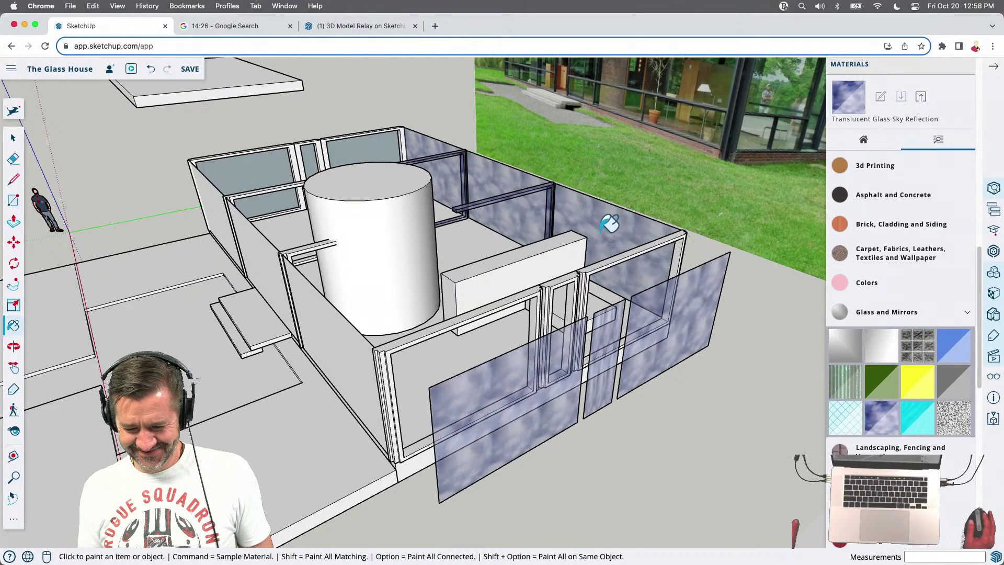
{"action": "left_click", "coordinate": [265, 167]}
{"action": "left_click", "coordinate": [276, 262]}
{"action": "mouse_move", "coordinate": [334, 253]}
{"action": "middle_mouse_down"}
{"action": "mouse_move", "coordinate": [554, 351]}
{"action": "mouse_move", "coordinate": [230, 330]}
{"action": "middle_mouse_up"}
{"action": "mouse_move", "coordinate": [230, 330]}
{"action": "left_mouse_down"}
{"action": "mouse_move", "coordinate": [123, 291]}
{"action": "mouse_move", "coordinate": [319, 143]}
{"action": "mouse_move", "coordinate": [819, 191]}
{"action": "mouse_move", "coordinate": [728, 274]}
{"action": "left_mouse_up"}
Select the glass wall group and undo the glass paint applied to it
{"action": "key", "text": "b"}
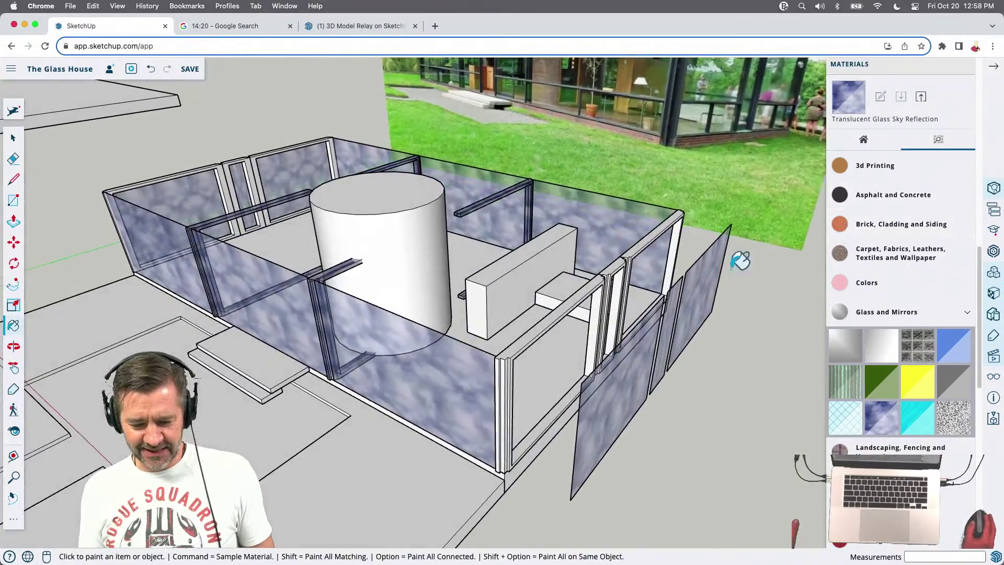
{"action": "scroll", "coordinate": [411, 213], "scroll_direction": "up", "scroll_amount": 4}
{"action": "scroll", "coordinate": [410, 212], "scroll_direction": "up", "scroll_amount": 2}
{"action": "scroll", "coordinate": [325, 246], "scroll_direction": "up", "scroll_amount": 2}
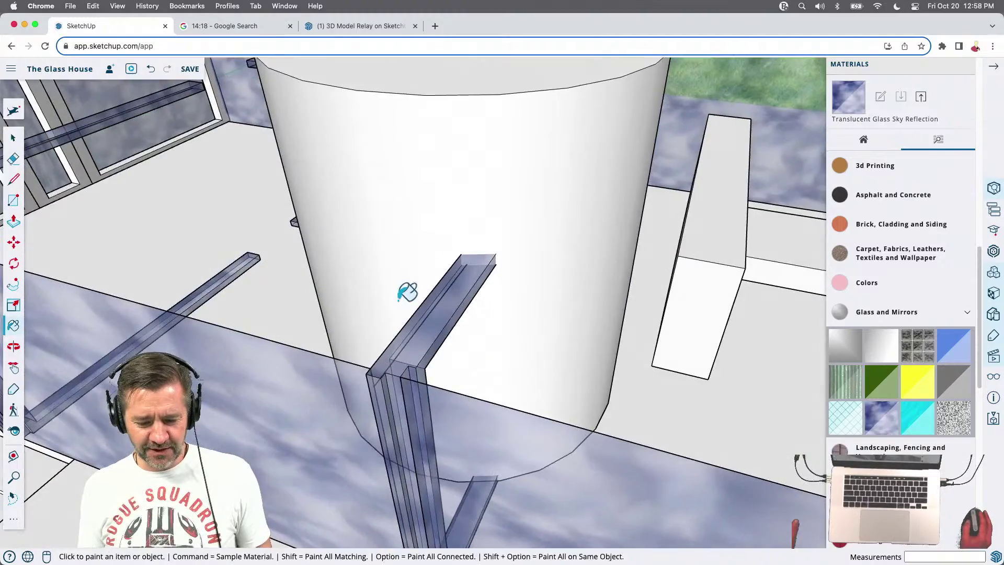
{"action": "scroll", "coordinate": [399, 302], "scroll_direction": "down", "scroll_amount": 3}
{"action": "key", "text": "space"}
{"action": "left_click", "coordinate": [450, 352]}
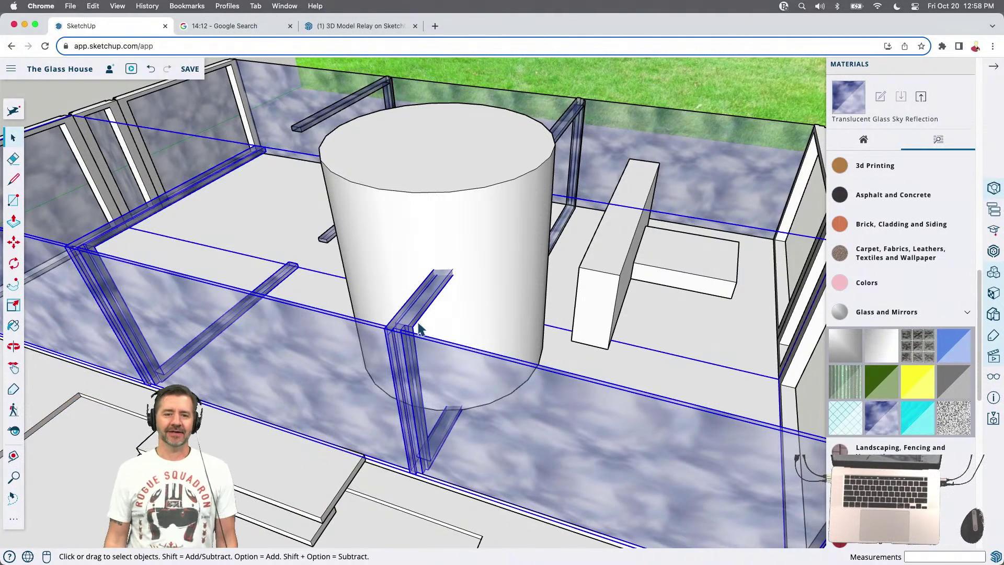
{"action": "key", "text": "super+z"}
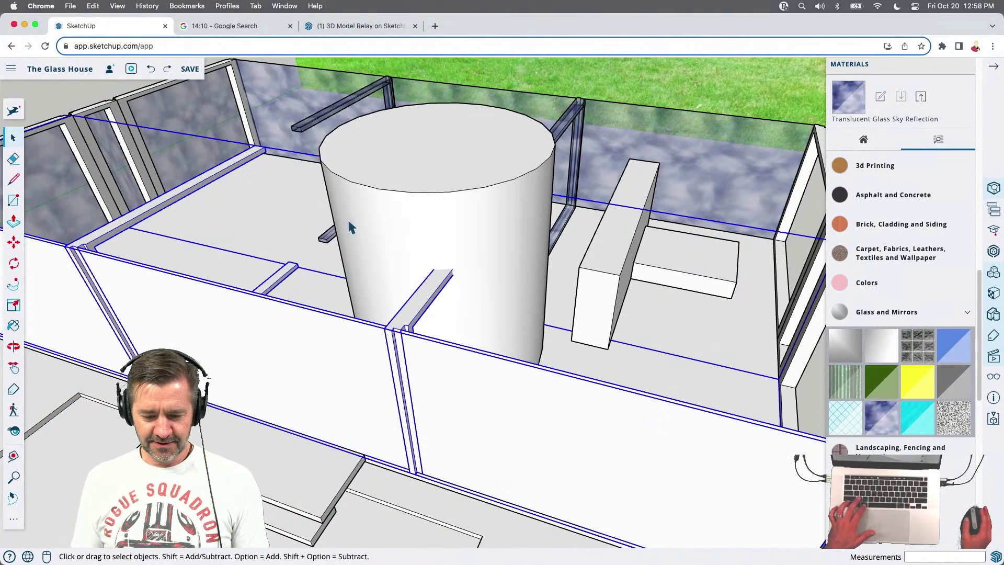
Inside the wall group, paint the front, middle, left and back panels with sky glass
{"action": "double_click", "coordinate": [452, 371]}
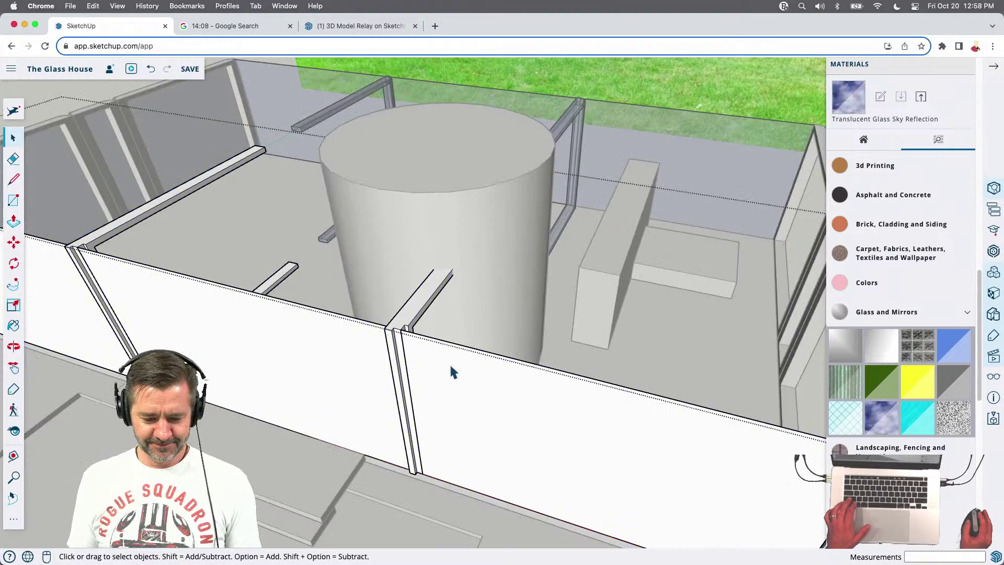
{"action": "scroll", "coordinate": [452, 371], "scroll_direction": "down", "scroll_amount": 3}
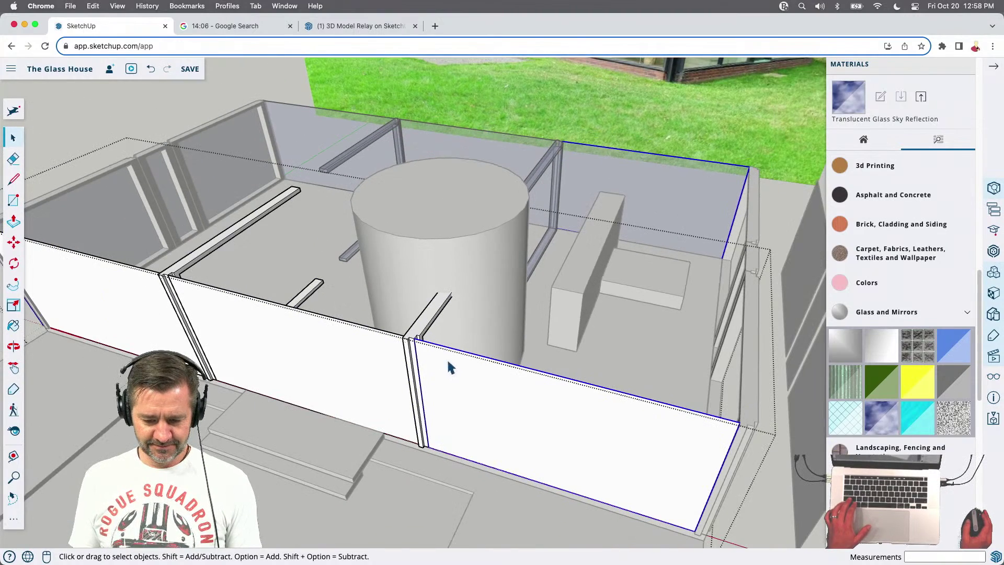
{"action": "key", "text": "b"}
{"action": "left_click", "coordinate": [489, 373]}
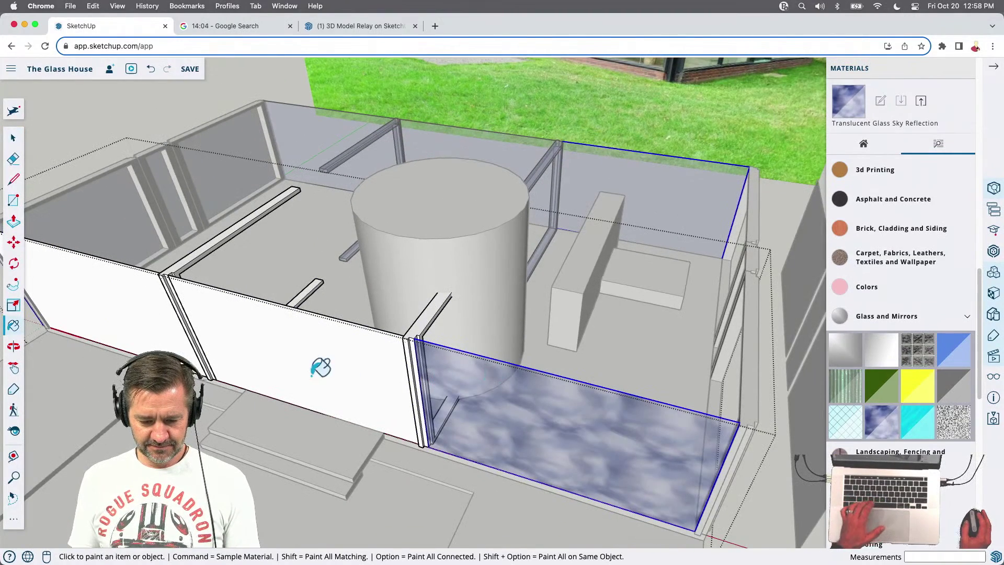
{"action": "left_click", "coordinate": [293, 355]}
{"action": "left_click", "coordinate": [108, 325]}
{"action": "left_click", "coordinate": [347, 107]}
Enter and exit the back glass wall group, then sample the glass material from the model
{"action": "key", "text": "space"}
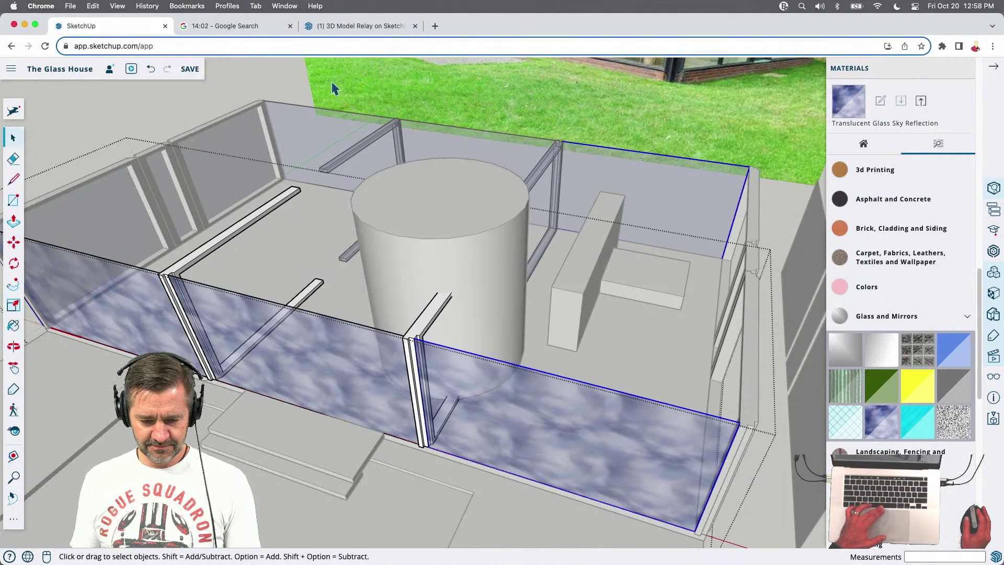
{"action": "double_click", "coordinate": [354, 156]}
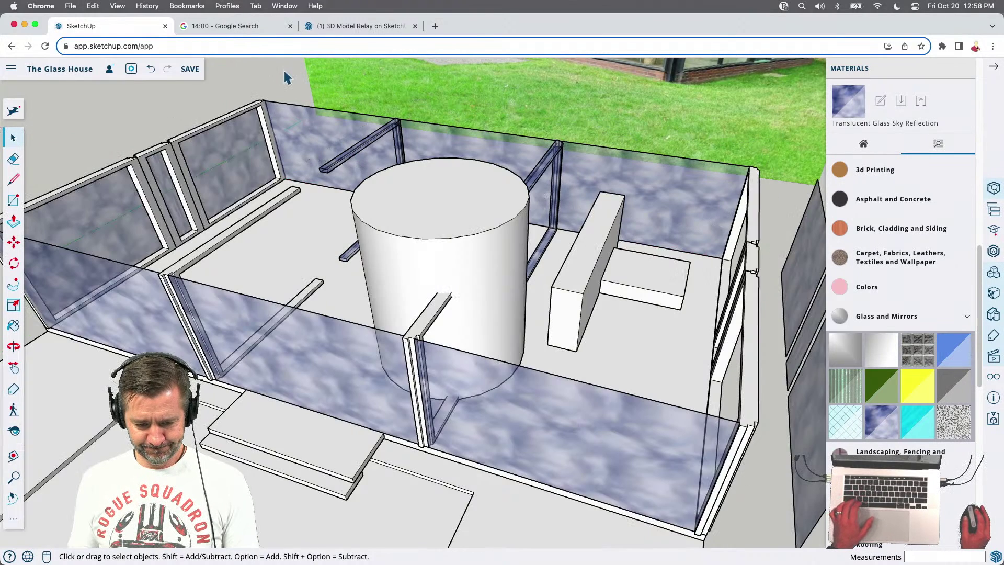
{"action": "left_click", "coordinate": [296, 69]}
{"action": "key", "text": "b"}
{"action": "left_click", "coordinate": [434, 140]}
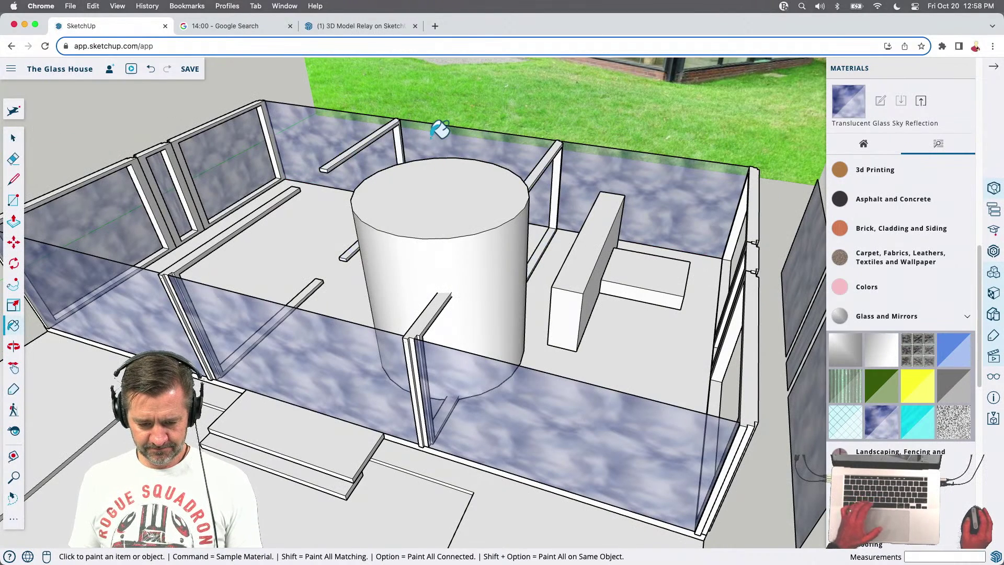
Orbit over the cylinder and down to show the glass walls and lawn
{"action": "key", "text": "space"}
{"action": "key", "text": "o"}
{"action": "mouse_move", "coordinate": [373, 156]}
{"action": "left_mouse_down"}
{"action": "mouse_move", "coordinate": [246, 210]}
{"action": "mouse_move", "coordinate": [387, 73]}
{"action": "left_mouse_up"}
{"action": "left_click_drag", "start_coordinate": [477, 256], "coordinate": [766, 378]}
{"action": "left_click_drag", "start_coordinate": [526, 400], "coordinate": [566, 415]}
{"action": "scroll", "coordinate": [471, 337], "scroll_direction": "down", "scroll_amount": 5}
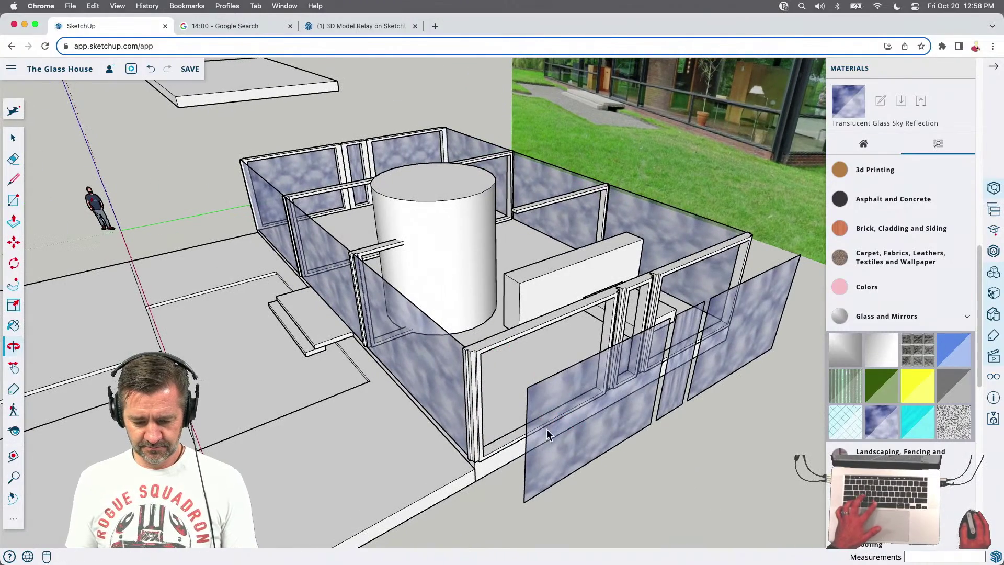
Move the glass panel into the frame opening, snapping it to the corner endpoint
{"action": "key", "text": "m"}
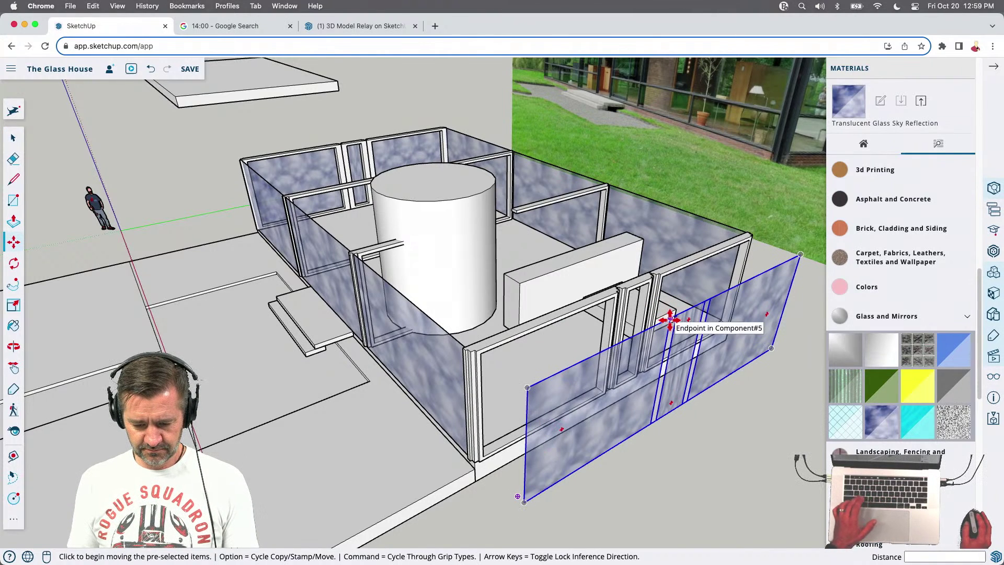
{"action": "left_click", "coordinate": [650, 426]}
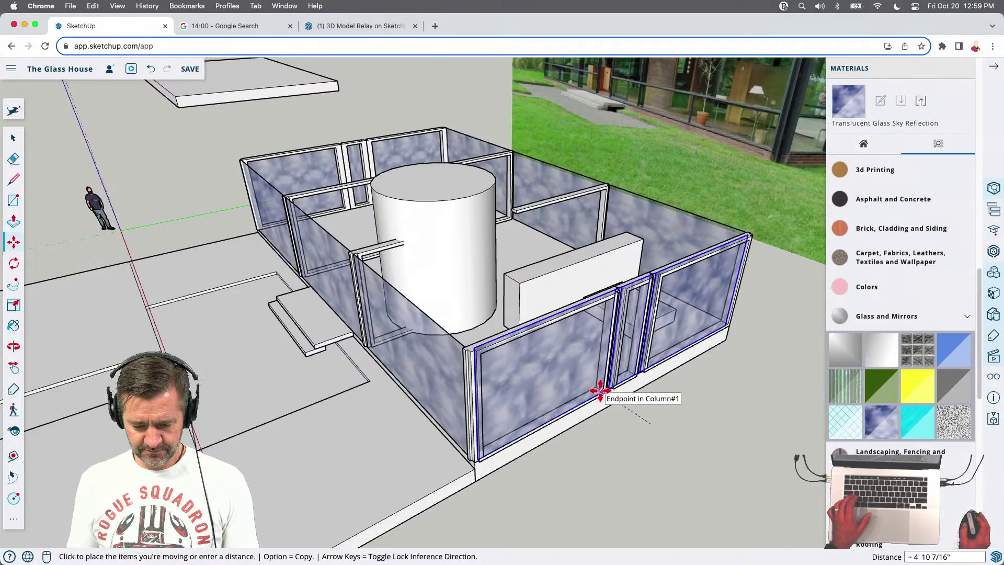
{"action": "scroll", "coordinate": [600, 391], "scroll_direction": "up", "scroll_amount": 8}
{"action": "left_click", "coordinate": [598, 385]}
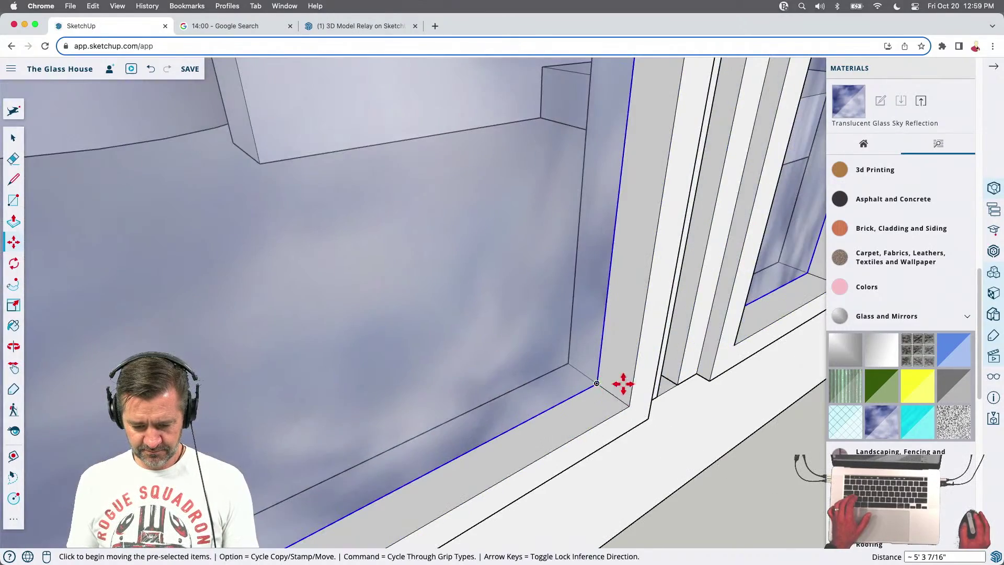
{"action": "scroll", "coordinate": [652, 381], "scroll_direction": "down", "scroll_amount": 10}
{"action": "middle_click_drag", "start_coordinate": [408, 425], "coordinate": [353, 442]}
Inside the glass wall group, shift one wall panel to its new position
{"action": "key", "text": "space"}
{"action": "left_click", "coordinate": [442, 410]}
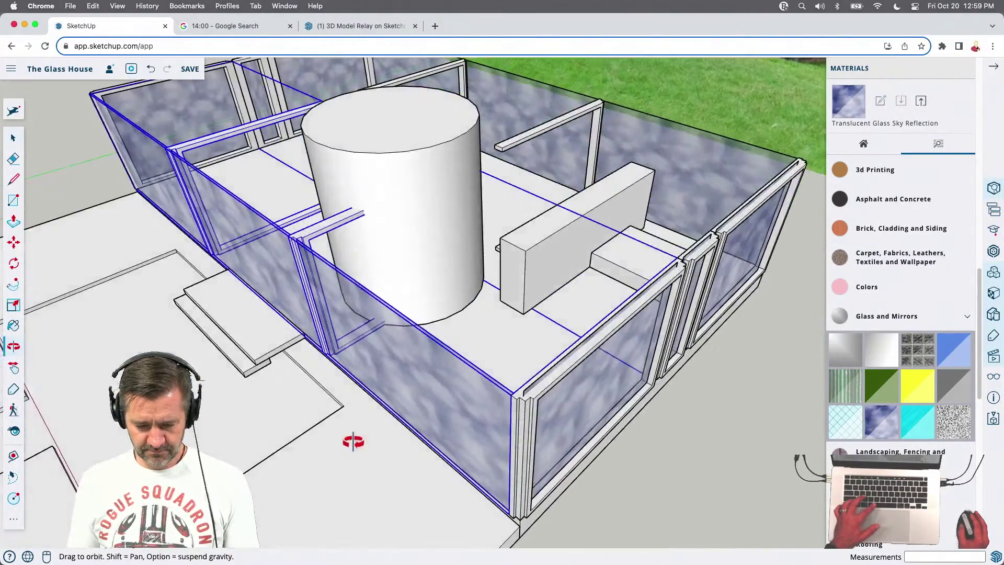
{"action": "double_click", "coordinate": [350, 328]}
{"action": "left_click", "coordinate": [385, 325]}
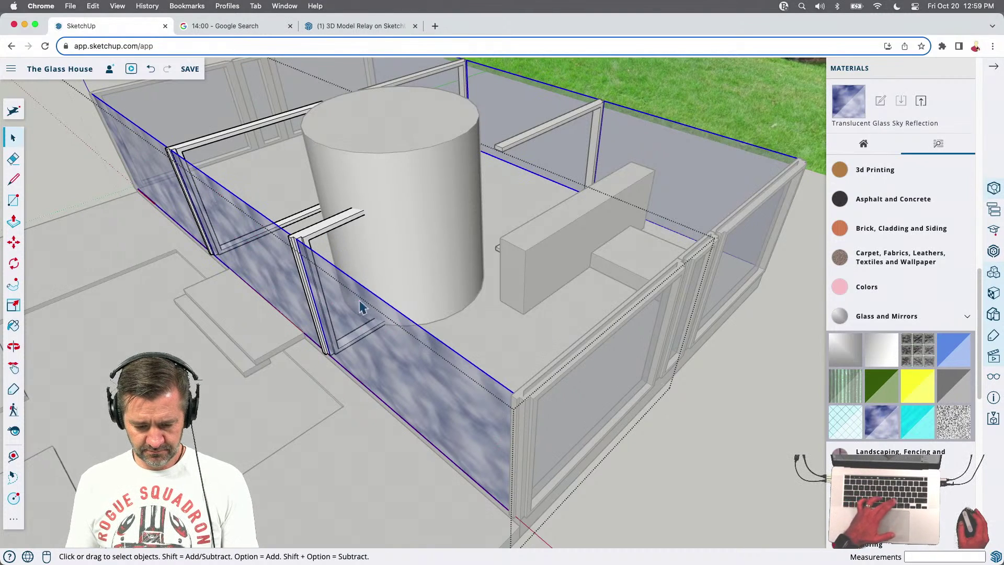
{"action": "key", "text": "m"}
{"action": "scroll", "coordinate": [334, 358], "scroll_direction": "up", "scroll_amount": 6}
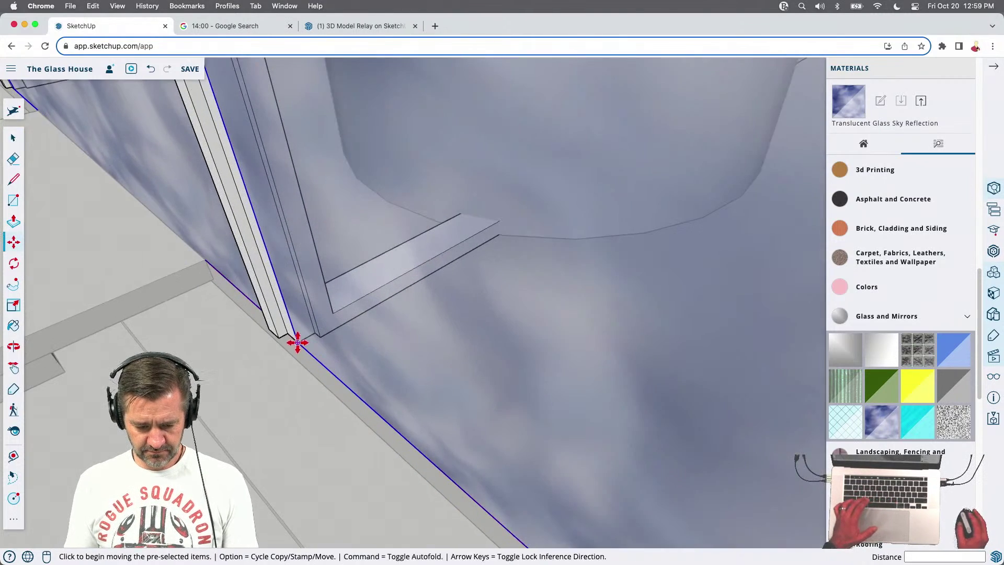
{"action": "left_click", "coordinate": [302, 340]}
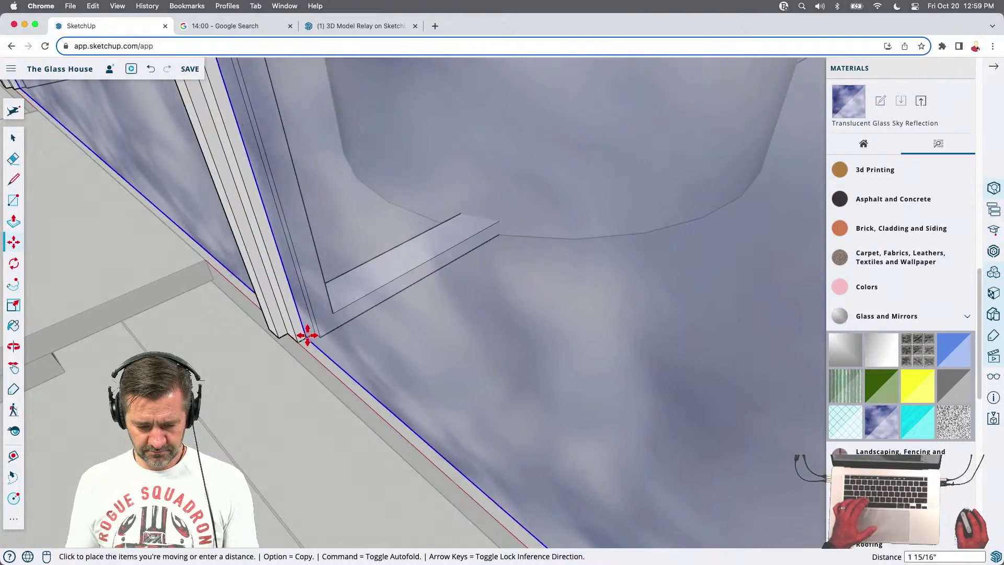
{"action": "left_click", "coordinate": [316, 331]}
{"action": "scroll", "coordinate": [390, 312], "scroll_direction": "down", "scroll_amount": 10}
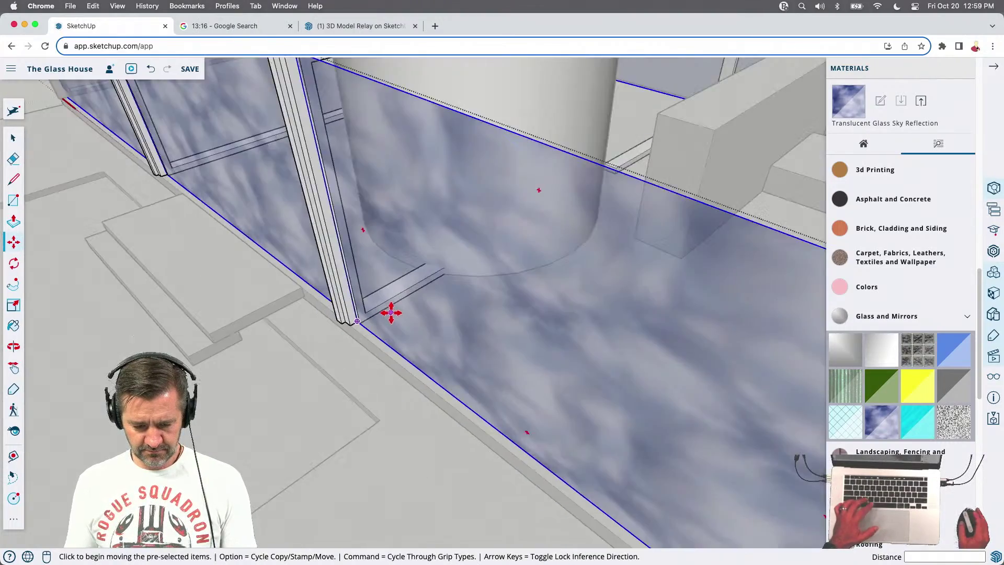
{"action": "key", "text": "space"}
Move the selected edge and face so the glass meets the frame flush
{"action": "middle_click_drag", "start_coordinate": [787, 437], "coordinate": [393, 457]}
{"action": "scroll", "coordinate": [776, 347], "scroll_direction": "up", "scroll_amount": 5}
{"action": "scroll", "coordinate": [776, 347], "scroll_direction": "down", "scroll_amount": 3}
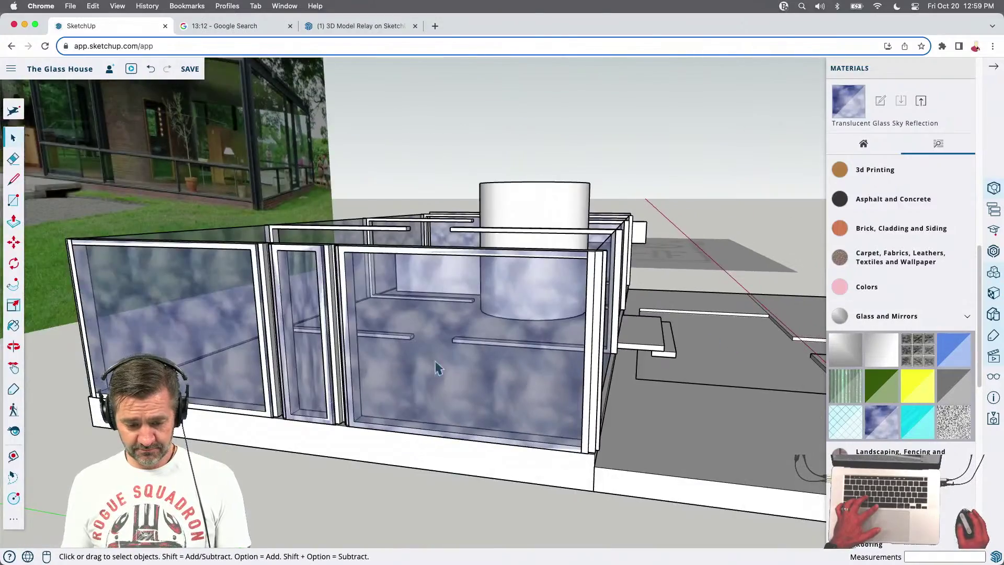
{"action": "middle_click_drag", "start_coordinate": [377, 381], "coordinate": [425, 429]}
{"action": "scroll", "coordinate": [335, 324], "scroll_direction": "up", "scroll_amount": 5}
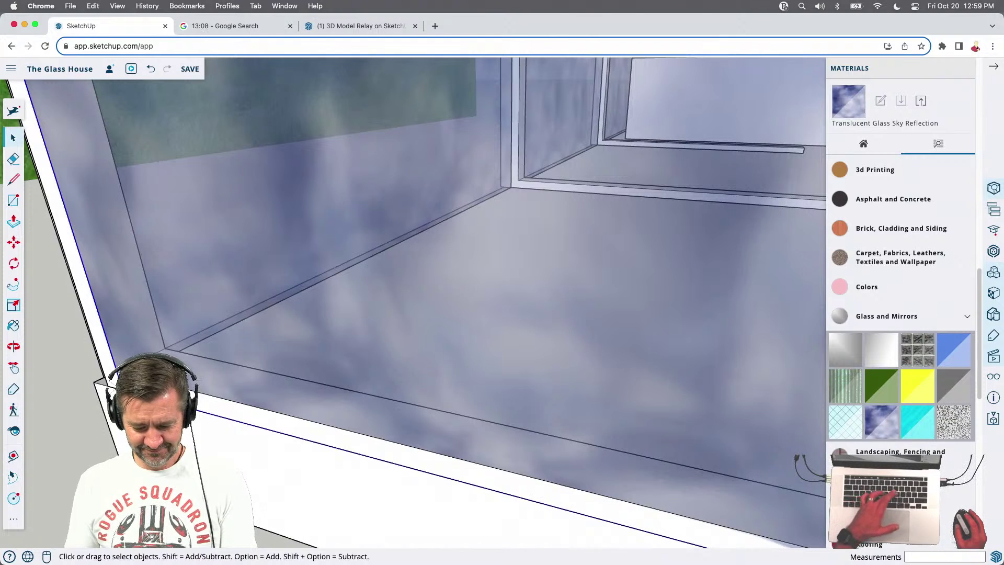
{"action": "key", "text": "m"}
{"action": "left_click", "coordinate": [113, 371]}
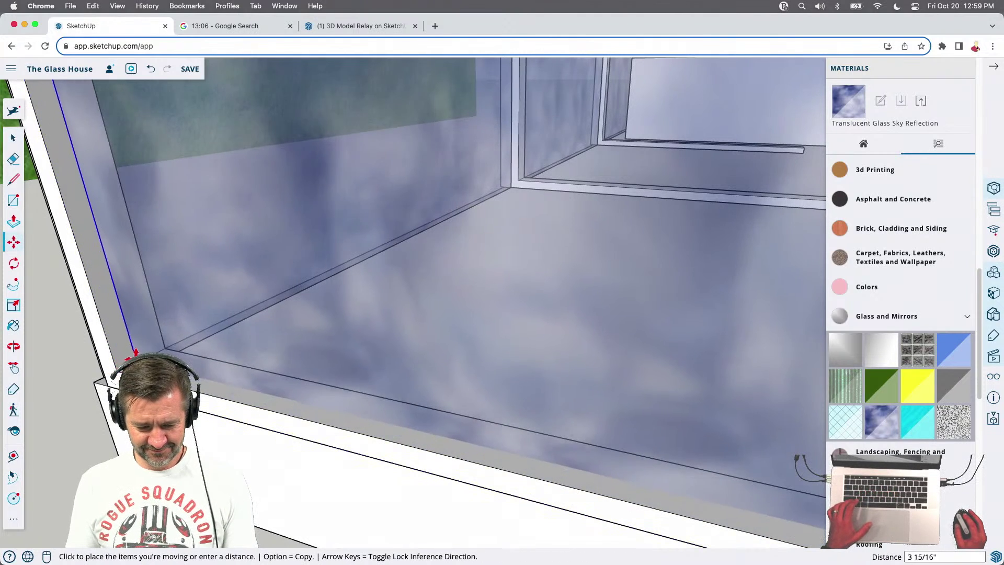
{"action": "left_click", "coordinate": [144, 350]}
{"action": "scroll", "coordinate": [271, 325], "scroll_direction": "down", "scroll_amount": 5}
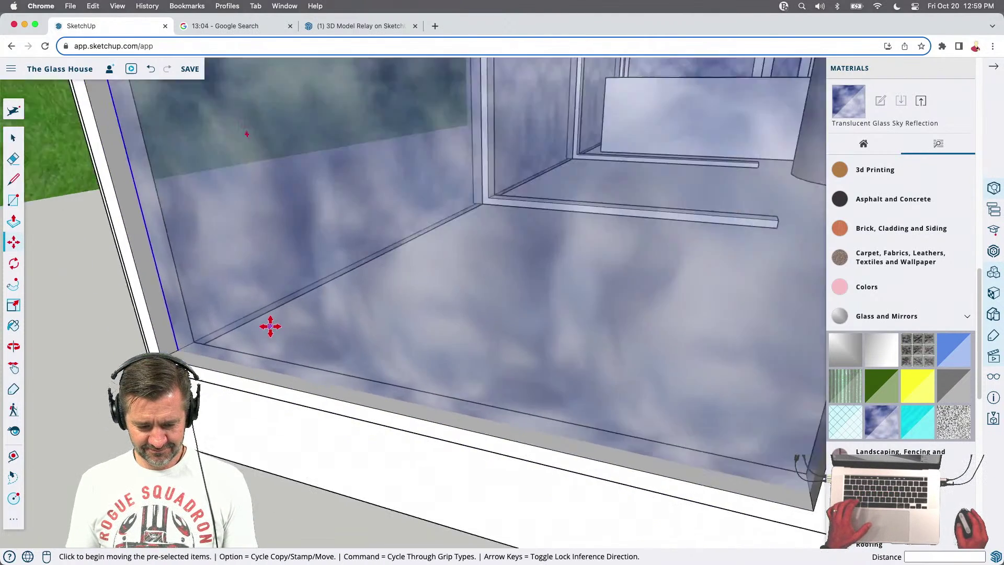
{"action": "scroll", "coordinate": [390, 429], "scroll_direction": "up", "scroll_amount": 3}
{"action": "scroll", "coordinate": [392, 418], "scroll_direction": "down", "scroll_amount": 2}
Orbit around and above the glass house to check the panel fit
{"action": "middle_click_drag", "start_coordinate": [399, 406], "coordinate": [340, 443]}
{"action": "scroll", "coordinate": [240, 392], "scroll_direction": "down", "scroll_amount": 5}
{"action": "middle_click_drag", "start_coordinate": [240, 392], "coordinate": [370, 255]}
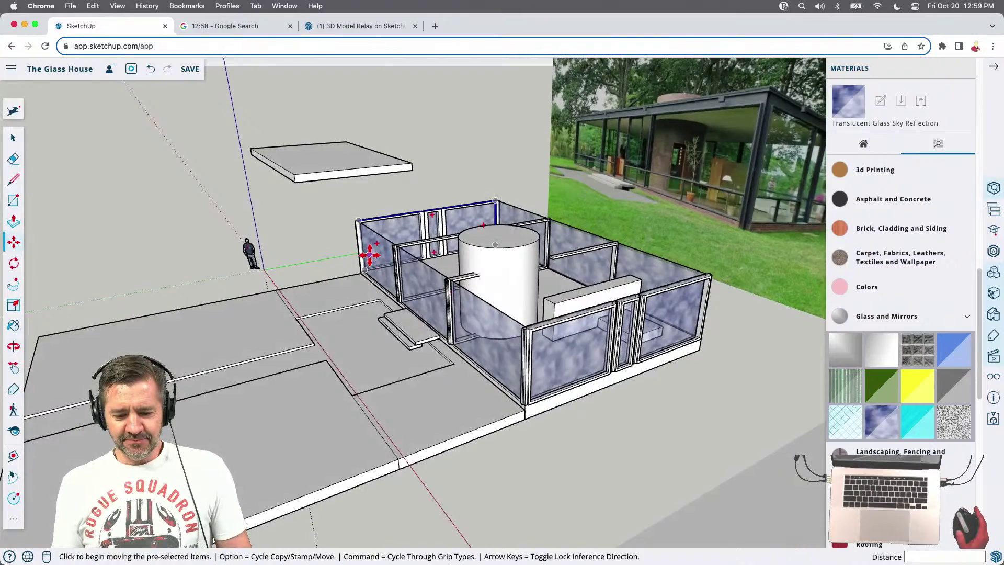
{"action": "middle_click_drag", "start_coordinate": [488, 293], "coordinate": [565, 259]}
{"action": "scroll", "coordinate": [529, 269], "scroll_direction": "up", "scroll_amount": 5}
{"action": "scroll", "coordinate": [506, 278], "scroll_direction": "down", "scroll_amount": 4}
{"action": "middle_click_drag", "start_coordinate": [507, 278], "coordinate": [682, 263]}
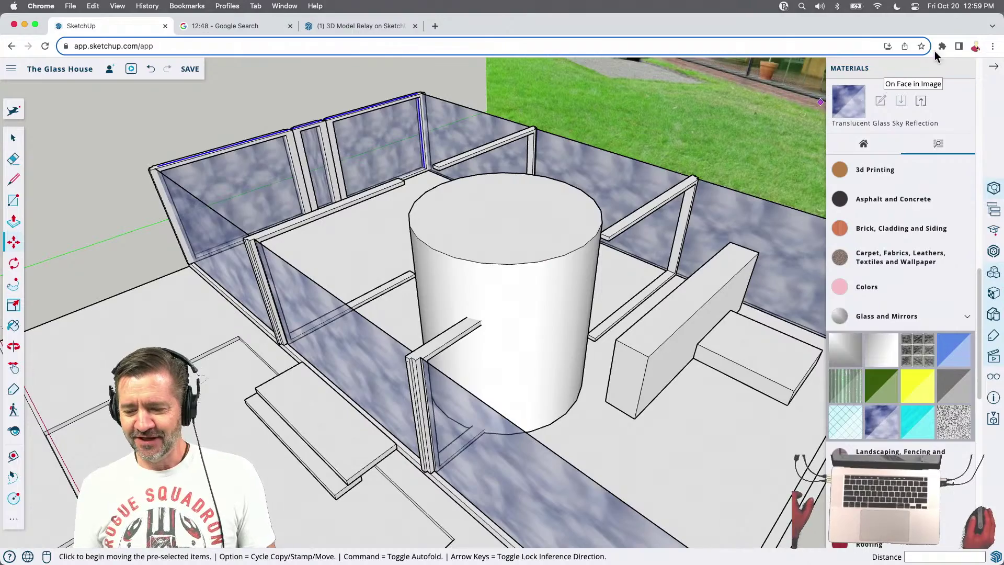
Close the Materials panel and orbit to a lower perspective facing the floor-plan image
{"action": "left_click", "coordinate": [963, 70]}
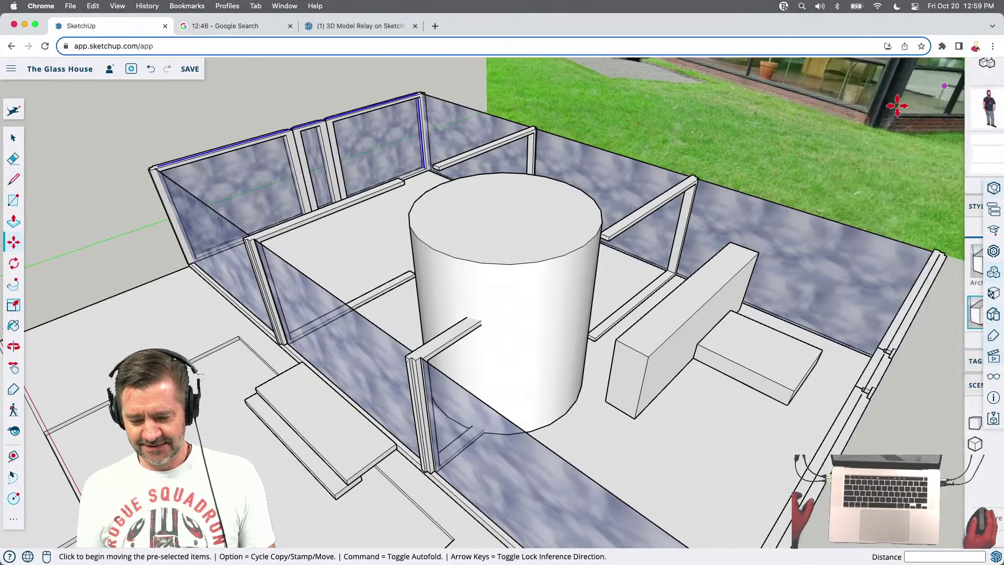
{"action": "scroll", "coordinate": [618, 242], "scroll_direction": "up", "scroll_amount": 3}
{"action": "scroll", "coordinate": [640, 250], "scroll_direction": "down", "scroll_amount": 8}
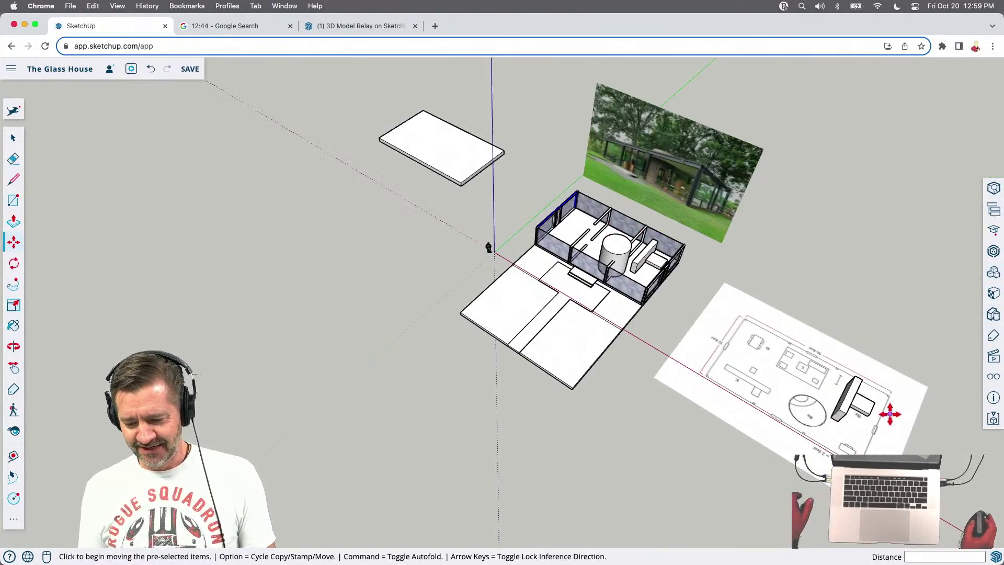
{"action": "scroll", "coordinate": [863, 412], "scroll_direction": "up", "scroll_amount": 3}
{"action": "middle_click_drag", "start_coordinate": [502, 403], "coordinate": [629, 460]}
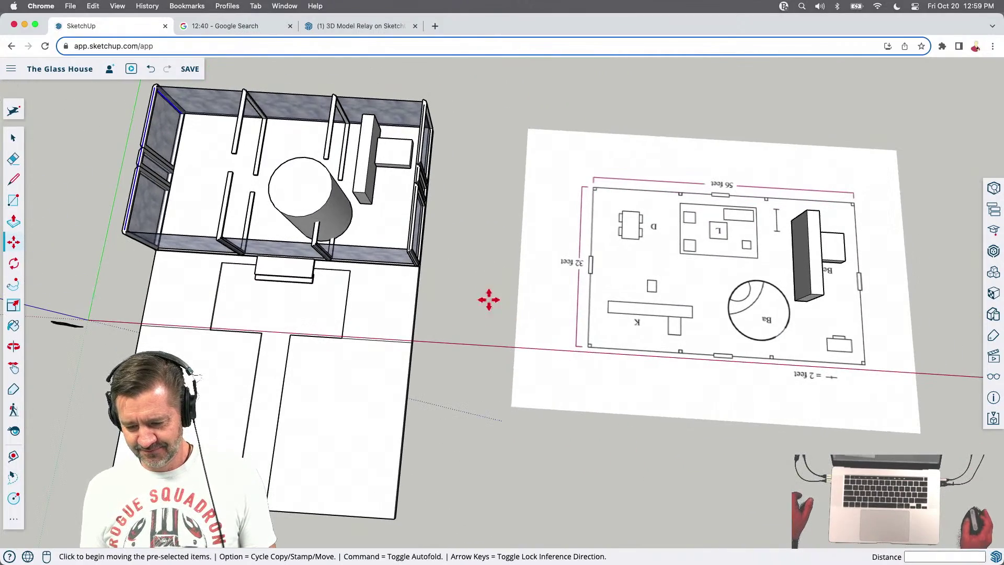
{"action": "scroll", "coordinate": [298, 201], "scroll_direction": "up", "scroll_amount": 5}
{"action": "scroll", "coordinate": [274, 191], "scroll_direction": "down", "scroll_amount": 3}
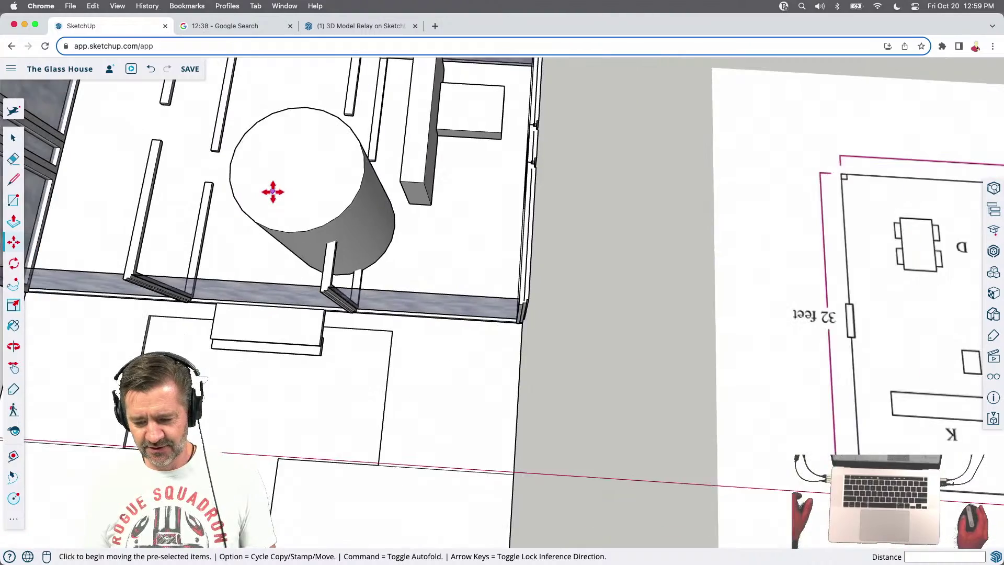
{"action": "middle_click_drag", "start_coordinate": [274, 193], "coordinate": [376, 195]}
Inside the cylinder group, select the top face and delete it
{"action": "key", "text": "p"}
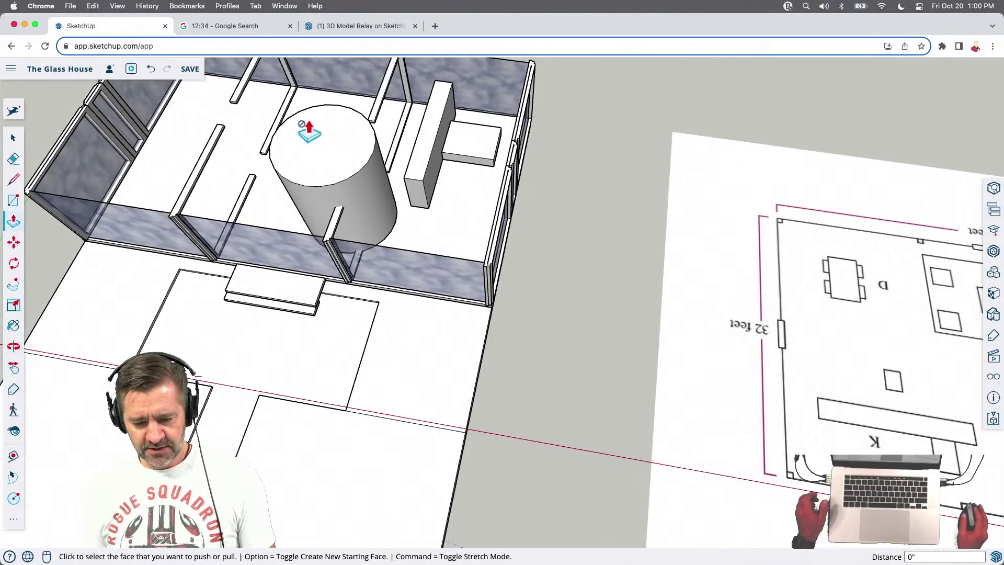
{"action": "key", "text": "space"}
{"action": "left_click", "coordinate": [320, 160]}
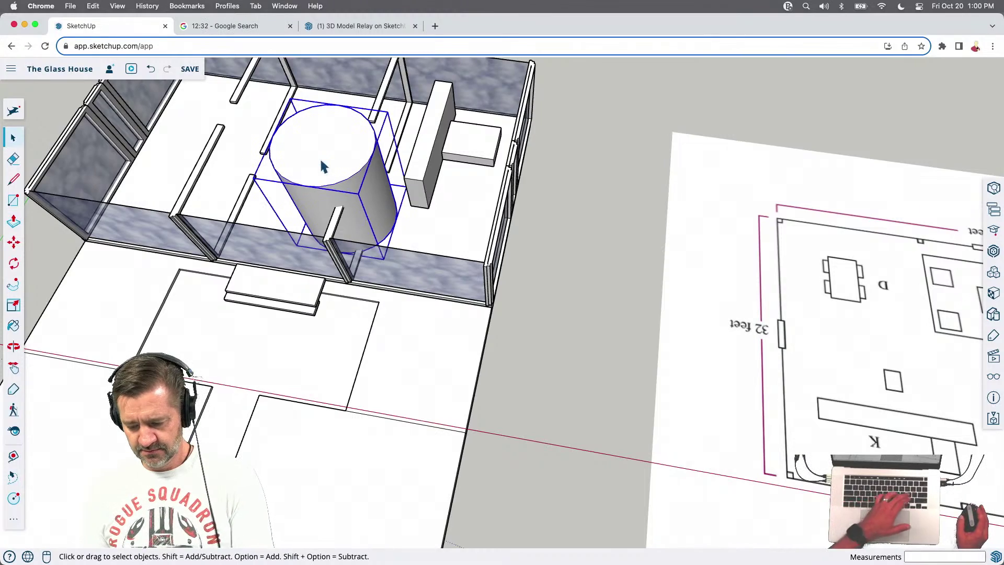
{"action": "double_click", "coordinate": [321, 166]}
{"action": "left_click", "coordinate": [323, 164]}
{"action": "key", "text": "Delete"}
Orbit to look into the hollow cylinder from the side and above
{"action": "middle_click_drag", "start_coordinate": [323, 163], "coordinate": [388, 227]}
{"action": "scroll", "coordinate": [308, 263], "scroll_direction": "up", "scroll_amount": 5}
{"action": "scroll", "coordinate": [559, 223], "scroll_direction": "down", "scroll_amount": 3}
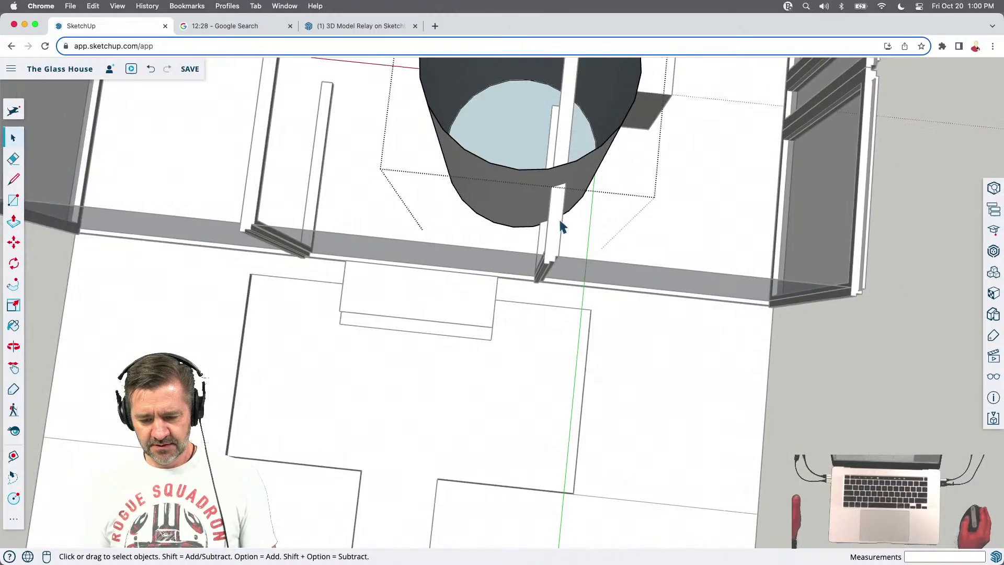
{"action": "middle_click_drag", "start_coordinate": [559, 223], "coordinate": [750, 215]}
{"action": "middle_click_drag", "start_coordinate": [335, 271], "coordinate": [478, 385]}
{"action": "scroll", "coordinate": [350, 354], "scroll_direction": "up", "scroll_amount": 5}
{"action": "scroll", "coordinate": [439, 303], "scroll_direction": "down", "scroll_amount": 6}
{"action": "middle_click_drag", "start_coordinate": [431, 300], "coordinate": [398, 348]}
Leave the cylinder group editing and select the cylinder
{"action": "key", "text": "space"}
{"action": "scroll", "coordinate": [399, 365], "scroll_direction": "down", "scroll_amount": 3}
{"action": "scroll", "coordinate": [351, 417], "scroll_direction": "up", "scroll_amount": 2}
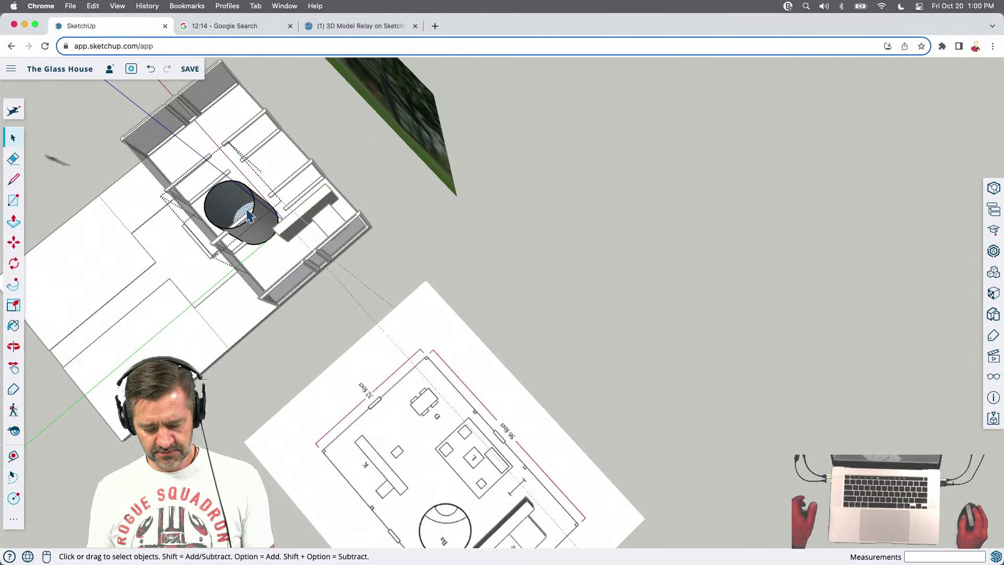
{"action": "left_click", "coordinate": [529, 205]}
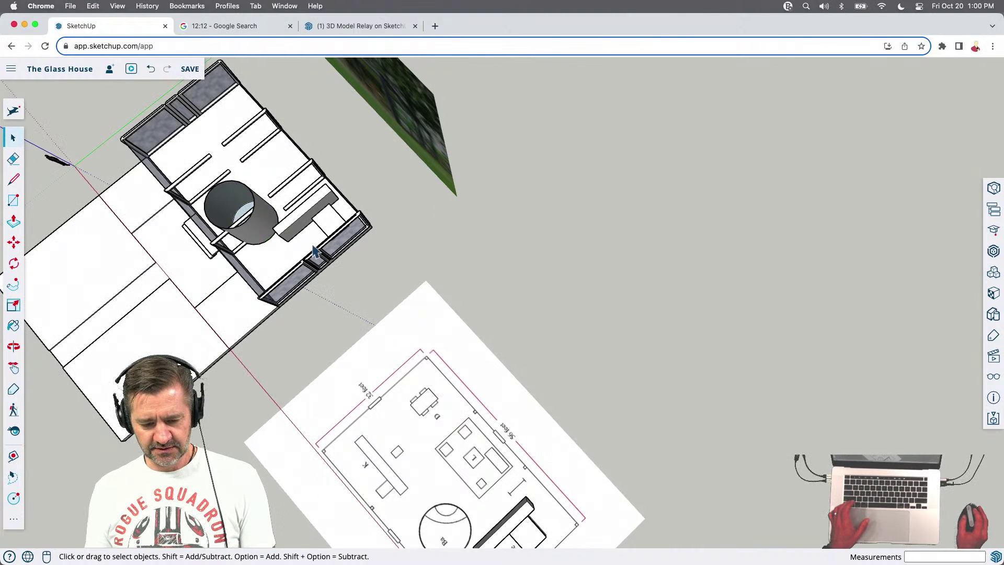
{"action": "left_click", "coordinate": [258, 240]}
Make the selected cylinder a component named Bano
{"action": "right_click", "coordinate": [258, 240]}
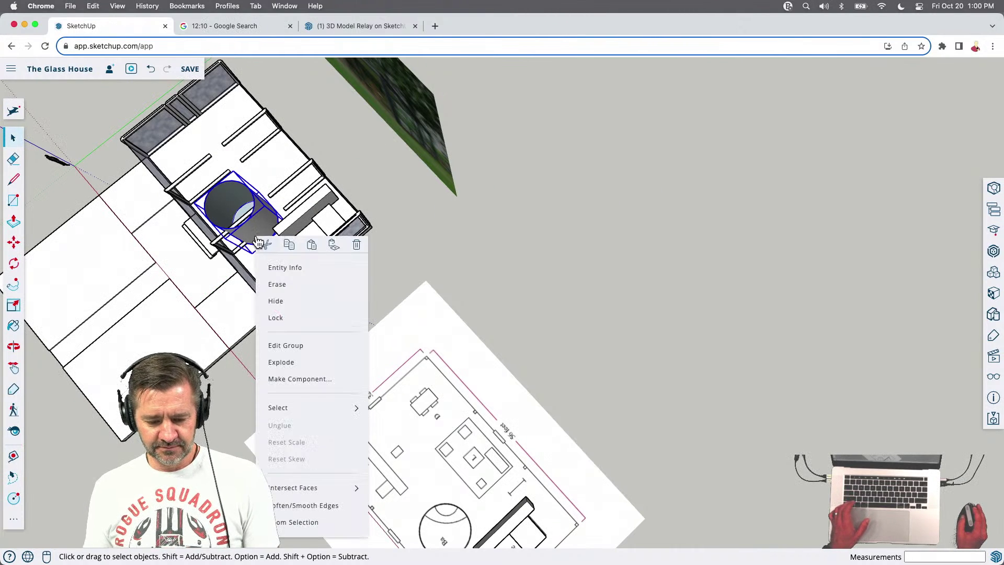
{"action": "left_click", "coordinate": [313, 380]}
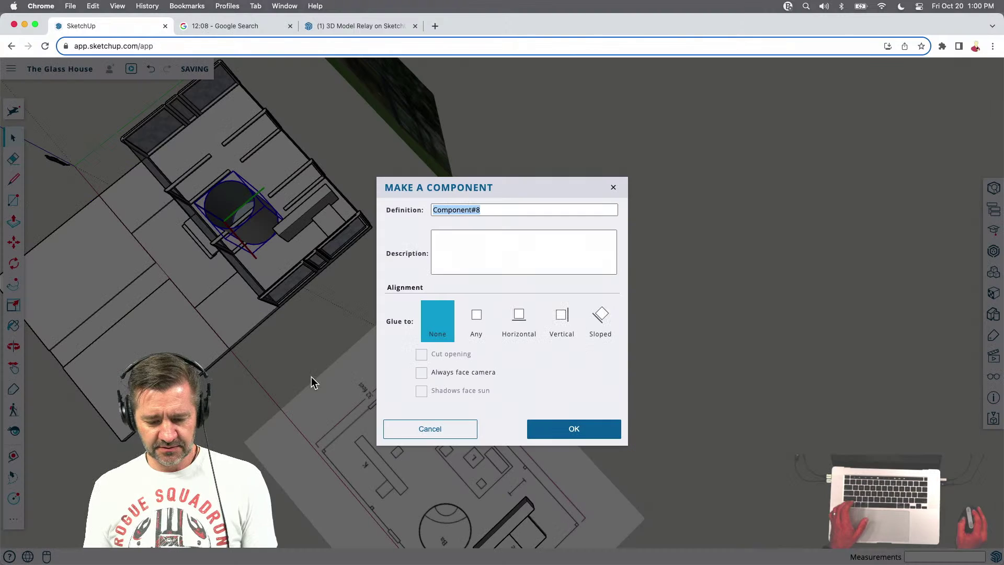
{"action": "type", "text": "Bano"}
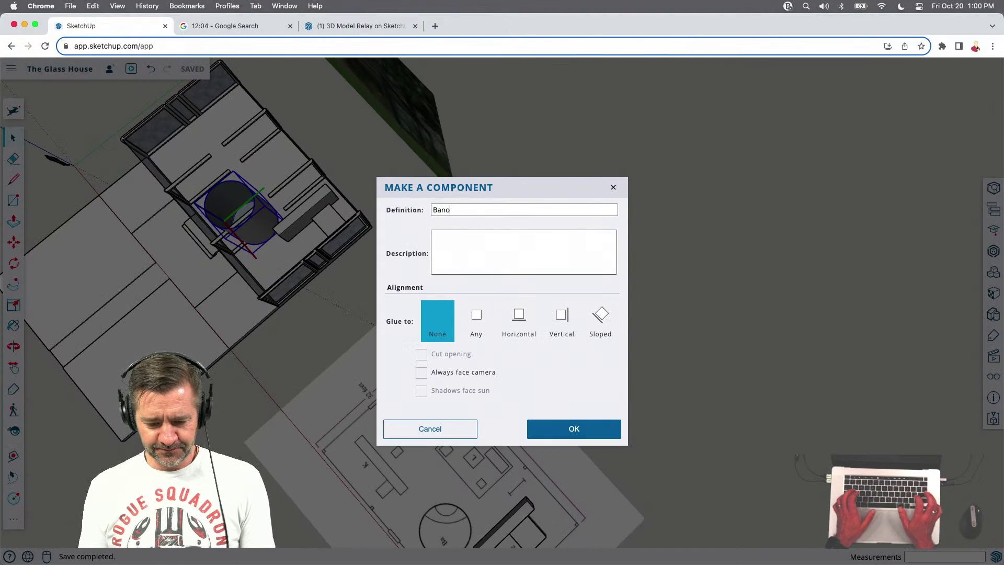
{"action": "key", "text": "Return"}
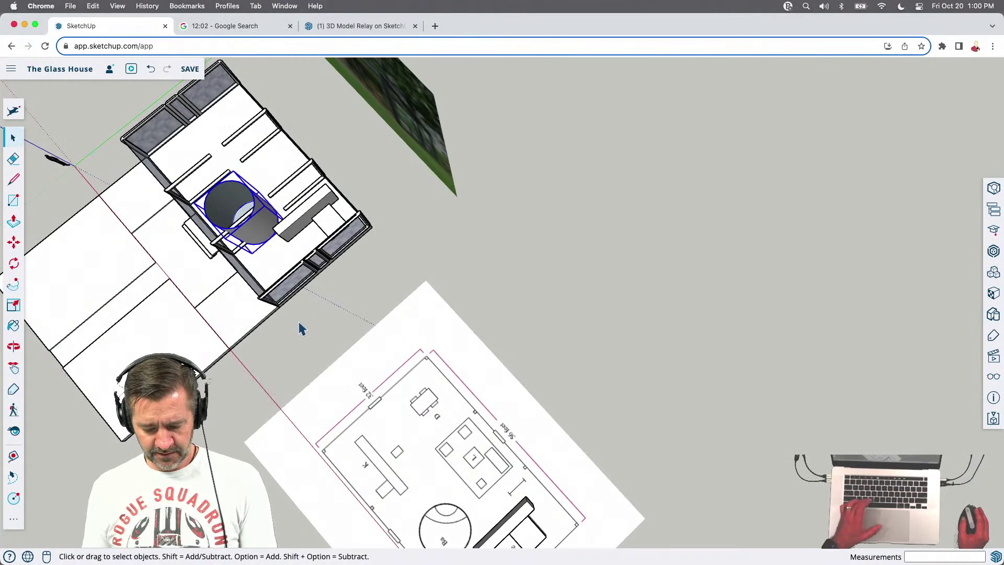
Move a copy of the Bano cylinder onto the floor-plan sheet
{"action": "key", "text": "m"}
{"action": "left_click", "coordinate": [273, 259]}
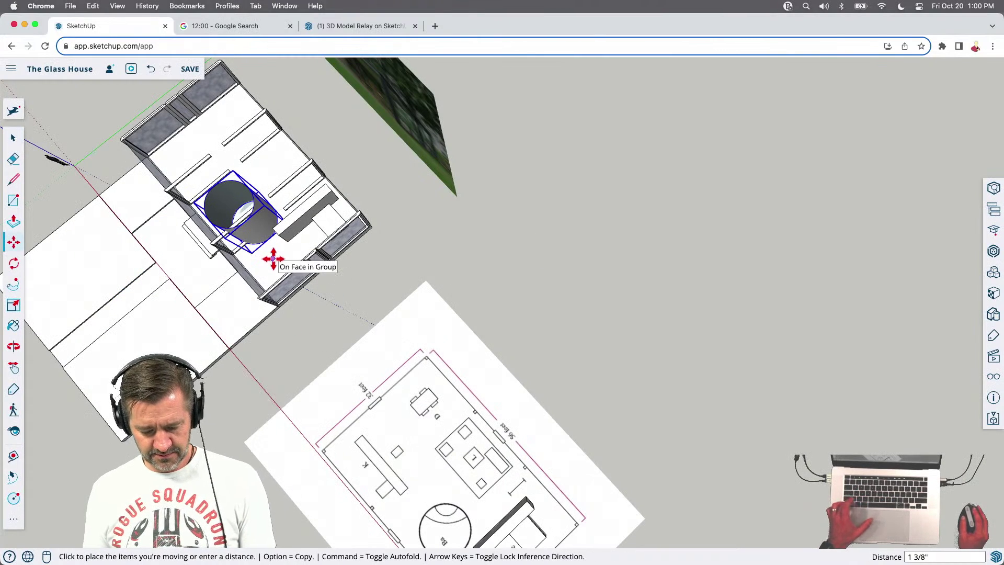
{"action": "left_click", "coordinate": [485, 497]}
{"action": "middle_click_drag", "start_coordinate": [485, 497], "coordinate": [587, 491]}
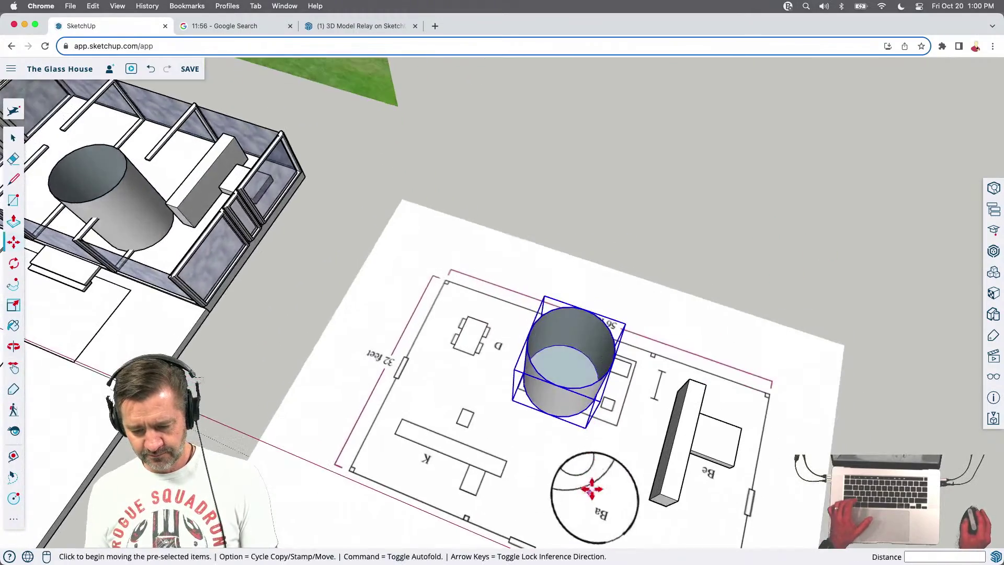
Offset the cylinder's inner circle inward and erase its outer rim edge
{"action": "scroll", "coordinate": [587, 491], "scroll_direction": "up", "scroll_amount": 5}
{"action": "middle_click_drag", "start_coordinate": [601, 442], "coordinate": [607, 528]}
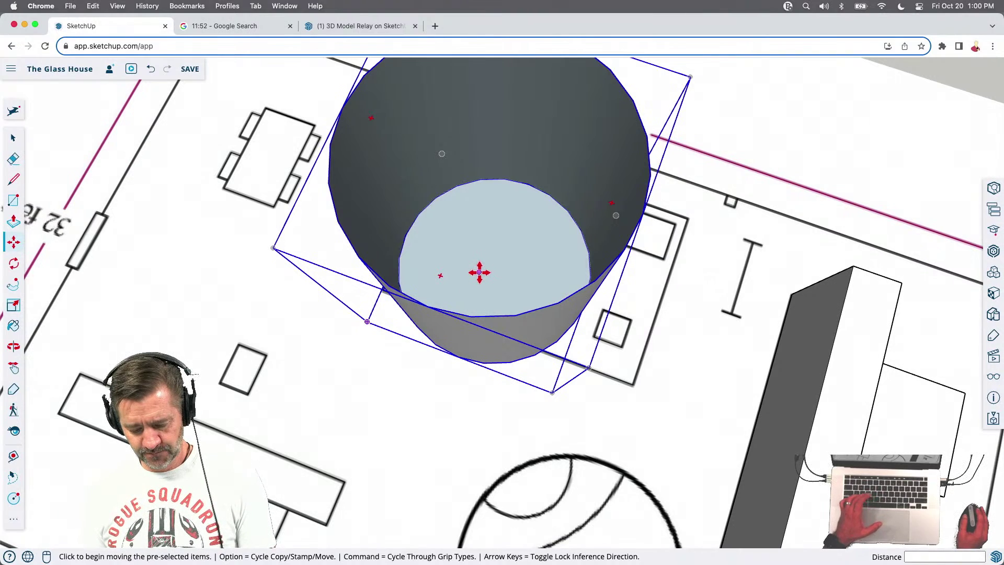
{"action": "key", "text": "f"}
{"action": "key", "text": "space"}
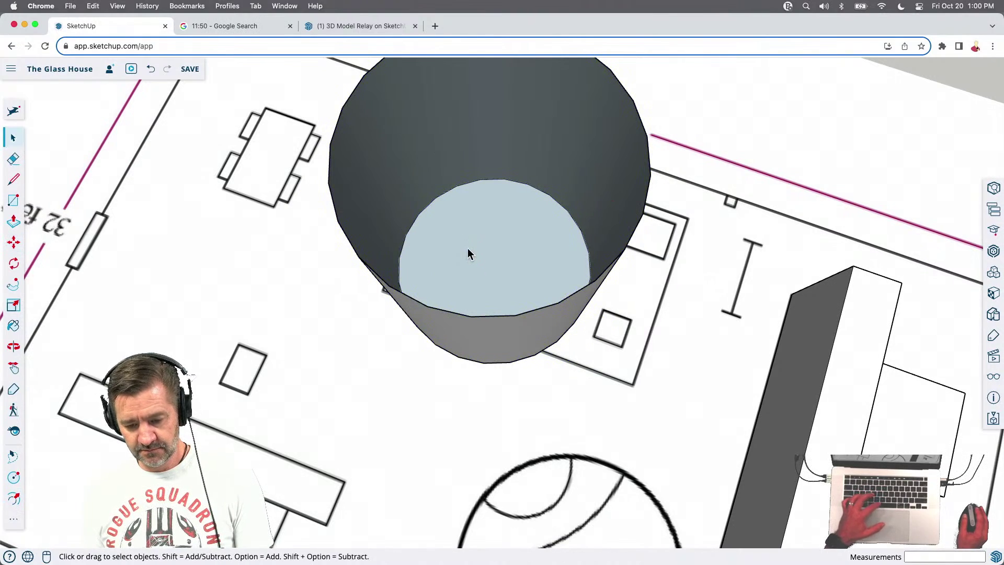
{"action": "left_click", "coordinate": [472, 256]}
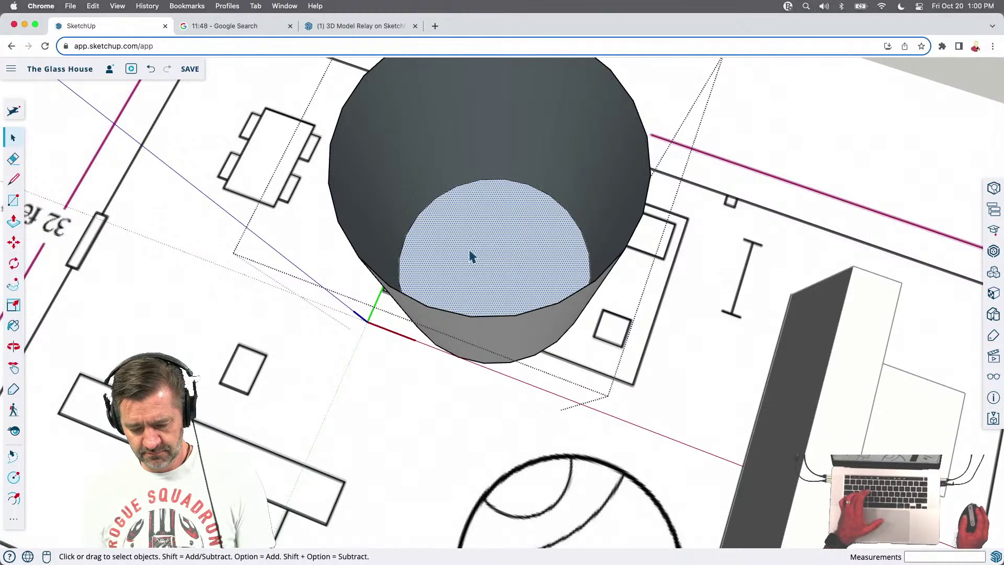
{"action": "key", "text": "f"}
{"action": "left_click", "coordinate": [471, 257]}
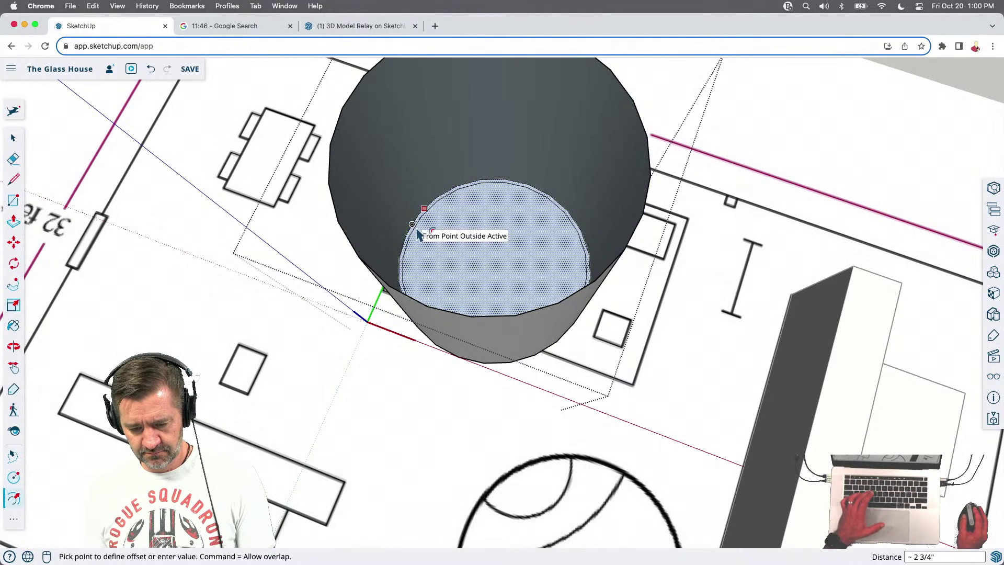
{"action": "left_click", "coordinate": [420, 237]}
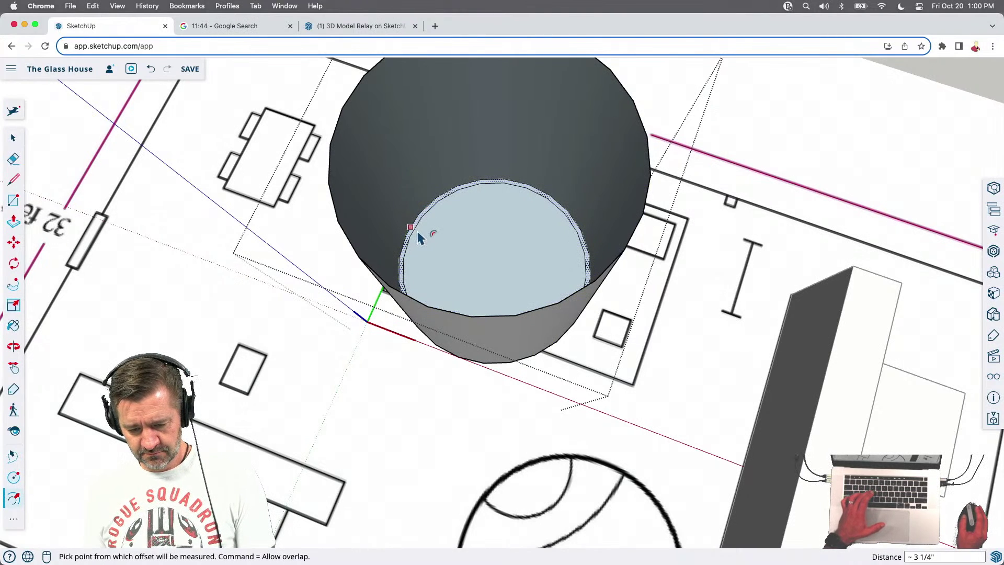
{"action": "key", "text": "e"}
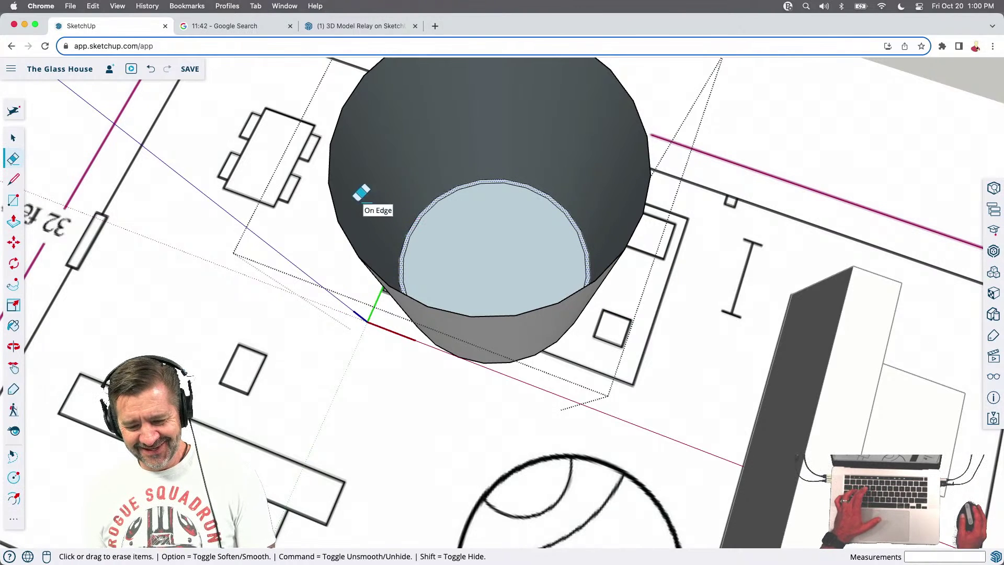
{"action": "left_click", "coordinate": [328, 207]}
Push/Pull the outer ring face up to a height of 10'
{"action": "key", "text": "p"}
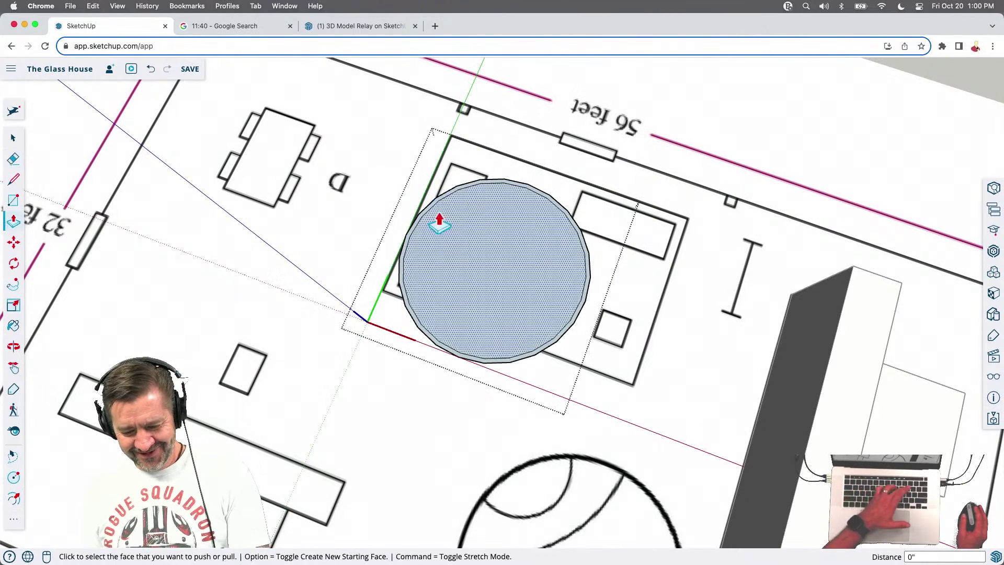
{"action": "left_click", "coordinate": [425, 220]}
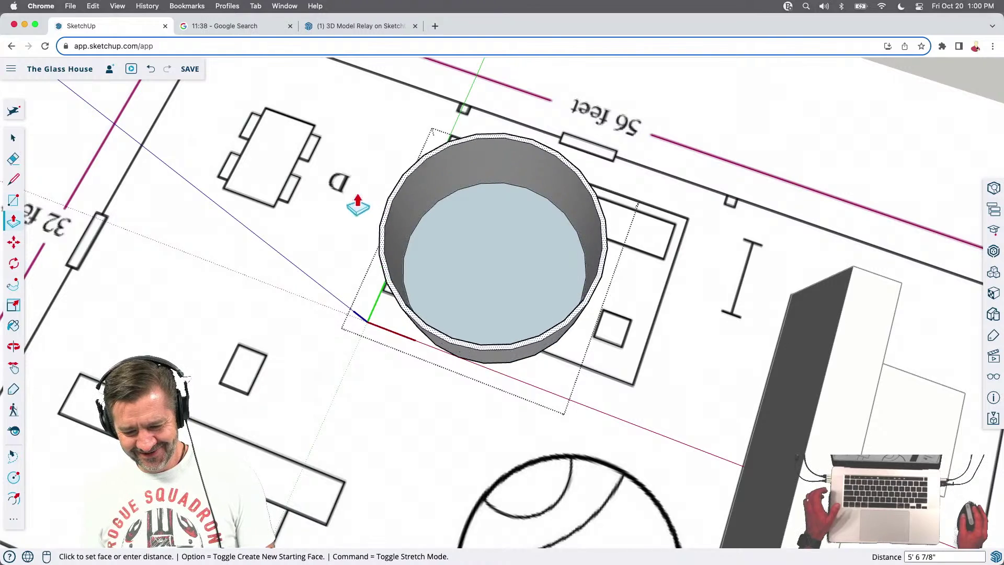
{"action": "type", "text": "10"}
{"action": "key", "text": "Return"}
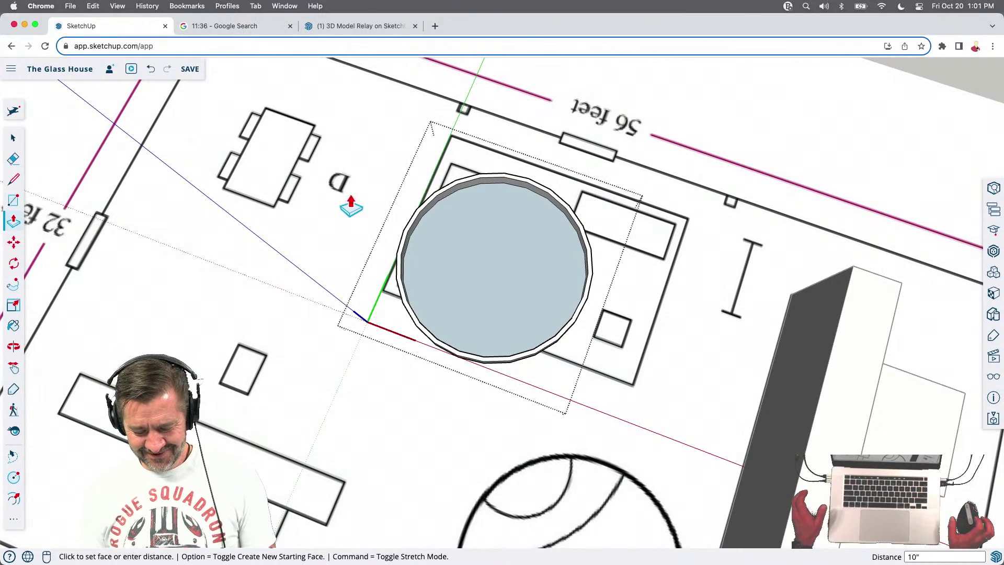
{"action": "type", "text": "'"}
{"action": "key", "text": "Return"}
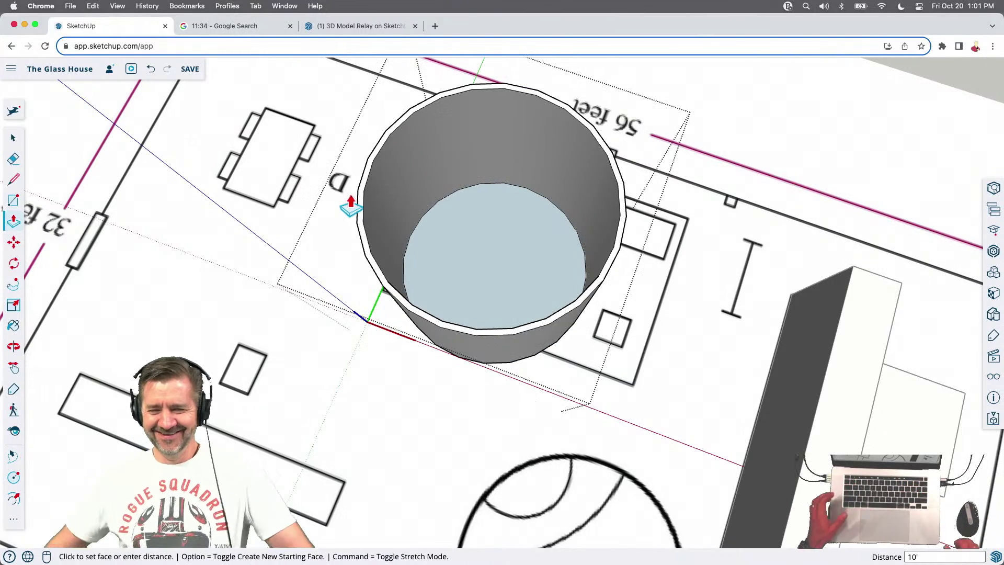
{"action": "middle_click_drag", "start_coordinate": [445, 334], "coordinate": [582, 366]}
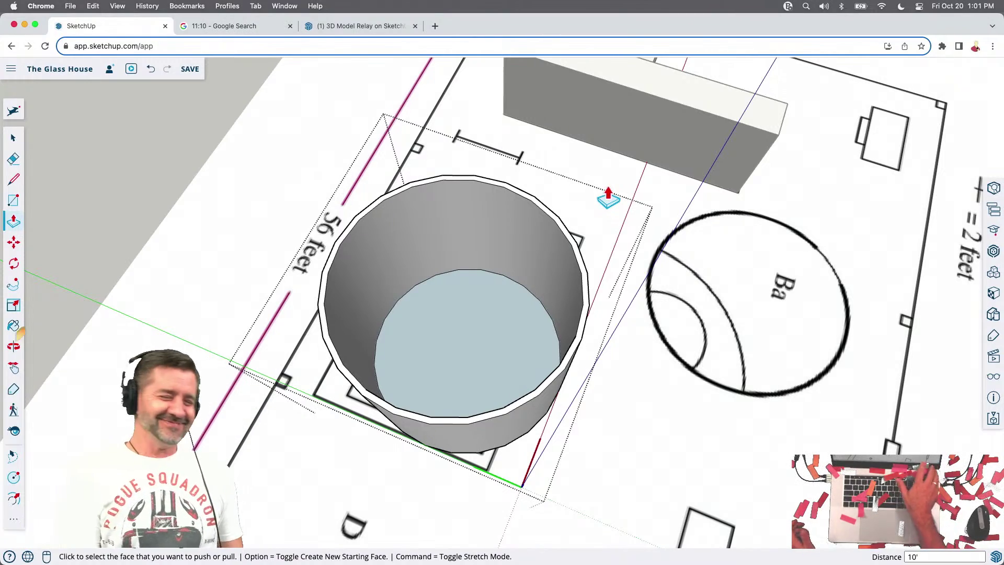
{"action": "key", "text": "XF86MonBrightnessUp"}
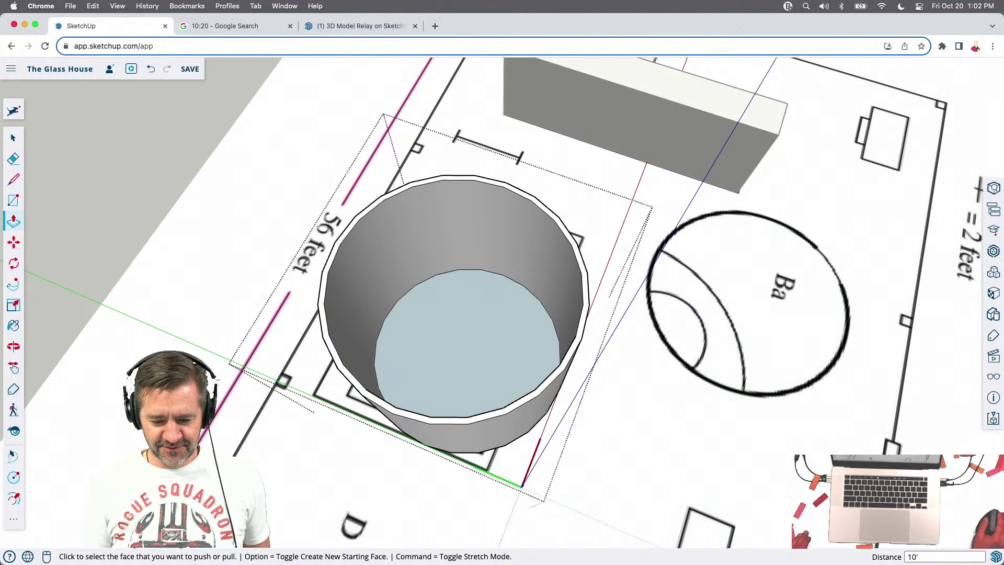
Draw a half-circle arc across the cylinder floor, discarding a stray second arc
{"action": "middle_click_drag", "start_coordinate": [288, 301], "coordinate": [675, 335]}
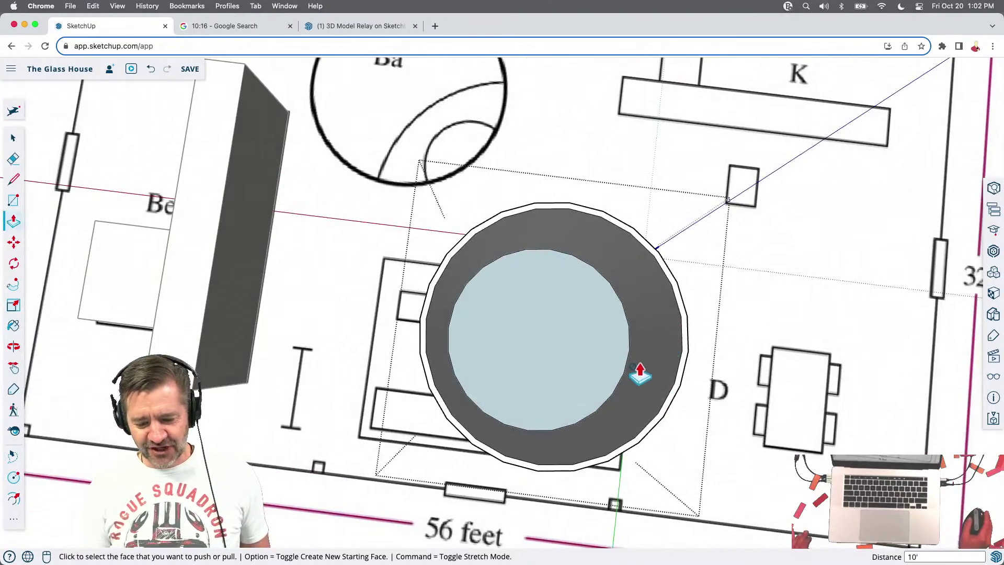
{"action": "key", "text": "a"}
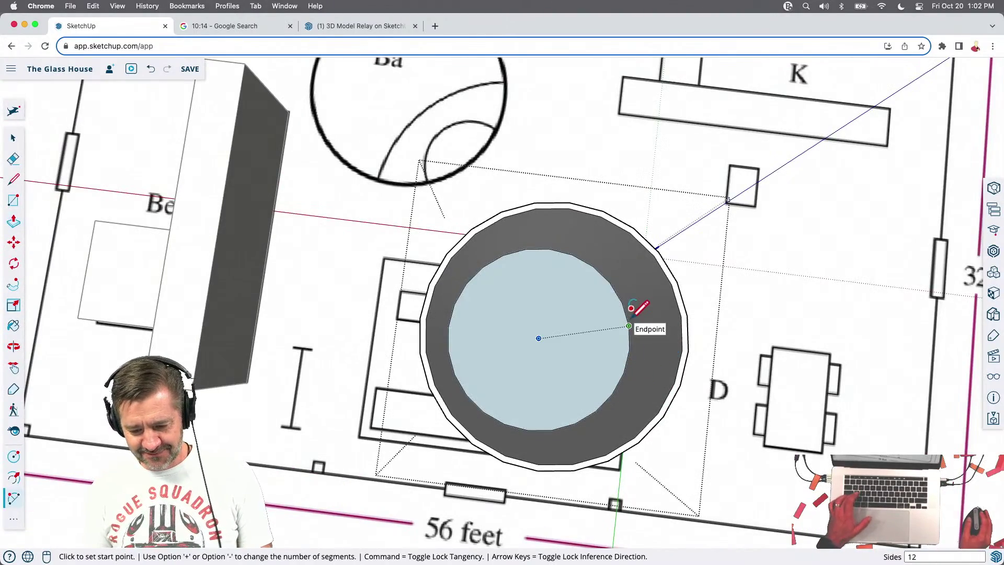
{"action": "left_click", "coordinate": [629, 326]}
{"action": "left_click", "coordinate": [504, 423]}
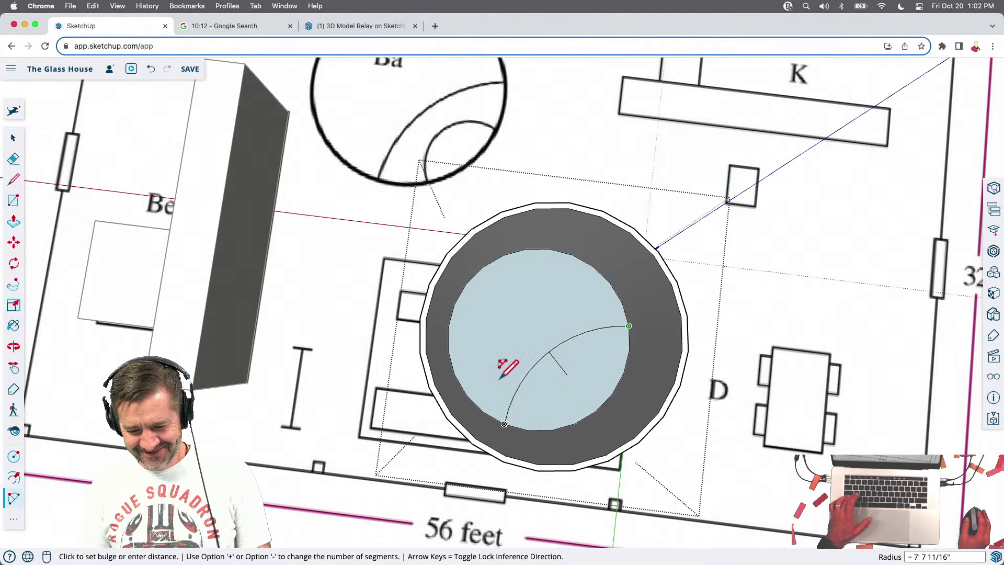
{"action": "left_click", "coordinate": [502, 382]}
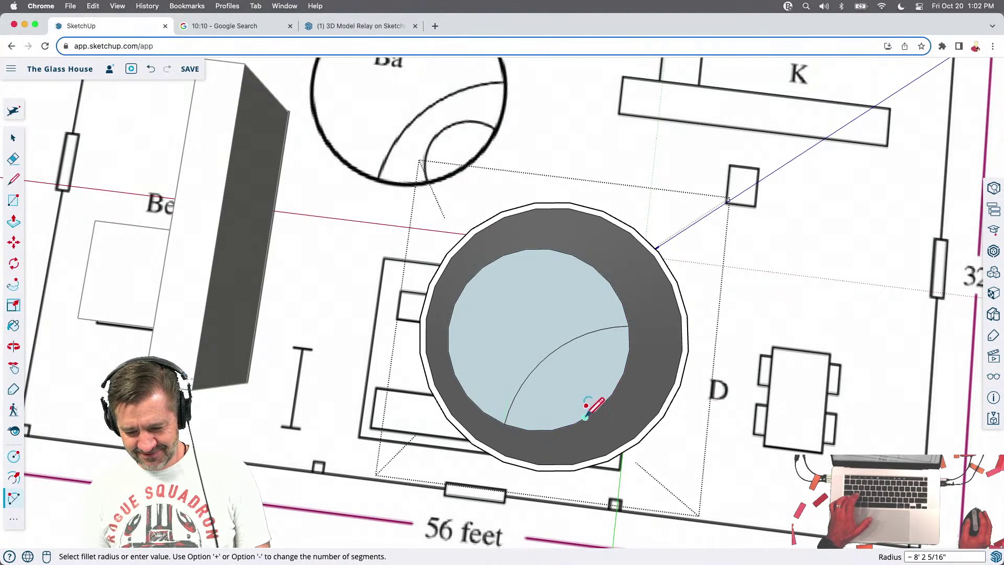
{"action": "left_click", "coordinate": [563, 426]}
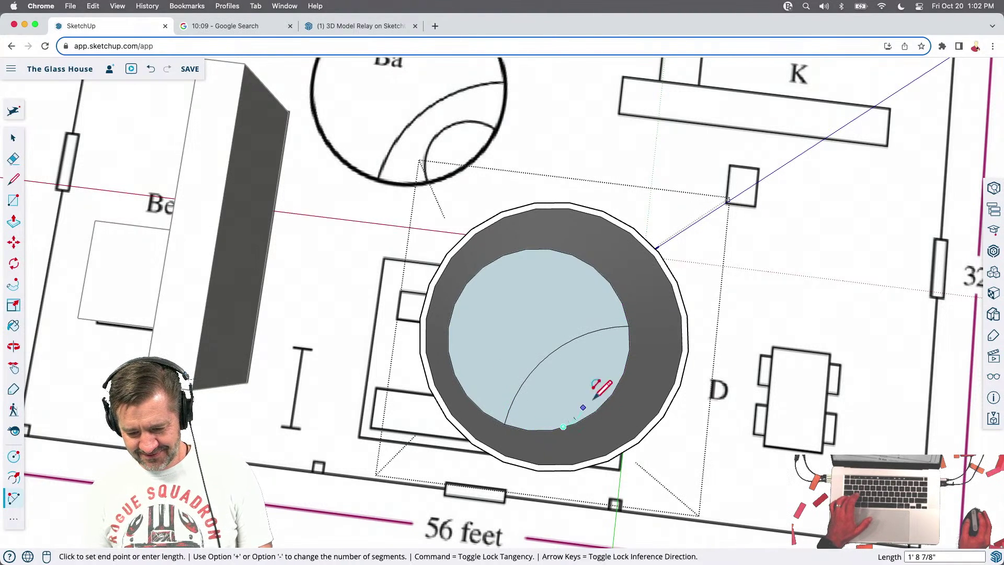
{"action": "left_click", "coordinate": [617, 383]}
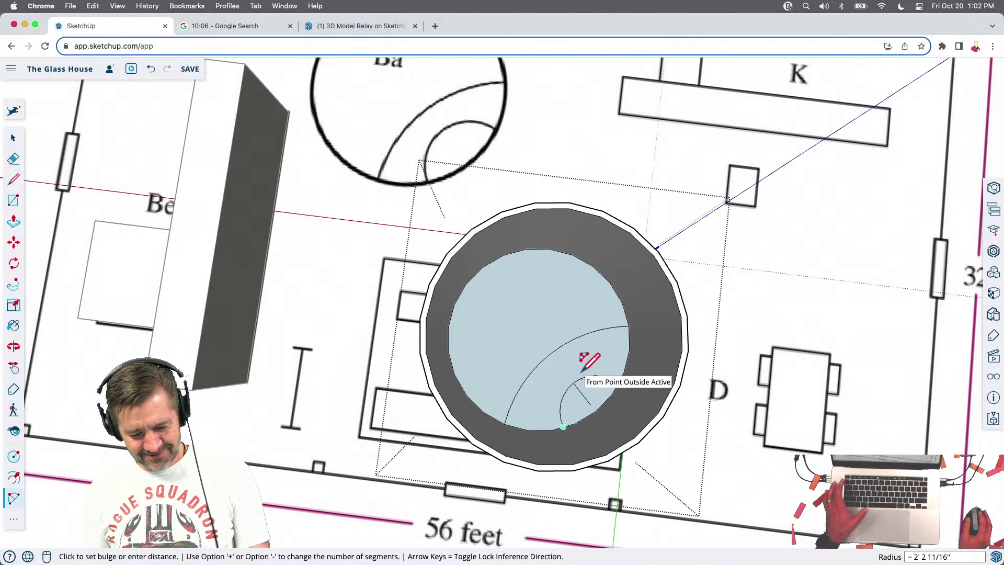
{"action": "key", "text": "Escape"}
{"action": "left_click", "coordinate": [551, 429]}
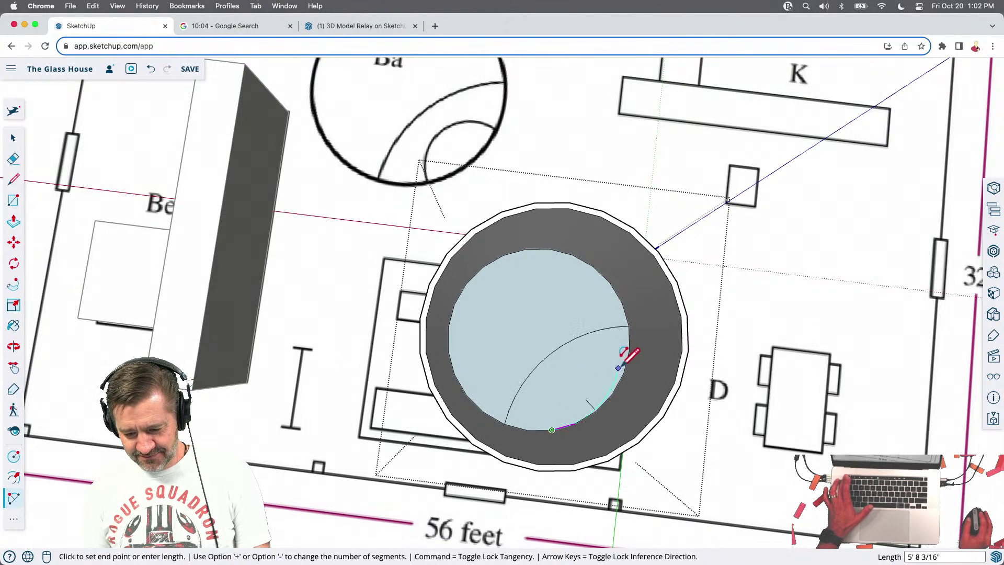
{"action": "left_click", "coordinate": [623, 372]}
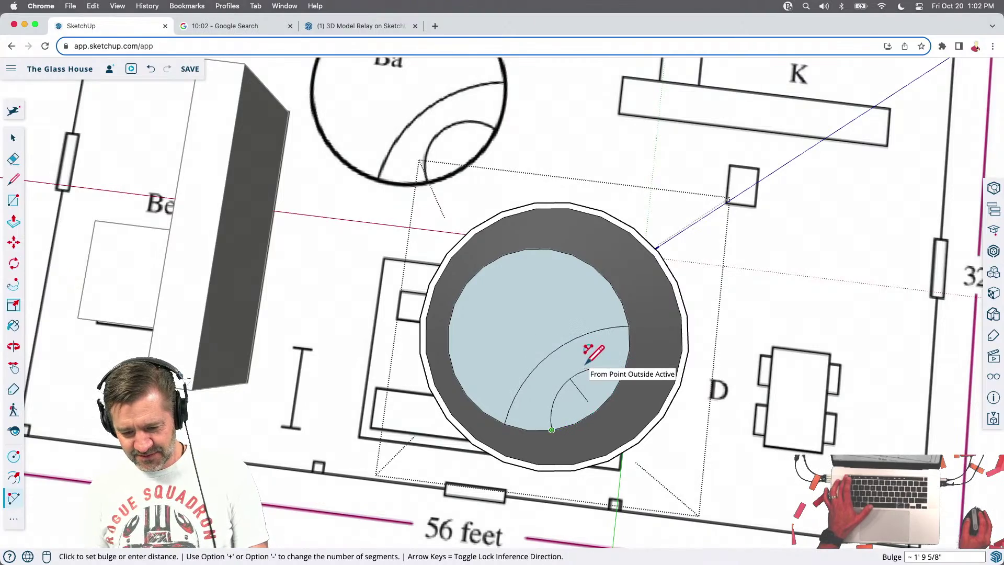
{"action": "left_click", "coordinate": [591, 363]}
{"action": "middle_click_drag", "start_coordinate": [639, 386], "coordinate": [680, 368]}
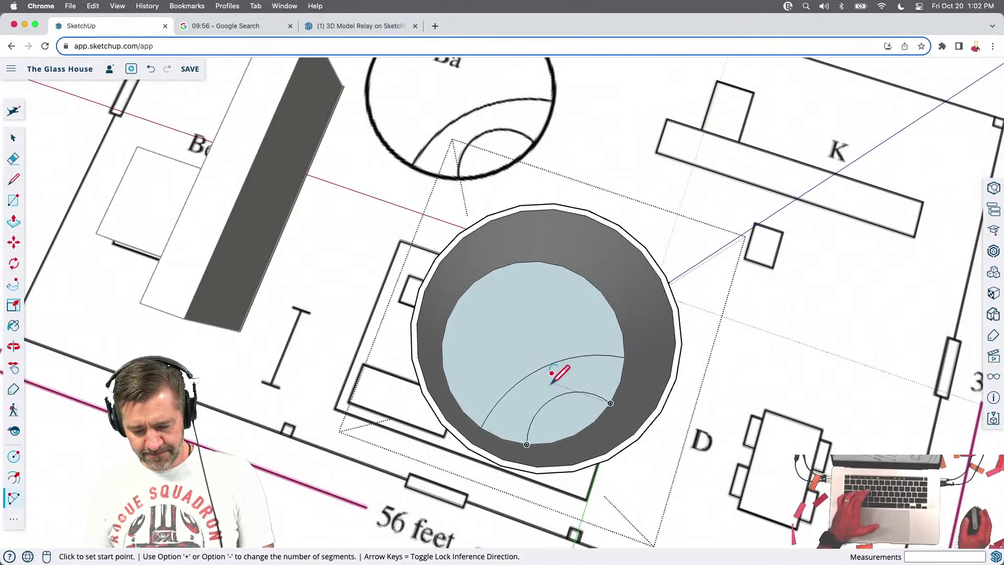
Offset the long arc into a thin strip and raise it to full wall height
{"action": "key", "text": "f"}
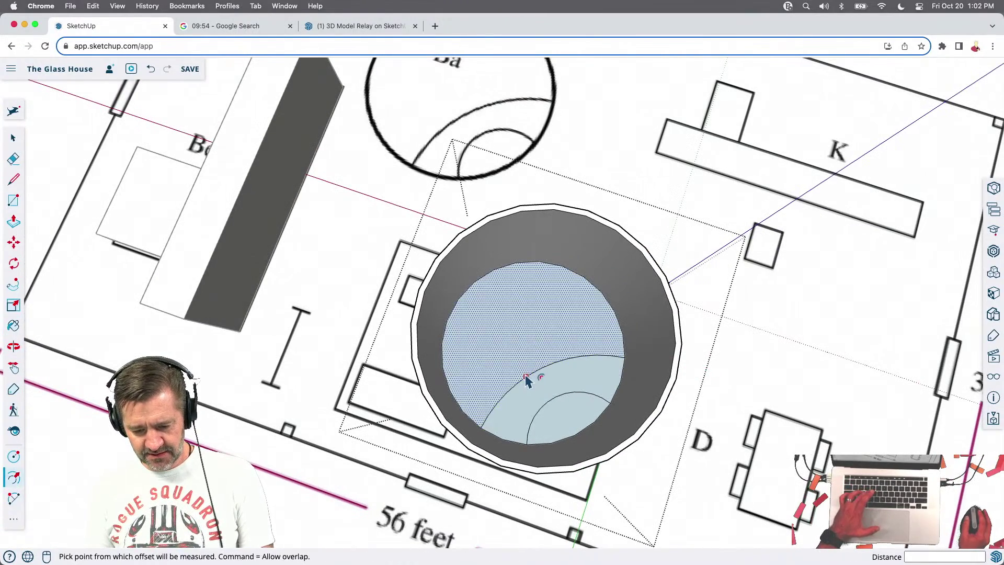
{"action": "left_click", "coordinate": [525, 376]}
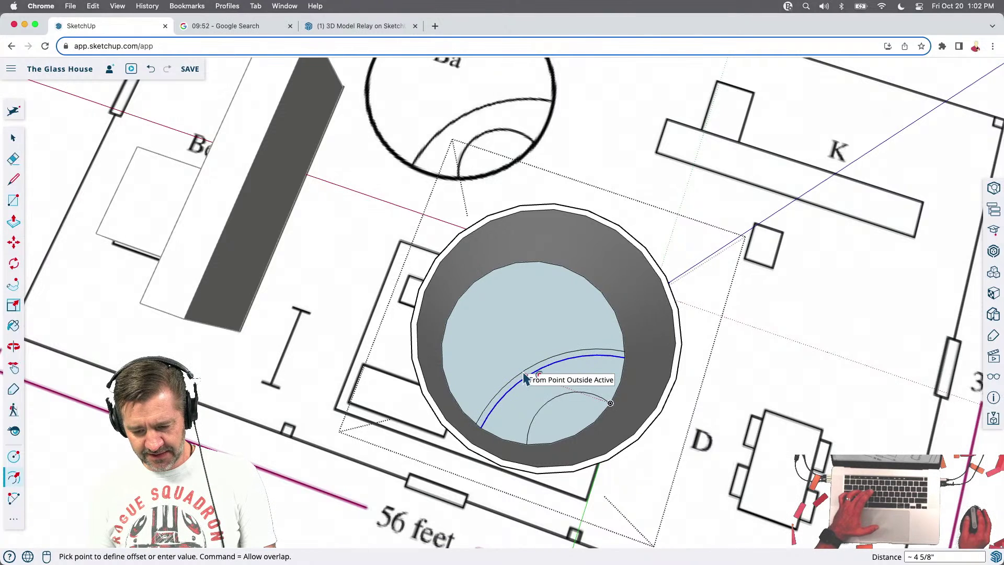
{"action": "left_click", "coordinate": [525, 376]}
{"action": "key", "text": "p"}
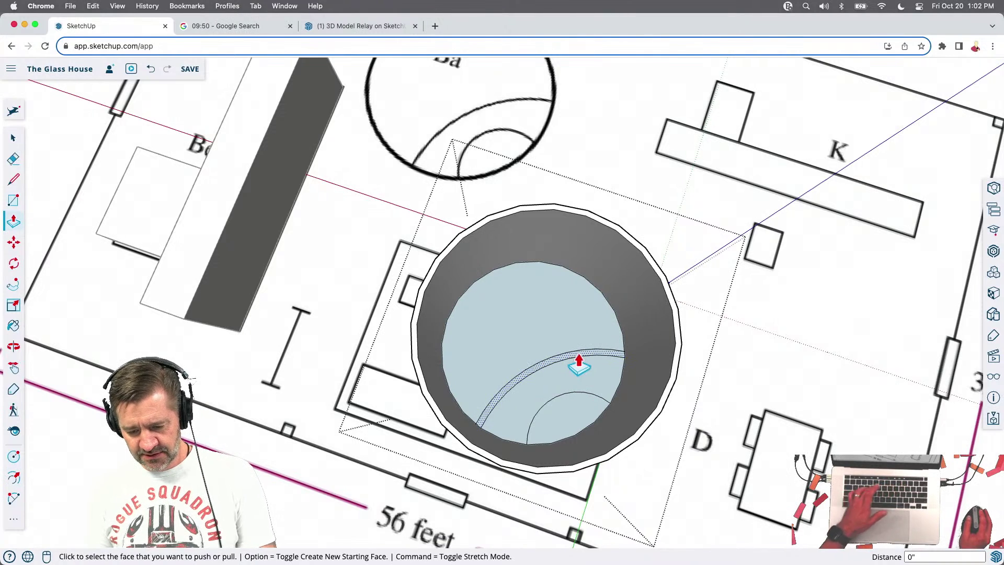
{"action": "left_click", "coordinate": [579, 359]}
{"action": "left_click", "coordinate": [682, 350]}
{"action": "middle_click_drag", "start_coordinate": [682, 349], "coordinate": [298, 280]}
Lift the whole cylinder group upward and view it from below
{"action": "key", "text": "p"}
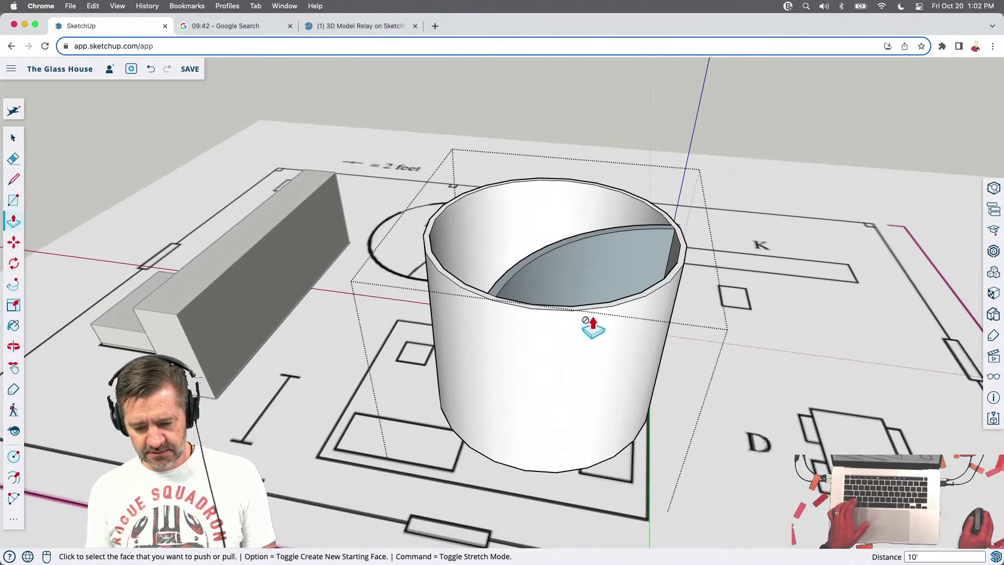
{"action": "scroll", "coordinate": [591, 314], "scroll_direction": "down", "scroll_amount": 3}
{"action": "key", "text": "space"}
{"action": "left_click", "coordinate": [755, 302]}
{"action": "left_click", "coordinate": [620, 376]}
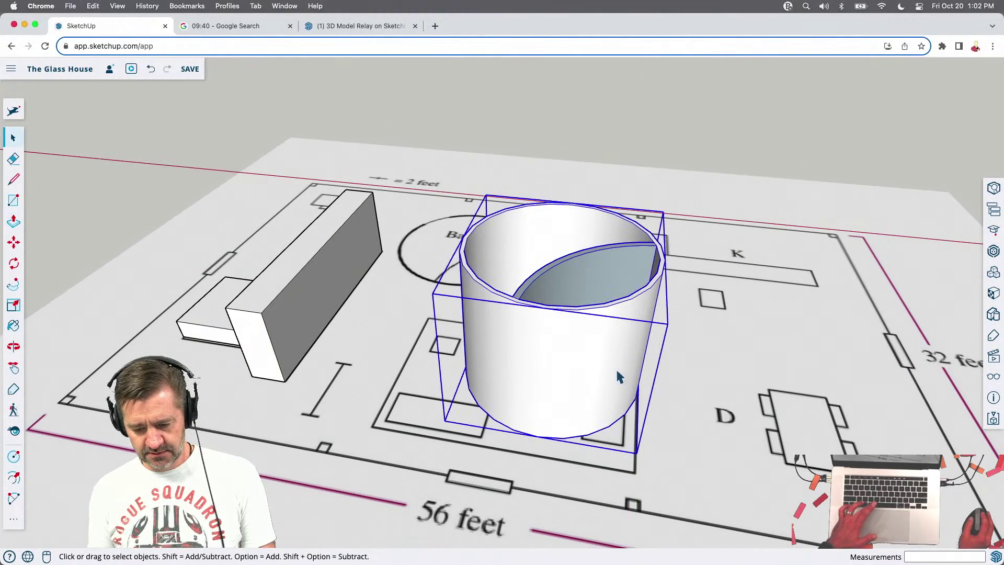
{"action": "key", "text": "m"}
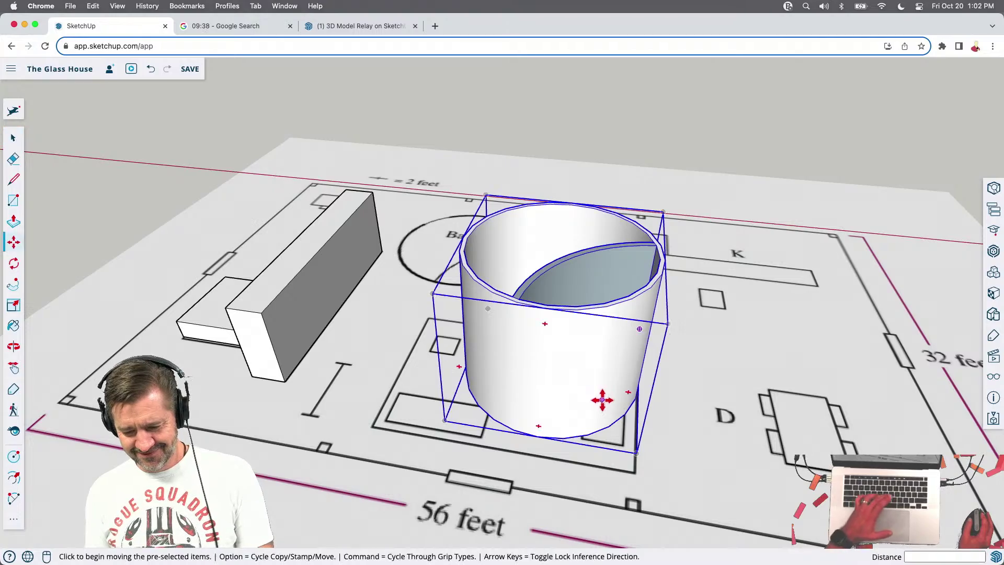
{"action": "left_click", "coordinate": [602, 398]}
{"action": "left_click", "coordinate": [678, 141]}
{"action": "middle_click_drag", "start_coordinate": [723, 265], "coordinate": [623, 156]}
{"action": "middle_click_drag", "start_coordinate": [822, 356], "coordinate": [767, 289]}
{"action": "middle_click_drag", "start_coordinate": [202, 181], "coordinate": [497, 155]}
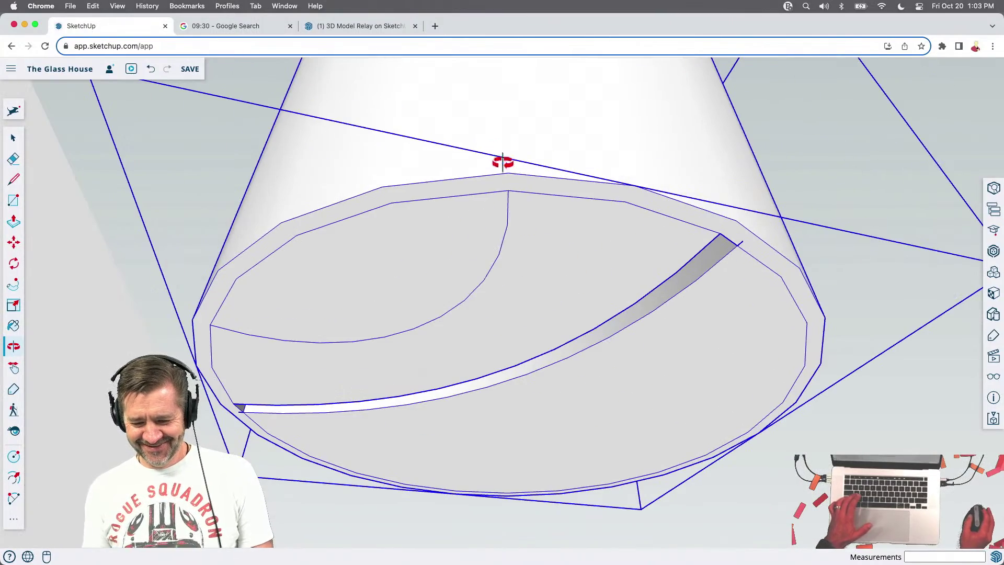
Inside the cylinder group, extrude the half-circle face up into a curved wall
{"action": "key", "text": "space"}
{"action": "double_click", "coordinate": [571, 256]}
{"action": "key", "text": "l"}
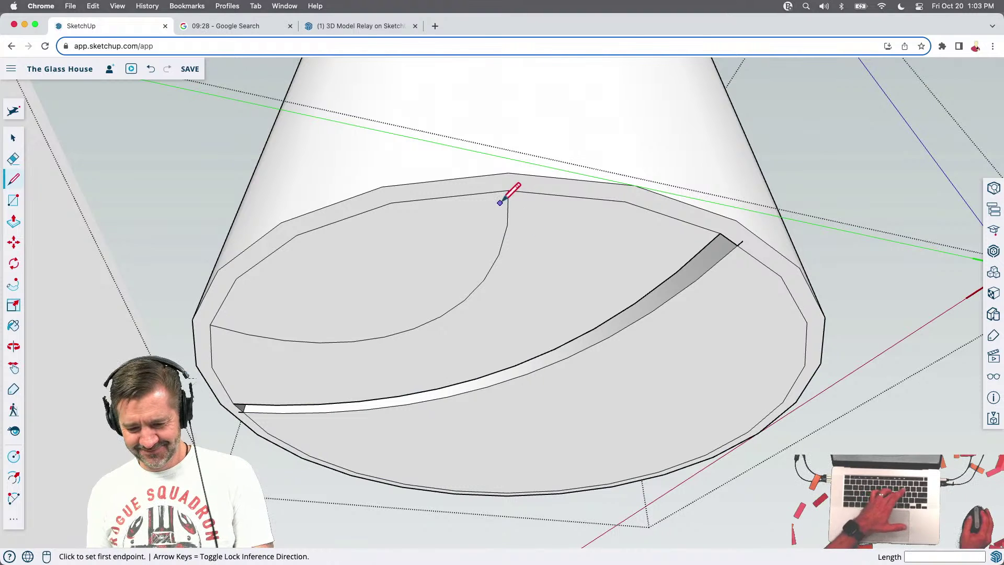
{"action": "left_click", "coordinate": [507, 173]}
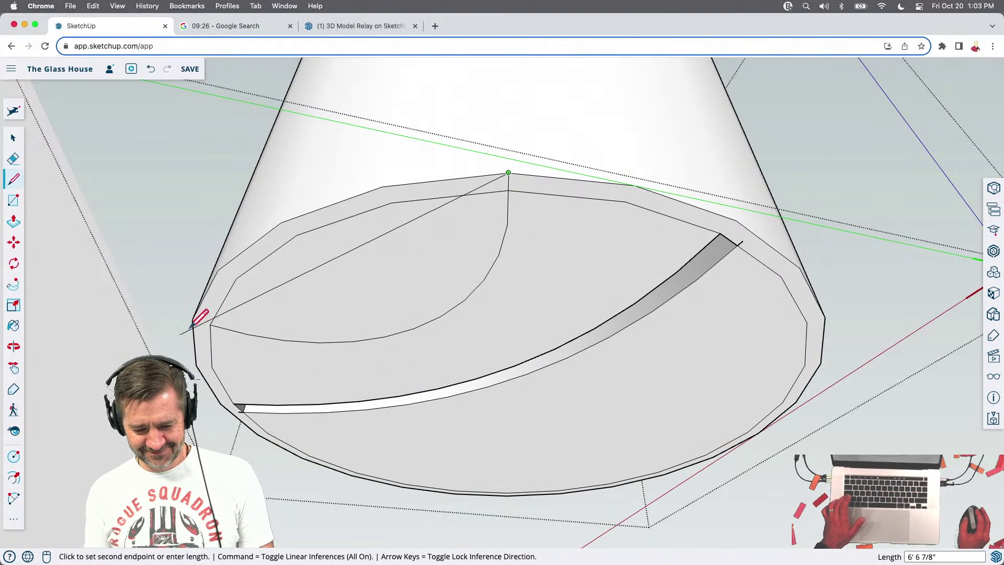
{"action": "key", "text": "Escape"}
{"action": "left_click", "coordinate": [209, 324]}
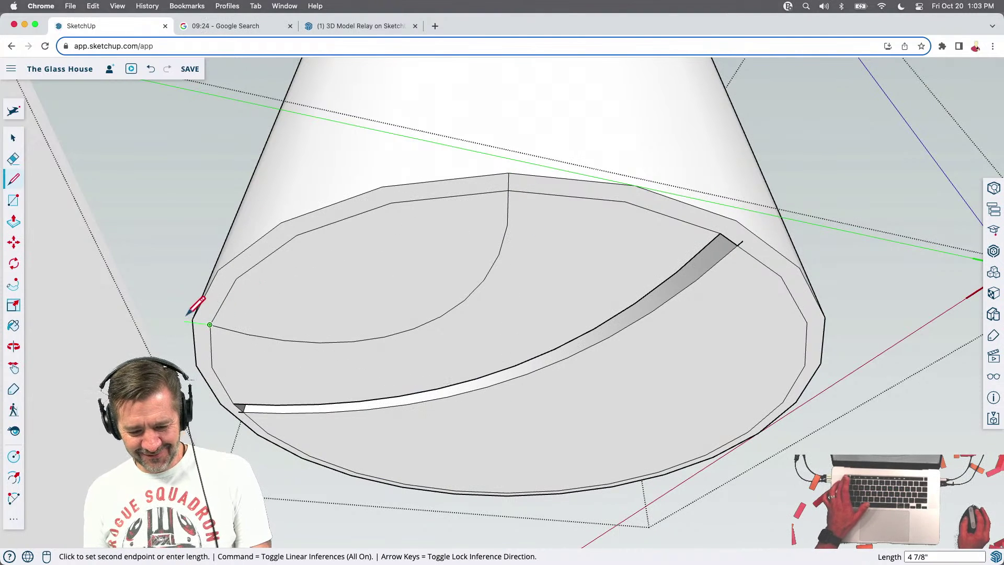
{"action": "key", "text": "Escape"}
{"action": "middle_click_drag", "start_coordinate": [269, 285], "coordinate": [260, 402]}
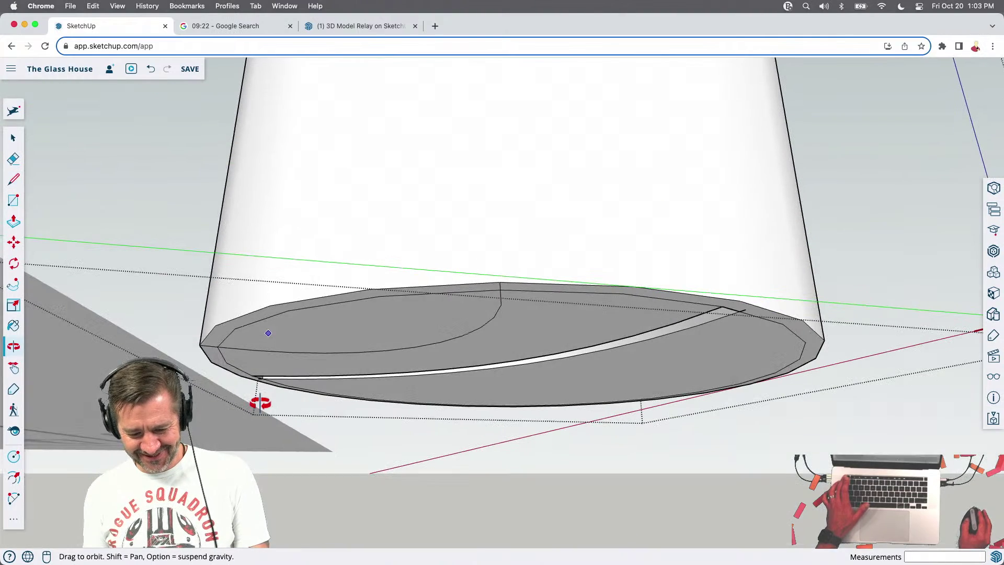
{"action": "key", "text": "p"}
{"action": "left_click", "coordinate": [284, 315]}
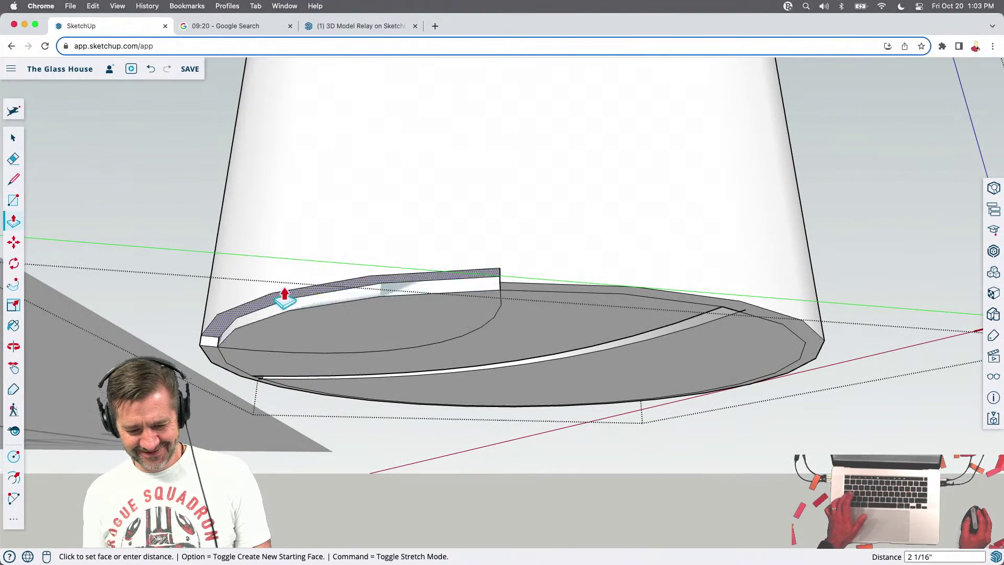
{"action": "key", "text": "Escape"}
{"action": "left_click", "coordinate": [382, 351]}
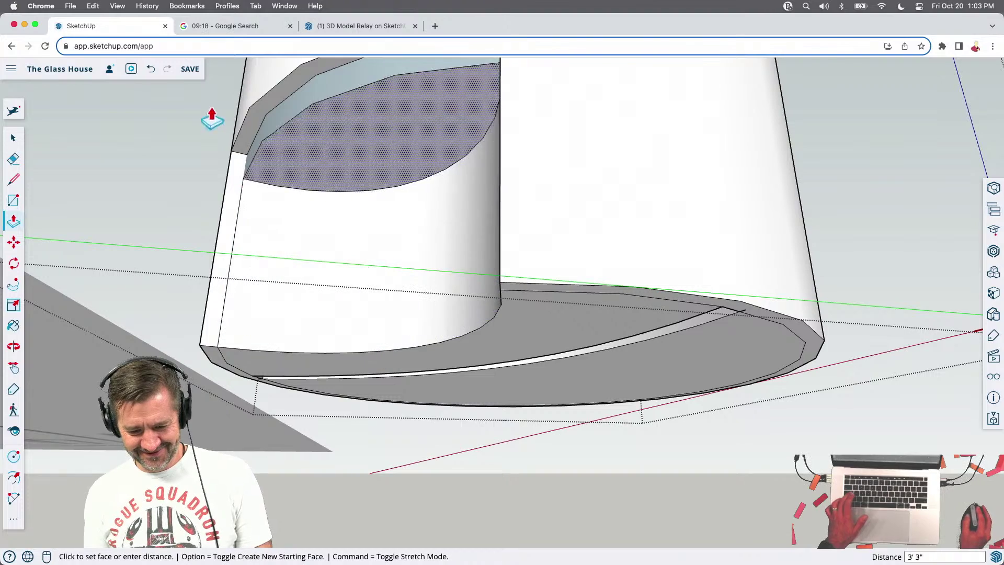
{"action": "left_click", "coordinate": [253, 123]}
{"action": "middle_click_drag", "start_coordinate": [318, 134], "coordinate": [377, 342]}
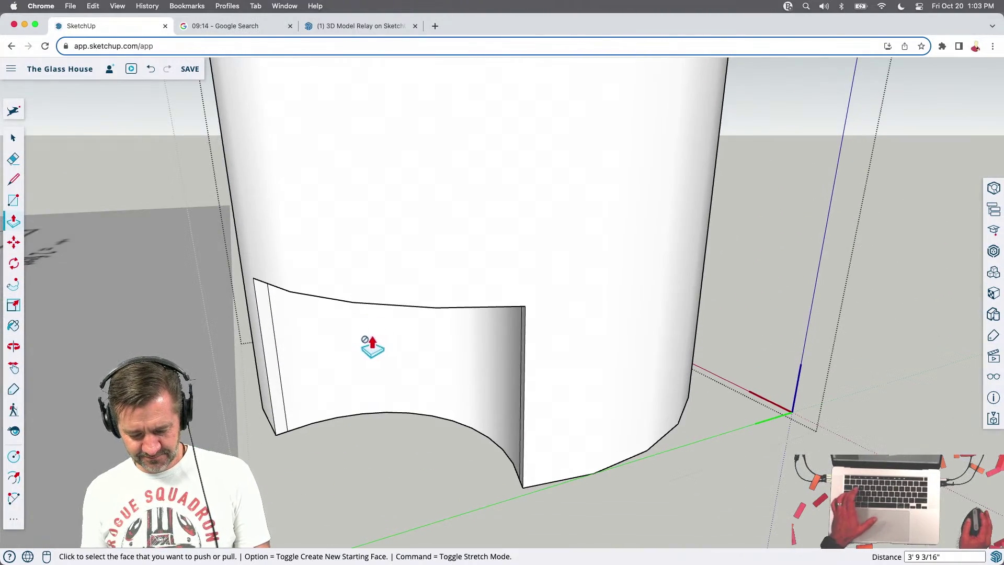
Remove the inner vertical edge at the curved wall's left end
{"action": "key", "text": "e"}
{"action": "key", "text": "alt"}
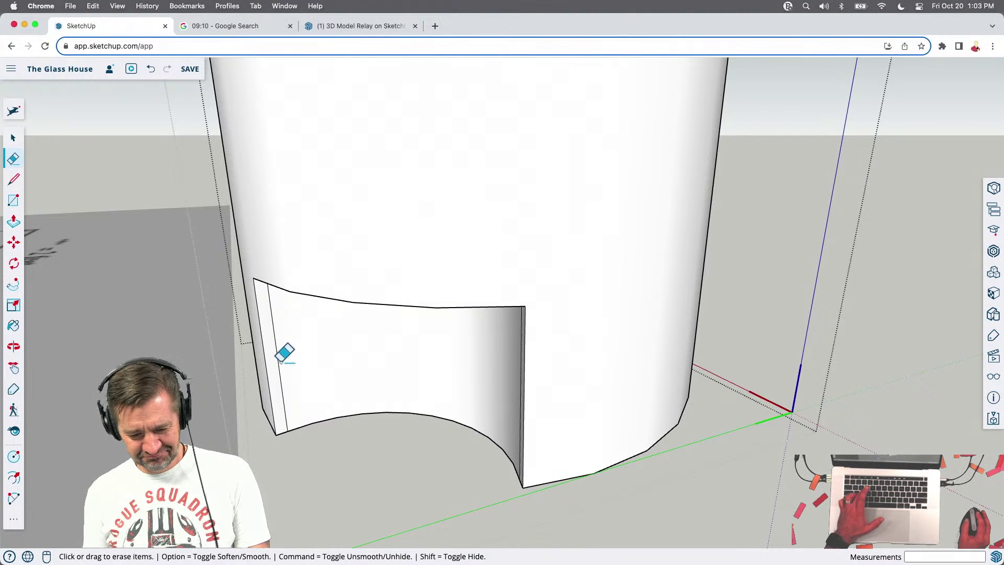
{"action": "left_click", "coordinate": [280, 361]}
{"action": "key", "text": "super+z"}
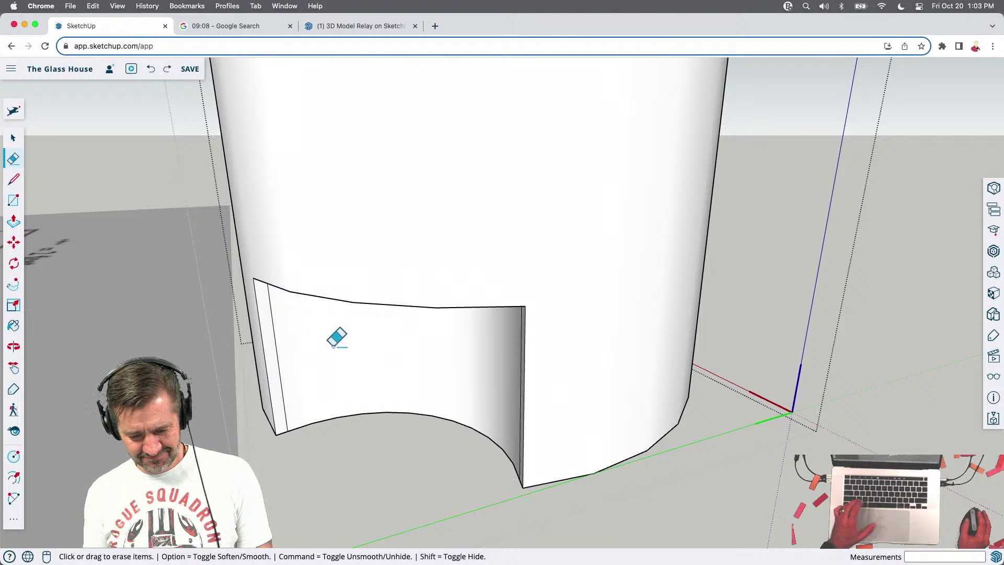
{"action": "left_click", "coordinate": [276, 354]}
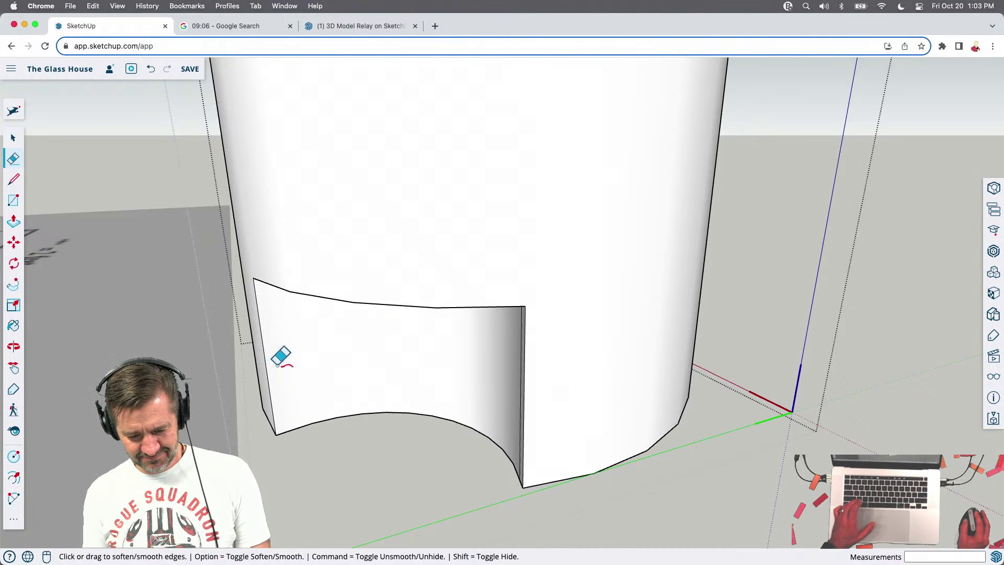
{"action": "middle_click_drag", "start_coordinate": [277, 354], "coordinate": [271, 365]}
{"action": "scroll", "coordinate": [656, 324], "scroll_direction": "down", "scroll_amount": 10}
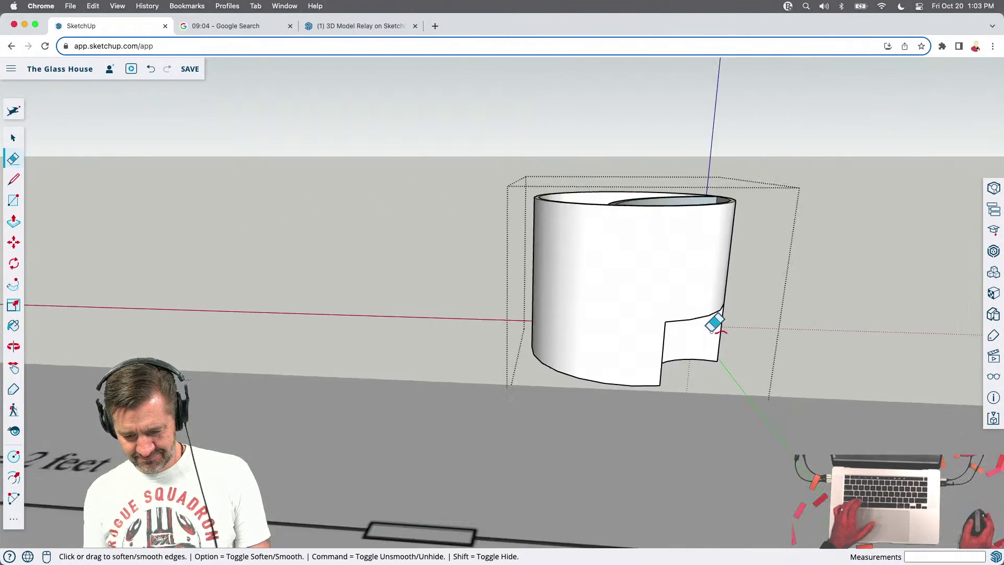
{"action": "middle_click_drag", "start_coordinate": [714, 323], "coordinate": [592, 448]}
Reverse the curved inner face so its white front side shows
{"action": "key", "text": "space"}
{"action": "left_click", "coordinate": [637, 242], "text": "shift"}
{"action": "middle_click_drag", "start_coordinate": [631, 242], "coordinate": [609, 230]}
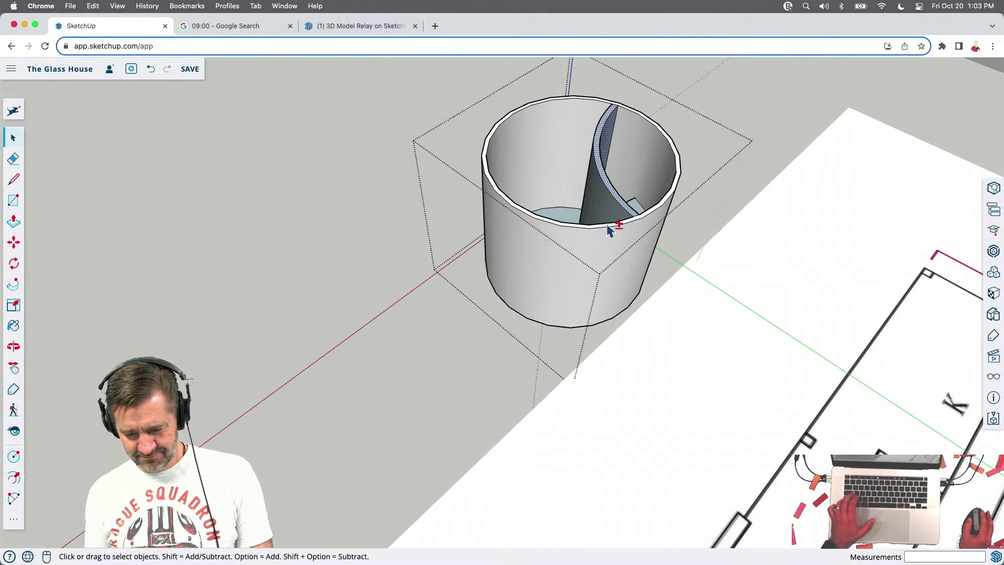
{"action": "right_click", "coordinate": [600, 217]}
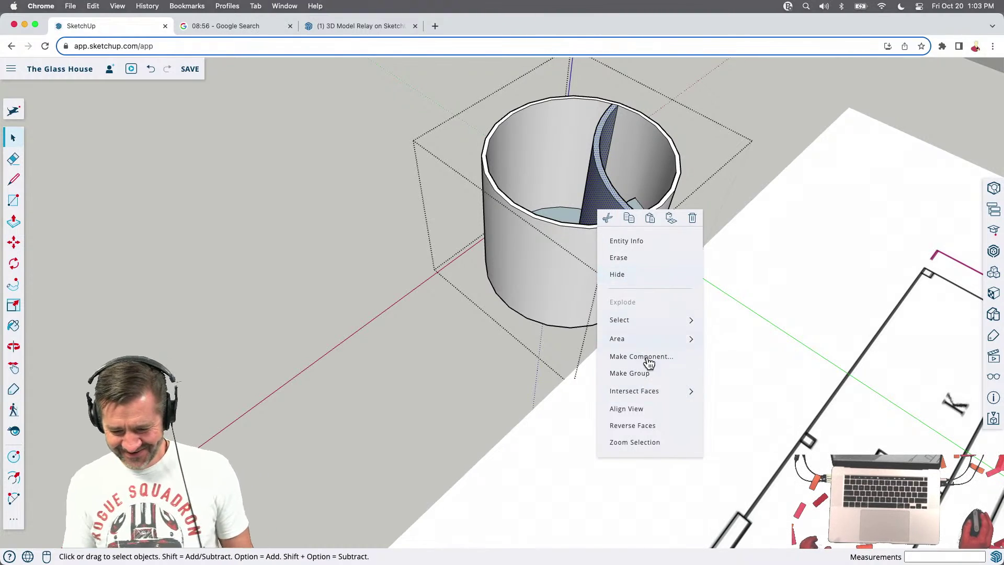
{"action": "left_click", "coordinate": [657, 425]}
{"action": "middle_click_drag", "start_coordinate": [654, 430], "coordinate": [556, 257]}
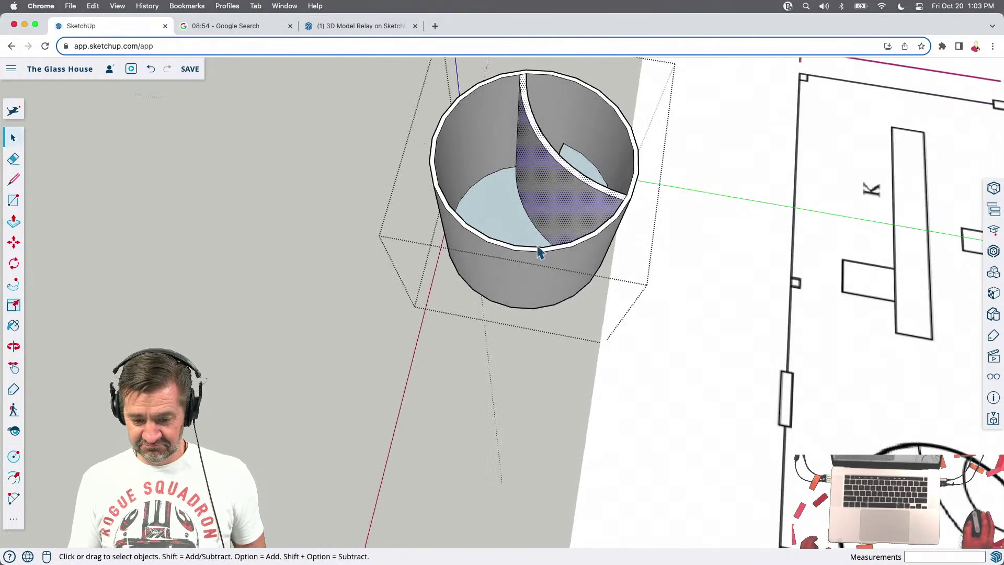
{"action": "middle_click_drag", "start_coordinate": [503, 228], "coordinate": [774, 288]}
{"action": "scroll", "coordinate": [659, 375], "scroll_direction": "down", "scroll_amount": 2}
{"action": "scroll", "coordinate": [455, 202], "scroll_direction": "up", "scroll_amount": 6}
{"action": "middle_click_drag", "start_coordinate": [455, 202], "coordinate": [151, 266]}
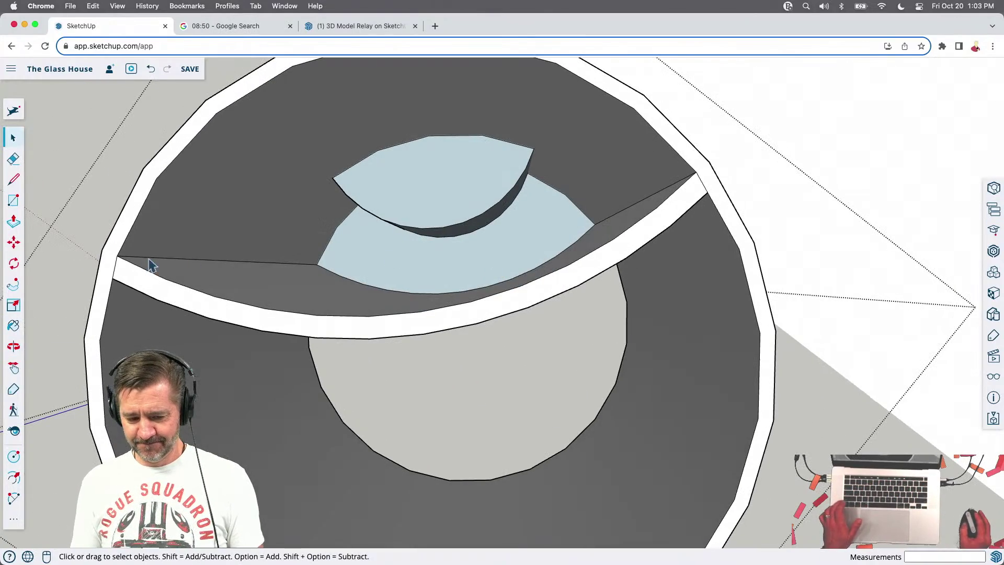
Close the band with a line, erase the leftover inner arcs, and begin a base-edge line
{"action": "left_click", "coordinate": [116, 256]}
{"action": "left_click", "coordinate": [157, 178]}
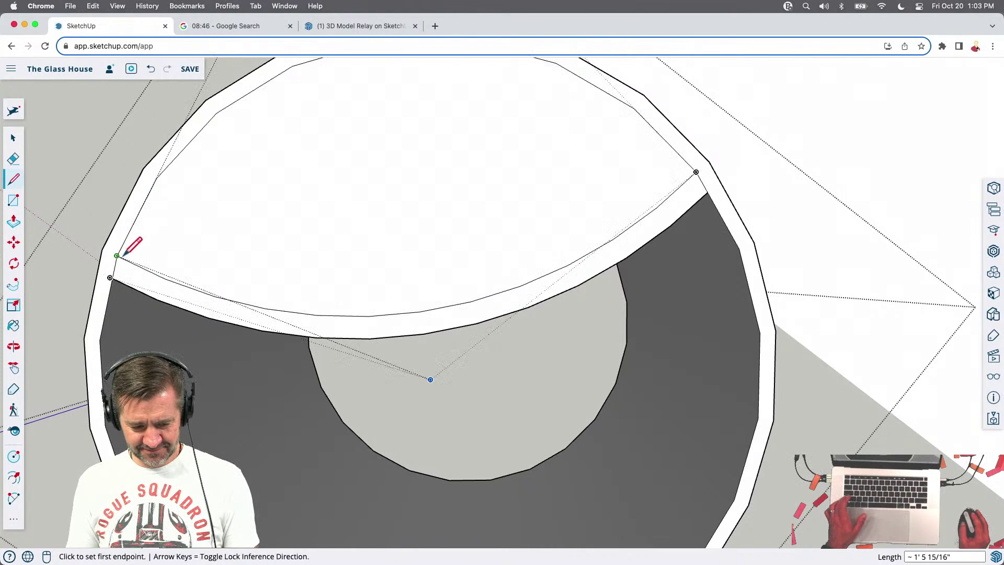
{"action": "key", "text": "e"}
{"action": "left_click", "coordinate": [117, 247]}
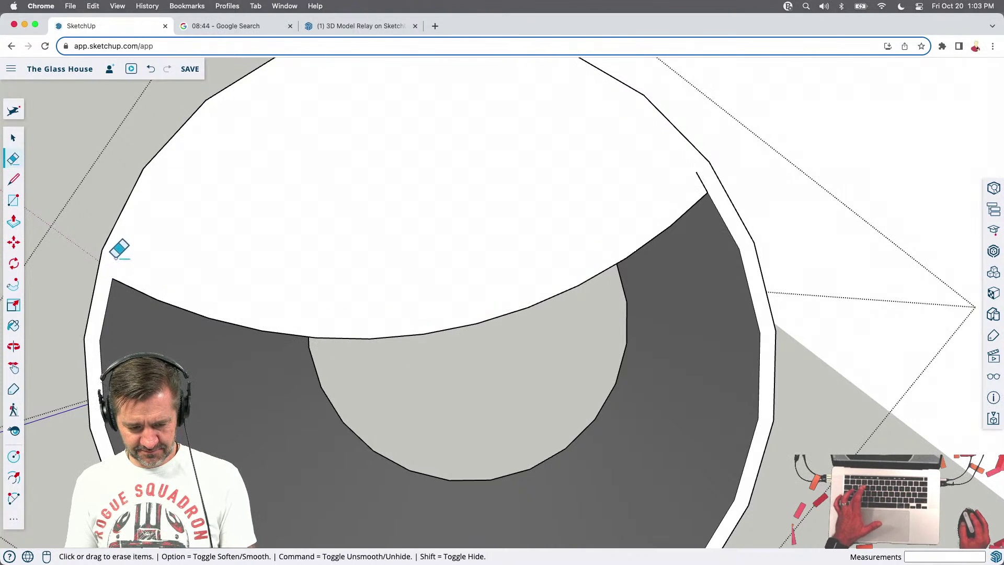
{"action": "scroll", "coordinate": [677, 151], "scroll_direction": "down", "scroll_amount": 5}
{"action": "mouse_move", "coordinate": [681, 162]}
{"action": "middle_mouse_down"}
{"action": "mouse_move", "coordinate": [601, 226]}
{"action": "mouse_move", "coordinate": [241, 272]}
{"action": "middle_mouse_up"}
{"action": "scroll", "coordinate": [540, 291], "scroll_direction": "down", "scroll_amount": 5}
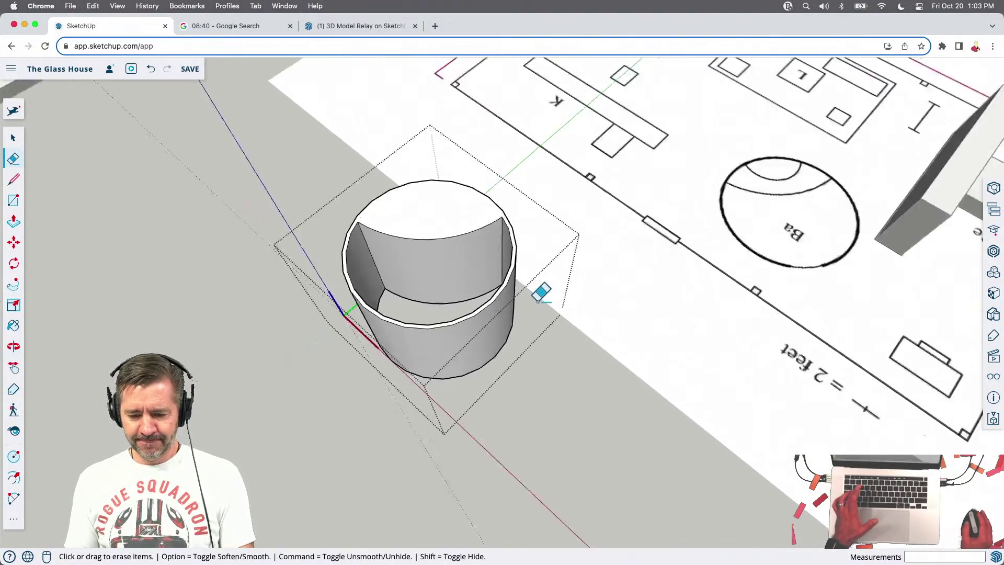
{"action": "mouse_move", "coordinate": [551, 264]}
{"action": "middle_mouse_down"}
{"action": "mouse_move", "coordinate": [174, 307]}
{"action": "mouse_move", "coordinate": [656, 209]}
{"action": "mouse_move", "coordinate": [477, 381]}
{"action": "middle_mouse_up"}
{"action": "scroll", "coordinate": [461, 374], "scroll_direction": "up", "scroll_amount": 5}
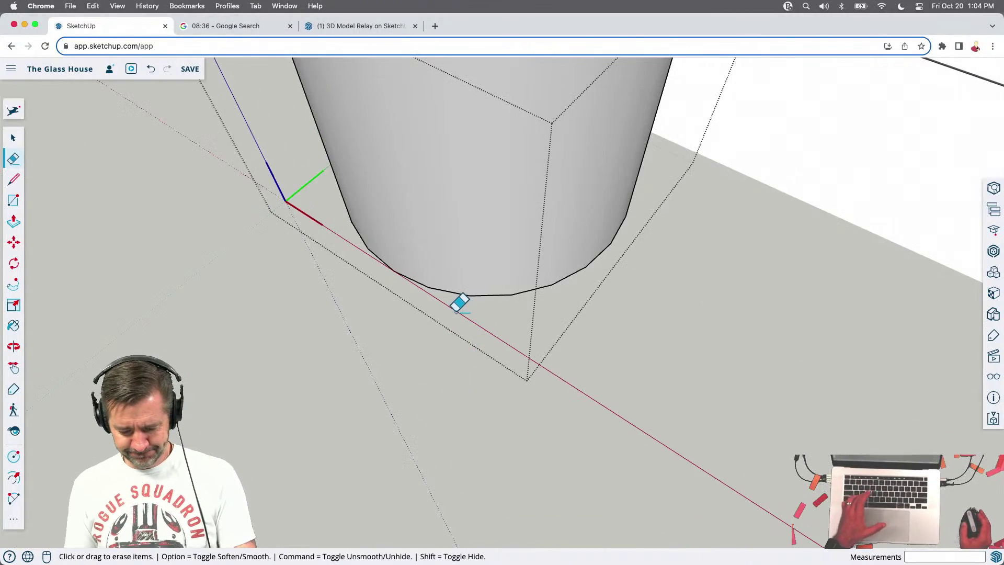
{"action": "key", "text": "l"}
{"action": "left_click", "coordinate": [469, 295]}
Draw two matching vertical door-side edges up from the cylinder's base
{"action": "scroll", "coordinate": [471, 285], "scroll_direction": "down", "scroll_amount": 4}
{"action": "middle_click_drag", "start_coordinate": [473, 273], "coordinate": [452, 93]}
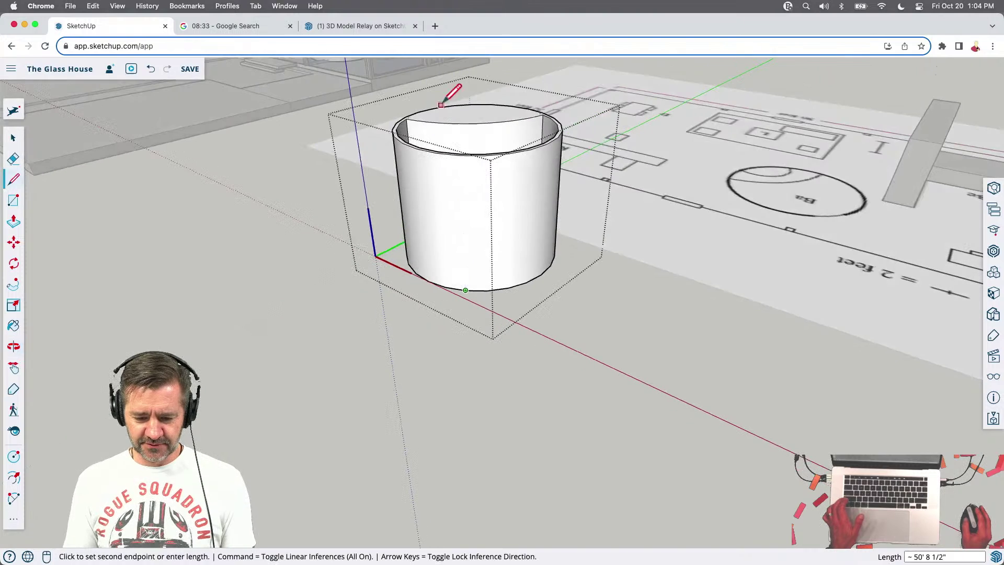
{"action": "left_click", "coordinate": [461, 199]}
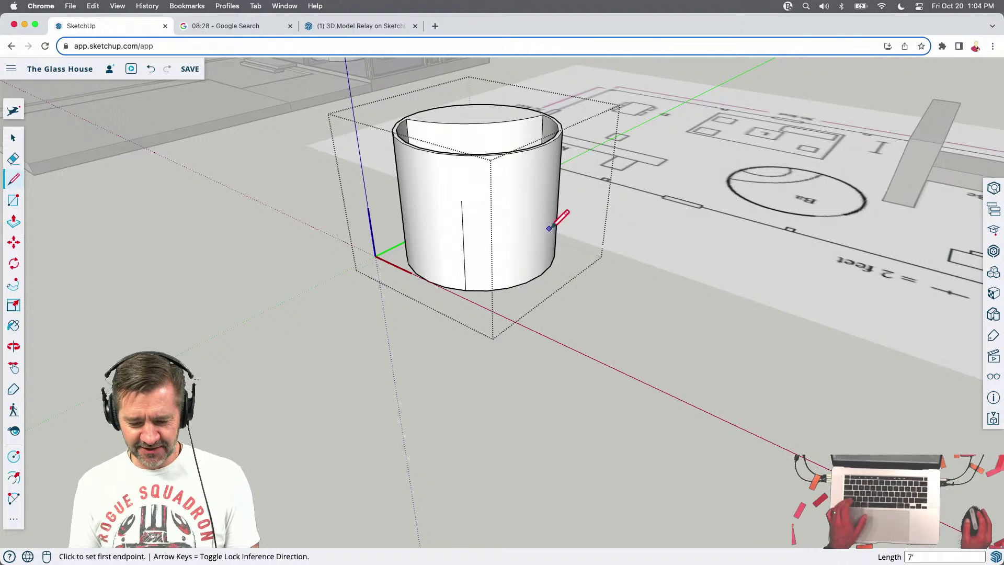
{"action": "left_click", "coordinate": [508, 285]}
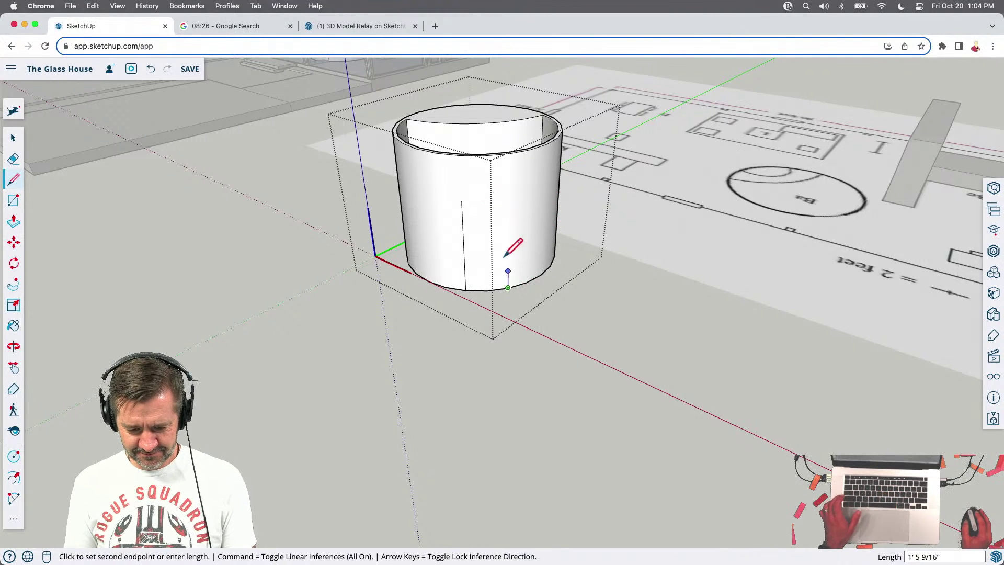
{"action": "key", "text": "Up"}
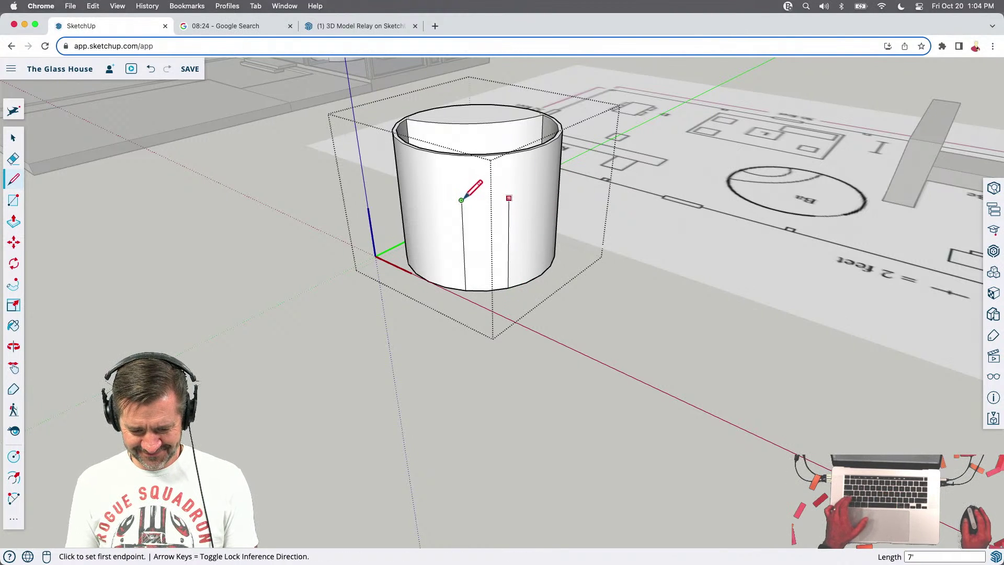
{"action": "left_click", "coordinate": [461, 200]}
{"action": "middle_click_drag", "start_coordinate": [509, 198], "coordinate": [575, 334]}
{"action": "scroll", "coordinate": [818, 385], "scroll_direction": "up", "scroll_amount": 3}
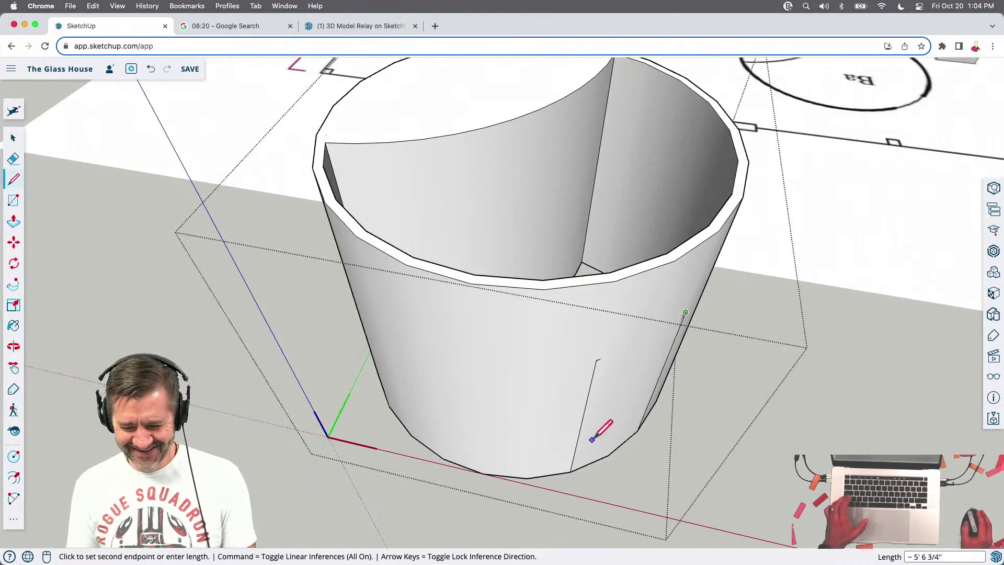
Draw a line across the cylinder's rim face to its corner
{"action": "key", "text": "p"}
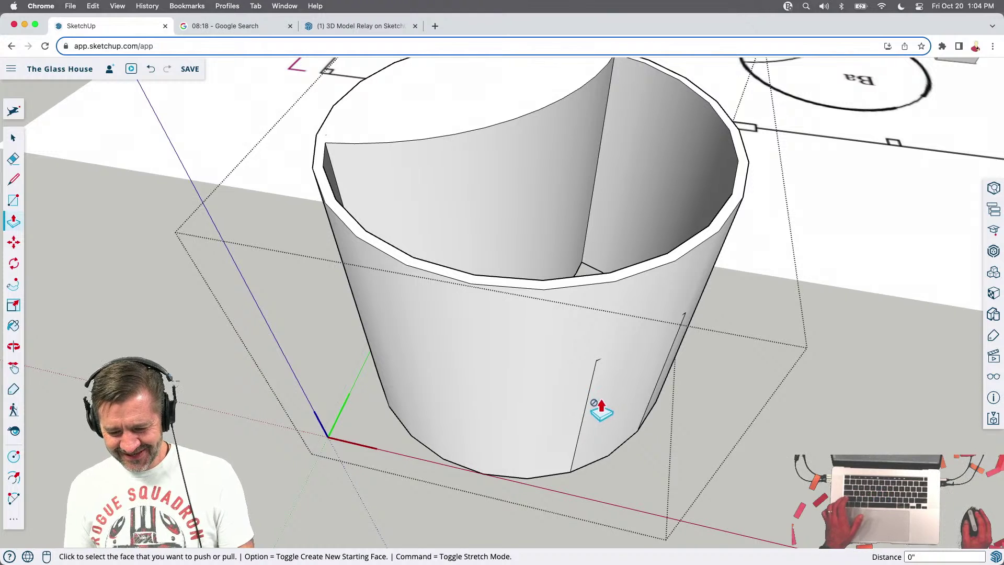
{"action": "scroll", "coordinate": [586, 402], "scroll_direction": "up", "scroll_amount": 5}
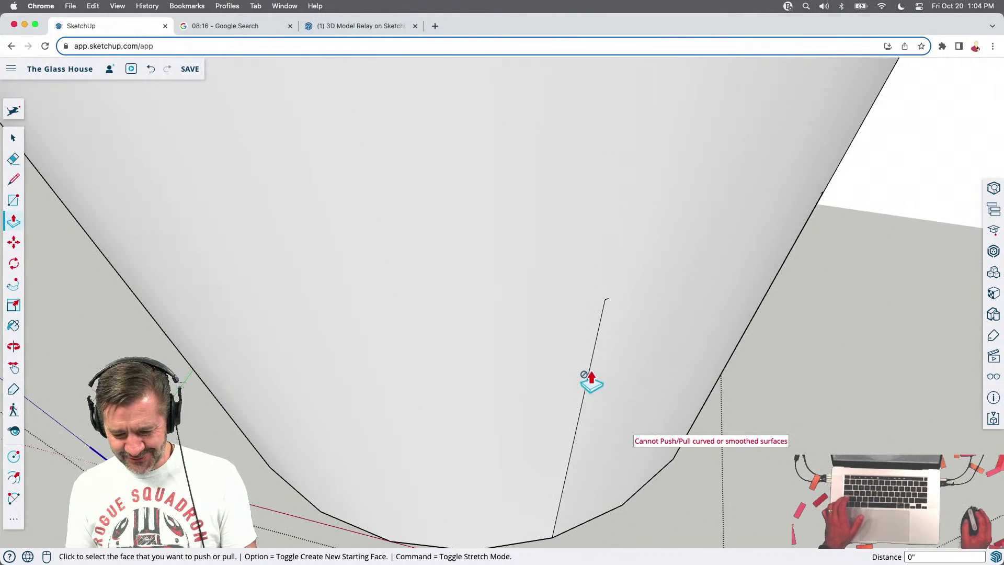
{"action": "middle_click_drag", "start_coordinate": [652, 445], "coordinate": [583, 188]}
{"action": "scroll", "coordinate": [538, 213], "scroll_direction": "down", "scroll_amount": 5}
{"action": "mouse_move", "coordinate": [538, 213]}
{"action": "middle_mouse_down"}
{"action": "mouse_move", "coordinate": [684, 385]}
{"action": "mouse_move", "coordinate": [537, 217]}
{"action": "middle_mouse_up"}
{"action": "scroll", "coordinate": [552, 275], "scroll_direction": "up", "scroll_amount": 5}
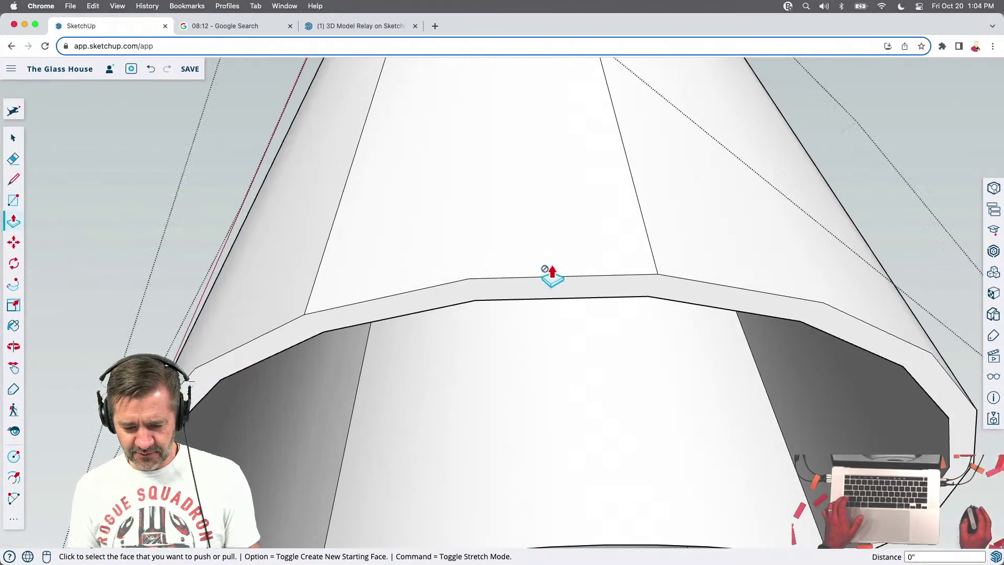
{"action": "key", "text": "l"}
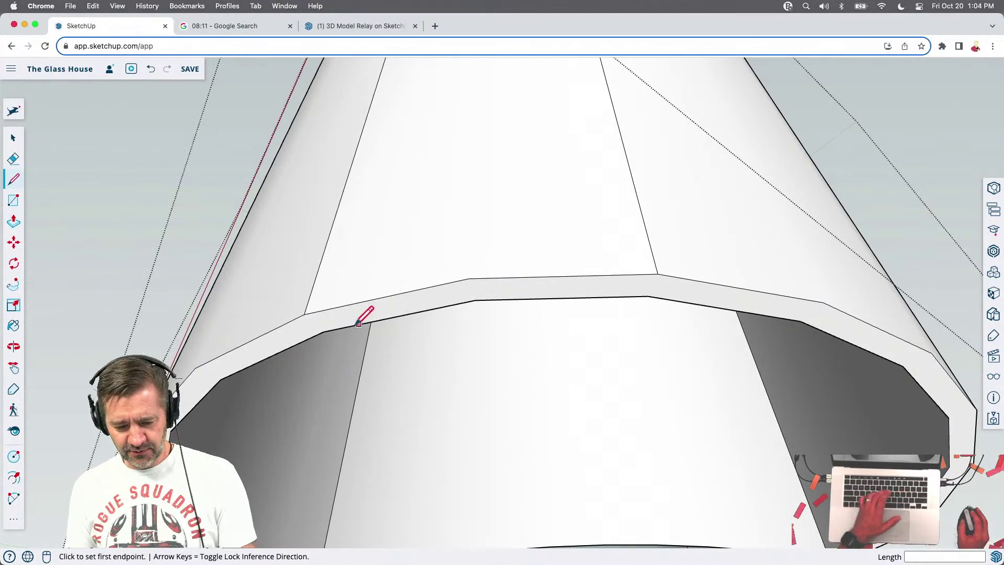
{"action": "left_click", "coordinate": [312, 312]}
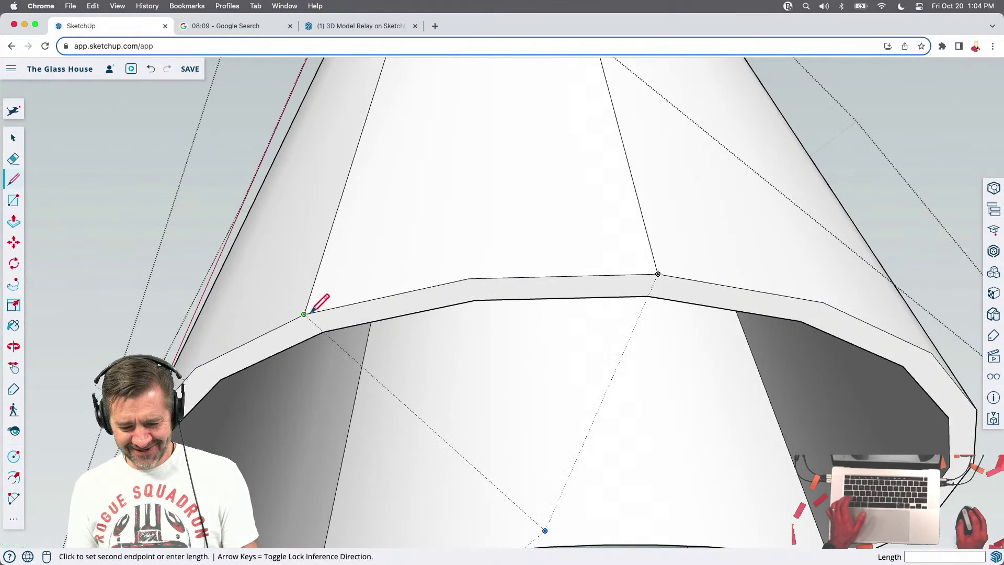
{"action": "left_click", "coordinate": [658, 274]}
{"action": "scroll", "coordinate": [503, 322], "scroll_direction": "down", "scroll_amount": 3}
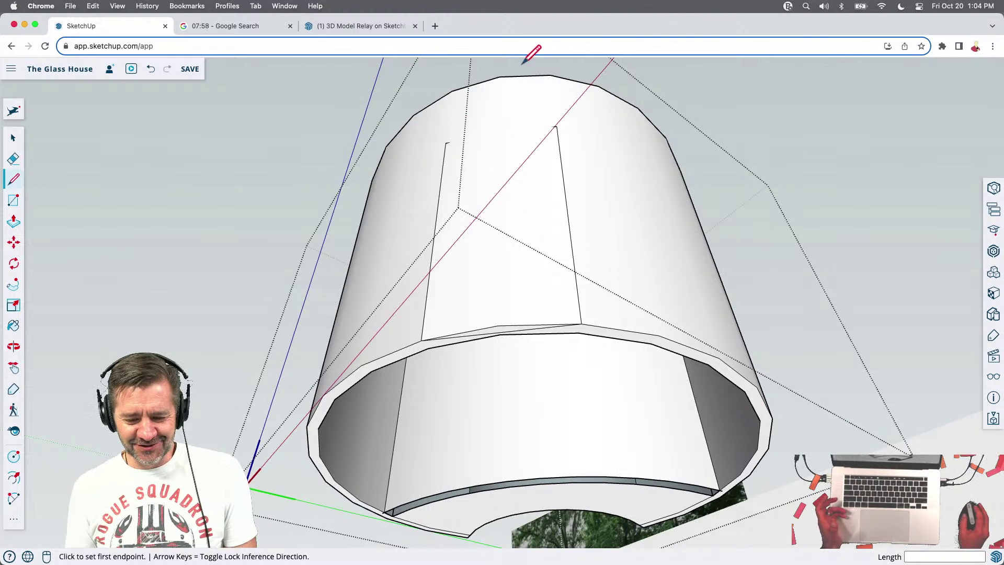
Outline the door top with a 3' edge from the rim and erase a stray bottom edge
{"action": "left_click", "coordinate": [500, 77]}
{"action": "type", "text": "3'"}
{"action": "key", "text": "Return"}
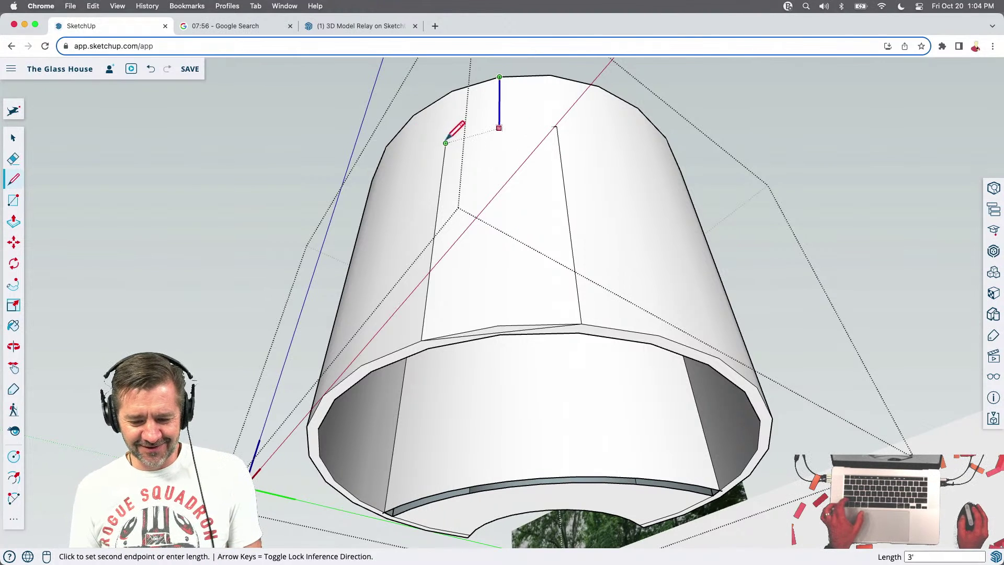
{"action": "left_click", "coordinate": [446, 142]}
{"action": "left_click", "coordinate": [498, 128]}
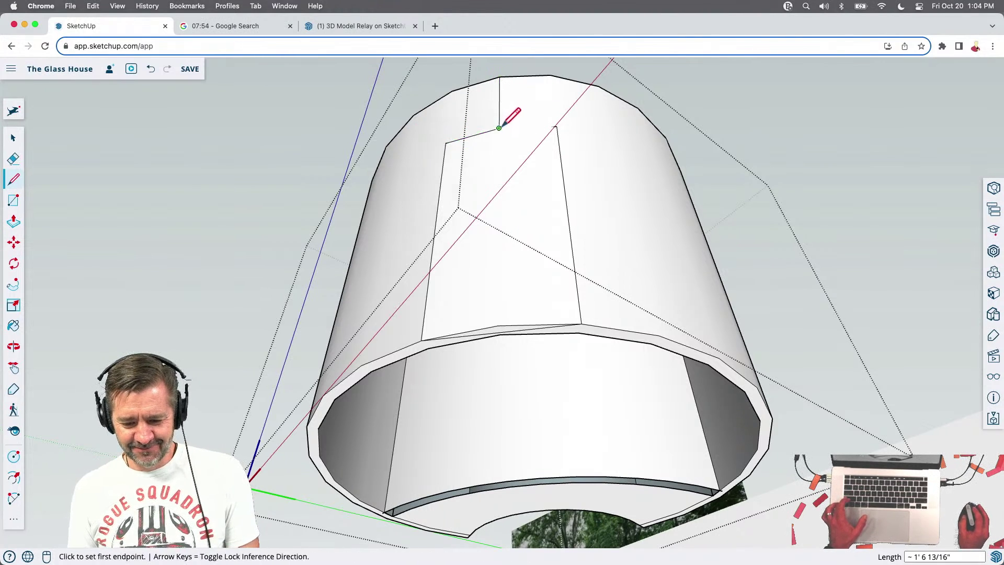
{"action": "left_click", "coordinate": [557, 126]}
{"action": "key", "text": "e"}
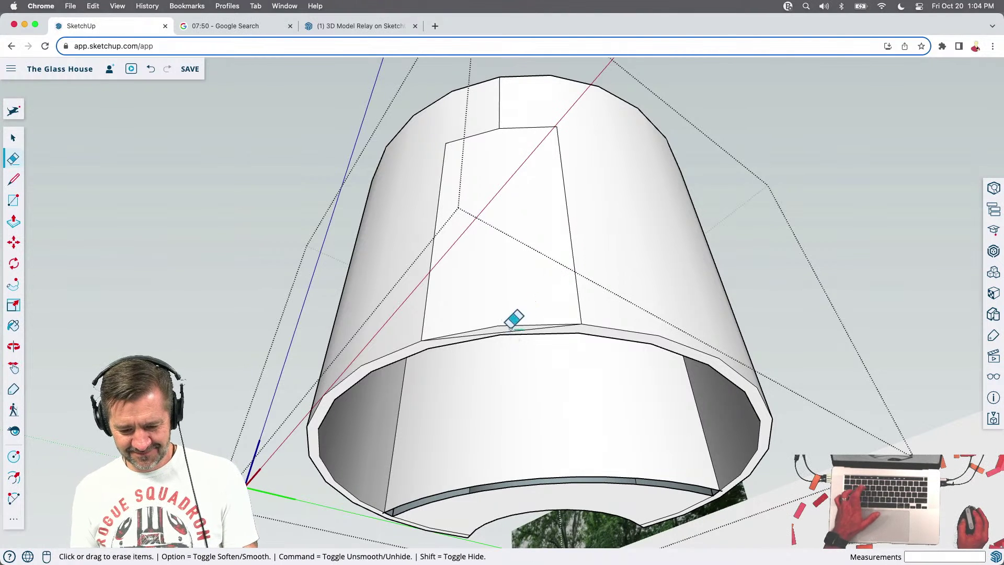
{"action": "left_click", "coordinate": [494, 326]}
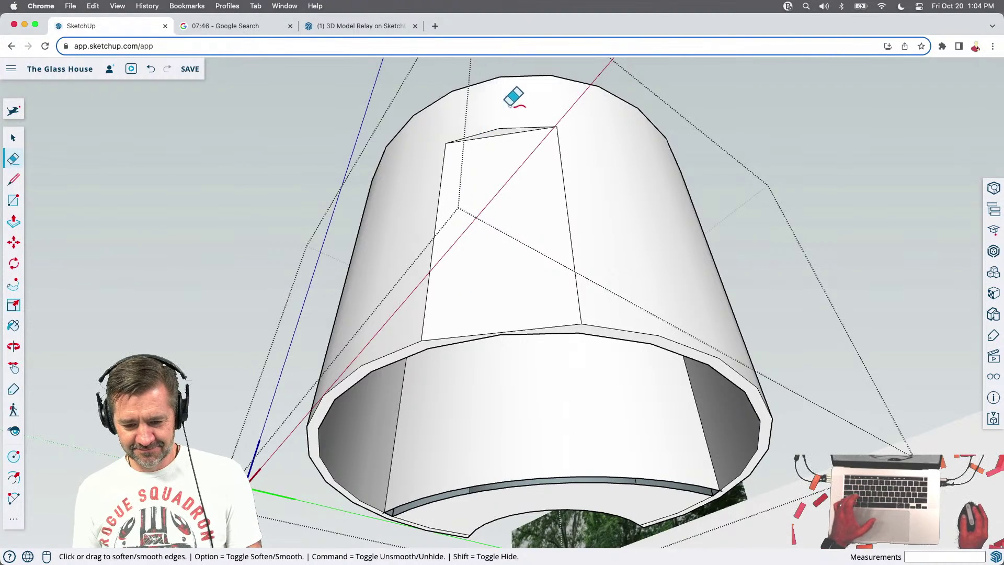
Add two short edges across the rim to close off the doorway face
{"action": "scroll", "coordinate": [525, 338], "scroll_direction": "up", "scroll_amount": 5}
{"action": "scroll", "coordinate": [448, 239], "scroll_direction": "down", "scroll_amount": 5}
{"action": "scroll", "coordinate": [325, 357], "scroll_direction": "up", "scroll_amount": 5}
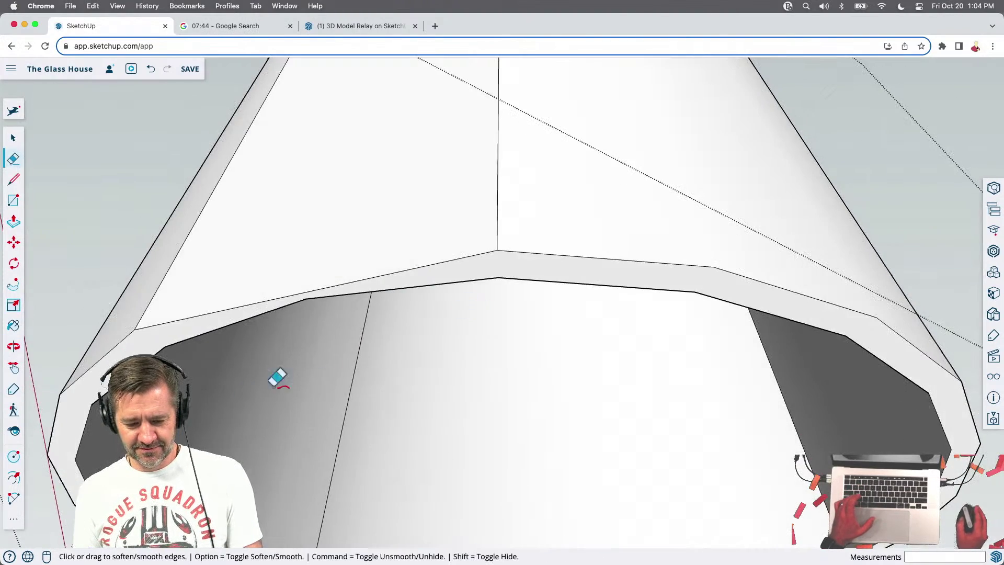
{"action": "scroll", "coordinate": [238, 386], "scroll_direction": "down", "scroll_amount": 2}
{"action": "key", "text": "l"}
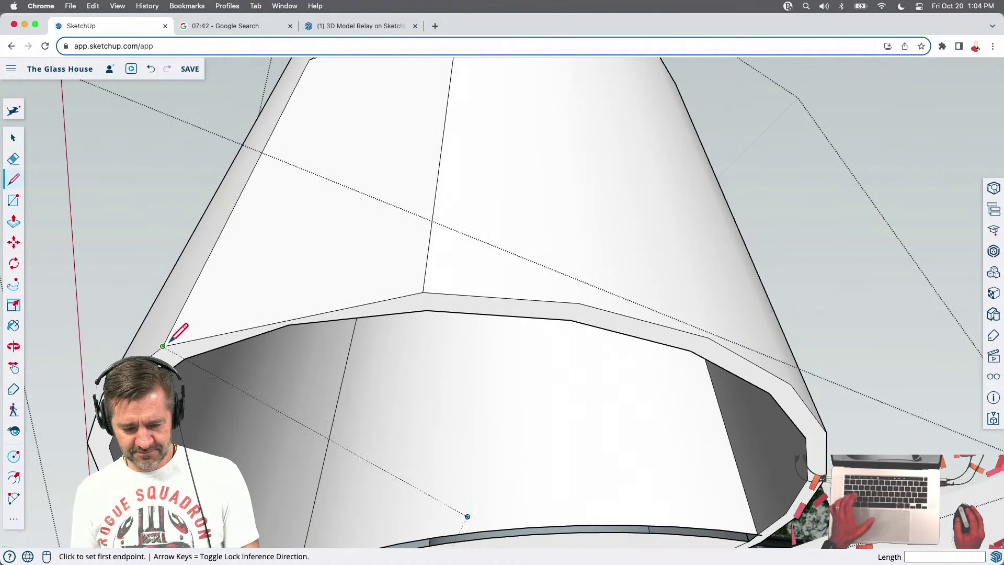
{"action": "left_click", "coordinate": [164, 344]}
{"action": "left_click", "coordinate": [185, 358]}
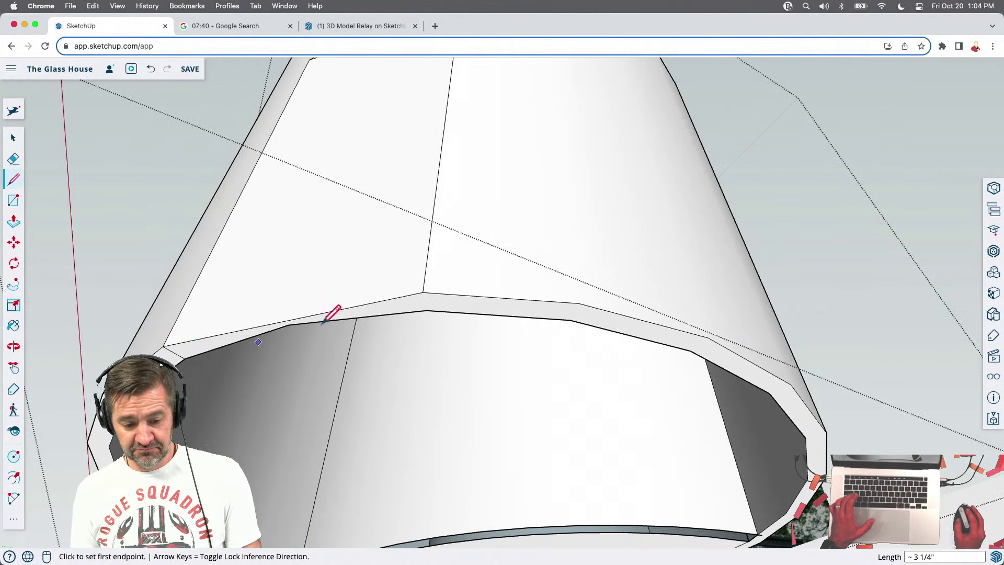
{"action": "left_click", "coordinate": [422, 292]}
{"action": "left_click", "coordinate": [426, 310]}
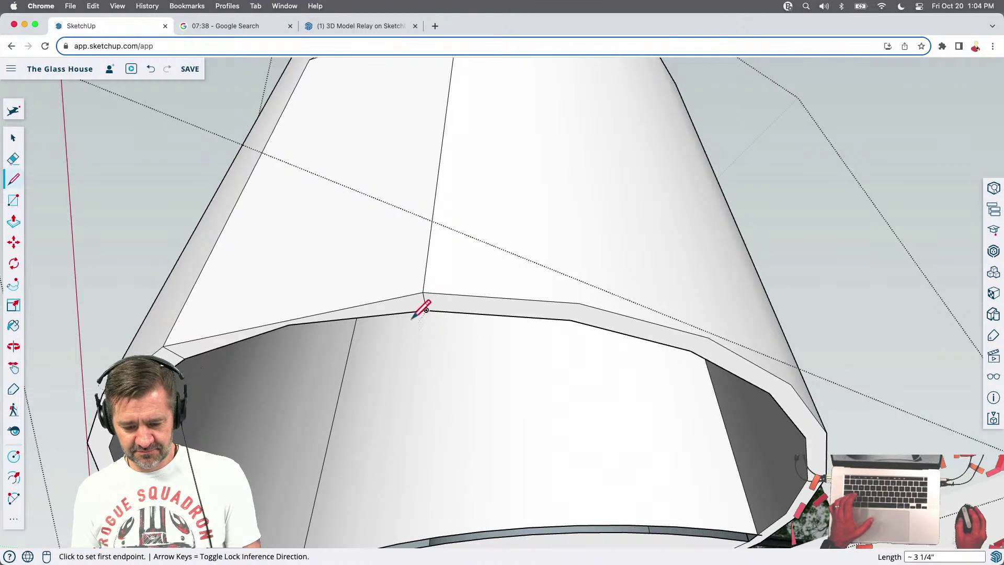
Push the doorway face through the wall, opening it into the curved interior
{"action": "key", "text": "p"}
{"action": "left_click", "coordinate": [403, 316]}
{"action": "scroll", "coordinate": [411, 313], "scroll_direction": "down", "scroll_amount": 5}
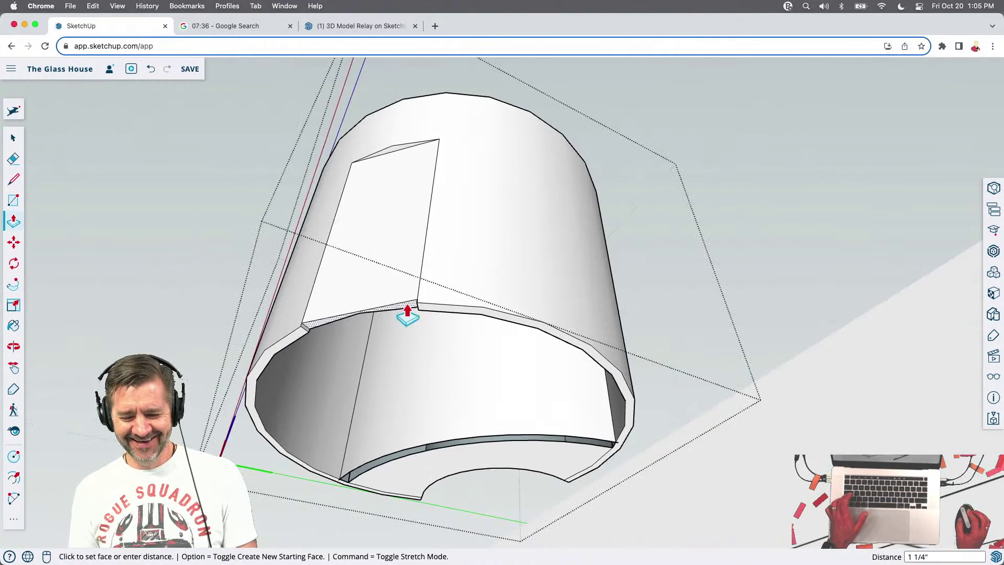
{"action": "left_click", "coordinate": [396, 162]}
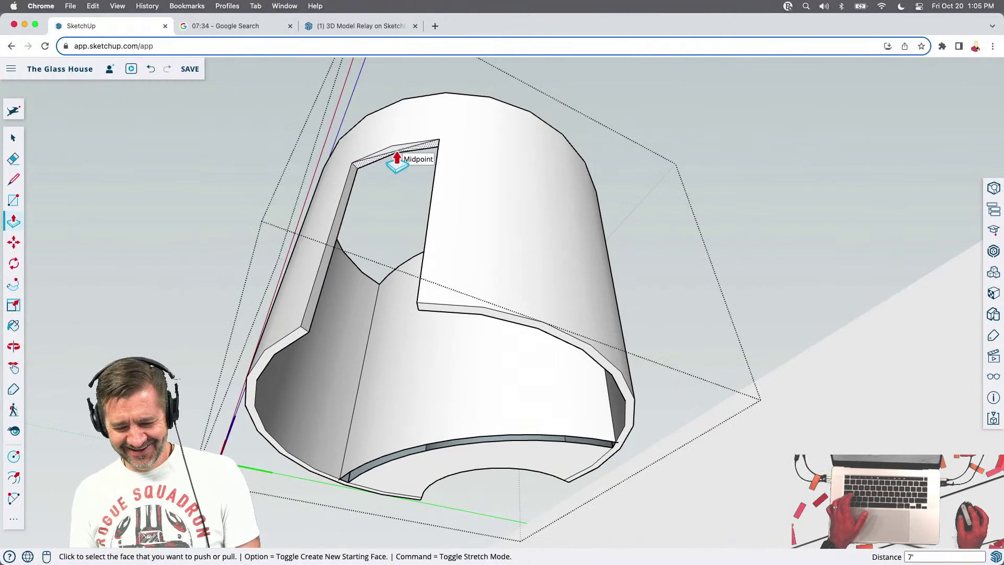
{"action": "scroll", "coordinate": [397, 162], "scroll_direction": "up", "scroll_amount": 3}
{"action": "key", "text": "e"}
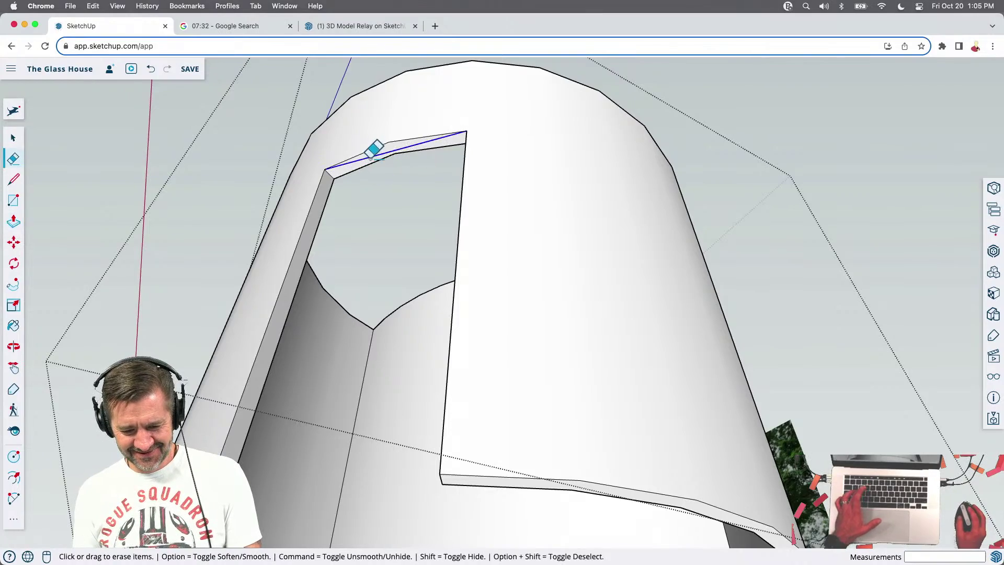
{"action": "mouse_move", "coordinate": [372, 150]}
{"action": "middle_mouse_down"}
{"action": "mouse_move", "coordinate": [430, 164]}
{"action": "mouse_move", "coordinate": [464, 460]}
{"action": "middle_mouse_up"}
{"action": "scroll", "coordinate": [464, 460], "scroll_direction": "down", "scroll_amount": 5}
{"action": "middle_click_drag", "start_coordinate": [538, 394], "coordinate": [424, 558]}
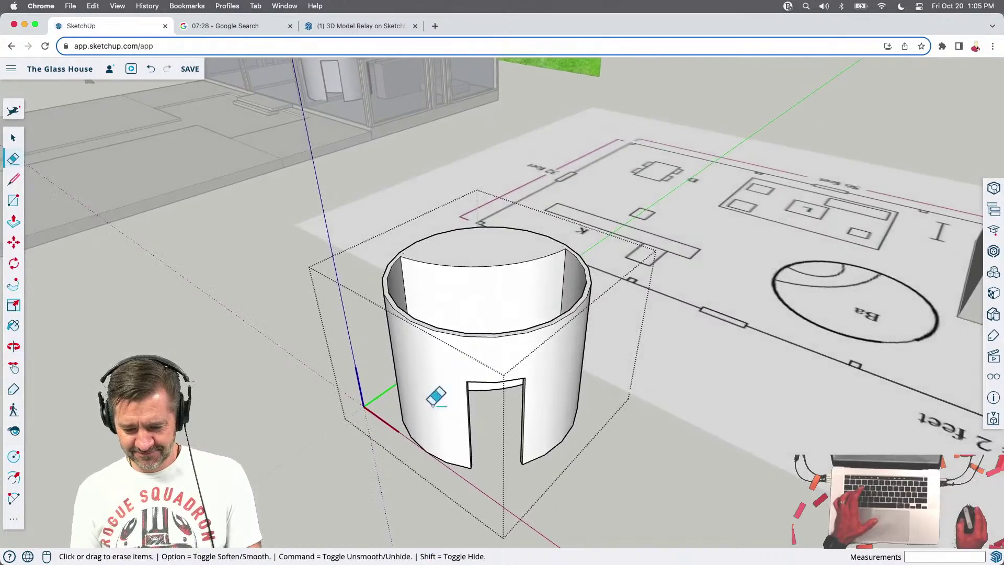
{"action": "middle_click_drag", "start_coordinate": [437, 397], "coordinate": [353, 553]}
{"action": "scroll", "coordinate": [439, 366], "scroll_direction": "up", "scroll_amount": 5}
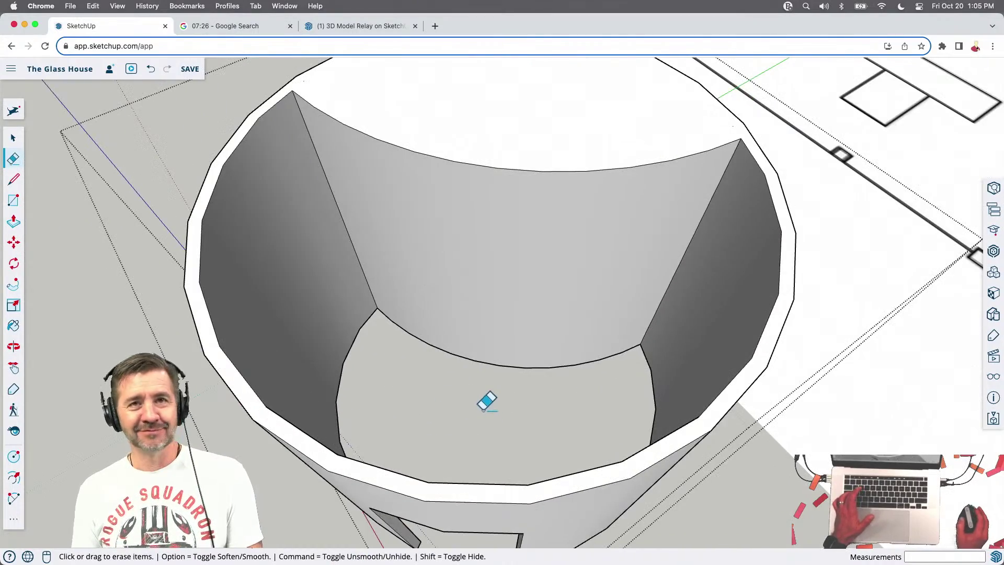
{"action": "scroll", "coordinate": [486, 401], "scroll_direction": "down", "scroll_amount": 3}
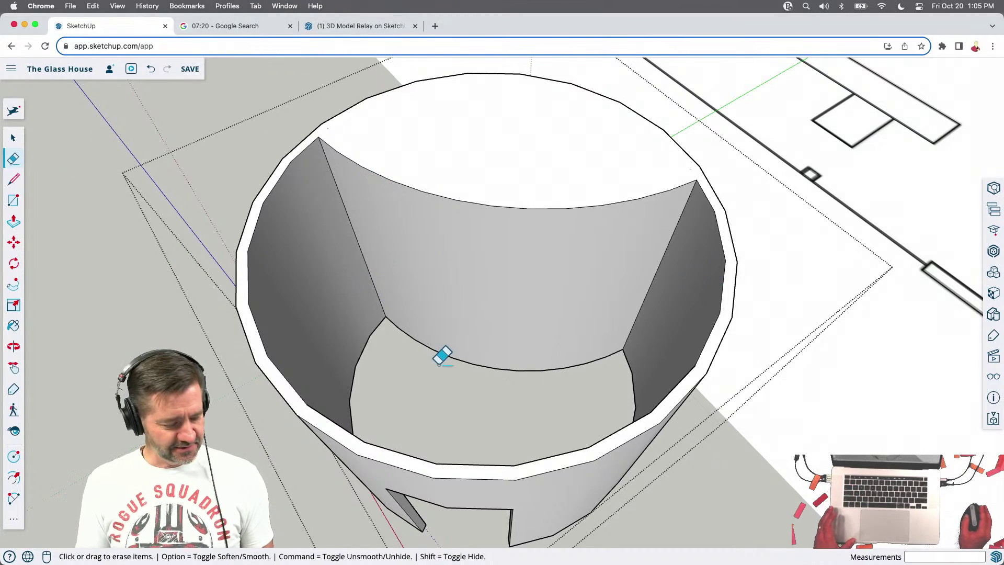
{"action": "scroll", "coordinate": [442, 356], "scroll_direction": "down", "scroll_amount": 4}
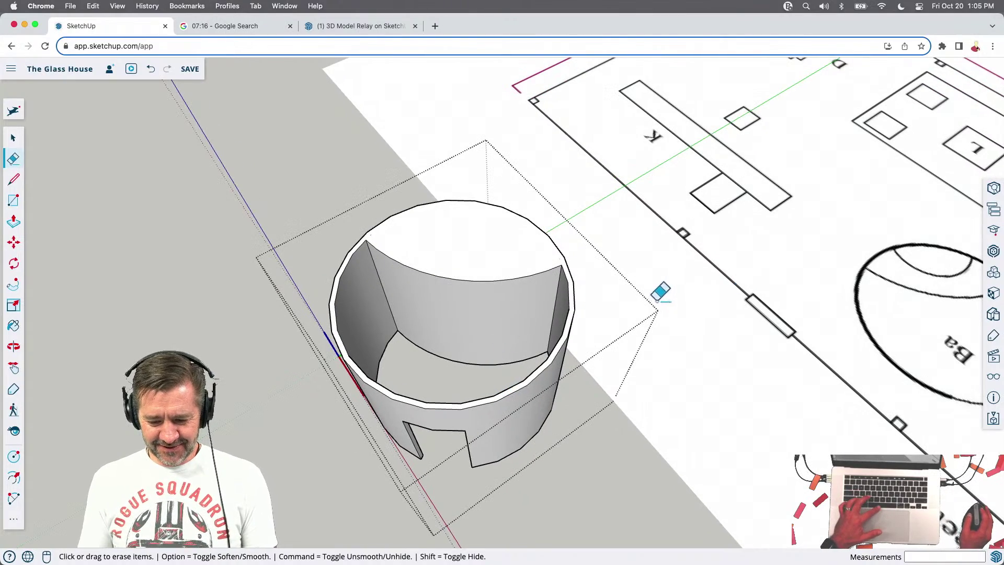
{"action": "mouse_move", "coordinate": [757, 480]}
{"action": "middle_mouse_down"}
{"action": "mouse_move", "coordinate": [557, 426]}
{"action": "mouse_move", "coordinate": [562, 437]}
{"action": "middle_mouse_up"}
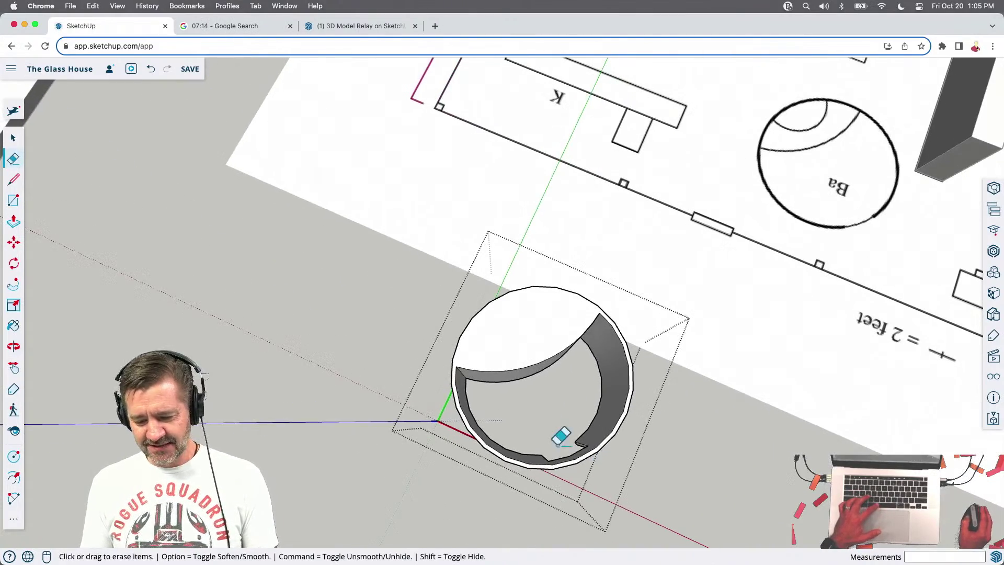
{"action": "left_click", "coordinate": [353, 26]}
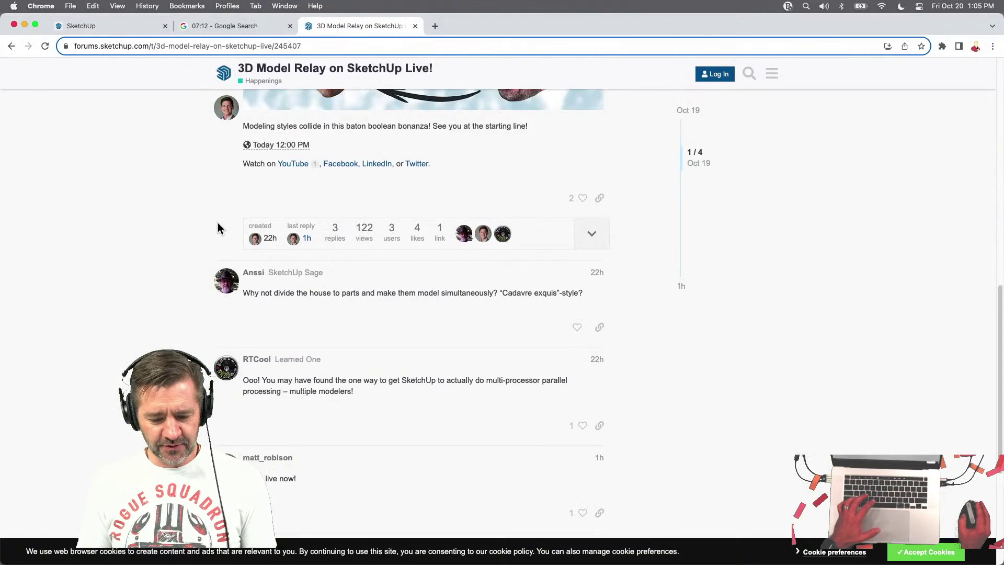
{"action": "scroll", "coordinate": [220, 224], "scroll_direction": "down", "scroll_amount": 5}
{"action": "left_click", "coordinate": [118, 26]}
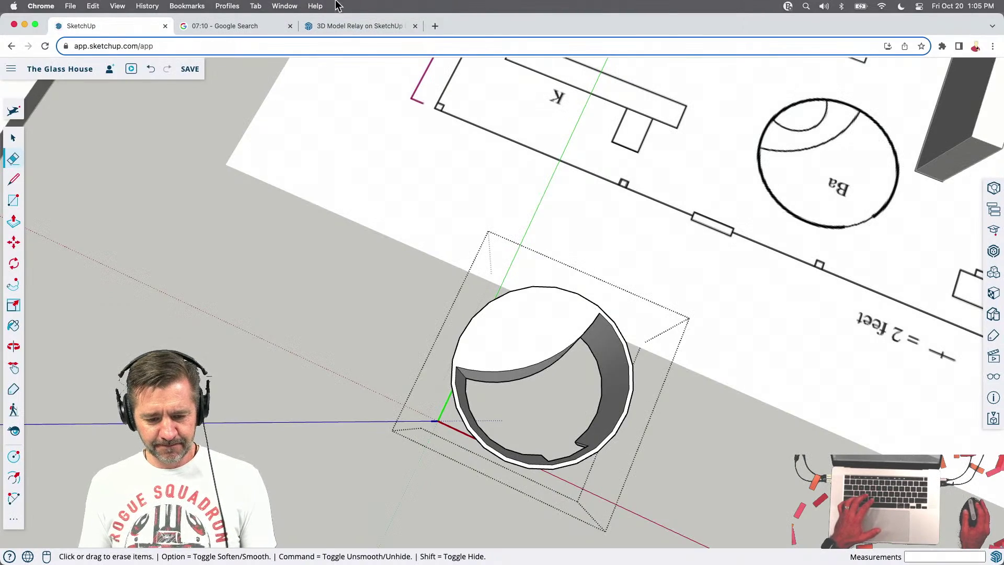
{"action": "middle_click_drag", "start_coordinate": [753, 473], "coordinate": [369, 336]}
{"action": "middle_click_drag", "start_coordinate": [648, 445], "coordinate": [55, 340]}
Open the window-frame group, then the glass wall group, for editing
{"action": "scroll", "coordinate": [375, 198], "scroll_direction": "down", "scroll_amount": 3}
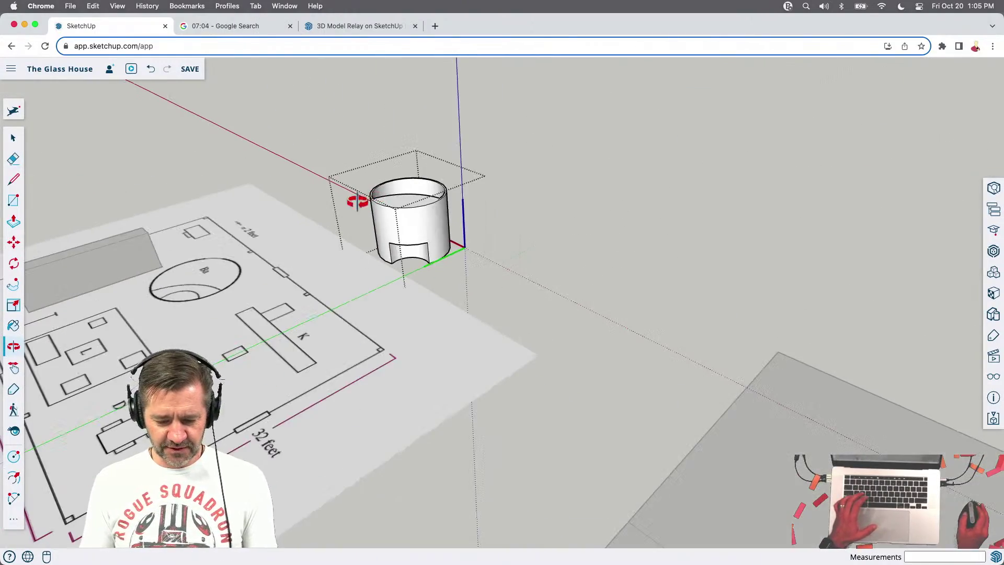
{"action": "middle_click_drag", "start_coordinate": [248, 266], "coordinate": [408, 235]}
{"action": "scroll", "coordinate": [451, 195], "scroll_direction": "up", "scroll_amount": 5}
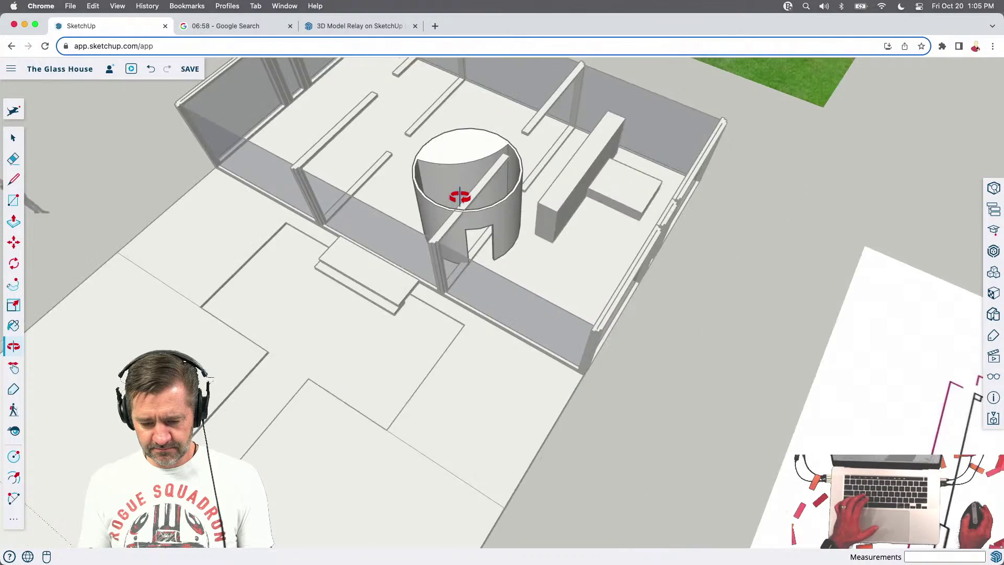
{"action": "middle_click_drag", "start_coordinate": [546, 274], "coordinate": [439, 215]}
{"action": "double_click", "coordinate": [439, 214]}
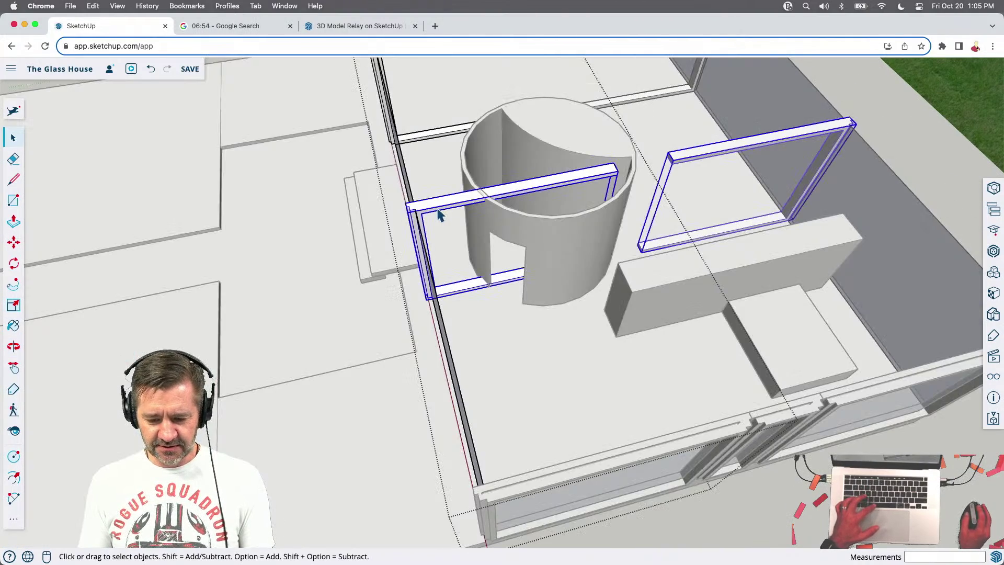
{"action": "scroll", "coordinate": [473, 207], "scroll_direction": "down", "scroll_amount": 10}
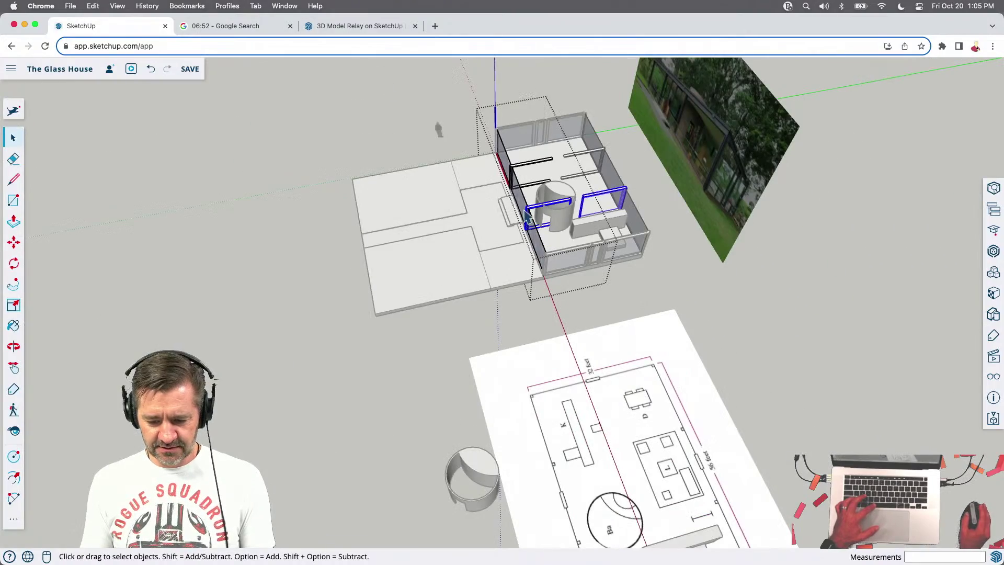
{"action": "scroll", "coordinate": [611, 159], "scroll_direction": "up", "scroll_amount": 10}
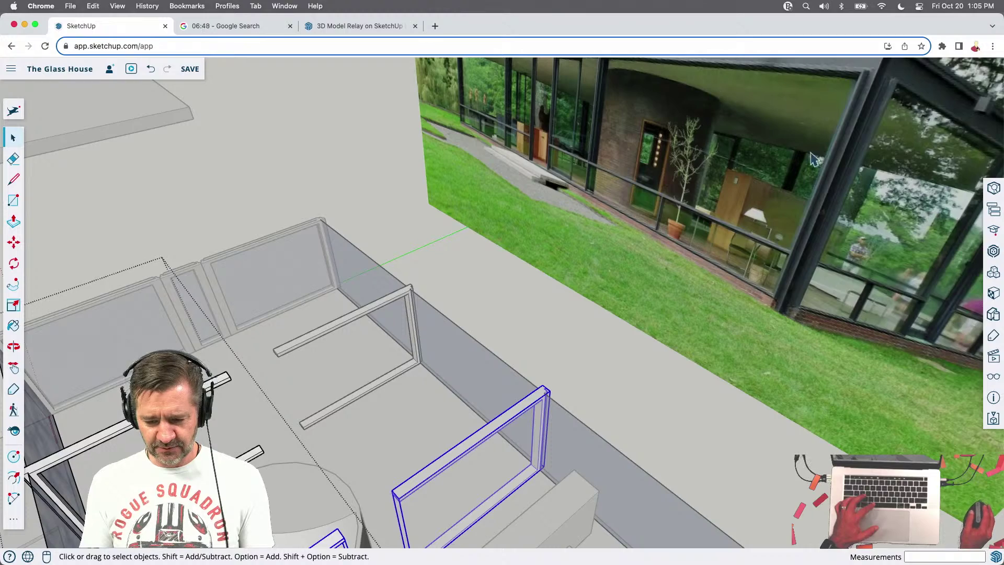
{"action": "middle_click_drag", "start_coordinate": [690, 163], "coordinate": [556, 448]}
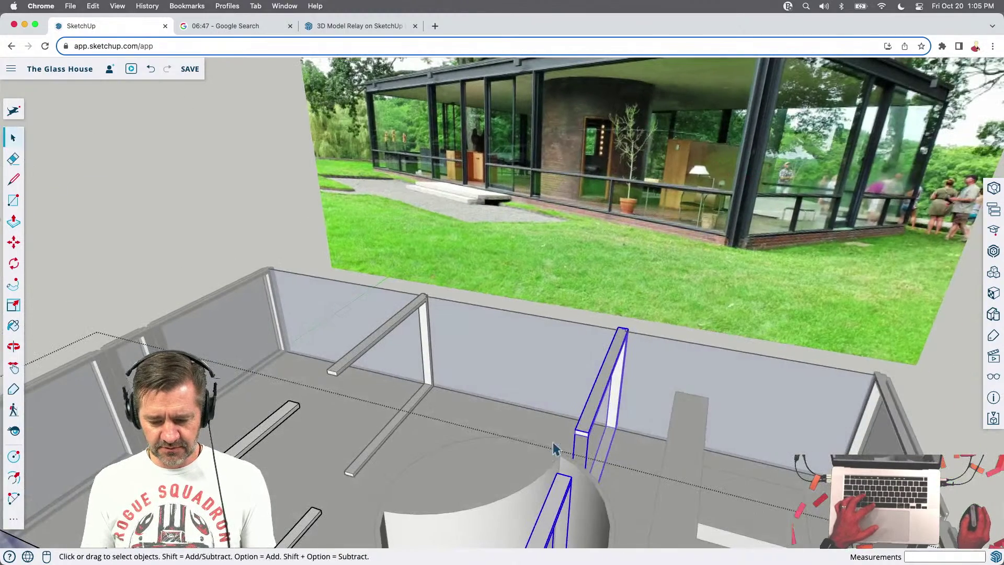
{"action": "double_click", "coordinate": [612, 383]}
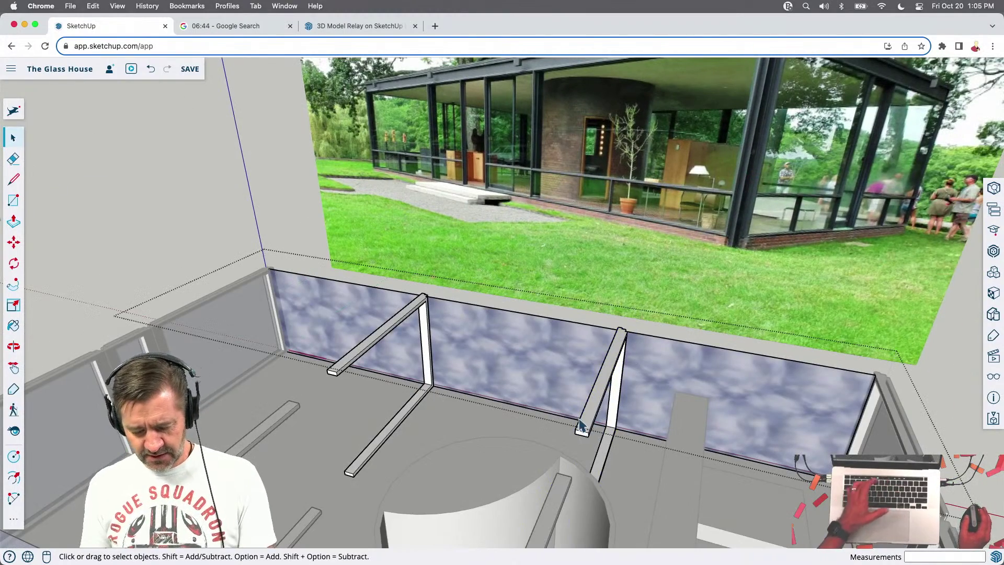
Extend the short post inside its group up to 13' 4" and clear stray edges
{"action": "key", "text": "p"}
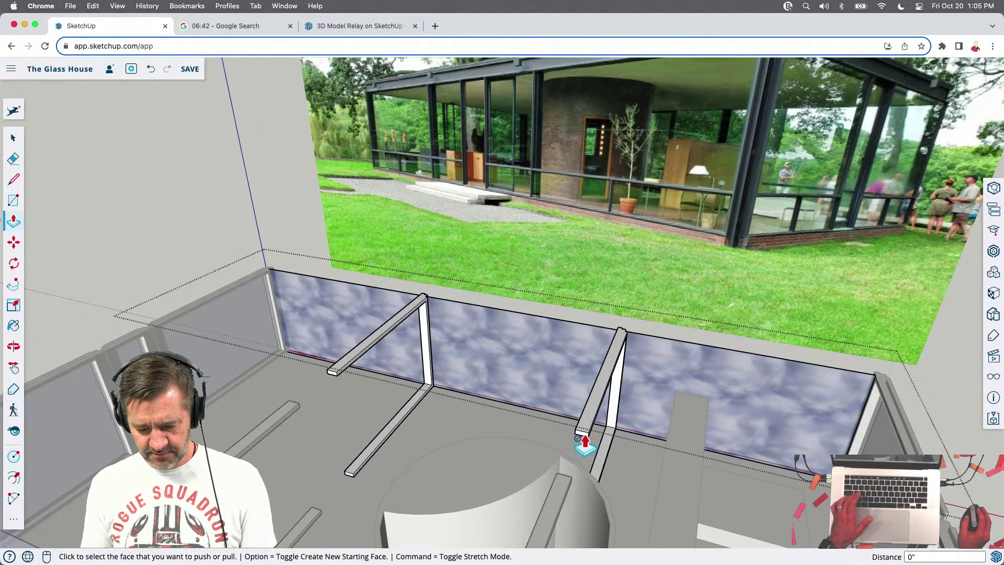
{"action": "key", "text": "space"}
{"action": "double_click", "coordinate": [584, 438]}
{"action": "key", "text": "p"}
{"action": "left_click", "coordinate": [583, 439]}
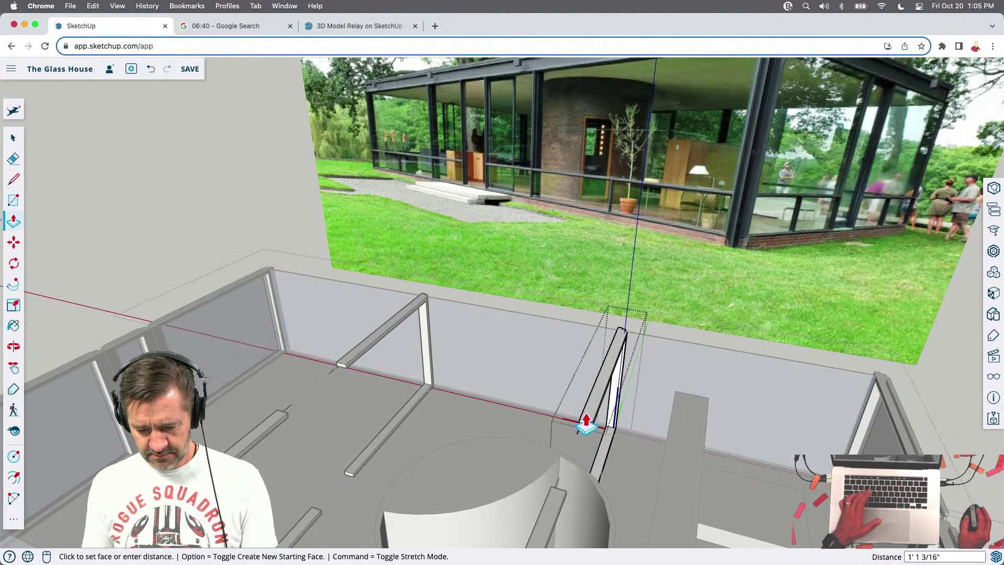
{"action": "left_click", "coordinate": [617, 388]}
{"action": "key", "text": "e"}
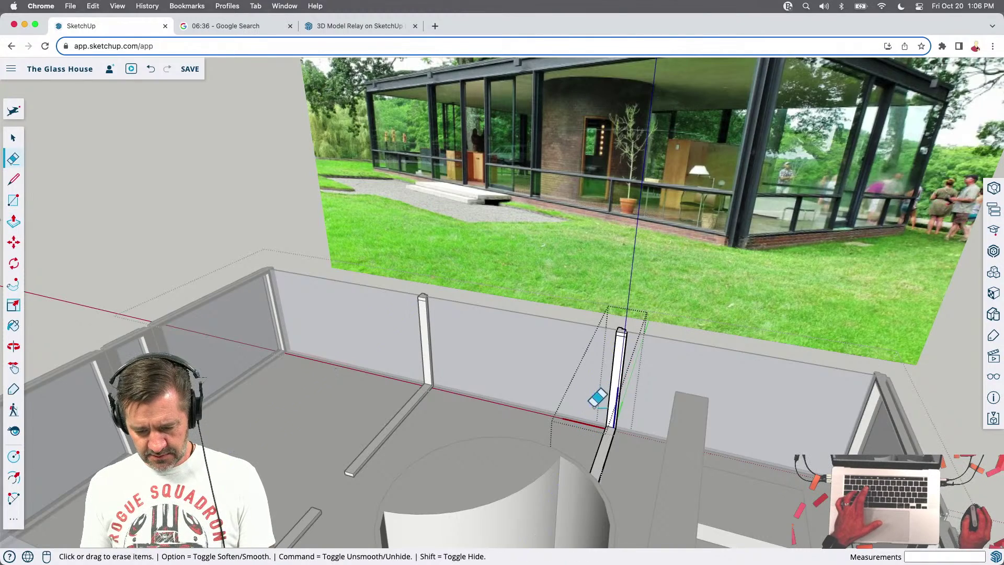
{"action": "scroll", "coordinate": [625, 313], "scroll_direction": "up", "scroll_amount": 3}
{"action": "mouse_move", "coordinate": [626, 342]}
{"action": "middle_mouse_down"}
{"action": "mouse_move", "coordinate": [563, 309]}
{"action": "mouse_move", "coordinate": [616, 504]}
{"action": "mouse_move", "coordinate": [554, 496]}
{"action": "mouse_move", "coordinate": [566, 461]}
{"action": "middle_mouse_up"}
{"action": "scroll", "coordinate": [594, 425], "scroll_direction": "down", "scroll_amount": 5}
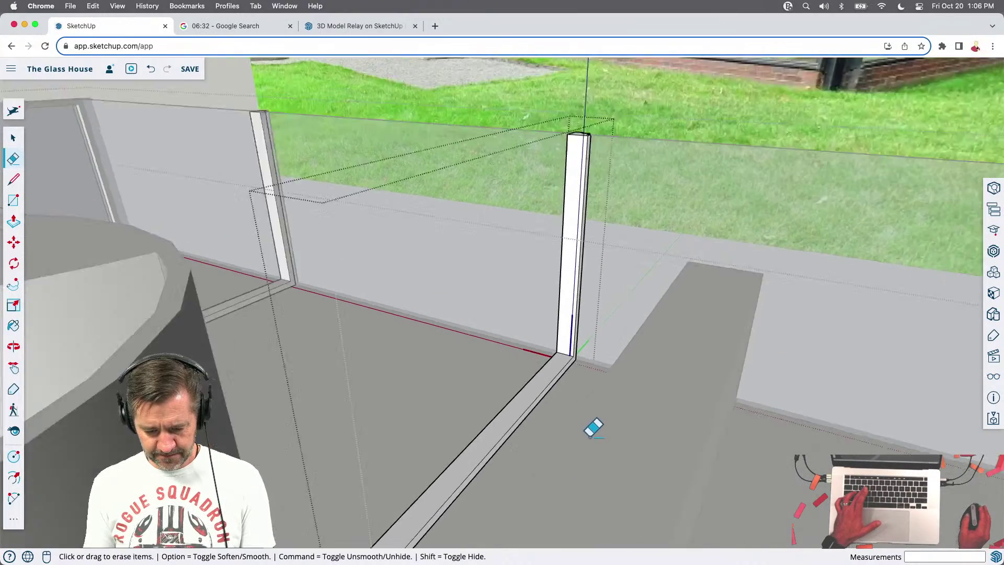
Push the floor beam's end face back so it stops at the post
{"action": "key", "text": "p"}
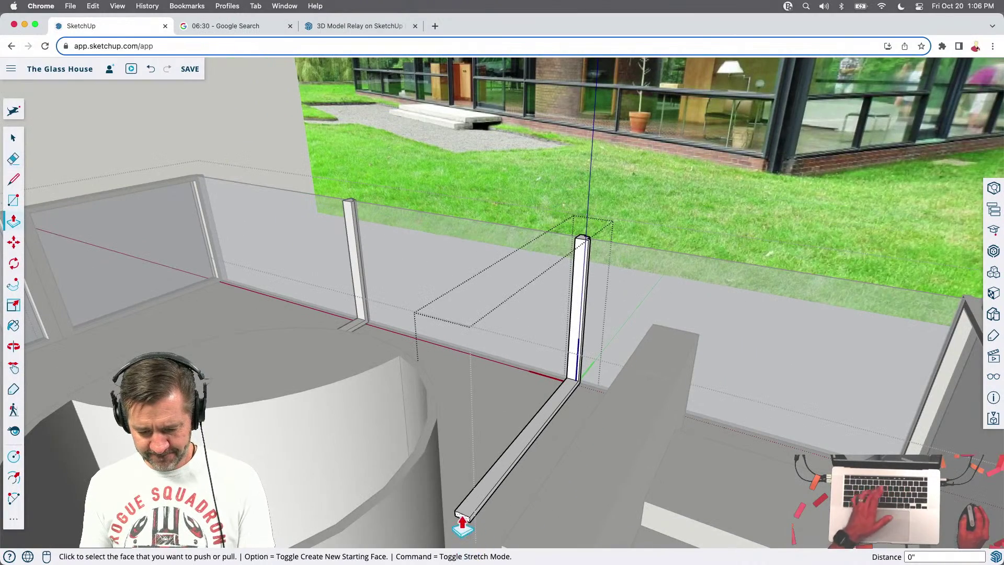
{"action": "left_click", "coordinate": [462, 518]}
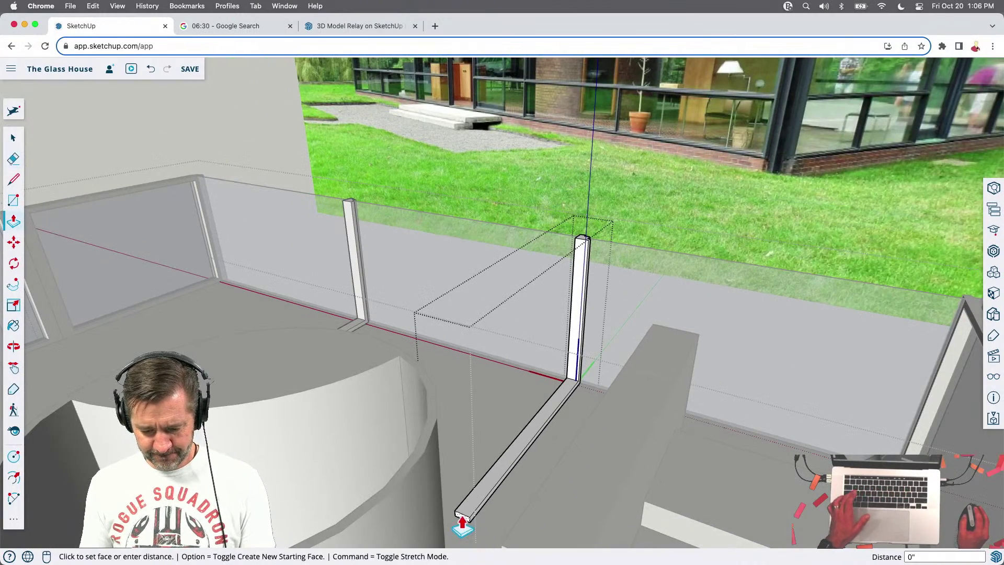
{"action": "left_click", "coordinate": [575, 335]}
{"action": "scroll", "coordinate": [578, 393], "scroll_direction": "up", "scroll_amount": 5}
{"action": "key", "text": "e"}
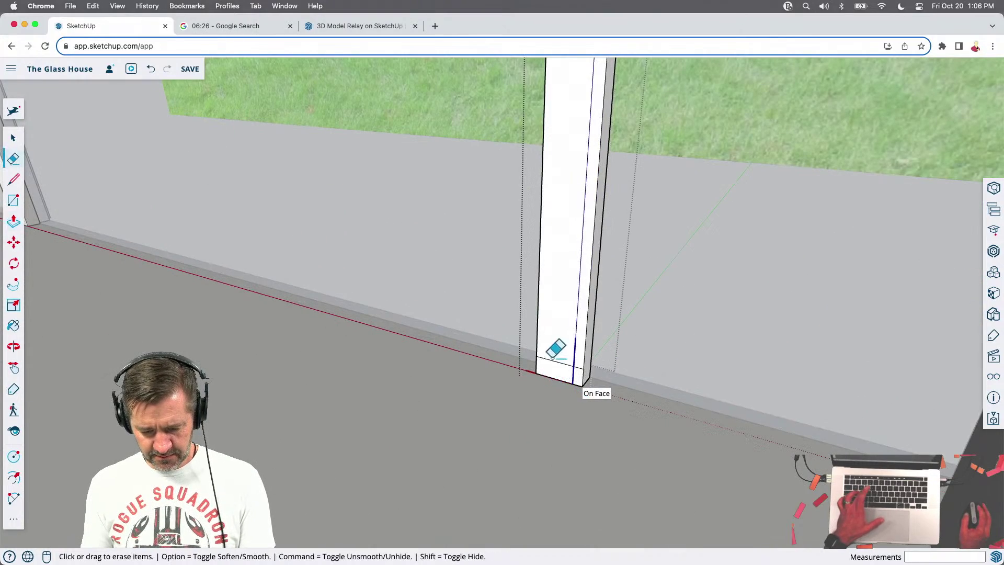
{"action": "scroll", "coordinate": [557, 357], "scroll_direction": "down", "scroll_amount": 5}
{"action": "key", "text": "space"}
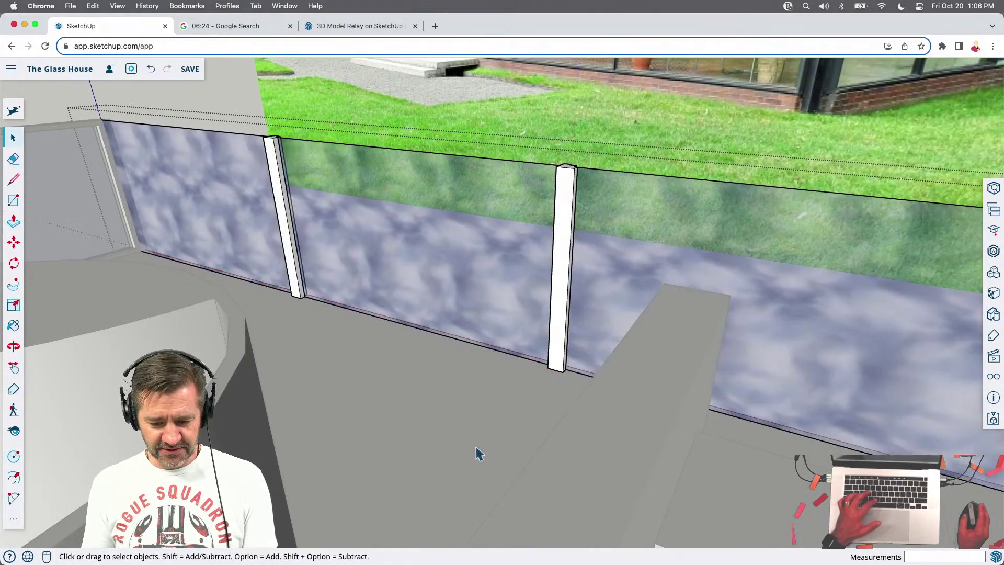
{"action": "scroll", "coordinate": [475, 455], "scroll_direction": "down", "scroll_amount": 3}
{"action": "scroll", "coordinate": [395, 268], "scroll_direction": "down", "scroll_amount": 3}
{"action": "middle_click_drag", "start_coordinate": [396, 269], "coordinate": [486, 316]}
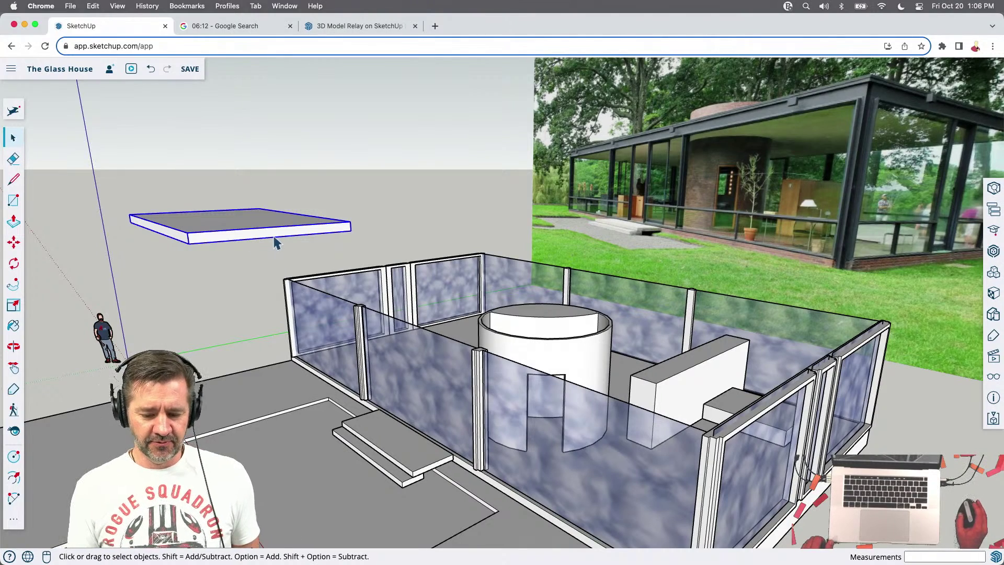
Move the gray slab and snap its corner onto the top corner of the glass walls
{"action": "scroll", "coordinate": [218, 246], "scroll_direction": "up", "scroll_amount": 3}
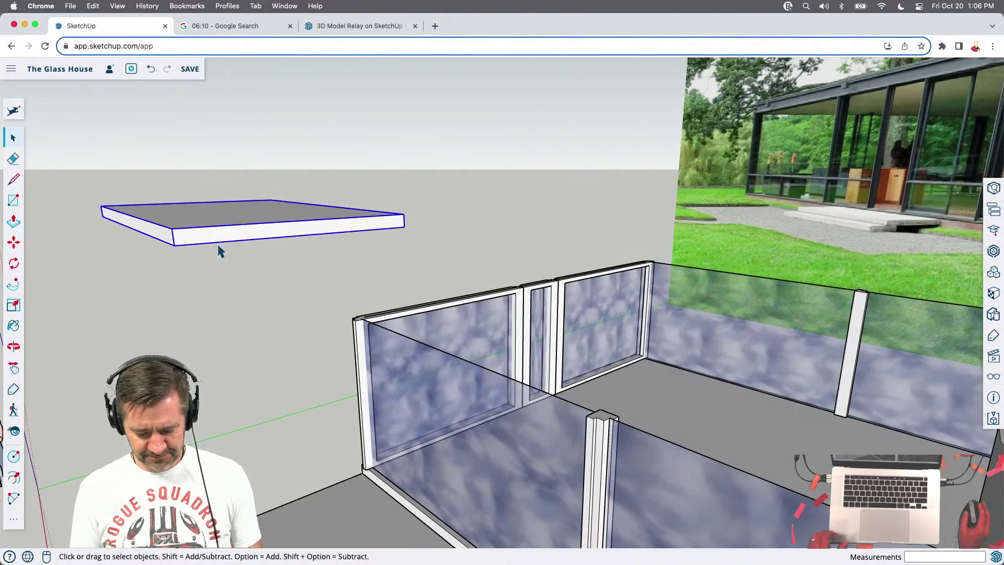
{"action": "key", "text": "m"}
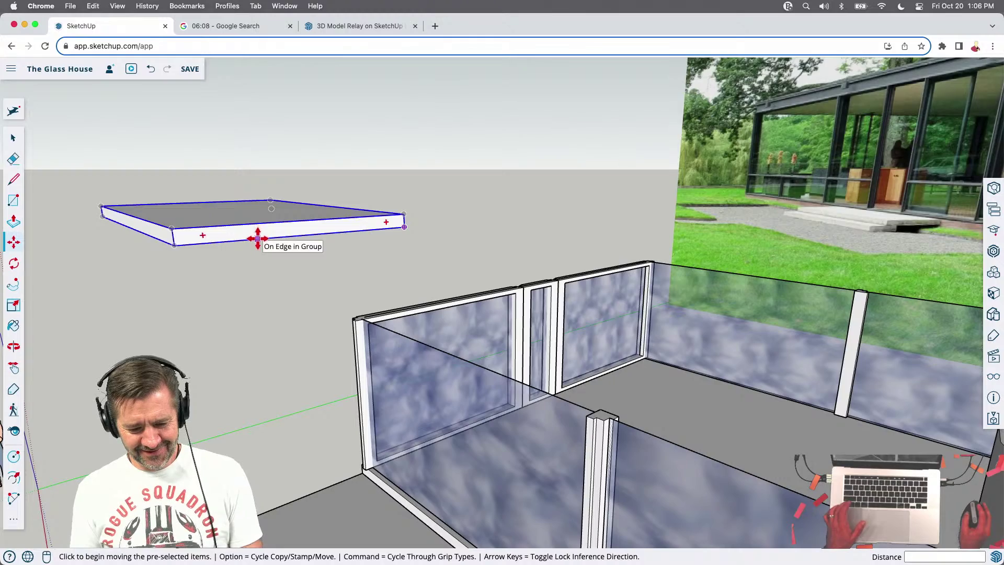
{"action": "left_click", "coordinate": [257, 239]}
{"action": "scroll", "coordinate": [89, 168], "scroll_direction": "down", "scroll_amount": 5}
{"action": "scroll", "coordinate": [328, 237], "scroll_direction": "up", "scroll_amount": 5}
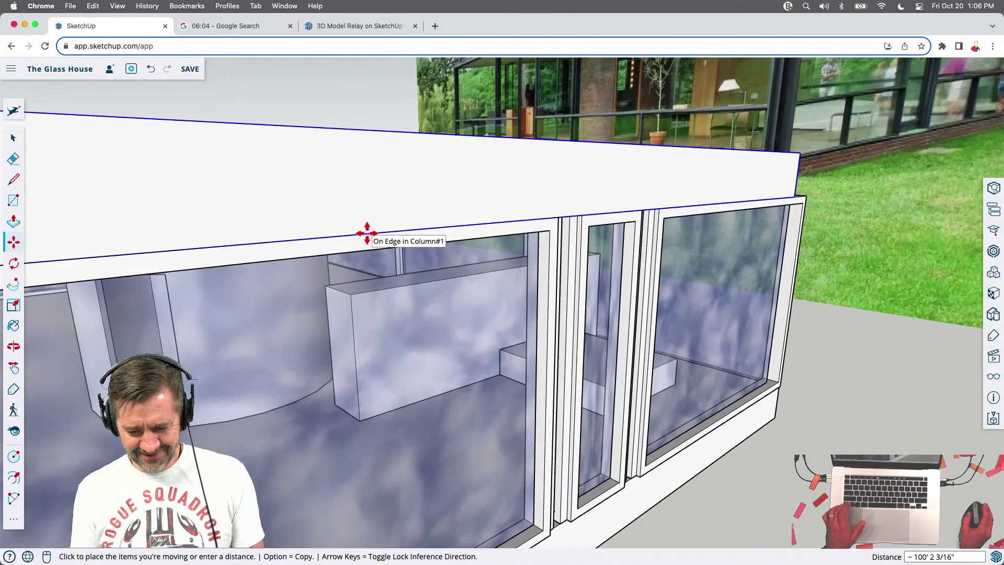
{"action": "left_click", "coordinate": [367, 233]}
{"action": "scroll", "coordinate": [367, 232], "scroll_direction": "down", "scroll_amount": 5}
{"action": "left_click", "coordinate": [52, 264]}
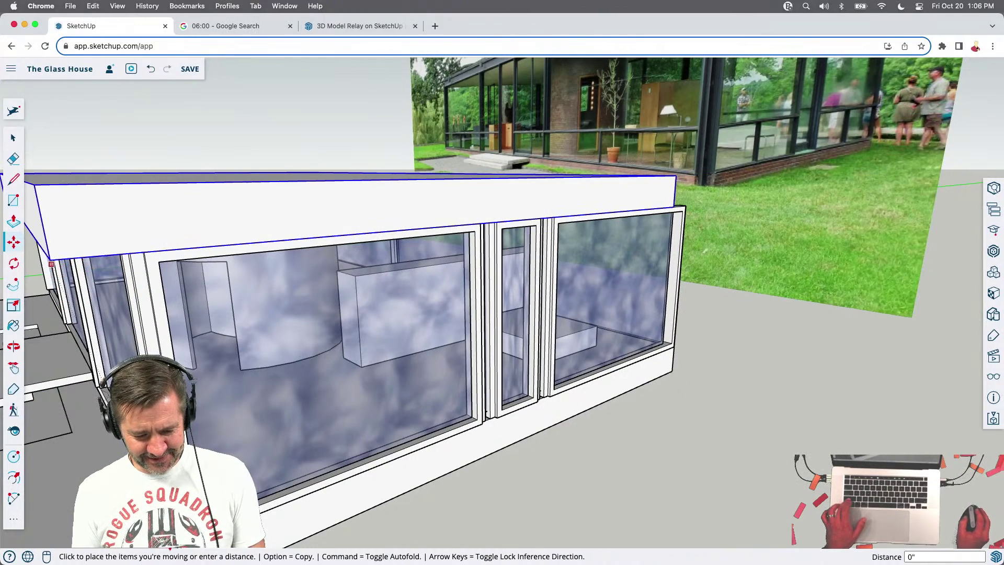
{"action": "scroll", "coordinate": [51, 264], "scroll_direction": "down", "scroll_amount": 5}
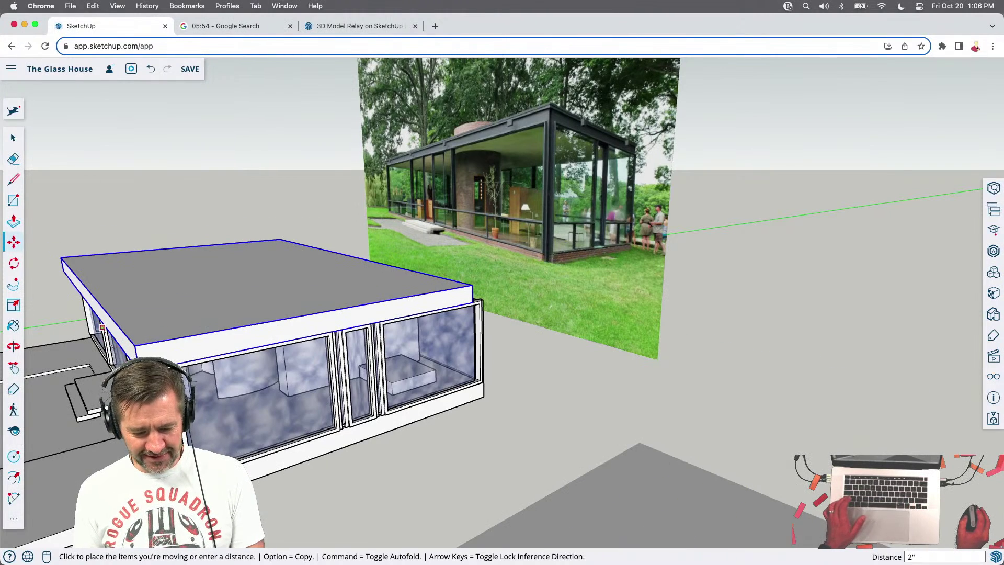
{"action": "left_click", "coordinate": [101, 328]}
{"action": "left_click", "coordinate": [472, 303]}
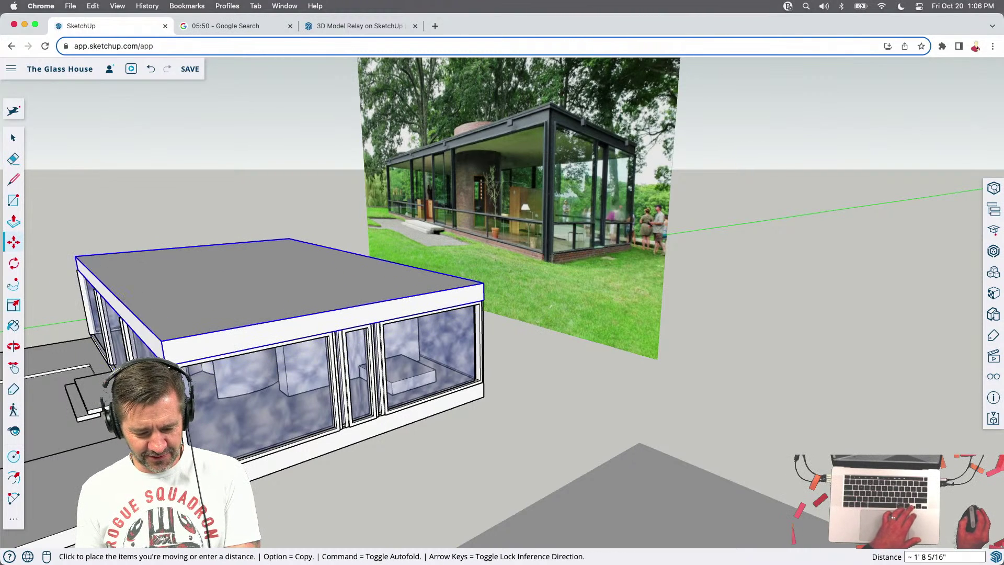
{"action": "key", "text": "Escape"}
Orbit around the glass house to check the roof slab's placement
{"action": "middle_click_drag", "start_coordinate": [493, 464], "coordinate": [685, 375]}
{"action": "scroll", "coordinate": [519, 359], "scroll_direction": "down", "scroll_amount": 3}
{"action": "middle_click_drag", "start_coordinate": [519, 358], "coordinate": [426, 280]}
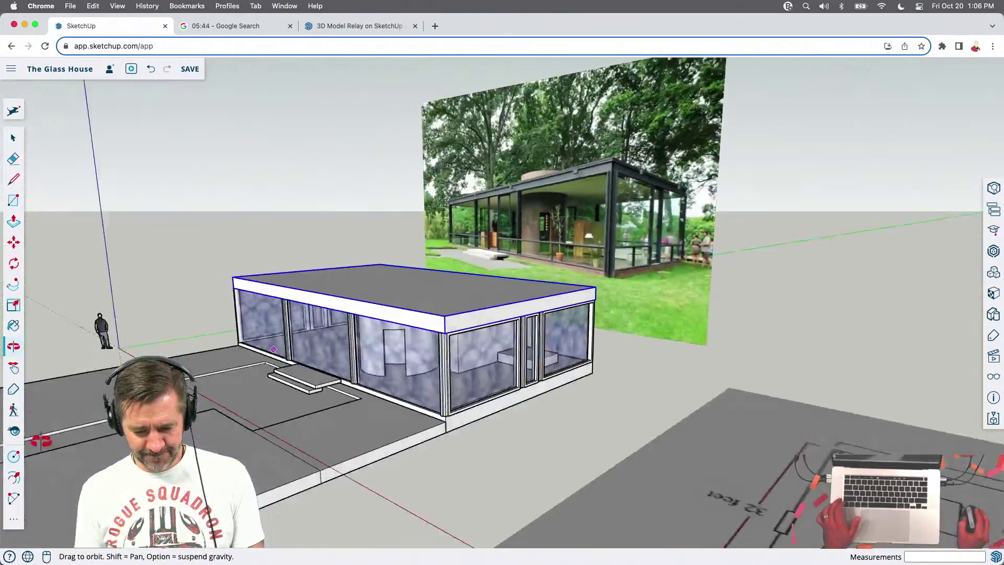
{"action": "key", "text": "m"}
{"action": "scroll", "coordinate": [442, 245], "scroll_direction": "down", "scroll_amount": 3}
{"action": "middle_click_drag", "start_coordinate": [441, 246], "coordinate": [430, 331]}
{"action": "scroll", "coordinate": [477, 359], "scroll_direction": "up", "scroll_amount": 6}
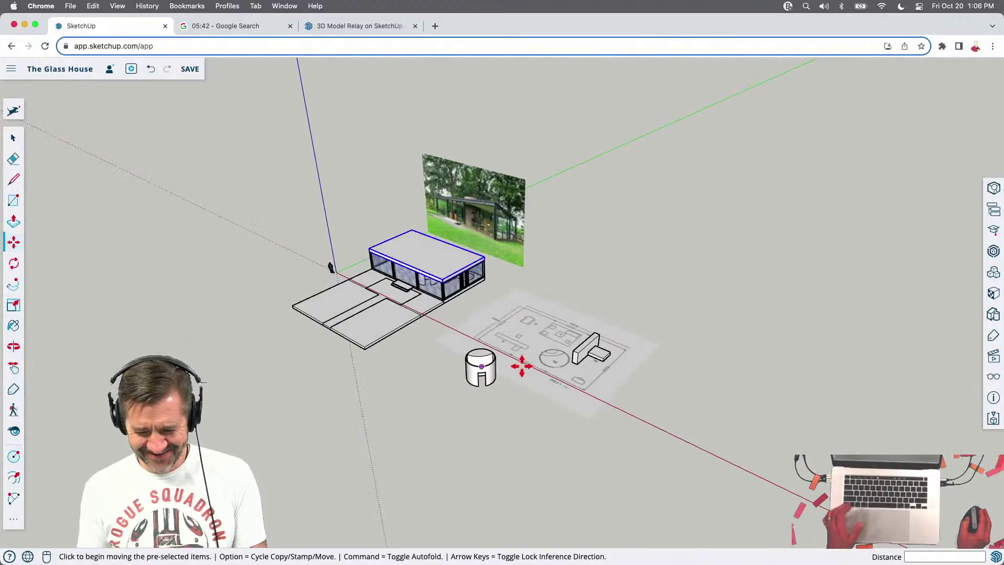
{"action": "middle_click_drag", "start_coordinate": [503, 397], "coordinate": [399, 262]}
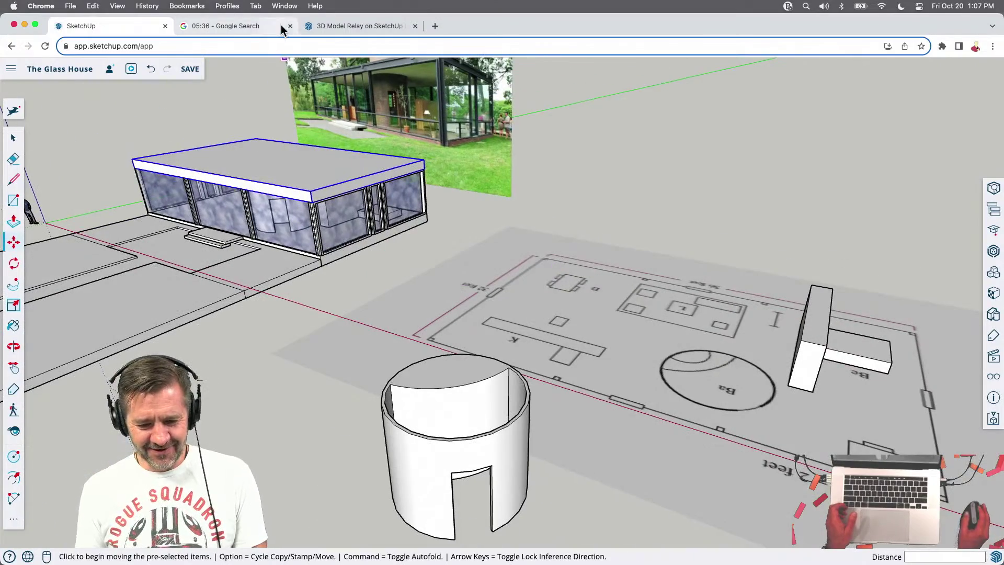
In the model relay forum thread, view the bathroom photo, then follow the Remodelista link card
{"action": "left_click", "coordinate": [340, 23]}
{"action": "scroll", "coordinate": [364, 198], "scroll_direction": "down", "scroll_amount": 10}
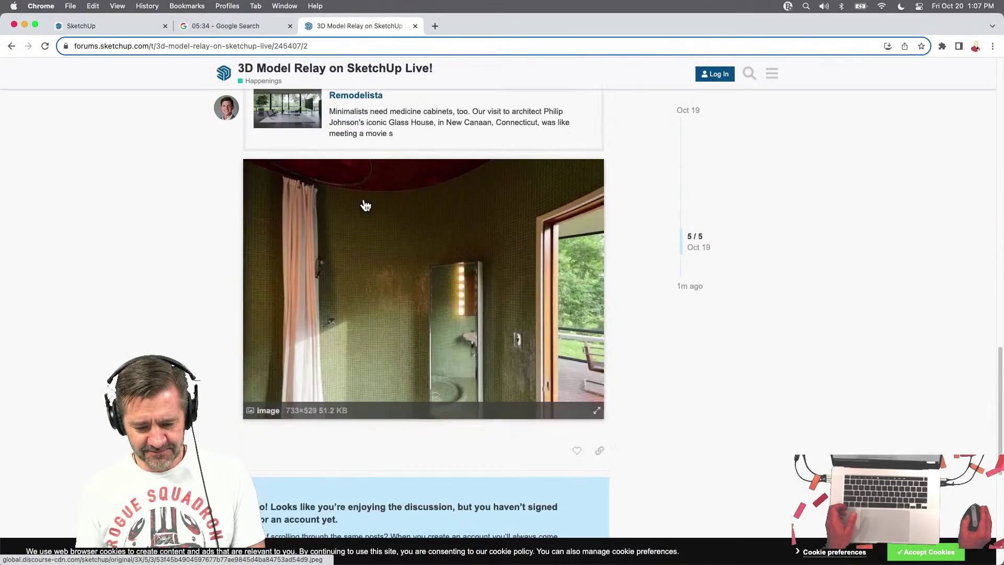
{"action": "scroll", "coordinate": [364, 204], "scroll_direction": "up", "scroll_amount": 8}
{"action": "scroll", "coordinate": [360, 204], "scroll_direction": "down", "scroll_amount": 5}
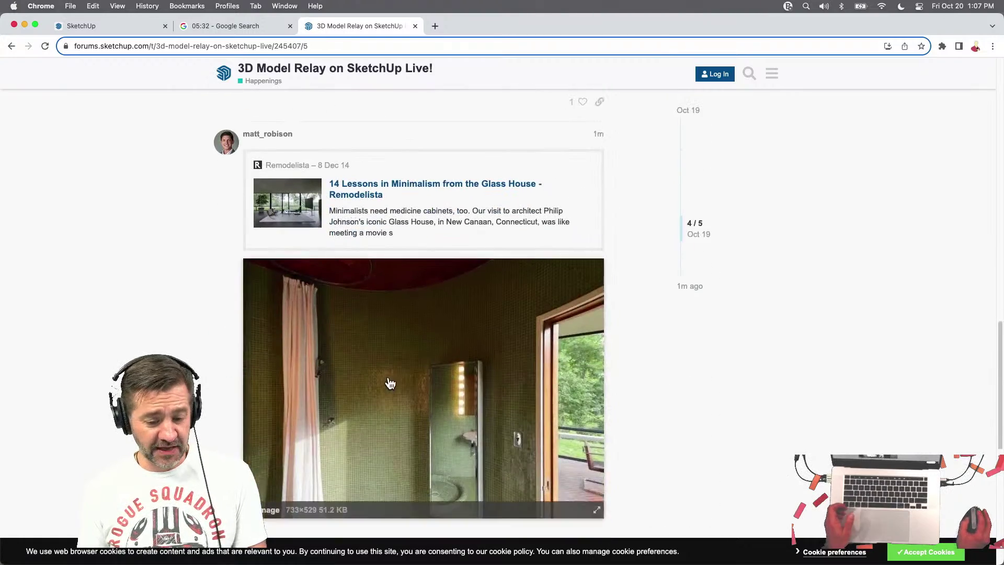
{"action": "left_click", "coordinate": [387, 383]}
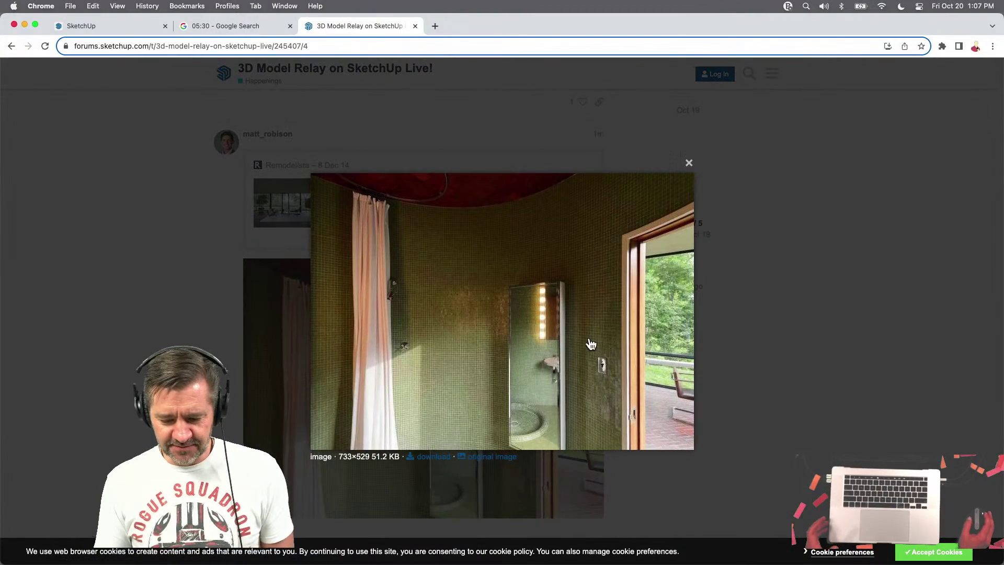
{"action": "left_click", "coordinate": [690, 164]}
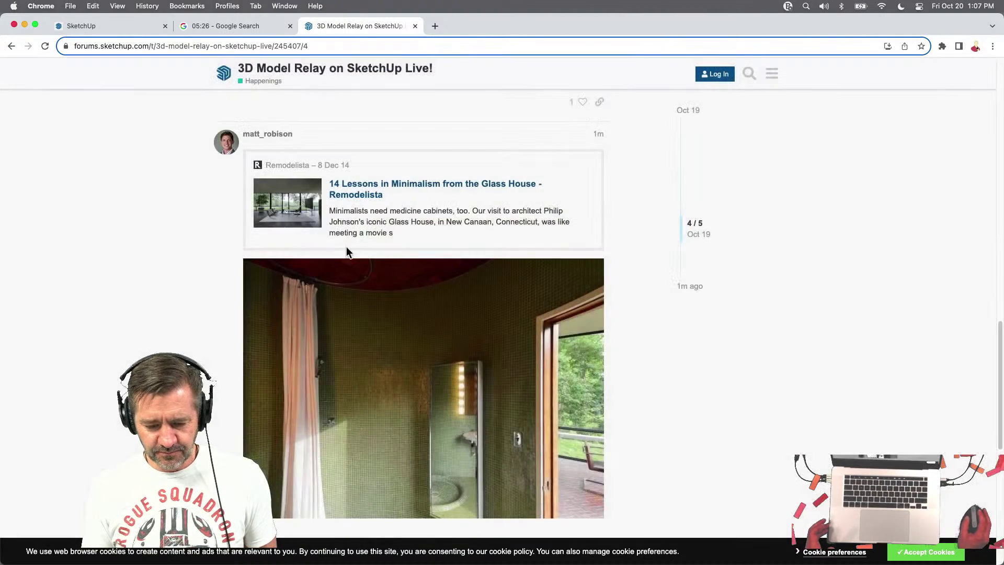
{"action": "left_click", "coordinate": [355, 198]}
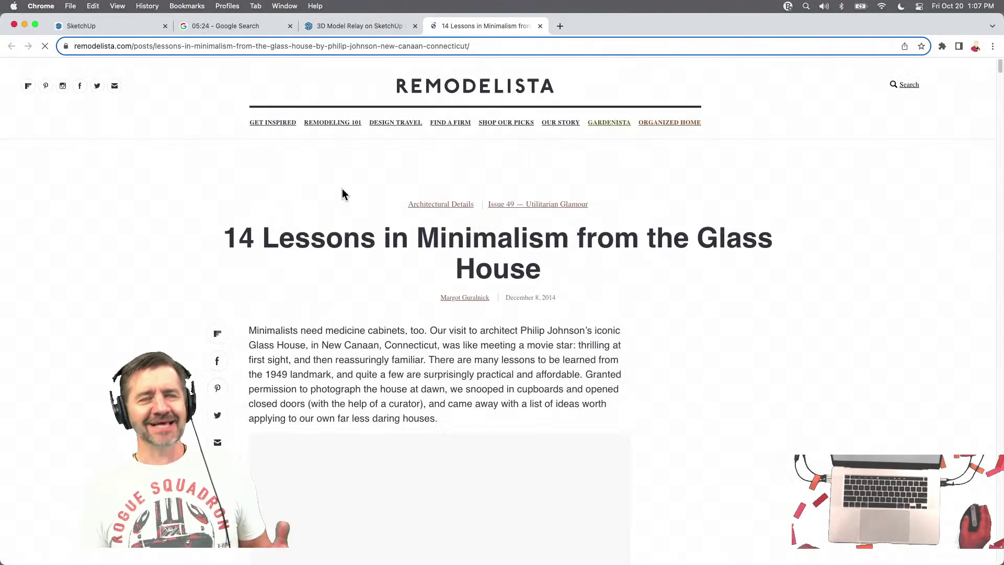
Read the Remodelista article down to section 8, then return to the SketchUp model tab
{"action": "scroll", "coordinate": [341, 195], "scroll_direction": "down", "scroll_amount": 15}
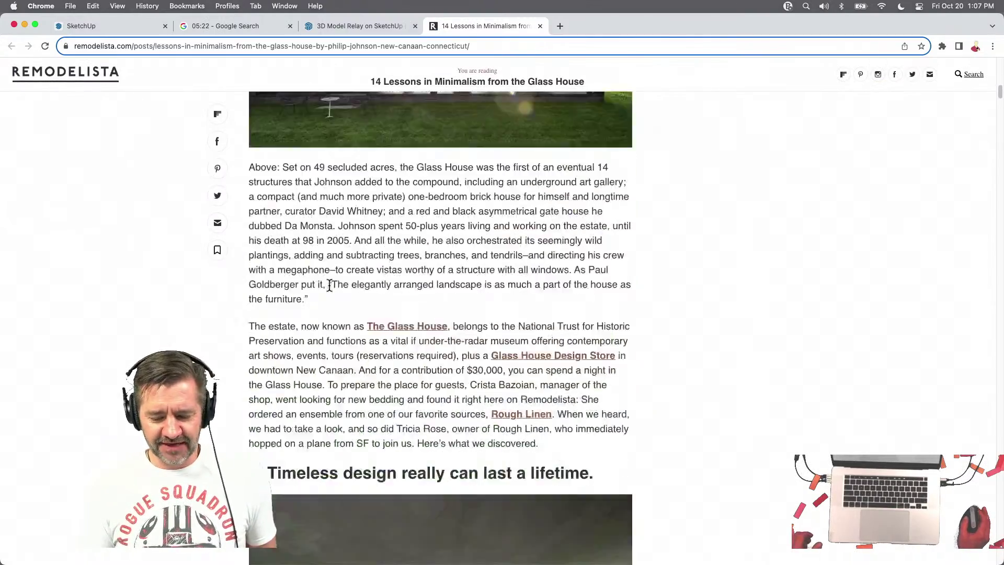
{"action": "scroll", "coordinate": [327, 281], "scroll_direction": "down", "scroll_amount": 15}
{"action": "scroll", "coordinate": [325, 276], "scroll_direction": "up", "scroll_amount": 3}
{"action": "scroll", "coordinate": [324, 276], "scroll_direction": "up", "scroll_amount": 3}
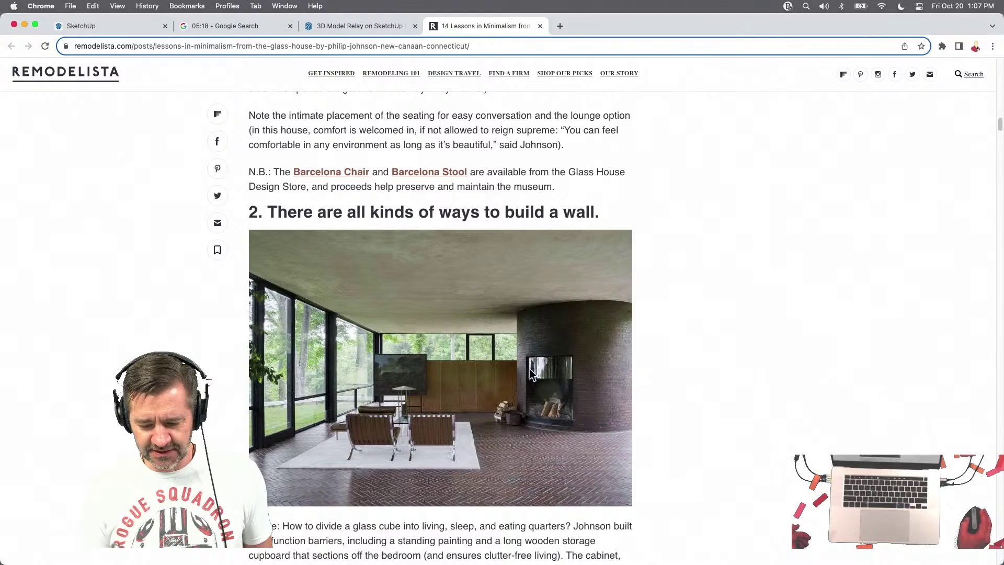
{"action": "scroll", "coordinate": [528, 369], "scroll_direction": "down", "scroll_amount": 5}
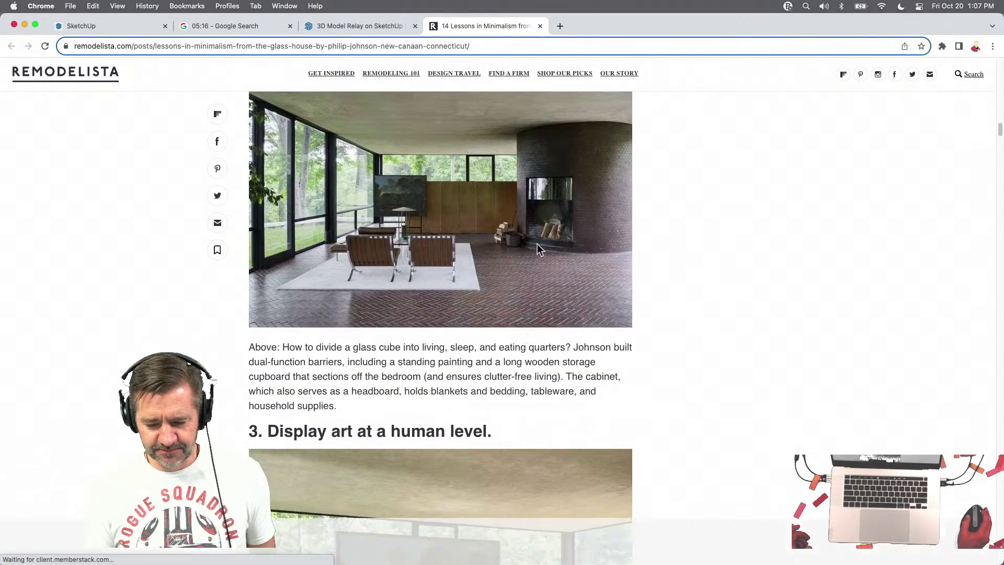
{"action": "scroll", "coordinate": [523, 335], "scroll_direction": "down", "scroll_amount": 9}
{"action": "scroll", "coordinate": [385, 374], "scroll_direction": "down", "scroll_amount": 5}
{"action": "scroll", "coordinate": [384, 375], "scroll_direction": "down", "scroll_amount": 20}
{"action": "scroll", "coordinate": [383, 363], "scroll_direction": "down", "scroll_amount": 15}
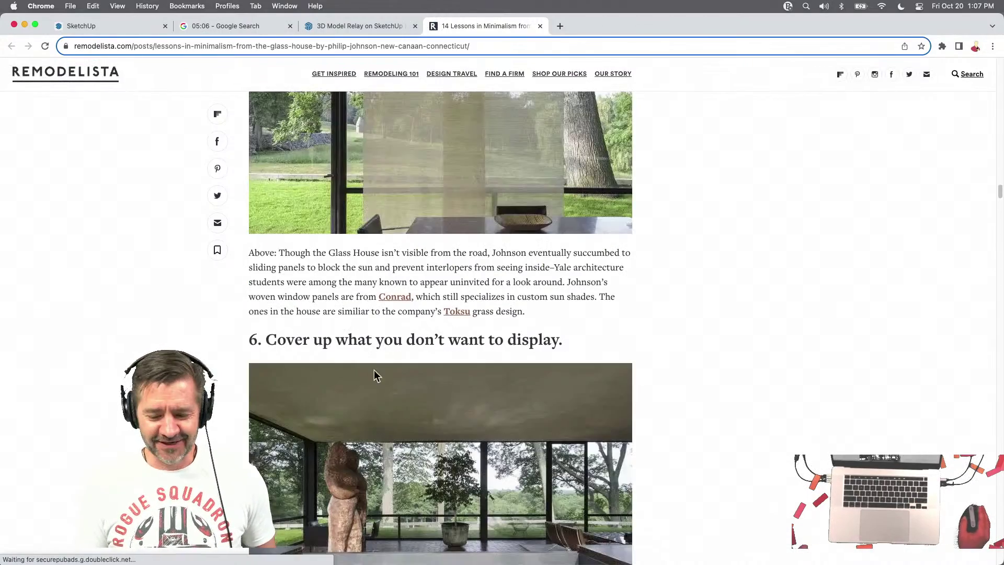
{"action": "scroll", "coordinate": [374, 361], "scroll_direction": "down", "scroll_amount": 17}
{"action": "scroll", "coordinate": [375, 375], "scroll_direction": "down", "scroll_amount": 20}
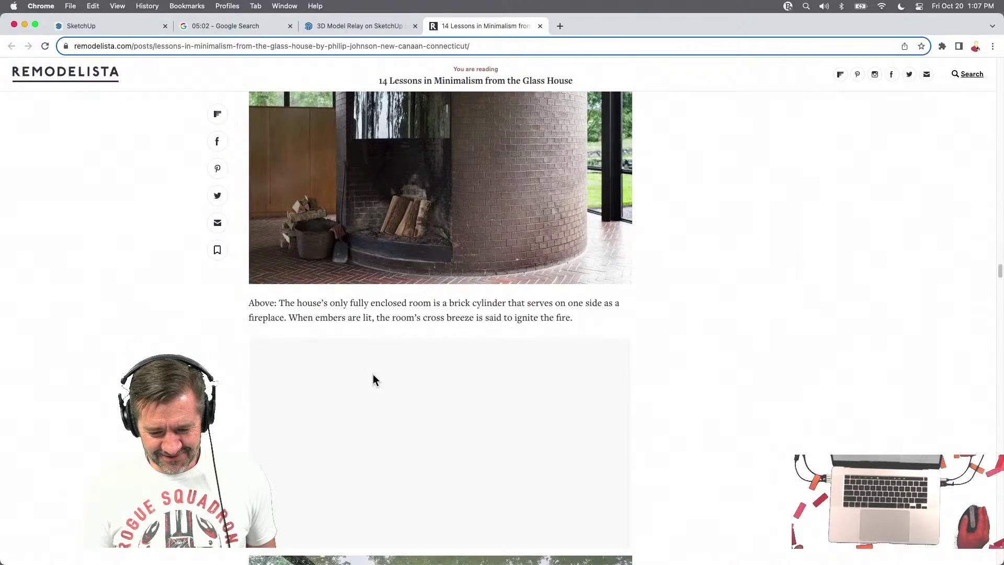
{"action": "scroll", "coordinate": [372, 374], "scroll_direction": "up", "scroll_amount": 3}
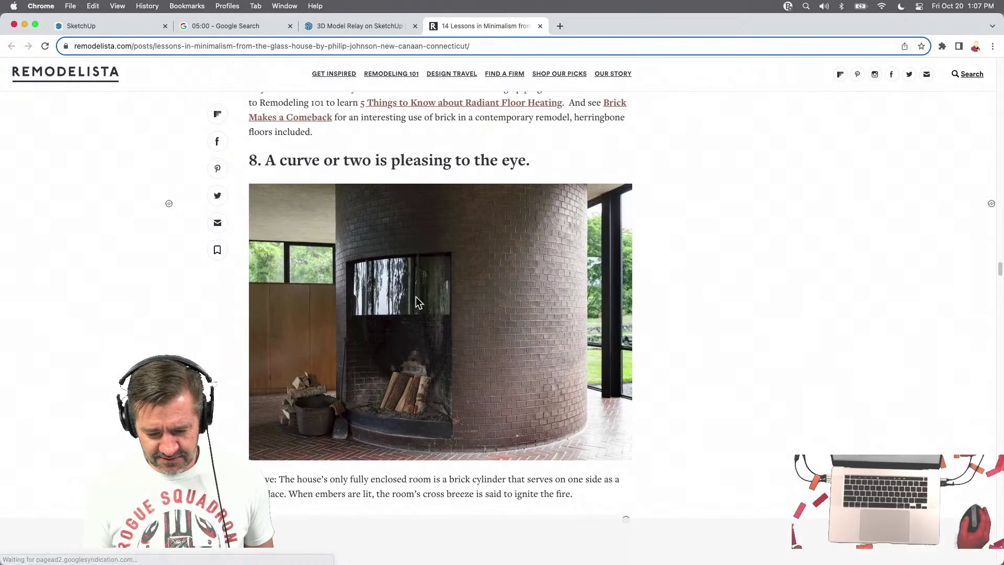
{"action": "scroll", "coordinate": [392, 309], "scroll_direction": "down", "scroll_amount": 3}
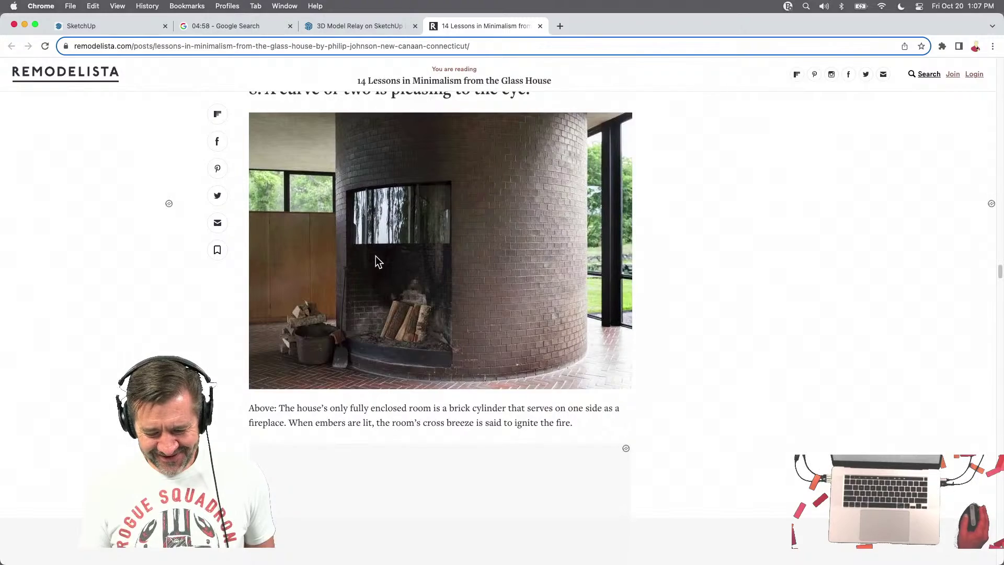
{"action": "scroll", "coordinate": [366, 351], "scroll_direction": "down", "scroll_amount": 15}
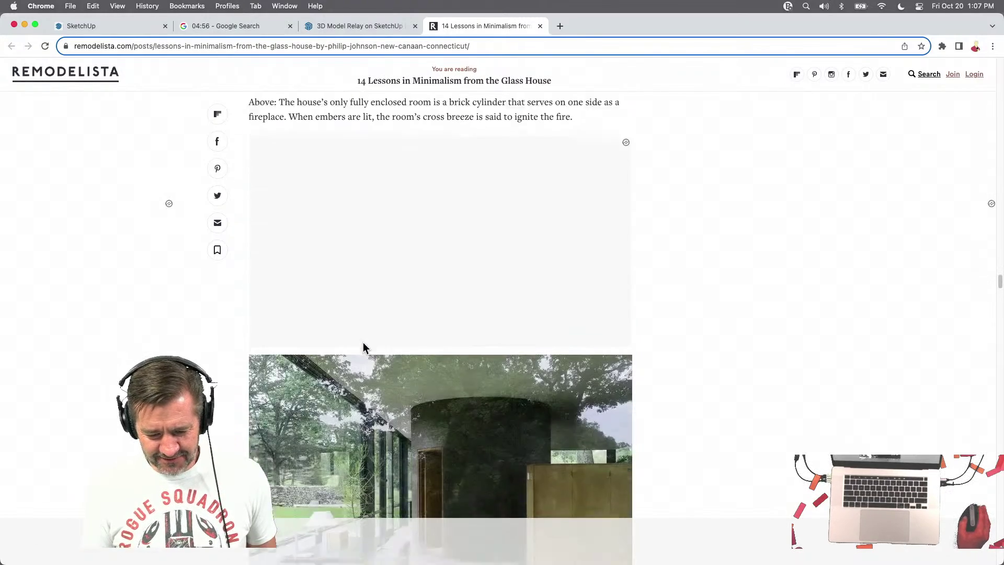
{"action": "scroll", "coordinate": [363, 345], "scroll_direction": "up", "scroll_amount": 3}
{"action": "scroll", "coordinate": [364, 350], "scroll_direction": "down", "scroll_amount": 3}
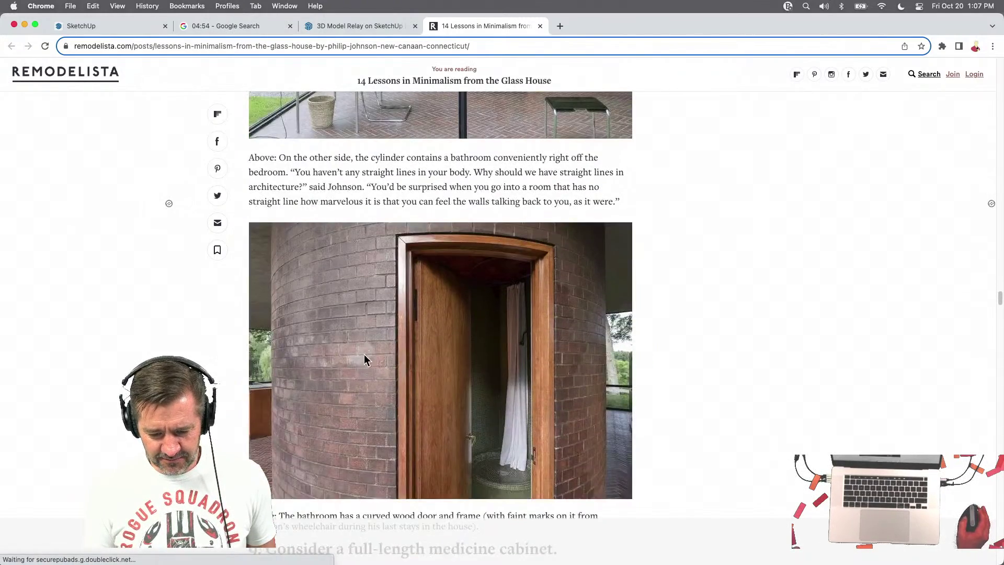
{"action": "scroll", "coordinate": [363, 353], "scroll_direction": "up", "scroll_amount": 15}
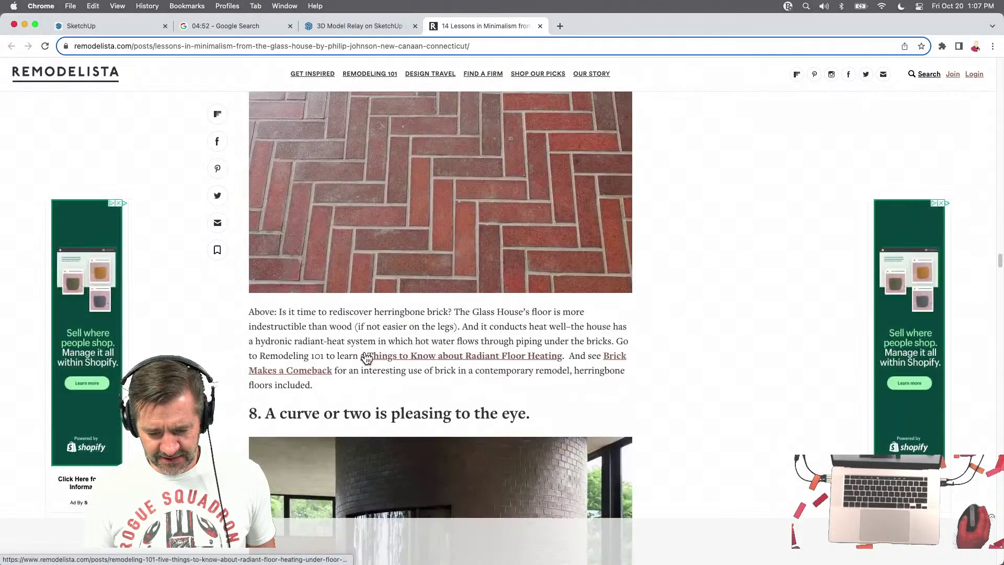
{"action": "scroll", "coordinate": [367, 355], "scroll_direction": "down", "scroll_amount": 1}
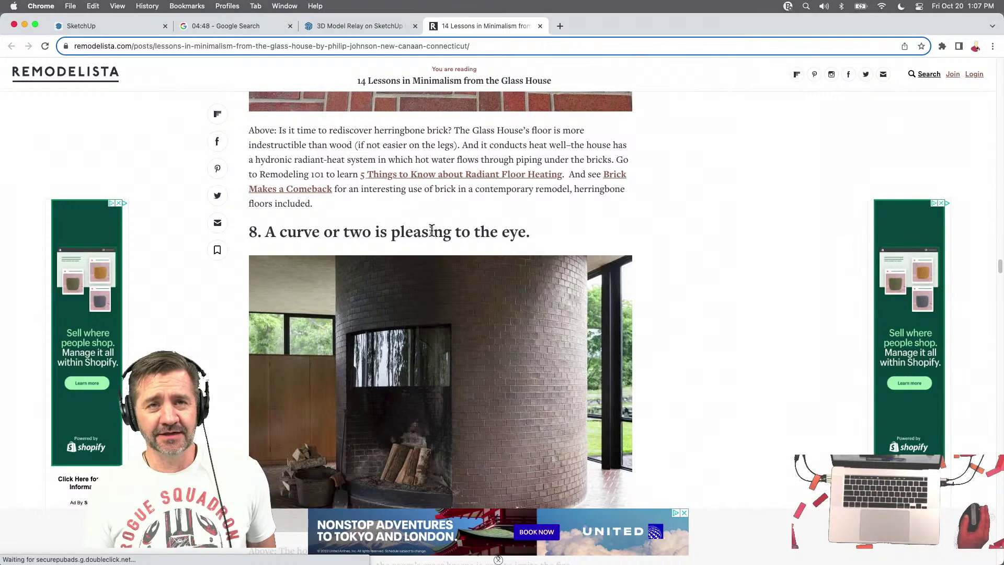
{"action": "left_click", "coordinate": [117, 27]}
Offset the cylinder's inner top edge into a parallel edge above the curved cutout
{"action": "middle_click_drag", "start_coordinate": [433, 558], "coordinate": [427, 278]}
{"action": "scroll", "coordinate": [427, 278], "scroll_direction": "up", "scroll_amount": 10}
{"action": "middle_click_drag", "start_coordinate": [605, 306], "coordinate": [420, 203]}
{"action": "middle_click_drag", "start_coordinate": [324, 122], "coordinate": [356, 116]}
{"action": "scroll", "coordinate": [356, 116], "scroll_direction": "up", "scroll_amount": 5}
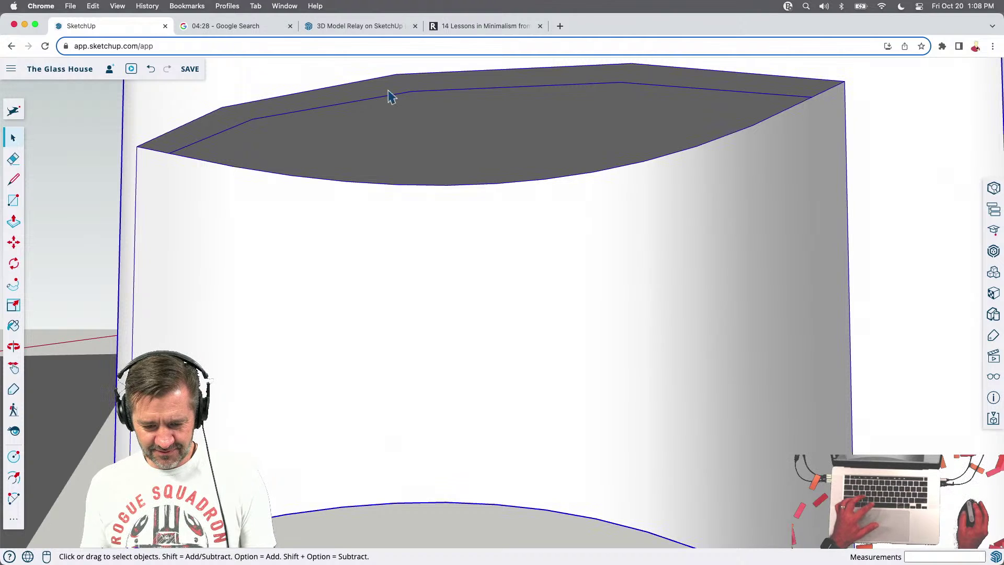
{"action": "left_click", "coordinate": [387, 97]}
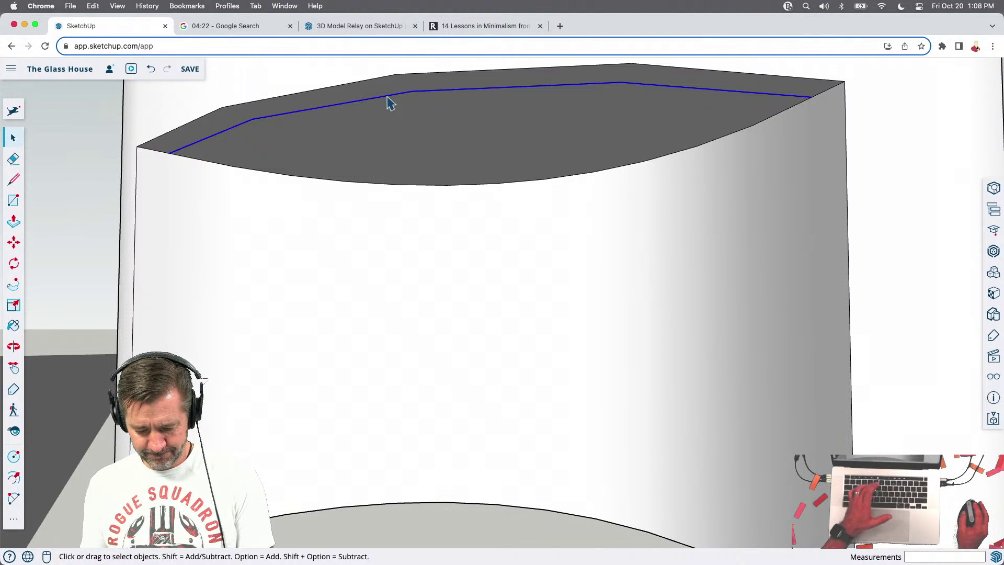
{"action": "left_click", "coordinate": [387, 97]}
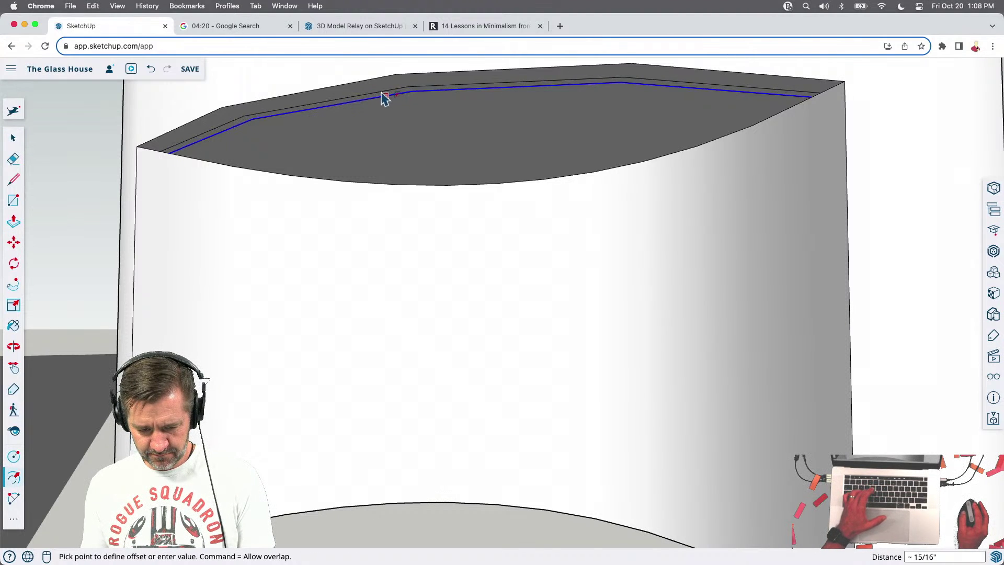
{"action": "left_click", "coordinate": [382, 98]}
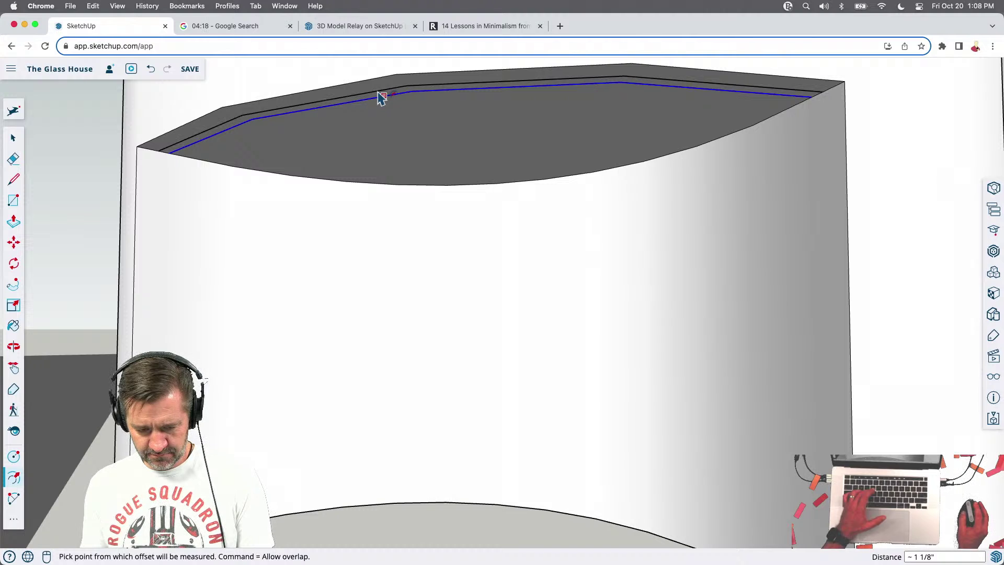
Abandon two stray line starts and select the roof's top edge strip
{"action": "left_click", "coordinate": [811, 96]}
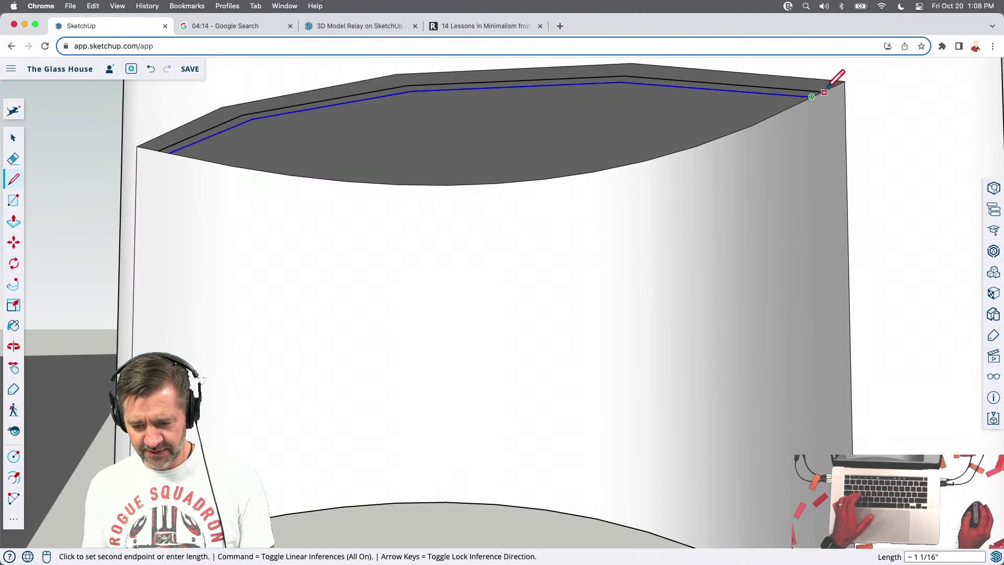
{"action": "key", "text": "Escape"}
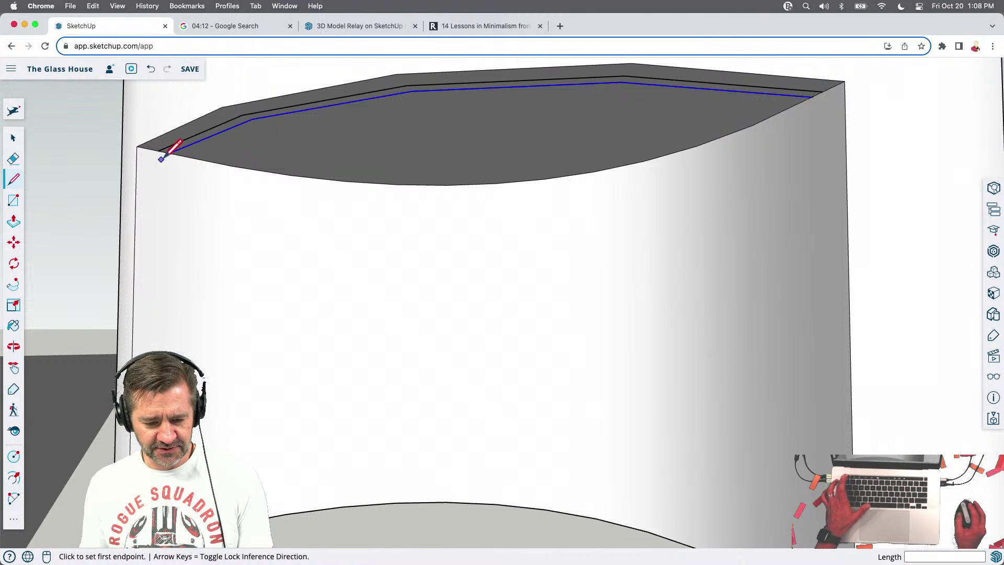
{"action": "left_click", "coordinate": [158, 150]}
{"action": "scroll", "coordinate": [173, 156], "scroll_direction": "up", "scroll_amount": 3}
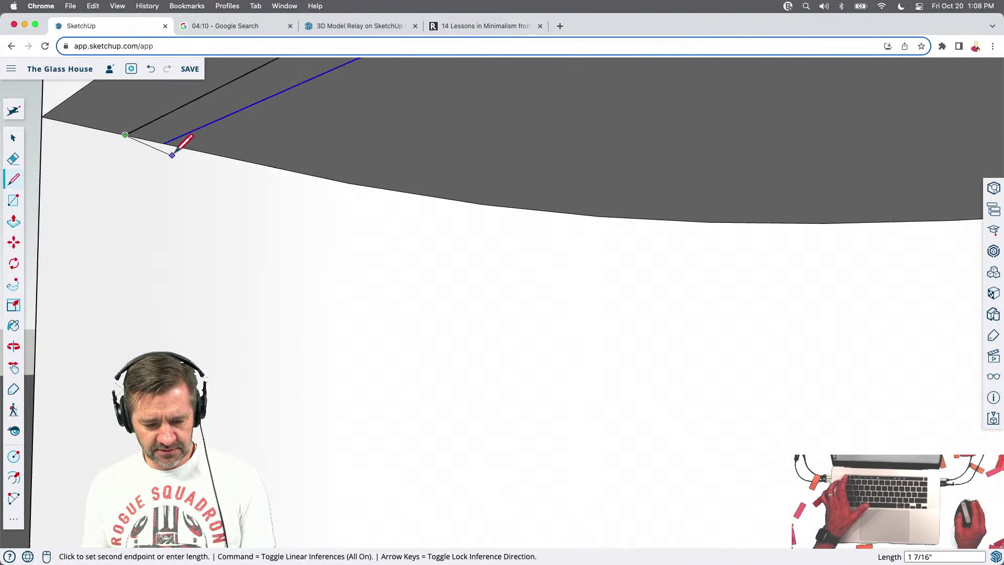
{"action": "key", "text": "Escape"}
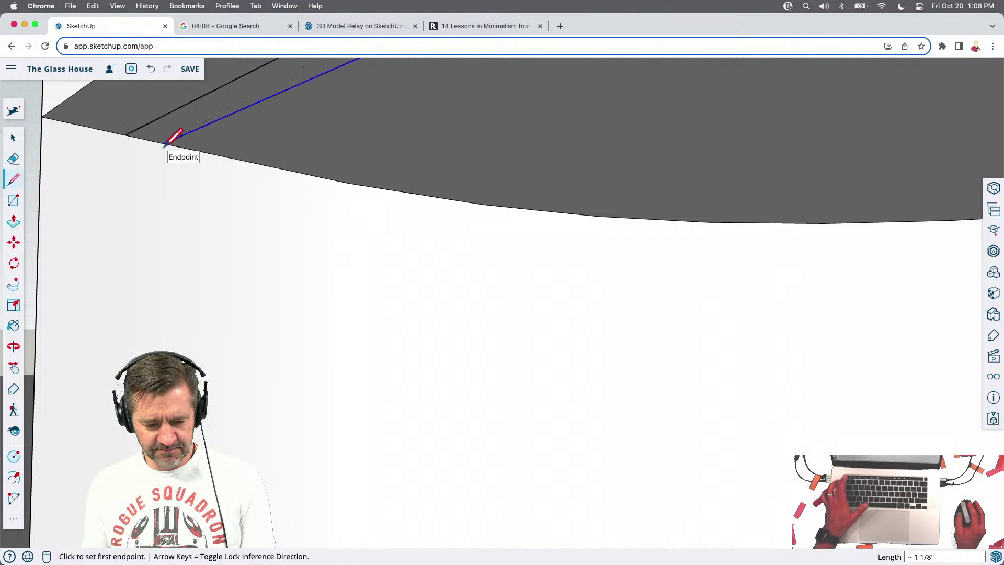
{"action": "scroll", "coordinate": [138, 166], "scroll_direction": "down", "scroll_amount": 4}
{"action": "key", "text": "space"}
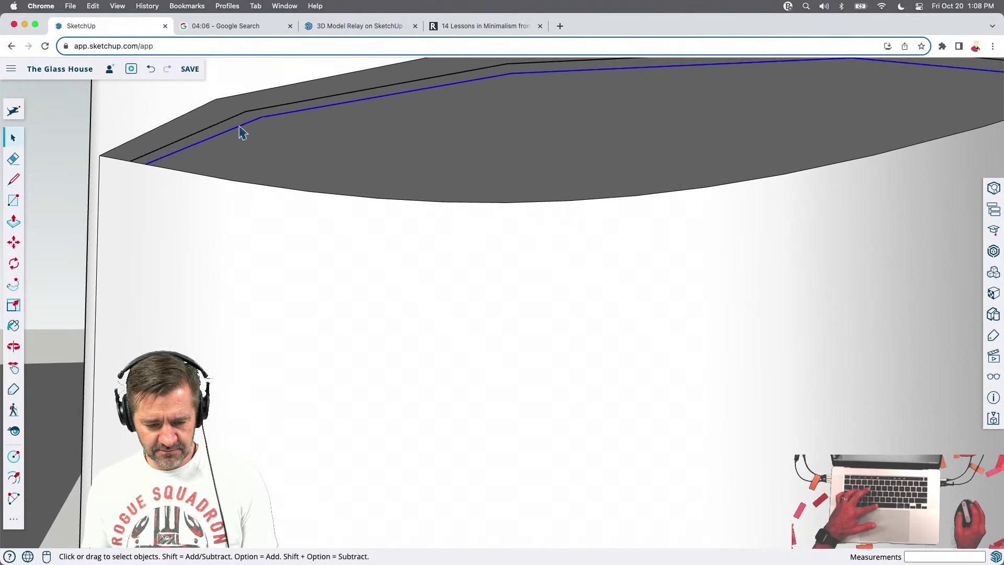
{"action": "left_click", "coordinate": [240, 127]}
{"action": "scroll", "coordinate": [230, 129], "scroll_direction": "down", "scroll_amount": 2}
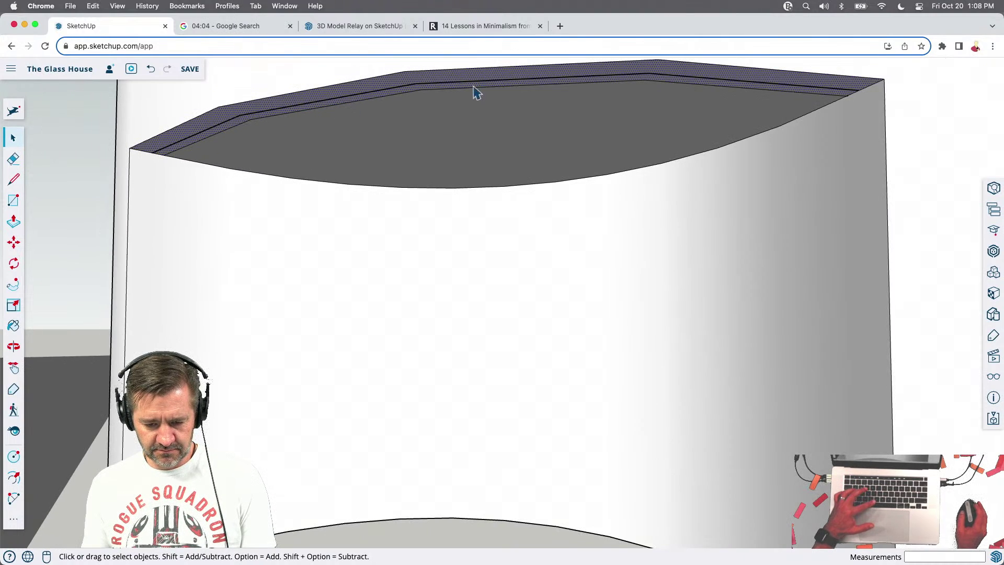
Draw lines across the roof edge and at the roof corner to split the face
{"action": "key", "text": "l"}
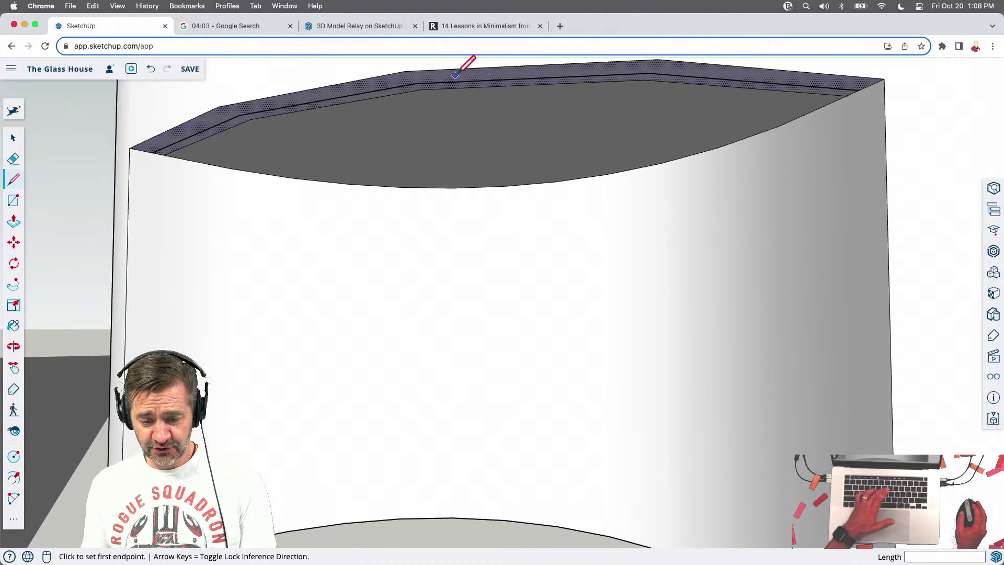
{"action": "left_click", "coordinate": [422, 84]}
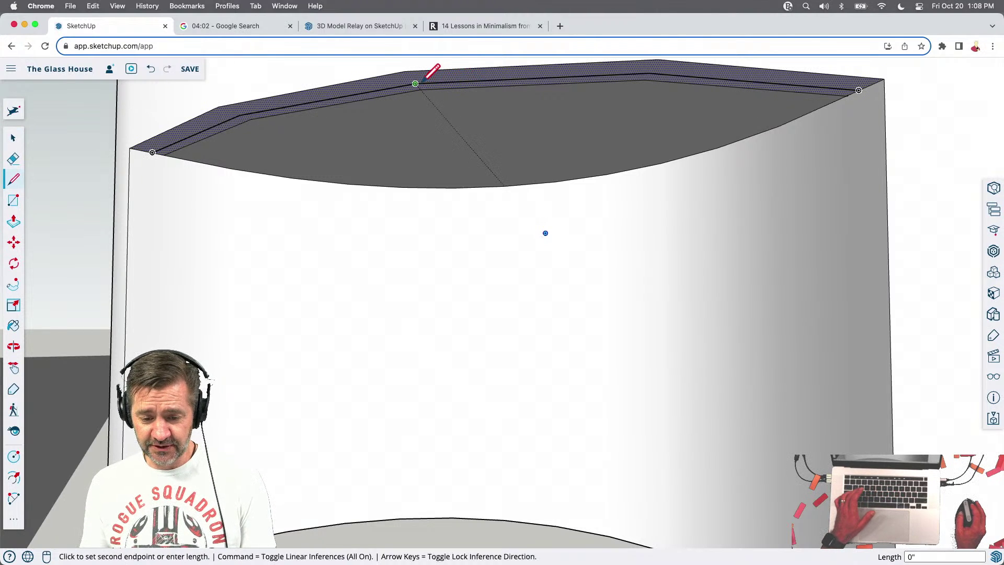
{"action": "left_click", "coordinate": [649, 73]}
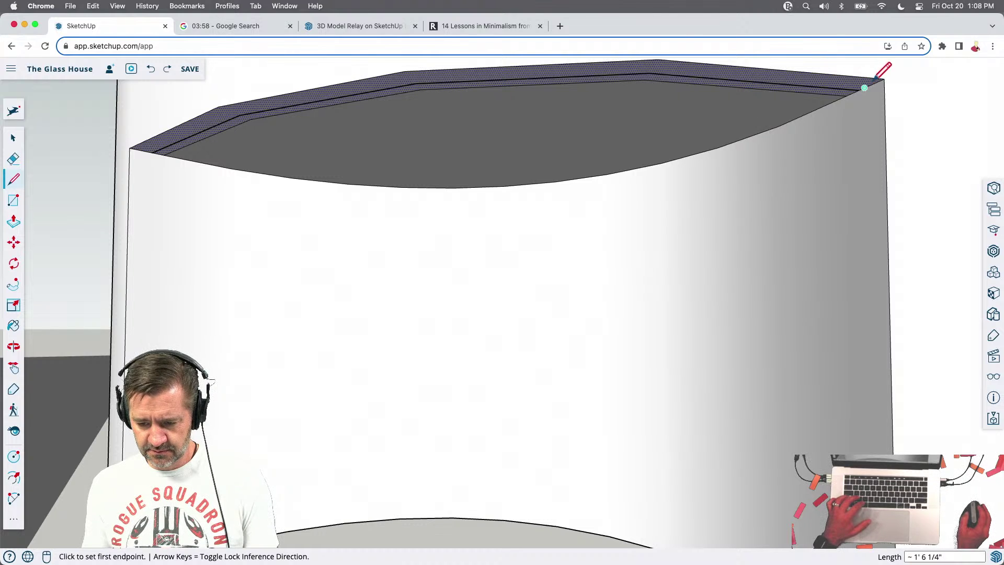
{"action": "left_click", "coordinate": [859, 90]}
{"action": "scroll", "coordinate": [856, 90], "scroll_direction": "up", "scroll_amount": 3}
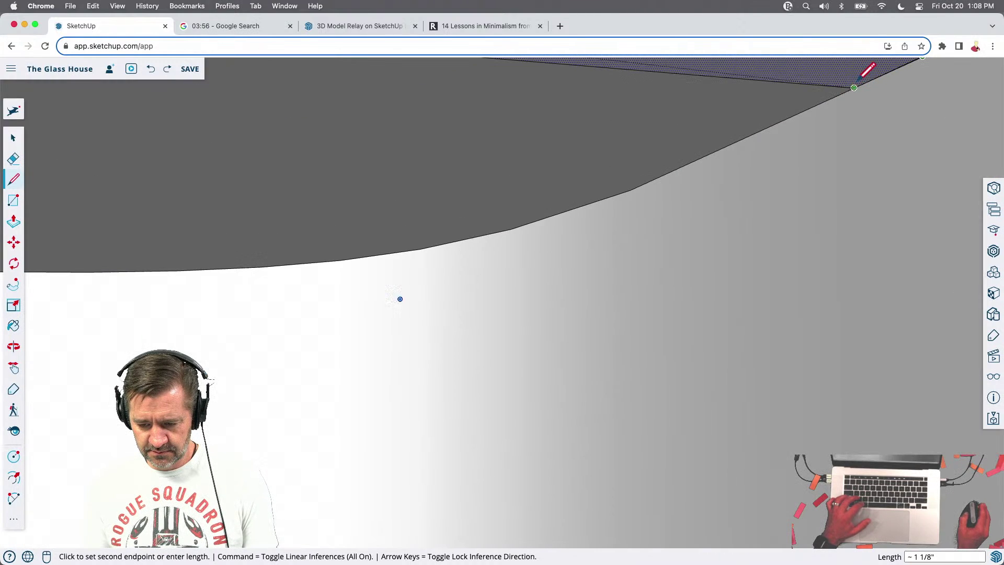
{"action": "left_click", "coordinate": [863, 84]}
{"action": "scroll", "coordinate": [868, 84], "scroll_direction": "down", "scroll_amount": 5}
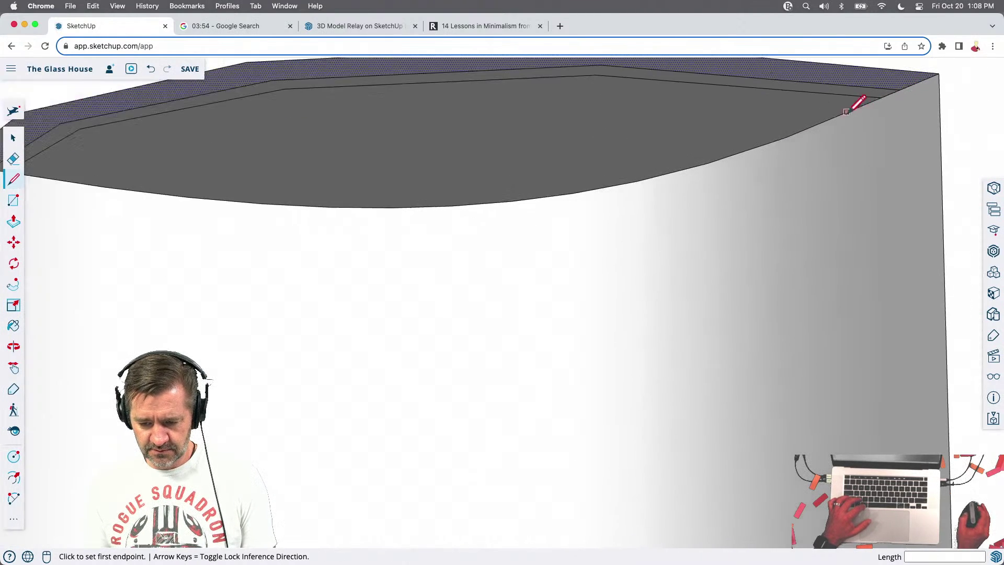
Extrude the roof face upward by 8 7/8"
{"action": "mouse_move", "coordinate": [680, 157]}
{"action": "middle_mouse_down"}
{"action": "mouse_move", "coordinate": [549, 287]}
{"action": "mouse_move", "coordinate": [541, 230]}
{"action": "middle_mouse_up"}
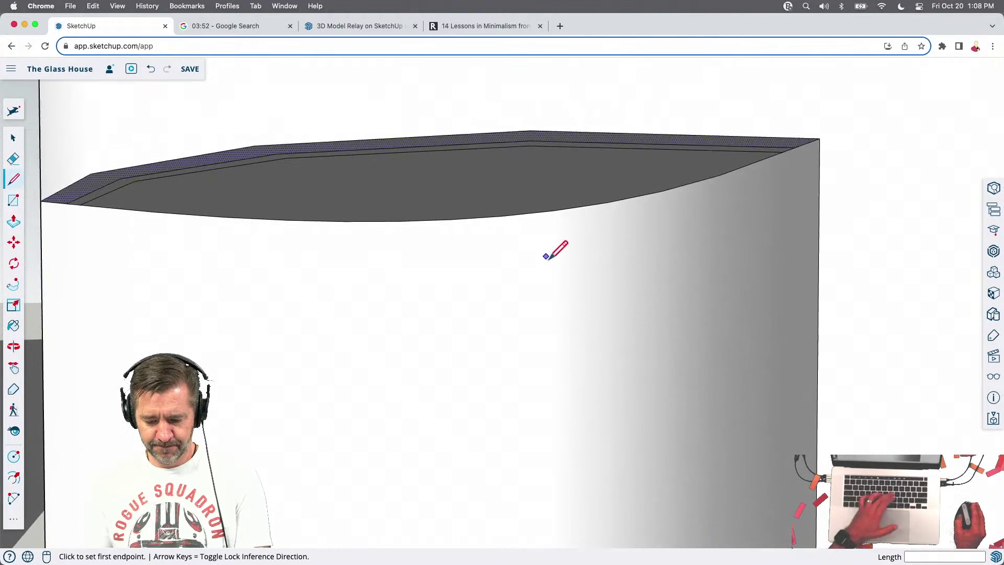
{"action": "scroll", "coordinate": [471, 212], "scroll_direction": "down", "scroll_amount": 2}
{"action": "key", "text": "p"}
{"action": "left_click", "coordinate": [429, 177]}
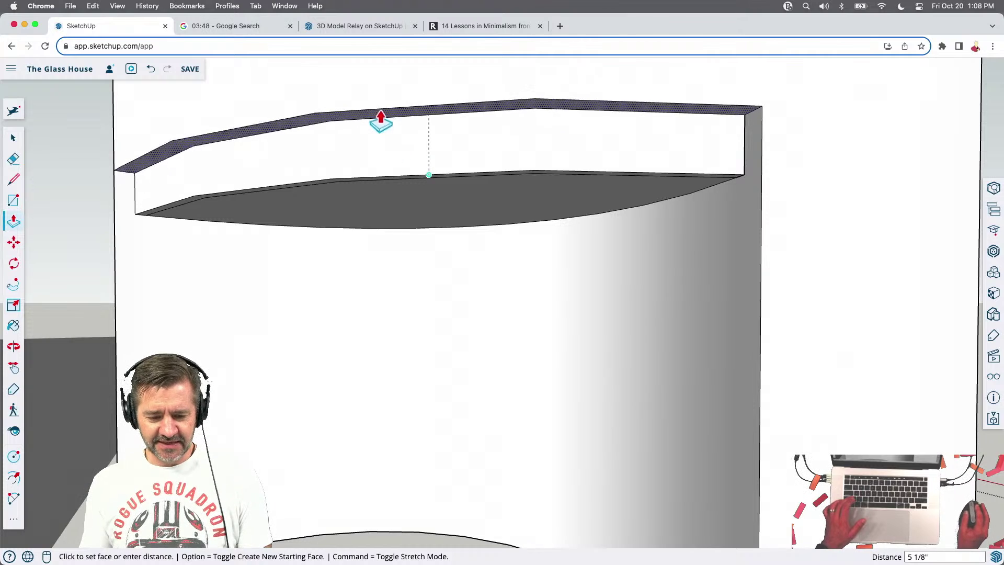
{"action": "left_click", "coordinate": [346, 86]}
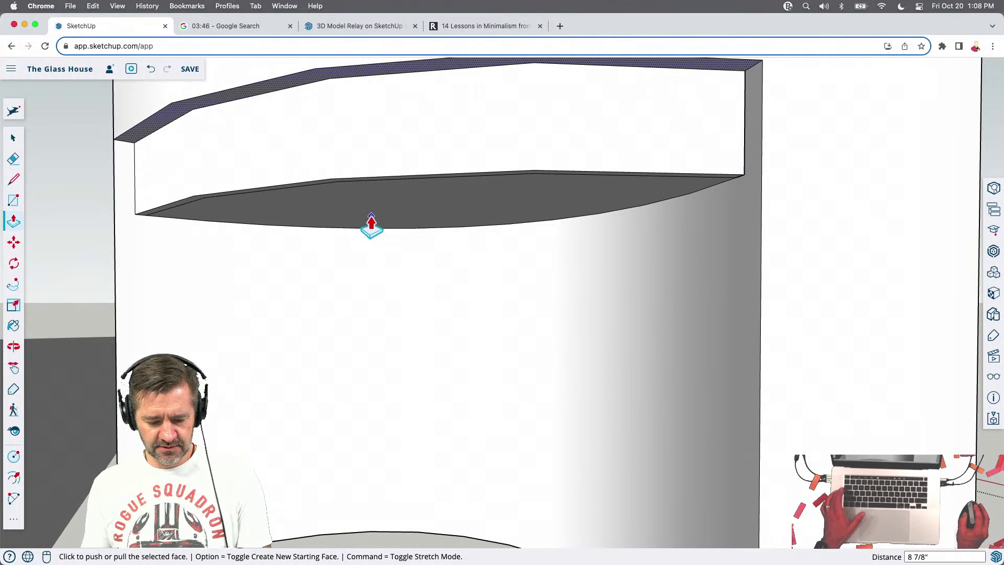
{"action": "scroll", "coordinate": [347, 209], "scroll_direction": "down", "scroll_amount": 5}
Push the roof overhang back to a thin ledge and select the notch's curved top edge
{"action": "middle_click_drag", "start_coordinate": [347, 209], "coordinate": [235, 220]}
{"action": "scroll", "coordinate": [235, 218], "scroll_direction": "up", "scroll_amount": 4}
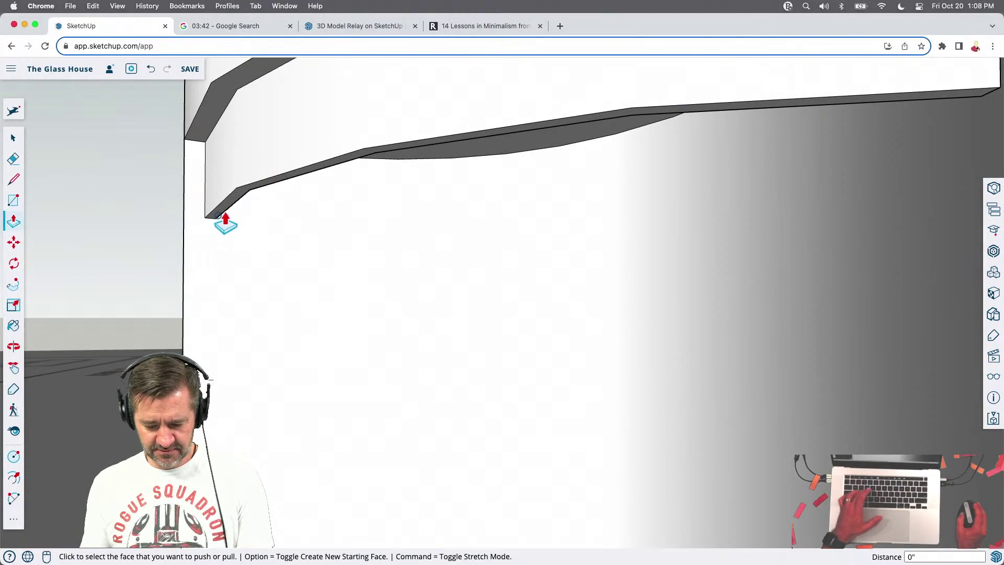
{"action": "left_click", "coordinate": [216, 215]}
{"action": "scroll", "coordinate": [215, 224], "scroll_direction": "down", "scroll_amount": 5}
{"action": "left_click", "coordinate": [230, 231]}
{"action": "middle_click_drag", "start_coordinate": [231, 231], "coordinate": [275, 352]}
{"action": "middle_click_drag", "start_coordinate": [264, 274], "coordinate": [224, 202]}
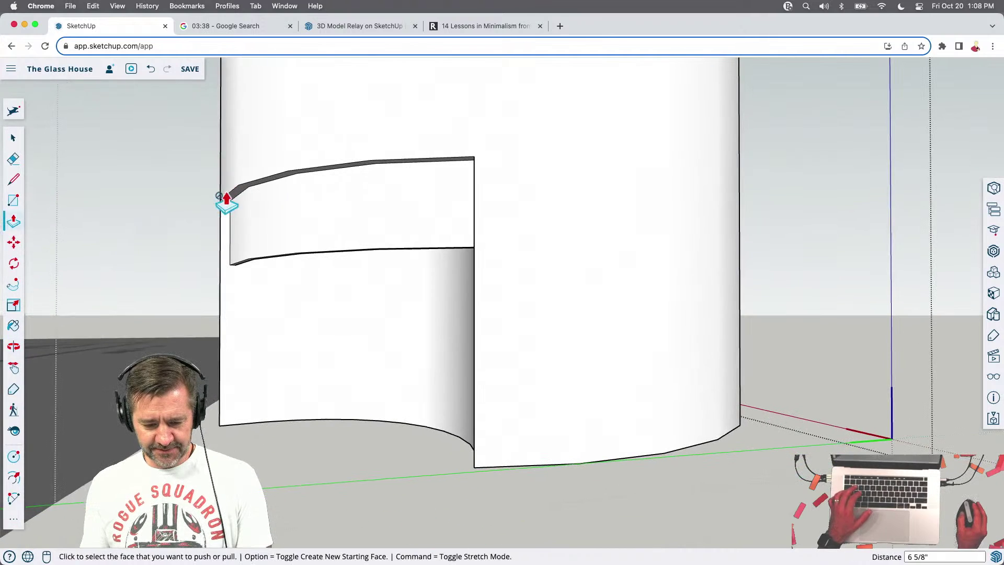
{"action": "key", "text": "space"}
{"action": "left_click", "coordinate": [229, 202]}
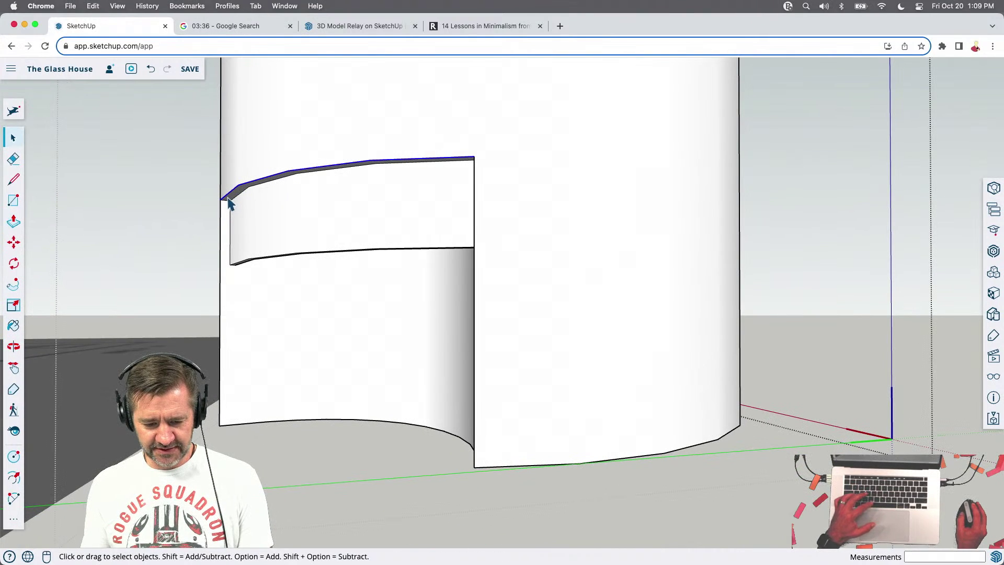
Copy the curved top edge down to the cutout's bottom and close a face between the curves
{"action": "key", "text": "m"}
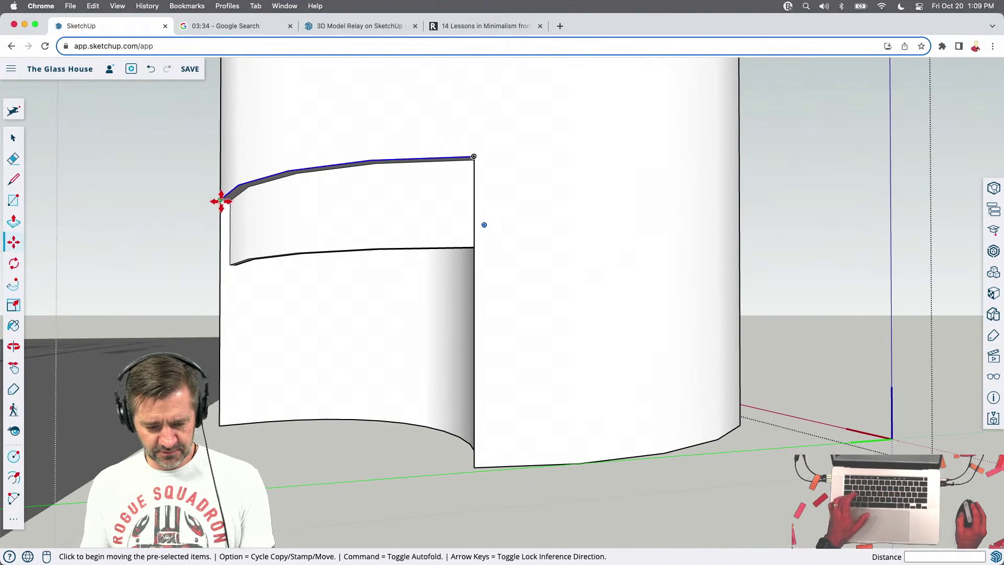
{"action": "left_click", "coordinate": [221, 198]}
{"action": "key", "text": "alt"}
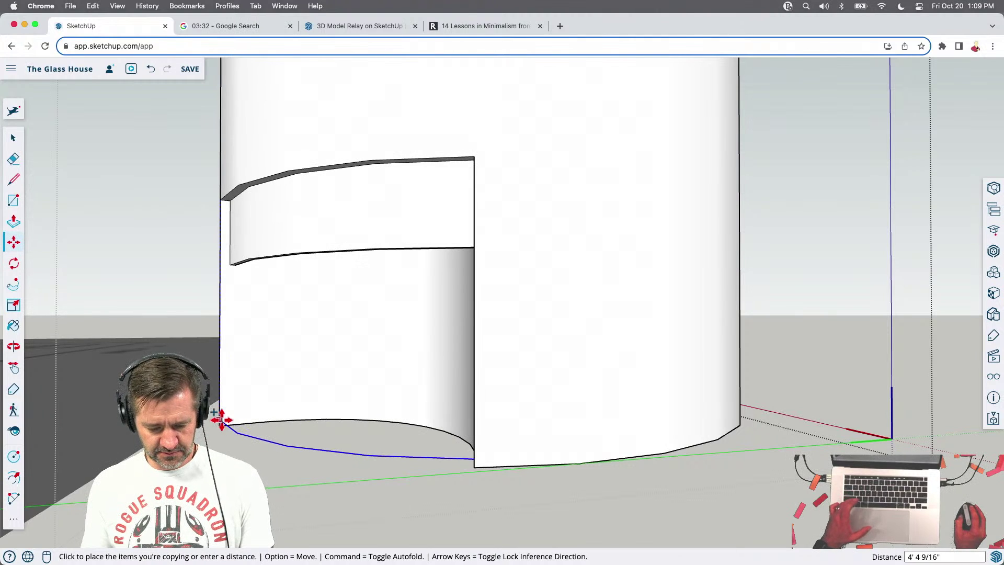
{"action": "left_click", "coordinate": [225, 428]}
{"action": "scroll", "coordinate": [225, 428], "scroll_direction": "up", "scroll_amount": 3}
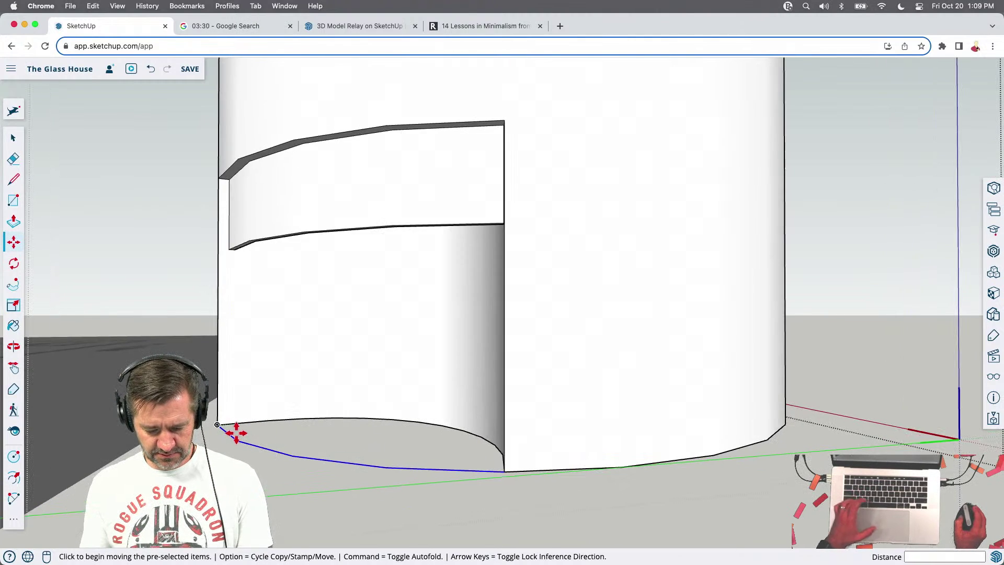
{"action": "key", "text": "l"}
{"action": "left_click", "coordinate": [218, 424]}
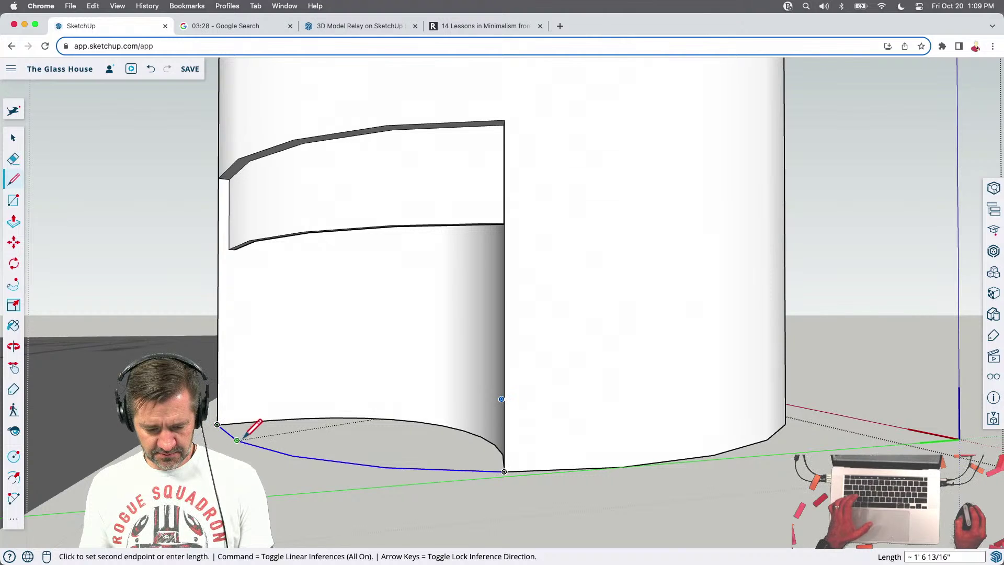
{"action": "left_click", "coordinate": [286, 419]}
Push the new dark face flush with the cutout's bottom edge
{"action": "key", "text": "p"}
{"action": "left_click", "coordinate": [337, 431]}
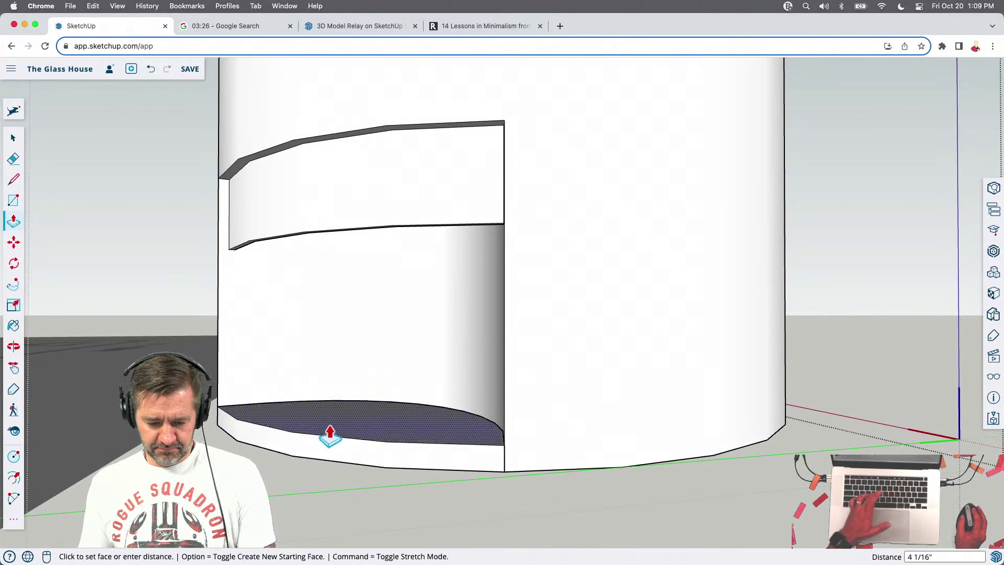
{"action": "left_click", "coordinate": [315, 432]}
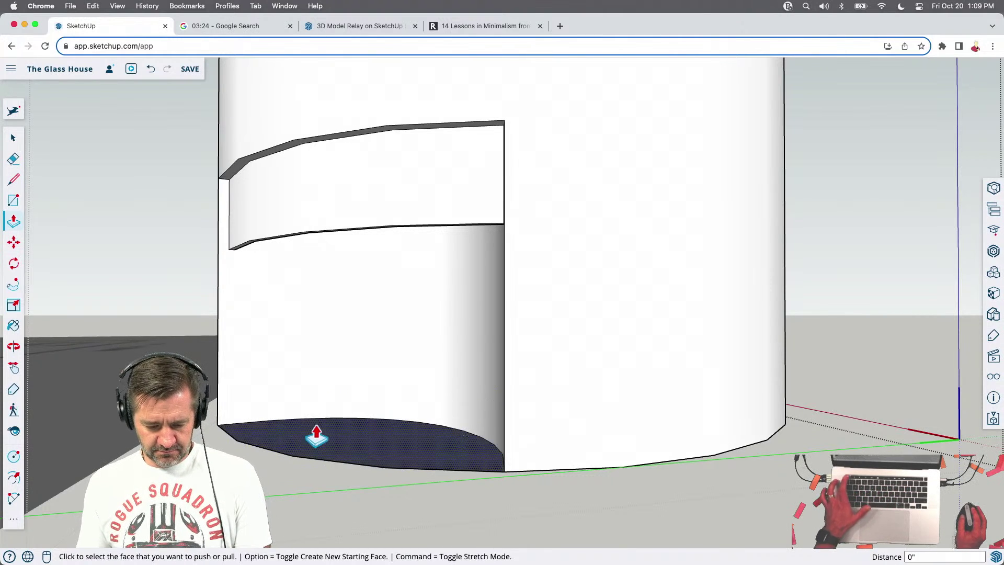
{"action": "scroll", "coordinate": [316, 431], "scroll_direction": "up", "scroll_amount": 1}
{"action": "middle_click_drag", "start_coordinate": [316, 431], "coordinate": [264, 477]}
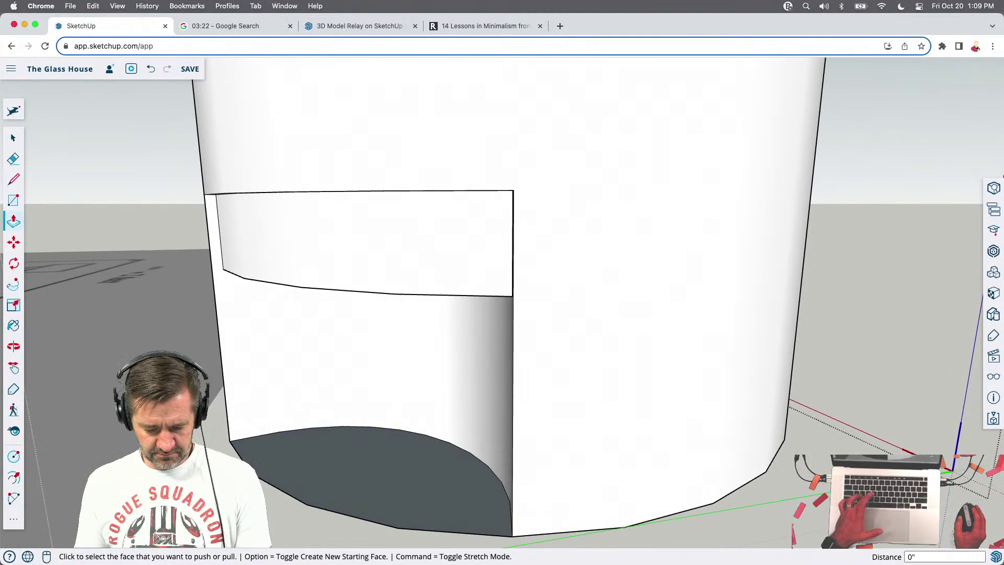
{"action": "key", "text": "f"}
{"action": "left_click", "coordinate": [264, 477]}
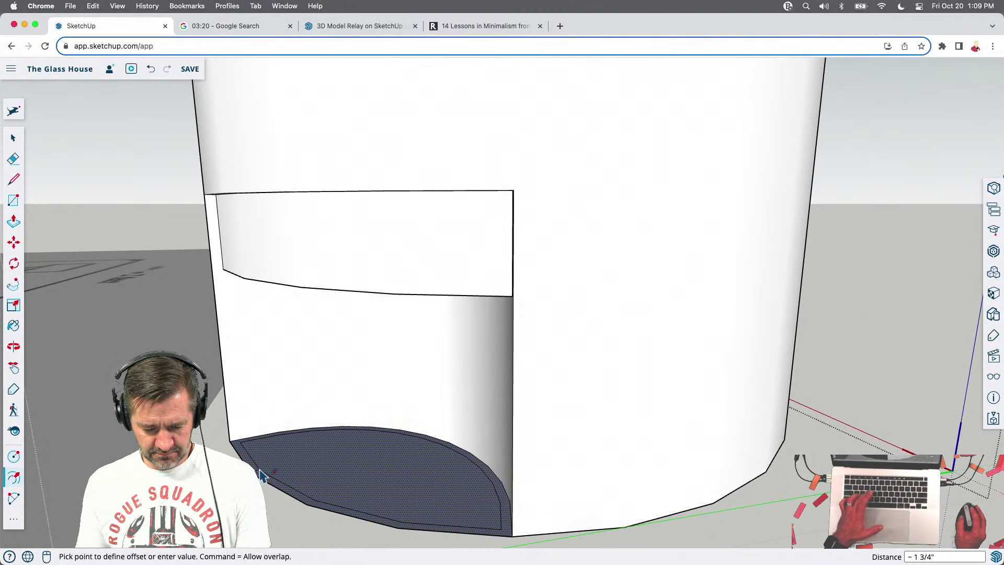
{"action": "key", "text": "Escape"}
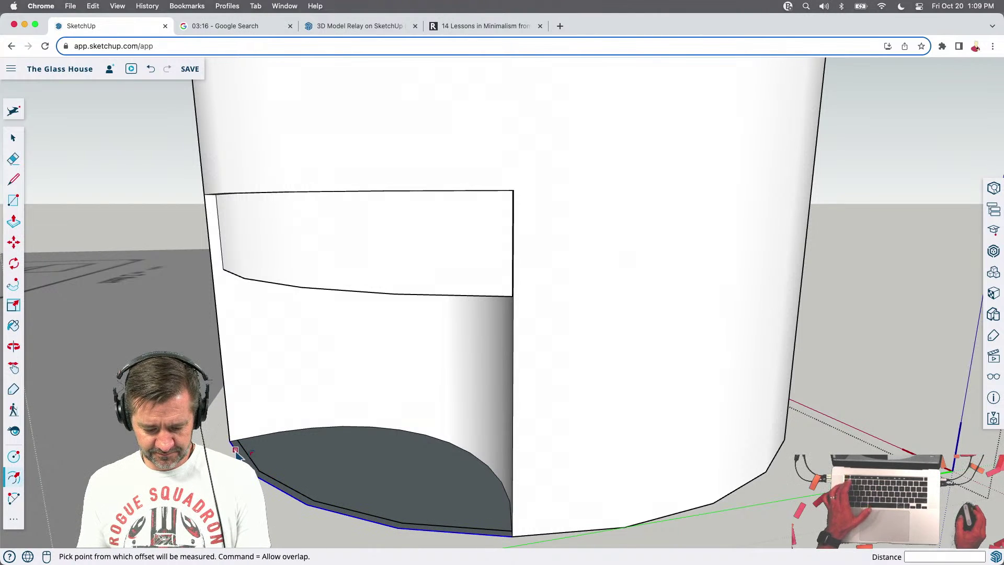
Draw a line from the curve's end point to the wall corner inside the cutout
{"action": "key", "text": "l"}
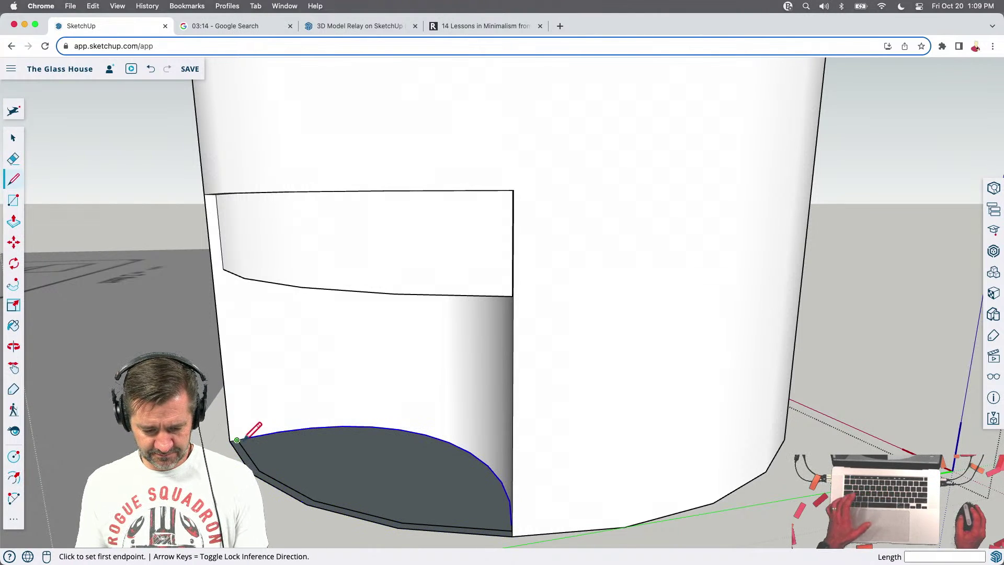
{"action": "scroll", "coordinate": [235, 438], "scroll_direction": "up", "scroll_amount": 5}
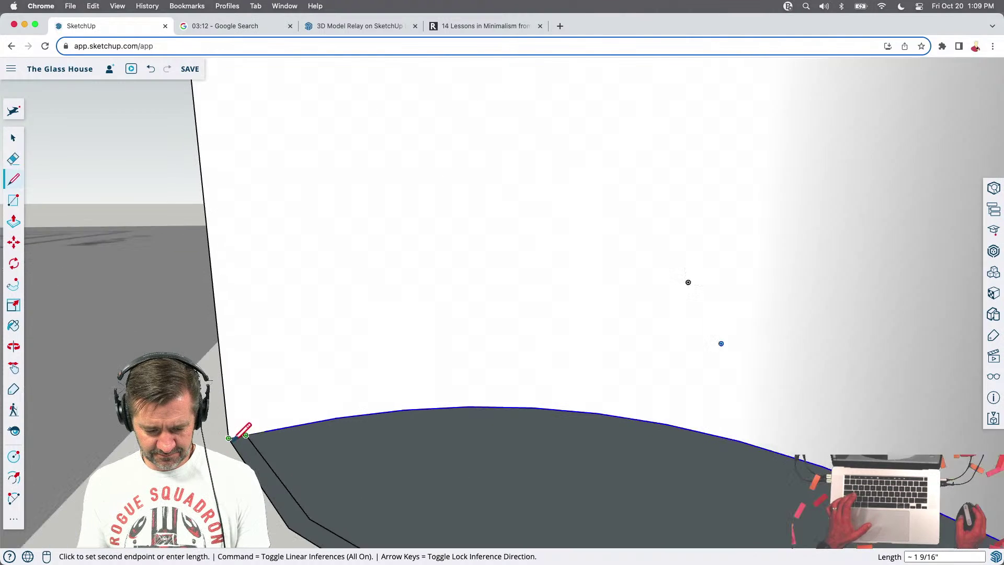
{"action": "key", "text": "Escape"}
{"action": "middle_click_drag", "start_coordinate": [235, 434], "coordinate": [756, 476]}
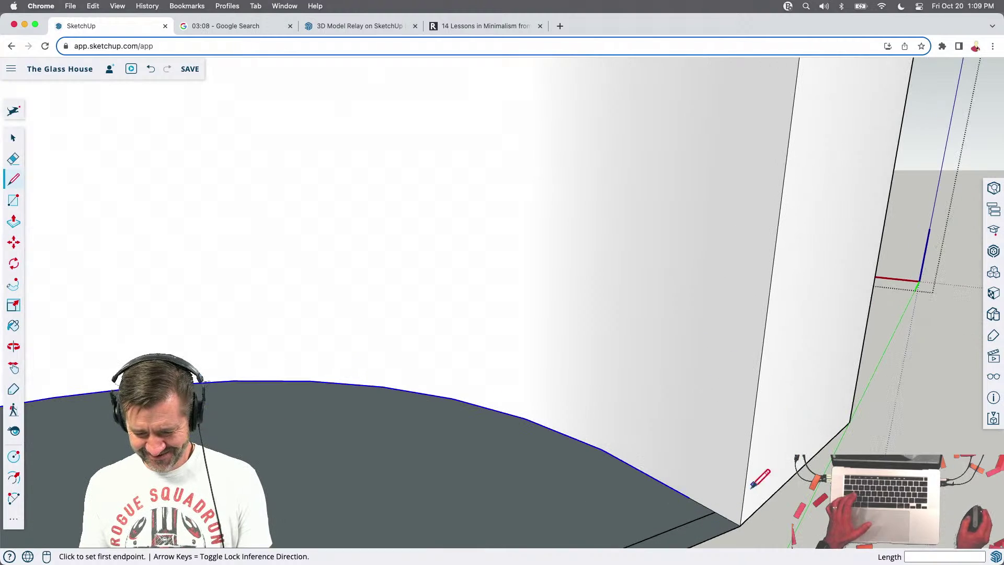
{"action": "left_click", "coordinate": [715, 511]}
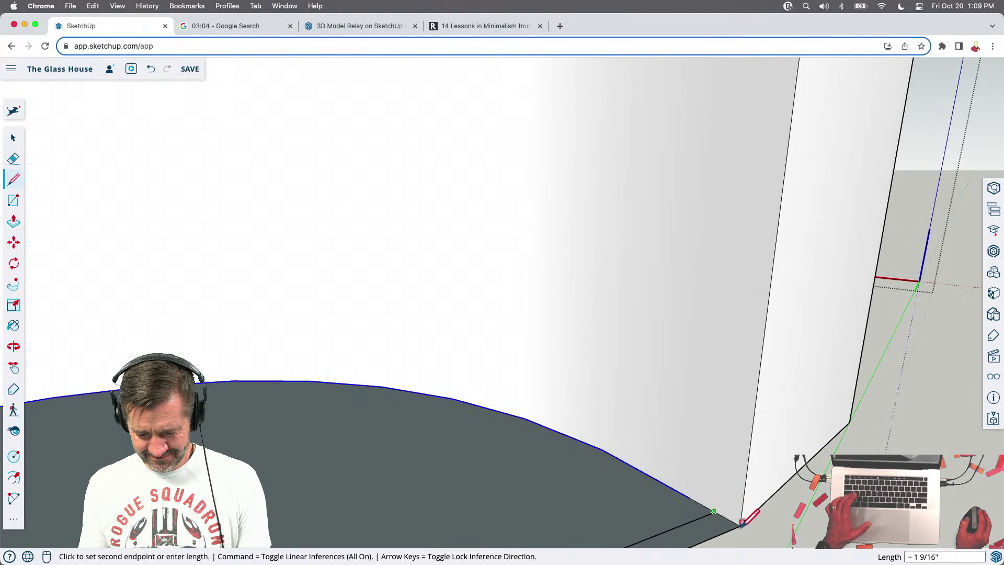
{"action": "left_click", "coordinate": [739, 525]}
{"action": "scroll", "coordinate": [733, 459], "scroll_direction": "down", "scroll_amount": 5}
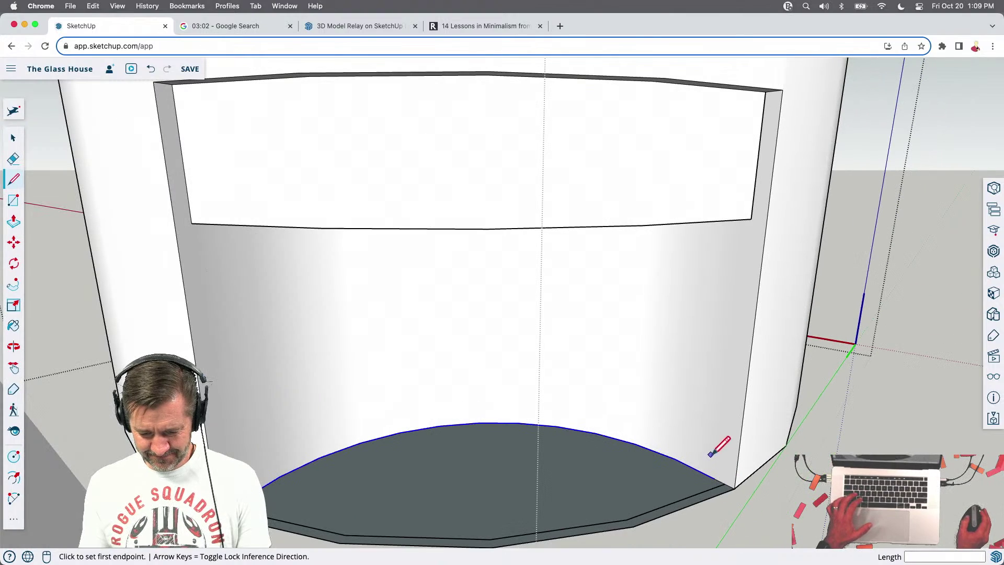
Draw a short edge along the floor near the cylinder's opening, after two cancelled starts
{"action": "key", "text": "space"}
{"action": "left_click", "coordinate": [448, 520]}
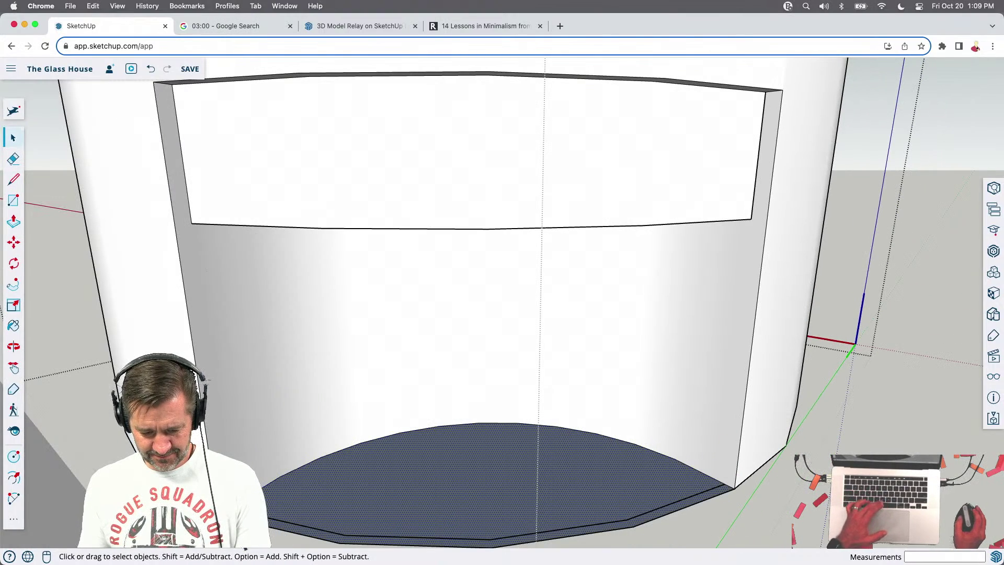
{"action": "scroll", "coordinate": [448, 520], "scroll_direction": "up", "scroll_amount": 5}
{"action": "scroll", "coordinate": [261, 492], "scroll_direction": "up", "scroll_amount": 2}
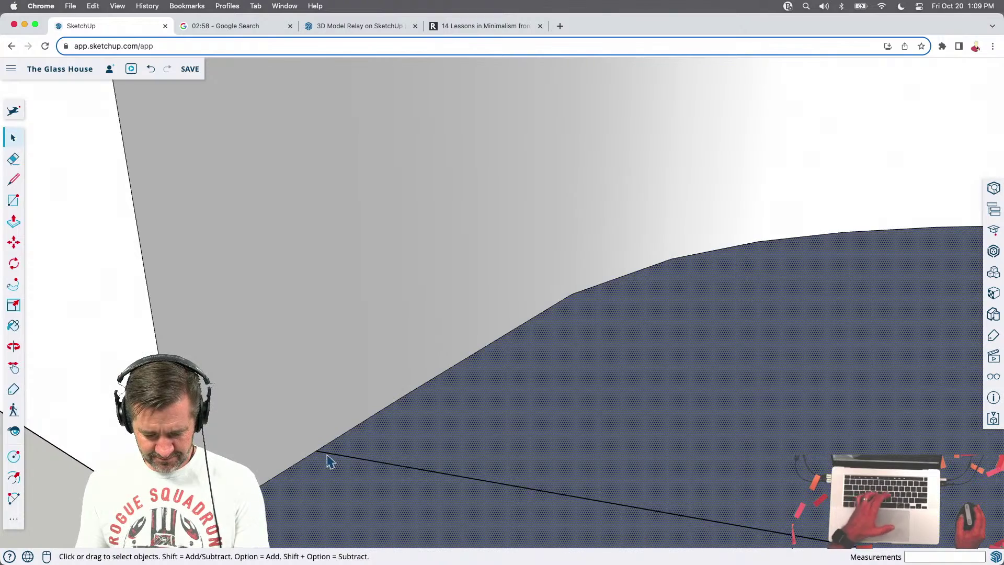
{"action": "key", "text": "l"}
{"action": "left_click", "coordinate": [323, 445]}
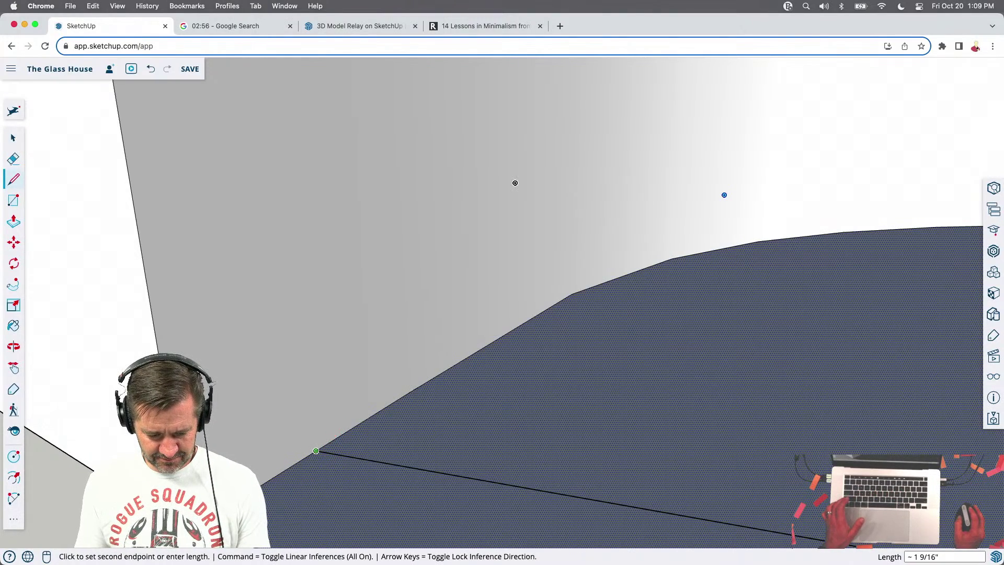
{"action": "key", "text": "Escape"}
{"action": "scroll", "coordinate": [120, 458], "scroll_direction": "up", "scroll_amount": 4}
{"action": "scroll", "coordinate": [120, 458], "scroll_direction": "down", "scroll_amount": 2}
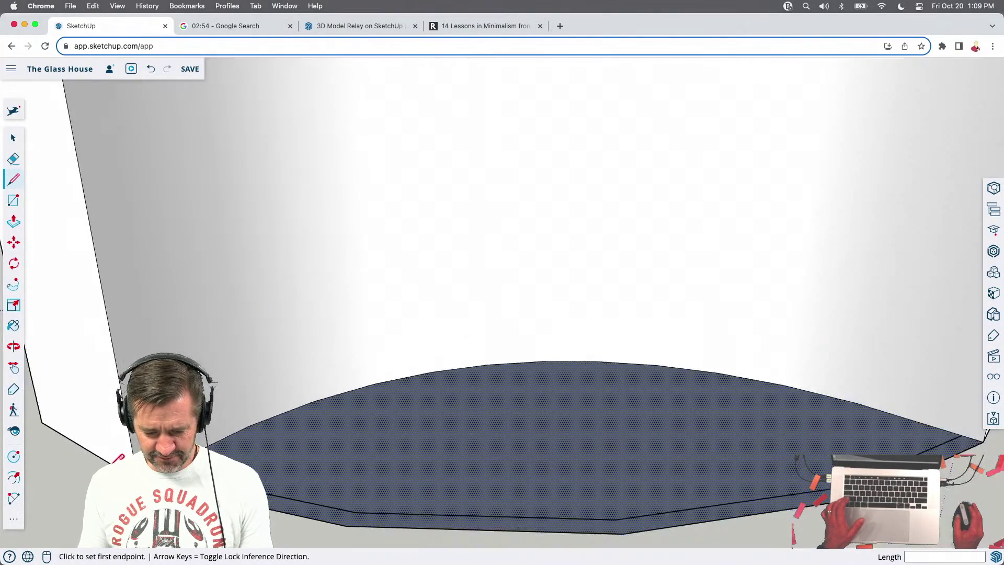
{"action": "scroll", "coordinate": [973, 419], "scroll_direction": "up", "scroll_amount": 2}
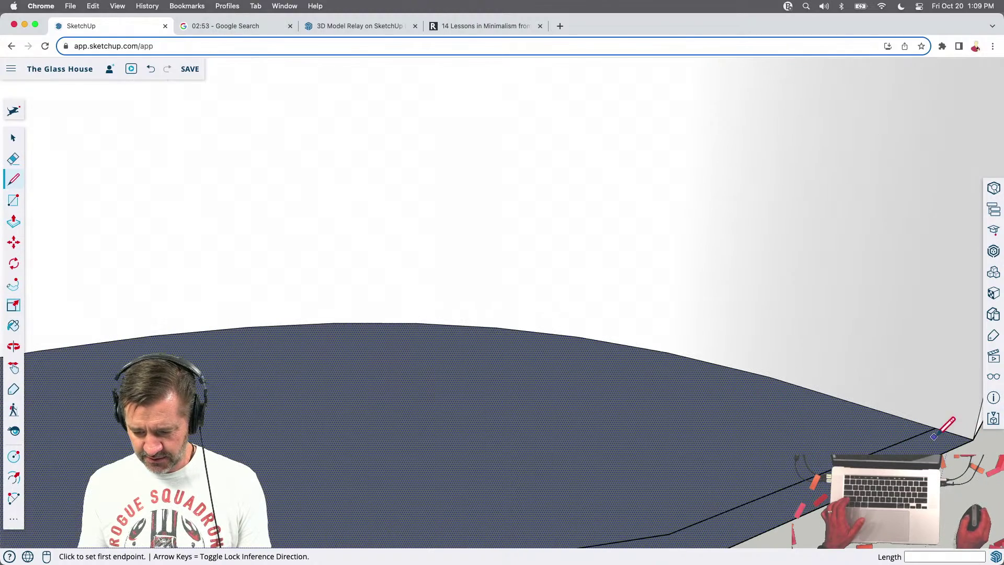
{"action": "left_click", "coordinate": [972, 439]}
{"action": "key", "text": "Escape"}
{"action": "left_click", "coordinate": [966, 434]}
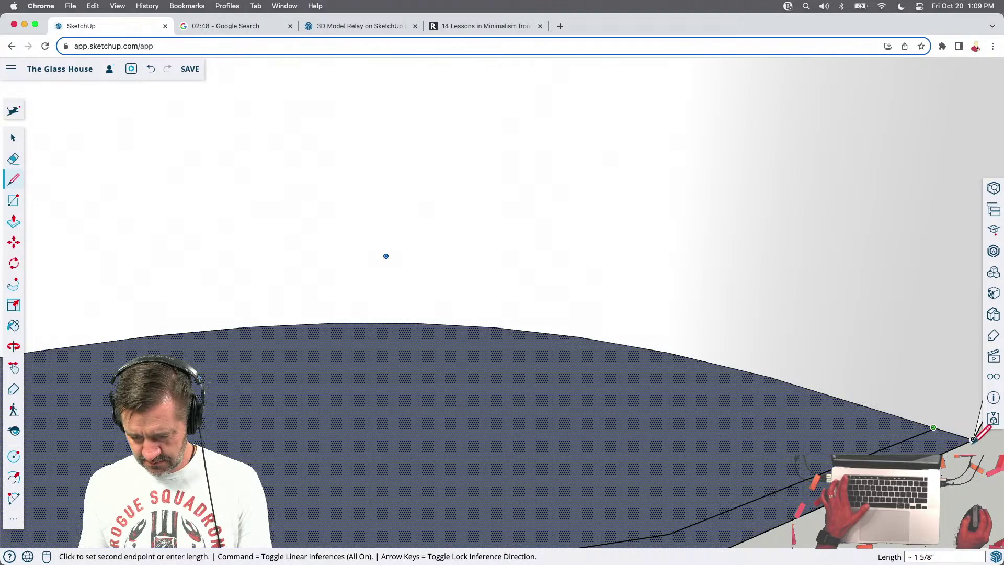
{"action": "left_click", "coordinate": [972, 439]}
Draw a line that splits off a small floor face, then erase the thin band under it
{"action": "scroll", "coordinate": [947, 444], "scroll_direction": "up", "scroll_amount": 3}
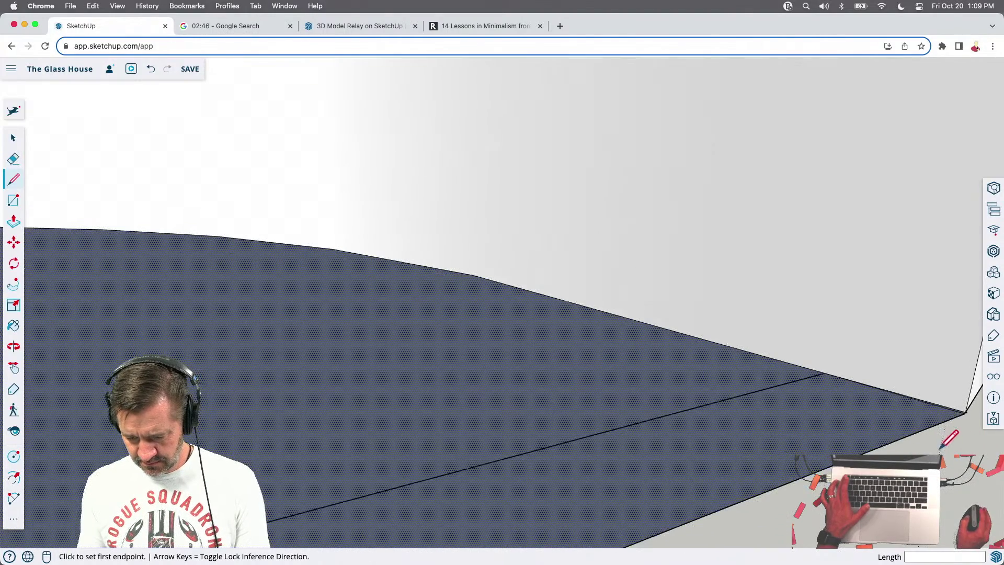
{"action": "scroll", "coordinate": [967, 418], "scroll_direction": "up", "scroll_amount": 1}
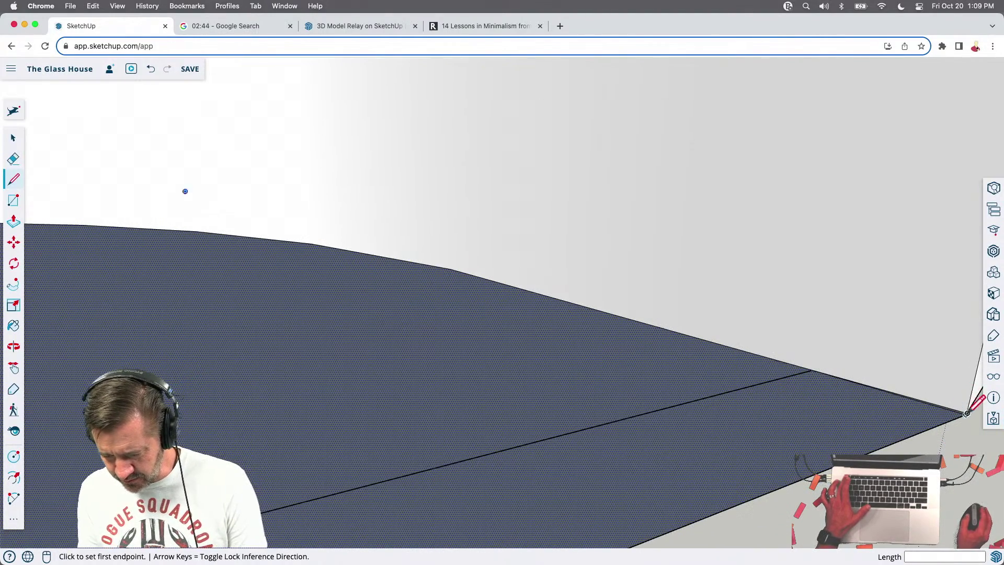
{"action": "left_click", "coordinate": [966, 413]}
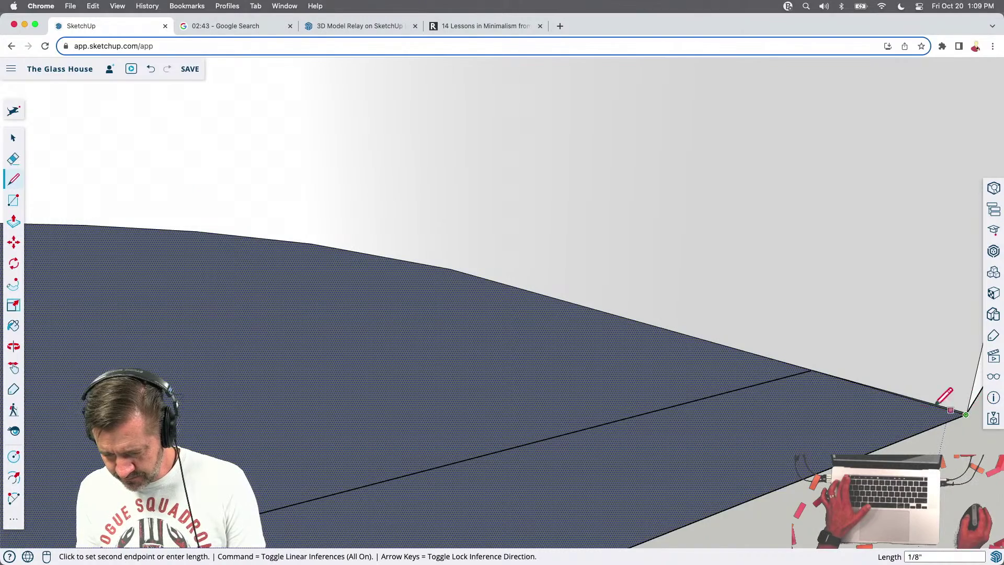
{"action": "left_click", "coordinate": [811, 369]}
{"action": "scroll", "coordinate": [878, 439], "scroll_direction": "down", "scroll_amount": 3}
{"action": "mouse_move", "coordinate": [885, 415]}
{"action": "middle_mouse_down"}
{"action": "mouse_move", "coordinate": [627, 179]}
{"action": "mouse_move", "coordinate": [632, 235]}
{"action": "middle_mouse_up"}
{"action": "key", "text": "e"}
{"action": "left_click_drag", "start_coordinate": [678, 386], "coordinate": [656, 377]}
Raise the dark curved floor face a short way with Push/Pull
{"action": "key", "text": "p"}
{"action": "left_click", "coordinate": [624, 359]}
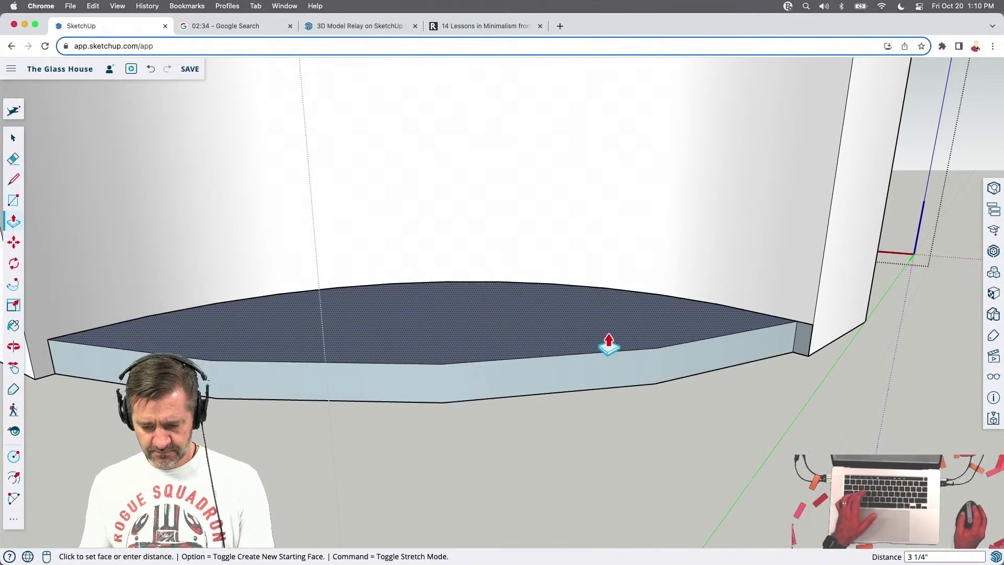
{"action": "left_click", "coordinate": [599, 332]}
{"action": "scroll", "coordinate": [836, 324], "scroll_direction": "up", "scroll_amount": 10}
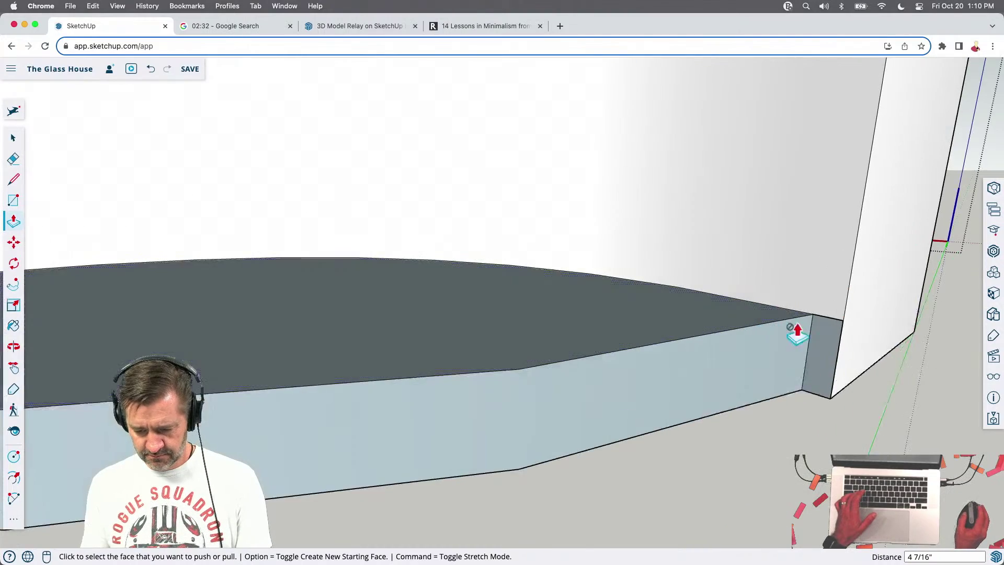
{"action": "middle_click_drag", "start_coordinate": [839, 354], "coordinate": [789, 314]}
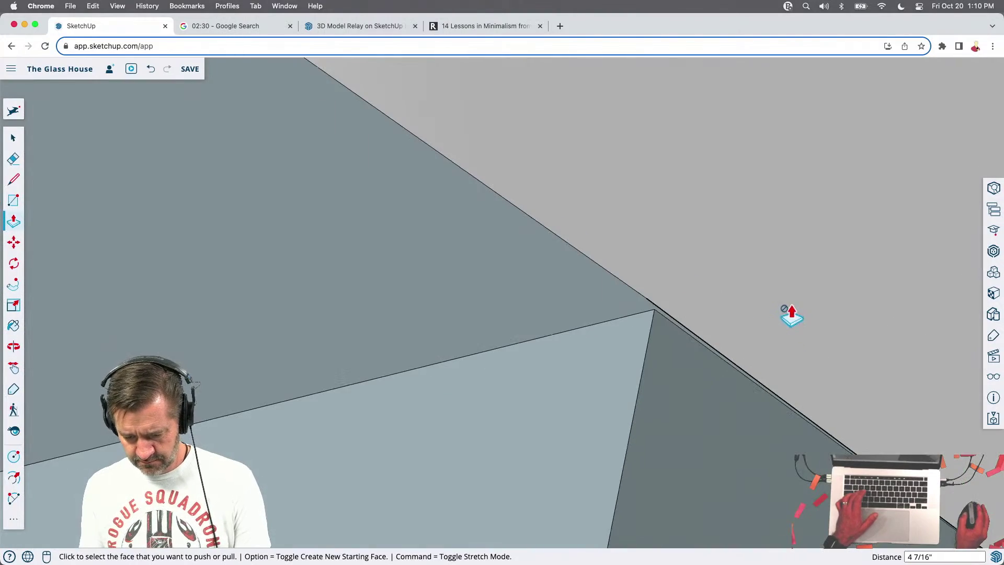
Extrude the half-round floor face to slab thickness and select the new slab faces
{"action": "key", "text": "l"}
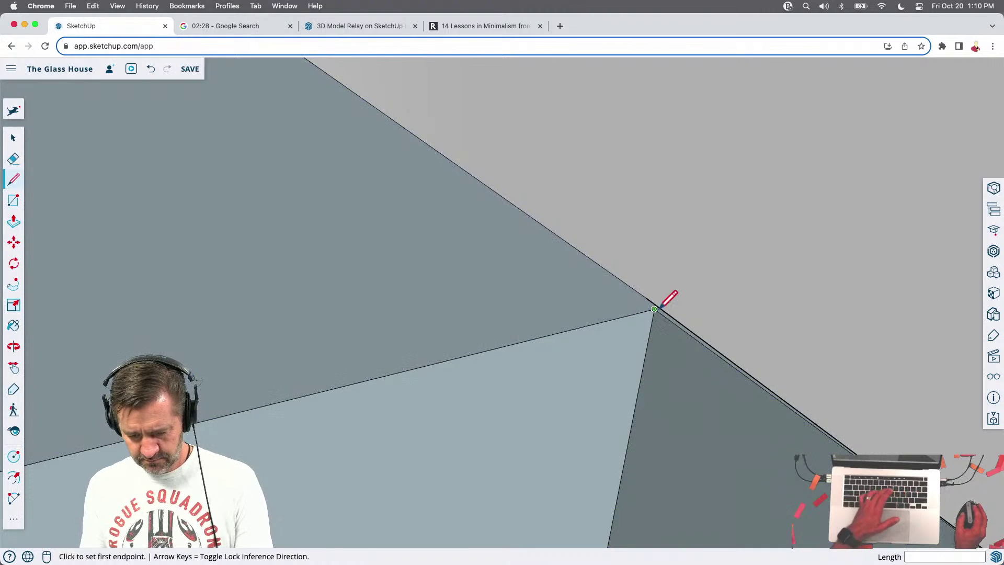
{"action": "left_click", "coordinate": [667, 293]}
{"action": "key", "text": "Escape"}
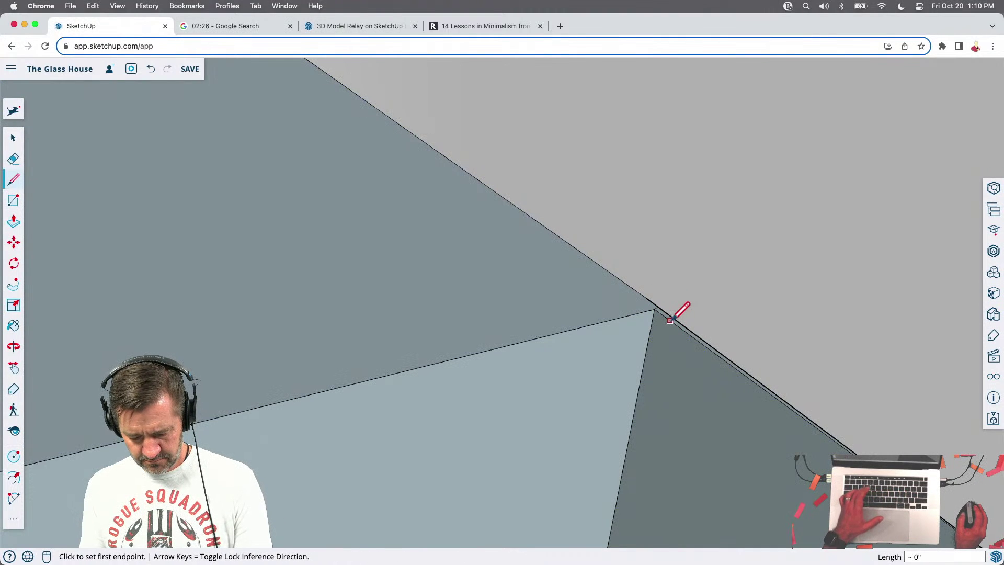
{"action": "key", "text": "p"}
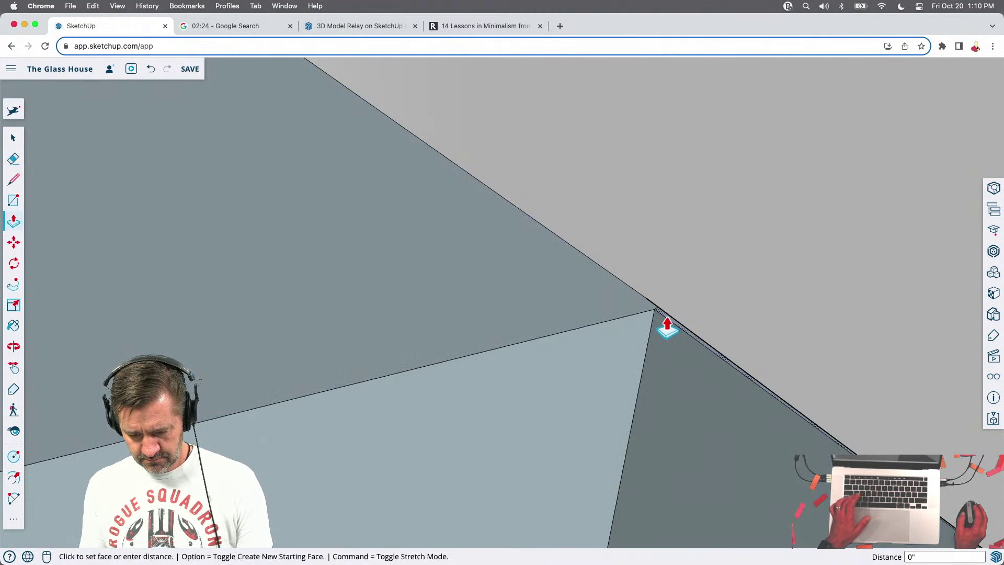
{"action": "left_click", "coordinate": [665, 329]}
{"action": "scroll", "coordinate": [659, 397], "scroll_direction": "down", "scroll_amount": 5}
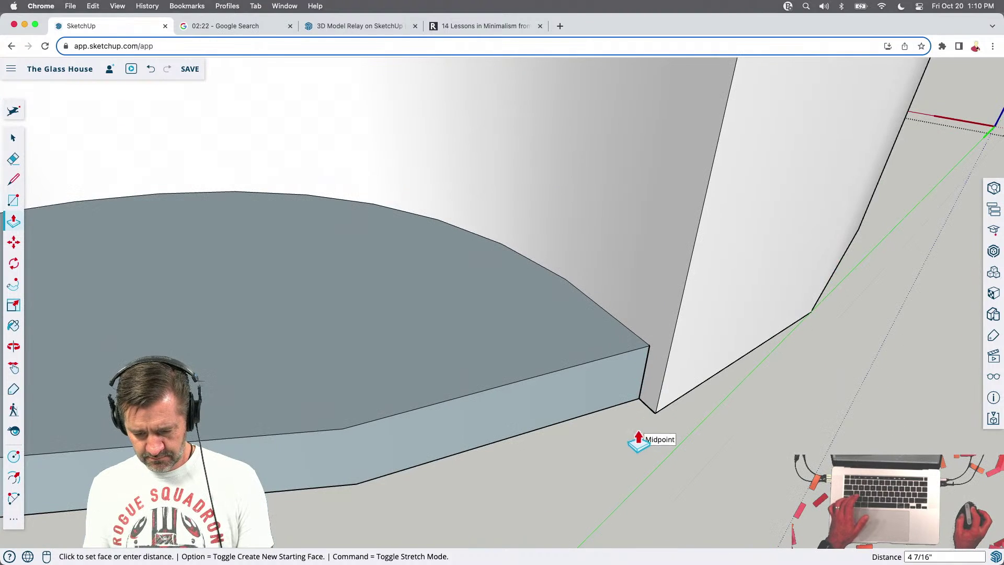
{"action": "left_click", "coordinate": [639, 439]}
{"action": "middle_click_drag", "start_coordinate": [731, 359], "coordinate": [623, 385]}
{"action": "key", "text": "space"}
{"action": "left_click", "coordinate": [587, 385]}
Reverse the faces of the new floor slab
{"action": "left_click", "coordinate": [579, 366], "text": "shift"}
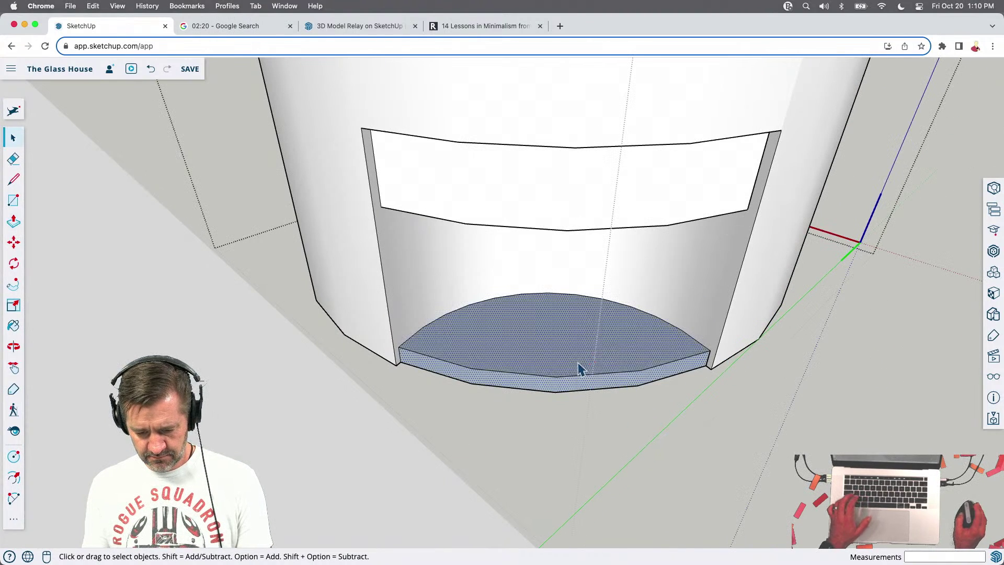
{"action": "right_click", "coordinate": [579, 366]}
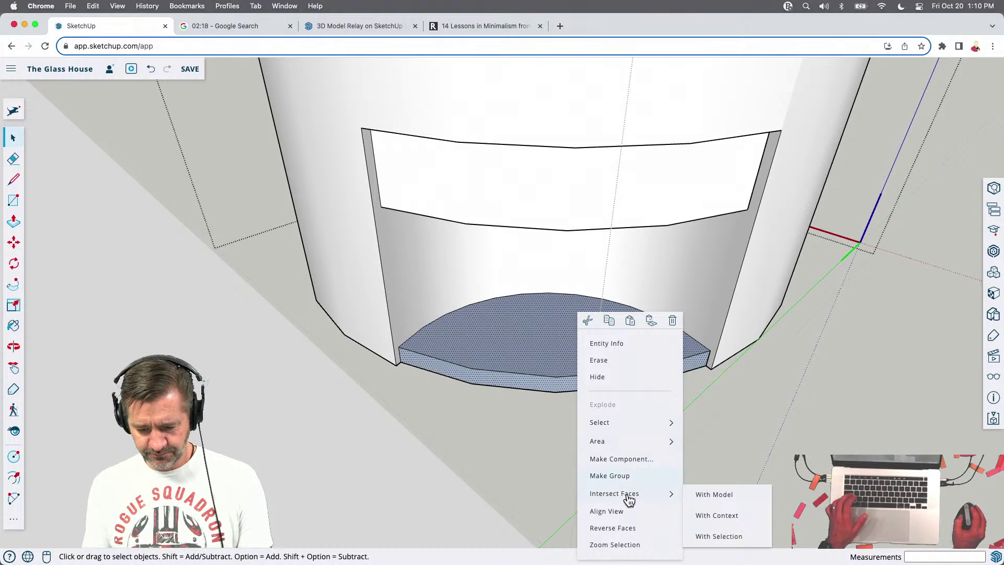
{"action": "left_click", "coordinate": [625, 528]}
{"action": "middle_click_drag", "start_coordinate": [706, 442], "coordinate": [542, 336]}
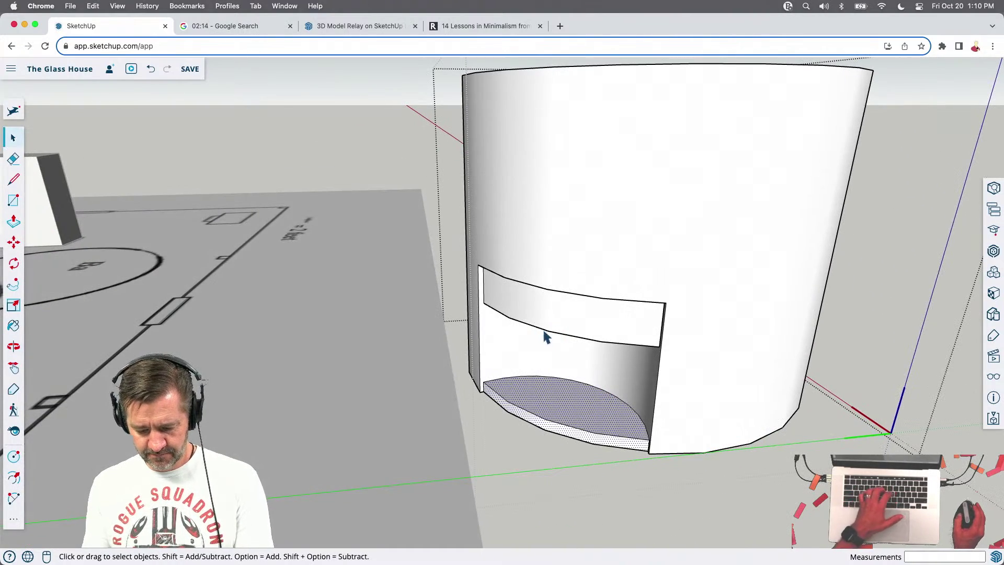
Paint the cylinder's window band with Translucent Glass Sky Reflection
{"action": "key", "text": "b"}
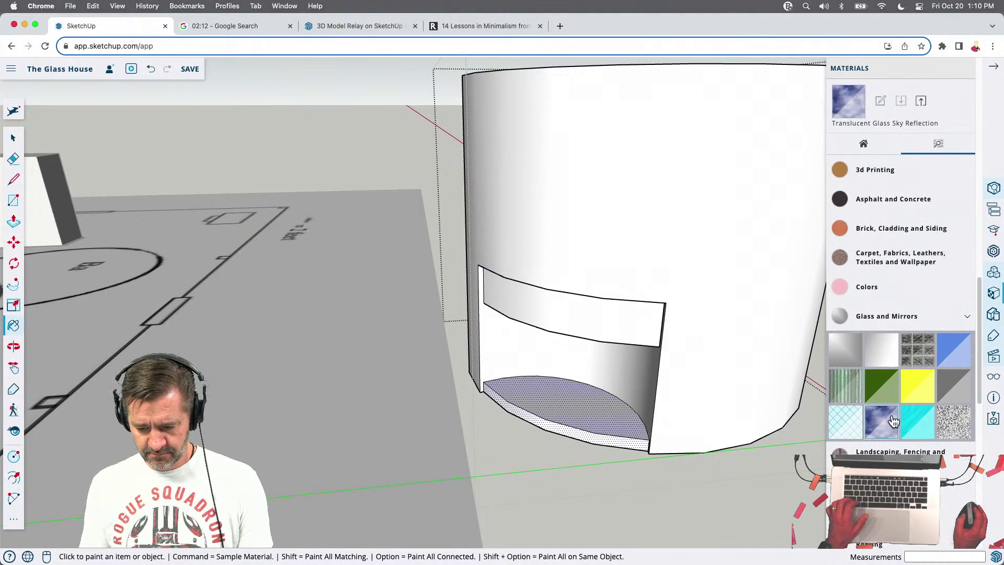
{"action": "left_click", "coordinate": [905, 426]}
{"action": "left_click", "coordinate": [881, 427]}
{"action": "left_click", "coordinate": [570, 316]}
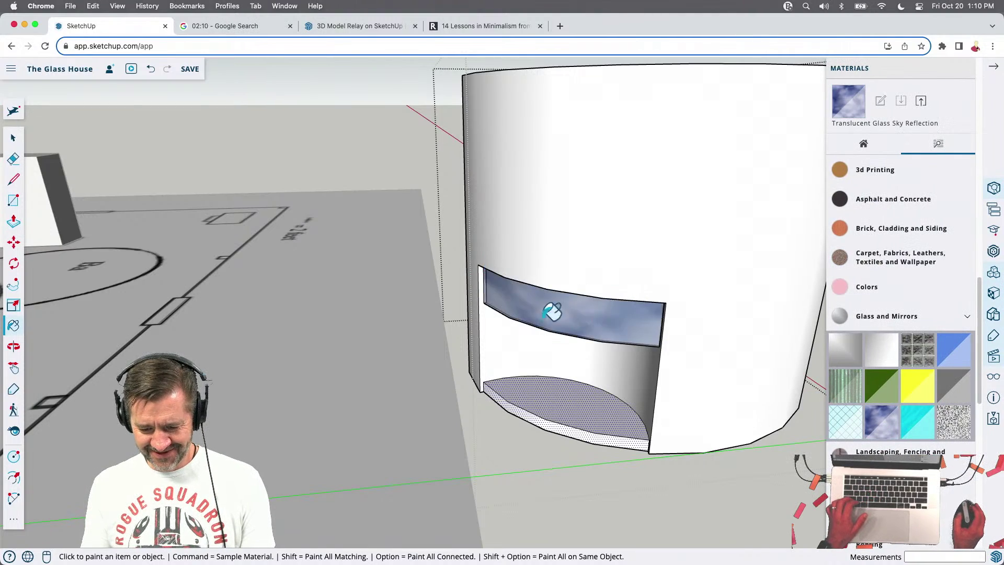
{"action": "scroll", "coordinate": [549, 311], "scroll_direction": "up", "scroll_amount": 5}
{"action": "middle_click_drag", "start_coordinate": [538, 309], "coordinate": [510, 313]}
{"action": "left_click_drag", "start_coordinate": [319, 218], "coordinate": [258, 123]}
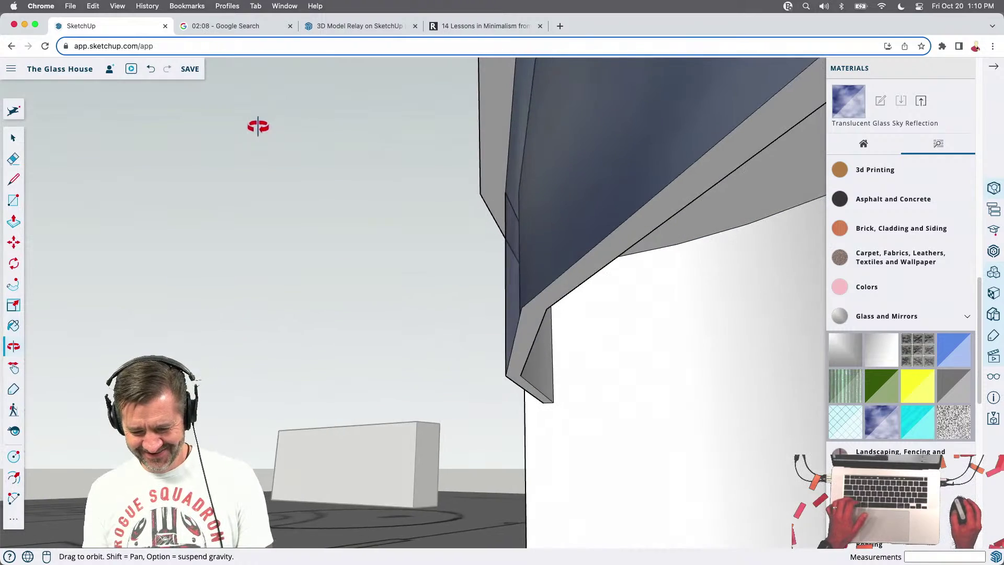
{"action": "key", "text": "b"}
{"action": "middle_click_drag", "start_coordinate": [551, 354], "coordinate": [448, 300]}
{"action": "scroll", "coordinate": [287, 232], "scroll_direction": "down", "scroll_amount": 3}
{"action": "mouse_move", "coordinate": [287, 233]}
{"action": "middle_mouse_down"}
{"action": "mouse_move", "coordinate": [520, 403]}
{"action": "mouse_move", "coordinate": [707, 365]}
{"action": "middle_mouse_up"}
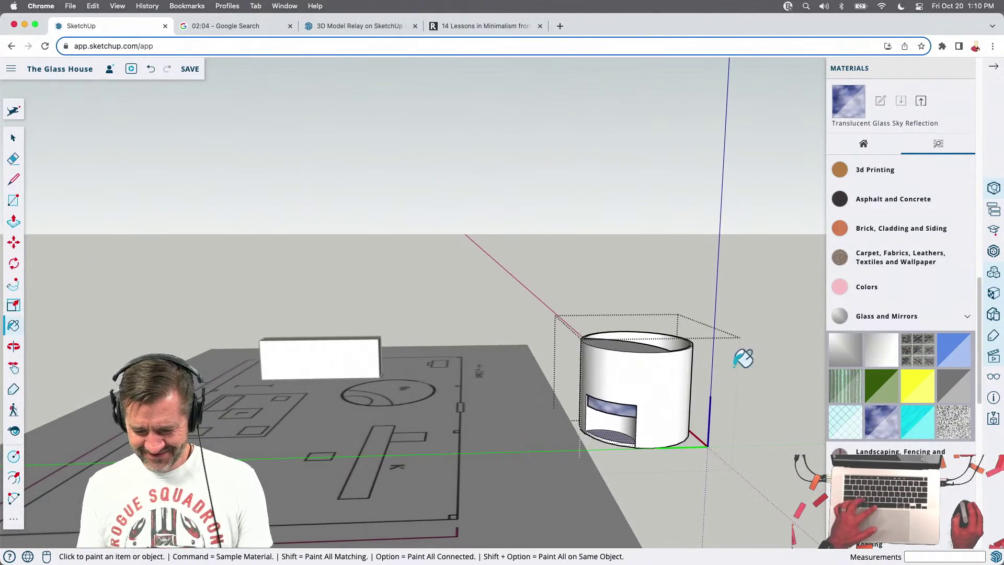
{"action": "key", "text": "space"}
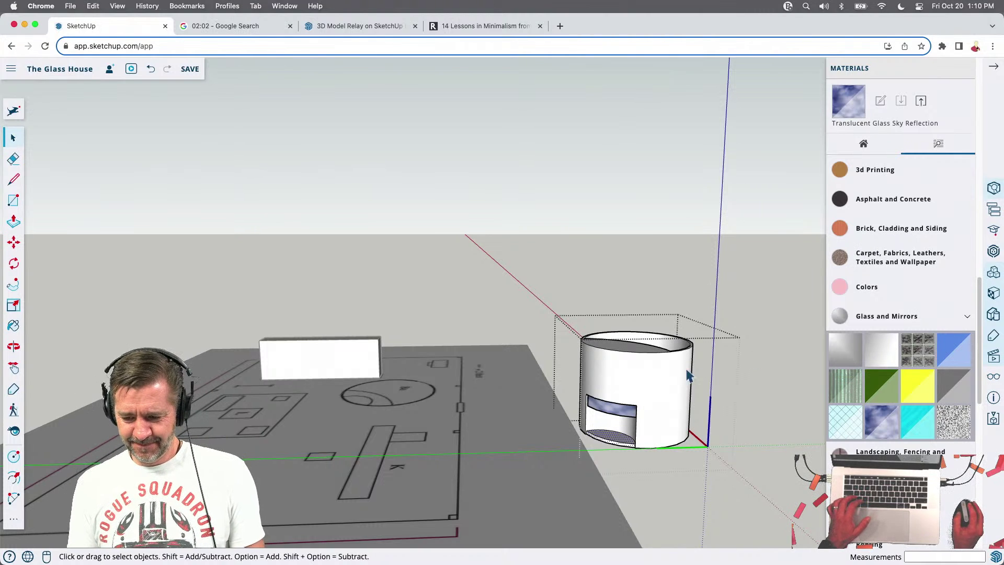
Turn all of the cylinder's geometry into a group
{"action": "triple_click", "coordinate": [647, 394]}
{"action": "right_click", "coordinate": [648, 398]}
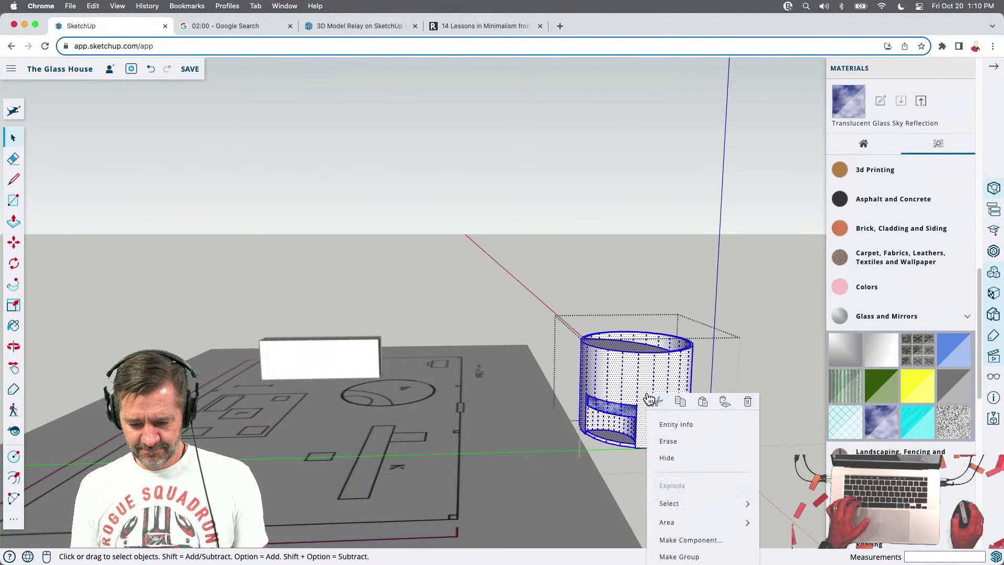
{"action": "left_click", "coordinate": [679, 392]}
{"action": "scroll", "coordinate": [622, 355], "scroll_direction": "up", "scroll_amount": 5}
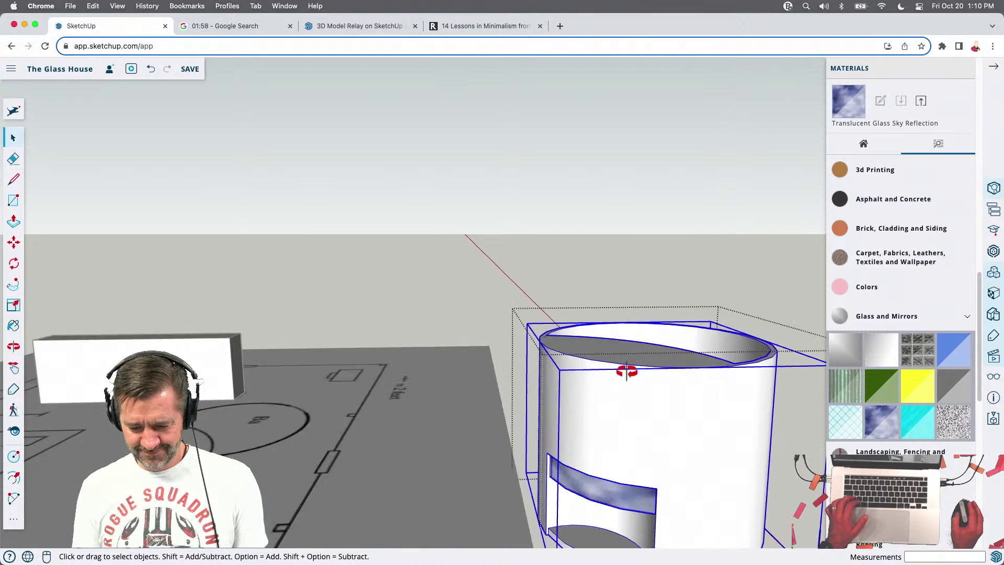
Draw a circle on the cylinder's top rim and push it up 4'
{"action": "key", "text": "c"}
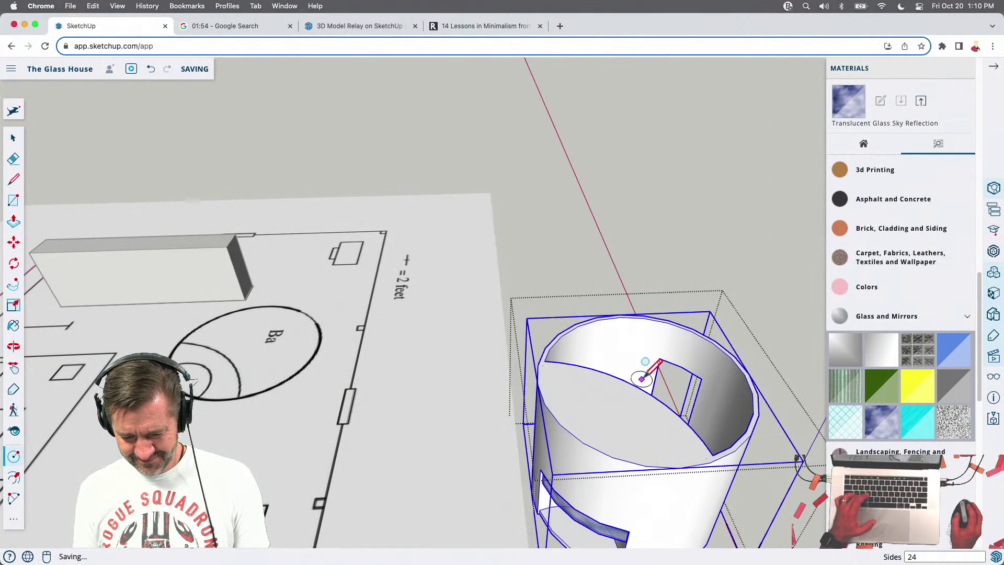
{"action": "middle_click_drag", "start_coordinate": [683, 304], "coordinate": [638, 414]}
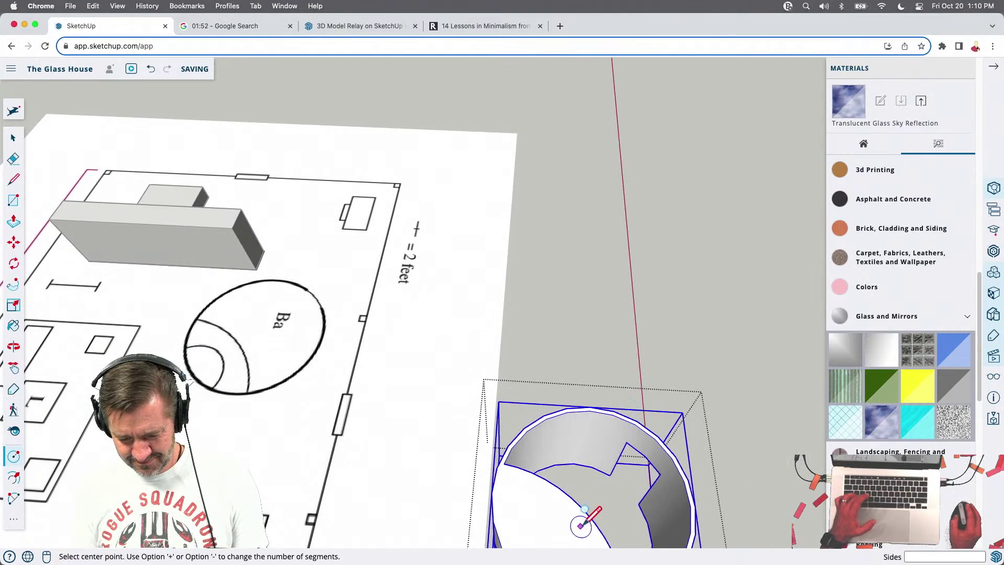
{"action": "left_click", "coordinate": [592, 500]}
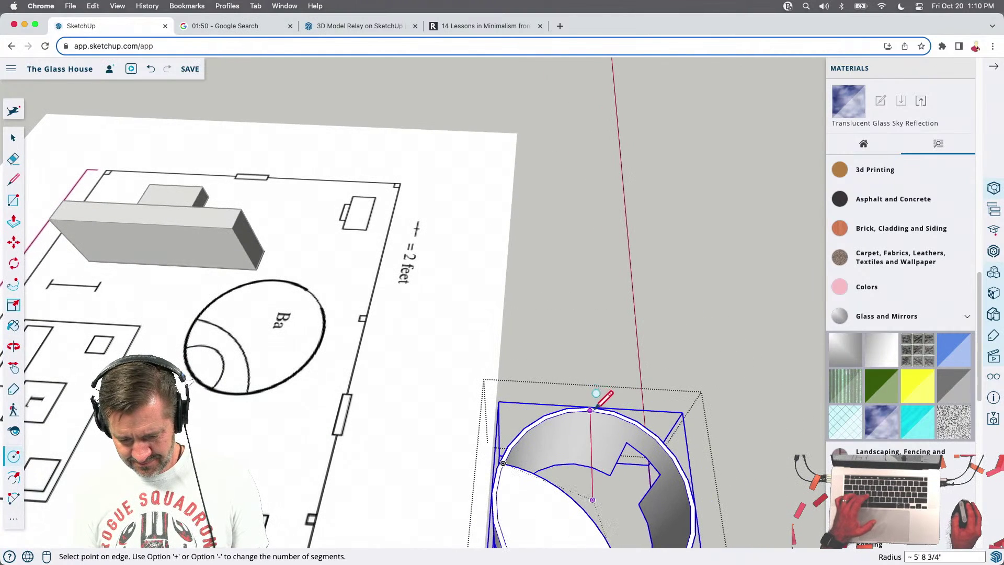
{"action": "left_click", "coordinate": [596, 400]}
{"action": "middle_click_drag", "start_coordinate": [601, 410], "coordinate": [587, 336]}
{"action": "key", "text": "p"}
{"action": "left_click", "coordinate": [575, 357]}
{"action": "left_click", "coordinate": [555, 307]}
{"action": "type", "text": "4"}
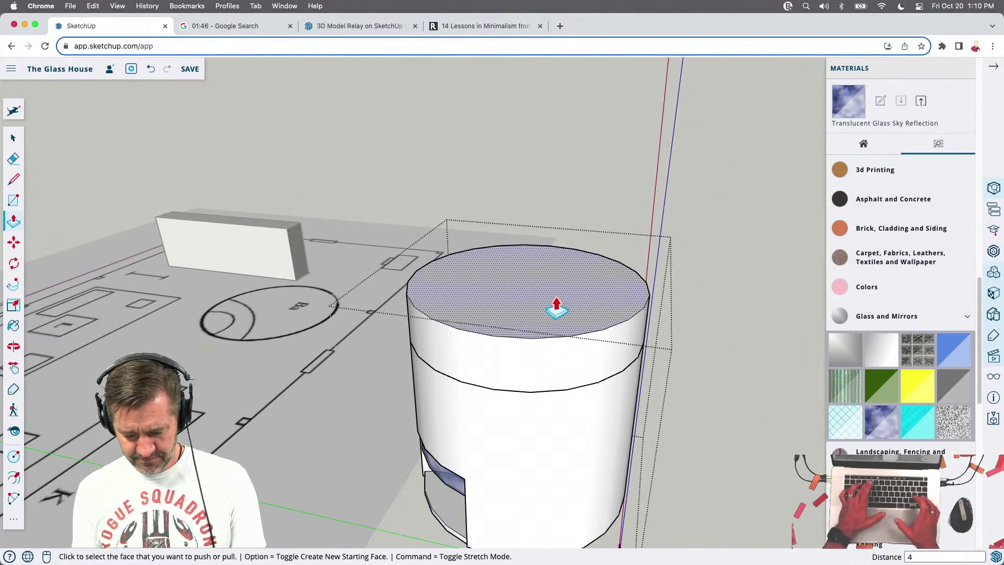
{"action": "type", "text": "'"}
{"action": "key", "text": "Return"}
{"action": "key", "text": "b"}
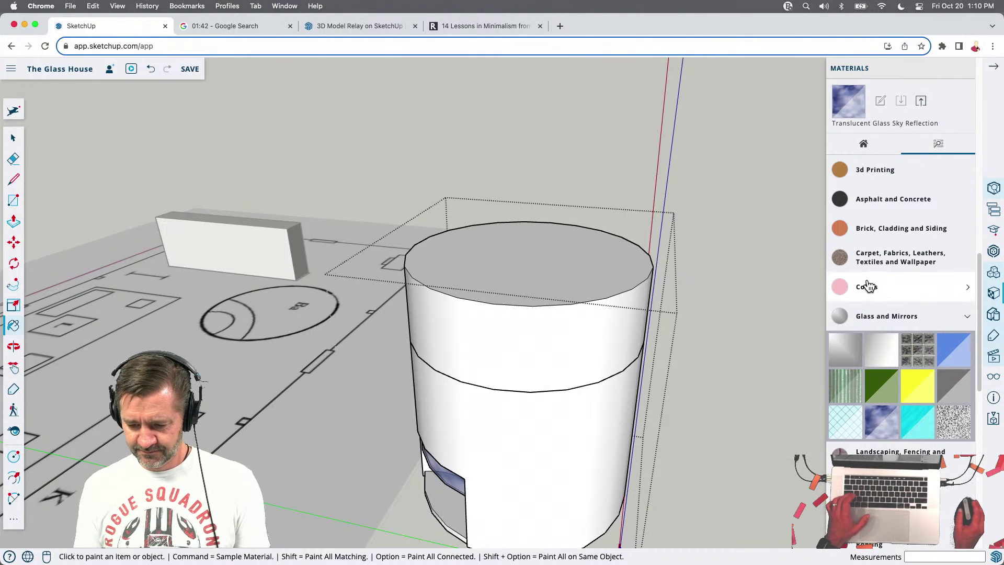
Paint the cylinder's upper and lower wall faces with Brick Antique 01
{"action": "left_click", "coordinate": [876, 239]}
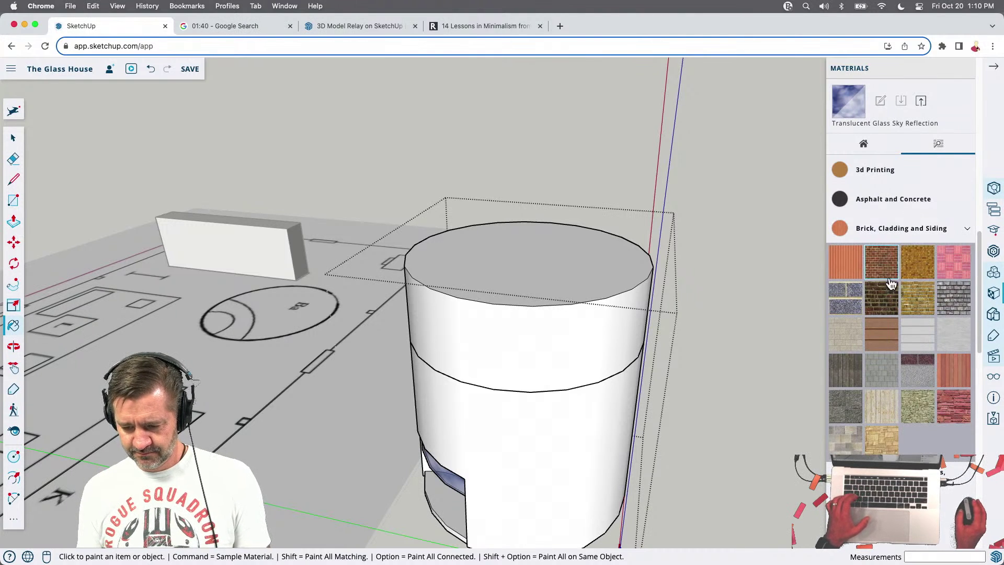
{"action": "left_click", "coordinate": [882, 270]}
{"action": "left_click", "coordinate": [542, 376]}
{"action": "left_click", "coordinate": [538, 426]}
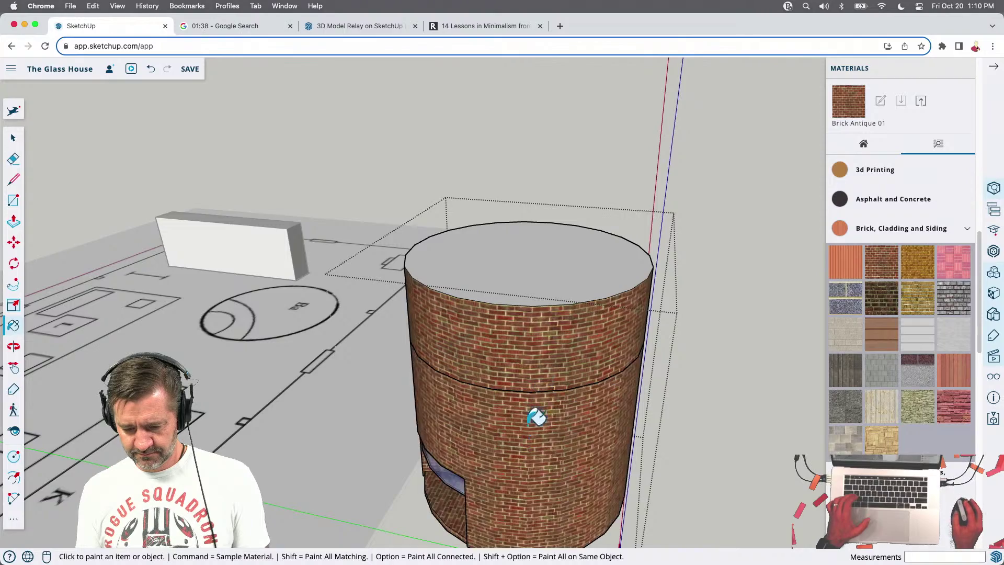
{"action": "mouse_move", "coordinate": [757, 408]}
{"action": "middle_mouse_down"}
{"action": "mouse_move", "coordinate": [470, 337]}
{"action": "mouse_move", "coordinate": [11, 298]}
{"action": "middle_mouse_up"}
{"action": "mouse_move", "coordinate": [388, 286]}
{"action": "middle_mouse_down"}
{"action": "mouse_move", "coordinate": [369, 313]}
{"action": "mouse_move", "coordinate": [517, 410]}
{"action": "mouse_move", "coordinate": [648, 338]}
{"action": "middle_mouse_up"}
{"action": "scroll", "coordinate": [659, 326], "scroll_direction": "down", "scroll_amount": 3}
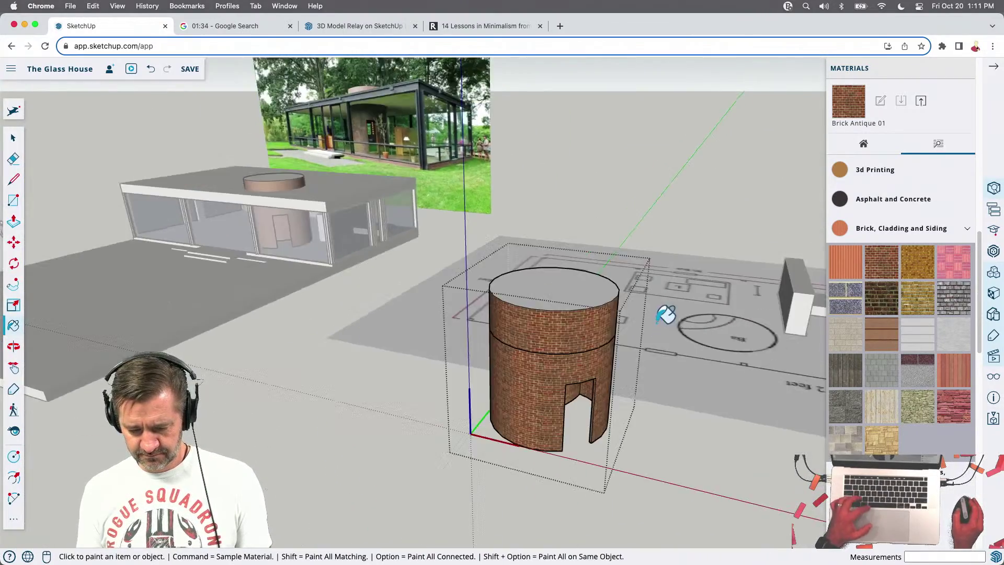
Exit the cylinder group and delete the leftover standalone brick cylinder
{"action": "key", "text": "space"}
{"action": "key", "text": "Escape"}
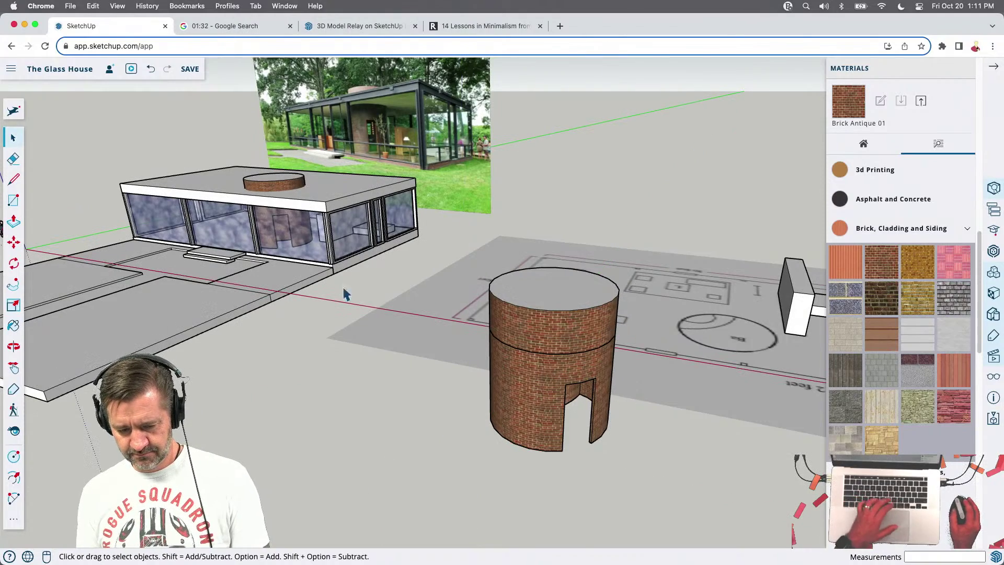
{"action": "left_click", "coordinate": [582, 359]}
{"action": "key", "text": "Delete"}
{"action": "scroll", "coordinate": [220, 220], "scroll_direction": "up", "scroll_amount": 8}
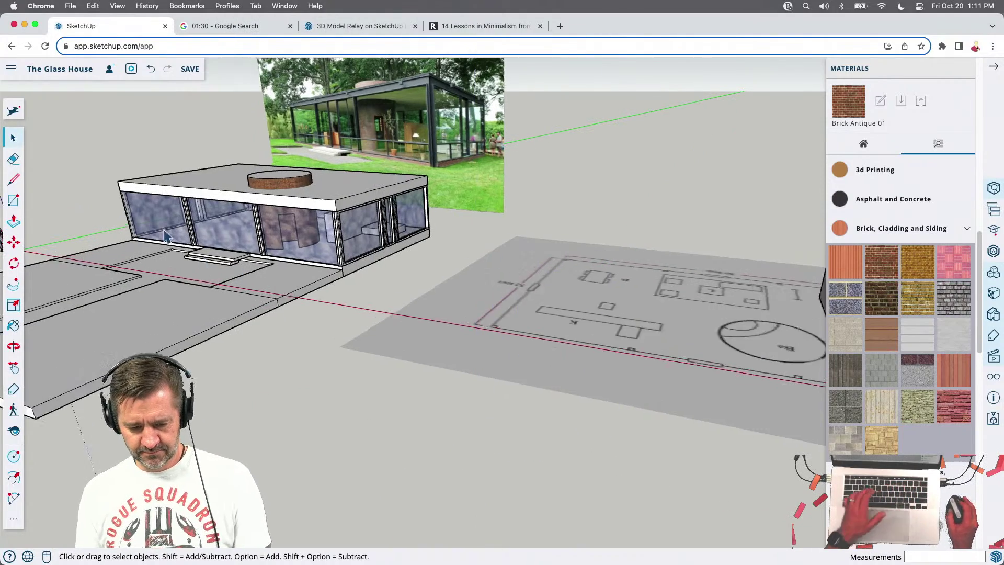
{"action": "middle_click_drag", "start_coordinate": [454, 231], "coordinate": [456, 257]}
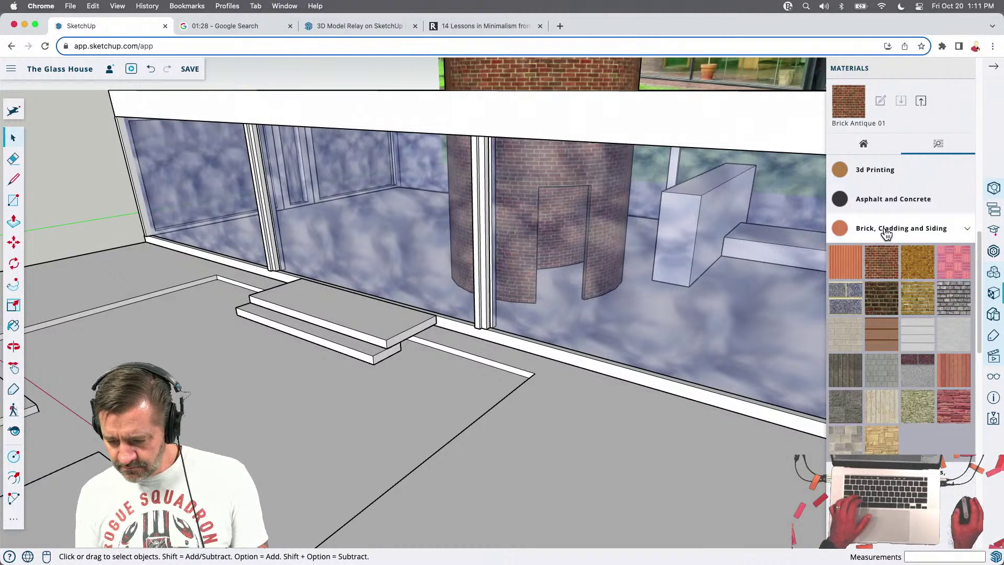
{"action": "scroll", "coordinate": [869, 218], "scroll_direction": "down", "scroll_amount": 4}
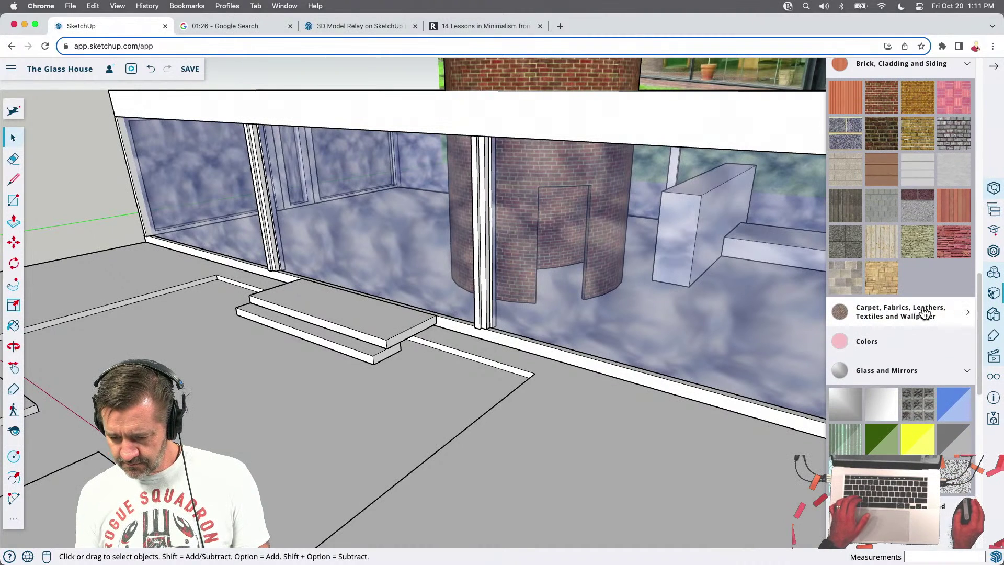
Browse the material categories, opening Glass and Mirrors and Carpet, Fabrics, Leathers, Textiles and Wallpaper
{"action": "left_click", "coordinate": [905, 374]}
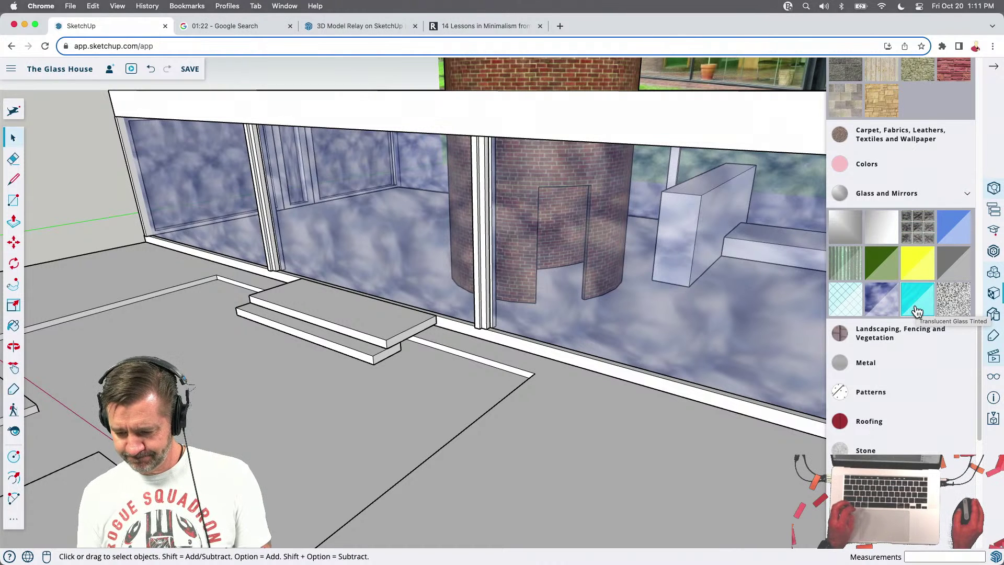
{"action": "scroll", "coordinate": [915, 366], "scroll_direction": "up", "scroll_amount": 1}
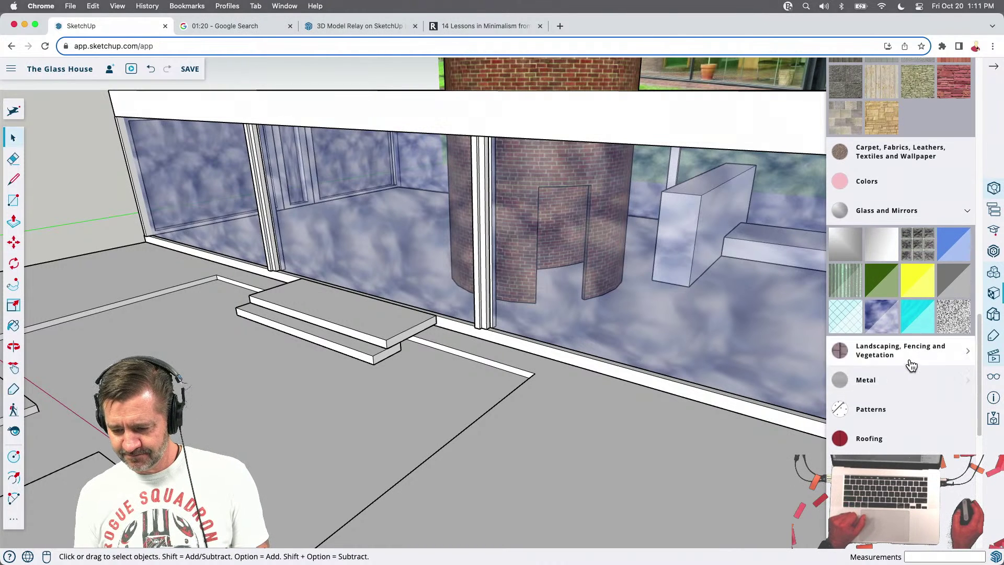
{"action": "scroll", "coordinate": [910, 365], "scroll_direction": "down", "scroll_amount": 5}
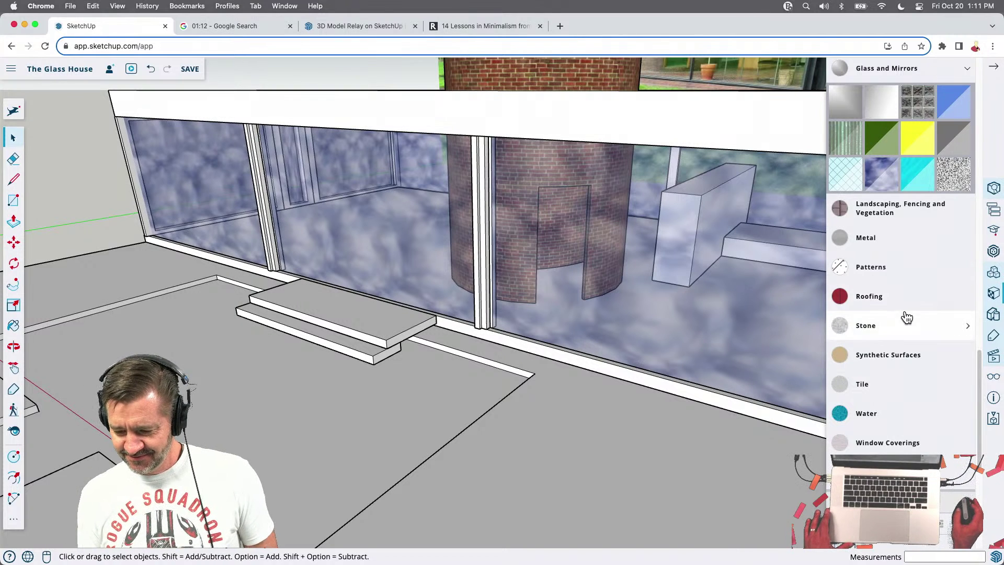
{"action": "scroll", "coordinate": [906, 315], "scroll_direction": "up", "scroll_amount": 7}
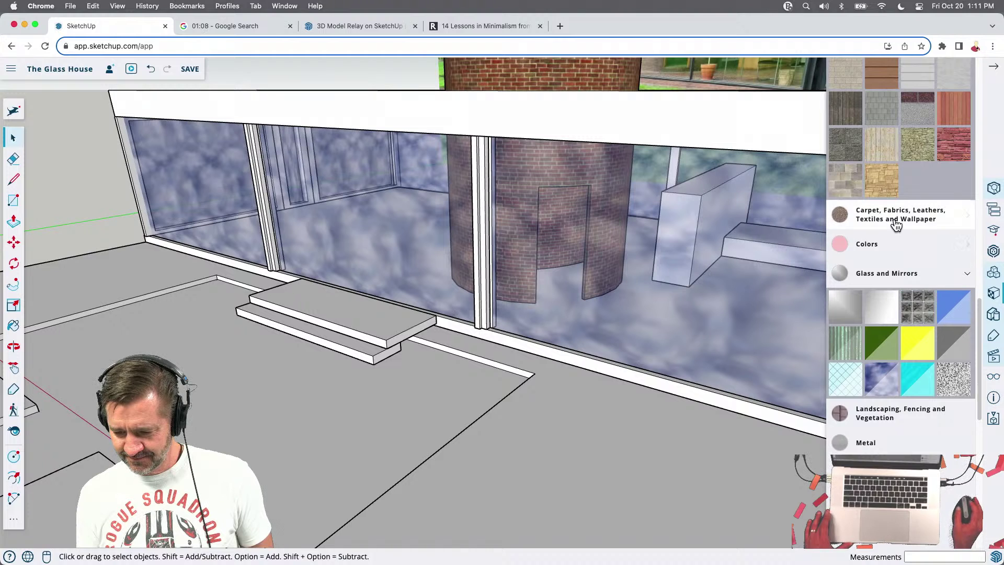
{"action": "left_click", "coordinate": [894, 214]}
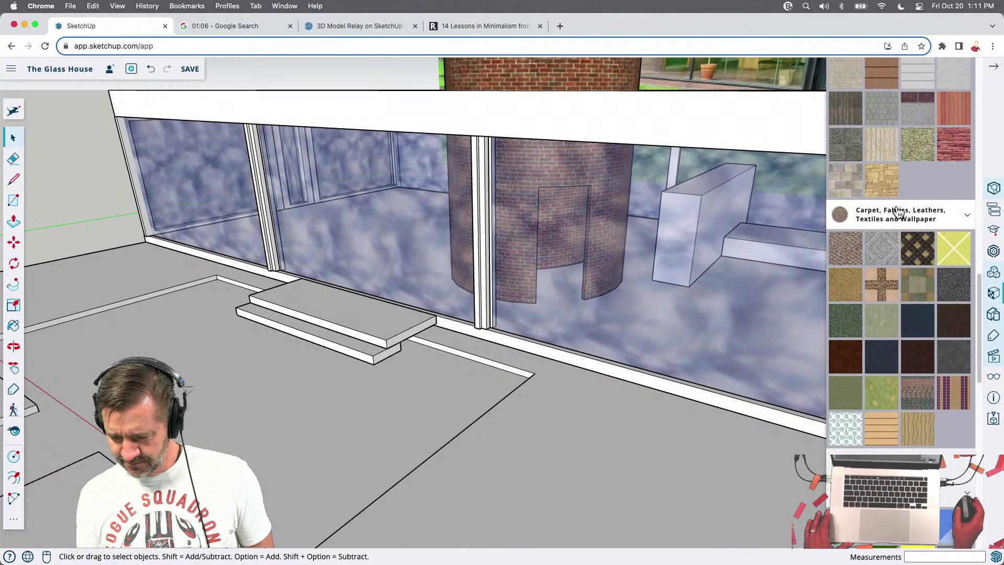
{"action": "scroll", "coordinate": [897, 212], "scroll_direction": "up", "scroll_amount": 12}
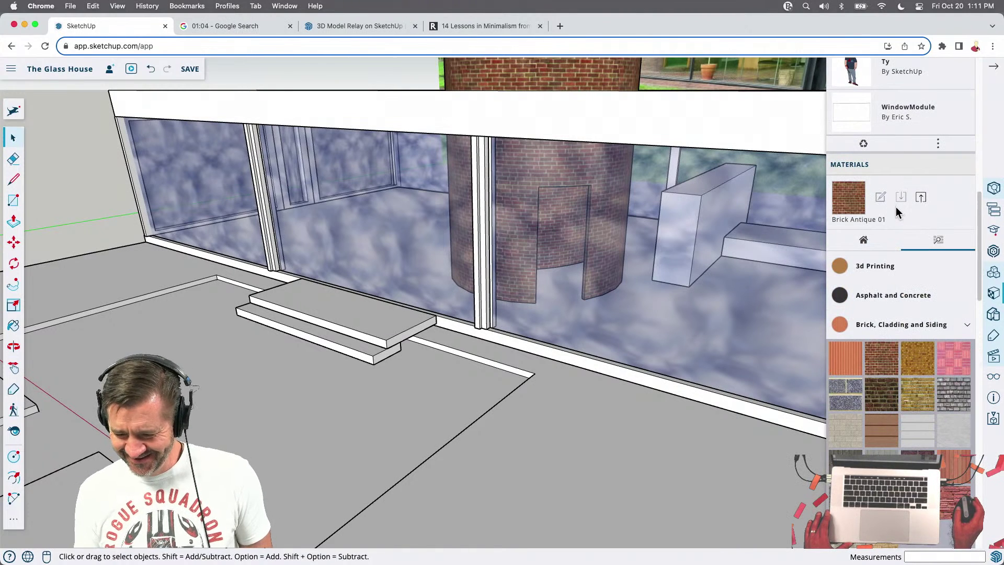
{"action": "left_click", "coordinate": [904, 296]}
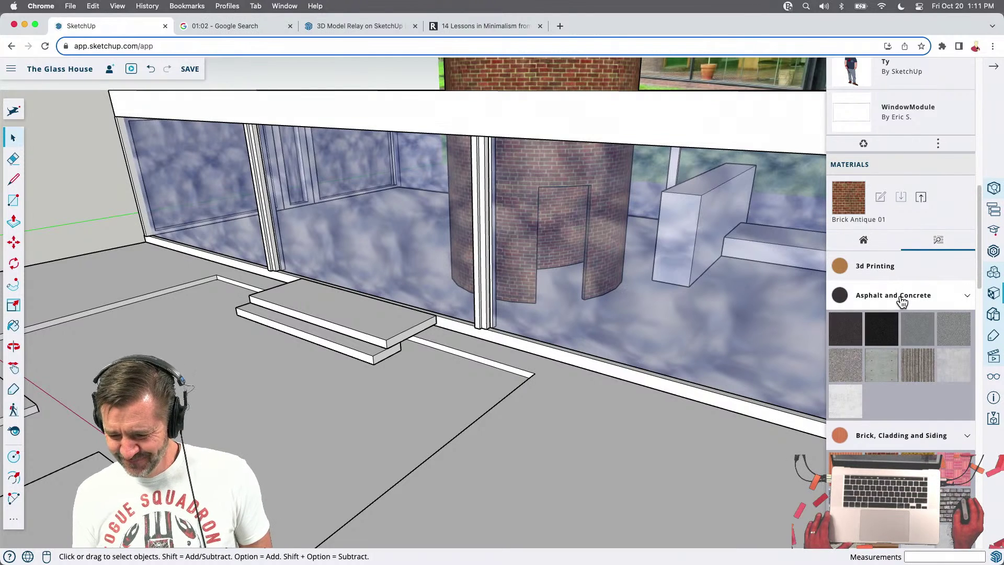
{"action": "left_click", "coordinate": [902, 297]}
{"action": "left_click", "coordinate": [885, 264]}
{"action": "left_click", "coordinate": [885, 265]}
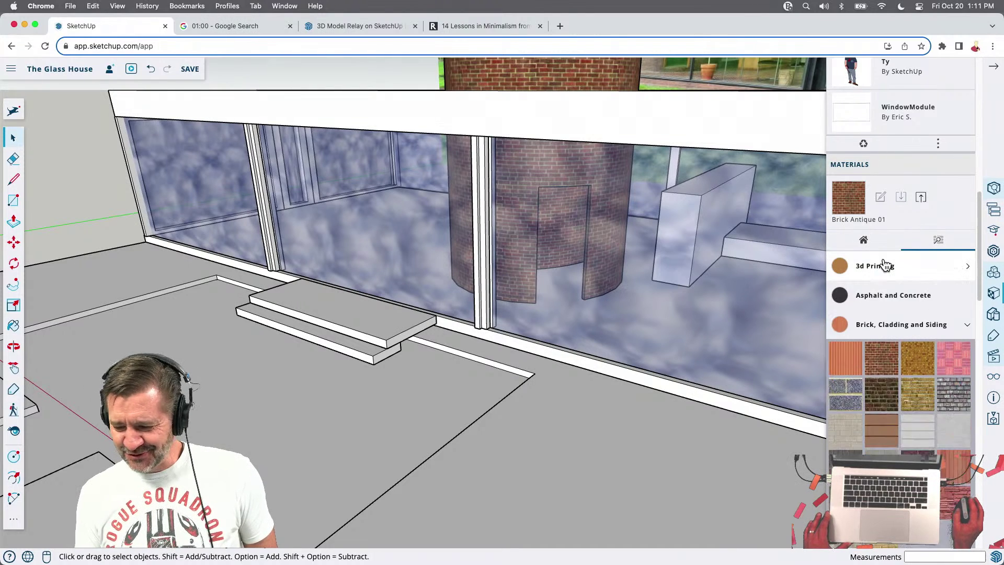
{"action": "scroll", "coordinate": [884, 265], "scroll_direction": "down", "scroll_amount": 8}
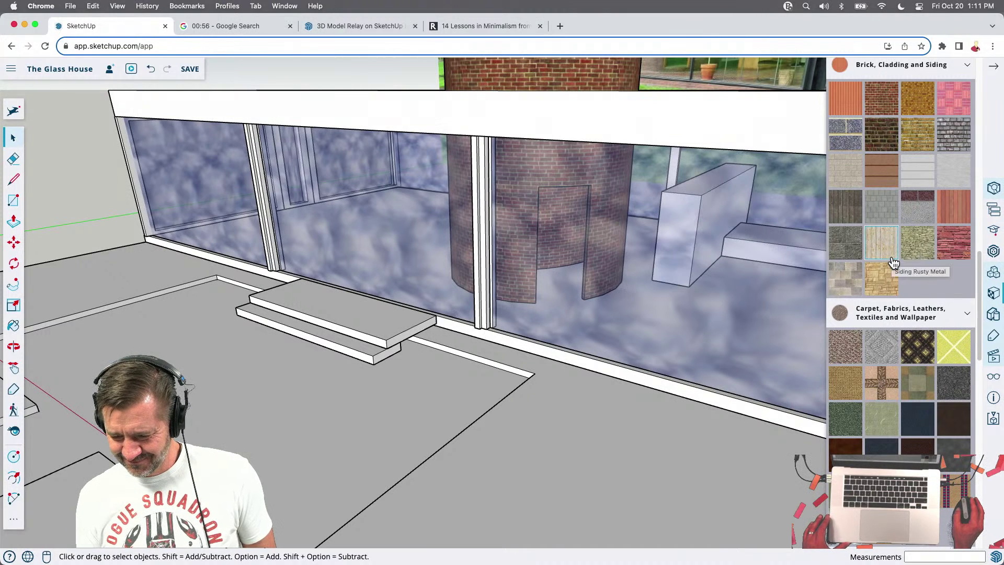
{"action": "scroll", "coordinate": [893, 263], "scroll_direction": "down", "scroll_amount": 4}
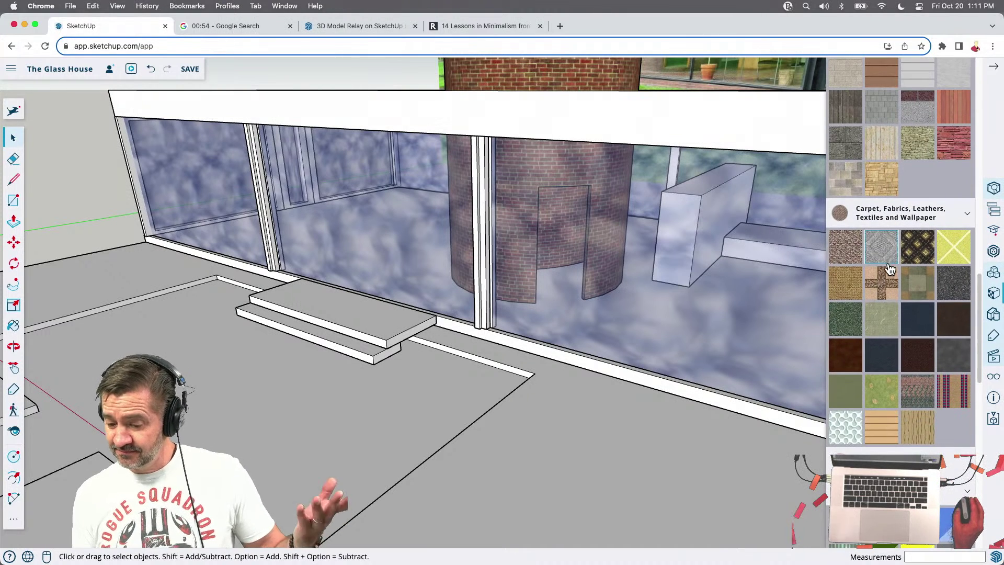
{"action": "scroll", "coordinate": [889, 264], "scroll_direction": "down", "scroll_amount": 1}
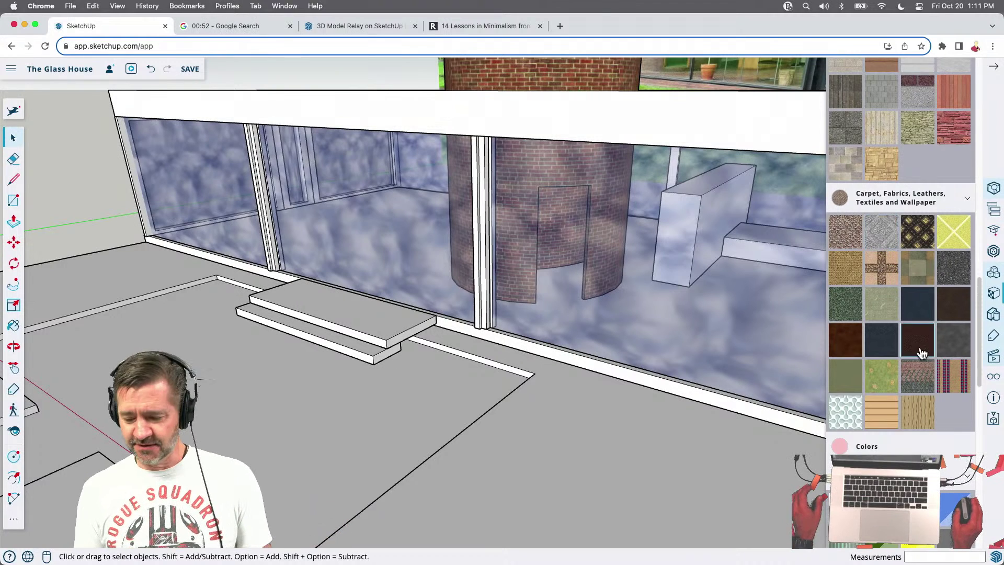
{"action": "scroll", "coordinate": [919, 342], "scroll_direction": "down", "scroll_amount": 7}
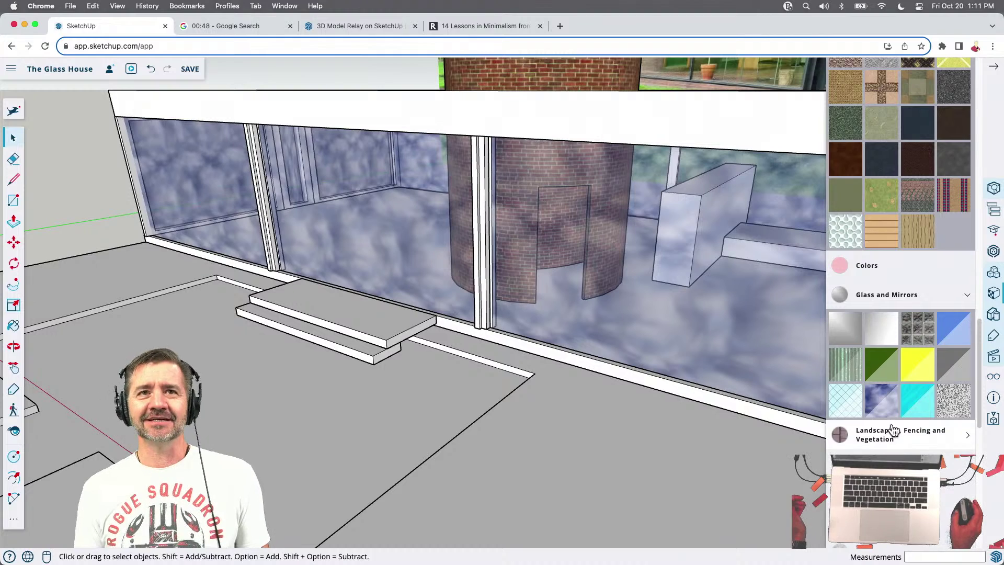
{"action": "scroll", "coordinate": [865, 294], "scroll_direction": "up", "scroll_amount": 12}
Collapse Brick, Cladding and Siding and Glass and Mirrors, leaving only Carpet, Fabrics, Leathers, Textiles and Wallpaper open
{"action": "left_click", "coordinate": [957, 329]}
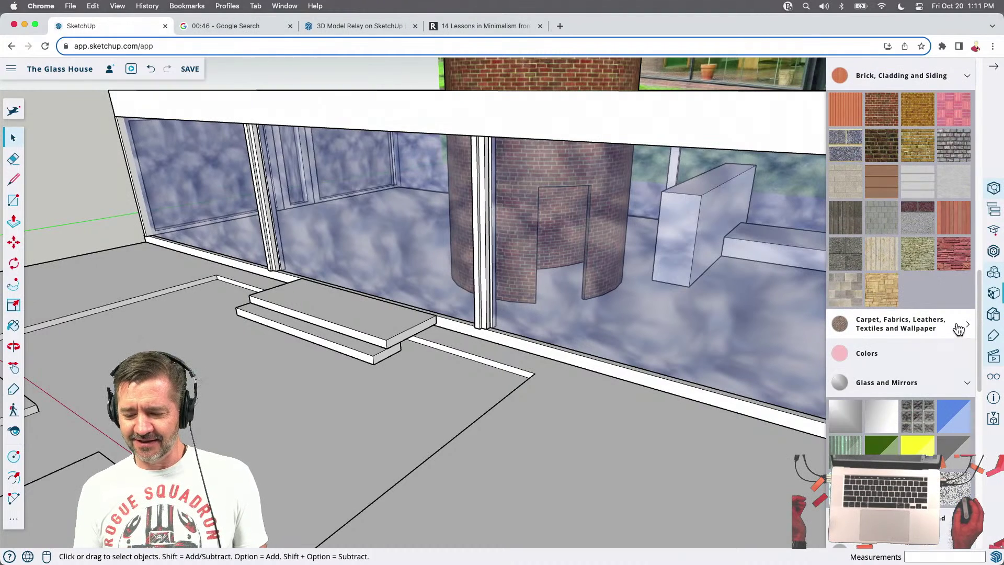
{"action": "scroll", "coordinate": [958, 333], "scroll_direction": "up", "scroll_amount": 12}
{"action": "left_click", "coordinate": [969, 396]}
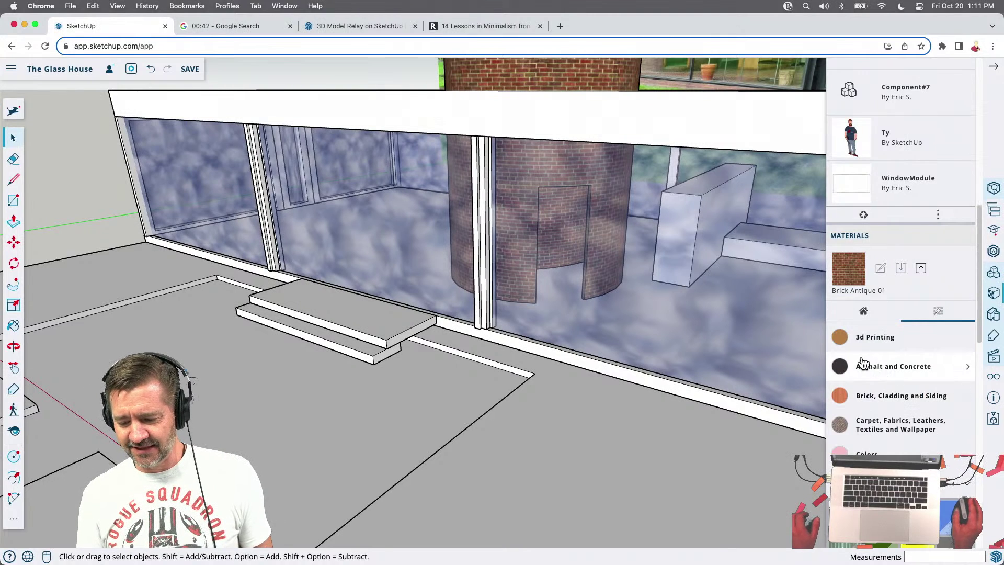
{"action": "scroll", "coordinate": [864, 360], "scroll_direction": "down", "scroll_amount": 12}
{"action": "left_click", "coordinate": [964, 163]}
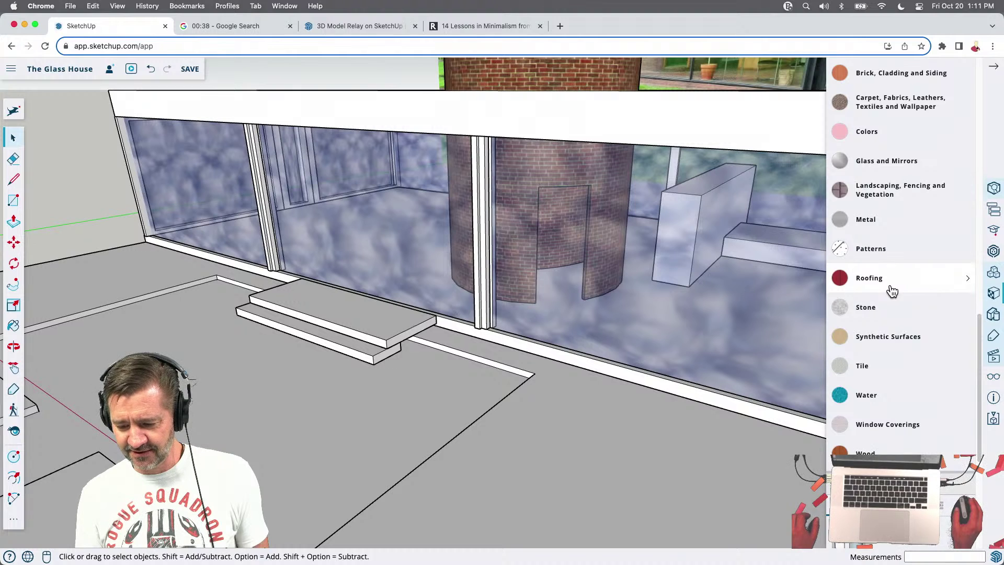
{"action": "scroll", "coordinate": [892, 292], "scroll_direction": "up", "scroll_amount": 2}
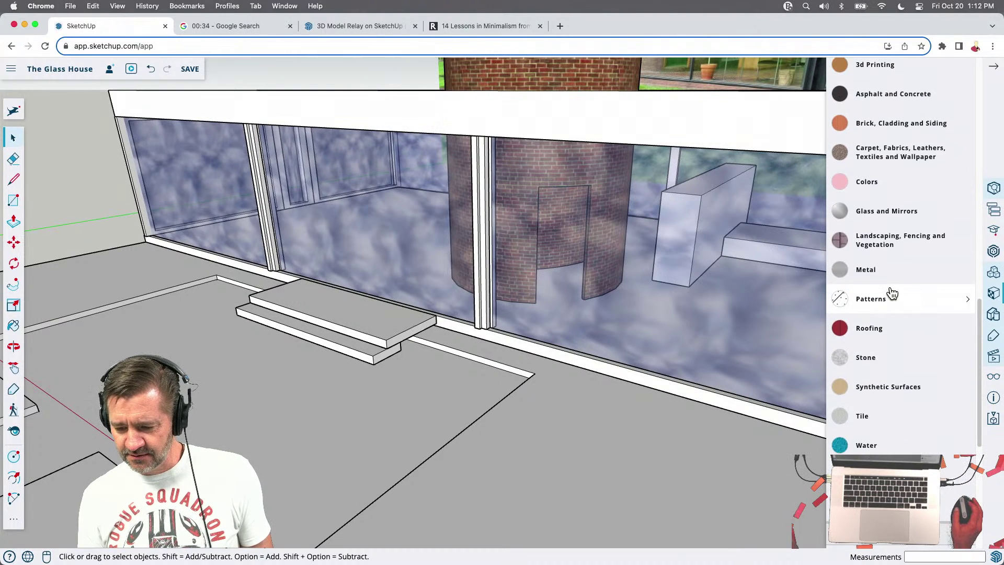
{"action": "scroll", "coordinate": [892, 291], "scroll_direction": "up", "scroll_amount": 1}
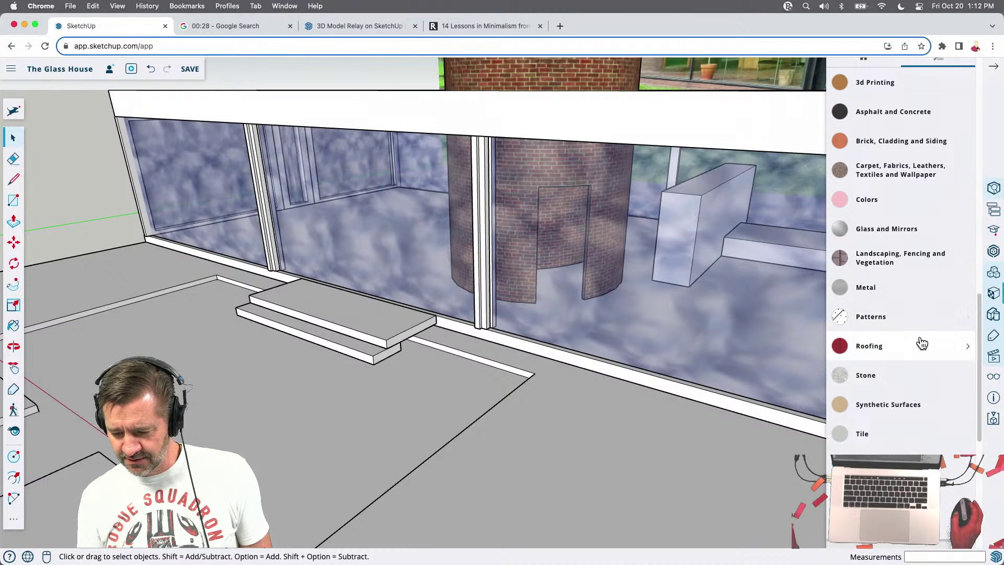
{"action": "left_click", "coordinate": [869, 170]}
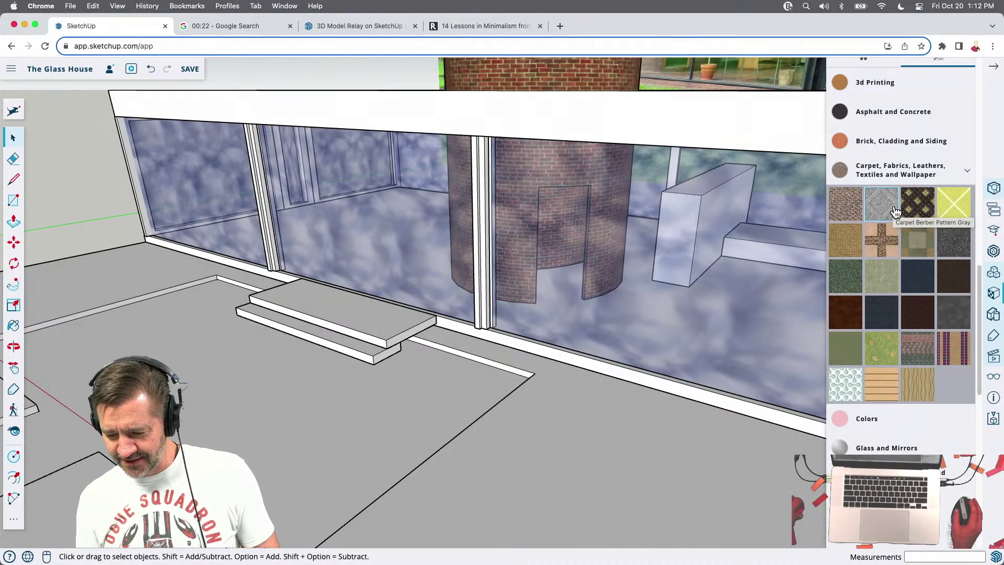
{"action": "scroll", "coordinate": [668, 380], "scroll_direction": "down", "scroll_amount": 2}
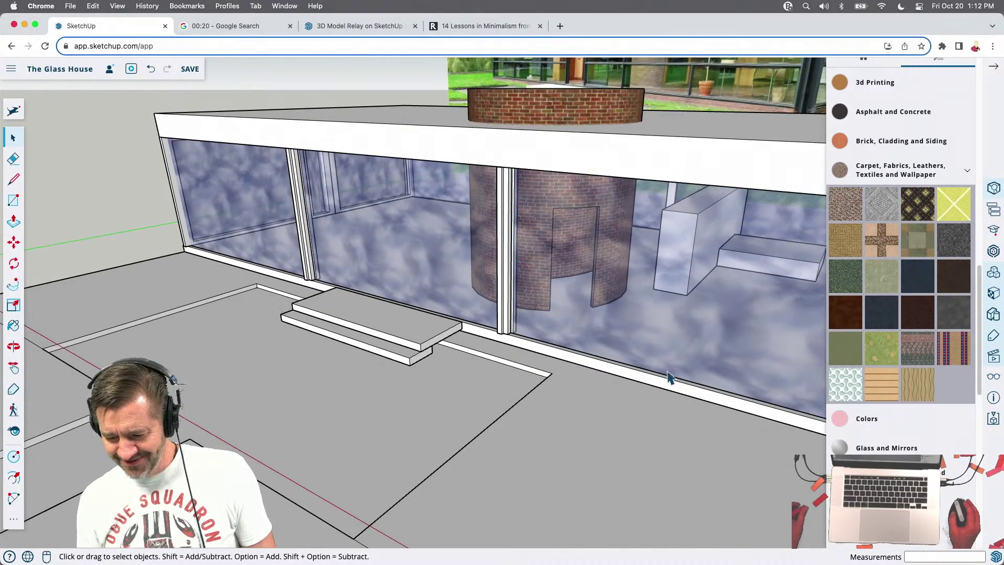
Orbit in close around the brick core, zoom back out to the whole house, and take the Paint Bucket
{"action": "middle_click_drag", "start_coordinate": [656, 428], "coordinate": [616, 401]}
{"action": "scroll", "coordinate": [616, 401], "scroll_direction": "up", "scroll_amount": 3}
{"action": "middle_click_drag", "start_coordinate": [614, 341], "coordinate": [621, 369]}
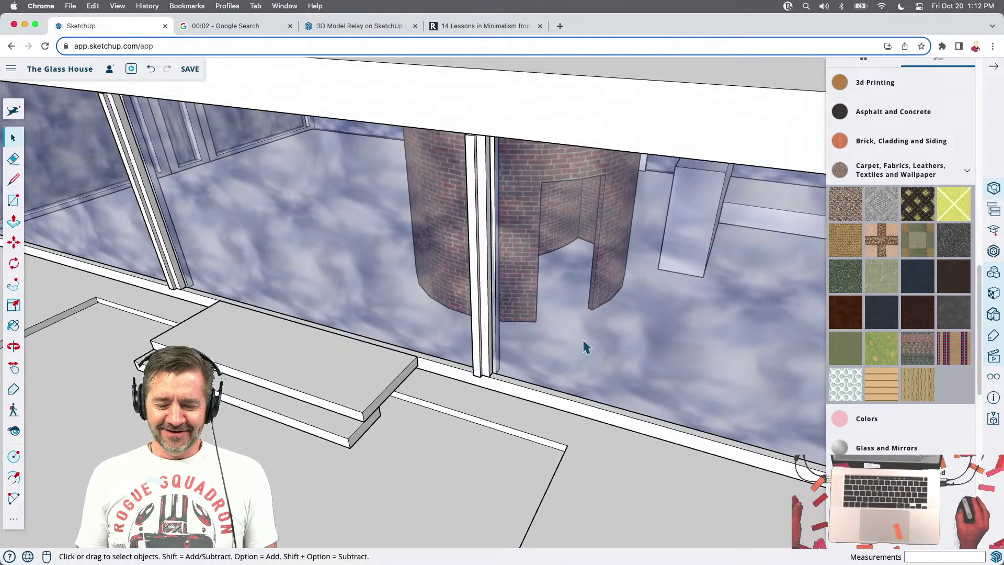
{"action": "scroll", "coordinate": [530, 275], "scroll_direction": "down", "scroll_amount": 10}
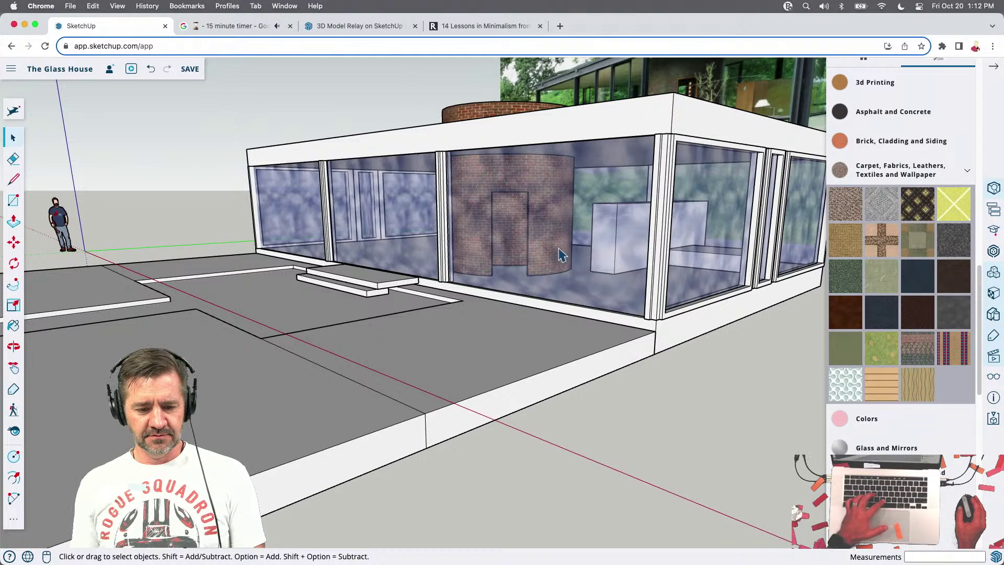
{"action": "key", "text": "b"}
{"action": "scroll", "coordinate": [889, 188], "scroll_direction": "up", "scroll_amount": 6}
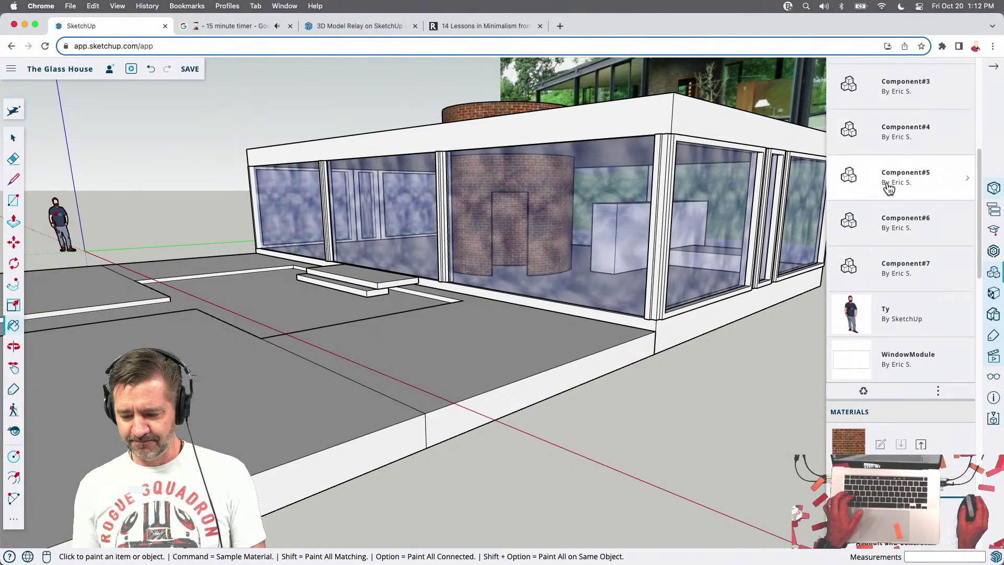
{"action": "scroll", "coordinate": [887, 199], "scroll_direction": "down", "scroll_amount": 3}
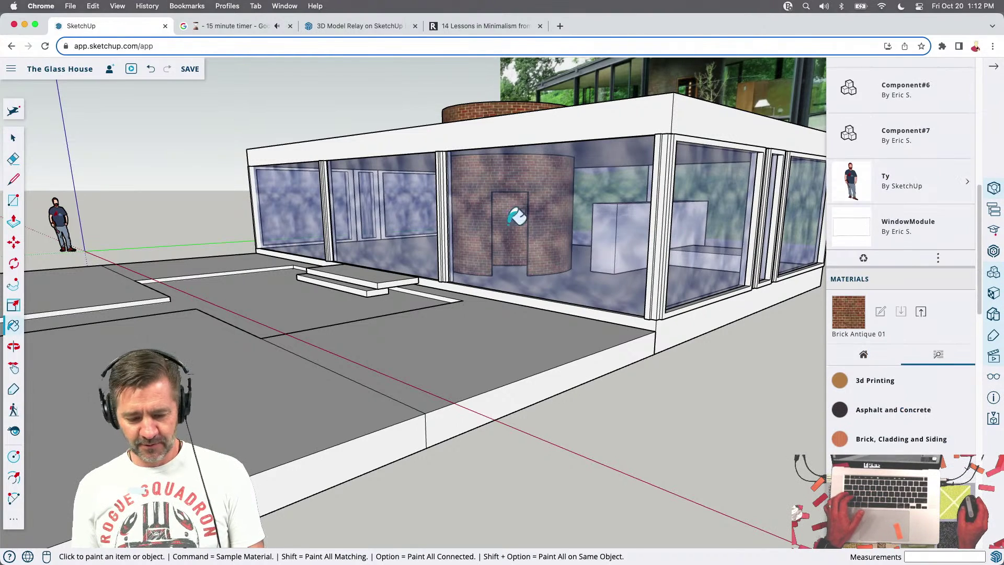
Save The Glass House, answering No to purging unused items
{"action": "left_click", "coordinate": [189, 69]}
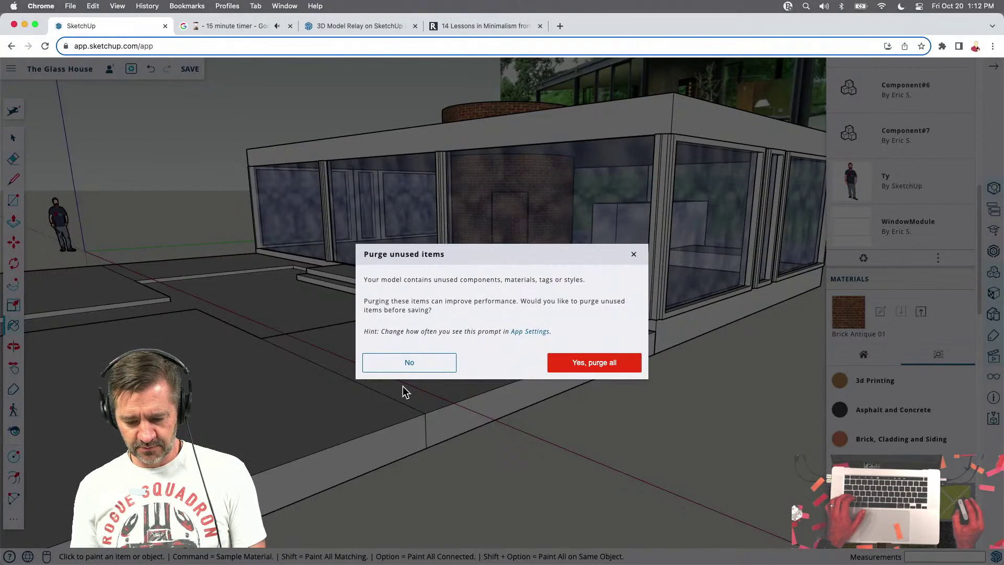
{"action": "left_click", "coordinate": [405, 366]}
{"action": "scroll", "coordinate": [758, 303], "scroll_direction": "down", "scroll_amount": 5}
{"action": "scroll", "coordinate": [887, 334], "scroll_direction": "down", "scroll_amount": 3}
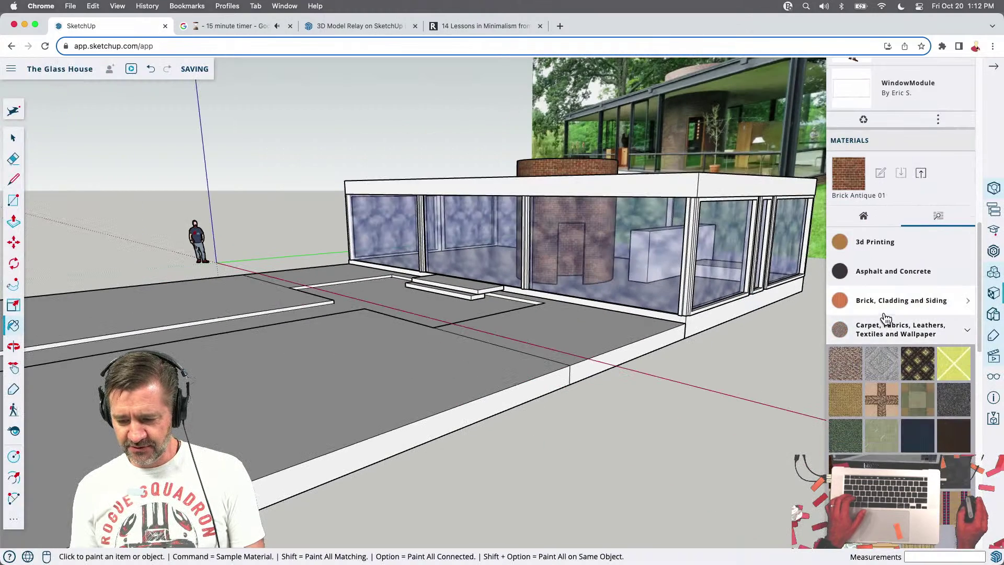
{"action": "scroll", "coordinate": [885, 248], "scroll_direction": "down", "scroll_amount": 7}
Choose Color M07 and paint the roof fascia, base band and front and right mullions
{"action": "left_click", "coordinate": [877, 250]}
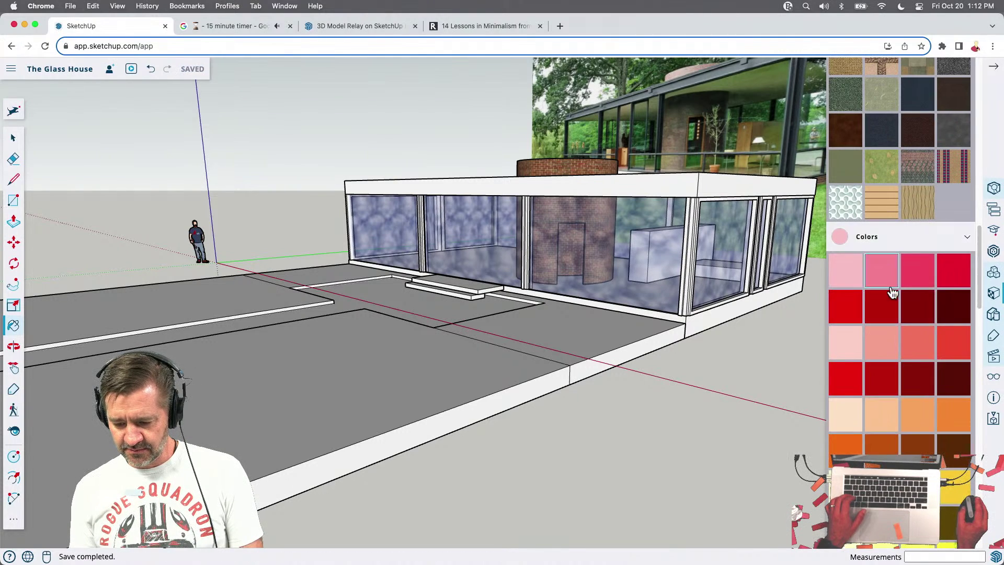
{"action": "scroll", "coordinate": [895, 337], "scroll_direction": "down", "scroll_amount": 15}
{"action": "scroll", "coordinate": [895, 333], "scroll_direction": "up", "scroll_amount": 5}
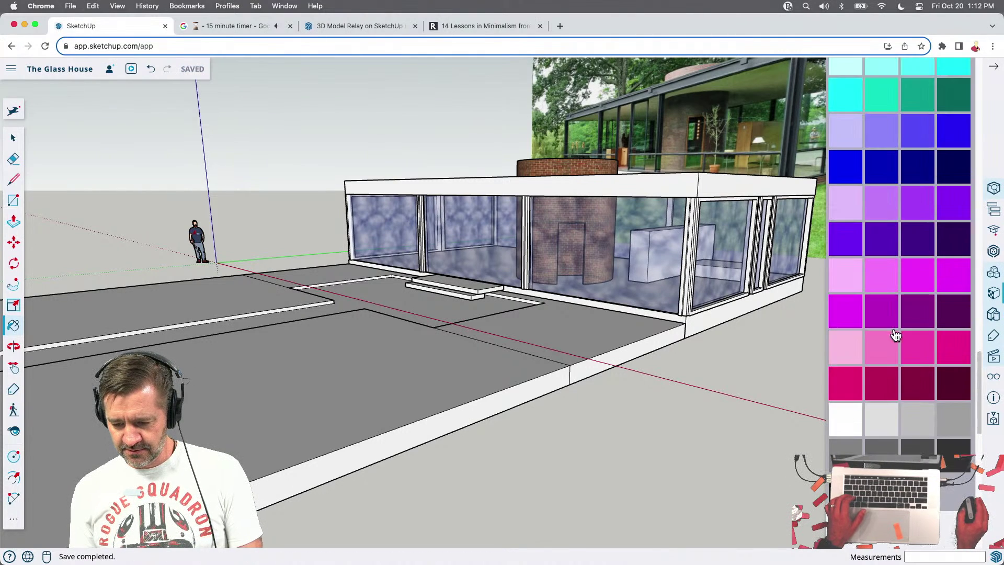
{"action": "left_click", "coordinate": [953, 470]}
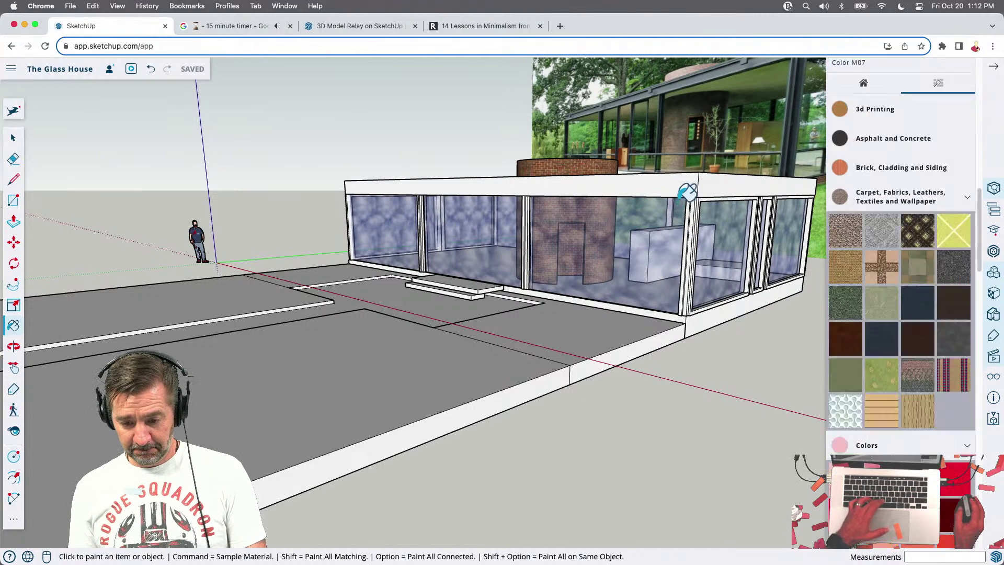
{"action": "left_click", "coordinate": [675, 184]}
{"action": "left_click", "coordinate": [695, 205]}
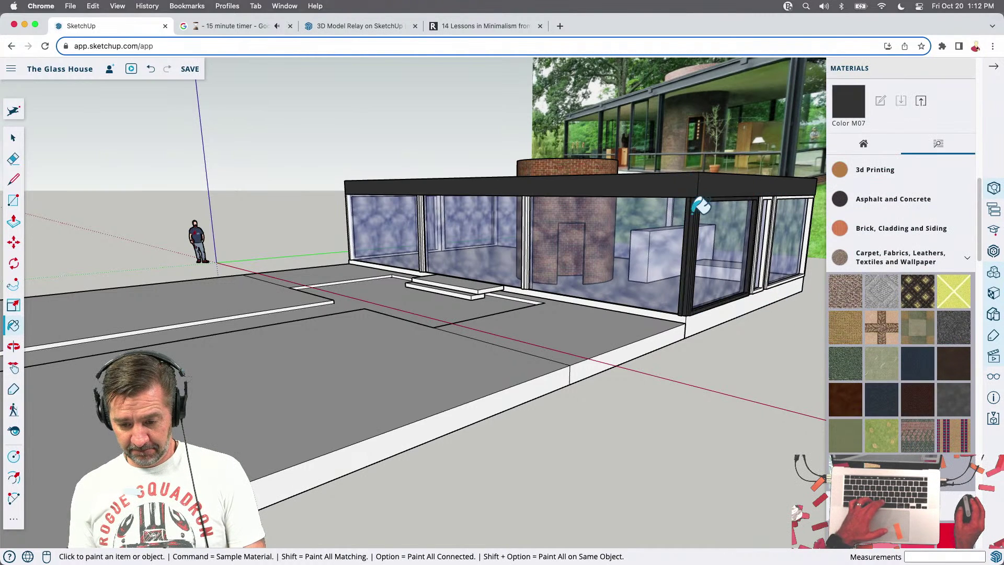
{"action": "left_click", "coordinate": [733, 288]}
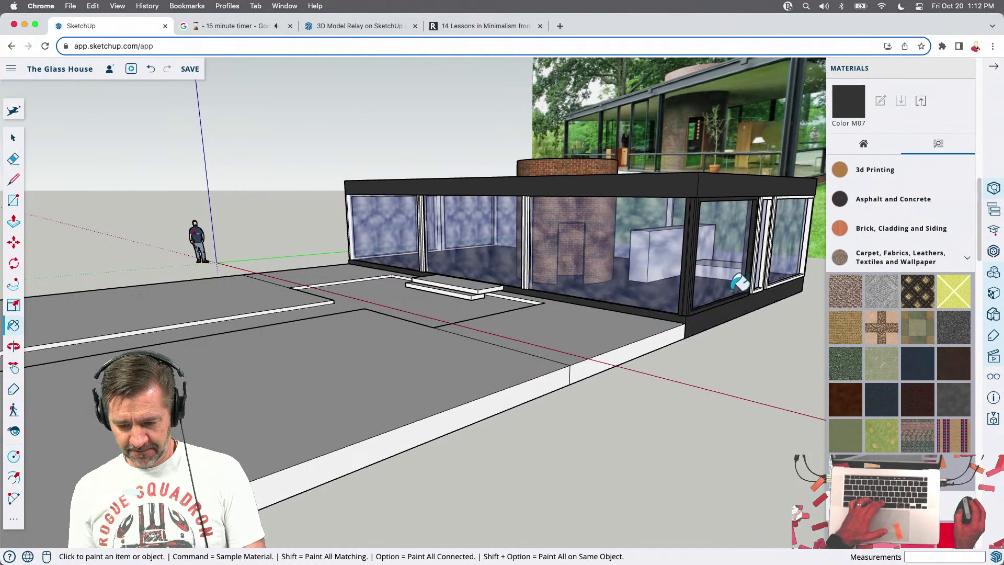
{"action": "left_click", "coordinate": [764, 258]}
{"action": "left_click", "coordinate": [806, 254]}
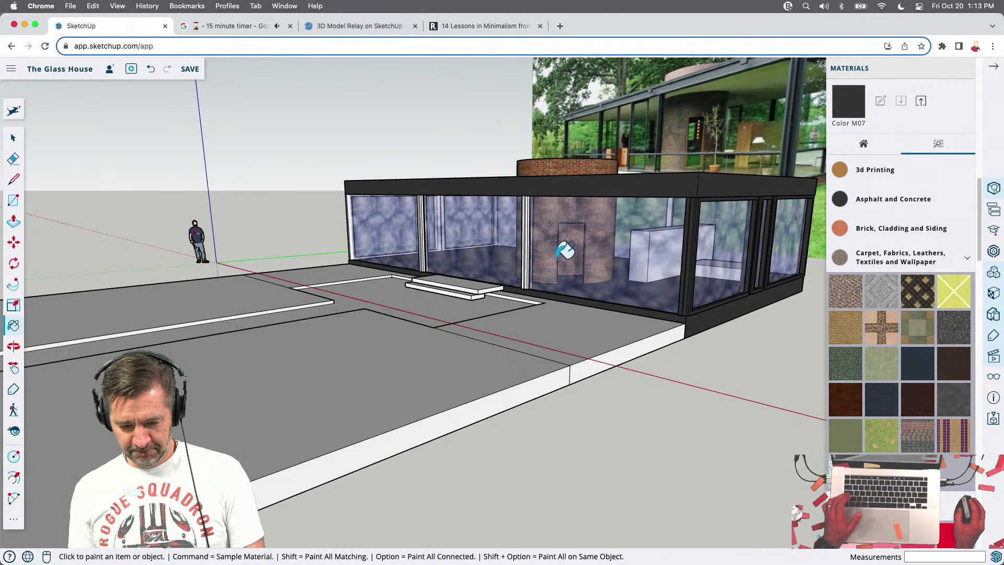
{"action": "left_click", "coordinate": [527, 258]}
Paint the left-side front wall, door and side wall mullions dark grey Color M07
{"action": "middle_click_drag", "start_coordinate": [319, 239], "coordinate": [452, 255]}
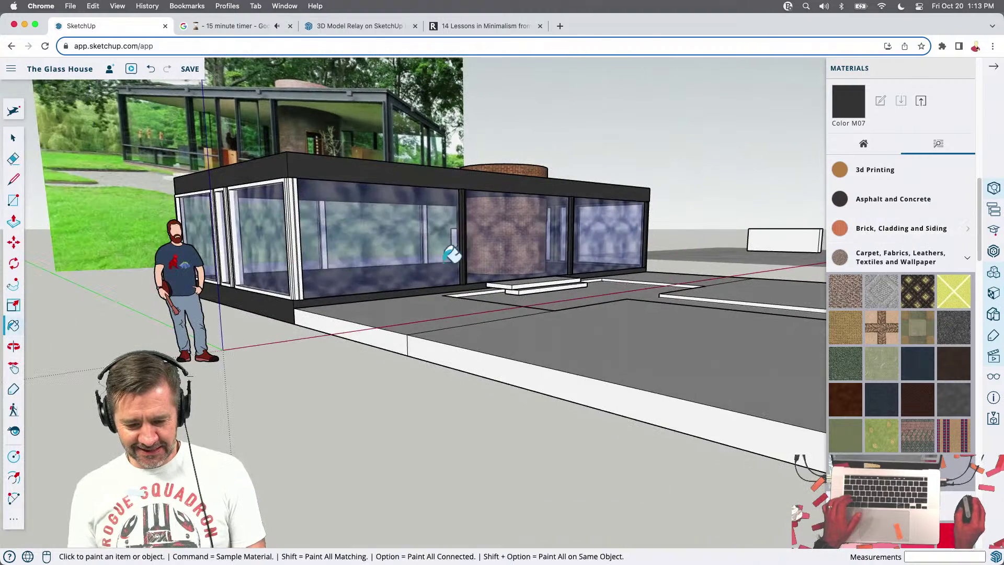
{"action": "left_click", "coordinate": [298, 266]}
{"action": "left_click", "coordinate": [229, 231]}
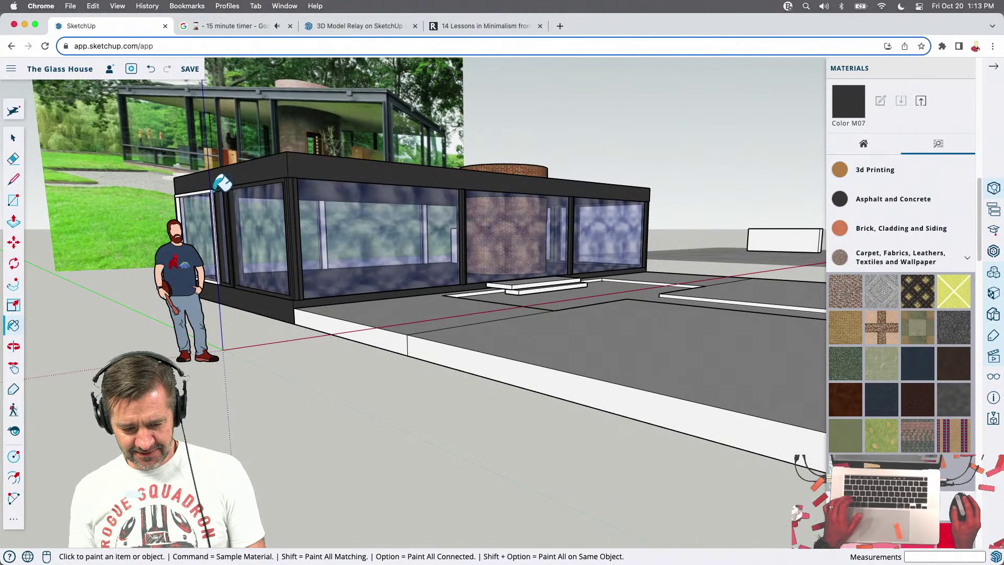
{"action": "left_click", "coordinate": [215, 187]}
{"action": "middle_click_drag", "start_coordinate": [214, 187], "coordinate": [430, 224]}
{"action": "left_click", "coordinate": [396, 226]}
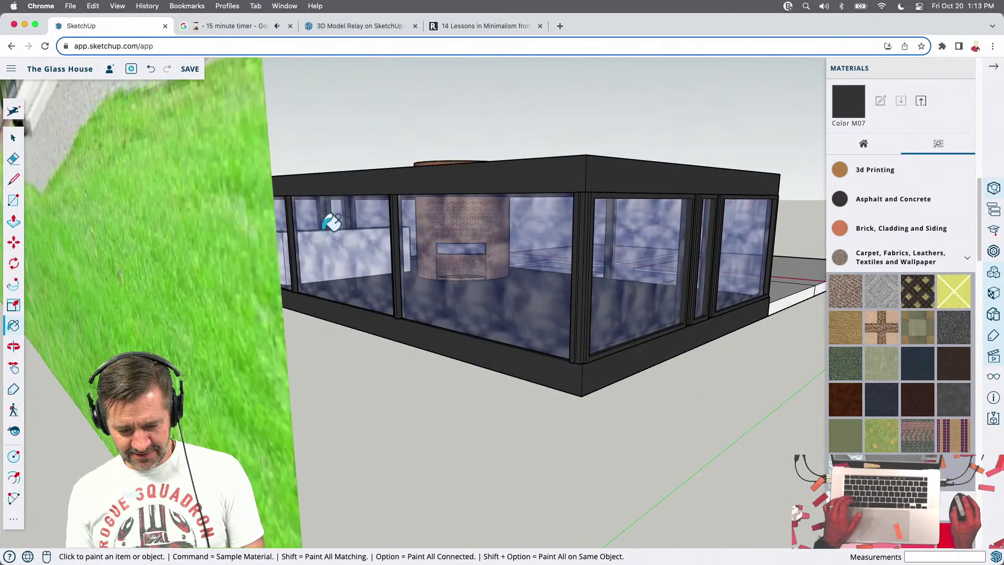
{"action": "middle_click_drag", "start_coordinate": [667, 193], "coordinate": [157, 233]}
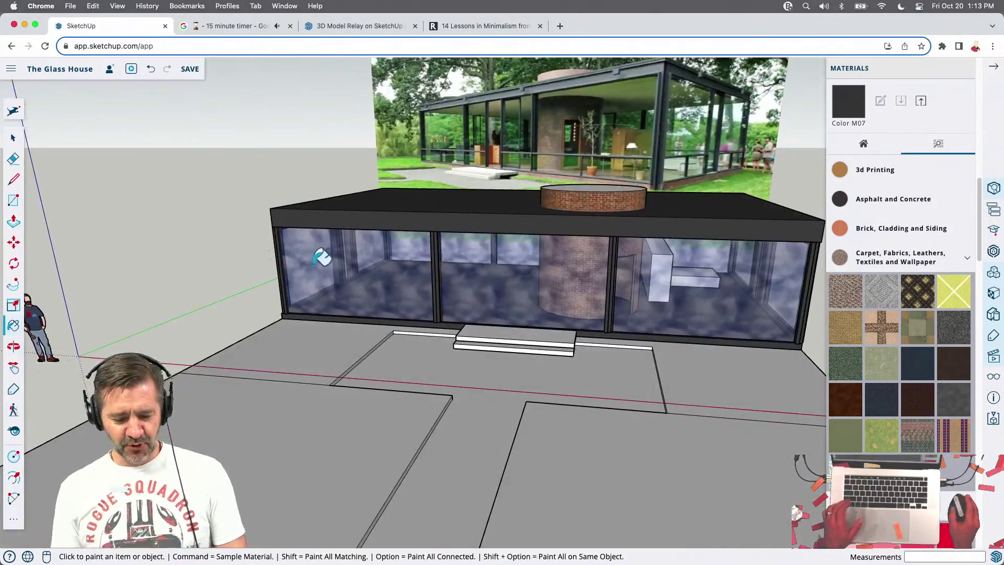
Save The Glass House with all unused components, materials, tags and styles purged
{"action": "left_click", "coordinate": [190, 70]}
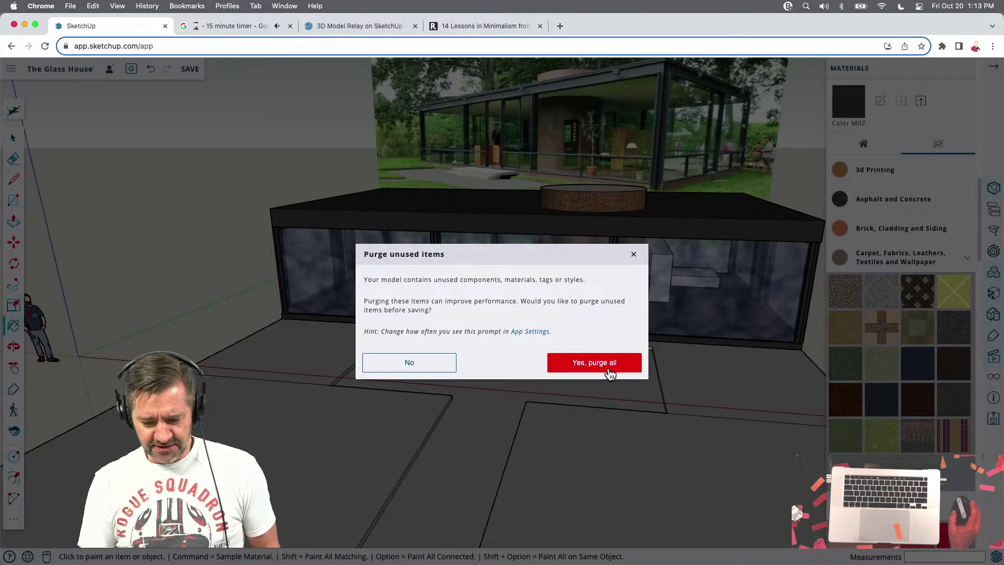
{"action": "left_click", "coordinate": [610, 372]}
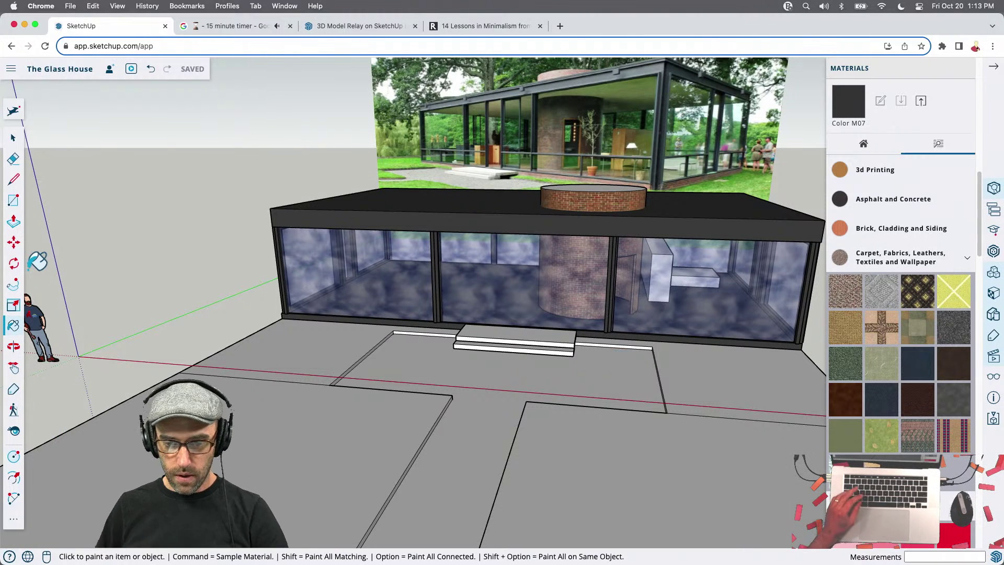
{"action": "key", "text": "space"}
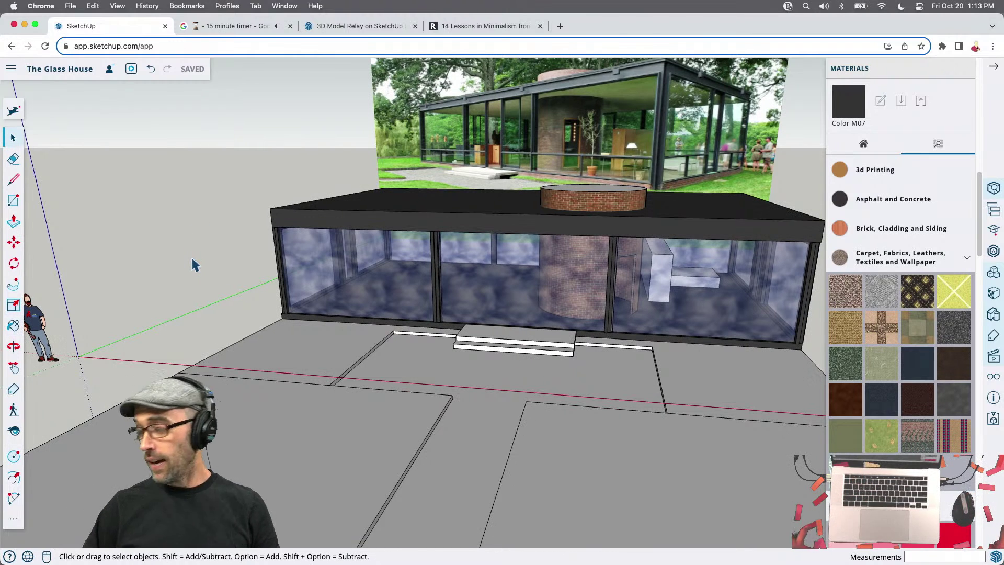
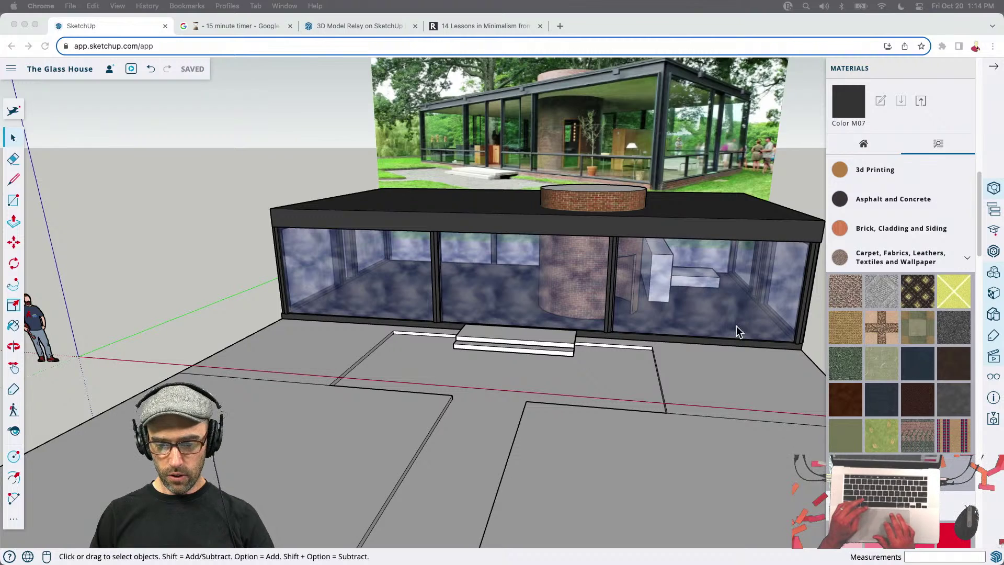
Zoom out, open the Display settings in the styles panel, then go to the 15 minute timer tab
{"action": "left_click", "coordinate": [250, 256]}
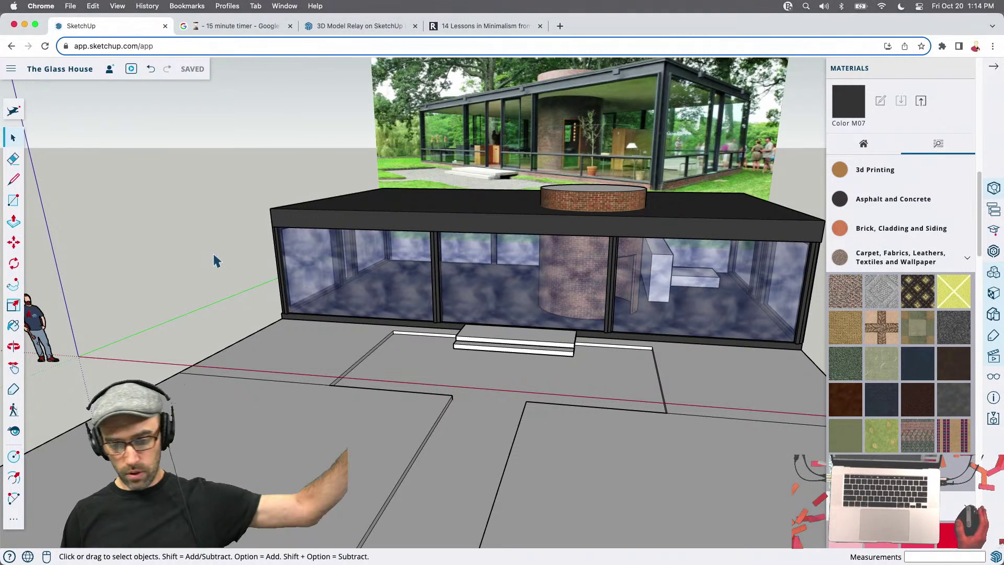
{"action": "scroll", "coordinate": [220, 257], "scroll_direction": "down", "scroll_amount": 10}
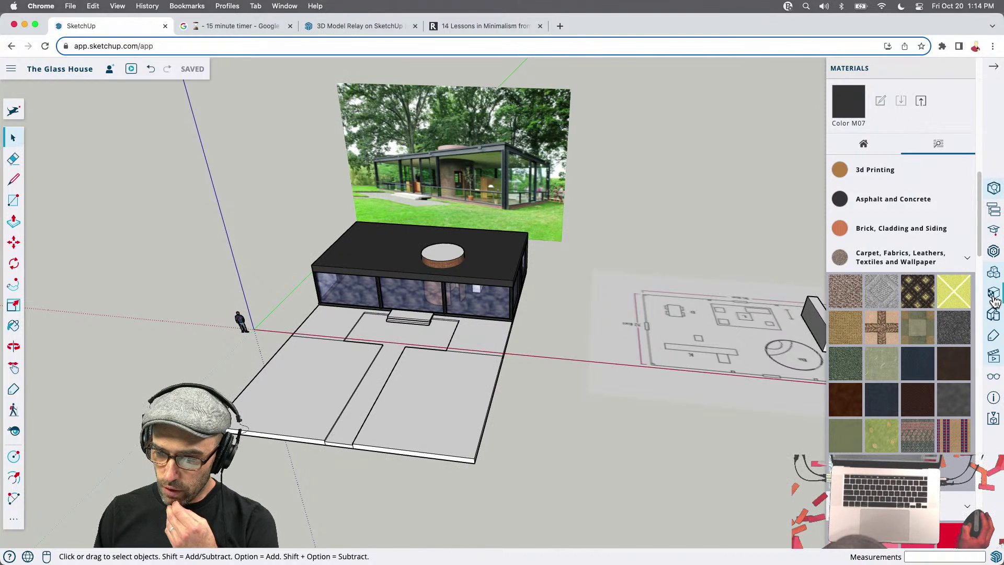
{"action": "left_click", "coordinate": [994, 315]}
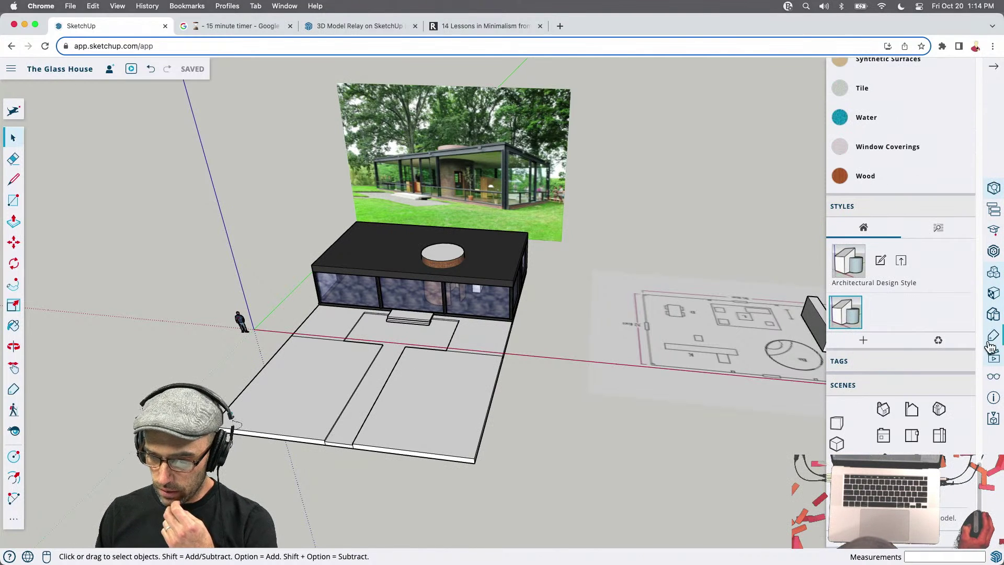
{"action": "left_click", "coordinate": [994, 377]}
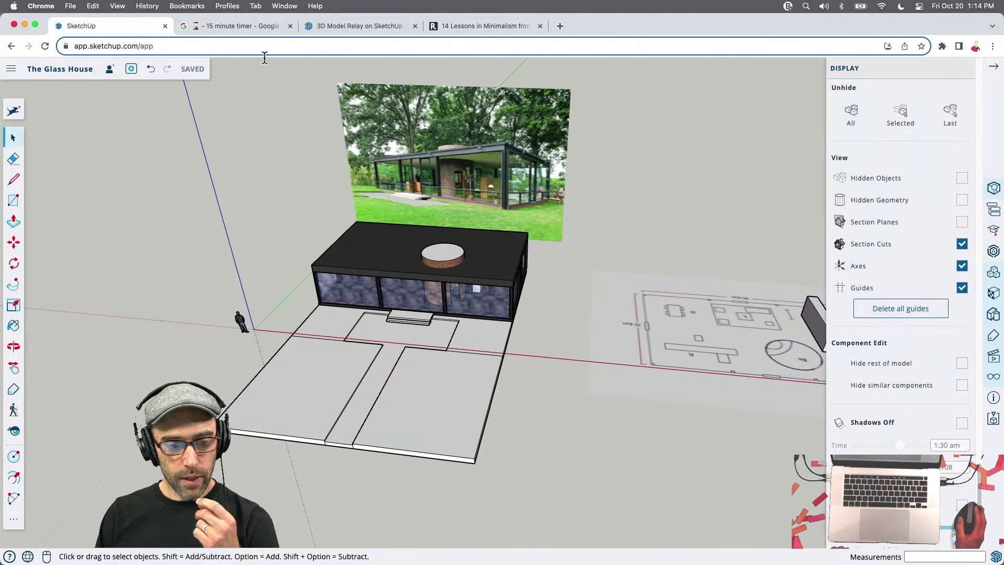
{"action": "left_click", "coordinate": [245, 26]}
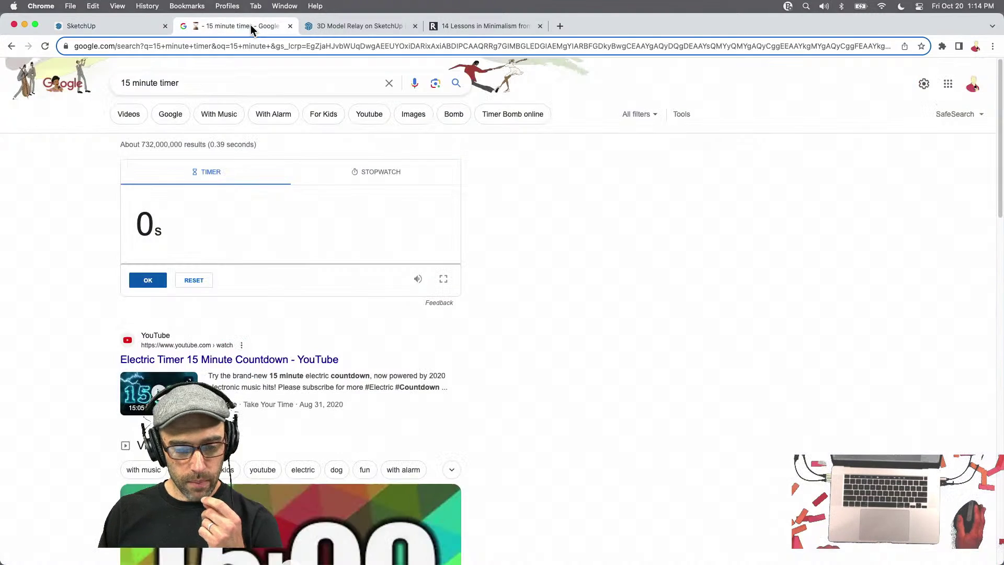
Enter 1500 as the Google timer duration and start the 15-minute countdown
{"action": "left_click", "coordinate": [151, 227]}
{"action": "type", "text": "1500"}
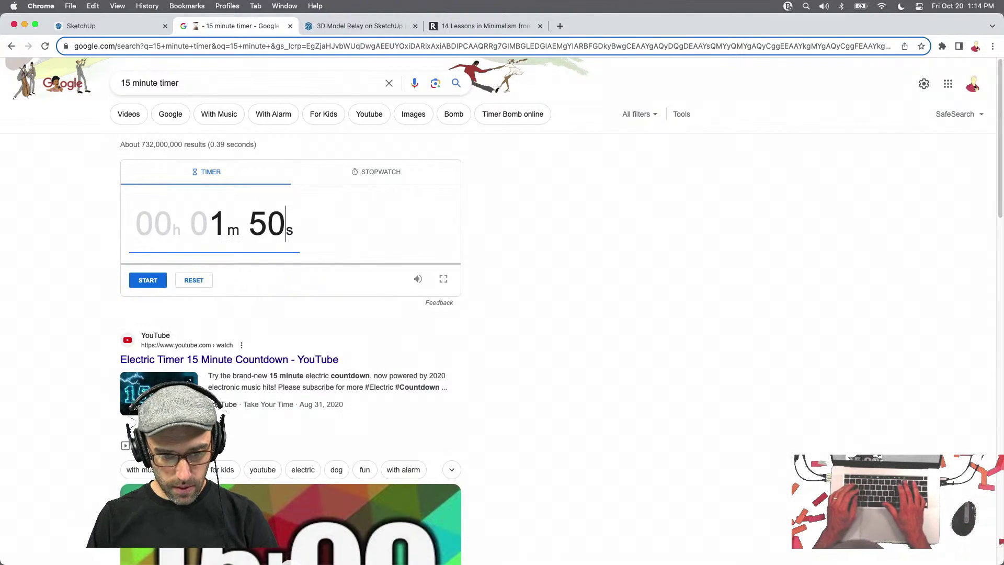
{"action": "left_click", "coordinate": [149, 282]}
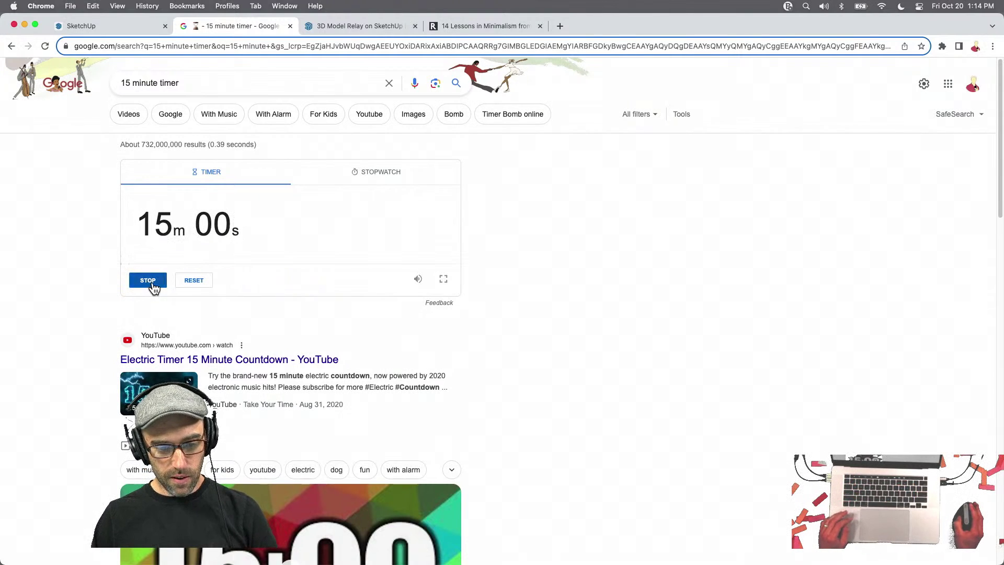
Back in the Glass House model, frame the whole house and enter the floor group
{"action": "left_click", "coordinate": [128, 31]}
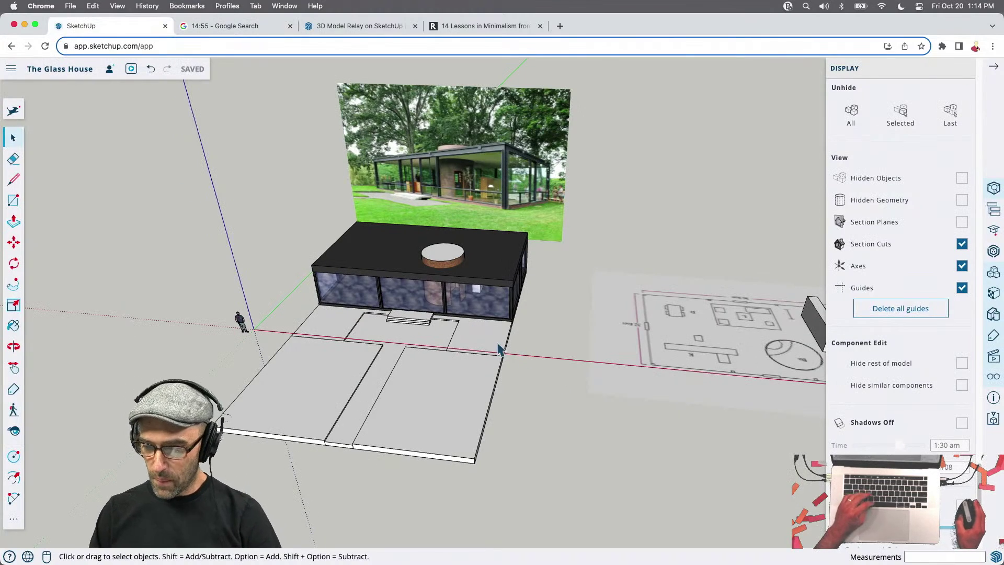
{"action": "scroll", "coordinate": [476, 340], "scroll_direction": "down", "scroll_amount": 1}
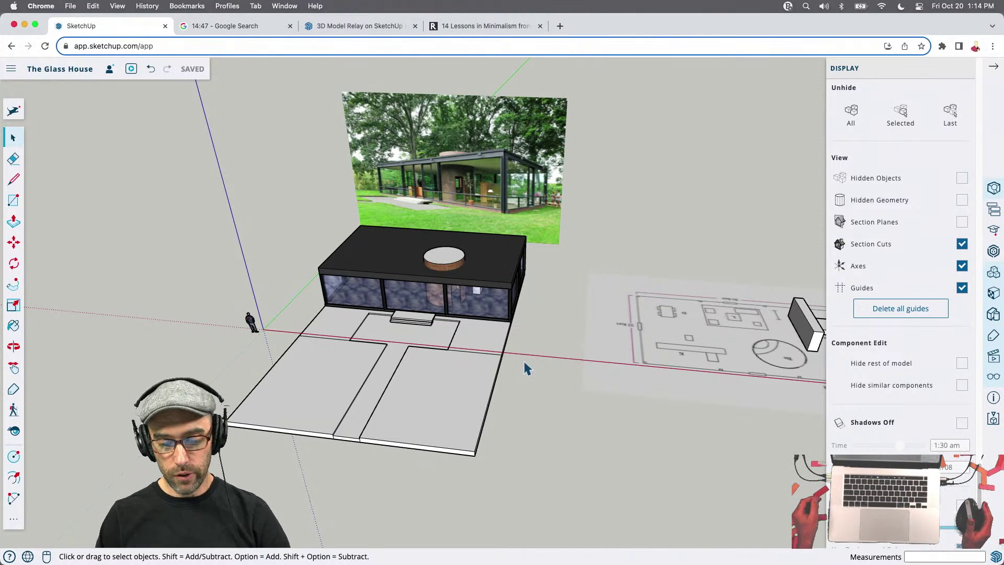
{"action": "middle_click_drag", "start_coordinate": [529, 368], "coordinate": [517, 399]}
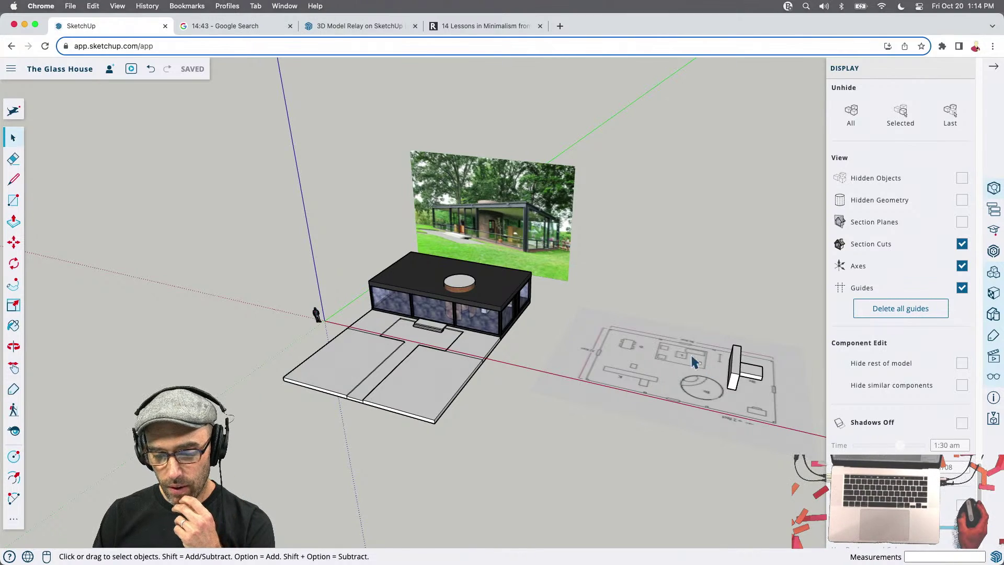
{"action": "scroll", "coordinate": [695, 366], "scroll_direction": "up", "scroll_amount": 4}
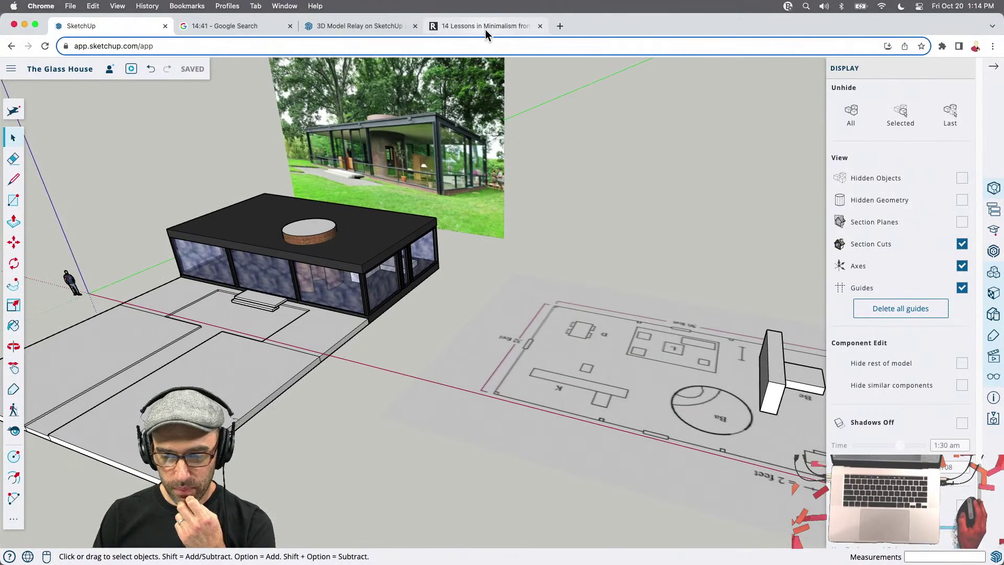
{"action": "scroll", "coordinate": [481, 325], "scroll_direction": "down", "scroll_amount": 1}
{"action": "middle_click_drag", "start_coordinate": [741, 412], "coordinate": [644, 437]}
{"action": "middle_click_drag", "start_coordinate": [653, 392], "coordinate": [323, 305]}
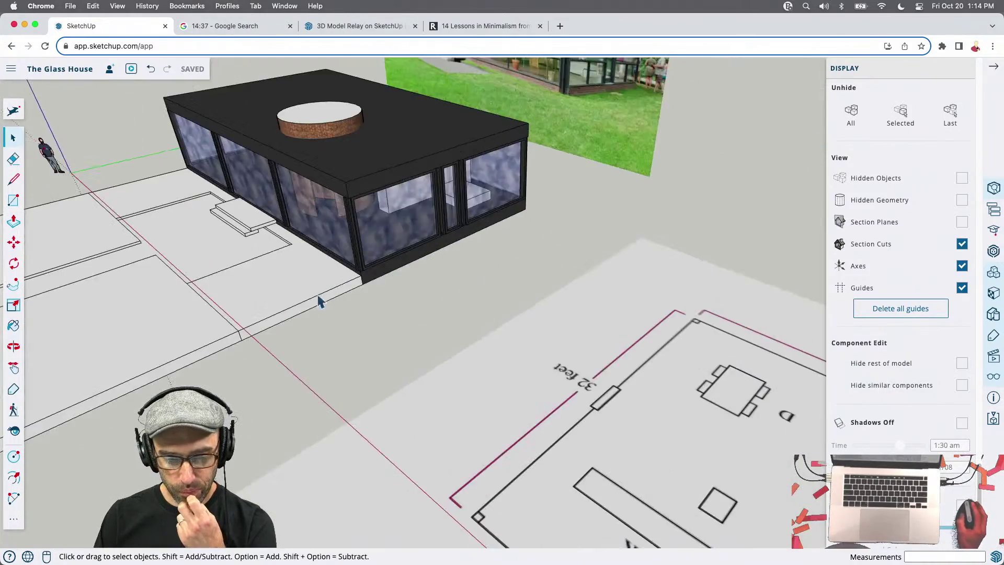
{"action": "middle_click_drag", "start_coordinate": [584, 274], "coordinate": [561, 404]}
{"action": "left_click", "coordinate": [515, 298]}
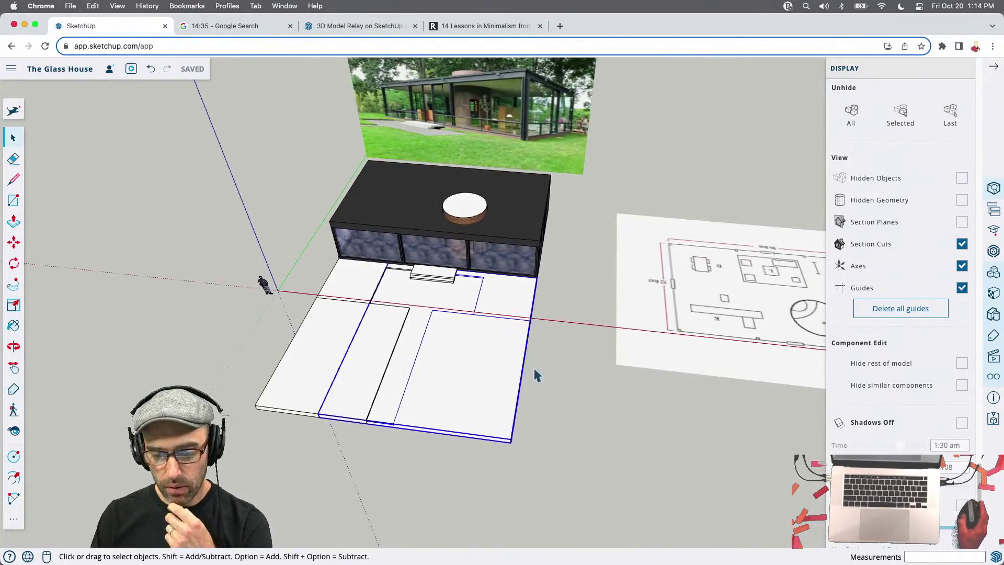
{"action": "double_click", "coordinate": [528, 335]}
Push/pull the floor slab's side face outward to extend the slab
{"action": "mouse_move", "coordinate": [526, 330]}
{"action": "middle_mouse_down"}
{"action": "mouse_move", "coordinate": [457, 352]}
{"action": "mouse_move", "coordinate": [497, 314]}
{"action": "middle_mouse_up"}
{"action": "scroll", "coordinate": [489, 287], "scroll_direction": "up", "scroll_amount": 3}
{"action": "key", "text": "e"}
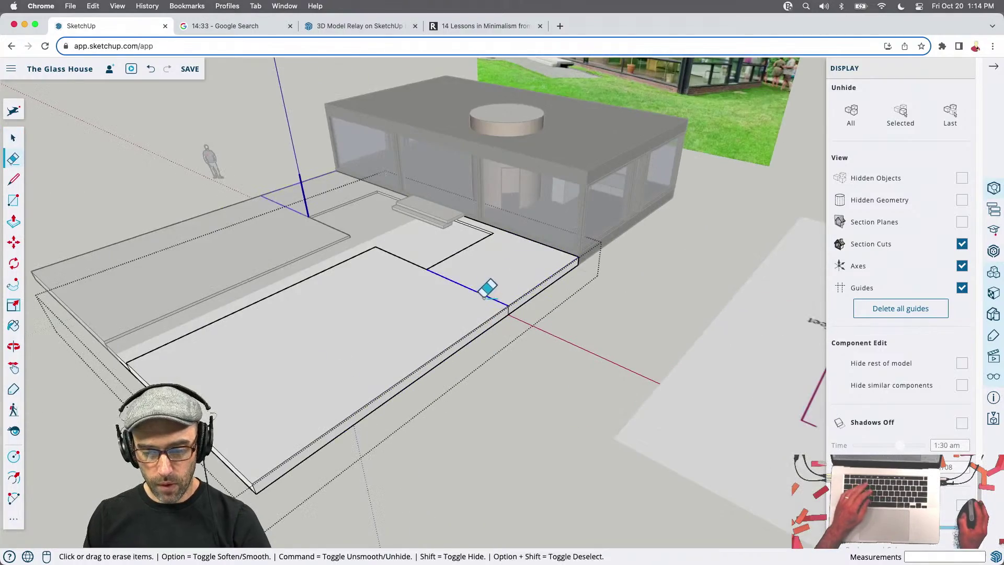
{"action": "scroll", "coordinate": [520, 298], "scroll_direction": "up", "scroll_amount": 3}
{"action": "key", "text": "space"}
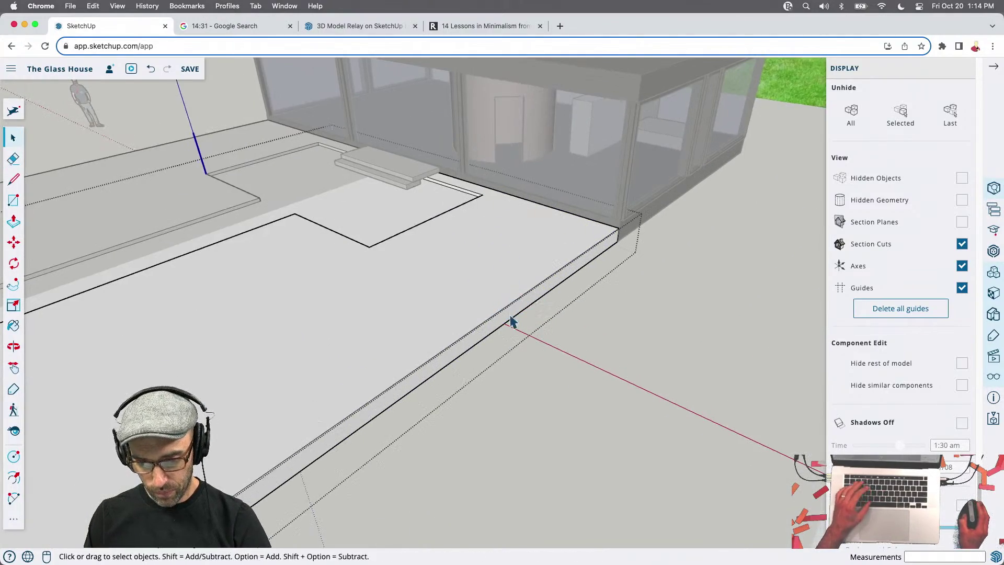
{"action": "scroll", "coordinate": [512, 324], "scroll_direction": "down", "scroll_amount": 3}
{"action": "key", "text": "p"}
{"action": "left_click", "coordinate": [529, 309]}
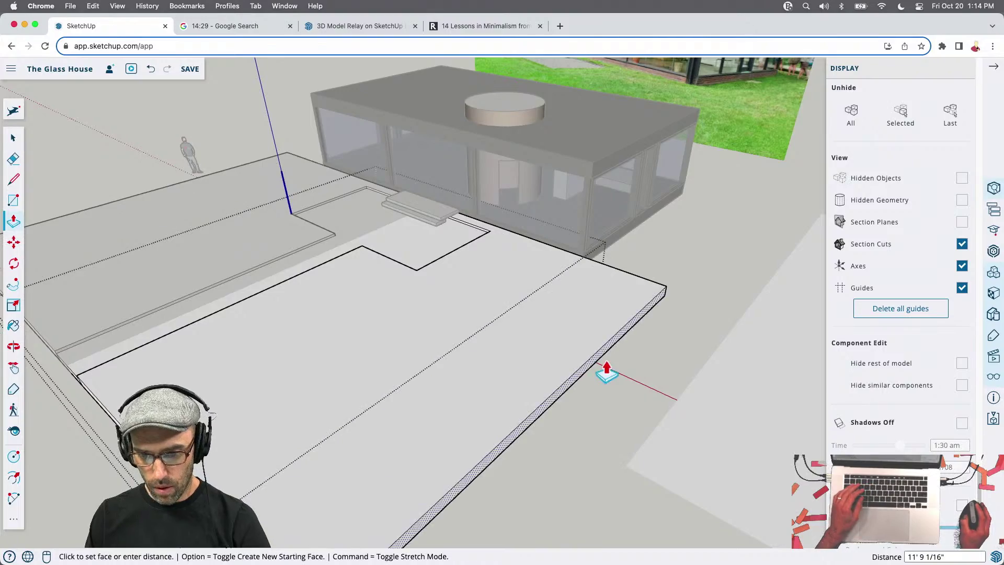
{"action": "left_click", "coordinate": [668, 418]}
{"action": "scroll", "coordinate": [413, 285], "scroll_direction": "down", "scroll_amount": 5}
{"action": "middle_click_drag", "start_coordinate": [413, 284], "coordinate": [484, 251]}
{"action": "scroll", "coordinate": [484, 251], "scroll_direction": "up", "scroll_amount": 5}
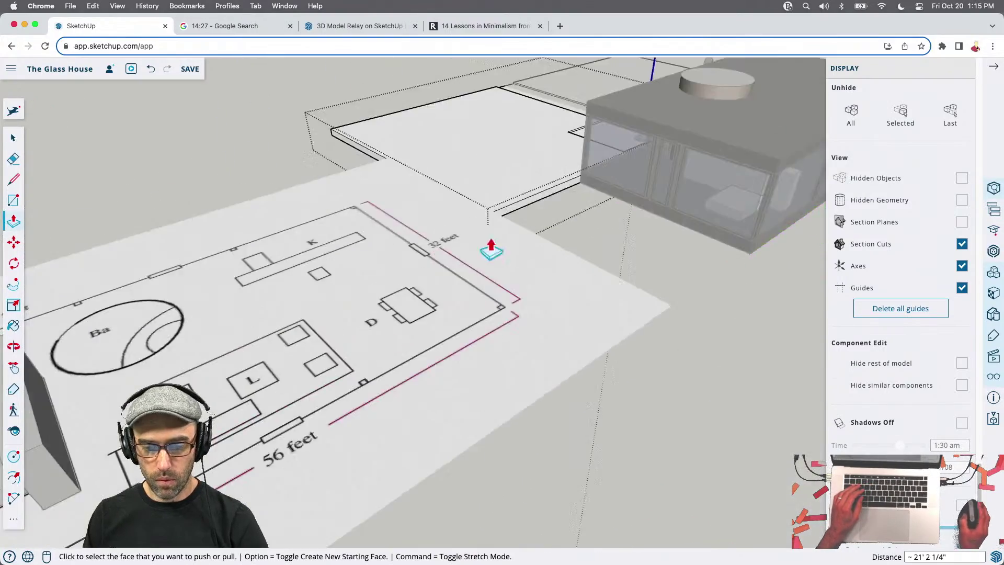
Push/pull another slab face, then view the whole house and plan
{"action": "left_click", "coordinate": [546, 196]}
{"action": "left_click", "coordinate": [381, 146]}
{"action": "scroll", "coordinate": [381, 145], "scroll_direction": "down", "scroll_amount": 5}
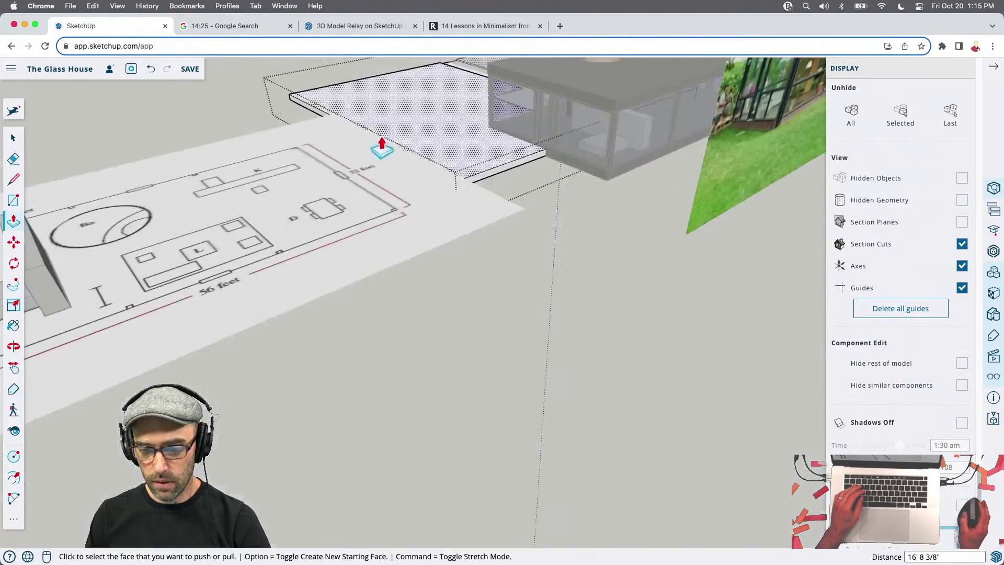
{"action": "scroll", "coordinate": [605, 327], "scroll_direction": "down", "scroll_amount": 5}
{"action": "middle_click_drag", "start_coordinate": [604, 327], "coordinate": [408, 233]}
Select the house photo plane and start moving it, then cancel and face the house
{"action": "key", "text": "space"}
{"action": "middle_click_drag", "start_coordinate": [477, 331], "coordinate": [542, 256]}
{"action": "left_click", "coordinate": [542, 256]}
{"action": "key", "text": "m"}
{"action": "left_click", "coordinate": [488, 429]}
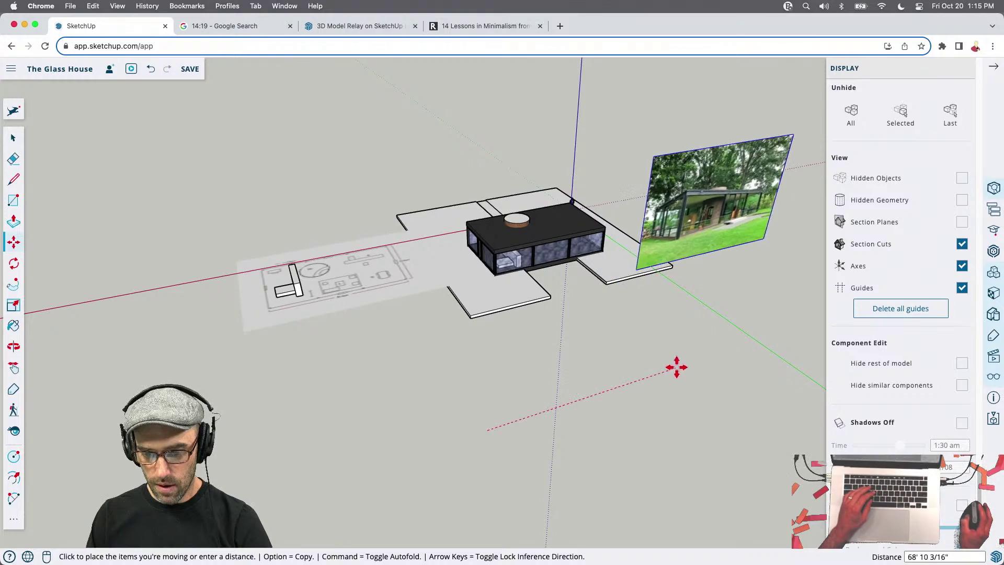
{"action": "key", "text": "space"}
{"action": "scroll", "coordinate": [616, 251], "scroll_direction": "up", "scroll_amount": 5}
{"action": "scroll", "coordinate": [648, 236], "scroll_direction": "down", "scroll_amount": 3}
{"action": "middle_click_drag", "start_coordinate": [647, 235], "coordinate": [394, 305]}
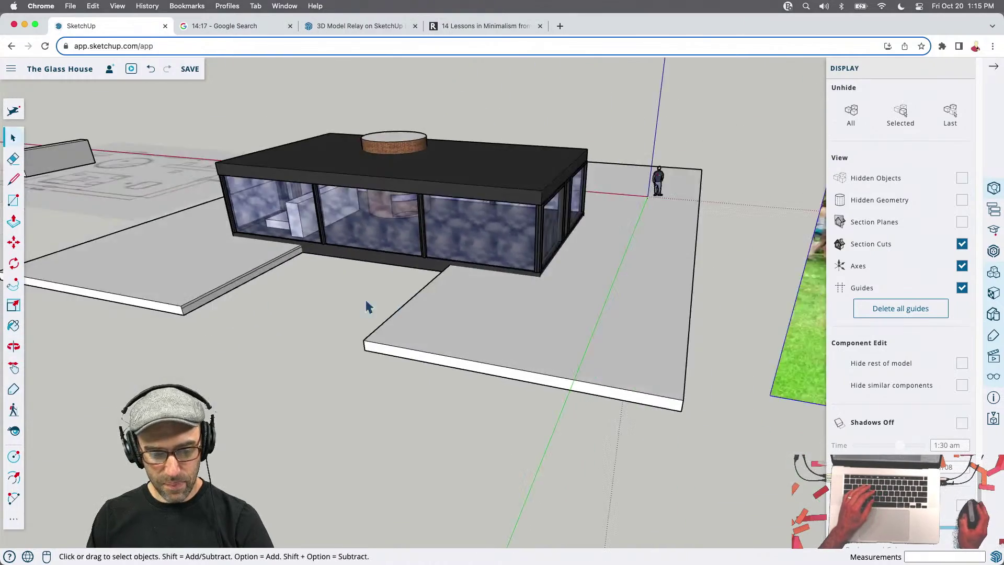
{"action": "scroll", "coordinate": [228, 296], "scroll_direction": "up", "scroll_amount": 5}
{"action": "scroll", "coordinate": [228, 295], "scroll_direction": "up", "scroll_amount": 5}
Bring the ledge end into view and start a line at the ledge corner
{"action": "key", "text": "e"}
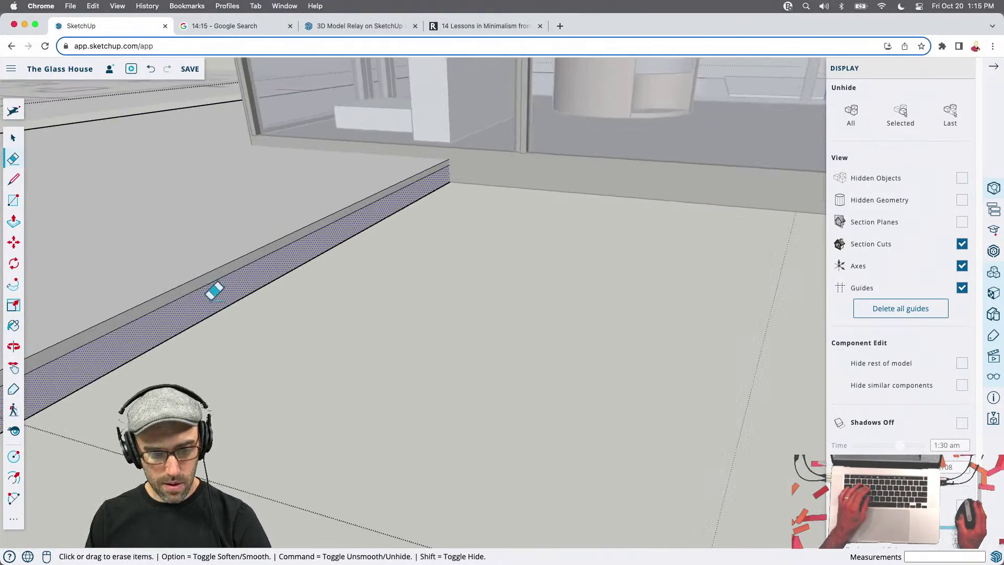
{"action": "key", "text": "space"}
{"action": "middle_click_drag", "start_coordinate": [213, 275], "coordinate": [348, 242]}
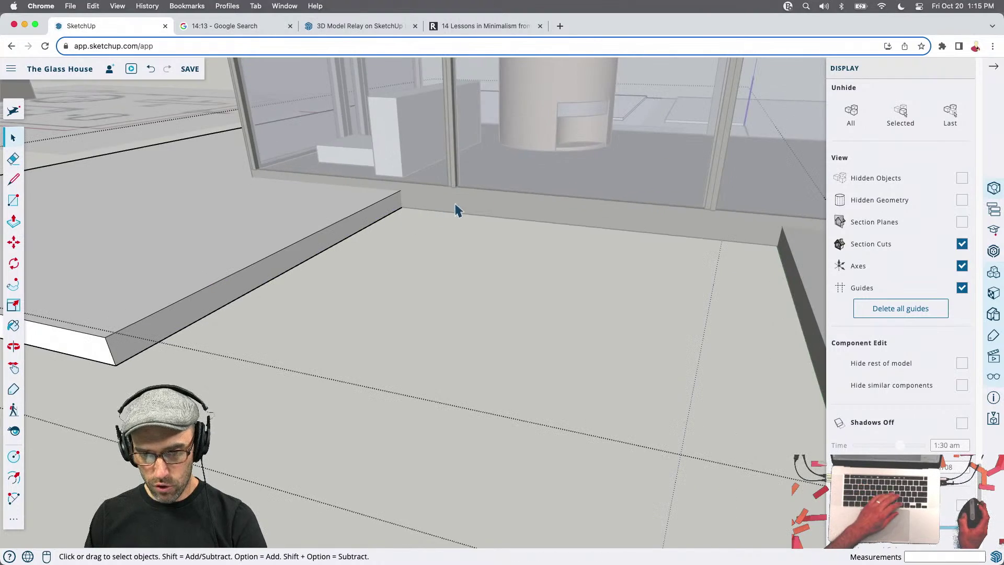
{"action": "scroll", "coordinate": [455, 212], "scroll_direction": "up", "scroll_amount": 2}
{"action": "key", "text": "l"}
{"action": "left_click", "coordinate": [322, 186]}
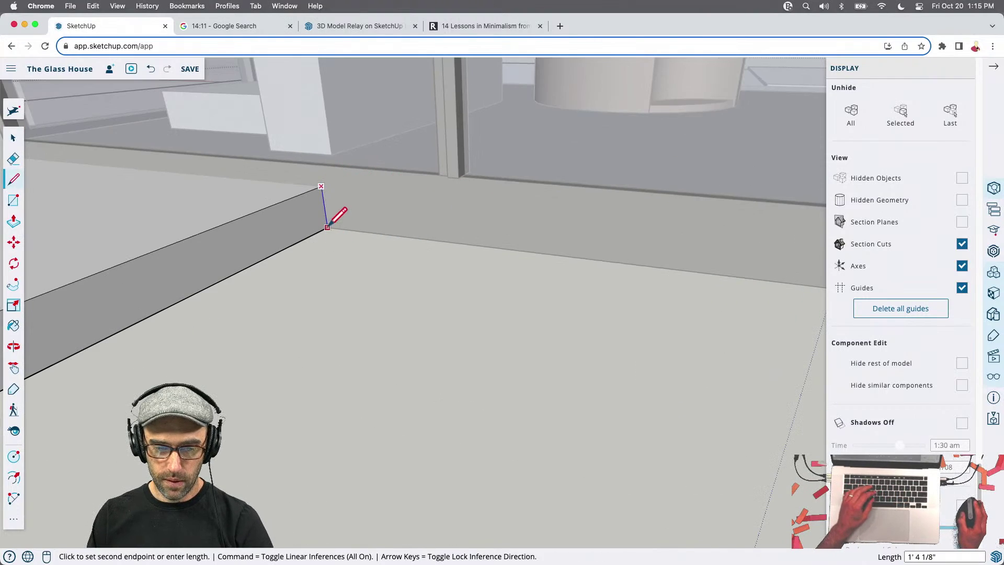
{"action": "key", "text": "space"}
{"action": "scroll", "coordinate": [380, 221], "scroll_direction": "down", "scroll_amount": 3}
{"action": "scroll", "coordinate": [380, 221], "scroll_direction": "down", "scroll_amount": 5}
{"action": "scroll", "coordinate": [282, 262], "scroll_direction": "up", "scroll_amount": 4}
Pull the ledge face toward the house and extend the left slab to fill the gap
{"action": "key", "text": "p"}
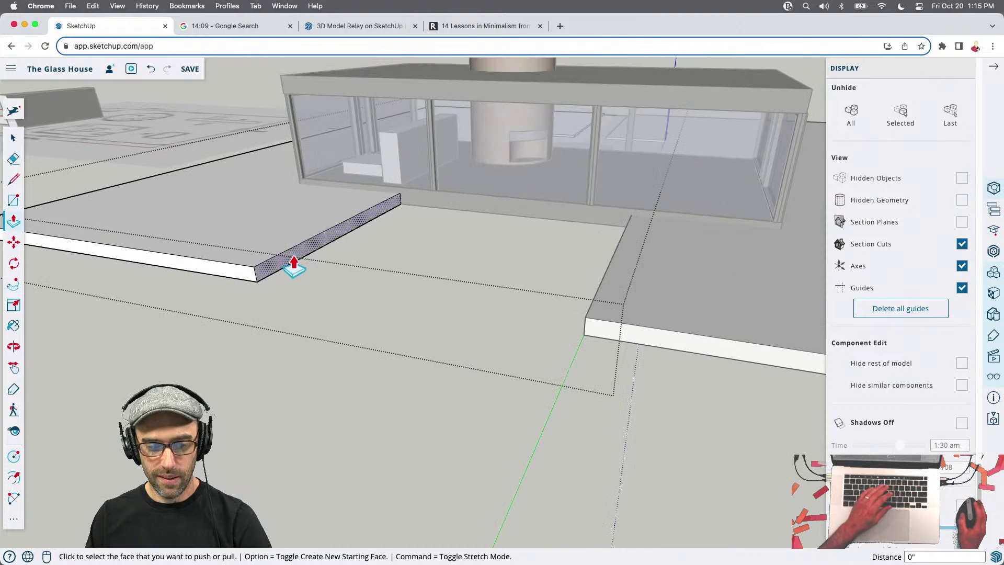
{"action": "left_click", "coordinate": [291, 262]}
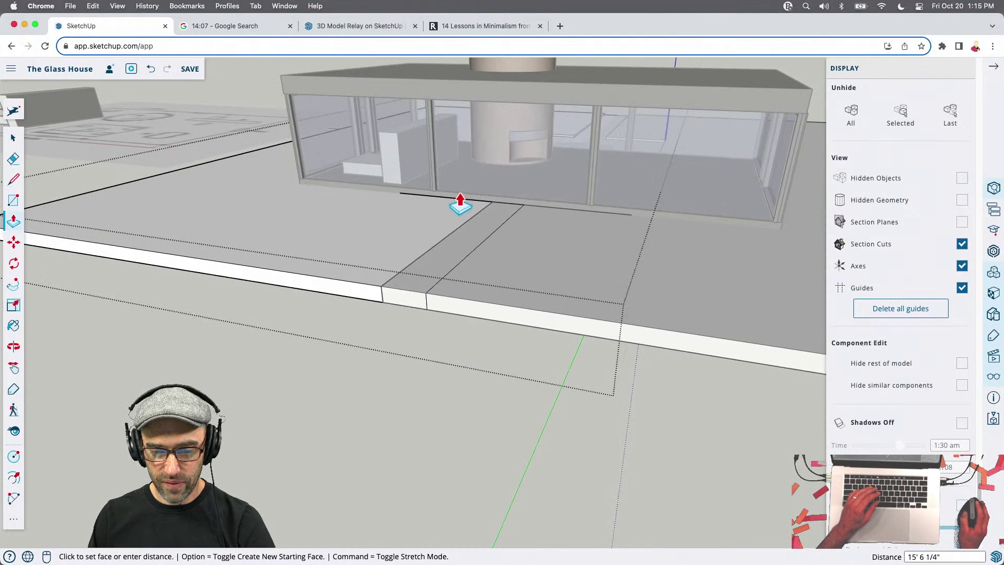
{"action": "left_click", "coordinate": [438, 205]}
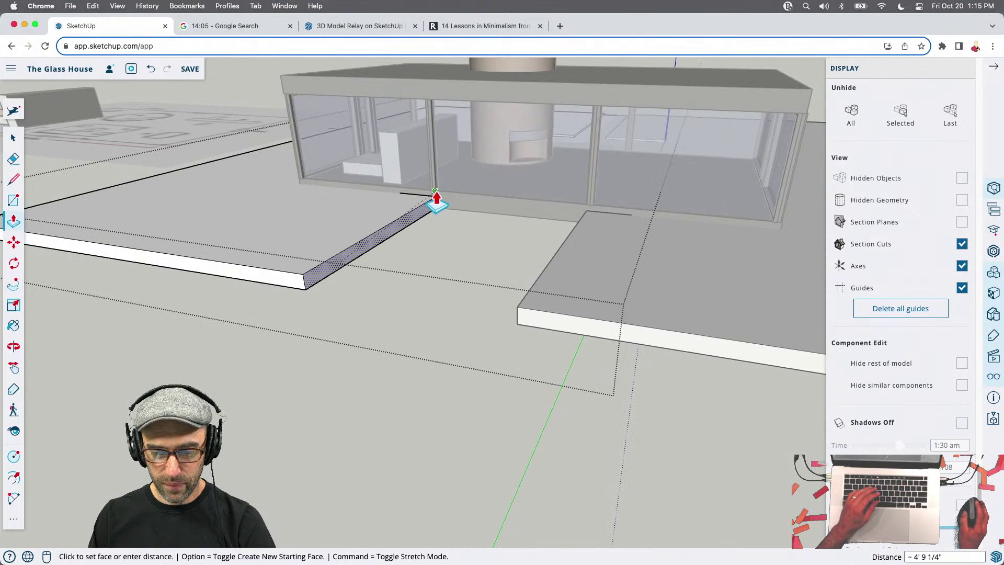
{"action": "scroll", "coordinate": [441, 358], "scroll_direction": "down", "scroll_amount": 3}
{"action": "scroll", "coordinate": [340, 291], "scroll_direction": "up", "scroll_amount": 5}
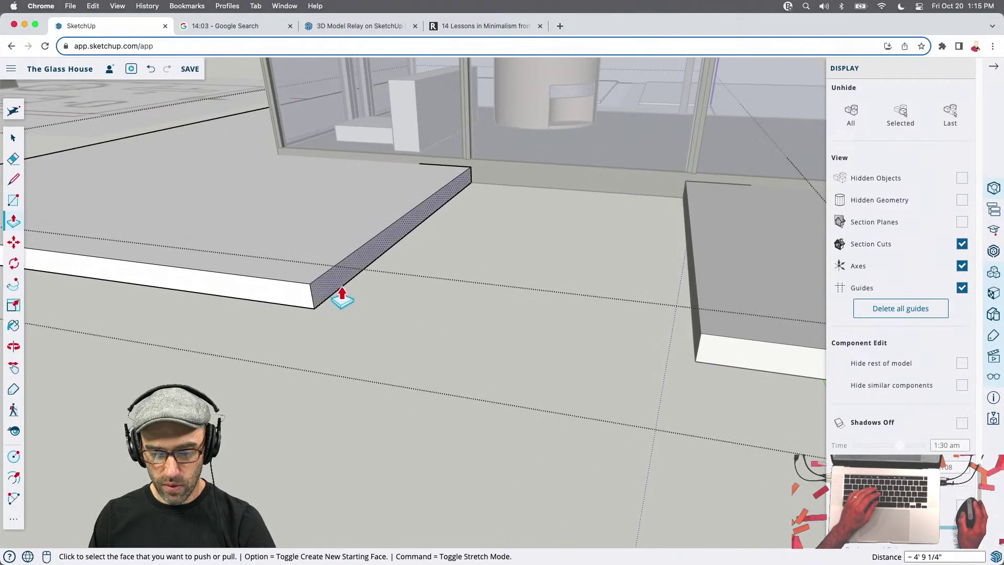
{"action": "left_click", "coordinate": [340, 291]}
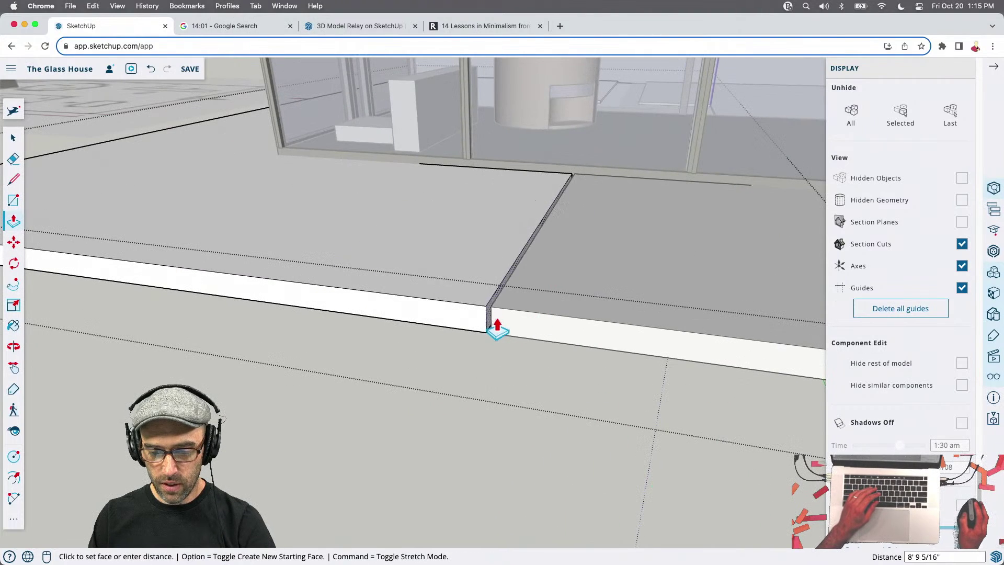
{"action": "left_click", "coordinate": [499, 328]}
{"action": "scroll", "coordinate": [492, 322], "scroll_direction": "up", "scroll_amount": 3}
{"action": "left_click", "coordinate": [481, 302]}
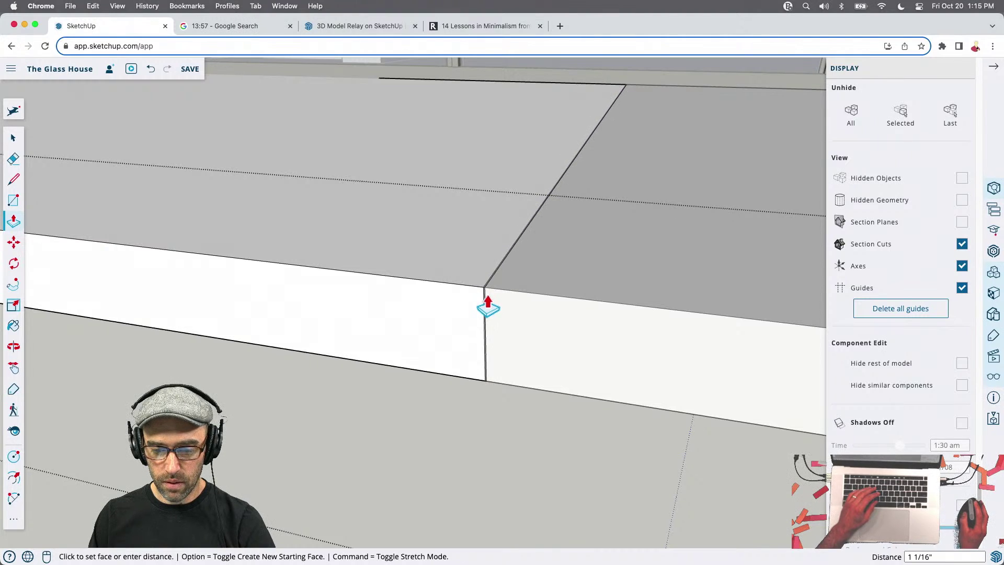
{"action": "left_click", "coordinate": [486, 302]}
{"action": "scroll", "coordinate": [487, 303], "scroll_direction": "down", "scroll_amount": 10}
Orbit around to review the thickened slabs and the house photo
{"action": "key", "text": "r"}
{"action": "key", "text": "space"}
{"action": "middle_click_drag", "start_coordinate": [510, 231], "coordinate": [521, 277]}
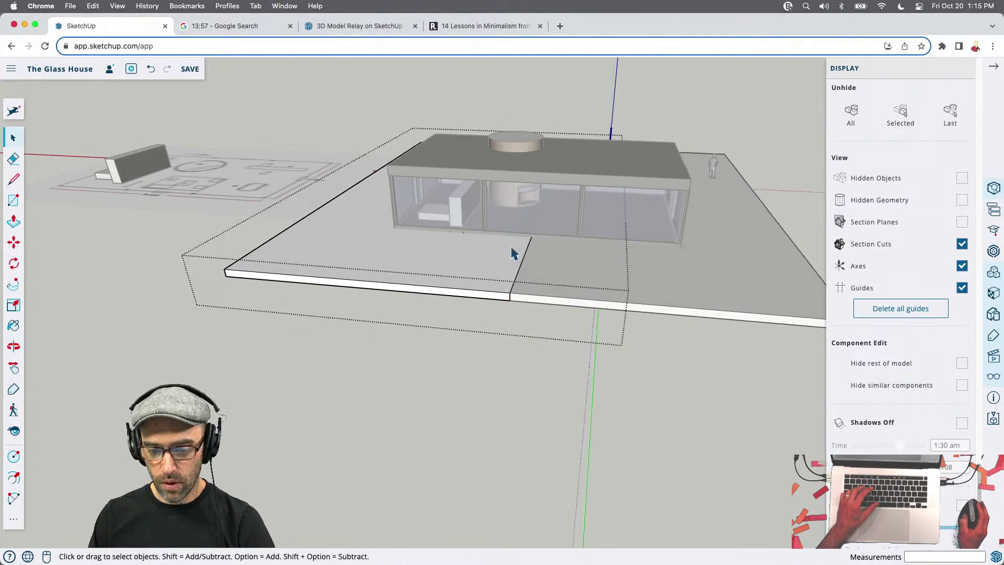
{"action": "middle_click_drag", "start_coordinate": [541, 403], "coordinate": [501, 380]}
Add the right slab to the selection and make the slabs a group
{"action": "left_click", "coordinate": [614, 287], "text": "shift"}
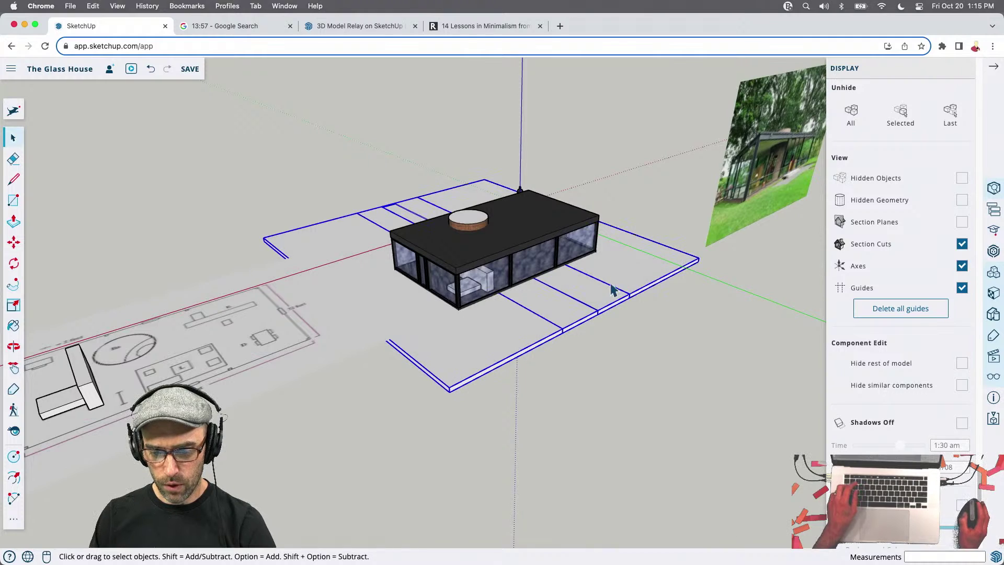
{"action": "right_click", "coordinate": [614, 287]}
{"action": "mouse_move", "coordinate": [652, 410]}
{"action": "left_click", "coordinate": [651, 462]}
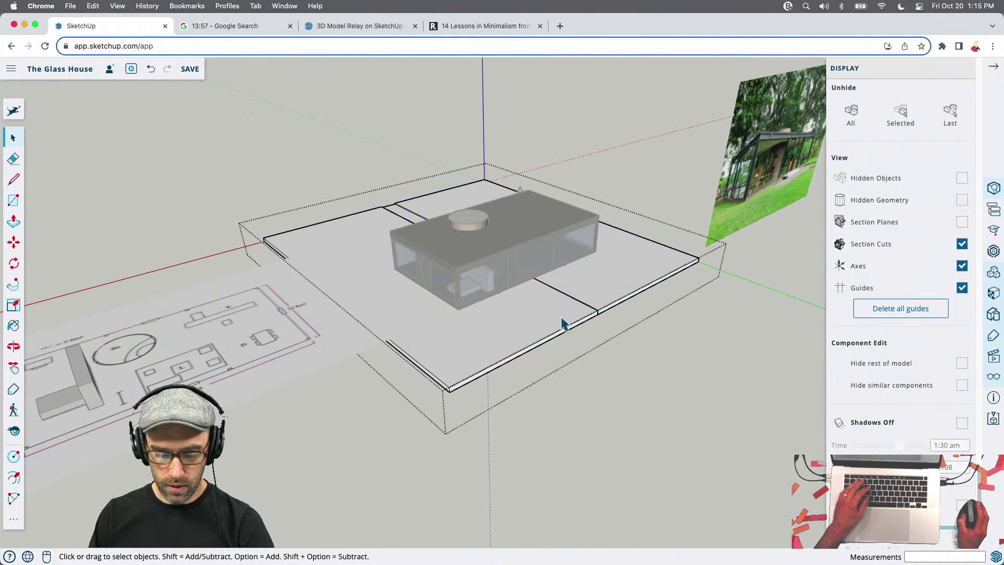
Explode the entrance steps object into loose geometry
{"action": "left_click", "coordinate": [561, 320]}
{"action": "middle_click_drag", "start_coordinate": [561, 320], "coordinate": [412, 302]}
{"action": "scroll", "coordinate": [411, 302], "scroll_direction": "up", "scroll_amount": 3}
{"action": "scroll", "coordinate": [411, 302], "scroll_direction": "up", "scroll_amount": 5}
{"action": "right_click", "coordinate": [313, 319]}
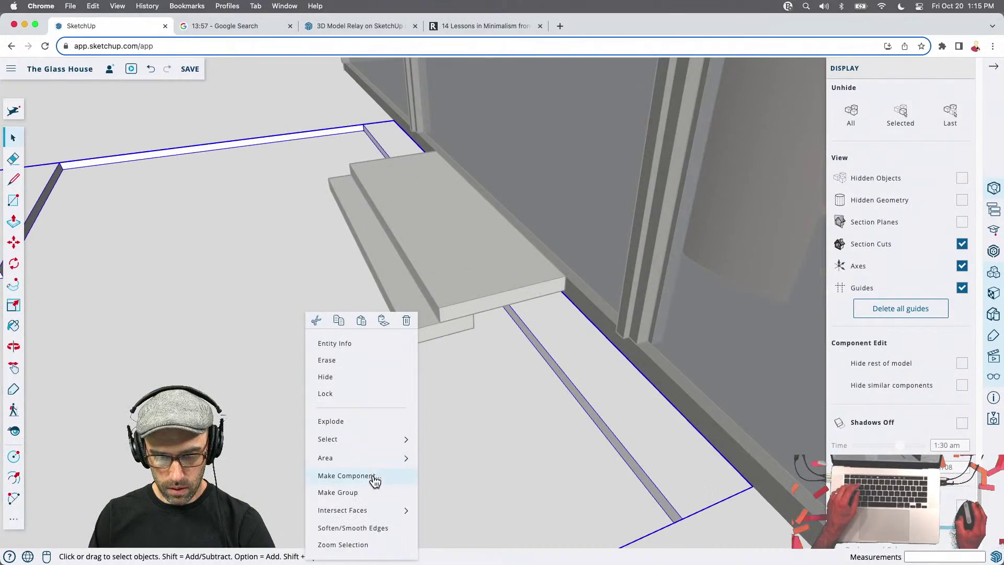
{"action": "left_click", "coordinate": [331, 421]}
Select the floor-plan sheet, then open a new browser tab
{"action": "scroll", "coordinate": [339, 366], "scroll_direction": "down", "scroll_amount": 8}
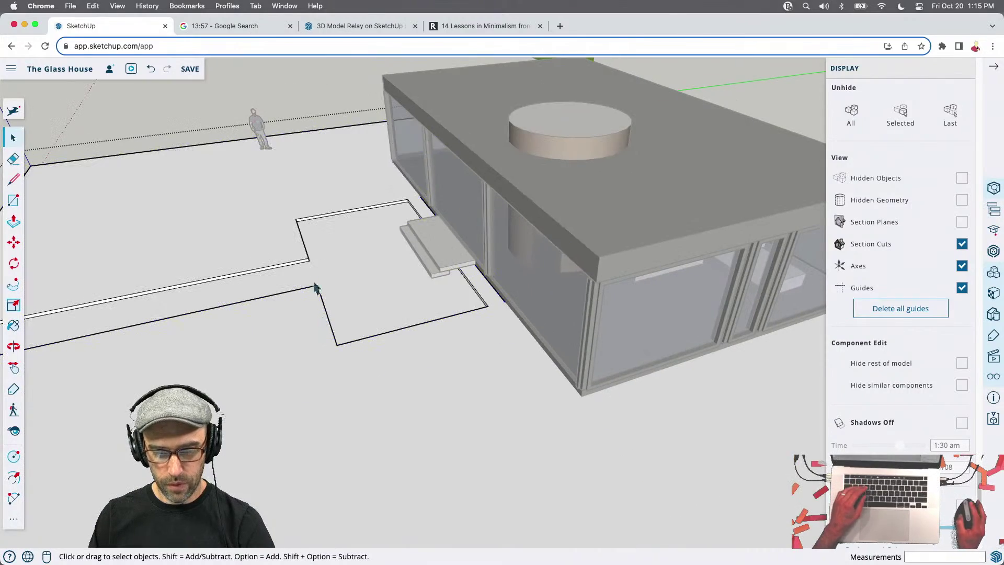
{"action": "scroll", "coordinate": [361, 314], "scroll_direction": "down", "scroll_amount": 10}
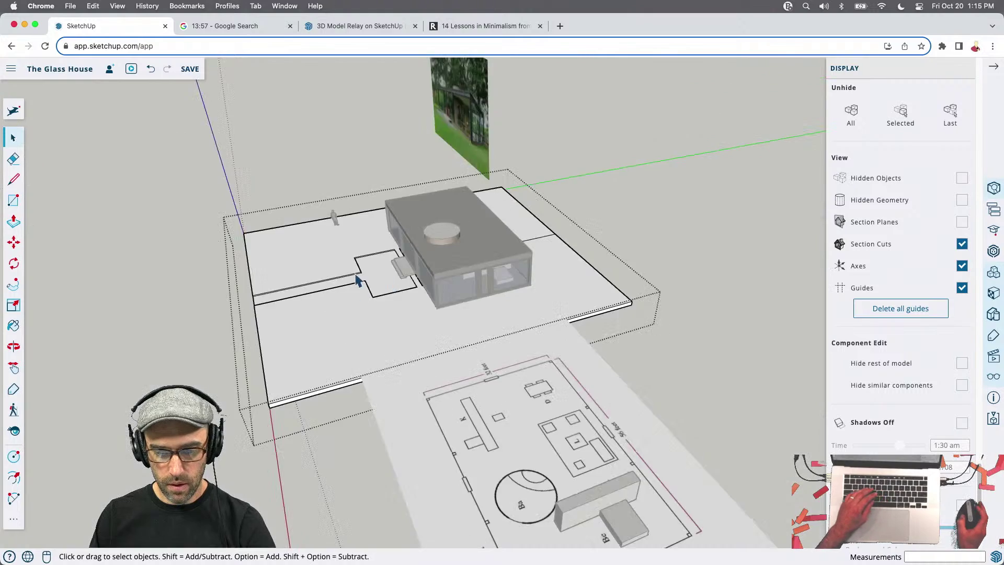
{"action": "middle_click_drag", "start_coordinate": [677, 228], "coordinate": [722, 347]}
{"action": "left_click", "coordinate": [719, 347]}
{"action": "scroll", "coordinate": [547, 339], "scroll_direction": "up", "scroll_amount": 3}
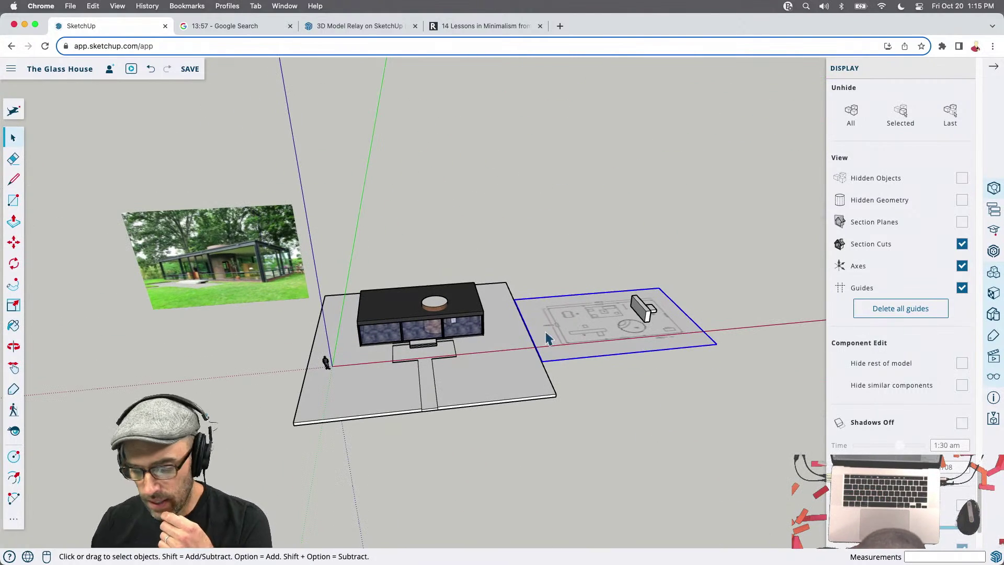
{"action": "left_click", "coordinate": [560, 26]}
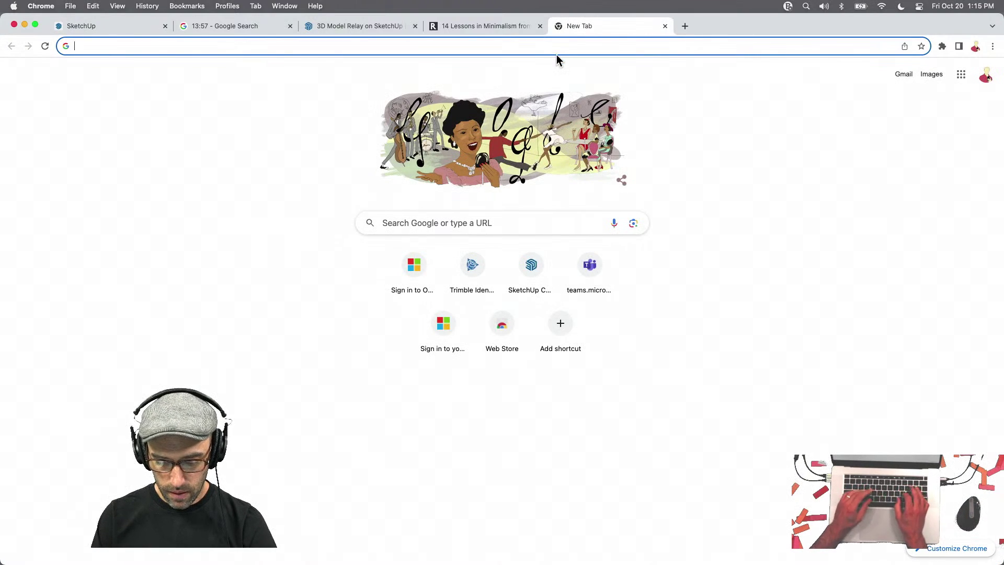
Search Google Images for 'glass house johnson site plan' and preview the ArchEyes site plan
{"action": "type", "text": "glass hous"}
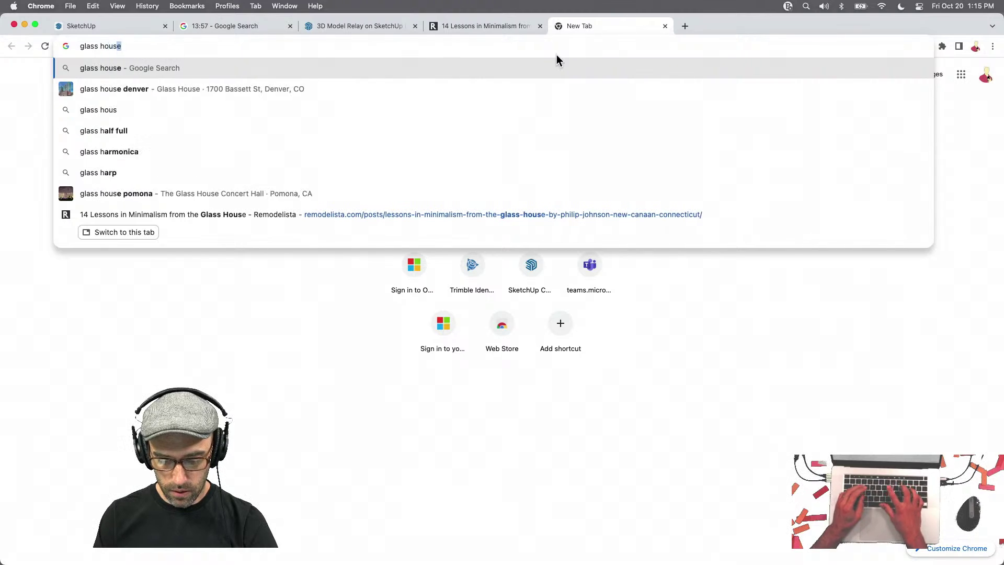
{"action": "type", "text": "e johnson site plan"}
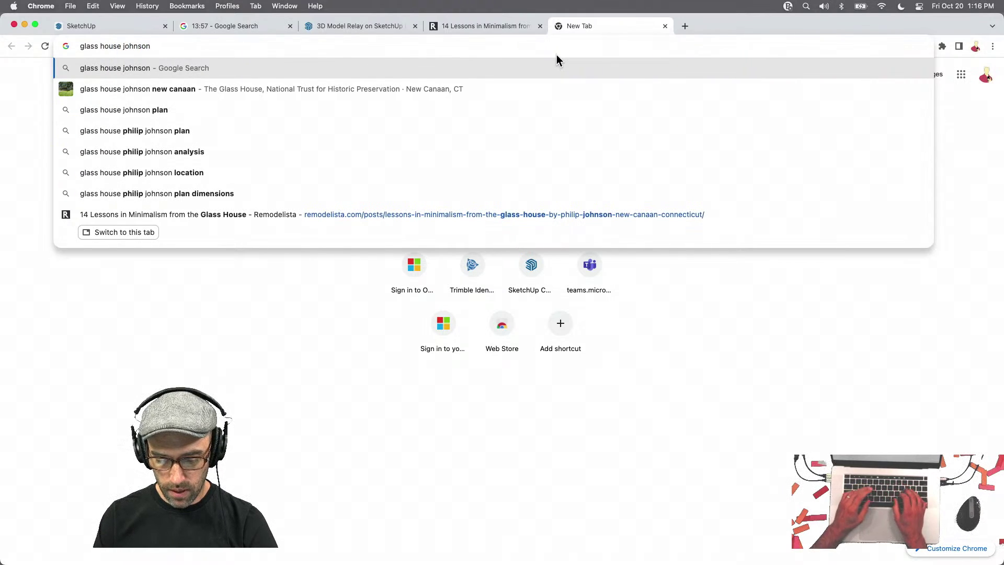
{"action": "key", "text": "Return"}
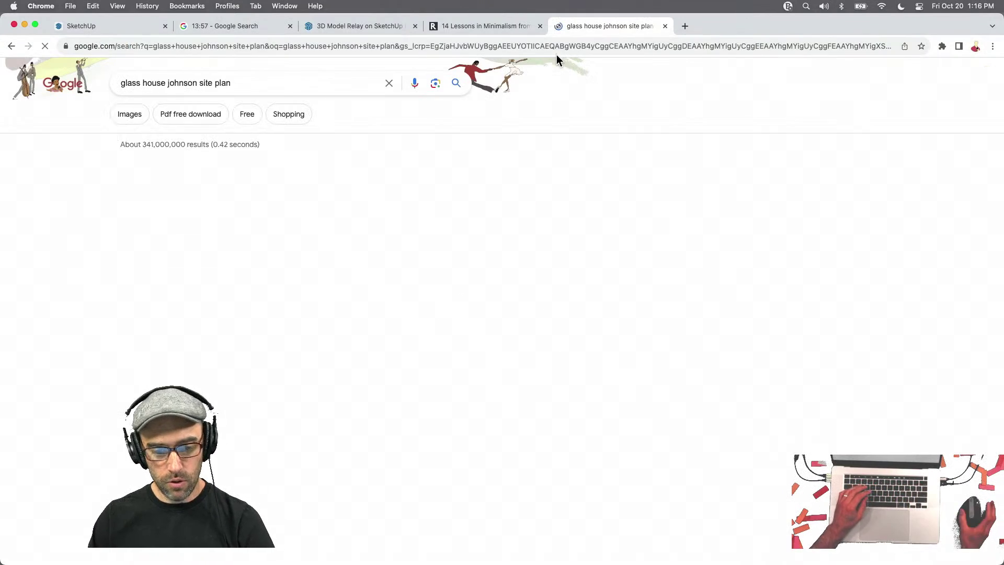
{"action": "left_click", "coordinate": [132, 117]}
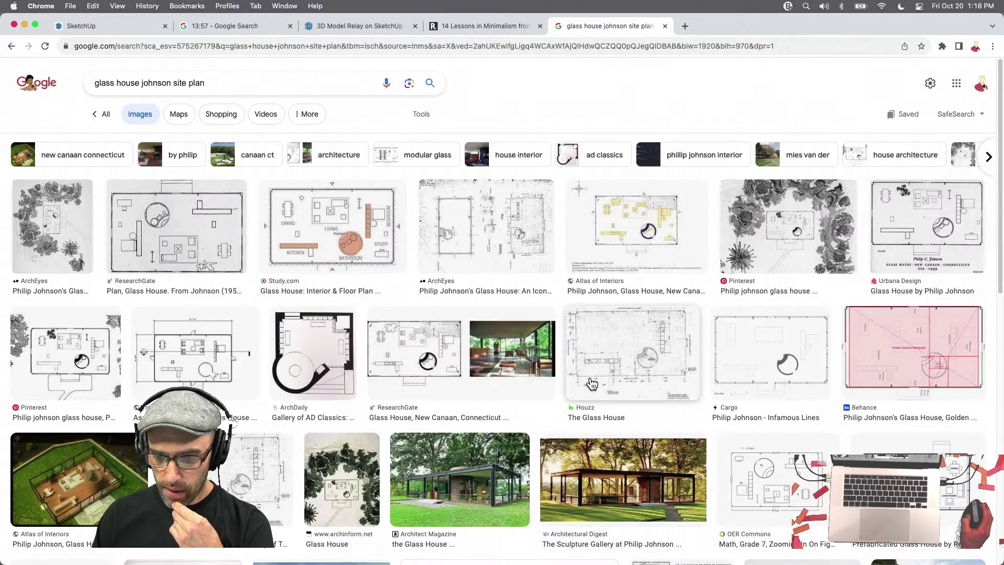
{"action": "scroll", "coordinate": [766, 278], "scroll_direction": "down", "scroll_amount": 2}
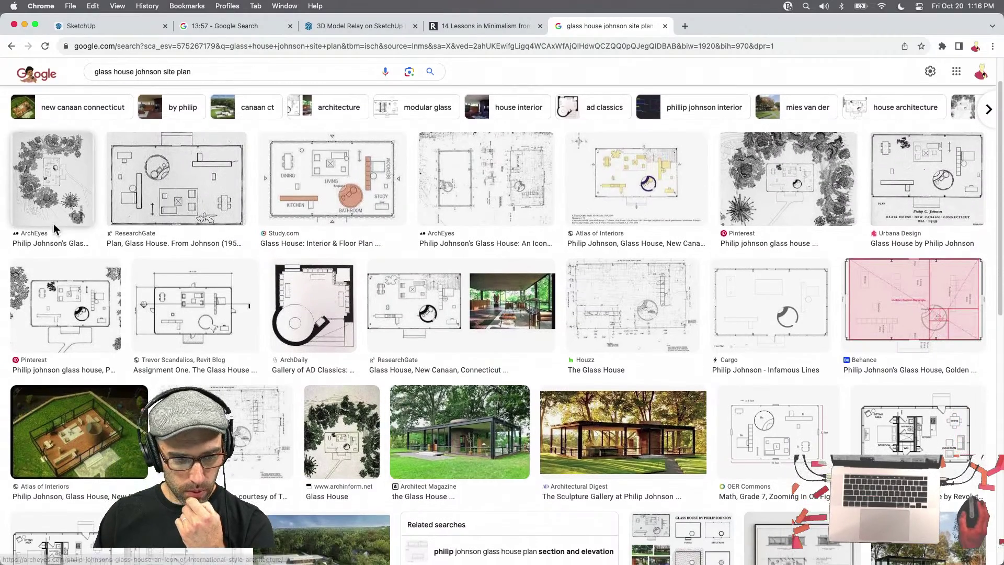
{"action": "left_click", "coordinate": [54, 224]}
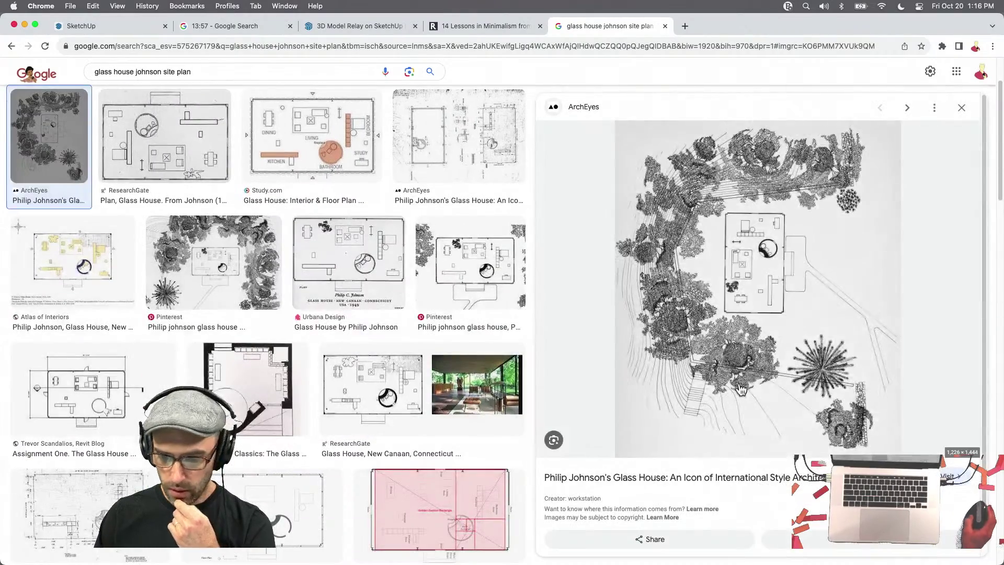
Open the ArchEyes site plan image in a new tab and save it to the Desktop
{"action": "right_click", "coordinate": [696, 366]}
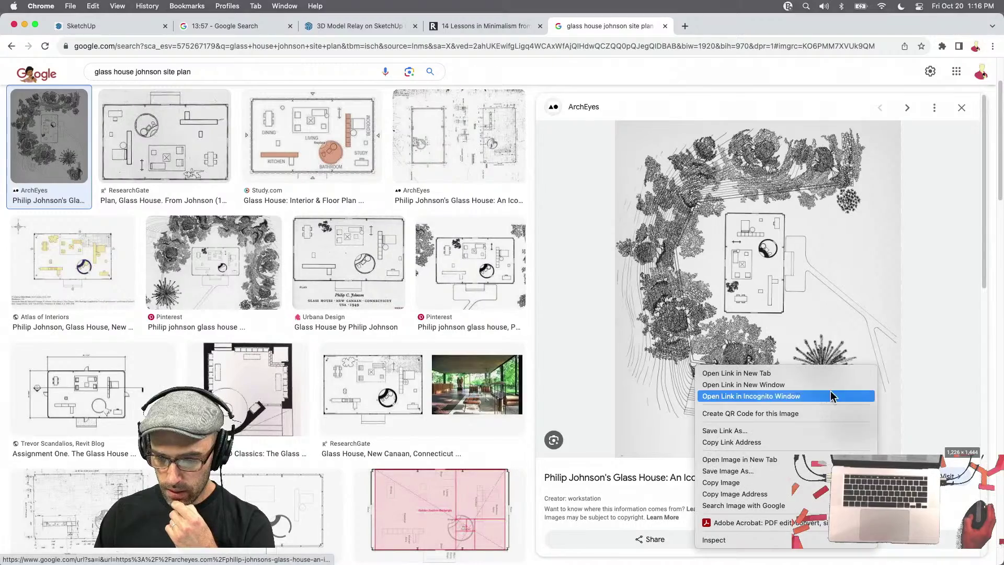
{"action": "left_click", "coordinate": [753, 465]}
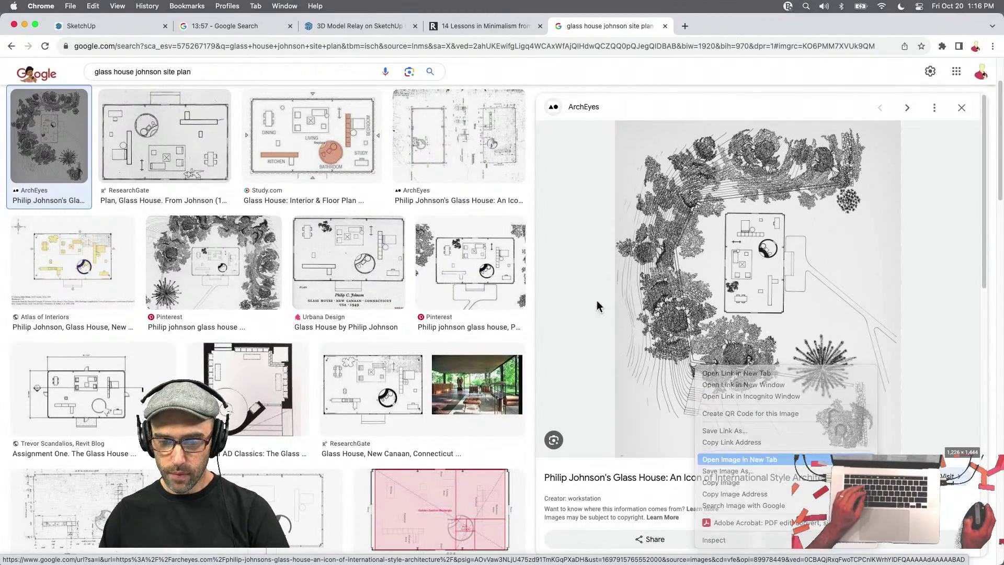
{"action": "left_click", "coordinate": [738, 26]}
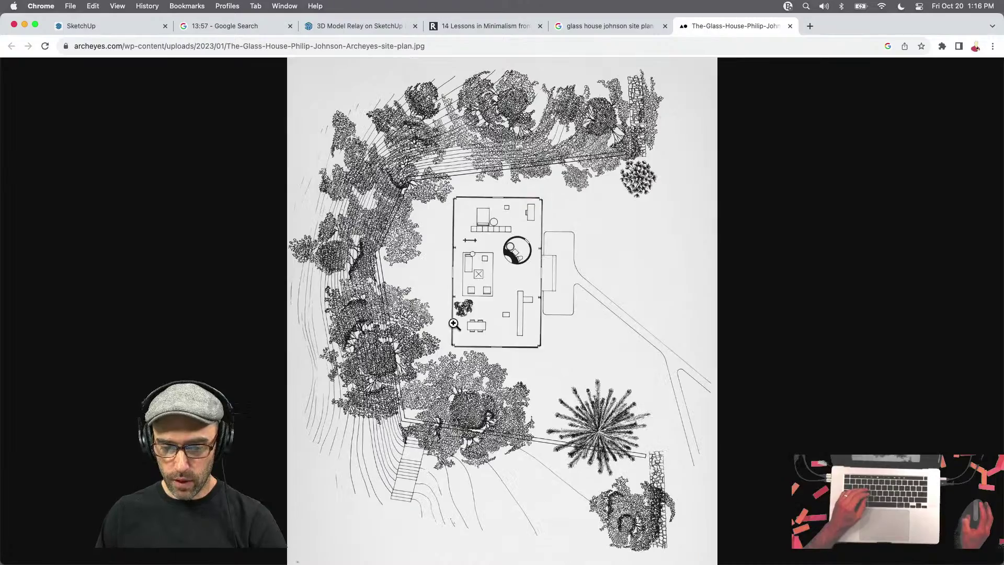
{"action": "right_click", "coordinate": [439, 299]}
{"action": "left_click", "coordinate": [471, 321]}
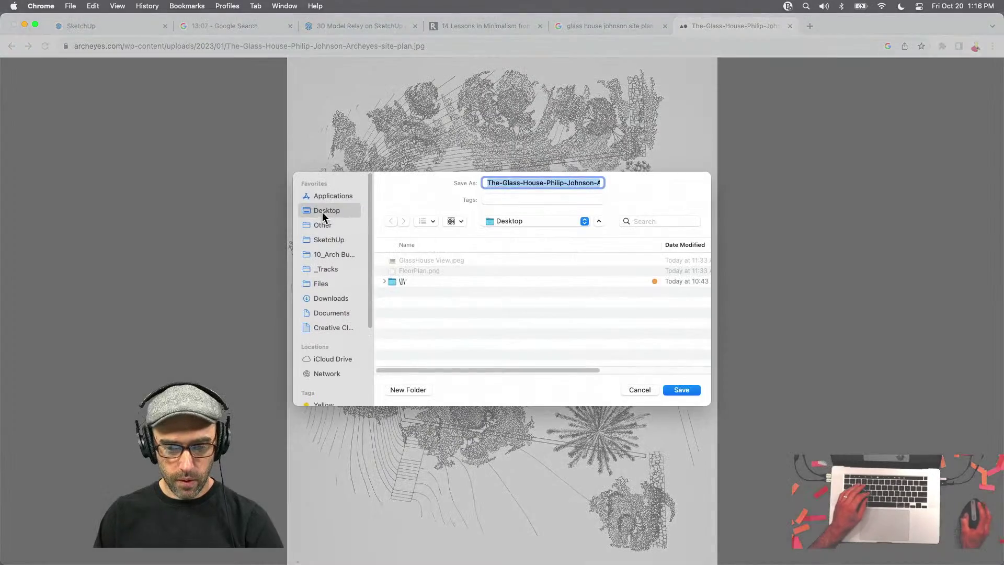
{"action": "left_click", "coordinate": [689, 392]}
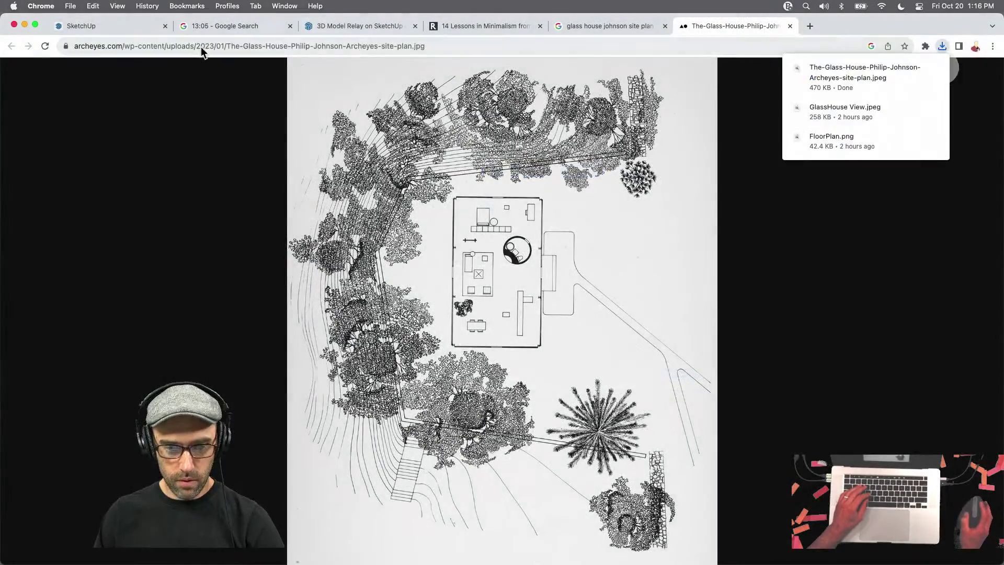
Return to the SketchUp model and clear the current selection
{"action": "left_click", "coordinate": [101, 30]}
{"action": "left_click", "coordinate": [416, 255]}
{"action": "scroll", "coordinate": [529, 312], "scroll_direction": "down", "scroll_amount": 5}
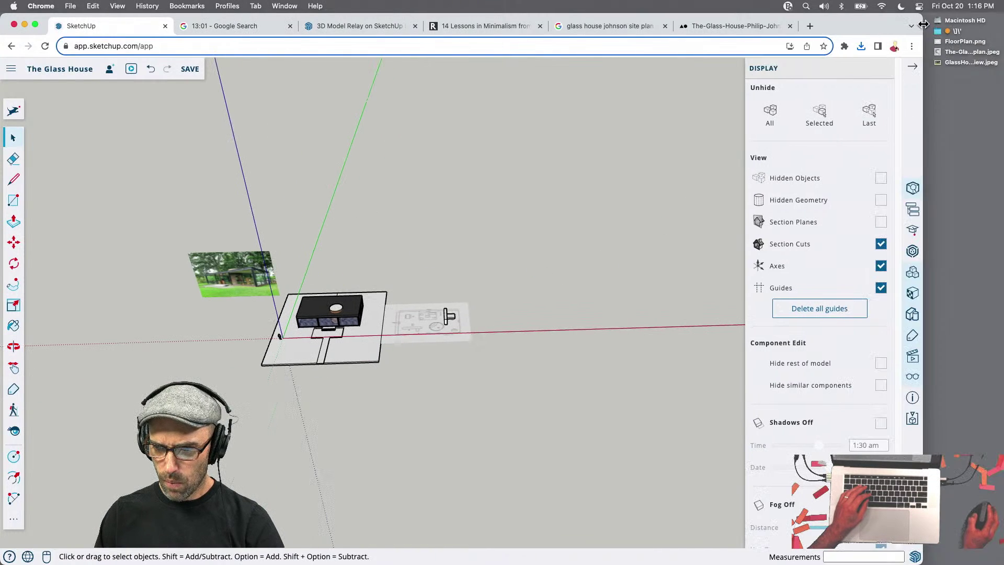
Import the downloaded site-plan file as an image and place it in the model
{"action": "left_click", "coordinate": [9, 73]}
{"action": "mouse_move", "coordinate": [53, 208]}
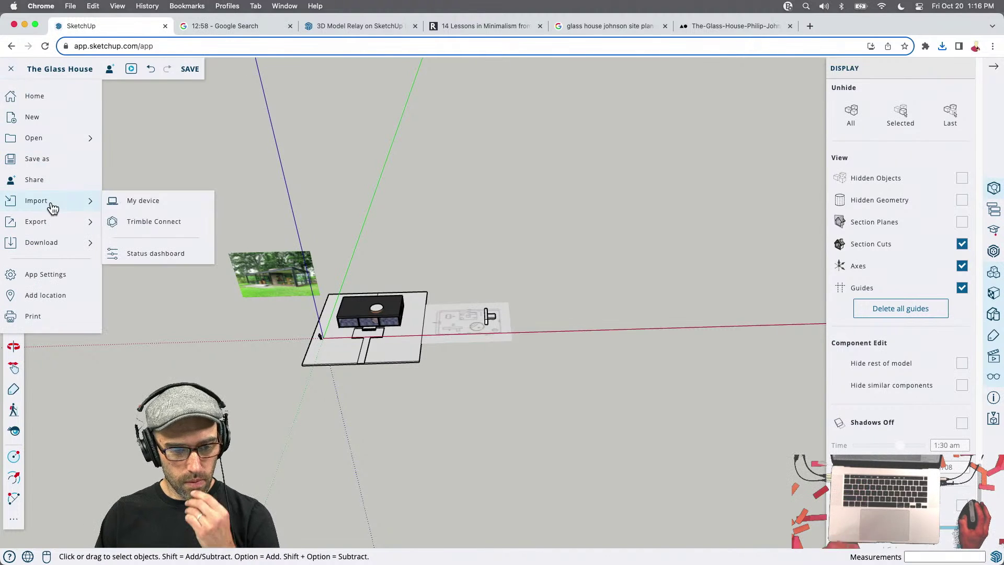
{"action": "left_click", "coordinate": [141, 201]}
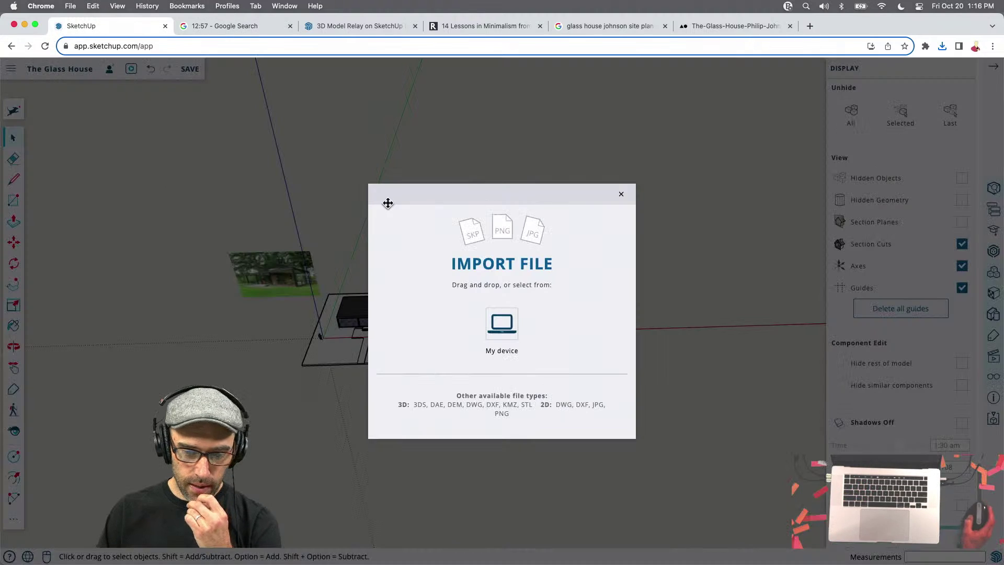
{"action": "left_click", "coordinate": [405, 235]}
{"action": "left_click", "coordinate": [301, 180]}
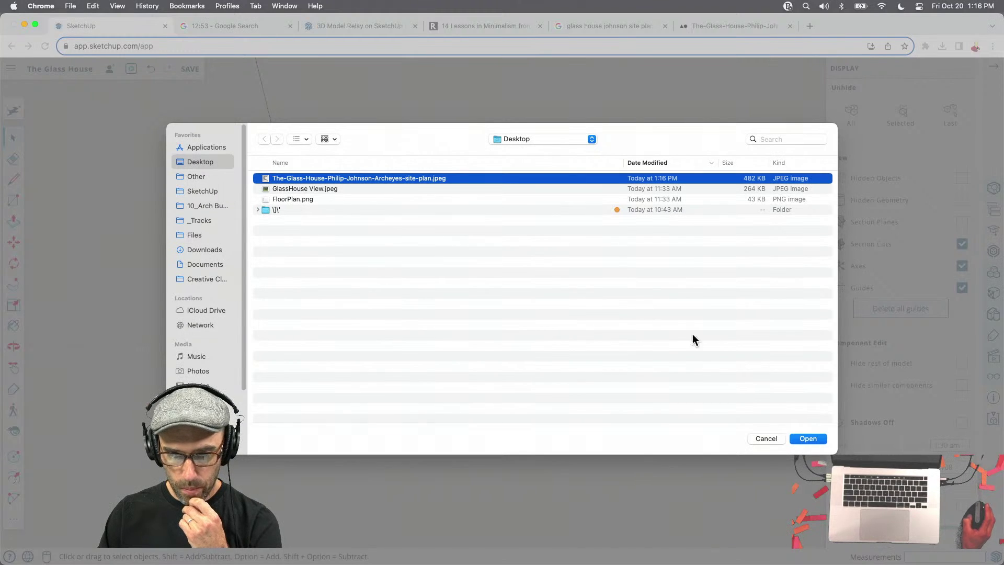
{"action": "left_click", "coordinate": [807, 439]}
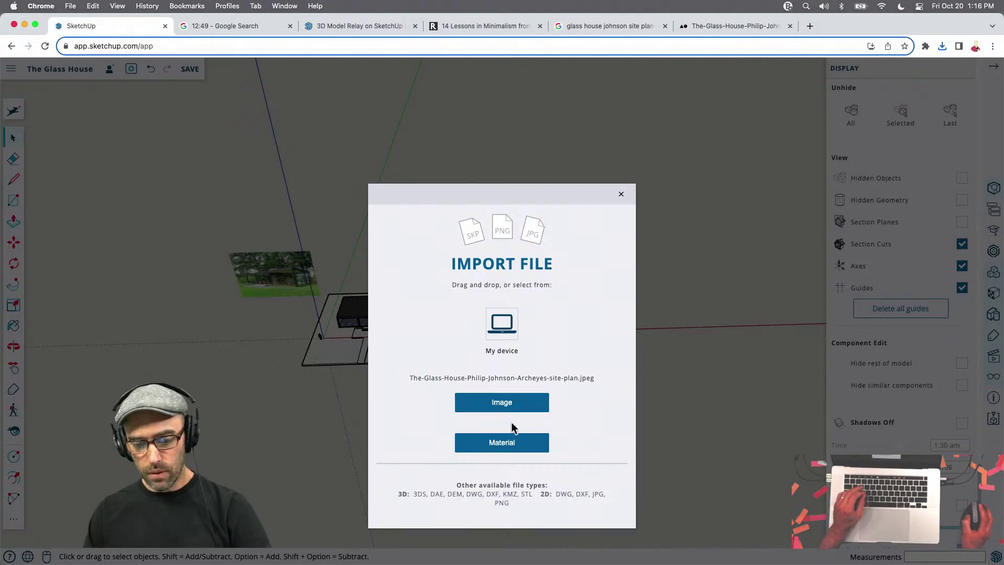
{"action": "left_click", "coordinate": [499, 403]}
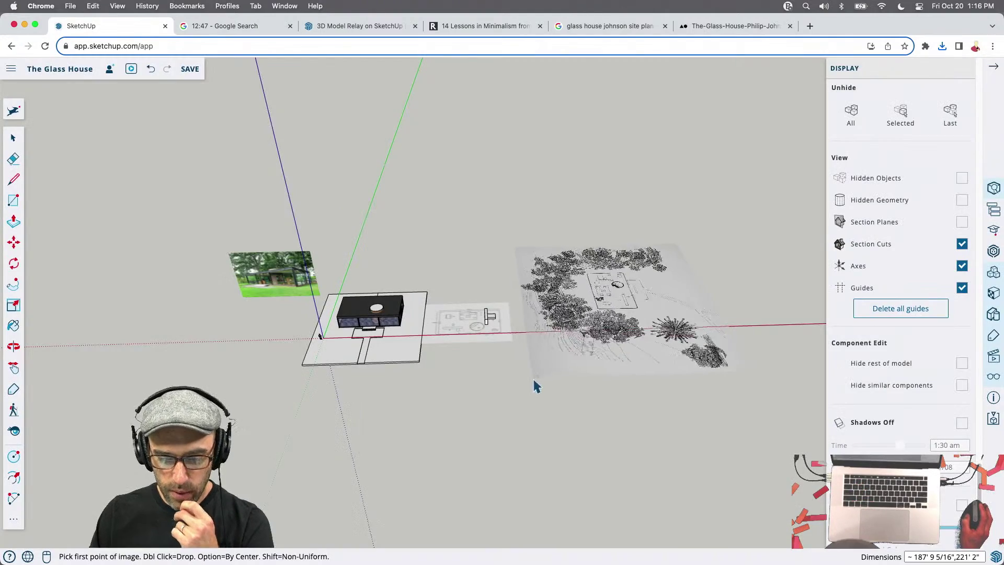
{"action": "left_click", "coordinate": [533, 386]}
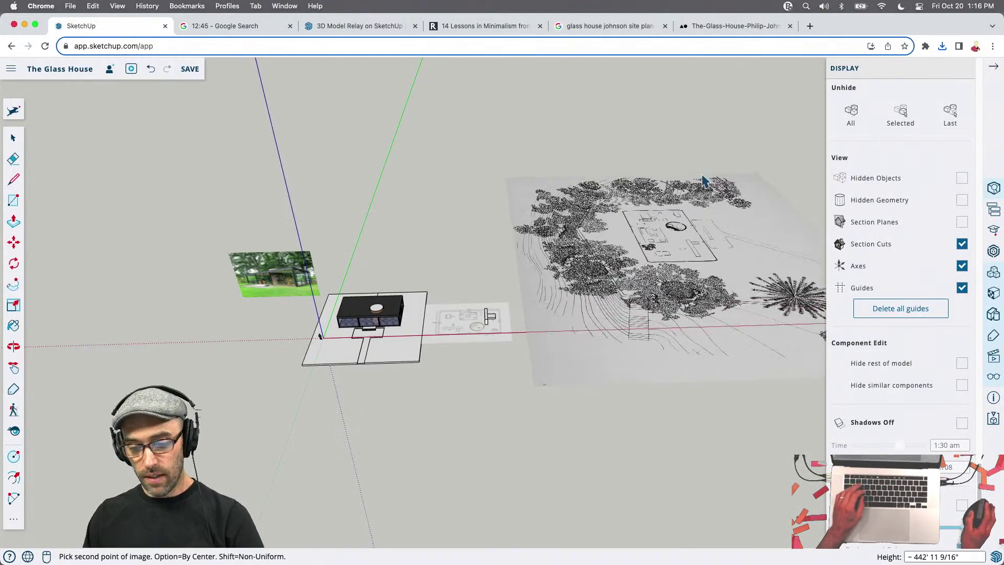
{"action": "left_click", "coordinate": [476, 277]}
Rotate the site plan image into alignment with the house
{"action": "middle_click_drag", "start_coordinate": [476, 277], "coordinate": [620, 253]}
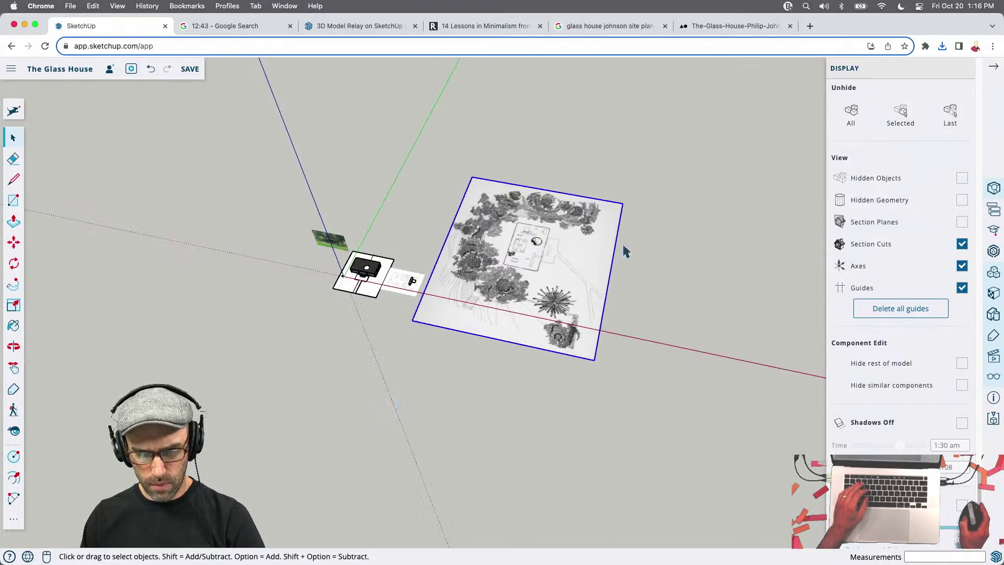
{"action": "scroll", "coordinate": [528, 280], "scroll_direction": "up", "scroll_amount": 5}
{"action": "key", "text": "q"}
{"action": "left_click", "coordinate": [493, 284]}
{"action": "left_click", "coordinate": [523, 259]}
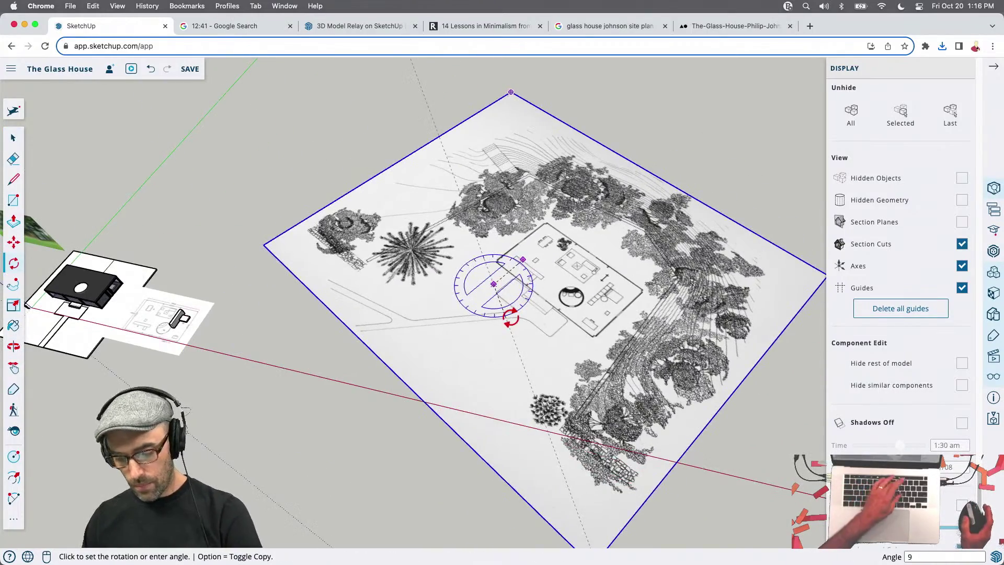
{"action": "left_click", "coordinate": [511, 317]}
{"action": "key", "text": "space"}
{"action": "scroll", "coordinate": [509, 307], "scroll_direction": "up", "scroll_amount": 5}
{"action": "middle_click_drag", "start_coordinate": [508, 307], "coordinate": [587, 277]}
{"action": "scroll", "coordinate": [587, 277], "scroll_direction": "down", "scroll_amount": 6}
{"action": "scroll", "coordinate": [584, 284], "scroll_direction": "up", "scroll_amount": 4}
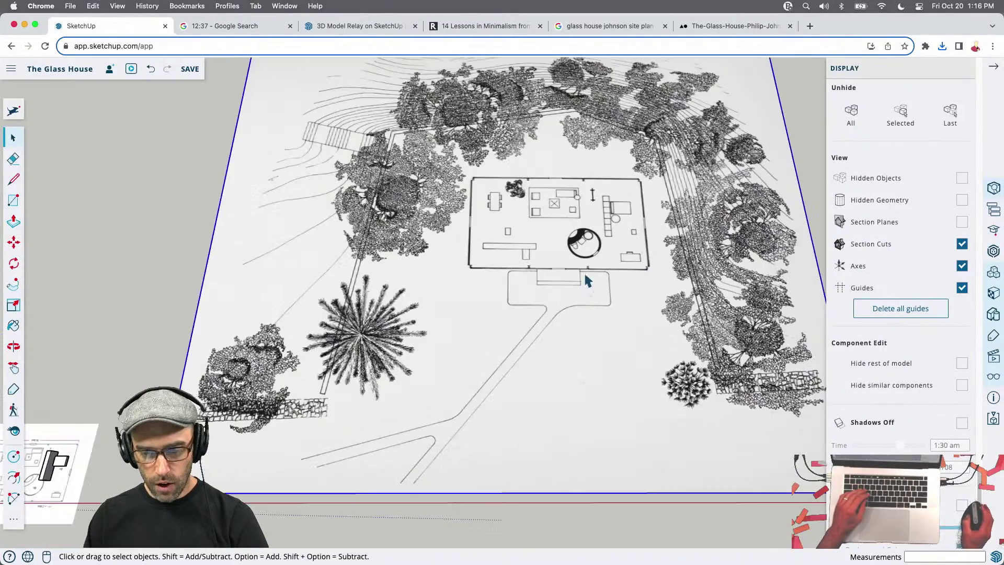
{"action": "scroll", "coordinate": [584, 284], "scroll_direction": "down", "scroll_amount": 6}
Draw a reference line to the plan's edge and group it with the site image
{"action": "key", "text": "l"}
{"action": "left_click", "coordinate": [587, 345]}
{"action": "left_click", "coordinate": [664, 345]}
{"action": "key", "text": "space"}
{"action": "right_click", "coordinate": [591, 345]}
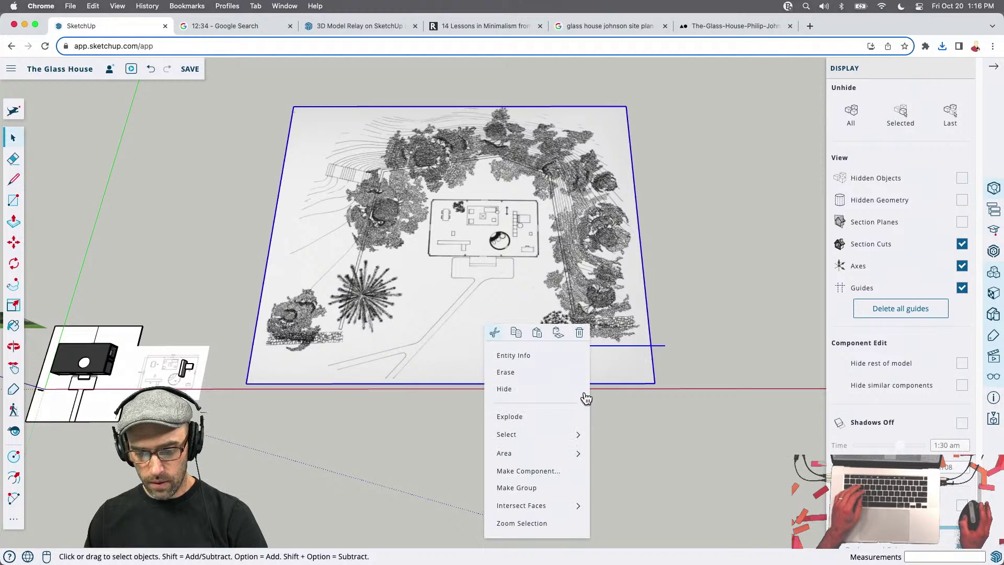
{"action": "left_click", "coordinate": [523, 488]}
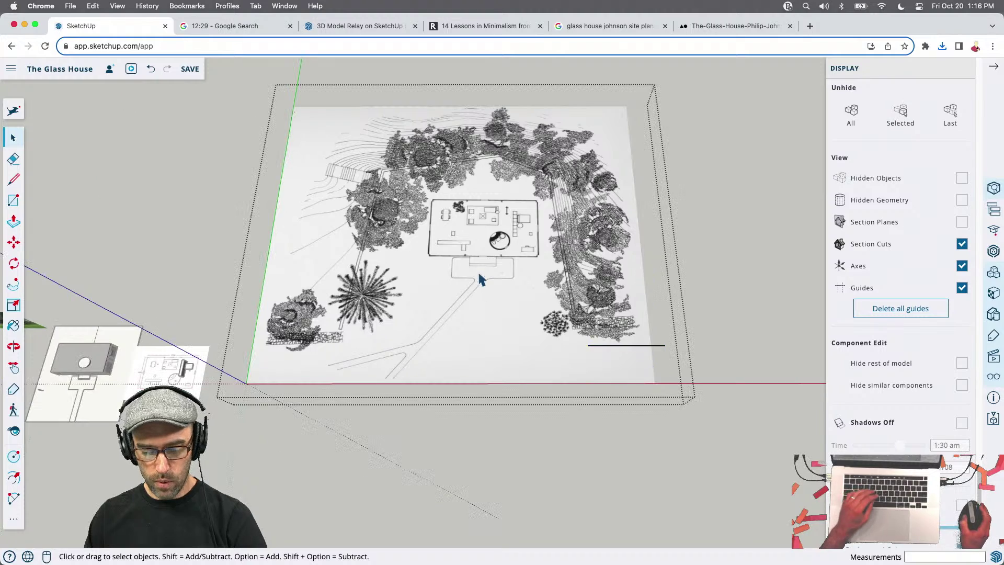
Rescale the site plan with Tape Measure so its house front edge measures 55'
{"action": "key", "text": "t"}
{"action": "left_click", "coordinate": [528, 350]}
{"action": "scroll", "coordinate": [476, 287], "scroll_direction": "up", "scroll_amount": 8}
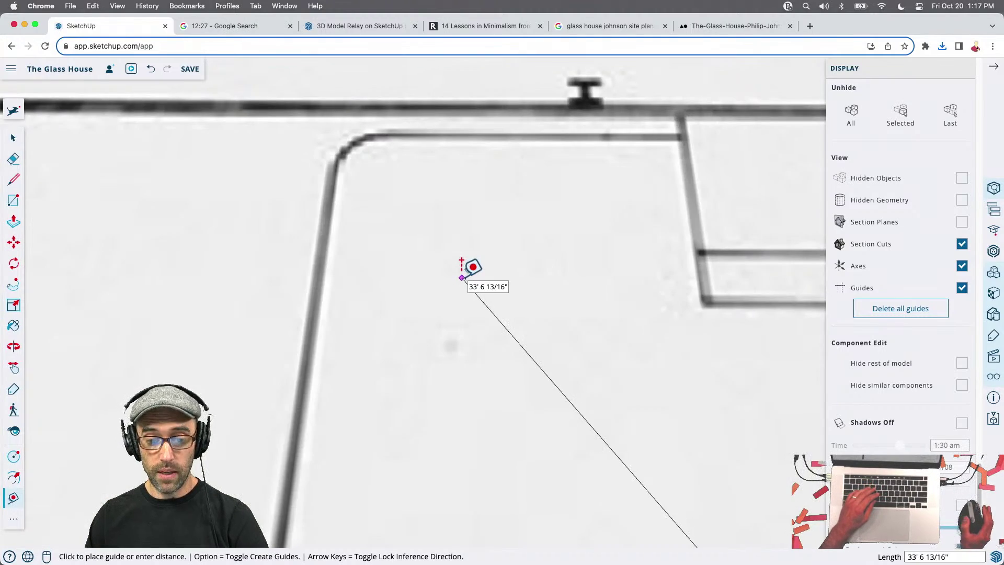
{"action": "scroll", "coordinate": [467, 285], "scroll_direction": "down", "scroll_amount": 3}
{"action": "scroll", "coordinate": [461, 294], "scroll_direction": "down", "scroll_amount": 5}
{"action": "key", "text": "Escape"}
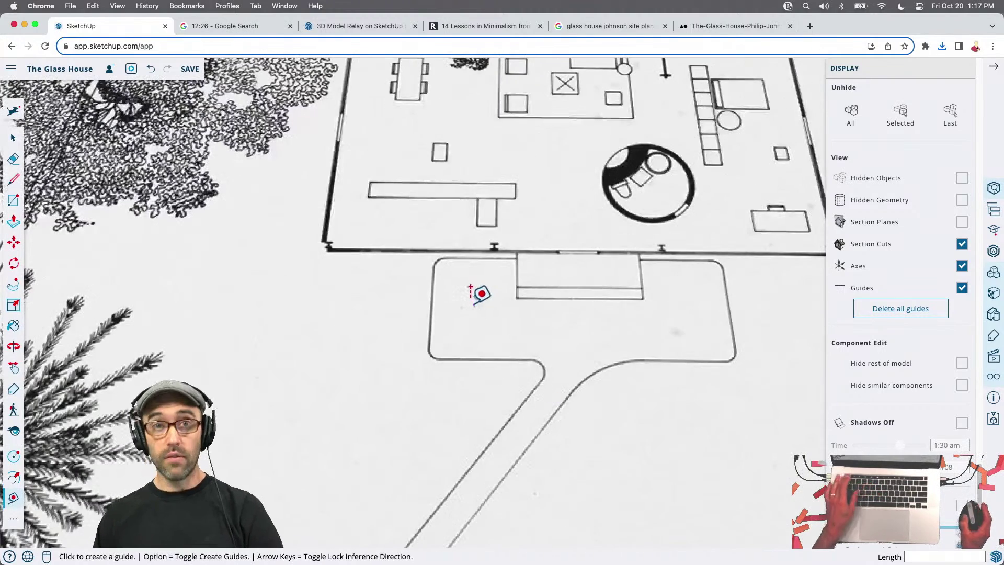
{"action": "left_click", "coordinate": [324, 244]}
{"action": "scroll", "coordinate": [329, 235], "scroll_direction": "down", "scroll_amount": 4}
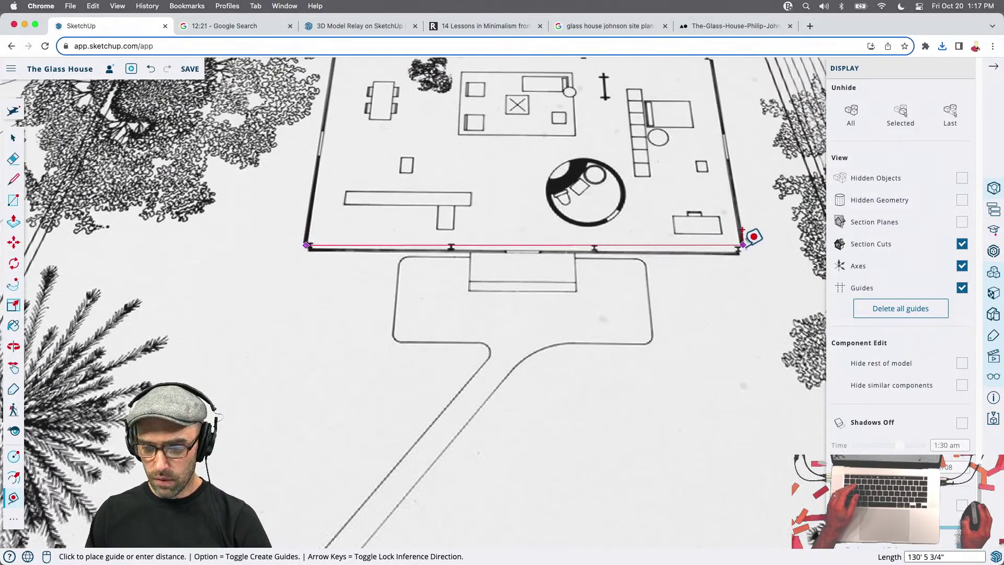
{"action": "scroll", "coordinate": [742, 242], "scroll_direction": "up", "scroll_amount": 4}
{"action": "left_click", "coordinate": [741, 244]}
{"action": "type", "text": "55'"}
{"action": "key", "text": "Return"}
{"action": "left_click", "coordinate": [591, 107]}
Move the site plan so its house corner sits on the Glass House model's corner
{"action": "key", "text": "space"}
{"action": "scroll", "coordinate": [509, 289], "scroll_direction": "down", "scroll_amount": 10}
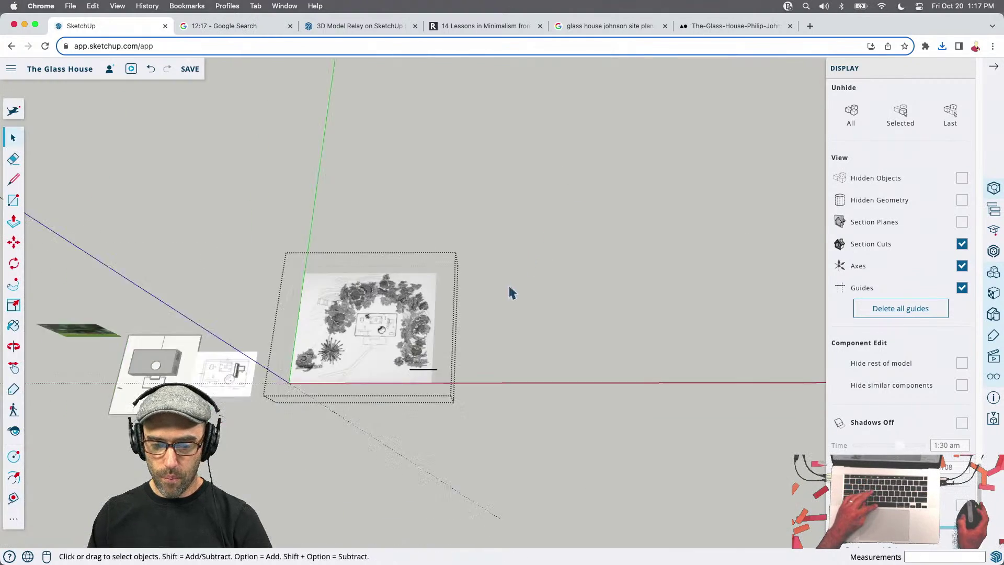
{"action": "left_click", "coordinate": [428, 325]}
{"action": "scroll", "coordinate": [394, 346], "scroll_direction": "up", "scroll_amount": 5}
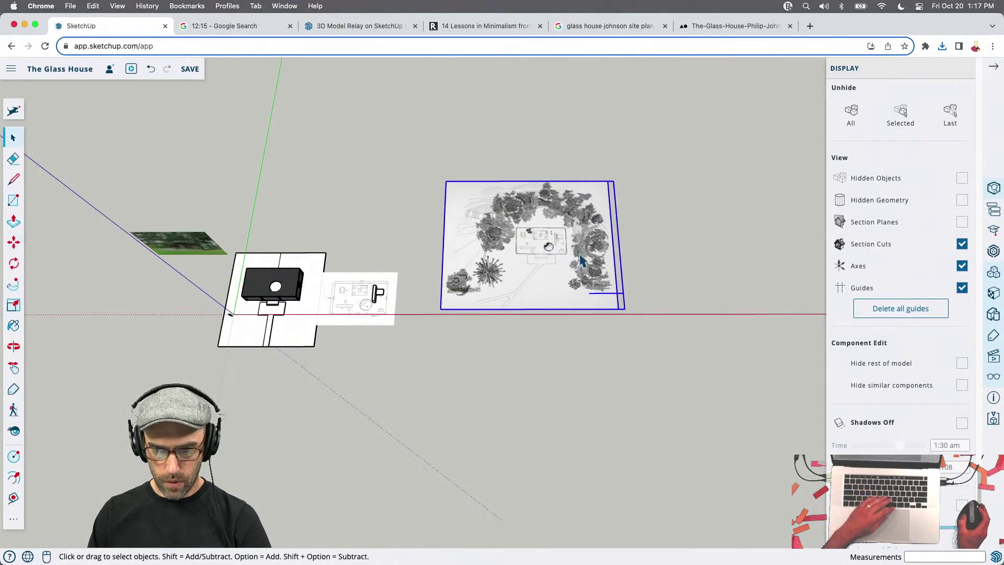
{"action": "scroll", "coordinate": [579, 260], "scroll_direction": "up", "scroll_amount": 6}
{"action": "key", "text": "m"}
{"action": "left_click", "coordinate": [527, 254]}
{"action": "scroll", "coordinate": [626, 260], "scroll_direction": "down", "scroll_amount": 10}
{"action": "scroll", "coordinate": [367, 292], "scroll_direction": "up", "scroll_amount": 10}
{"action": "scroll", "coordinate": [251, 306], "scroll_direction": "up", "scroll_amount": 3}
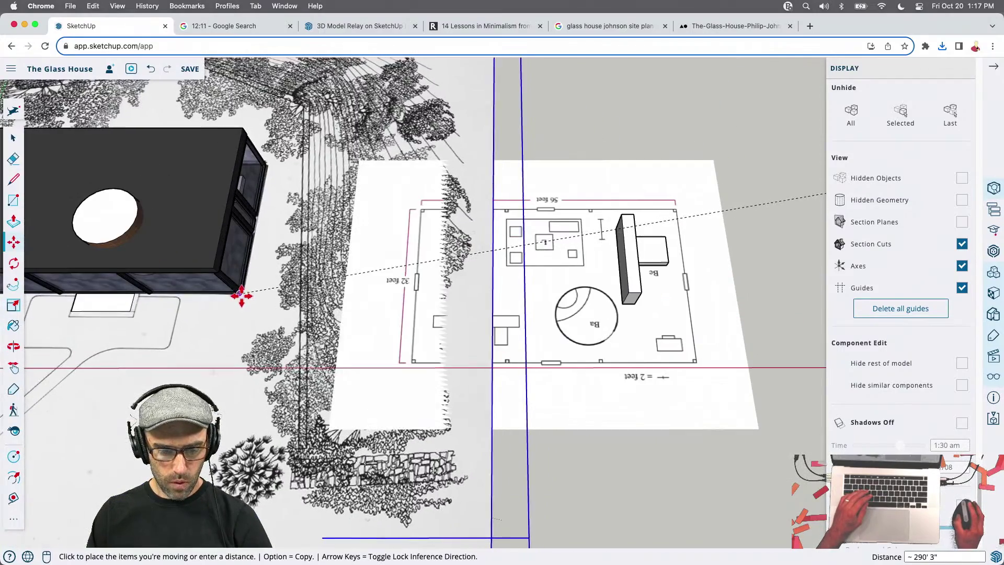
{"action": "left_click", "coordinate": [241, 292]}
{"action": "scroll", "coordinate": [480, 217], "scroll_direction": "down", "scroll_amount": 8}
{"action": "middle_click_drag", "start_coordinate": [480, 218], "coordinate": [479, 174]}
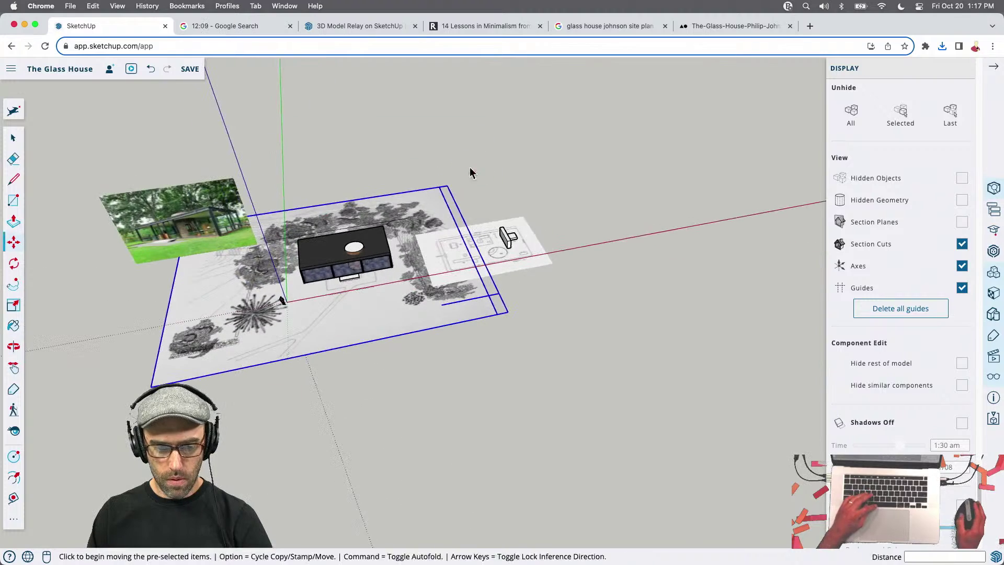
{"action": "key", "text": "space"}
Turn on X-Ray in the current style's Face Settings so the site plan shows through the house
{"action": "scroll", "coordinate": [909, 335], "scroll_direction": "down", "scroll_amount": 3}
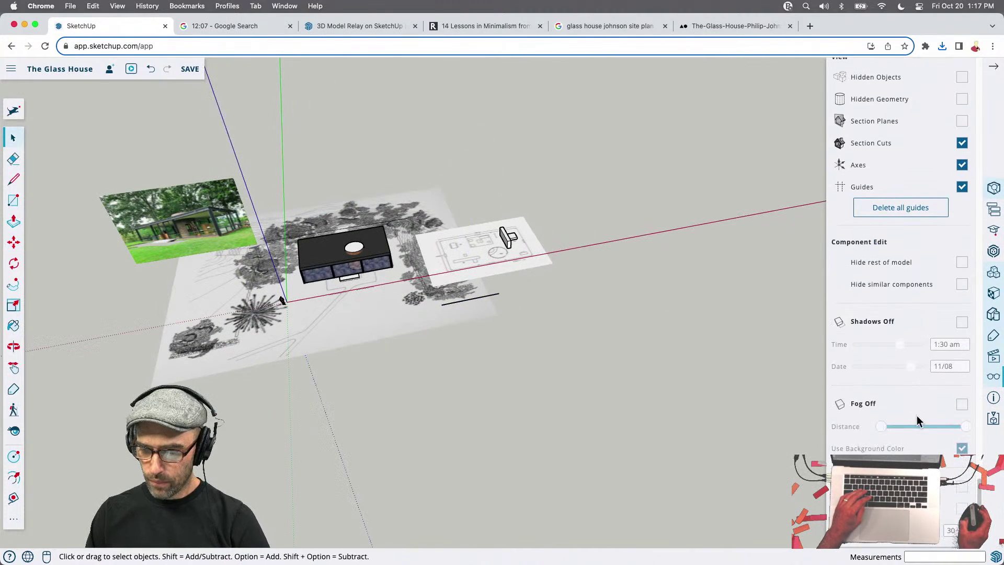
{"action": "scroll", "coordinate": [915, 403], "scroll_direction": "up", "scroll_amount": 5}
{"action": "scroll", "coordinate": [916, 410], "scroll_direction": "up", "scroll_amount": 10}
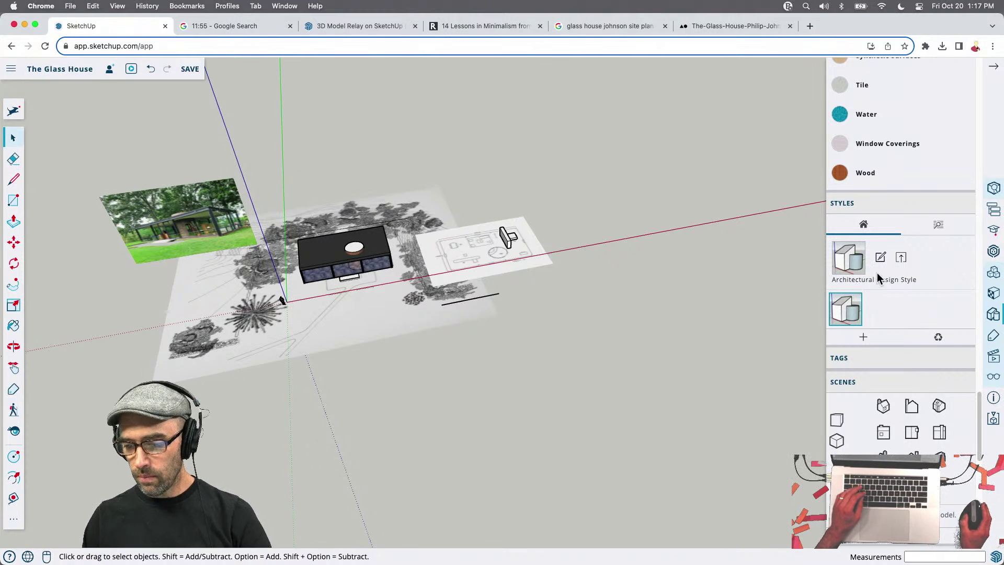
{"action": "left_click", "coordinate": [880, 257]}
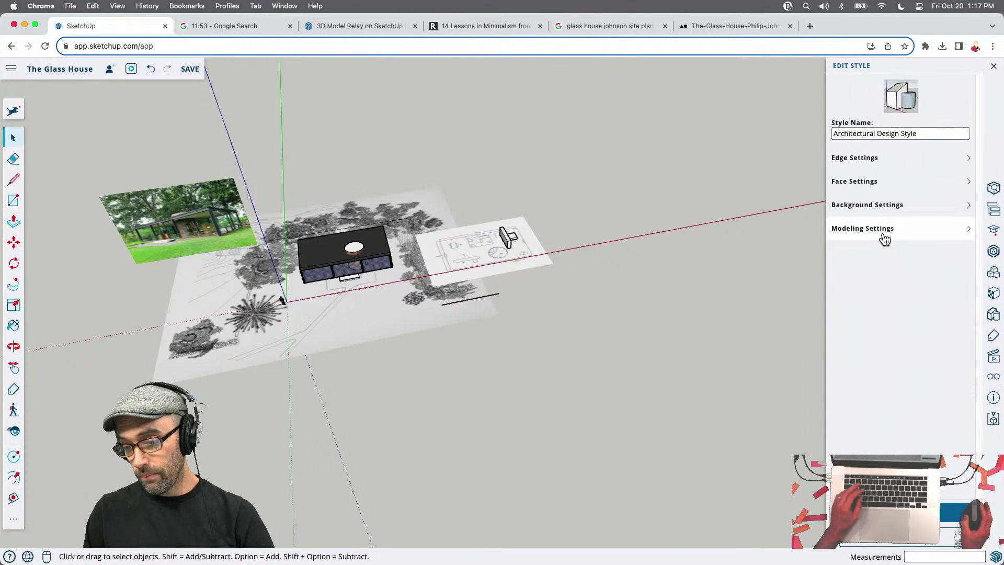
{"action": "left_click", "coordinate": [865, 181]}
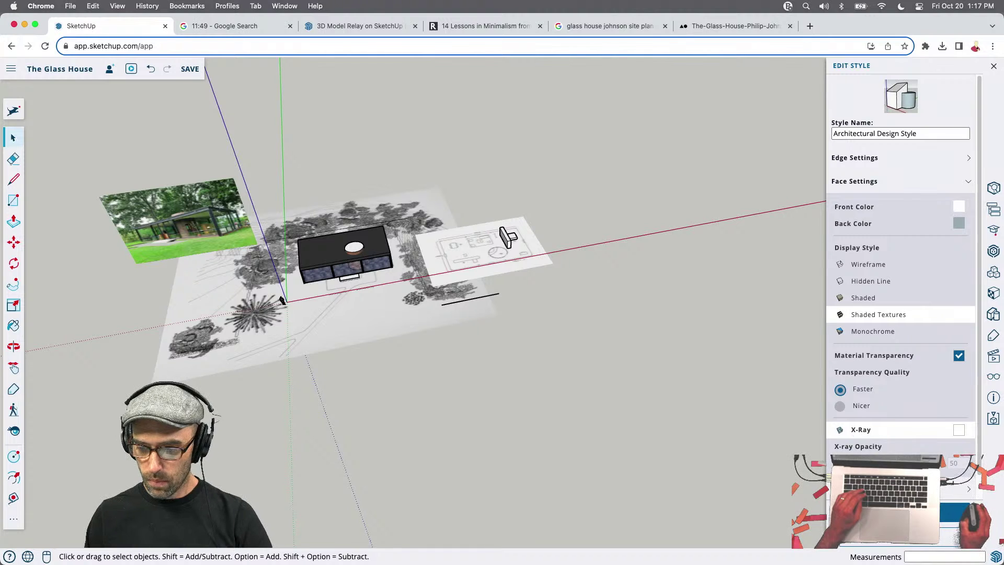
{"action": "left_click", "coordinate": [884, 429]}
{"action": "scroll", "coordinate": [544, 384], "scroll_direction": "down", "scroll_amount": 5}
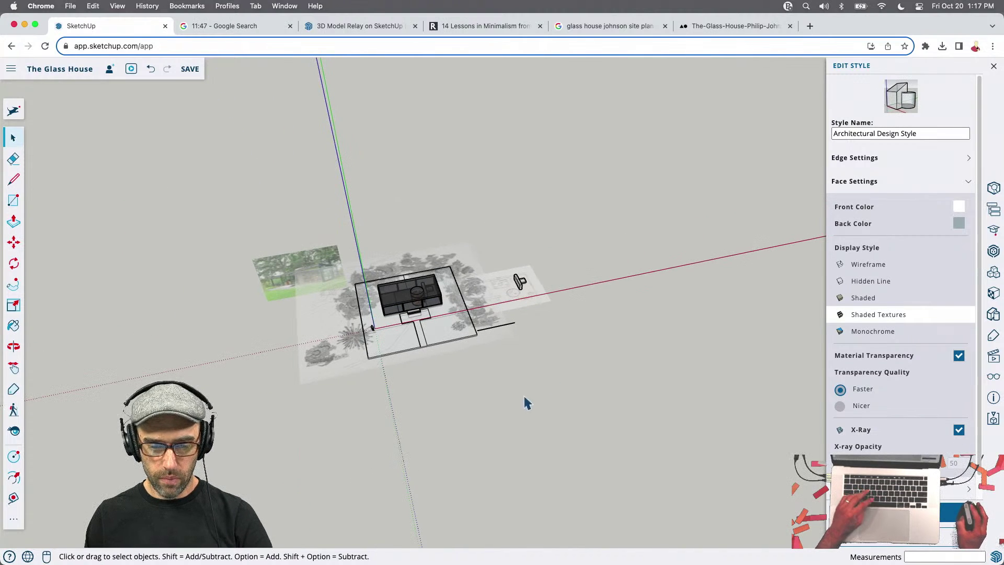
{"action": "left_click", "coordinate": [955, 512]}
Switch to a top-down plan view and lock the site plan group
{"action": "left_click", "coordinate": [846, 443]}
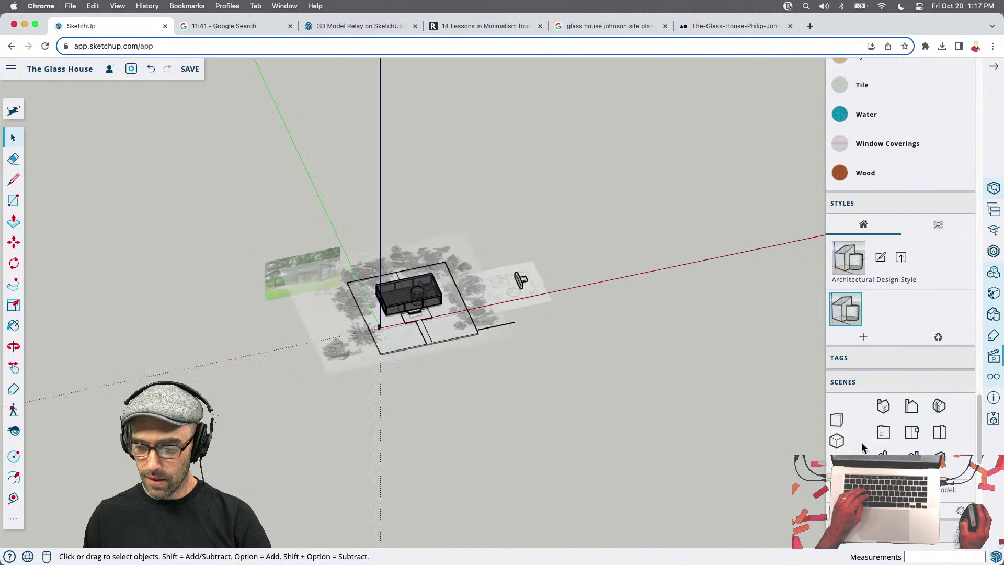
{"action": "left_click", "coordinate": [883, 432]}
{"action": "scroll", "coordinate": [387, 307], "scroll_direction": "up", "scroll_amount": 5}
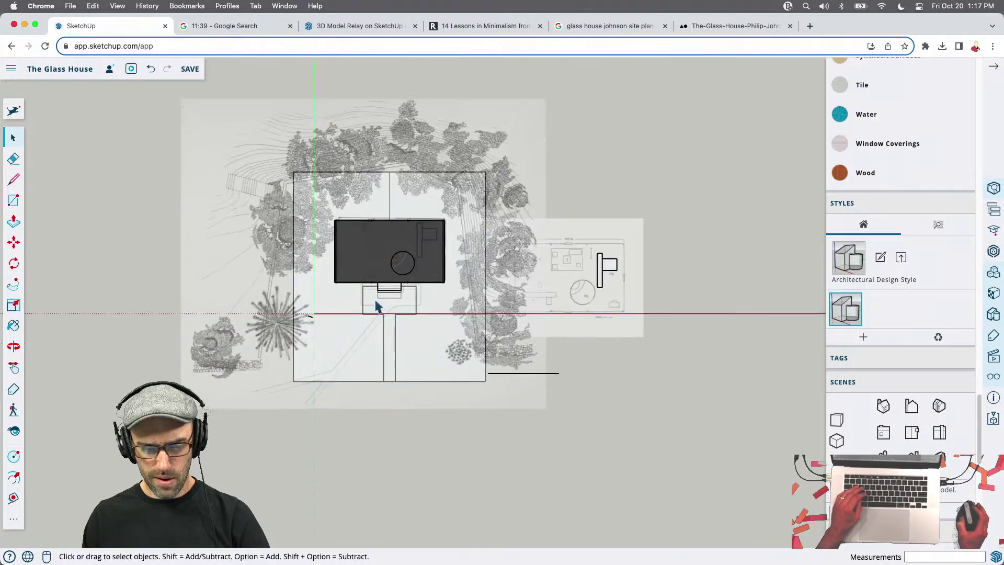
{"action": "scroll", "coordinate": [403, 348], "scroll_direction": "up", "scroll_amount": 2}
{"action": "scroll", "coordinate": [305, 298], "scroll_direction": "up", "scroll_amount": 4}
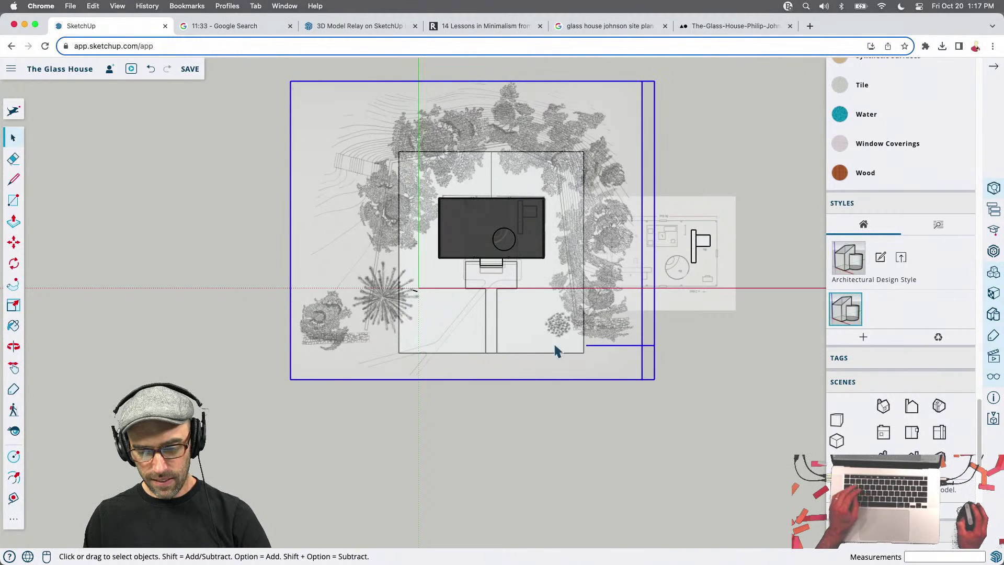
{"action": "right_click", "coordinate": [352, 351]}
{"action": "left_click", "coordinate": [381, 358]}
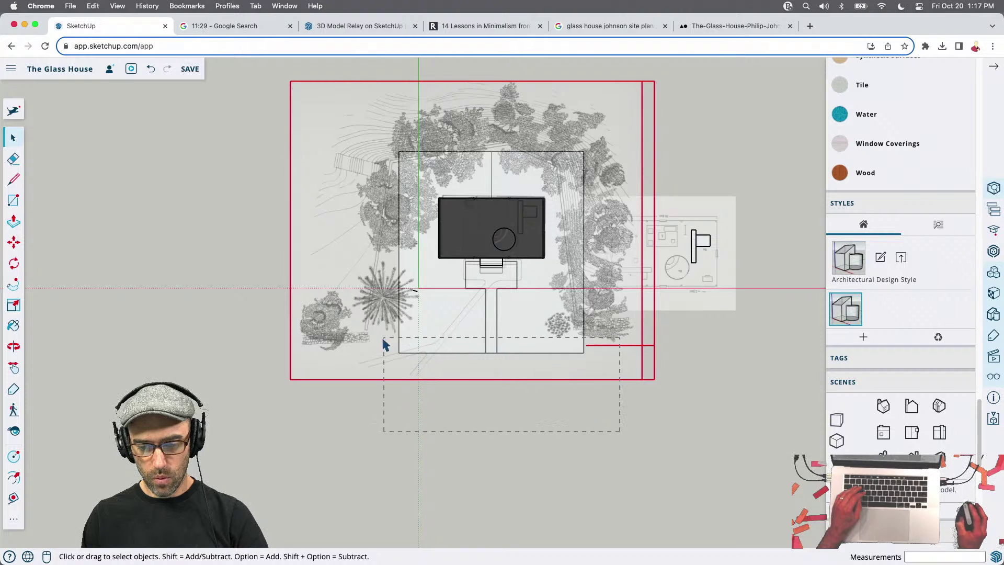
Orbit into perspective beside the house, then unlock the site plan group
{"action": "left_click", "coordinate": [479, 340]}
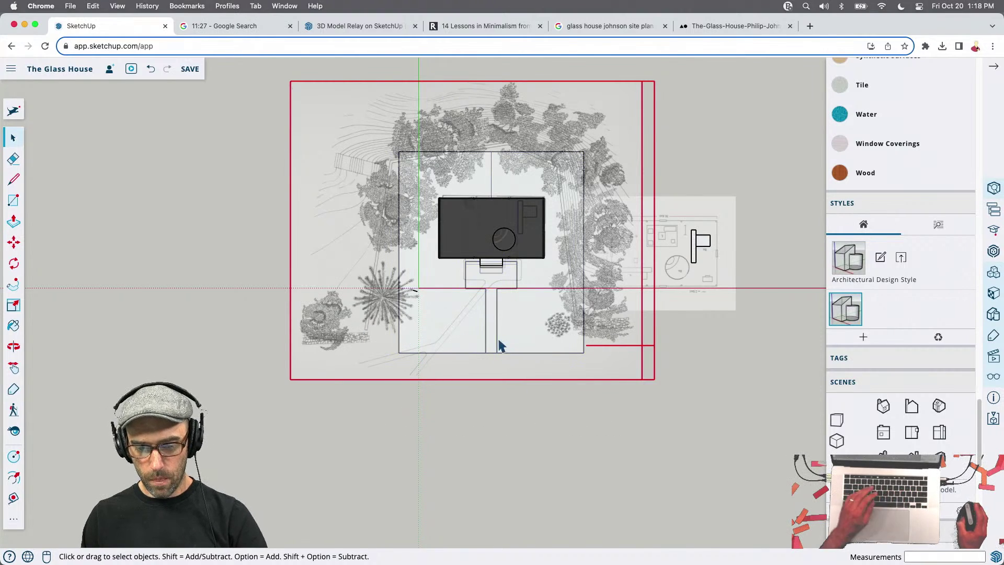
{"action": "scroll", "coordinate": [499, 339], "scroll_direction": "up", "scroll_amount": 3}
{"action": "left_click", "coordinate": [405, 349]}
{"action": "middle_click_drag", "start_coordinate": [406, 349], "coordinate": [366, 308]}
{"action": "scroll", "coordinate": [355, 301], "scroll_direction": "up", "scroll_amount": 5}
{"action": "right_click", "coordinate": [340, 298]}
{"action": "left_click", "coordinate": [371, 387]}
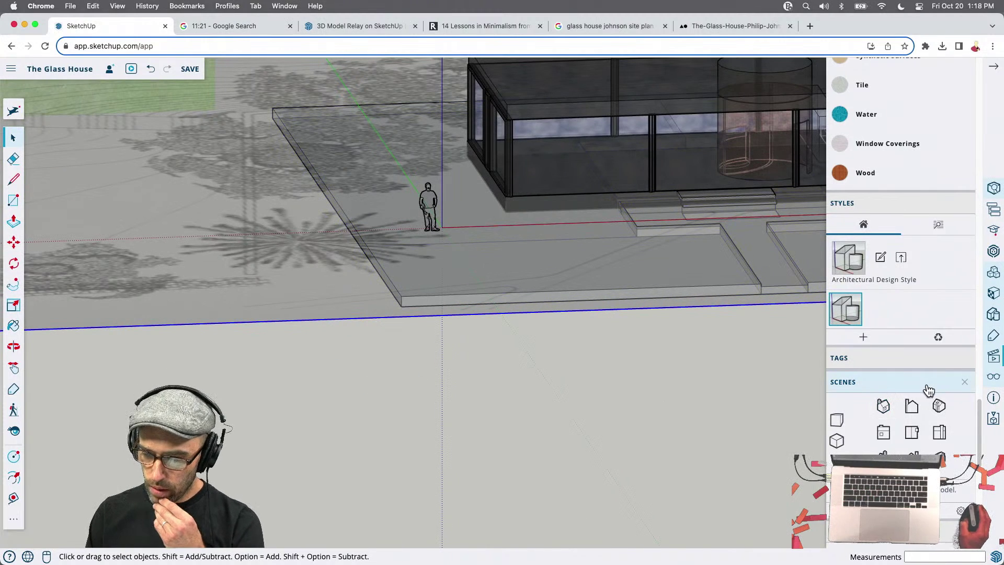
Return to the Top view of the whole site and select the site plan group
{"action": "scroll", "coordinate": [930, 387], "scroll_direction": "down", "scroll_amount": 2}
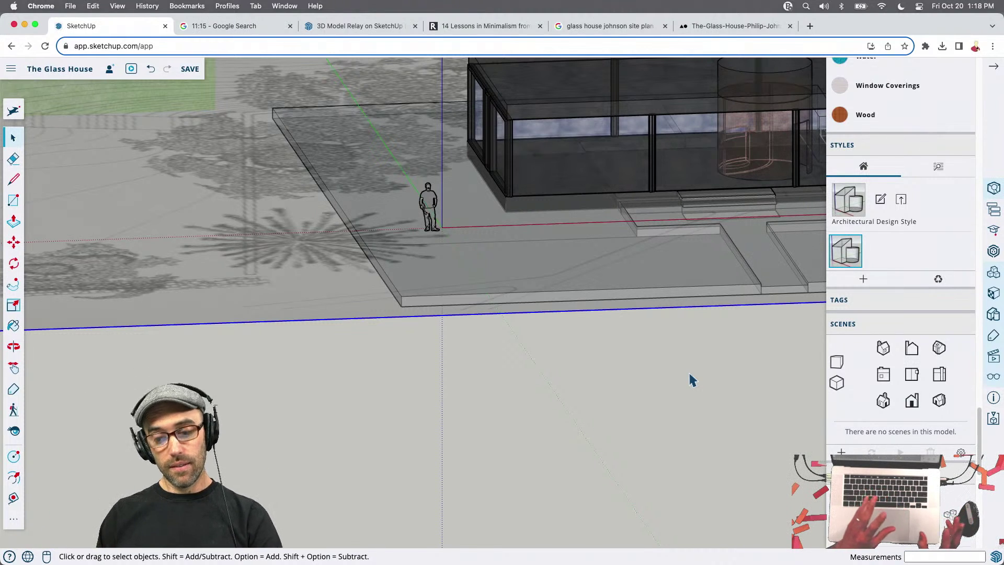
{"action": "scroll", "coordinate": [656, 345], "scroll_direction": "down", "scroll_amount": 10}
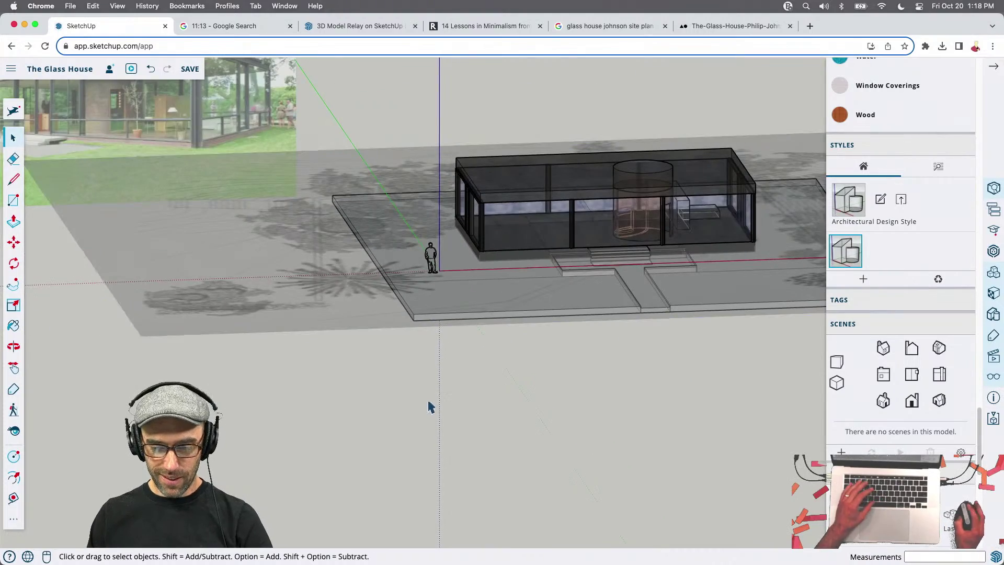
{"action": "middle_click_drag", "start_coordinate": [425, 401], "coordinate": [512, 444]}
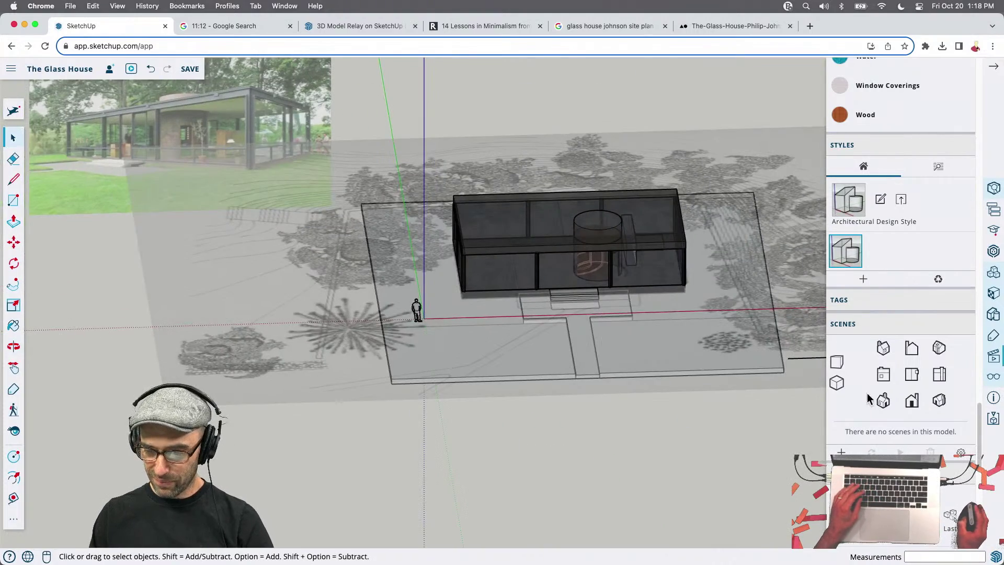
{"action": "left_click", "coordinate": [911, 374]}
{"action": "left_click", "coordinate": [697, 277]}
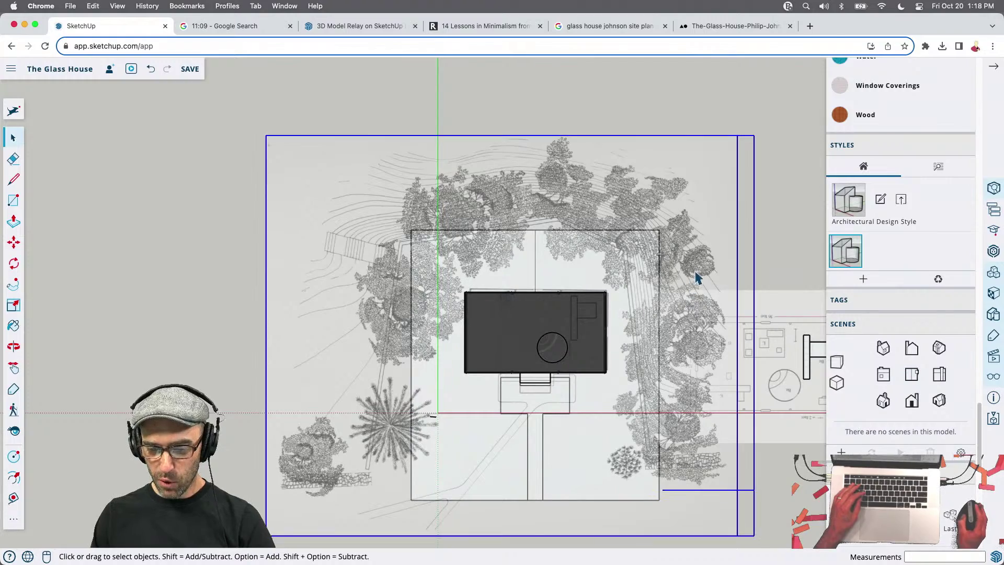
Expand the '...' extra tools flyout to show the full drawing tool set, including Freehand
{"action": "key", "text": "l"}
{"action": "scroll", "coordinate": [325, 403], "scroll_direction": "up", "scroll_amount": 5}
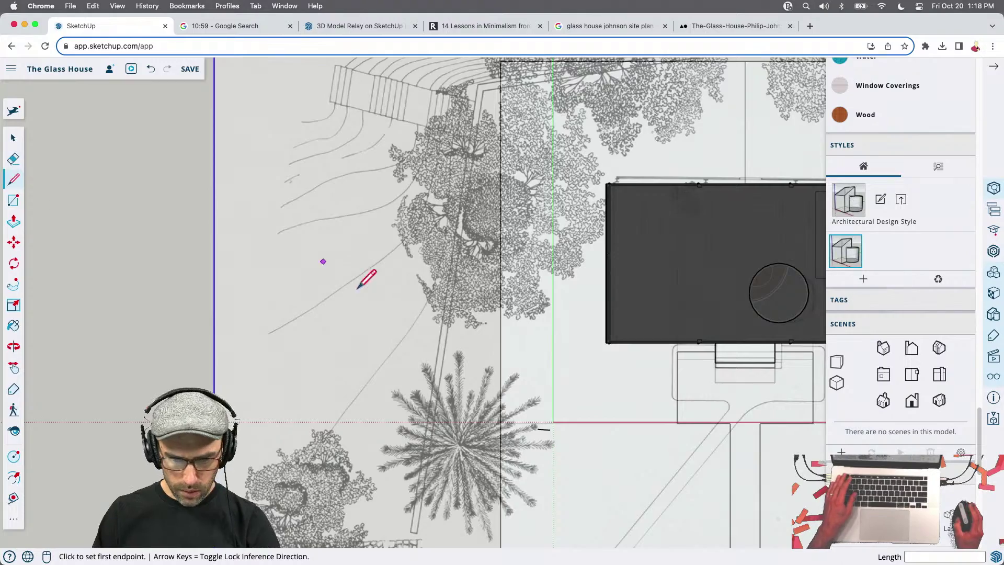
{"action": "scroll", "coordinate": [344, 312], "scroll_direction": "down", "scroll_amount": 2}
{"action": "scroll", "coordinate": [423, 414], "scroll_direction": "up", "scroll_amount": 3}
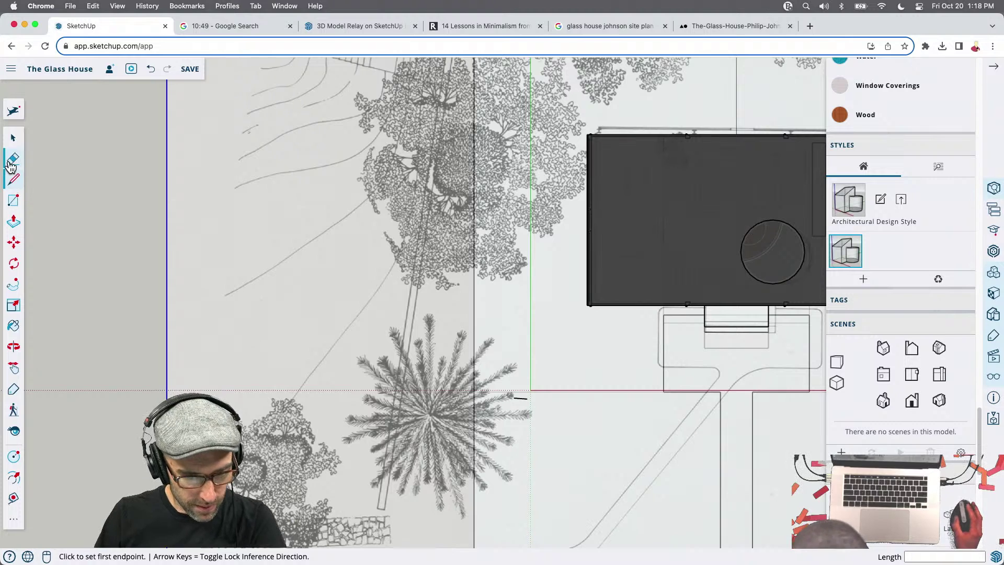
{"action": "left_click", "coordinate": [15, 524]}
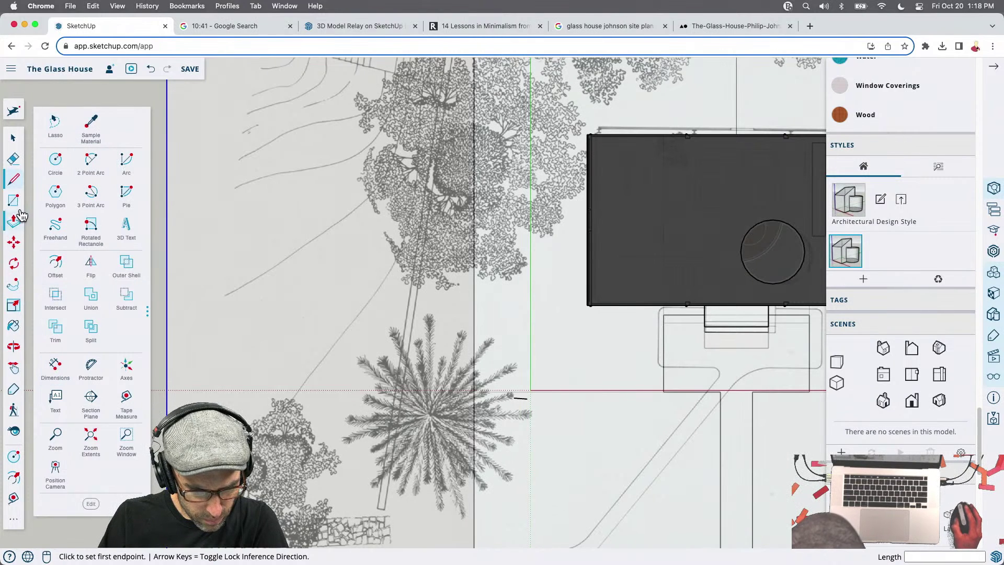
{"action": "left_click", "coordinate": [15, 181]}
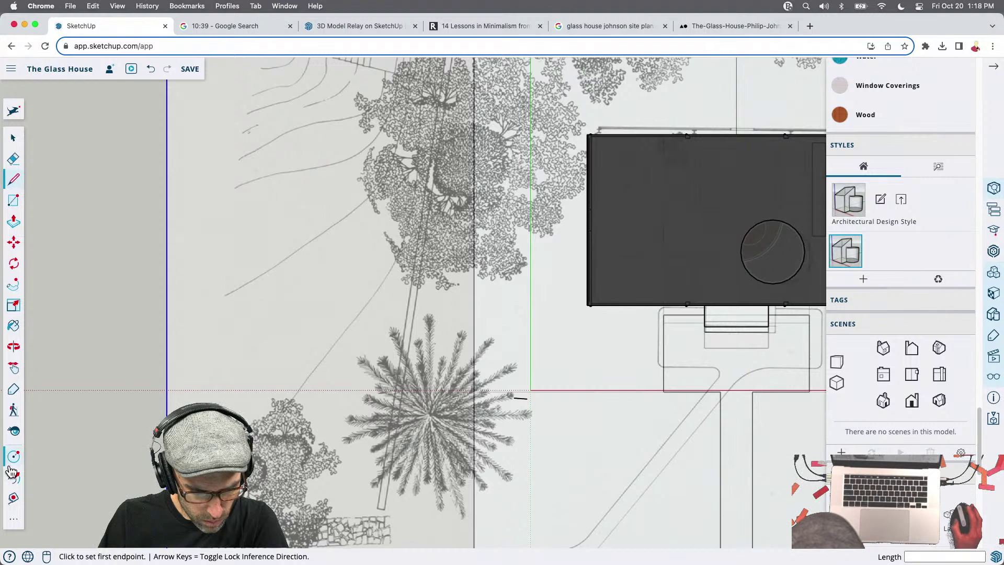
{"action": "left_click", "coordinate": [14, 518]}
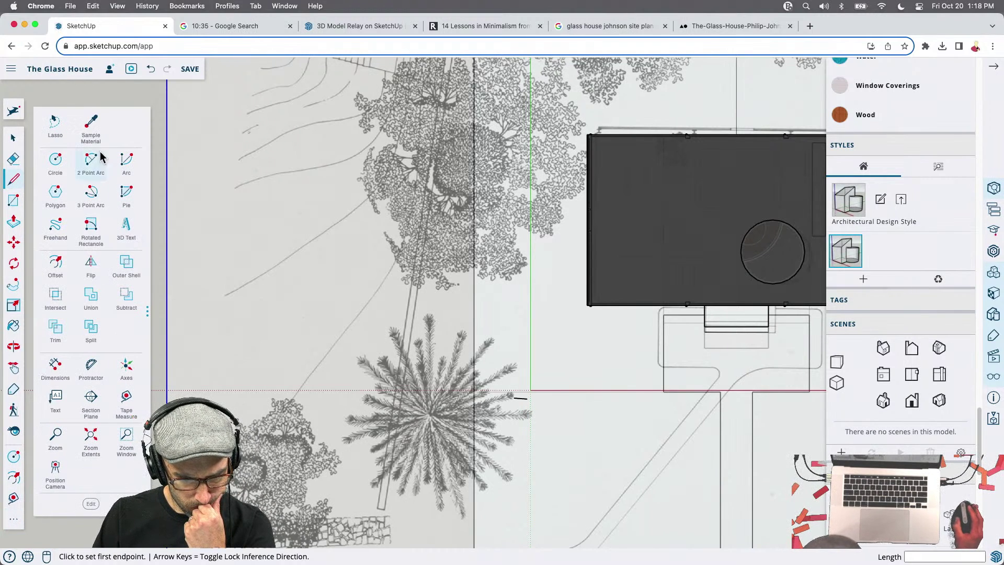
{"action": "mouse_move", "coordinate": [147, 316]}
{"action": "left_mouse_down"}
{"action": "mouse_move", "coordinate": [255, 314]}
{"action": "mouse_move", "coordinate": [147, 314]}
{"action": "left_mouse_up"}
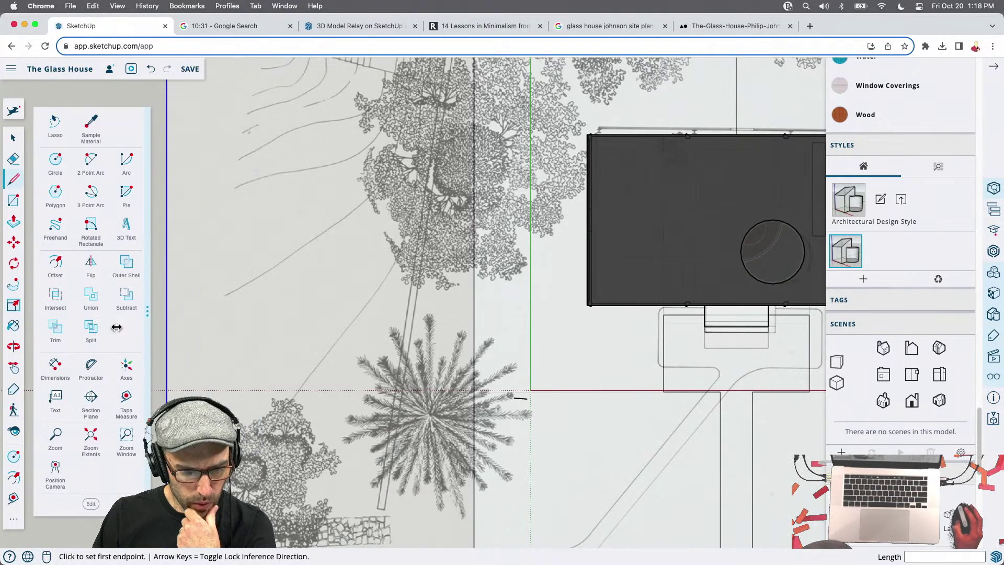
{"action": "left_click", "coordinate": [16, 185]}
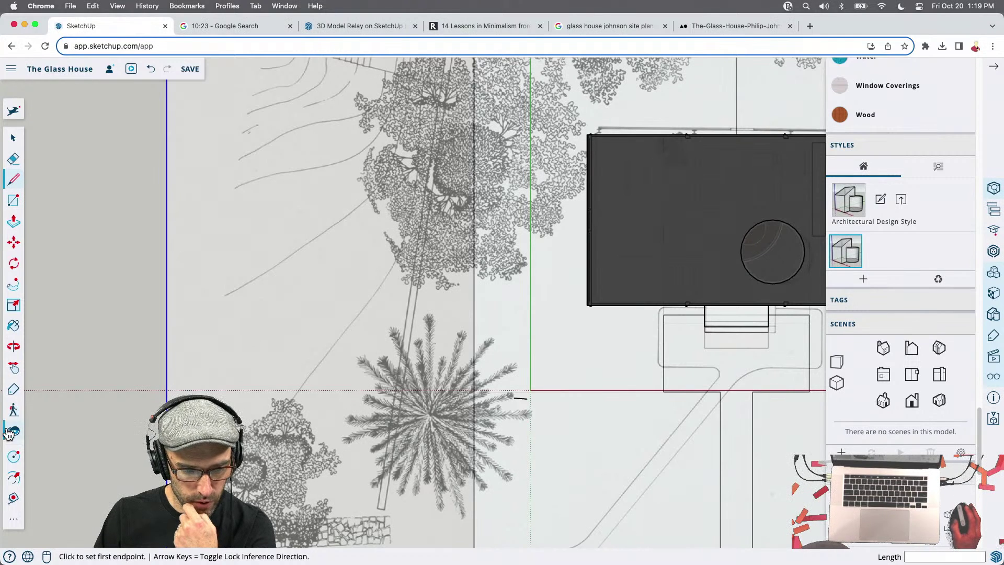
{"action": "left_click", "coordinate": [16, 527]}
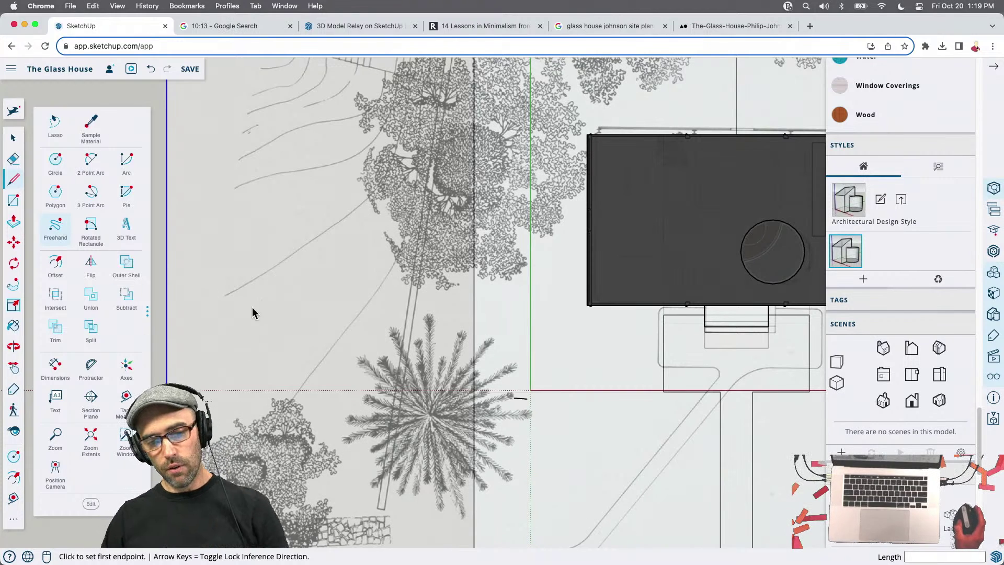
Trace the walkway's first freehand strokes starting beside the lower-left tree
{"action": "scroll", "coordinate": [230, 408], "scroll_direction": "down", "scroll_amount": 1}
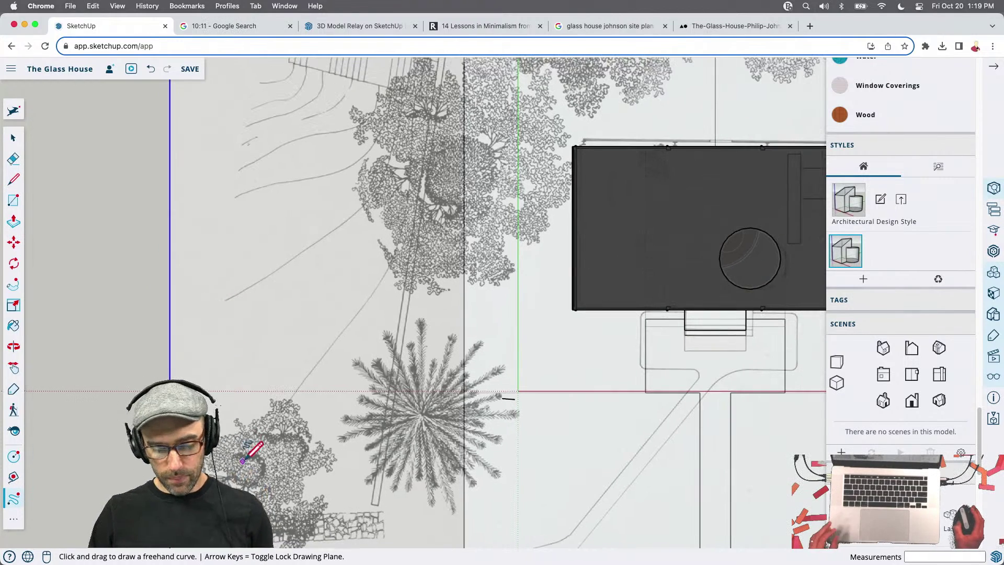
{"action": "mouse_move", "coordinate": [244, 473]}
{"action": "left_mouse_down"}
{"action": "mouse_move", "coordinate": [384, 279]}
{"action": "mouse_move", "coordinate": [412, 204]}
{"action": "mouse_move", "coordinate": [413, 155]}
{"action": "left_mouse_up"}
{"action": "scroll", "coordinate": [347, 243], "scroll_direction": "down", "scroll_amount": 3}
{"action": "scroll", "coordinate": [352, 269], "scroll_direction": "up", "scroll_amount": 5}
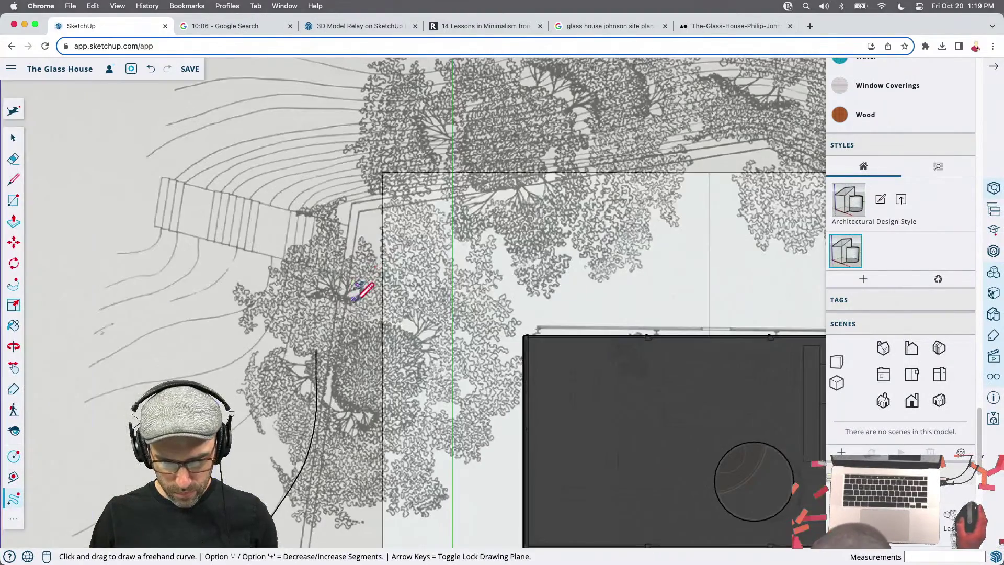
{"action": "mouse_move", "coordinate": [316, 349]}
{"action": "left_mouse_down"}
{"action": "mouse_move", "coordinate": [355, 193]}
{"action": "mouse_move", "coordinate": [796, 121]}
{"action": "left_mouse_up"}
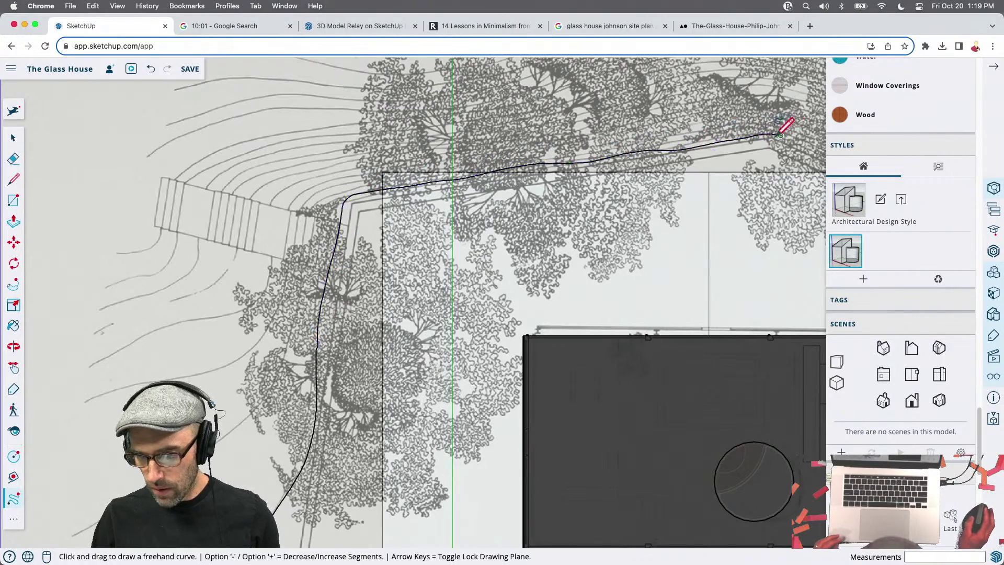
{"action": "scroll", "coordinate": [601, 206], "scroll_direction": "down", "scroll_amount": 3}
{"action": "scroll", "coordinate": [504, 196], "scroll_direction": "up", "scroll_amount": 2}
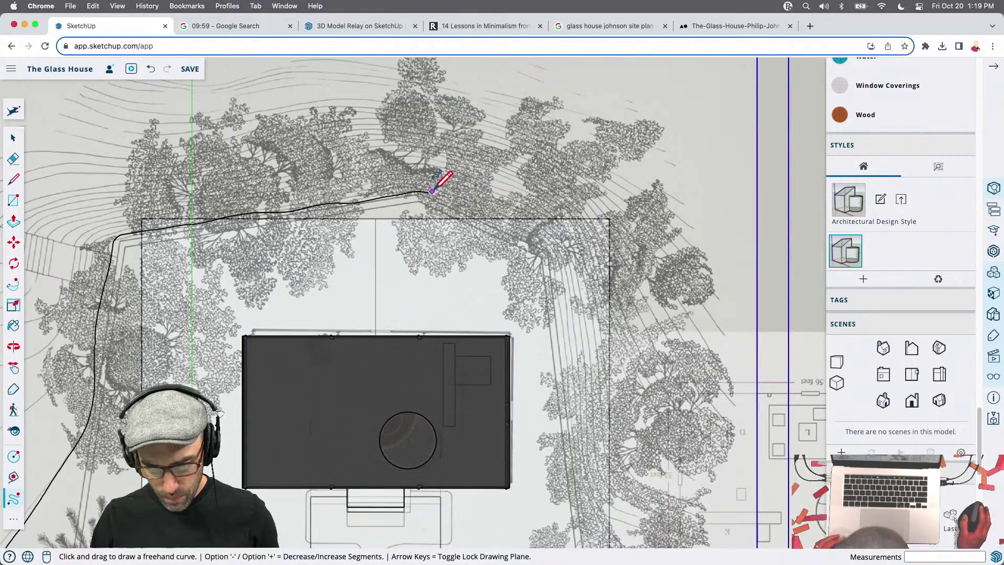
Extend the freehand walkway curve across the top of the site and down the house's east side
{"action": "mouse_move", "coordinate": [430, 192]}
{"action": "left_mouse_down"}
{"action": "mouse_move", "coordinate": [541, 235]}
{"action": "mouse_move", "coordinate": [559, 292]}
{"action": "mouse_move", "coordinate": [584, 497]}
{"action": "mouse_move", "coordinate": [575, 505]}
{"action": "left_mouse_up"}
{"action": "scroll", "coordinate": [504, 264], "scroll_direction": "down", "scroll_amount": 2}
{"action": "scroll", "coordinate": [566, 421], "scroll_direction": "down", "scroll_amount": 5}
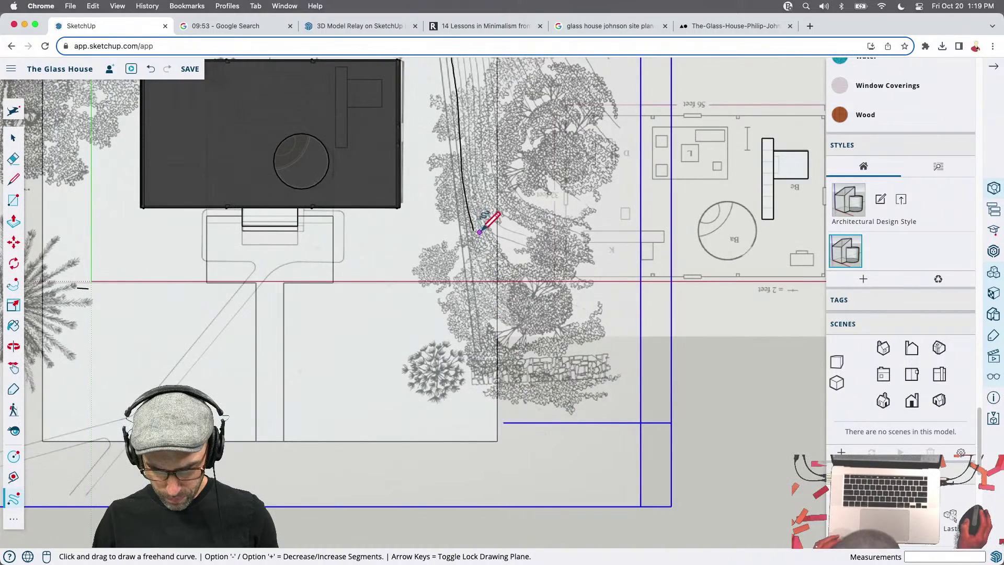
{"action": "mouse_move", "coordinate": [473, 230]}
{"action": "left_mouse_down"}
{"action": "mouse_move", "coordinate": [497, 286]}
{"action": "mouse_move", "coordinate": [598, 346]}
{"action": "left_mouse_up"}
{"action": "scroll", "coordinate": [557, 363], "scroll_direction": "down", "scroll_amount": 5}
{"action": "scroll", "coordinate": [388, 263], "scroll_direction": "up", "scroll_amount": 5}
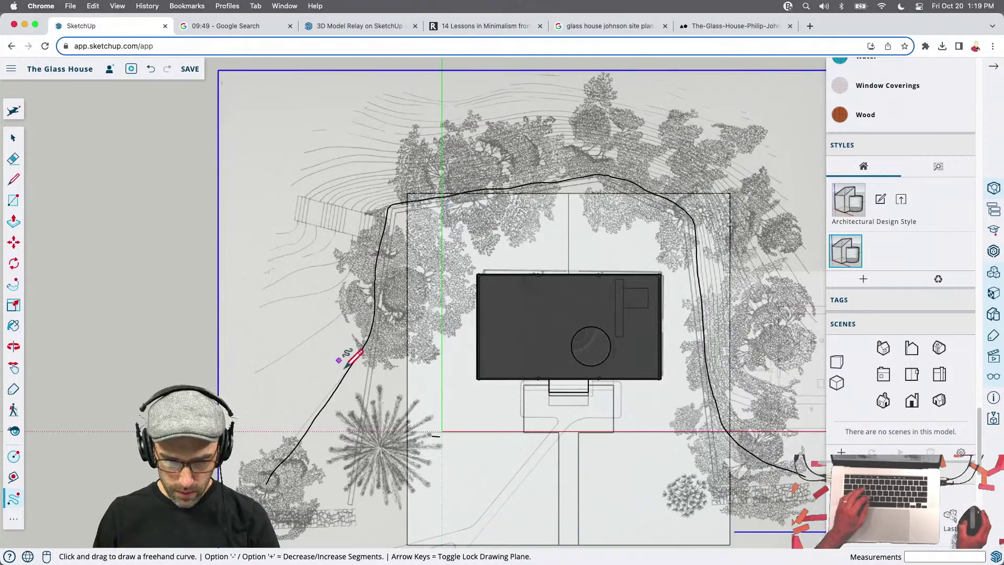
{"action": "key", "text": "space"}
{"action": "scroll", "coordinate": [369, 293], "scroll_direction": "up", "scroll_amount": 1}
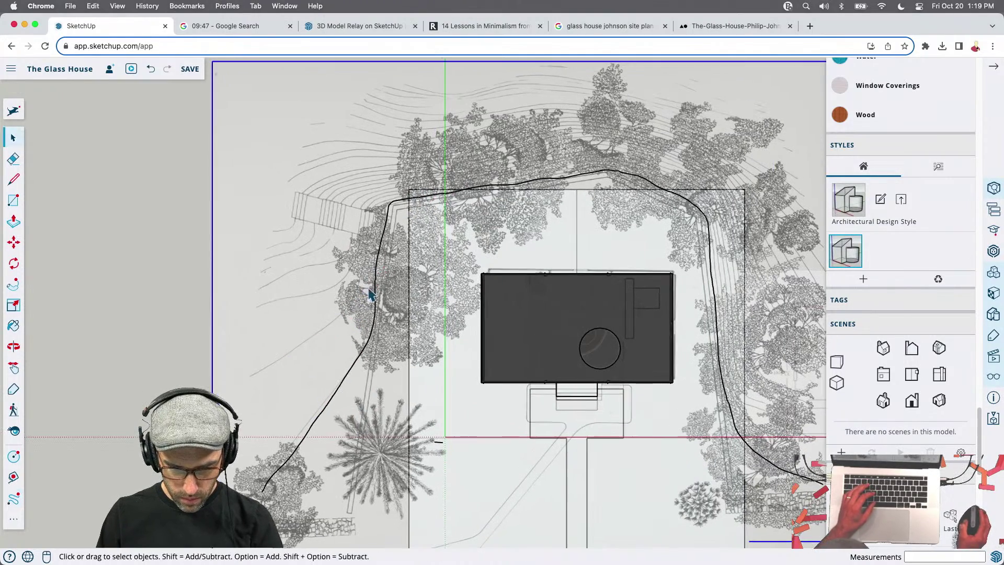
Weld the traced walkway pieces into a single curve
{"action": "left_click", "coordinate": [375, 287]}
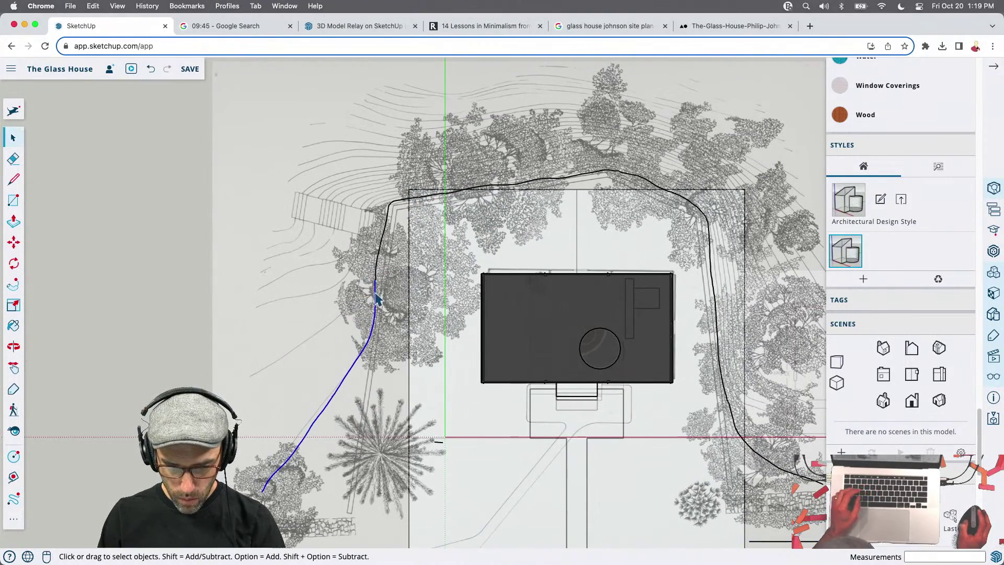
{"action": "right_click", "coordinate": [376, 298]}
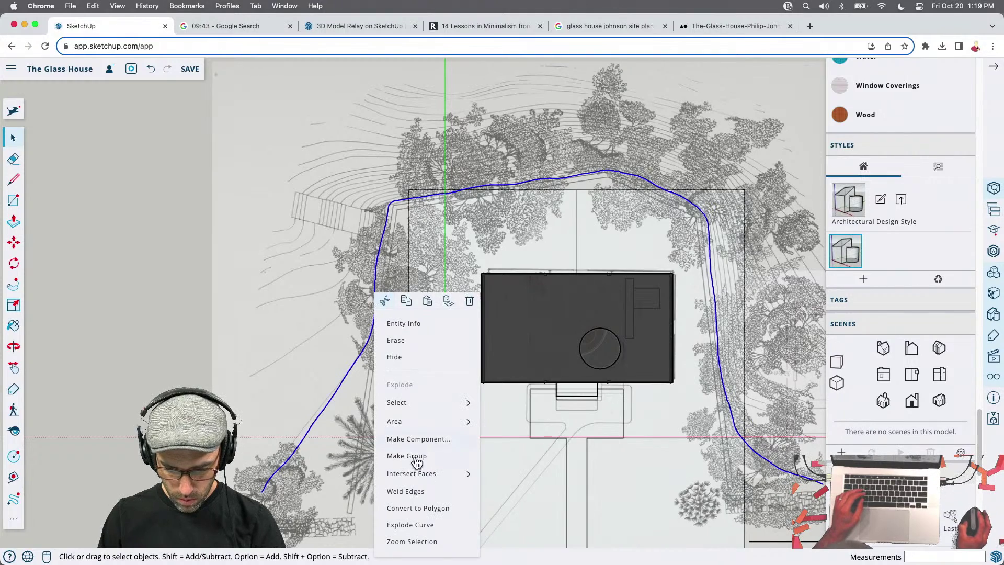
{"action": "left_click", "coordinate": [410, 495]}
{"action": "scroll", "coordinate": [369, 292], "scroll_direction": "up", "scroll_amount": 2}
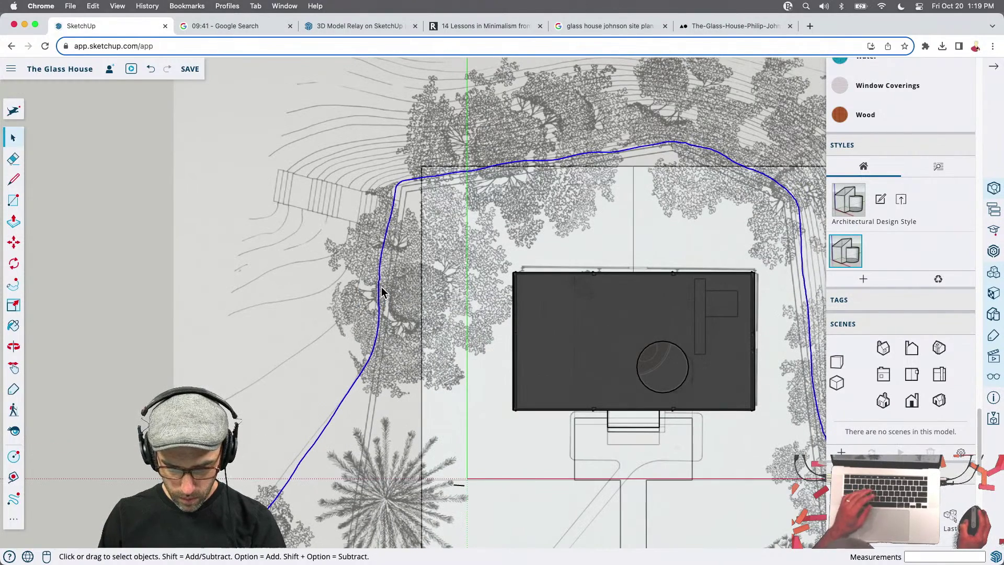
Offset the walkway curve once outward and once inward to outline a narrow path
{"action": "key", "text": "f"}
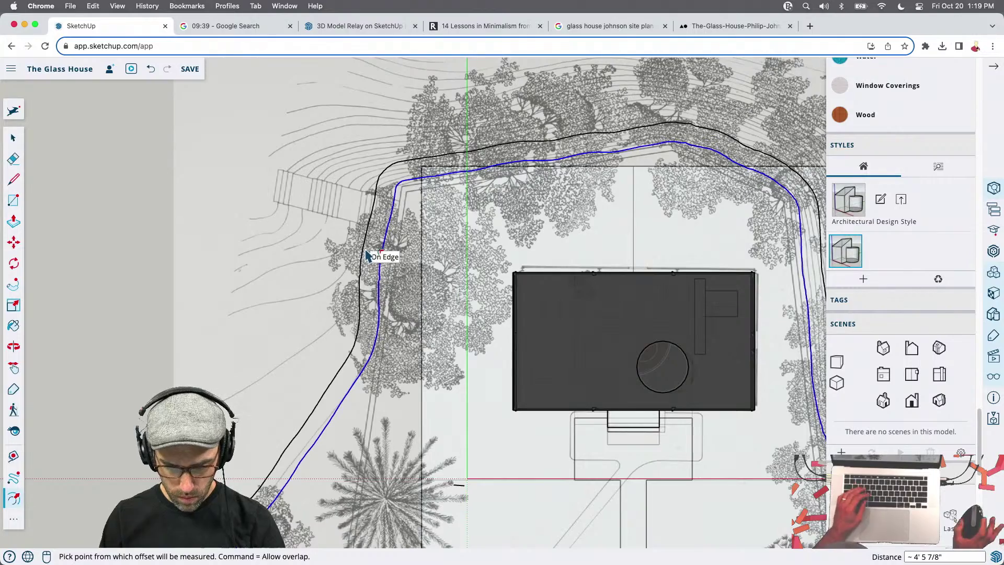
{"action": "scroll", "coordinate": [400, 214], "scroll_direction": "up", "scroll_amount": 3}
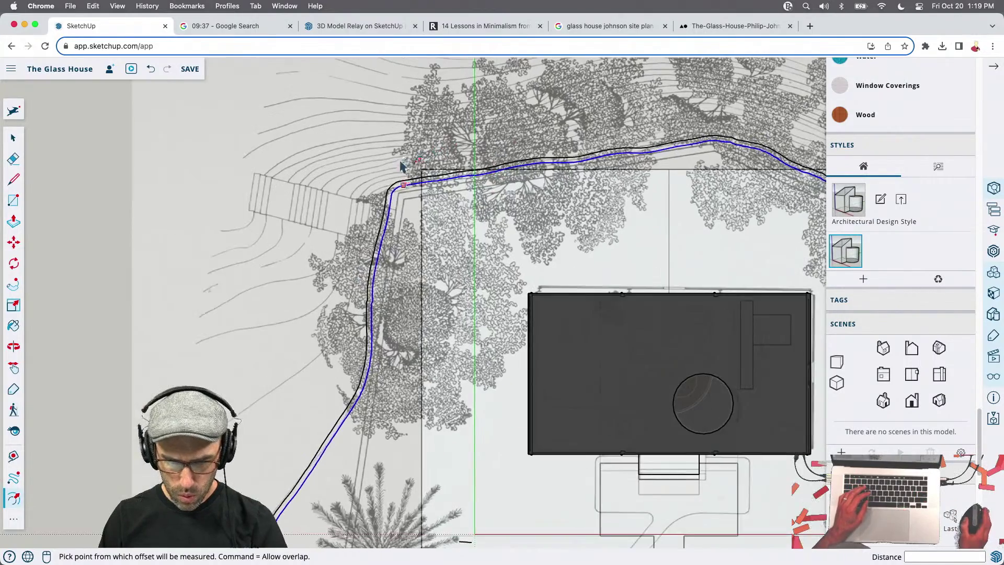
{"action": "left_click", "coordinate": [392, 195]}
{"action": "key", "text": "space"}
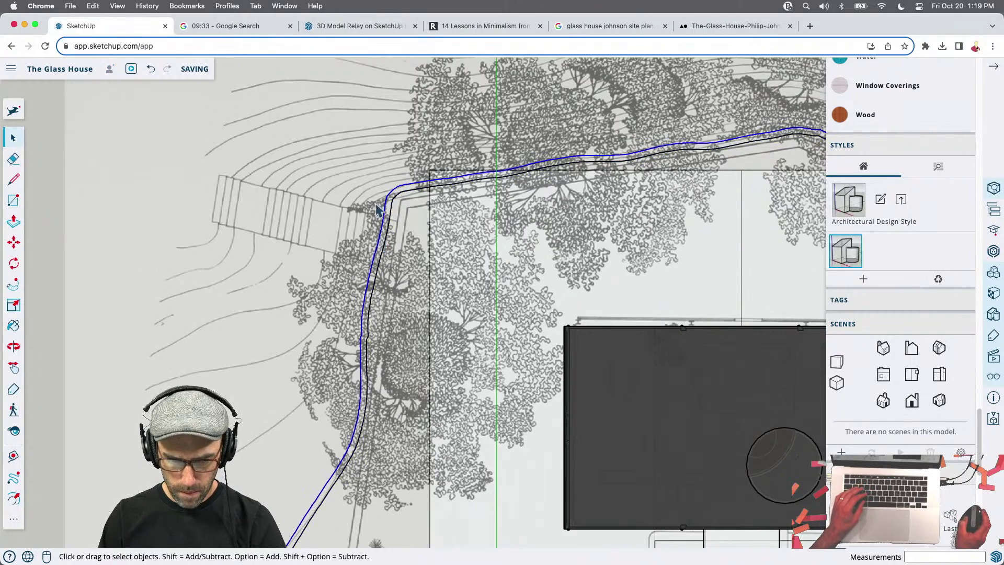
{"action": "scroll", "coordinate": [382, 230], "scroll_direction": "up", "scroll_amount": 1}
{"action": "key", "text": "f"}
{"action": "left_click", "coordinate": [436, 179]}
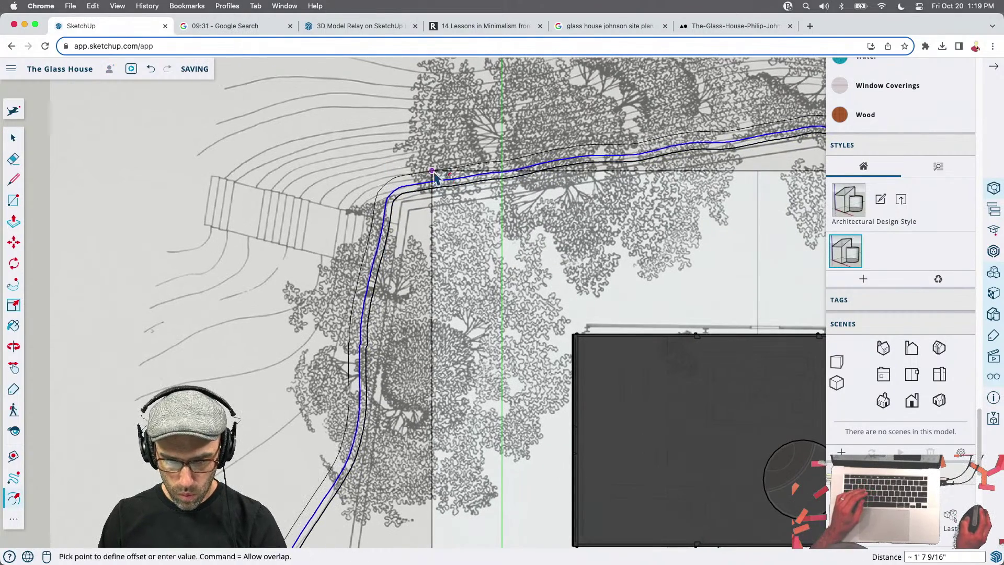
{"action": "left_click", "coordinate": [436, 173]}
{"action": "key", "text": "space"}
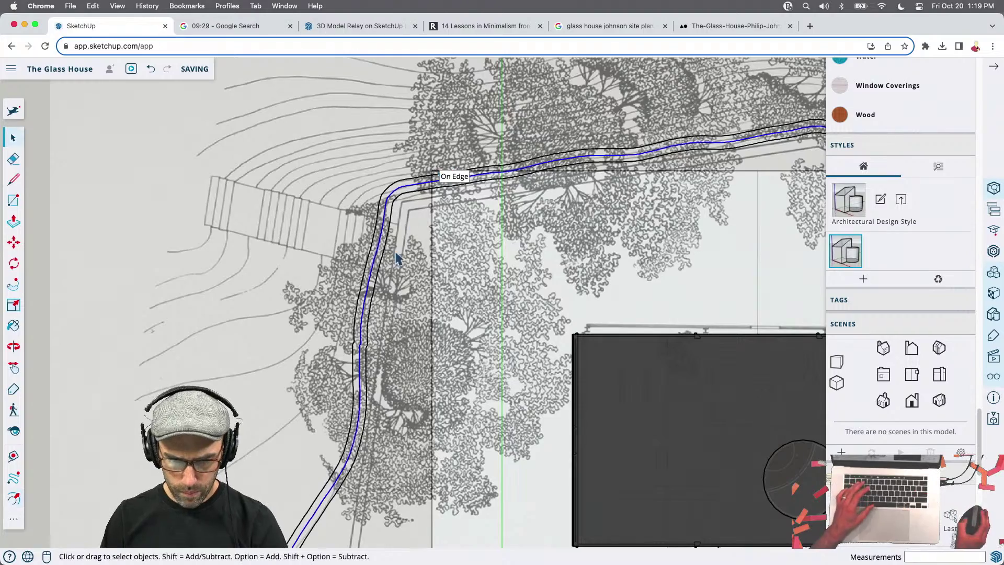
{"action": "scroll", "coordinate": [314, 376], "scroll_direction": "down", "scroll_amount": 3}
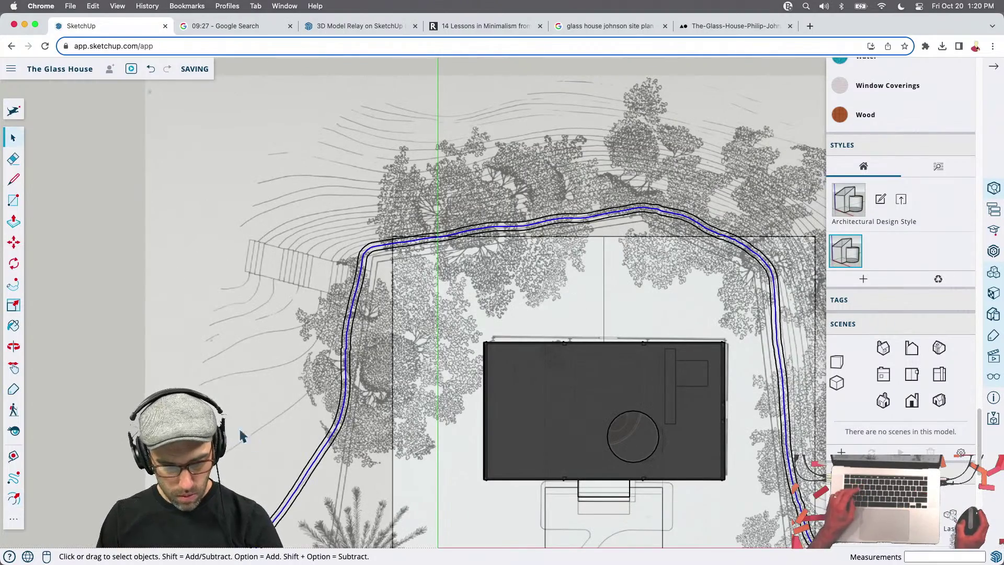
{"action": "left_click", "coordinate": [12, 487]}
{"action": "scroll", "coordinate": [212, 467], "scroll_direction": "down", "scroll_amount": 1}
Draw two freehand branch curves from the walkway's west side toward the lower left
{"action": "mouse_move", "coordinate": [230, 441]}
{"action": "left_mouse_down"}
{"action": "mouse_move", "coordinate": [285, 396]}
{"action": "mouse_move", "coordinate": [334, 317]}
{"action": "left_mouse_up"}
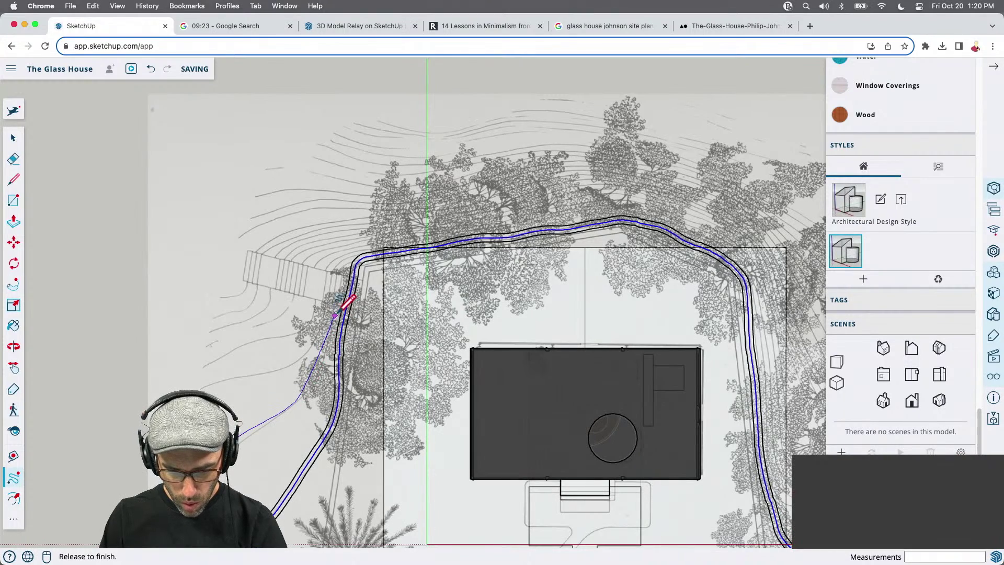
{"action": "left_click_drag", "start_coordinate": [355, 283], "coordinate": [350, 289]}
{"action": "scroll", "coordinate": [349, 354], "scroll_direction": "up", "scroll_amount": 1}
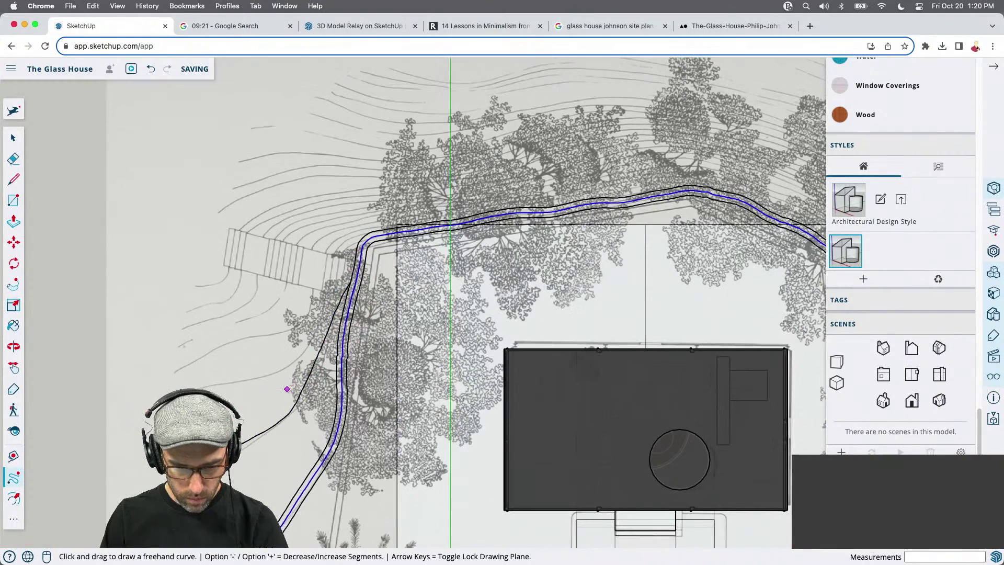
{"action": "mouse_move", "coordinate": [201, 391]}
{"action": "left_mouse_down"}
{"action": "mouse_move", "coordinate": [327, 318]}
{"action": "mouse_move", "coordinate": [335, 297]}
{"action": "left_mouse_up"}
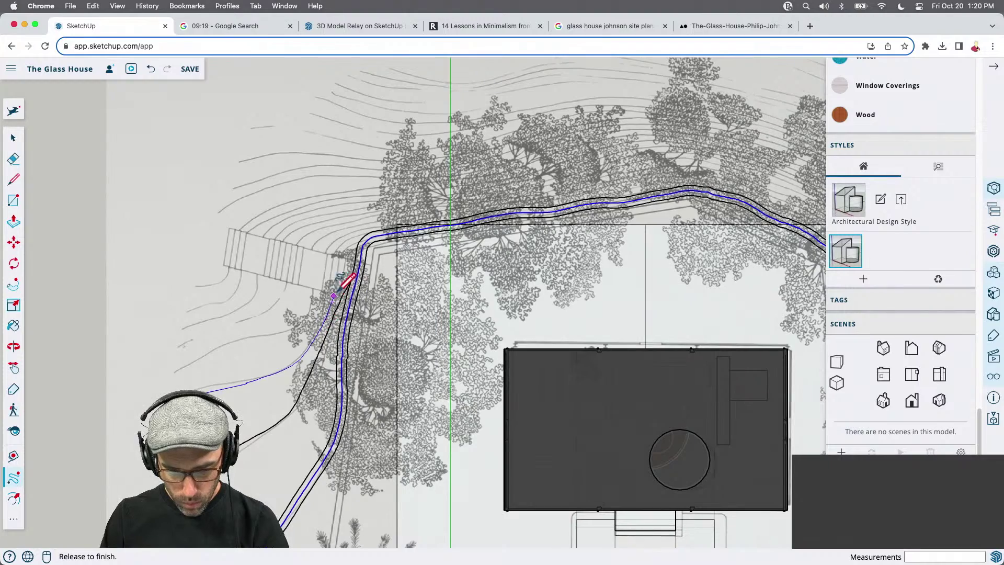
{"action": "scroll", "coordinate": [364, 236], "scroll_direction": "up", "scroll_amount": 6}
{"action": "left_click_drag", "start_coordinate": [366, 236], "coordinate": [346, 240]}
Erase the overlapping path segment inside the branch junction
{"action": "key", "text": "e"}
{"action": "scroll", "coordinate": [334, 345], "scroll_direction": "down", "scroll_amount": 3}
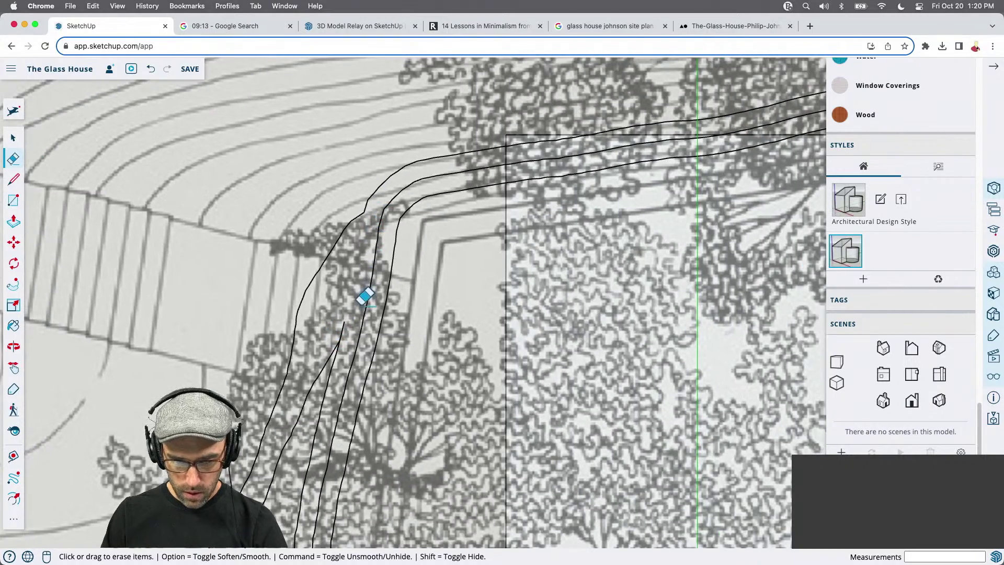
{"action": "key", "text": "super+z"}
{"action": "left_click_drag", "start_coordinate": [360, 299], "coordinate": [331, 343]}
{"action": "scroll", "coordinate": [331, 359], "scroll_direction": "down", "scroll_amount": 3}
{"action": "scroll", "coordinate": [354, 289], "scroll_direction": "up", "scroll_amount": 2}
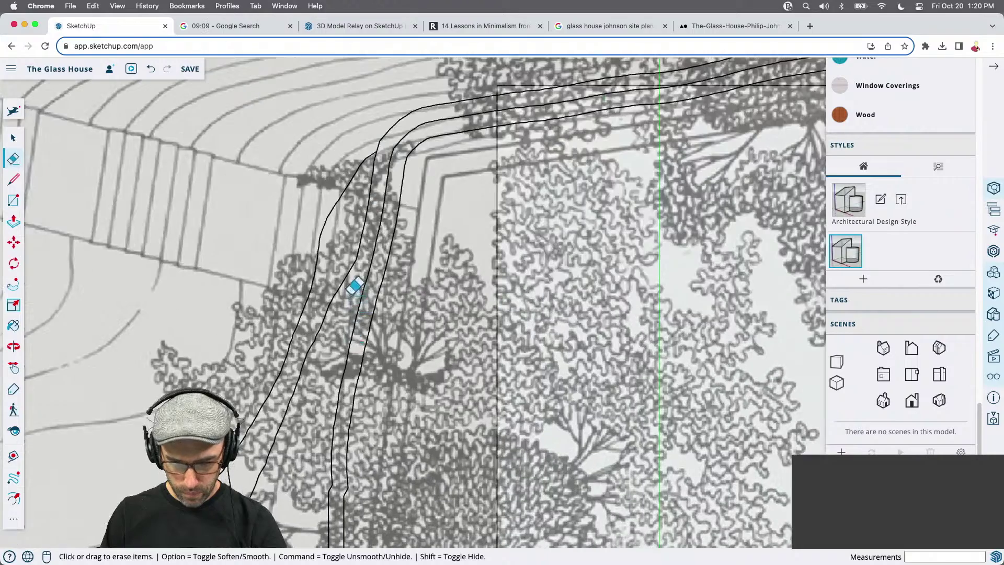
Draw a straight connecting line at the branch junction to close the gap
{"action": "key", "text": "l"}
{"action": "left_click", "coordinate": [355, 260]}
{"action": "scroll", "coordinate": [385, 177], "scroll_direction": "up", "scroll_amount": 2}
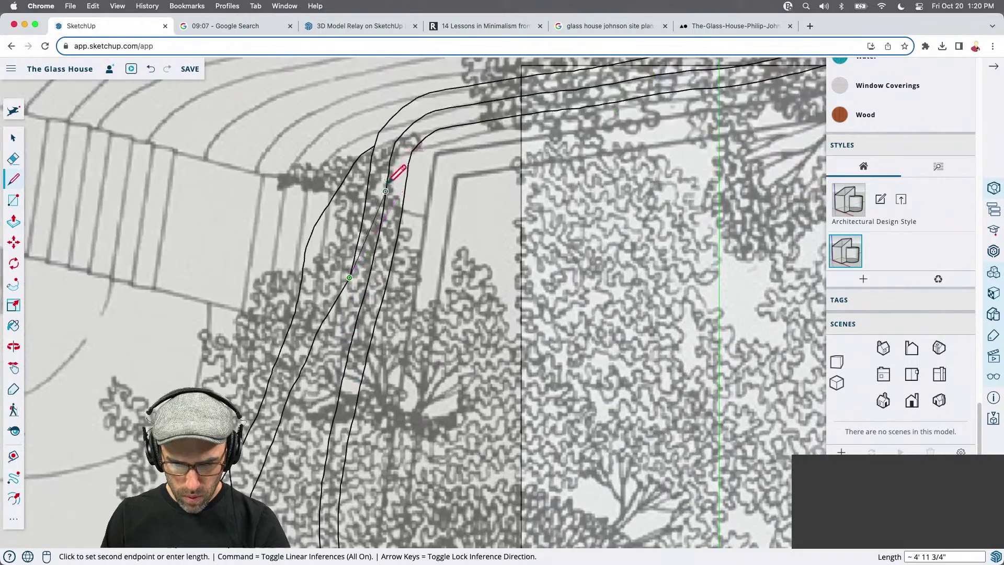
{"action": "key", "text": "e"}
{"action": "scroll", "coordinate": [370, 205], "scroll_direction": "up", "scroll_amount": 2}
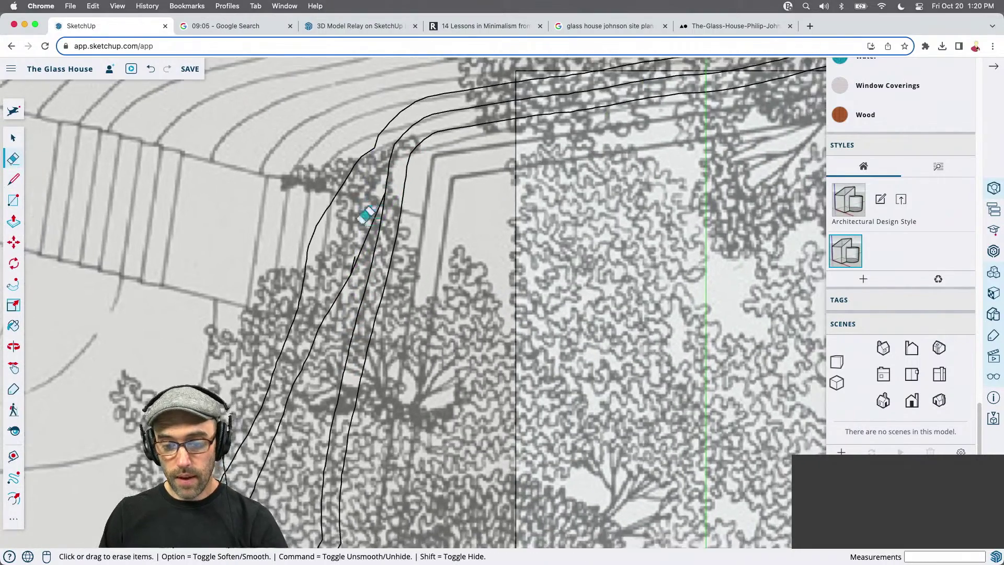
{"action": "scroll", "coordinate": [352, 251], "scroll_direction": "up", "scroll_amount": 2}
{"action": "key", "text": "l"}
{"action": "scroll", "coordinate": [392, 161], "scroll_direction": "up", "scroll_amount": 3}
{"action": "left_click", "coordinate": [315, 204]}
{"action": "left_click", "coordinate": [348, 164]}
{"action": "key", "text": "e"}
{"action": "scroll", "coordinate": [340, 184], "scroll_direction": "down", "scroll_amount": 5}
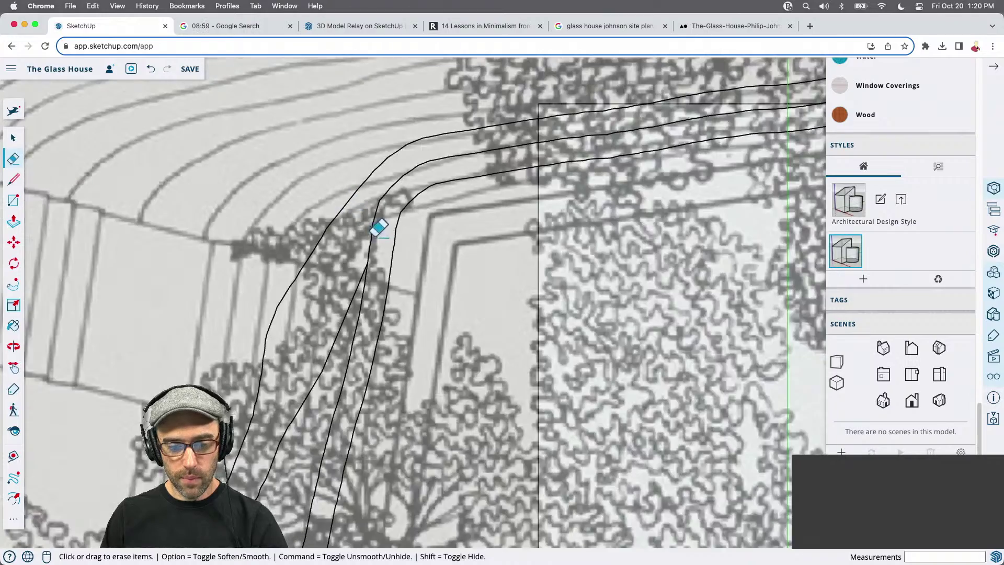
{"action": "scroll", "coordinate": [366, 226], "scroll_direction": "down", "scroll_amount": 6}
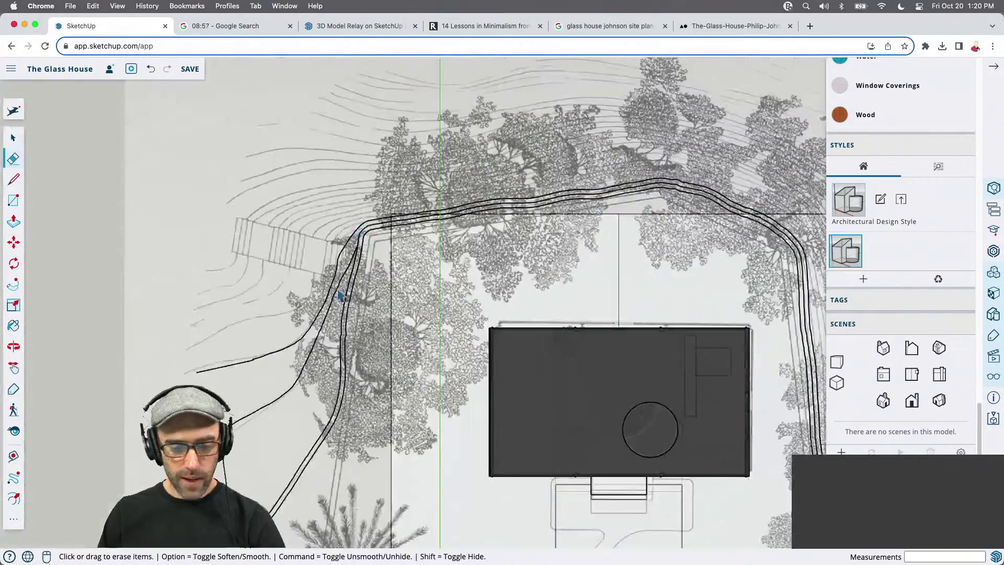
{"action": "key", "text": "space"}
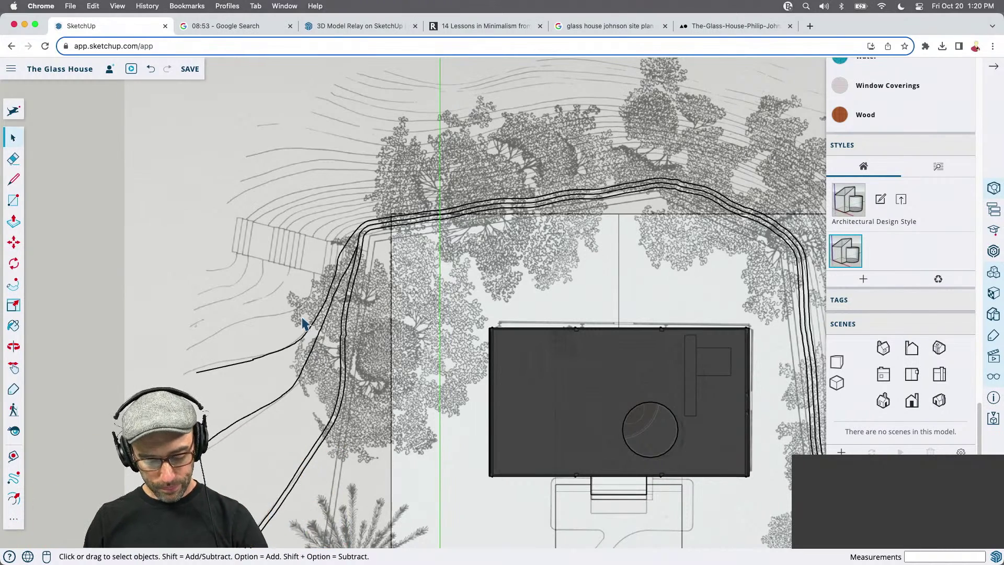
Draw freehand branch curves sweeping up from the walkway toward its upper-left corner
{"action": "left_click", "coordinate": [14, 477]}
{"action": "scroll", "coordinate": [314, 308], "scroll_direction": "up", "scroll_amount": 3}
{"action": "mouse_move", "coordinate": [121, 359]}
{"action": "left_mouse_down"}
{"action": "mouse_move", "coordinate": [193, 318]}
{"action": "mouse_move", "coordinate": [306, 278]}
{"action": "left_mouse_up"}
{"action": "mouse_move", "coordinate": [359, 171]}
{"action": "left_mouse_down"}
{"action": "mouse_move", "coordinate": [387, 148]}
{"action": "mouse_move", "coordinate": [439, 134]}
{"action": "left_mouse_up"}
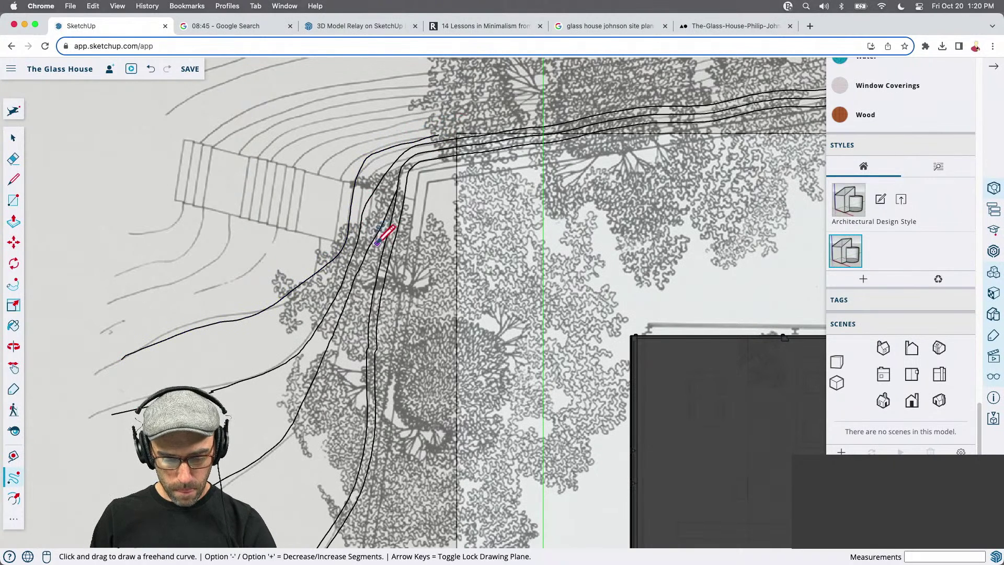
{"action": "scroll", "coordinate": [157, 352], "scroll_direction": "up", "scroll_amount": 1}
{"action": "left_click_drag", "start_coordinate": [117, 362], "coordinate": [287, 299]}
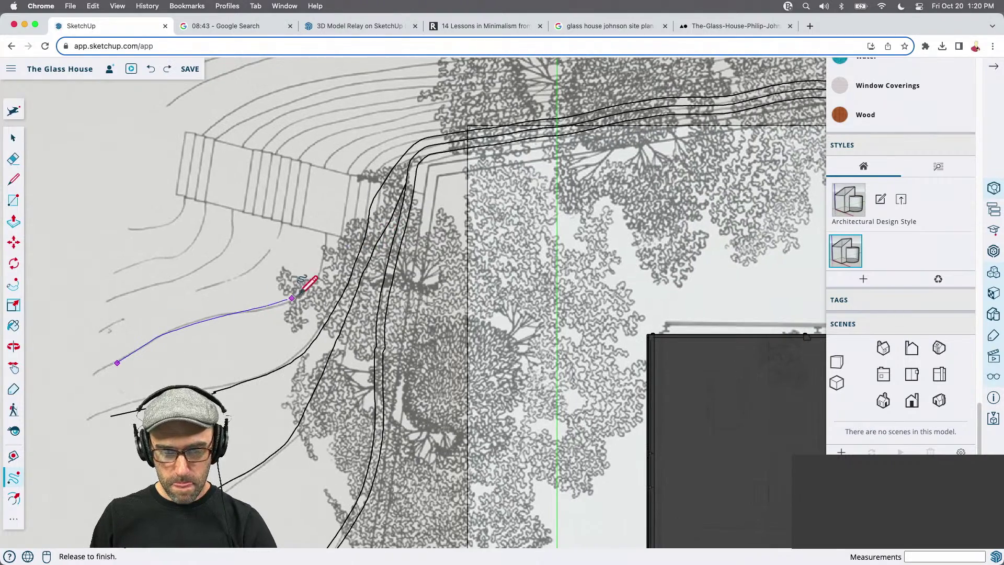
{"action": "left_click_drag", "start_coordinate": [327, 241], "coordinate": [358, 173]}
{"action": "left_click_drag", "start_coordinate": [408, 146], "coordinate": [437, 132]}
Erase the stray curve overlapping at the path corner
{"action": "scroll", "coordinate": [437, 137], "scroll_direction": "up", "scroll_amount": 5}
{"action": "key", "text": "e"}
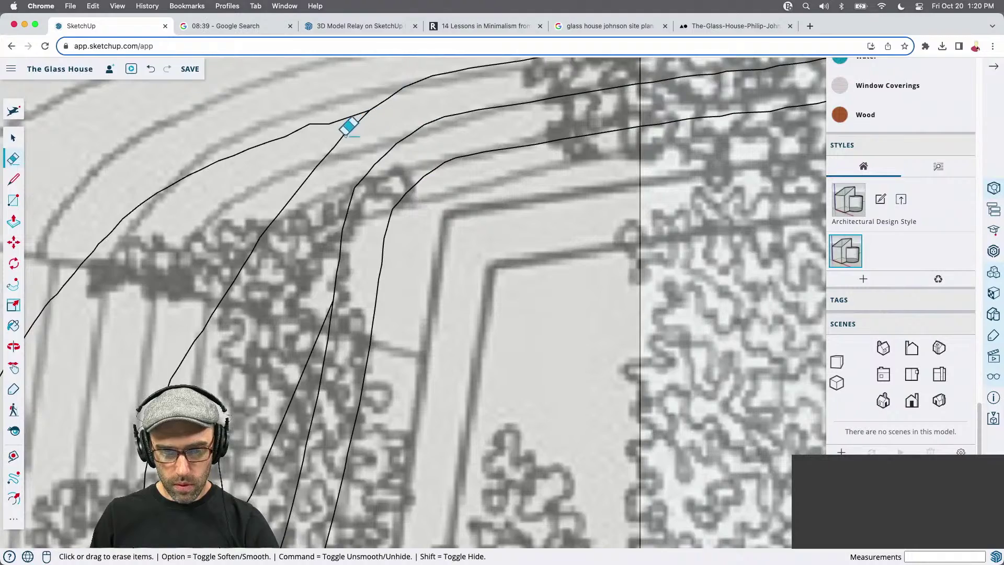
{"action": "scroll", "coordinate": [334, 146], "scroll_direction": "down", "scroll_amount": 3}
{"action": "key", "text": "space"}
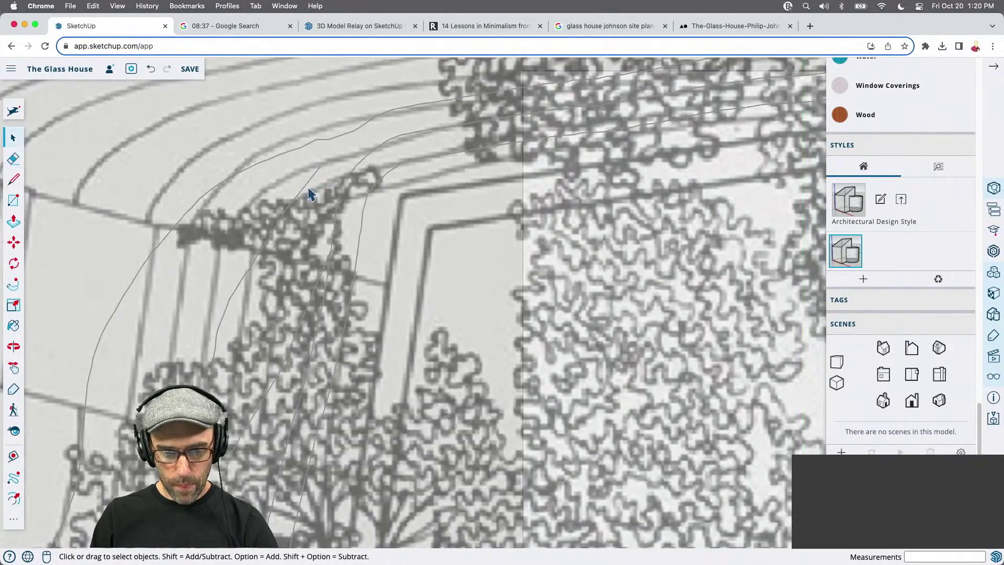
{"action": "scroll", "coordinate": [309, 192], "scroll_direction": "down", "scroll_amount": 8}
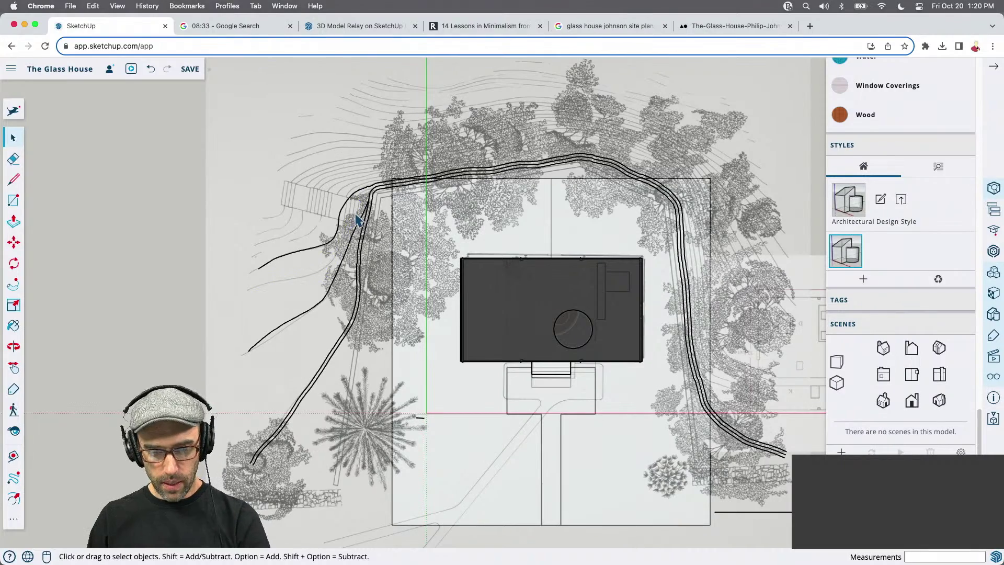
{"action": "scroll", "coordinate": [375, 204], "scroll_direction": "up", "scroll_amount": 3}
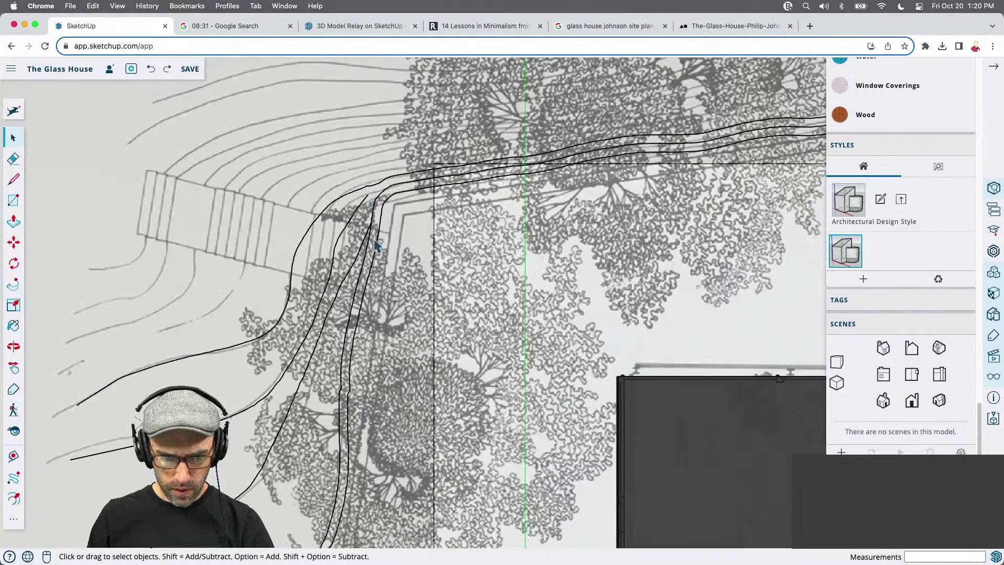
{"action": "key", "text": "r"}
{"action": "scroll", "coordinate": [379, 225], "scroll_direction": "down", "scroll_amount": 2}
{"action": "key", "text": "space"}
{"action": "scroll", "coordinate": [346, 416], "scroll_direction": "up", "scroll_amount": 1}
{"action": "key", "text": "e"}
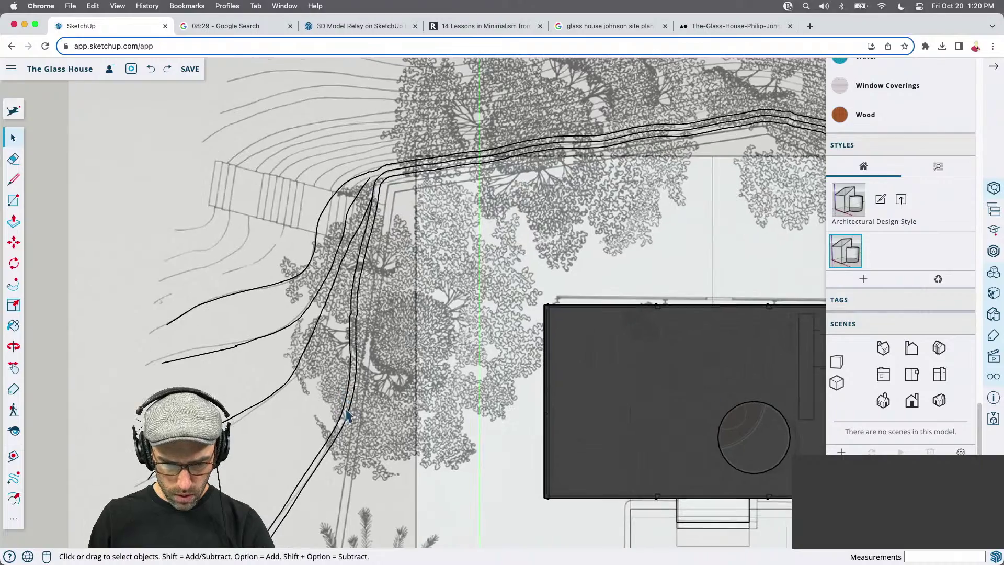
{"action": "left_click", "coordinate": [351, 366]}
Draw a straight joining line at the corner, then undo an accidental curve erase
{"action": "scroll", "coordinate": [379, 203], "scroll_direction": "up", "scroll_amount": 2}
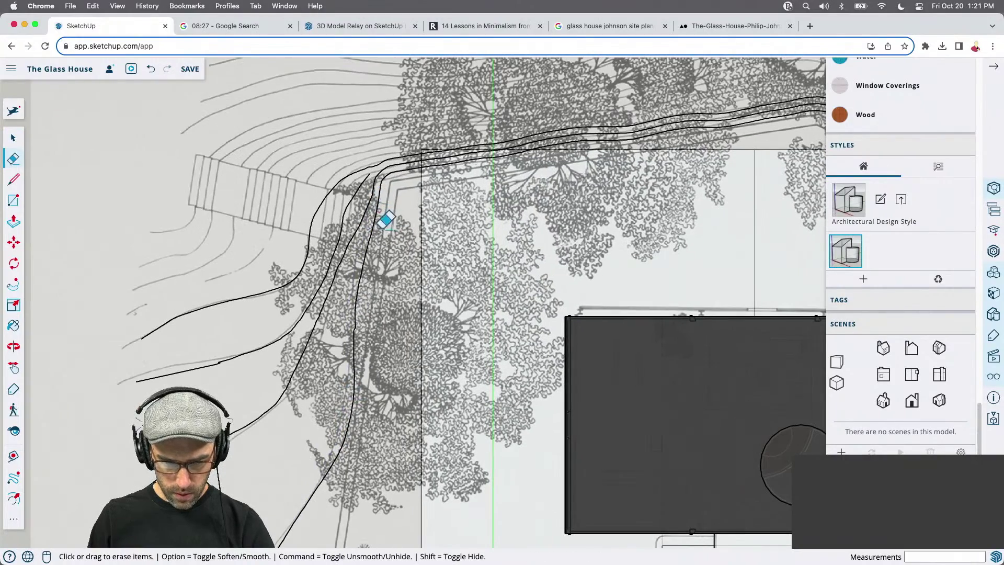
{"action": "key", "text": "space"}
{"action": "scroll", "coordinate": [370, 183], "scroll_direction": "up", "scroll_amount": 2}
{"action": "key", "text": "l"}
{"action": "left_click", "coordinate": [373, 156]}
{"action": "left_click", "coordinate": [413, 121]}
{"action": "key", "text": "e"}
{"action": "left_click", "coordinate": [329, 151]}
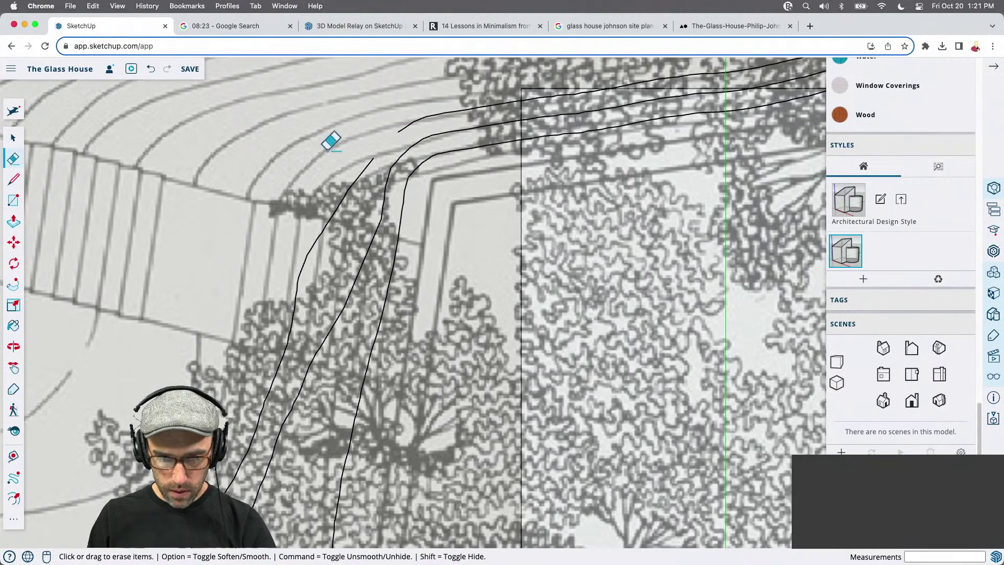
{"action": "key", "text": "space"}
{"action": "key", "text": "super+z"}
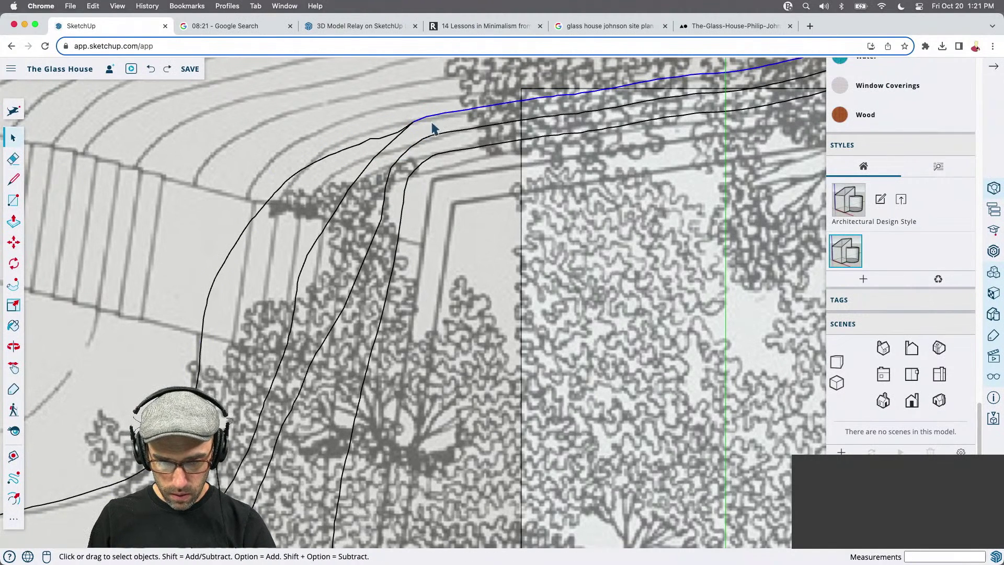
Draw a straight line from the curve end near the corner to join the curves
{"action": "scroll", "coordinate": [418, 128], "scroll_direction": "down", "scroll_amount": 1}
{"action": "key", "text": "f"}
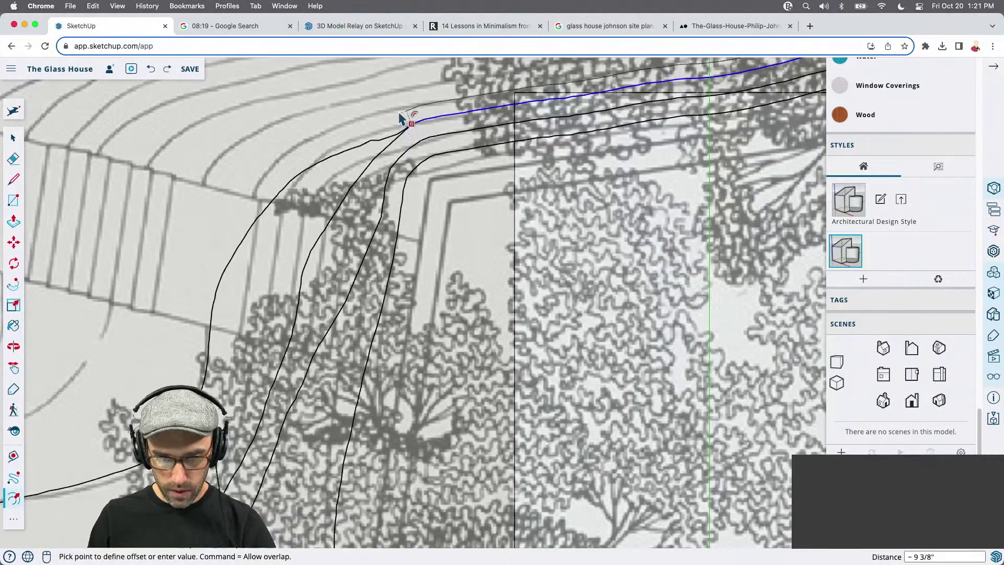
{"action": "key", "text": "space"}
{"action": "key", "text": "l"}
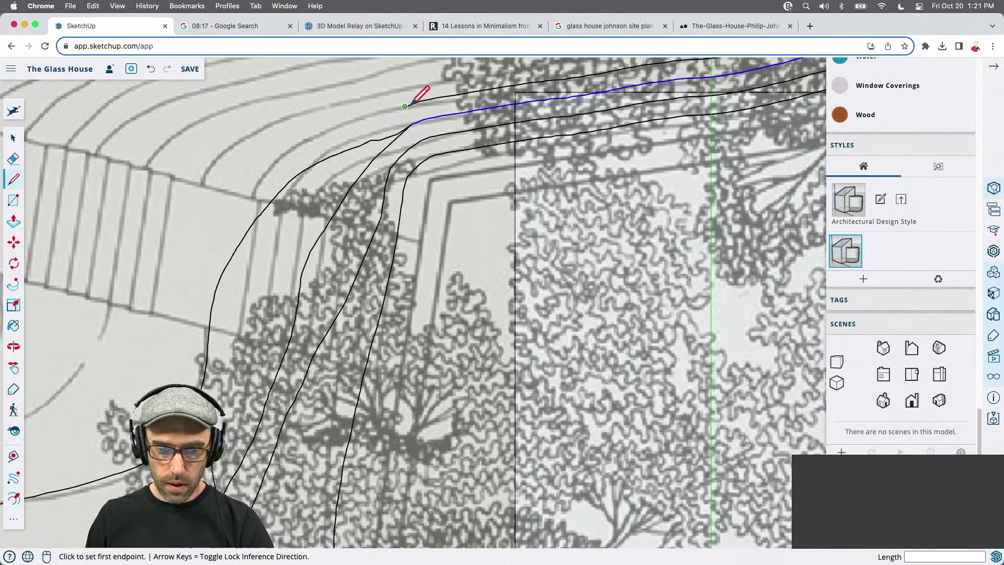
{"action": "left_click", "coordinate": [405, 106]}
{"action": "left_click", "coordinate": [304, 170]}
{"action": "key", "text": "e"}
{"action": "scroll", "coordinate": [404, 123], "scroll_direction": "up", "scroll_amount": 3}
{"action": "scroll", "coordinate": [278, 197], "scroll_direction": "down", "scroll_amount": 6}
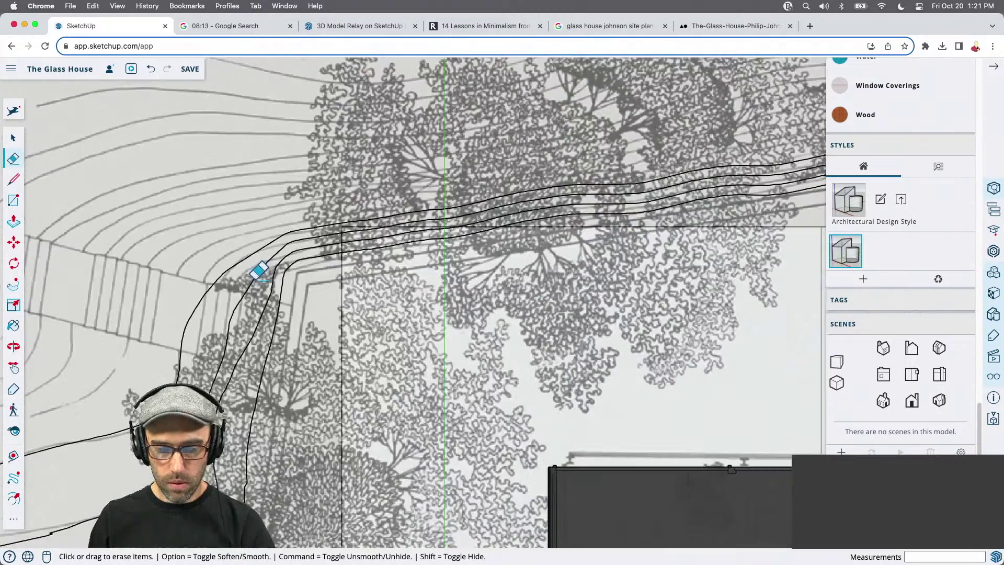
{"action": "scroll", "coordinate": [433, 168], "scroll_direction": "down", "scroll_amount": 5}
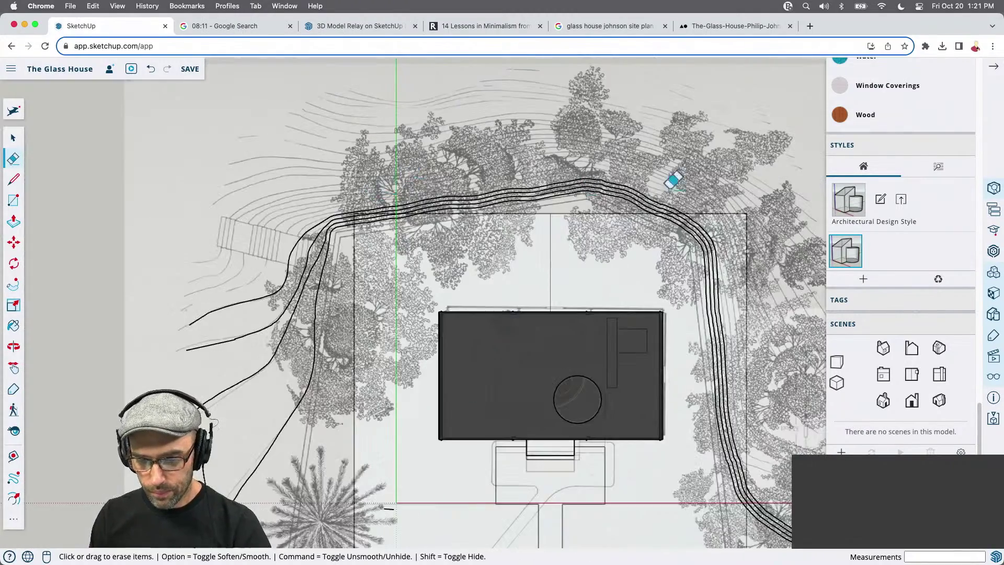
{"action": "scroll", "coordinate": [750, 432], "scroll_direction": "up", "scroll_amount": 8}
{"action": "scroll", "coordinate": [715, 279], "scroll_direction": "up", "scroll_amount": 3}
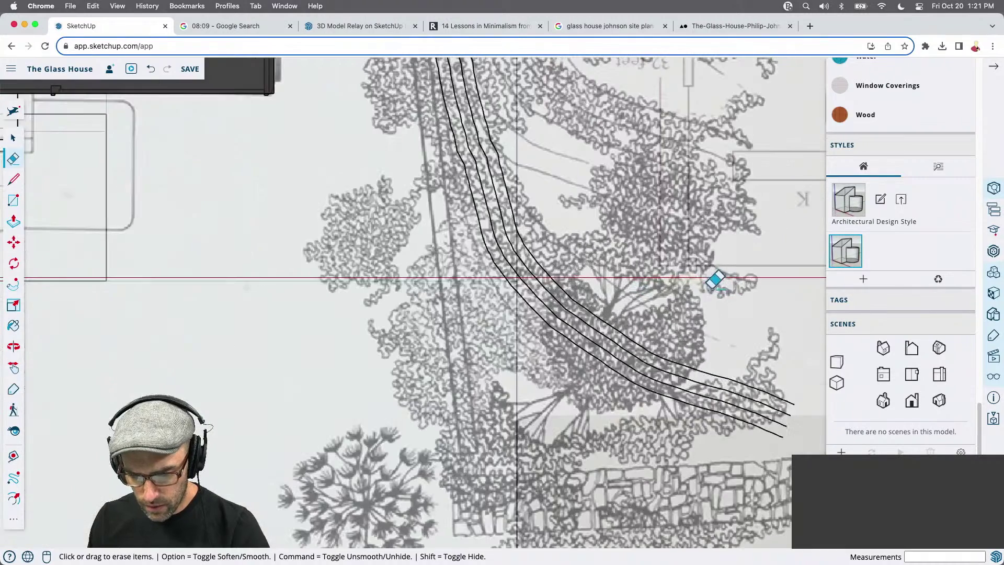
{"action": "scroll", "coordinate": [433, 385], "scroll_direction": "down", "scroll_amount": 1}
Draw a straight connecting line from the curve's endpoint up to the walkway
{"action": "key", "text": "space"}
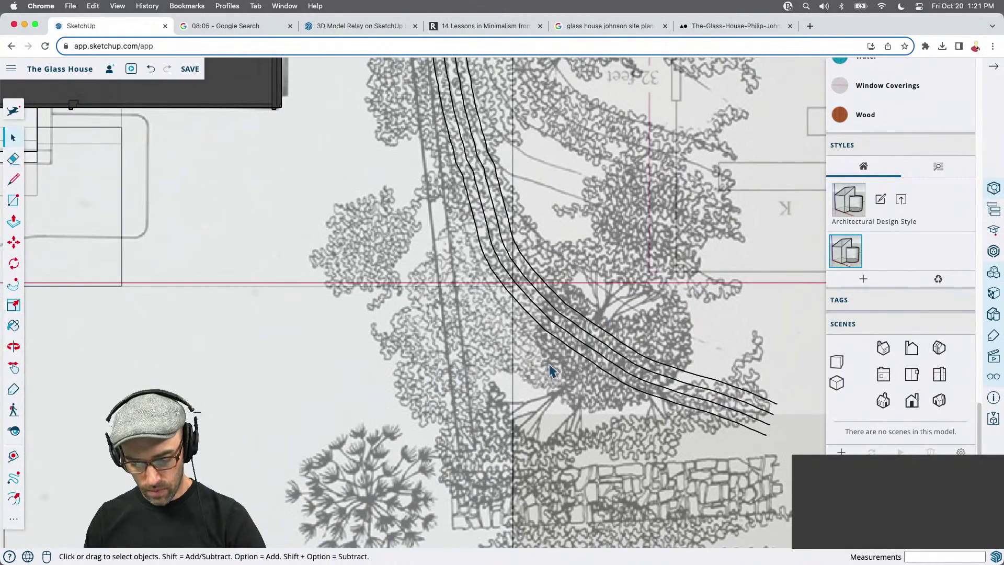
{"action": "left_click", "coordinate": [15, 477]}
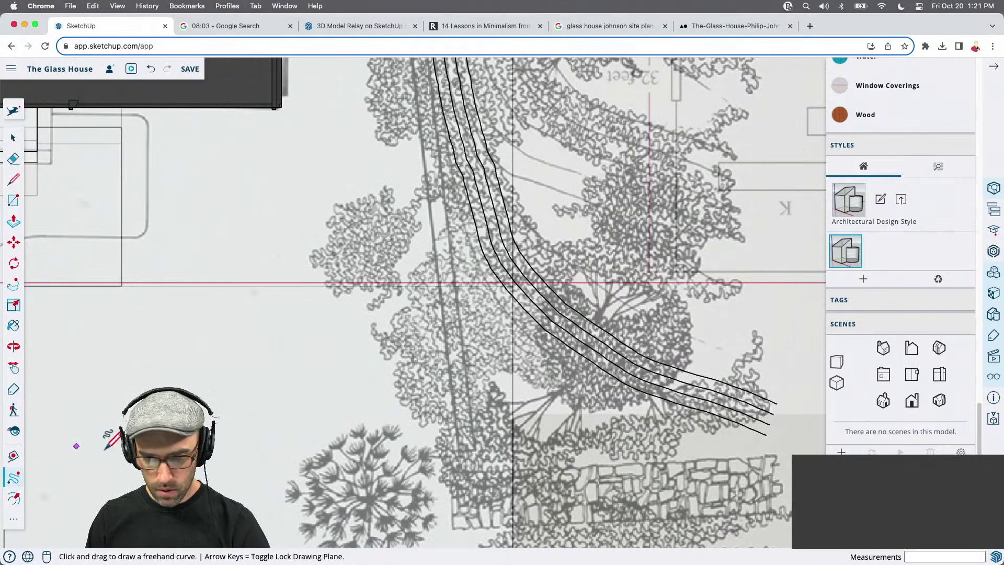
{"action": "scroll", "coordinate": [510, 202], "scroll_direction": "down", "scroll_amount": 1}
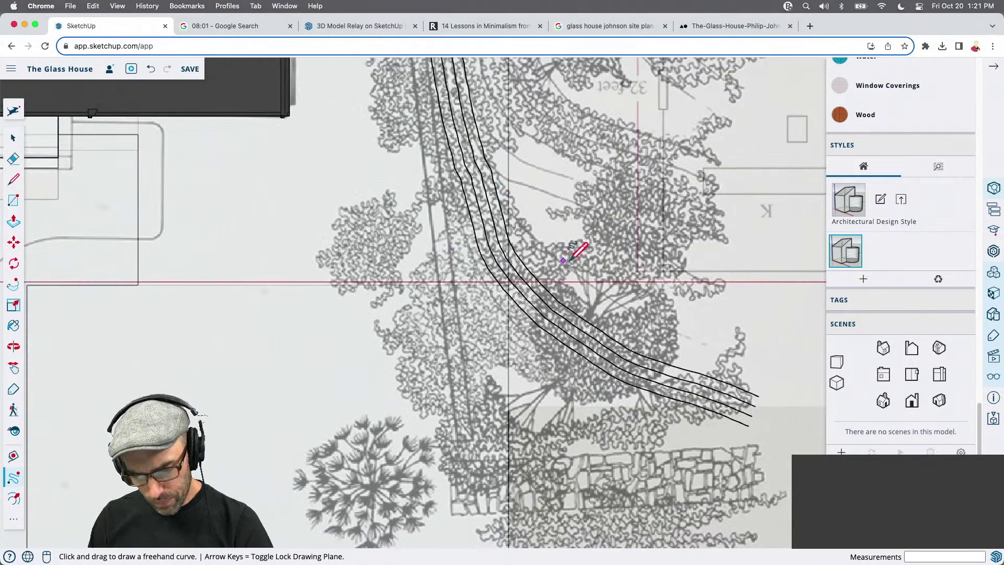
{"action": "scroll", "coordinate": [716, 375], "scroll_direction": "up", "scroll_amount": 1}
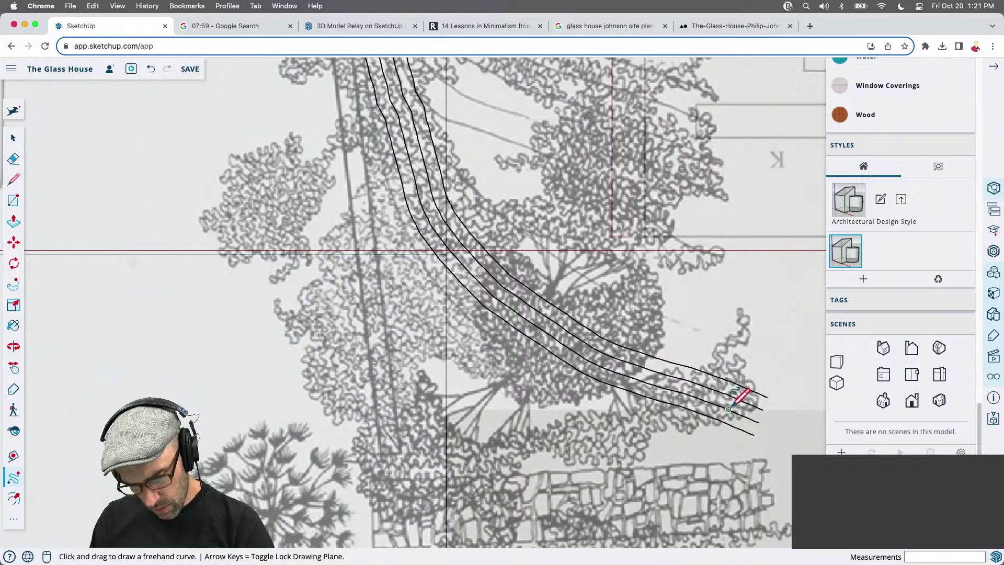
{"action": "scroll", "coordinate": [609, 230], "scroll_direction": "down", "scroll_amount": 2}
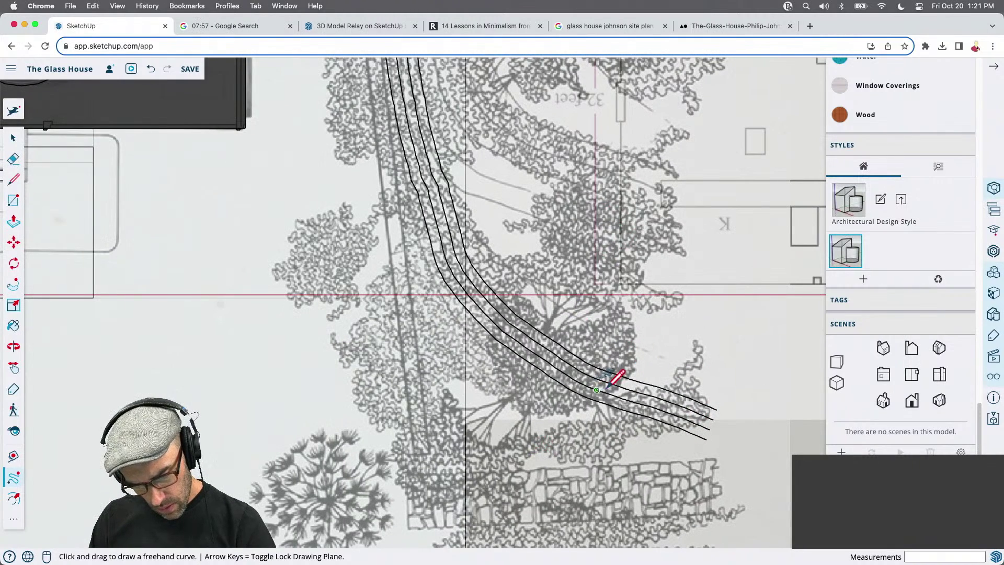
{"action": "key", "text": "l"}
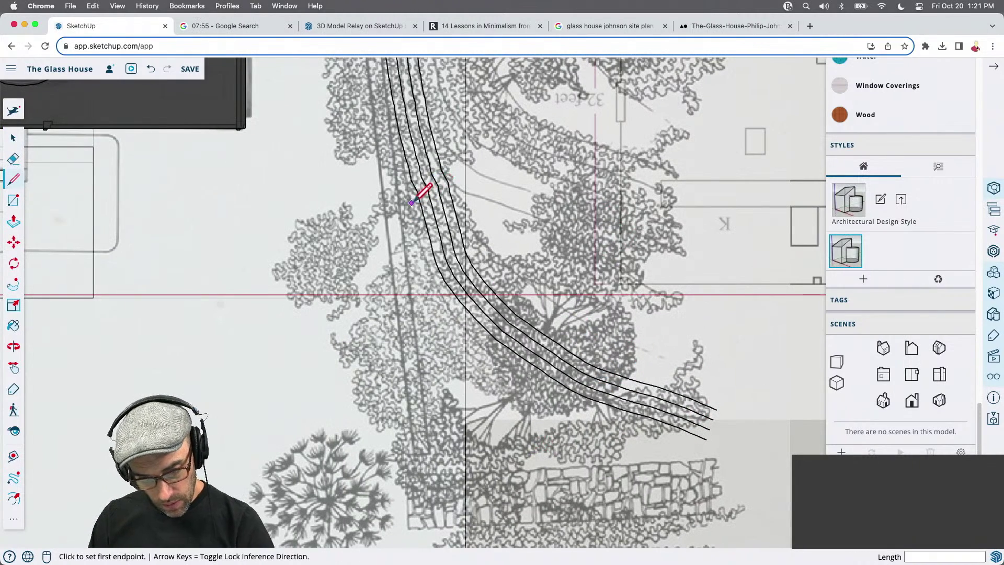
{"action": "left_click", "coordinate": [411, 203]}
{"action": "left_click", "coordinate": [447, 109]}
{"action": "key", "text": "space"}
Erase two of the three parallel path curves
{"action": "key", "text": "e"}
{"action": "mouse_move", "coordinate": [445, 167]}
{"action": "left_mouse_down"}
{"action": "mouse_move", "coordinate": [432, 174]}
{"action": "mouse_move", "coordinate": [441, 175]}
{"action": "left_mouse_up"}
{"action": "scroll", "coordinate": [446, 107], "scroll_direction": "up", "scroll_amount": 2}
{"action": "scroll", "coordinate": [439, 127], "scroll_direction": "up", "scroll_amount": 2}
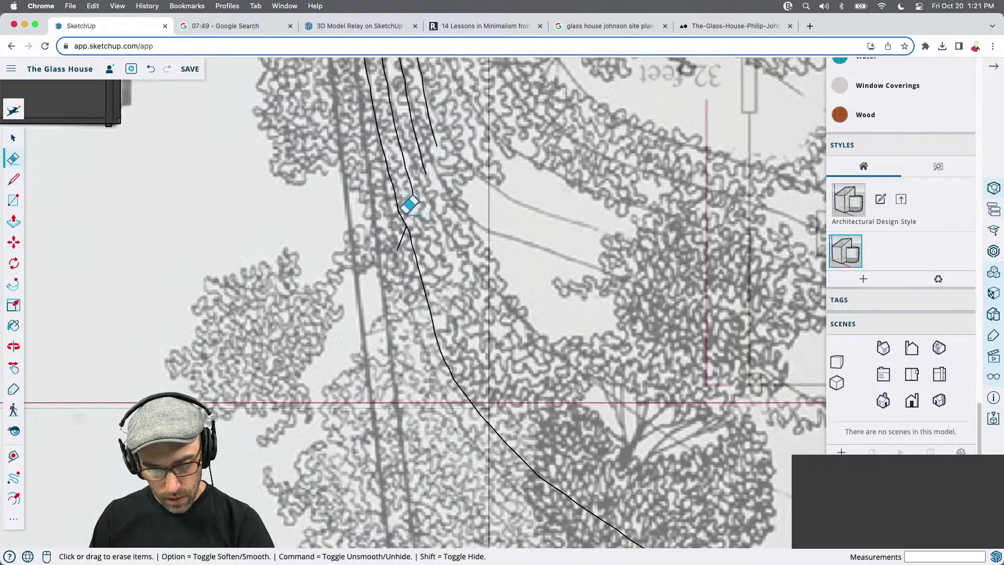
{"action": "scroll", "coordinate": [385, 267], "scroll_direction": "down", "scroll_amount": 4}
{"action": "key", "text": "space"}
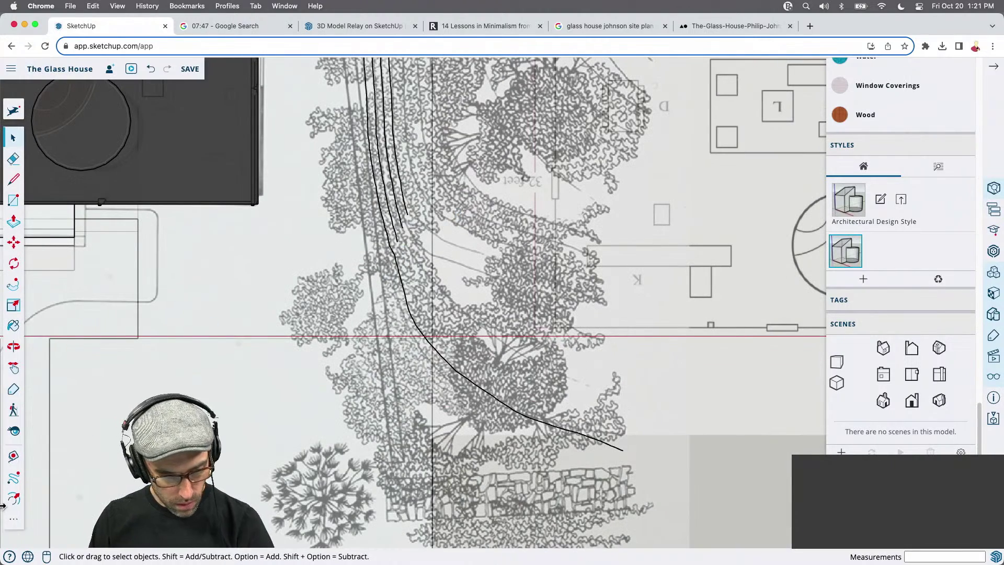
Draw three freehand curves fanning off the remaining path end to the east
{"action": "left_click", "coordinate": [14, 477]}
{"action": "scroll", "coordinate": [411, 209], "scroll_direction": "up", "scroll_amount": 1}
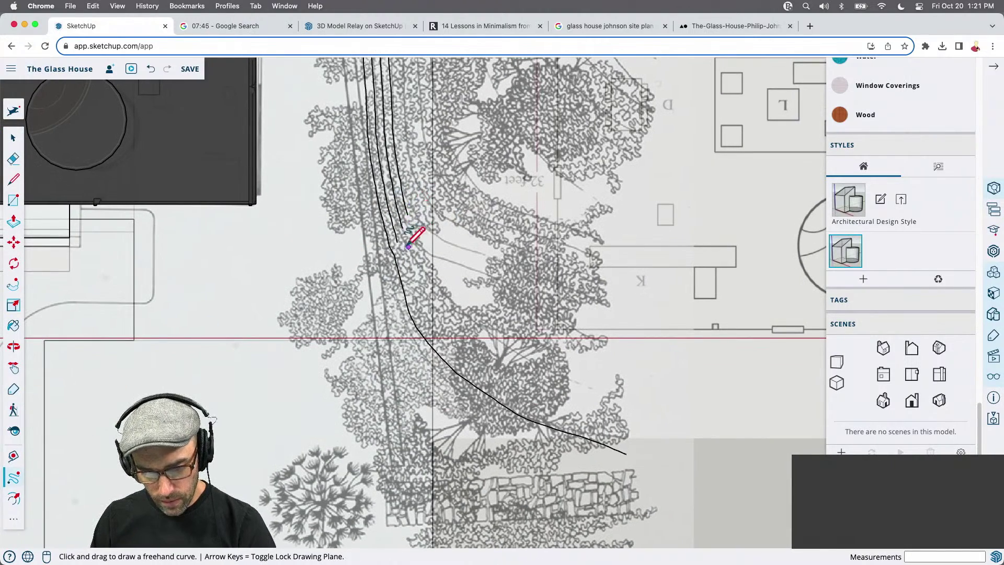
{"action": "mouse_move", "coordinate": [398, 241]}
{"action": "left_mouse_down"}
{"action": "mouse_move", "coordinate": [433, 295]}
{"action": "mouse_move", "coordinate": [606, 396]}
{"action": "left_mouse_up"}
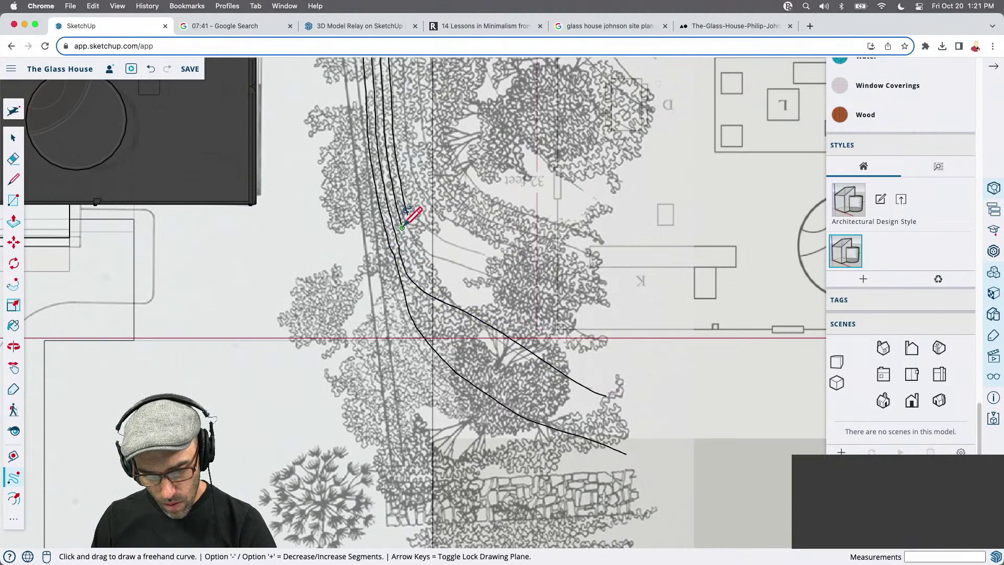
{"action": "mouse_move", "coordinate": [402, 228]}
{"action": "left_mouse_down"}
{"action": "mouse_move", "coordinate": [558, 304]}
{"action": "mouse_move", "coordinate": [615, 351]}
{"action": "left_mouse_up"}
{"action": "scroll", "coordinate": [417, 210], "scroll_direction": "up", "scroll_amount": 1}
{"action": "left_click_drag", "start_coordinate": [406, 215], "coordinate": [631, 317]}
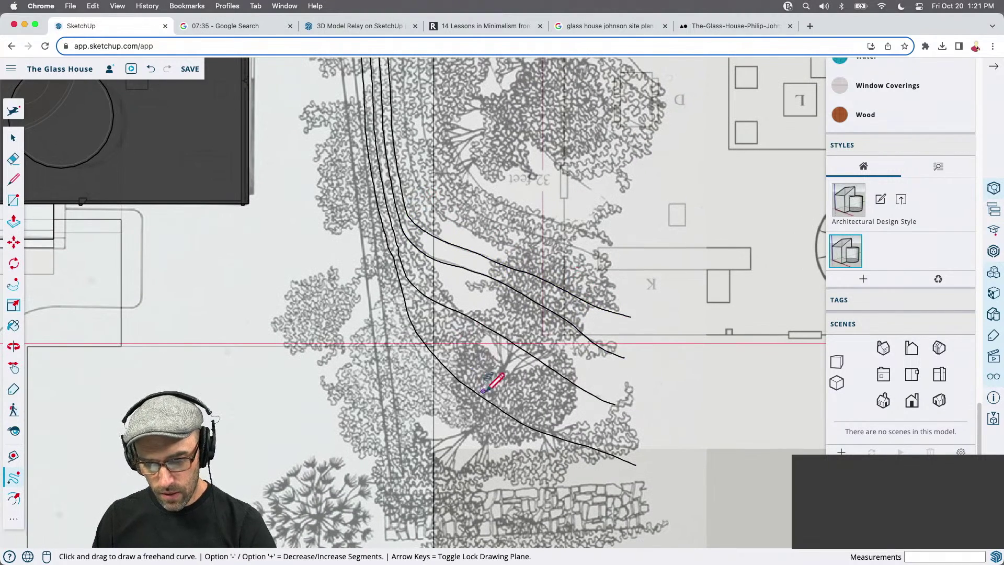
{"action": "scroll", "coordinate": [482, 386], "scroll_direction": "down", "scroll_amount": 2}
{"action": "scroll", "coordinate": [523, 366], "scroll_direction": "down", "scroll_amount": 4}
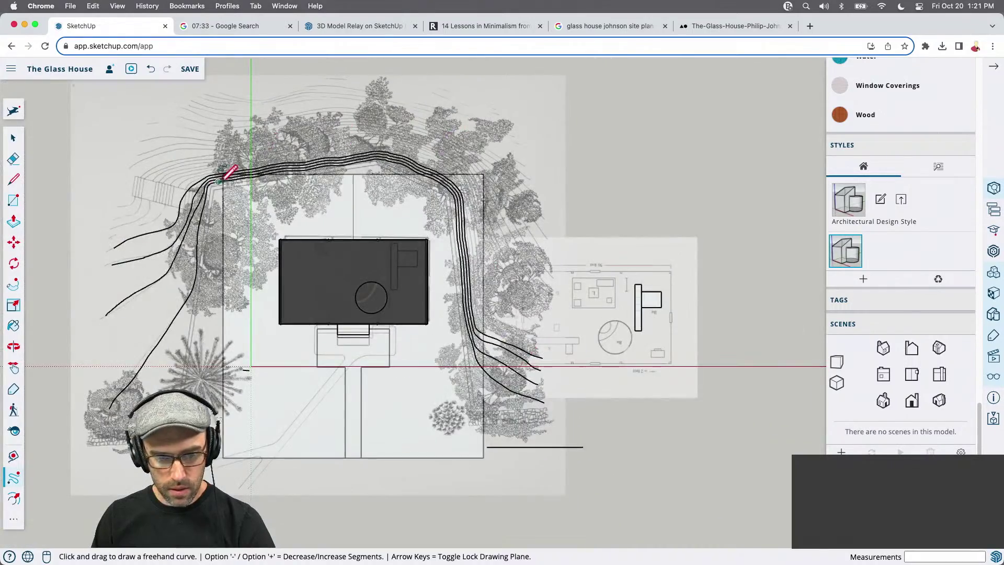
{"action": "key", "text": "space"}
{"action": "scroll", "coordinate": [225, 178], "scroll_direction": "up", "scroll_amount": 5}
{"action": "scroll", "coordinate": [163, 288], "scroll_direction": "up", "scroll_amount": 5}
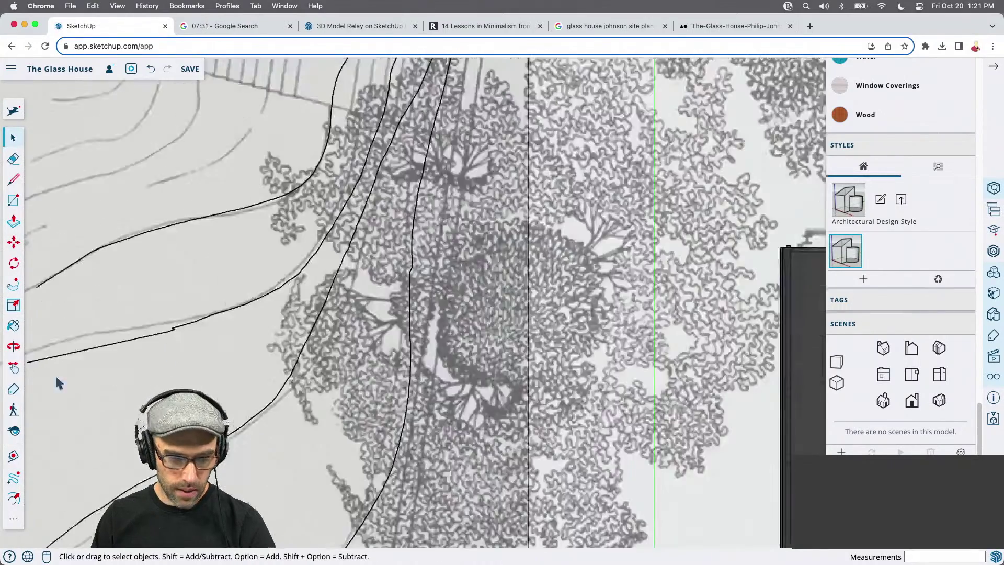
Erase the short stray edge at the left curve's end
{"action": "key", "text": "l"}
{"action": "left_click", "coordinate": [197, 329]}
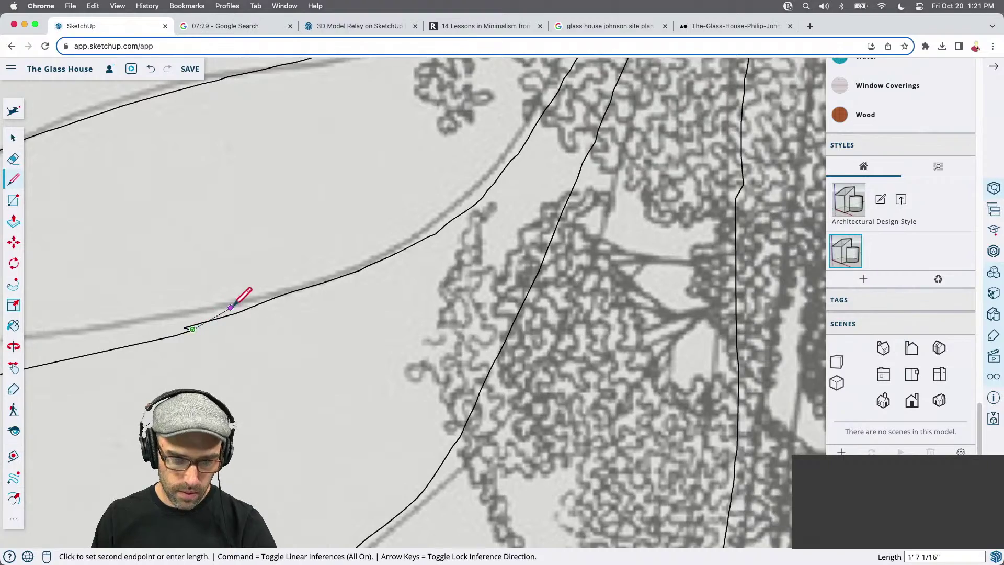
{"action": "scroll", "coordinate": [219, 313], "scroll_direction": "up", "scroll_amount": 1}
{"action": "key", "text": "e"}
{"action": "left_click_drag", "start_coordinate": [191, 309], "coordinate": [190, 321]}
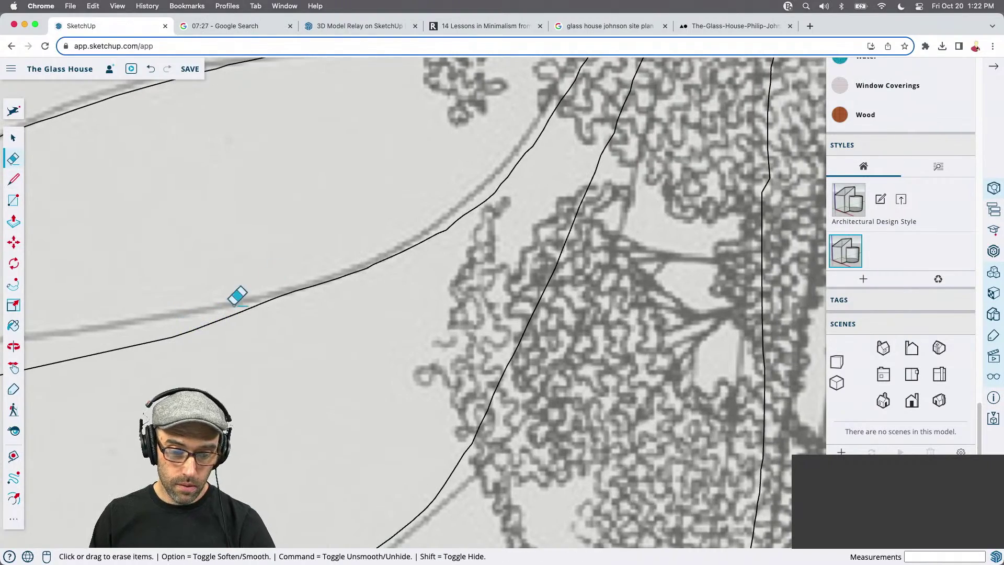
{"action": "scroll", "coordinate": [320, 348], "scroll_direction": "down", "scroll_amount": 5}
{"action": "key", "text": "space"}
{"action": "scroll", "coordinate": [319, 386], "scroll_direction": "down", "scroll_amount": 6}
{"action": "scroll", "coordinate": [417, 204], "scroll_direction": "up", "scroll_amount": 2}
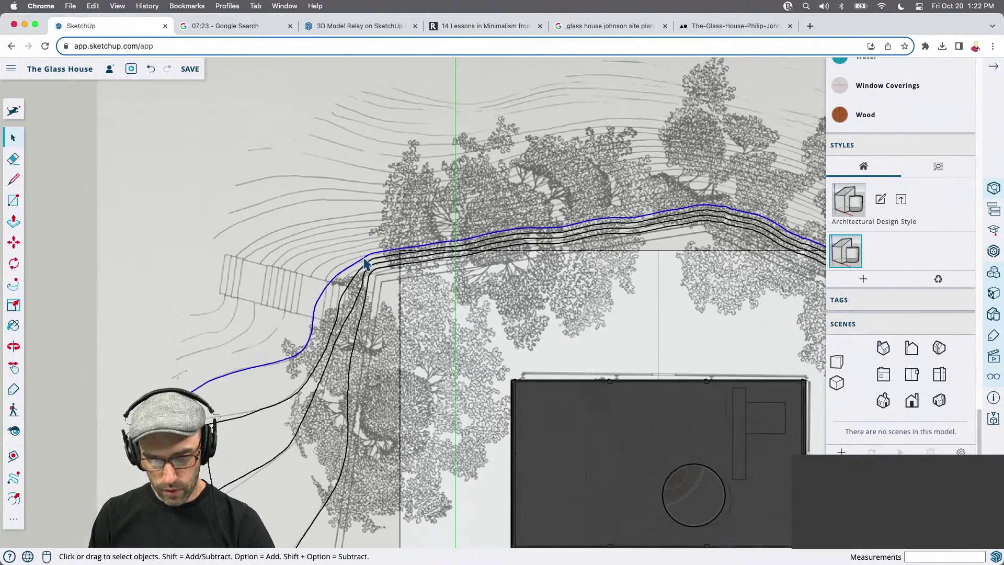
Offset the walkway curve by 1'
{"action": "scroll", "coordinate": [365, 263], "scroll_direction": "up", "scroll_amount": 3}
{"action": "key", "text": "f"}
{"action": "left_click", "coordinate": [351, 264]}
{"action": "left_click", "coordinate": [348, 256]}
{"action": "type", "text": "1"}
{"action": "key", "text": "Return"}
{"action": "key", "text": "space"}
{"action": "scroll", "coordinate": [296, 343], "scroll_direction": "down", "scroll_amount": 1}
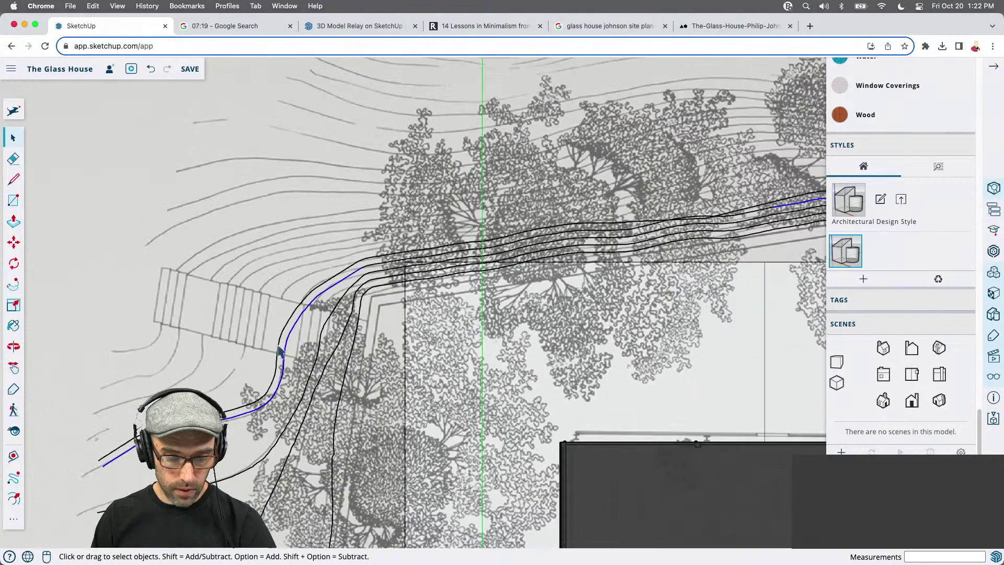
{"action": "scroll", "coordinate": [243, 389], "scroll_direction": "up", "scroll_amount": 1}
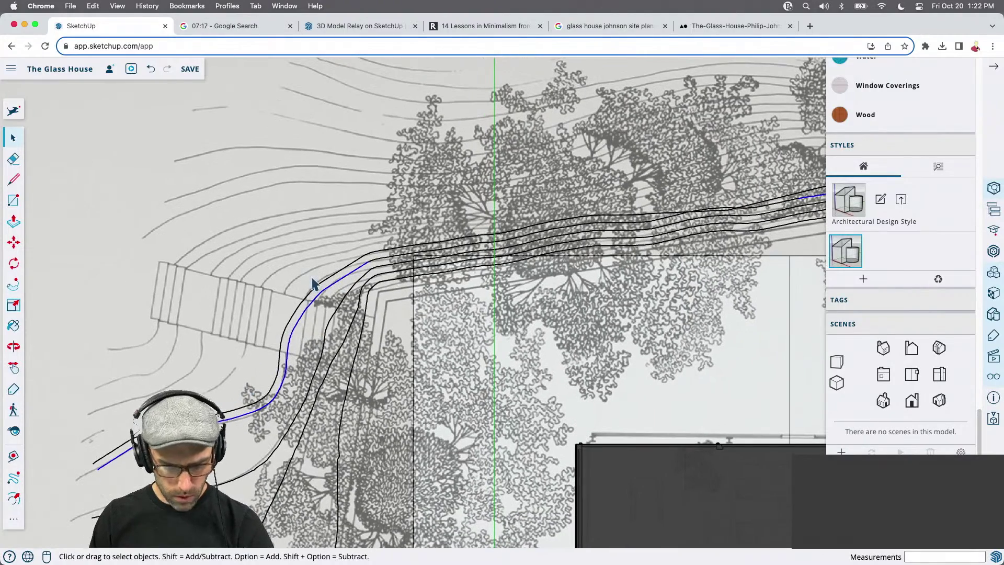
Draw a freehand curve from the walkway line's end down-left past the steps
{"action": "left_click", "coordinate": [15, 477]}
{"action": "left_click_drag", "start_coordinate": [366, 253], "coordinate": [336, 264]}
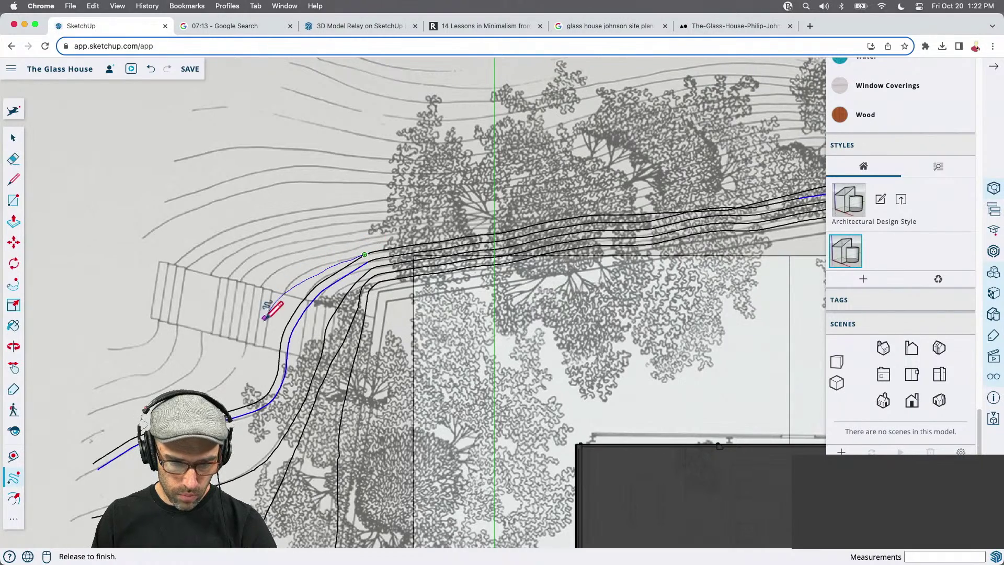
{"action": "left_click_drag", "start_coordinate": [121, 415], "coordinate": [79, 442]}
{"action": "key", "text": "space"}
{"action": "scroll", "coordinate": [376, 241], "scroll_direction": "up", "scroll_amount": 5}
{"action": "key", "text": "e"}
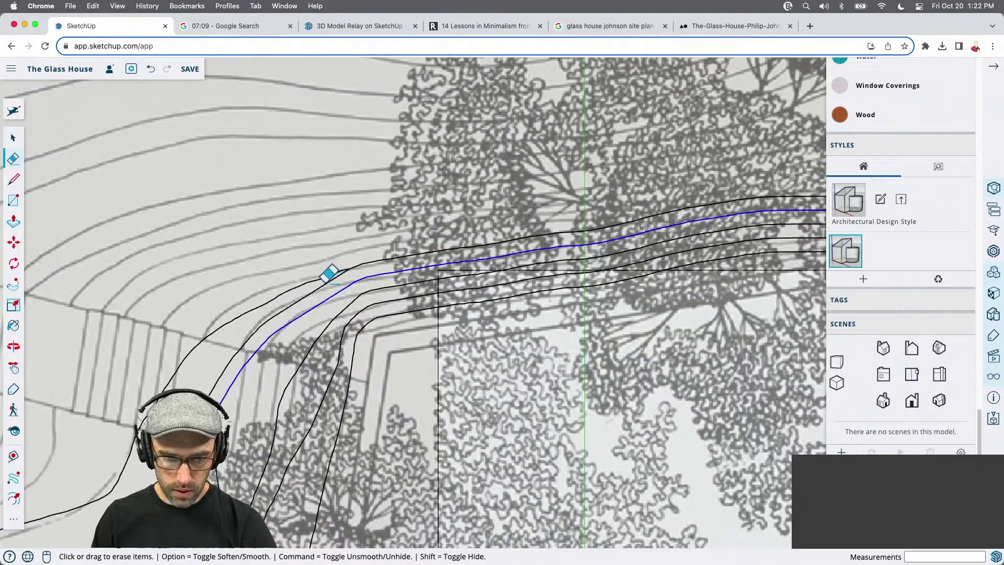
Orbit the site plan view, then bring up the site plan image tab
{"action": "mouse_move", "coordinate": [385, 218]}
{"action": "middle_mouse_down"}
{"action": "mouse_move", "coordinate": [268, 314]}
{"action": "mouse_move", "coordinate": [330, 316]}
{"action": "mouse_move", "coordinate": [229, 393]}
{"action": "middle_mouse_up"}
{"action": "key", "text": "space"}
{"action": "scroll", "coordinate": [266, 328], "scroll_direction": "down", "scroll_amount": 3}
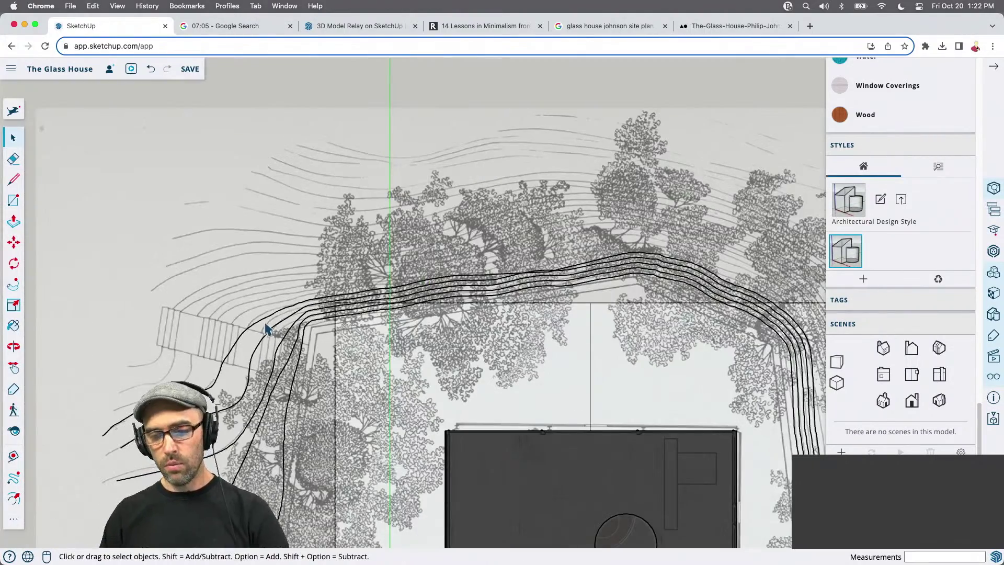
{"action": "scroll", "coordinate": [450, 251], "scroll_direction": "down", "scroll_amount": 3}
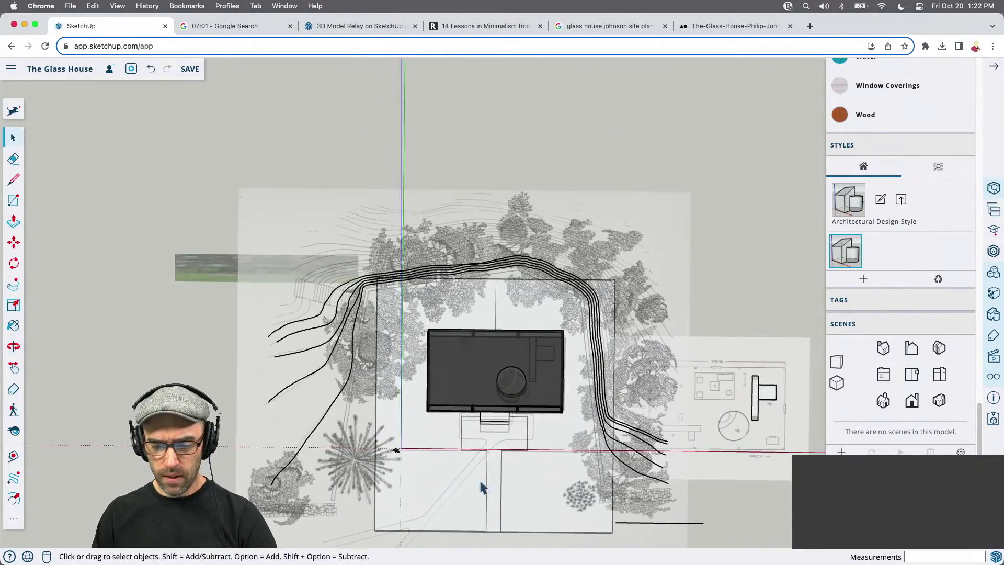
{"action": "scroll", "coordinate": [446, 460], "scroll_direction": "up", "scroll_amount": 5}
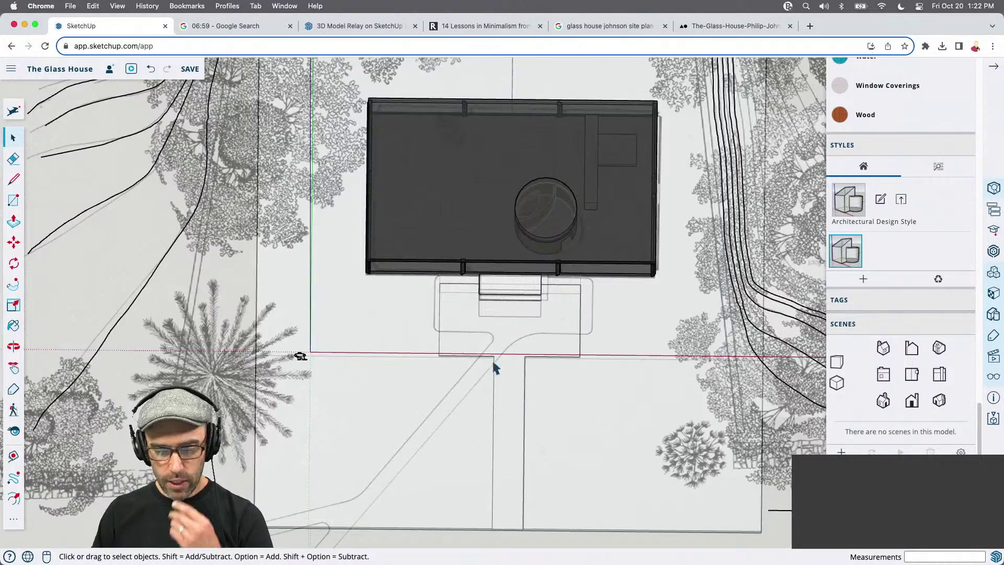
{"action": "scroll", "coordinate": [455, 441], "scroll_direction": "down", "scroll_amount": 3}
{"action": "scroll", "coordinate": [514, 369], "scroll_direction": "up", "scroll_amount": 2}
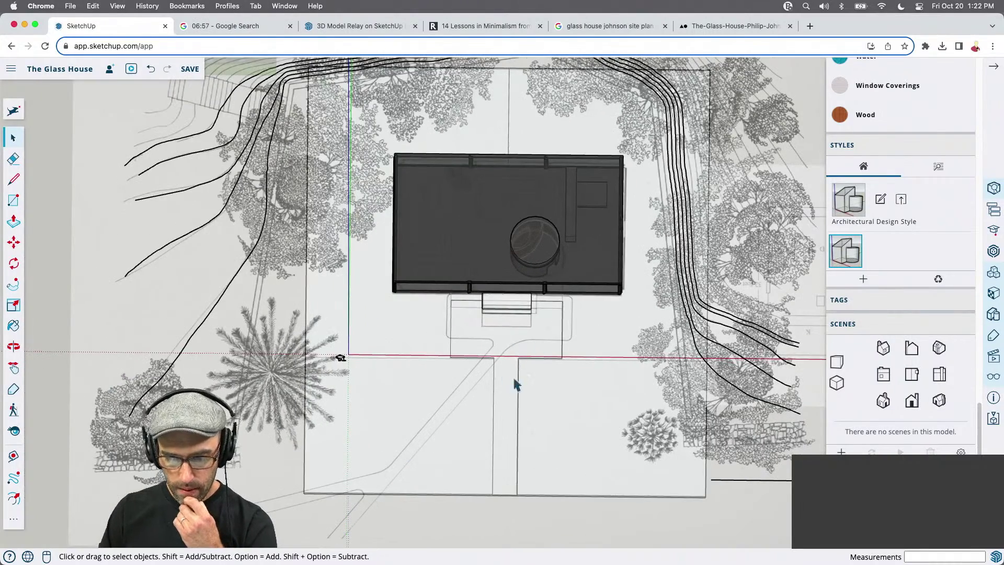
{"action": "left_click", "coordinate": [509, 463]}
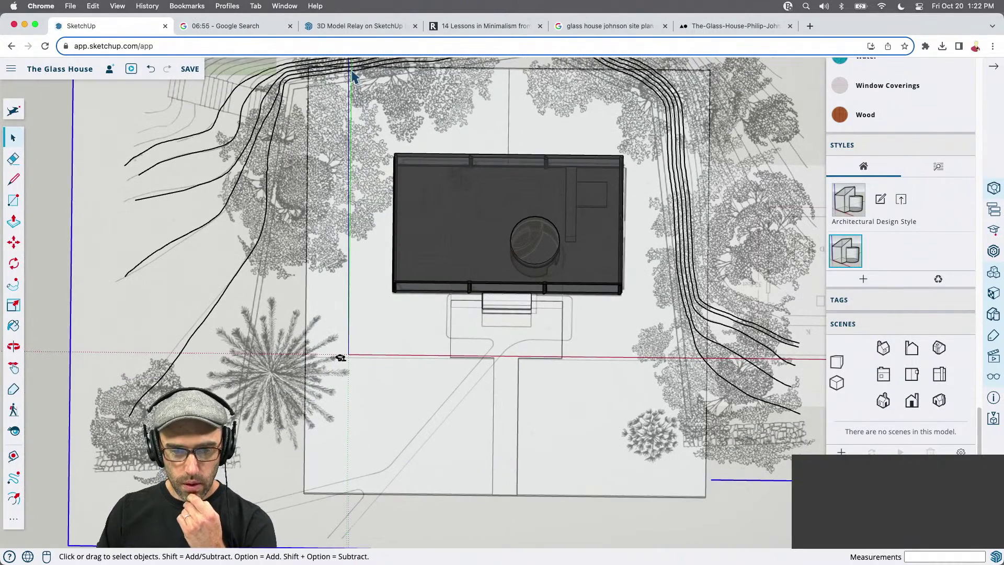
{"action": "left_click", "coordinate": [742, 29]}
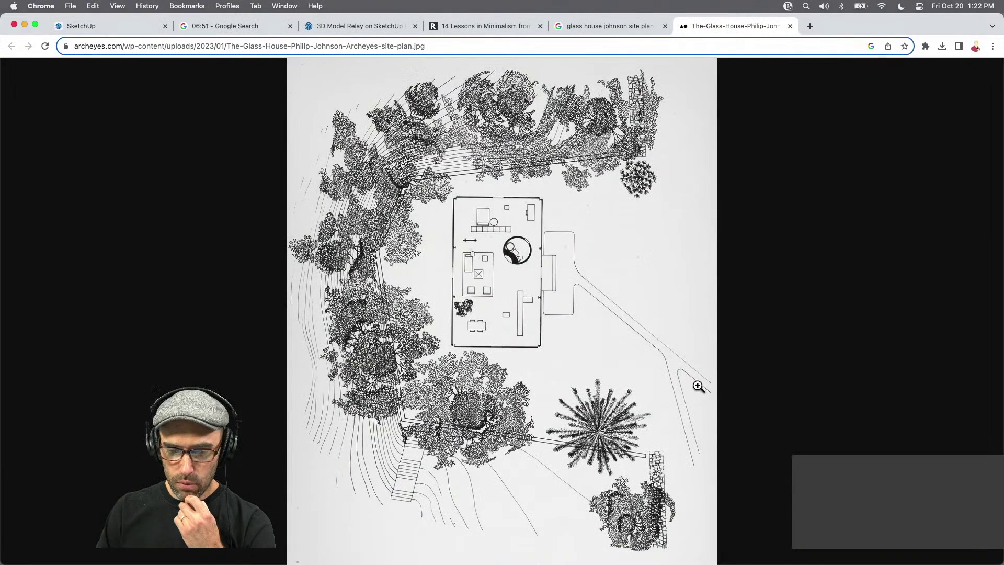
Scroll through the Remodelista '14 Lessons in Minimalism' Glass House article
{"action": "left_click", "coordinate": [466, 26]}
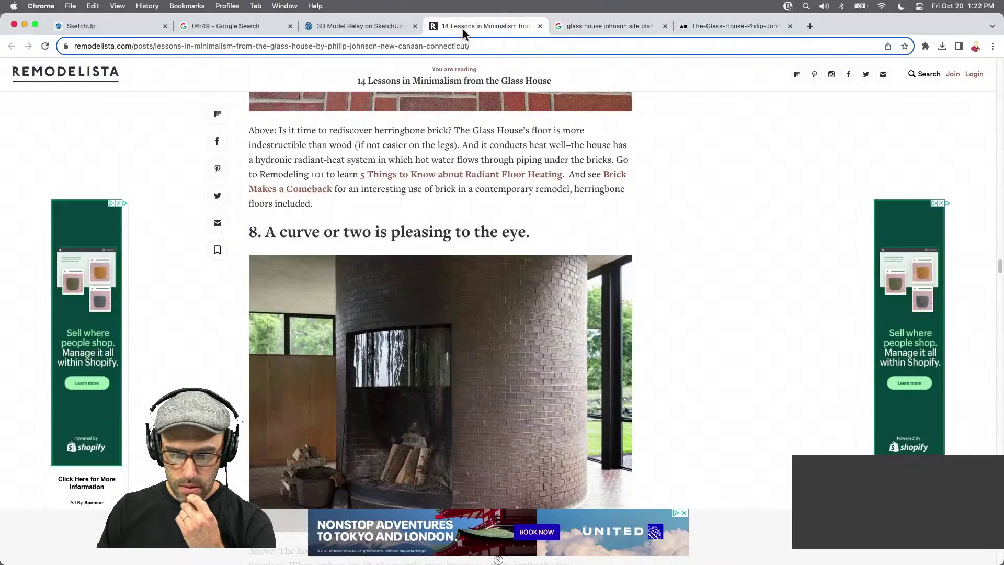
{"action": "scroll", "coordinate": [529, 307], "scroll_direction": "up", "scroll_amount": 20}
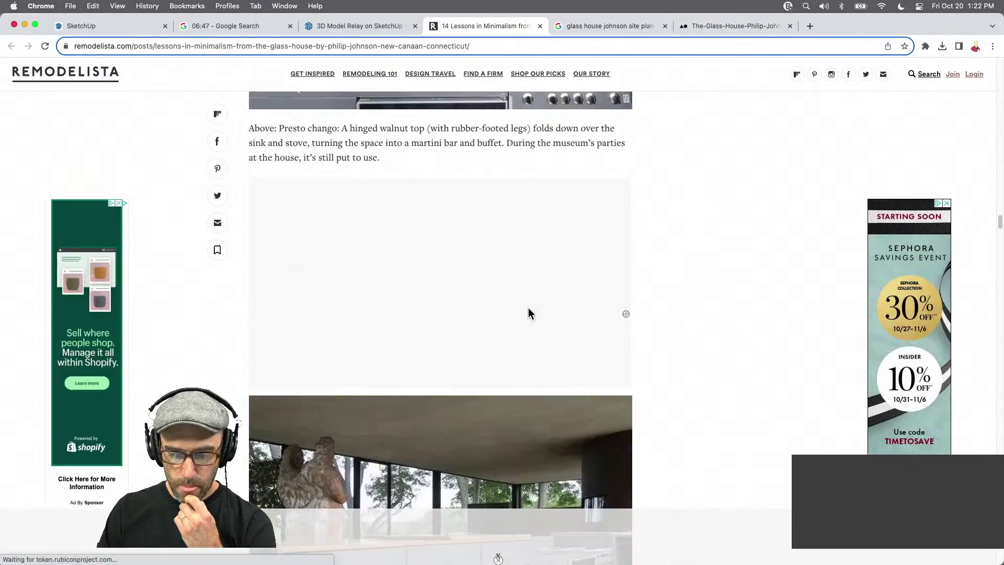
{"action": "scroll", "coordinate": [528, 309], "scroll_direction": "up", "scroll_amount": 15}
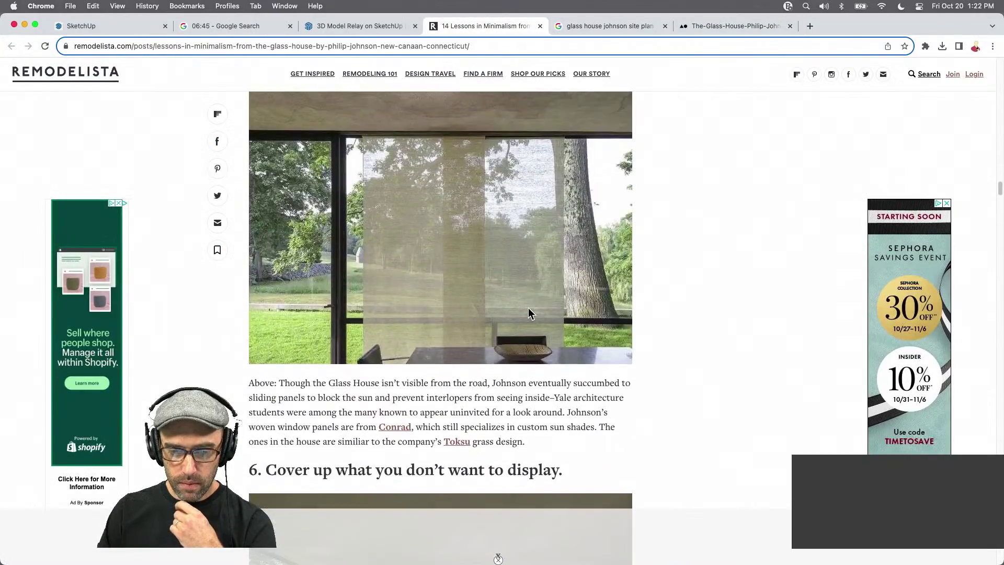
{"action": "scroll", "coordinate": [528, 309], "scroll_direction": "up", "scroll_amount": 10}
{"action": "scroll", "coordinate": [528, 311], "scroll_direction": "down", "scroll_amount": 20}
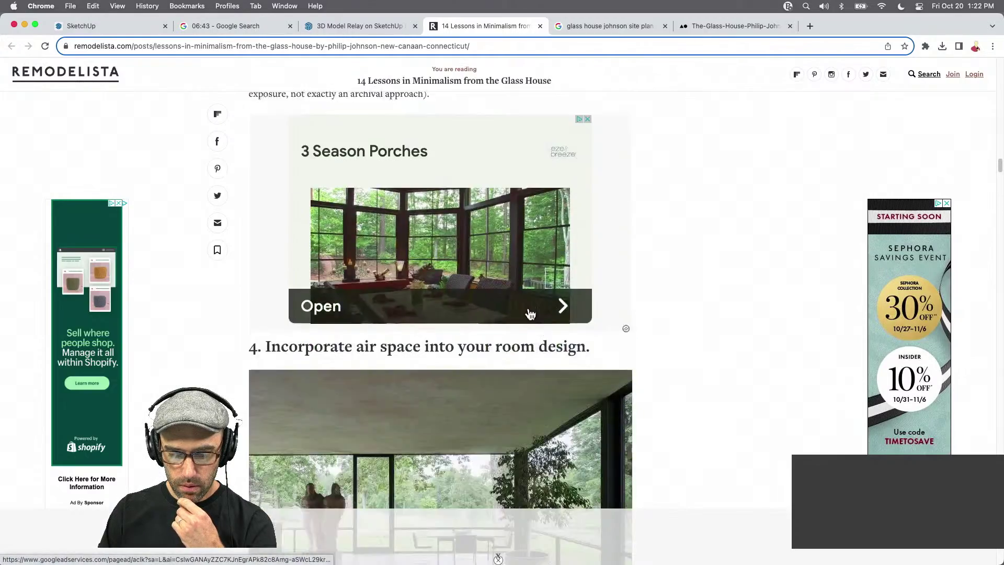
{"action": "scroll", "coordinate": [528, 313], "scroll_direction": "down", "scroll_amount": 20}
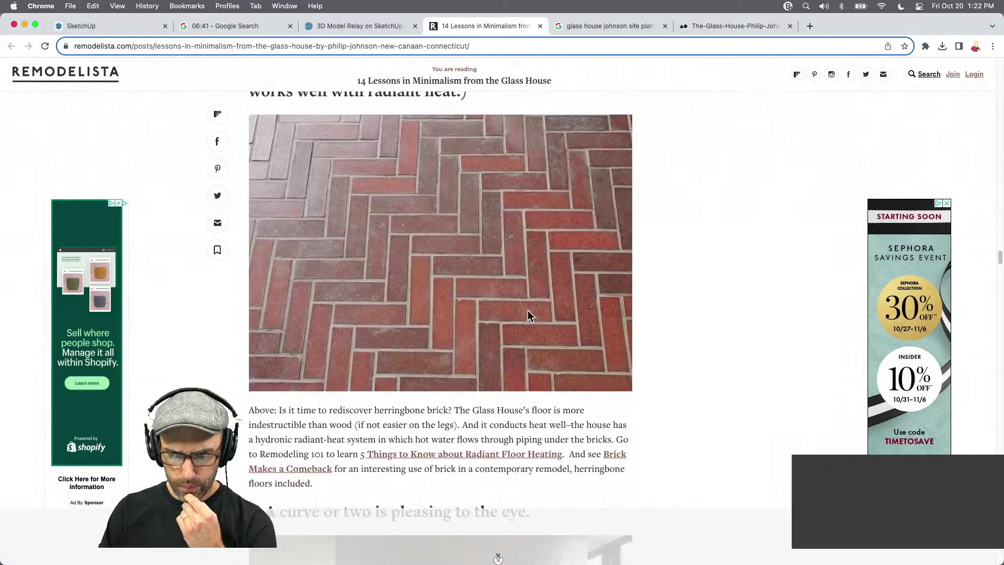
{"action": "scroll", "coordinate": [528, 314], "scroll_direction": "down", "scroll_amount": 15}
{"action": "scroll", "coordinate": [528, 314], "scroll_direction": "up", "scroll_amount": 2}
{"action": "scroll", "coordinate": [528, 312], "scroll_direction": "down", "scroll_amount": 20}
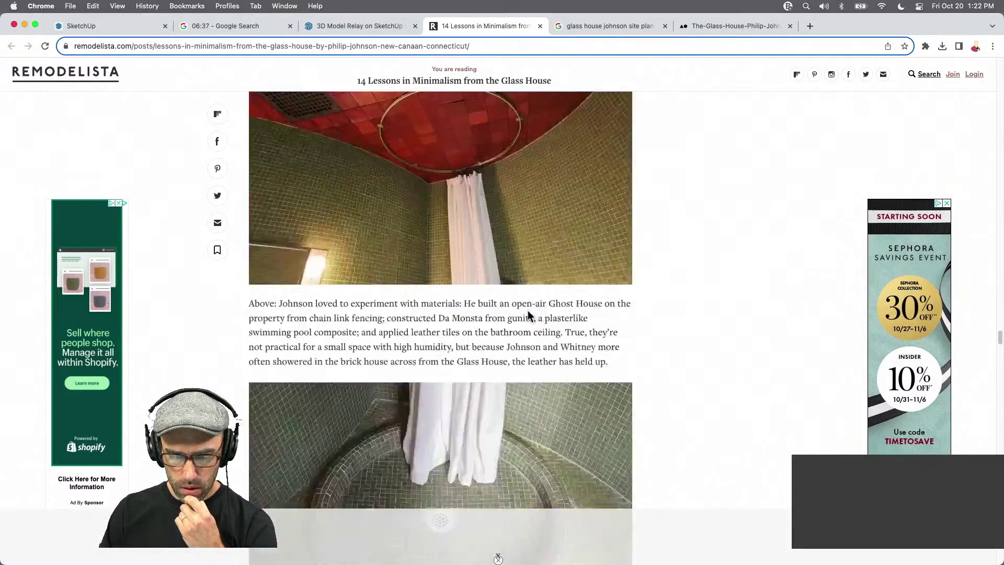
{"action": "scroll", "coordinate": [528, 313], "scroll_direction": "down", "scroll_amount": 20}
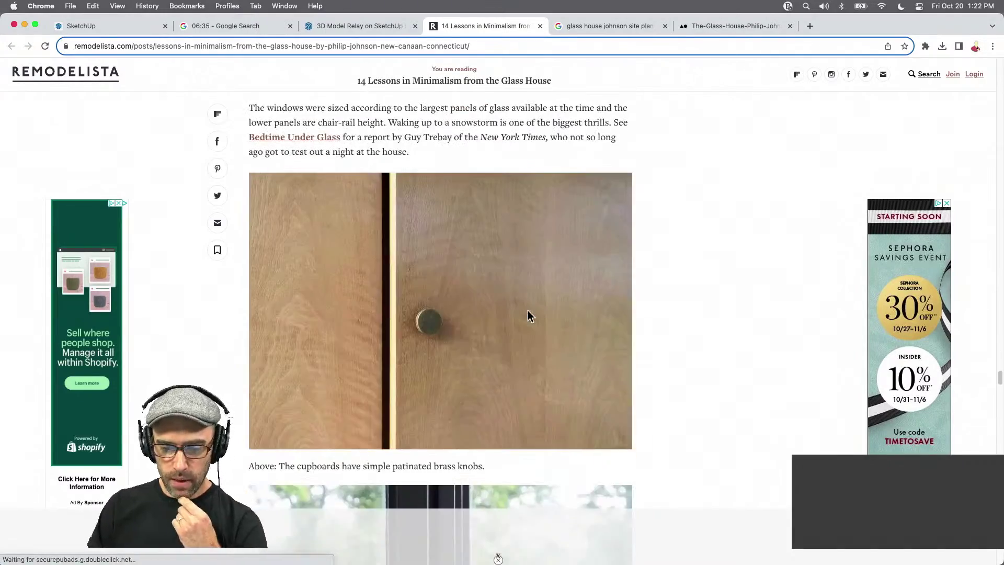
{"action": "scroll", "coordinate": [528, 314], "scroll_direction": "down", "scroll_amount": 20}
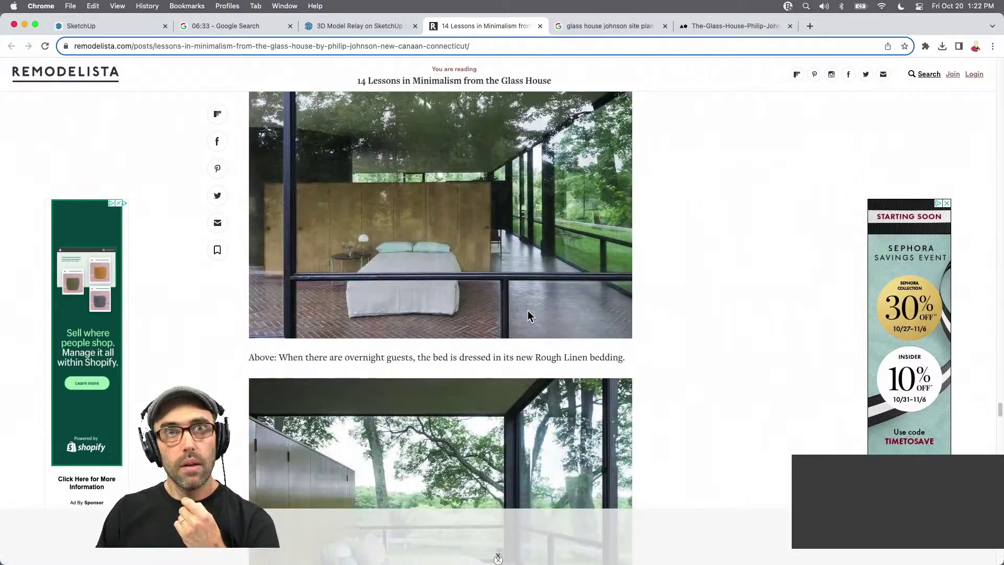
{"action": "scroll", "coordinate": [528, 314], "scroll_direction": "down", "scroll_amount": 20}
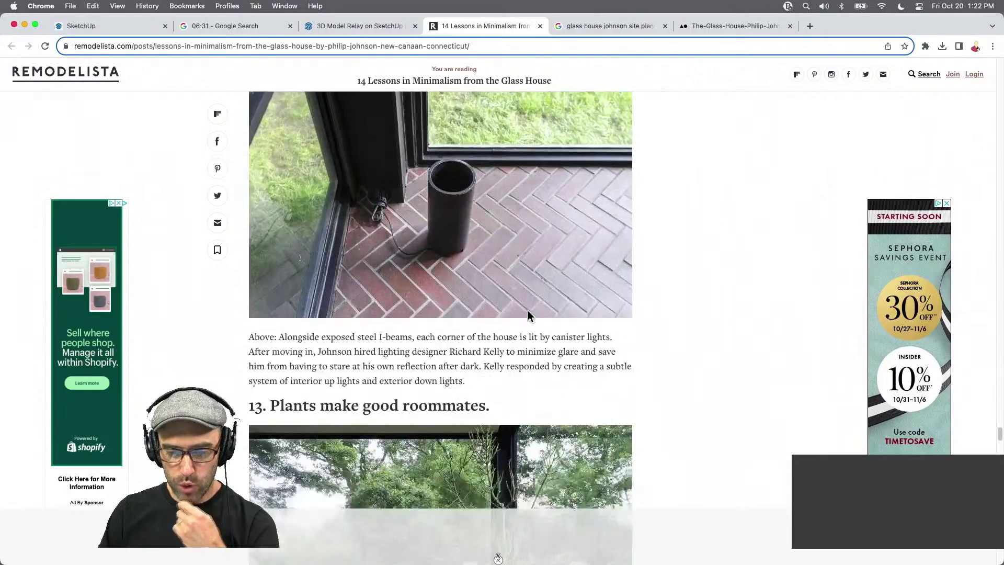
{"action": "scroll", "coordinate": [528, 314], "scroll_direction": "down", "scroll_amount": 15}
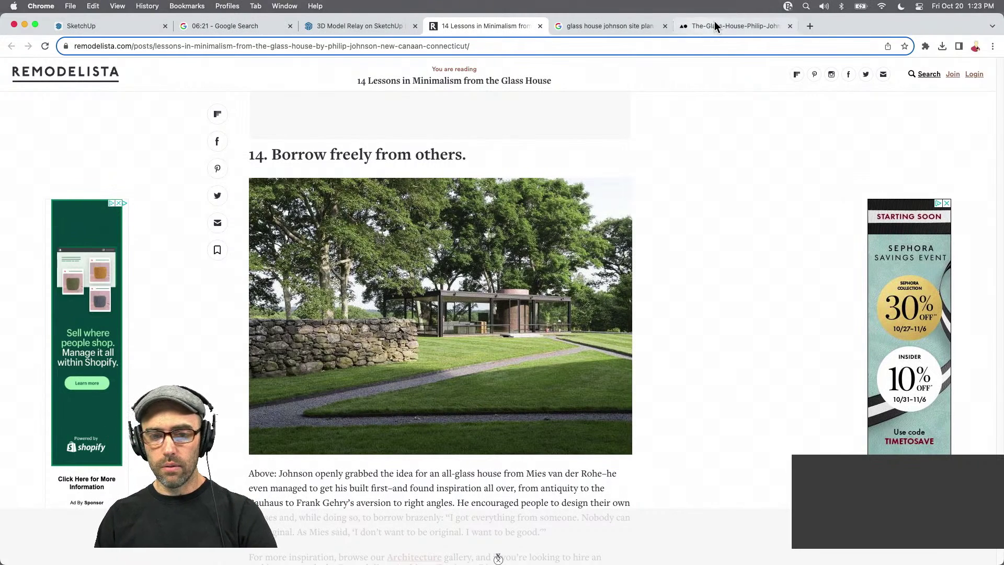
Switch back to the SketchUp for Web model tab
{"action": "left_click", "coordinate": [69, 27]}
{"action": "scroll", "coordinate": [384, 297], "scroll_direction": "down", "scroll_amount": 3}
{"action": "scroll", "coordinate": [376, 397], "scroll_direction": "up", "scroll_amount": 6}
{"action": "scroll", "coordinate": [397, 348], "scroll_direction": "down", "scroll_amount": 2}
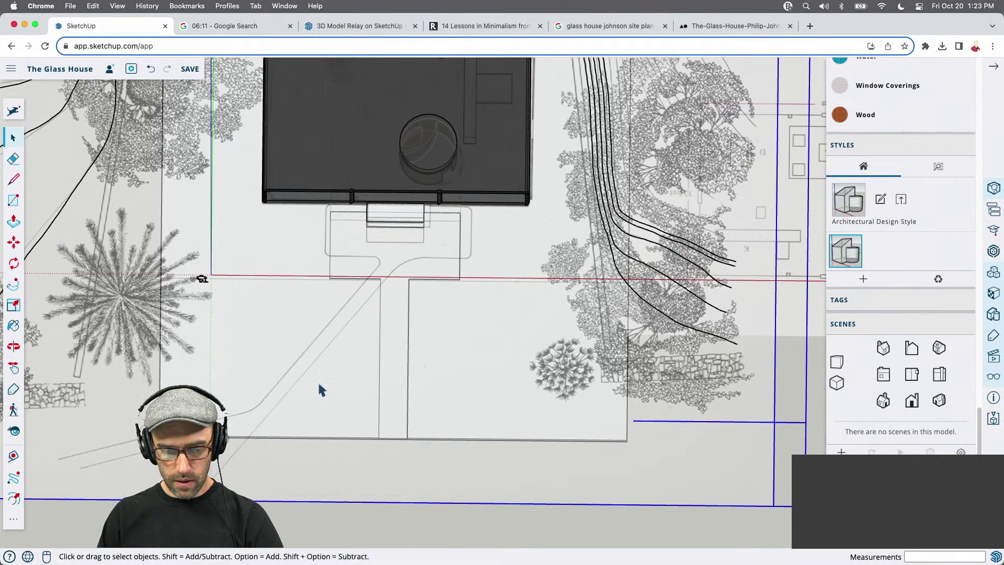
Orbit the Glass House model to a low tilted side view
{"action": "scroll", "coordinate": [335, 417], "scroll_direction": "up", "scroll_amount": 2}
{"action": "scroll", "coordinate": [356, 417], "scroll_direction": "down", "scroll_amount": 6}
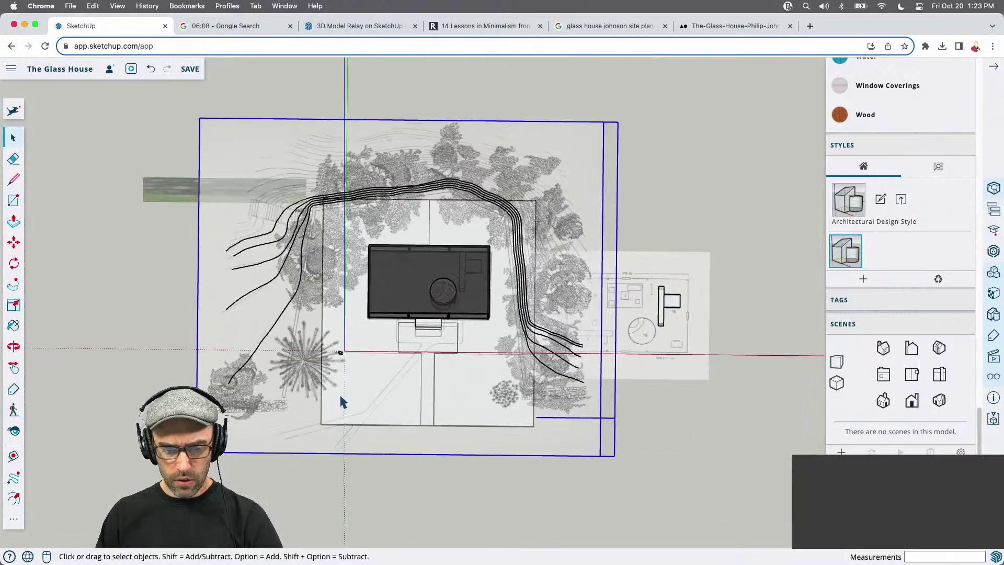
{"action": "middle_click_drag", "start_coordinate": [340, 399], "coordinate": [352, 346]}
{"action": "middle_click_drag", "start_coordinate": [386, 260], "coordinate": [384, 238]}
{"action": "scroll", "coordinate": [437, 359], "scroll_direction": "up", "scroll_amount": 5}
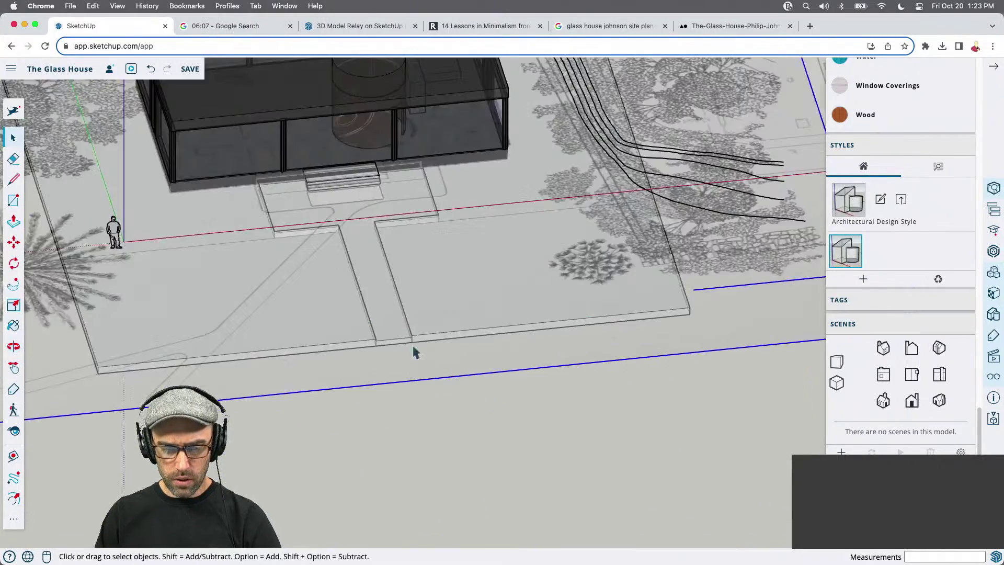
{"action": "scroll", "coordinate": [437, 361], "scroll_direction": "down", "scroll_amount": 5}
{"action": "middle_click_drag", "start_coordinate": [437, 360], "coordinate": [418, 314]}
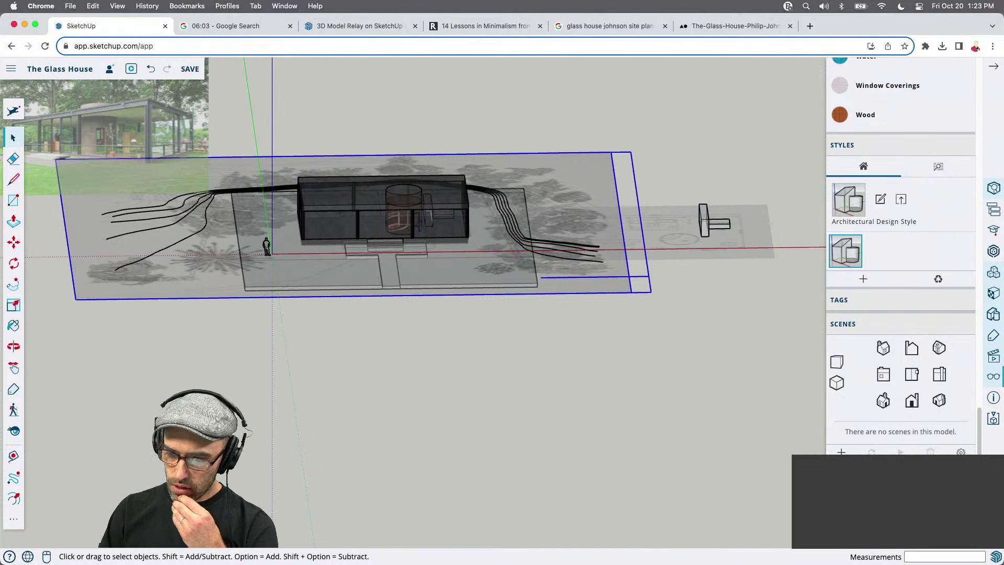
Uncheck X-Ray in the Edit Style face settings
{"action": "scroll", "coordinate": [840, 397], "scroll_direction": "down", "scroll_amount": 10}
{"action": "scroll", "coordinate": [879, 397], "scroll_direction": "down", "scroll_amount": 2}
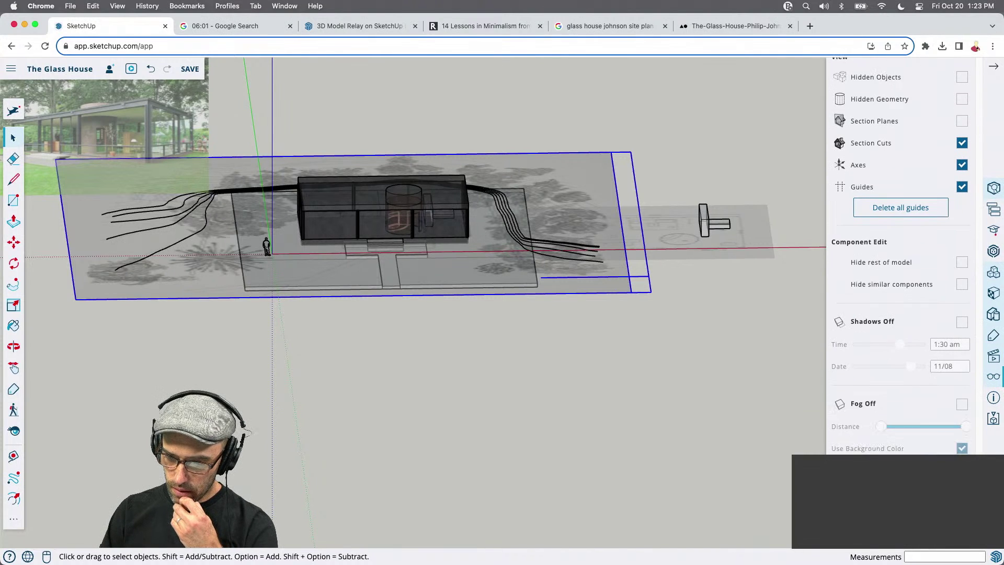
{"action": "scroll", "coordinate": [879, 397], "scroll_direction": "up", "scroll_amount": 3}
{"action": "scroll", "coordinate": [879, 397], "scroll_direction": "up", "scroll_amount": 5}
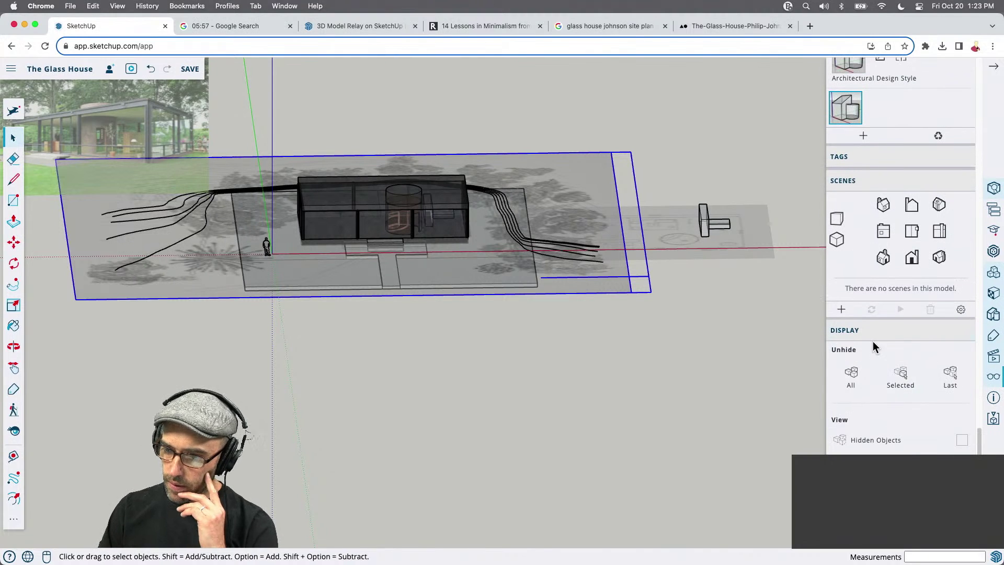
{"action": "scroll", "coordinate": [873, 345], "scroll_direction": "up", "scroll_amount": 5}
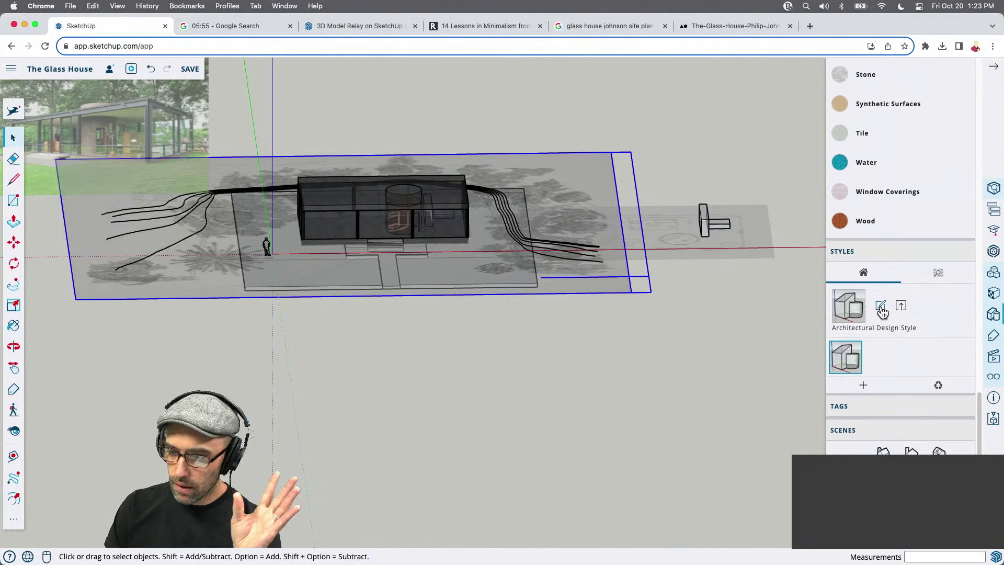
{"action": "left_click", "coordinate": [880, 305]}
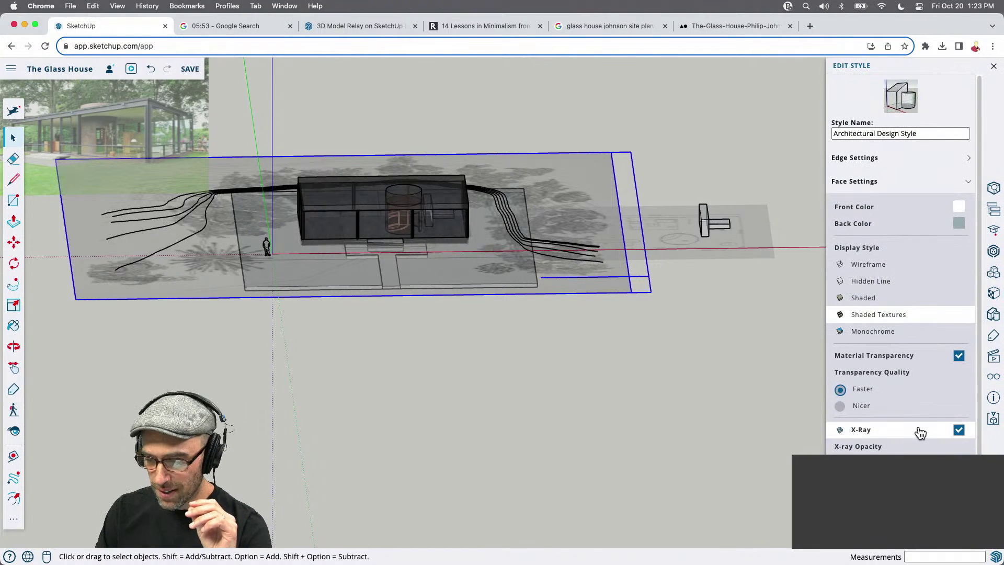
{"action": "left_click", "coordinate": [958, 429]}
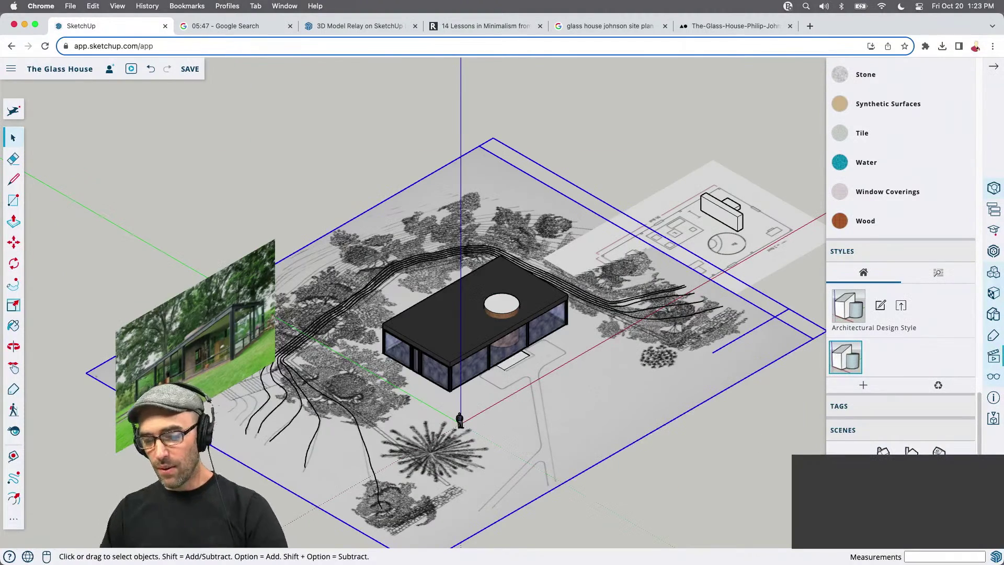
Hide the textured site plan group
{"action": "scroll", "coordinate": [528, 396], "scroll_direction": "down", "scroll_amount": 3}
{"action": "middle_click_drag", "start_coordinate": [529, 396], "coordinate": [459, 442]}
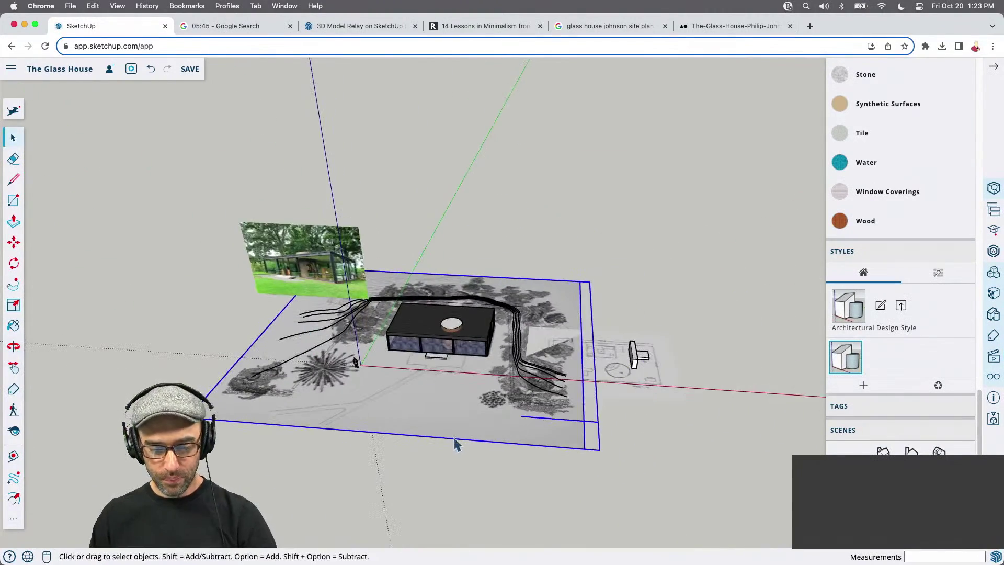
{"action": "right_click", "coordinate": [439, 429]}
{"action": "left_click", "coordinate": [457, 342]}
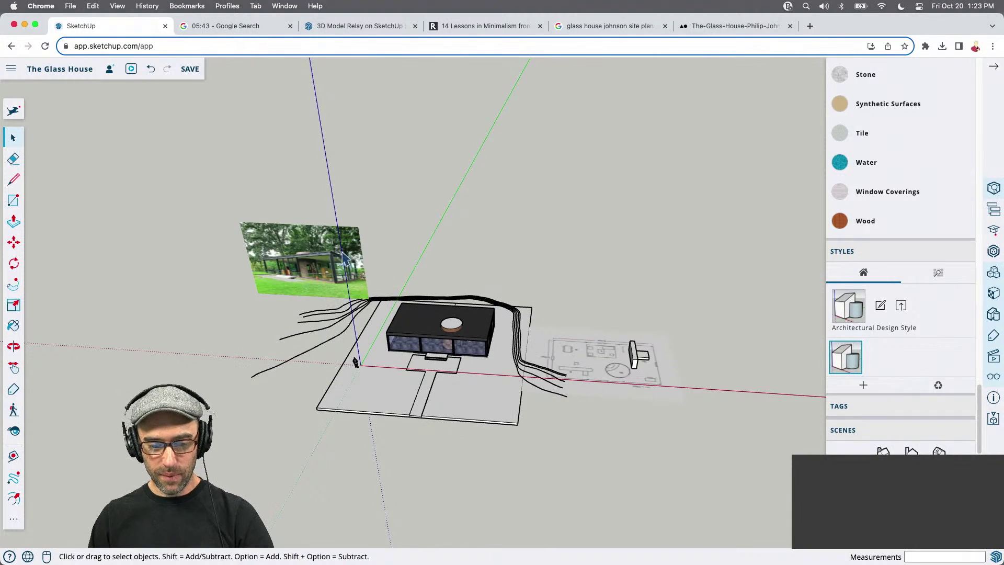
Hide the floor slab group beneath the house
{"action": "scroll", "coordinate": [366, 314], "scroll_direction": "up", "scroll_amount": 5}
{"action": "middle_click_drag", "start_coordinate": [366, 313], "coordinate": [399, 385]}
{"action": "scroll", "coordinate": [399, 386], "scroll_direction": "down", "scroll_amount": 2}
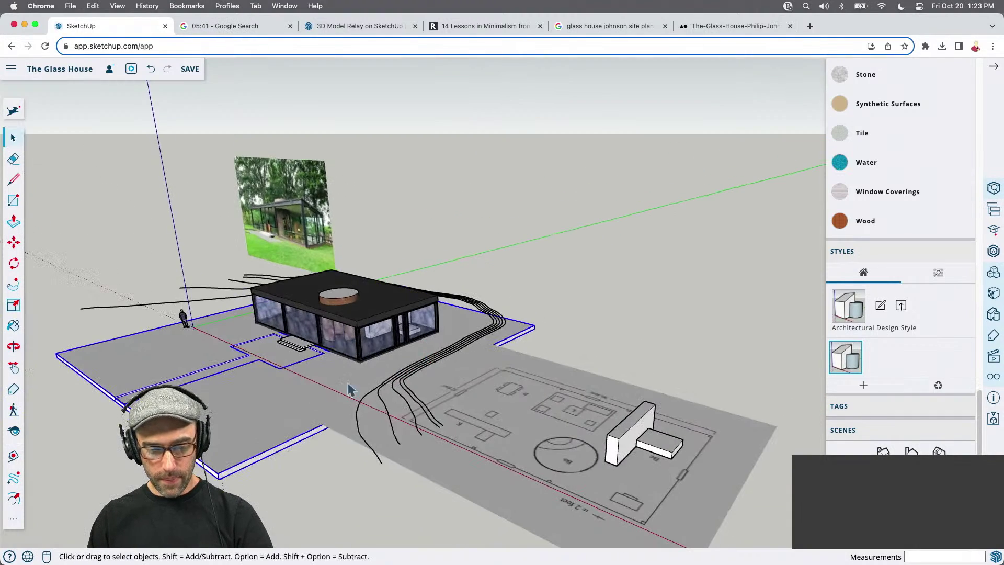
{"action": "right_click", "coordinate": [313, 394]}
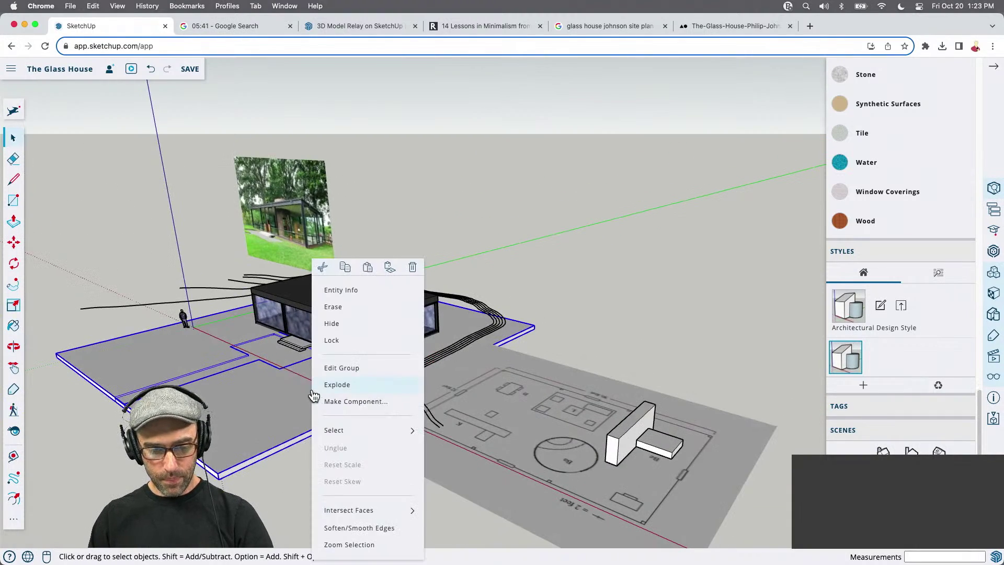
{"action": "left_click", "coordinate": [334, 323]}
Try moving the outer walkway curve, then cancel so it snaps back
{"action": "scroll", "coordinate": [500, 333], "scroll_direction": "up", "scroll_amount": 6}
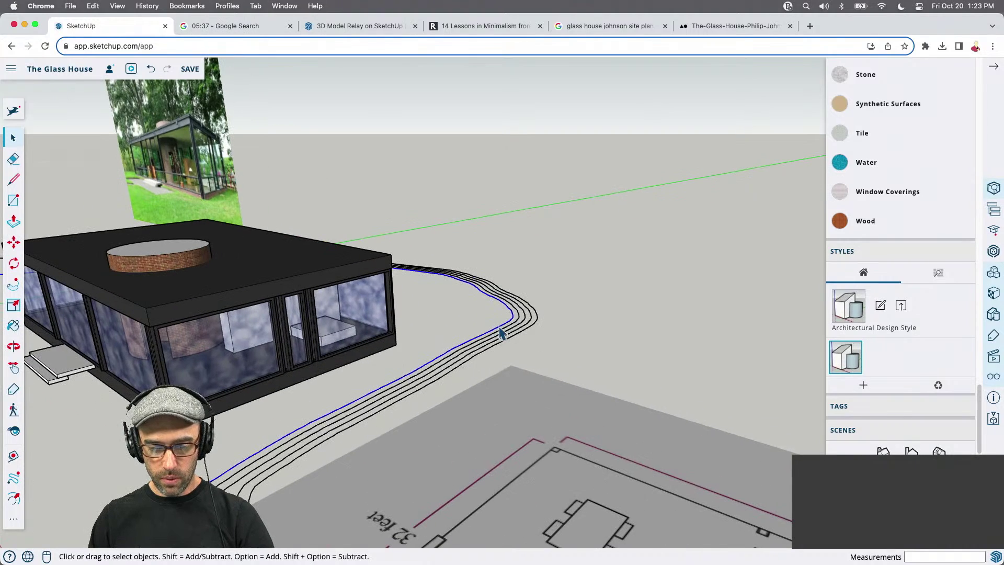
{"action": "scroll", "coordinate": [500, 333], "scroll_direction": "up", "scroll_amount": 4}
{"action": "middle_click_drag", "start_coordinate": [542, 327], "coordinate": [519, 332]}
{"action": "key", "text": "m"}
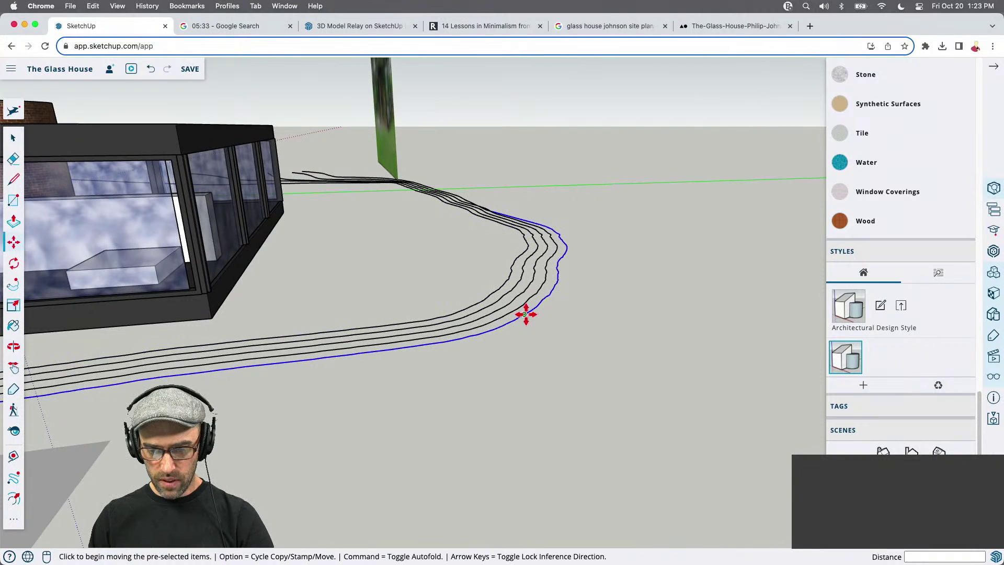
{"action": "key", "text": "space"}
{"action": "middle_click_drag", "start_coordinate": [474, 304], "coordinate": [480, 306]}
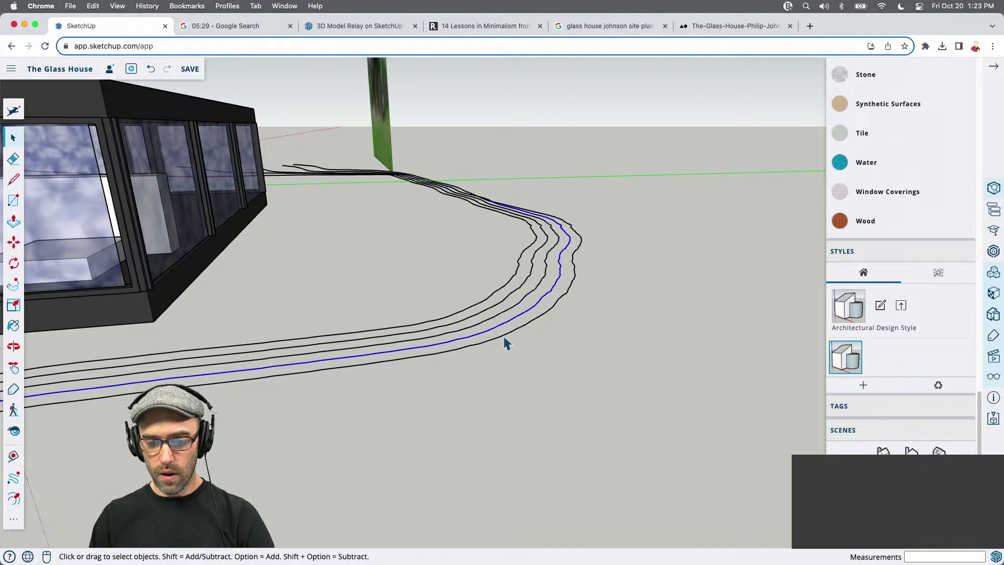
{"action": "key", "text": "m"}
{"action": "left_click", "coordinate": [506, 335]}
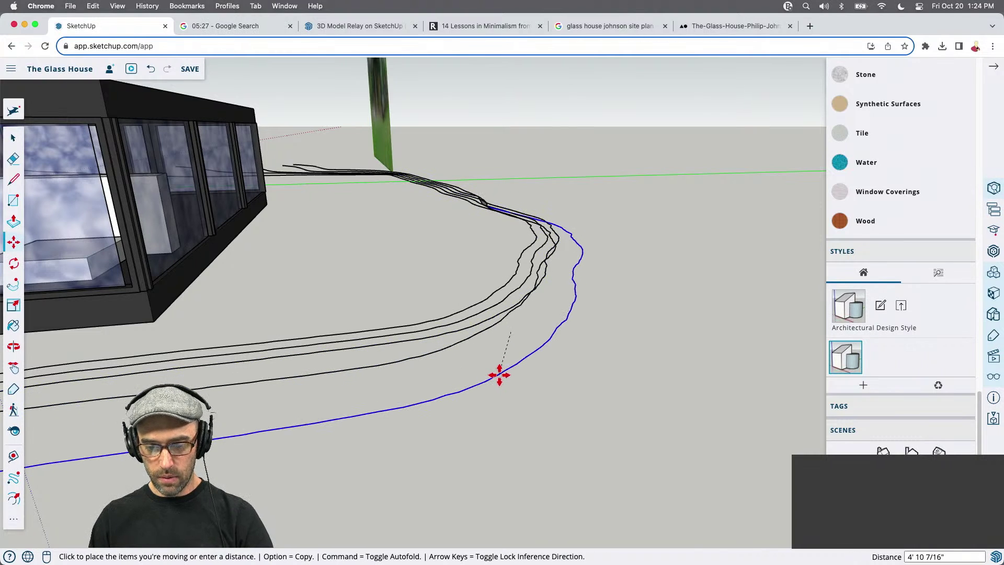
{"action": "key", "text": "space"}
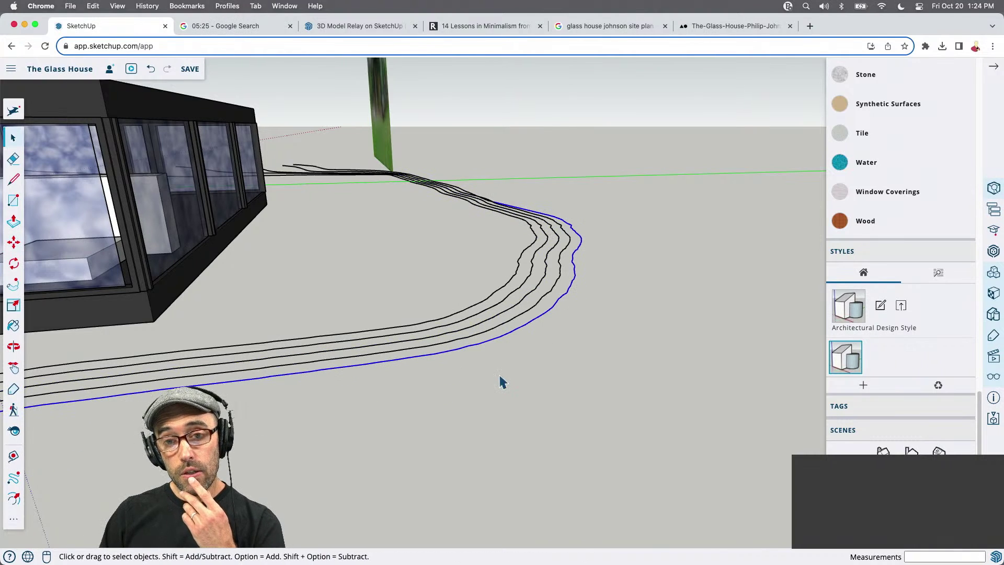
Start a straight line at one walkway curve's end
{"action": "scroll", "coordinate": [575, 330], "scroll_direction": "down", "scroll_amount": 5}
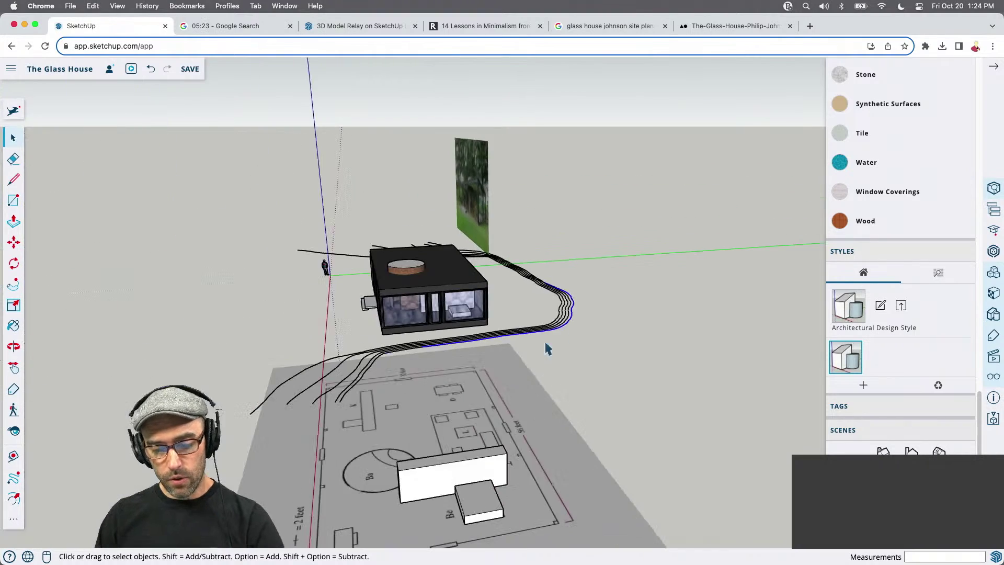
{"action": "key", "text": "l"}
{"action": "scroll", "coordinate": [324, 470], "scroll_direction": "up", "scroll_amount": 5}
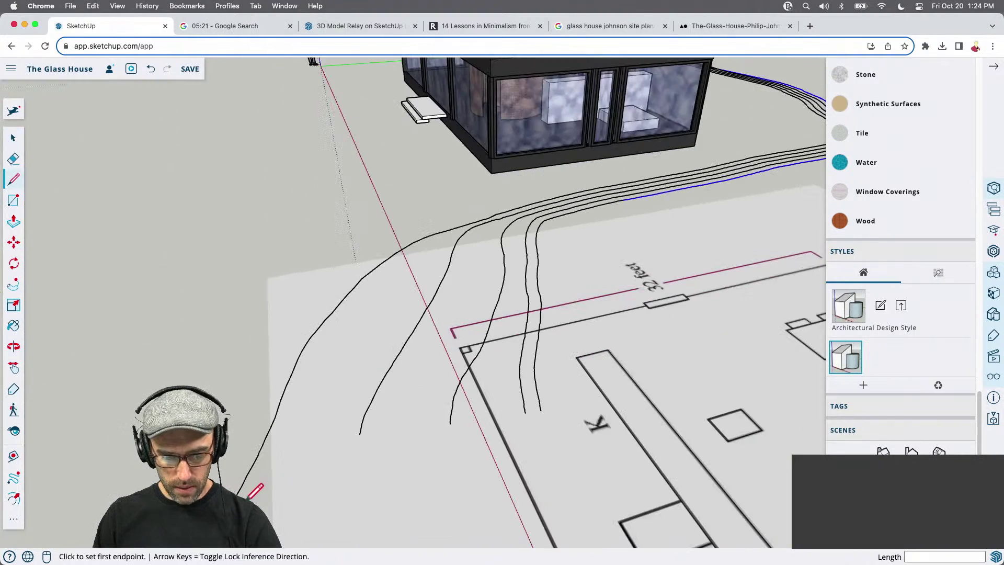
{"action": "left_click", "coordinate": [239, 493]}
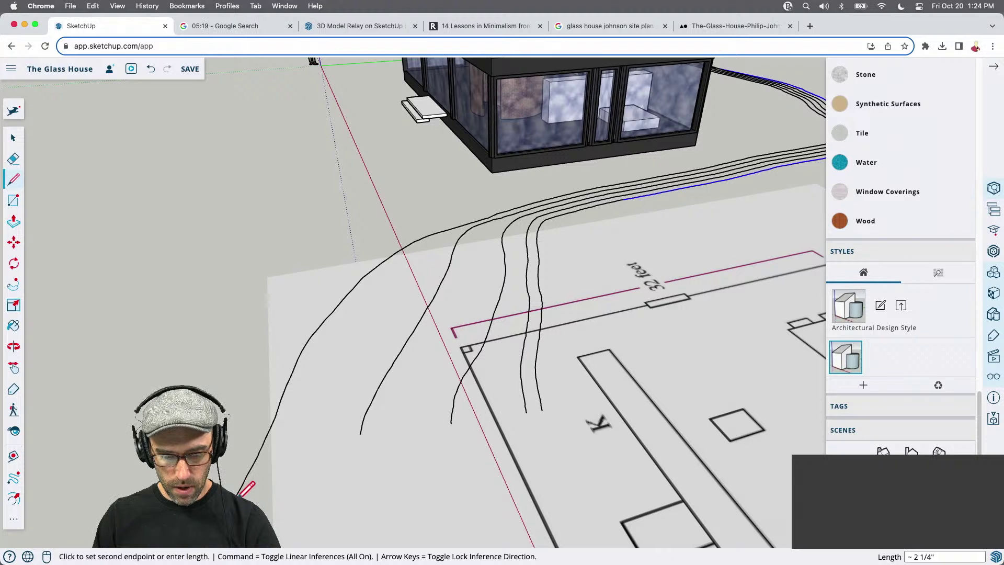
{"action": "scroll", "coordinate": [361, 428], "scroll_direction": "up", "scroll_amount": 2}
Join neighbouring walkway curve ends with short lines across the lower openings
{"action": "left_click", "coordinate": [358, 433]}
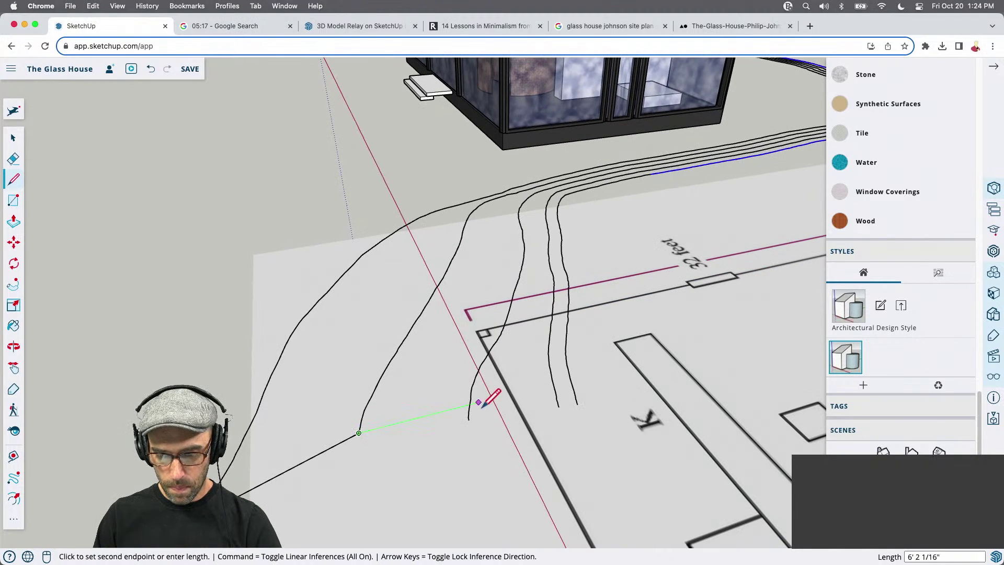
{"action": "scroll", "coordinate": [481, 408], "scroll_direction": "up", "scroll_amount": 2}
{"action": "scroll", "coordinate": [606, 413], "scroll_direction": "up", "scroll_amount": 2}
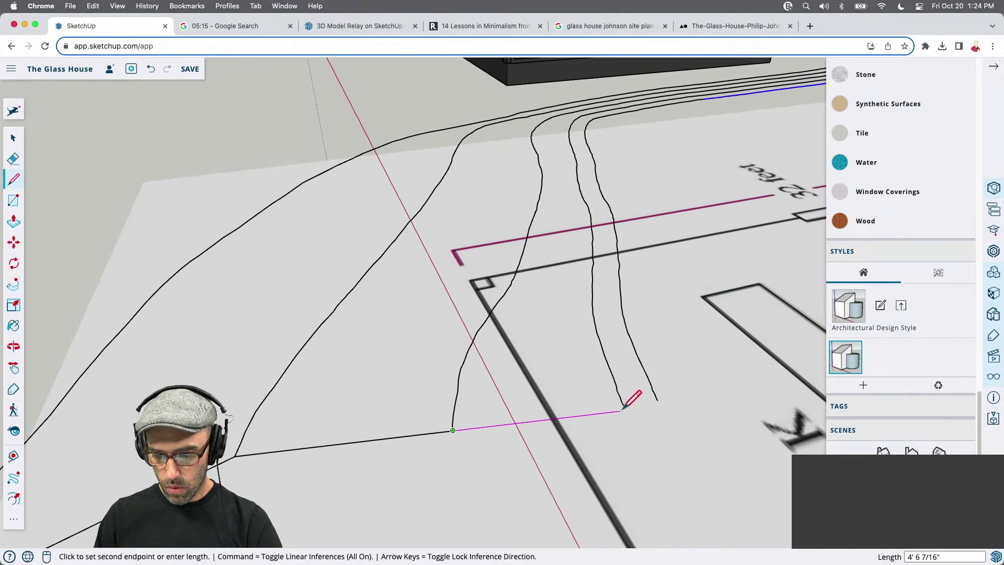
{"action": "left_click", "coordinate": [622, 410]}
{"action": "scroll", "coordinate": [667, 391], "scroll_direction": "up", "scroll_amount": 2}
{"action": "left_click", "coordinate": [650, 407]}
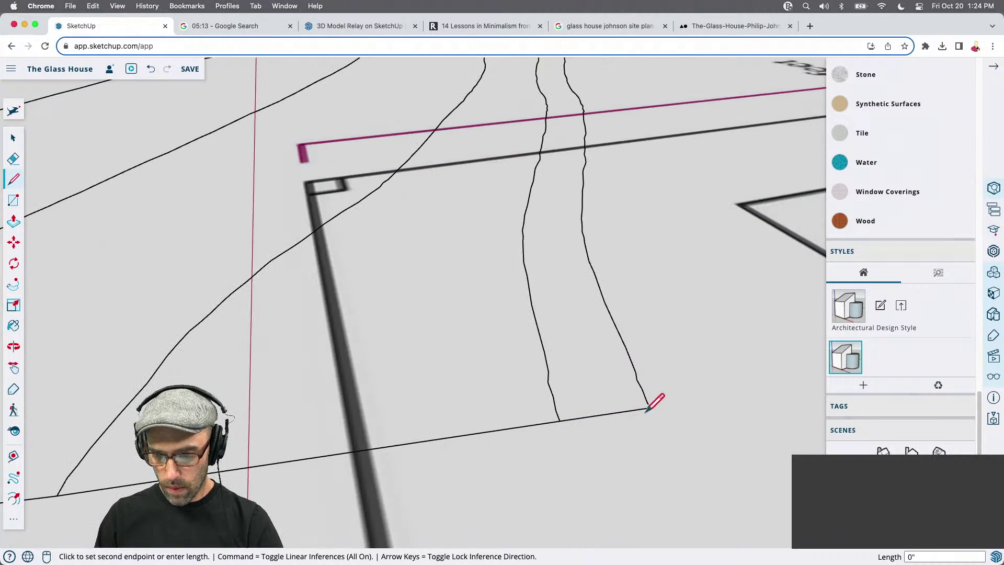
{"action": "key", "text": "Escape"}
{"action": "scroll", "coordinate": [560, 446], "scroll_direction": "down", "scroll_amount": 10}
{"action": "scroll", "coordinate": [390, 307], "scroll_direction": "up", "scroll_amount": 5}
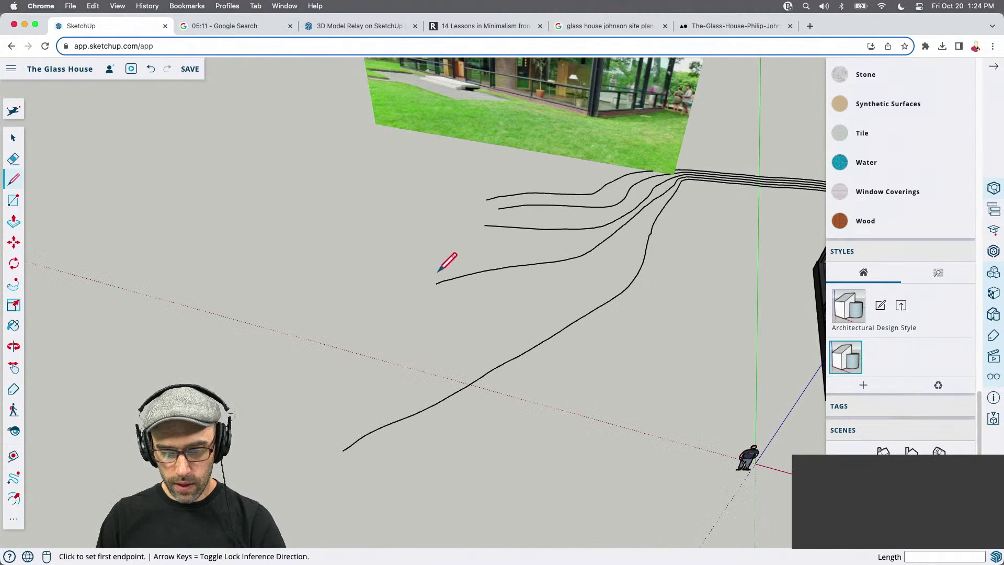
Close the remaining gaps between curve ends so the path outlines fill white
{"action": "left_click", "coordinate": [436, 284]}
{"action": "scroll", "coordinate": [337, 413], "scroll_direction": "up", "scroll_amount": 2}
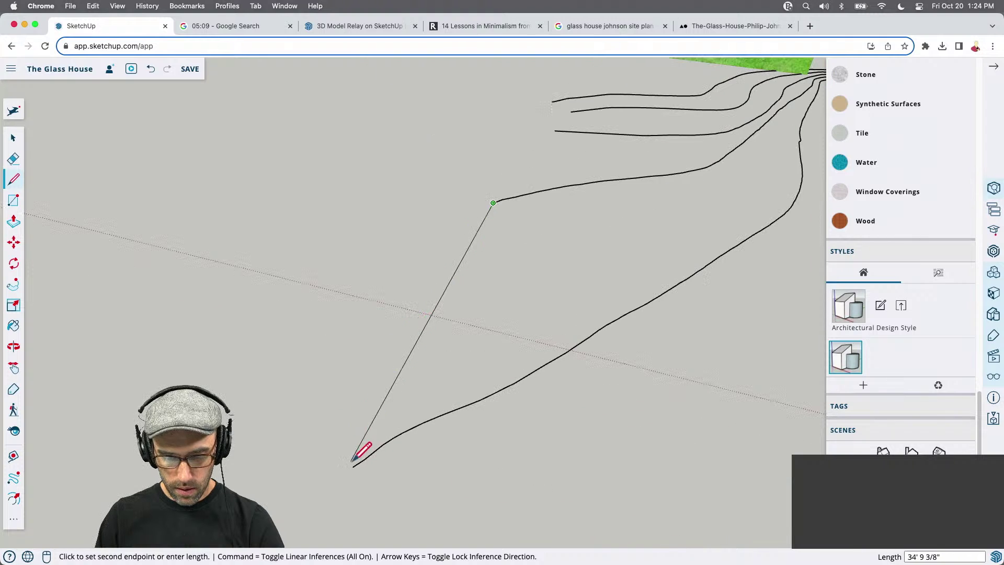
{"action": "left_click", "coordinate": [352, 466]}
{"action": "left_click", "coordinate": [492, 203]}
{"action": "scroll", "coordinate": [565, 107], "scroll_direction": "up", "scroll_amount": 2}
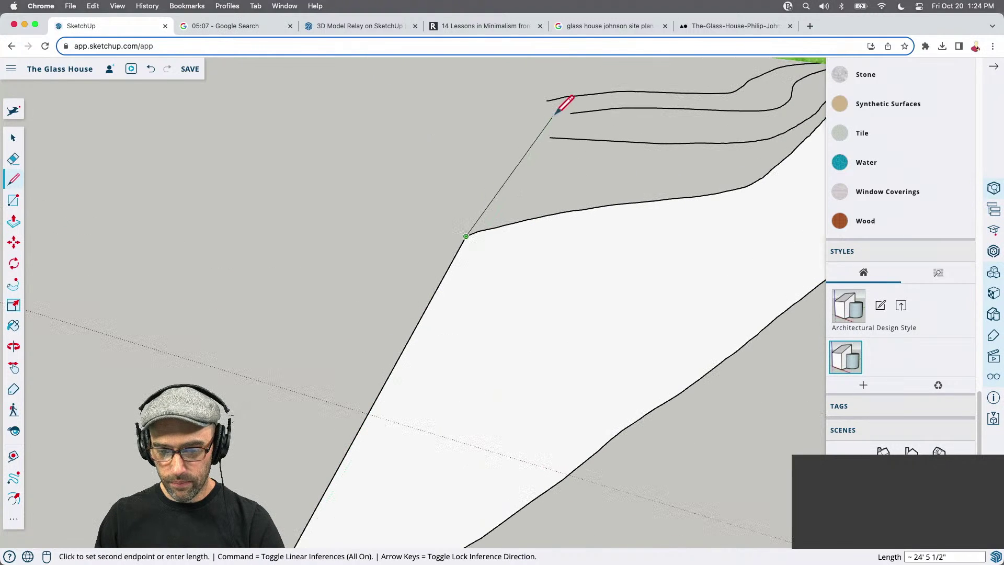
{"action": "left_click", "coordinate": [551, 138]}
{"action": "scroll", "coordinate": [556, 135], "scroll_direction": "down", "scroll_amount": 2}
{"action": "middle_click_drag", "start_coordinate": [555, 135], "coordinate": [519, 199], "text": "shift"}
{"action": "scroll", "coordinate": [519, 162], "scroll_direction": "up", "scroll_amount": 2}
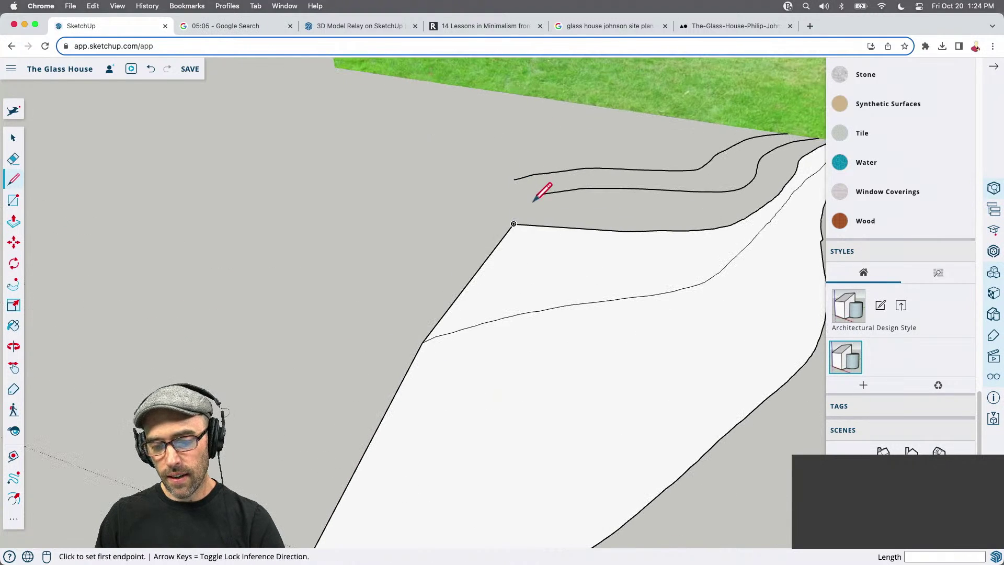
{"action": "left_click", "coordinate": [539, 193]}
{"action": "left_click", "coordinate": [514, 224]}
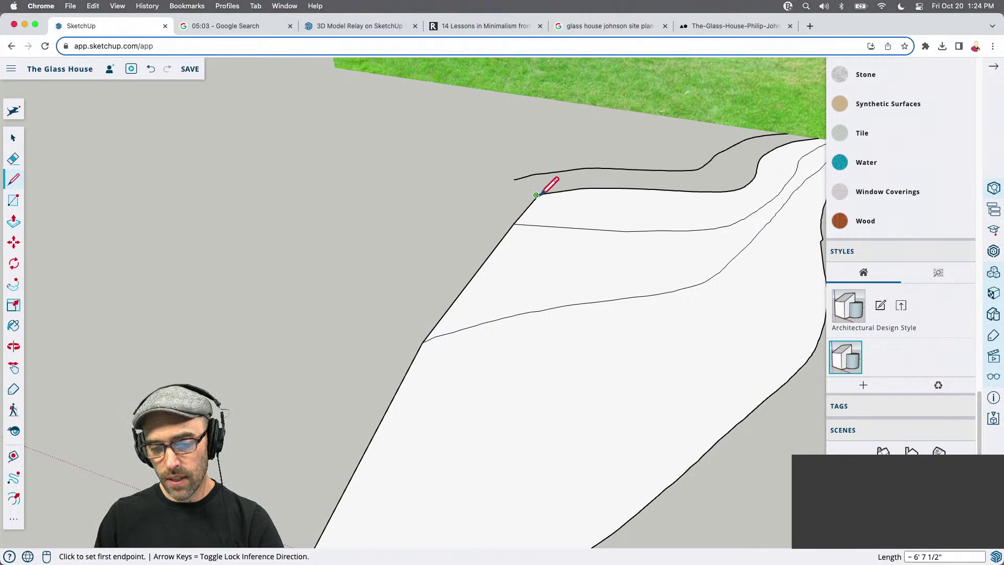
{"action": "scroll", "coordinate": [514, 180], "scroll_direction": "down", "scroll_amount": 6}
Orbit around the house to check the filled walkway faces from above
{"action": "key", "text": "space"}
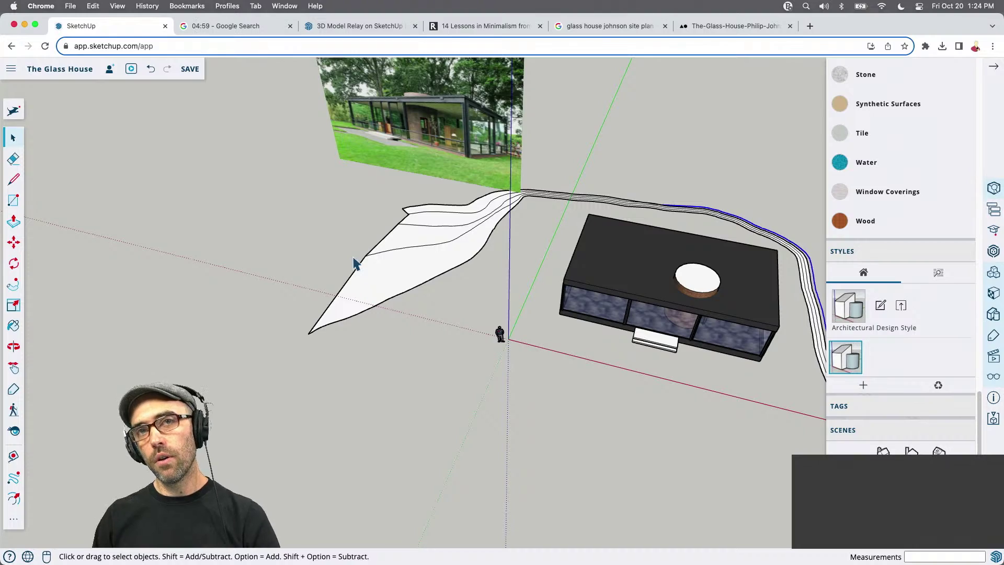
{"action": "middle_click_drag", "start_coordinate": [353, 263], "coordinate": [511, 340]}
{"action": "scroll", "coordinate": [632, 322], "scroll_direction": "up", "scroll_amount": 10}
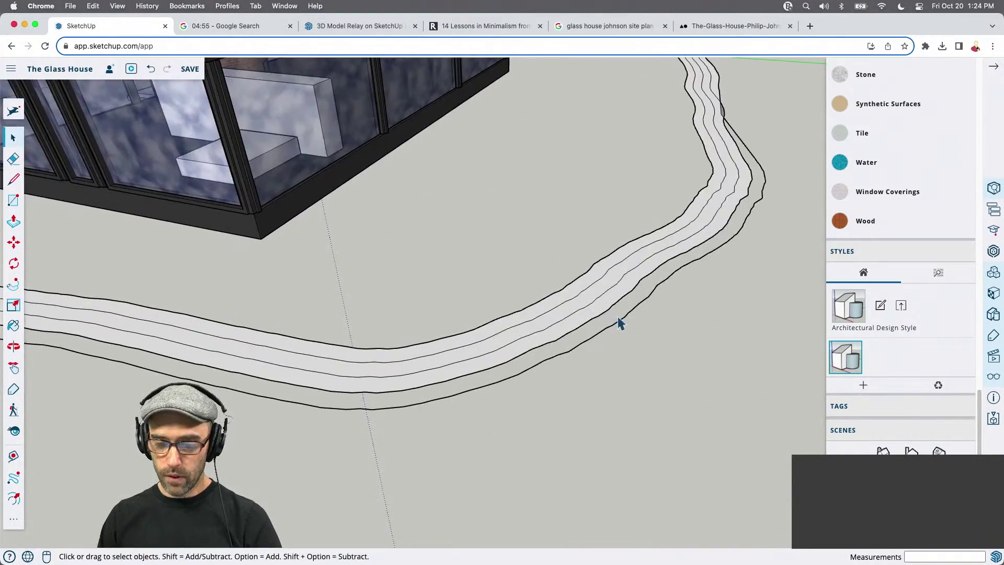
{"action": "middle_click_drag", "start_coordinate": [618, 325], "coordinate": [621, 369], "text": "shift"}
{"action": "scroll", "coordinate": [621, 369], "scroll_direction": "down", "scroll_amount": 8}
{"action": "middle_click_drag", "start_coordinate": [463, 380], "coordinate": [432, 339]}
{"action": "scroll", "coordinate": [476, 374], "scroll_direction": "up", "scroll_amount": 5}
Hide the site plan image
{"action": "left_click", "coordinate": [432, 337]}
{"action": "right_click", "coordinate": [468, 347]}
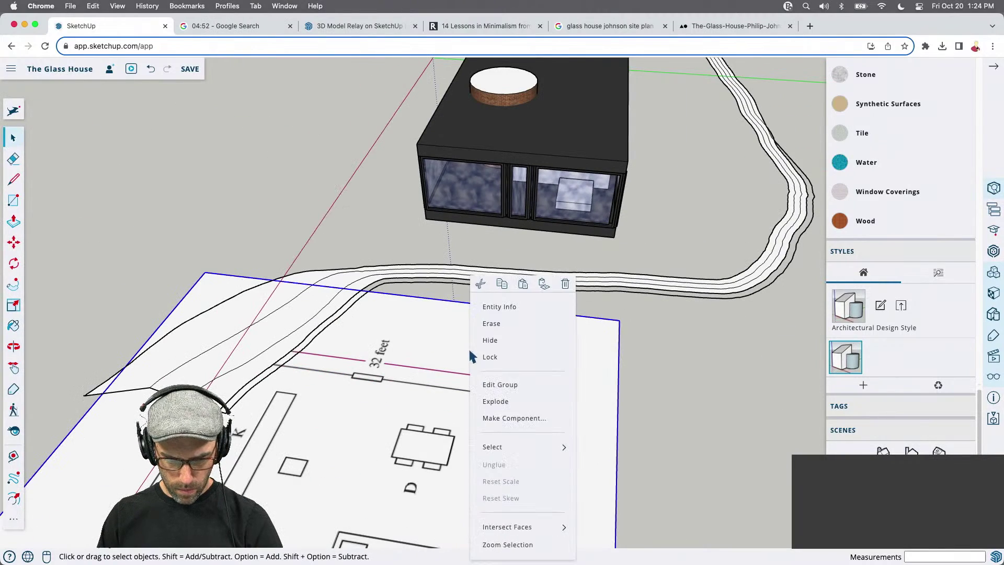
{"action": "left_click", "coordinate": [490, 325]}
{"action": "scroll", "coordinate": [231, 407], "scroll_direction": "up", "scroll_amount": 3}
{"action": "scroll", "coordinate": [248, 418], "scroll_direction": "up", "scroll_amount": 3}
Close the path's lower-left corner with a straight line
{"action": "key", "text": "l"}
{"action": "left_click", "coordinate": [215, 376]}
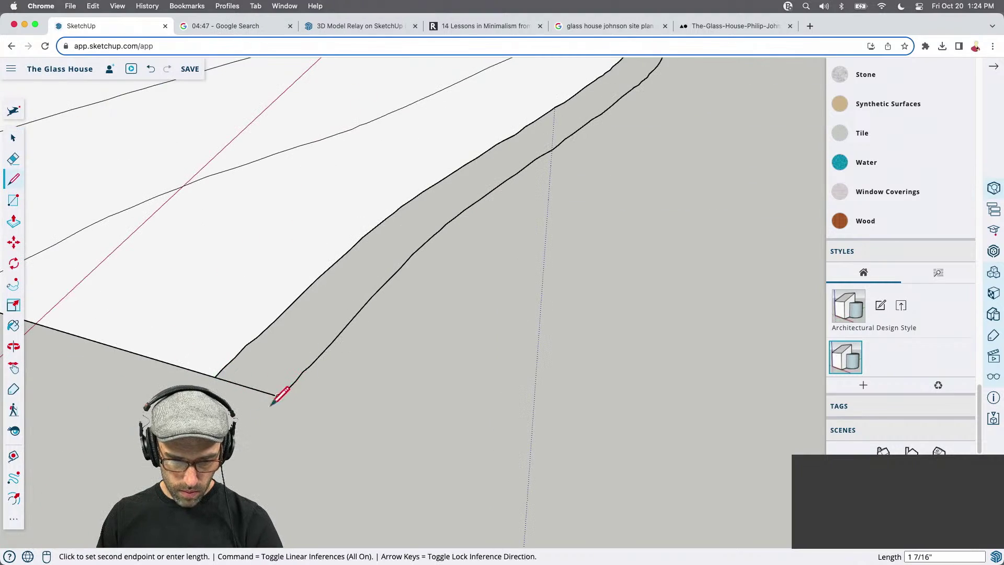
{"action": "left_click", "coordinate": [285, 391]}
{"action": "key", "text": "space"}
{"action": "scroll", "coordinate": [293, 397], "scroll_direction": "down", "scroll_amount": 10}
{"action": "scroll", "coordinate": [610, 309], "scroll_direction": "up", "scroll_amount": 10}
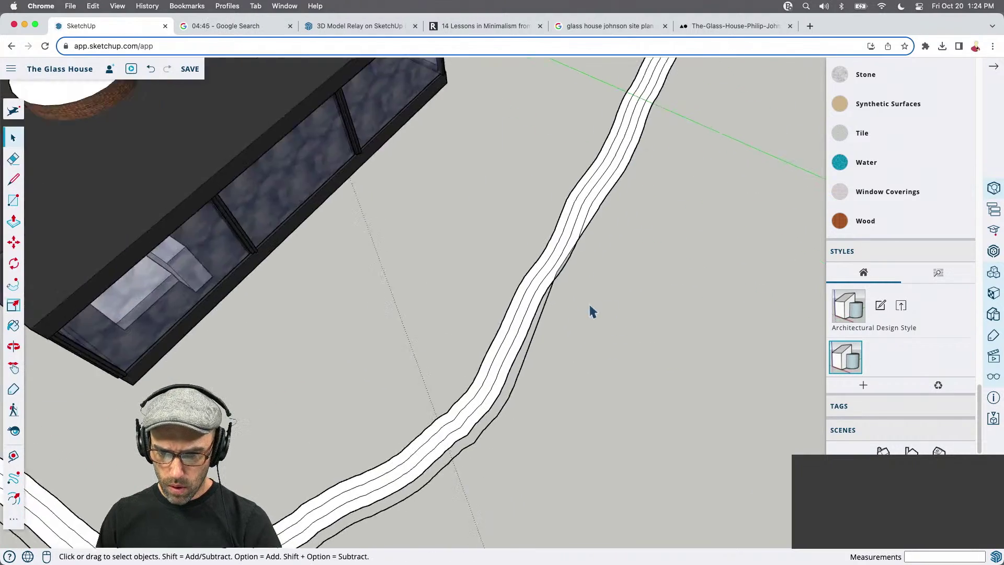
Erase the edge splitting the path faces, restoring the accidentally erased stray line
{"action": "key", "text": "e"}
{"action": "left_click", "coordinate": [544, 238]}
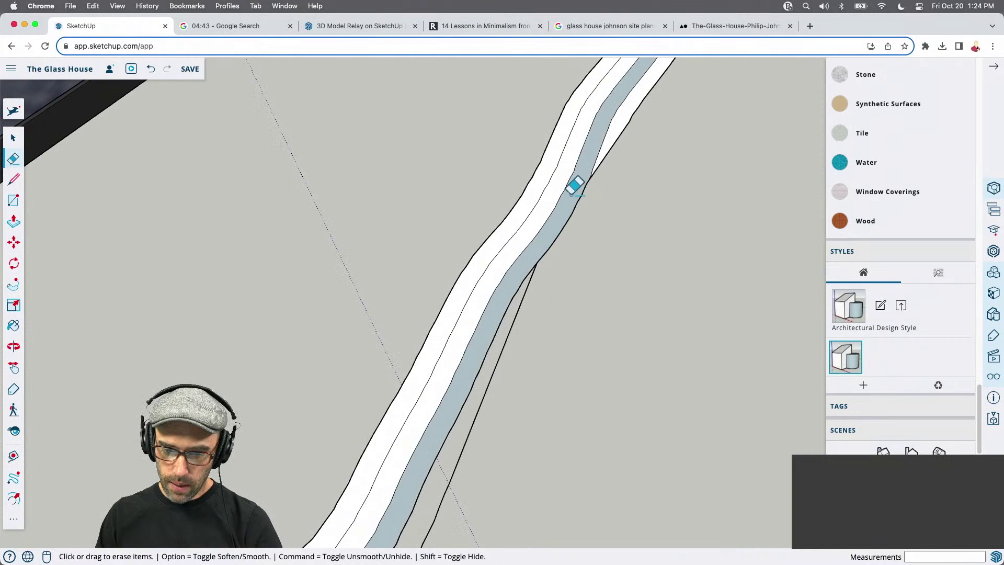
{"action": "left_click", "coordinate": [527, 285]}
{"action": "scroll", "coordinate": [455, 307], "scroll_direction": "down", "scroll_amount": 2}
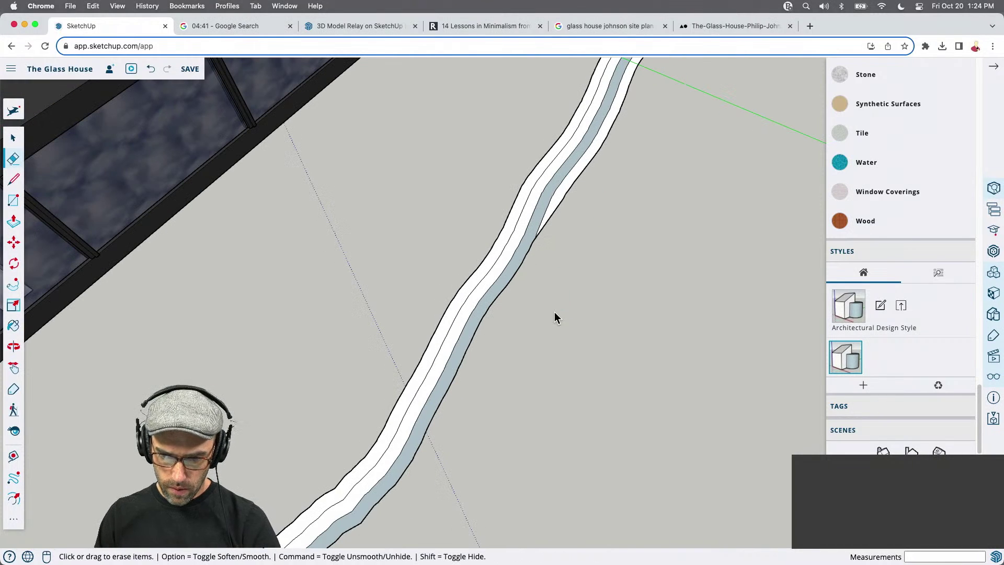
{"action": "key", "text": "super+z"}
{"action": "scroll", "coordinate": [546, 348], "scroll_direction": "up", "scroll_amount": 1}
Sketch a freehand curve out from the path edge to close a new face
{"action": "key", "text": "a"}
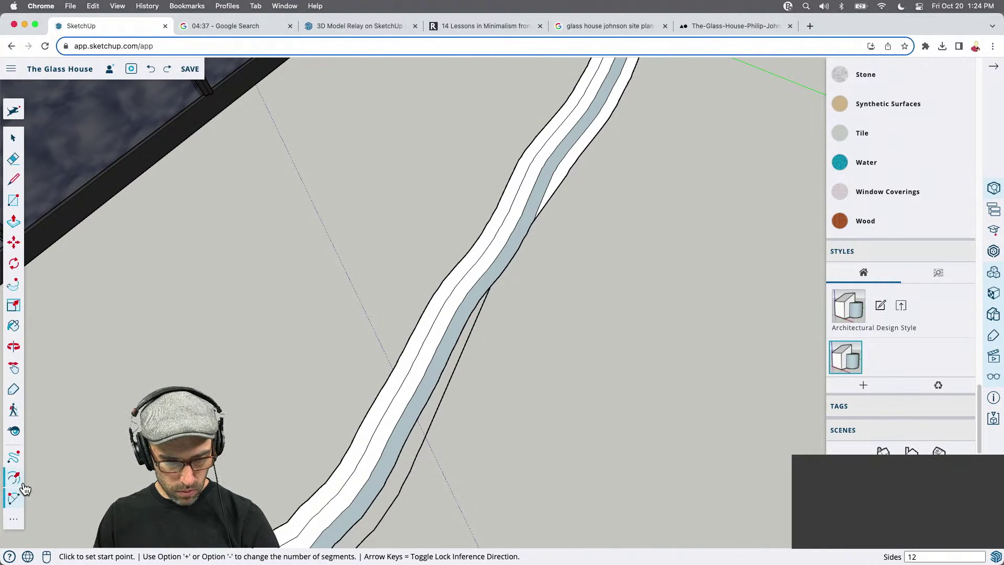
{"action": "left_click", "coordinate": [14, 457]}
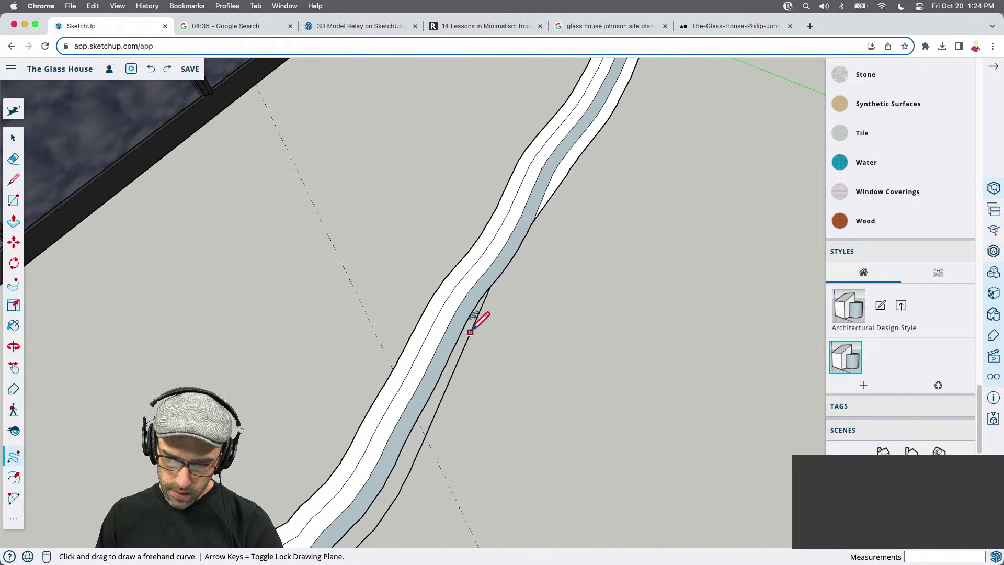
{"action": "left_click_drag", "start_coordinate": [470, 332], "coordinate": [516, 281]}
{"action": "left_click_drag", "start_coordinate": [588, 148], "coordinate": [587, 149]}
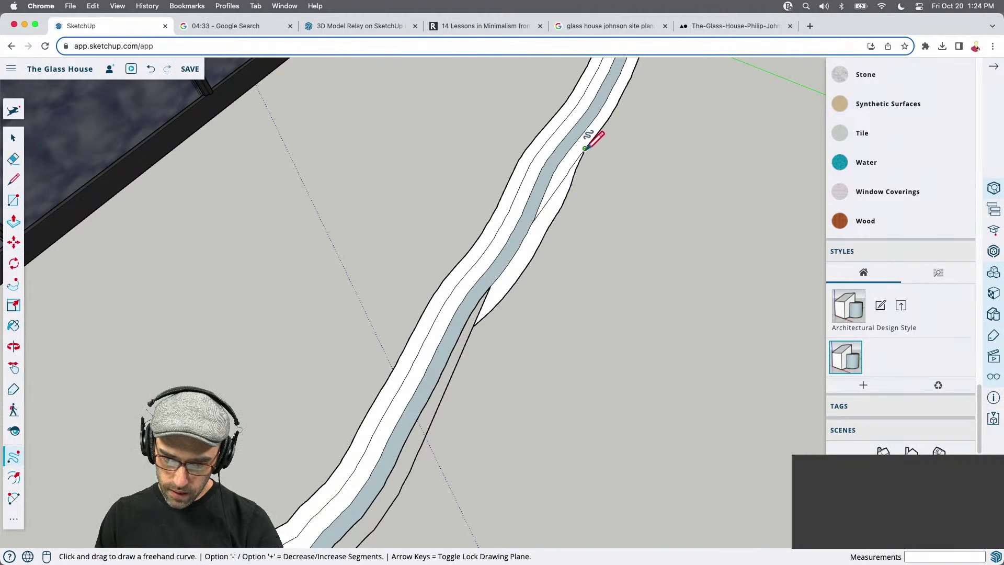
Draw a short line across the path's inner edge
{"action": "key", "text": "e"}
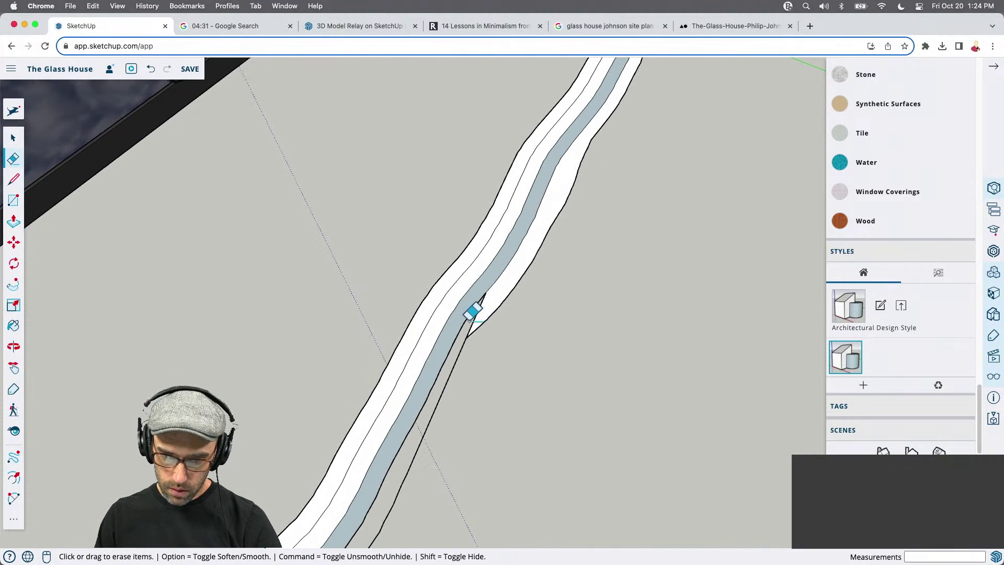
{"action": "key", "text": "l"}
{"action": "scroll", "coordinate": [463, 328], "scroll_direction": "up", "scroll_amount": 3}
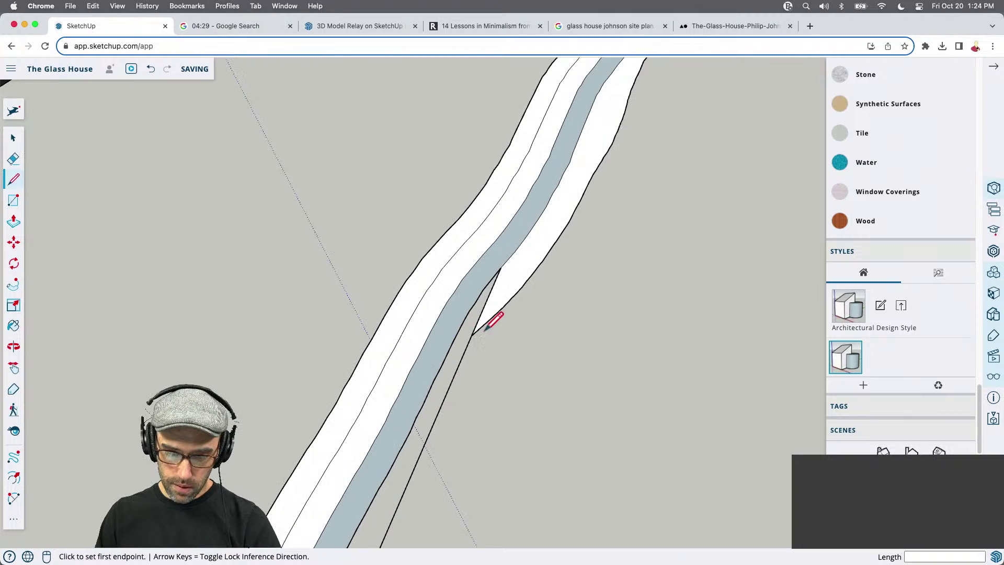
{"action": "left_click", "coordinate": [471, 335]}
{"action": "key", "text": "space"}
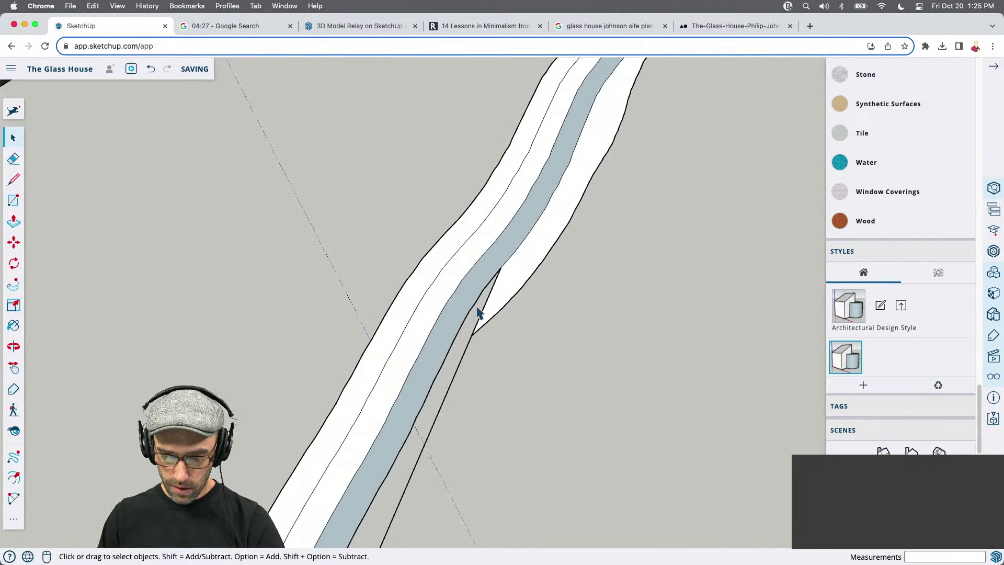
{"action": "scroll", "coordinate": [462, 361], "scroll_direction": "down", "scroll_amount": 5}
{"action": "key", "text": "l"}
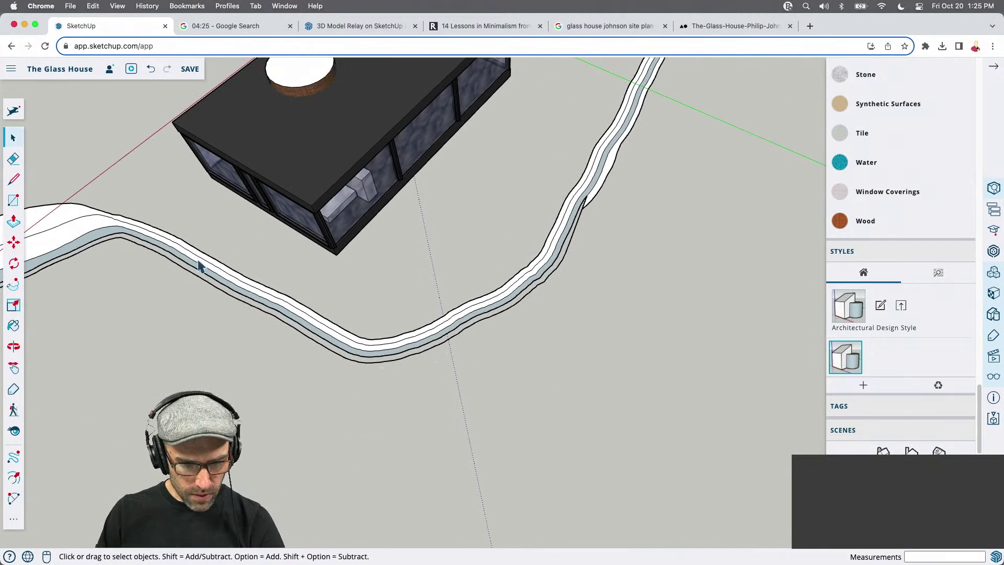
{"action": "scroll", "coordinate": [110, 238], "scroll_direction": "up", "scroll_amount": 6}
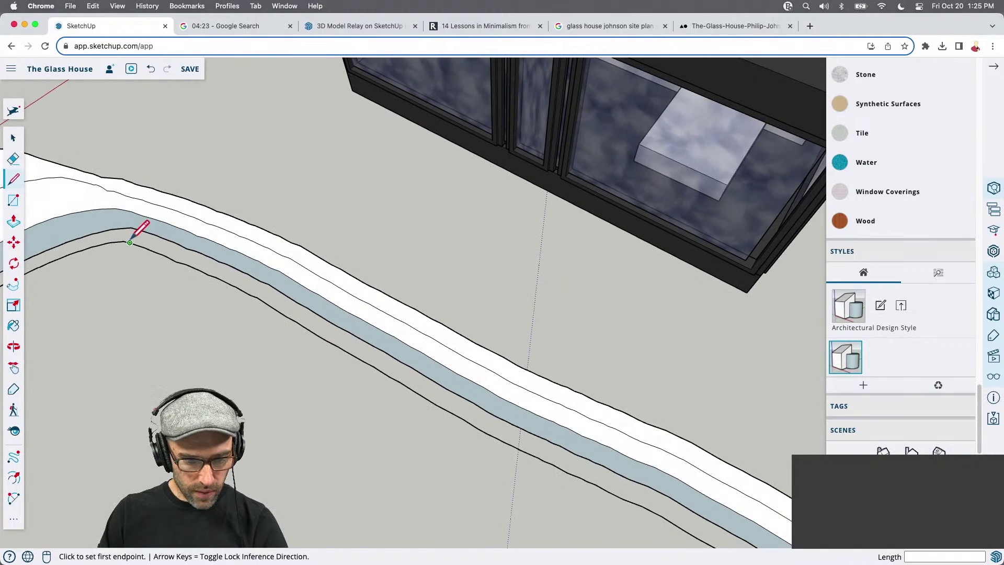
{"action": "left_click", "coordinate": [111, 242]}
{"action": "scroll", "coordinate": [130, 232], "scroll_direction": "up", "scroll_amount": 3}
{"action": "left_click", "coordinate": [132, 233]}
{"action": "scroll", "coordinate": [133, 238], "scroll_direction": "up", "scroll_amount": 6}
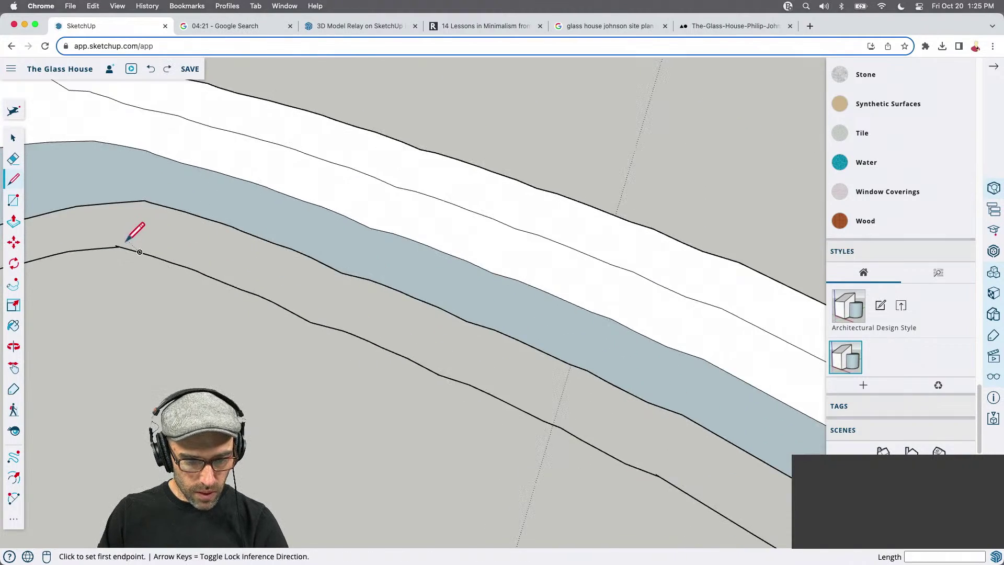
{"action": "scroll", "coordinate": [132, 245], "scroll_direction": "up", "scroll_amount": 3}
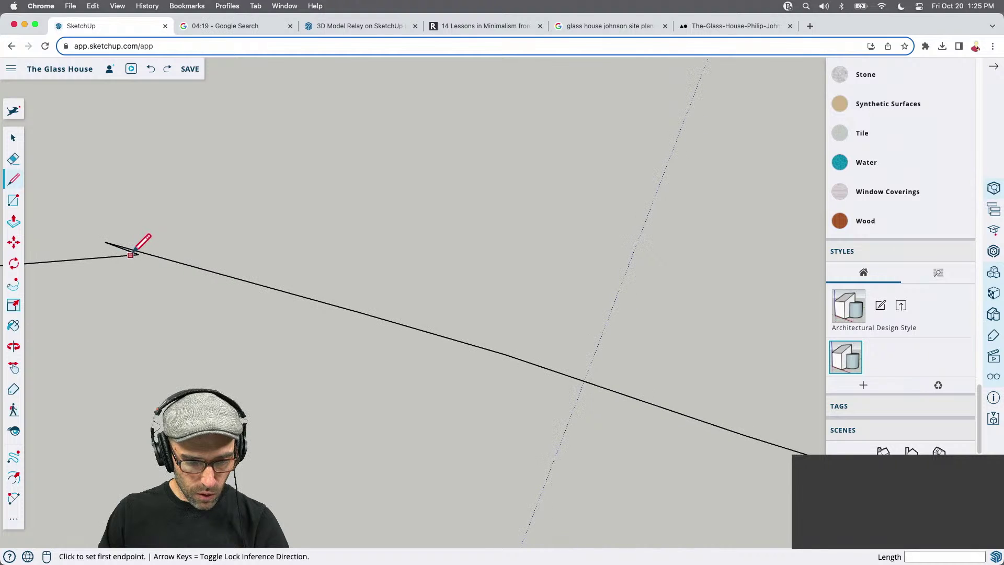
Erase the stray short edge near the path vertex
{"action": "left_click", "coordinate": [139, 253]}
{"action": "key", "text": "e"}
{"action": "left_click", "coordinate": [122, 247]}
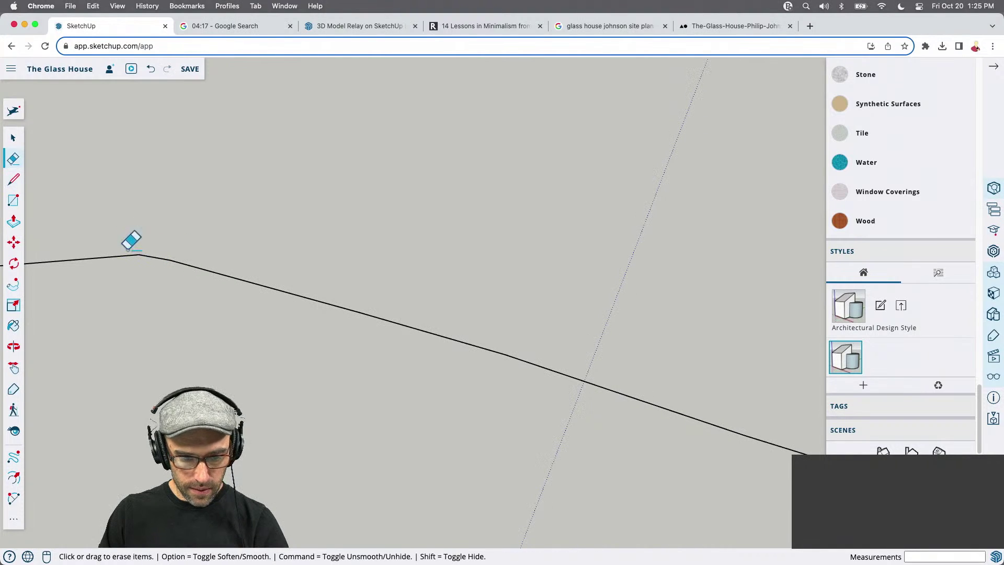
{"action": "key", "text": "space"}
{"action": "scroll", "coordinate": [188, 246], "scroll_direction": "down", "scroll_amount": 2}
Connect the inner strip's edge vertex to the outermost curve, then select the new face
{"action": "key", "text": "l"}
{"action": "left_click", "coordinate": [152, 250]}
{"action": "scroll", "coordinate": [269, 219], "scroll_direction": "down", "scroll_amount": 3}
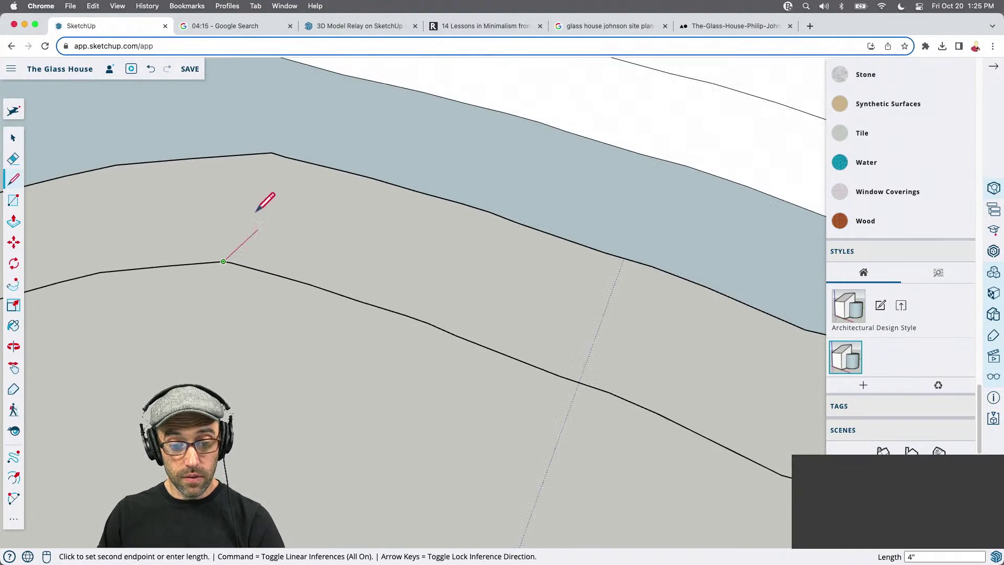
{"action": "left_click", "coordinate": [272, 153]}
{"action": "scroll", "coordinate": [276, 190], "scroll_direction": "down", "scroll_amount": 6}
{"action": "key", "text": "space"}
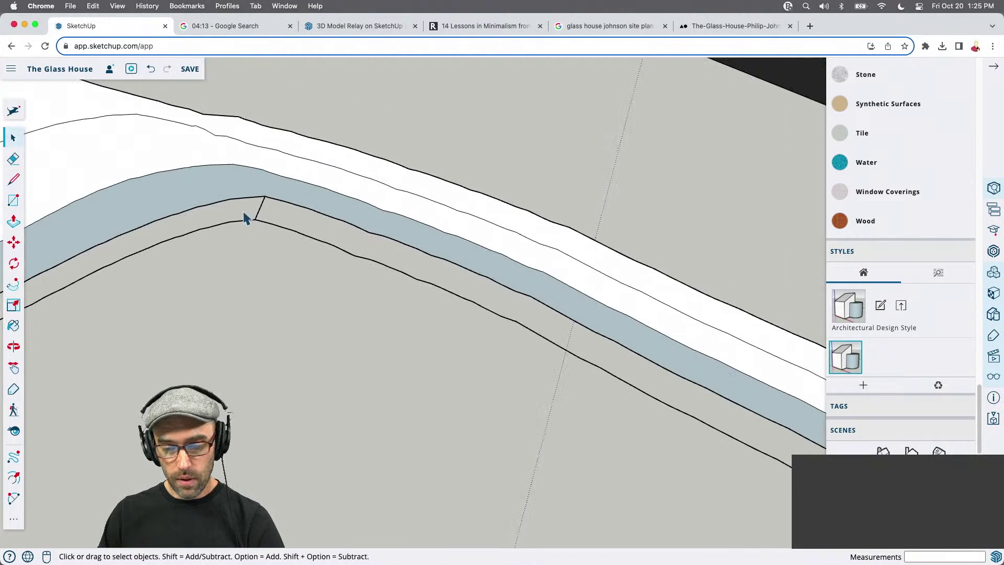
{"action": "scroll", "coordinate": [214, 269], "scroll_direction": "up", "scroll_amount": 5}
{"action": "key", "text": "e"}
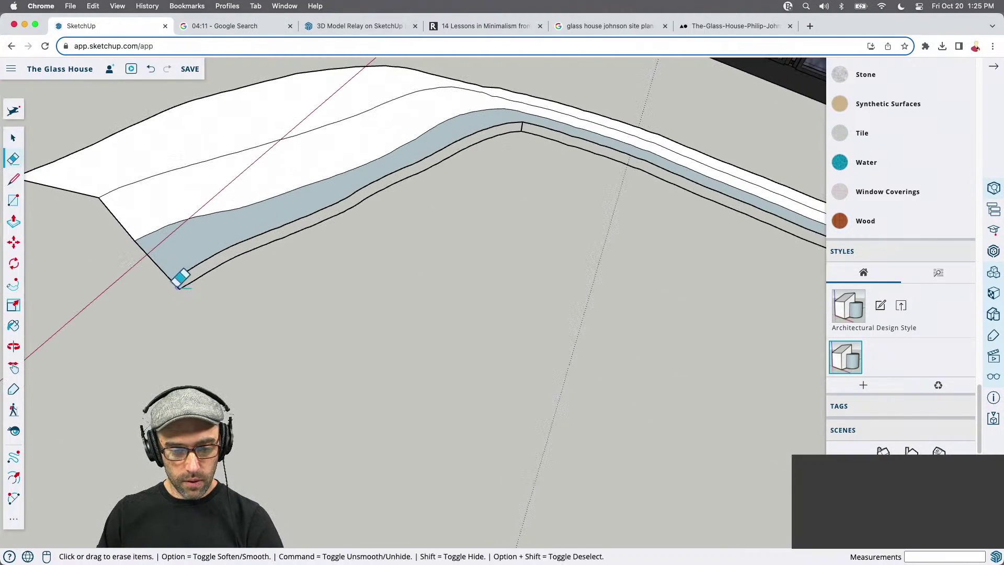
{"action": "key", "text": "space"}
{"action": "left_click", "coordinate": [179, 264]}
Dismiss the face's context menu and draw a line closing the walkway's corner gap
{"action": "right_click", "coordinate": [175, 255]}
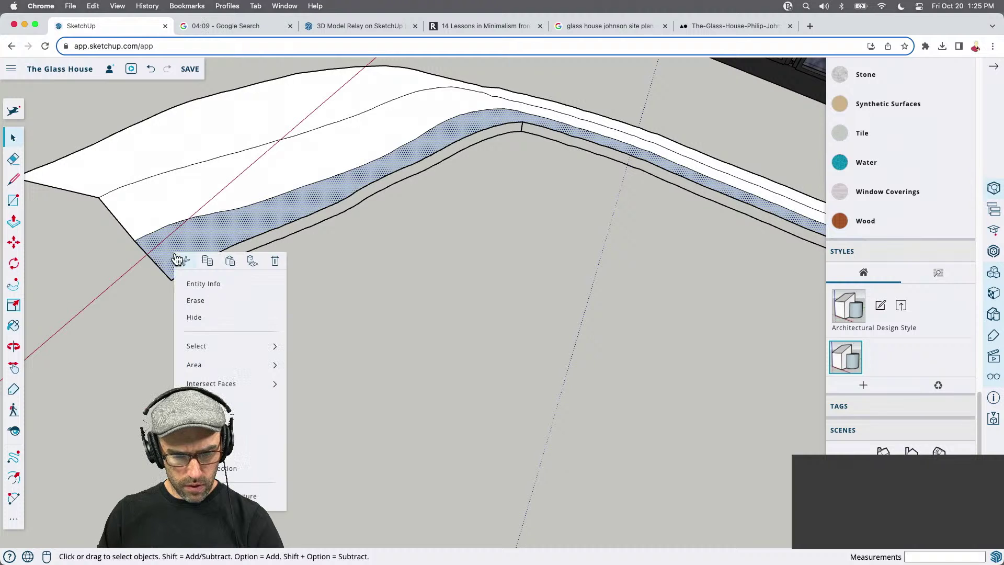
{"action": "key", "text": "Escape"}
{"action": "scroll", "coordinate": [169, 275], "scroll_direction": "up", "scroll_amount": 3}
{"action": "key", "text": "l"}
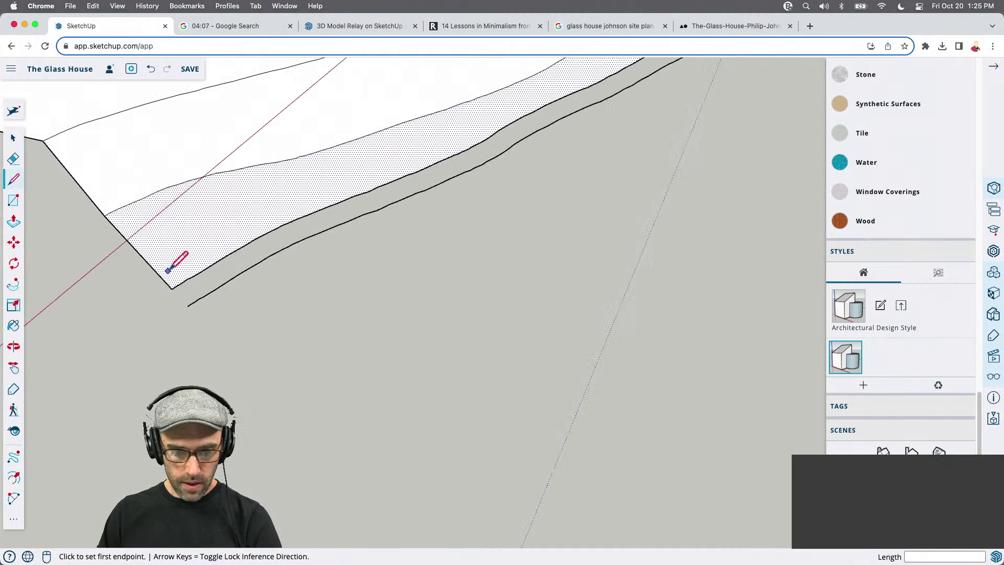
{"action": "left_click", "coordinate": [171, 289]}
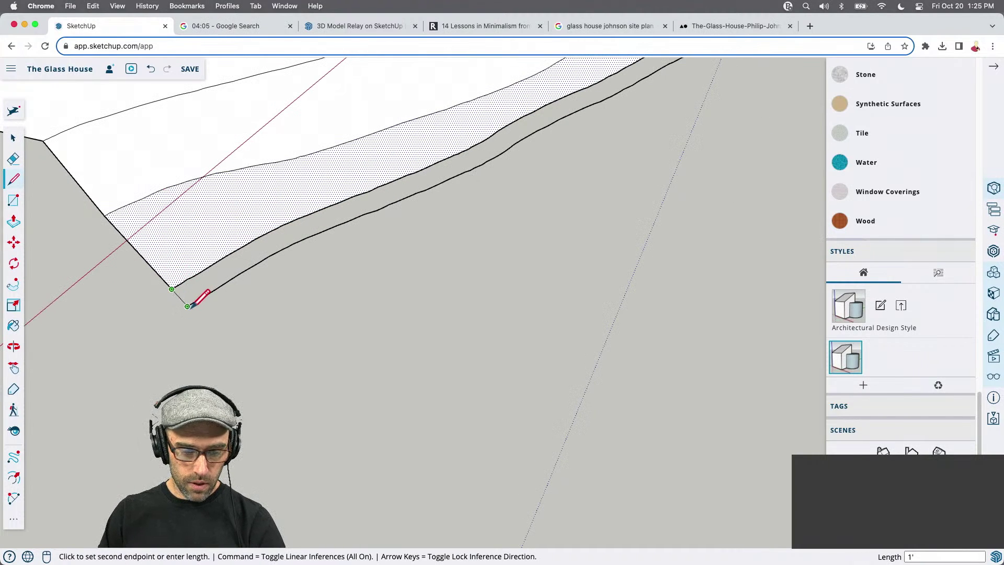
{"action": "left_click", "coordinate": [187, 306]}
Draw cross lines over two more open walkway strips to form faces
{"action": "scroll", "coordinate": [108, 303], "scroll_direction": "down", "scroll_amount": 5}
{"action": "scroll", "coordinate": [194, 270], "scroll_direction": "down", "scroll_amount": 5}
{"action": "scroll", "coordinate": [664, 366], "scroll_direction": "up", "scroll_amount": 6}
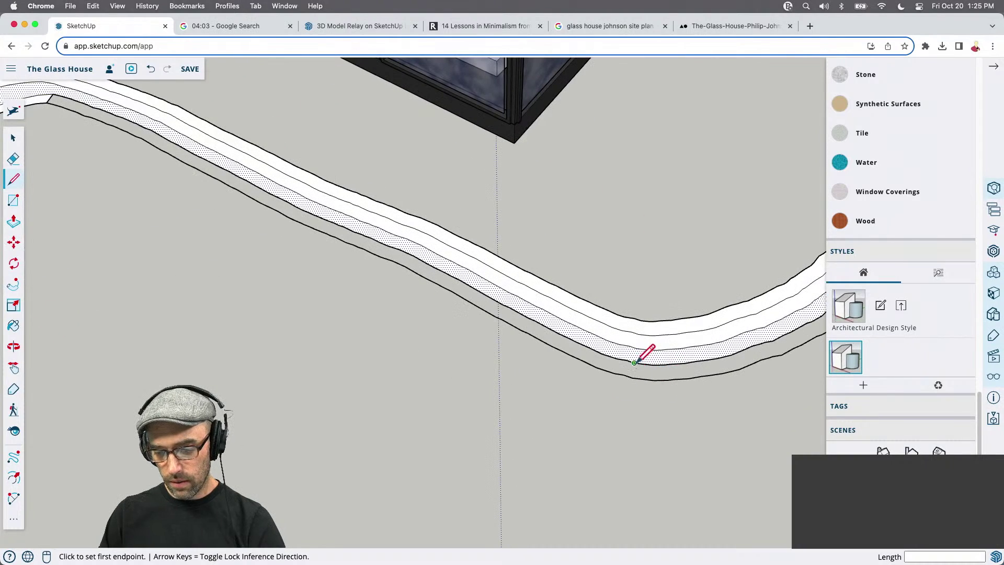
{"action": "left_click", "coordinate": [634, 362]}
{"action": "left_click", "coordinate": [643, 378]}
{"action": "middle_click_drag", "start_coordinate": [643, 378], "coordinate": [214, 196]}
{"action": "left_click", "coordinate": [337, 256]}
{"action": "left_click", "coordinate": [348, 245]}
Draw another line across the path to close a face, then orbit along the walkway
{"action": "scroll", "coordinate": [209, 191], "scroll_direction": "up", "scroll_amount": 3}
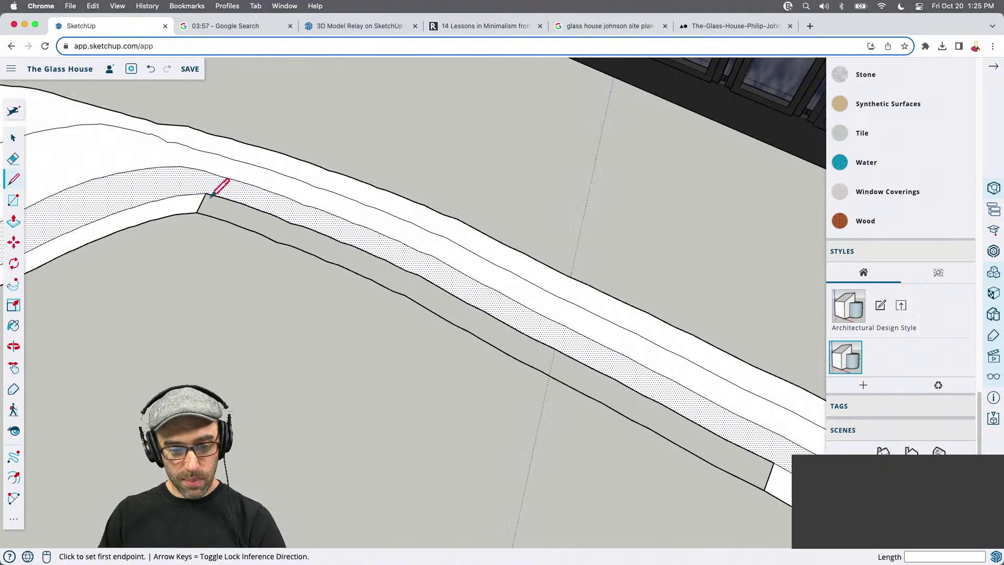
{"action": "left_click", "coordinate": [283, 240]}
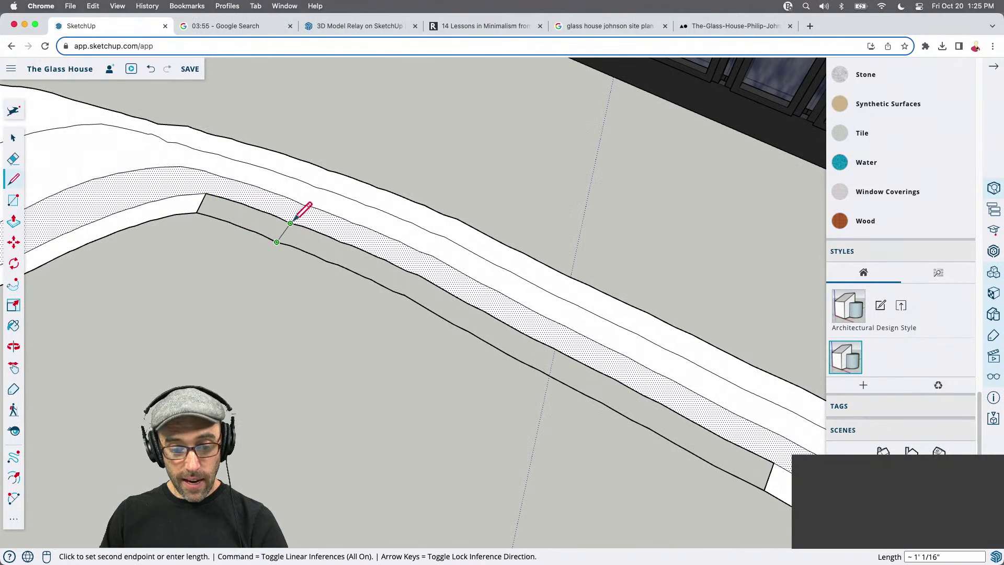
{"action": "left_click", "coordinate": [290, 223]}
{"action": "key", "text": "space"}
{"action": "mouse_move", "coordinate": [284, 215]}
{"action": "middle_mouse_down"}
{"action": "mouse_move", "coordinate": [408, 292]}
{"action": "mouse_move", "coordinate": [227, 215]}
{"action": "mouse_move", "coordinate": [404, 294]}
{"action": "middle_mouse_up"}
{"action": "key", "text": "e"}
{"action": "key", "text": "space"}
{"action": "key", "text": "l"}
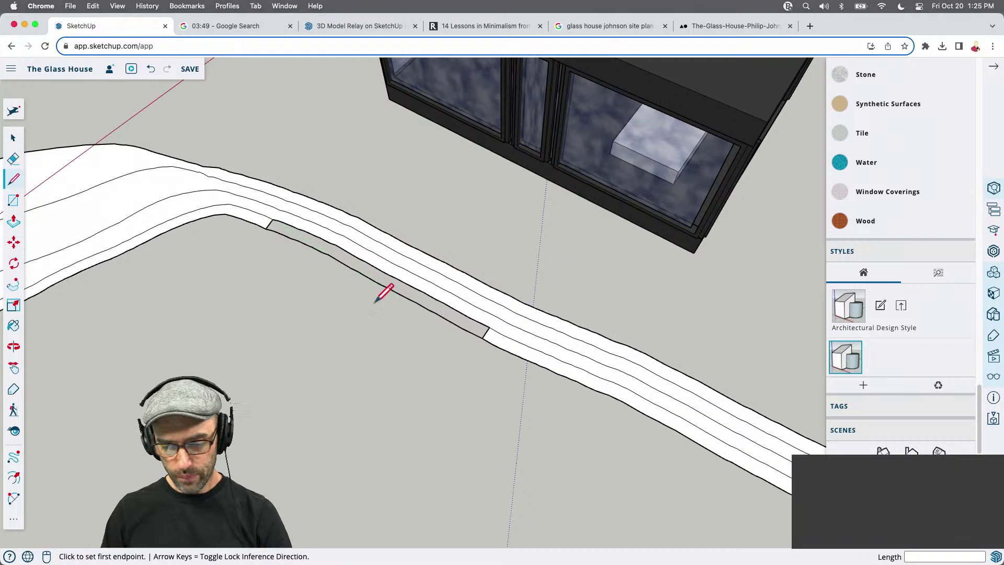
Draw a line from the outer path edge to close a new grey face
{"action": "scroll", "coordinate": [363, 269], "scroll_direction": "up", "scroll_amount": 2}
{"action": "left_click", "coordinate": [380, 283]}
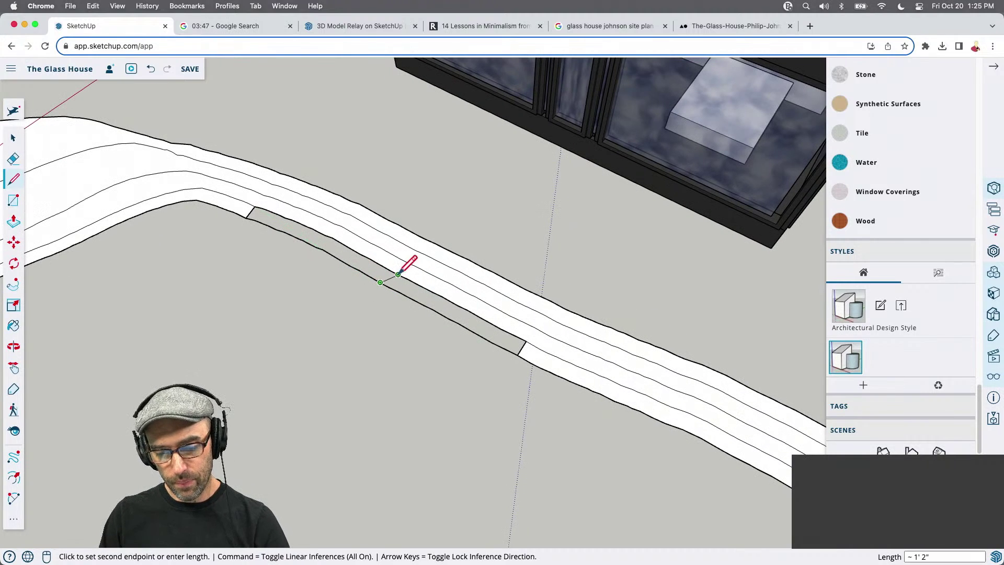
{"action": "left_click", "coordinate": [398, 274]}
{"action": "scroll", "coordinate": [345, 232], "scroll_direction": "up", "scroll_amount": 3}
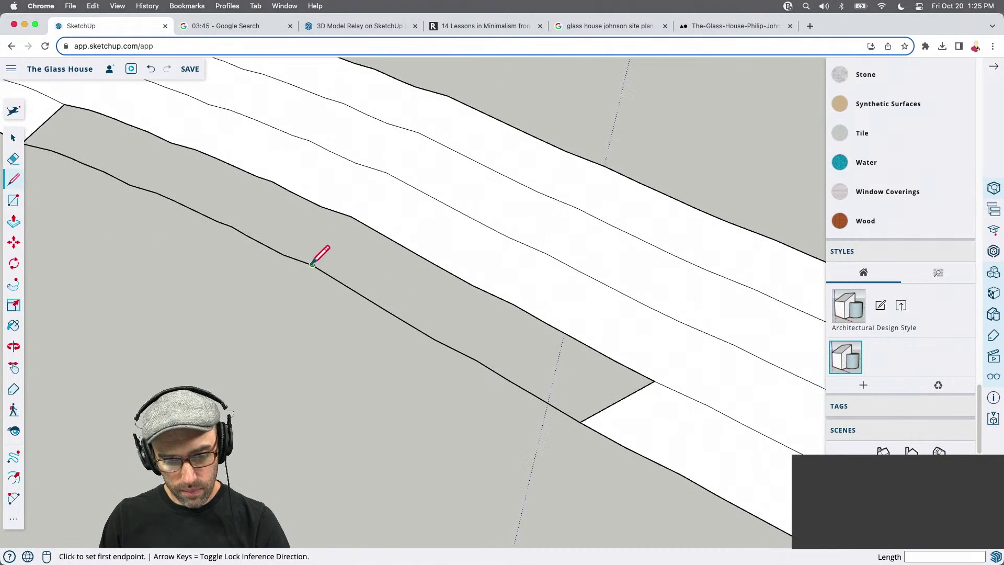
{"action": "scroll", "coordinate": [312, 264], "scroll_direction": "up", "scroll_amount": 5}
{"action": "key", "text": "e"}
{"action": "key", "text": "l"}
Undo a stray line start and draw a line across to split the face
{"action": "left_click", "coordinate": [320, 277]}
{"action": "scroll", "coordinate": [335, 264], "scroll_direction": "down", "scroll_amount": 3}
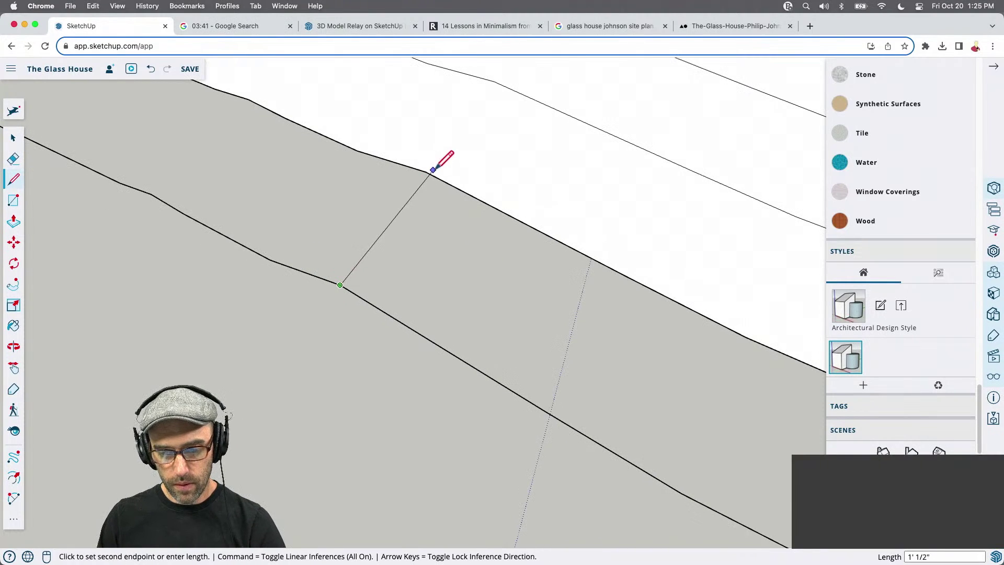
{"action": "scroll", "coordinate": [433, 170], "scroll_direction": "down", "scroll_amount": 2}
{"action": "key", "text": "super+z"}
{"action": "left_click", "coordinate": [386, 226]}
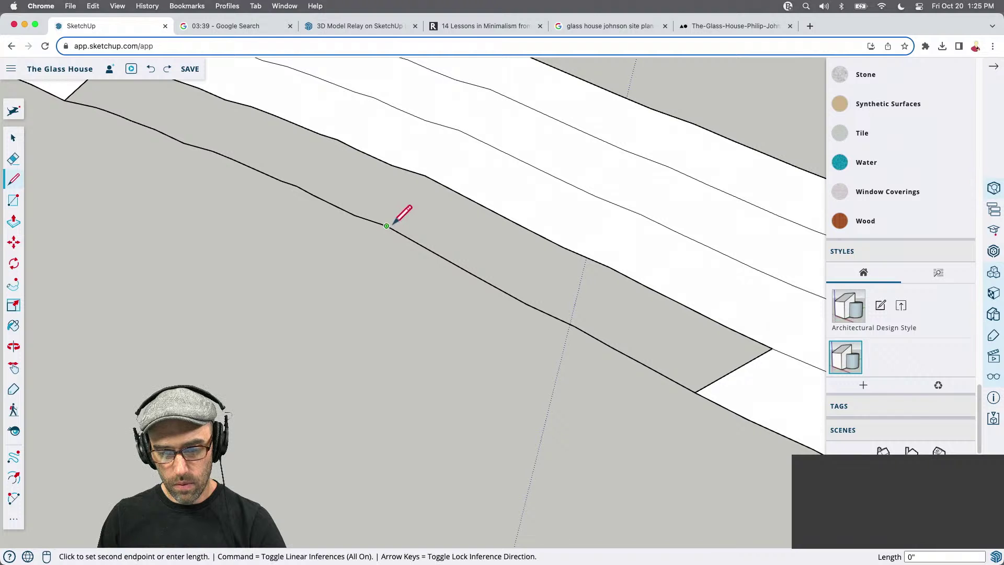
{"action": "left_click", "coordinate": [427, 177]}
{"action": "scroll", "coordinate": [415, 195], "scroll_direction": "down", "scroll_amount": 3}
Erase the short cross line and orbit out to view the whole walkway and house
{"action": "key", "text": "e"}
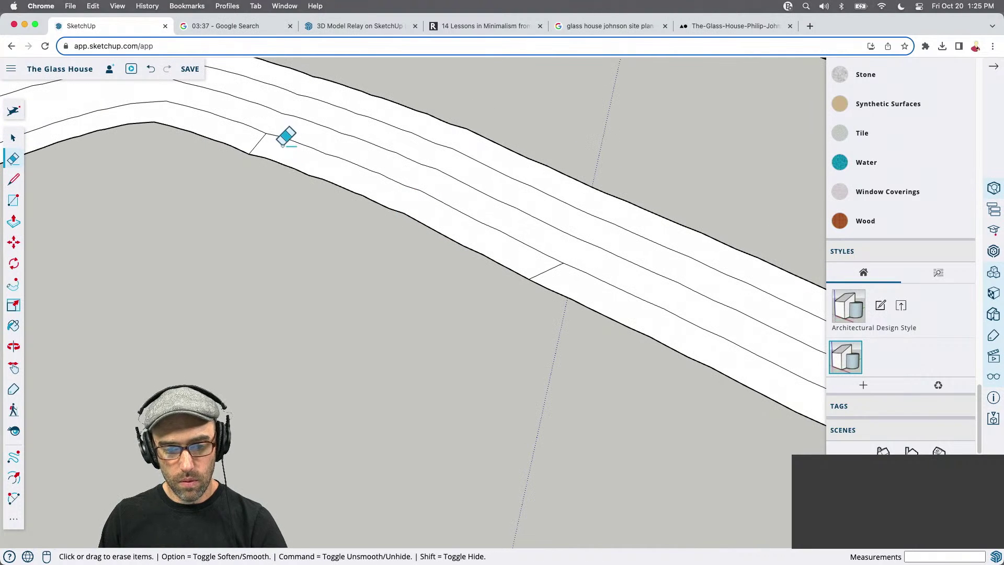
{"action": "left_click", "coordinate": [541, 272]}
{"action": "scroll", "coordinate": [360, 241], "scroll_direction": "down", "scroll_amount": 5}
{"action": "scroll", "coordinate": [356, 264], "scroll_direction": "up", "scroll_amount": 3}
{"action": "scroll", "coordinate": [384, 270], "scroll_direction": "up", "scroll_amount": 3}
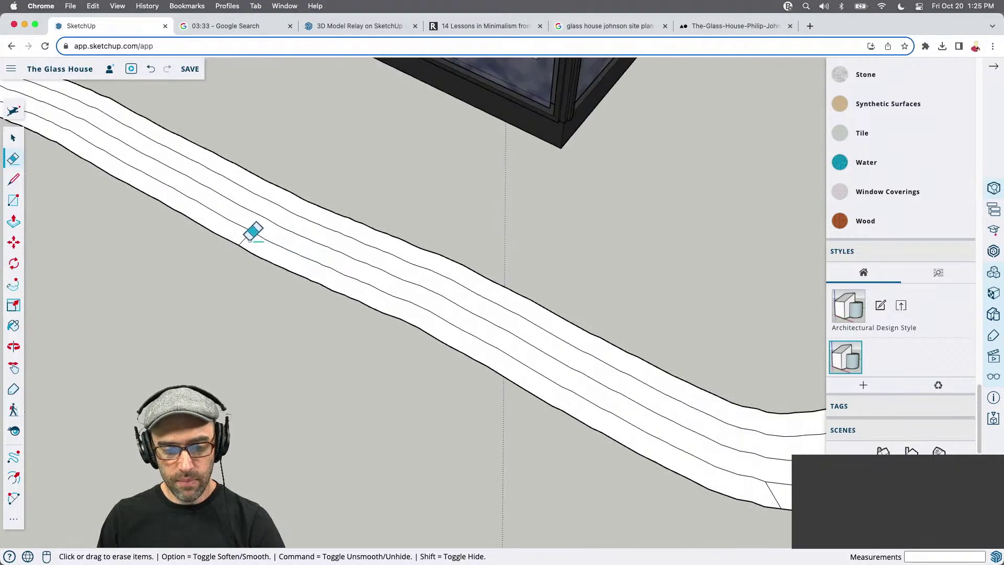
{"action": "scroll", "coordinate": [573, 366], "scroll_direction": "down", "scroll_amount": 3}
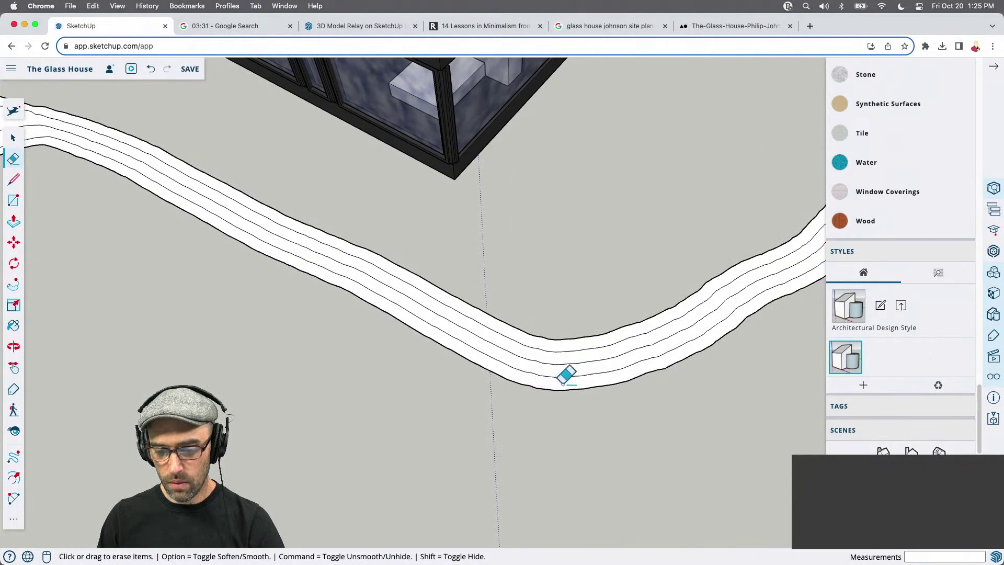
{"action": "middle_click_drag", "start_coordinate": [558, 375], "coordinate": [679, 342]}
{"action": "scroll", "coordinate": [605, 314], "scroll_direction": "down", "scroll_amount": 5}
{"action": "scroll", "coordinate": [439, 370], "scroll_direction": "down", "scroll_amount": 3}
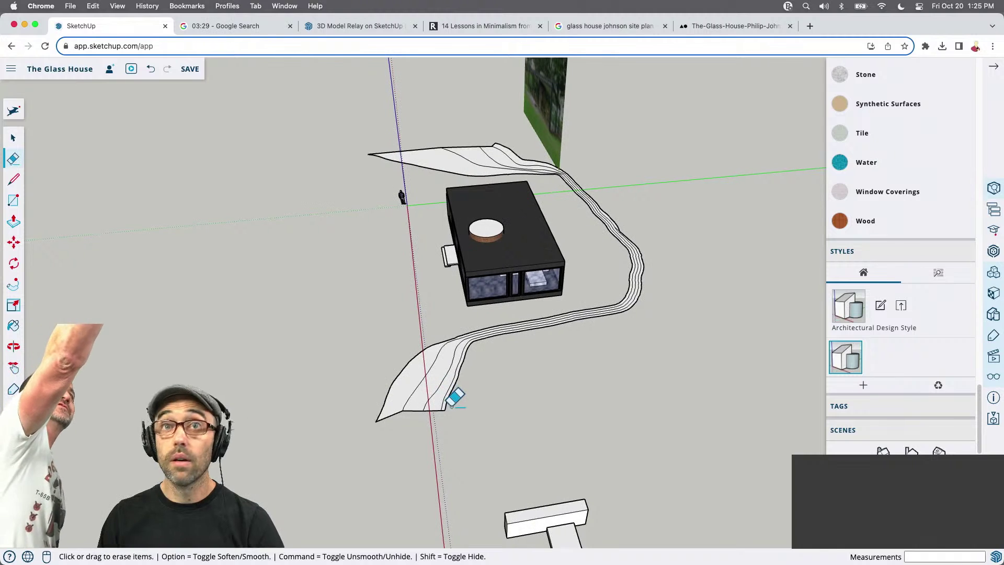
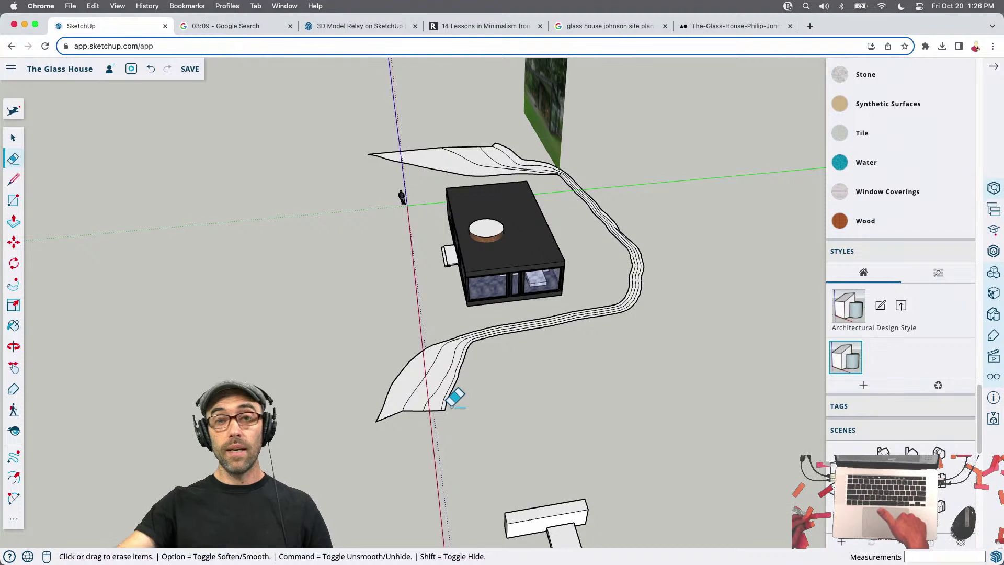
Select the outer strip face and its edges at the path's lower end
{"action": "key", "text": "space"}
{"action": "scroll", "coordinate": [450, 411], "scroll_direction": "up", "scroll_amount": 5}
{"action": "left_click", "coordinate": [469, 405]}
{"action": "double_click", "coordinate": [469, 407]}
{"action": "scroll", "coordinate": [472, 416], "scroll_direction": "up", "scroll_amount": 1}
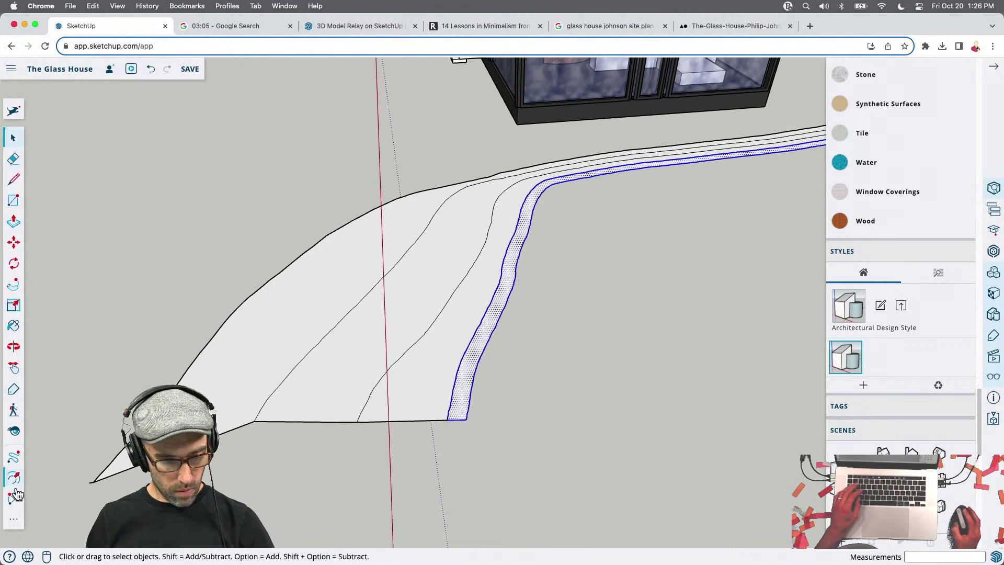
Sketch a freehand curve beside the path's end and close it with a straight line
{"action": "left_click", "coordinate": [16, 460]}
{"action": "mouse_move", "coordinate": [513, 282]}
{"action": "left_mouse_down"}
{"action": "mouse_move", "coordinate": [551, 410]}
{"action": "mouse_move", "coordinate": [544, 422]}
{"action": "left_mouse_up"}
{"action": "key", "text": "l"}
{"action": "scroll", "coordinate": [459, 415], "scroll_direction": "up", "scroll_amount": 1}
{"action": "left_click", "coordinate": [464, 418]}
{"action": "scroll", "coordinate": [463, 418], "scroll_direction": "up", "scroll_amount": 1}
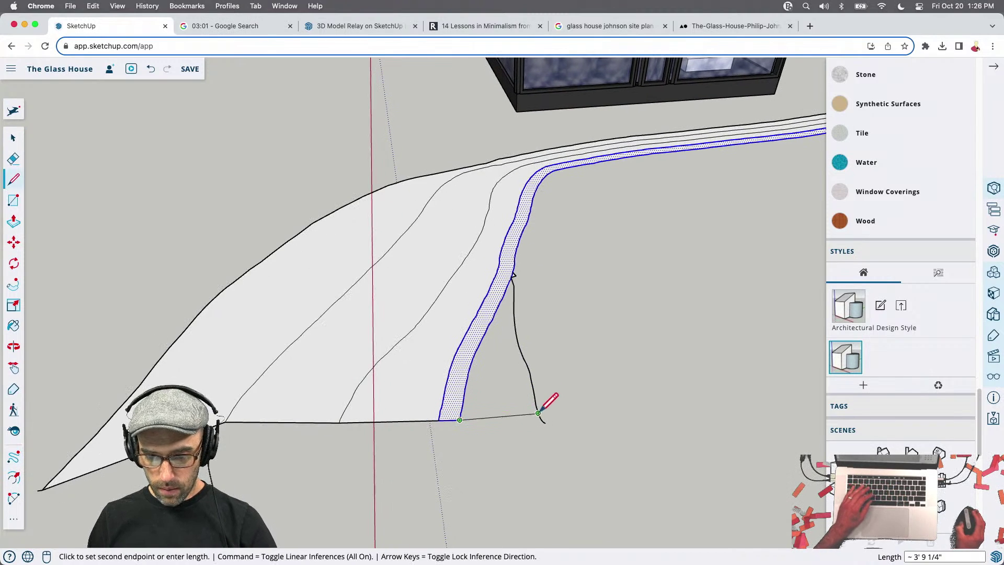
{"action": "left_click", "coordinate": [544, 422]}
Erase the edge dividing the strip from the new face, then select the end strip
{"action": "key", "text": "e"}
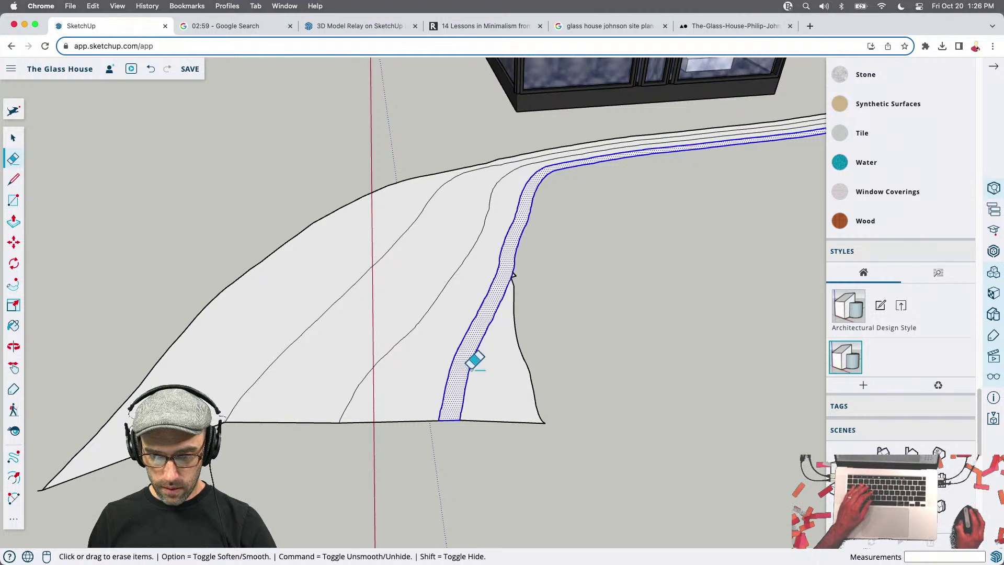
{"action": "left_click", "coordinate": [470, 367]}
{"action": "scroll", "coordinate": [513, 274], "scroll_direction": "up", "scroll_amount": 2}
{"action": "scroll", "coordinate": [516, 267], "scroll_direction": "down", "scroll_amount": 5}
{"action": "key", "text": "space"}
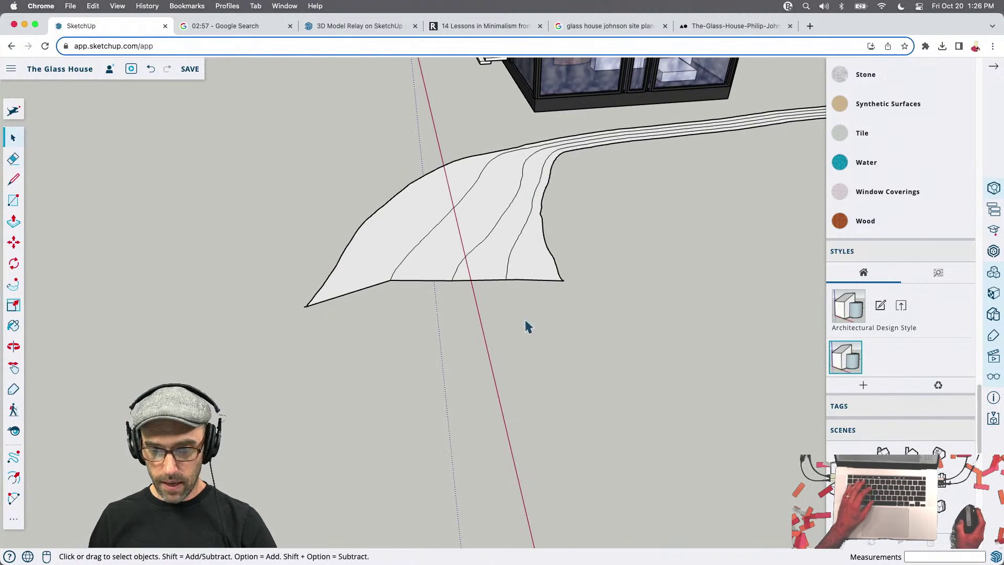
{"action": "left_click", "coordinate": [540, 278]}
Push/pull the bottom end strip face down 5'
{"action": "key", "text": "p"}
{"action": "scroll", "coordinate": [560, 302], "scroll_direction": "up", "scroll_amount": 1}
{"action": "left_click", "coordinate": [560, 302]}
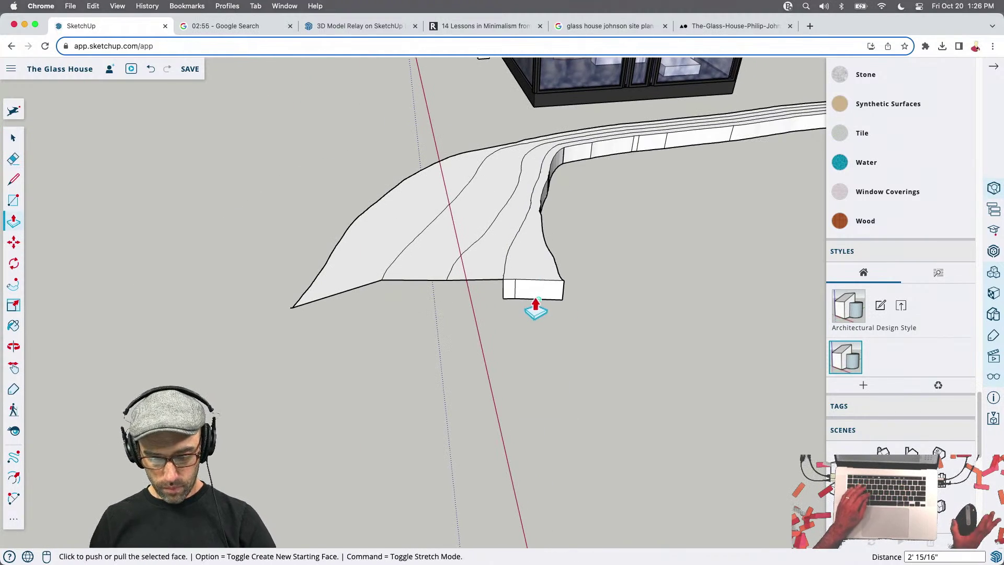
{"action": "key", "text": "super+z"}
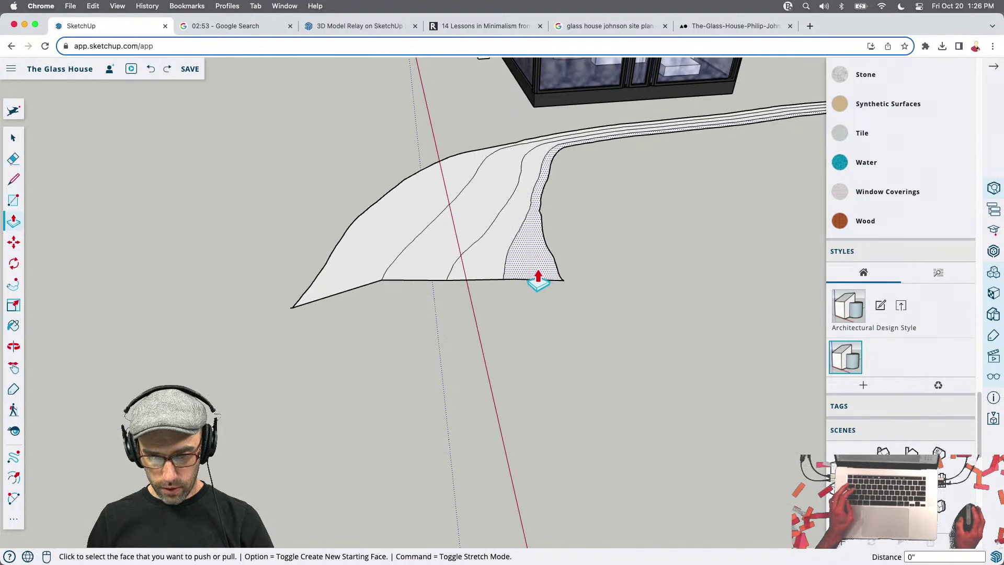
{"action": "left_click", "coordinate": [532, 285]}
{"action": "left_click", "coordinate": [534, 293]}
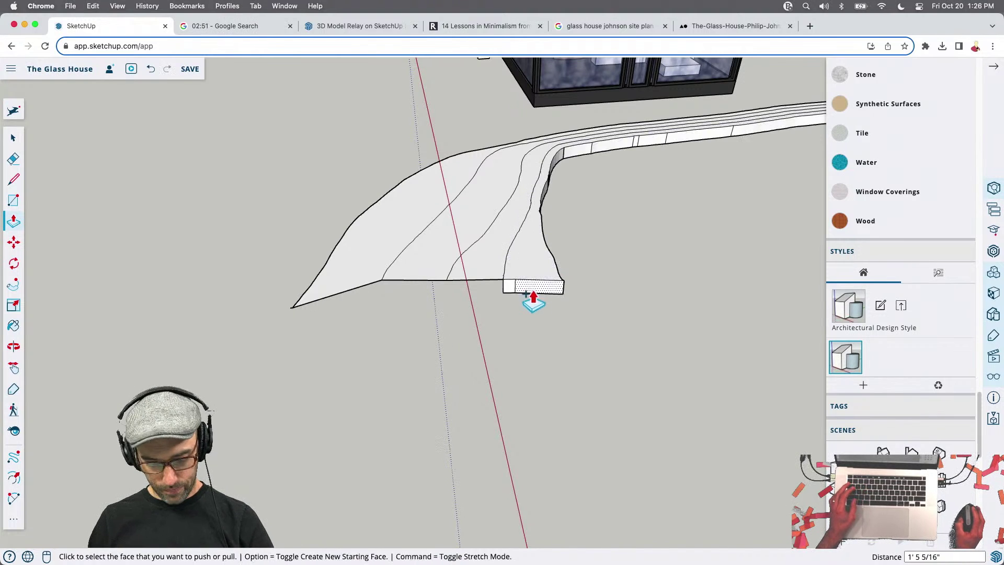
{"action": "type", "text": "5'"}
{"action": "key", "text": "Return"}
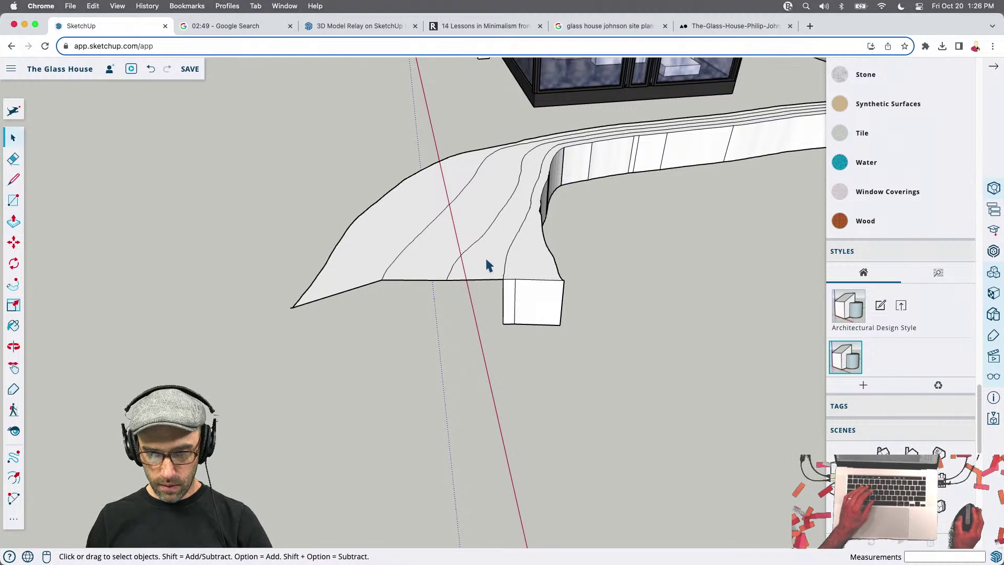
Extrude the middle, thin and left strip faces, giving the left strip a 3' depth
{"action": "left_click", "coordinate": [486, 270]}
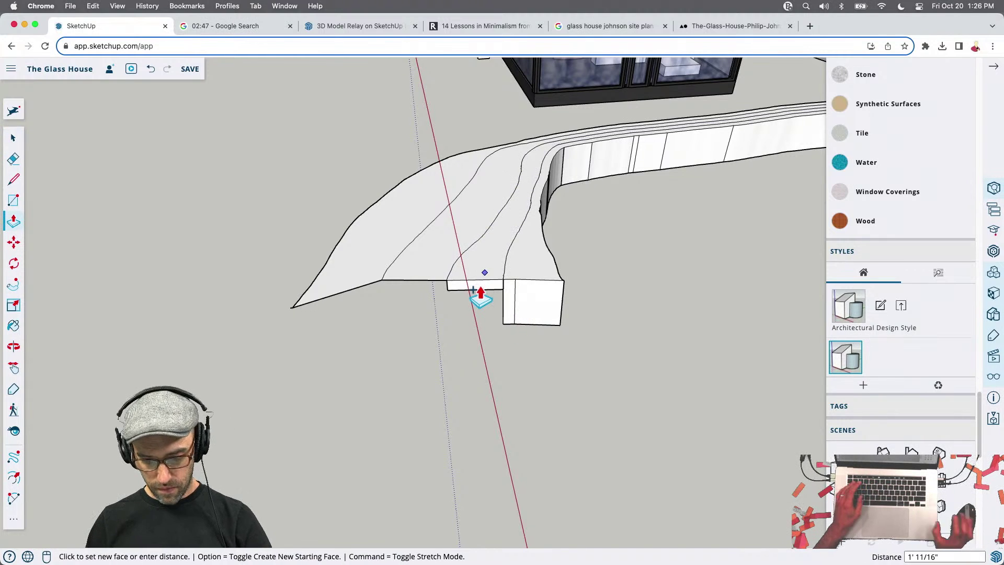
{"action": "left_click", "coordinate": [480, 293]}
{"action": "left_click", "coordinate": [480, 293]}
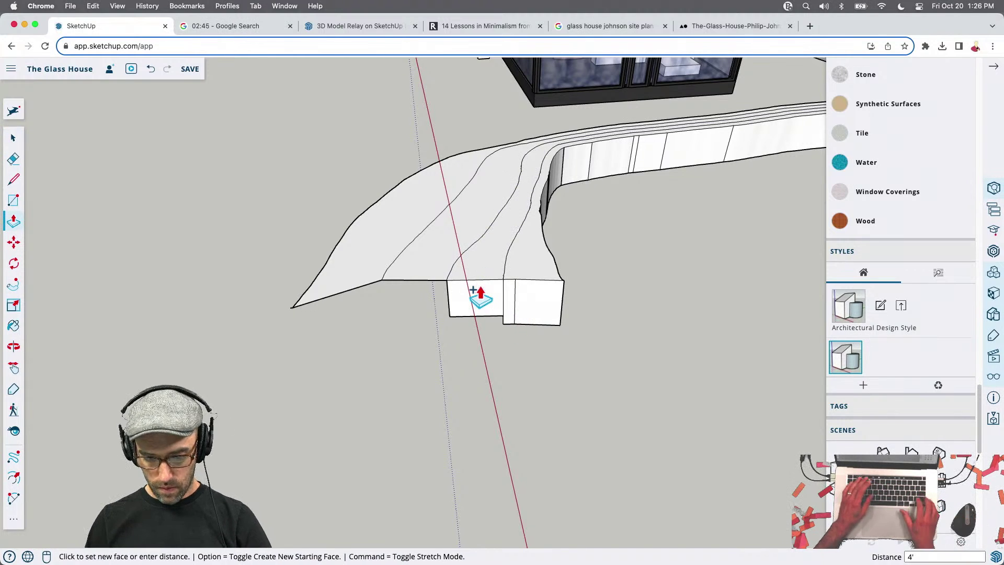
{"action": "left_click", "coordinate": [481, 293]}
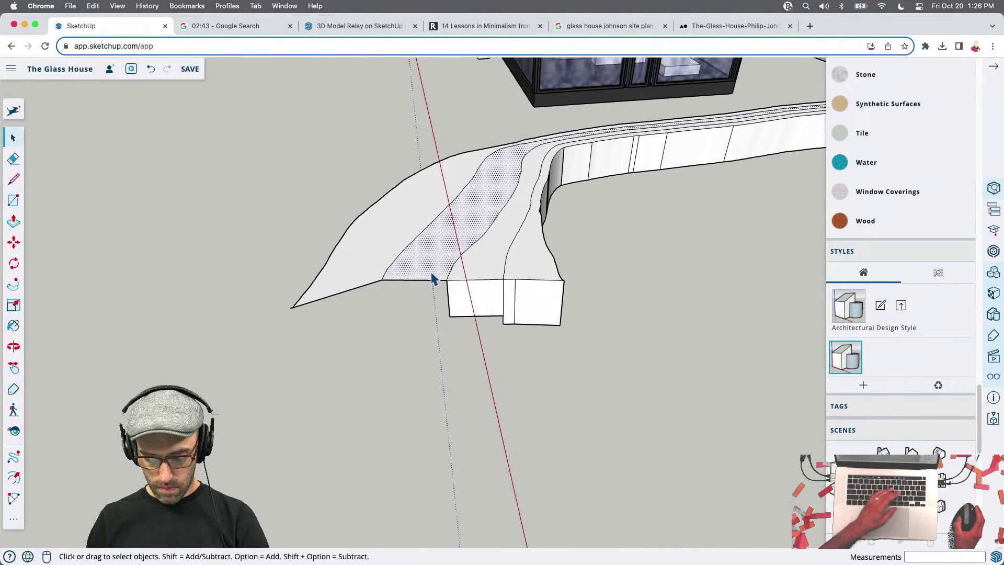
{"action": "left_click", "coordinate": [426, 285]}
{"action": "left_click", "coordinate": [427, 285]}
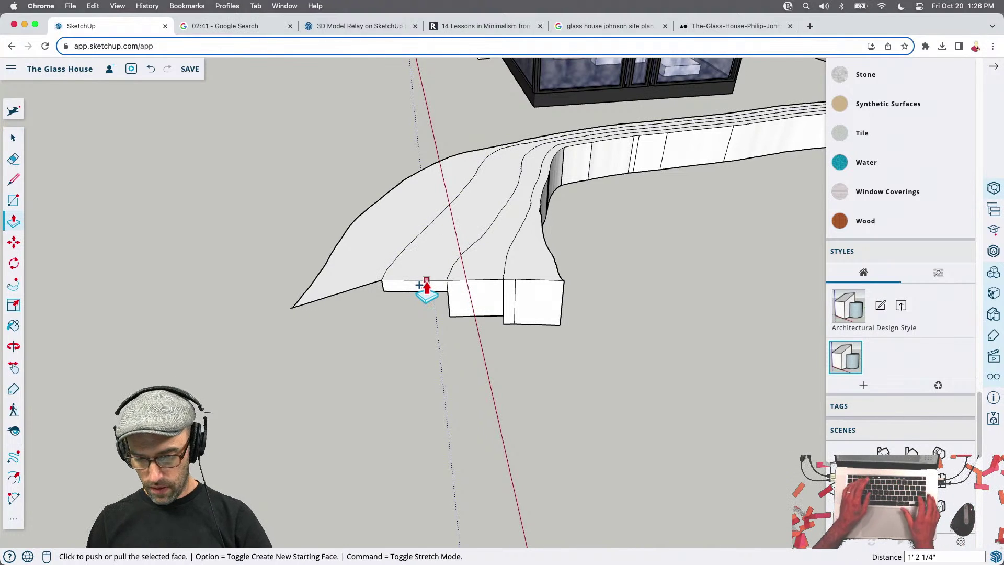
{"action": "key", "text": "Return"}
Push/pull the left wedge face into a solid block
{"action": "key", "text": "space"}
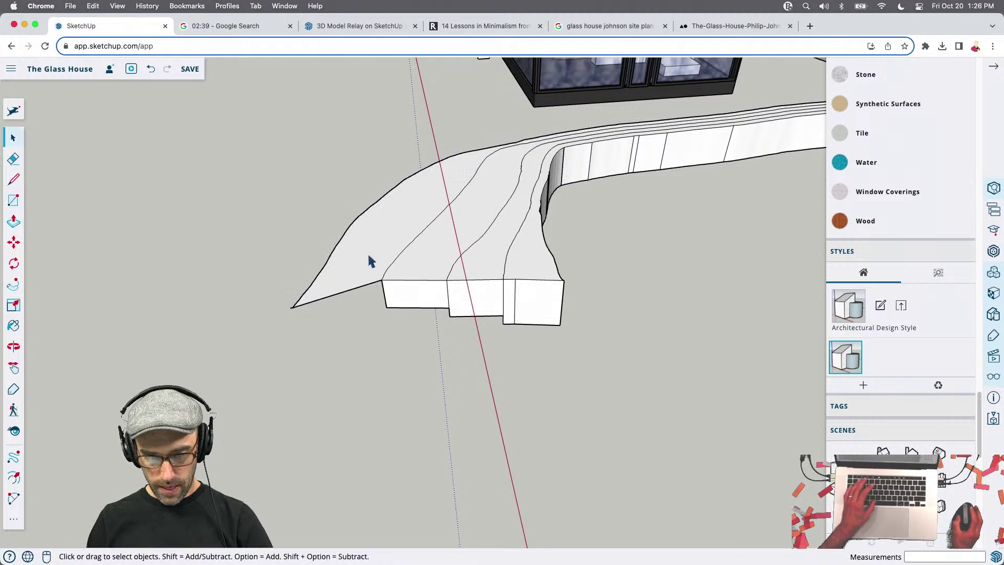
{"action": "left_click", "coordinate": [369, 257]}
{"action": "key", "text": "p"}
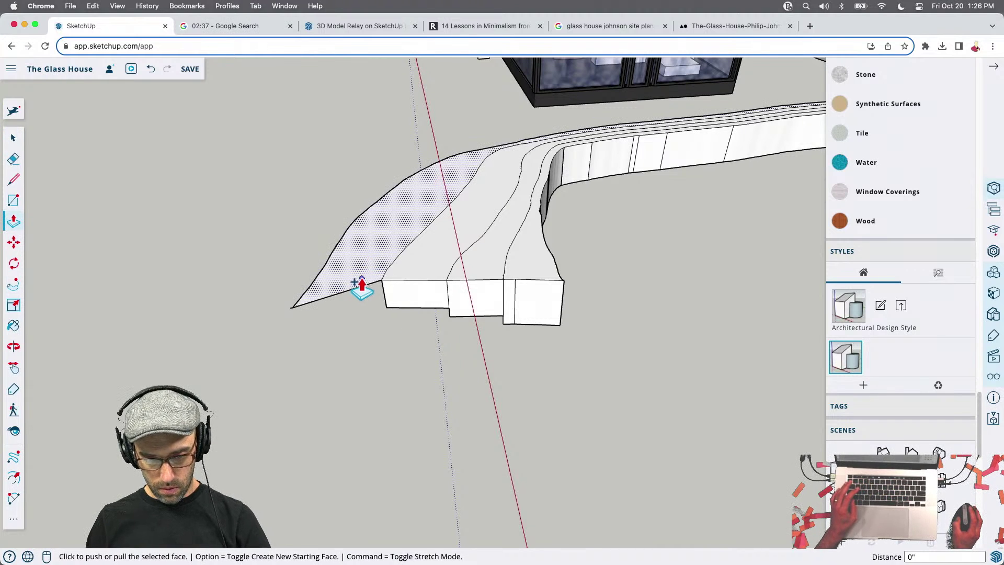
{"action": "left_click", "coordinate": [355, 282]}
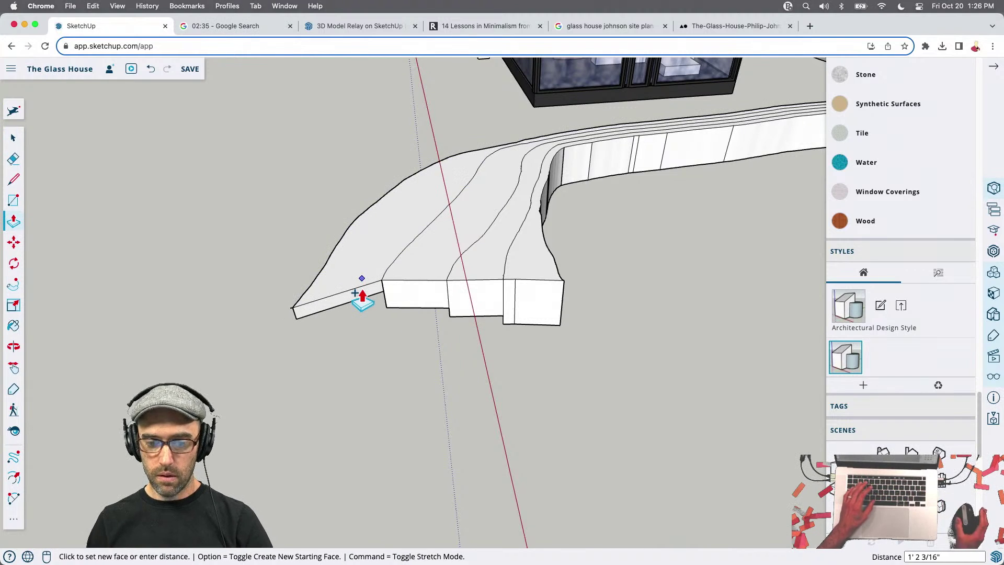
{"action": "left_click", "coordinate": [605, 242]}
{"action": "mouse_move", "coordinate": [605, 242]}
{"action": "middle_mouse_down"}
{"action": "mouse_move", "coordinate": [475, 274]}
{"action": "mouse_move", "coordinate": [464, 261]}
{"action": "mouse_move", "coordinate": [269, 296]}
{"action": "mouse_move", "coordinate": [257, 287]}
{"action": "middle_mouse_up"}
Orbit below and above the house to inspect the extruded end blocks
{"action": "key", "text": "space"}
{"action": "key", "text": "e"}
{"action": "scroll", "coordinate": [269, 296], "scroll_direction": "up", "scroll_amount": 2}
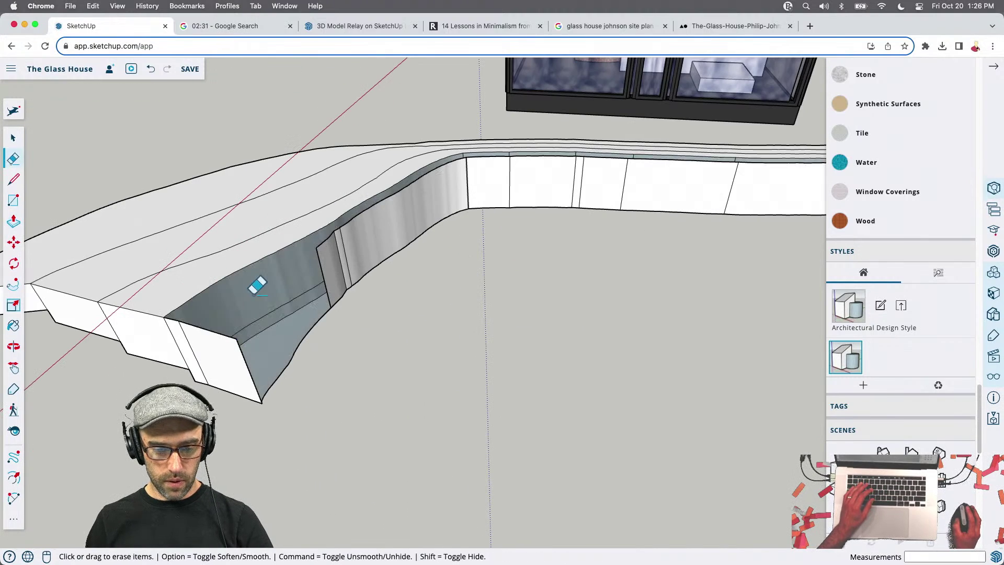
{"action": "key", "text": "space"}
{"action": "mouse_move", "coordinate": [439, 266]}
{"action": "middle_mouse_down"}
{"action": "mouse_move", "coordinate": [348, 376]}
{"action": "mouse_move", "coordinate": [458, 142]}
{"action": "mouse_move", "coordinate": [421, 148]}
{"action": "mouse_move", "coordinate": [605, 148]}
{"action": "mouse_move", "coordinate": [594, 108]}
{"action": "mouse_move", "coordinate": [499, 197]}
{"action": "mouse_move", "coordinate": [494, 143]}
{"action": "mouse_move", "coordinate": [534, 357]}
{"action": "middle_mouse_up"}
{"action": "middle_click_drag", "start_coordinate": [525, 321], "coordinate": [468, 365]}
{"action": "right_click", "coordinate": [473, 384]}
{"action": "left_click", "coordinate": [410, 374]}
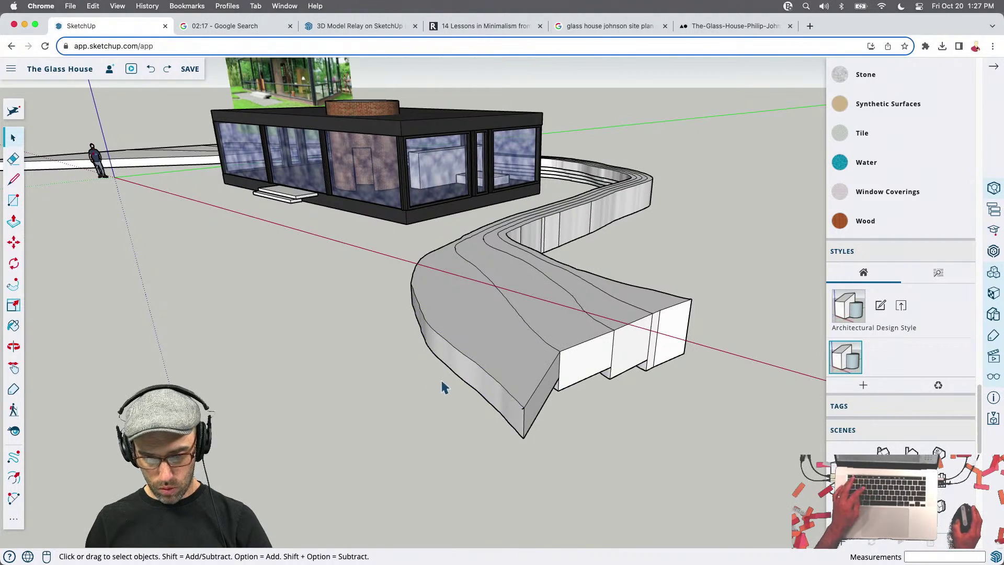
{"action": "middle_click_drag", "start_coordinate": [480, 369], "coordinate": [488, 127]}
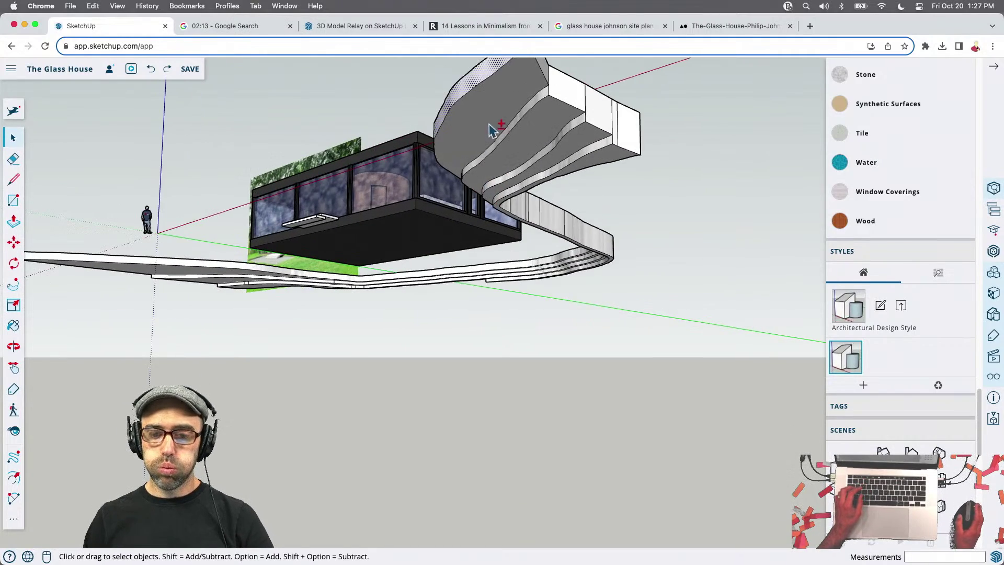
{"action": "scroll", "coordinate": [540, 117], "scroll_direction": "up", "scroll_amount": 2}
{"action": "scroll", "coordinate": [539, 110], "scroll_direction": "down", "scroll_amount": 1}
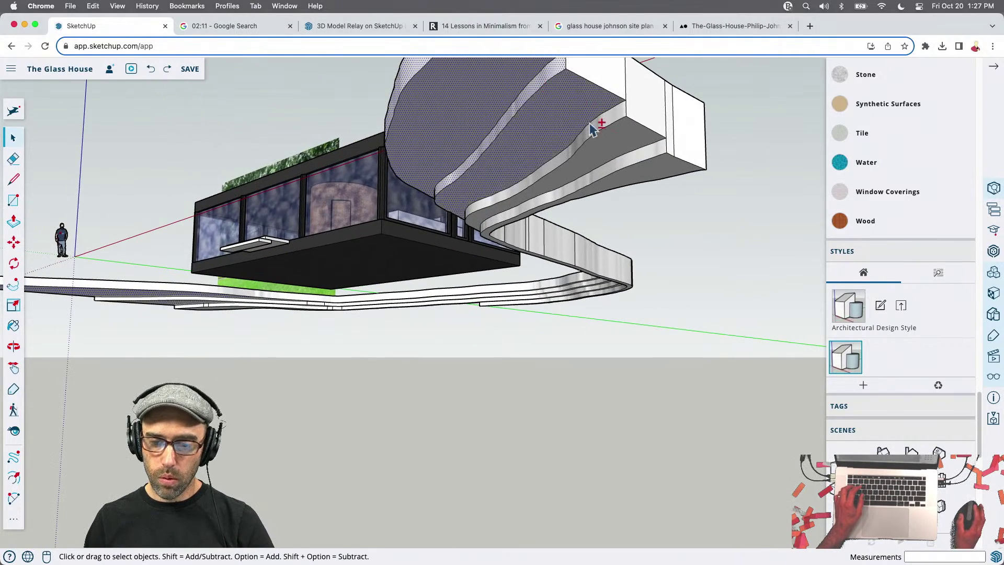
{"action": "scroll", "coordinate": [606, 135], "scroll_direction": "up", "scroll_amount": 2}
{"action": "scroll", "coordinate": [662, 164], "scroll_direction": "down", "scroll_amount": 1}
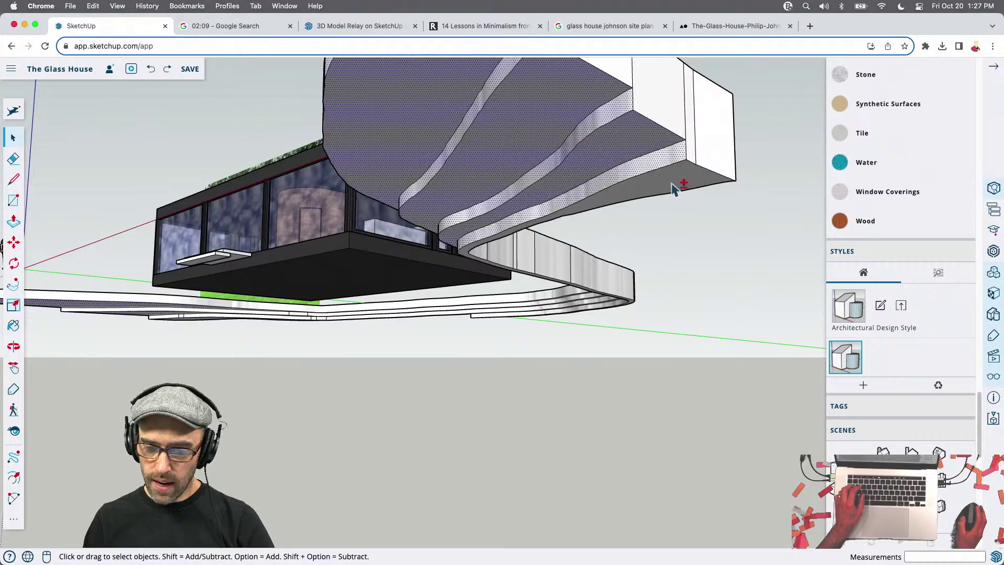
{"action": "middle_click_drag", "start_coordinate": [674, 185], "coordinate": [612, 300]}
{"action": "scroll", "coordinate": [613, 300], "scroll_direction": "down", "scroll_amount": 3}
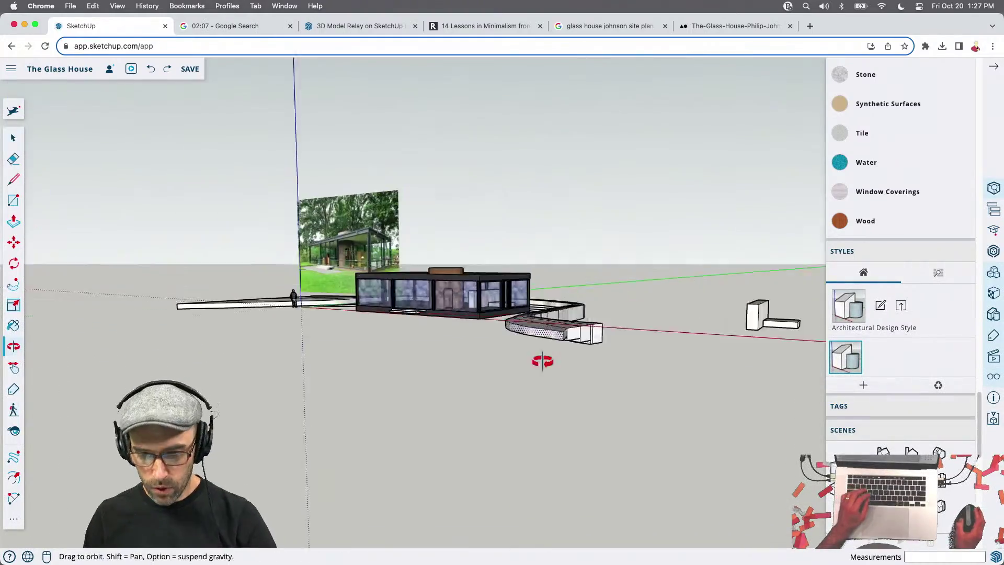
{"action": "middle_click_drag", "start_coordinate": [531, 343], "coordinate": [565, 408]}
{"action": "scroll", "coordinate": [567, 409], "scroll_direction": "down", "scroll_amount": 1}
{"action": "key", "text": "m"}
{"action": "key", "text": "alt"}
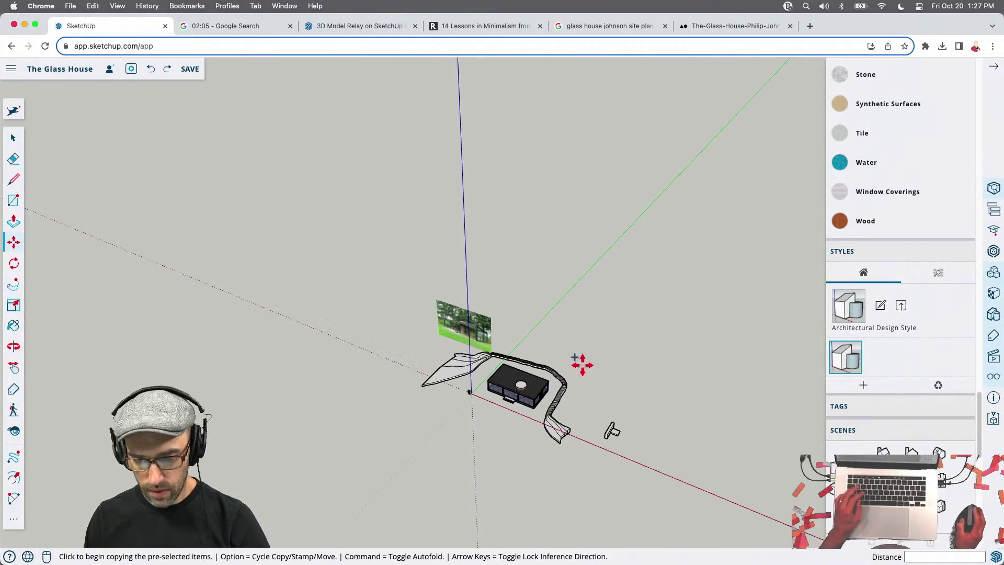
{"action": "key", "text": "alt"}
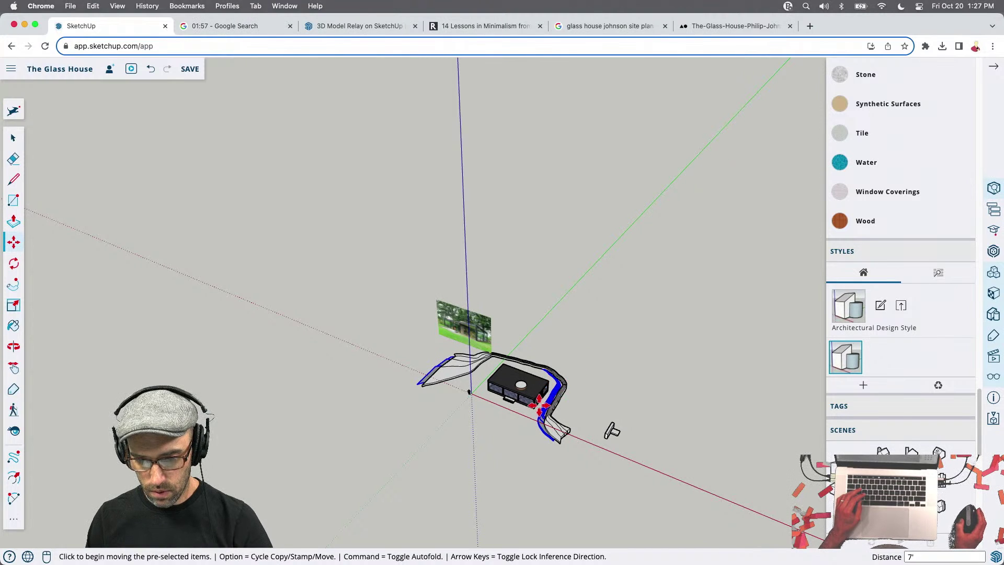
{"action": "middle_click_drag", "start_coordinate": [541, 400], "coordinate": [533, 406]}
{"action": "scroll", "coordinate": [502, 444], "scroll_direction": "up", "scroll_amount": 6}
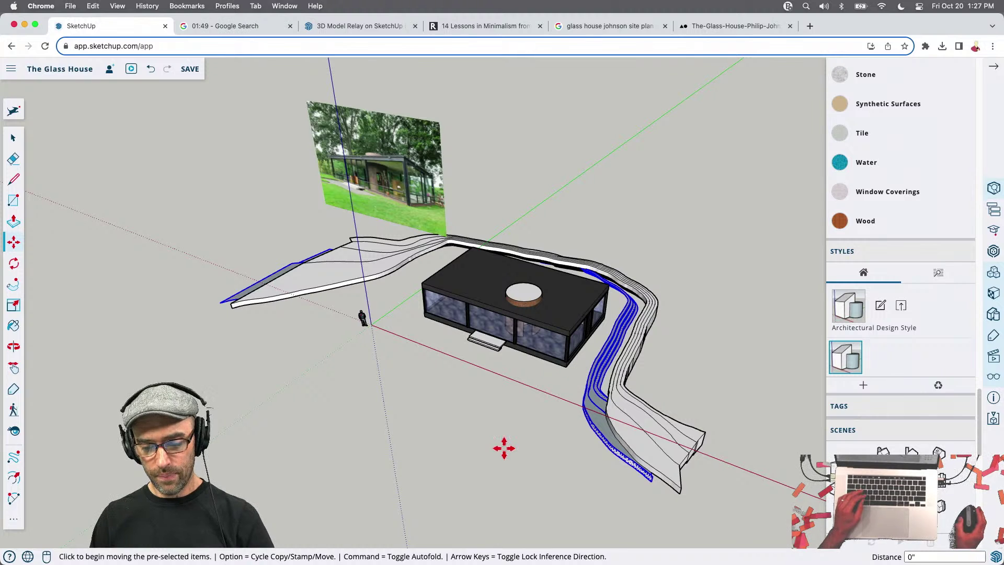
{"action": "key", "text": "space"}
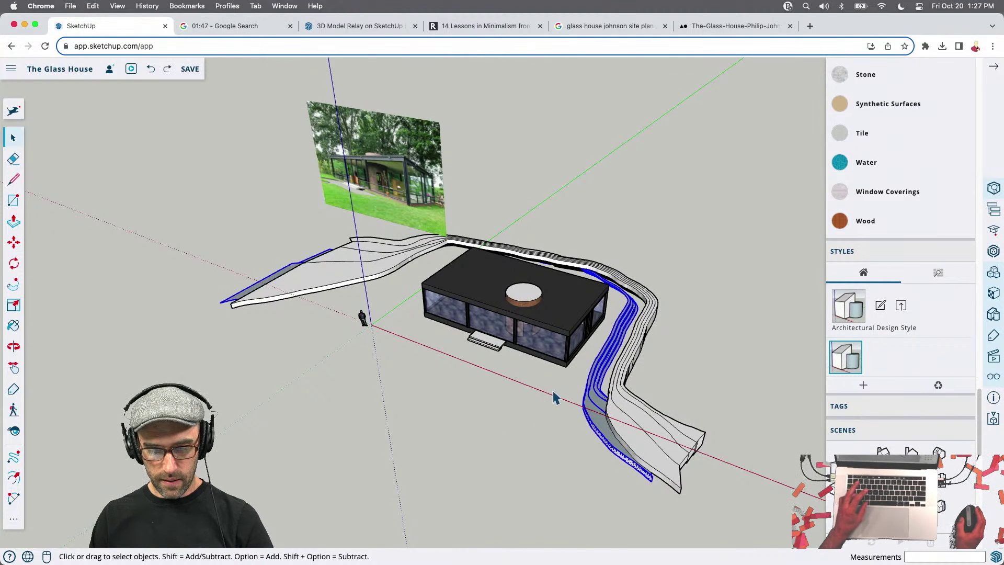
{"action": "scroll", "coordinate": [521, 361], "scroll_direction": "down", "scroll_amount": 3}
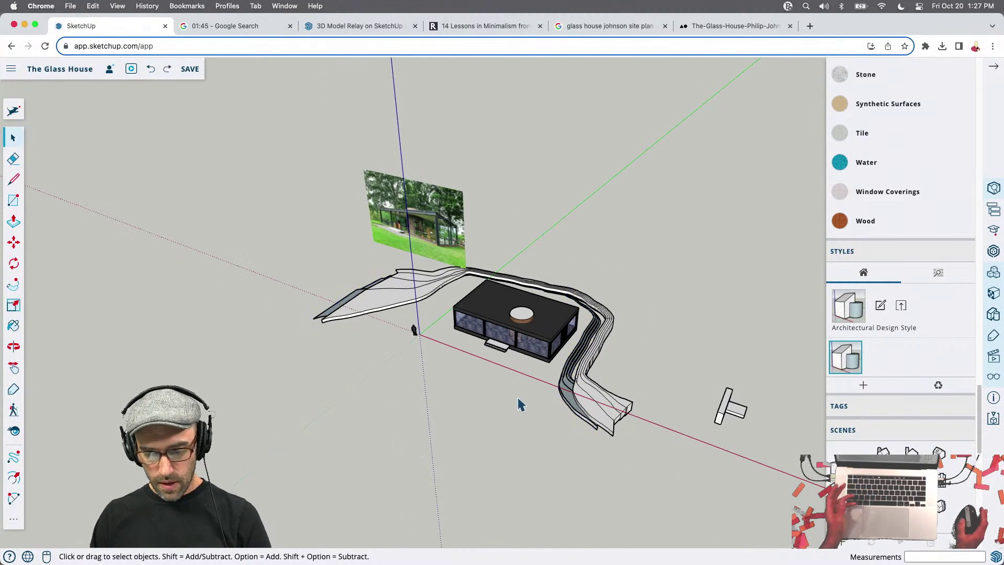
{"action": "scroll", "coordinate": [622, 413], "scroll_direction": "up", "scroll_amount": 3}
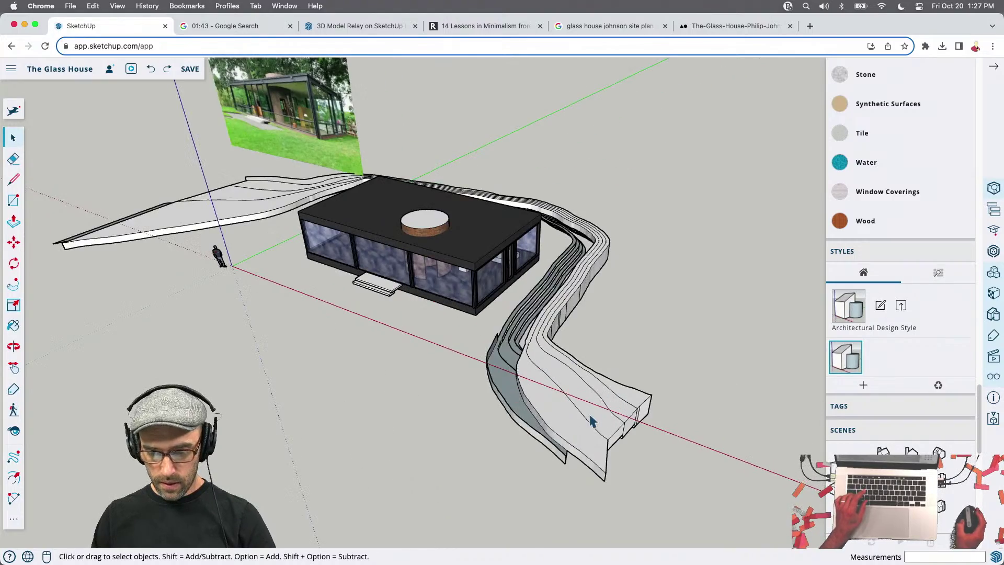
{"action": "middle_click_drag", "start_coordinate": [594, 416], "coordinate": [493, 361]}
{"action": "scroll", "coordinate": [493, 361], "scroll_direction": "up", "scroll_amount": 3}
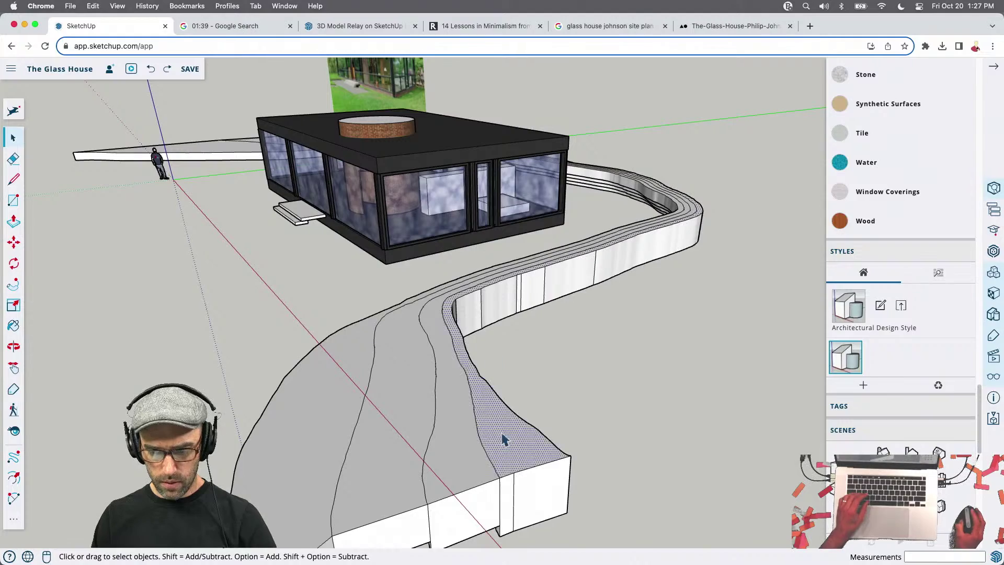
Restore the path's wall faces, then erase the front faces of the curved walls and box
{"action": "key", "text": "super+y"}
{"action": "middle_click_drag", "start_coordinate": [398, 454], "coordinate": [366, 442]}
{"action": "key", "text": "e"}
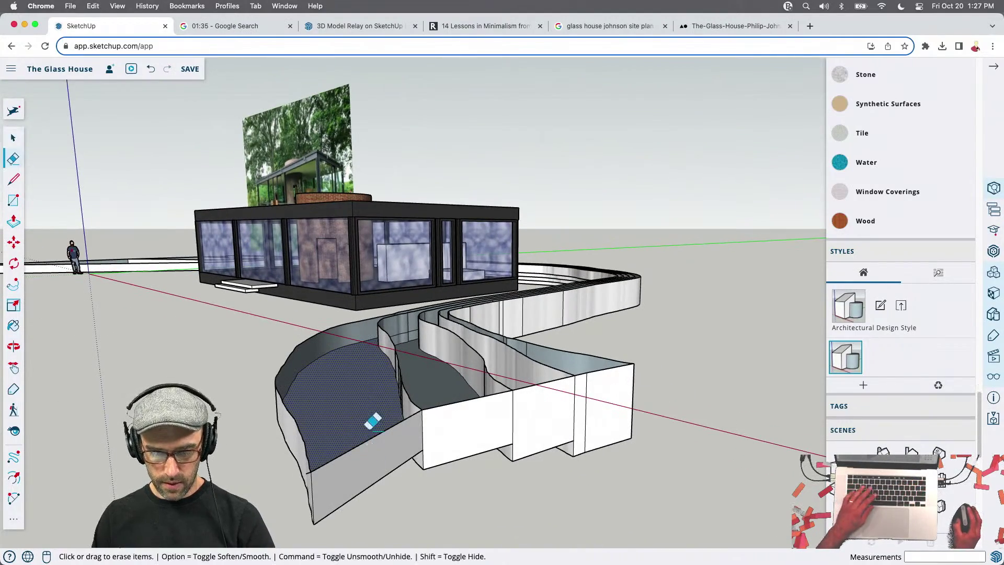
{"action": "left_click", "coordinate": [397, 424]}
{"action": "left_click", "coordinate": [471, 399]}
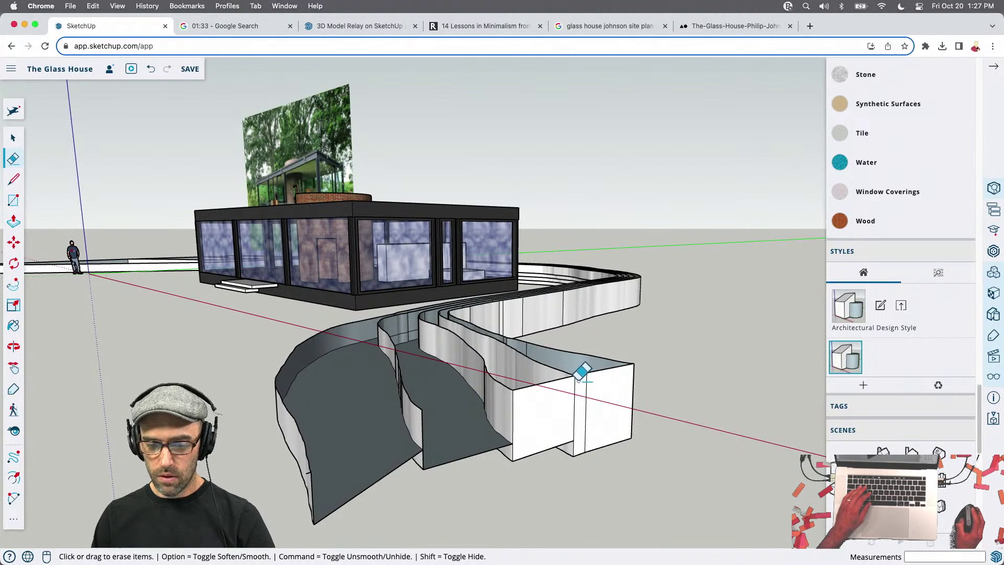
{"action": "left_click", "coordinate": [606, 365]}
{"action": "middle_click_drag", "start_coordinate": [498, 397], "coordinate": [470, 402]}
Select the curved wall faces, the box's front face and the right wall
{"action": "key", "text": "space"}
{"action": "left_click", "coordinate": [528, 400]}
{"action": "left_click", "coordinate": [481, 400], "text": "shift"}
{"action": "middle_click_drag", "start_coordinate": [314, 361], "coordinate": [504, 405]}
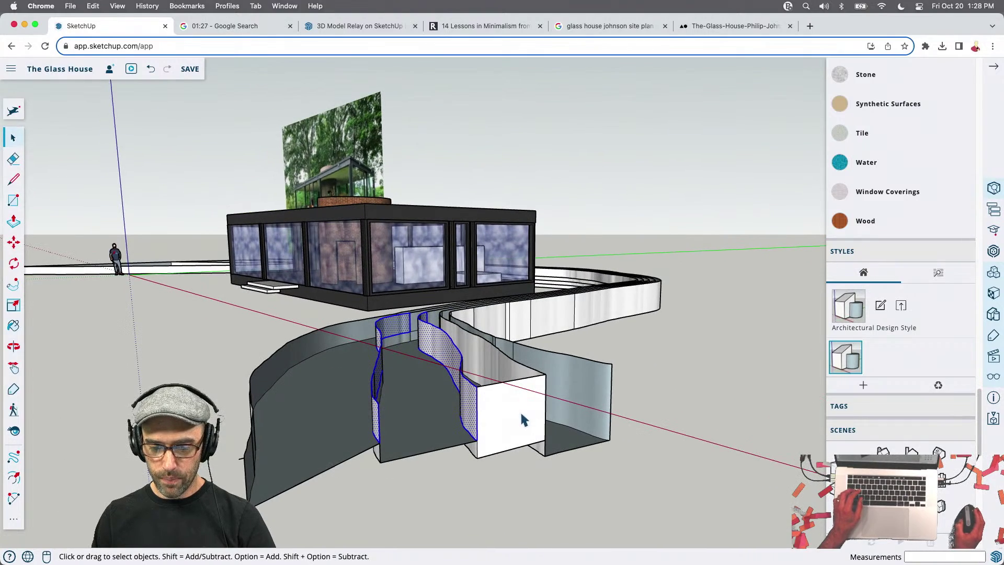
{"action": "left_click", "coordinate": [518, 408], "text": "shift"}
{"action": "left_click", "coordinate": [523, 376], "text": "shift"}
{"action": "left_click", "coordinate": [554, 370], "text": "shift"}
Add the narrow grey wall strip and make the selected wall faces a group
{"action": "middle_click_drag", "start_coordinate": [554, 371], "coordinate": [500, 370]}
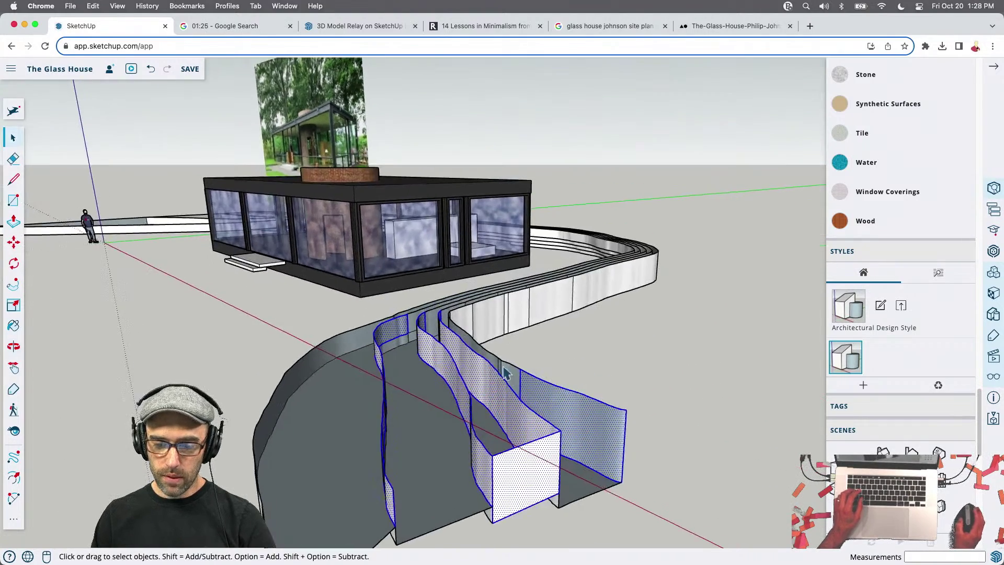
{"action": "scroll", "coordinate": [505, 372], "scroll_direction": "up", "scroll_amount": 3}
{"action": "scroll", "coordinate": [517, 371], "scroll_direction": "up", "scroll_amount": 3}
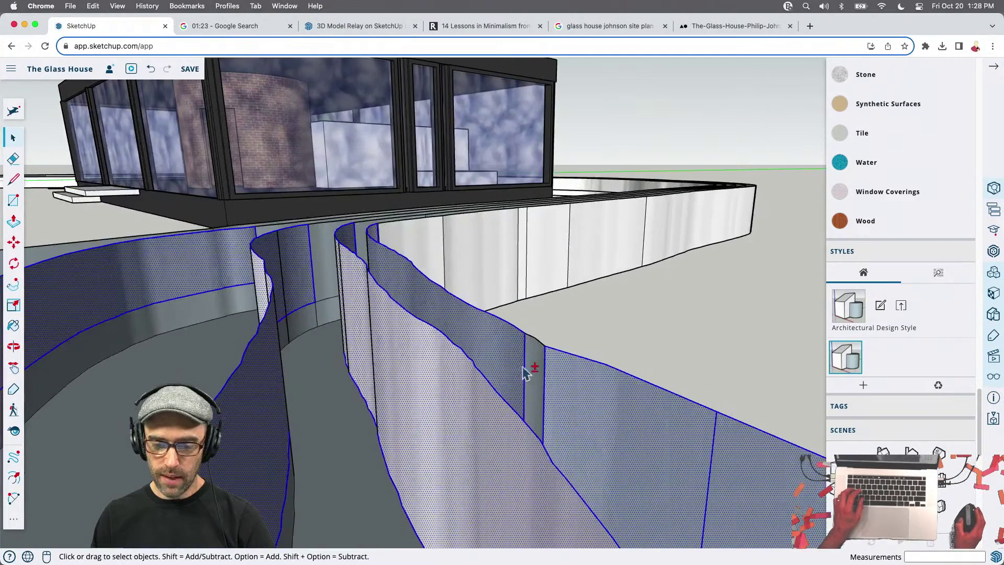
{"action": "left_click", "coordinate": [535, 368], "text": "shift"}
{"action": "right_click", "coordinate": [531, 361]}
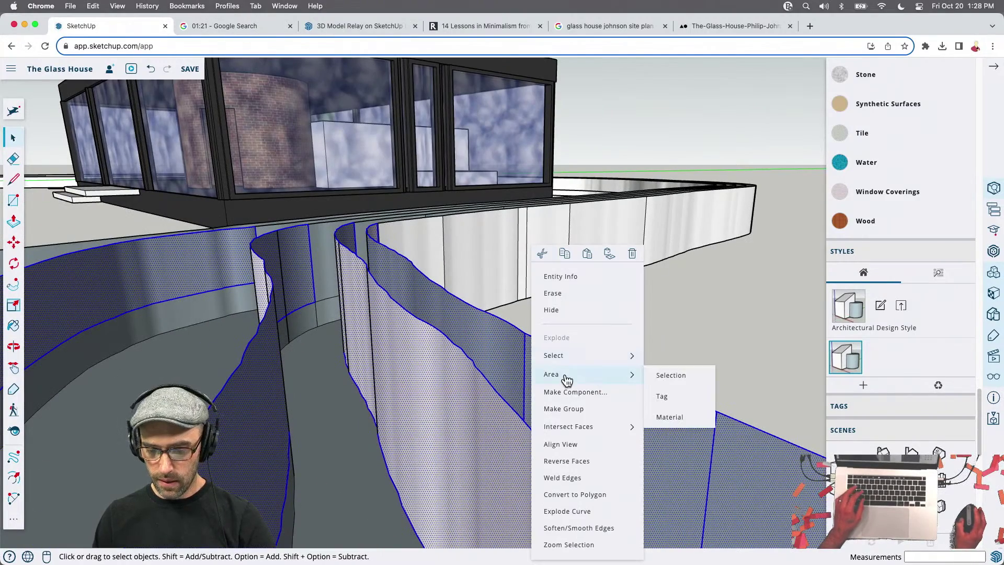
{"action": "left_click", "coordinate": [579, 412]}
{"action": "left_click", "coordinate": [564, 403]}
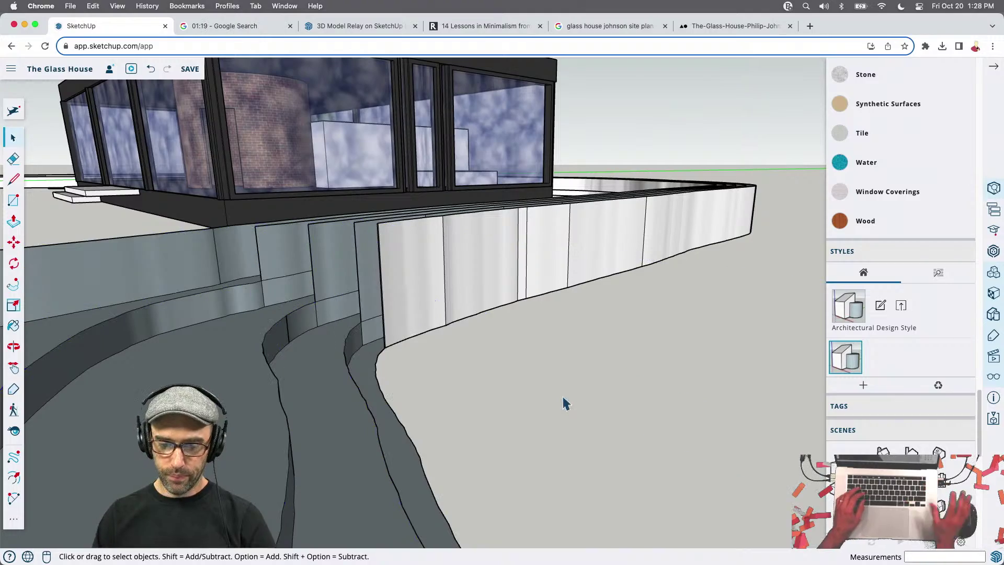
Orbit toward the curved ramp walls and select the ramp's top face
{"action": "scroll", "coordinate": [549, 413], "scroll_direction": "up", "scroll_amount": 2}
{"action": "scroll", "coordinate": [391, 335], "scroll_direction": "down", "scroll_amount": 10}
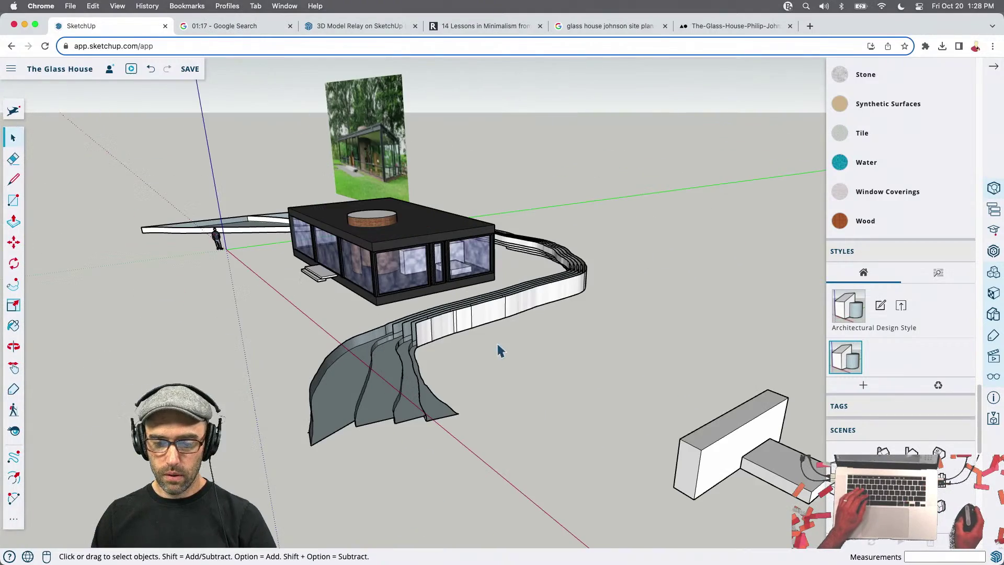
{"action": "scroll", "coordinate": [335, 413], "scroll_direction": "up", "scroll_amount": 2}
{"action": "middle_click_drag", "start_coordinate": [330, 399], "coordinate": [293, 366]}
{"action": "scroll", "coordinate": [251, 340], "scroll_direction": "up", "scroll_amount": 2}
{"action": "left_click", "coordinate": [222, 324]}
Select all the connected ramp geometry, cut it, and paste it back into place
{"action": "scroll", "coordinate": [320, 345], "scroll_direction": "up", "scroll_amount": 2}
{"action": "left_click", "coordinate": [321, 340], "text": "shift"}
{"action": "left_click", "coordinate": [399, 391], "text": "shift"}
{"action": "left_click", "coordinate": [411, 407], "text": "shift"}
{"action": "left_click", "coordinate": [503, 449], "text": "shift"}
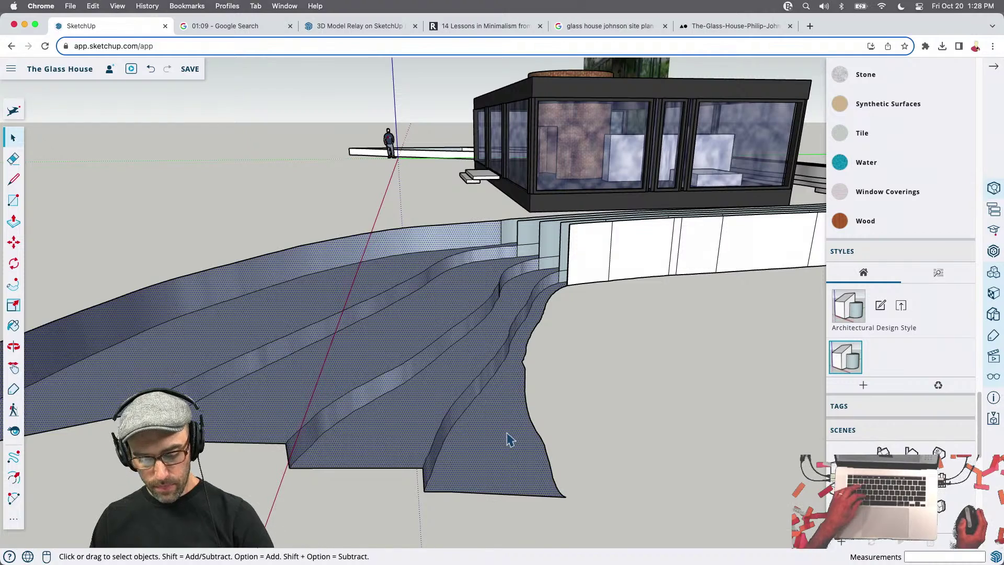
{"action": "scroll", "coordinate": [477, 368], "scroll_direction": "down", "scroll_amount": 6}
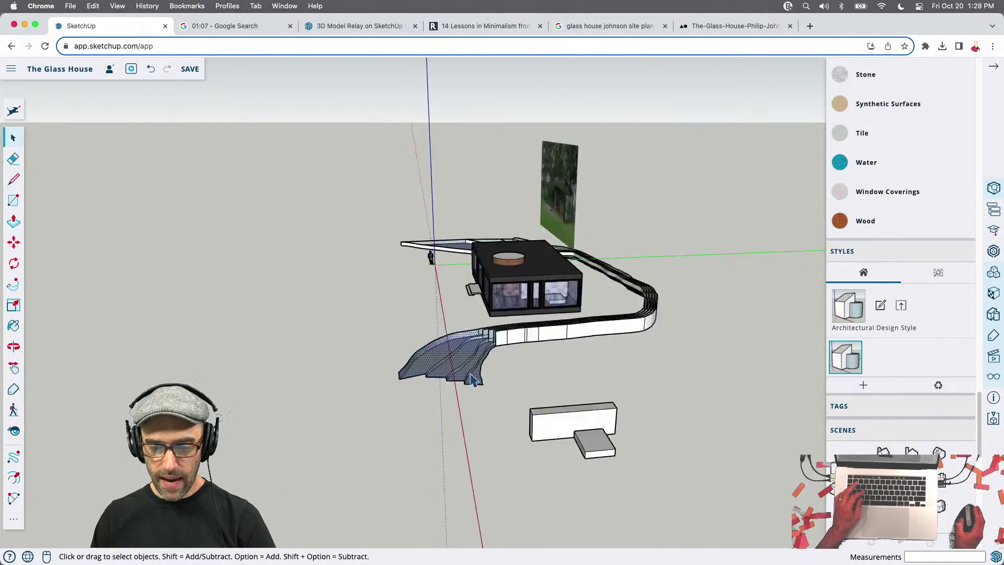
{"action": "triple_click", "coordinate": [463, 369]}
{"action": "key", "text": "Delete"}
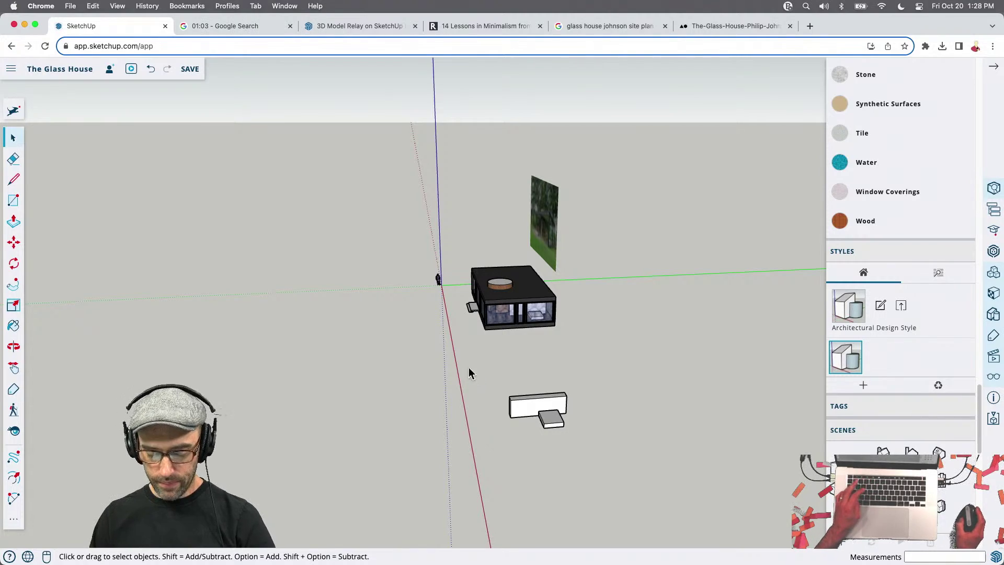
{"action": "key", "text": "super+v"}
{"action": "middle_click_drag", "start_coordinate": [470, 366], "coordinate": [386, 253]}
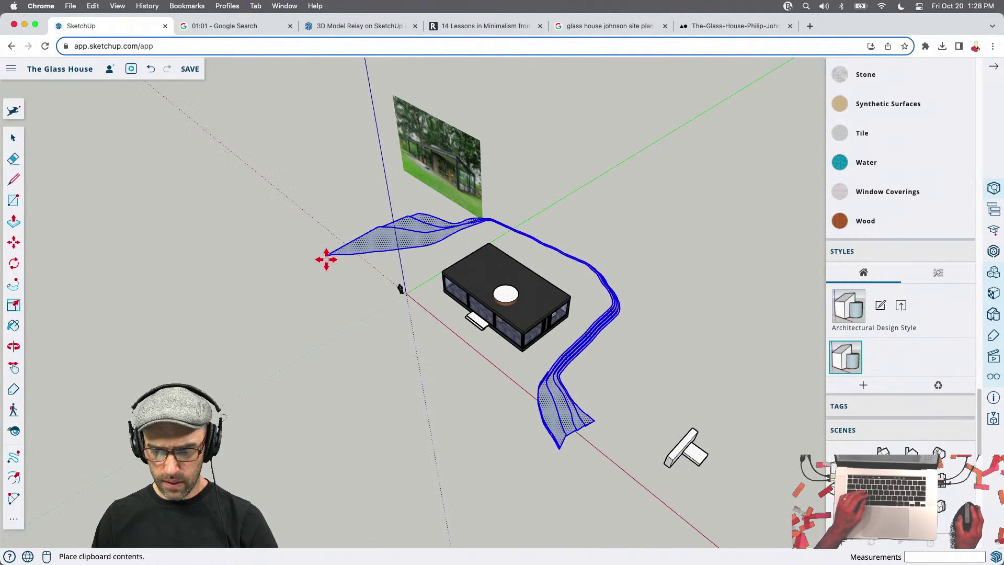
{"action": "left_click", "coordinate": [325, 262]}
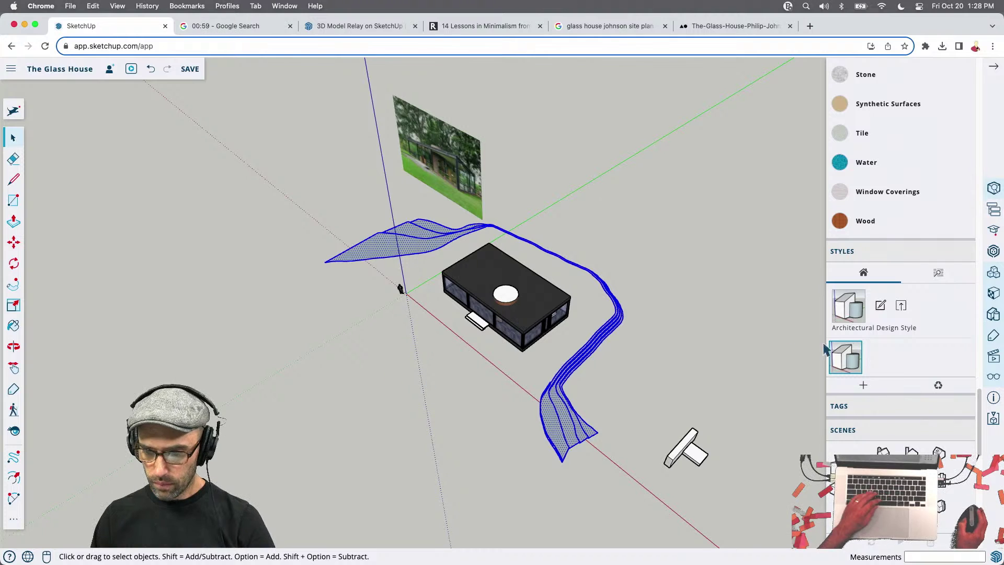
Turn on Hidden Geometry in the current style's settings
{"action": "left_click", "coordinate": [12, 70]}
{"action": "left_click", "coordinate": [12, 69]}
{"action": "left_click", "coordinate": [769, 281]}
{"action": "scroll", "coordinate": [894, 345], "scroll_direction": "down", "scroll_amount": 1}
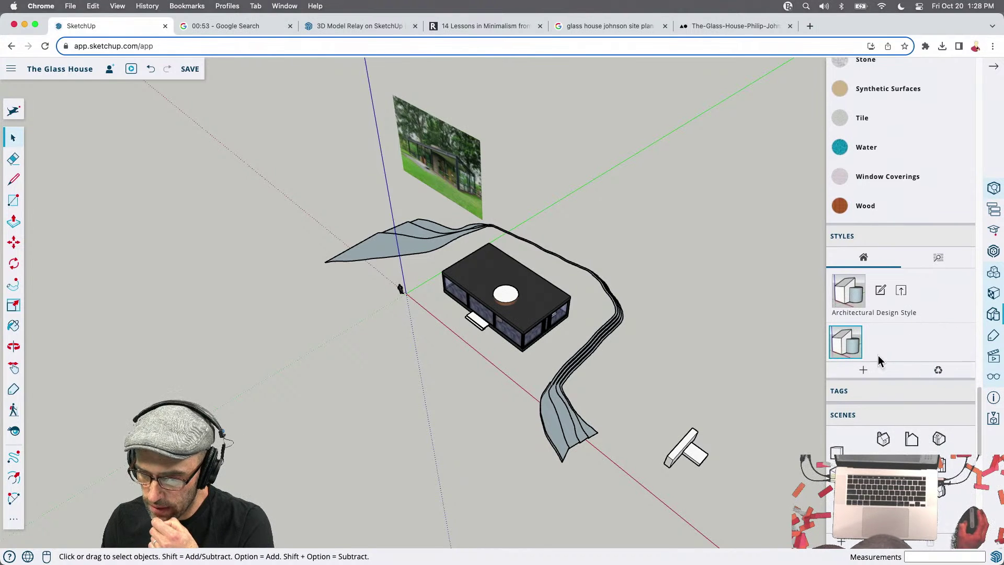
{"action": "left_click", "coordinate": [881, 291]}
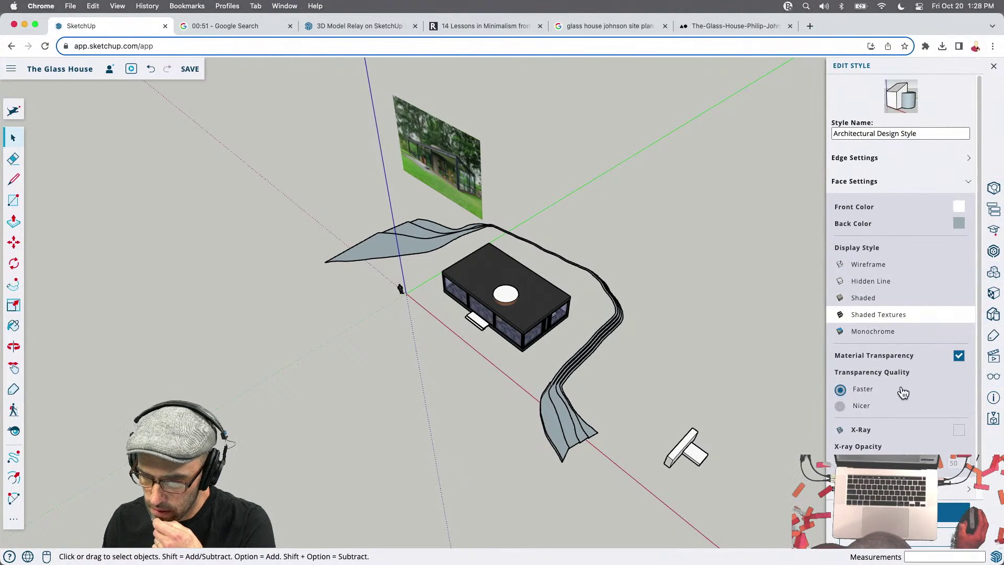
{"action": "scroll", "coordinate": [889, 283], "scroll_direction": "down", "scroll_amount": 2}
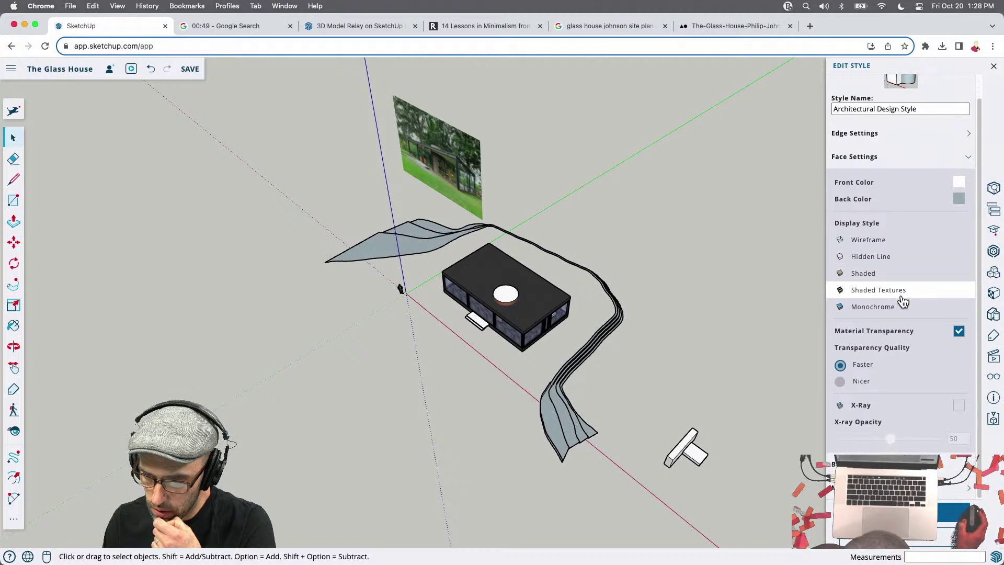
{"action": "scroll", "coordinate": [919, 320], "scroll_direction": "down", "scroll_amount": 10}
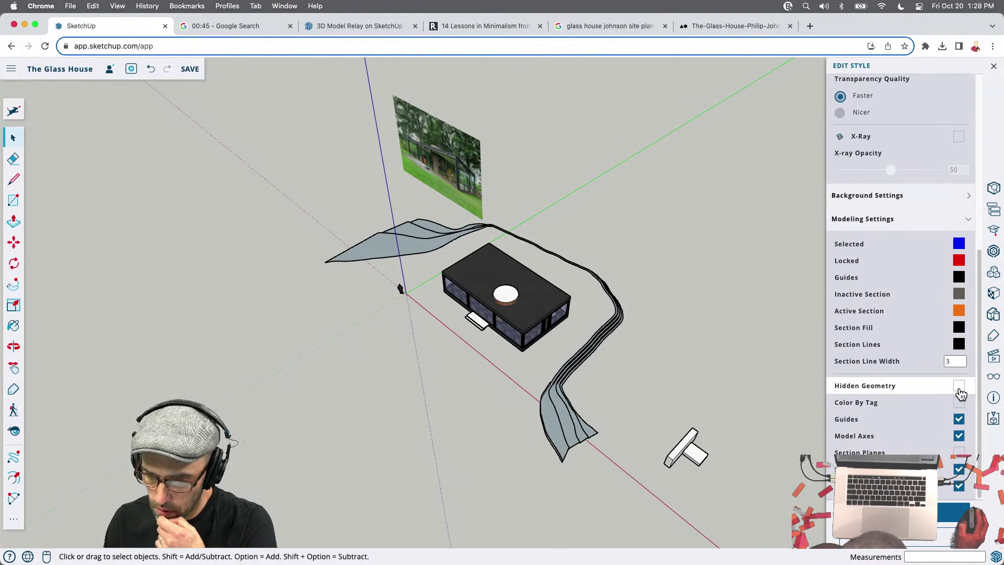
{"action": "left_click", "coordinate": [959, 385]}
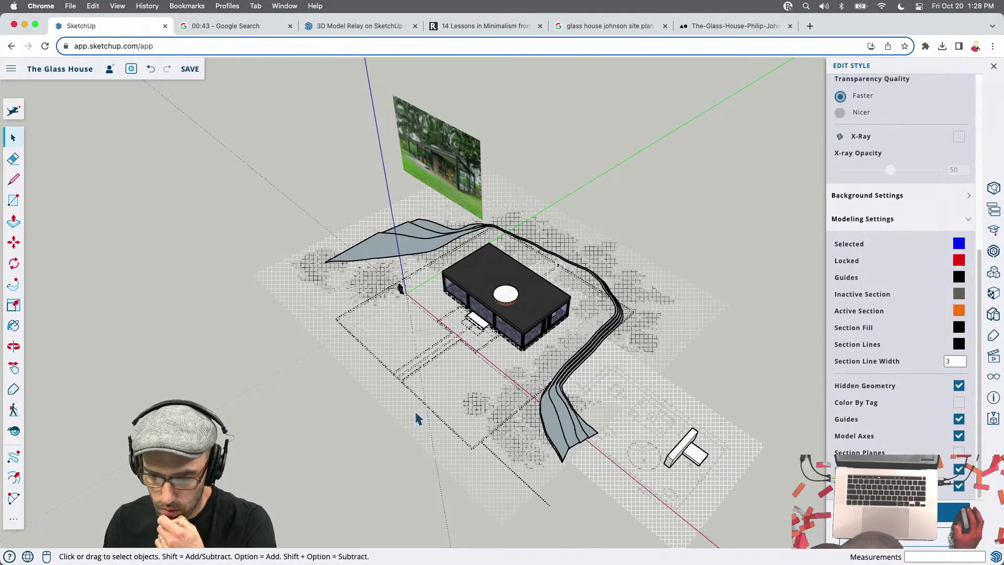
Unhide the site-plan group to reveal the trees beneath the house
{"action": "middle_click_drag", "start_coordinate": [423, 371], "coordinate": [617, 261]}
{"action": "right_click", "coordinate": [617, 260]}
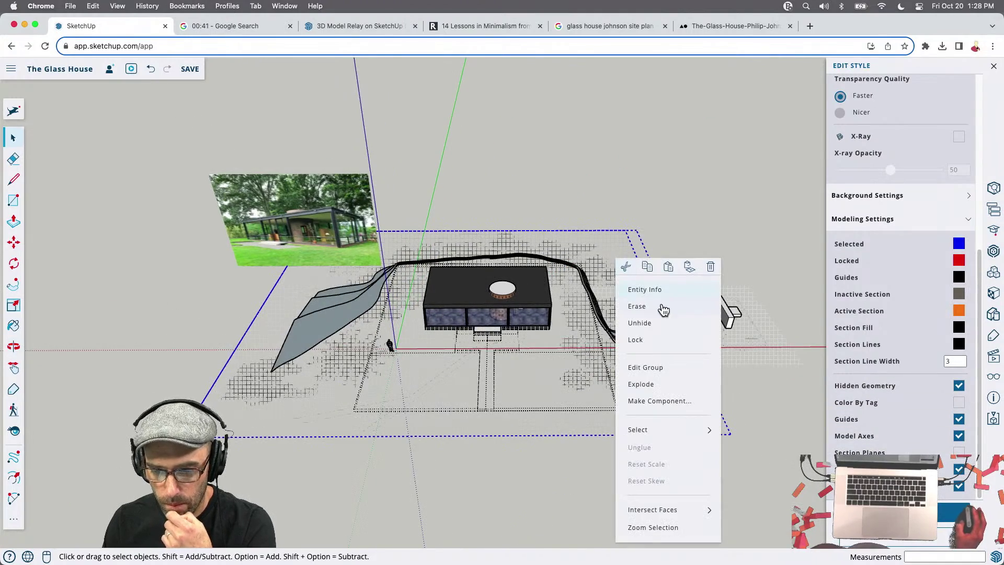
{"action": "left_click", "coordinate": [640, 323]}
{"action": "middle_click_drag", "start_coordinate": [563, 179], "coordinate": [645, 314]}
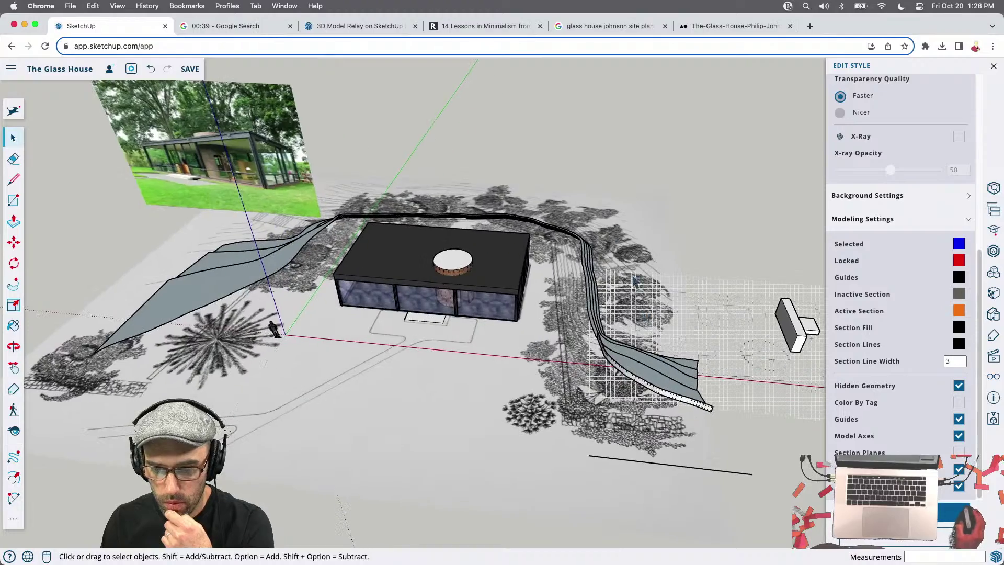
Reverse the faces of the whole curved path so their light fronts show
{"action": "triple_click", "coordinate": [641, 375]}
{"action": "scroll", "coordinate": [641, 375], "scroll_direction": "up", "scroll_amount": 5}
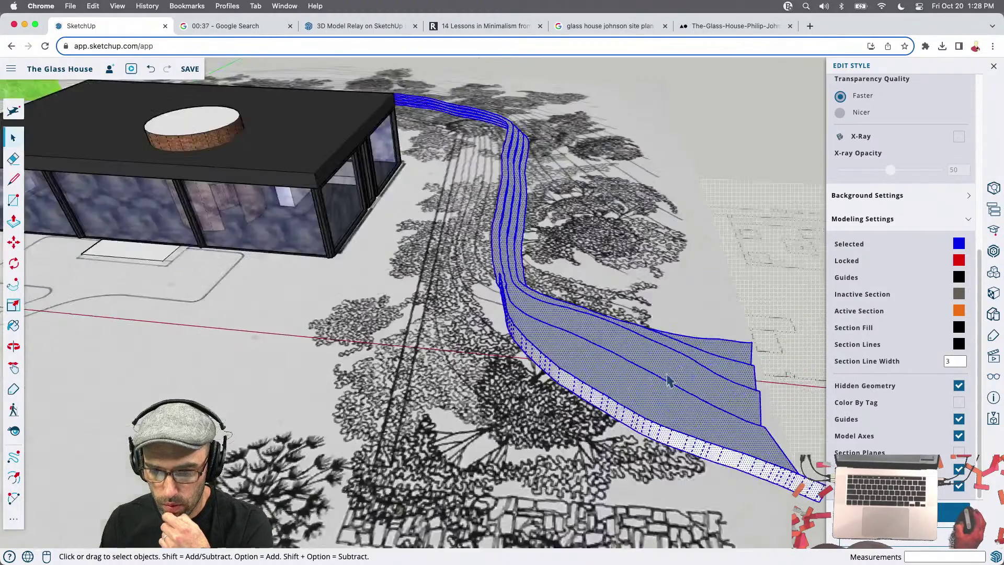
{"action": "right_click", "coordinate": [663, 374]}
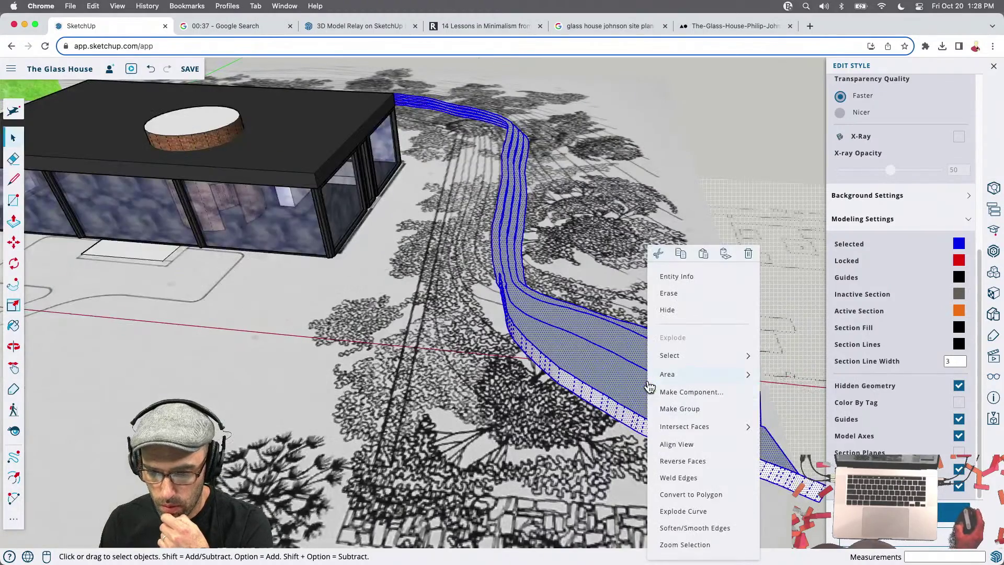
{"action": "left_click", "coordinate": [688, 460]}
{"action": "middle_click_drag", "start_coordinate": [688, 460], "coordinate": [355, 301]}
{"action": "scroll", "coordinate": [456, 269], "scroll_direction": "up", "scroll_amount": 2}
{"action": "left_click", "coordinate": [474, 249]}
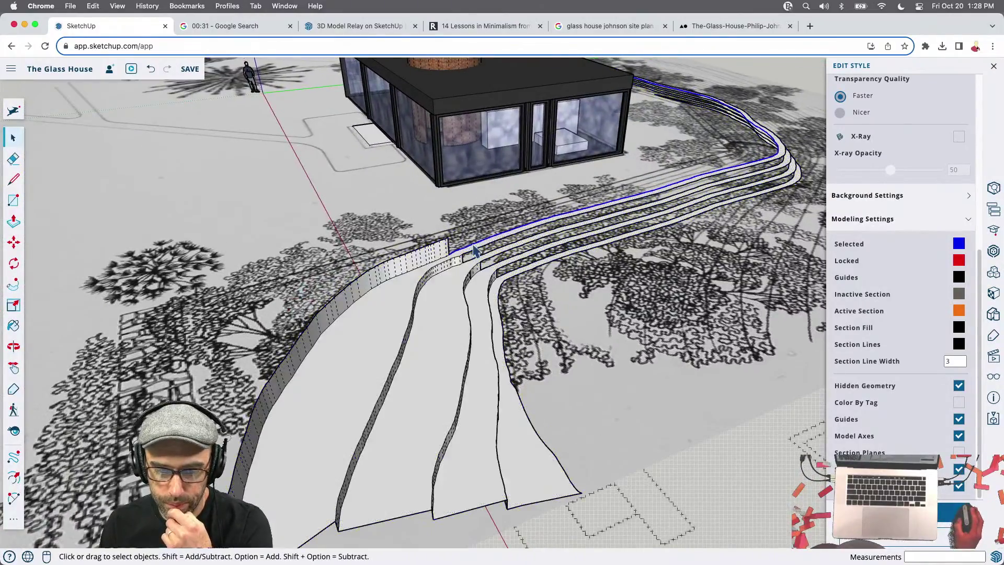
Move-copy the path's curved top edge 2' up onto the top of the wall
{"action": "scroll", "coordinate": [460, 259], "scroll_direction": "up", "scroll_amount": 6}
{"action": "key", "text": "m"}
{"action": "key", "text": "alt"}
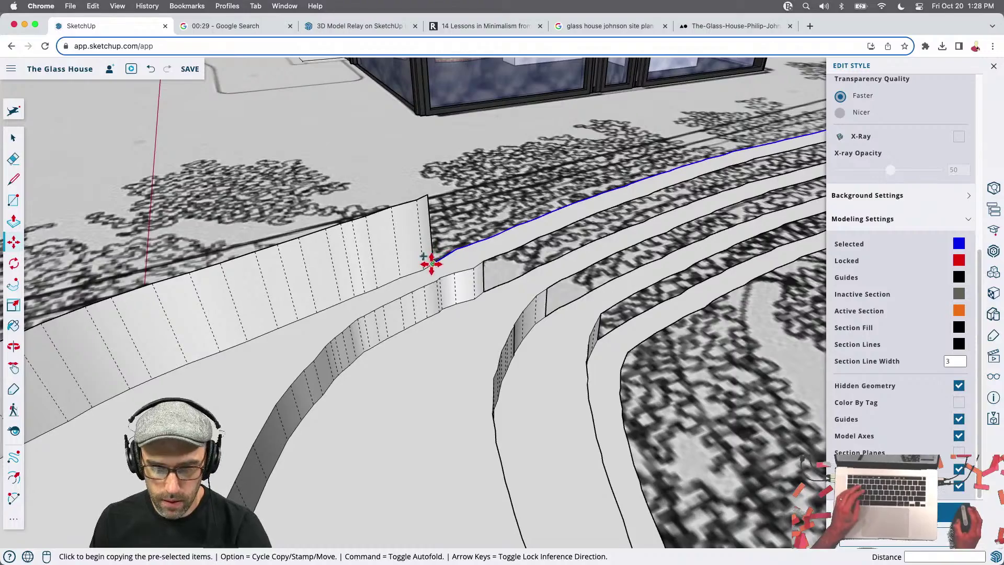
{"action": "left_click", "coordinate": [433, 262]}
{"action": "left_click", "coordinate": [427, 196]}
{"action": "key", "text": "space"}
{"action": "scroll", "coordinate": [377, 305], "scroll_direction": "down", "scroll_amount": 10}
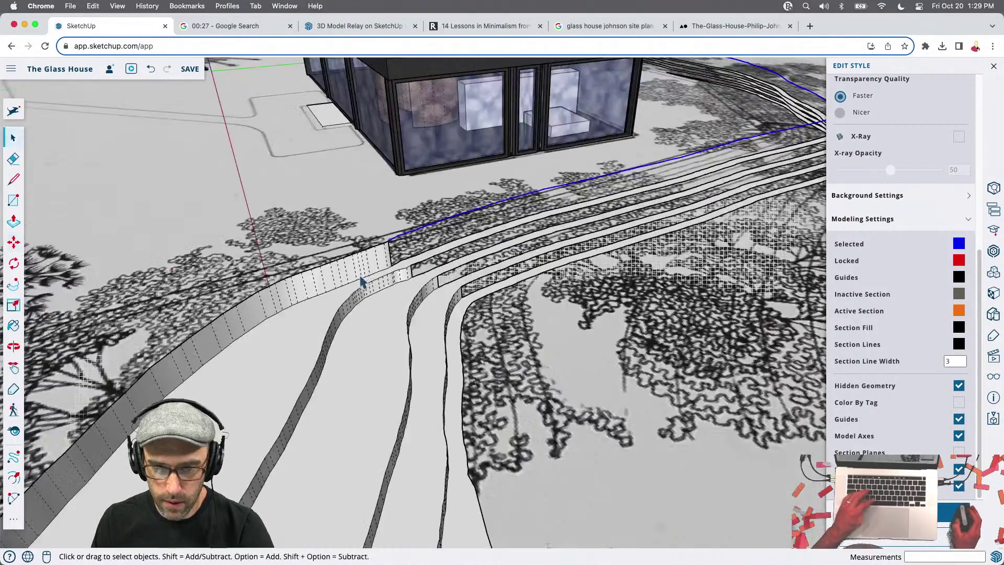
{"action": "scroll", "coordinate": [376, 306], "scroll_direction": "down", "scroll_amount": 3}
{"action": "middle_click_drag", "start_coordinate": [470, 235], "coordinate": [640, 302]}
{"action": "scroll", "coordinate": [491, 408], "scroll_direction": "down", "scroll_amount": 3}
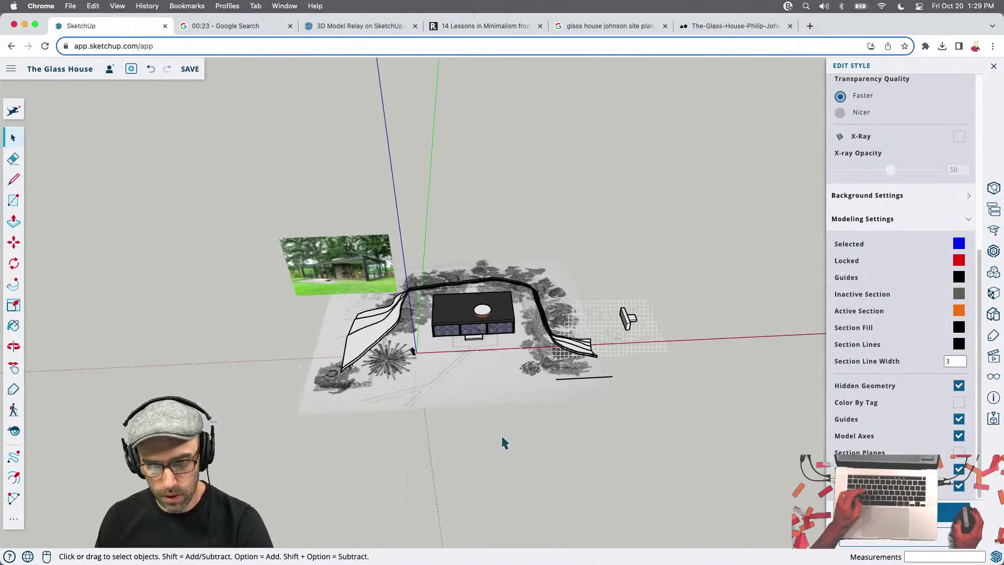
{"action": "scroll", "coordinate": [413, 400], "scroll_direction": "up", "scroll_amount": 2}
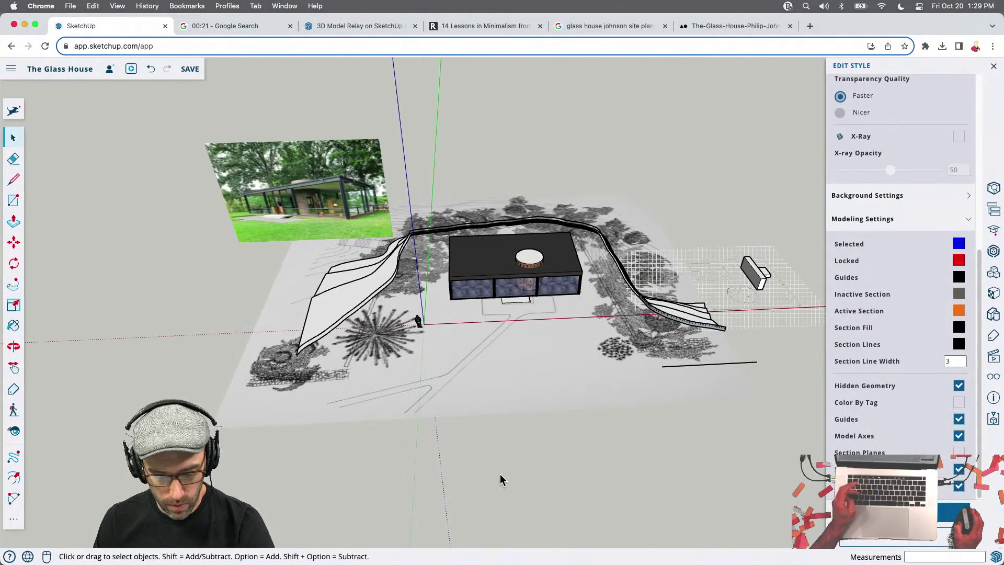
Draw a circle on the ground in front of the house and select its face
{"action": "key", "text": "c"}
{"action": "left_click", "coordinate": [468, 457]}
{"action": "left_click", "coordinate": [493, 455]}
{"action": "key", "text": "space"}
{"action": "scroll", "coordinate": [475, 476], "scroll_direction": "up", "scroll_amount": 3}
{"action": "left_click", "coordinate": [480, 464]}
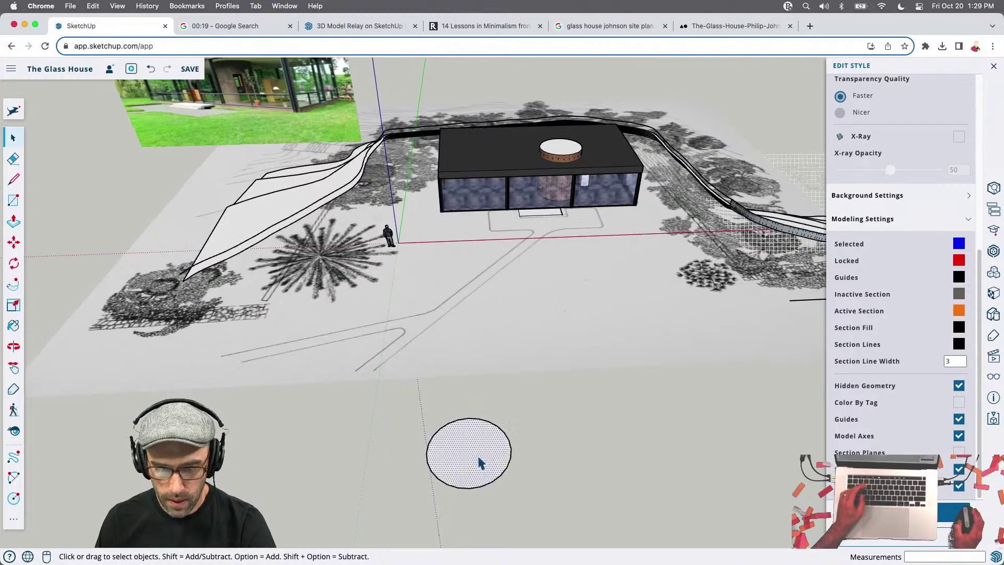
Offset the circle's edge inward to create a small inner circle
{"action": "scroll", "coordinate": [476, 464], "scroll_direction": "up", "scroll_amount": 2}
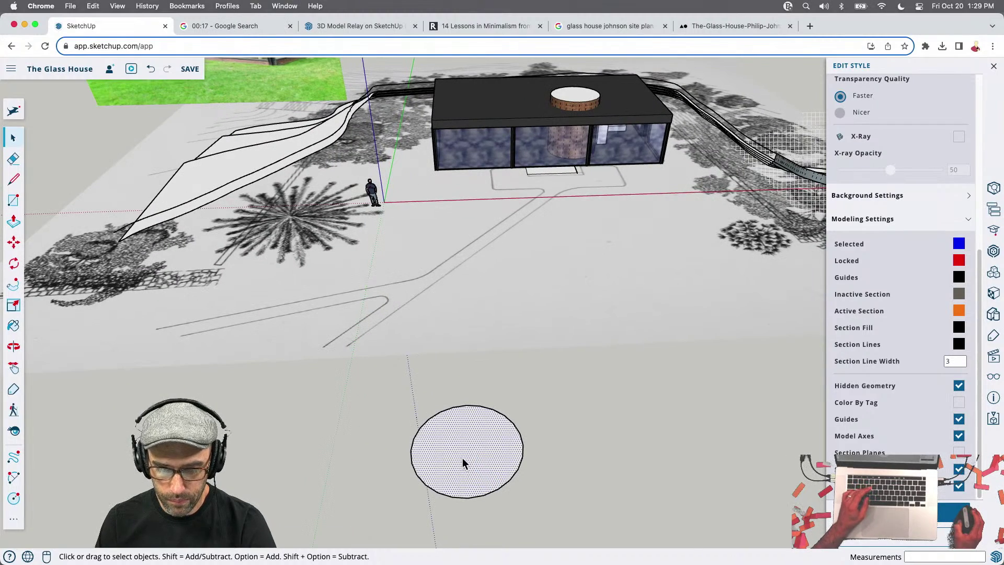
{"action": "key", "text": "f"}
{"action": "scroll", "coordinate": [469, 454], "scroll_direction": "up", "scroll_amount": 2}
{"action": "key", "text": "space"}
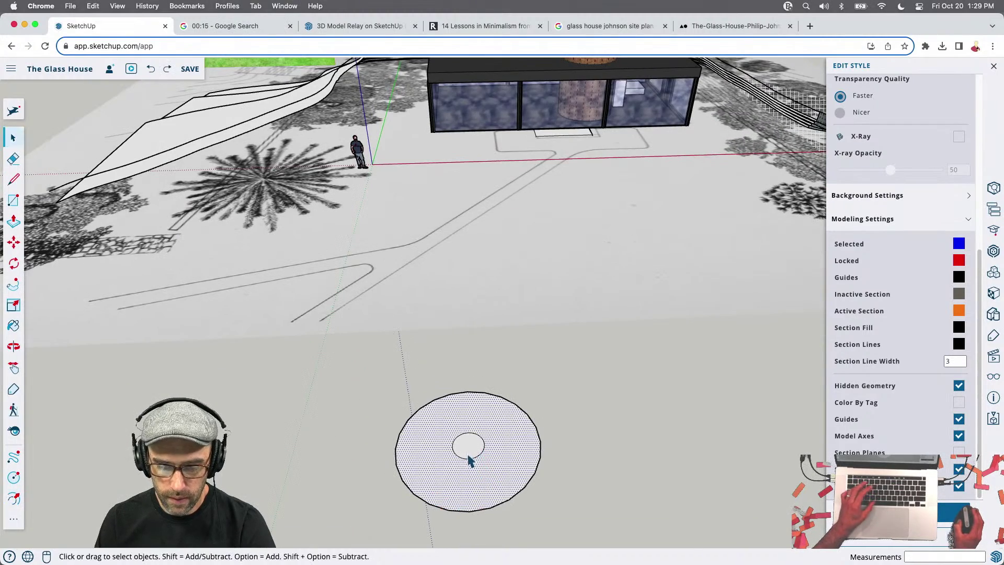
{"action": "scroll", "coordinate": [470, 453], "scroll_direction": "up", "scroll_amount": 1}
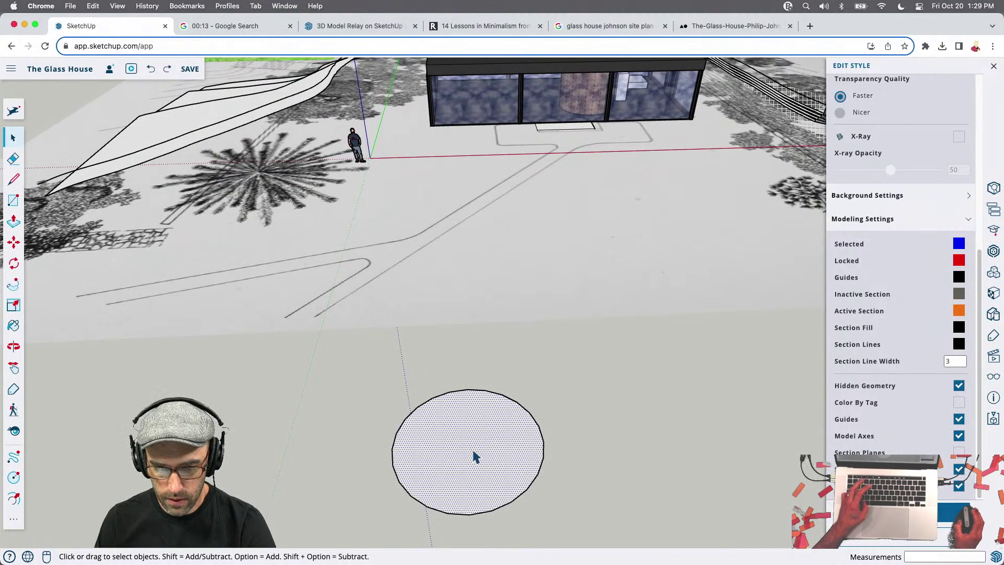
{"action": "key", "text": "Escape"}
{"action": "left_click", "coordinate": [463, 468]}
{"action": "key", "text": "f"}
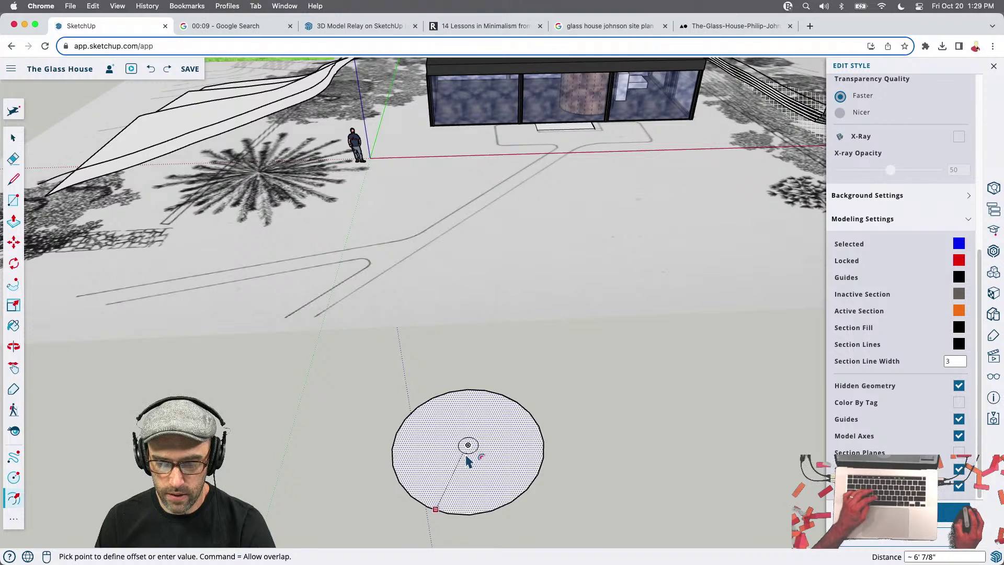
{"action": "key", "text": "space"}
{"action": "scroll", "coordinate": [468, 455], "scroll_direction": "down", "scroll_amount": 5}
Make the circle a new component, Component#8
{"action": "right_click", "coordinate": [467, 429]}
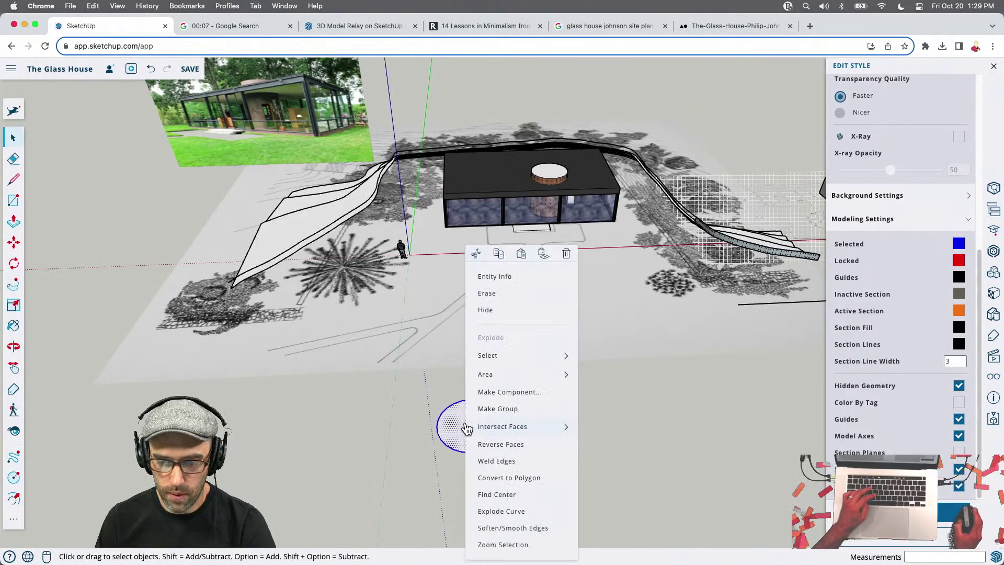
{"action": "left_click", "coordinate": [516, 392]}
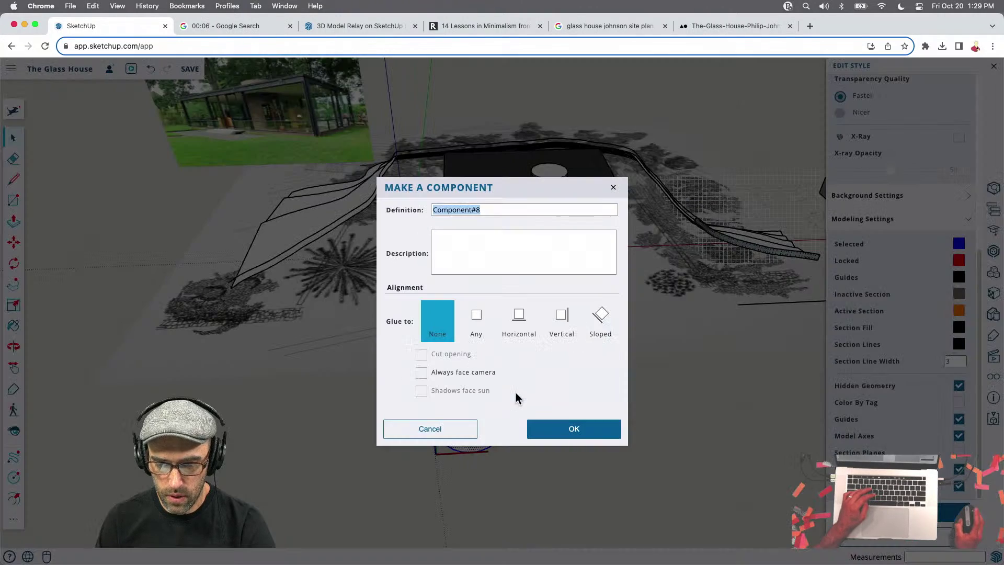
{"action": "left_click", "coordinate": [574, 428]}
{"action": "left_click", "coordinate": [396, 386]}
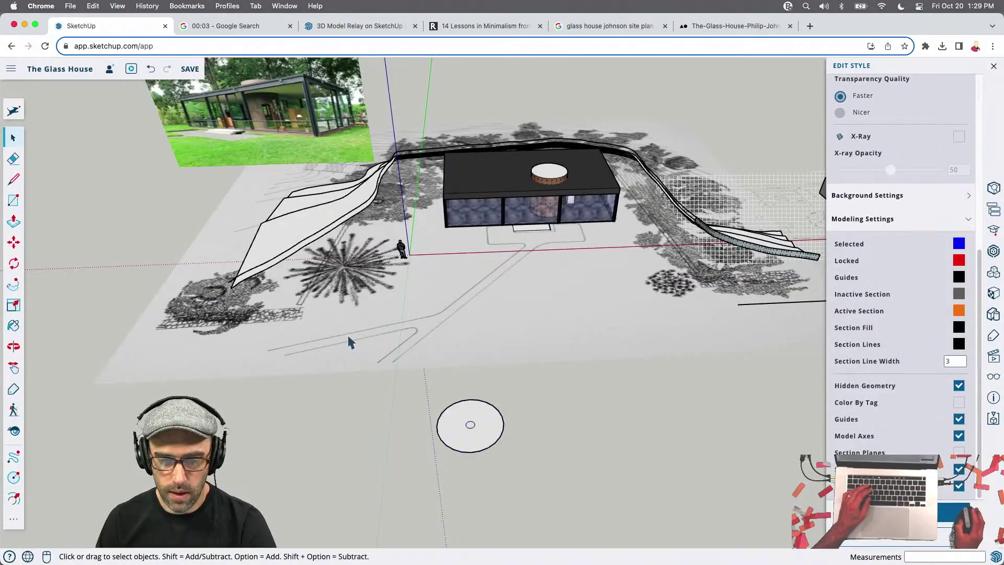
{"action": "left_click", "coordinate": [270, 255]}
{"action": "mouse_move", "coordinate": [270, 254]}
{"action": "middle_mouse_down"}
{"action": "mouse_move", "coordinate": [269, 285]}
{"action": "mouse_move", "coordinate": [485, 261]}
{"action": "middle_mouse_up"}
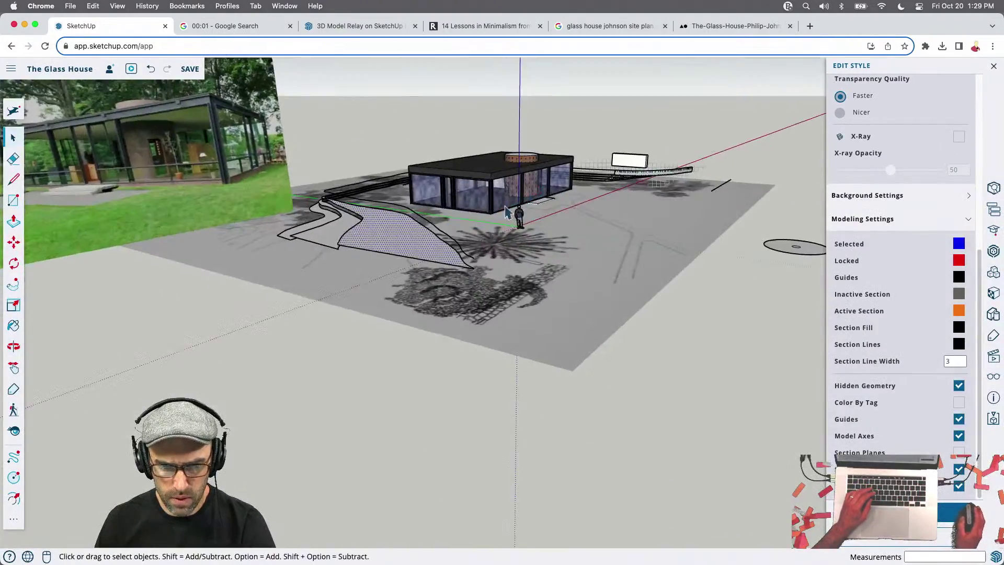
Attempt a line from the terrain face's tips, then cancel it unfinished
{"action": "scroll", "coordinate": [486, 261], "scroll_direction": "up", "scroll_amount": 3}
{"action": "scroll", "coordinate": [485, 261], "scroll_direction": "up", "scroll_amount": 1}
{"action": "key", "text": "l"}
{"action": "left_click", "coordinate": [481, 286]}
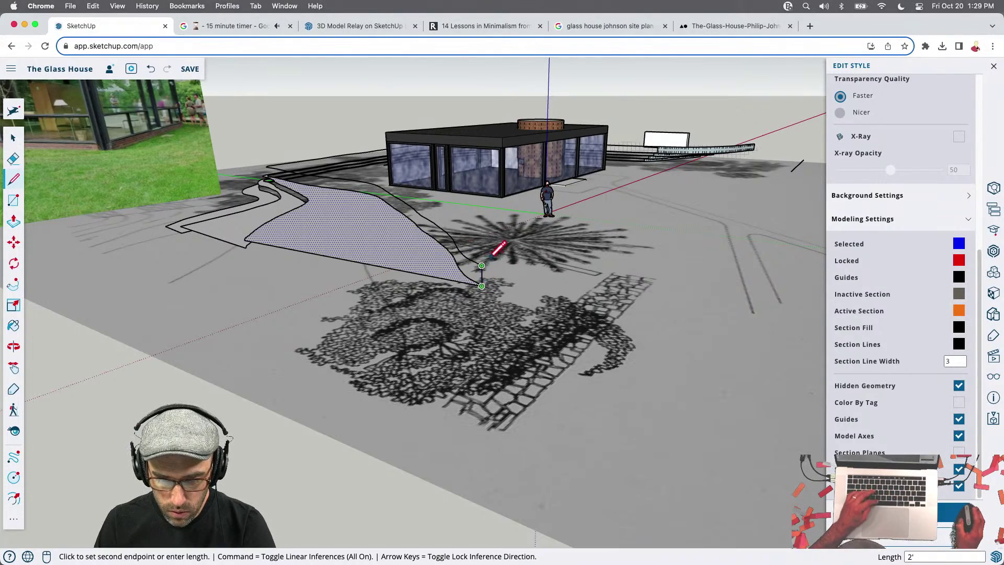
{"action": "key", "text": "space"}
{"action": "middle_click_drag", "start_coordinate": [480, 265], "coordinate": [397, 325]}
{"action": "key", "text": "l"}
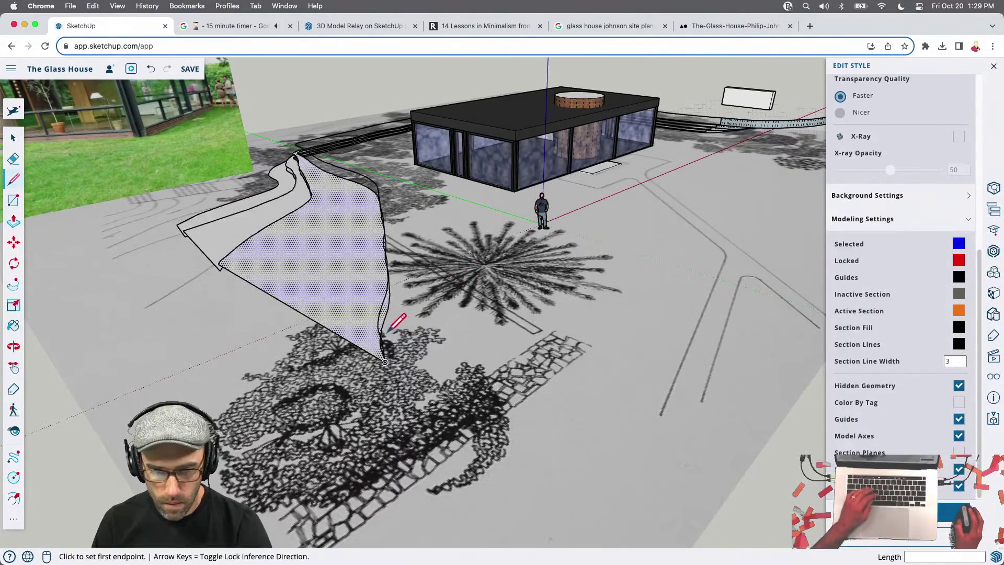
{"action": "left_click", "coordinate": [381, 339]}
{"action": "scroll", "coordinate": [717, 331], "scroll_direction": "down", "scroll_amount": 3}
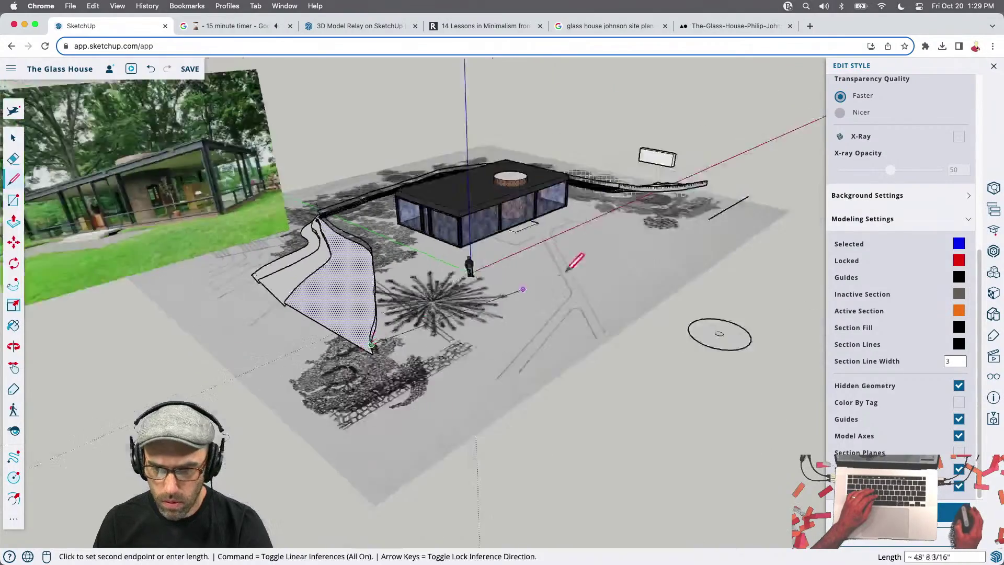
{"action": "middle_click_drag", "start_coordinate": [717, 332], "coordinate": [605, 448]}
{"action": "scroll", "coordinate": [743, 152], "scroll_direction": "up", "scroll_amount": 5}
{"action": "scroll", "coordinate": [732, 149], "scroll_direction": "up", "scroll_amount": 3}
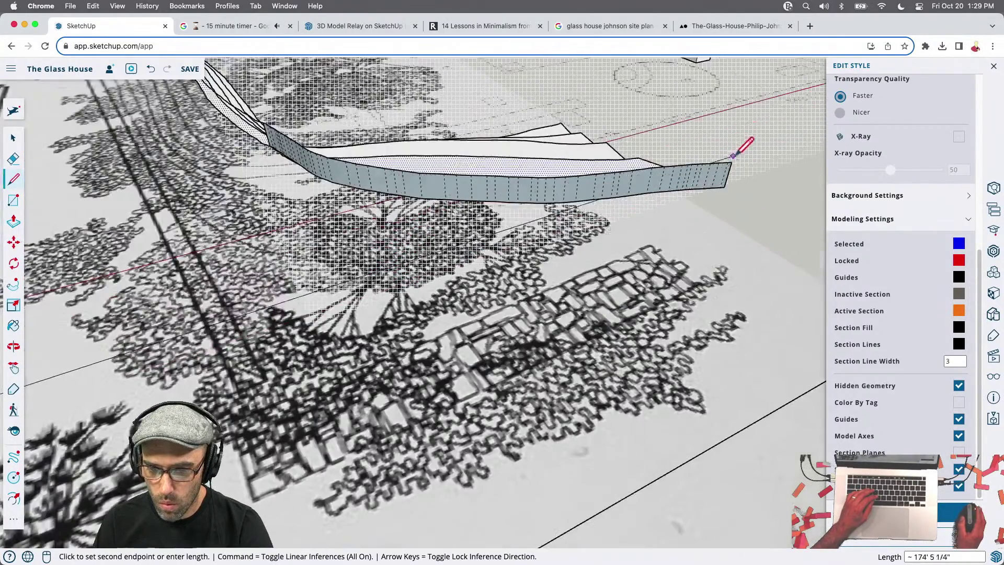
{"action": "key", "text": "Escape"}
{"action": "key", "text": "space"}
{"action": "scroll", "coordinate": [680, 172], "scroll_direction": "down", "scroll_amount": 5}
Unhide the hidden group found beneath the transparent image plane
{"action": "left_click", "coordinate": [628, 202]}
{"action": "right_click", "coordinate": [631, 204]}
{"action": "left_click", "coordinate": [661, 264]}
{"action": "middle_click_drag", "start_coordinate": [661, 266], "coordinate": [399, 179]}
{"action": "right_click", "coordinate": [401, 190]}
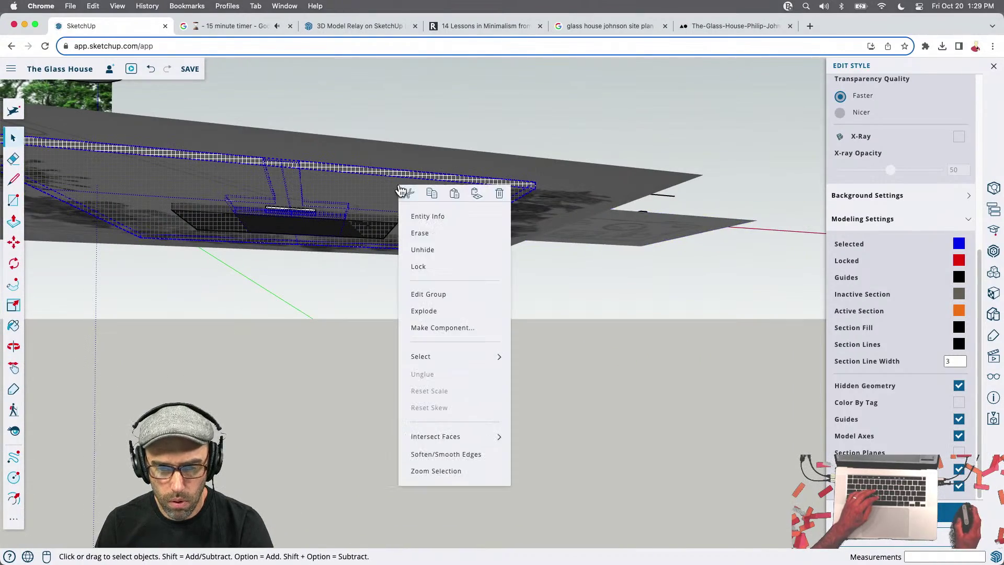
{"action": "left_click", "coordinate": [428, 250]}
Push/Pull the terrain face up 2' into a raised platform
{"action": "mouse_move", "coordinate": [486, 280]}
{"action": "middle_mouse_down"}
{"action": "mouse_move", "coordinate": [544, 422]}
{"action": "mouse_move", "coordinate": [251, 366]}
{"action": "mouse_move", "coordinate": [440, 408]}
{"action": "middle_mouse_up"}
{"action": "scroll", "coordinate": [250, 366], "scroll_direction": "up", "scroll_amount": 2}
{"action": "scroll", "coordinate": [564, 437], "scroll_direction": "up", "scroll_amount": 5}
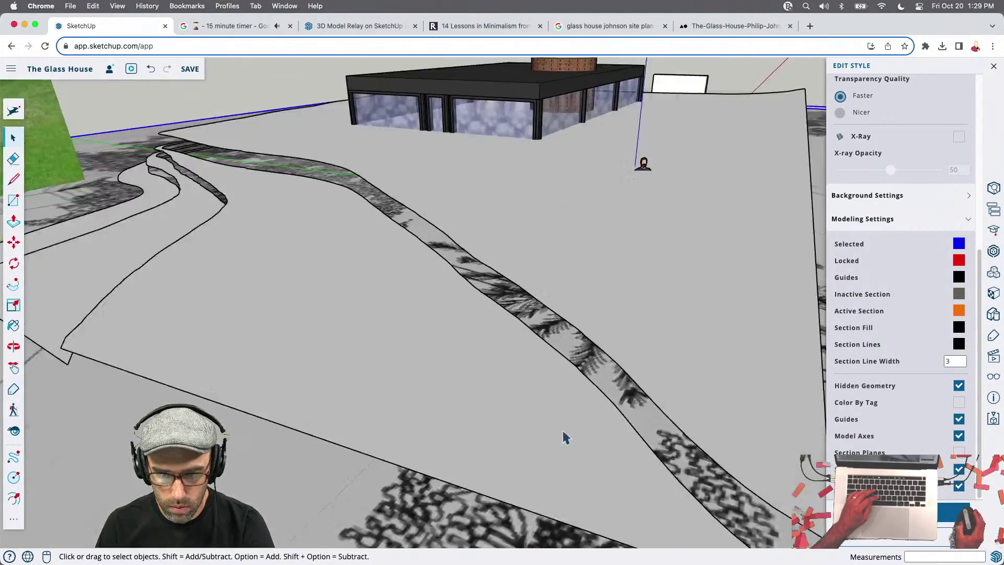
{"action": "middle_click_drag", "start_coordinate": [565, 437], "coordinate": [544, 309]}
{"action": "key", "text": "p"}
{"action": "middle_click_drag", "start_coordinate": [567, 370], "coordinate": [589, 386]}
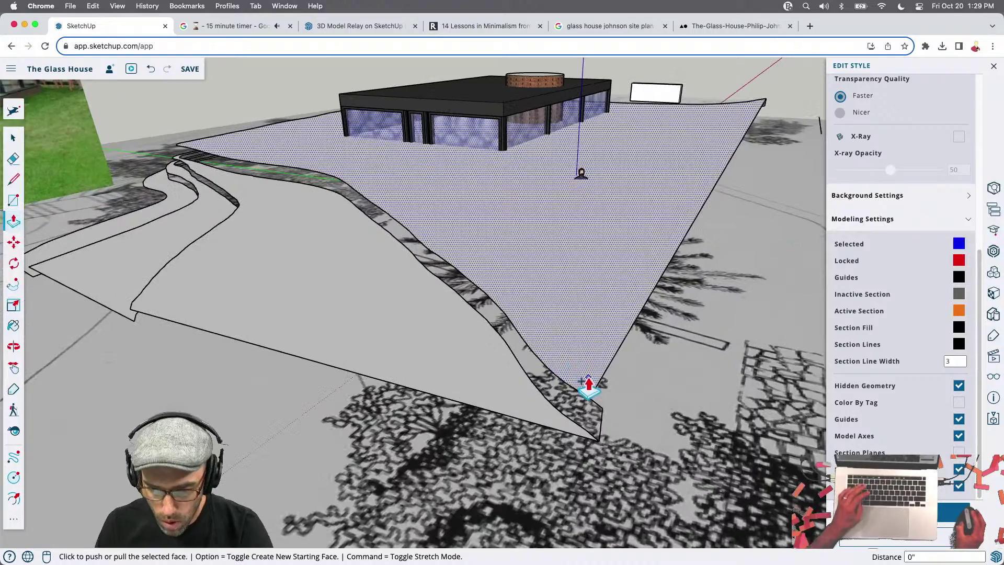
{"action": "left_click", "coordinate": [589, 385]}
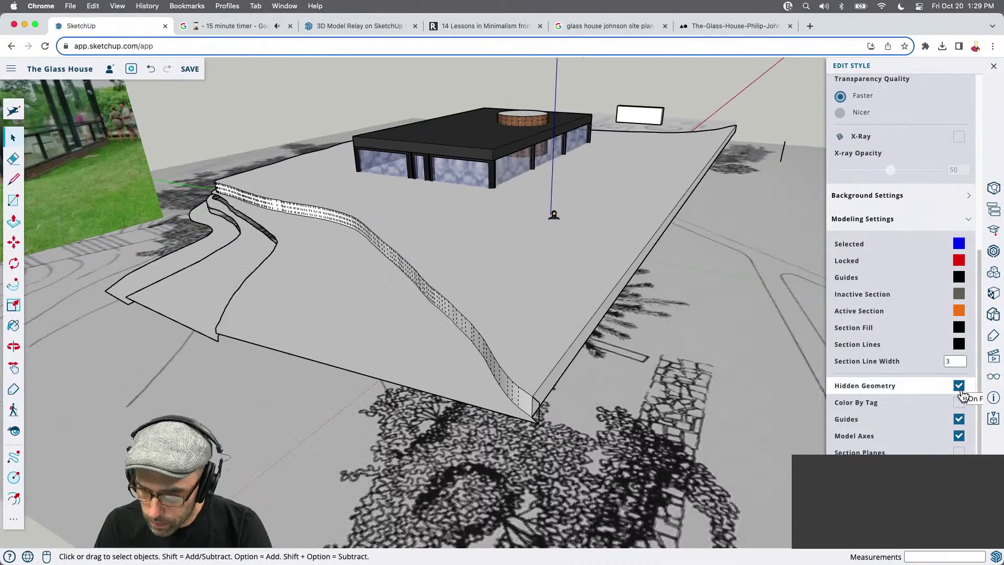
Turn off Hidden Geometry display and check the 15-minute timer
{"action": "left_click", "coordinate": [959, 386]}
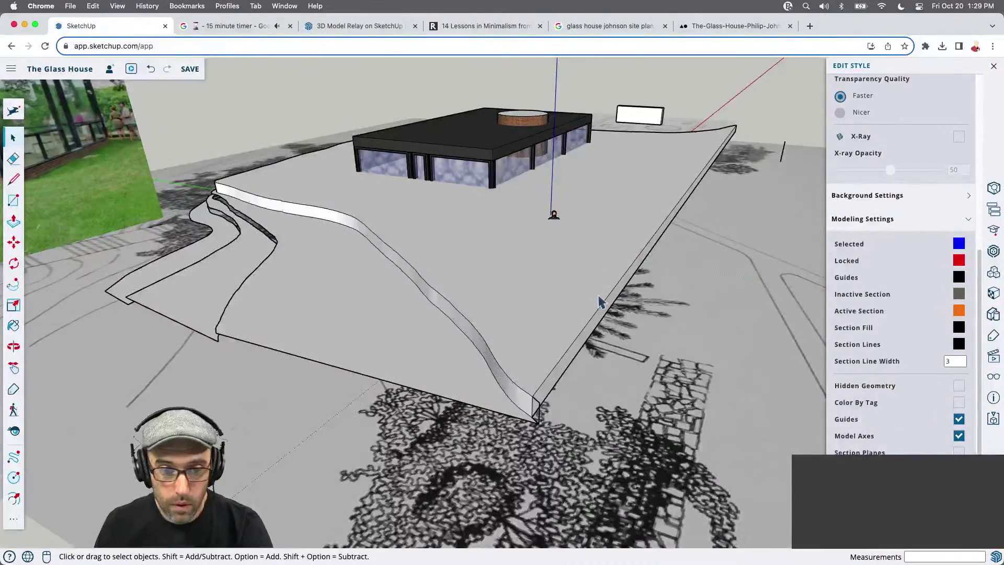
{"action": "left_click", "coordinate": [238, 29]}
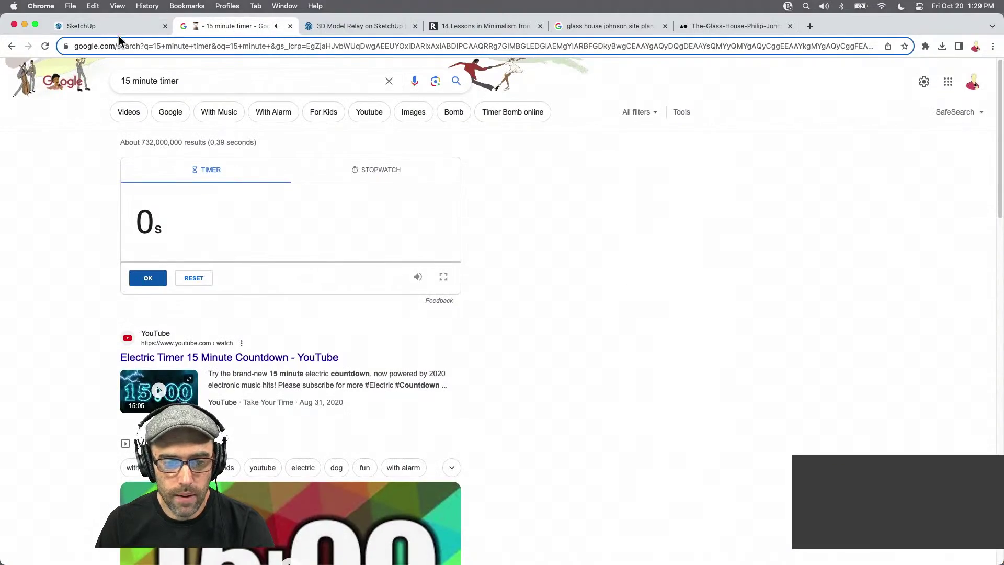
{"action": "left_click", "coordinate": [116, 29]}
Orbit out over the whole site and select the raised terrain
{"action": "scroll", "coordinate": [424, 287], "scroll_direction": "down", "scroll_amount": 5}
{"action": "middle_click_drag", "start_coordinate": [705, 335], "coordinate": [385, 270]}
{"action": "left_click", "coordinate": [606, 287]}
{"action": "left_click", "coordinate": [385, 270]}
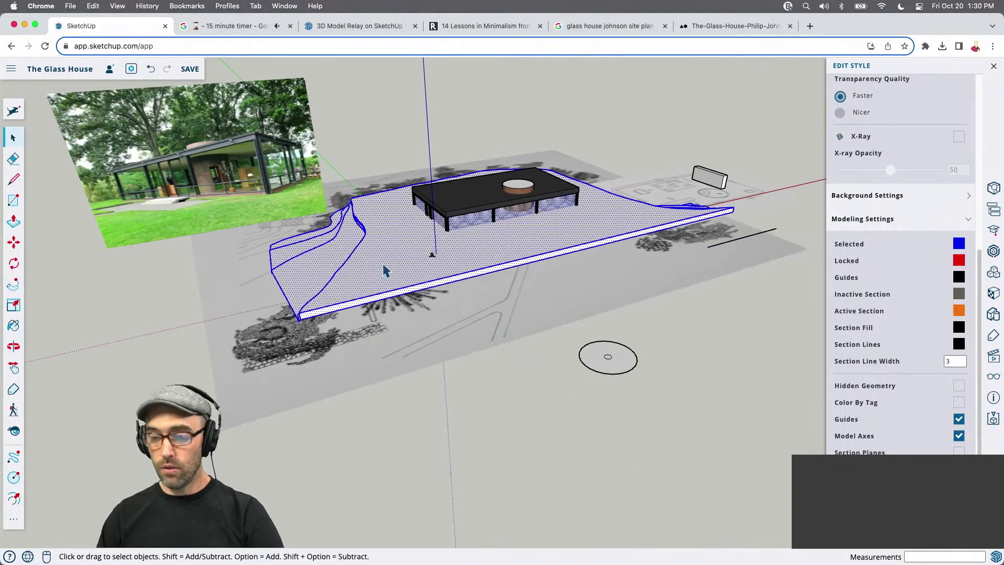
Reselect the whole terrain and make it a group
{"action": "right_click", "coordinate": [383, 266]}
{"action": "left_click", "coordinate": [361, 280]}
{"action": "left_click", "coordinate": [361, 281]}
{"action": "right_click", "coordinate": [362, 249]}
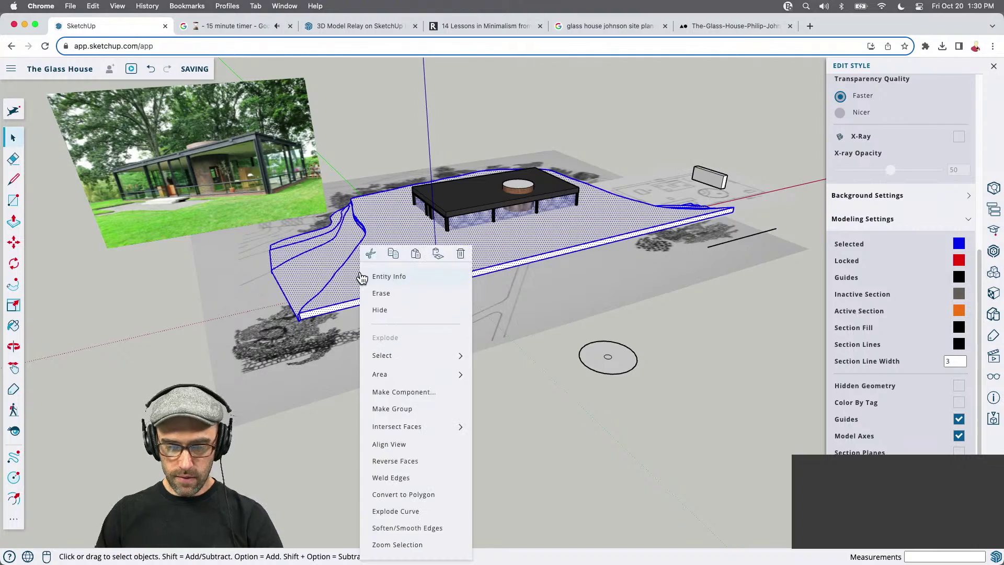
{"action": "left_click", "coordinate": [406, 410]}
Move the terrain group under the house in two small adjustments
{"action": "scroll", "coordinate": [419, 383], "scroll_direction": "up", "scroll_amount": 8}
{"action": "key", "text": "m"}
{"action": "left_click", "coordinate": [451, 206]}
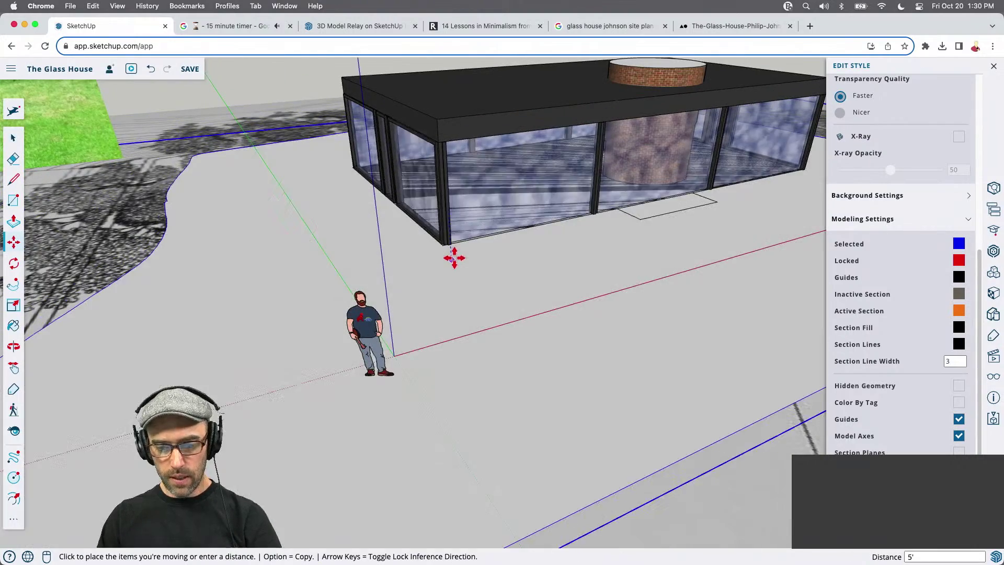
{"action": "left_click", "coordinate": [454, 254]}
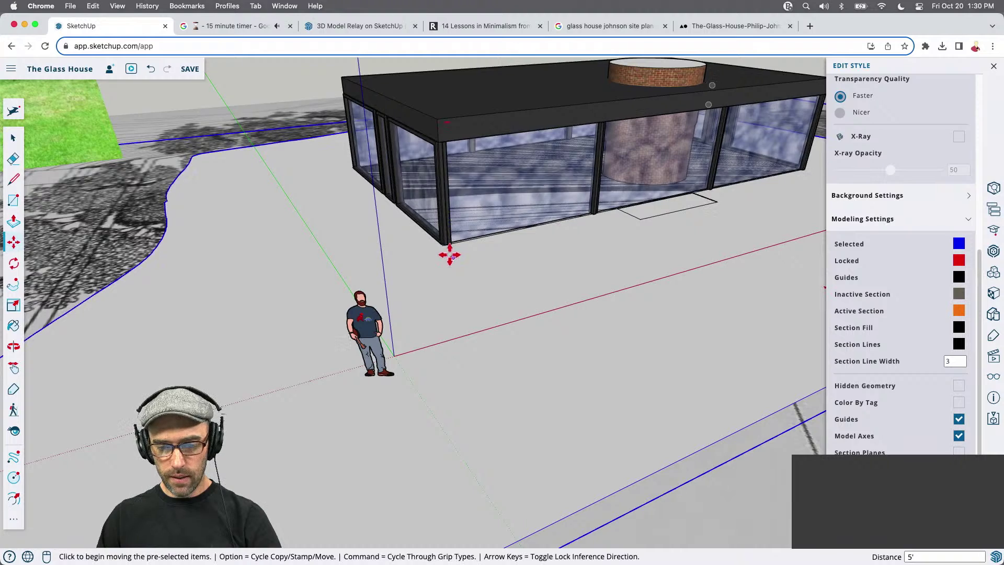
{"action": "scroll", "coordinate": [444, 246], "scroll_direction": "up", "scroll_amount": 5}
{"action": "left_click", "coordinate": [456, 242]}
{"action": "left_click", "coordinate": [453, 256]}
{"action": "key", "text": "space"}
Hide the site-plan image and save the model without purging
{"action": "scroll", "coordinate": [450, 254], "scroll_direction": "down", "scroll_amount": 10}
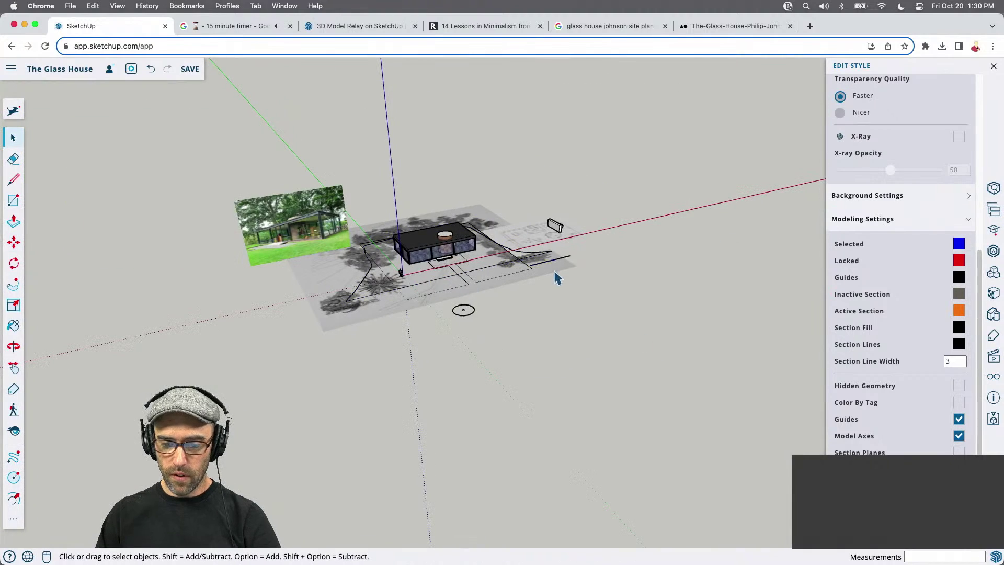
{"action": "left_click", "coordinate": [556, 273]}
{"action": "right_click", "coordinate": [553, 273]}
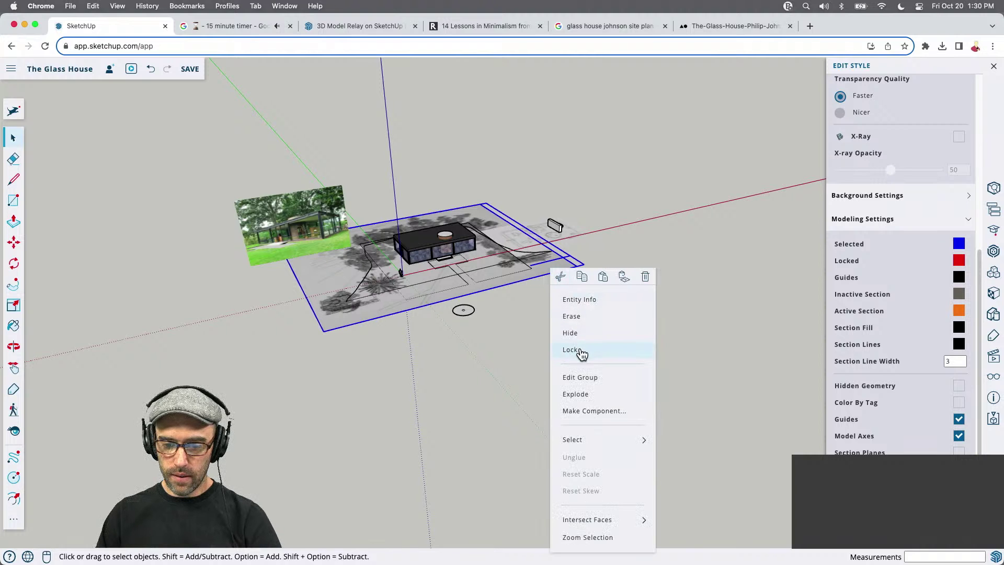
{"action": "left_click", "coordinate": [572, 334]}
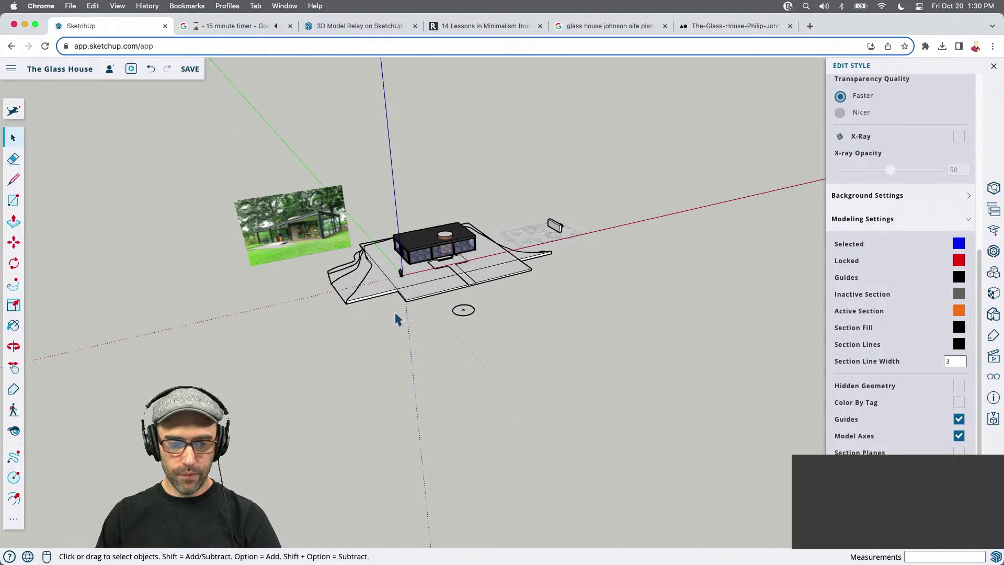
{"action": "left_click", "coordinate": [189, 69]}
{"action": "left_click", "coordinate": [409, 362]}
{"action": "scroll", "coordinate": [429, 266], "scroll_direction": "up", "scroll_amount": 5}
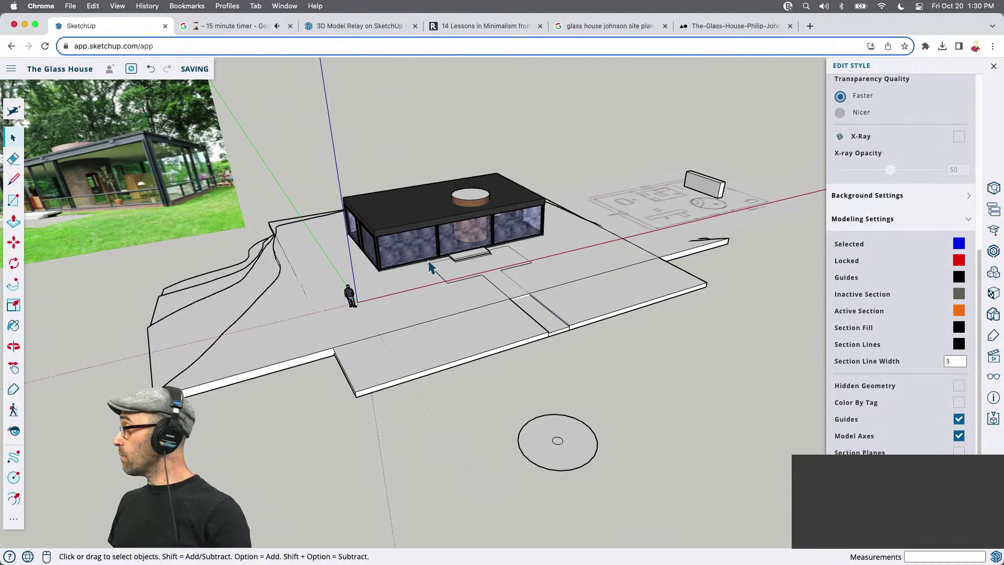
{"action": "middle_click_drag", "start_coordinate": [495, 336], "coordinate": [313, 313]}
{"action": "scroll", "coordinate": [246, 306], "scroll_direction": "up", "scroll_amount": 3}
{"action": "left_click", "coordinate": [232, 299]}
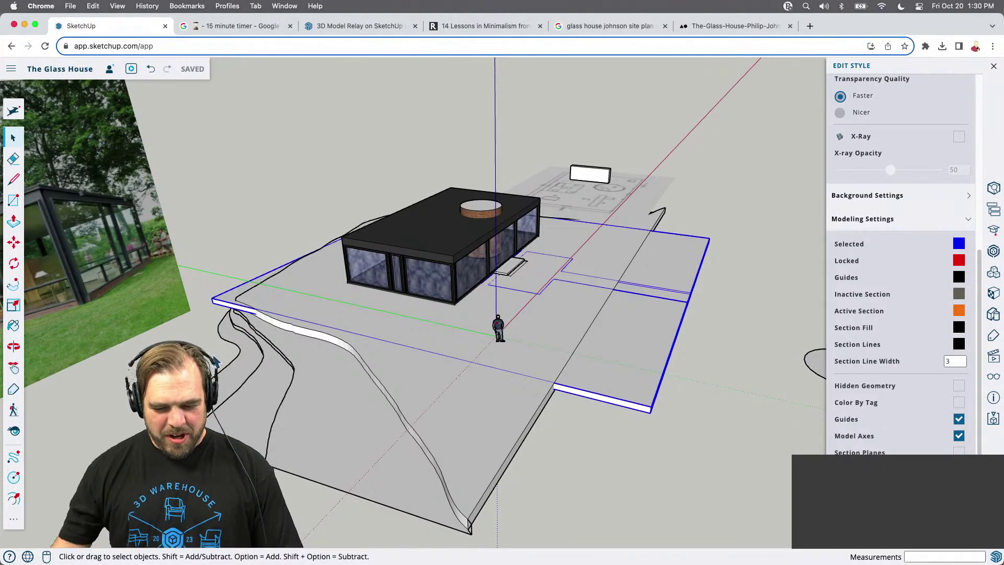
Orbit in close around the Glass House and try selecting the roof slab
{"action": "key", "text": "o"}
{"action": "left_click_drag", "start_coordinate": [502, 385], "coordinate": [435, 408]}
{"action": "middle_click_drag", "start_coordinate": [434, 408], "coordinate": [449, 370]}
{"action": "scroll", "coordinate": [724, 222], "scroll_direction": "up", "scroll_amount": 4}
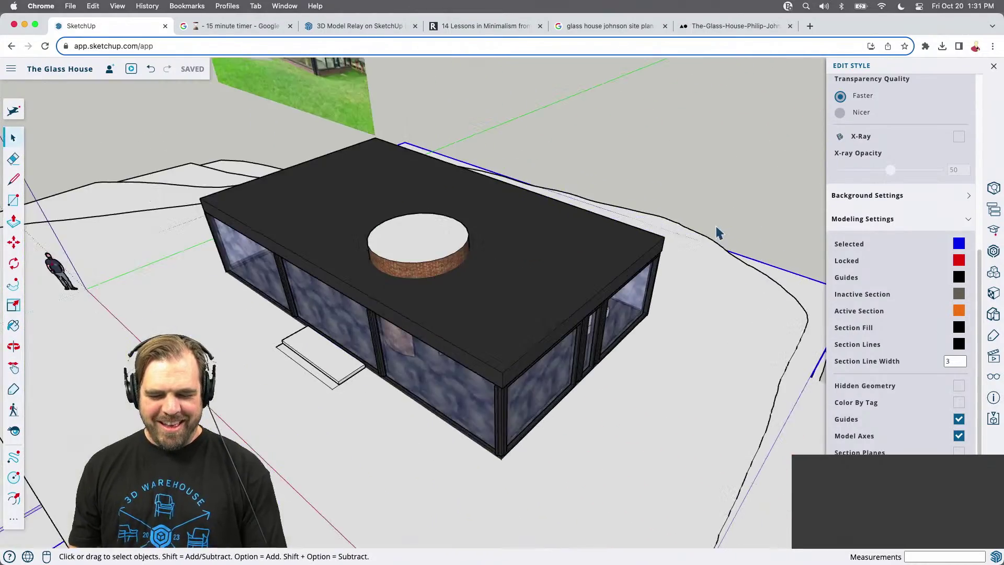
{"action": "middle_click_drag", "start_coordinate": [658, 280], "coordinate": [635, 285]}
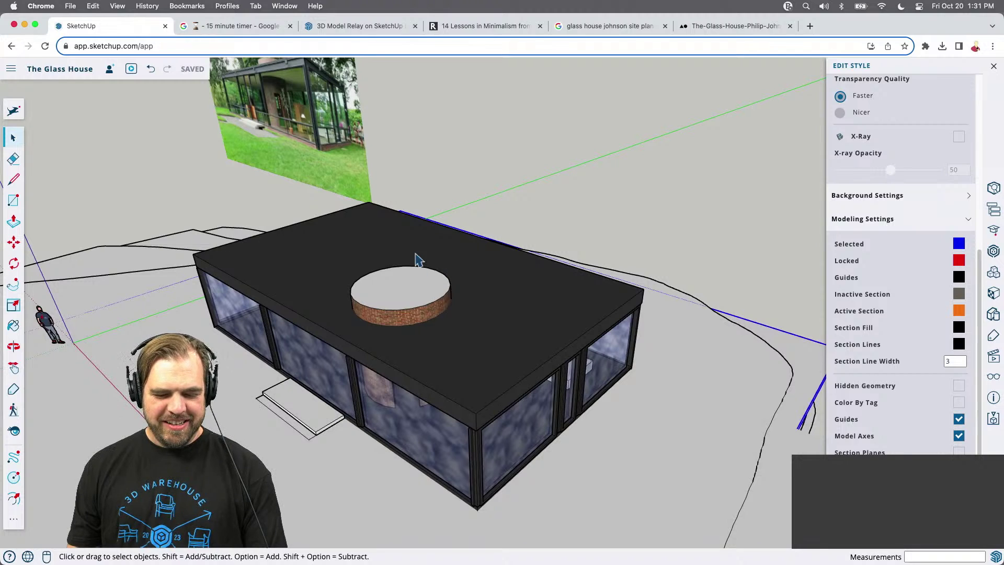
{"action": "left_click", "coordinate": [274, 288]}
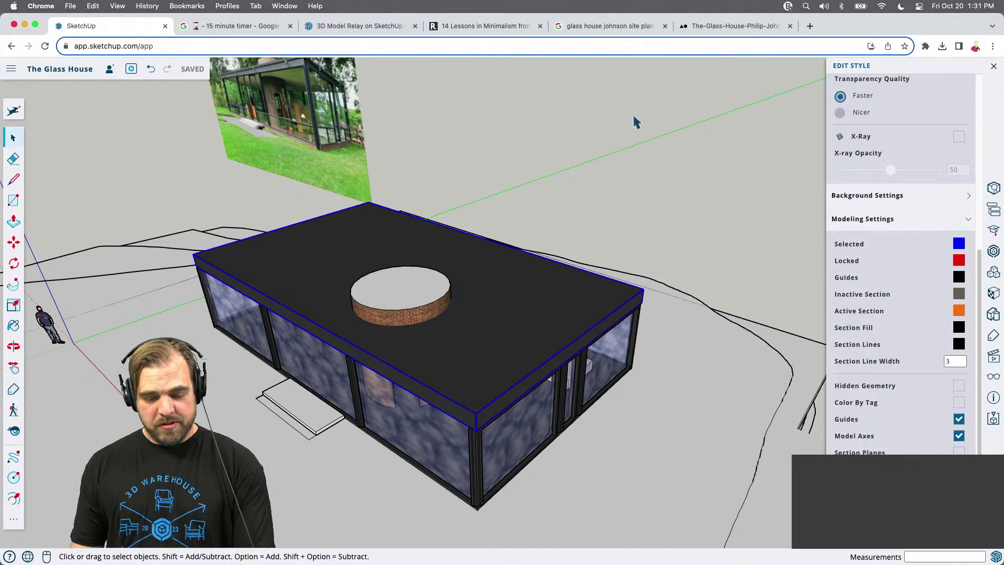
{"action": "left_click", "coordinate": [523, 201]}
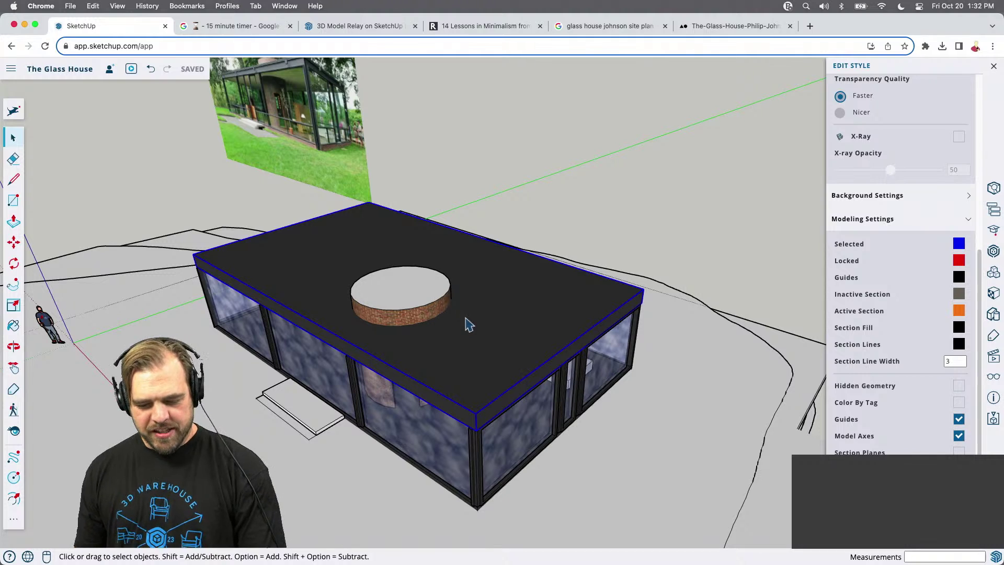
Pick up the roof slab with Move (M) to lift it off the walls
{"action": "scroll", "coordinate": [510, 332], "scroll_direction": "up", "scroll_amount": 3}
{"action": "key", "text": "m"}
{"action": "left_click", "coordinate": [518, 337]}
{"action": "scroll", "coordinate": [605, 202], "scroll_direction": "down", "scroll_amount": 4}
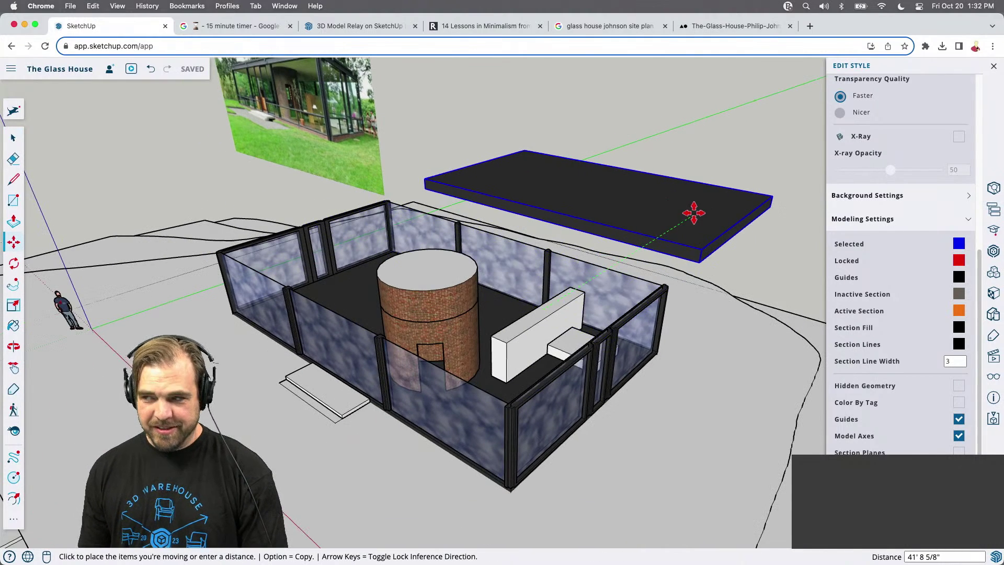
Place the roof 100' away and orbit to look down into the open interior
{"action": "type", "text": "100"}
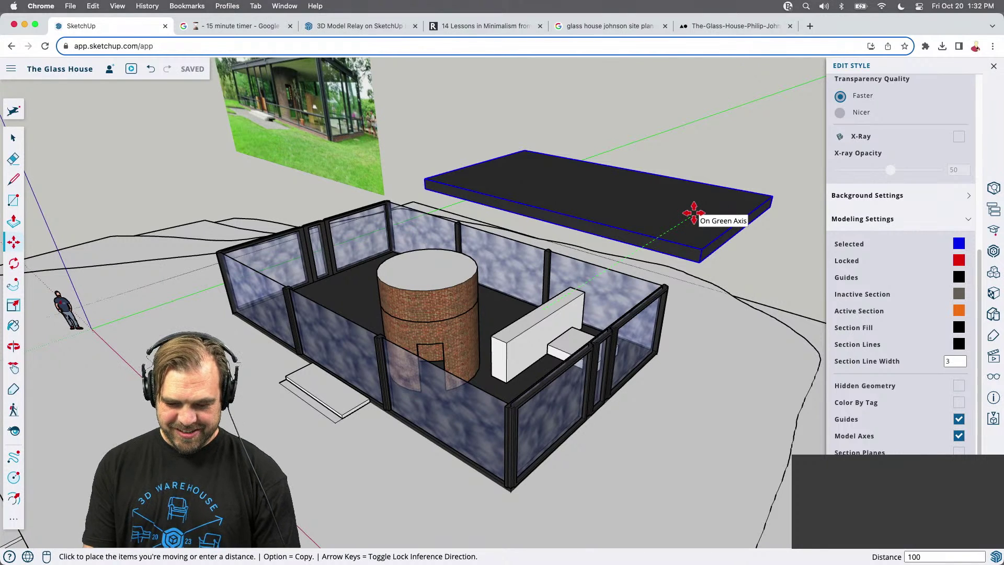
{"action": "type", "text": "'"}
{"action": "key", "text": "Return"}
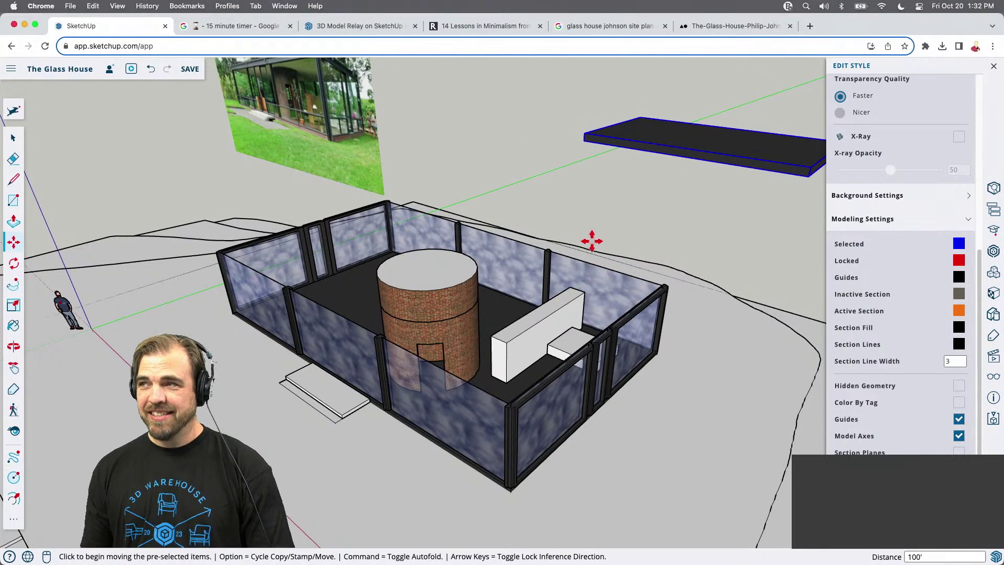
{"action": "key", "text": "o"}
{"action": "left_click_drag", "start_coordinate": [589, 235], "coordinate": [602, 261]}
{"action": "key", "text": "space"}
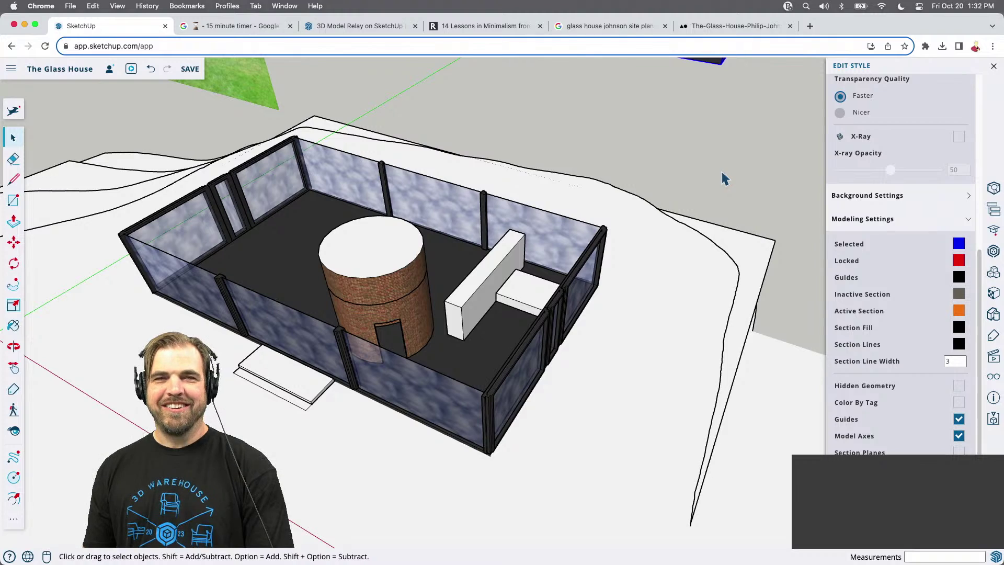
{"action": "middle_click_drag", "start_coordinate": [725, 178], "coordinate": [752, 102]}
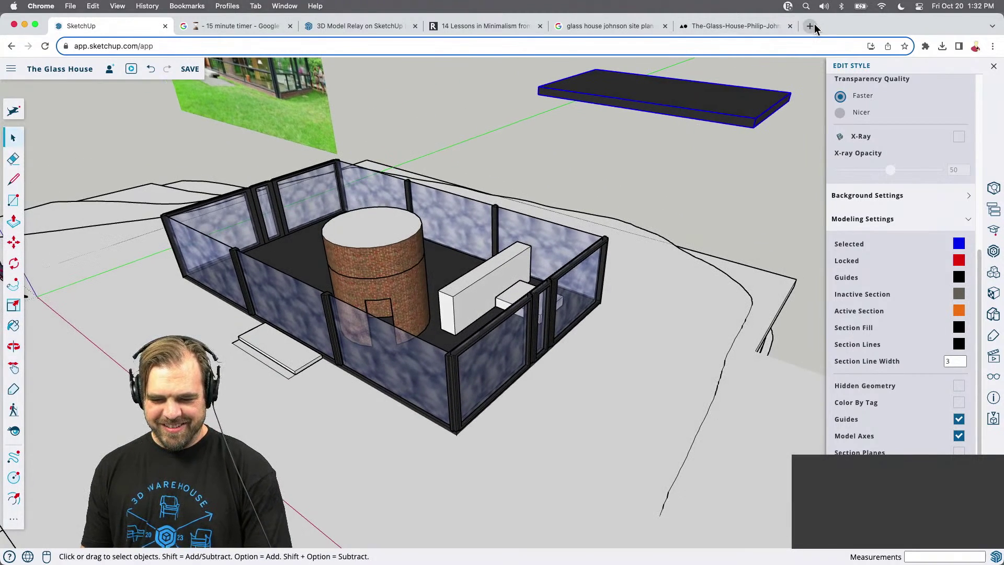
{"action": "left_click", "coordinate": [611, 26]}
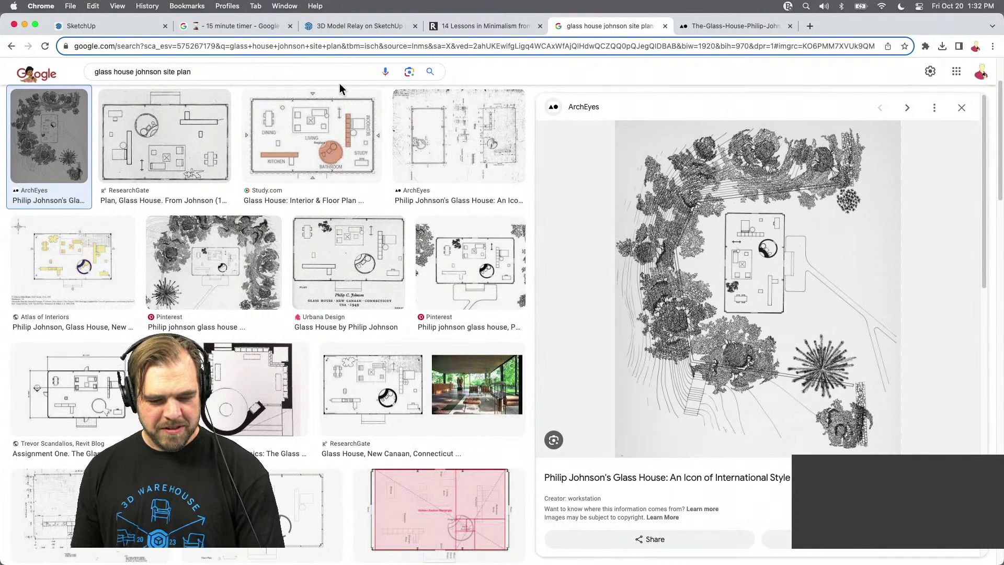
Change the image search to 'glass house philip johnson'
{"action": "left_click_drag", "start_coordinate": [193, 73], "coordinate": [135, 73]}
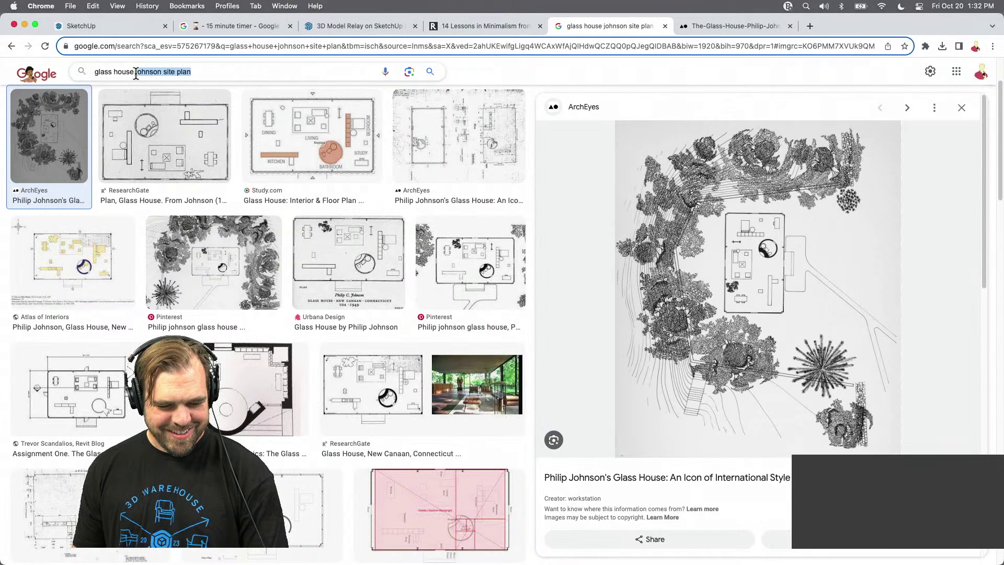
{"action": "key", "text": "BackSpace"}
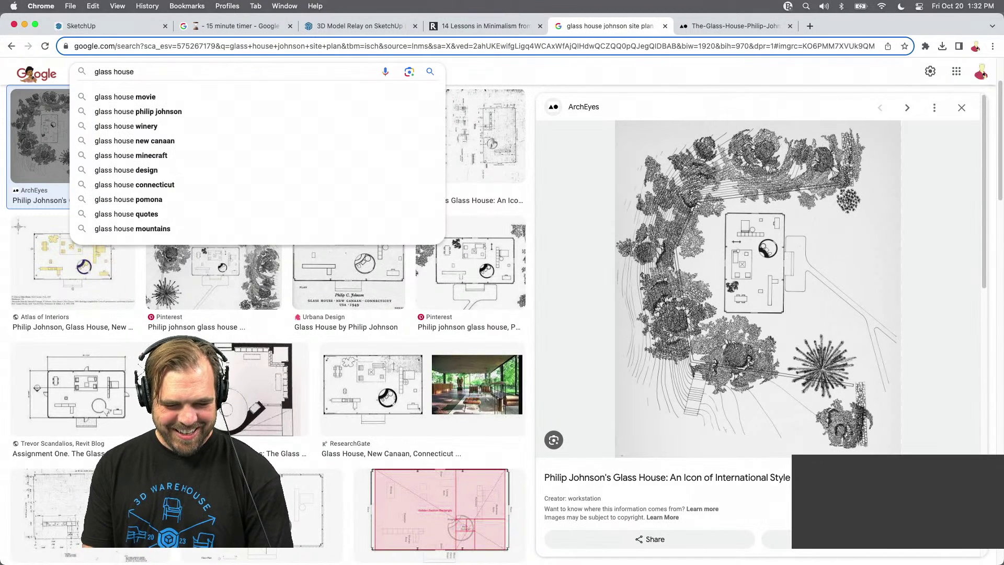
{"action": "type", "text": "p"}
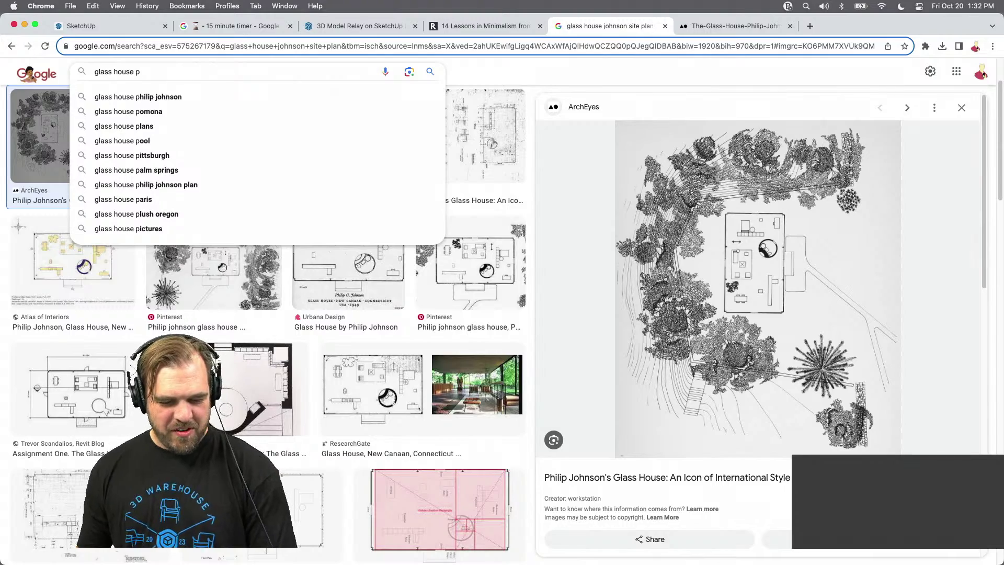
{"action": "left_click", "coordinate": [163, 98]}
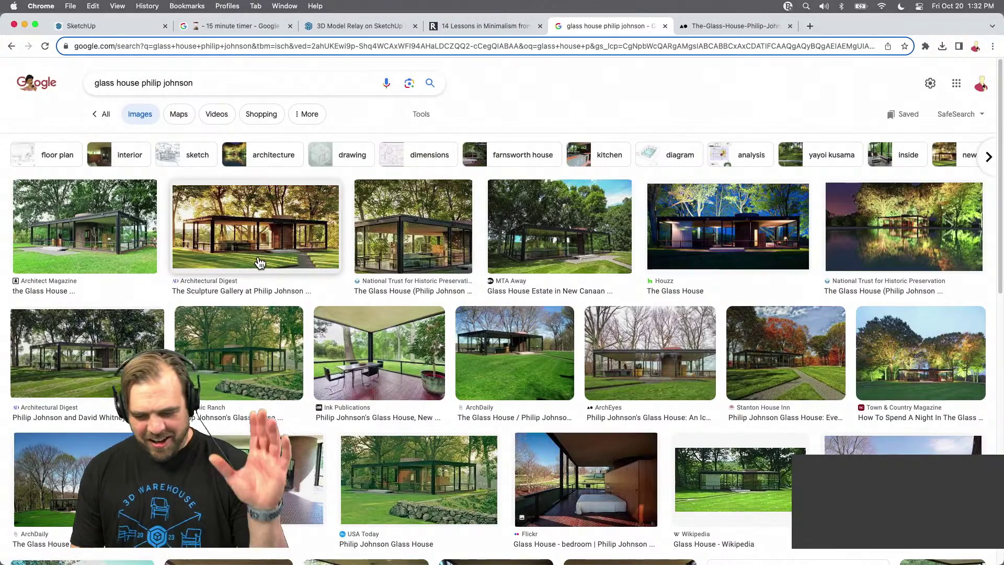
Scroll the results and open the ResearchGate Glass House floor-plan figure page
{"action": "scroll", "coordinate": [445, 336], "scroll_direction": "down", "scroll_amount": 5}
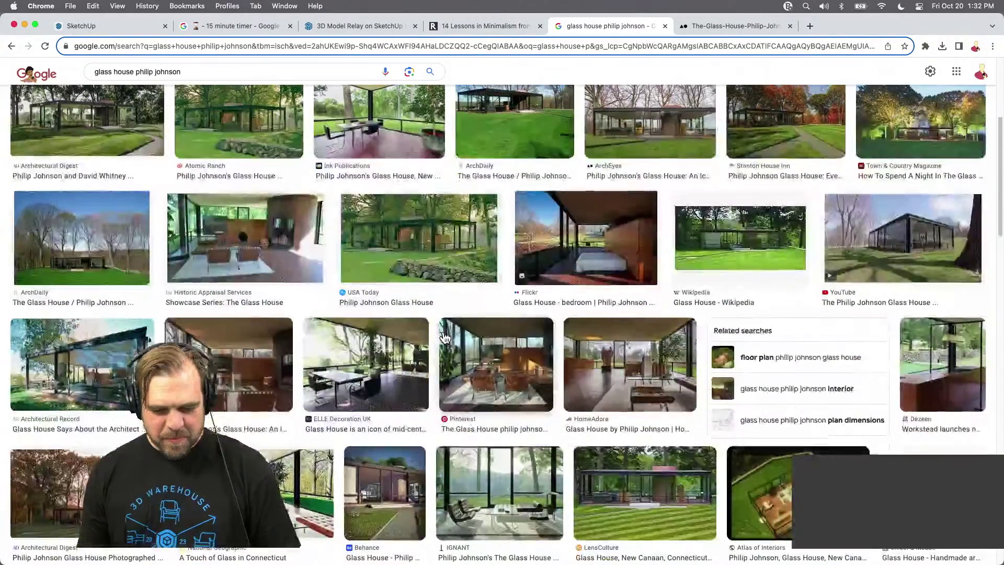
{"action": "scroll", "coordinate": [445, 336], "scroll_direction": "down", "scroll_amount": 4}
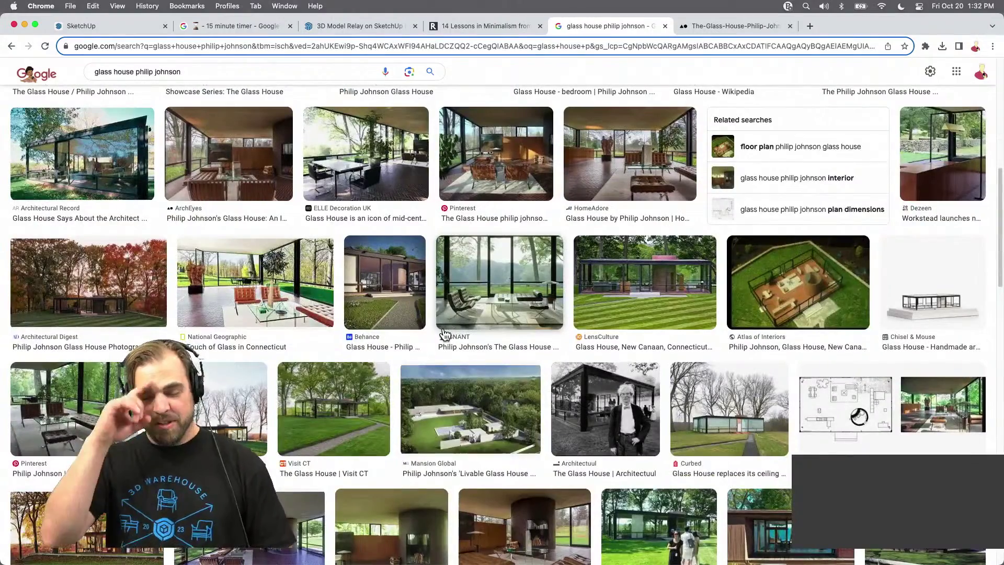
{"action": "scroll", "coordinate": [494, 329], "scroll_direction": "down", "scroll_amount": 2}
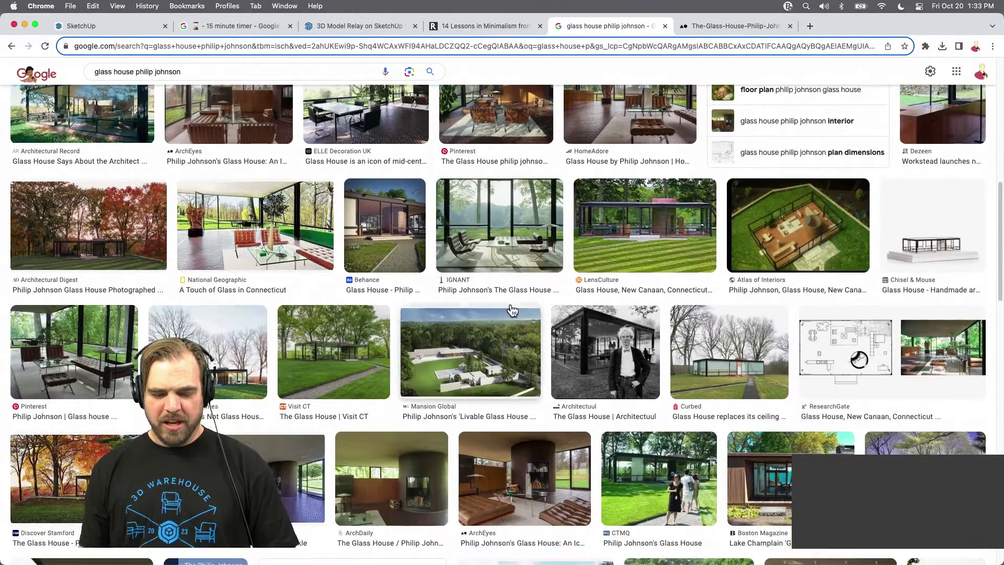
{"action": "scroll", "coordinate": [494, 329], "scroll_direction": "down", "scroll_amount": 1}
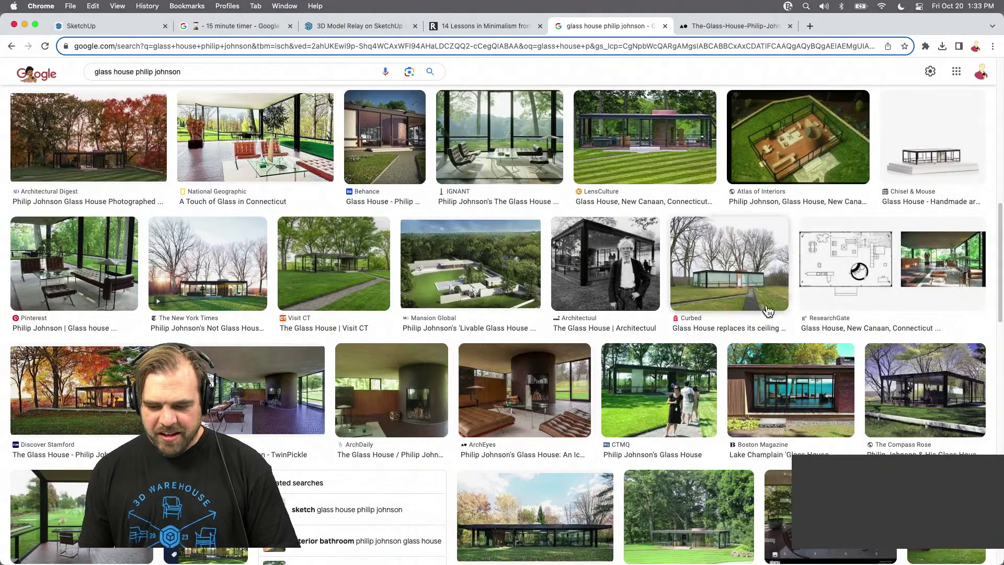
{"action": "left_click", "coordinate": [925, 267]}
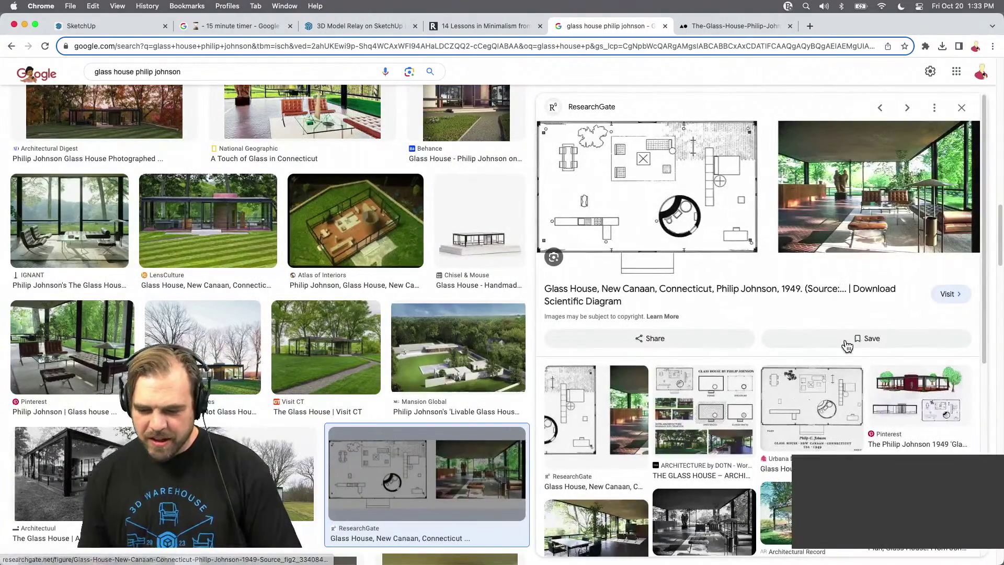
{"action": "left_click", "coordinate": [874, 205]}
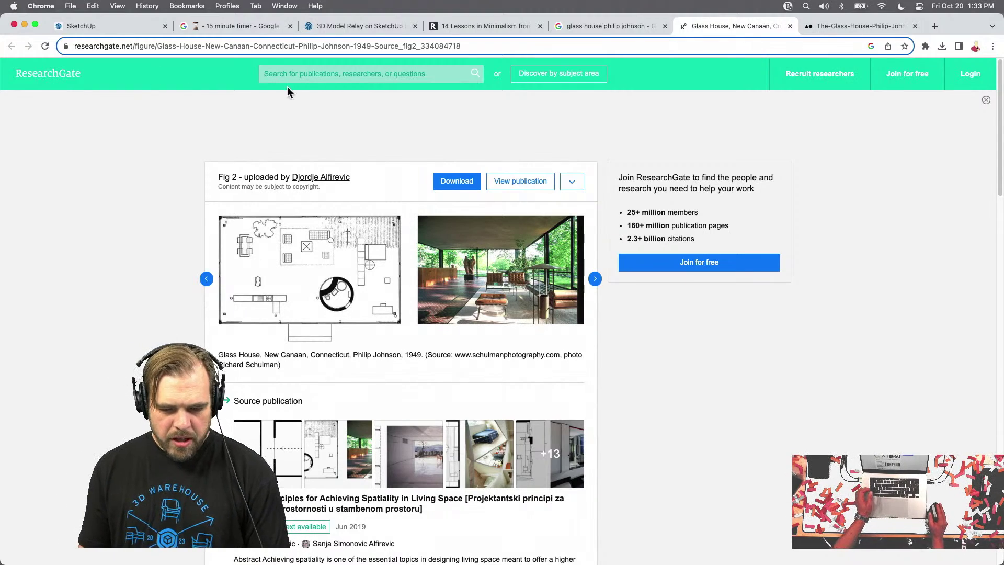
Screenshot the Glass House interior photo from the image results, then go back to SketchUp
{"action": "left_click", "coordinate": [634, 26]}
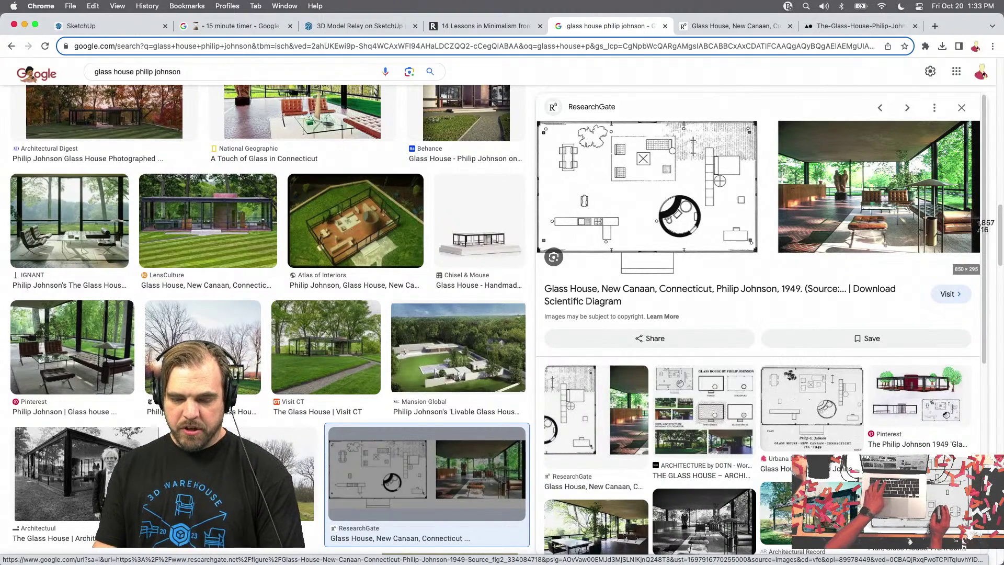
{"action": "key", "text": "super+shift+4"}
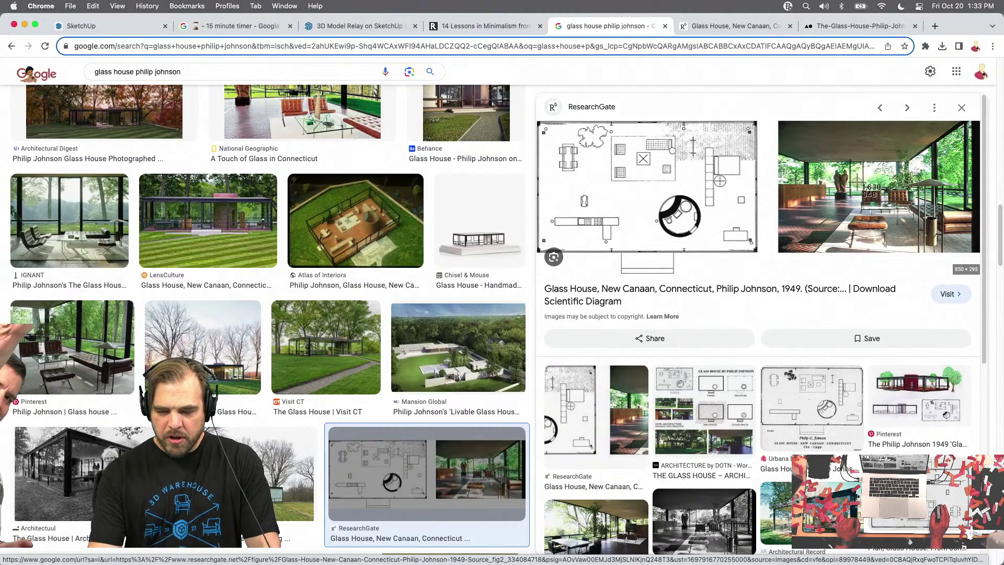
{"action": "left_click_drag", "start_coordinate": [856, 178], "coordinate": [905, 209]}
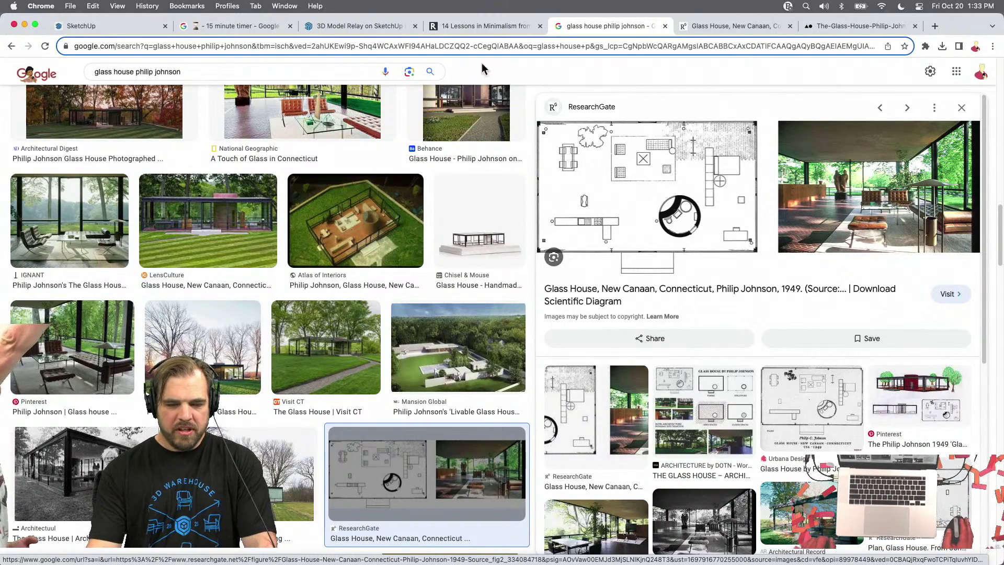
{"action": "left_click", "coordinate": [114, 27]}
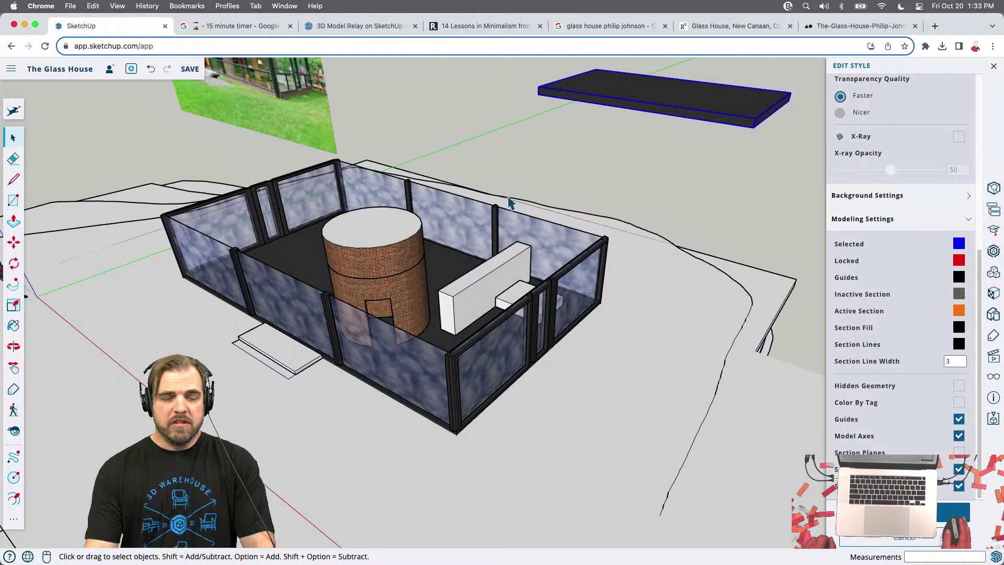
Set the countdown timer to 13m 33s, start it, and return to SketchUp
{"action": "left_click", "coordinate": [244, 28]}
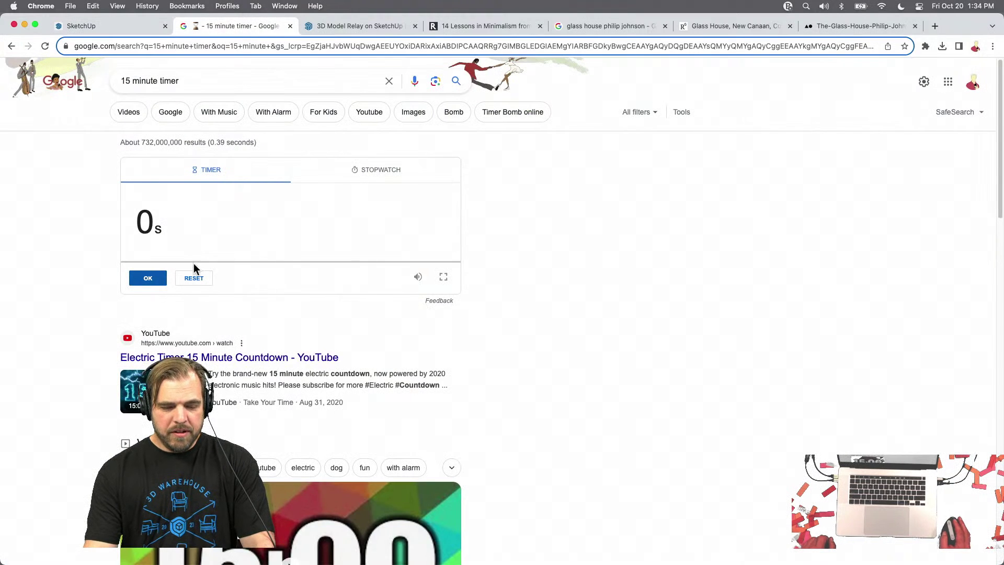
{"action": "left_click", "coordinate": [154, 223]}
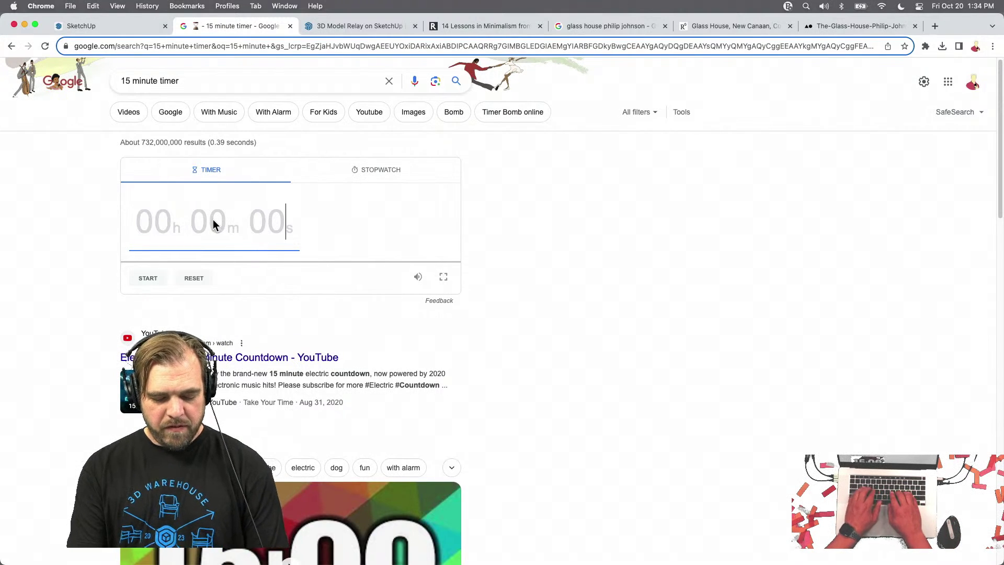
{"action": "type", "text": "13m 33s"}
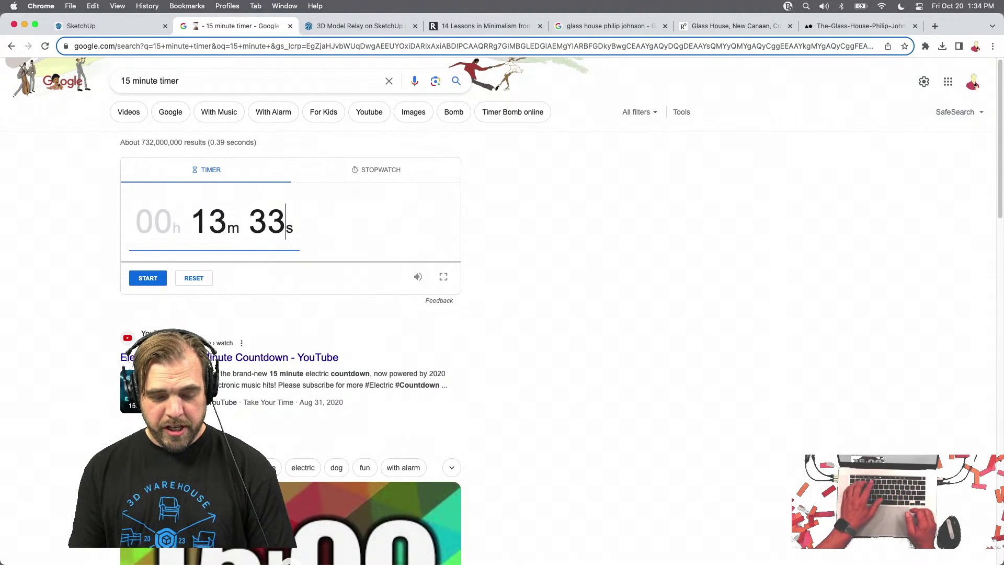
{"action": "left_click", "coordinate": [146, 278]}
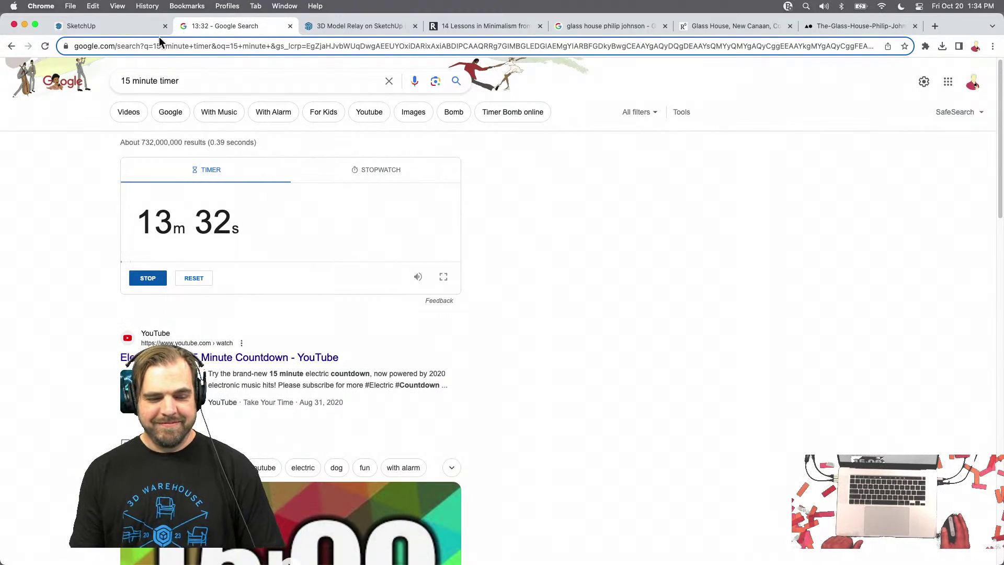
{"action": "left_click", "coordinate": [136, 29]}
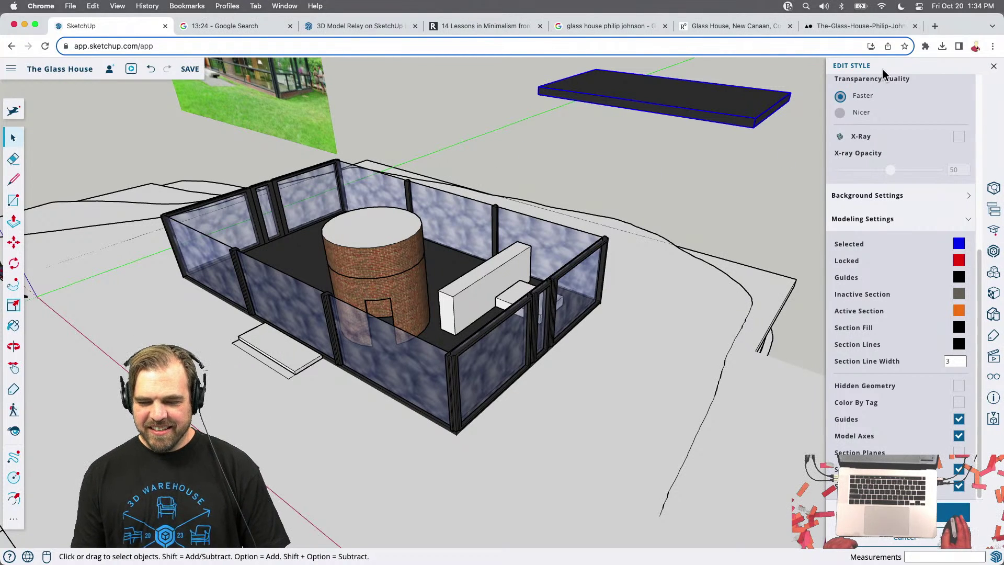
{"action": "left_click", "coordinate": [994, 275]}
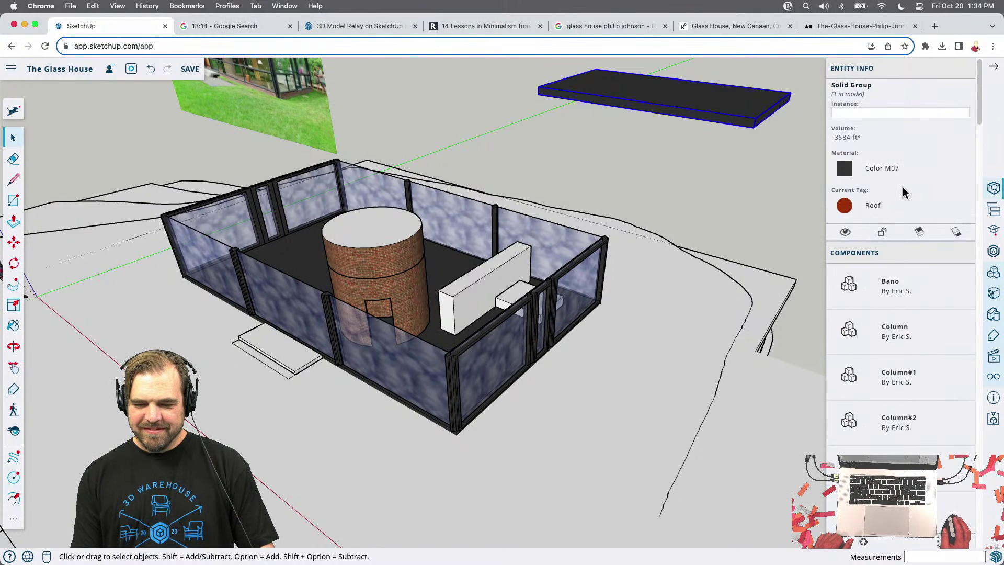
{"action": "scroll", "coordinate": [902, 188], "scroll_direction": "down", "scroll_amount": 10}
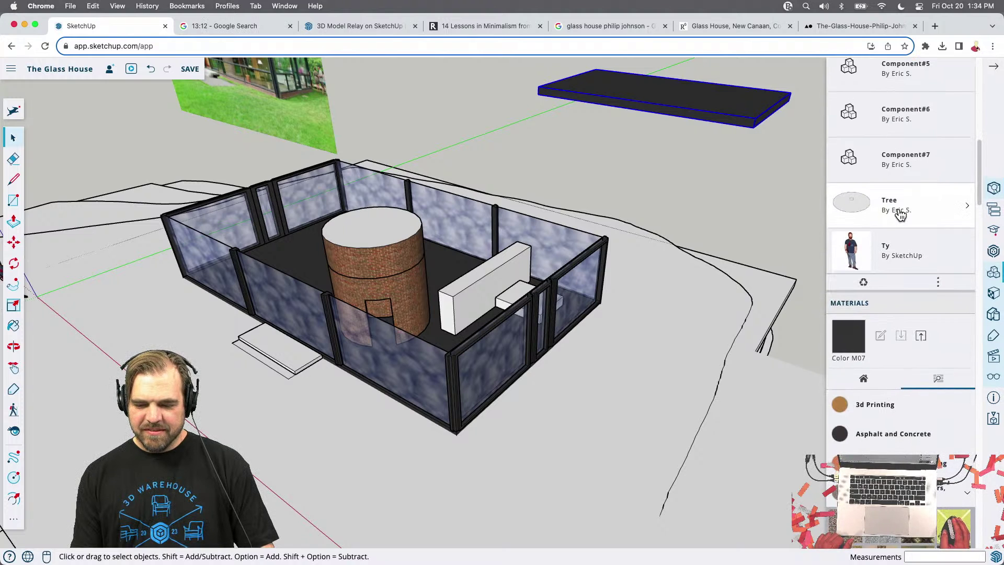
{"action": "scroll", "coordinate": [900, 213], "scroll_direction": "down", "scroll_amount": 5}
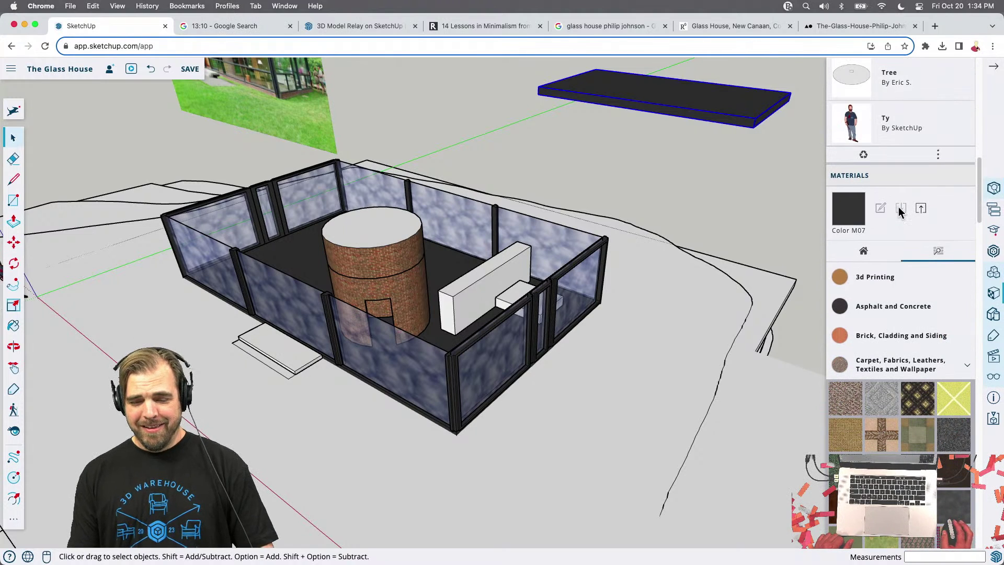
{"action": "scroll", "coordinate": [897, 233], "scroll_direction": "up", "scroll_amount": 7}
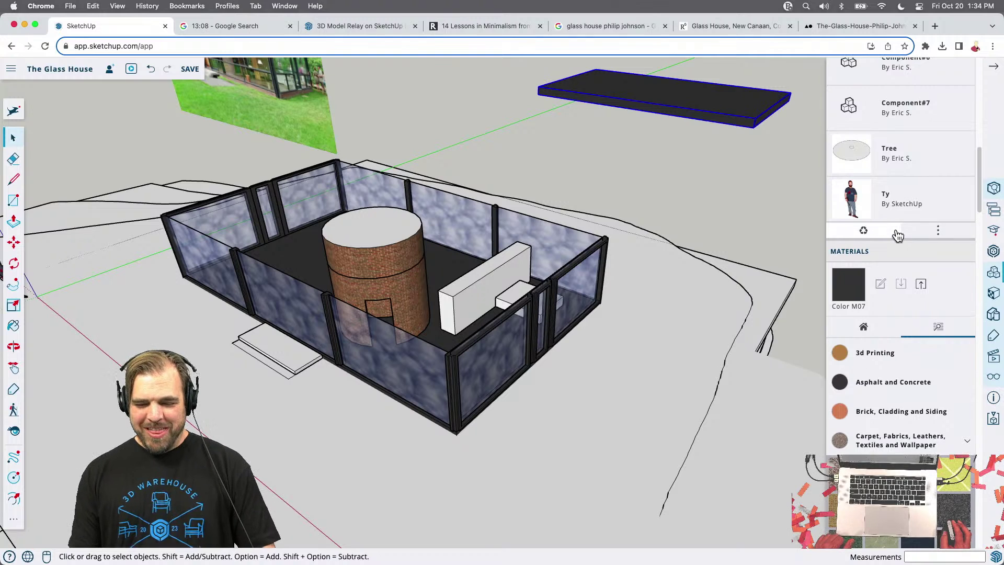
{"action": "scroll", "coordinate": [897, 233], "scroll_direction": "up", "scroll_amount": 10}
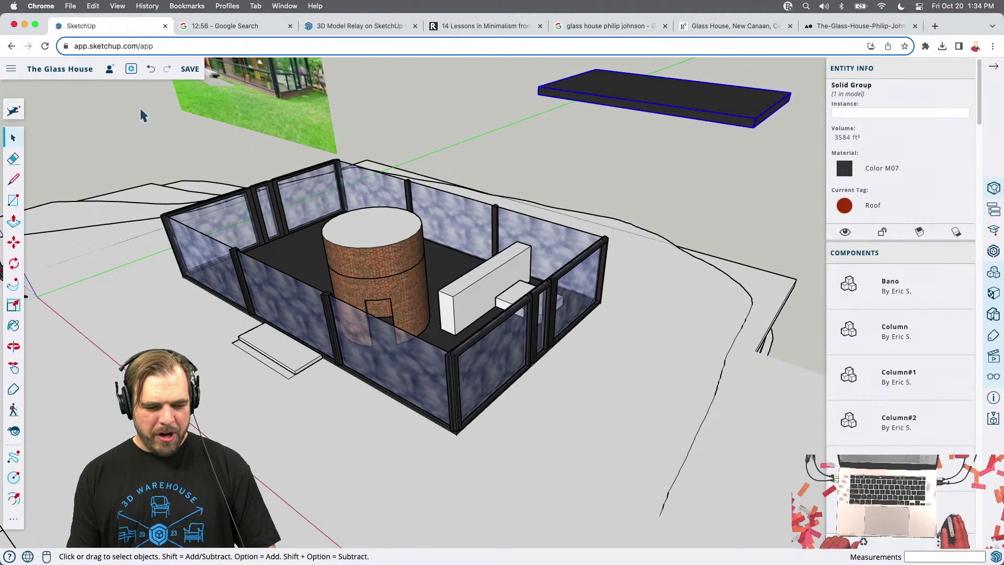
Open 3D Warehouse through the command search 'ware'
{"action": "left_click", "coordinate": [13, 110]}
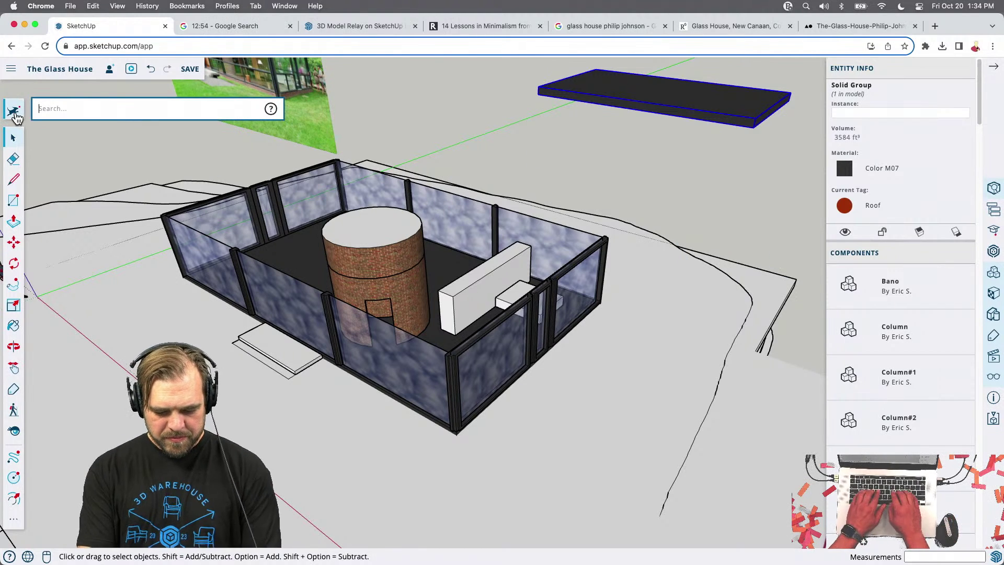
{"action": "type", "text": "ware"}
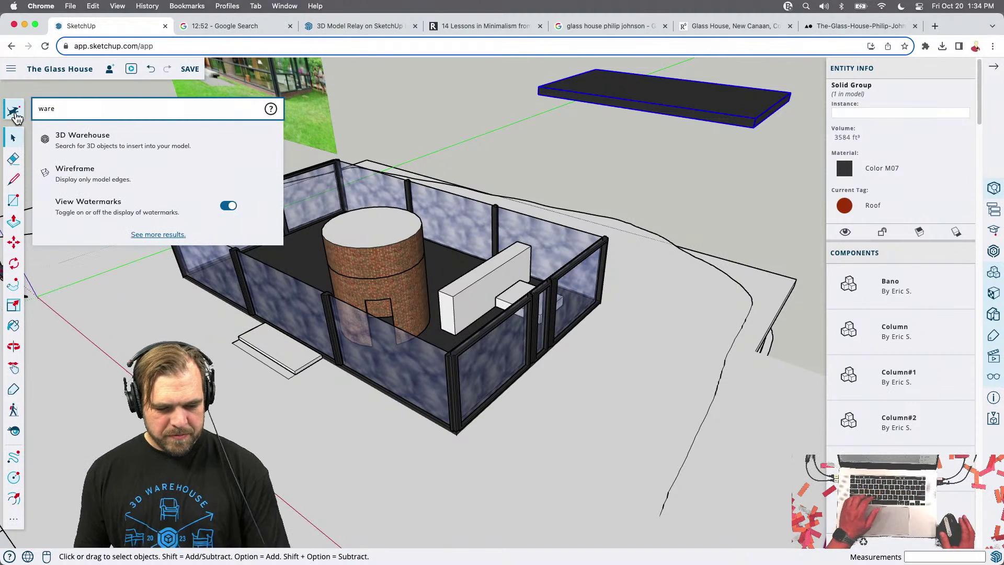
{"action": "left_click", "coordinate": [71, 142]}
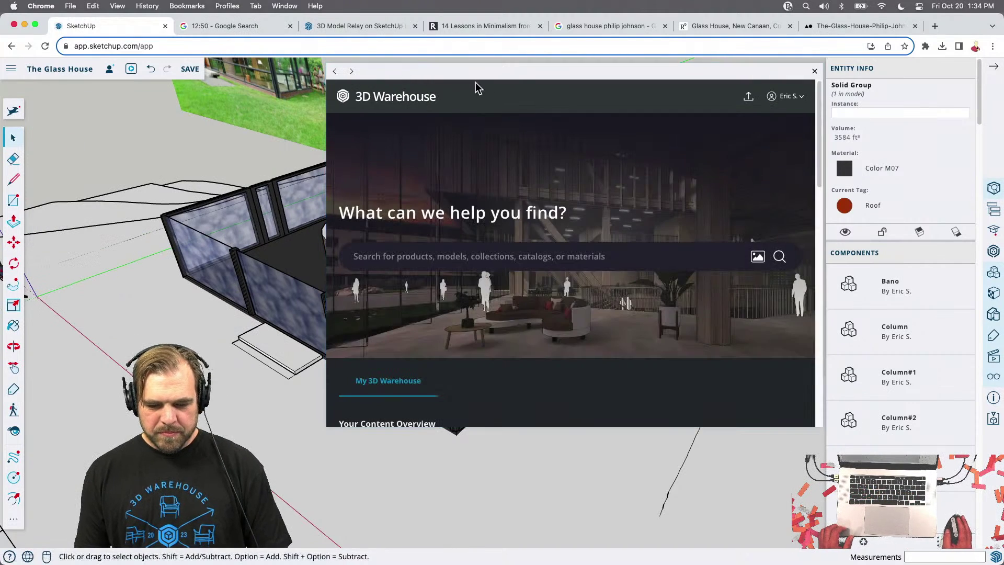
{"action": "left_click_drag", "start_coordinate": [517, 69], "coordinate": [480, 72]}
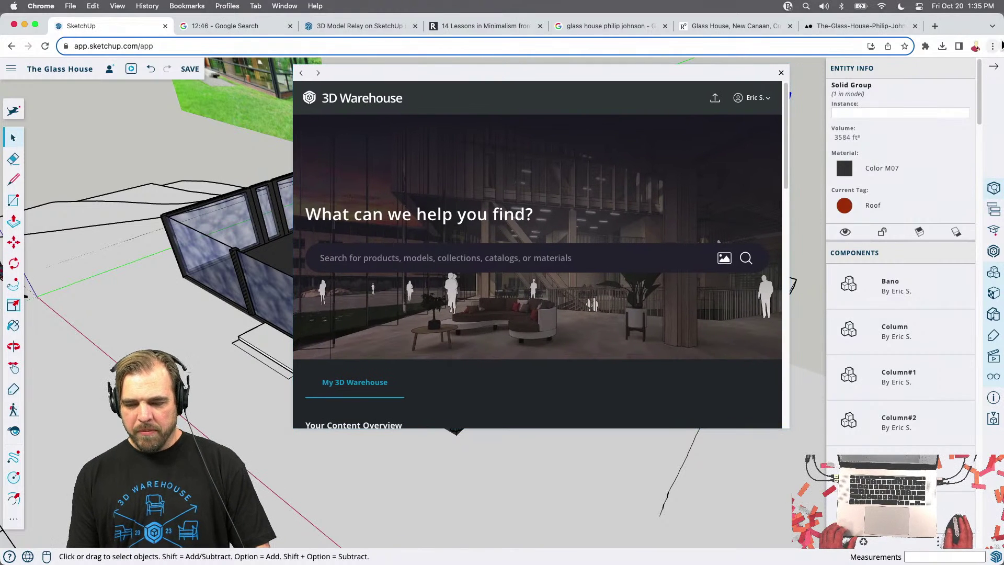
Drag the desktop interior screenshot onto the 3D Warehouse panel and dismiss the import options
{"action": "left_click_drag", "start_coordinate": [944, 51], "coordinate": [916, 52]}
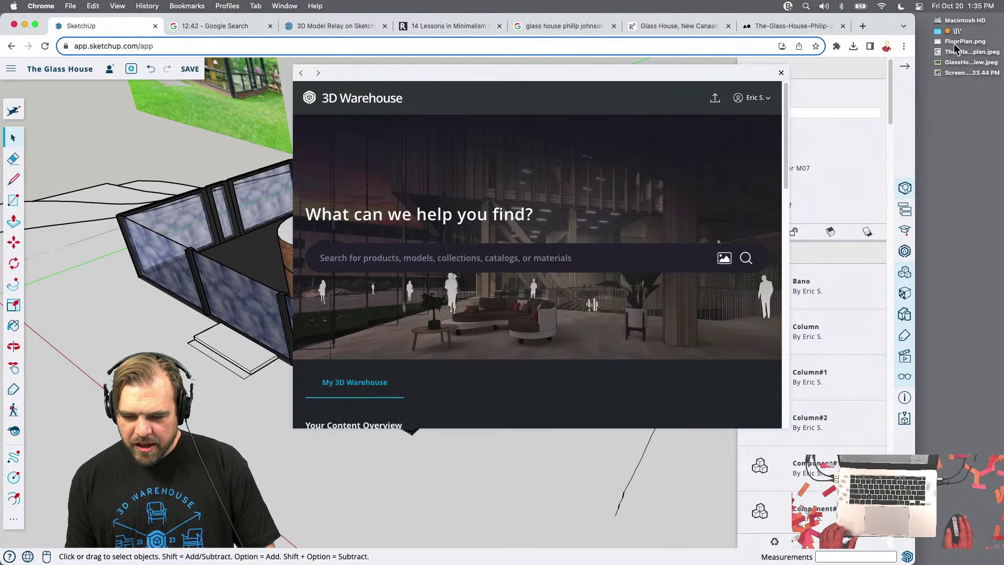
{"action": "left_click", "coordinate": [960, 73]}
{"action": "left_click_drag", "start_coordinate": [941, 74], "coordinate": [472, 255]}
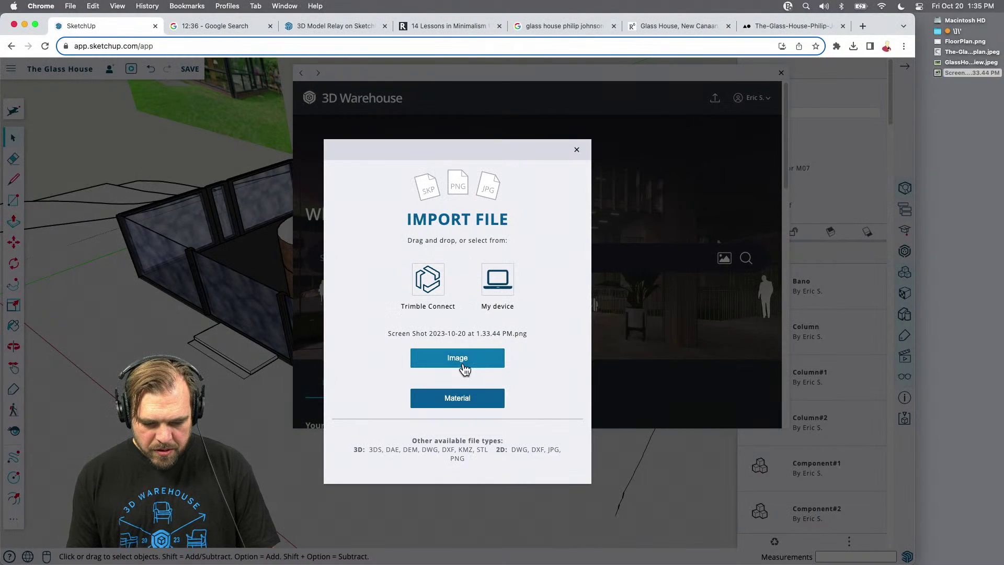
{"action": "left_click", "coordinate": [577, 150]}
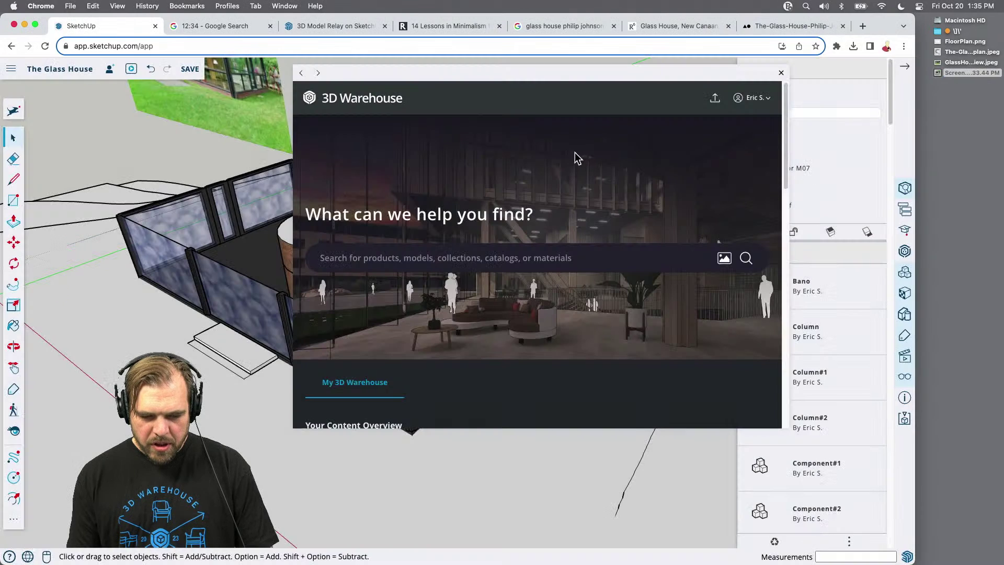
{"action": "left_click_drag", "start_coordinate": [557, 83], "coordinate": [756, 109]}
{"action": "left_click", "coordinate": [861, 291]}
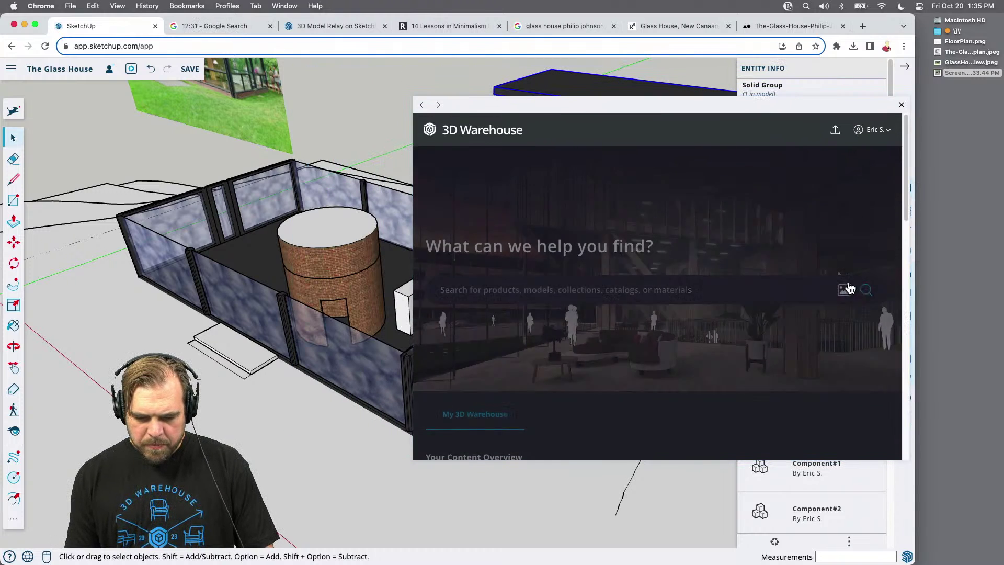
{"action": "mouse_move", "coordinate": [940, 76]}
{"action": "left_mouse_down"}
{"action": "mouse_move", "coordinate": [910, 133]}
{"action": "mouse_move", "coordinate": [539, 212]}
{"action": "mouse_move", "coordinate": [549, 293]}
{"action": "mouse_move", "coordinate": [547, 214]}
{"action": "mouse_move", "coordinate": [768, 221]}
{"action": "mouse_move", "coordinate": [553, 328]}
{"action": "mouse_move", "coordinate": [402, 301]}
{"action": "mouse_move", "coordinate": [254, 259]}
{"action": "mouse_move", "coordinate": [806, 214]}
{"action": "mouse_move", "coordinate": [944, 80]}
{"action": "left_mouse_up"}
Reposition the 3D Warehouse panel and limit browsing to Models
{"action": "left_click_drag", "start_coordinate": [713, 110], "coordinate": [672, 75]}
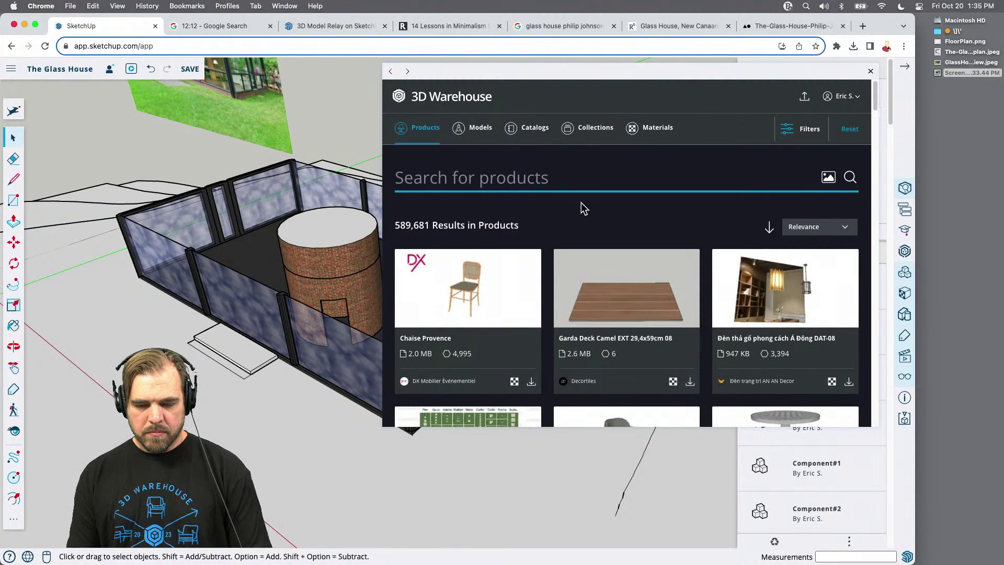
{"action": "left_click", "coordinate": [473, 129]}
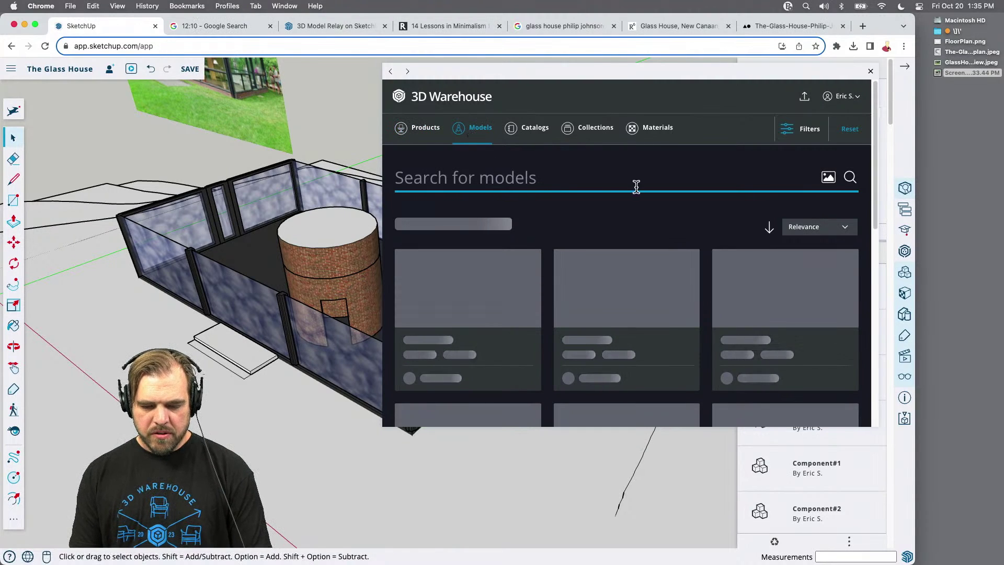
{"action": "mouse_move", "coordinate": [938, 72]}
{"action": "left_mouse_down"}
{"action": "mouse_move", "coordinate": [592, 179]}
{"action": "mouse_move", "coordinate": [544, 210]}
{"action": "mouse_move", "coordinate": [495, 266]}
{"action": "mouse_move", "coordinate": [516, 259]}
{"action": "mouse_move", "coordinate": [513, 248]}
{"action": "mouse_move", "coordinate": [936, 90]}
{"action": "mouse_move", "coordinate": [937, 77]}
{"action": "left_mouse_up"}
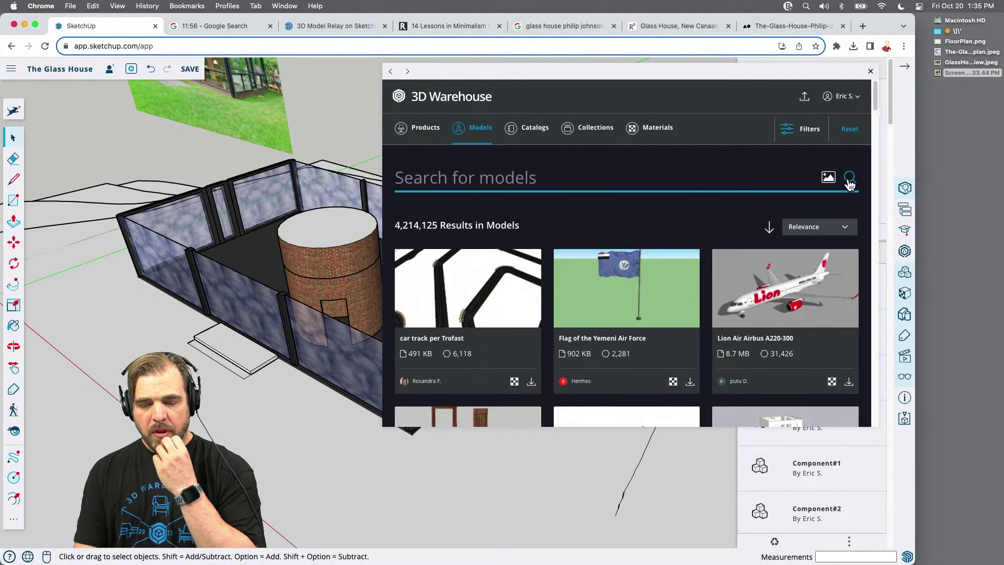
Run a 3D Warehouse image search with the 1.33.44 PM screenshot file
{"action": "left_click", "coordinate": [827, 179]}
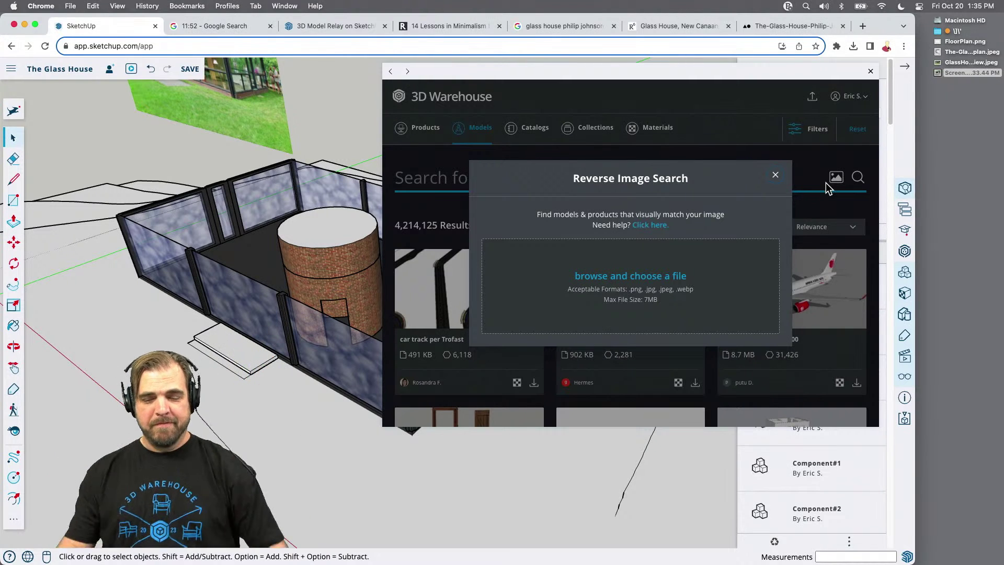
{"action": "left_click_drag", "start_coordinate": [939, 76], "coordinate": [585, 293]}
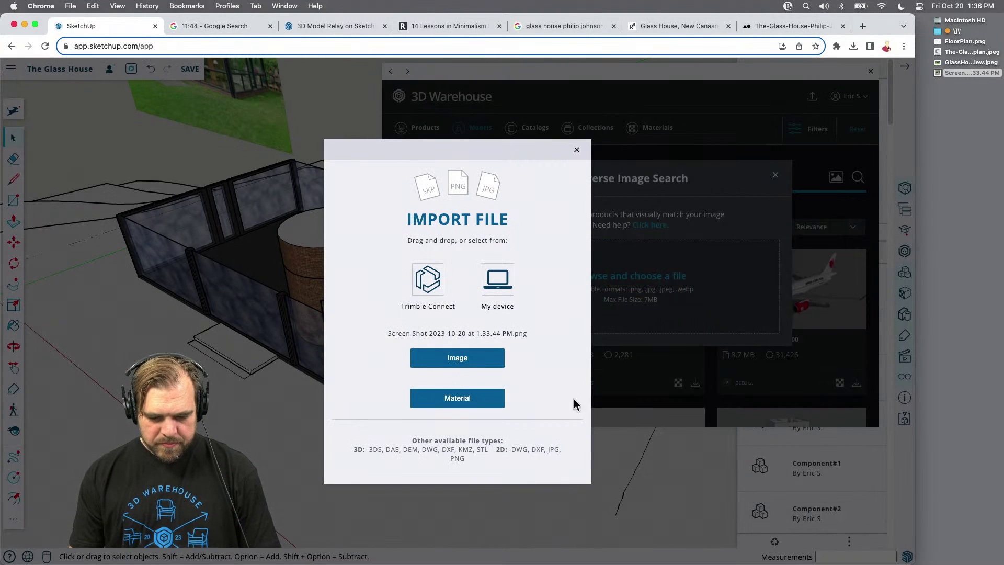
{"action": "left_click", "coordinate": [576, 150]}
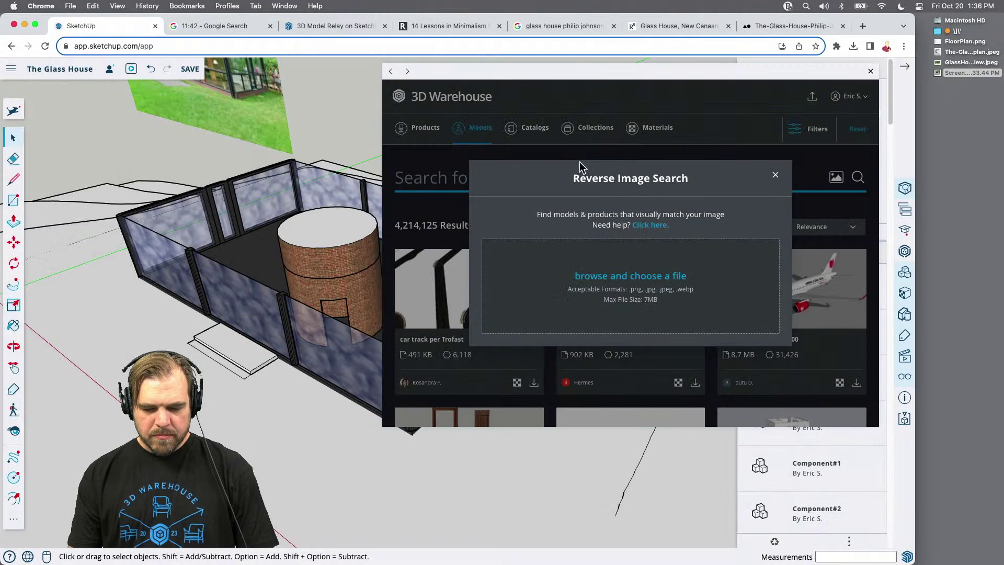
{"action": "left_click", "coordinate": [629, 275]}
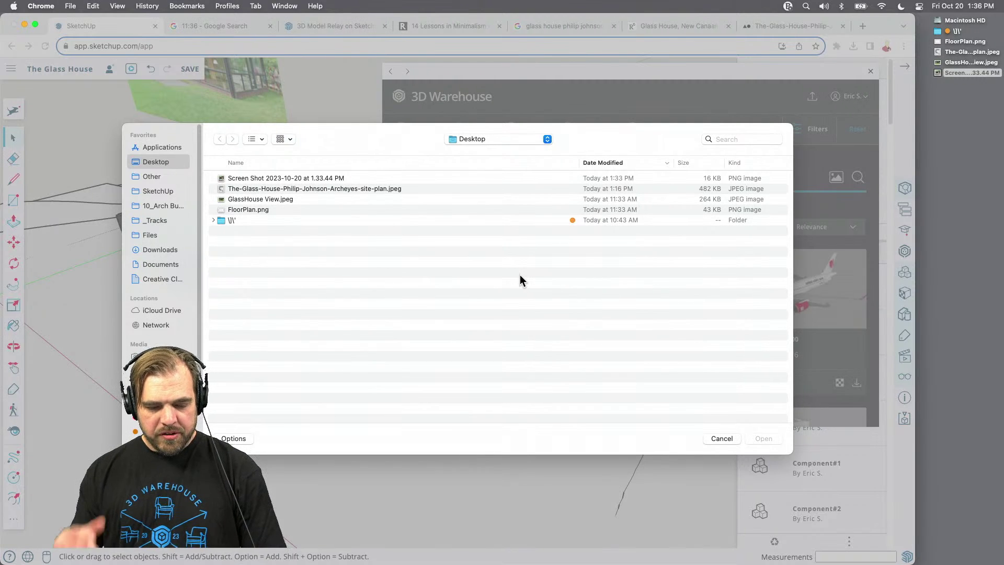
{"action": "left_click", "coordinate": [249, 179]}
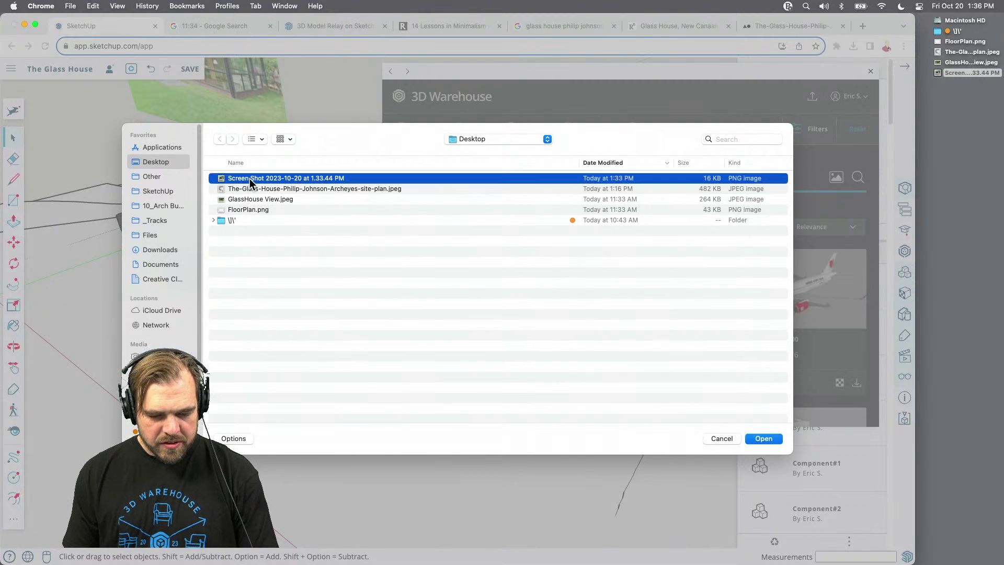
{"action": "left_click", "coordinate": [773, 437]}
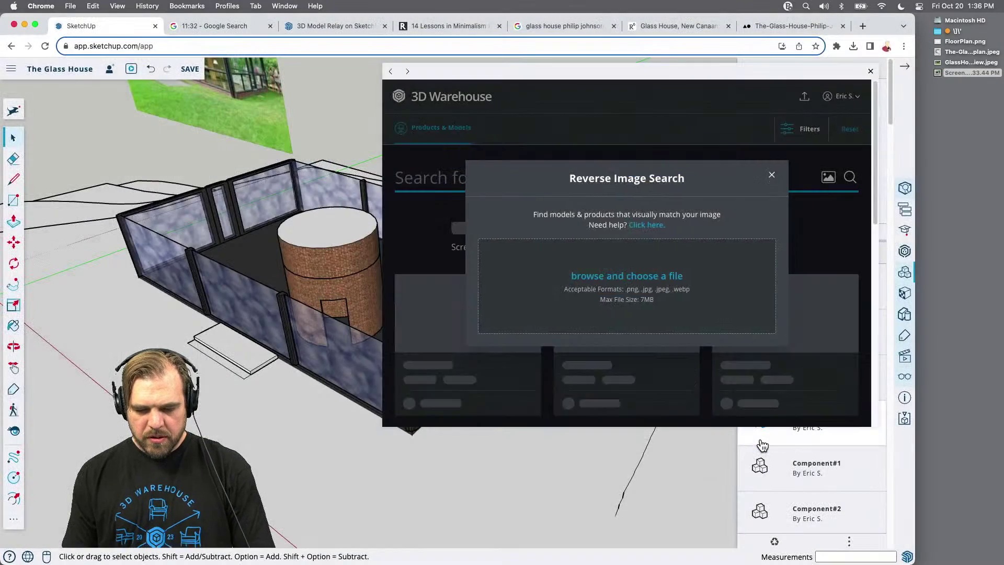
Enlarge the results panel and scroll through the 46 matching models
{"action": "left_click_drag", "start_coordinate": [381, 428], "coordinate": [232, 507]}
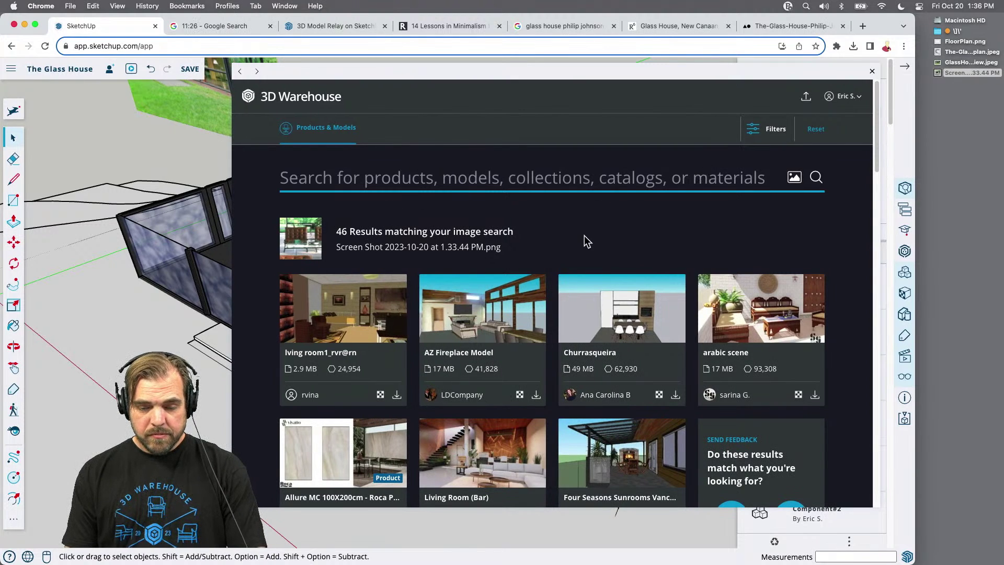
{"action": "scroll", "coordinate": [591, 257], "scroll_direction": "down", "scroll_amount": 2}
{"action": "scroll", "coordinate": [557, 297], "scroll_direction": "down", "scroll_amount": 5}
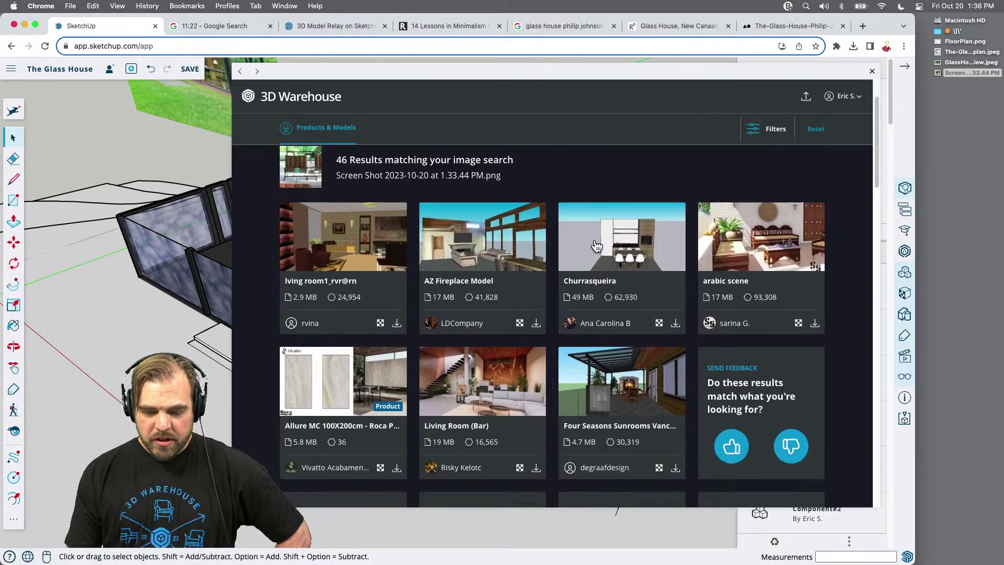
{"action": "scroll", "coordinate": [498, 275], "scroll_direction": "down", "scroll_amount": 6}
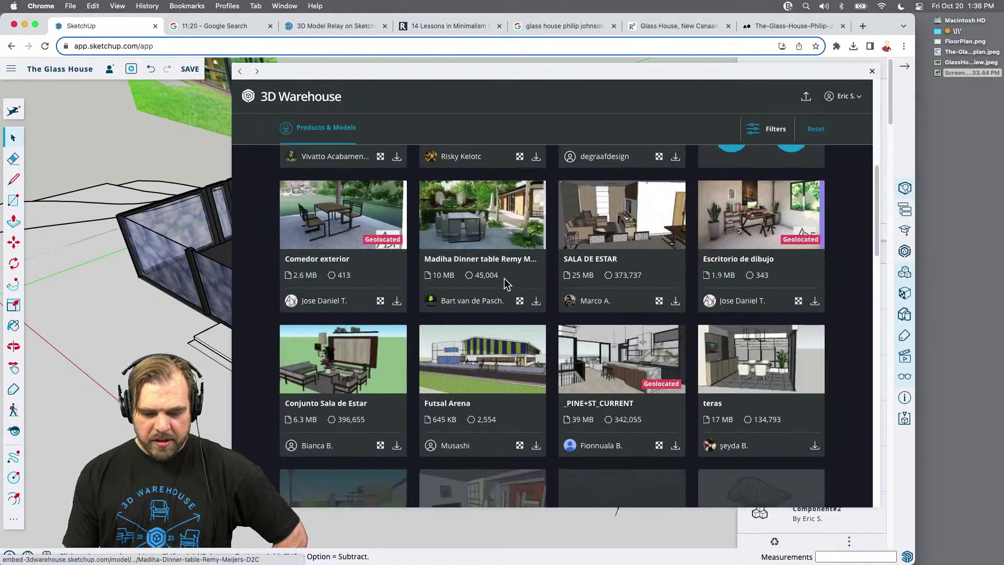
{"action": "scroll", "coordinate": [528, 259], "scroll_direction": "down", "scroll_amount": 4}
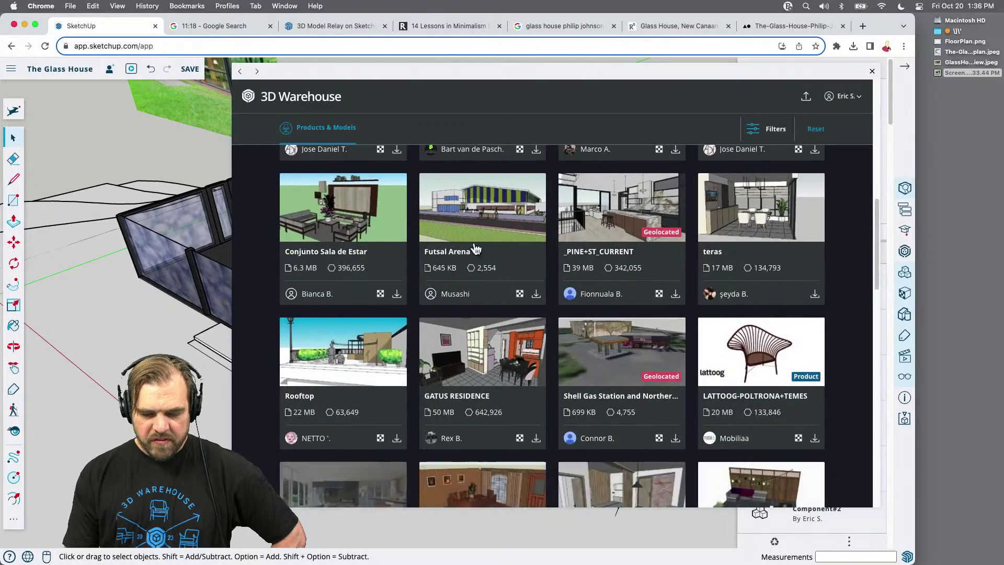
{"action": "scroll", "coordinate": [513, 252], "scroll_direction": "down", "scroll_amount": 8}
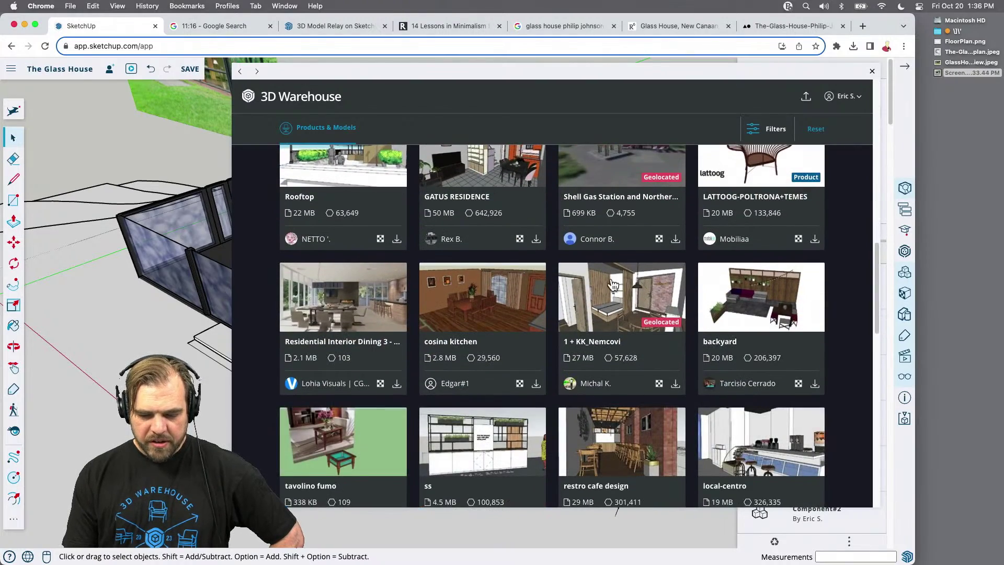
{"action": "scroll", "coordinate": [502, 301], "scroll_direction": "down", "scroll_amount": 4}
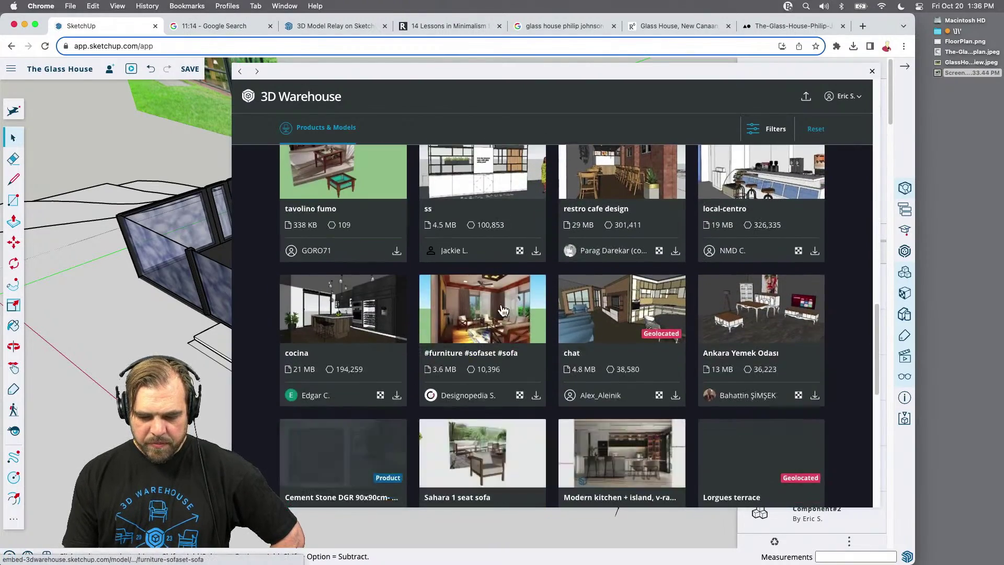
{"action": "scroll", "coordinate": [502, 303], "scroll_direction": "down", "scroll_amount": 5}
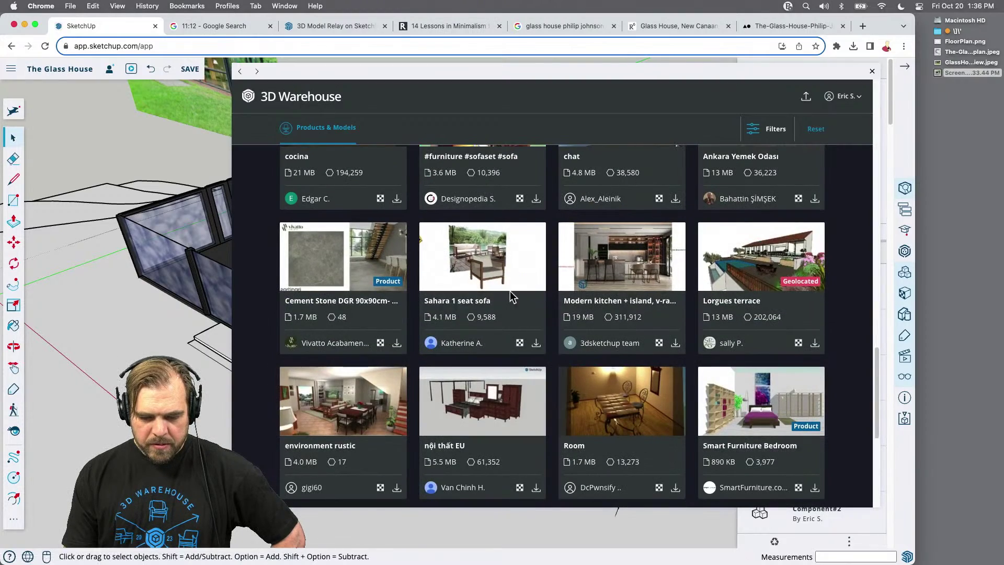
{"action": "scroll", "coordinate": [547, 274], "scroll_direction": "down", "scroll_amount": 4}
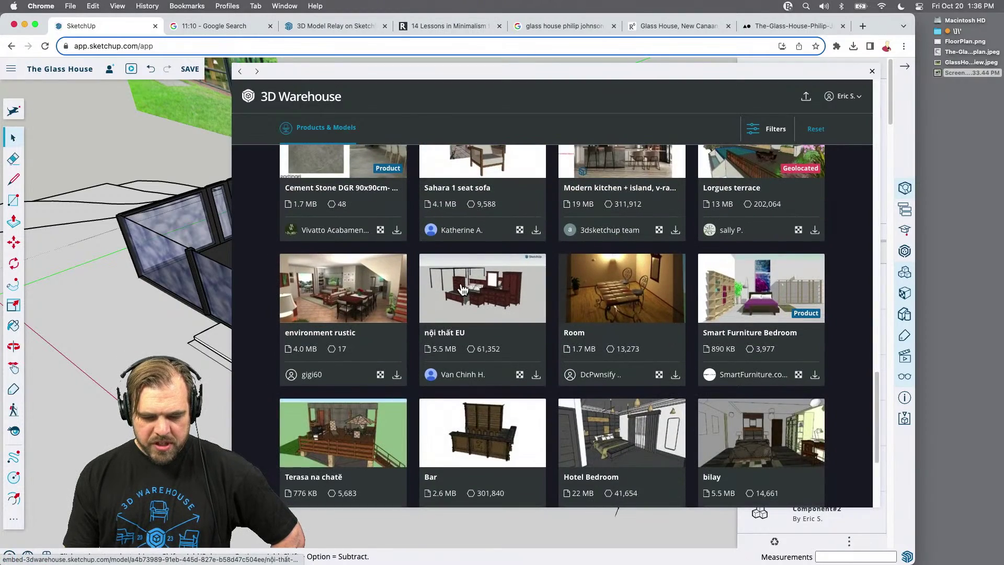
{"action": "scroll", "coordinate": [477, 290], "scroll_direction": "down", "scroll_amount": 5}
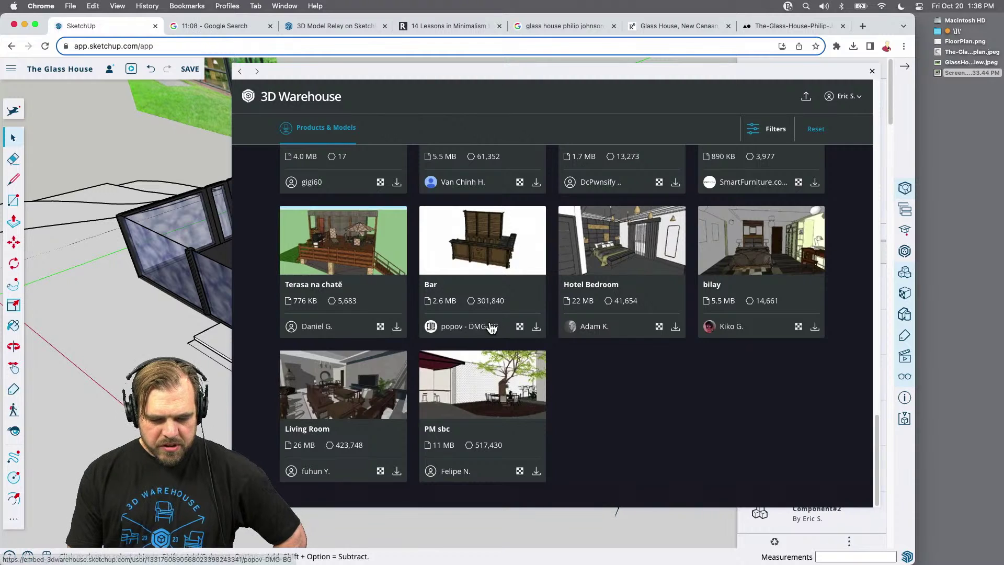
Preview the interior screenshot in Quick Look, close it, and bring Chrome to the front
{"action": "left_click", "coordinate": [936, 74]}
{"action": "key", "text": "space"}
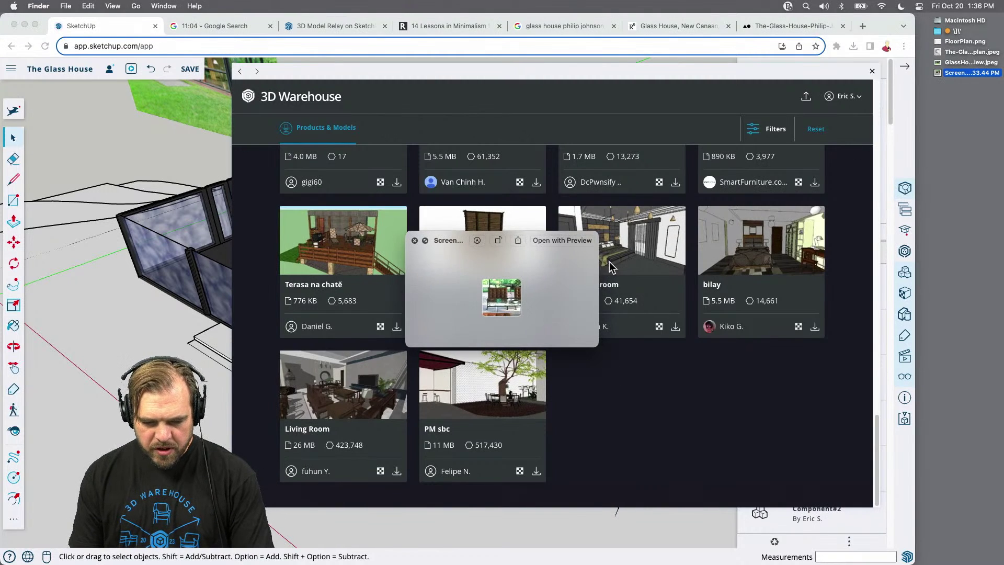
{"action": "left_click_drag", "start_coordinate": [598, 234], "coordinate": [866, 5]}
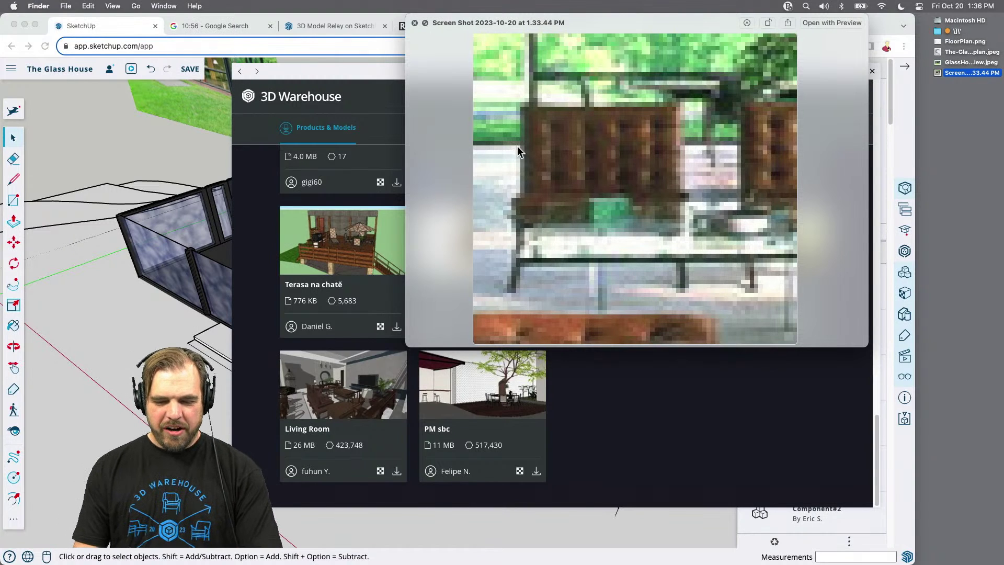
{"action": "key", "text": "space"}
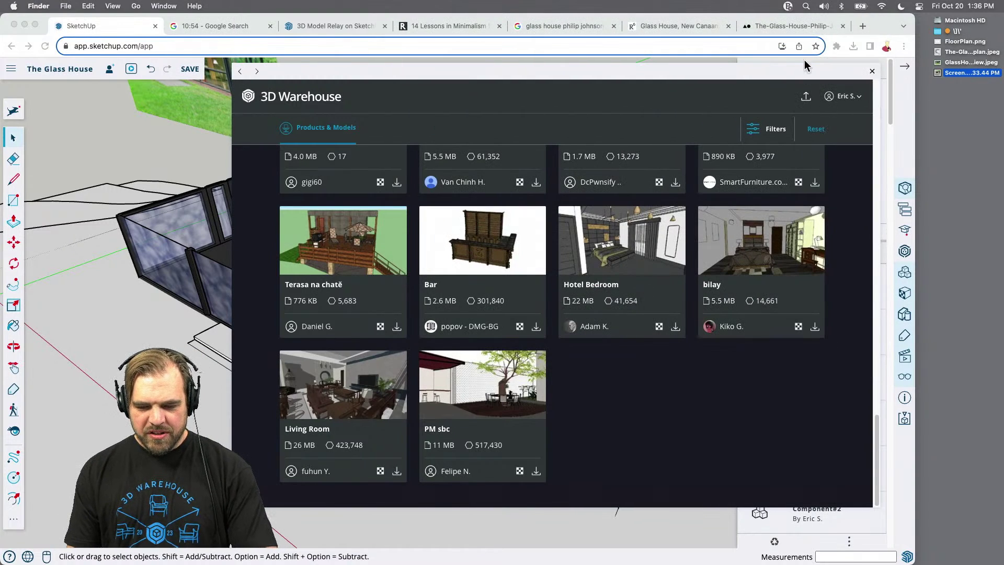
{"action": "left_click", "coordinate": [783, 70]}
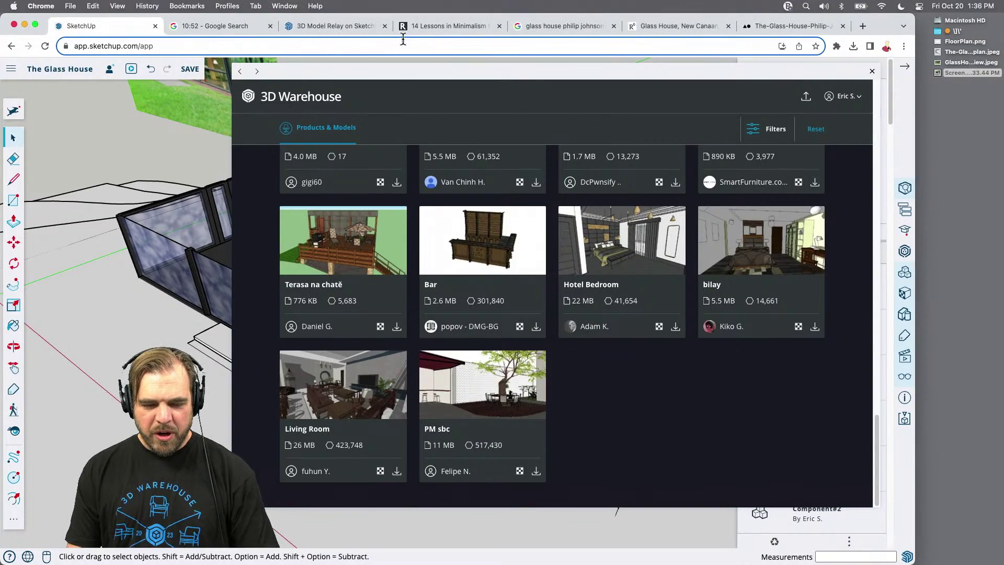
Screenshot the leather chairs from the full-size National Geographic Glass House photo, then return to SketchUp
{"action": "left_click", "coordinate": [564, 28]}
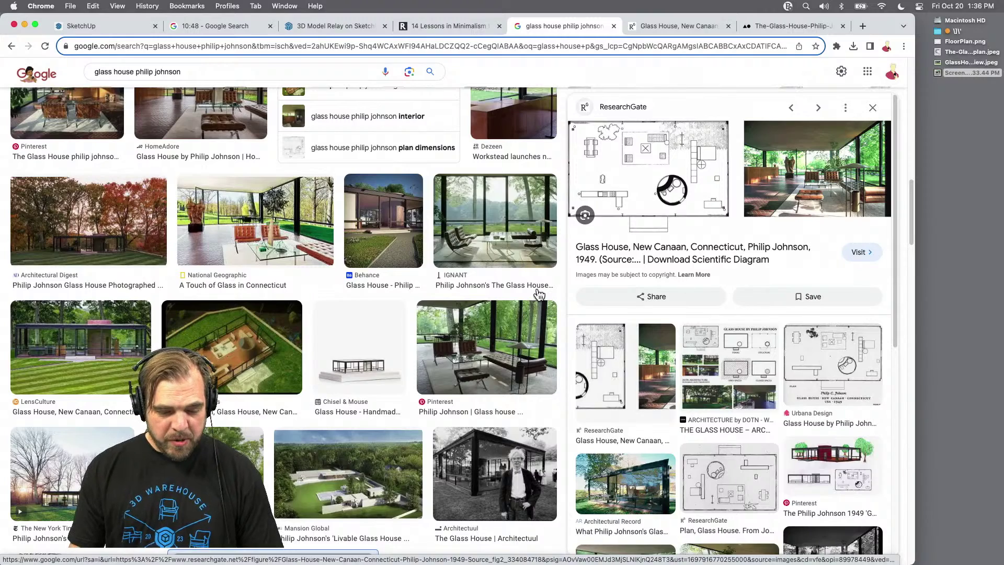
{"action": "left_click", "coordinate": [234, 270]}
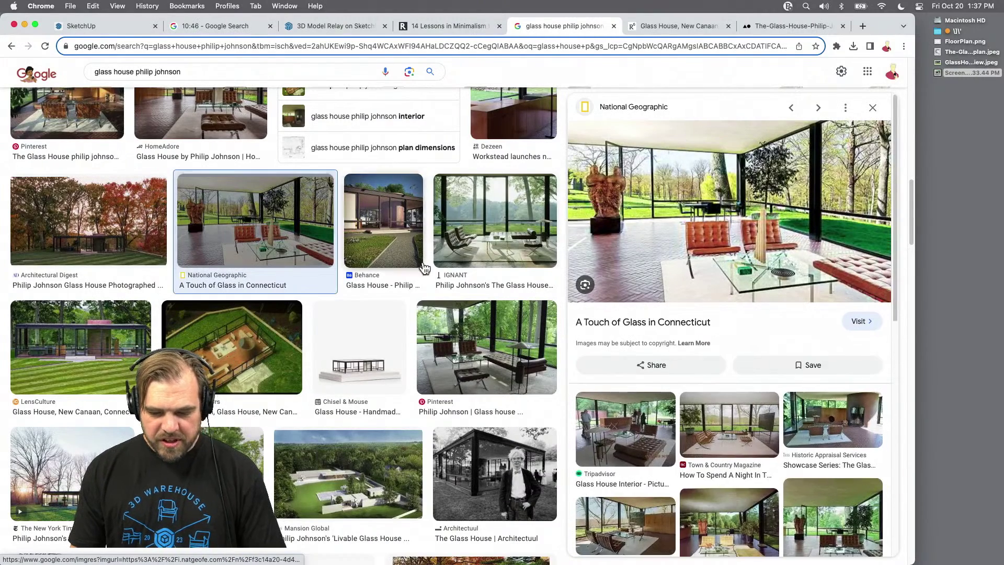
{"action": "right_click", "coordinate": [715, 242]}
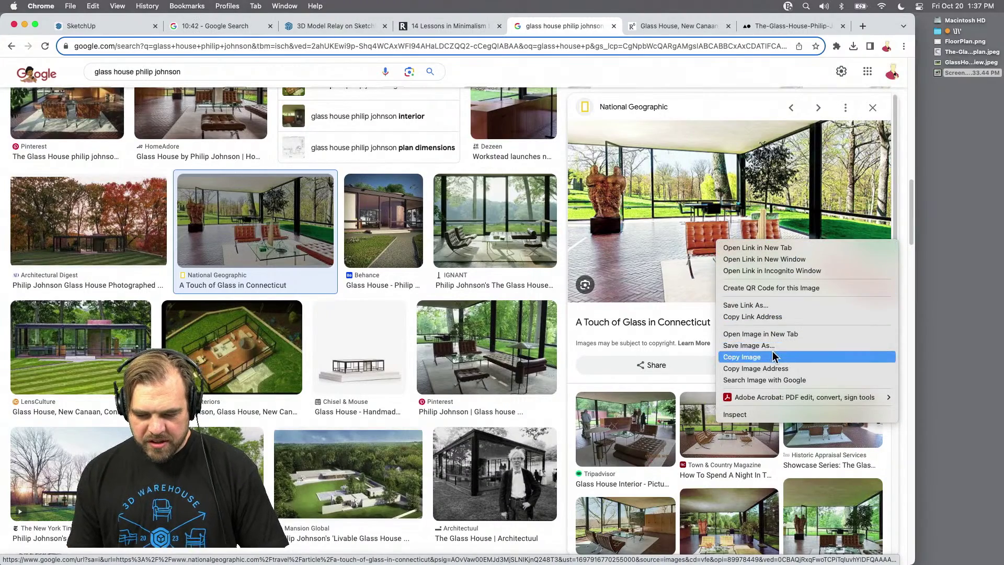
{"action": "left_click", "coordinate": [773, 334]}
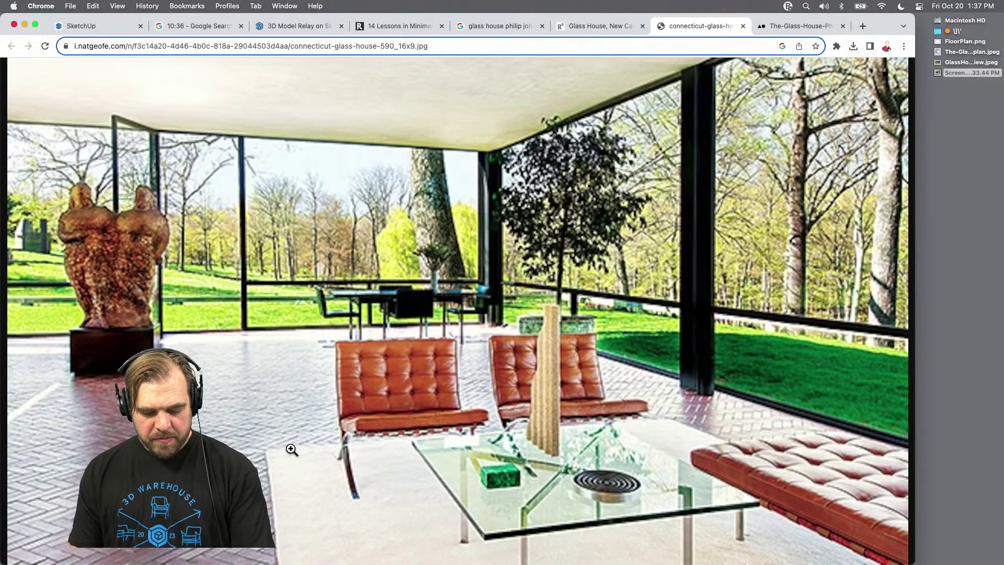
{"action": "left_click_drag", "start_coordinate": [276, 305], "coordinate": [531, 520]}
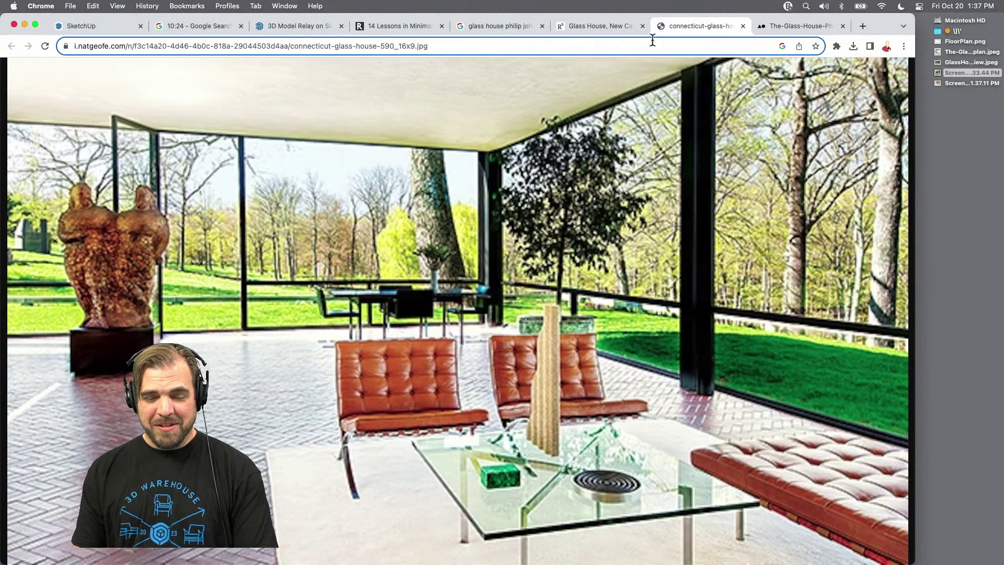
{"action": "left_click", "coordinate": [99, 28]}
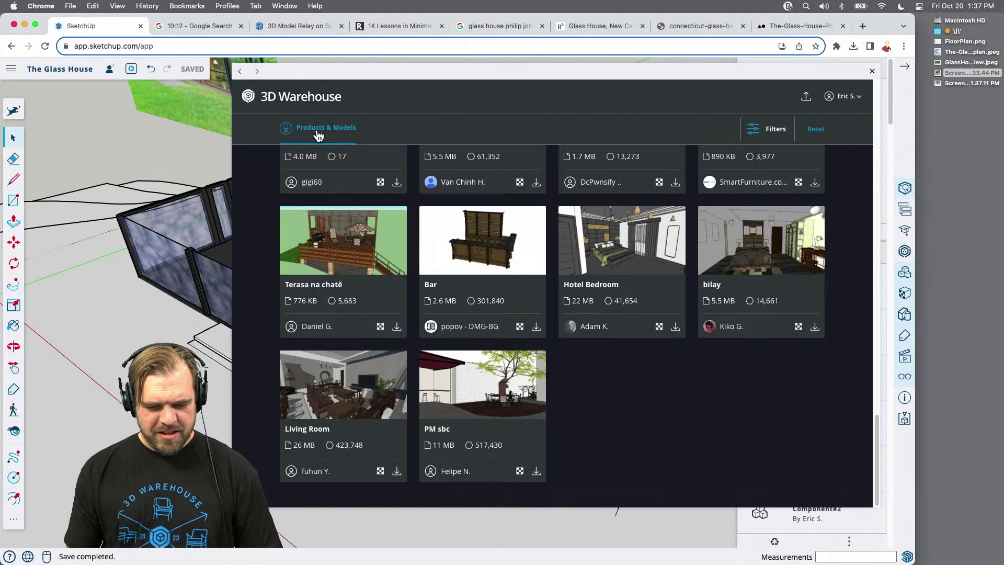
Run a 3D Warehouse image search using the Screen Shot 2023-10-20 at 1.37.11 PM file
{"action": "left_click", "coordinate": [285, 101]}
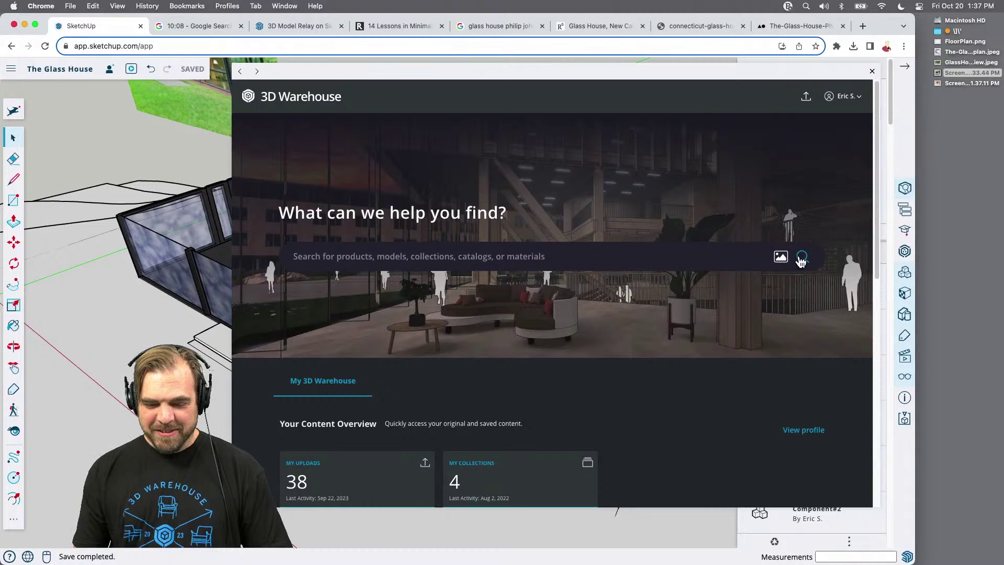
{"action": "left_click", "coordinate": [781, 256]}
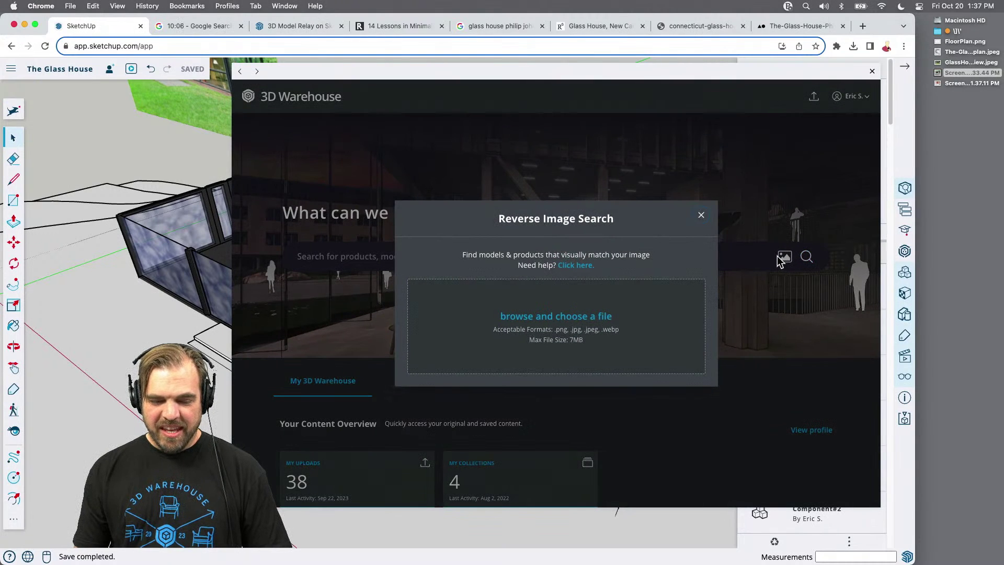
{"action": "left_click", "coordinate": [587, 314]}
{"action": "left_click", "coordinate": [274, 178]}
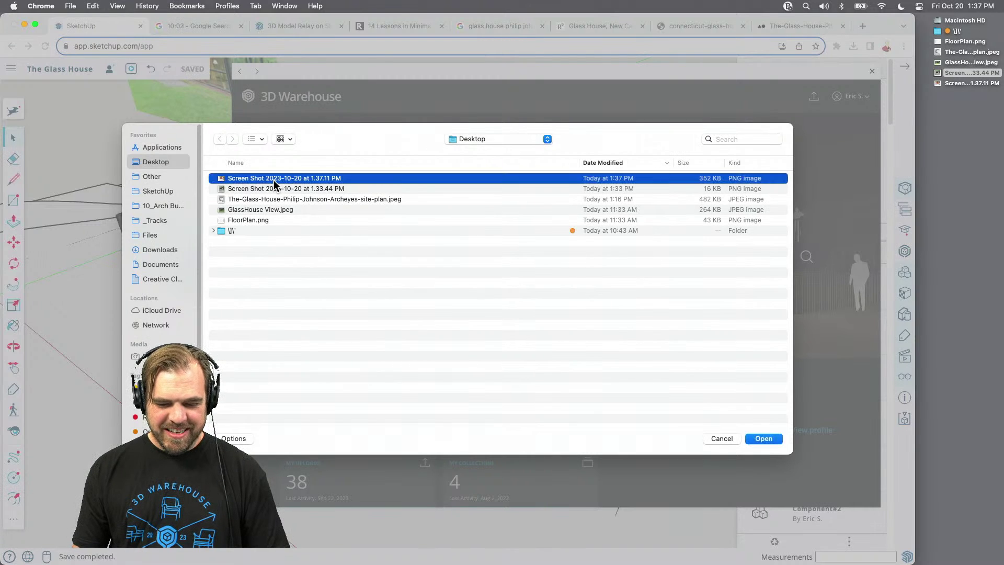
{"action": "left_click", "coordinate": [762, 438]}
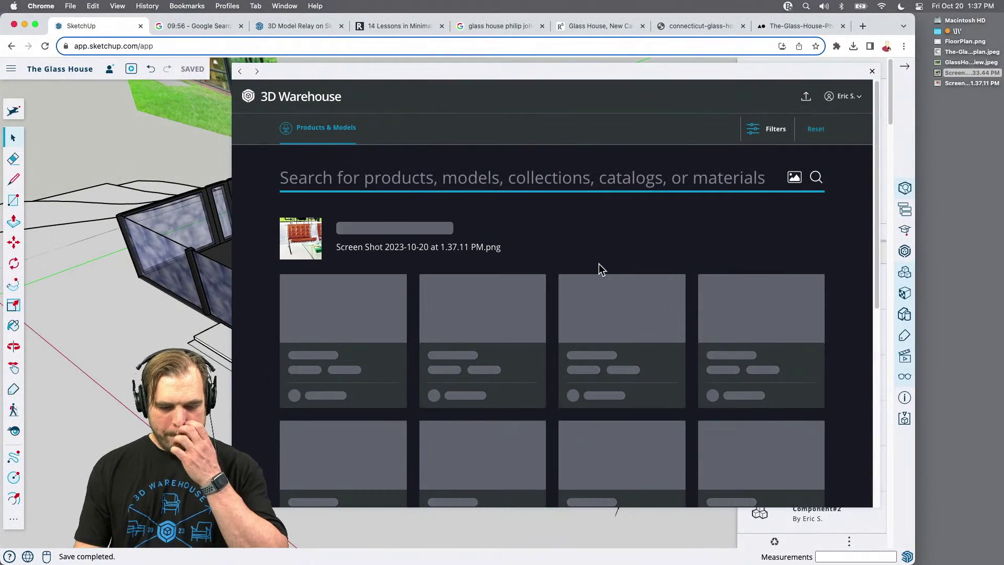
Browse the 38 matches, such as Leather Sofa, POLTRONA REST and Daybed
{"action": "scroll", "coordinate": [602, 269], "scroll_direction": "down", "scroll_amount": 5}
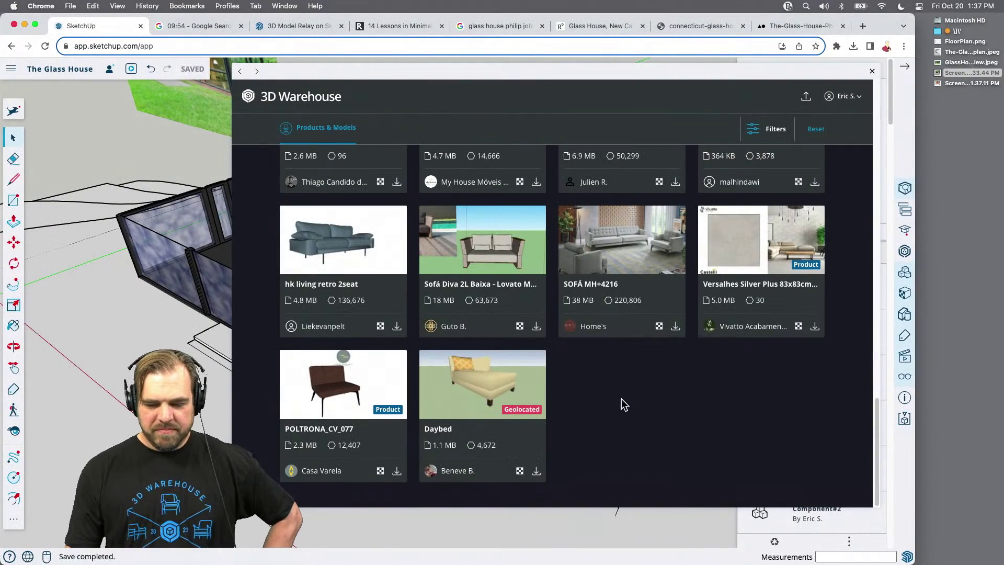
{"action": "scroll", "coordinate": [631, 411], "scroll_direction": "up", "scroll_amount": 5}
{"action": "scroll", "coordinate": [620, 378], "scroll_direction": "up", "scroll_amount": 3}
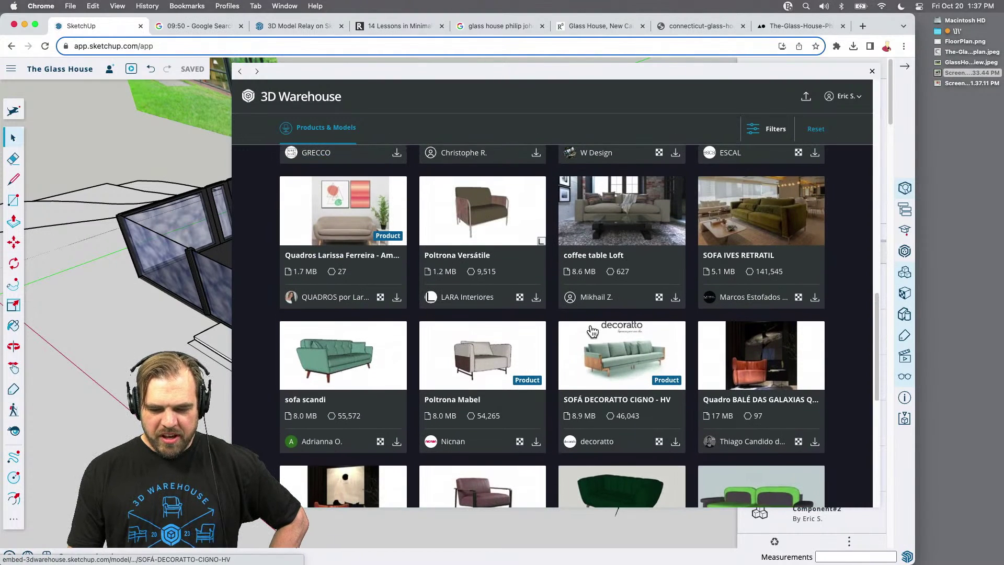
{"action": "scroll", "coordinate": [590, 325], "scroll_direction": "up", "scroll_amount": 6}
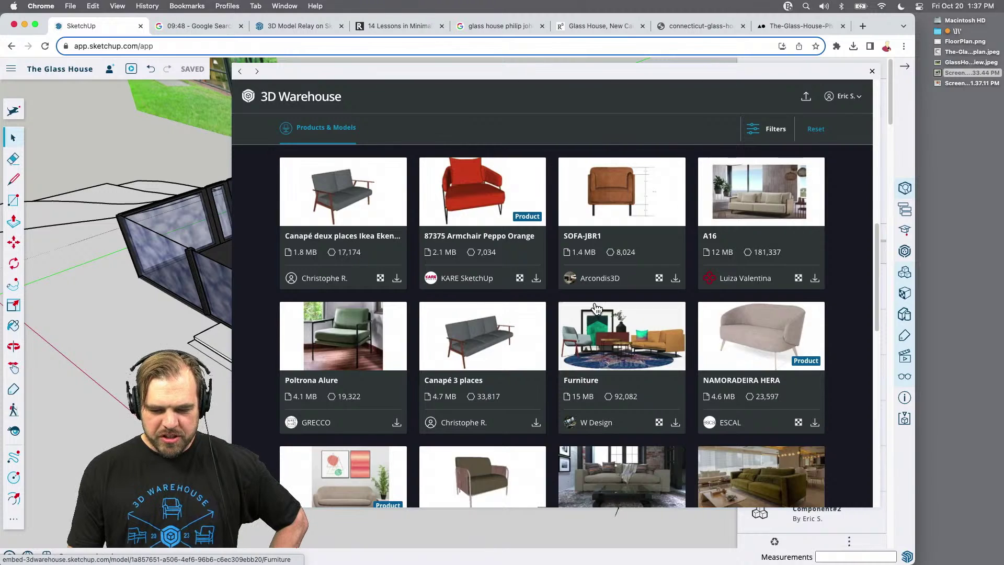
{"action": "scroll", "coordinate": [595, 297], "scroll_direction": "up", "scroll_amount": 7}
{"action": "scroll", "coordinate": [590, 303], "scroll_direction": "up", "scroll_amount": 4}
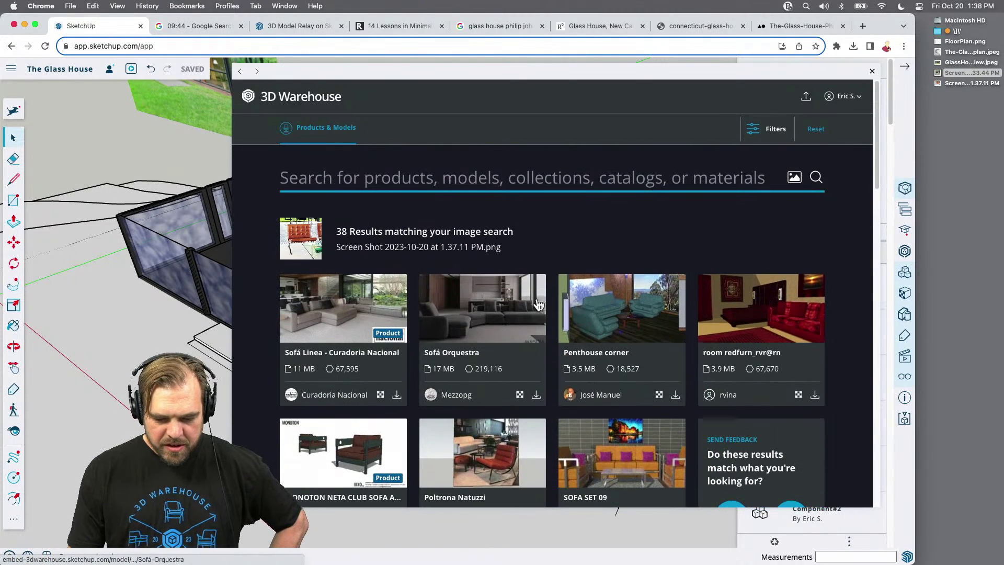
{"action": "scroll", "coordinate": [554, 309], "scroll_direction": "down", "scroll_amount": 5}
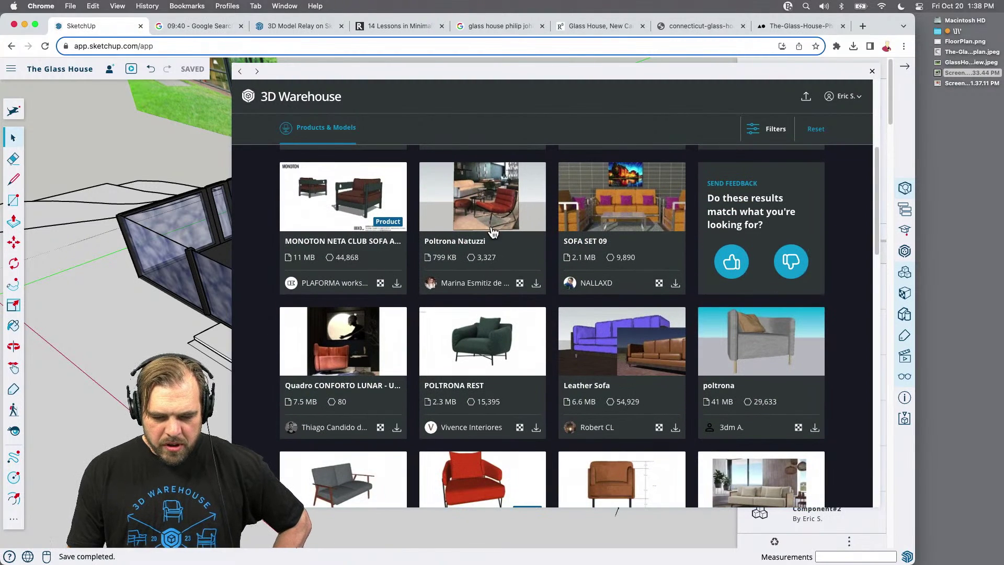
{"action": "scroll", "coordinate": [512, 233], "scroll_direction": "down", "scroll_amount": 5}
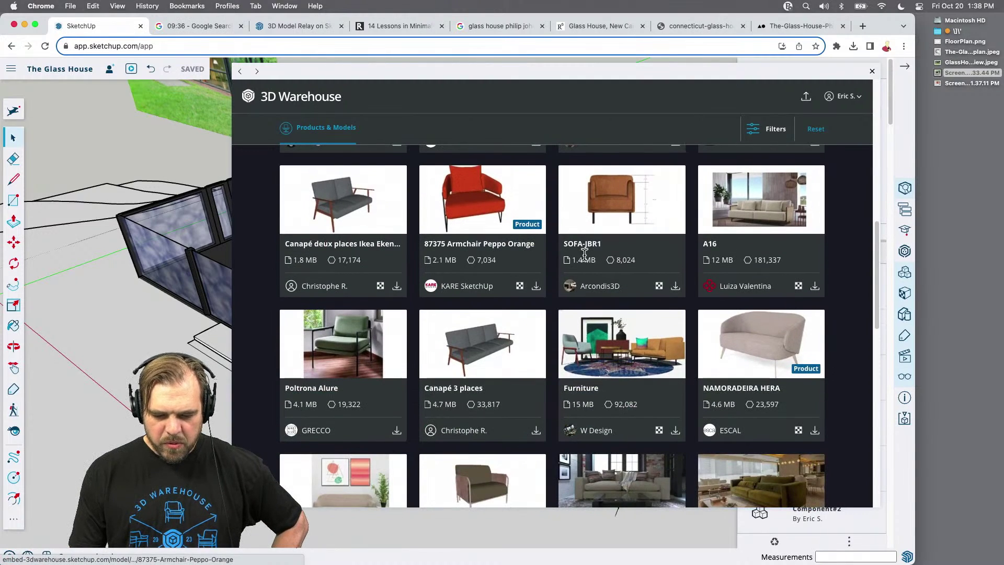
{"action": "scroll", "coordinate": [549, 274], "scroll_direction": "down", "scroll_amount": 3}
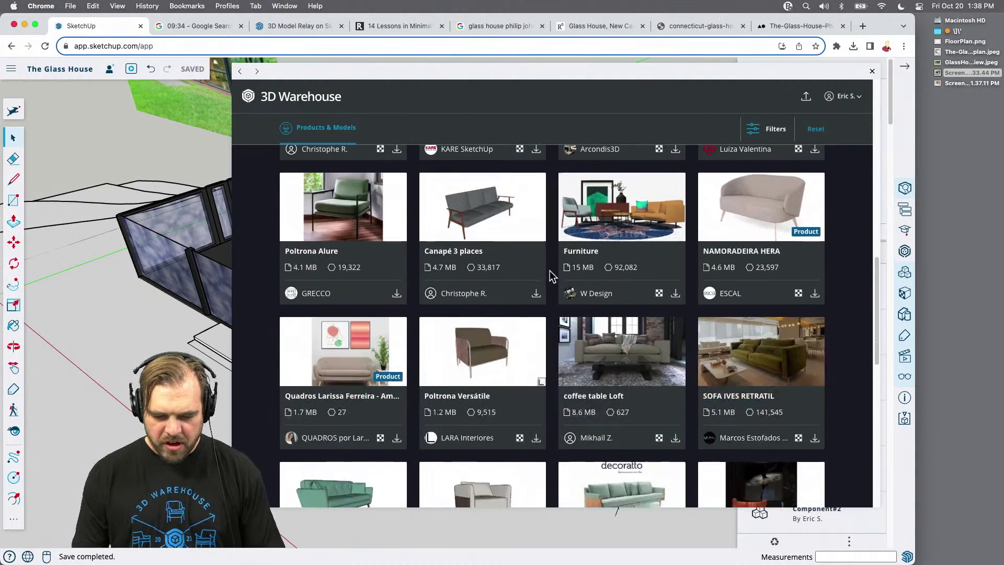
{"action": "scroll", "coordinate": [544, 291], "scroll_direction": "down", "scroll_amount": 4}
{"action": "scroll", "coordinate": [559, 340], "scroll_direction": "down", "scroll_amount": 5}
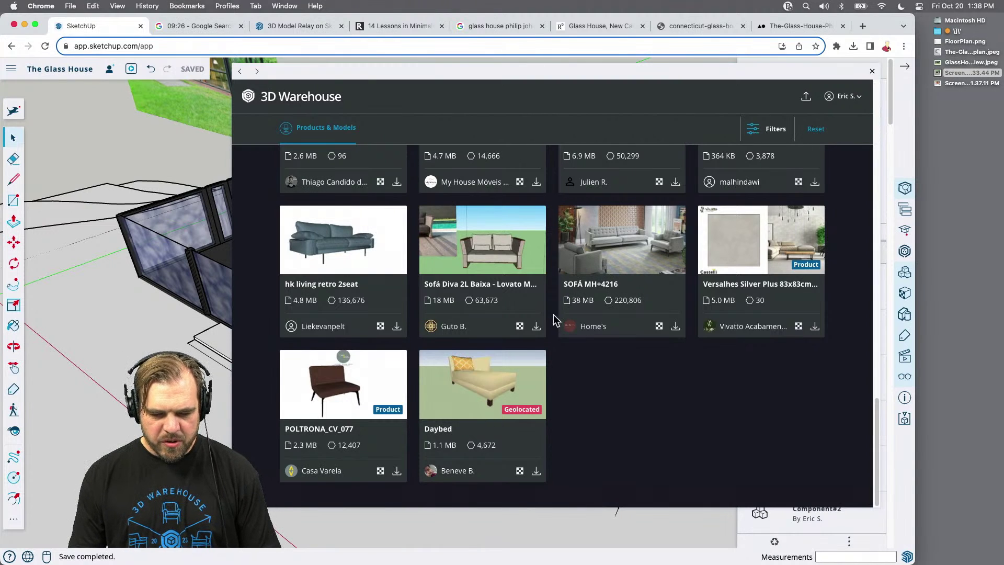
Search 3D Warehouse for 'barcelona'
{"action": "left_click", "coordinate": [308, 101]}
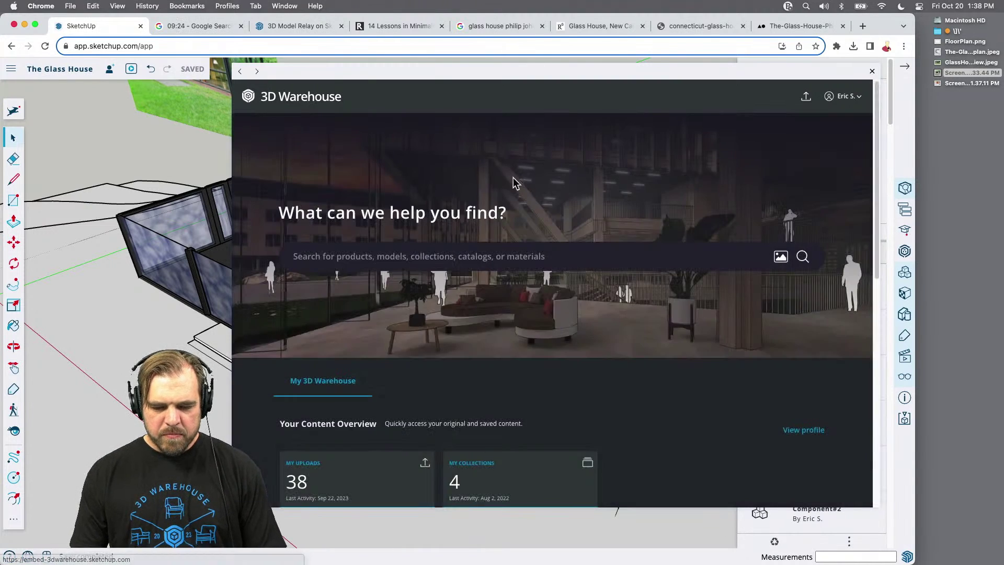
{"action": "left_click", "coordinate": [454, 269]}
{"action": "type", "text": "bar"}
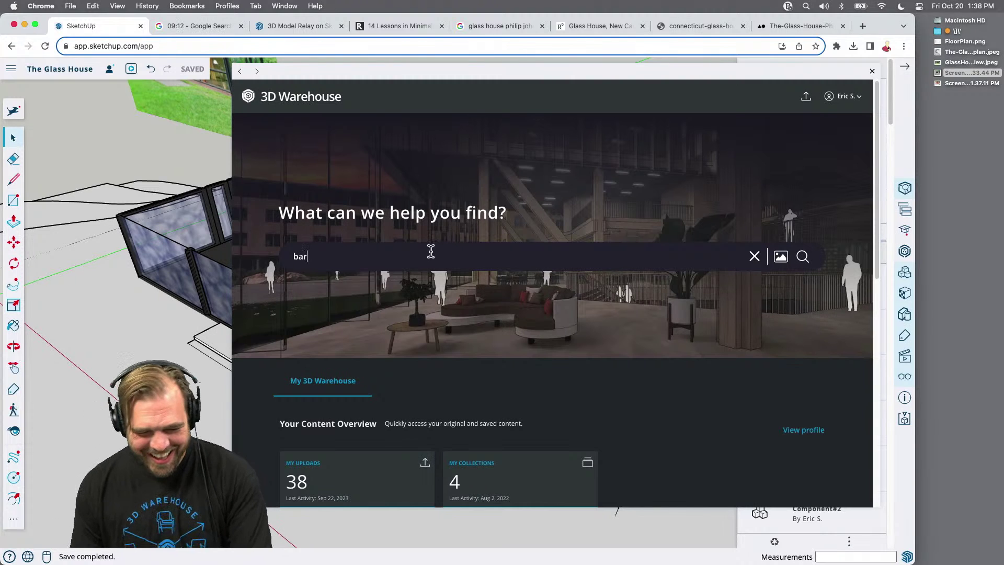
{"action": "type", "text": "celona"}
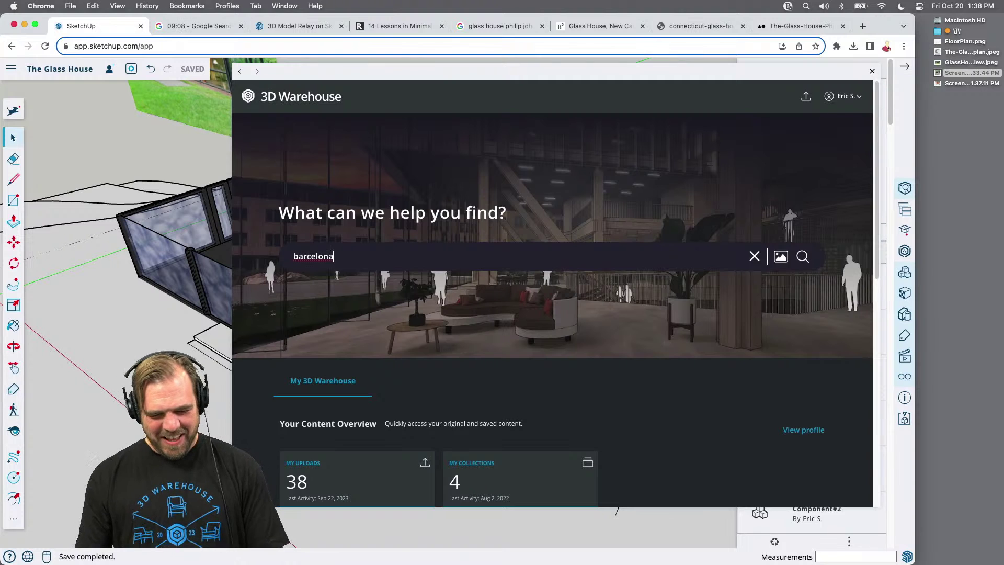
{"action": "key", "text": "Return"}
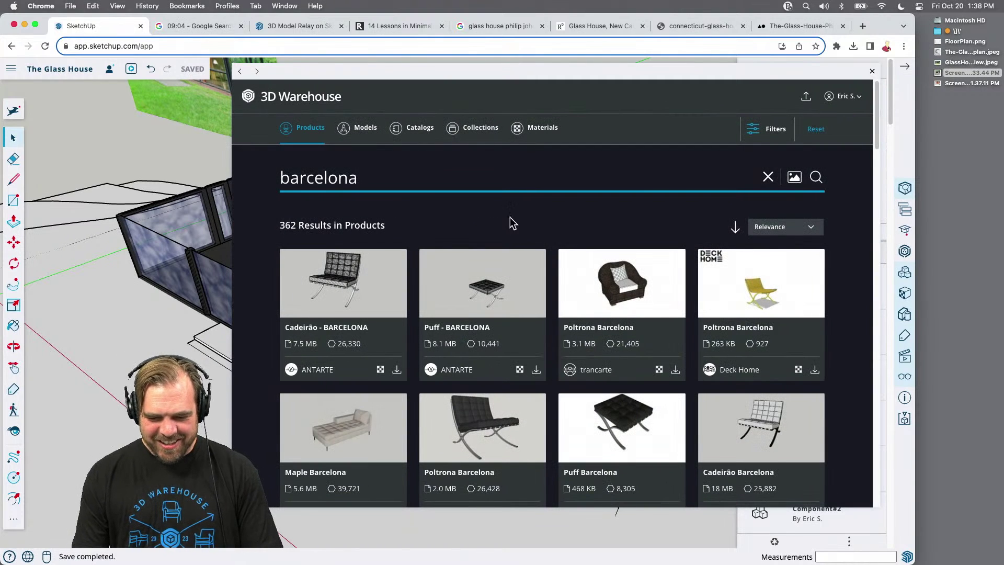
Find the Knoll Barcelona Chair in the results and download it into the model
{"action": "scroll", "coordinate": [520, 206], "scroll_direction": "down", "scroll_amount": 2}
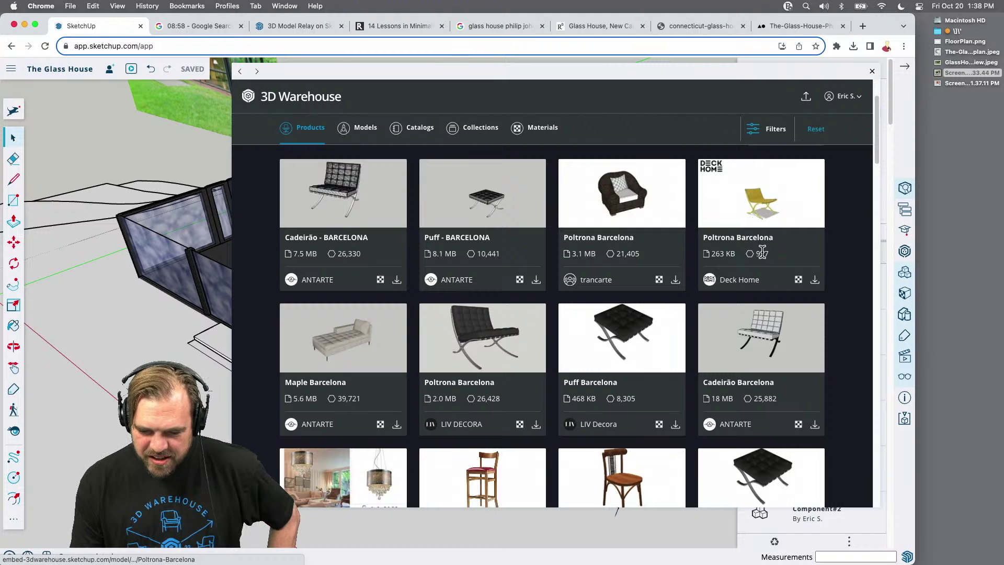
{"action": "scroll", "coordinate": [732, 220], "scroll_direction": "down", "scroll_amount": 3}
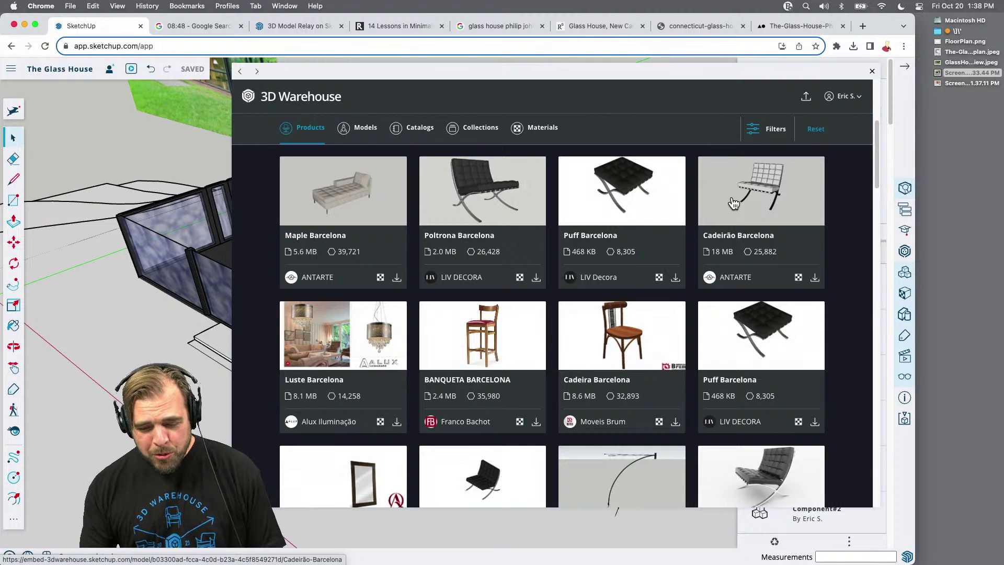
{"action": "scroll", "coordinate": [501, 251], "scroll_direction": "down", "scroll_amount": 1}
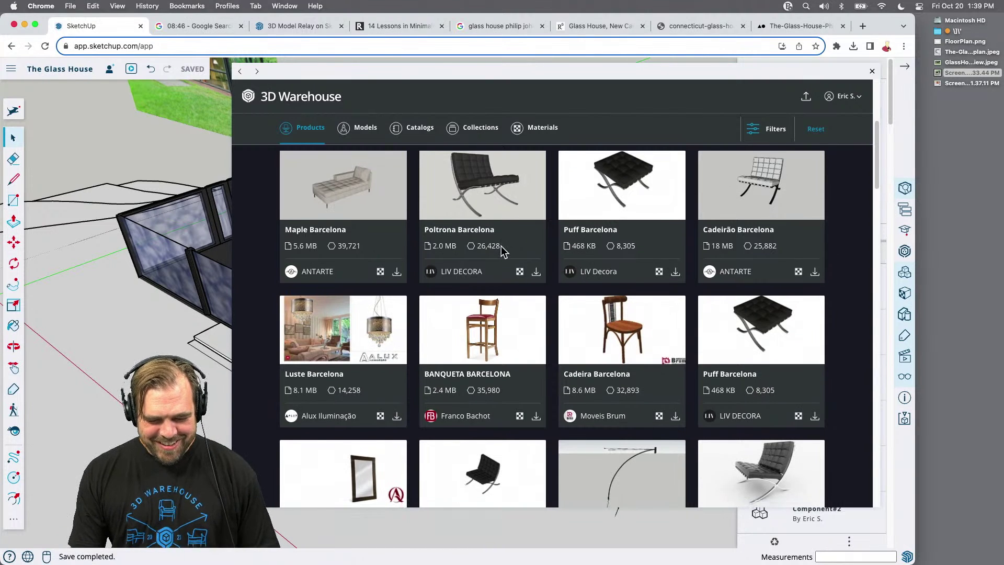
{"action": "scroll", "coordinate": [500, 251], "scroll_direction": "down", "scroll_amount": 3}
{"action": "scroll", "coordinate": [504, 264], "scroll_direction": "down", "scroll_amount": 5}
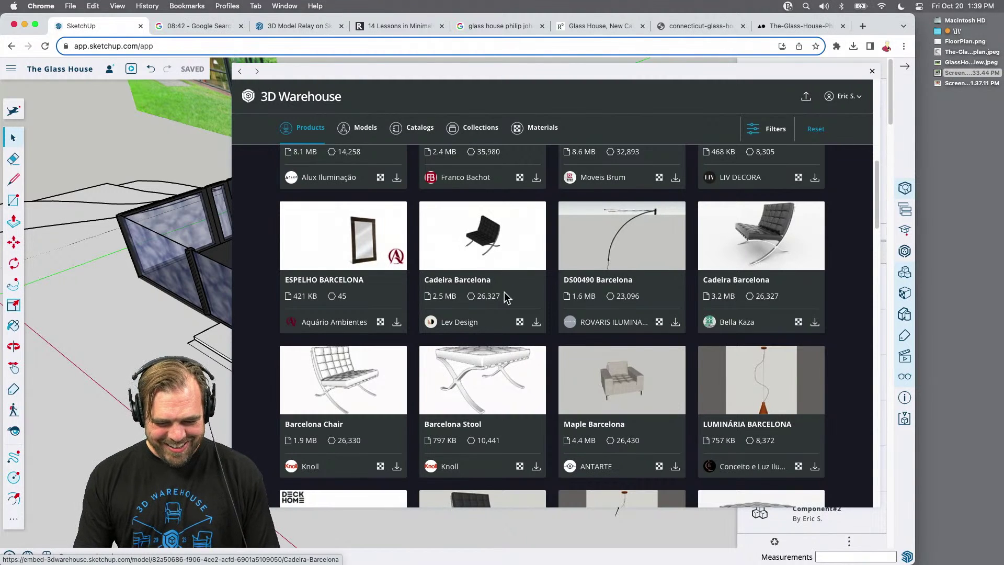
{"action": "scroll", "coordinate": [495, 335], "scroll_direction": "down", "scroll_amount": 3}
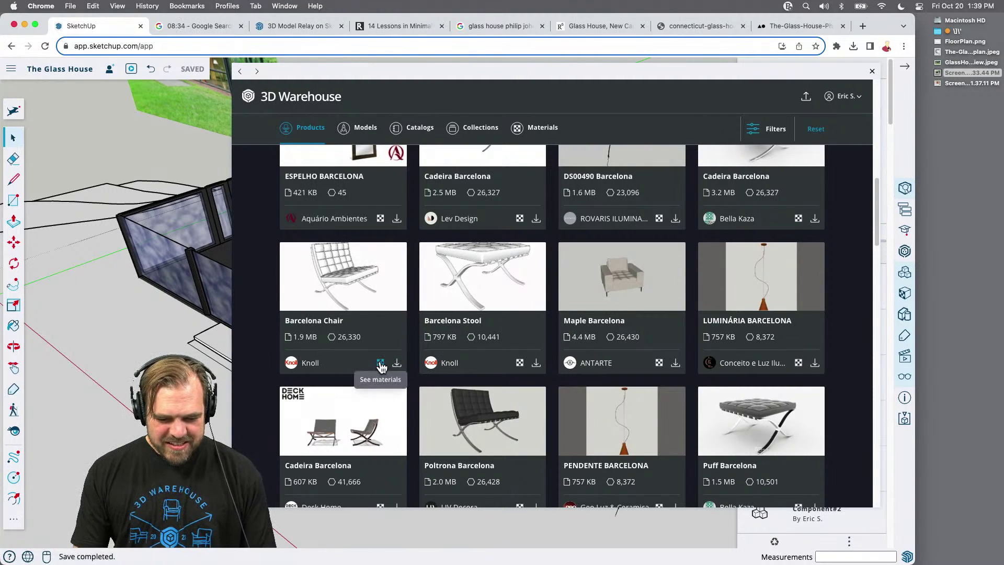
{"action": "left_click", "coordinate": [339, 278]}
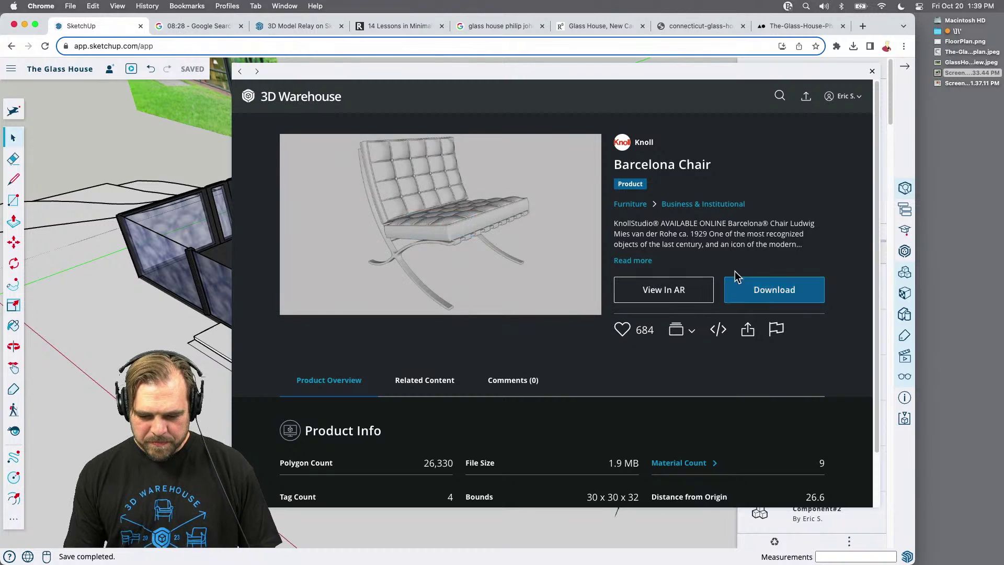
{"action": "left_click", "coordinate": [746, 288]}
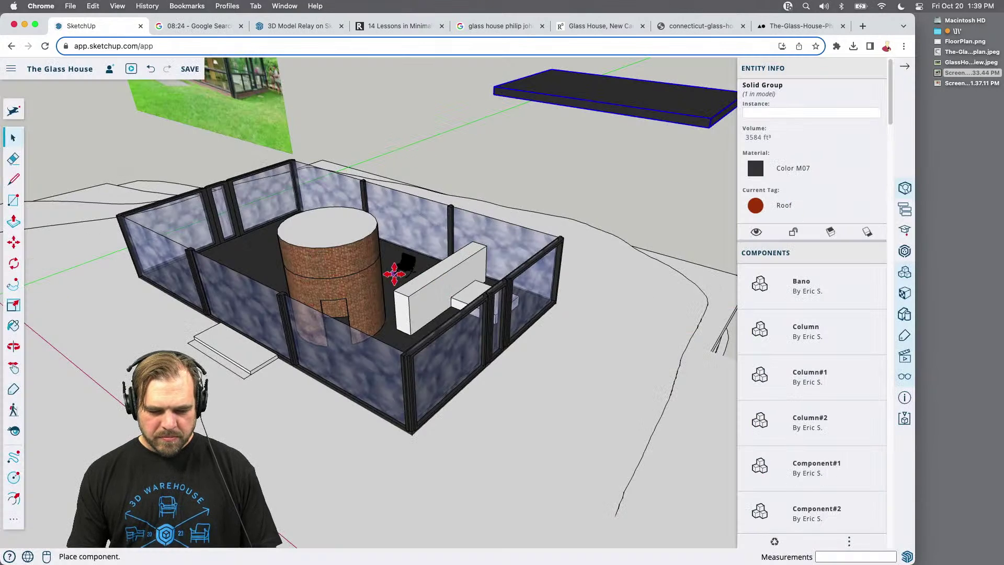
Set the Barcelona Chair down on the Glass House floor
{"action": "left_click", "coordinate": [259, 283]}
{"action": "key", "text": "o"}
{"action": "middle_click_drag", "start_coordinate": [296, 314], "coordinate": [488, 302]}
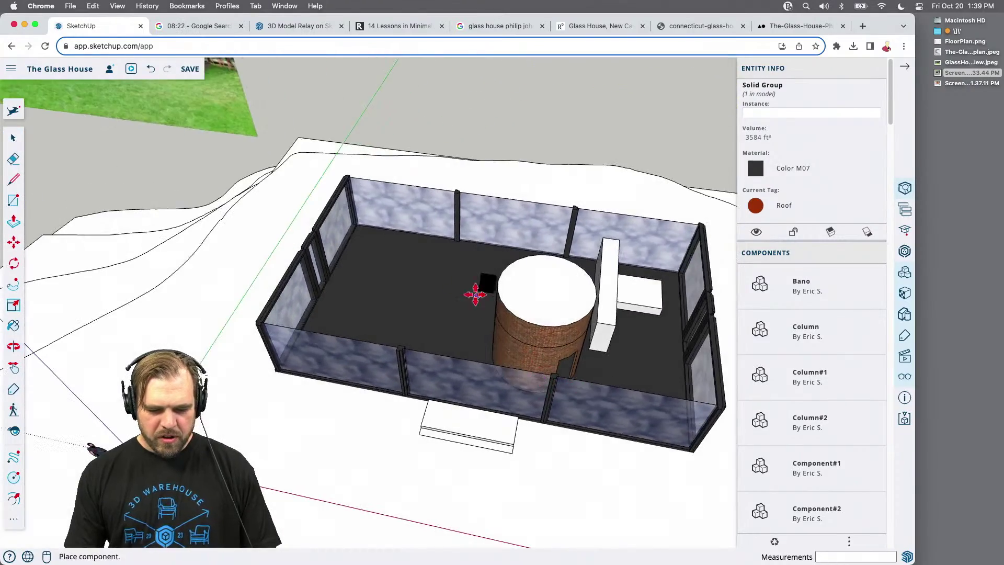
{"action": "scroll", "coordinate": [392, 288], "scroll_direction": "up", "scroll_amount": 6}
{"action": "left_click", "coordinate": [448, 235]}
{"action": "scroll", "coordinate": [443, 241], "scroll_direction": "up", "scroll_amount": 5}
{"action": "scroll", "coordinate": [443, 241], "scroll_direction": "down", "scroll_amount": 5}
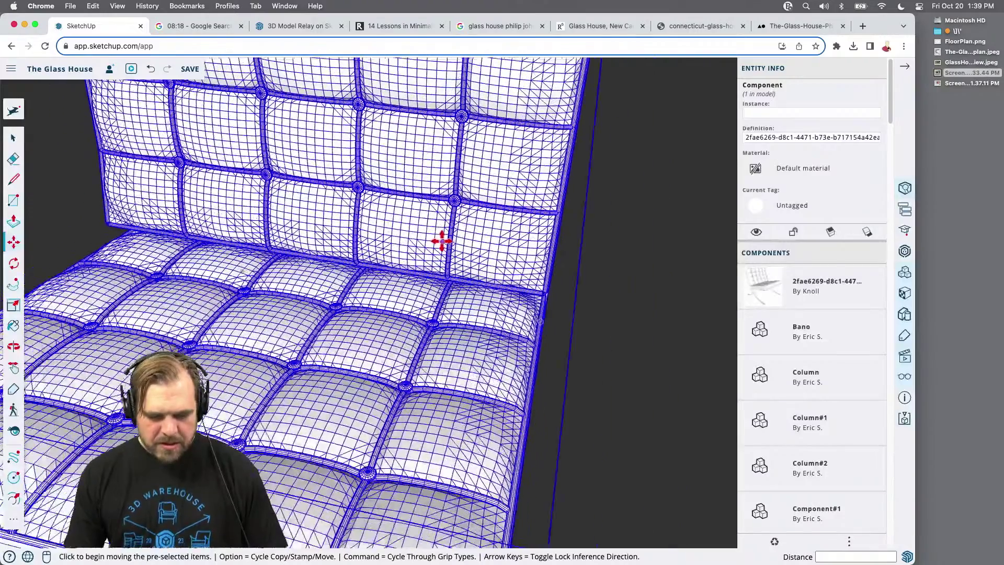
{"action": "scroll", "coordinate": [399, 288], "scroll_direction": "down", "scroll_amount": 8}
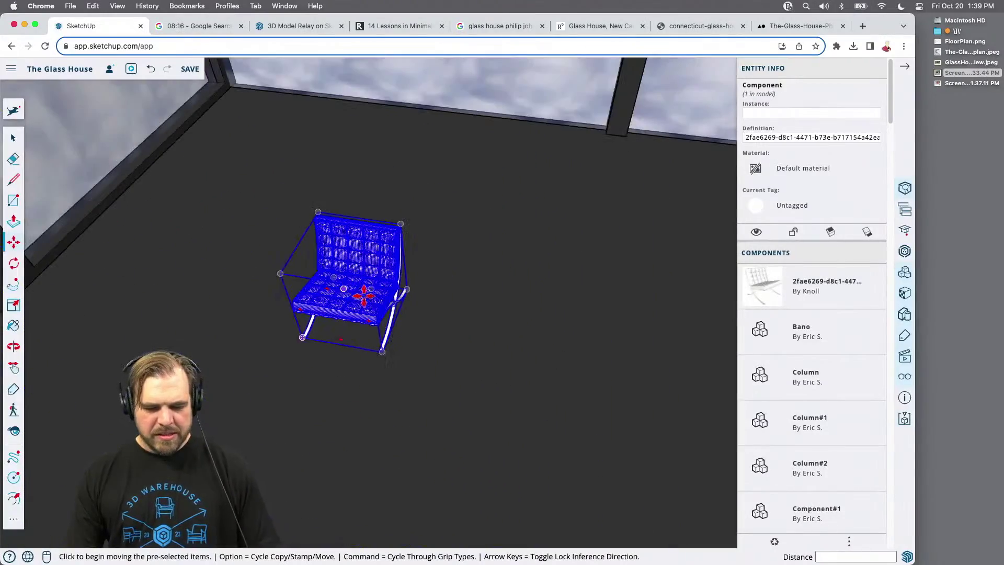
Reopen 3D Warehouse via search and import the Knoll Barcelona Stool from the barcelona results
{"action": "left_click", "coordinate": [21, 111]}
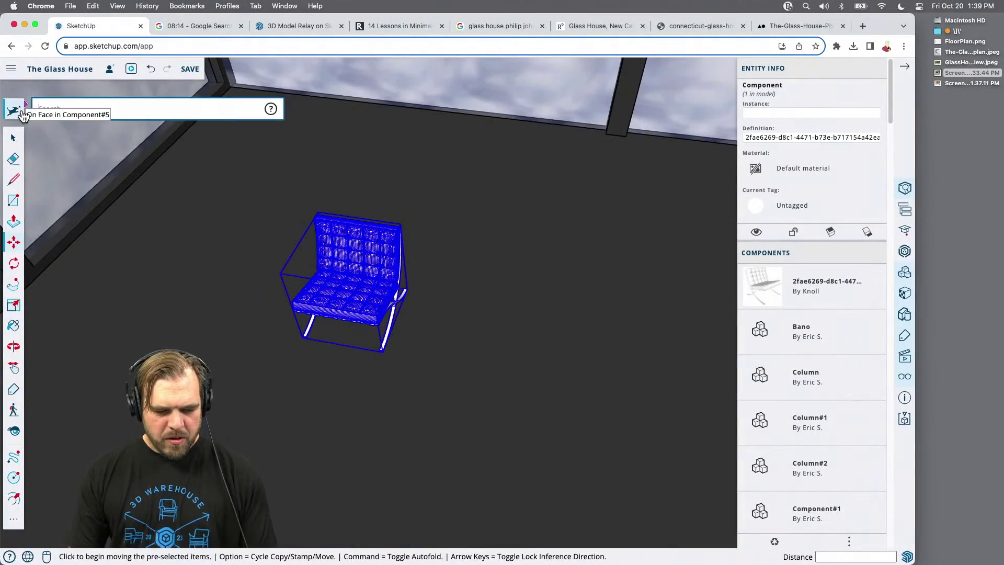
{"action": "type", "text": "war"}
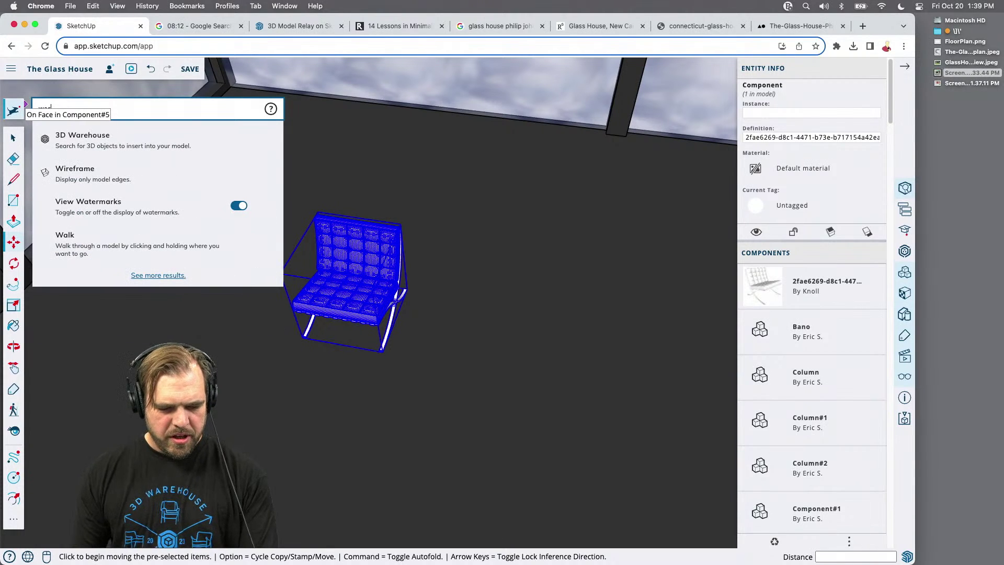
{"action": "left_click", "coordinate": [101, 149]}
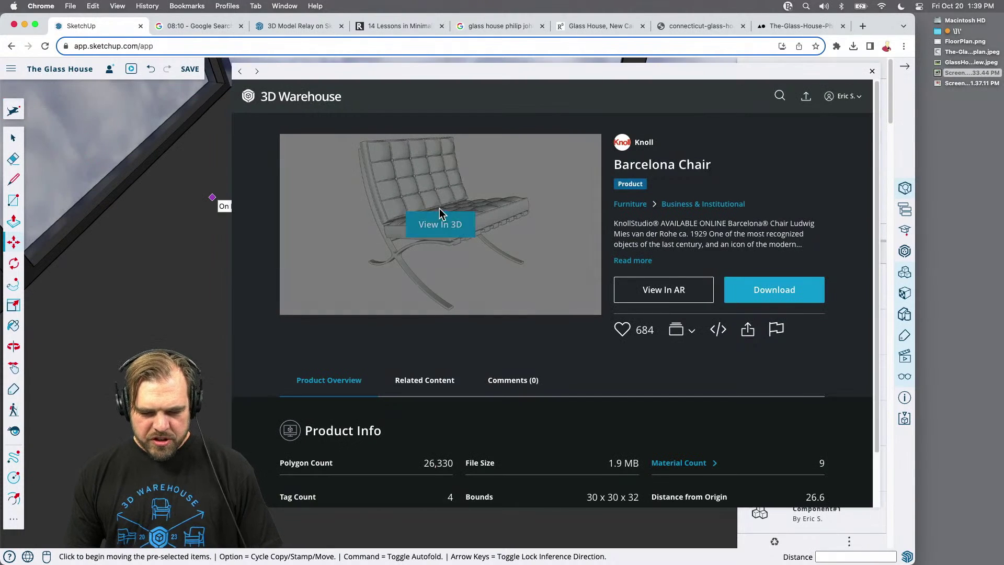
{"action": "left_click", "coordinate": [240, 72]}
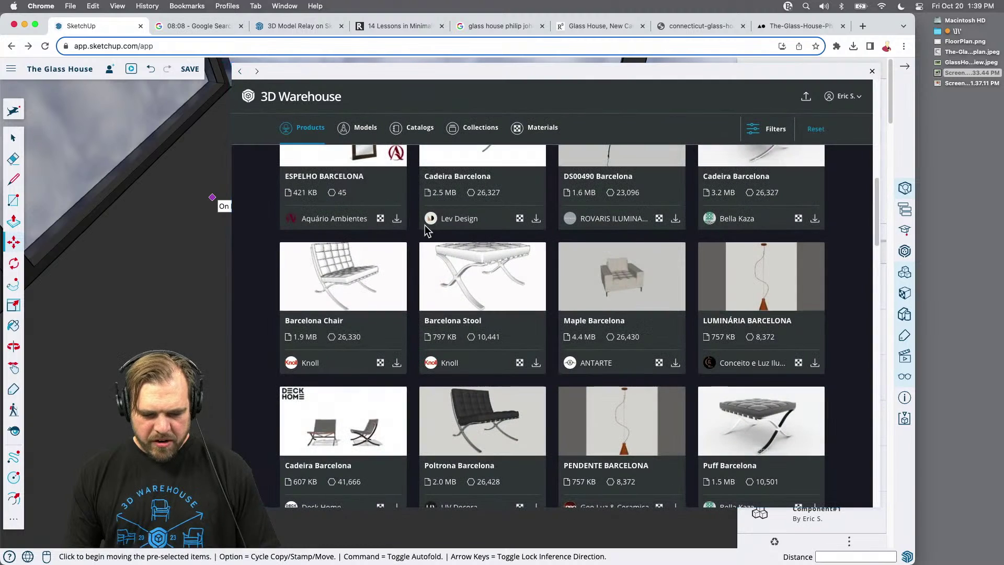
{"action": "left_click", "coordinate": [490, 285]}
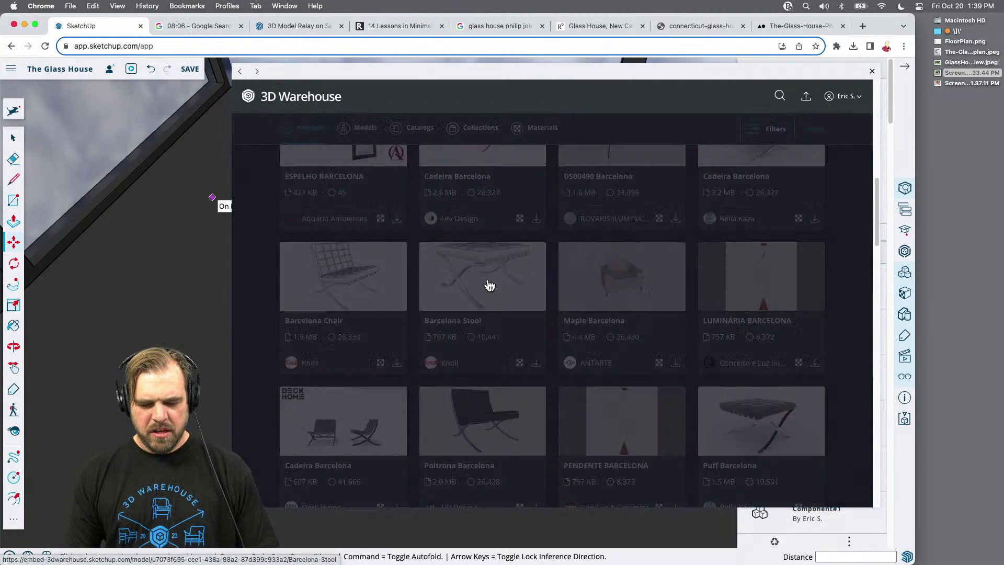
{"action": "left_click", "coordinate": [766, 292]}
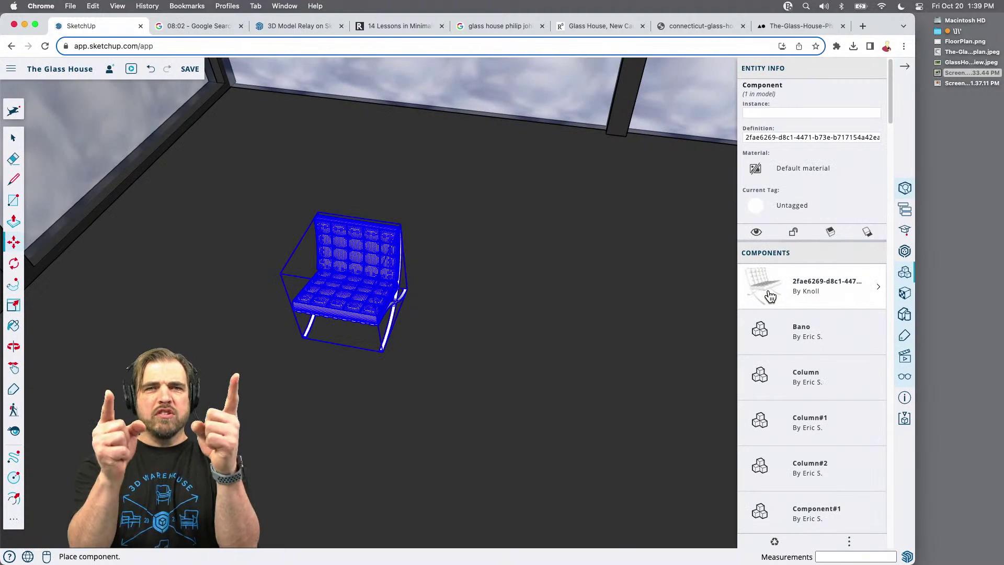
{"action": "left_click", "coordinate": [763, 284]}
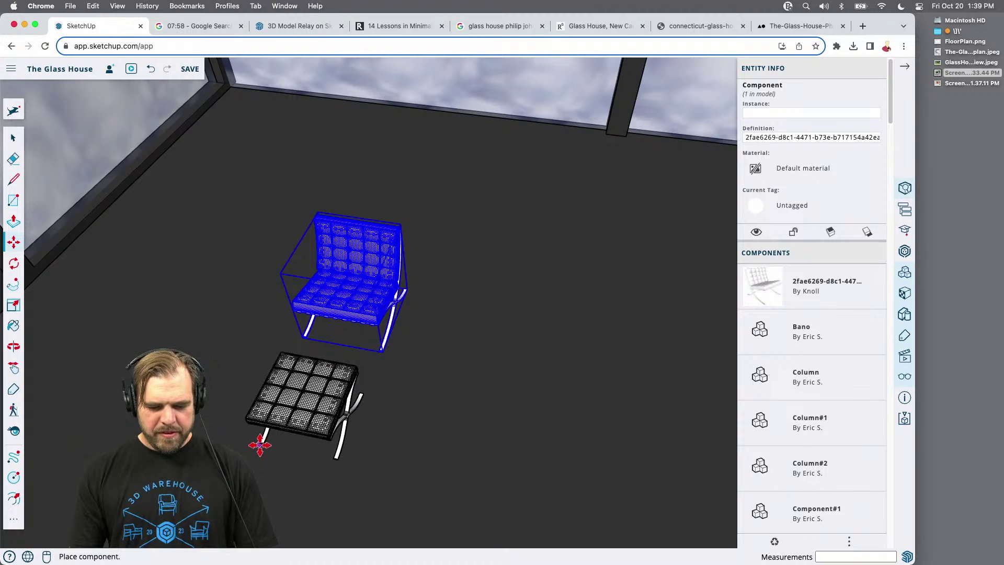
Place the stool in front of the chair and select all of its geometry
{"action": "left_click", "coordinate": [261, 443]}
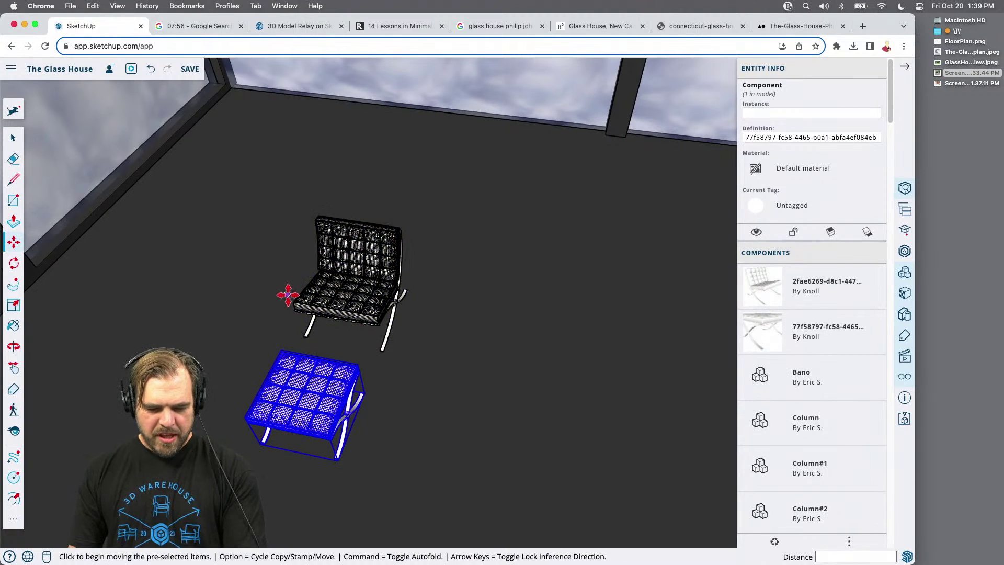
{"action": "middle_click_drag", "start_coordinate": [397, 347], "coordinate": [277, 352]}
{"action": "key", "text": "space"}
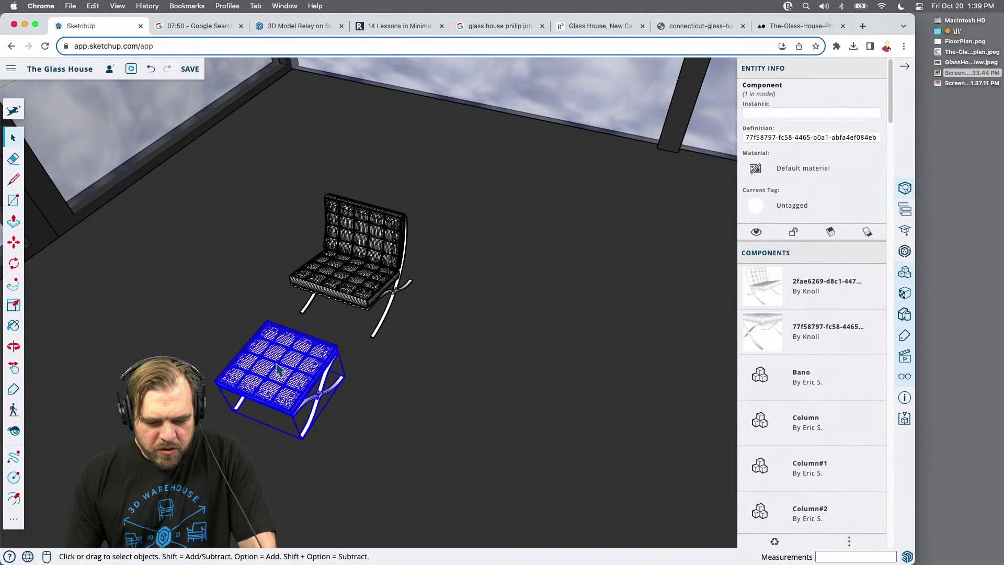
{"action": "double_click", "coordinate": [277, 368]}
{"action": "left_click", "coordinate": [274, 364]}
{"action": "scroll", "coordinate": [277, 374], "scroll_direction": "up", "scroll_amount": 5}
{"action": "middle_click_drag", "start_coordinate": [256, 408], "coordinate": [308, 172]}
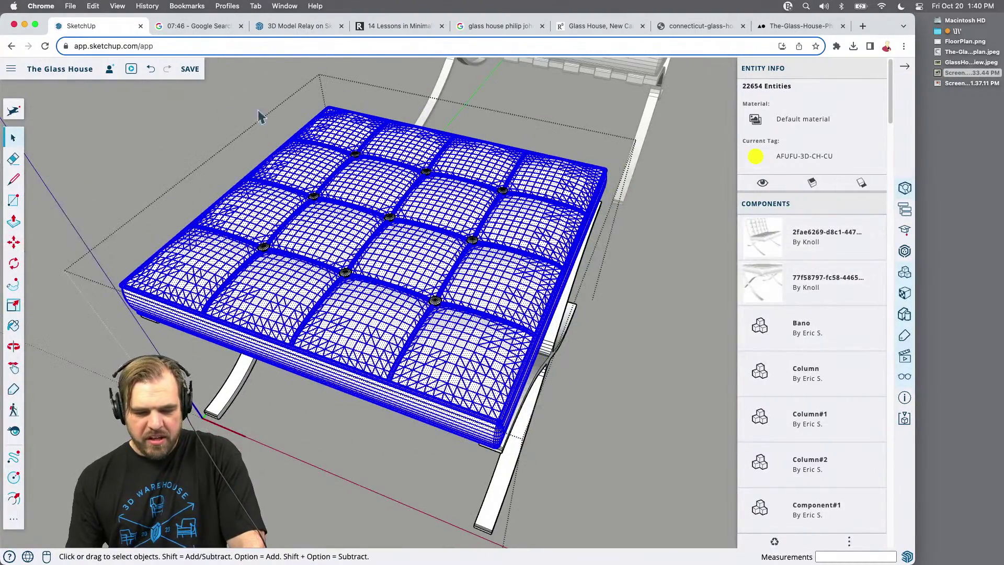
Show the Soften Edges panel and collapse Entity Info, Components, Materials, Styles and Scenes panels
{"action": "left_click", "coordinate": [17, 112]}
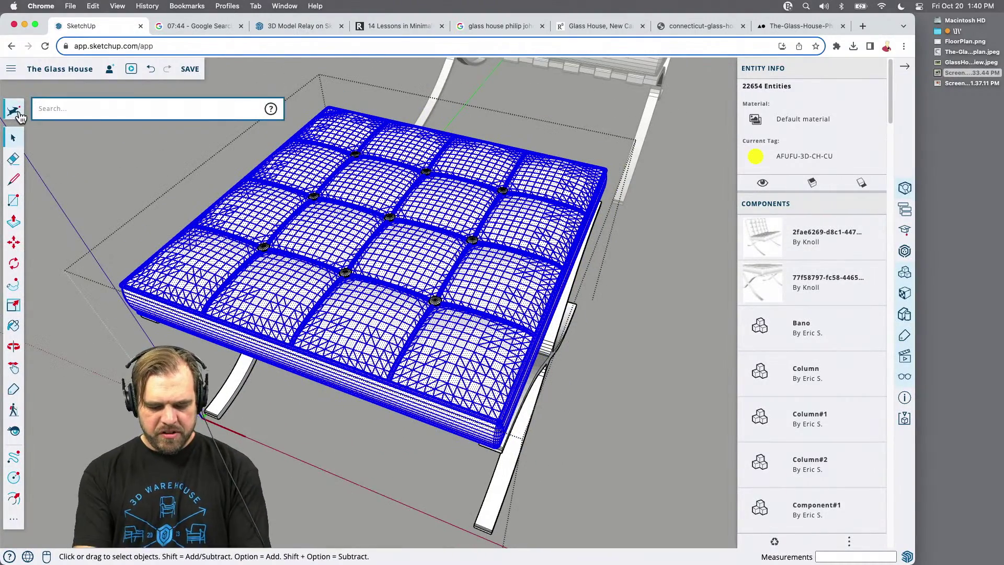
{"action": "type", "text": "smoo"}
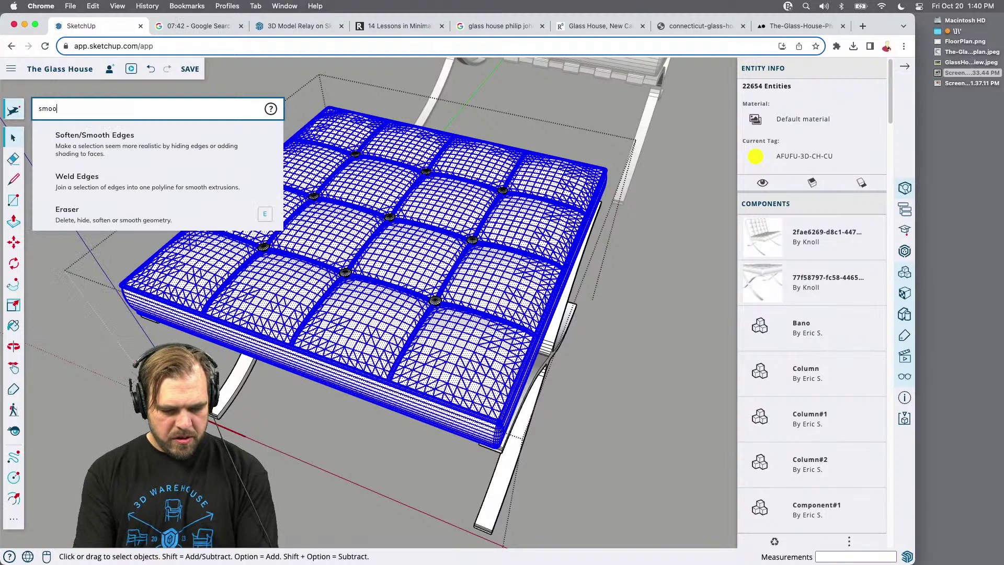
{"action": "left_click", "coordinate": [130, 136]}
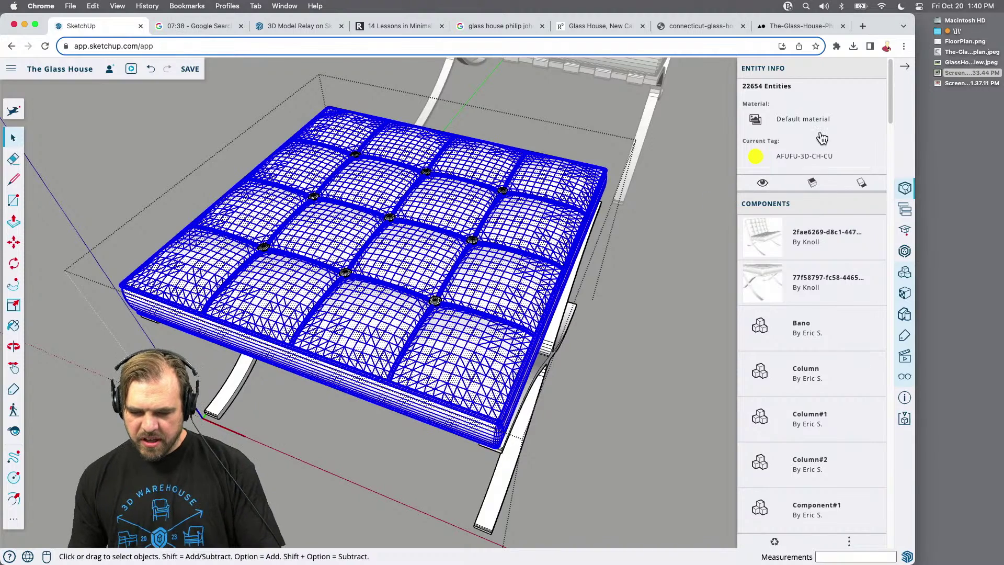
{"action": "left_click", "coordinate": [816, 76]}
{"action": "left_click", "coordinate": [826, 100]}
{"action": "left_click", "coordinate": [826, 118]}
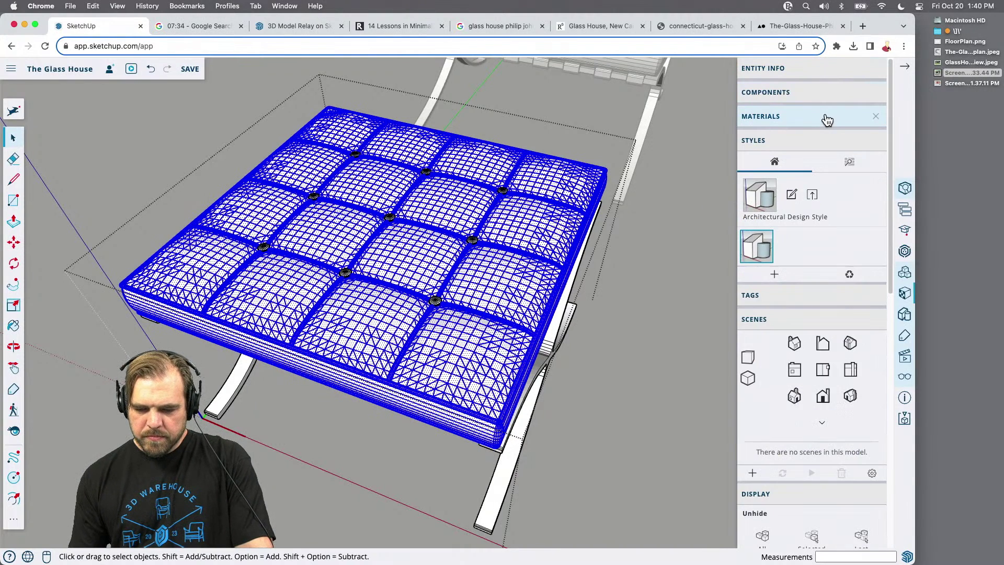
{"action": "left_click", "coordinate": [816, 142]}
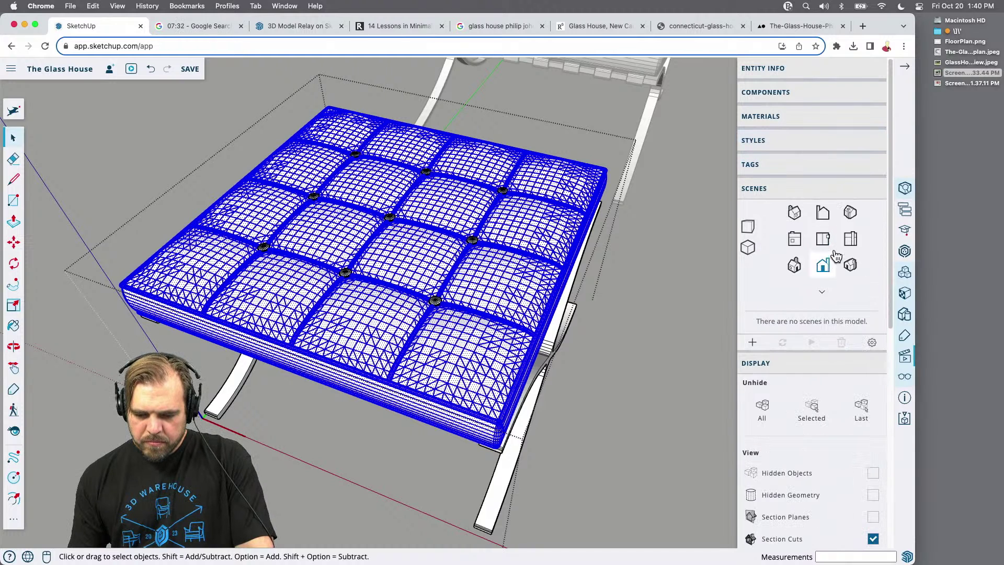
{"action": "left_click", "coordinate": [816, 191]}
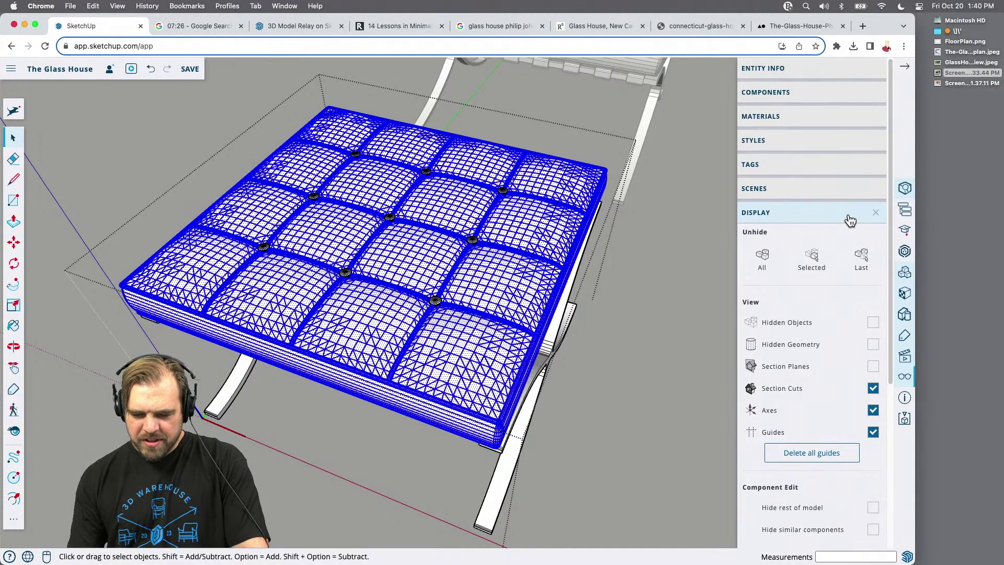
Smooth and soften the stool's edges with a higher softening angle
{"action": "scroll", "coordinate": [800, 303], "scroll_direction": "down", "scroll_amount": 5}
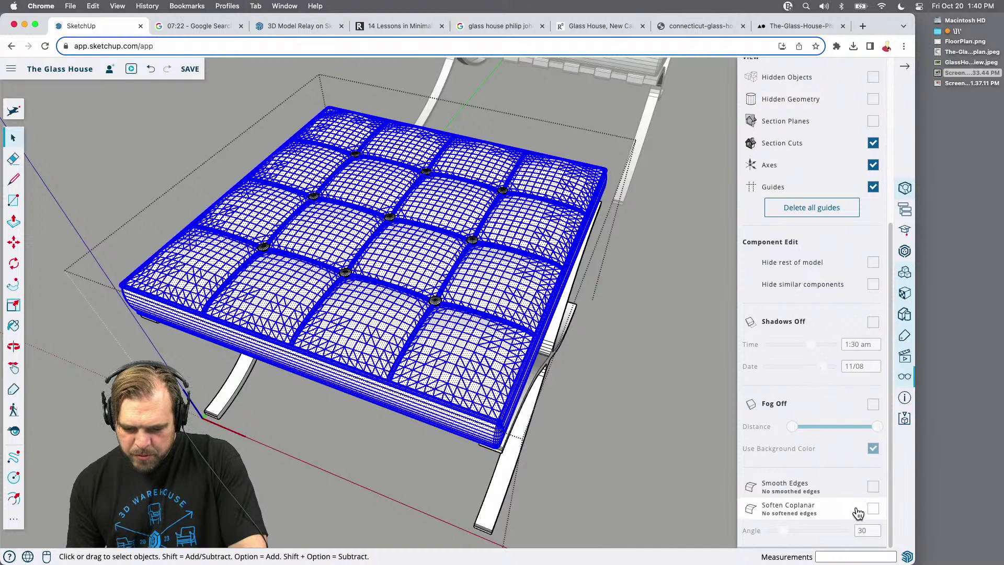
{"action": "left_click", "coordinate": [872, 487]}
{"action": "left_click", "coordinate": [873, 509]}
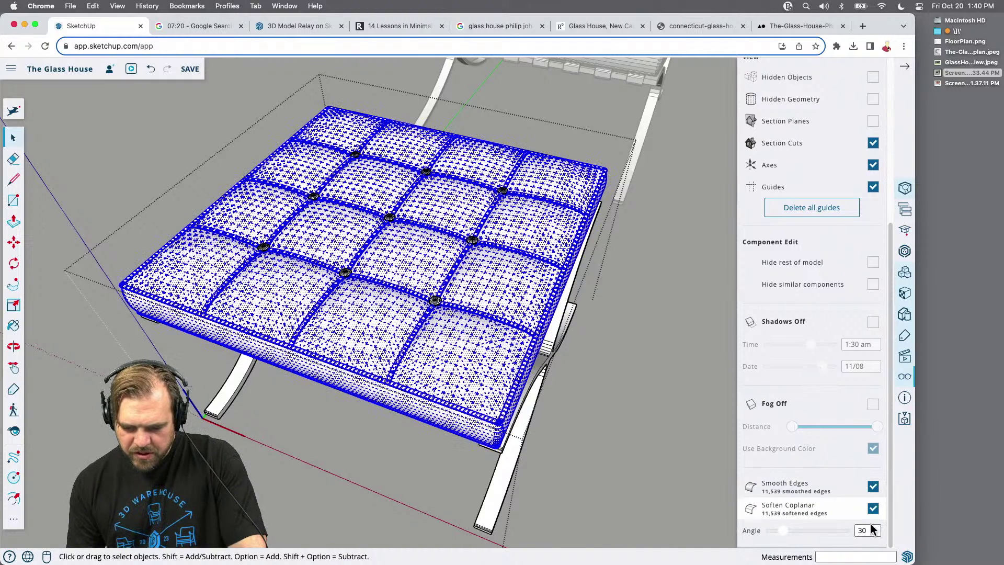
{"action": "left_click_drag", "start_coordinate": [788, 532], "coordinate": [791, 532]}
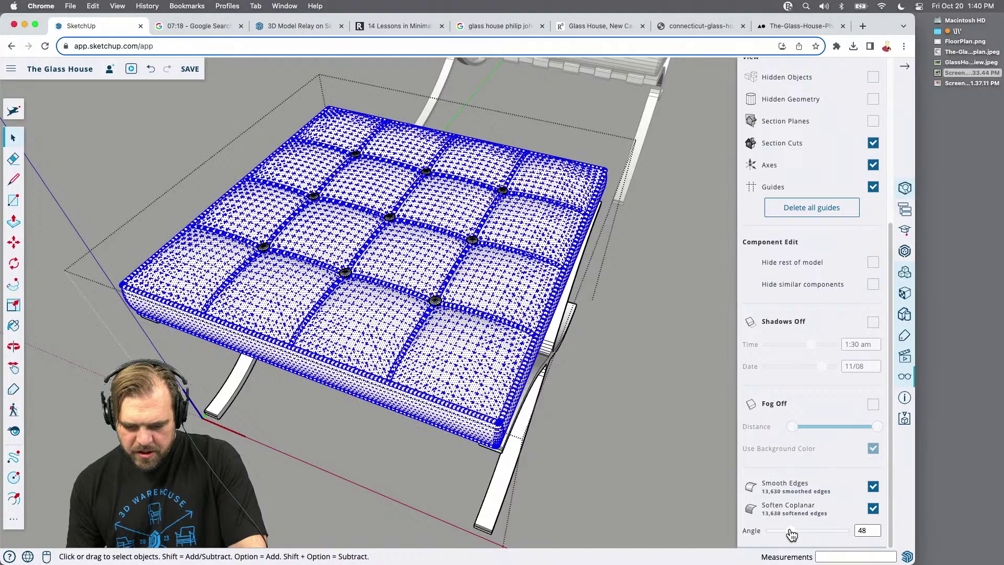
{"action": "left_click", "coordinate": [582, 373]}
Smooth and soften coplanar edges on the chair's back and seat cushions
{"action": "scroll", "coordinate": [325, 425], "scroll_direction": "down", "scroll_amount": 5}
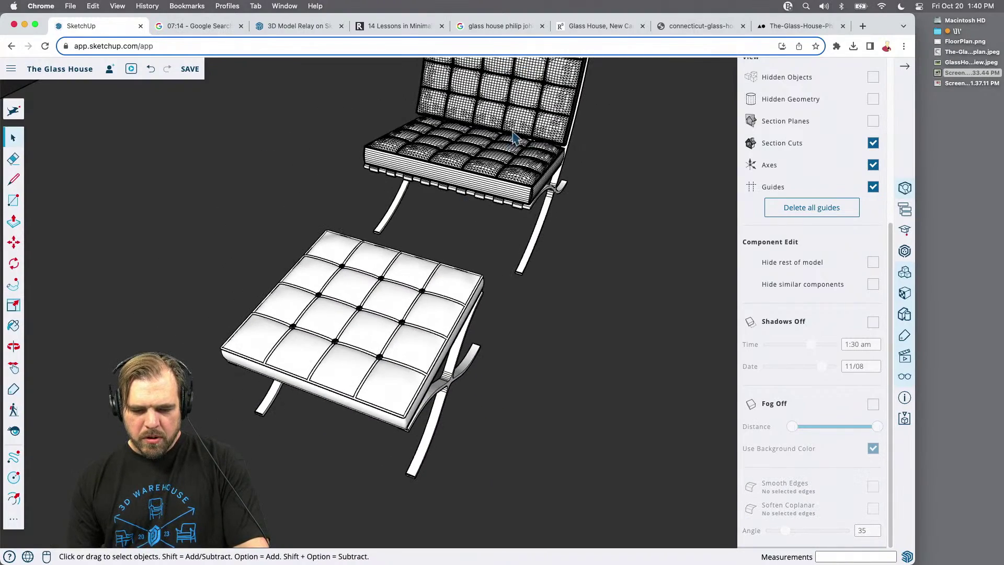
{"action": "scroll", "coordinate": [512, 138], "scroll_direction": "up", "scroll_amount": 3}
{"action": "middle_click_drag", "start_coordinate": [518, 131], "coordinate": [494, 230]}
{"action": "double_click", "coordinate": [494, 219]}
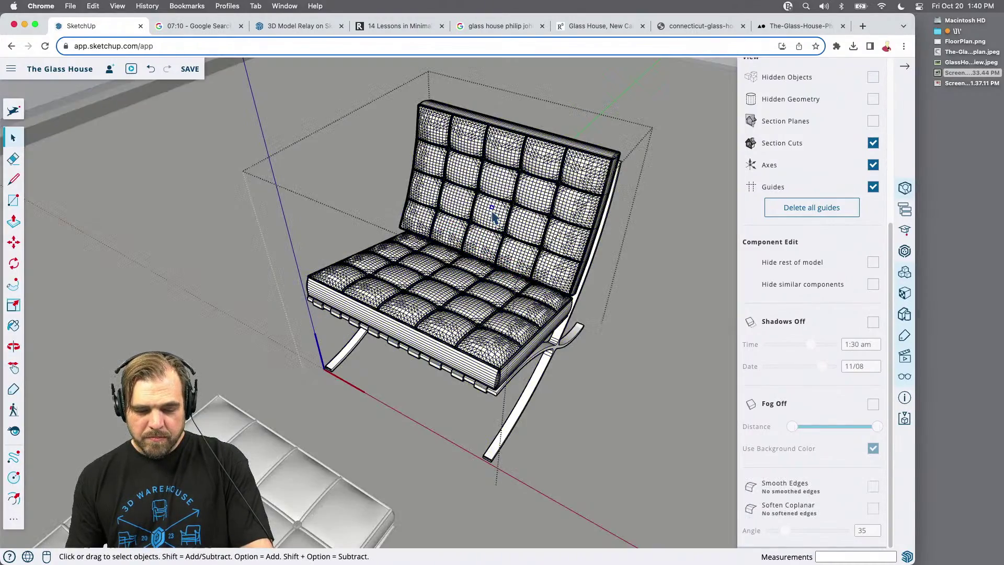
{"action": "left_click", "coordinate": [493, 220]}
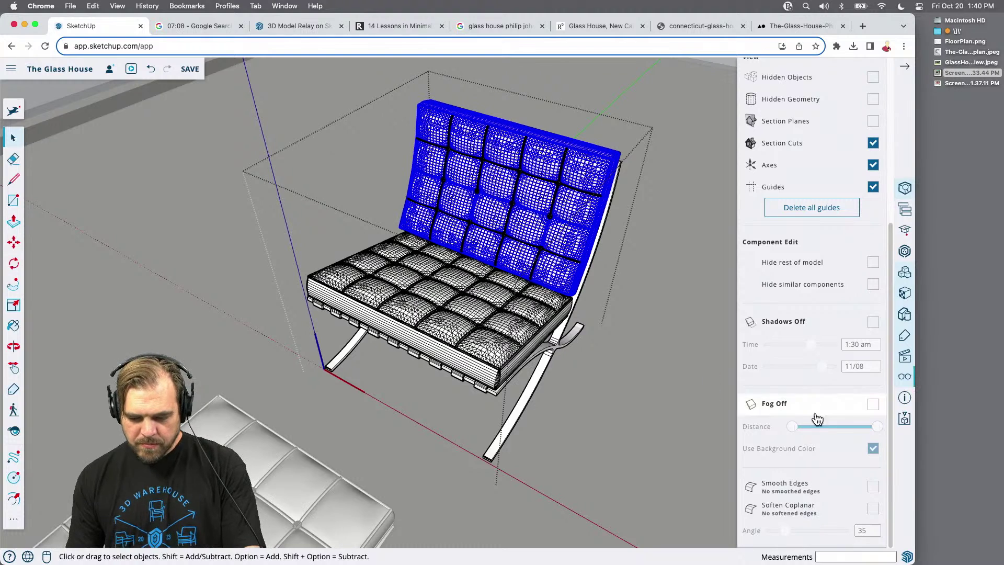
{"action": "left_click", "coordinate": [872, 487]}
{"action": "left_click", "coordinate": [872, 508]}
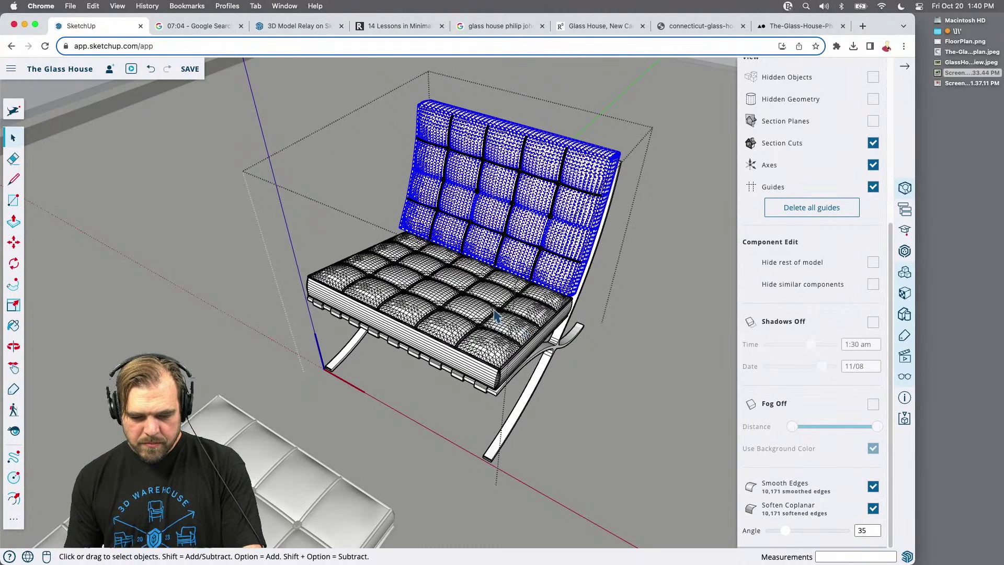
{"action": "left_click", "coordinate": [470, 311]}
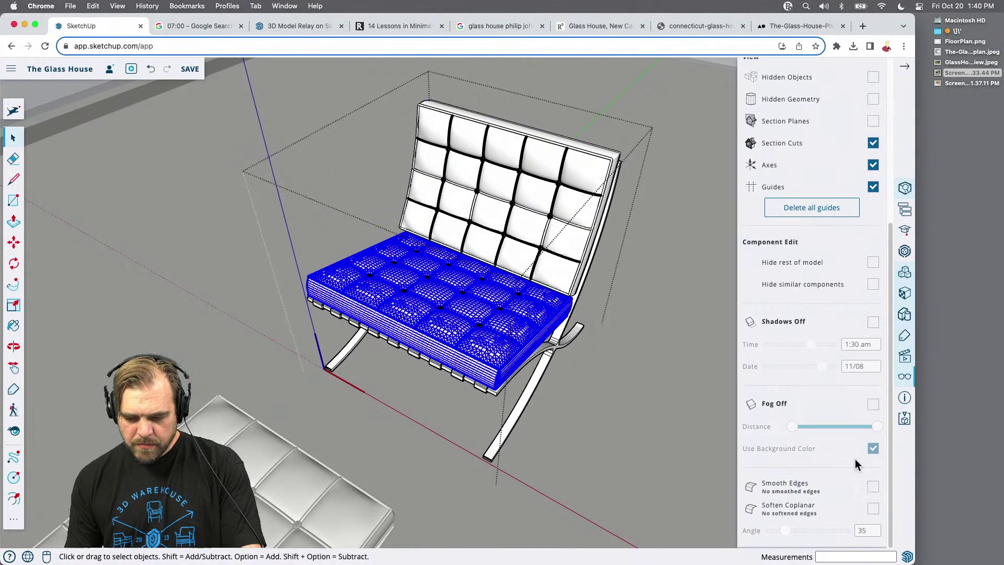
{"action": "left_click", "coordinate": [873, 487]}
{"action": "left_click", "coordinate": [873, 509]}
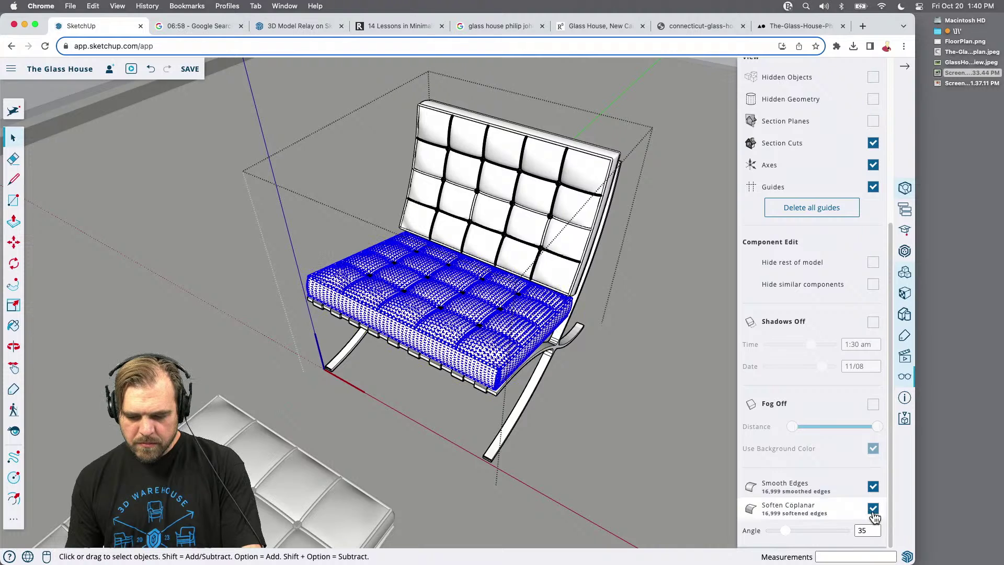
{"action": "left_click", "coordinate": [601, 474]}
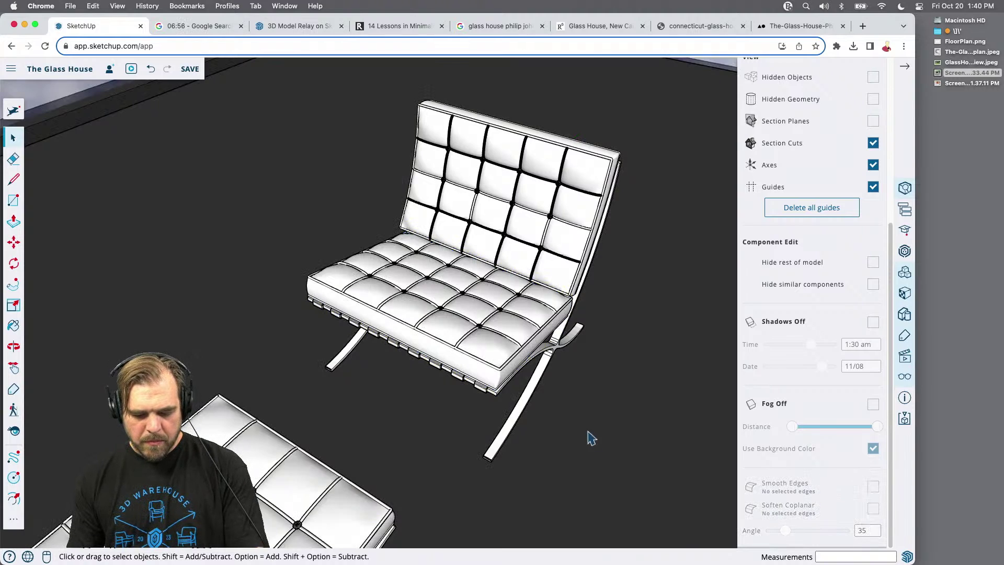
Orbit to a top-down view of the room and pick out the chair and ottoman
{"action": "scroll", "coordinate": [568, 408], "scroll_direction": "down", "scroll_amount": 10}
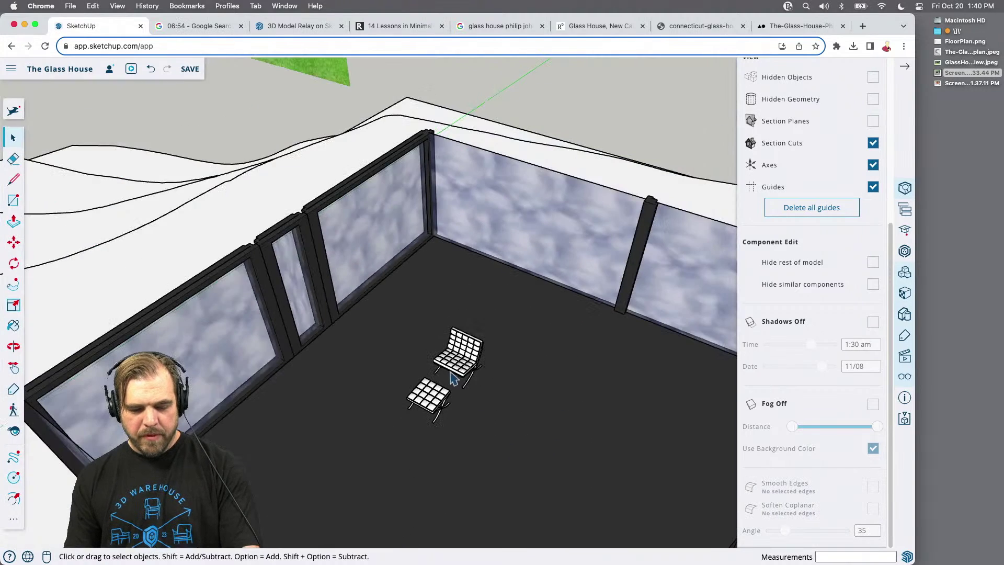
{"action": "middle_click_drag", "start_coordinate": [399, 380], "coordinate": [444, 331]}
{"action": "left_click", "coordinate": [413, 290]}
{"action": "left_click", "coordinate": [415, 335]}
{"action": "scroll", "coordinate": [449, 335], "scroll_direction": "up", "scroll_amount": 5}
{"action": "key", "text": "m"}
{"action": "key", "text": "space"}
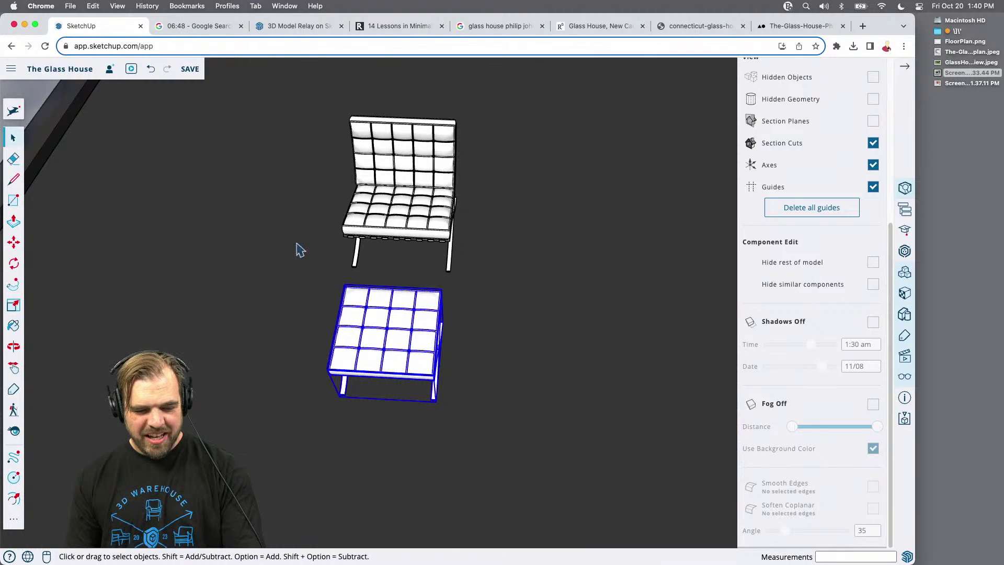
Move the chair and ottoman together nearer the left glass wall
{"action": "left_click", "coordinate": [399, 239]}
{"action": "left_click", "coordinate": [399, 333], "text": "shift"}
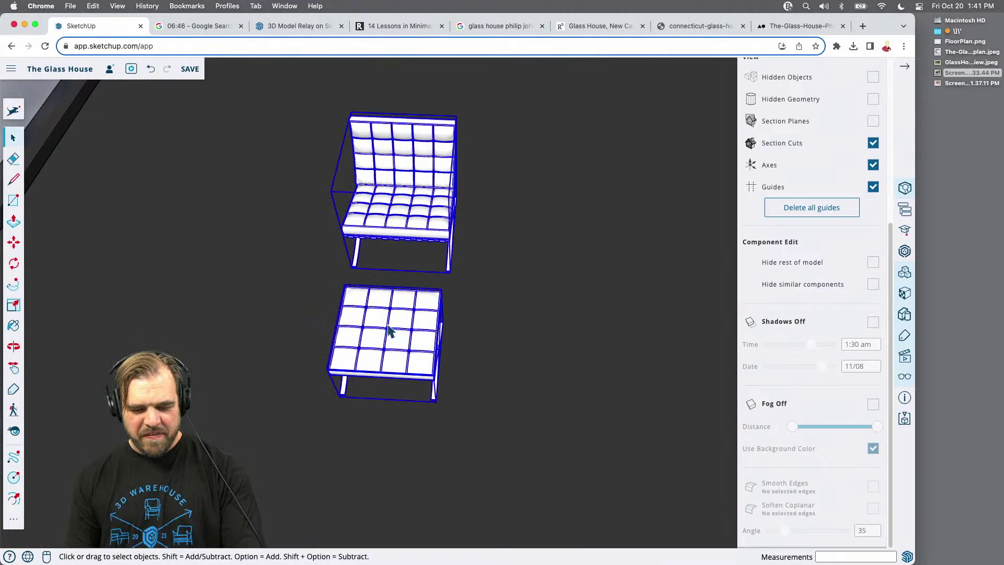
{"action": "scroll", "coordinate": [389, 330], "scroll_direction": "down", "scroll_amount": 4}
{"action": "scroll", "coordinate": [325, 303], "scroll_direction": "down", "scroll_amount": 5}
{"action": "scroll", "coordinate": [325, 304], "scroll_direction": "up", "scroll_amount": 2}
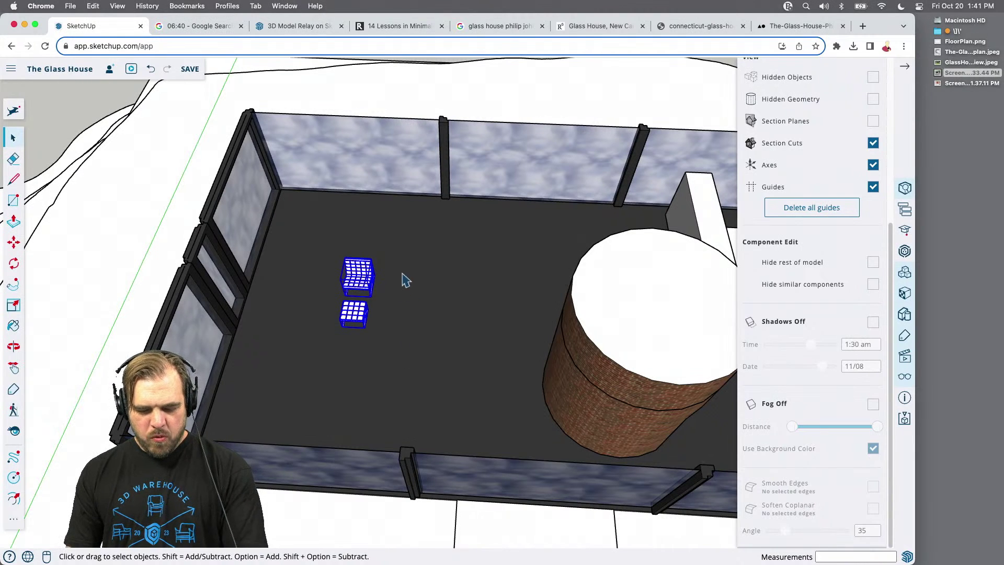
{"action": "key", "text": "m"}
{"action": "left_click", "coordinate": [405, 298]}
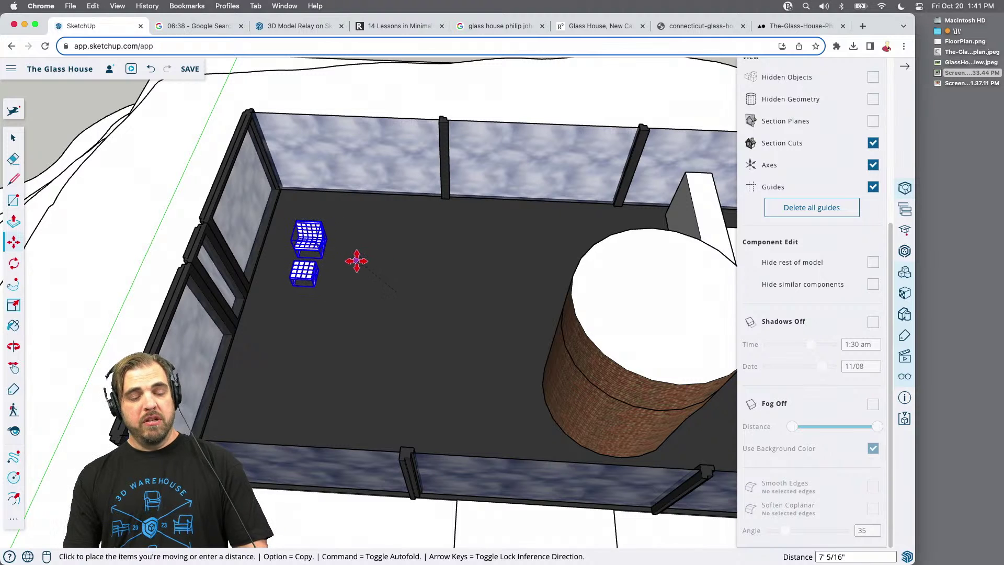
{"action": "left_click", "coordinate": [367, 263]}
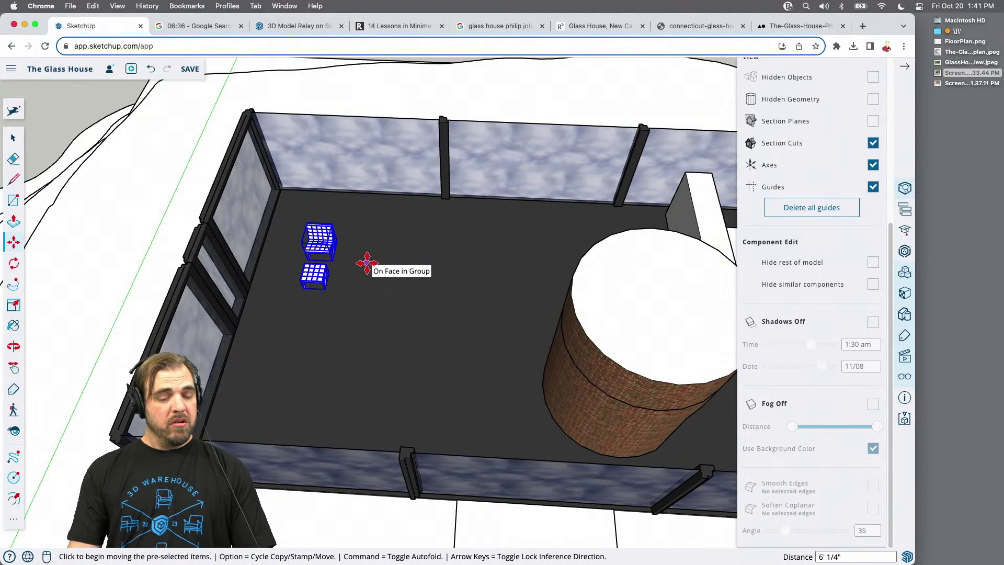
Reselect the chair and ottoman and begin a rotated copy of the pair
{"action": "key", "text": "alt"}
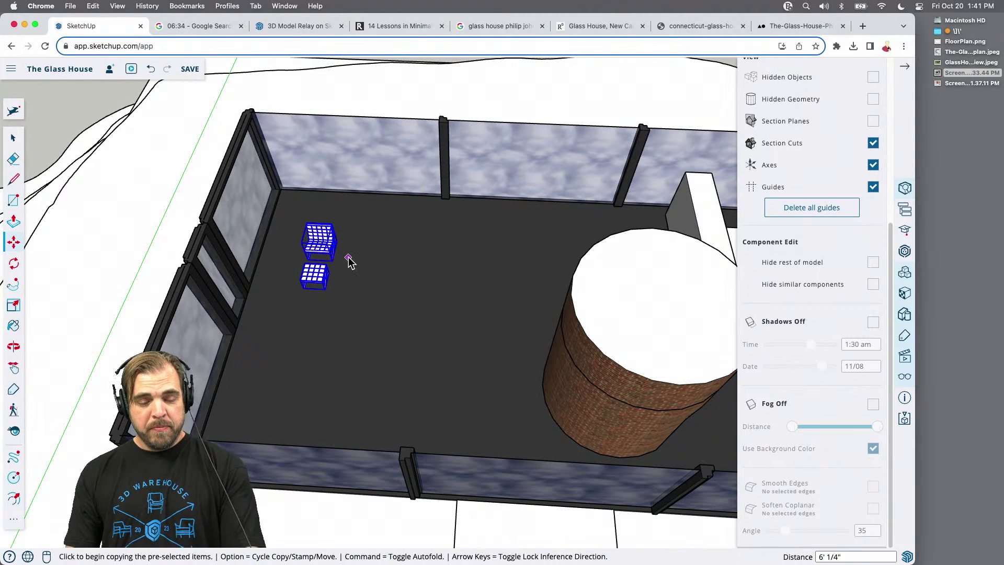
{"action": "left_click", "coordinate": [363, 259]}
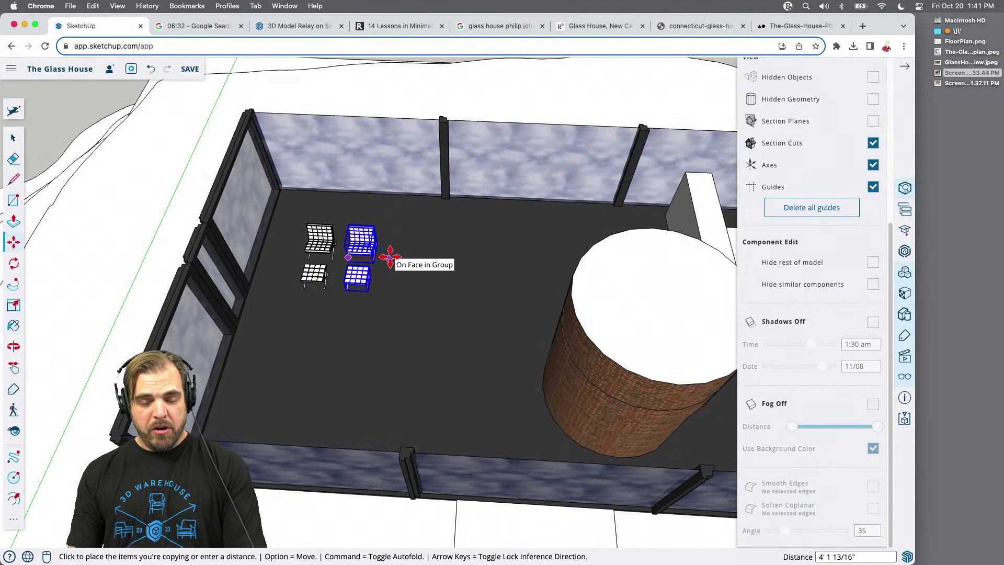
{"action": "key", "text": "r"}
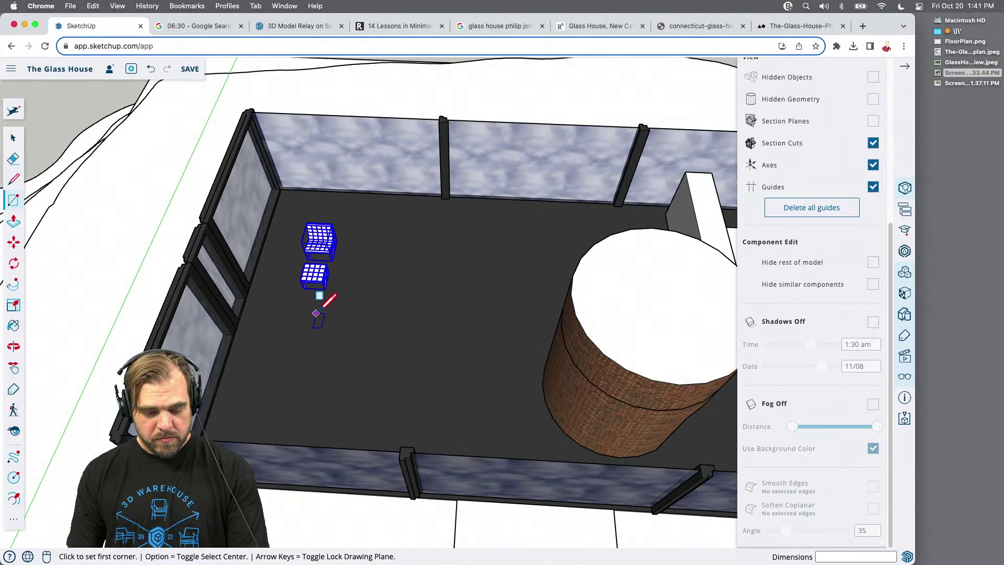
{"action": "key", "text": "space"}
{"action": "scroll", "coordinate": [323, 270], "scroll_direction": "up", "scroll_amount": 3}
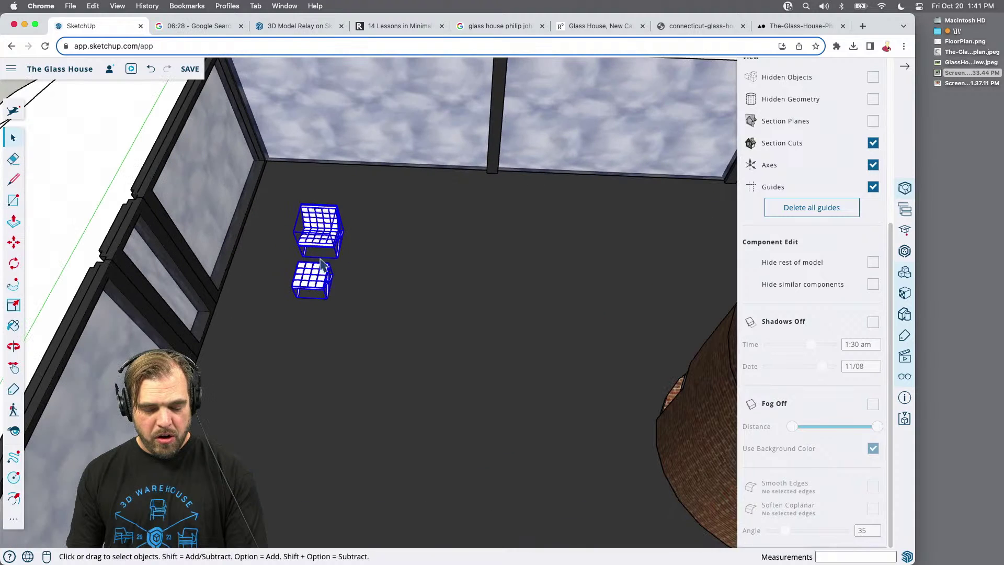
{"action": "left_click", "coordinate": [324, 289]}
{"action": "left_click", "coordinate": [333, 248], "text": "shift"}
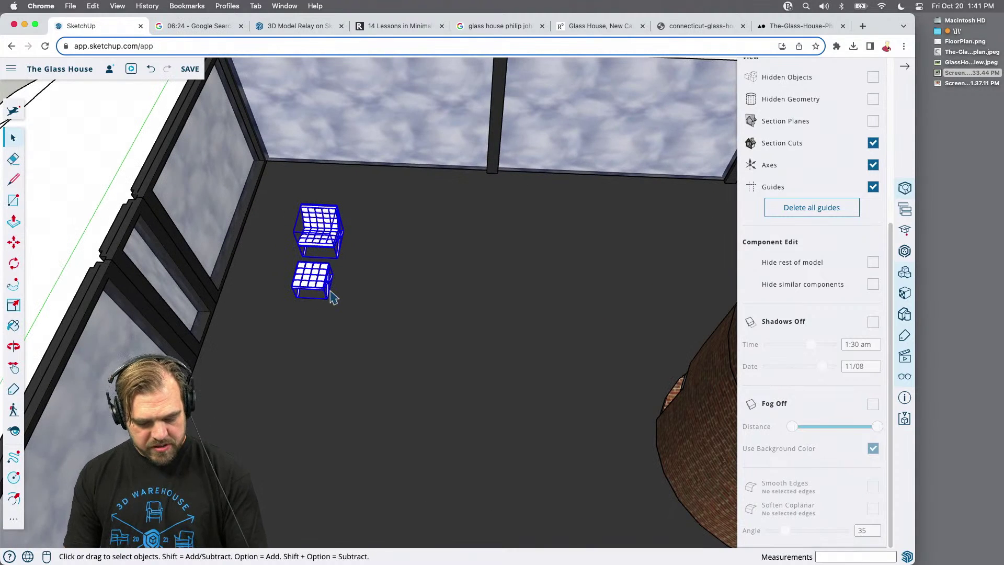
{"action": "key", "text": "r"}
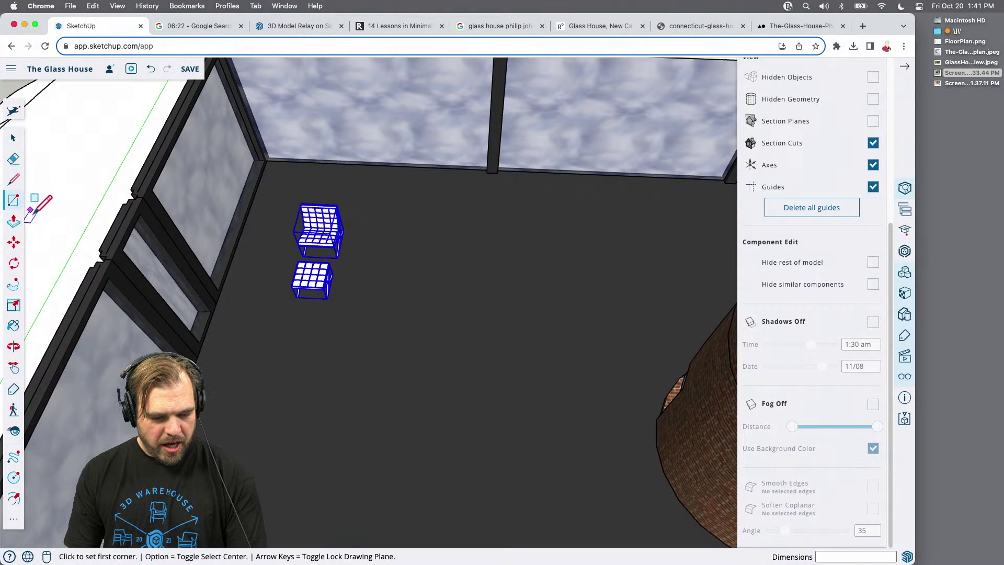
{"action": "left_click", "coordinate": [13, 261]}
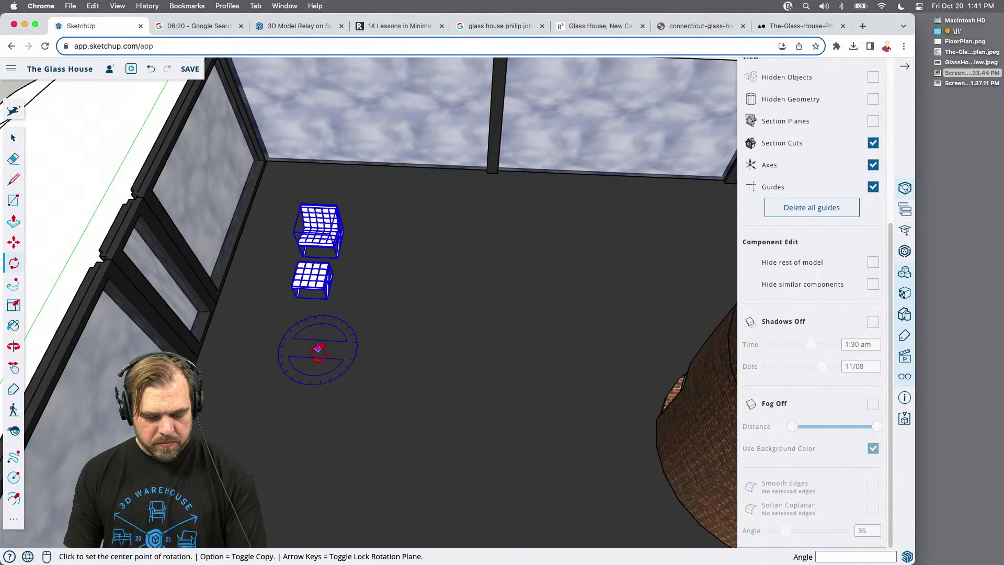
{"action": "key", "text": "alt"}
{"action": "left_click", "coordinate": [351, 205]}
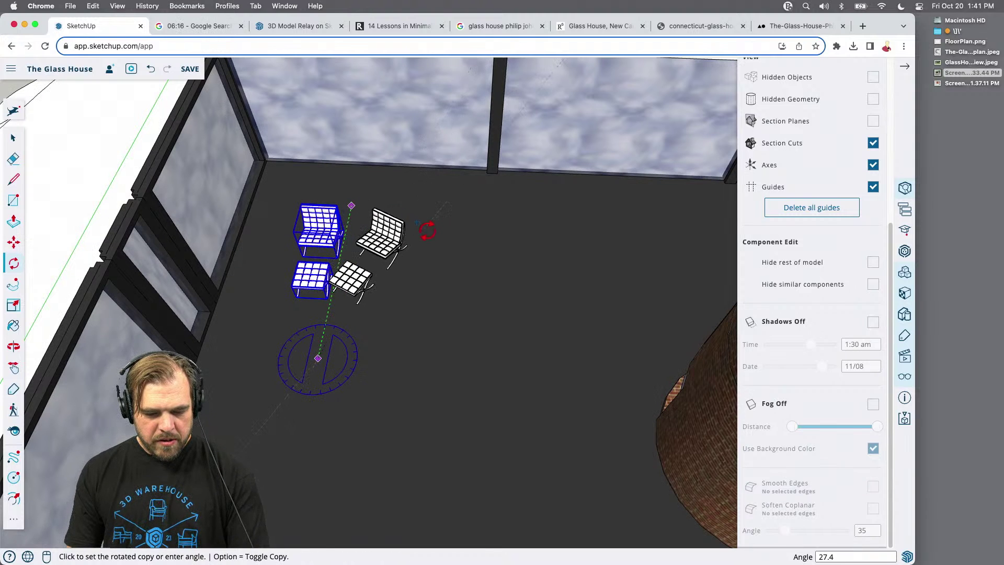
Place the rotated chair-and-ottoman copy close beside the original pair
{"action": "left_click", "coordinate": [436, 239]}
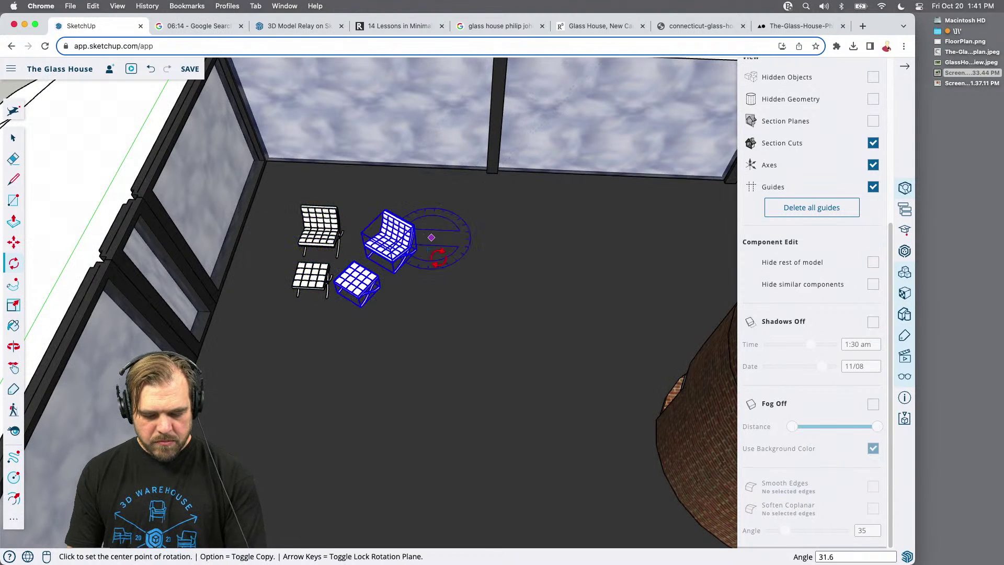
{"action": "key", "text": "m"}
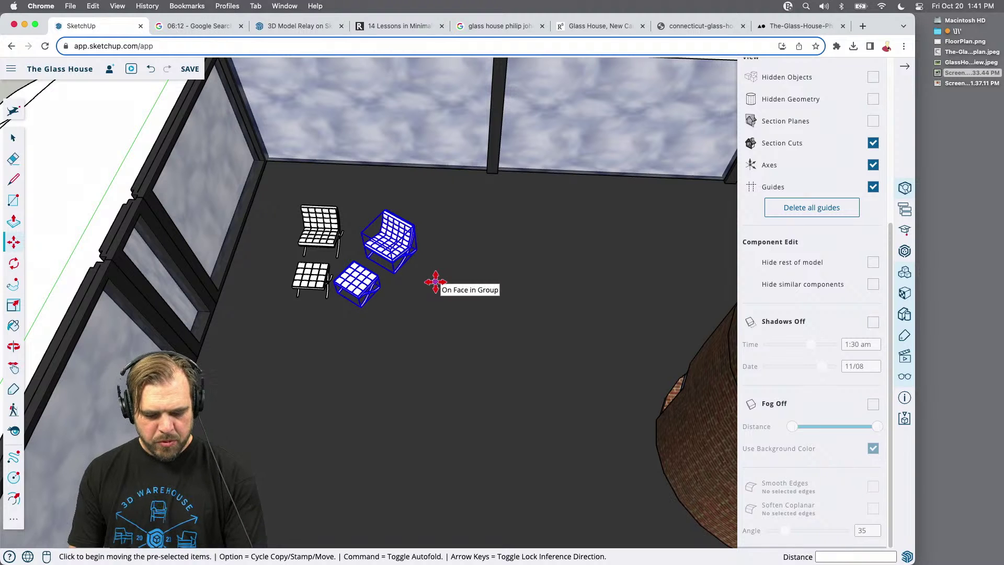
{"action": "left_click", "coordinate": [430, 300]}
{"action": "left_click", "coordinate": [408, 323]}
{"action": "left_click", "coordinate": [407, 322]}
{"action": "left_click", "coordinate": [416, 307]}
Rotate-copy all four pieces at 60° about a floor point, repeated three more times
{"action": "key", "text": "space"}
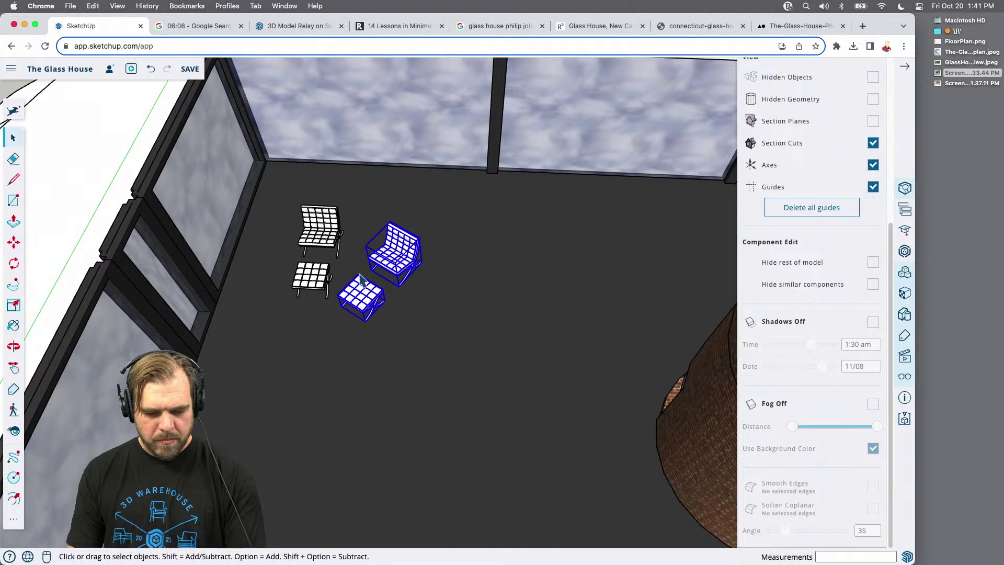
{"action": "left_click", "coordinate": [315, 283], "text": "shift"}
{"action": "left_click", "coordinate": [323, 246], "text": "shift"}
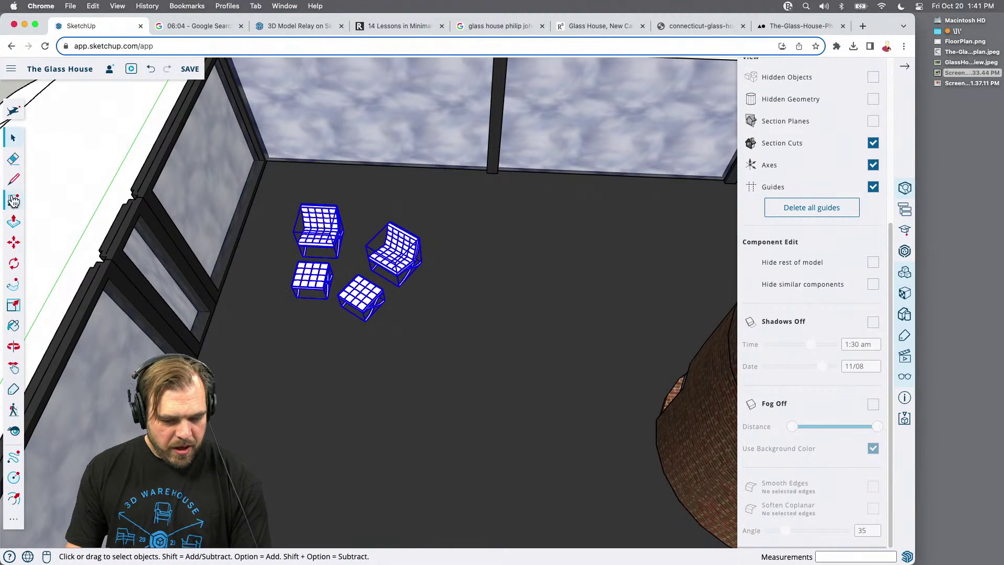
{"action": "left_click", "coordinate": [15, 265]}
{"action": "left_click", "coordinate": [295, 405]}
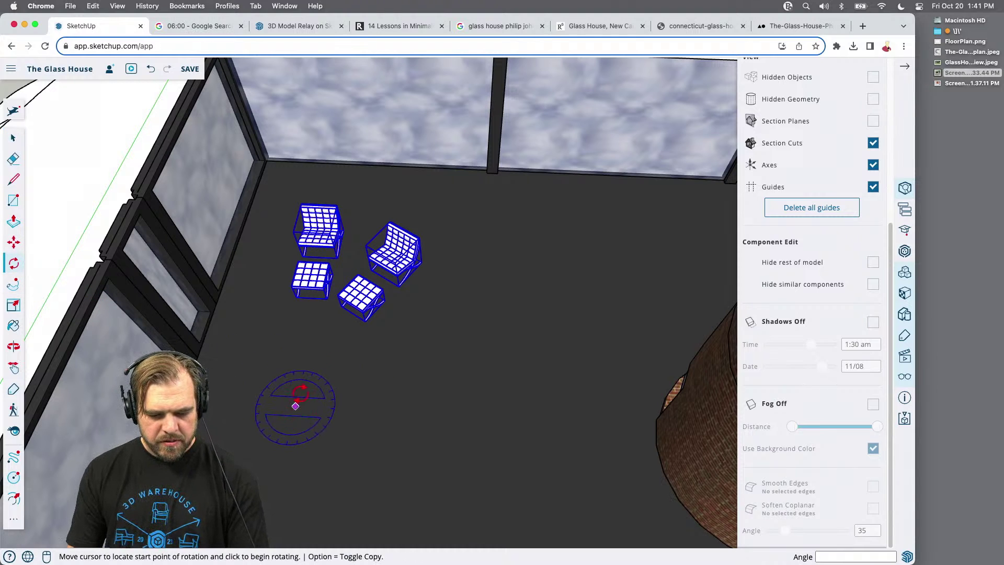
{"action": "key", "text": "alt"}
{"action": "left_click", "coordinate": [312, 337]}
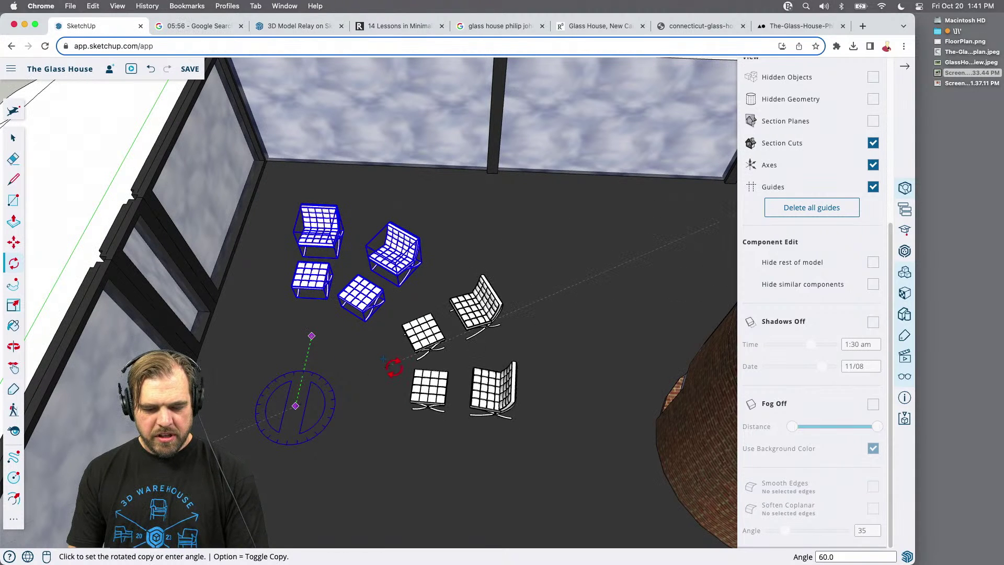
{"action": "left_click", "coordinate": [393, 367]}
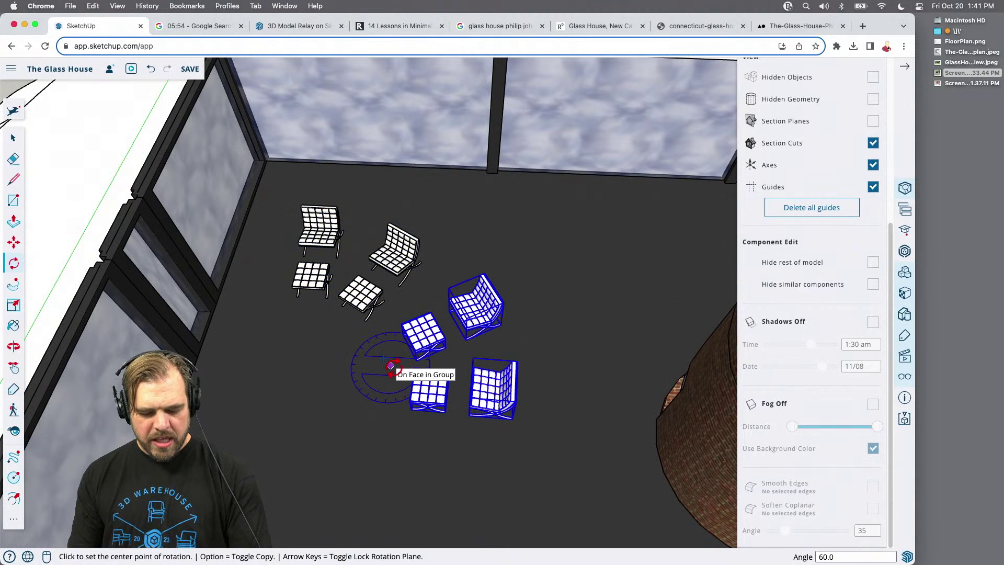
{"action": "key", "text": "Return"}
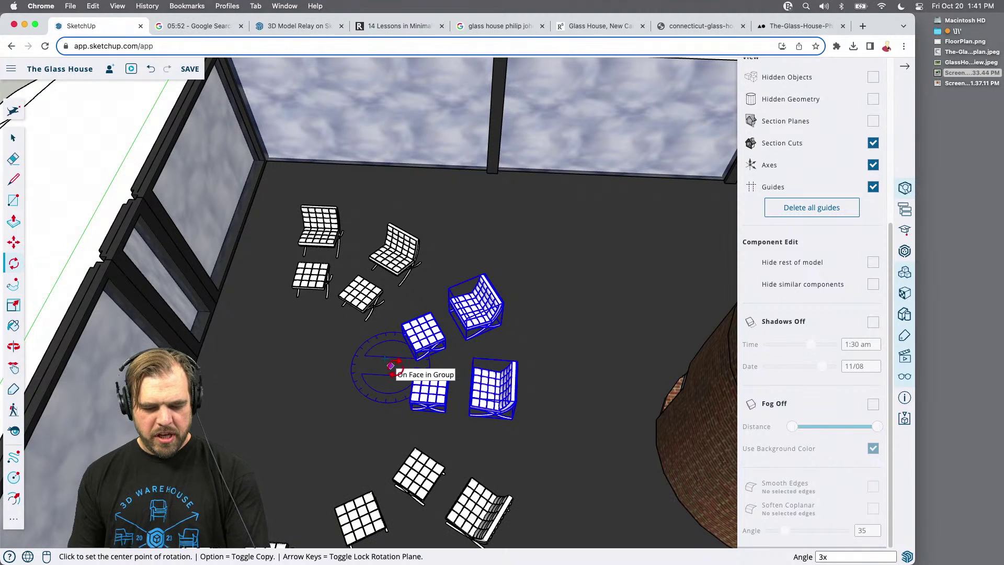
{"action": "scroll", "coordinate": [369, 361], "scroll_direction": "down", "scroll_amount": 3}
Nudge the four bottom-left chairs and stools slightly upward
{"action": "key", "text": "space"}
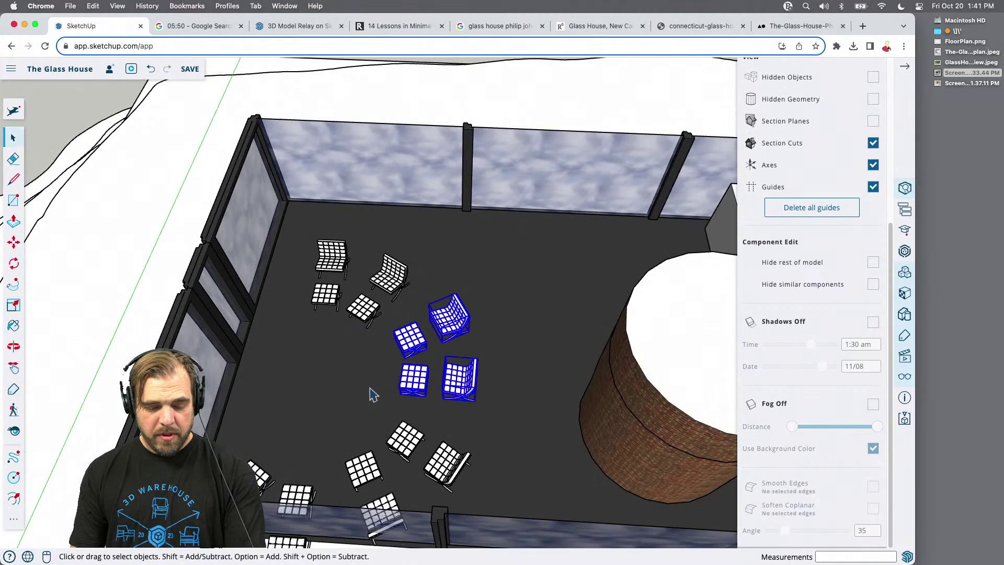
{"action": "middle_click_drag", "start_coordinate": [361, 366], "coordinate": [325, 387]}
{"action": "left_click_drag", "start_coordinate": [226, 319], "coordinate": [351, 471]}
{"action": "key", "text": "m"}
{"action": "left_click", "coordinate": [333, 341]}
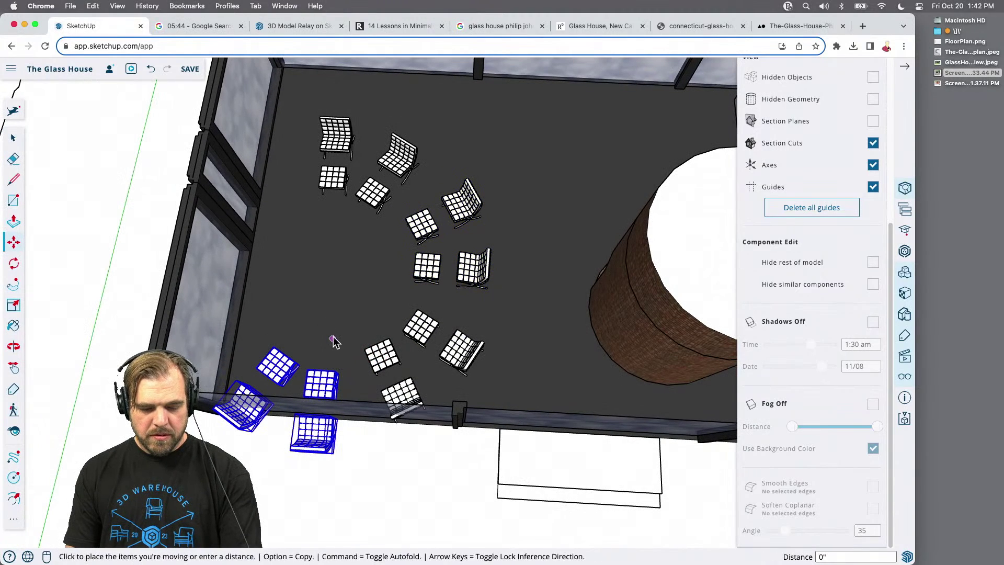
{"action": "left_click", "coordinate": [338, 278]}
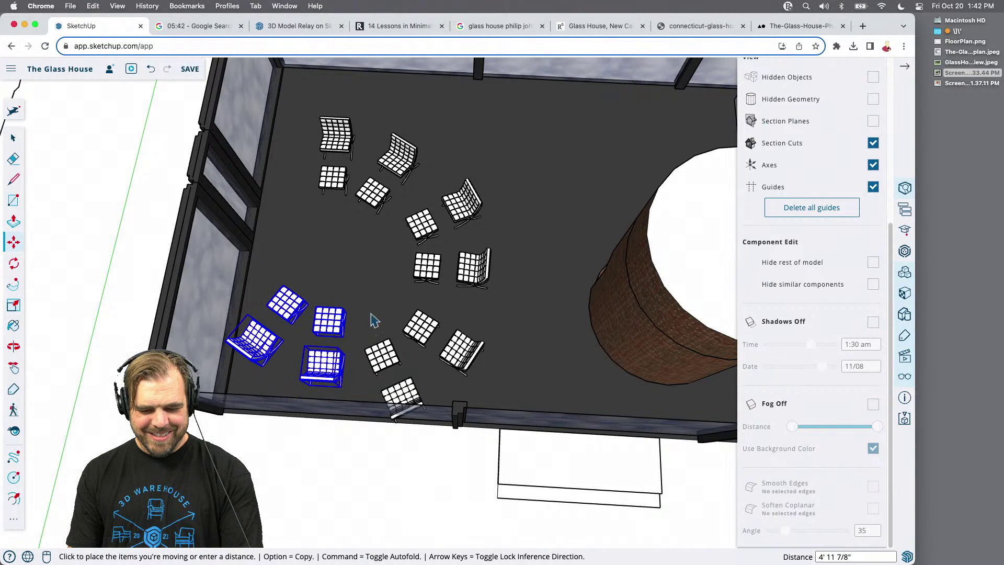
Move the four pieces near the bottom wall up into the grouping
{"action": "key", "text": "space"}
{"action": "left_click_drag", "start_coordinate": [364, 302], "coordinate": [499, 496]}
{"action": "left_click_drag", "start_coordinate": [526, 395], "coordinate": [522, 376]}
{"action": "key", "text": "m"}
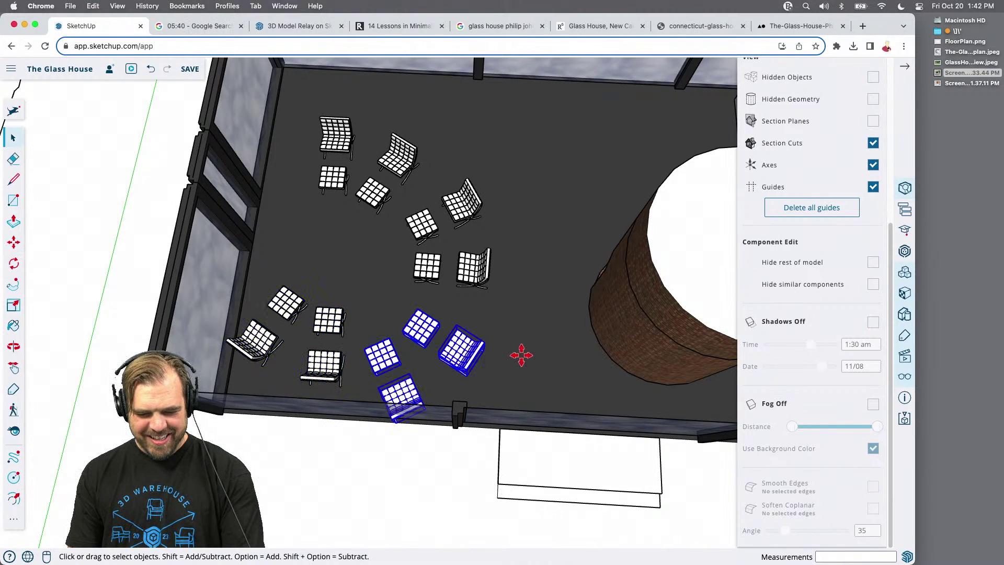
{"action": "left_click", "coordinate": [521, 345]}
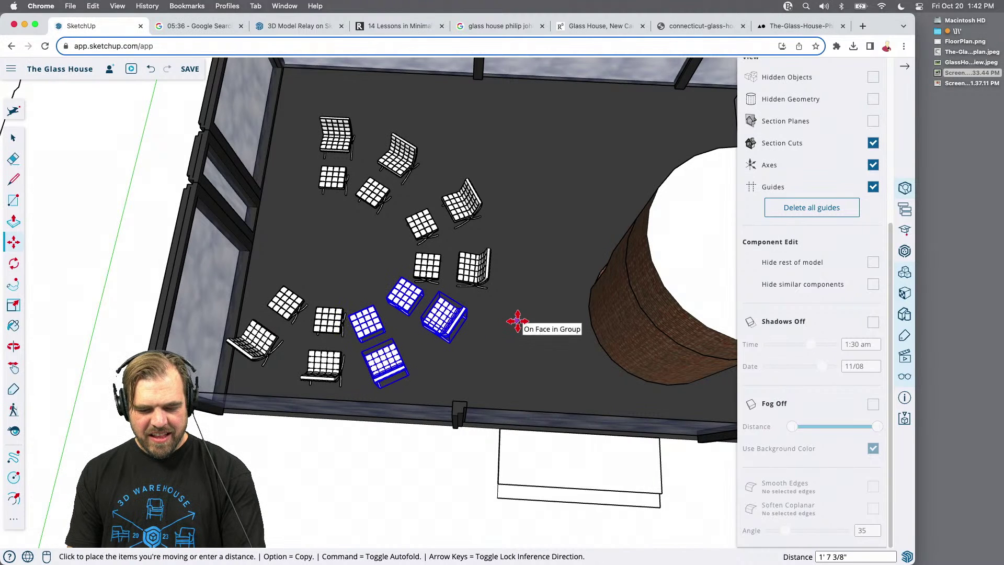
{"action": "left_click", "coordinate": [515, 326]}
Select all sixteen chairs and stools and view the arrangement from above
{"action": "scroll", "coordinate": [303, 301], "scroll_direction": "down", "scroll_amount": 1}
{"action": "scroll", "coordinate": [303, 302], "scroll_direction": "down", "scroll_amount": 2}
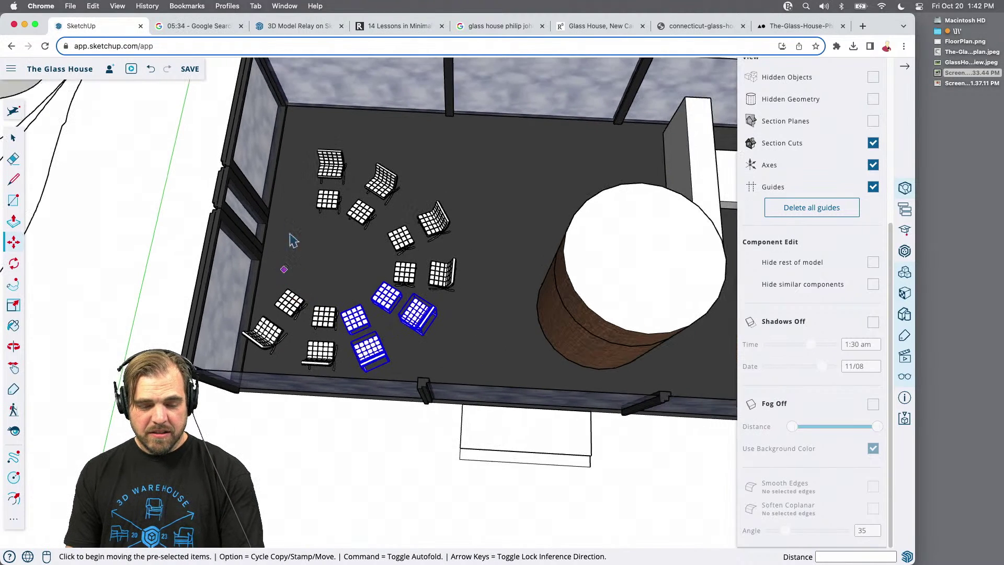
{"action": "key", "text": "space"}
{"action": "left_click_drag", "start_coordinate": [242, 124], "coordinate": [459, 399]}
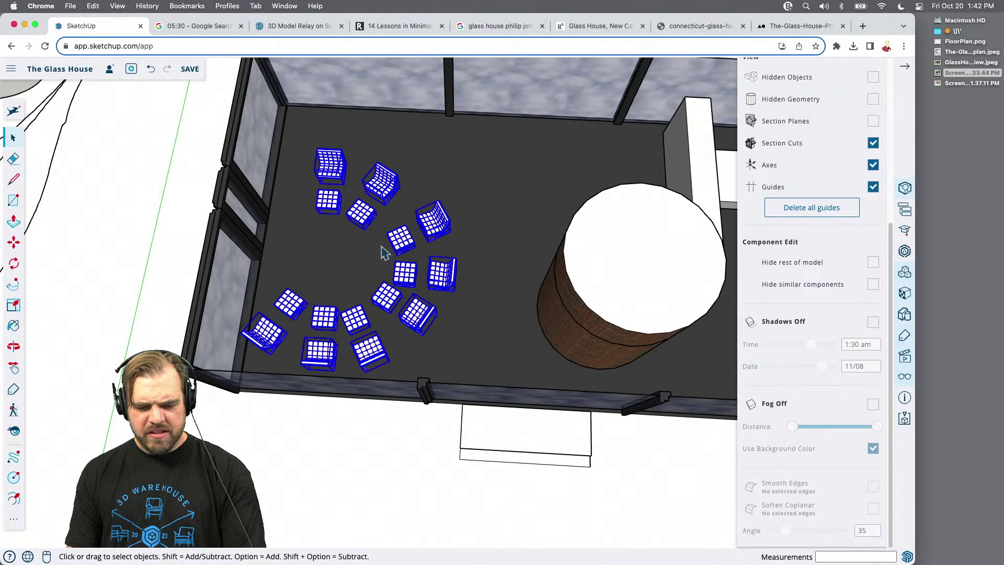
{"action": "middle_click_drag", "start_coordinate": [536, 283], "coordinate": [271, 322]}
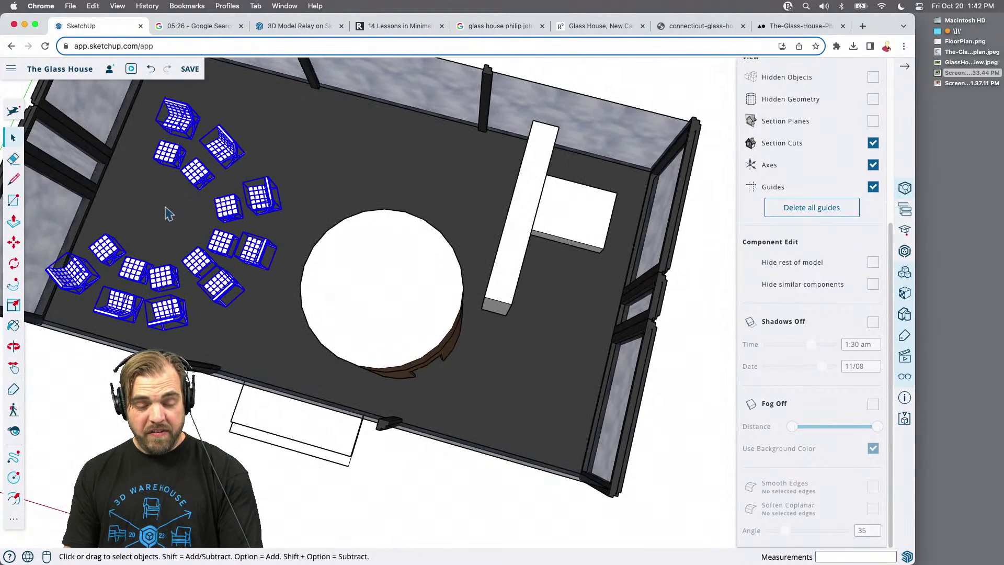
Copy the selected Barcelona chairs and stools and place the copy above the fireplace cylinder
{"action": "key", "text": "m"}
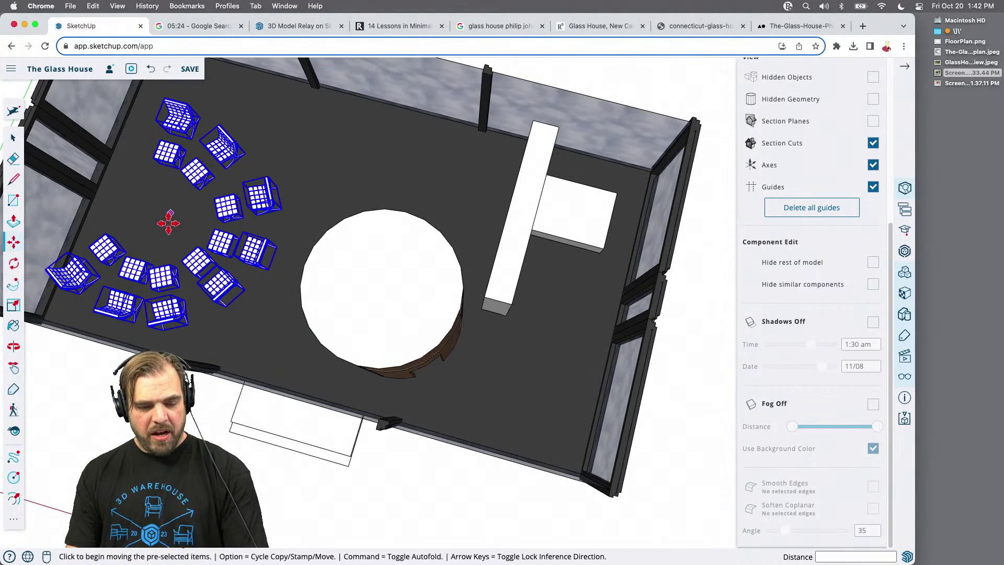
{"action": "left_click", "coordinate": [167, 222]}
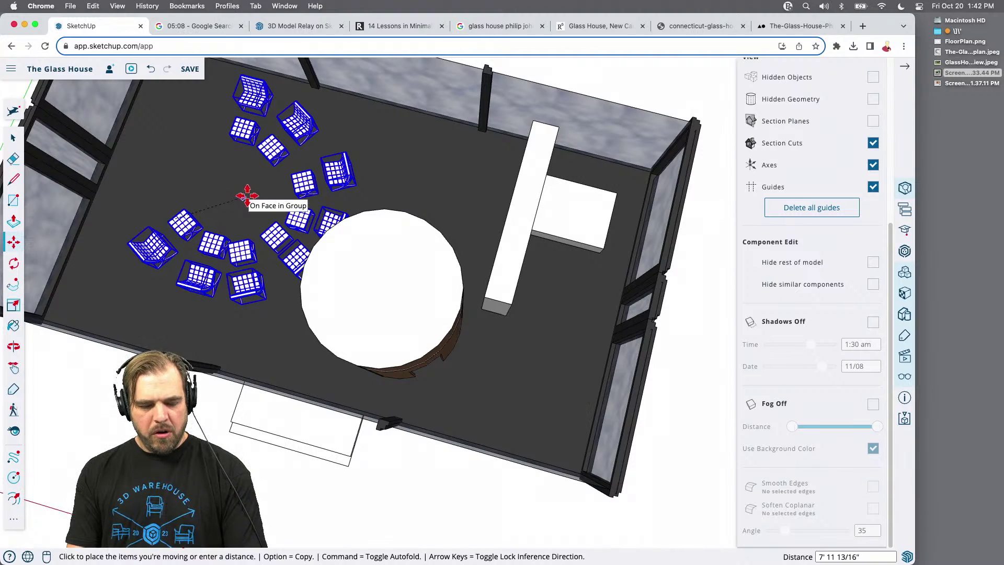
{"action": "key", "text": "alt"}
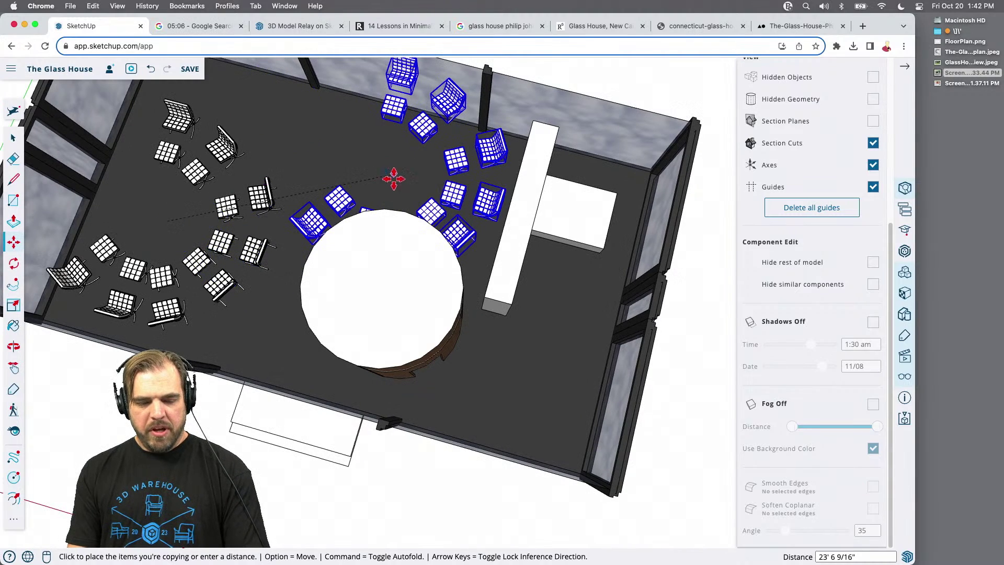
{"action": "left_click", "coordinate": [385, 180]}
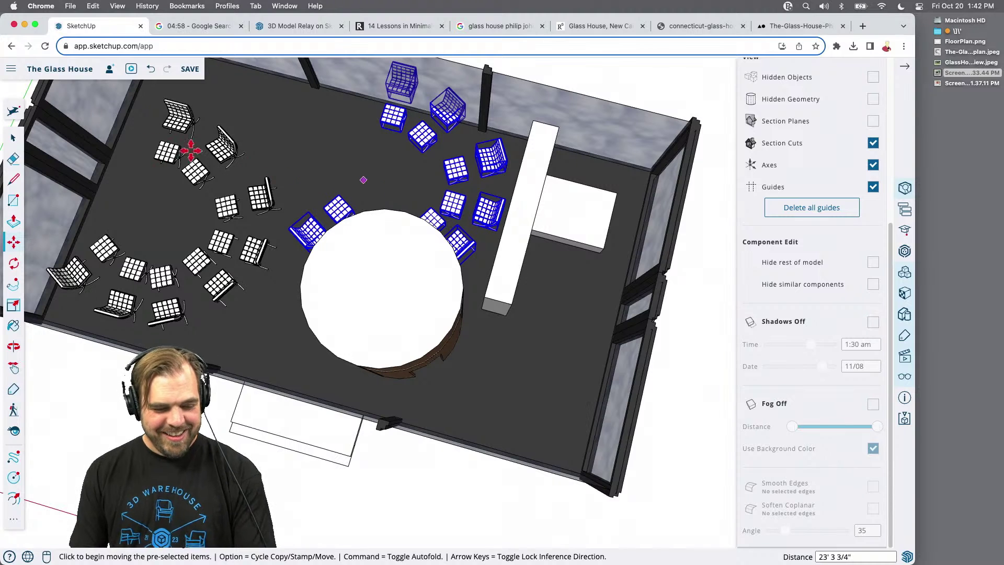
Rotate the copied chair group 90° about a point among the chairs
{"action": "type", "text": "u"}
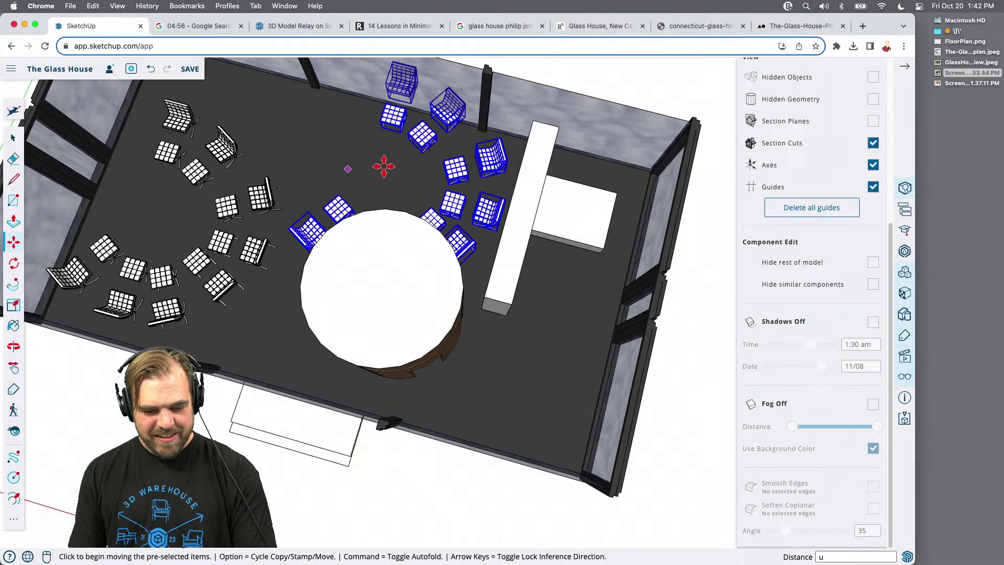
{"action": "left_click", "coordinate": [14, 111]}
{"action": "type", "text": "rot"}
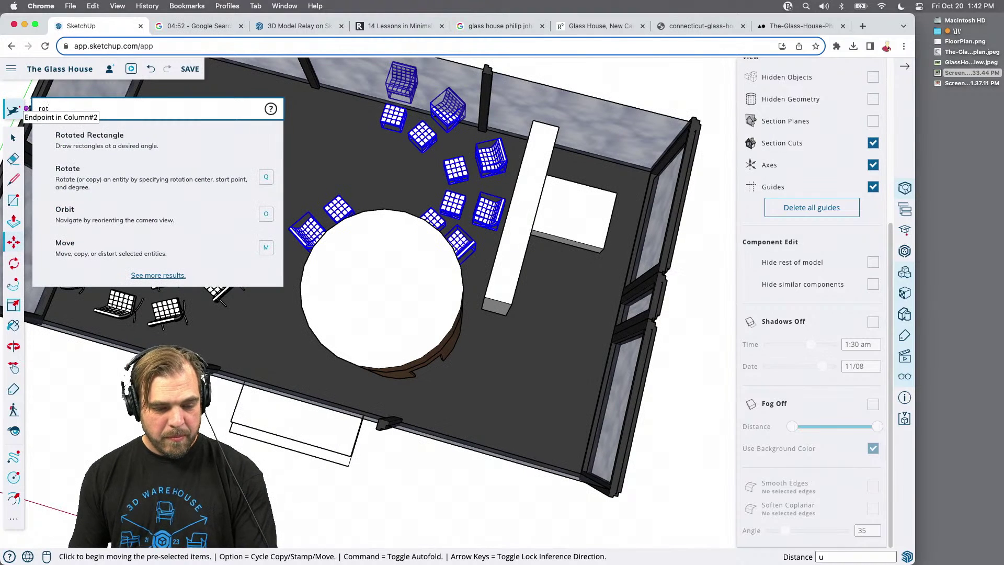
{"action": "left_click", "coordinate": [204, 181]}
{"action": "left_click", "coordinate": [397, 181]}
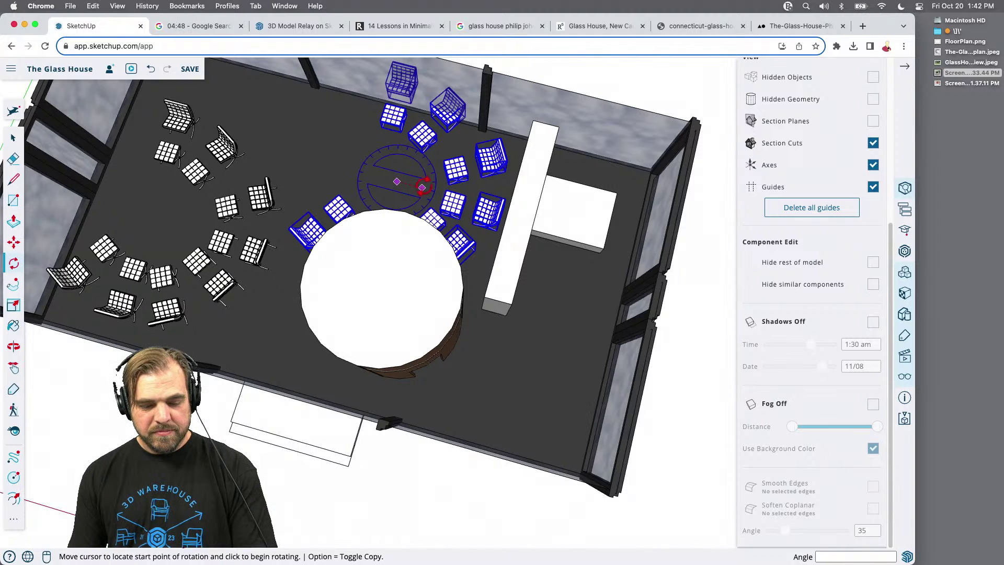
{"action": "left_click", "coordinate": [422, 188]}
{"action": "left_click", "coordinate": [405, 177]}
Shift the copied chairs 2'10" closer to the cylinder
{"action": "key", "text": "m"}
{"action": "left_click", "coordinate": [397, 167]}
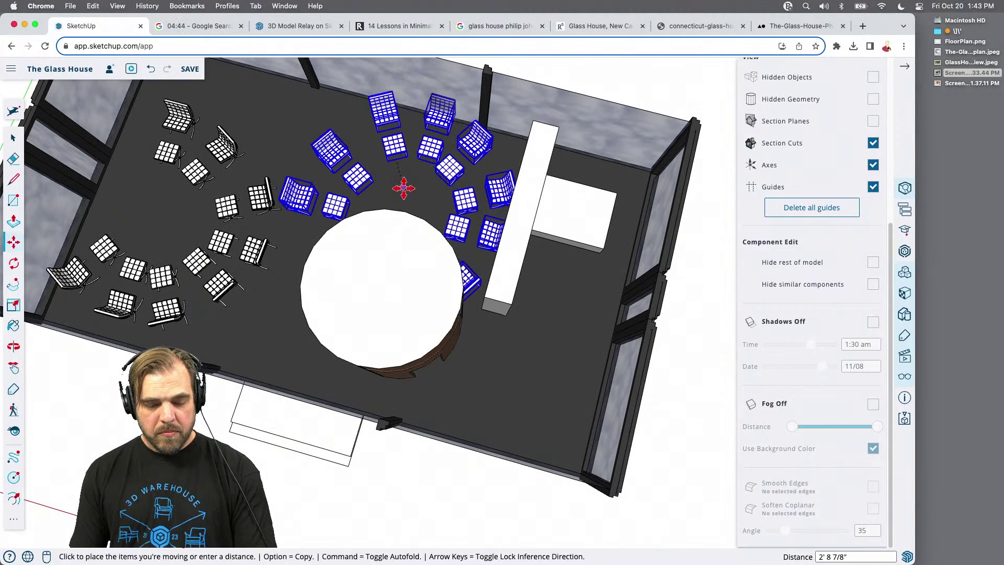
{"action": "left_click", "coordinate": [403, 188]}
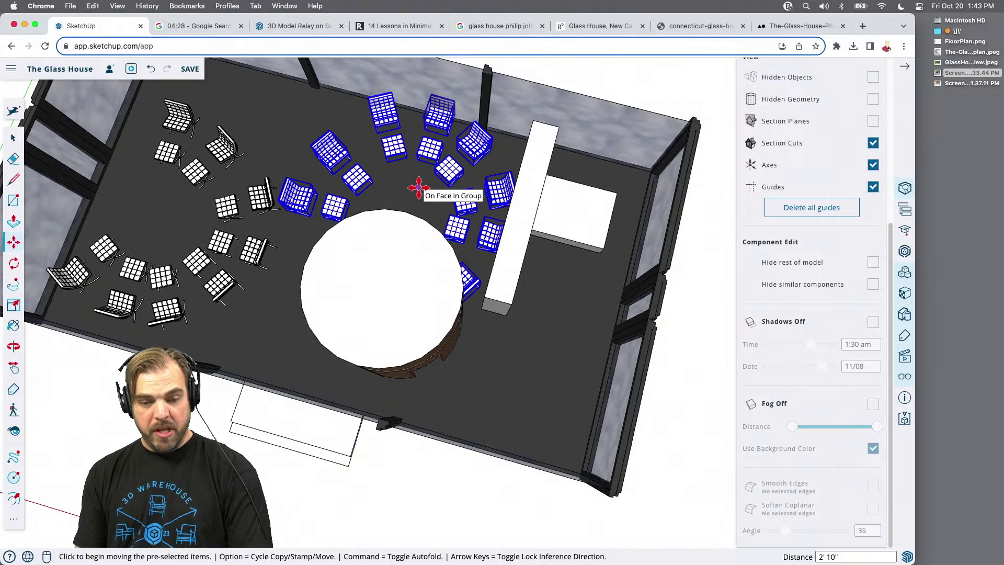
Erase the chairs and stool crowding the long white bench
{"action": "key", "text": "space"}
{"action": "middle_click_drag", "start_coordinate": [481, 236], "coordinate": [495, 267]}
{"action": "scroll", "coordinate": [496, 266], "scroll_direction": "up", "scroll_amount": 5}
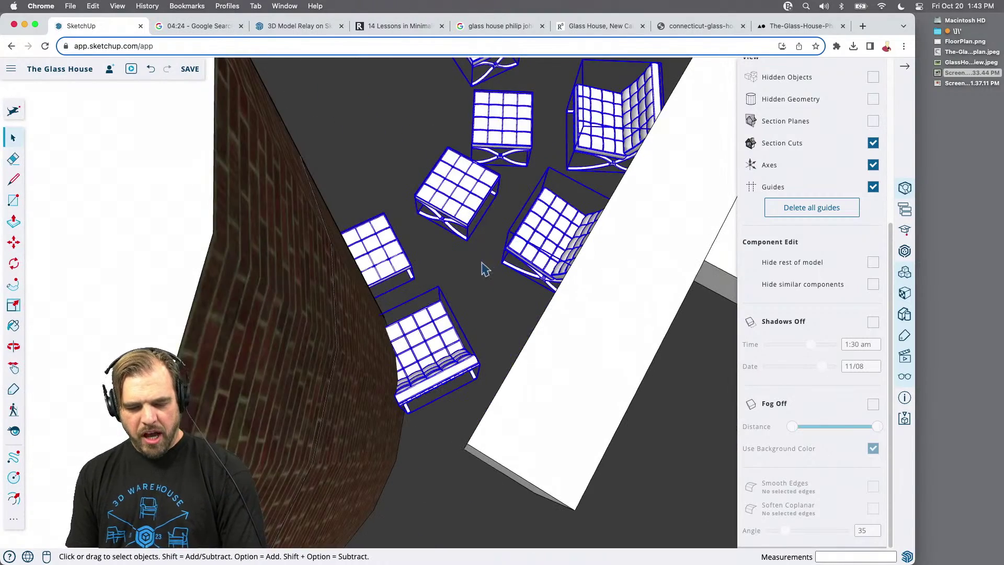
{"action": "key", "text": "e"}
{"action": "mouse_move", "coordinate": [437, 287]}
{"action": "left_mouse_down"}
{"action": "mouse_move", "coordinate": [422, 273]}
{"action": "mouse_move", "coordinate": [447, 235]}
{"action": "left_mouse_up"}
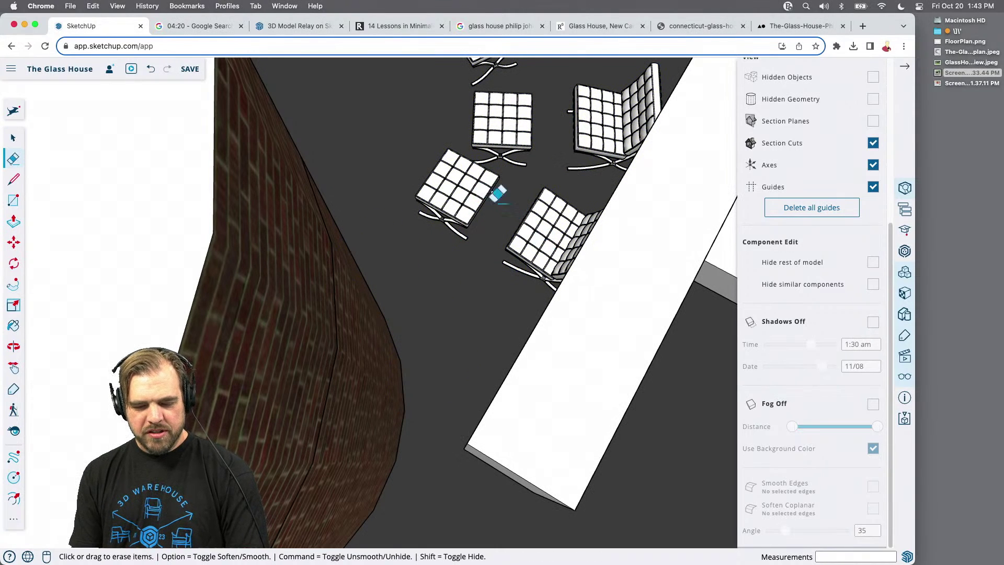
{"action": "left_click", "coordinate": [482, 191]}
{"action": "mouse_move", "coordinate": [543, 190]}
{"action": "left_mouse_down"}
{"action": "mouse_move", "coordinate": [562, 184]}
{"action": "mouse_move", "coordinate": [531, 74]}
{"action": "mouse_move", "coordinate": [526, 99]}
{"action": "left_mouse_up"}
{"action": "mouse_move", "coordinate": [520, 134]}
{"action": "left_mouse_down"}
{"action": "mouse_move", "coordinate": [538, 206]}
{"action": "mouse_move", "coordinate": [498, 259]}
{"action": "left_mouse_up"}
{"action": "scroll", "coordinate": [498, 260], "scroll_direction": "down", "scroll_amount": 10}
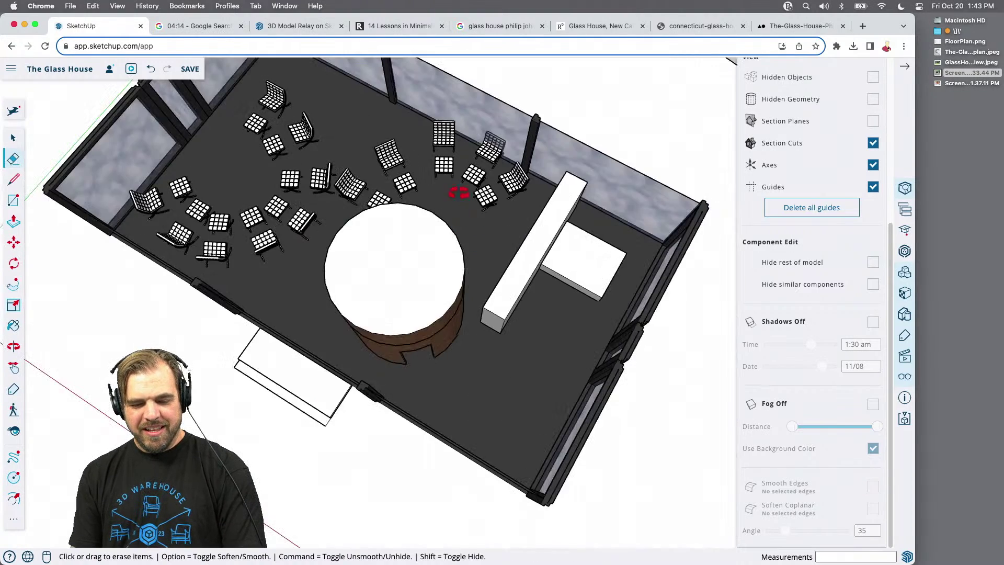
Box-select the copied chair group and move it into place near the cylinder
{"action": "key", "text": "o"}
{"action": "left_click_drag", "start_coordinate": [516, 316], "coordinate": [470, 239]}
{"action": "key", "text": "space"}
{"action": "left_click_drag", "start_coordinate": [285, 89], "coordinate": [489, 273]}
{"action": "key", "text": "m"}
{"action": "left_click", "coordinate": [413, 195]}
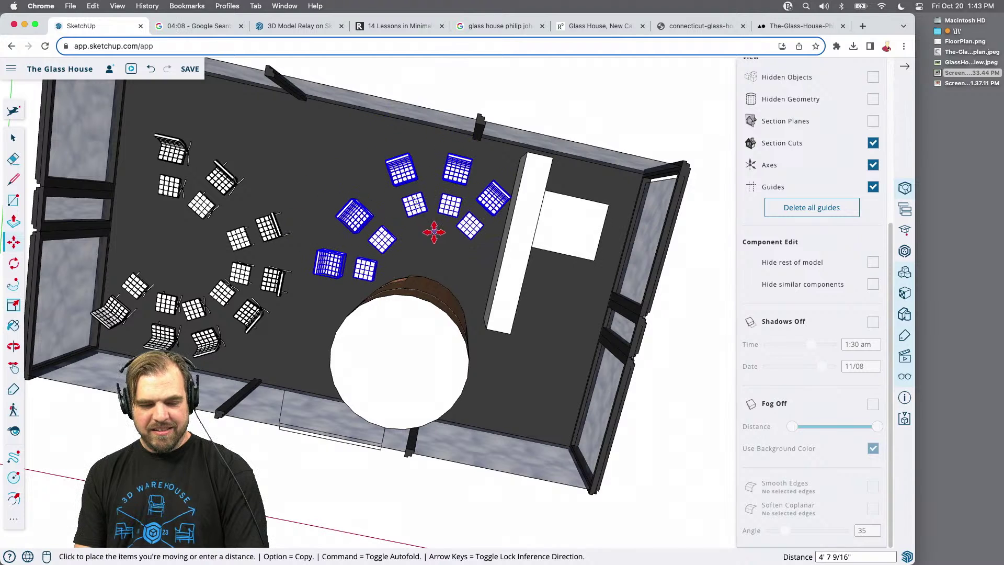
{"action": "left_click", "coordinate": [424, 230]}
Turn the chair group about 10° around the fireplace, then orbit to a tilted view
{"action": "key", "text": "r"}
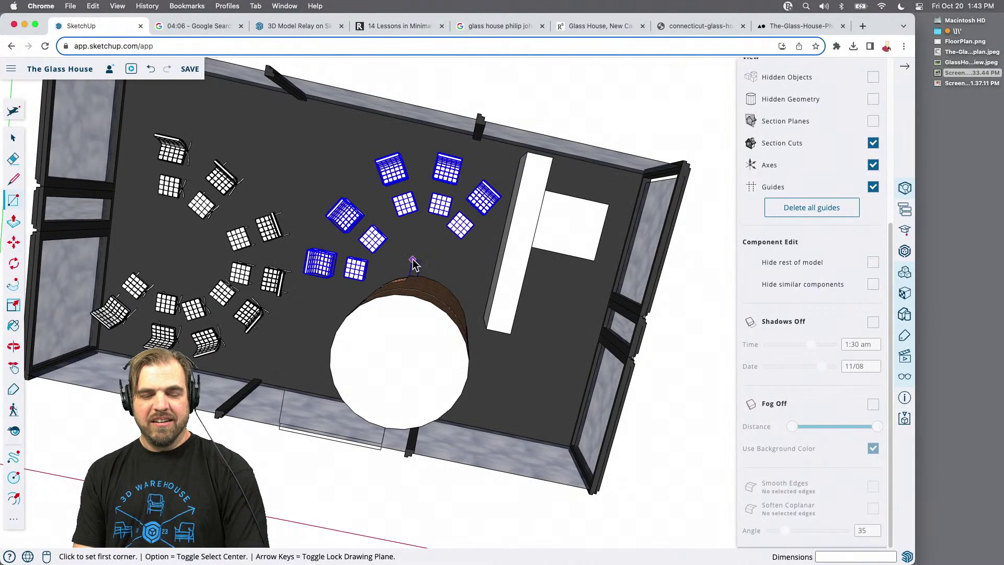
{"action": "key", "text": "q"}
{"action": "left_click", "coordinate": [405, 242]}
{"action": "left_click", "coordinate": [432, 69]}
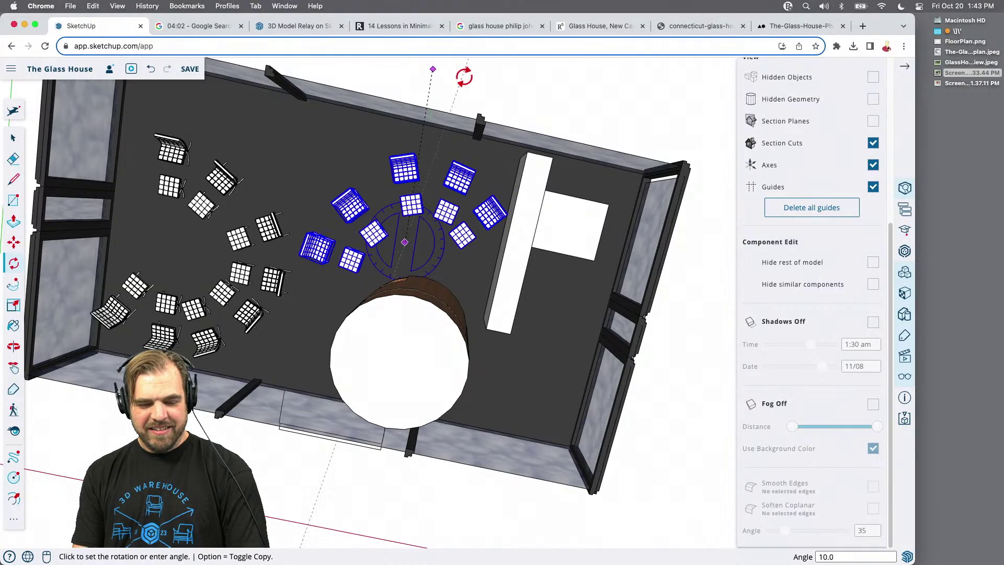
{"action": "left_click", "coordinate": [461, 72]}
{"action": "key", "text": "space"}
{"action": "middle_click_drag", "start_coordinate": [448, 349], "coordinate": [343, 131]}
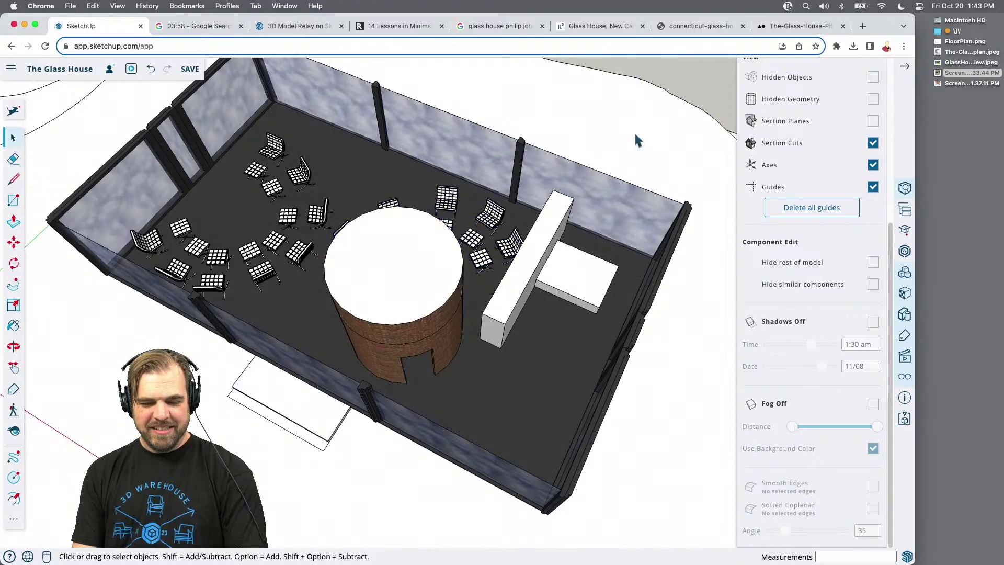
Orbit and zoom around the Glass House to review both chair clusters from above
{"action": "scroll", "coordinate": [380, 188], "scroll_direction": "up", "scroll_amount": 5}
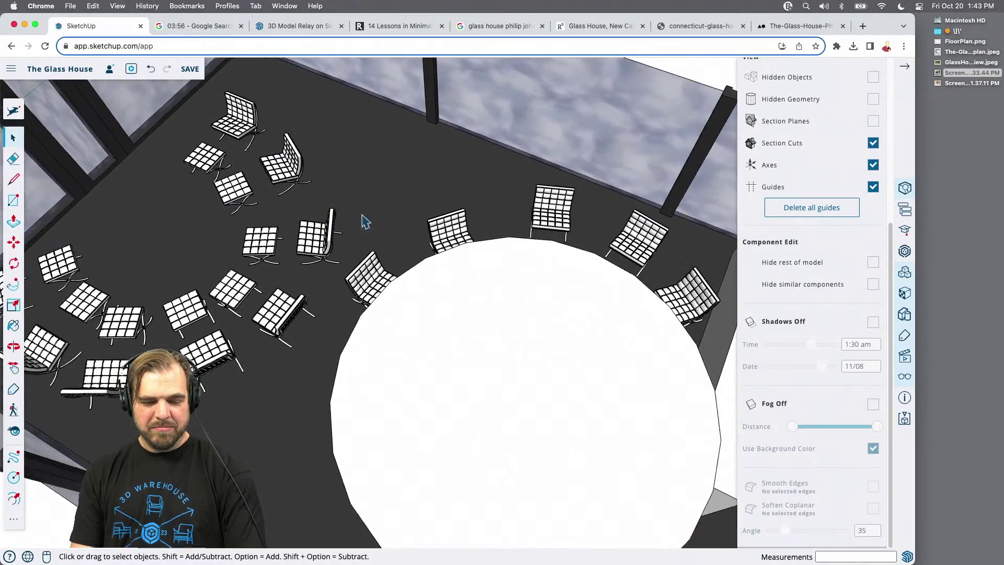
{"action": "middle_click_drag", "start_coordinate": [468, 256], "coordinate": [169, 211]}
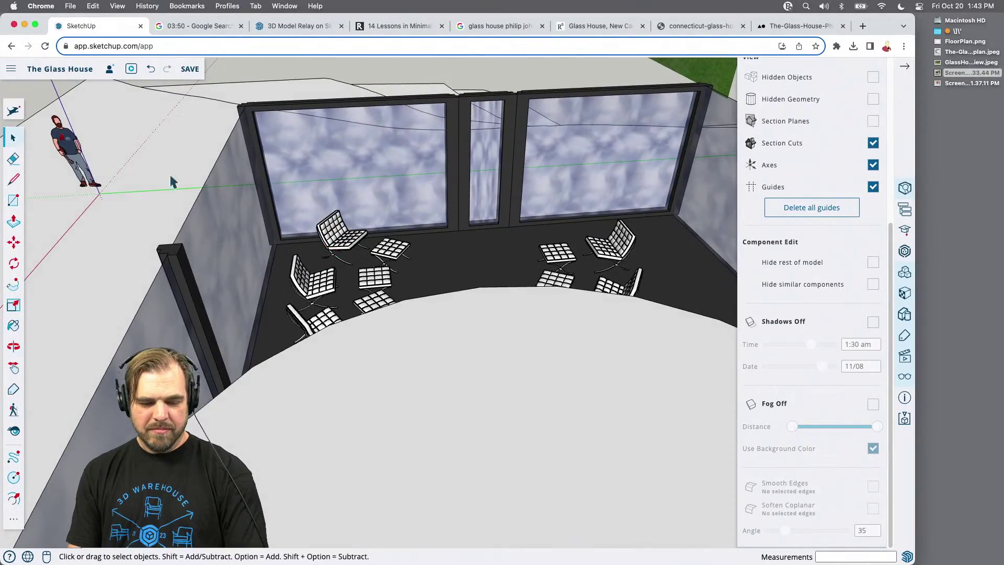
{"action": "scroll", "coordinate": [460, 219], "scroll_direction": "down", "scroll_amount": 2}
{"action": "middle_click_drag", "start_coordinate": [466, 226], "coordinate": [507, 277]}
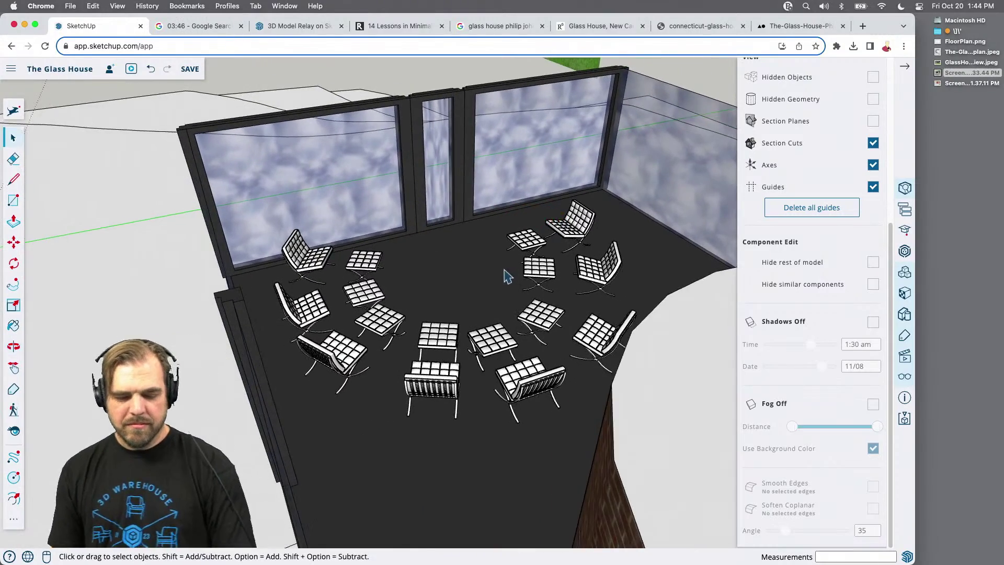
{"action": "scroll", "coordinate": [504, 280], "scroll_direction": "down", "scroll_amount": 6}
{"action": "scroll", "coordinate": [494, 289], "scroll_direction": "up", "scroll_amount": 2}
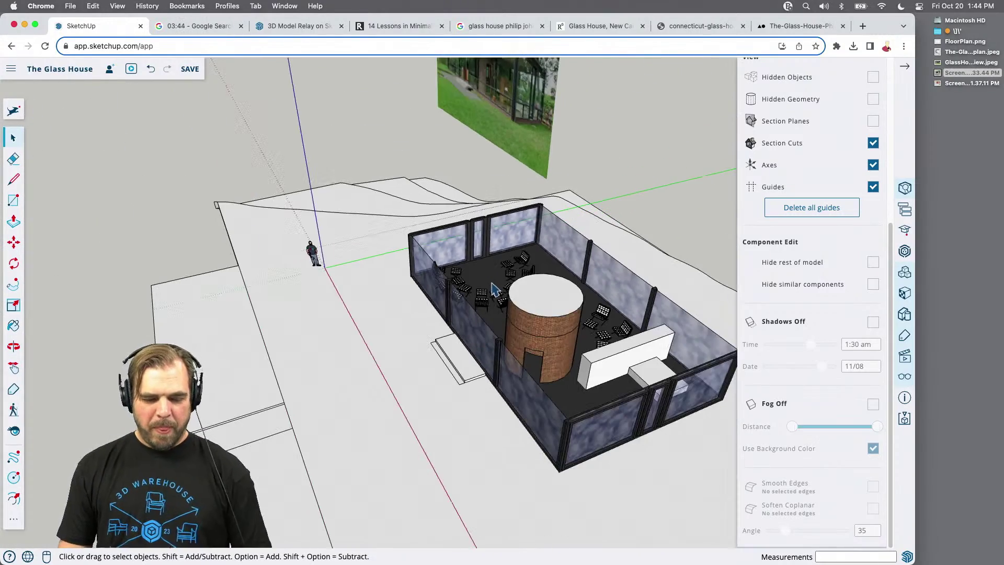
{"action": "middle_click_drag", "start_coordinate": [457, 258], "coordinate": [624, 295]}
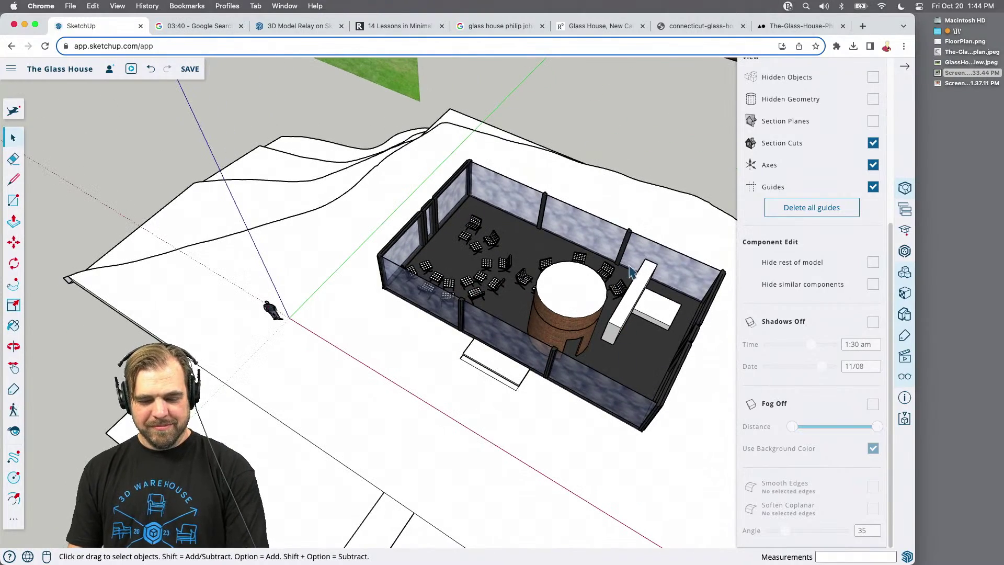
{"action": "scroll", "coordinate": [596, 253], "scroll_direction": "up", "scroll_amount": 3}
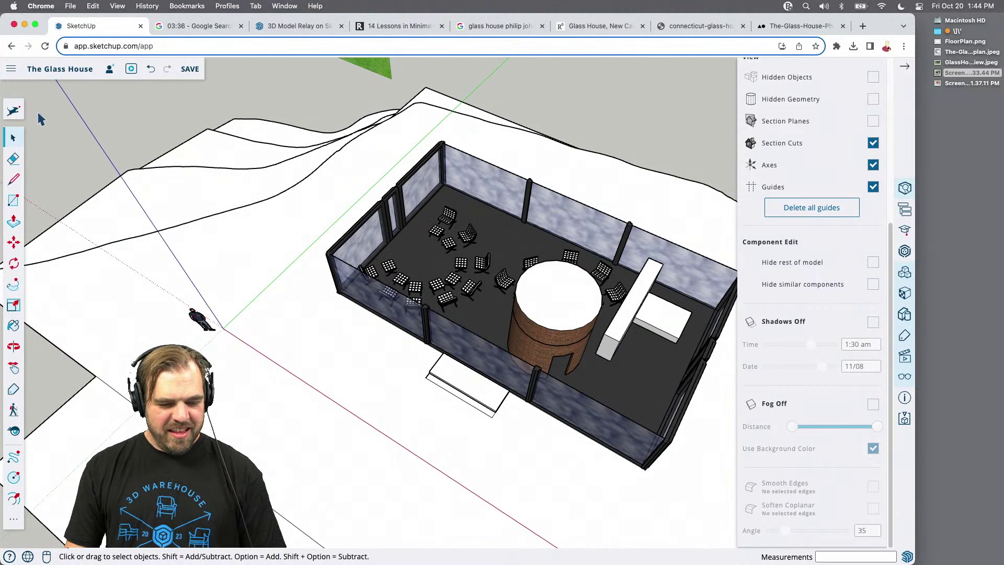
Search 'ware' and open the 3D Warehouse model library
{"action": "left_click", "coordinate": [15, 111]}
{"action": "type", "text": "ware"}
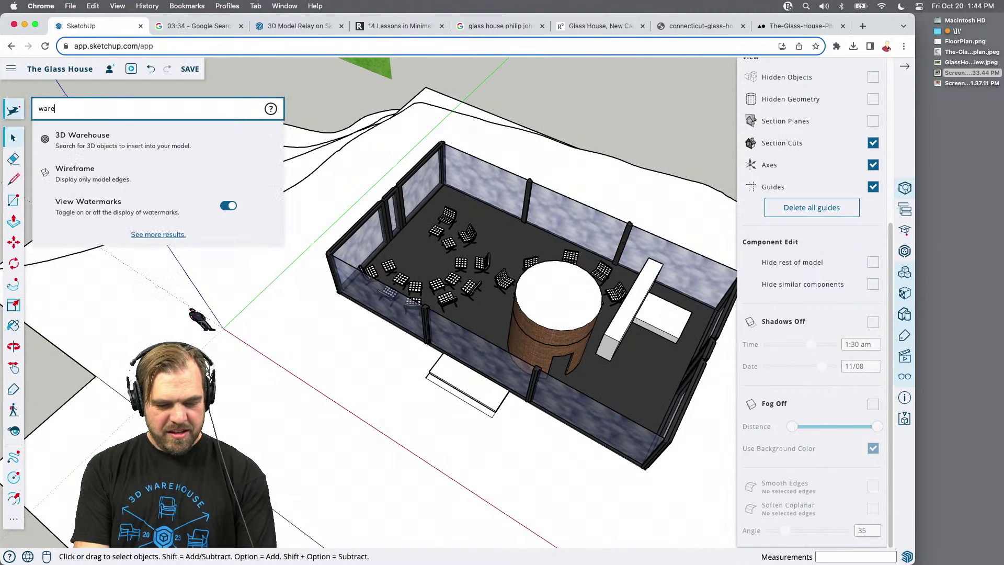
{"action": "left_click", "coordinate": [124, 149]}
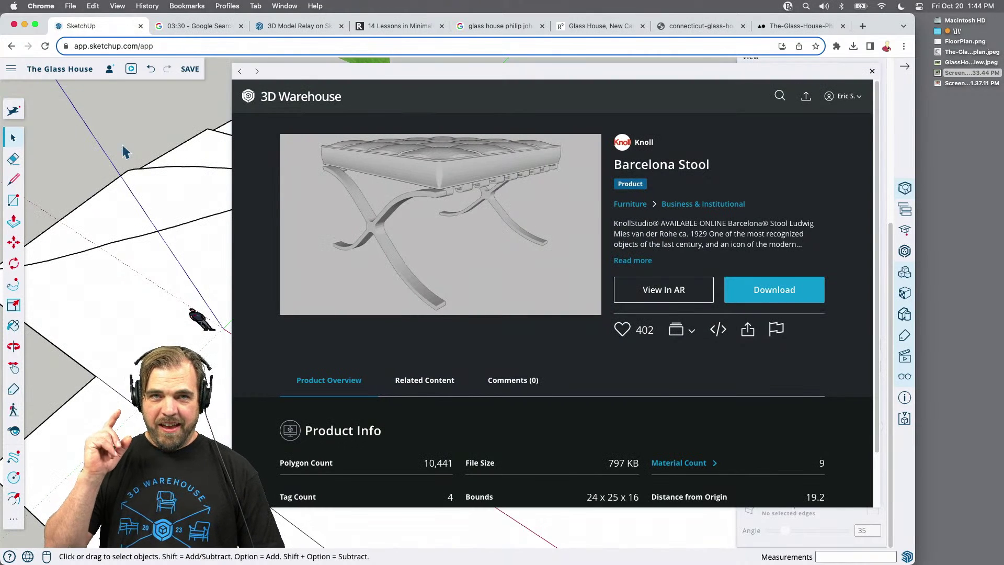
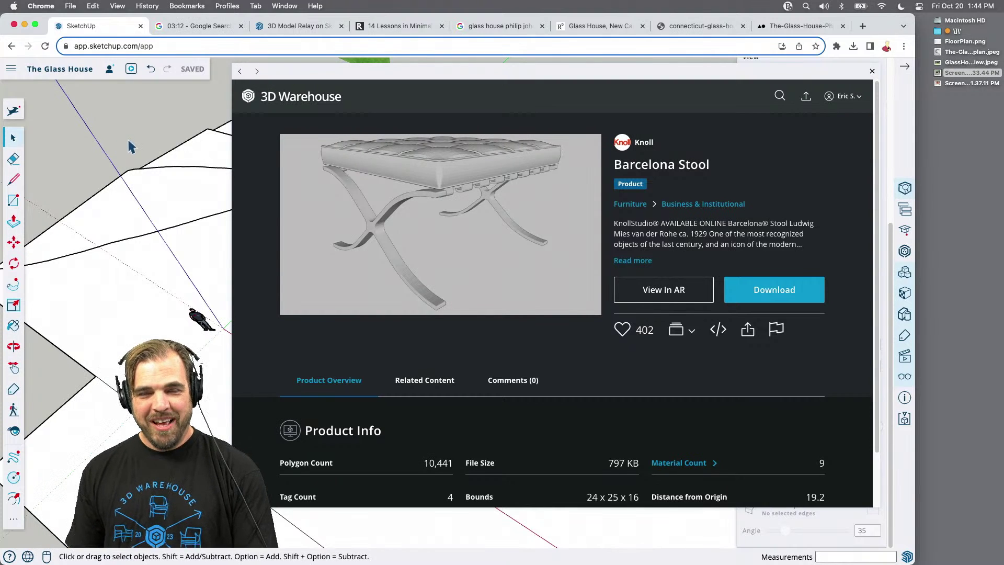
Shift the 3D Warehouse panel aside and open its search bar from the Barcelona Stool page
{"action": "mouse_move", "coordinate": [561, 70]}
{"action": "left_mouse_down"}
{"action": "mouse_move", "coordinate": [590, 89]}
{"action": "mouse_move", "coordinate": [553, 61]}
{"action": "left_mouse_up"}
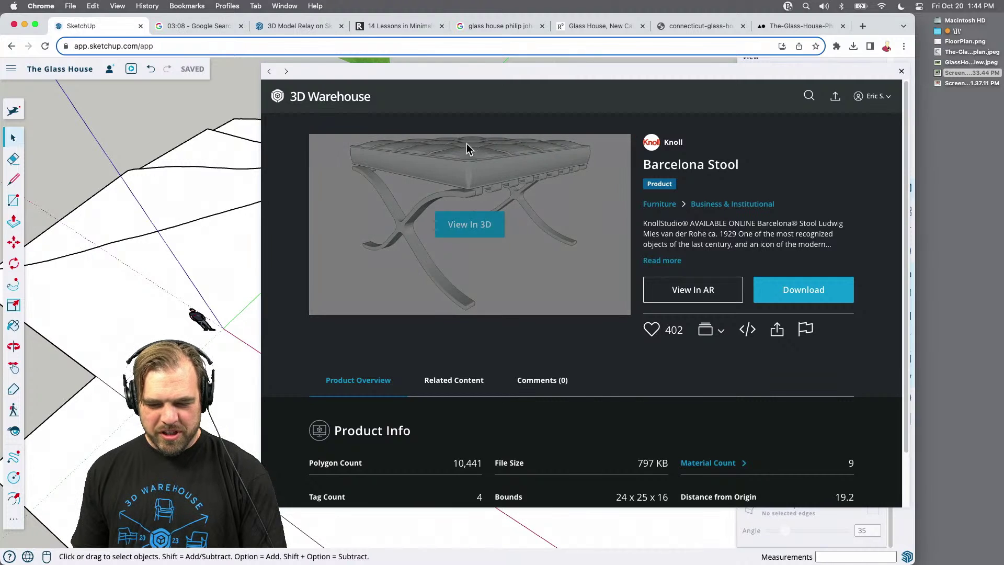
{"action": "left_click", "coordinate": [809, 96]}
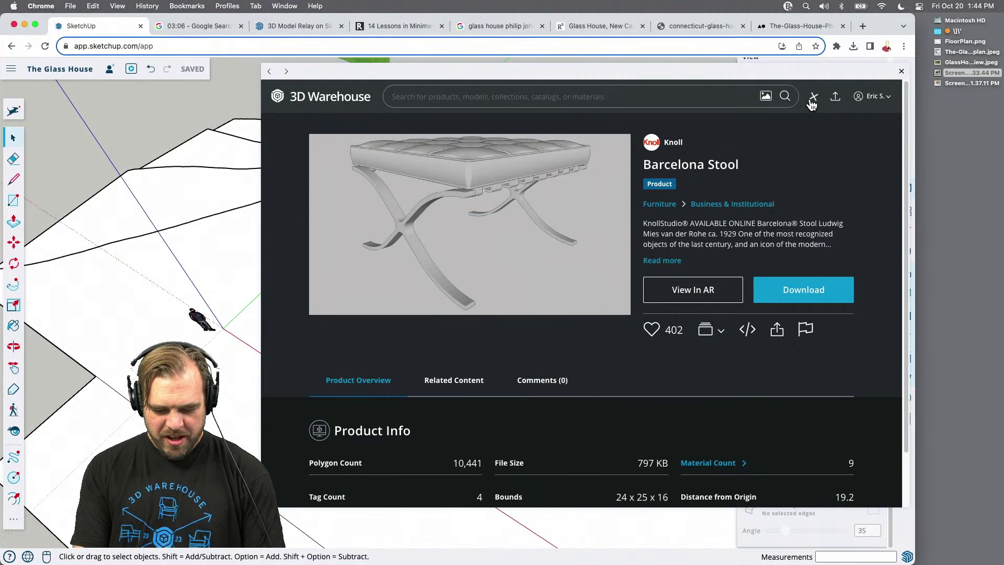
Search 3D Warehouse for a creator's name, then replace the query with 'sketchup people'
{"action": "type", "text": "matt"}
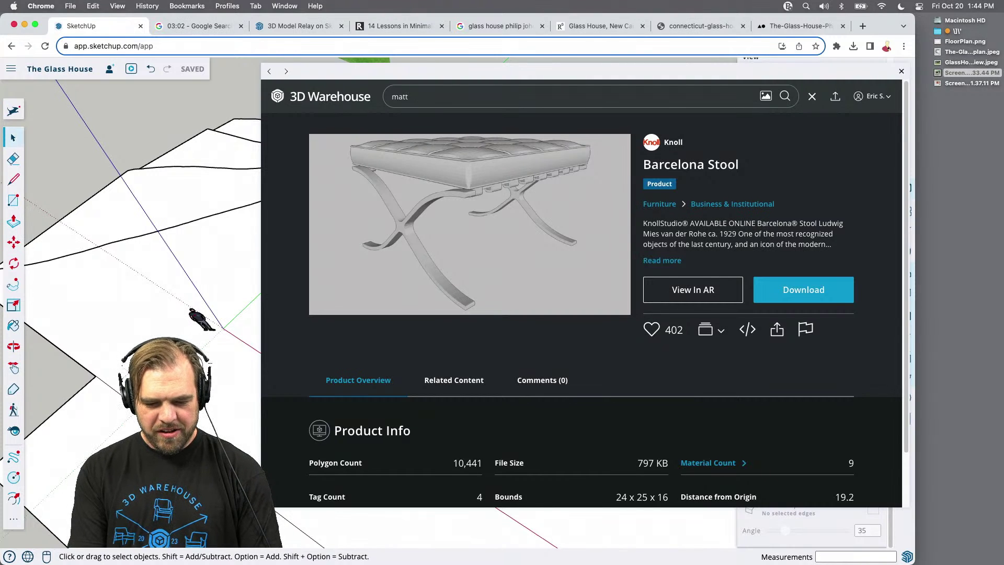
{"action": "type", "text": " robison"}
{"action": "key", "text": "Return"}
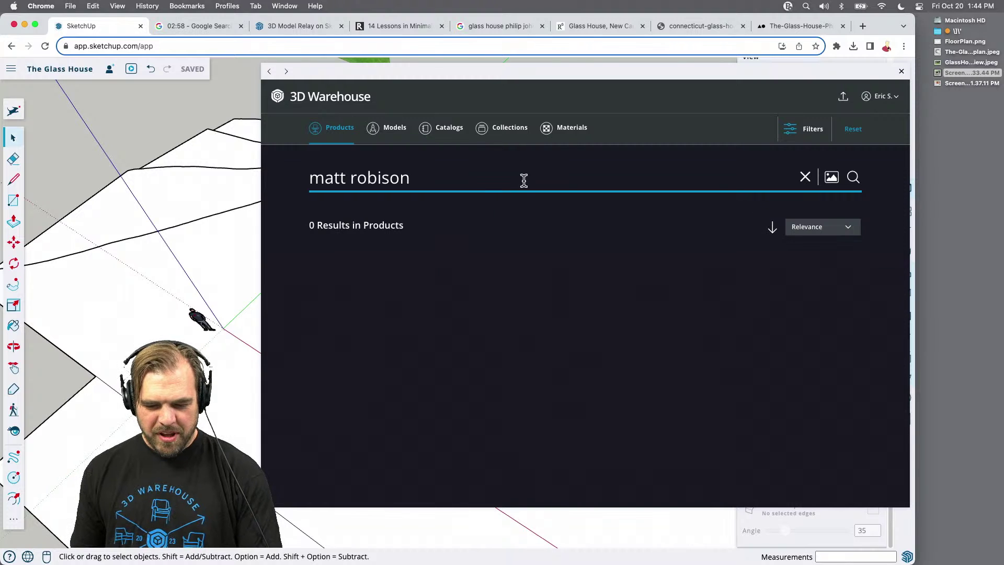
{"action": "triple_click", "coordinate": [393, 177]}
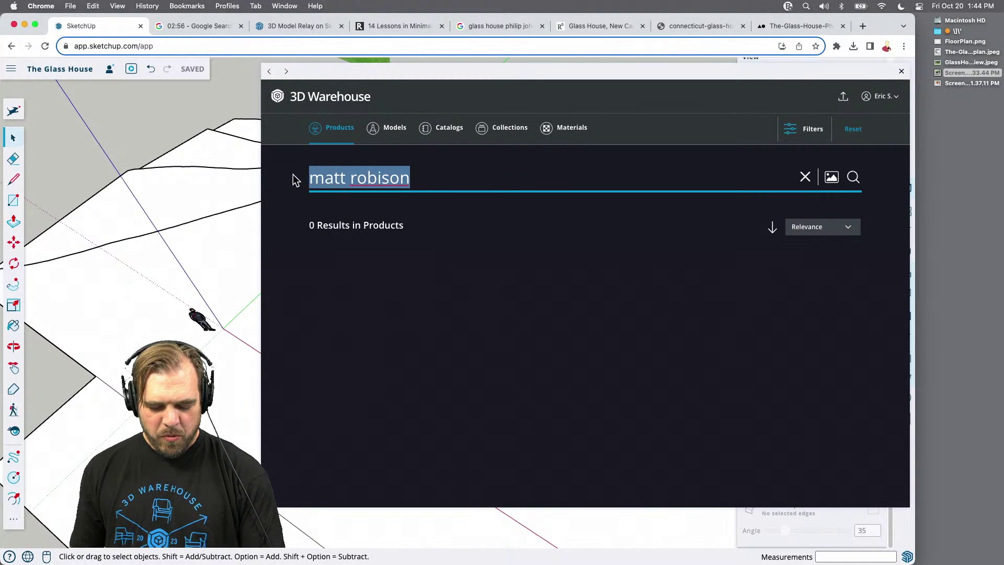
{"action": "type", "text": "sketchup people"}
{"action": "key", "text": "Return"}
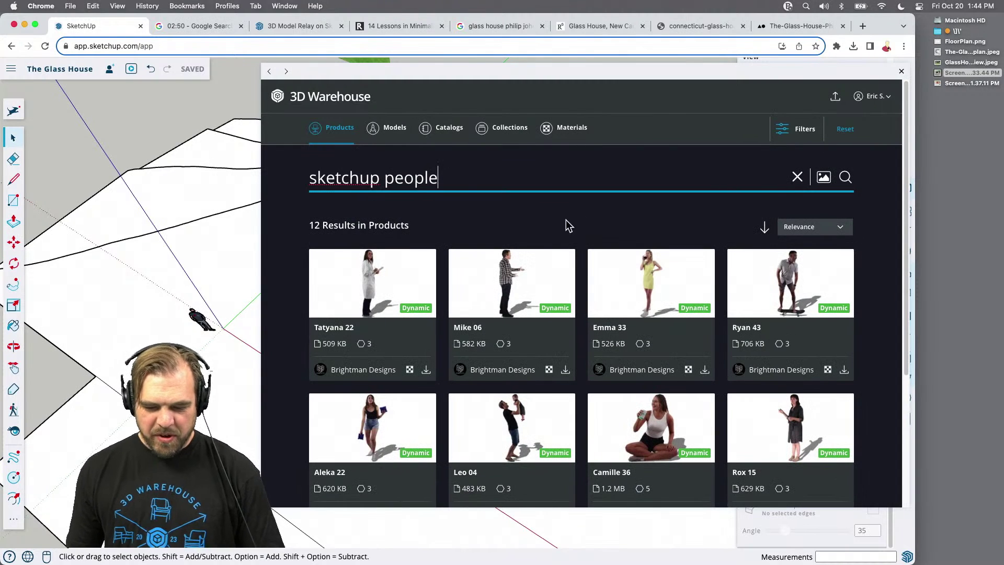
Switch the results to Models and open the 'SketchUp people and pets collection' page
{"action": "scroll", "coordinate": [544, 251], "scroll_direction": "down", "scroll_amount": 1}
{"action": "scroll", "coordinate": [544, 254], "scroll_direction": "down", "scroll_amount": 5}
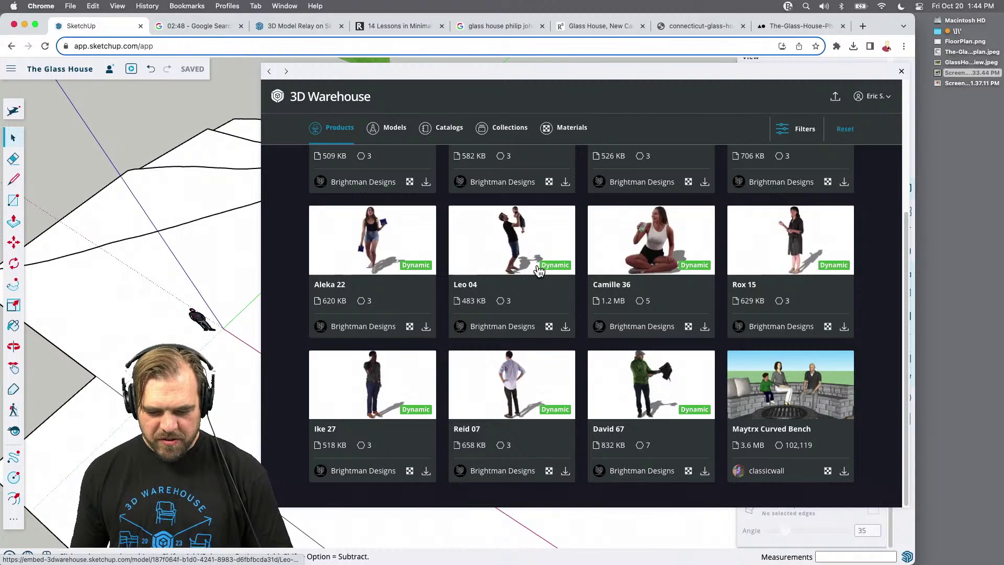
{"action": "scroll", "coordinate": [543, 403], "scroll_direction": "up", "scroll_amount": 5}
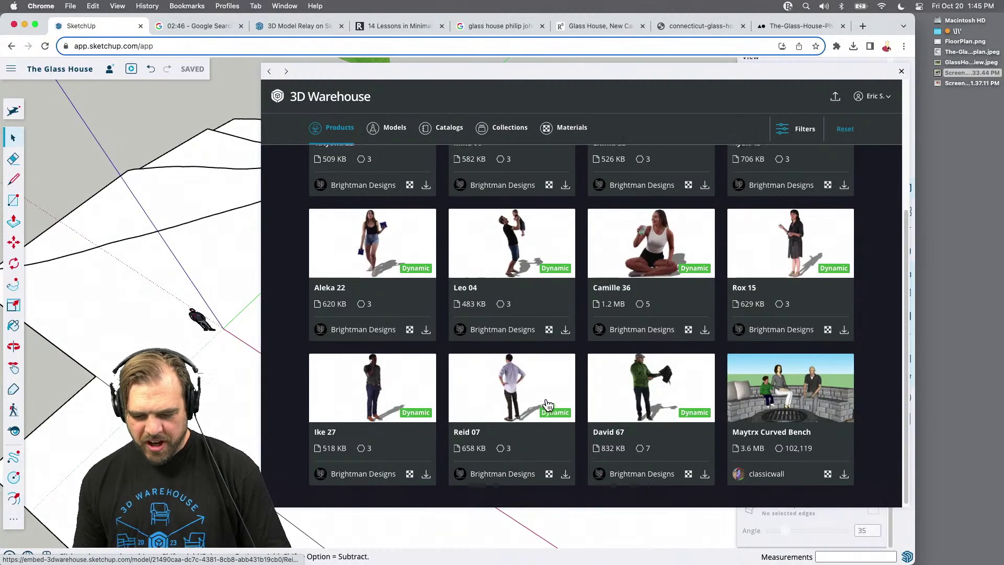
{"action": "left_click_drag", "start_coordinate": [439, 178], "coordinate": [380, 171]}
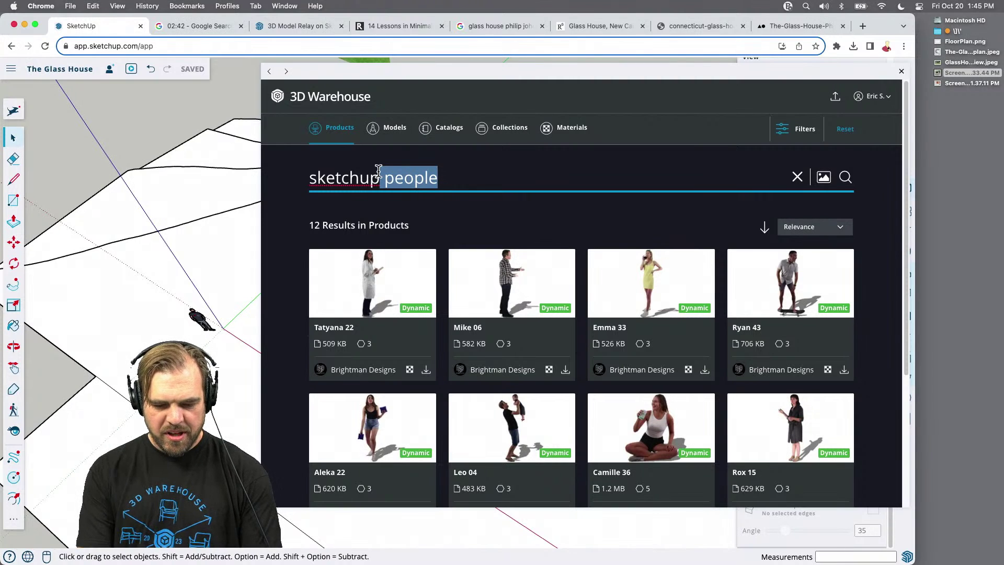
{"action": "left_click", "coordinate": [380, 134]}
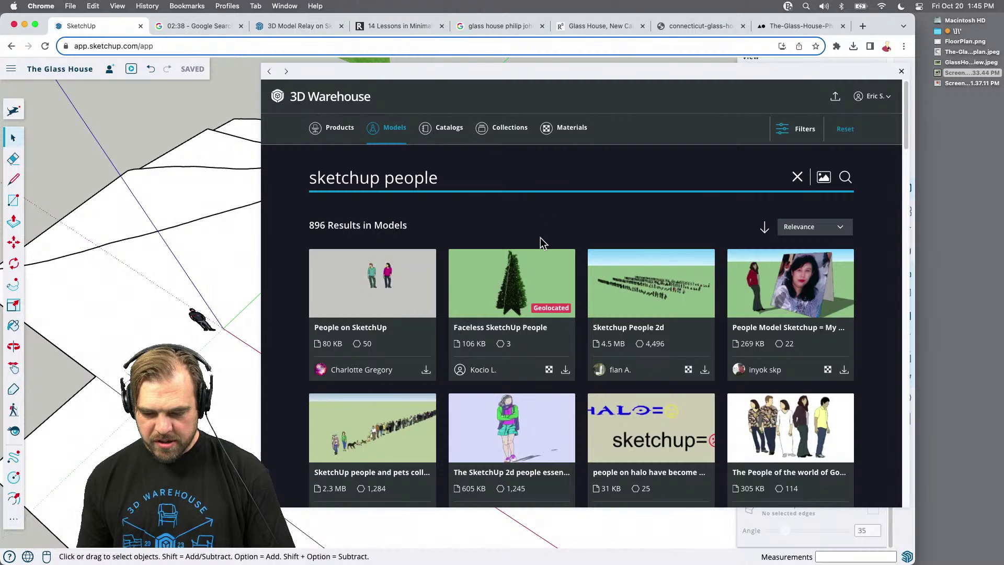
{"action": "scroll", "coordinate": [540, 237], "scroll_direction": "down", "scroll_amount": 4}
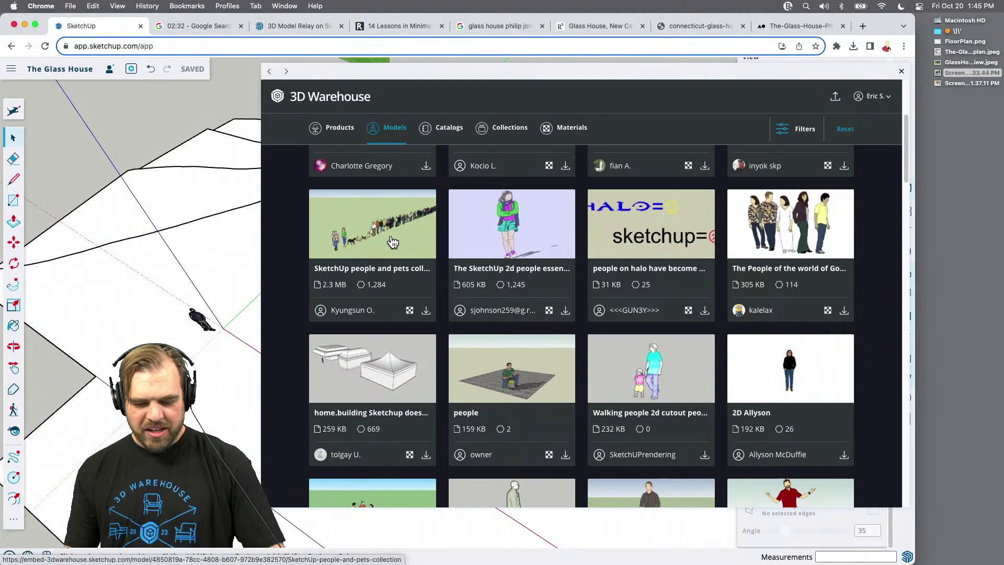
{"action": "scroll", "coordinate": [393, 243], "scroll_direction": "down", "scroll_amount": 8}
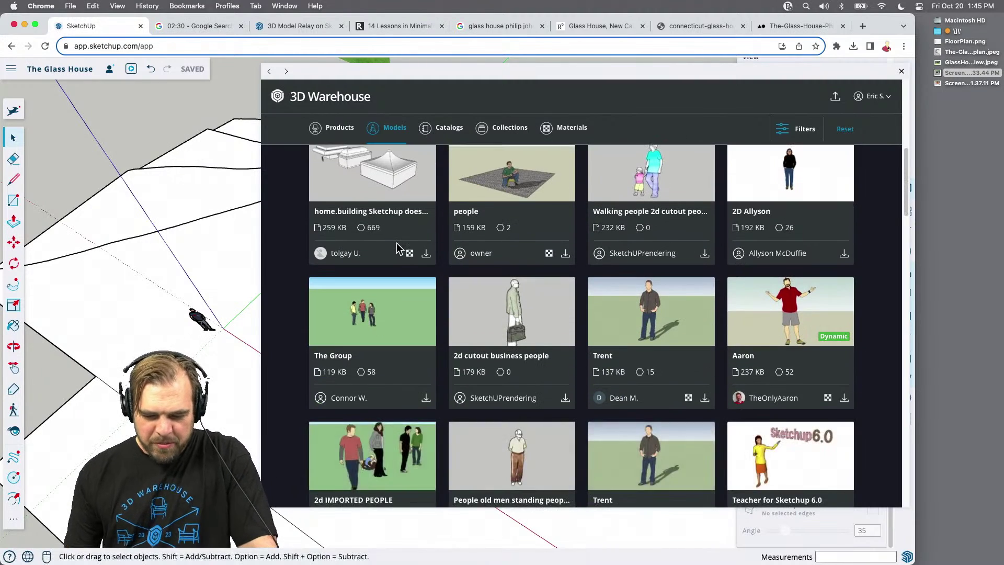
{"action": "scroll", "coordinate": [413, 272], "scroll_direction": "down", "scroll_amount": 3}
{"action": "scroll", "coordinate": [416, 274], "scroll_direction": "down", "scroll_amount": 8}
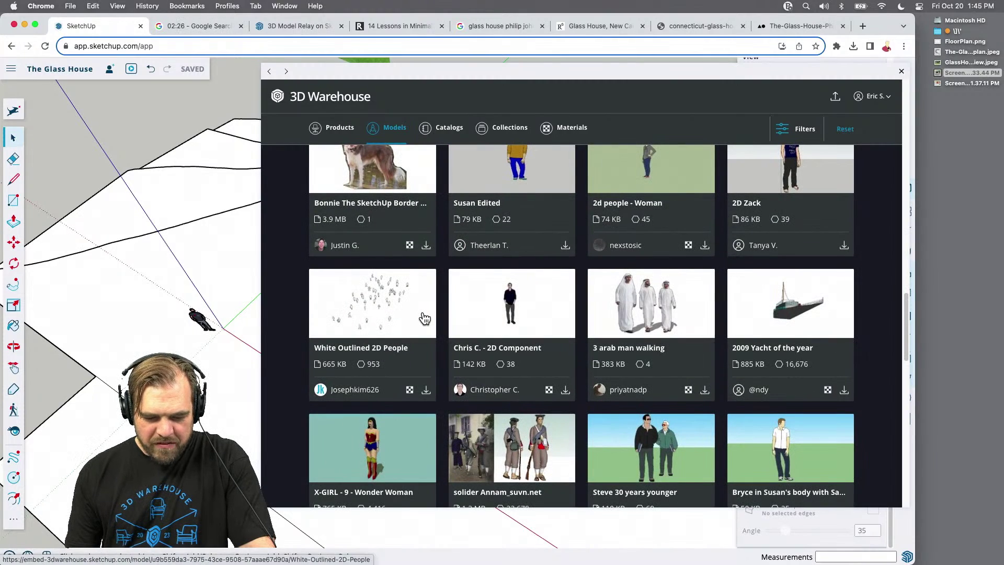
{"action": "scroll", "coordinate": [424, 330], "scroll_direction": "up", "scroll_amount": 10}
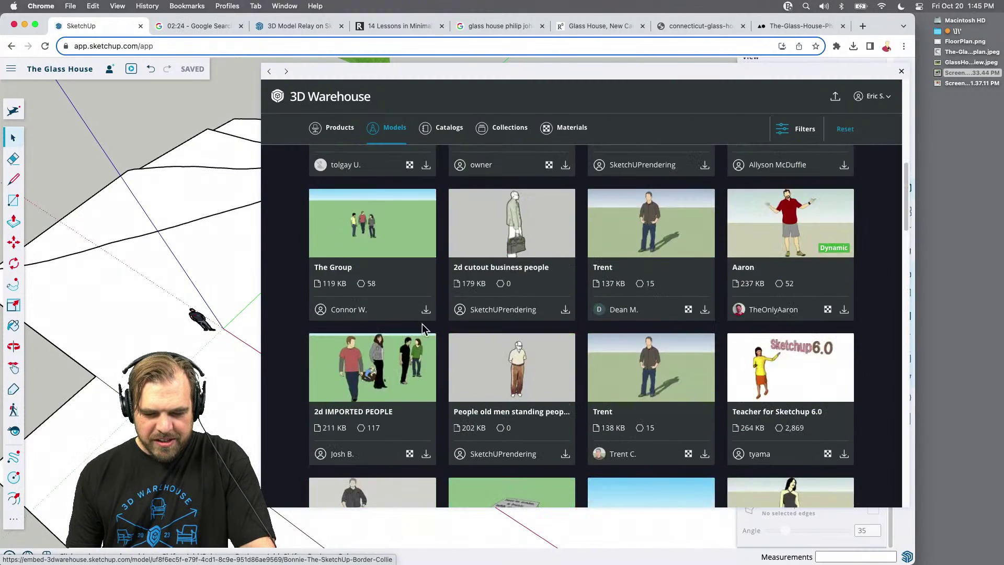
{"action": "scroll", "coordinate": [423, 329], "scroll_direction": "up", "scroll_amount": 5}
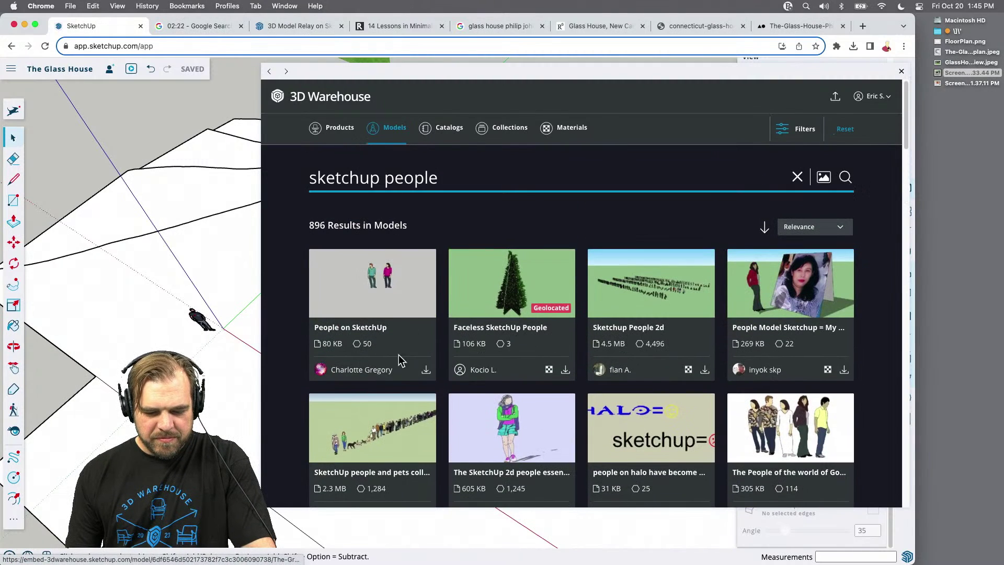
{"action": "left_click", "coordinate": [386, 437]}
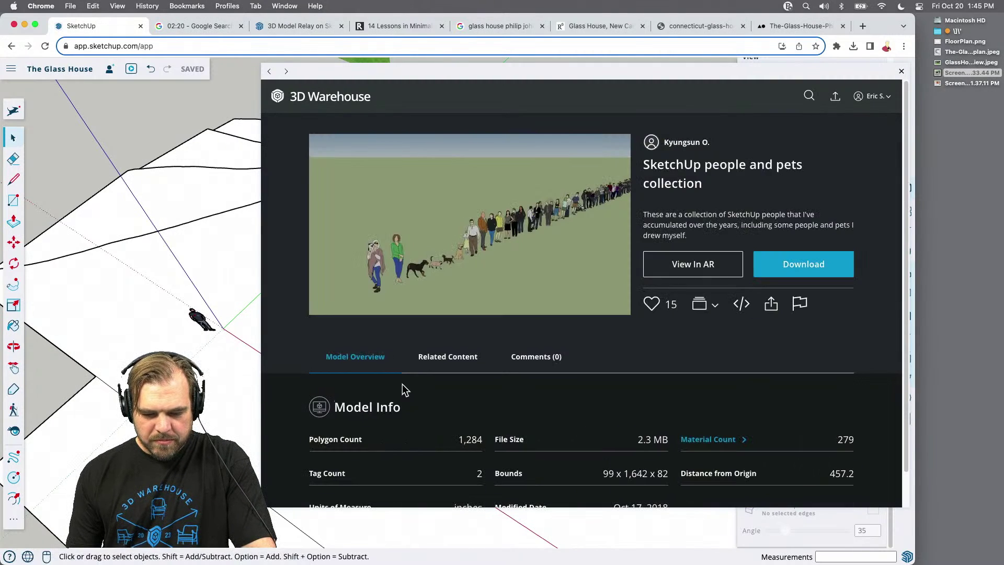
Download the people and pets collection and drop its row of figures beside the house
{"action": "left_click", "coordinate": [786, 261]}
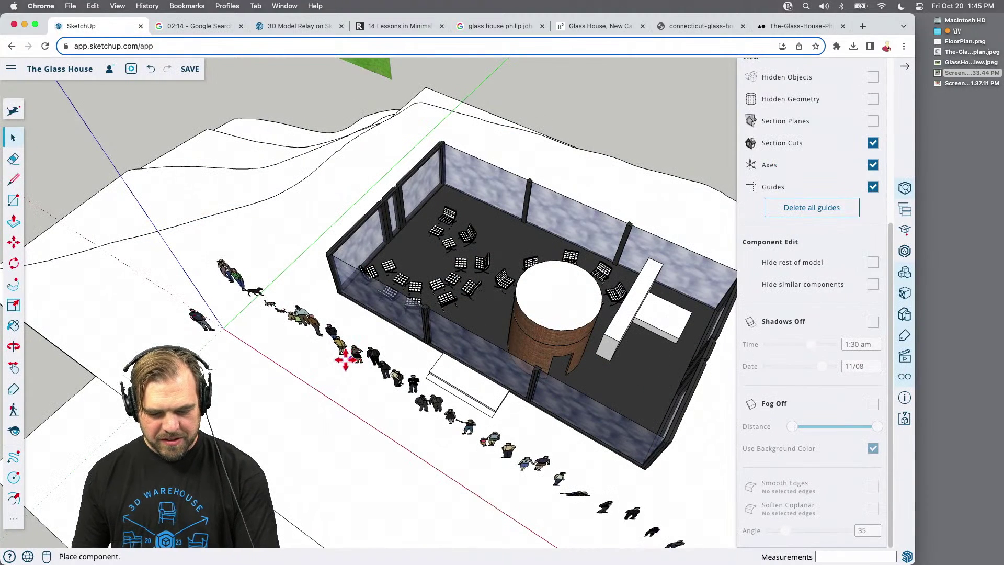
{"action": "left_click", "coordinate": [331, 367]}
{"action": "middle_click_drag", "start_coordinate": [331, 367], "coordinate": [553, 316]}
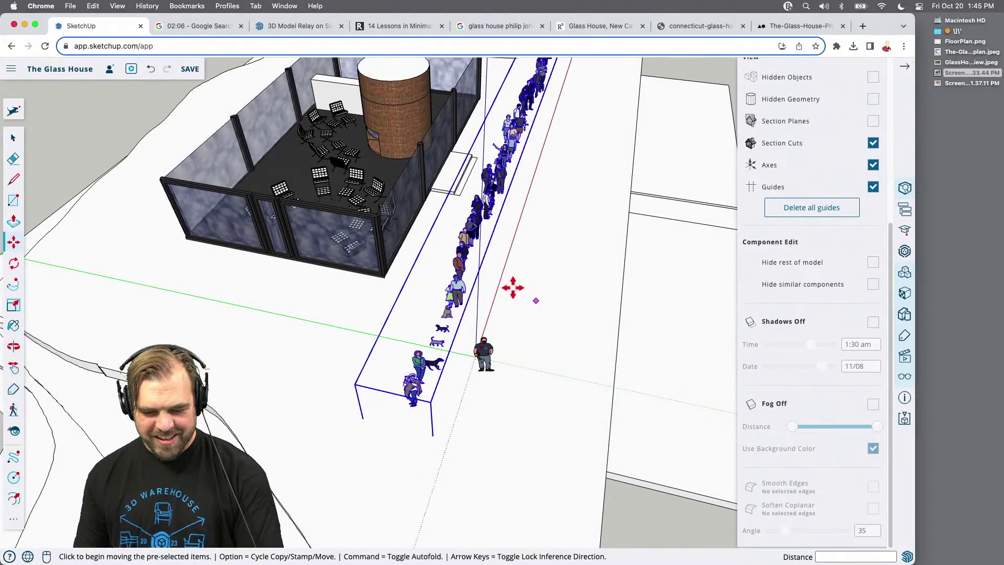
{"action": "key", "text": "space"}
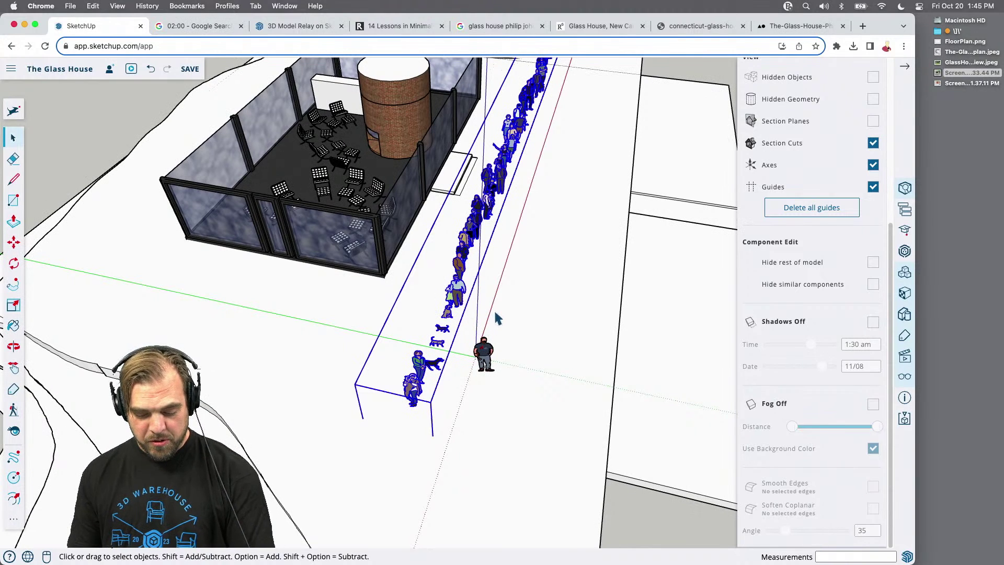
Move the row of people farther along the site
{"action": "key", "text": "m"}
{"action": "left_click", "coordinate": [446, 420]}
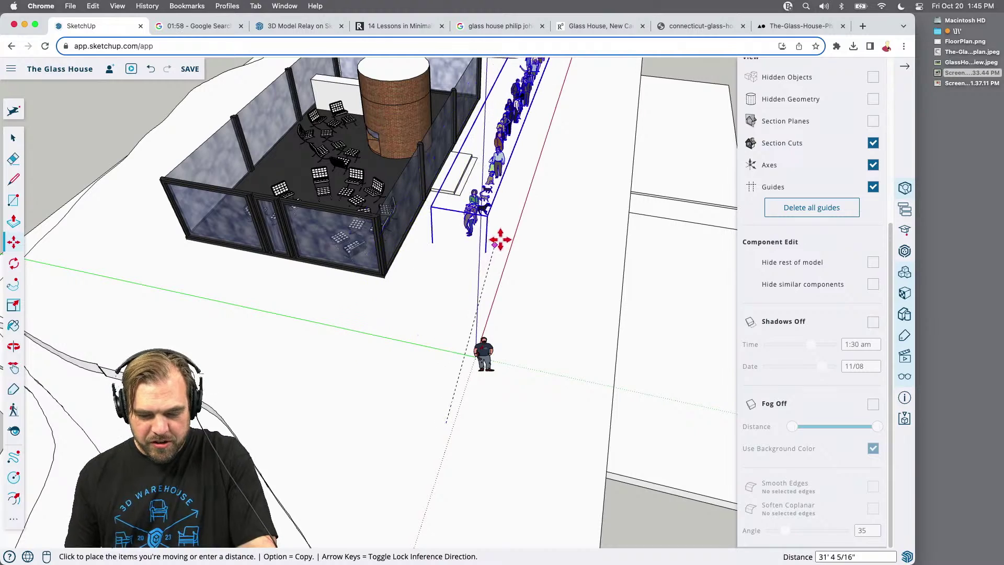
{"action": "left_click", "coordinate": [501, 246]}
Select a single figure and set it down on the house's entry steps
{"action": "key", "text": "space"}
{"action": "left_click", "coordinate": [484, 352]}
{"action": "middle_click_drag", "start_coordinate": [515, 328], "coordinate": [441, 391]}
{"action": "key", "text": "m"}
{"action": "left_click", "coordinate": [411, 406]}
{"action": "scroll", "coordinate": [534, 177], "scroll_direction": "up", "scroll_amount": 1}
{"action": "scroll", "coordinate": [534, 178], "scroll_direction": "up", "scroll_amount": 5}
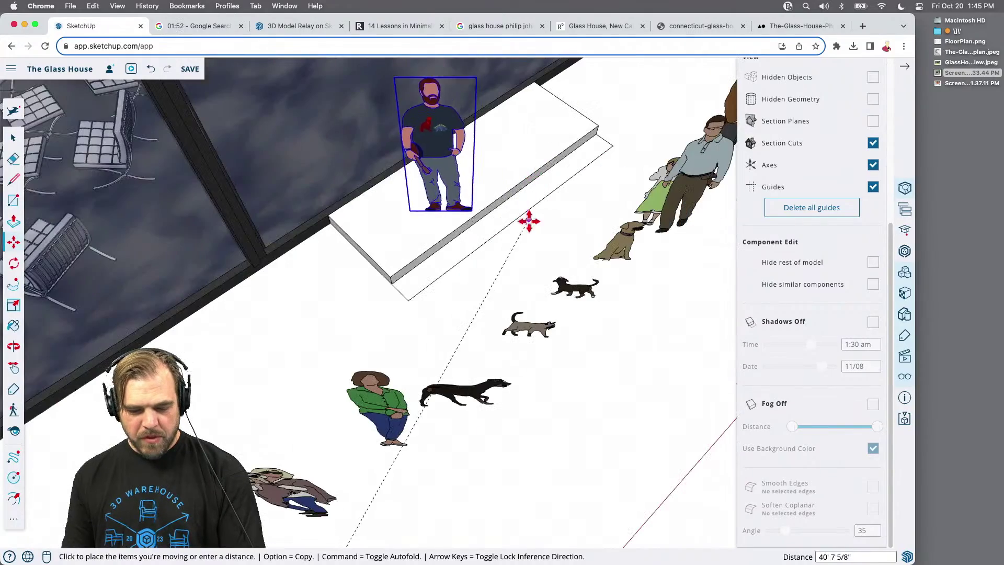
{"action": "left_click", "coordinate": [513, 237]}
{"action": "middle_click_drag", "start_coordinate": [478, 313], "coordinate": [513, 300]}
{"action": "scroll", "coordinate": [473, 347], "scroll_direction": "down", "scroll_amount": 6}
Window-select three people at the front of the row
{"action": "key", "text": "space"}
{"action": "middle_click_drag", "start_coordinate": [473, 347], "coordinate": [523, 325]}
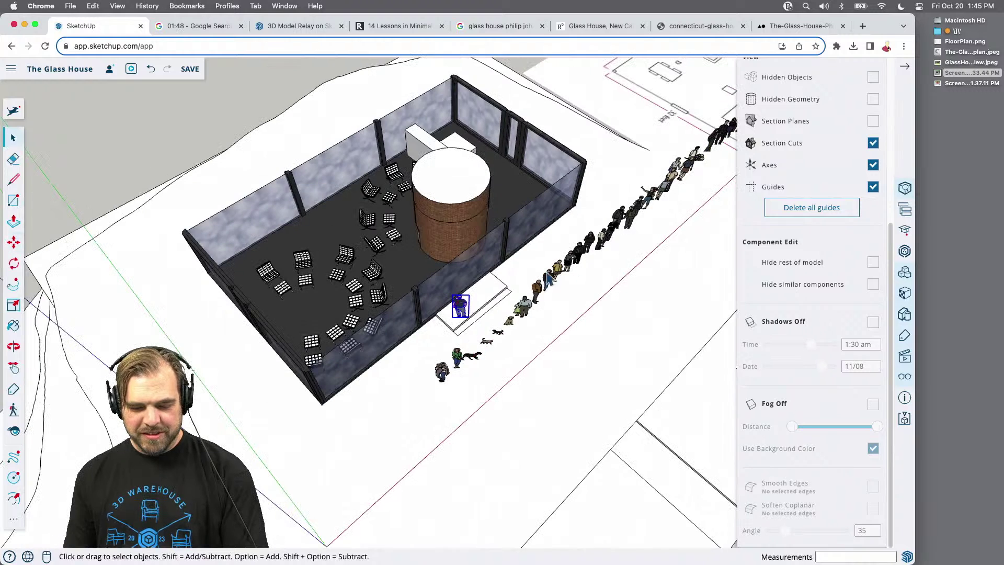
{"action": "double_click", "coordinate": [554, 282]}
{"action": "left_click", "coordinate": [570, 306]}
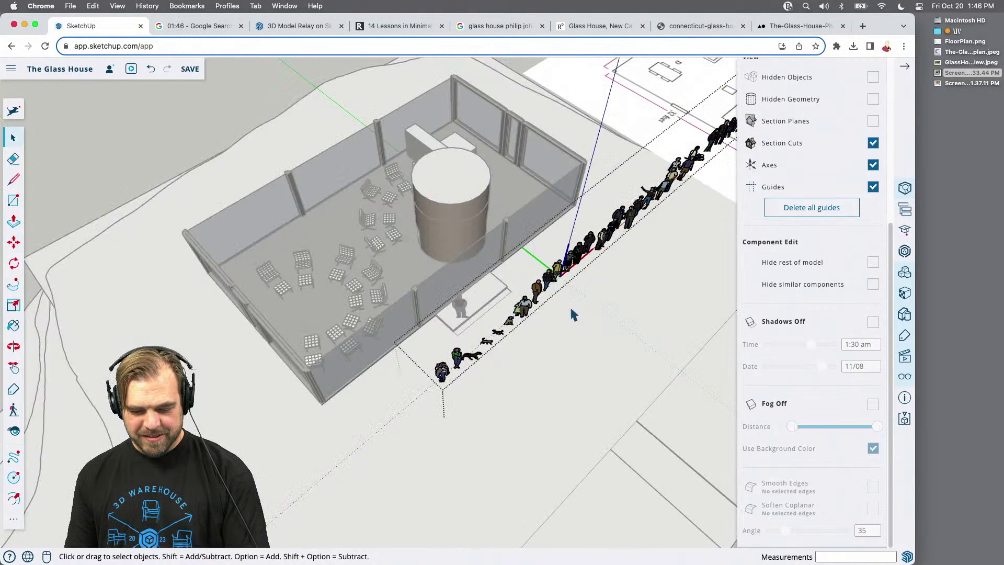
{"action": "left_click_drag", "start_coordinate": [537, 251], "coordinate": [584, 302]}
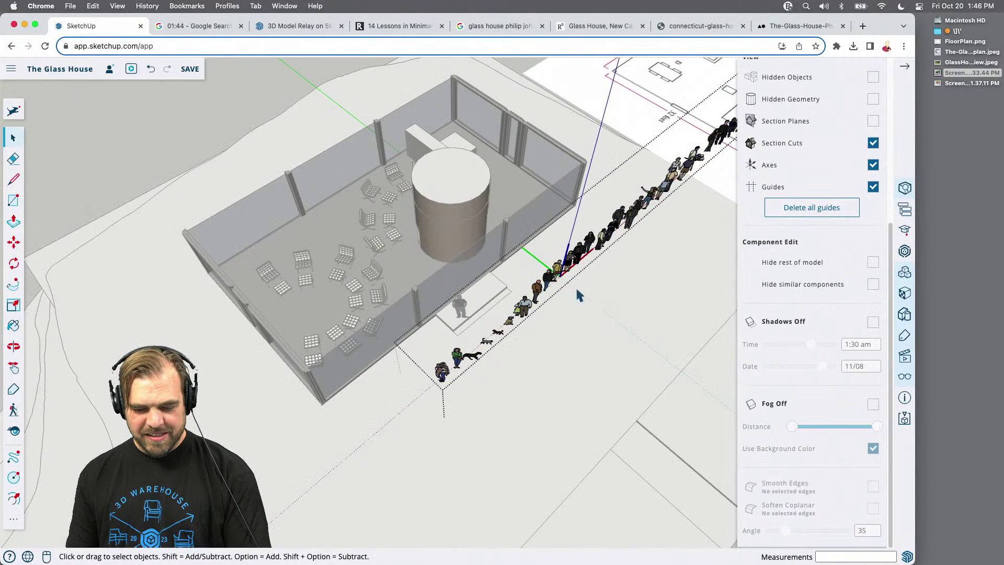
{"action": "left_click", "coordinate": [557, 280]}
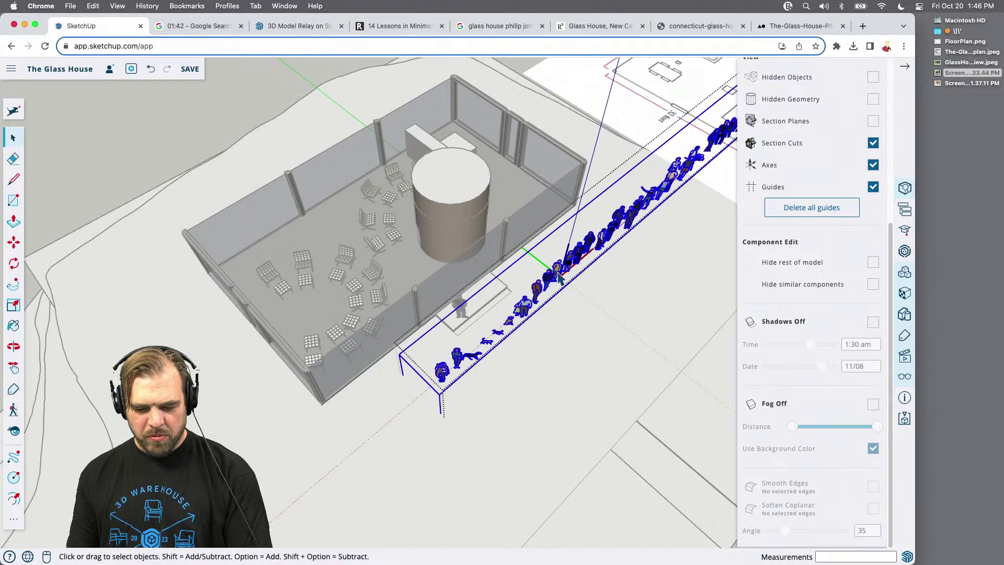
{"action": "left_click_drag", "start_coordinate": [528, 248], "coordinate": [589, 309]}
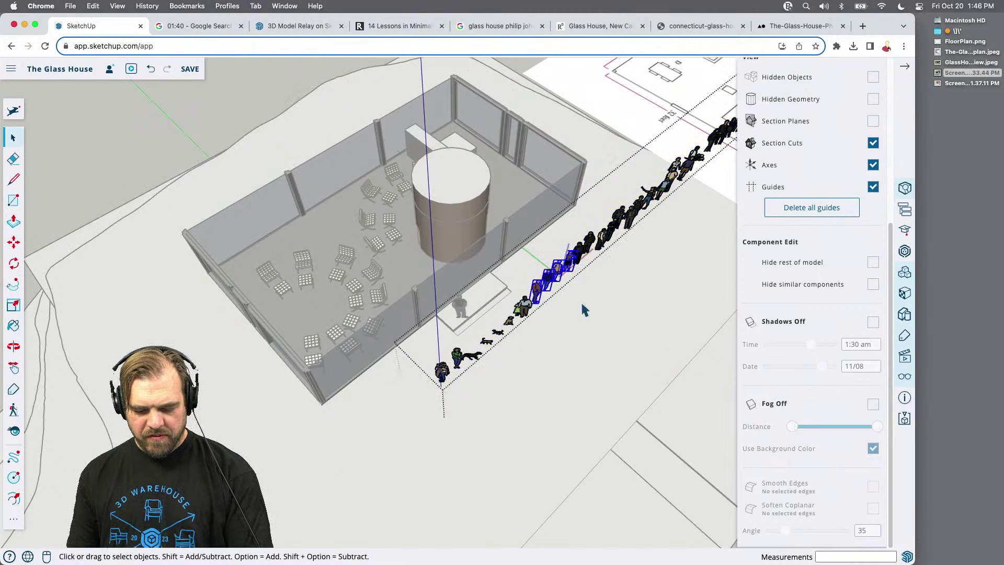
Move the three figures, then a dog with two people, into the house interior
{"action": "key", "text": "m"}
{"action": "left_click", "coordinate": [559, 288]}
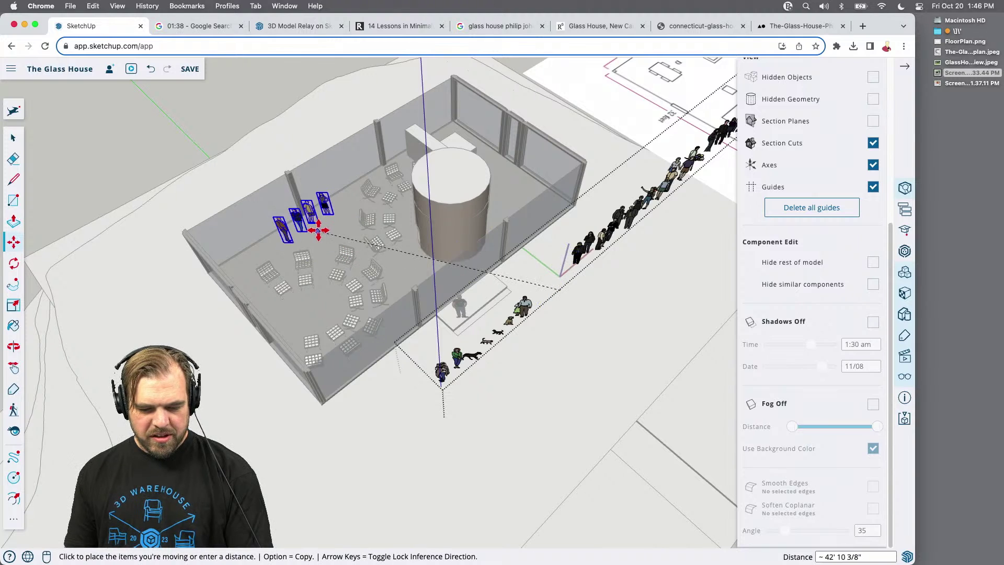
{"action": "left_click", "coordinate": [326, 235]}
{"action": "key", "text": "space"}
{"action": "left_click_drag", "start_coordinate": [449, 333], "coordinate": [497, 387]}
{"action": "key", "text": "m"}
{"action": "left_click", "coordinate": [479, 374]}
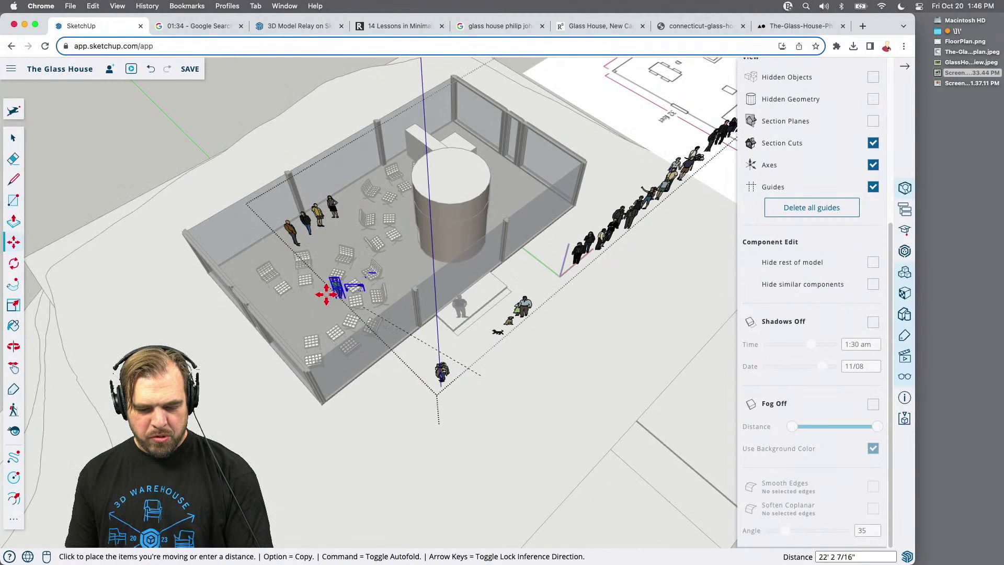
{"action": "left_click", "coordinate": [317, 318]}
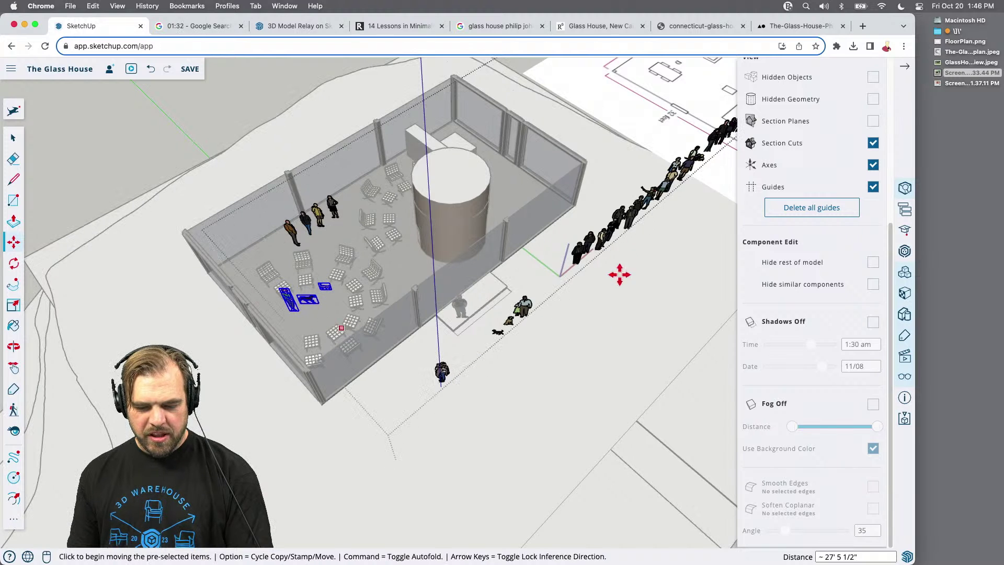
Shift a person along the path and place a small group inside beside the core
{"action": "key", "text": "space"}
{"action": "left_click_drag", "start_coordinate": [615, 191], "coordinate": [652, 243]}
{"action": "key", "text": "m"}
{"action": "left_click", "coordinate": [638, 230]}
{"action": "left_click", "coordinate": [600, 219]}
{"action": "key", "text": "space"}
{"action": "left_click_drag", "start_coordinate": [592, 205], "coordinate": [643, 262]}
{"action": "key", "text": "m"}
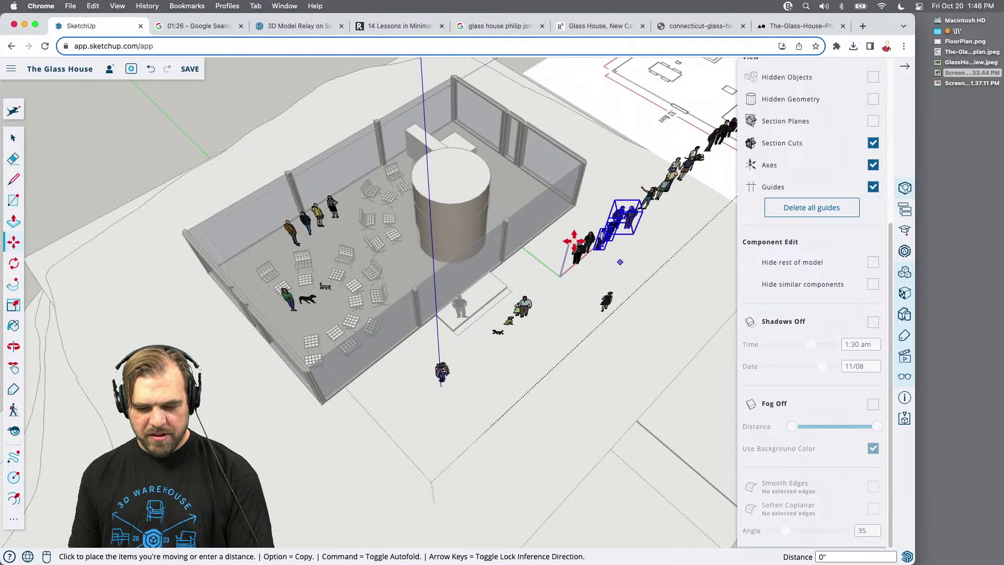
{"action": "left_click", "coordinate": [601, 252]}
{"action": "left_click", "coordinate": [512, 205]}
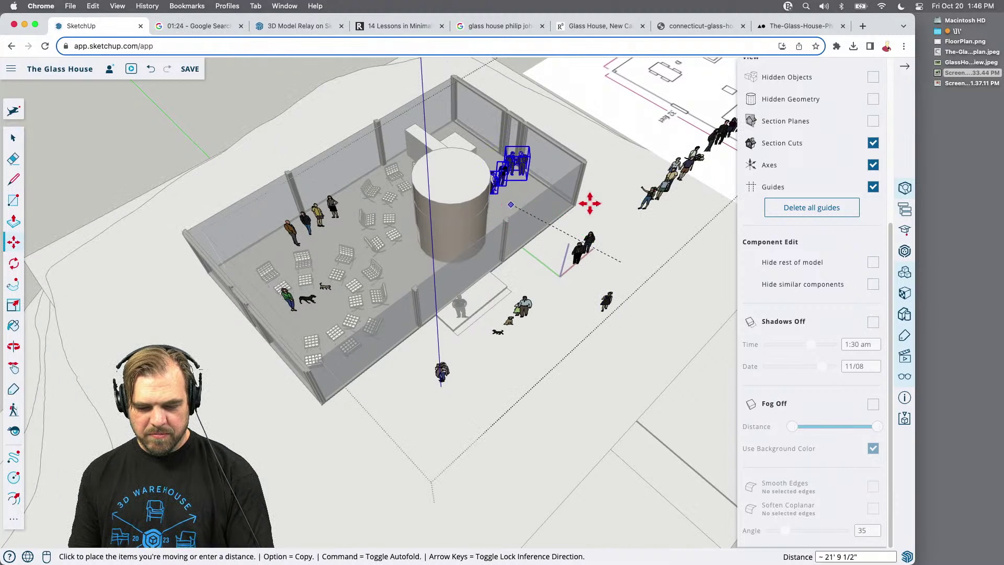
Move two more people to the front of the house and beside the entrance
{"action": "key", "text": "space"}
{"action": "left_click_drag", "start_coordinate": [643, 158], "coordinate": [699, 206]}
{"action": "left_click_drag", "start_coordinate": [675, 129], "coordinate": [722, 220]}
{"action": "key", "text": "m"}
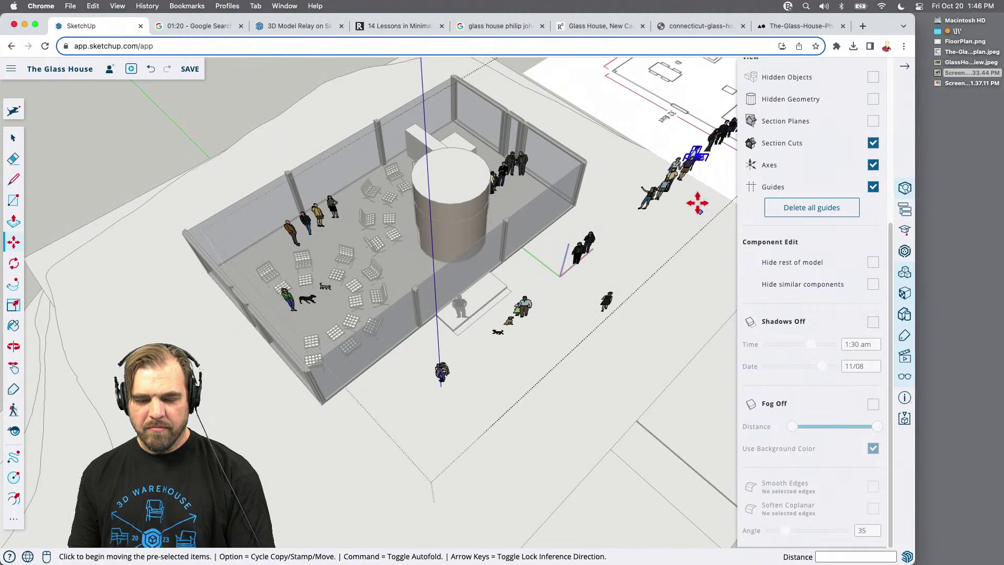
{"action": "left_click", "coordinate": [686, 213]}
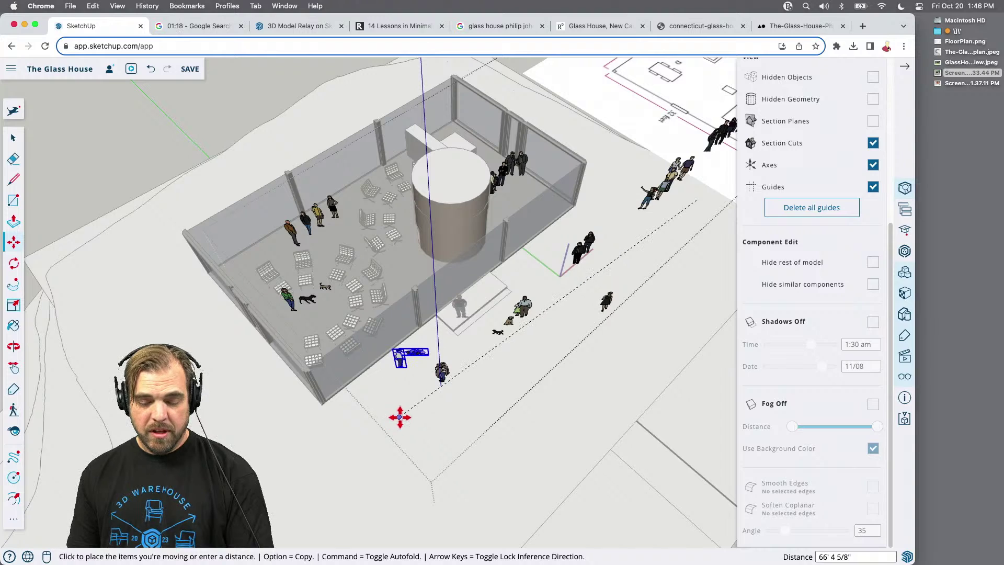
{"action": "left_click", "coordinate": [547, 357]}
{"action": "middle_click_drag", "start_coordinate": [551, 333], "coordinate": [444, 397]}
{"action": "key", "text": "space"}
{"action": "left_click_drag", "start_coordinate": [449, 371], "coordinate": [506, 441]}
{"action": "key", "text": "m"}
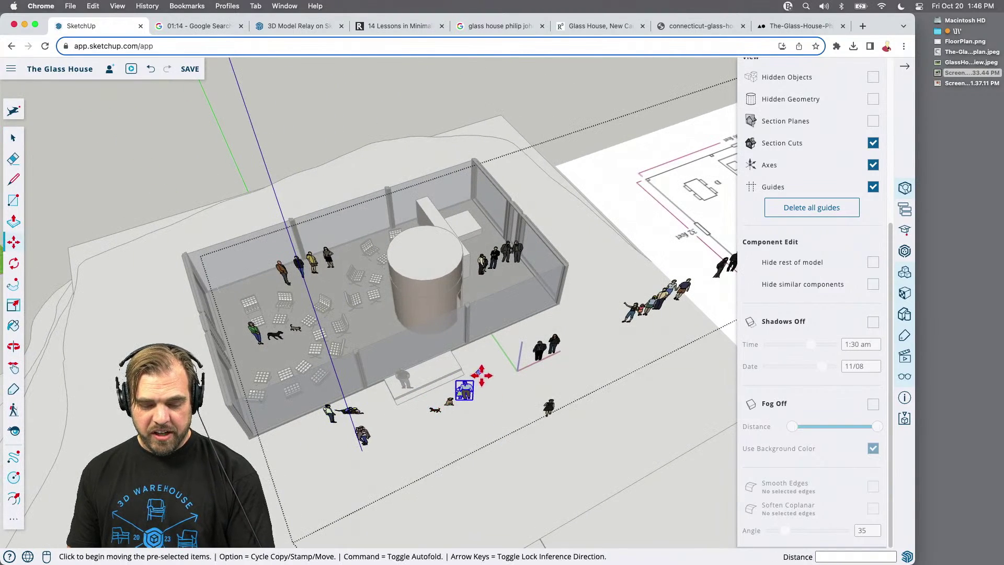
{"action": "left_click", "coordinate": [485, 391]}
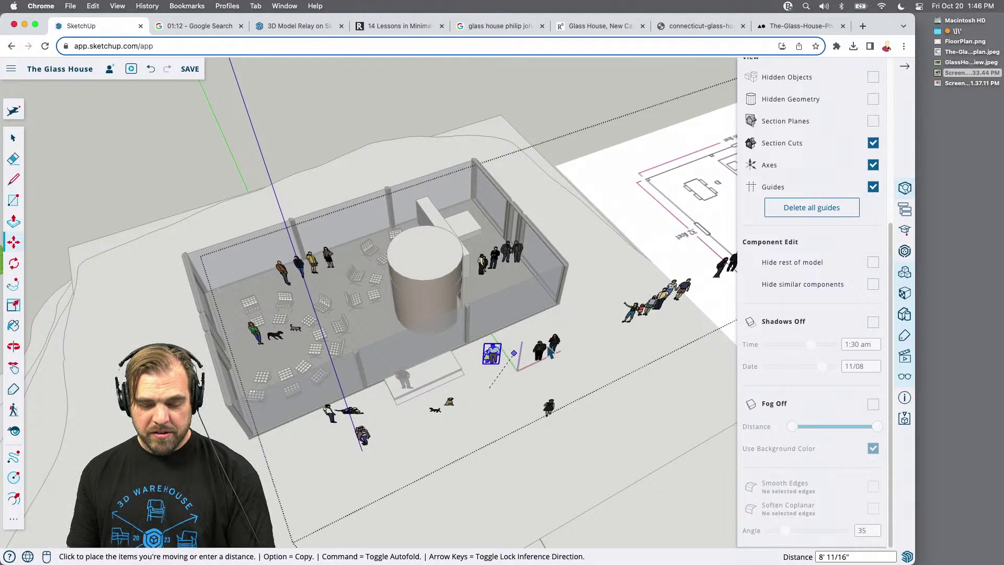
{"action": "left_click", "coordinate": [514, 354]}
Select the man in the dark suit and orbit down to an eye-level view
{"action": "key", "text": "space"}
{"action": "left_click", "coordinate": [540, 353]}
{"action": "scroll", "coordinate": [544, 360], "scroll_direction": "up", "scroll_amount": 10}
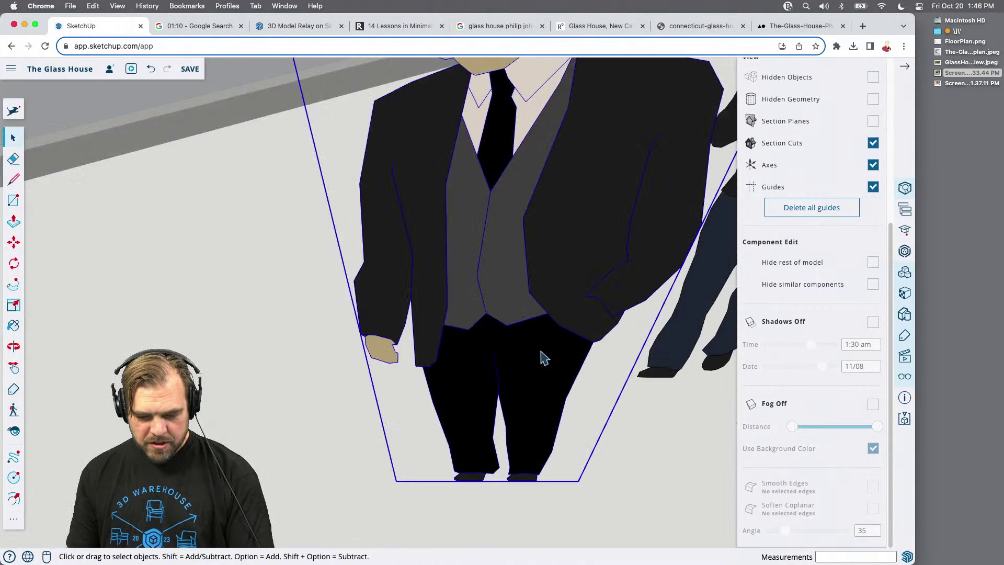
{"action": "scroll", "coordinate": [540, 364], "scroll_direction": "down", "scroll_amount": 2}
{"action": "middle_click_drag", "start_coordinate": [539, 369], "coordinate": [497, 398]}
{"action": "scroll", "coordinate": [498, 381], "scroll_direction": "down", "scroll_amount": 3}
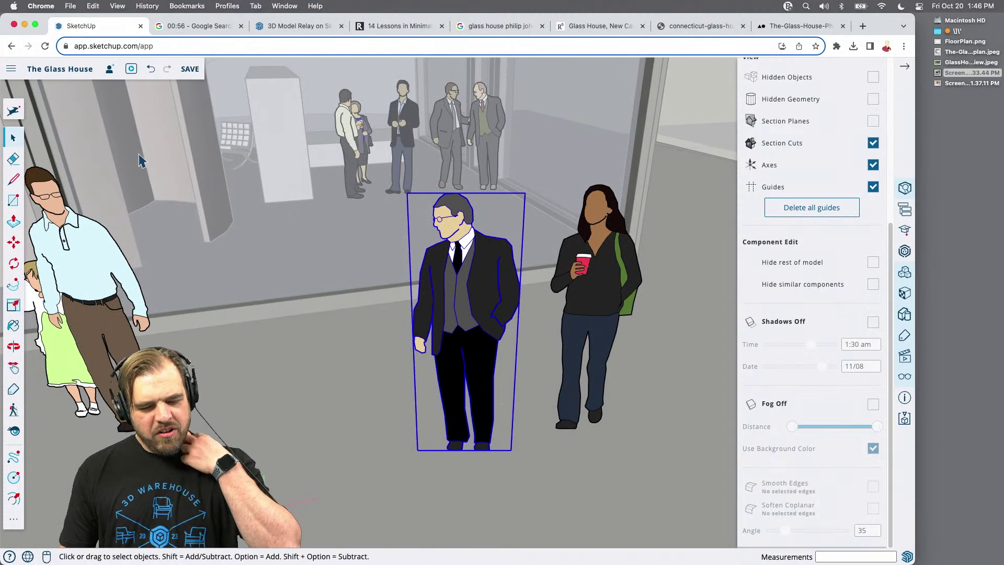
{"action": "left_click", "coordinate": [13, 112]}
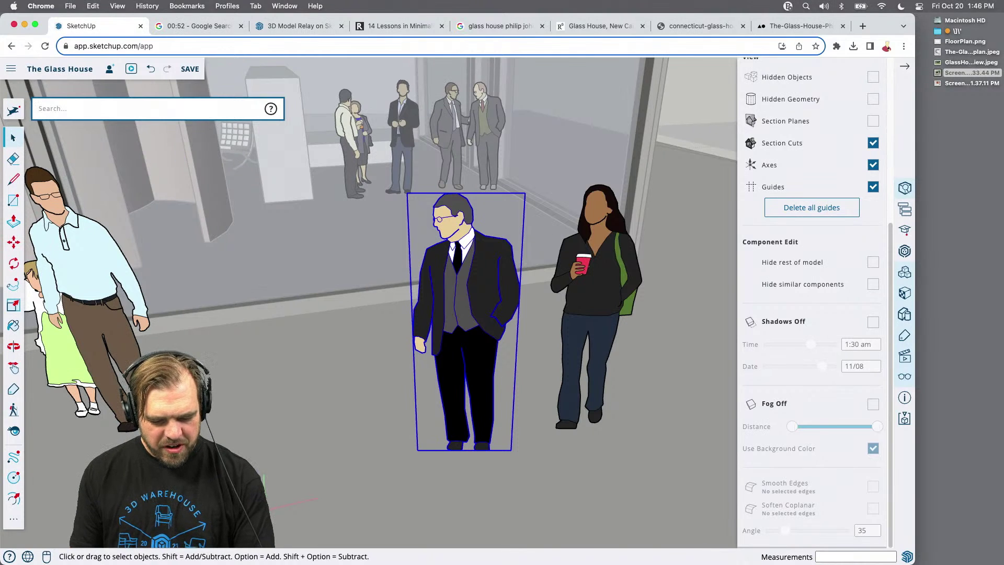
{"action": "type", "text": "ware"}
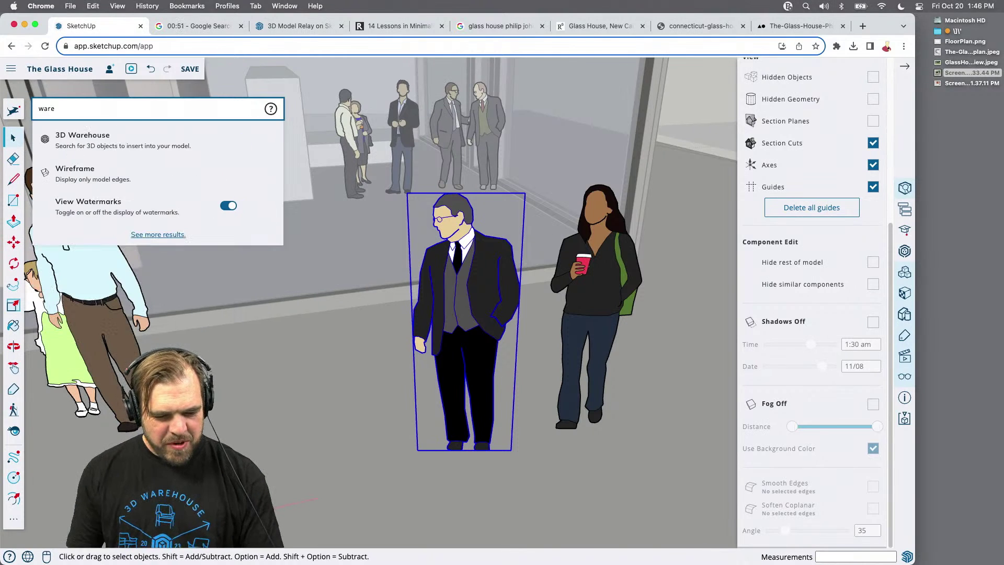
{"action": "left_click", "coordinate": [113, 136]}
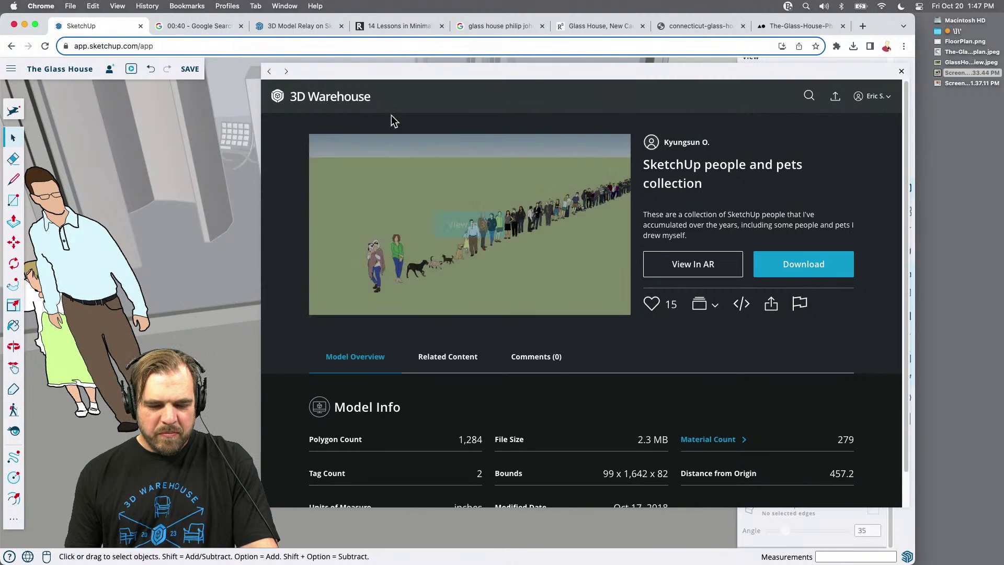
Close 3D Warehouse and move the two talking men further back in the room
{"action": "left_click", "coordinate": [901, 74]}
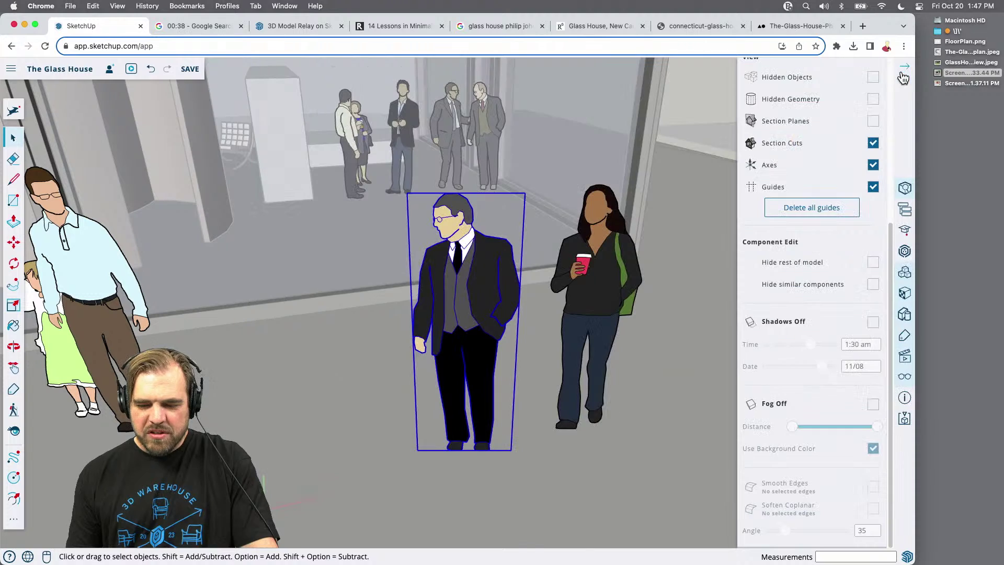
{"action": "middle_click_drag", "start_coordinate": [279, 312], "coordinate": [671, 314]}
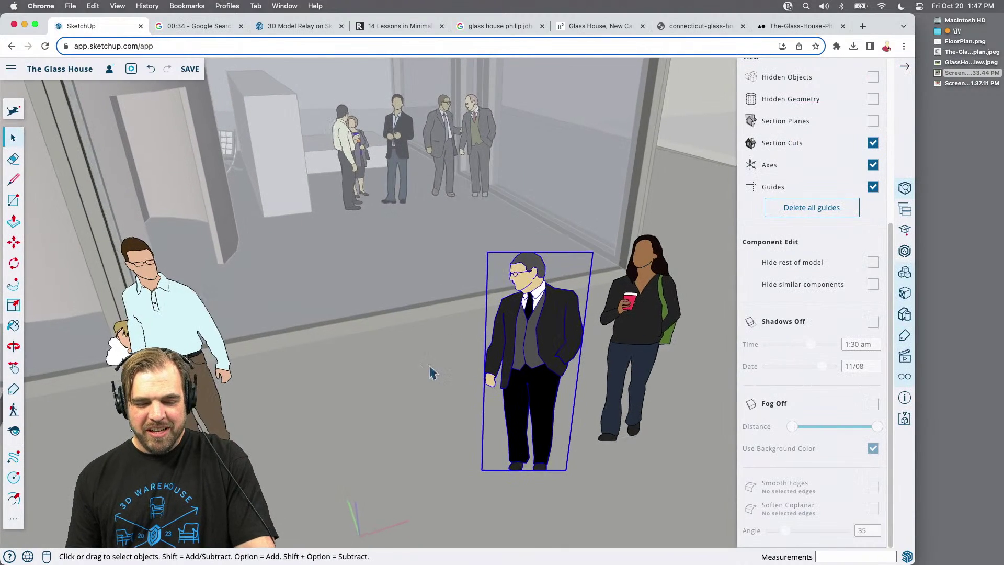
{"action": "scroll", "coordinate": [451, 370], "scroll_direction": "down", "scroll_amount": 3}
{"action": "middle_click_drag", "start_coordinate": [446, 363], "coordinate": [491, 431]}
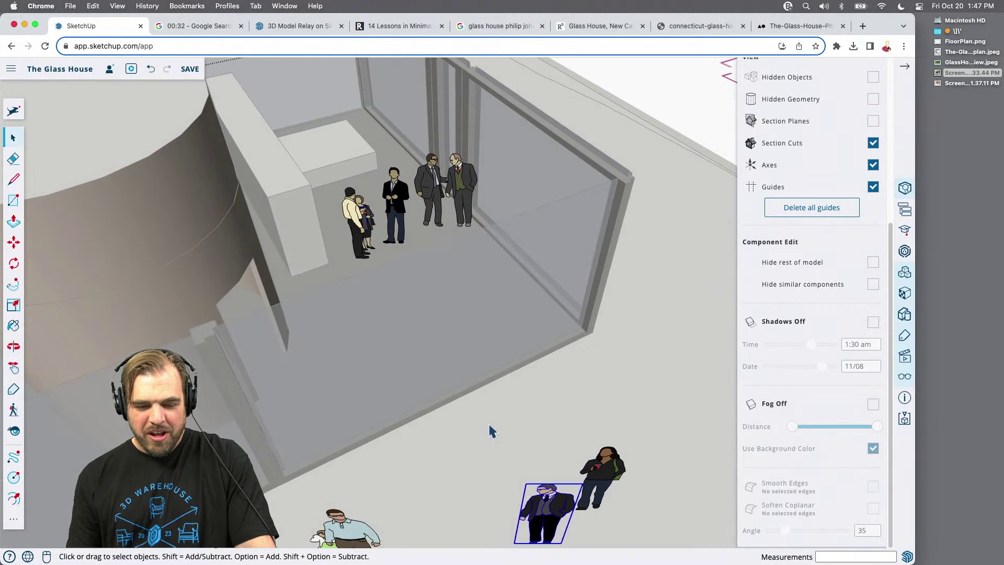
{"action": "scroll", "coordinate": [454, 217], "scroll_direction": "up", "scroll_amount": 3}
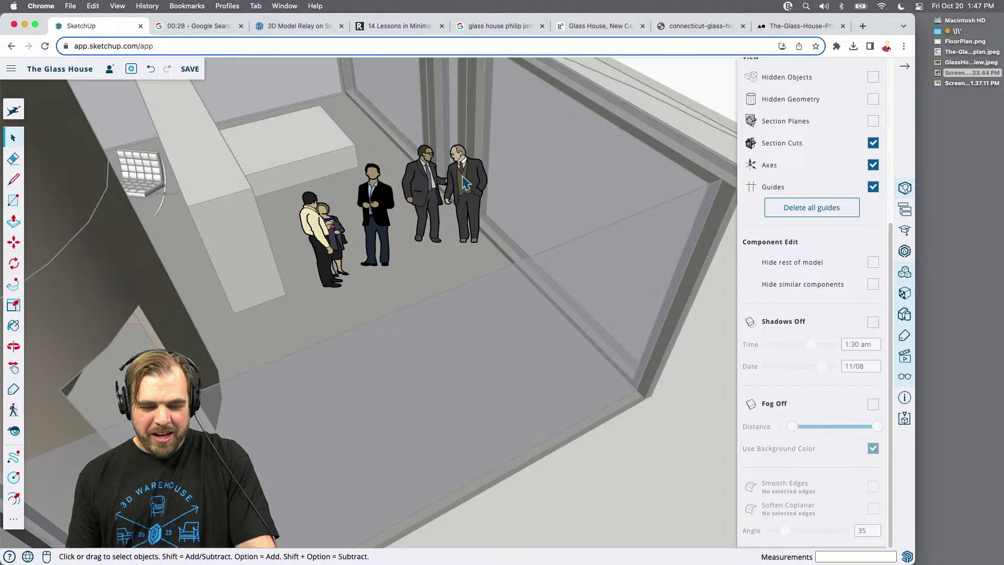
{"action": "scroll", "coordinate": [449, 259], "scroll_direction": "down", "scroll_amount": 3}
{"action": "middle_click_drag", "start_coordinate": [449, 251], "coordinate": [423, 232]}
{"action": "scroll", "coordinate": [478, 285], "scroll_direction": "up", "scroll_amount": 3}
{"action": "middle_click_drag", "start_coordinate": [478, 285], "coordinate": [479, 320]}
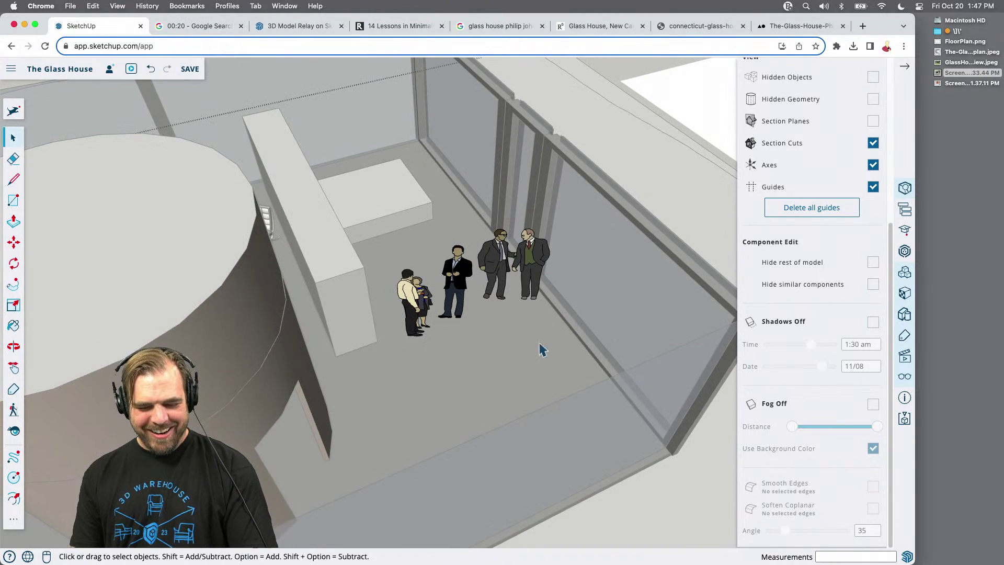
{"action": "left_click", "coordinate": [512, 264]}
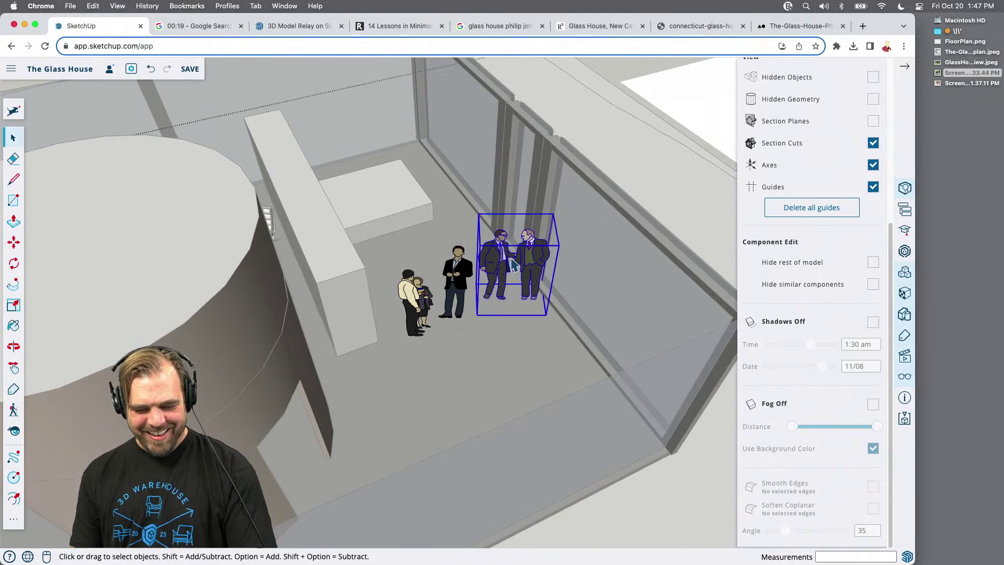
{"action": "key", "text": "m"}
{"action": "left_click", "coordinate": [544, 333]}
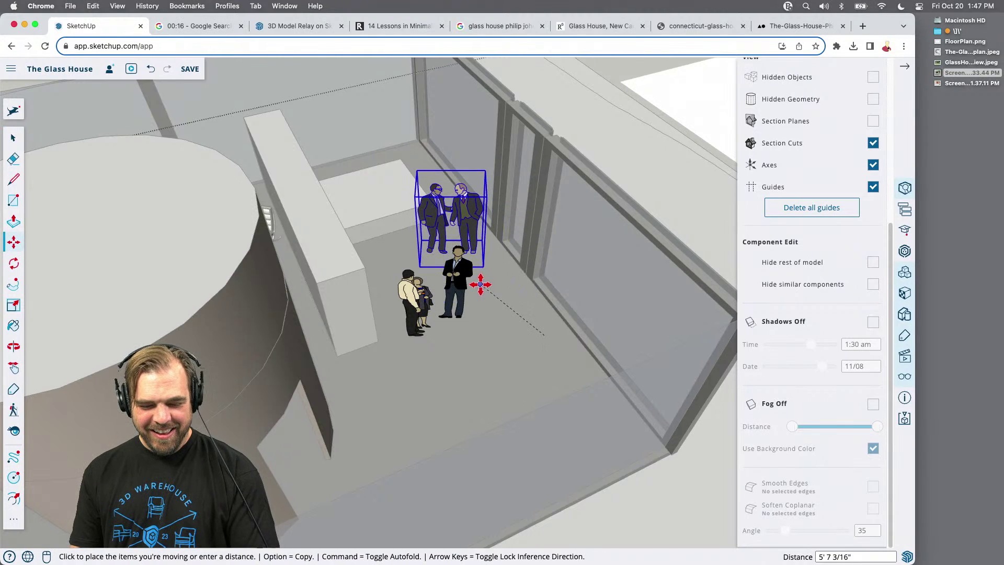
{"action": "left_click", "coordinate": [461, 264]}
Move the queue of people from the floor plan to a new spot on the site
{"action": "scroll", "coordinate": [470, 347], "scroll_direction": "down", "scroll_amount": 5}
{"action": "middle_click_drag", "start_coordinate": [470, 347], "coordinate": [455, 387]}
{"action": "scroll", "coordinate": [455, 387], "scroll_direction": "down", "scroll_amount": 5}
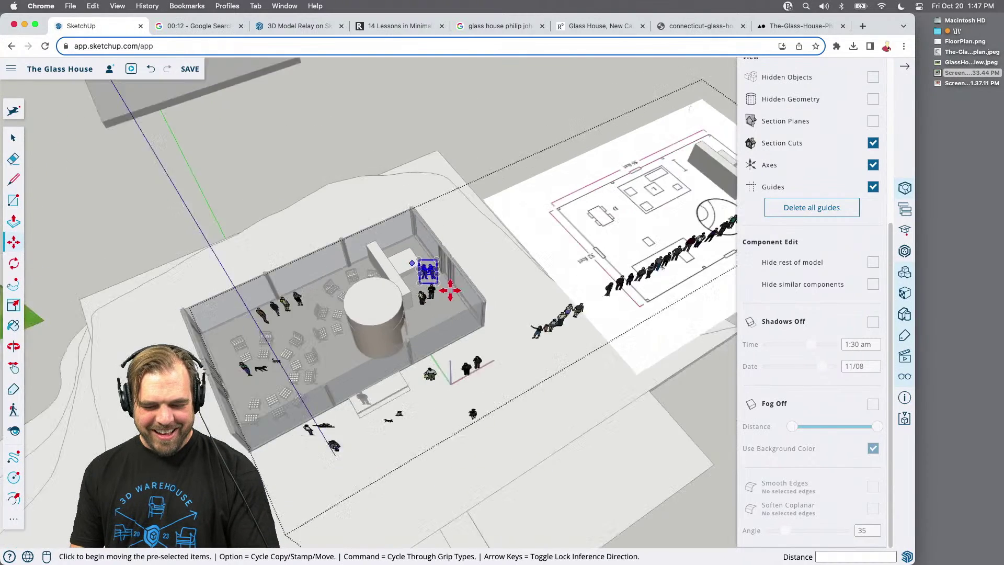
{"action": "scroll", "coordinate": [429, 273], "scroll_direction": "down", "scroll_amount": 3}
{"action": "key", "text": "space"}
{"action": "left_click_drag", "start_coordinate": [570, 235], "coordinate": [682, 335]}
{"action": "key", "text": "m"}
{"action": "left_click", "coordinate": [633, 293]}
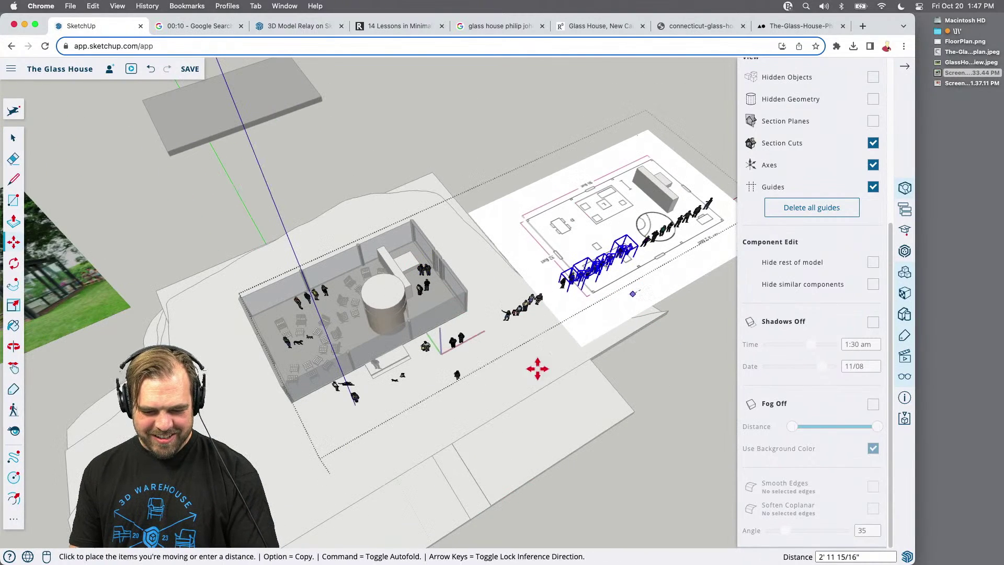
{"action": "left_click", "coordinate": [308, 478]}
Move more people from the floor plan and rotate that group into place
{"action": "key", "text": "space"}
{"action": "left_click_drag", "start_coordinate": [641, 201], "coordinate": [719, 283]}
{"action": "key", "text": "m"}
{"action": "left_click", "coordinate": [679, 242]}
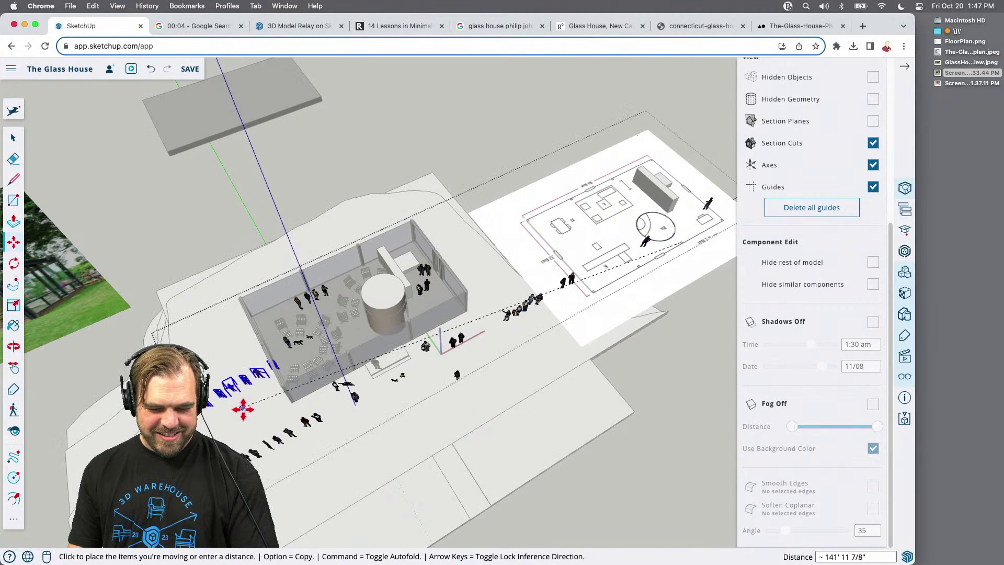
{"action": "left_click", "coordinate": [242, 407]}
{"action": "key", "text": "q"}
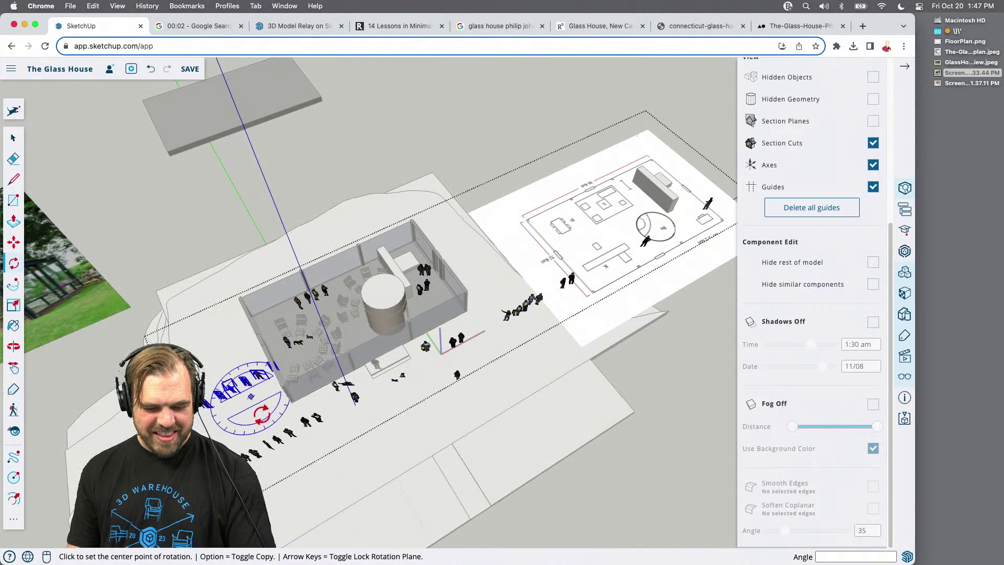
{"action": "left_click", "coordinate": [248, 406]}
{"action": "left_click", "coordinate": [231, 417]}
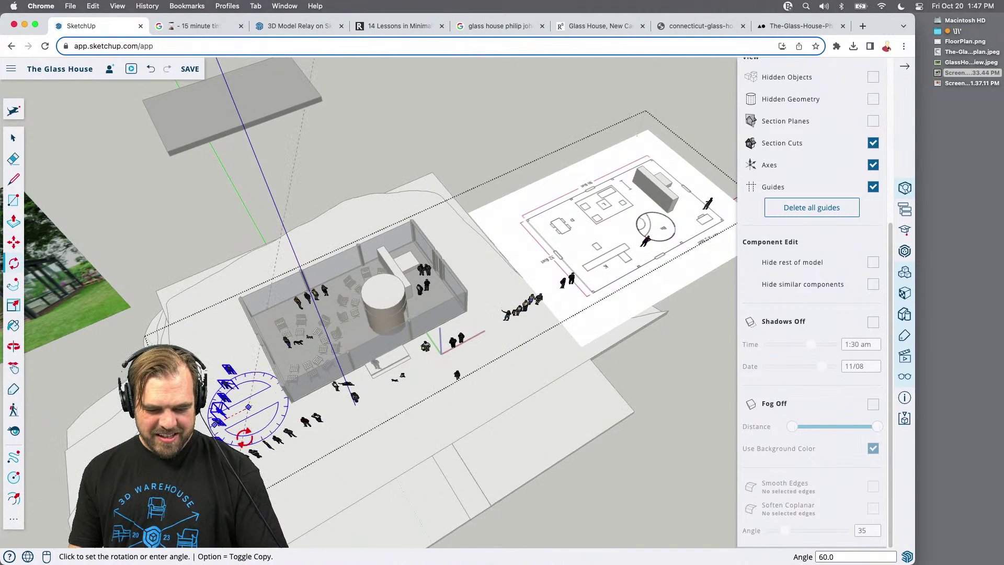
{"action": "left_click", "coordinate": [245, 435]}
Reposition the small chair group, finally settling it at the lower left of the site
{"action": "key", "text": "space"}
{"action": "left_click", "coordinate": [277, 439]}
{"action": "key", "text": "m"}
{"action": "left_click", "coordinate": [264, 421]}
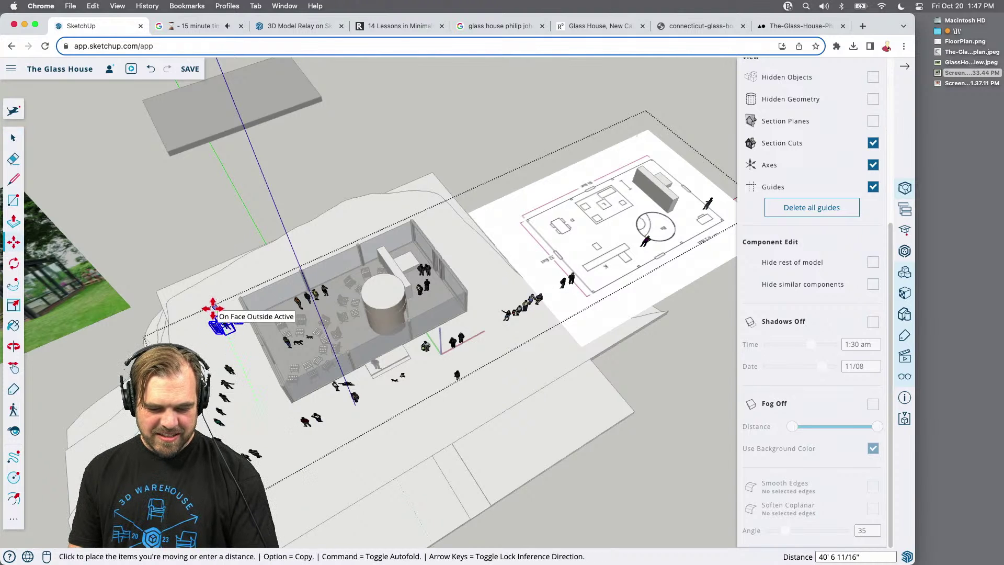
{"action": "left_click", "coordinate": [233, 421]}
{"action": "key", "text": "space"}
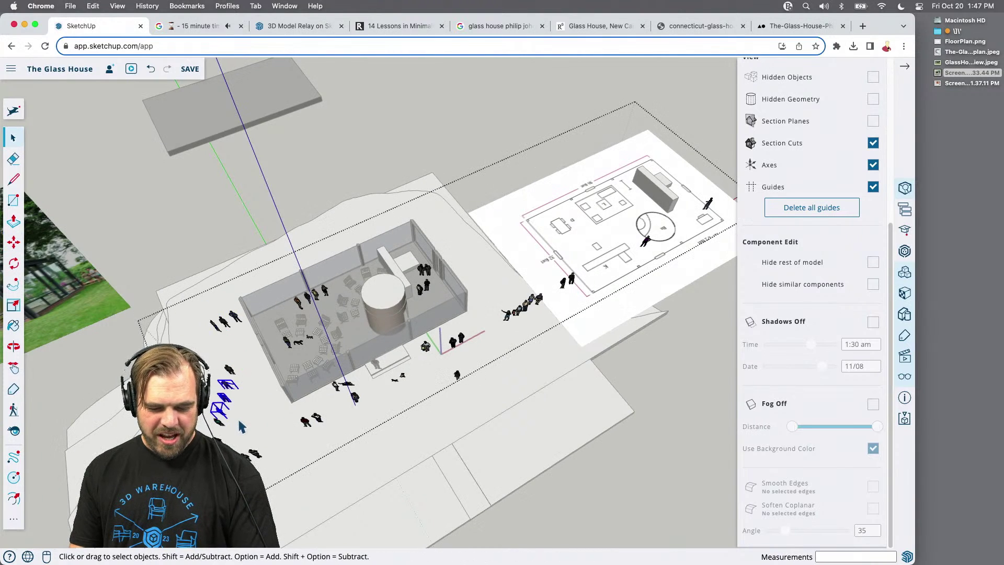
{"action": "key", "text": "m"}
{"action": "left_click", "coordinate": [253, 417]}
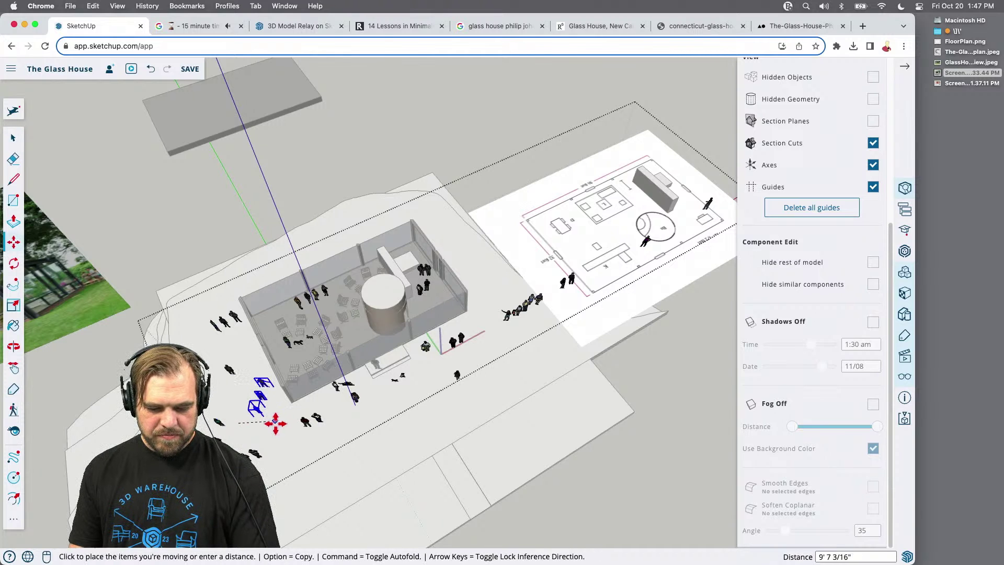
{"action": "left_click", "coordinate": [537, 341]}
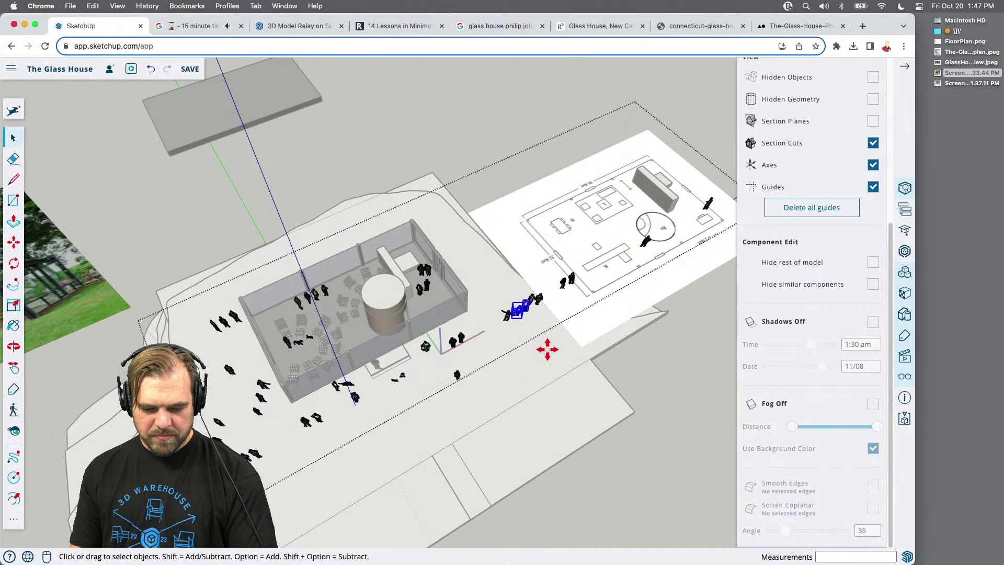
{"action": "left_click", "coordinate": [540, 320]}
{"action": "left_click", "coordinate": [457, 433]}
{"action": "key", "text": "space"}
Move two figures from the floor plan to beside the house
{"action": "key", "text": "m"}
{"action": "left_click", "coordinate": [709, 232]}
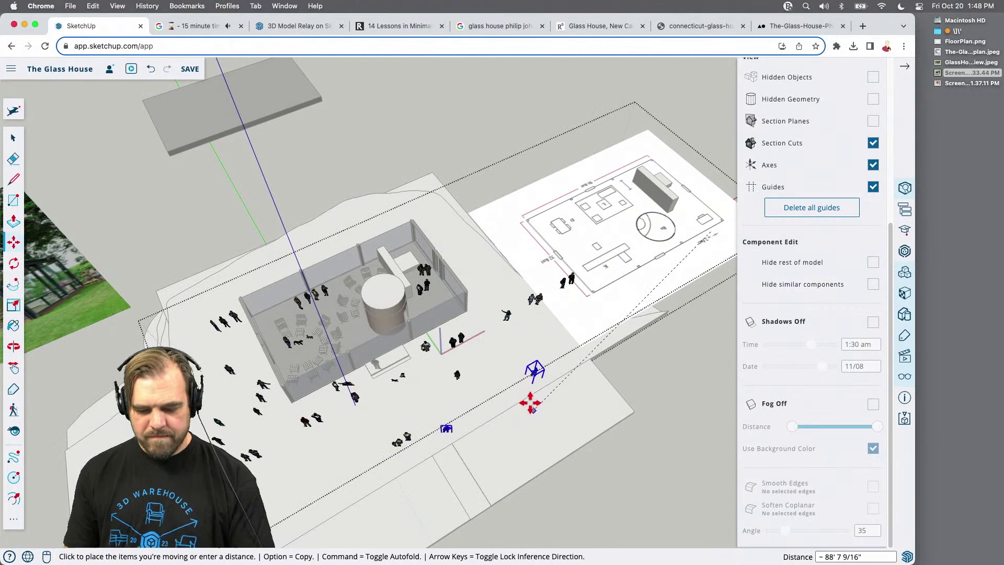
{"action": "left_click", "coordinate": [358, 236]}
{"action": "middle_click_drag", "start_coordinate": [410, 386], "coordinate": [444, 180]}
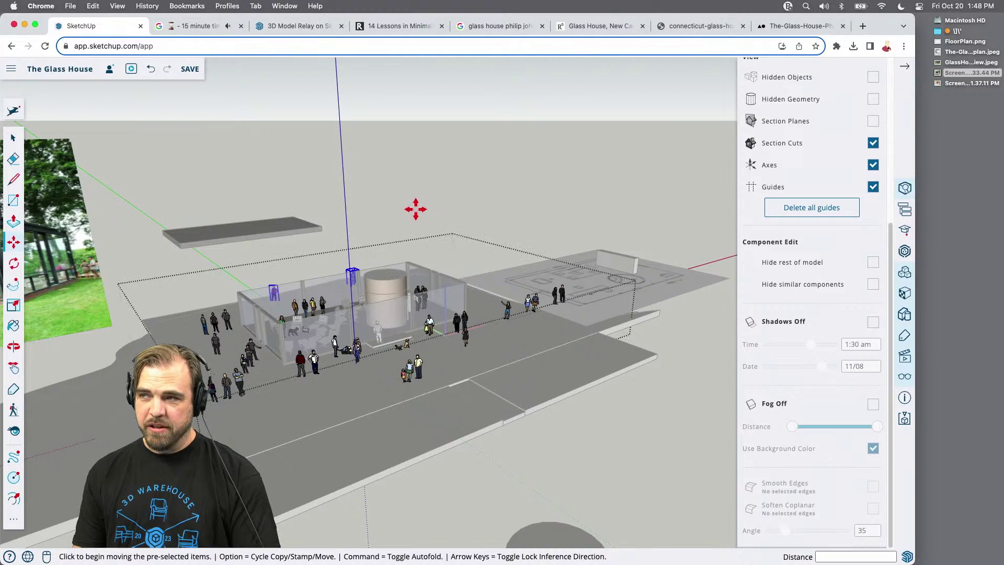
{"action": "key", "text": "space"}
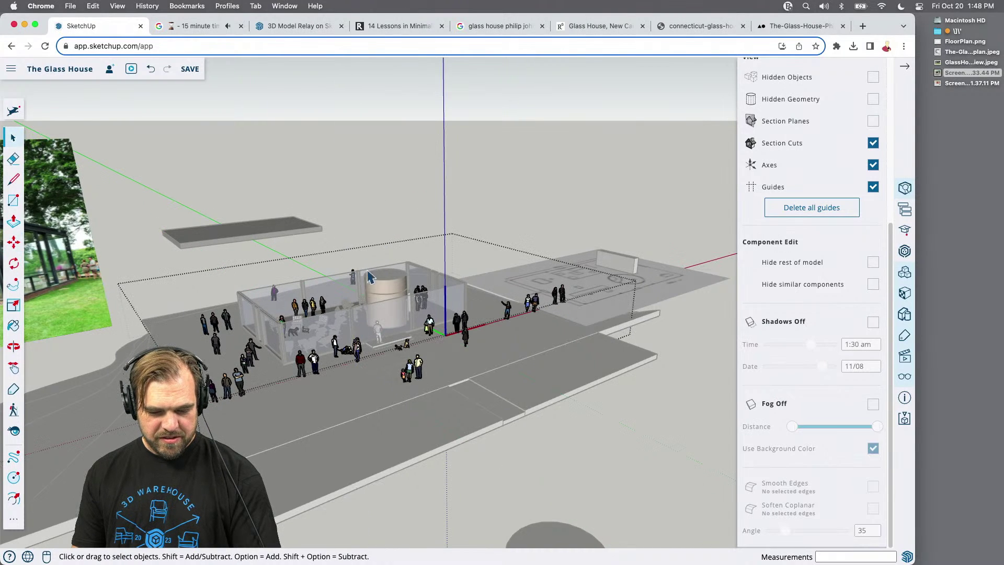
Move the black slab 100' down the blue axis so it sits on the glass house
{"action": "left_click", "coordinate": [376, 221]}
{"action": "left_click", "coordinate": [262, 230]}
{"action": "middle_click_drag", "start_coordinate": [262, 230], "coordinate": [335, 212]}
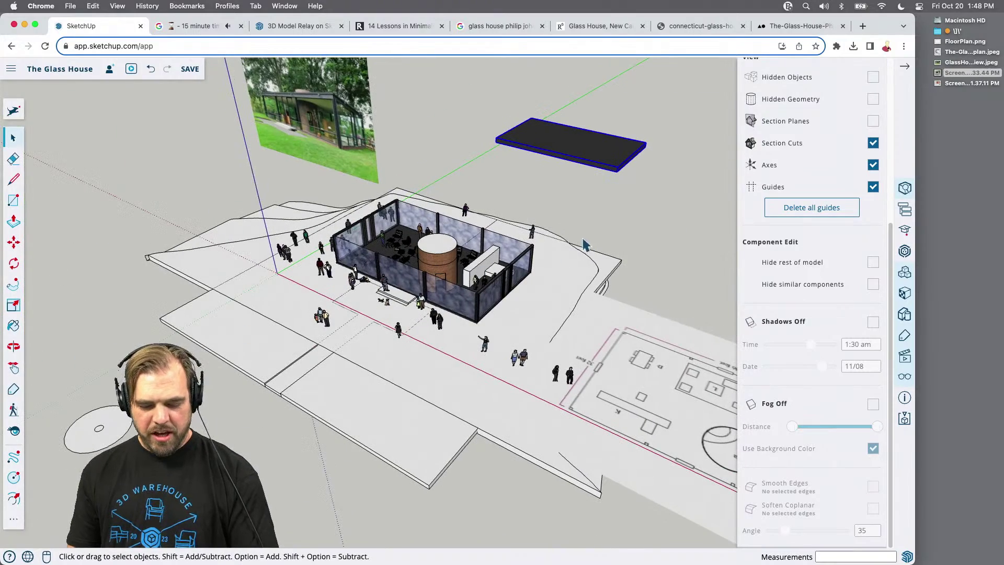
{"action": "middle_click_drag", "start_coordinate": [601, 197], "coordinate": [633, 200]}
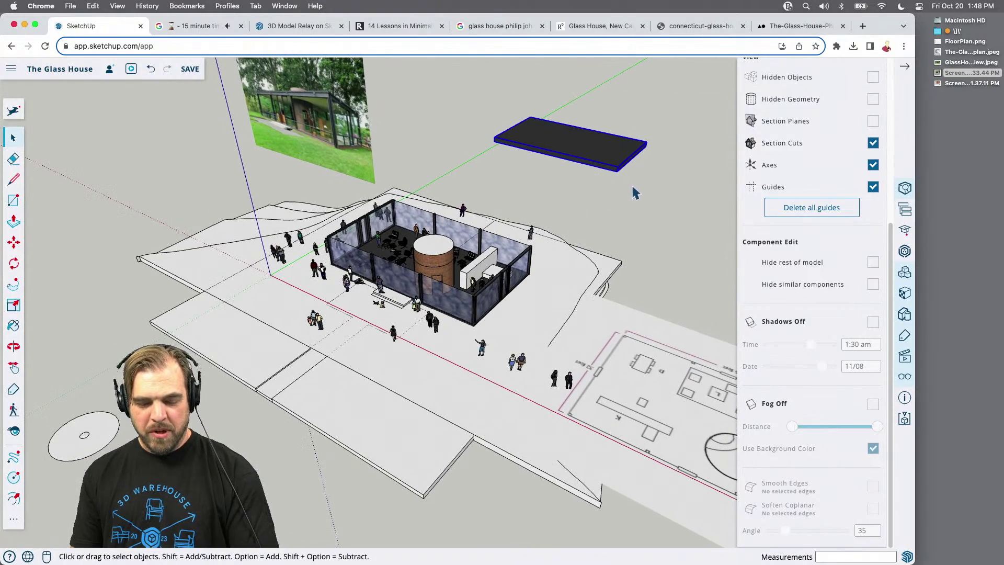
{"action": "scroll", "coordinate": [635, 195], "scroll_direction": "up", "scroll_amount": 5}
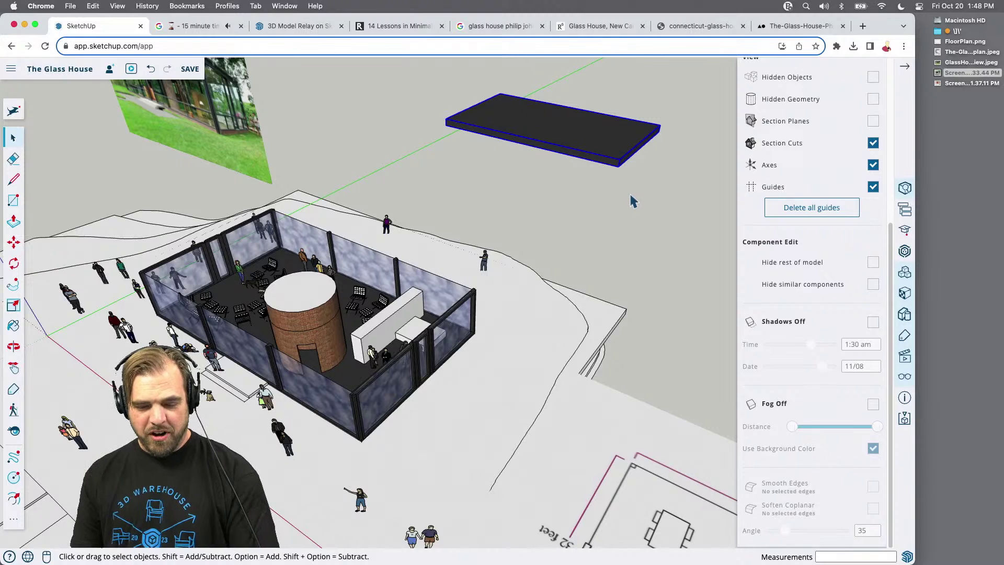
{"action": "key", "text": "m"}
{"action": "left_click", "coordinate": [630, 203]}
{"action": "type", "text": "100"}
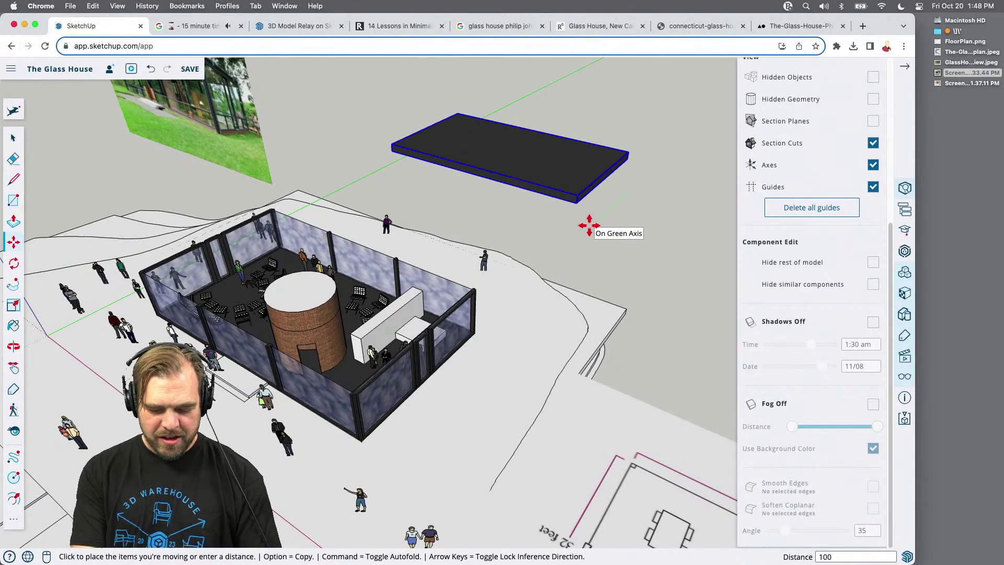
{"action": "type", "text": "'"}
{"action": "key", "text": "Return"}
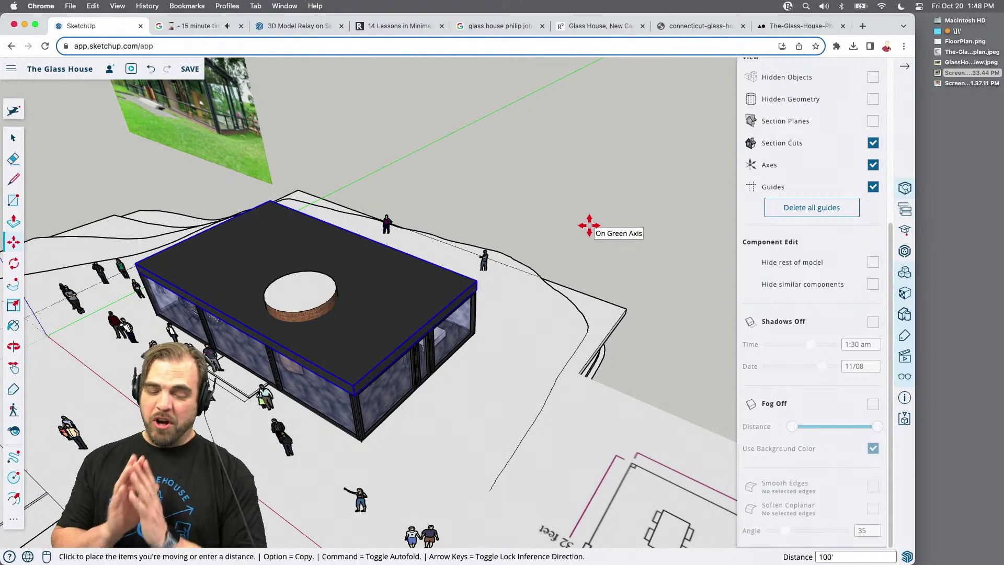
Orbit and zoom around the house to inspect the newly placed roof
{"action": "key", "text": "space"}
{"action": "middle_click_drag", "start_coordinate": [406, 357], "coordinate": [674, 327]}
{"action": "scroll", "coordinate": [596, 282], "scroll_direction": "up", "scroll_amount": 5}
{"action": "middle_click_drag", "start_coordinate": [596, 282], "coordinate": [549, 341]}
{"action": "scroll", "coordinate": [558, 366], "scroll_direction": "up", "scroll_amount": 2}
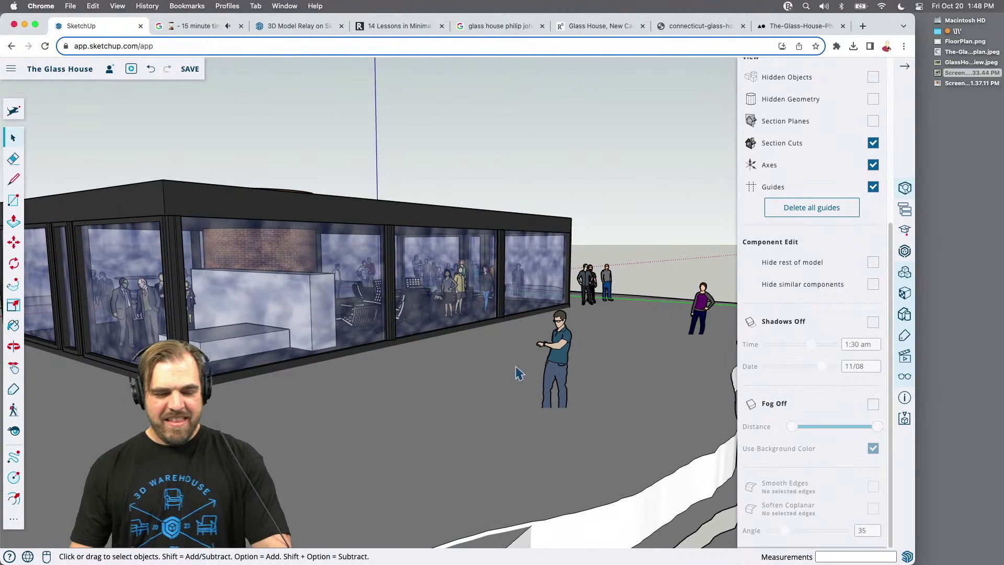
{"action": "left_click", "coordinate": [562, 363]}
{"action": "left_click", "coordinate": [618, 211]}
{"action": "middle_click_drag", "start_coordinate": [606, 314], "coordinate": [596, 360]}
{"action": "middle_click_drag", "start_coordinate": [699, 317], "coordinate": [602, 342]}
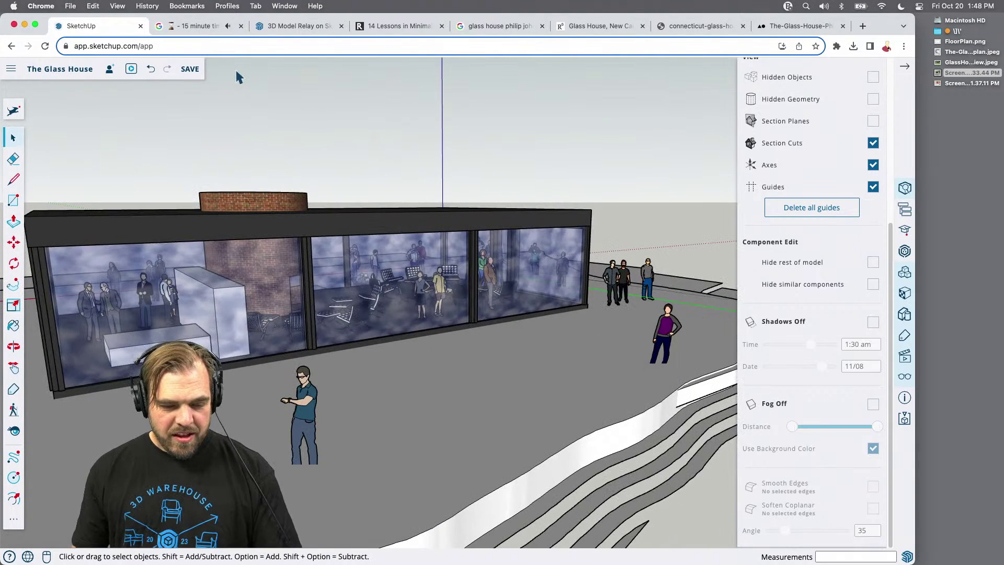
{"action": "left_click", "coordinate": [193, 26]}
{"action": "left_click", "coordinate": [103, 26]}
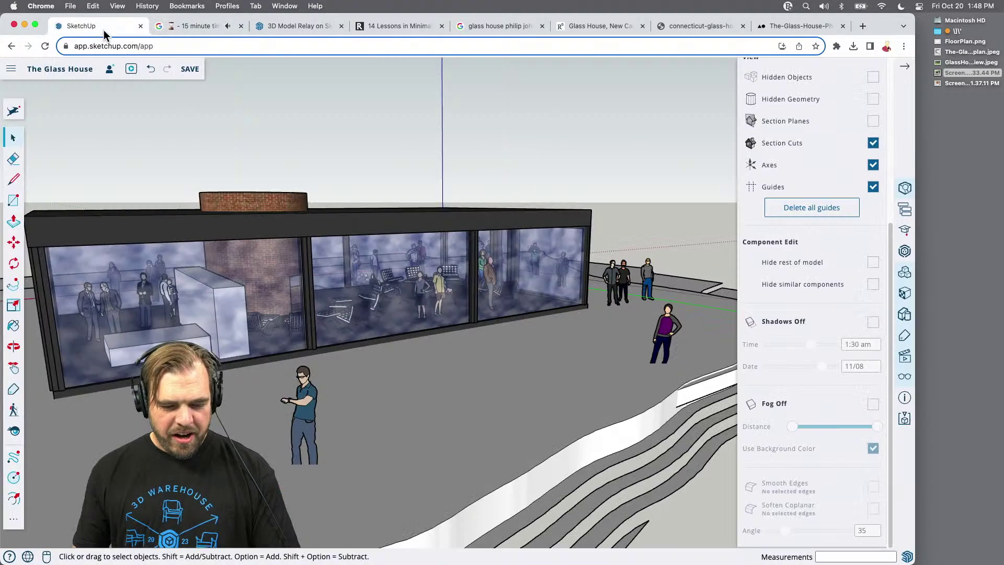
{"action": "scroll", "coordinate": [431, 286], "scroll_direction": "up", "scroll_amount": 10}
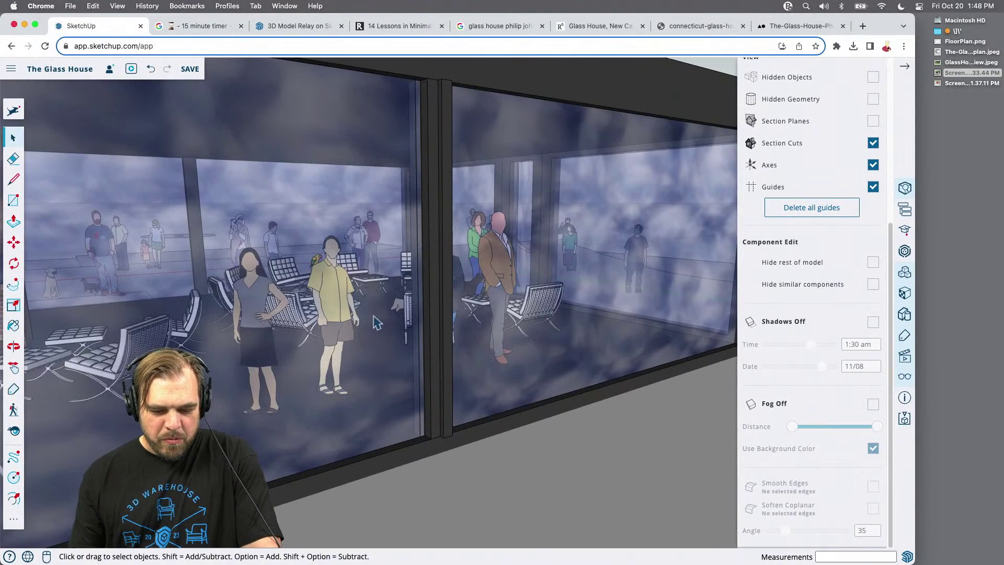
{"action": "middle_click_drag", "start_coordinate": [354, 321], "coordinate": [672, 342]}
{"action": "middle_click_drag", "start_coordinate": [245, 304], "coordinate": [515, 309]}
{"action": "middle_click_drag", "start_coordinate": [432, 281], "coordinate": [396, 314]}
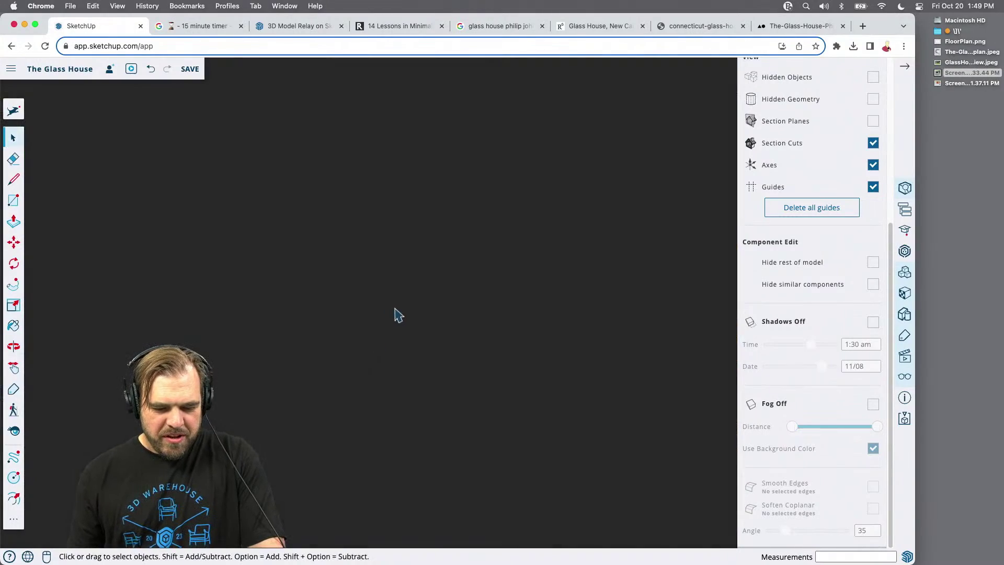
{"action": "scroll", "coordinate": [395, 313], "scroll_direction": "down", "scroll_amount": 10}
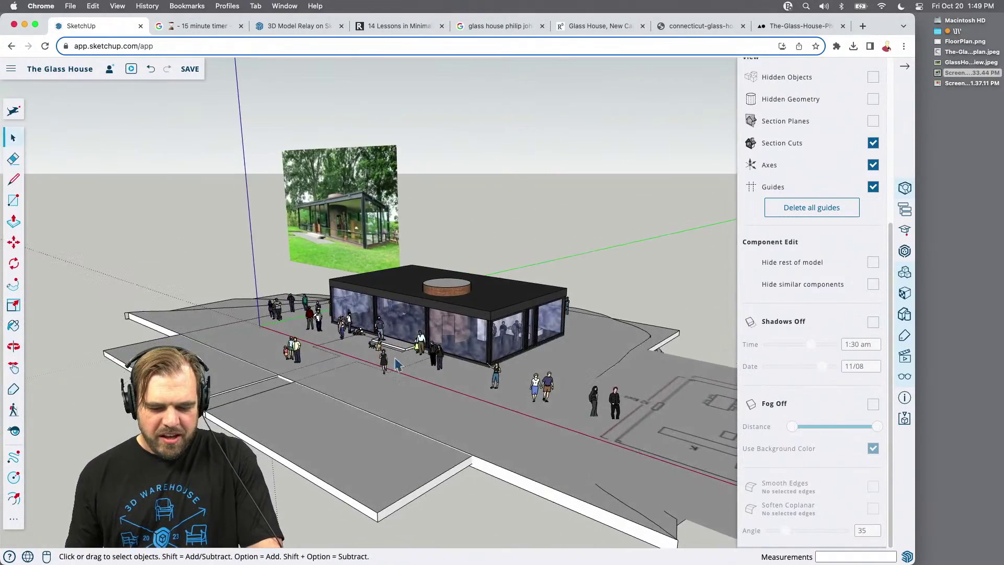
{"action": "scroll", "coordinate": [383, 359], "scroll_direction": "up", "scroll_amount": 10}
Orbit toward the facade and people, then save the Glass House model
{"action": "middle_click_drag", "start_coordinate": [401, 374], "coordinate": [296, 342]}
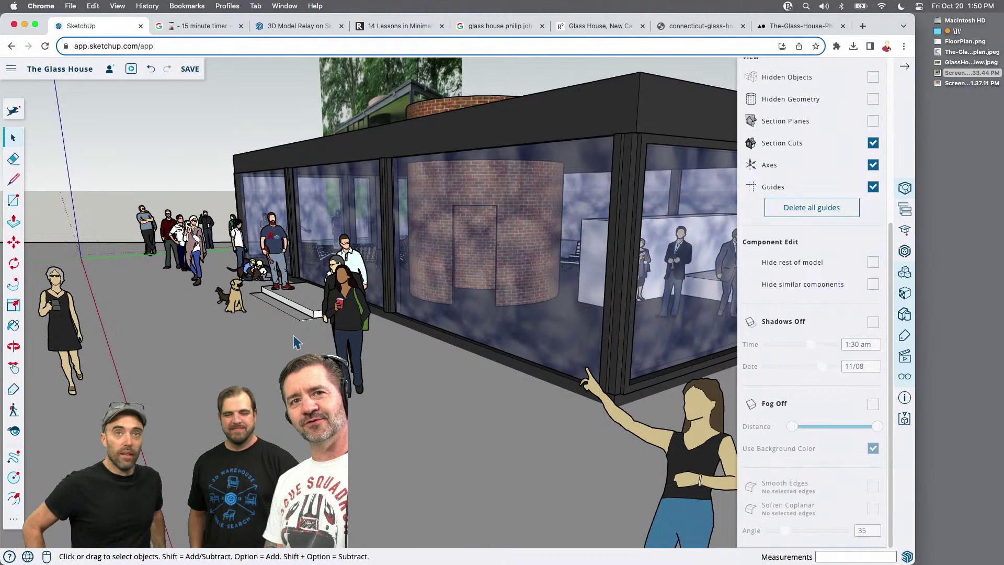
{"action": "key", "text": "super+s"}
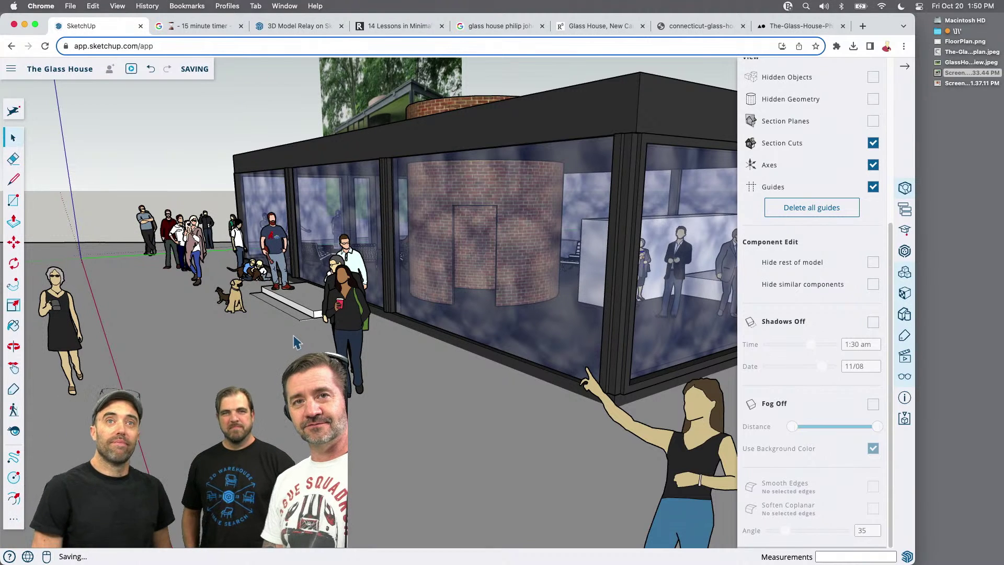